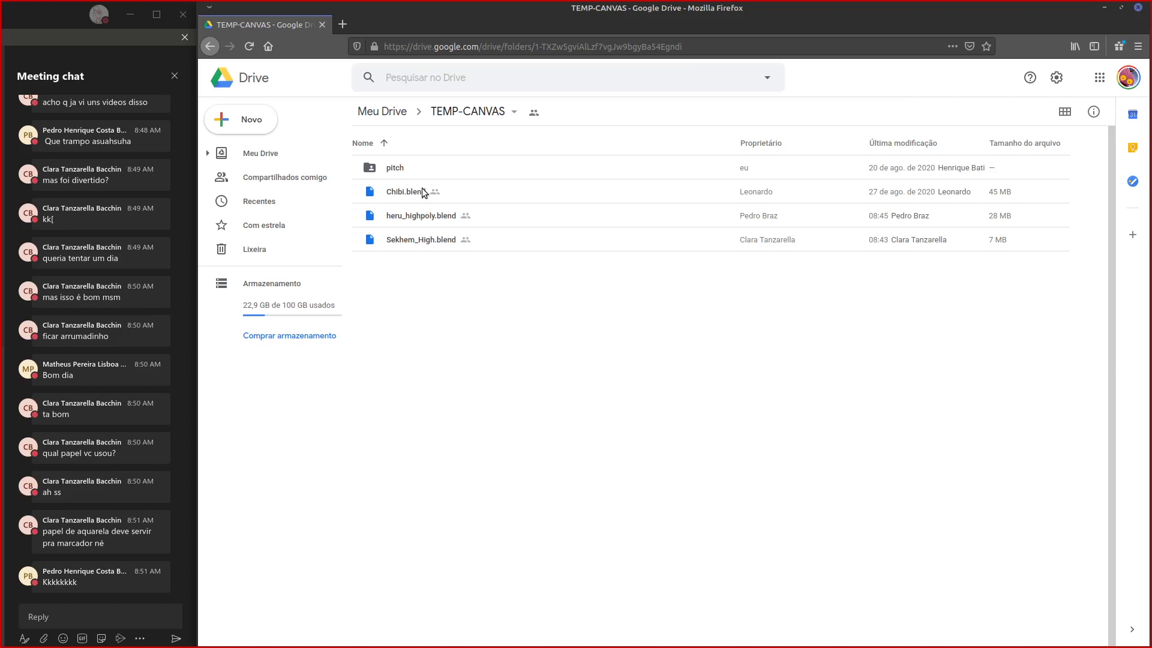
Download Sekhem_High.blend from the TEMP-CANVAS folder, saving the file instead of opening it directly, and close its preview.
click(398, 200)
click(396, 214)
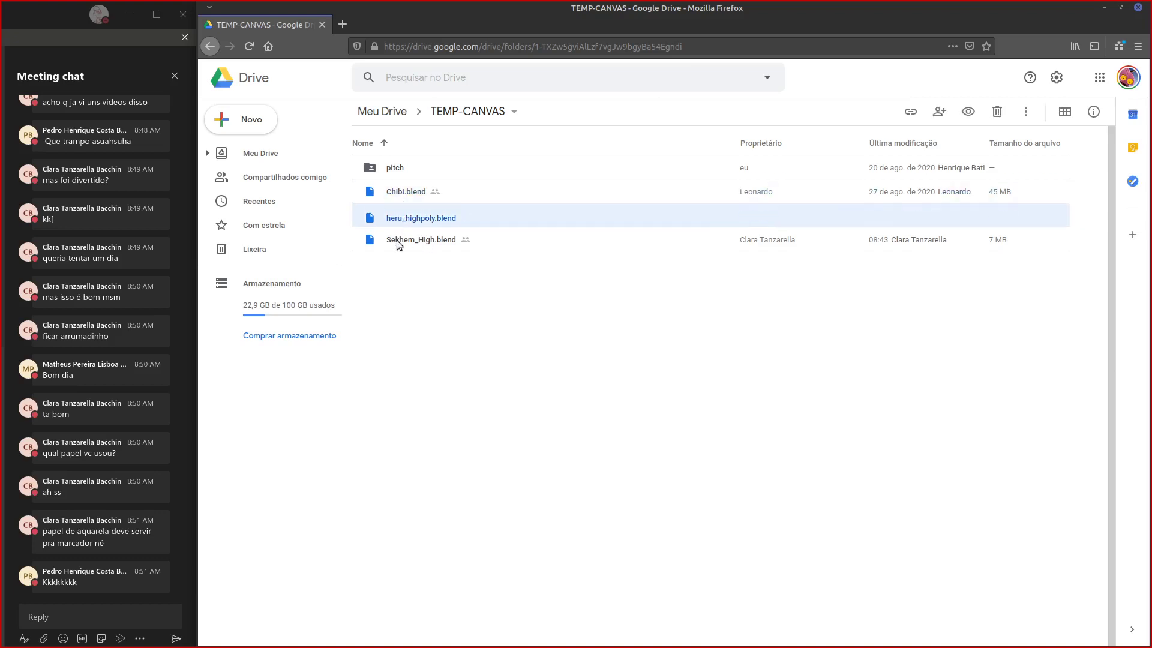
click(397, 239)
click(400, 187)
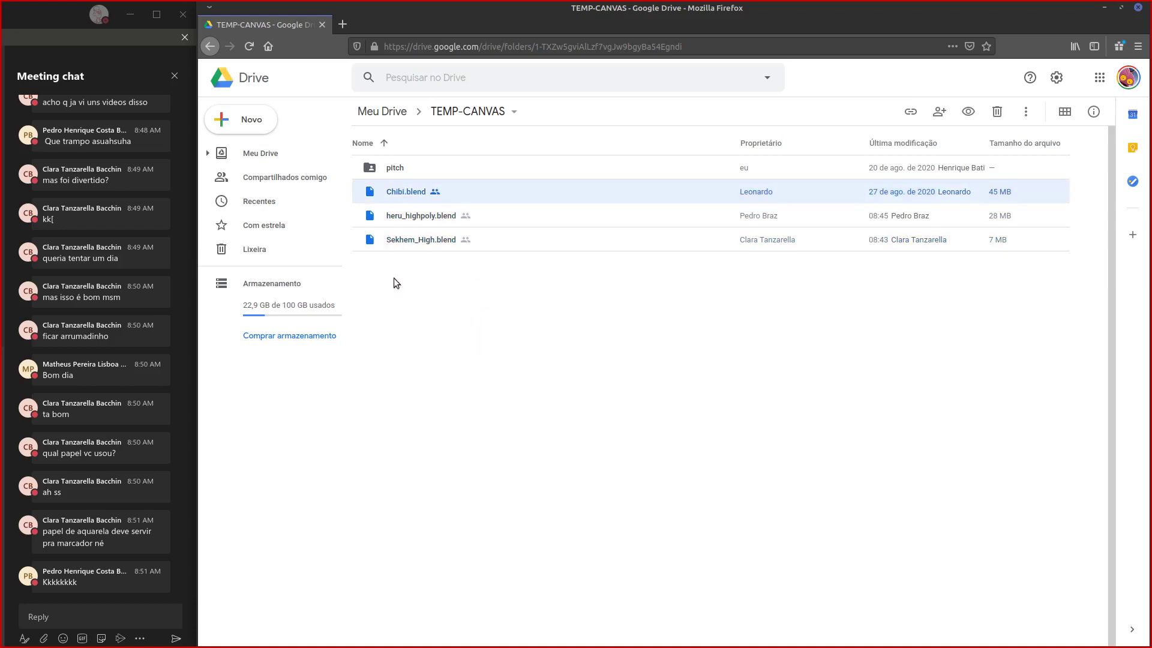
click(414, 248)
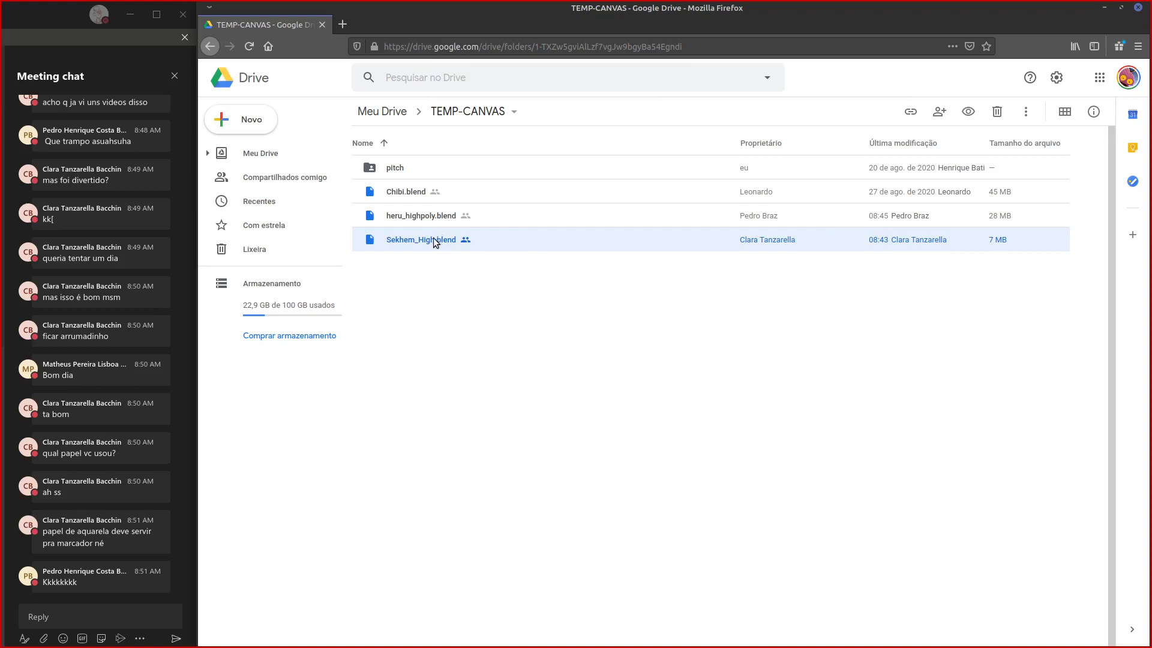
key(Return)
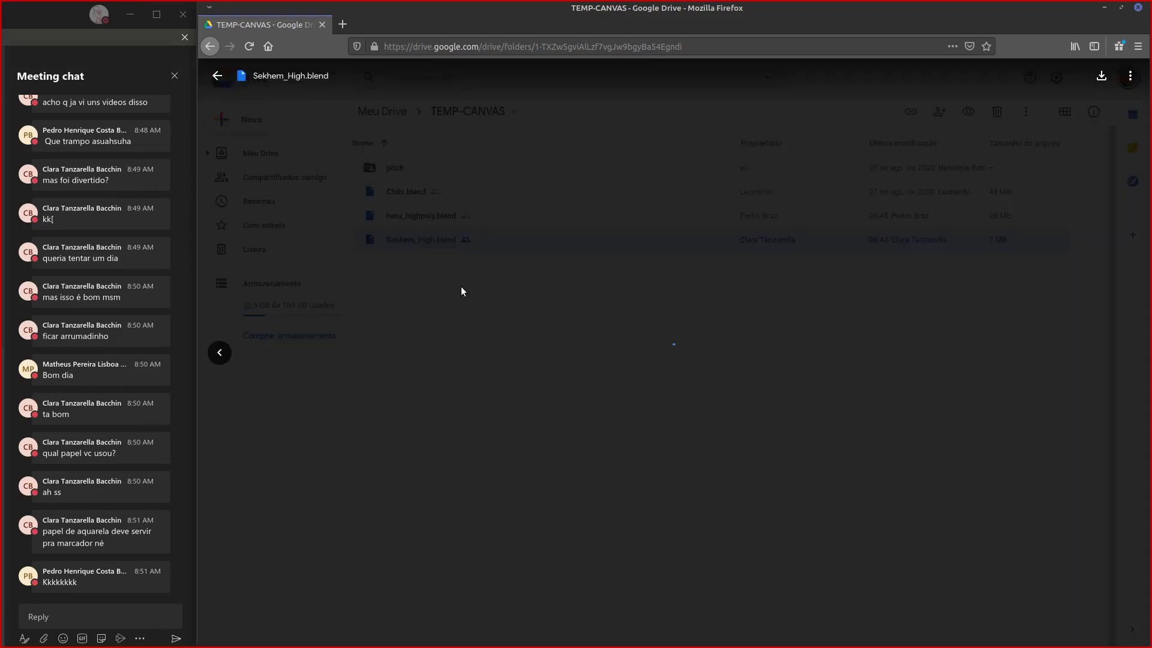
click(670, 357)
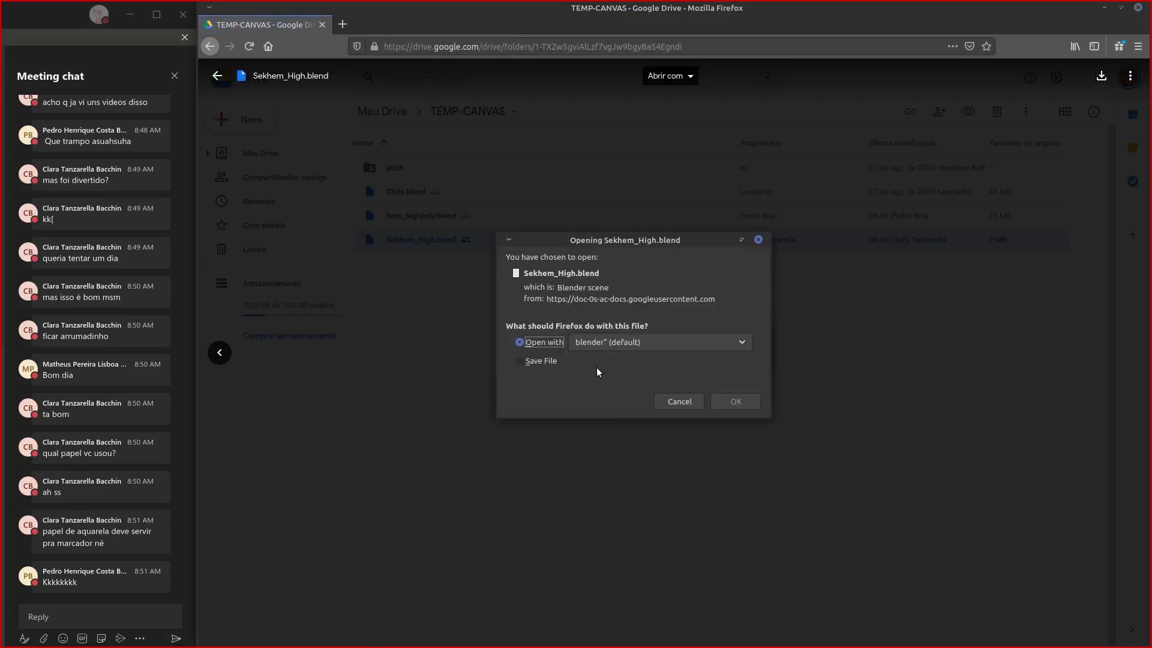
click(529, 362)
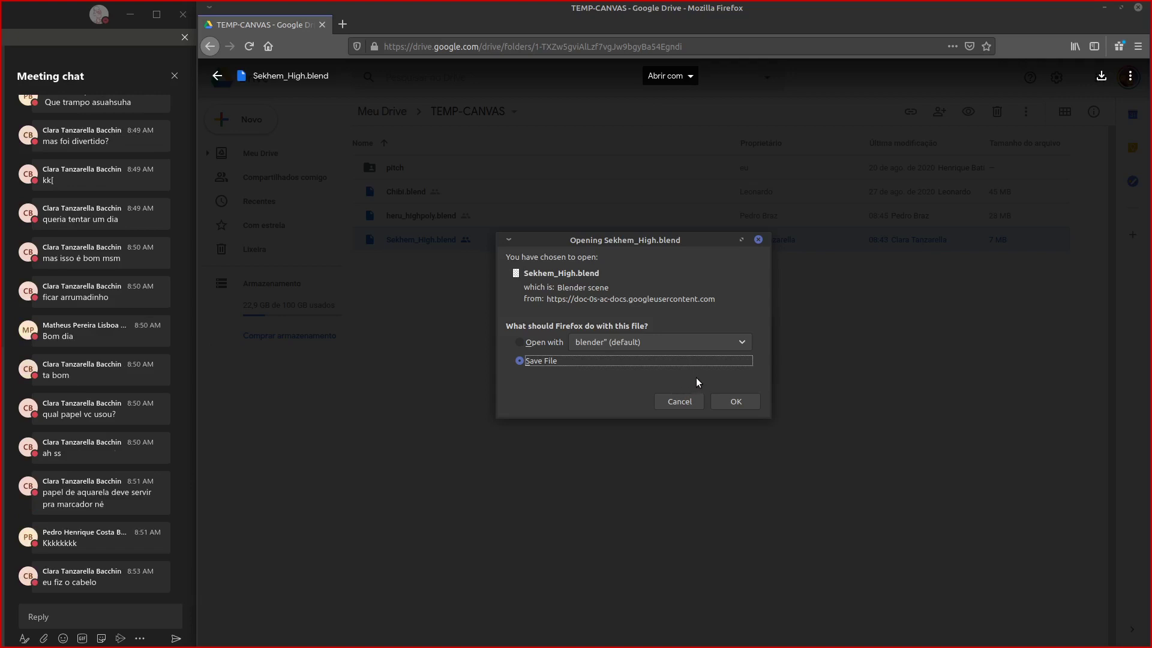
click(739, 401)
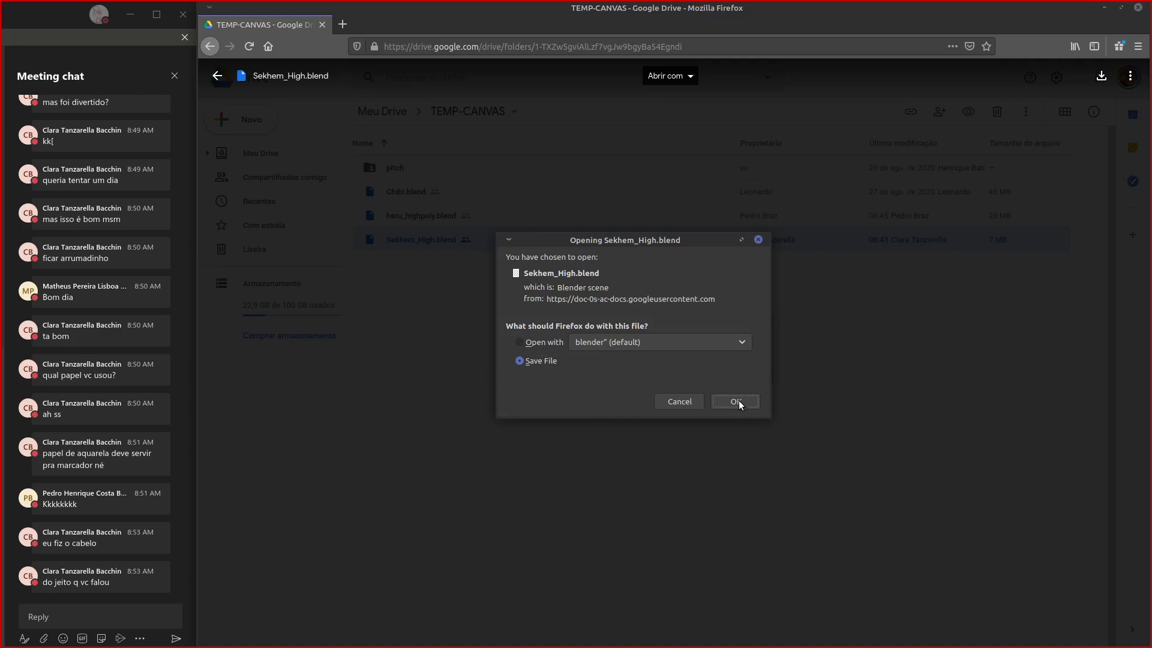
click(741, 401)
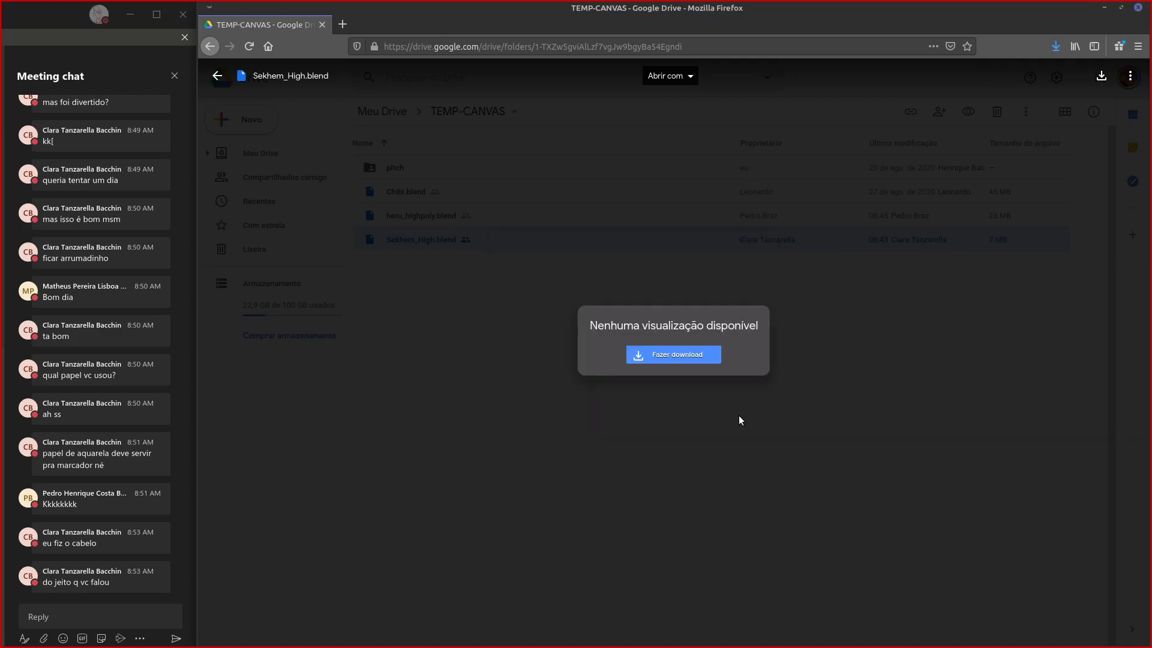
click(728, 419)
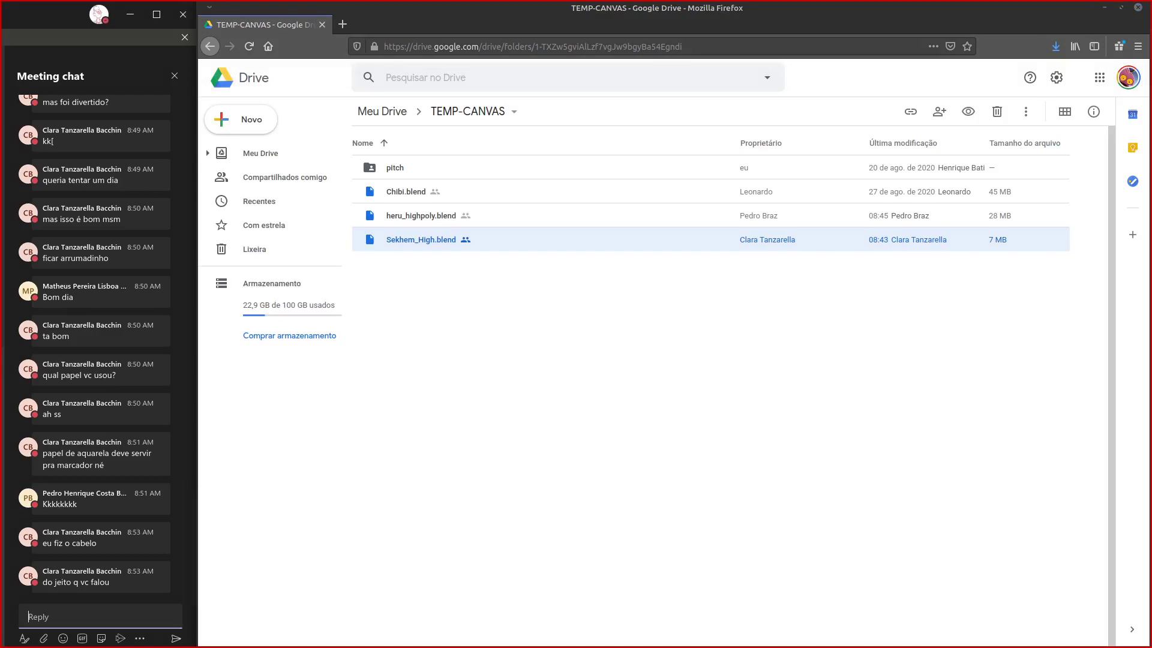
key(alt+Tab)
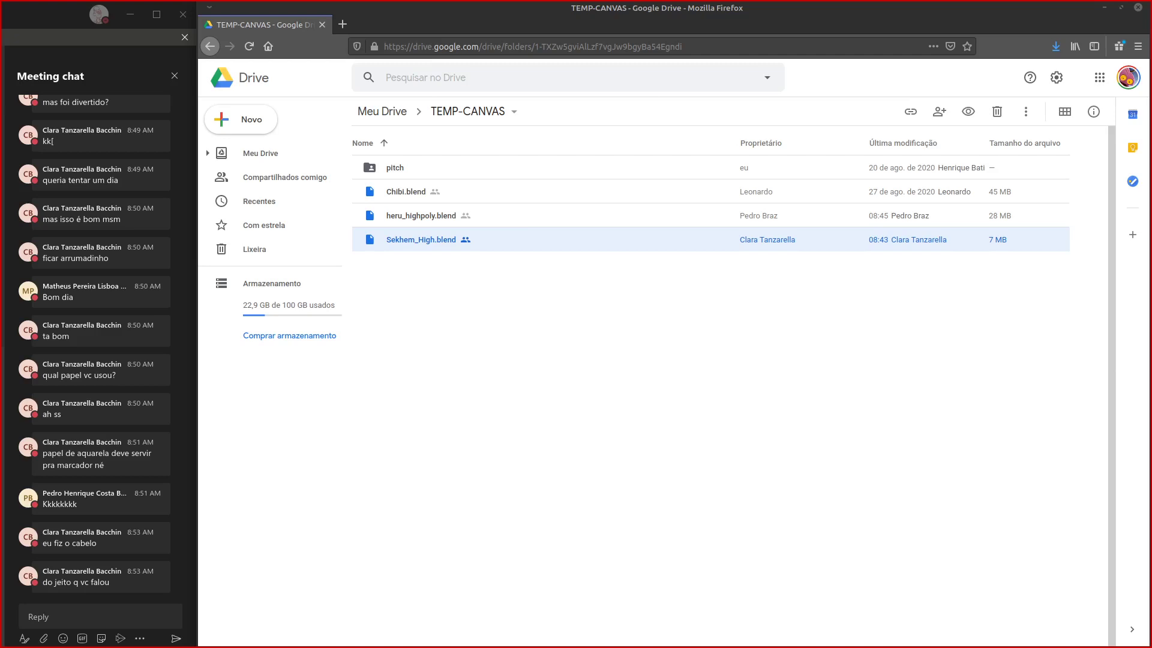
drag(0, 234, 0, 222)
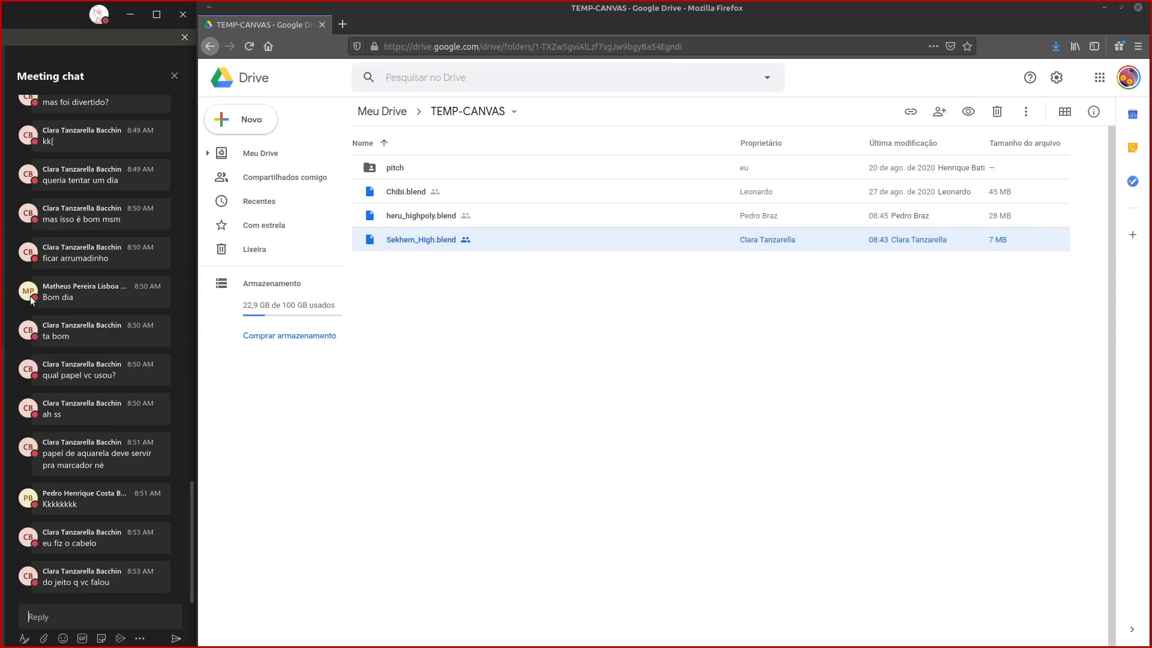
key(alt+Tab)
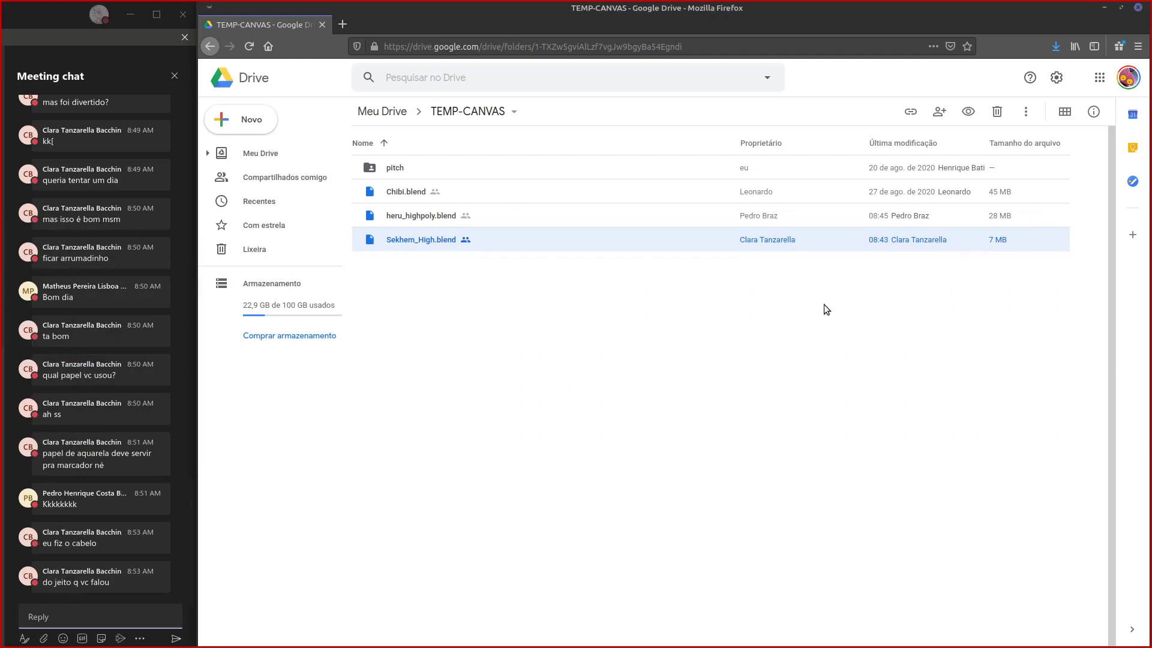
click(826, 308)
Switch to Blender with Sekhem_High.blend open and resize its window to fill the area beside the meeting chat.
drag(0, 180, 609, 45)
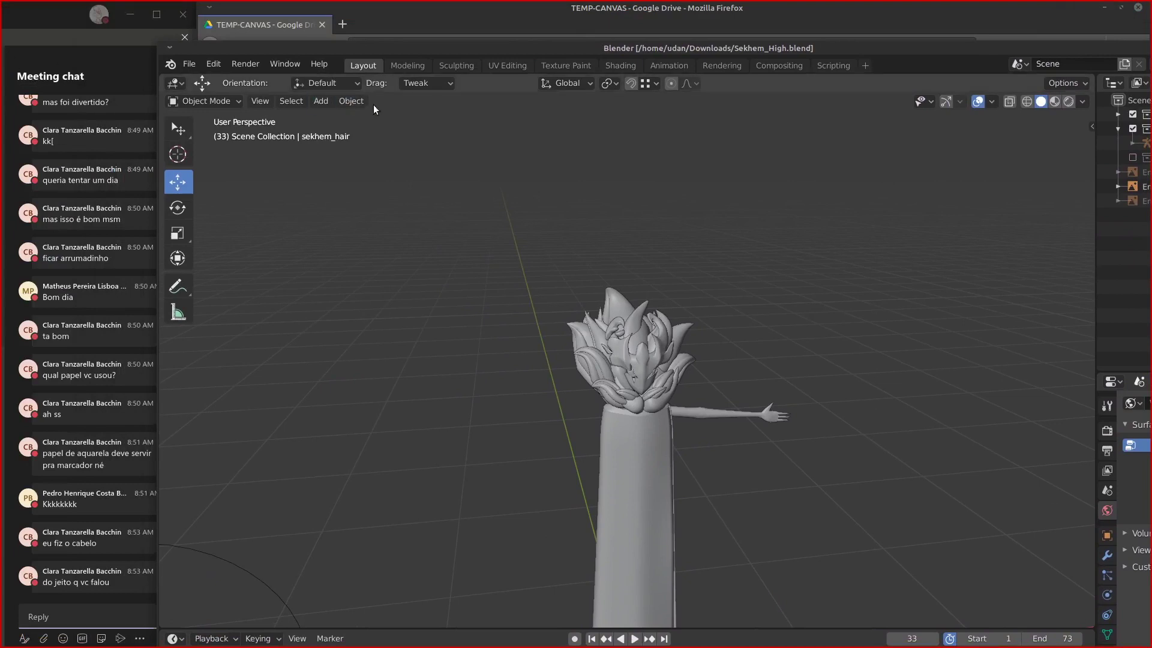
drag(156, 44, 248, 12)
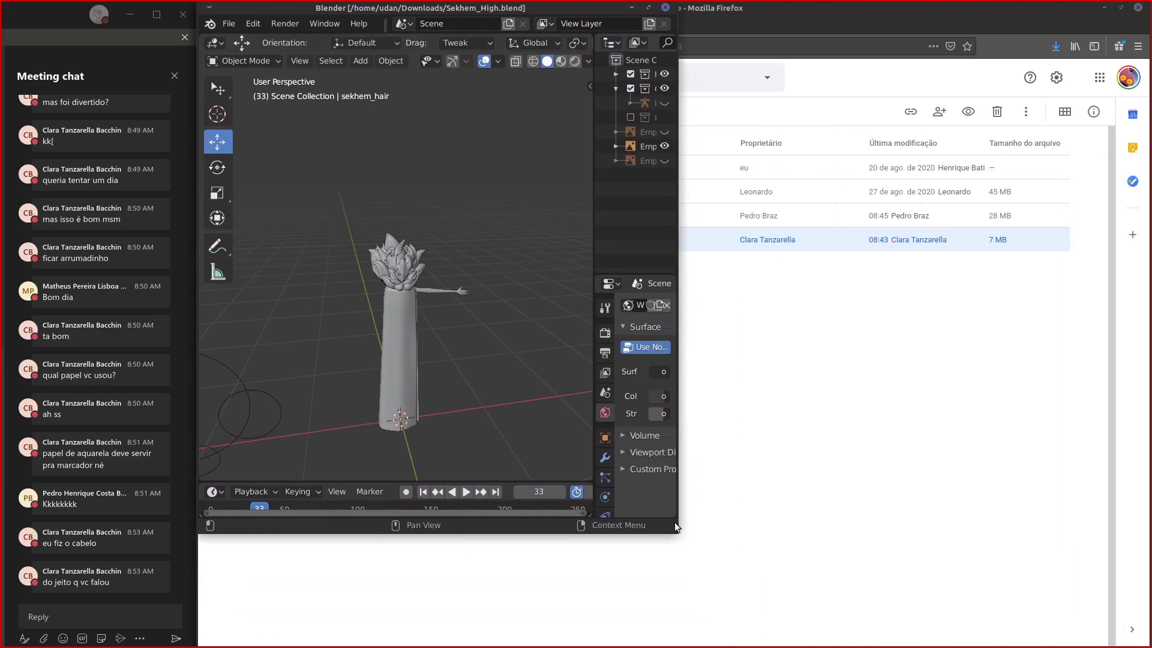
drag(678, 521, 1149, 522)
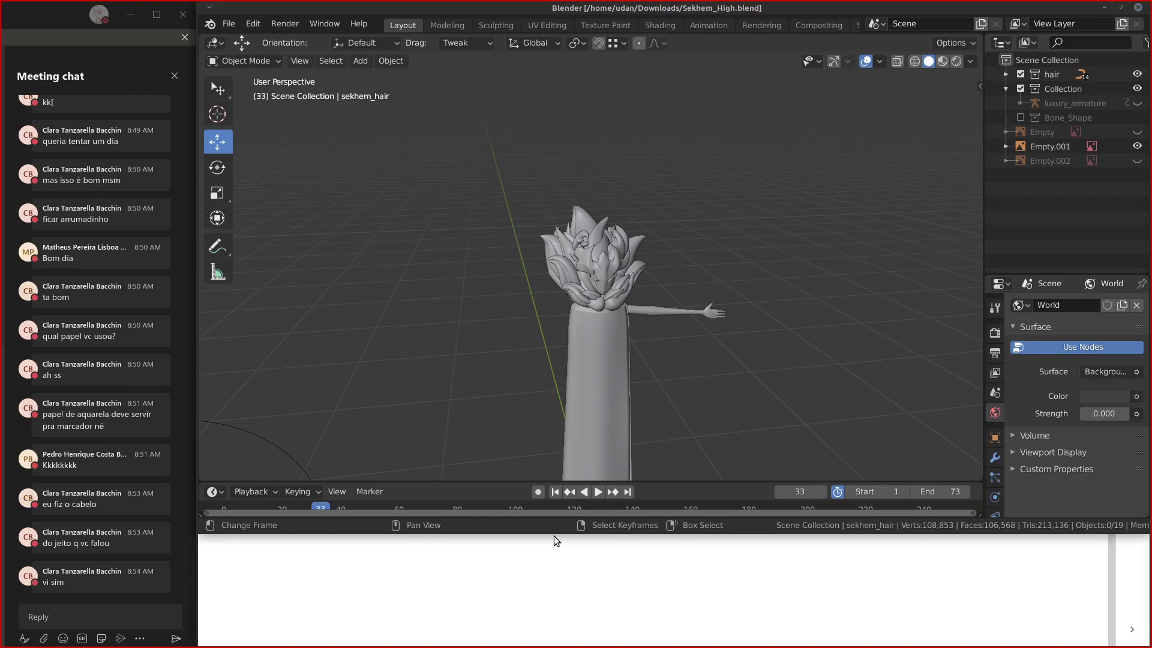
drag(554, 531, 552, 645)
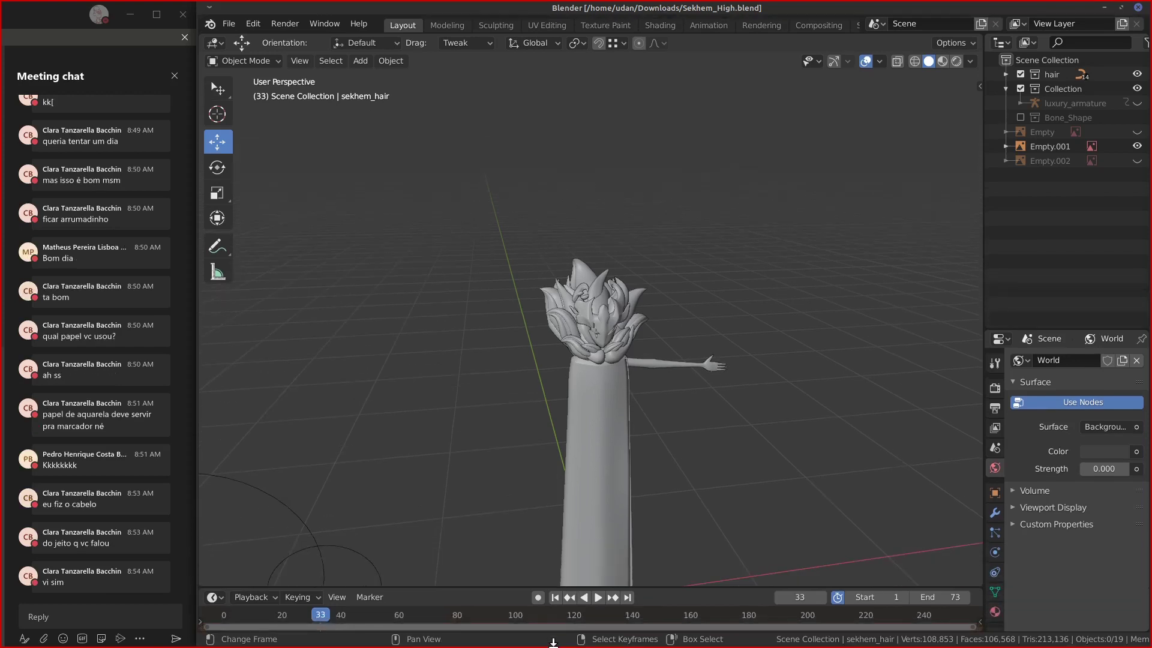
Select the Empty.001 reference image crossing the character in front orthographic view and hide it.
alt+drag(682, 484, 669, 355)
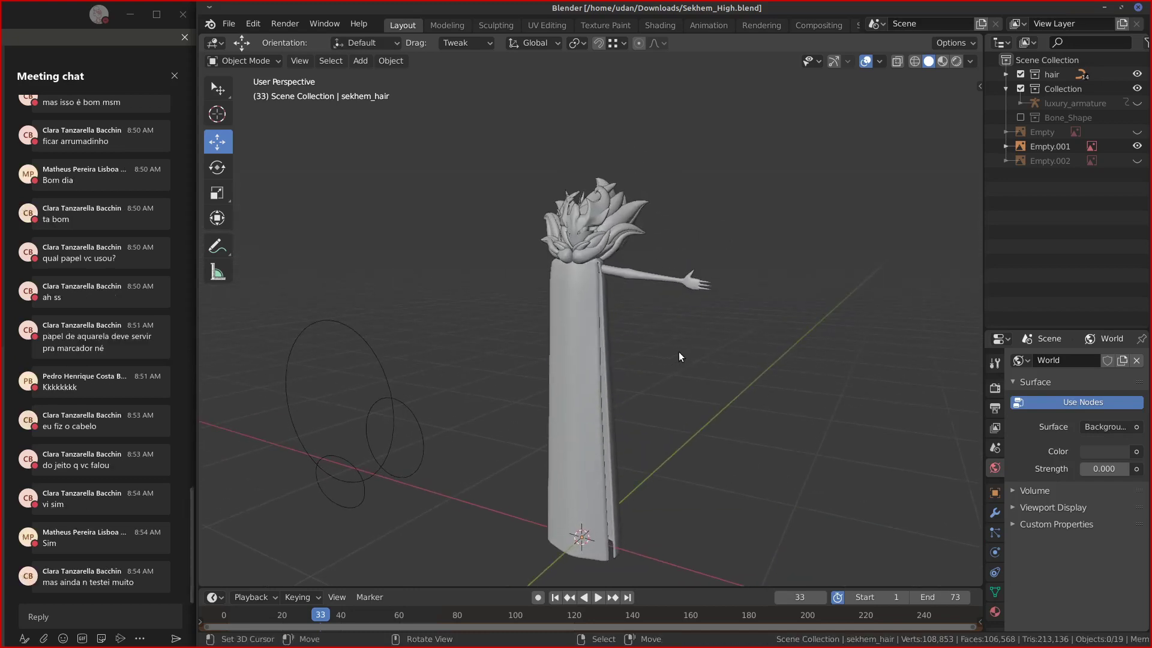
scroll(675, 358, up, 3)
alt+drag(687, 272, 709, 396)
key(KP_5)
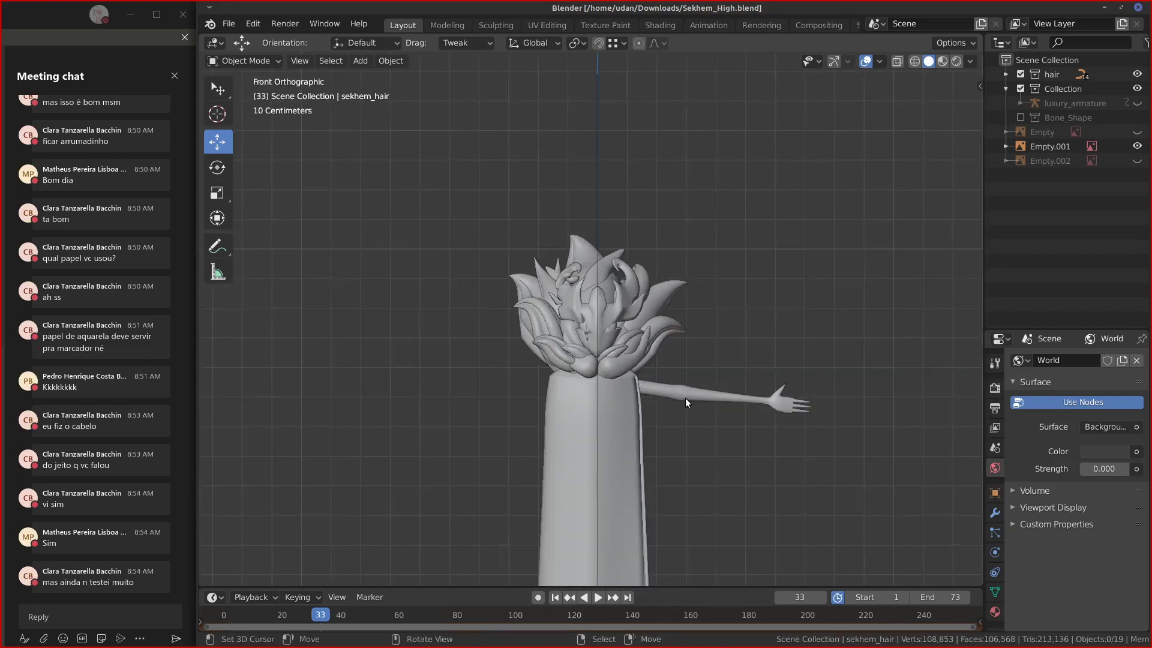
shift+middle_drag(706, 361, 658, 287)
alt+shift+drag(658, 287, 661, 294)
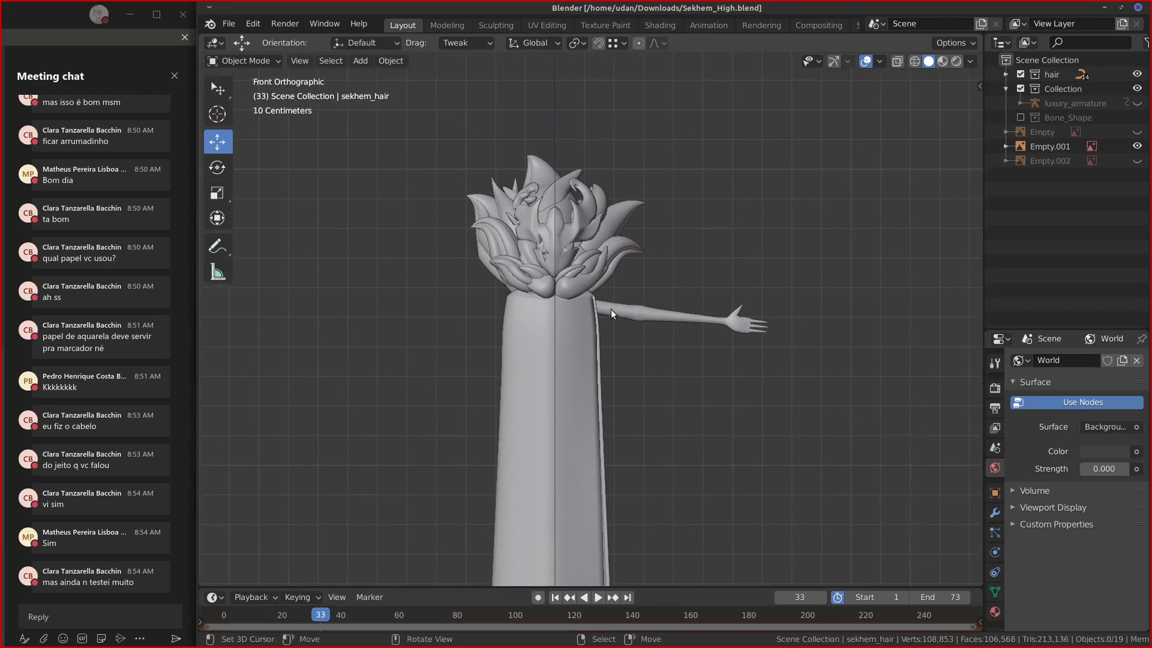
scroll(612, 309, up, 3)
click(522, 343)
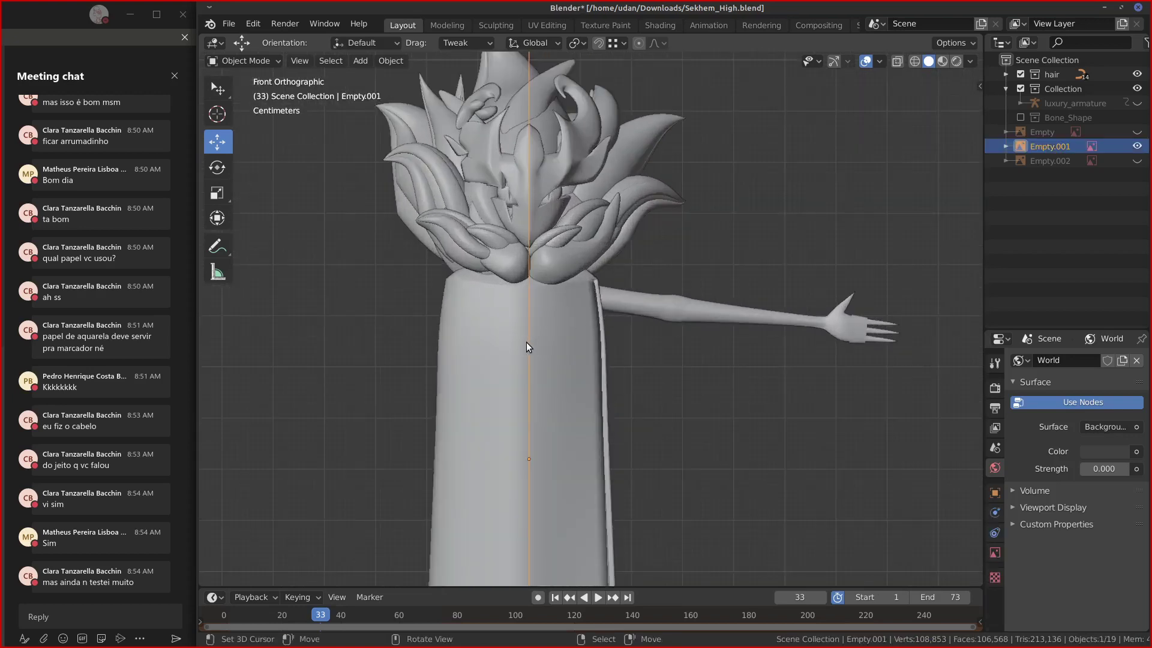
click(1138, 148)
shift+middle_drag(441, 309, 502, 370)
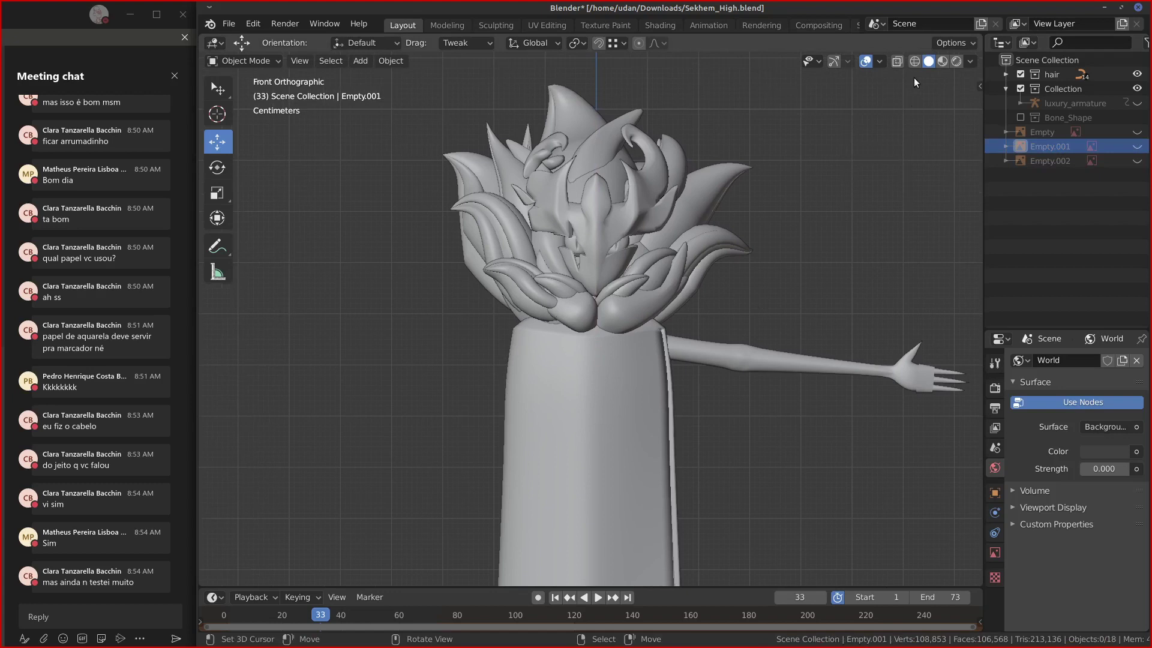
Set the viewport's solid shading to a random color for each object.
click(959, 44)
click(966, 45)
click(969, 62)
click(960, 253)
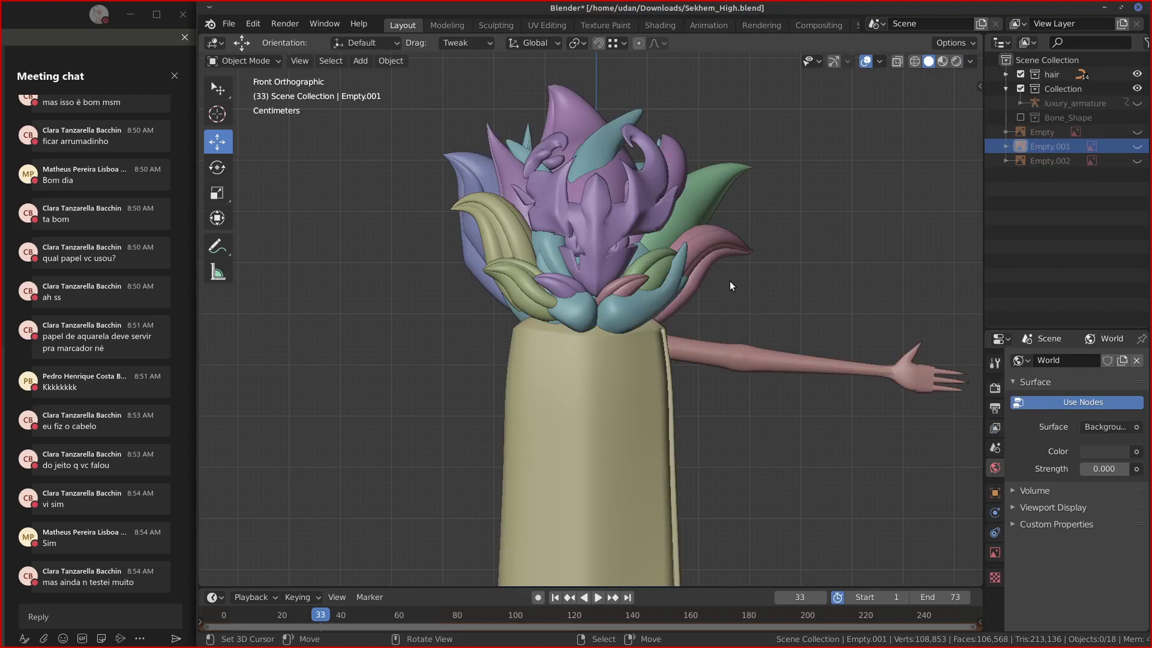
Inspect the large blue back hair lock from the side and check its curve control points in Edit Mode.
middle_drag(730, 289, 790, 286)
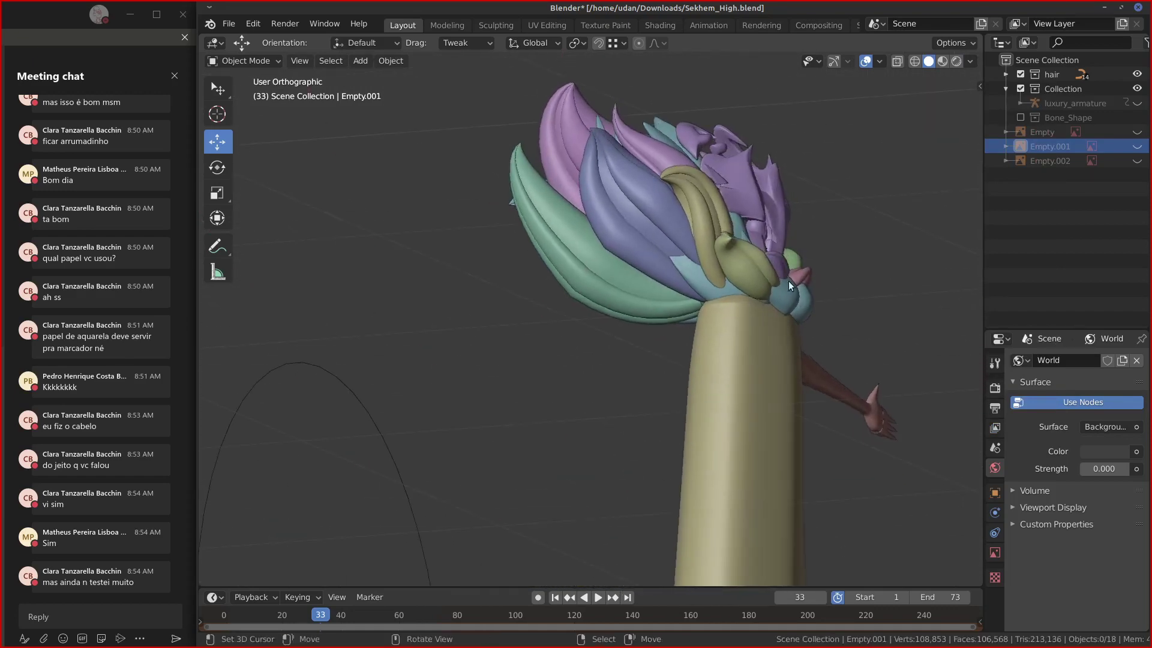
key(KP_3)
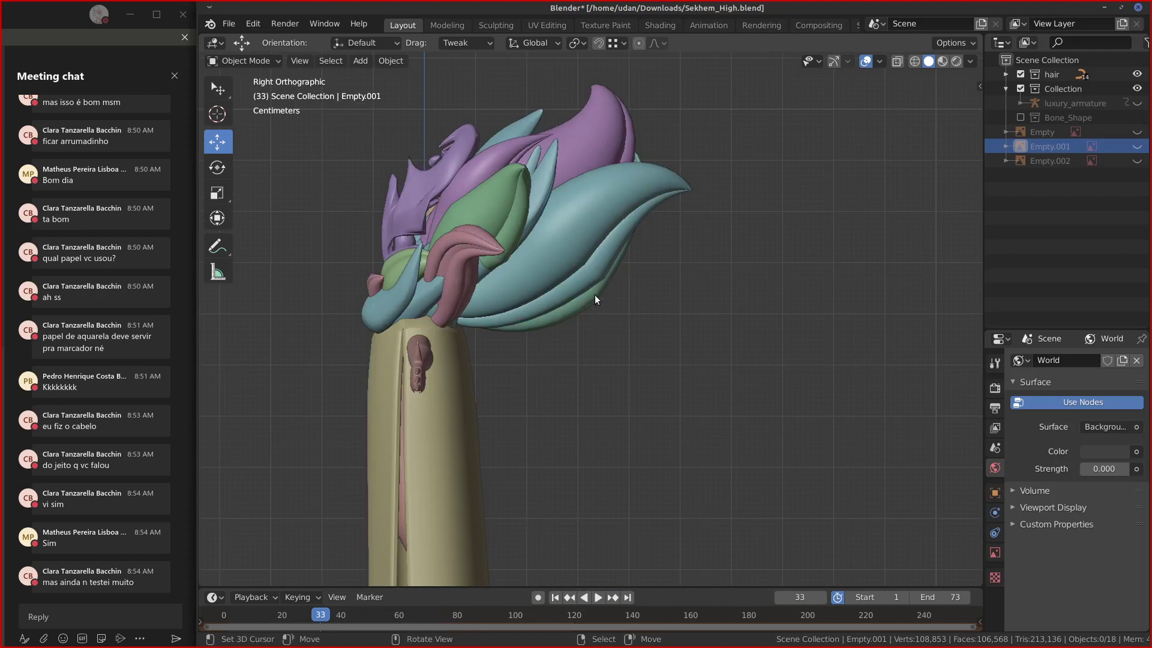
click(597, 290)
key(Tab)
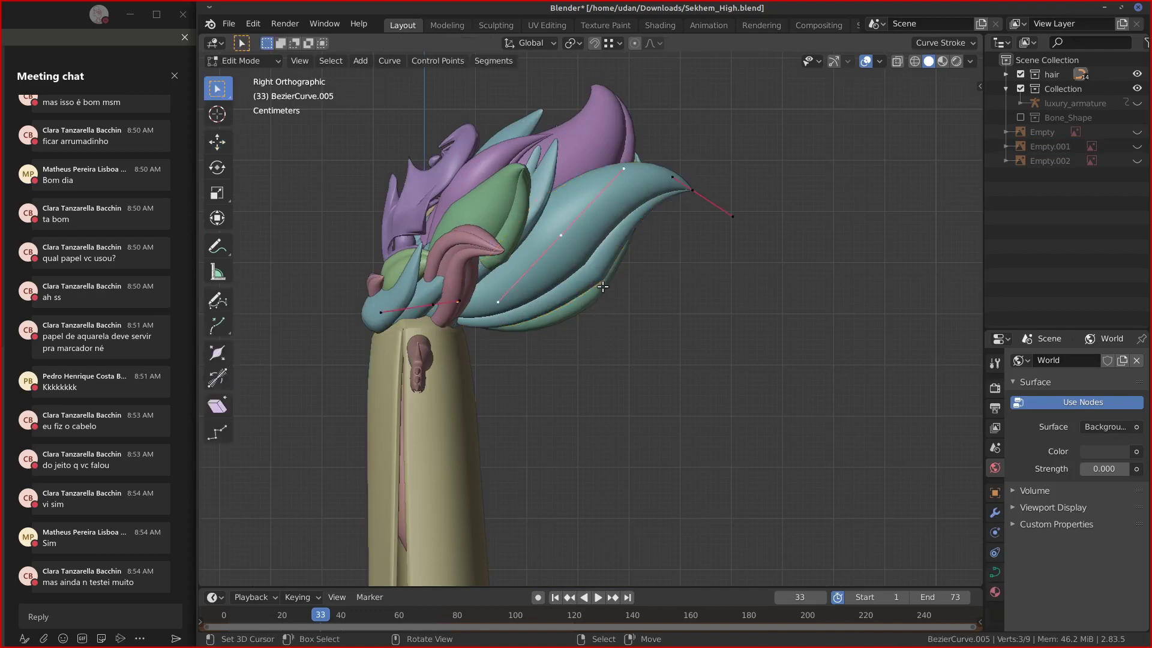
key(Tab)
middle_drag(605, 300, 633, 326)
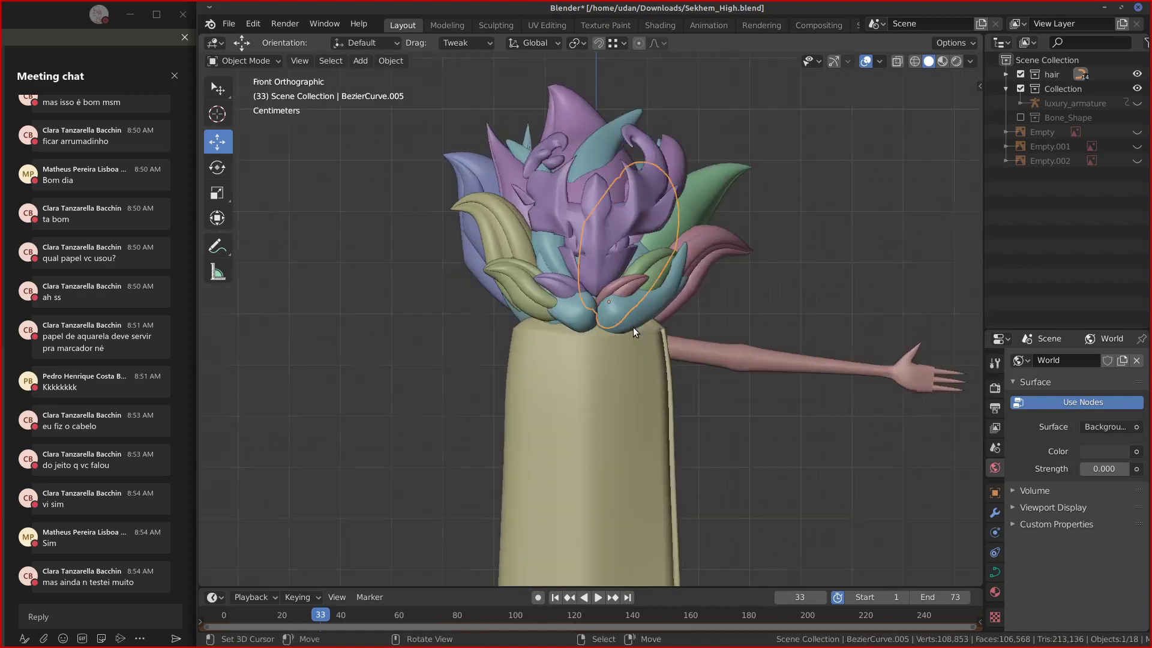
Examine the base hair mesh and the face mask from the front, checking the mask's geometry in Edit Mode.
click(526, 297)
middle_drag(527, 297, 589, 337)
click(611, 359)
key(KP_1)
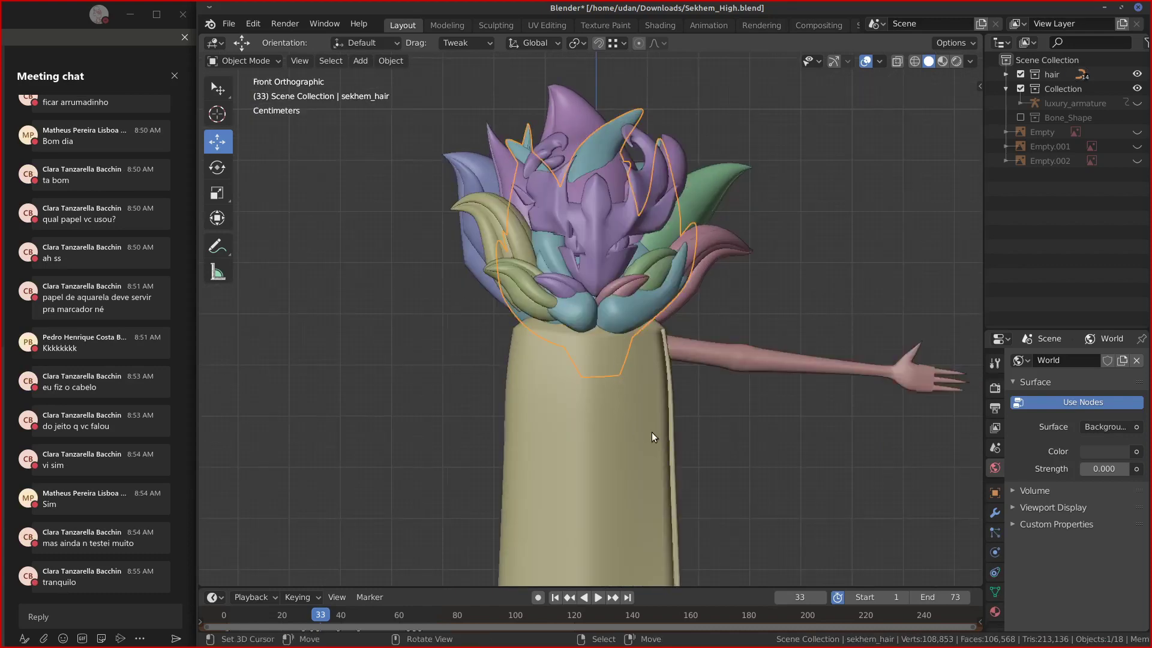
shift+middle_drag(651, 432, 595, 426)
click(544, 290)
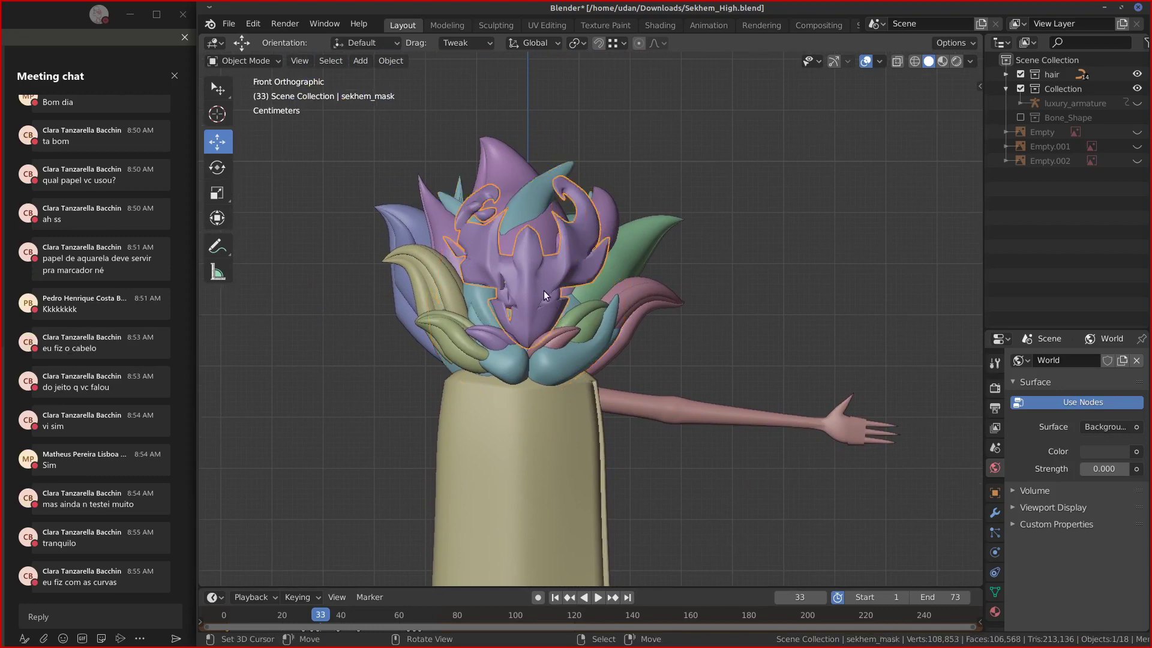
mouse_move(577, 306)
middle_down()
mouse_move(531, 313)
mouse_move(559, 345)
mouse_move(605, 329)
mouse_move(578, 319)
middle_up()
key(Tab)
key(Tab)
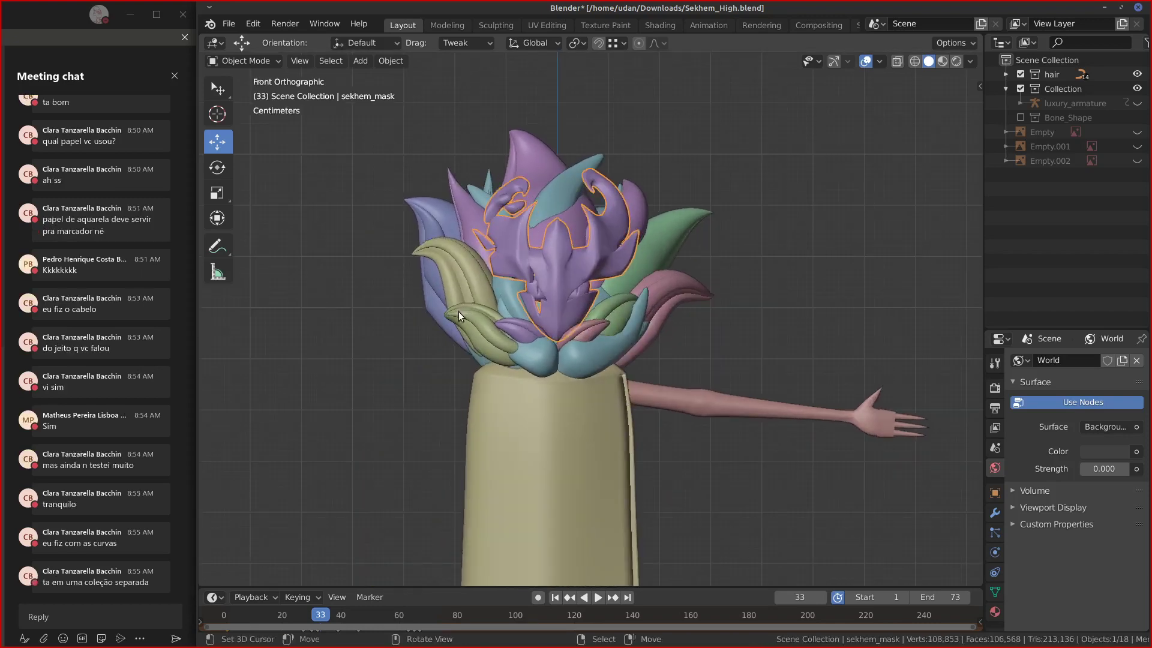
Review the curves in the hair collection, and toggle the collection off and on to compare it with the base hair mesh.
click(1006, 88)
click(1006, 74)
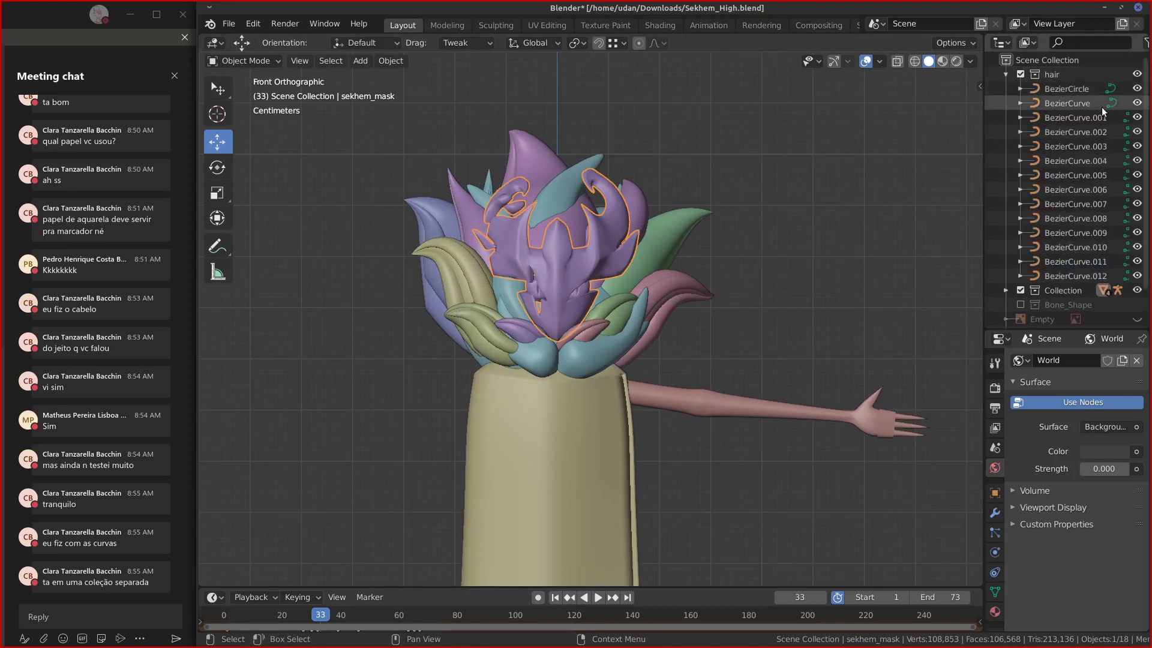
click(1006, 74)
click(1020, 74)
click(1023, 70)
click(1023, 70)
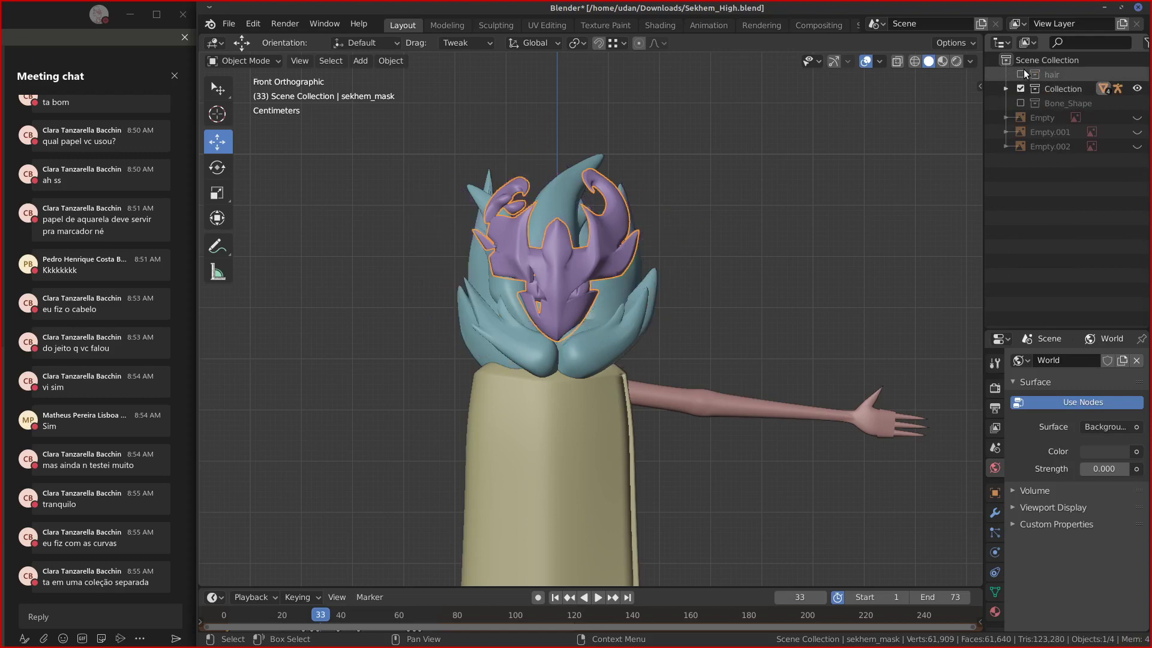
click(1024, 70)
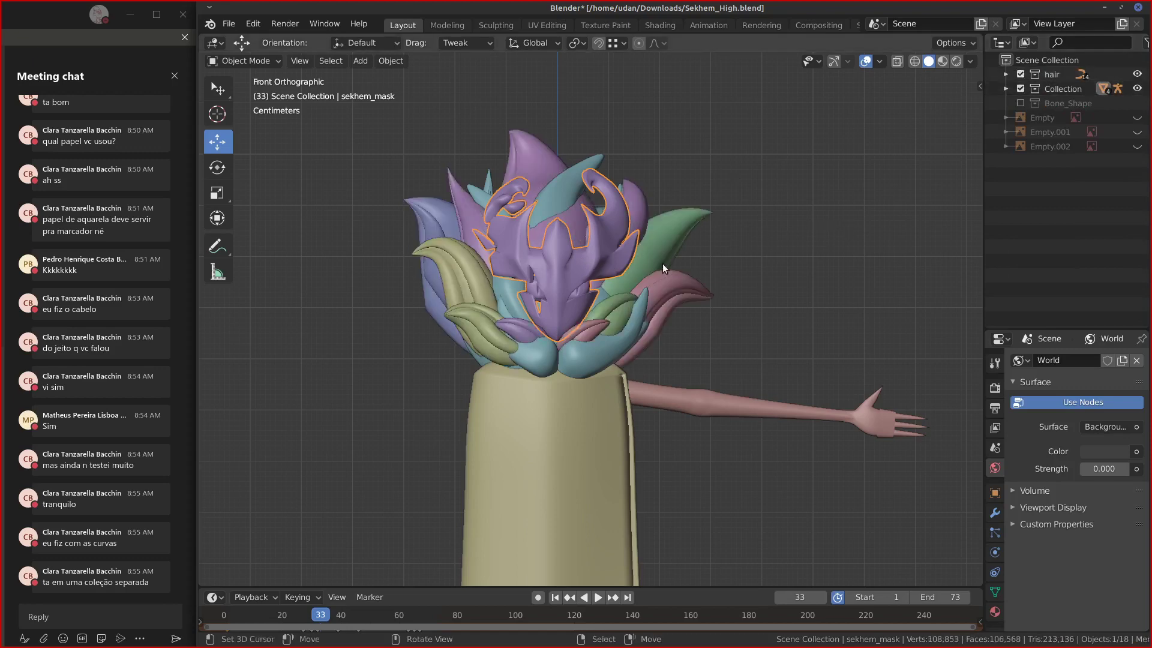
Examine the face area up close from the front and select the sekhem_mask object.
scroll(622, 293, up, 2)
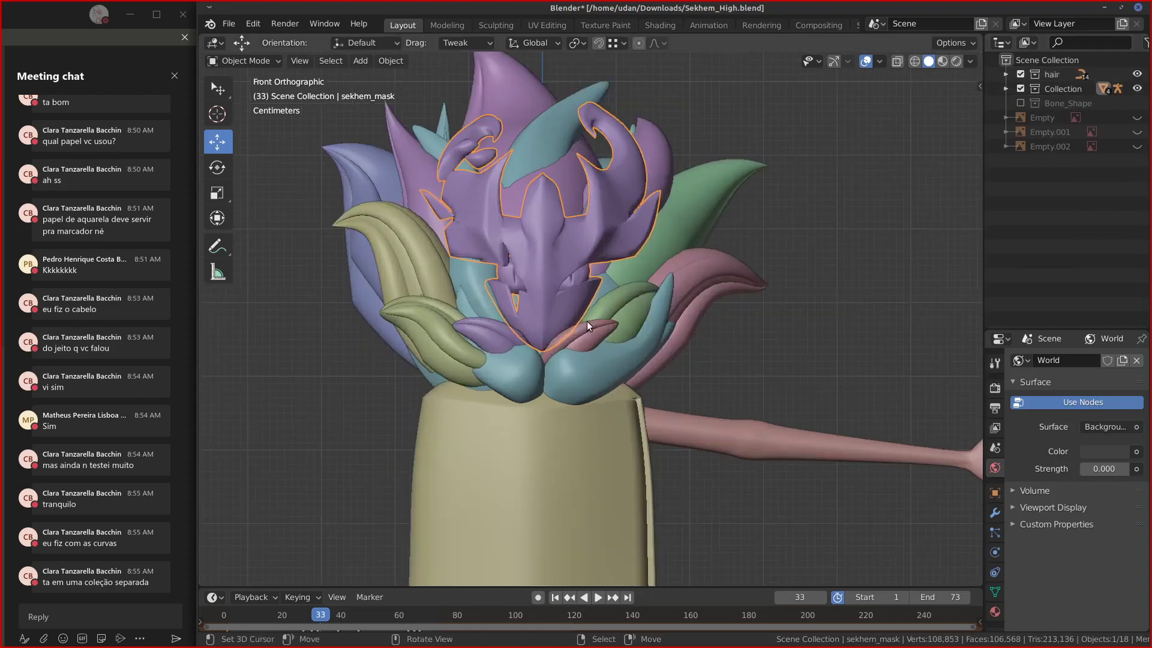
shift+middle_drag(610, 300, 599, 356)
click(548, 305)
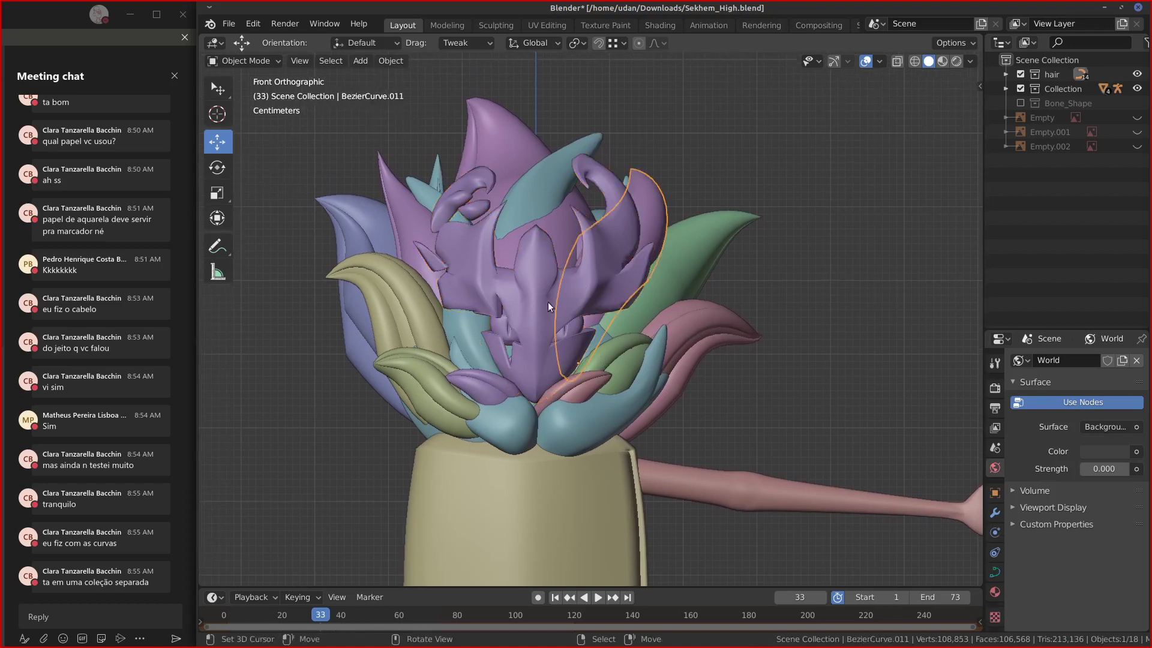
click(509, 304)
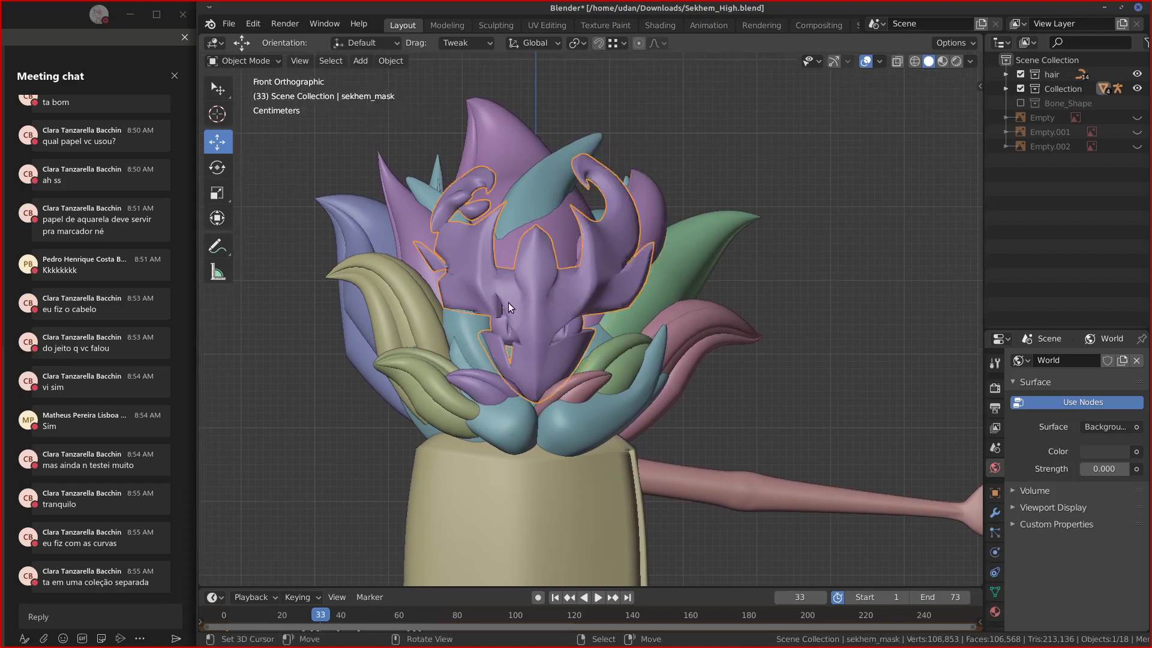
Select the lower green, back blue and large yellow hair locks in turn from the front to review their shapes.
click(381, 357)
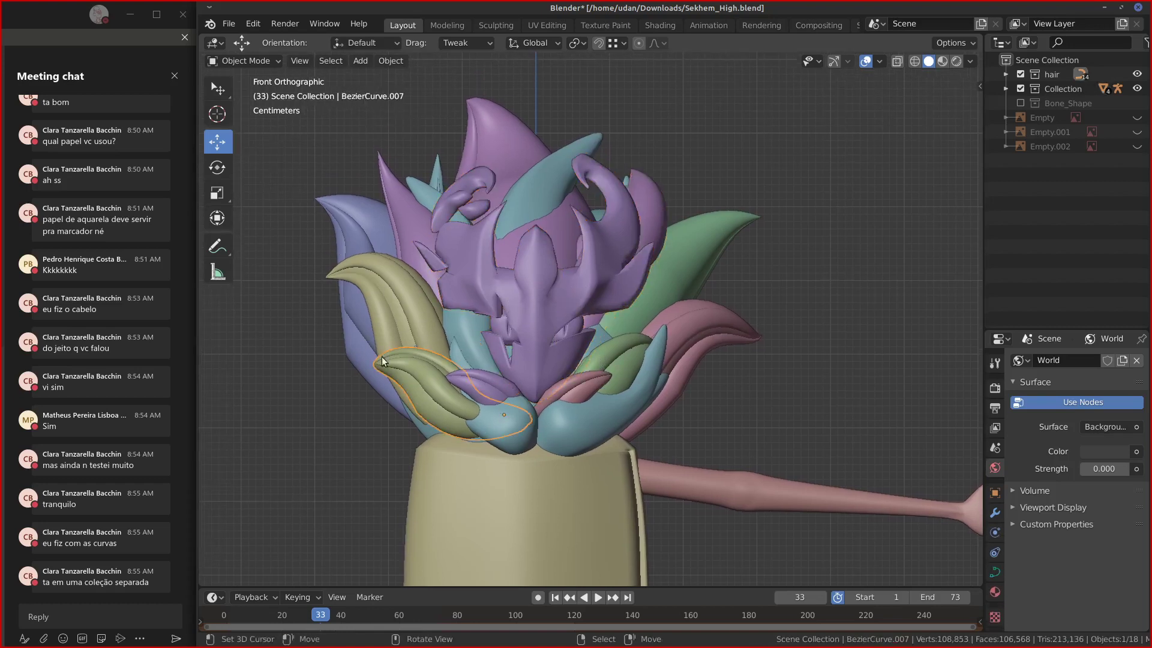
click(360, 344)
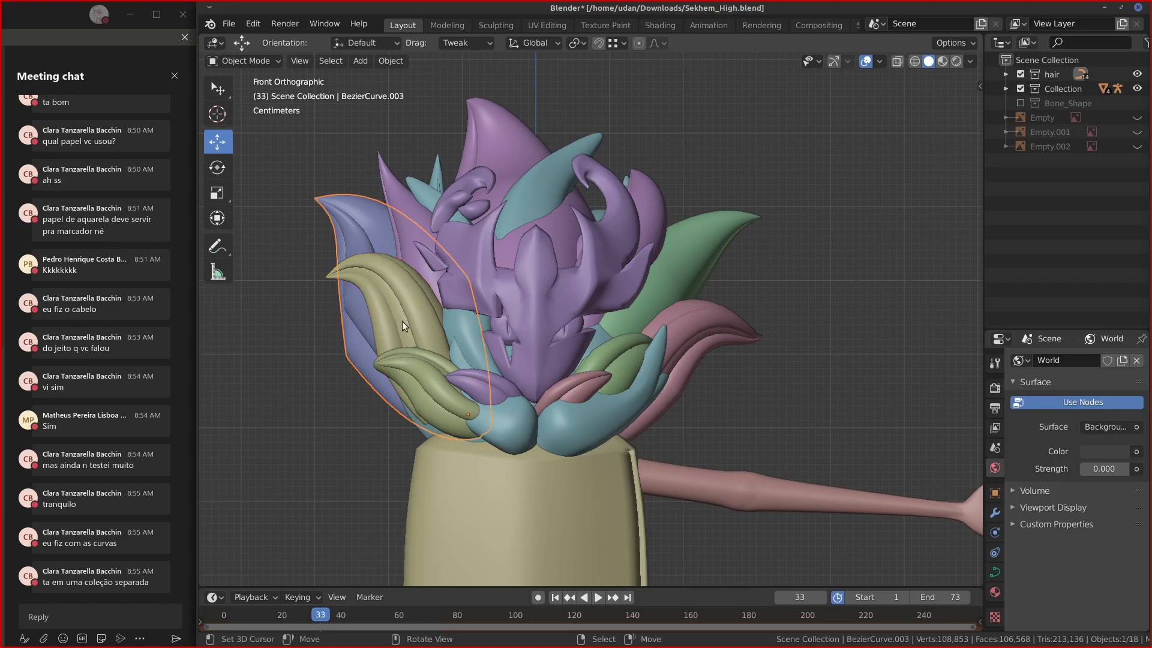
shift+middle_drag(522, 322, 607, 300)
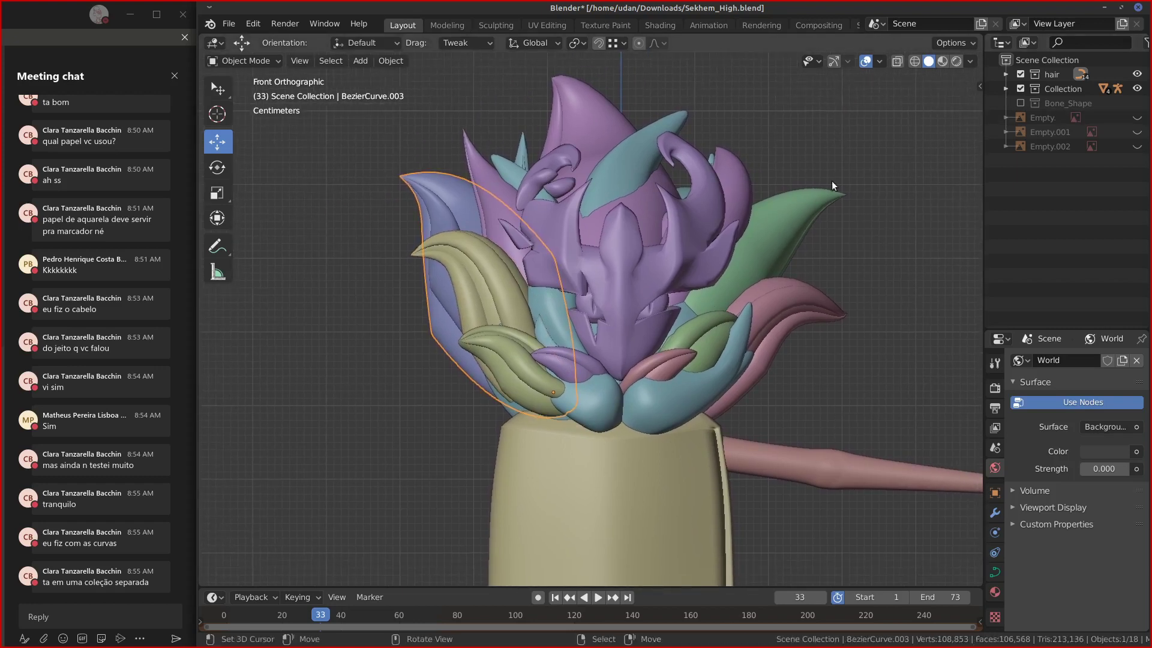
shift+middle_drag(537, 292, 515, 284)
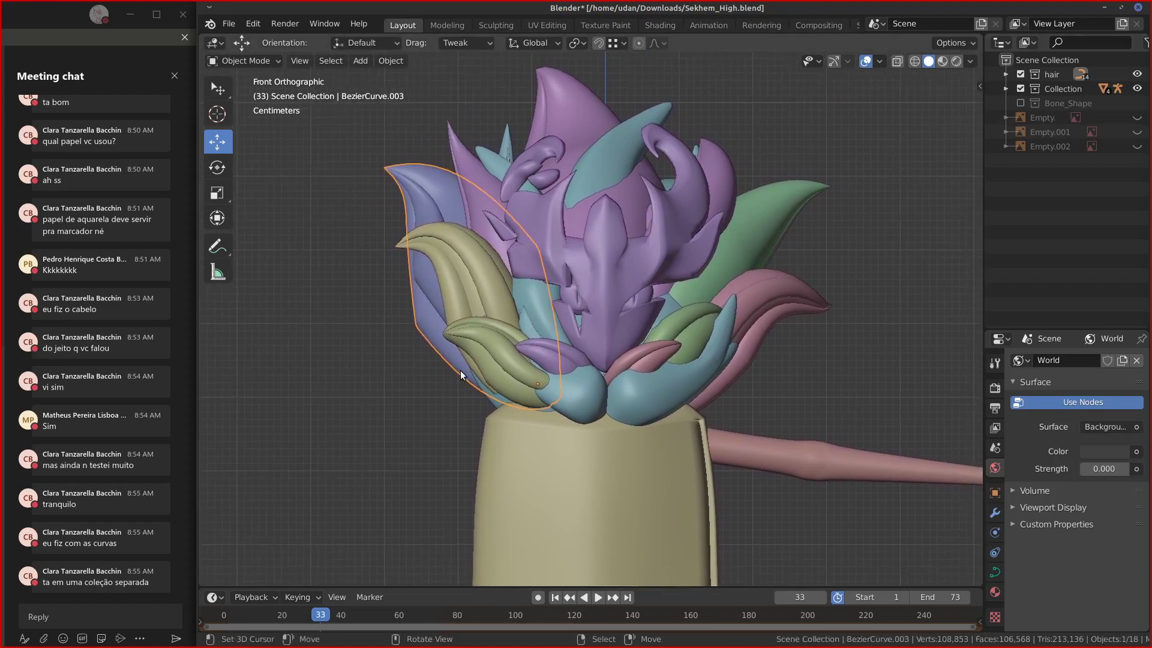
click(455, 297)
shift+middle_drag(514, 334, 510, 307)
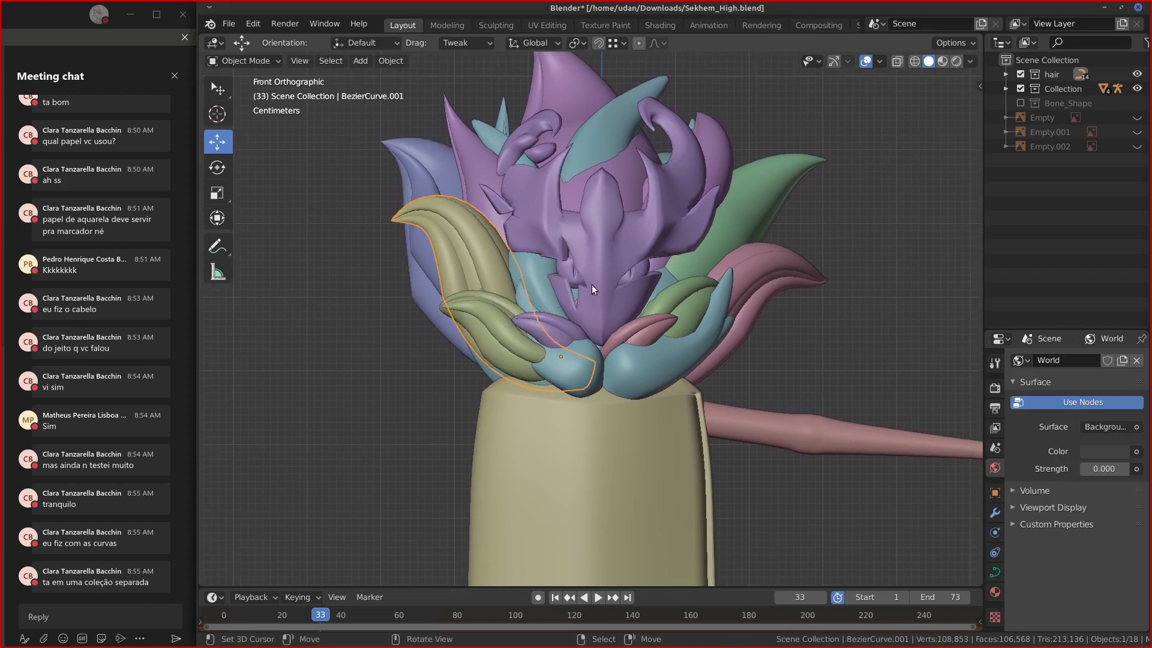
Select the large pink hair lock and check its curve control points in Edit Mode from the side and front.
middle_drag(704, 290, 553, 347)
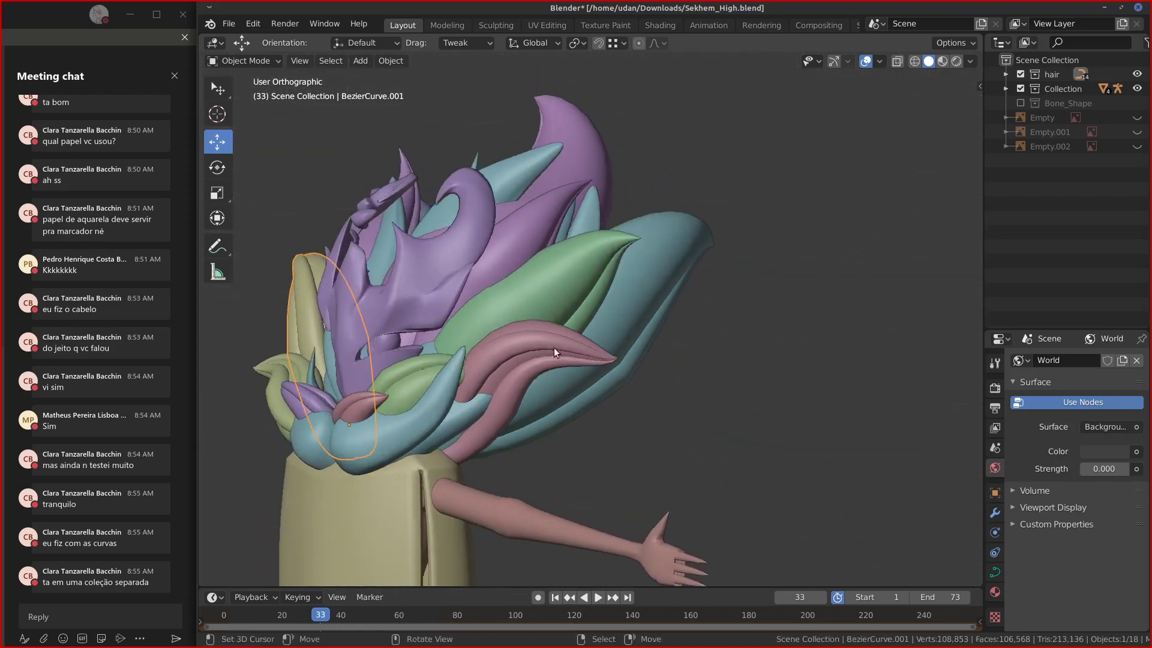
click(500, 347)
key(Tab)
key(Tab)
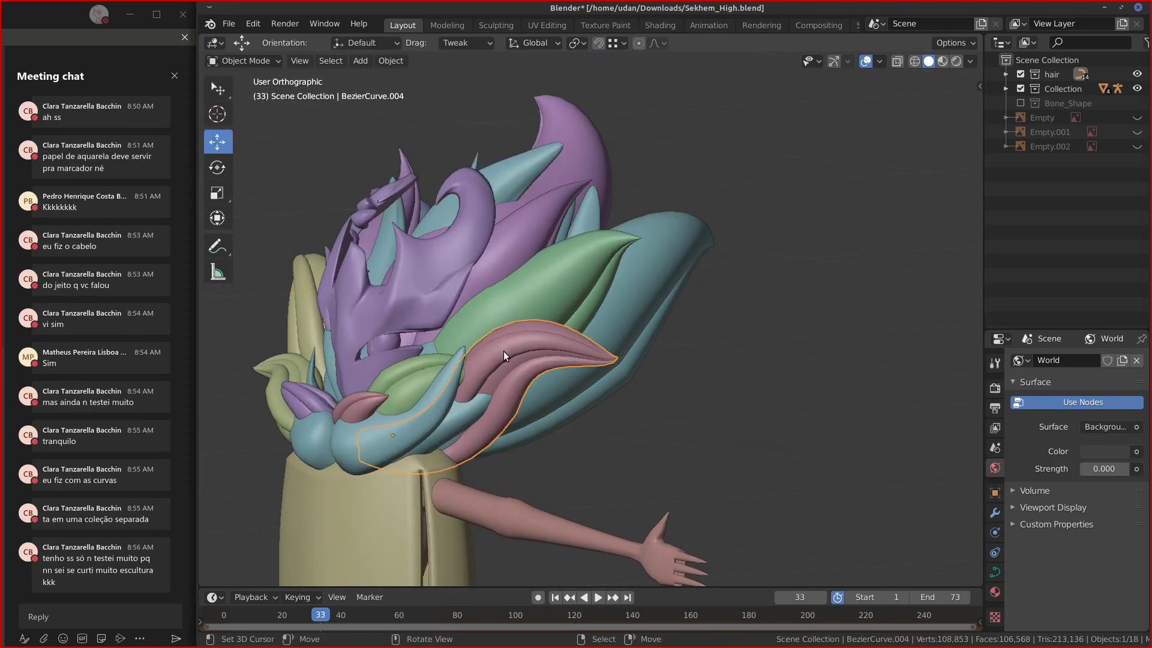
key(Tab)
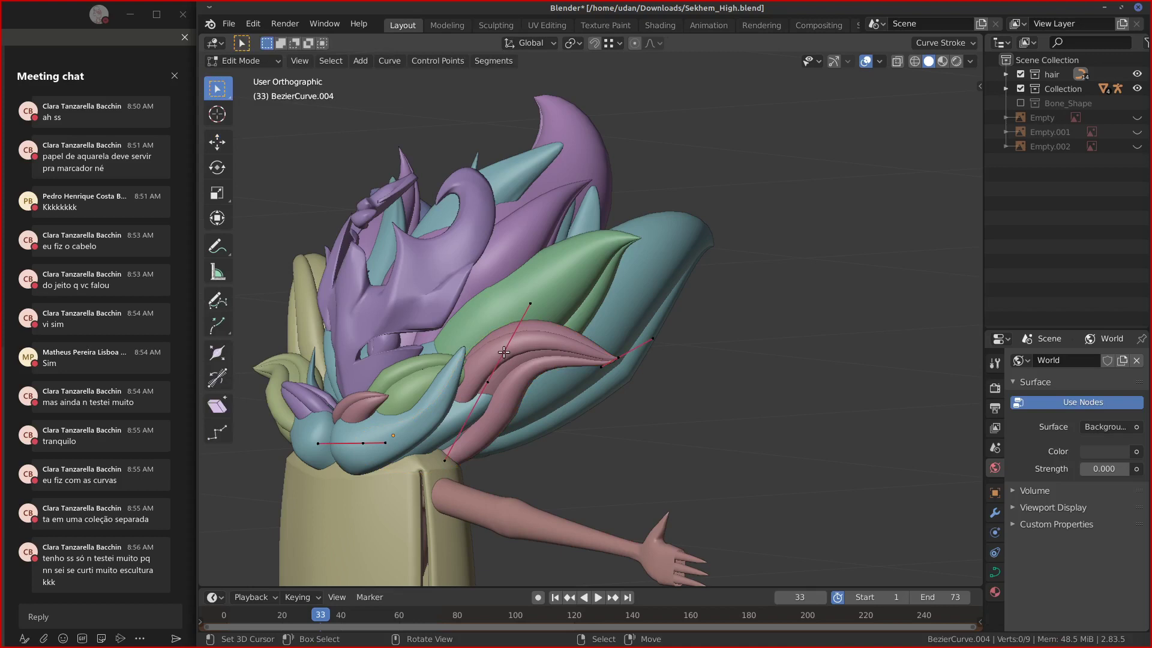
key(KP_1)
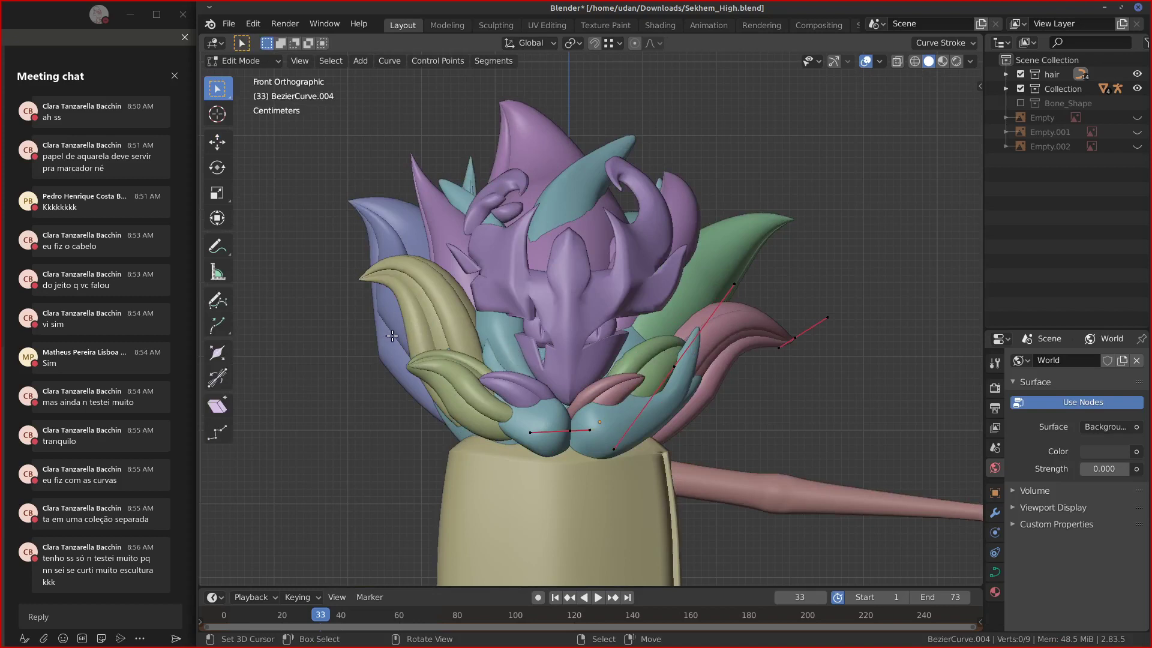
Try to move the middle control point of the blue back hair lock outward in Edit Mode.
key(Tab)
click(391, 312)
key(Tab)
shift+middle_drag(422, 329, 487, 335)
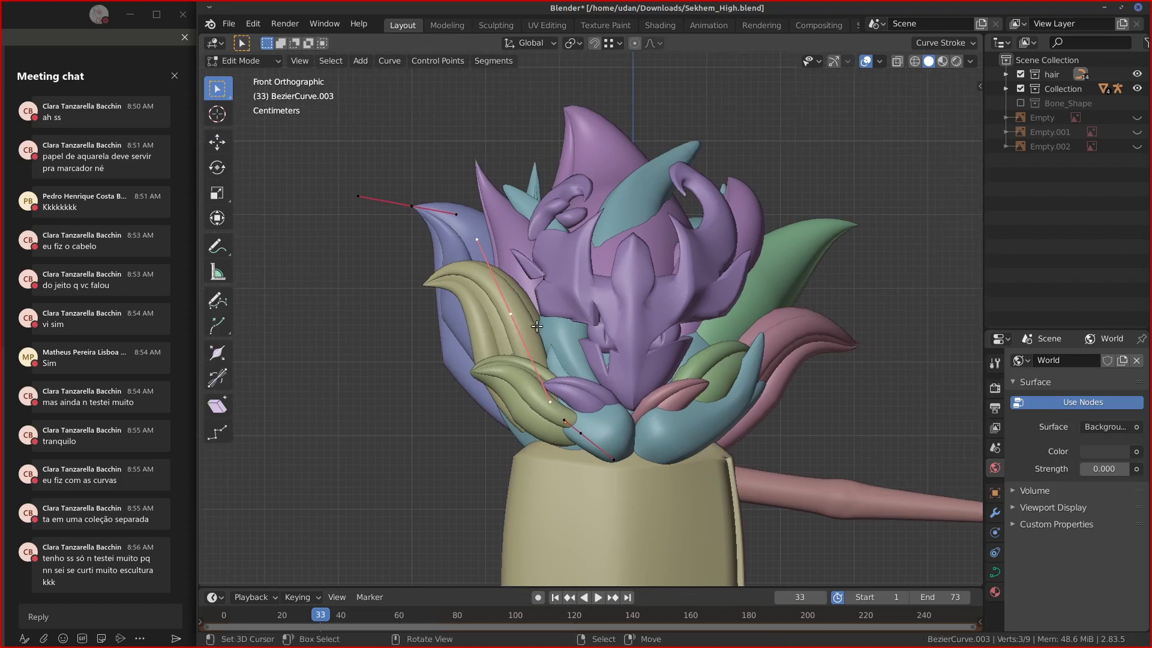
key(g)
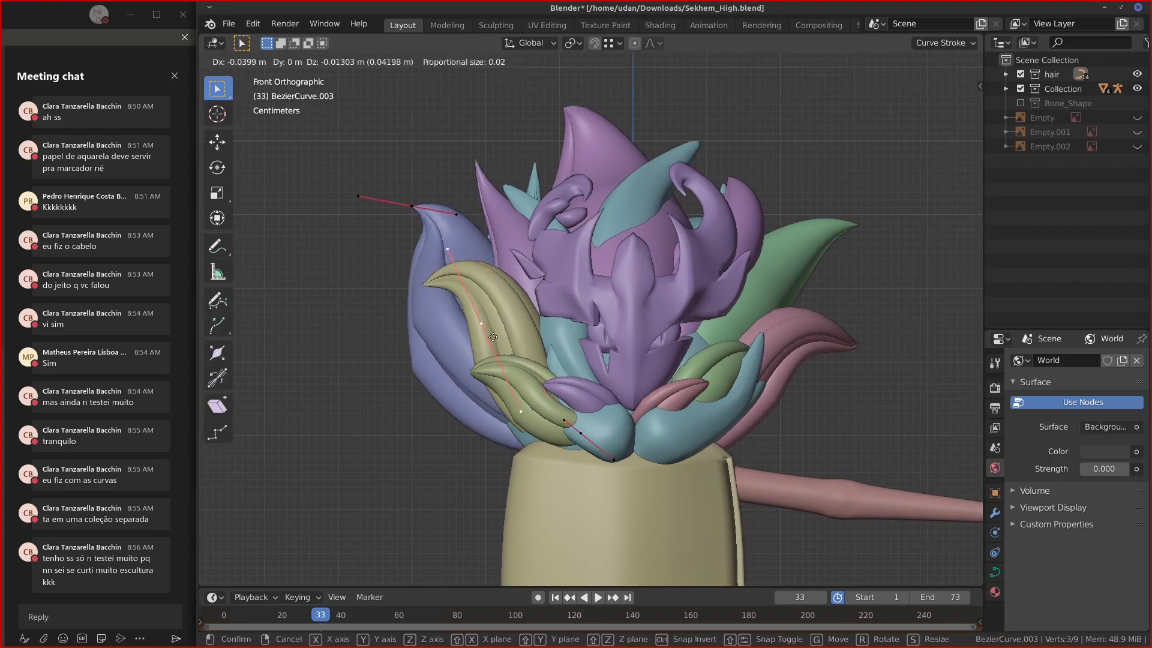
right_click(490, 340)
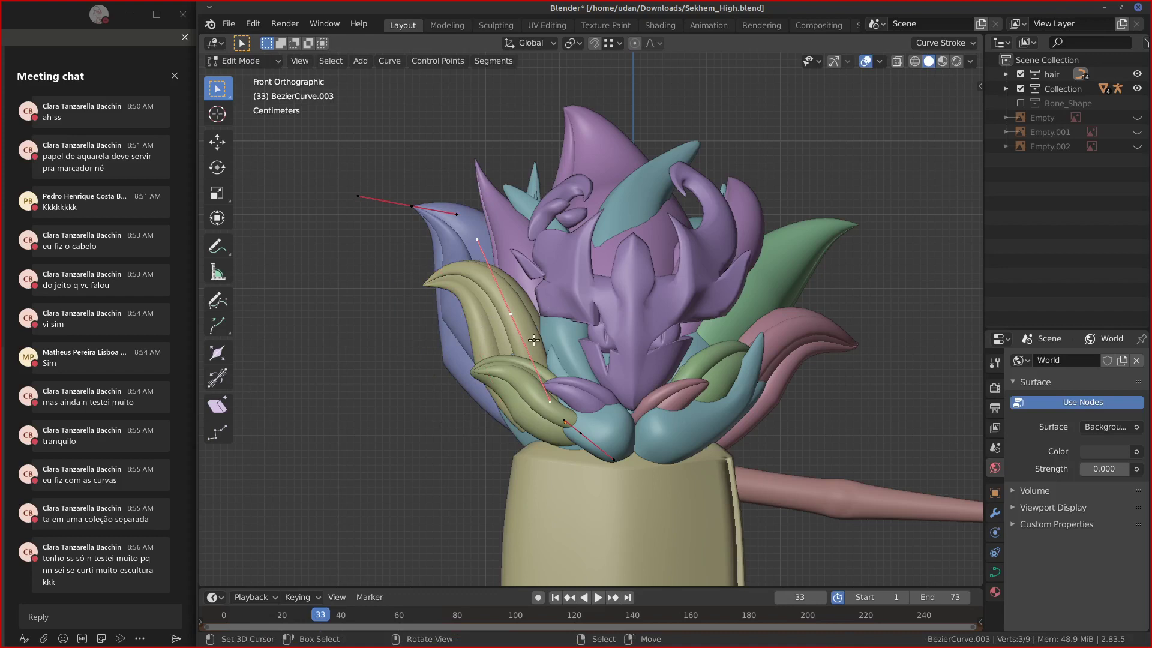
key(Tab)
Review the sekhem_mask's base mesh in Edit Mode along with its Subdivision modifier settings.
click(619, 332)
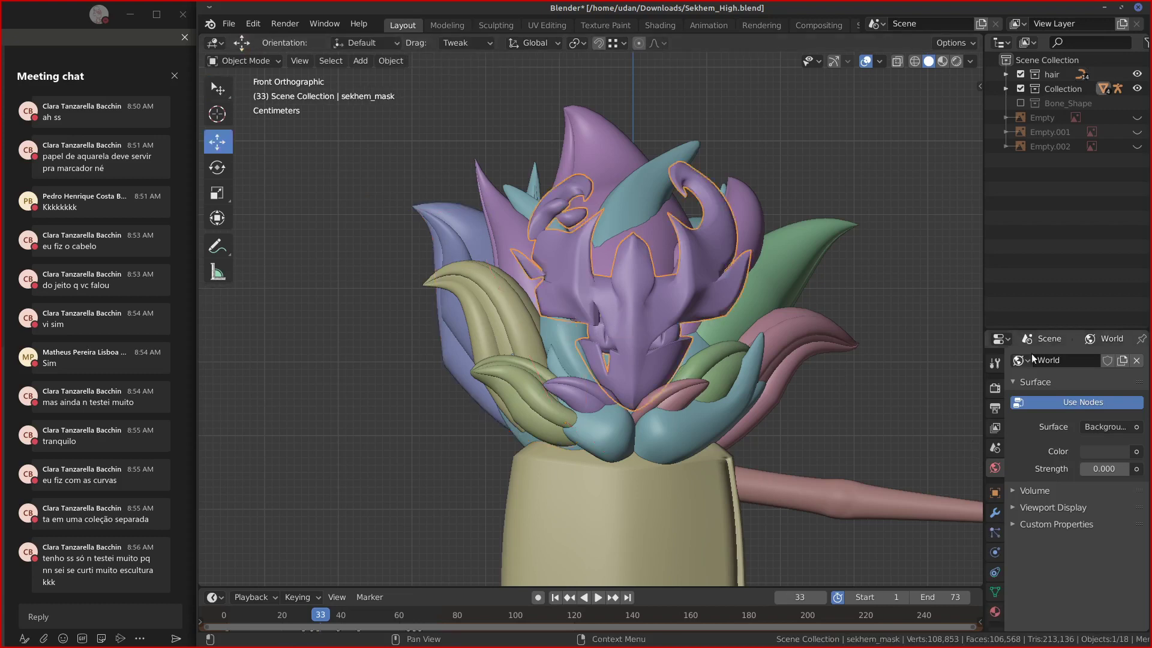
drag(1037, 329, 1036, 187)
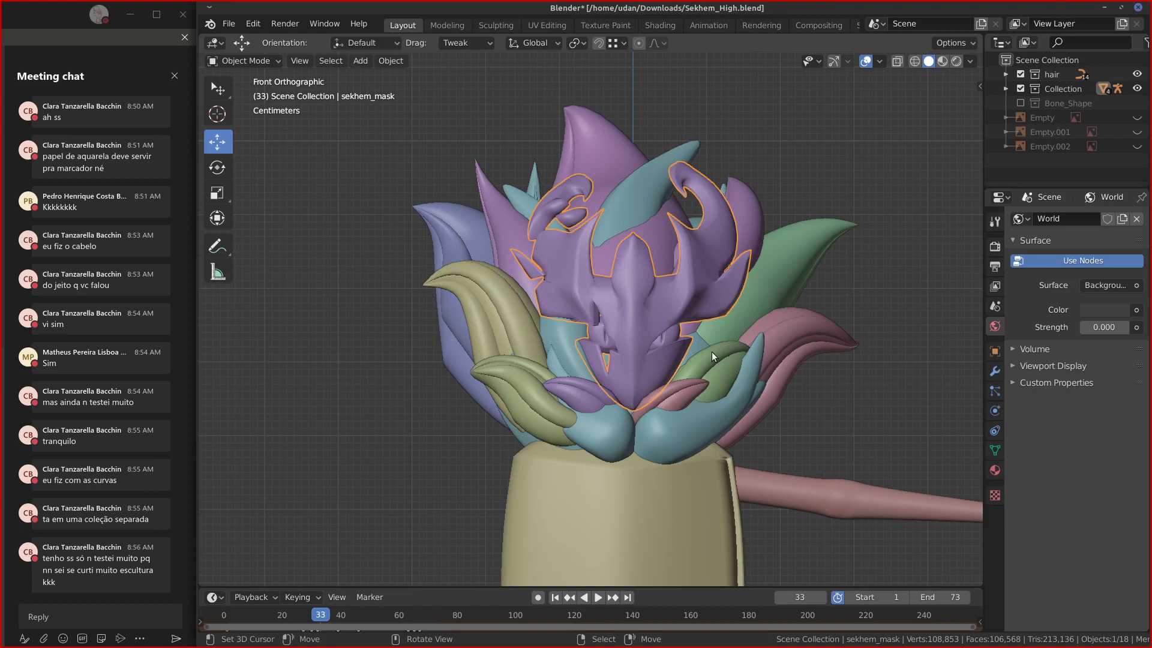
key(Tab)
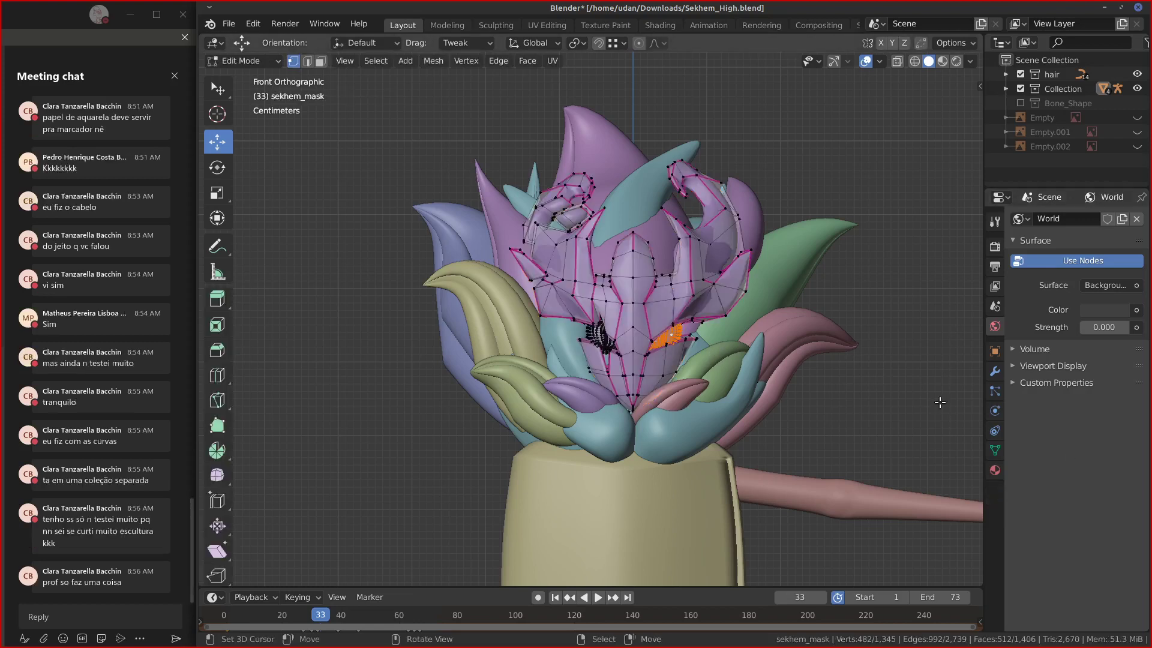
click(994, 370)
click(1020, 267)
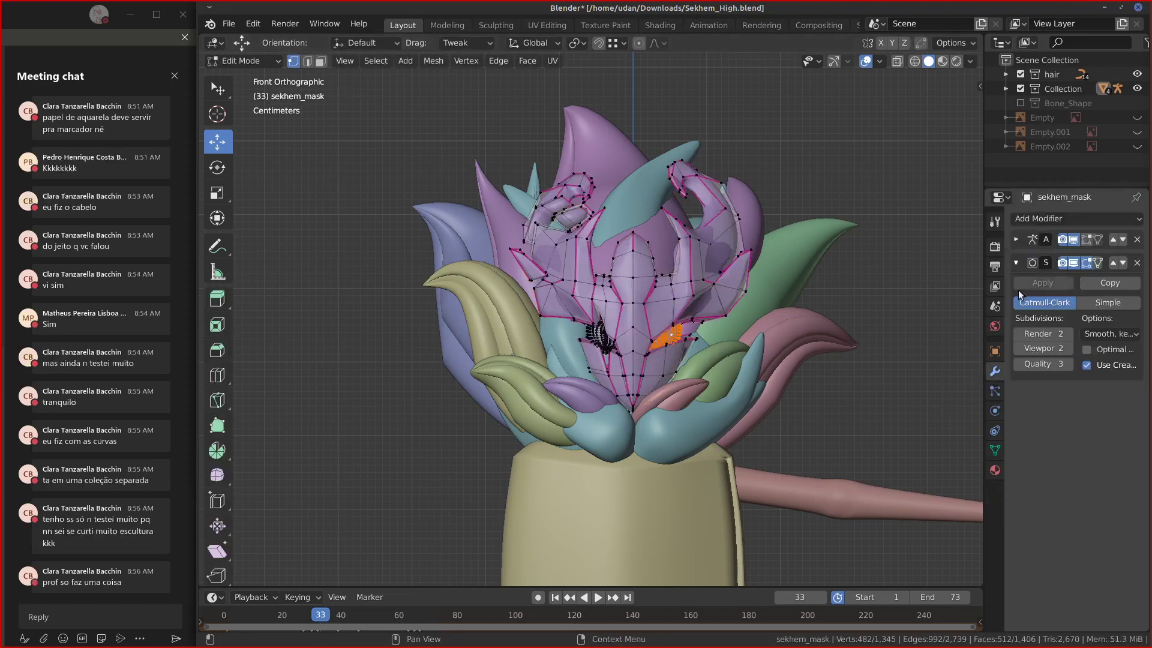
key(Tab)
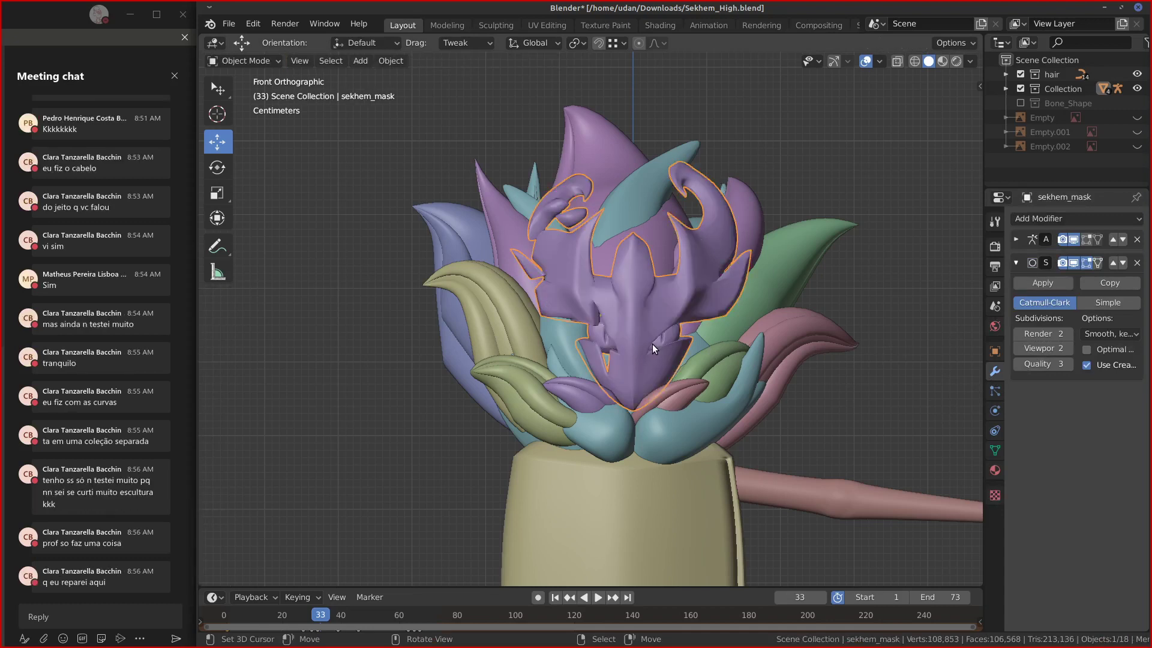
Delete the old sekhem_hair mesh, leaving the curve-based hair locks around the mask.
scroll(652, 344, up, 2)
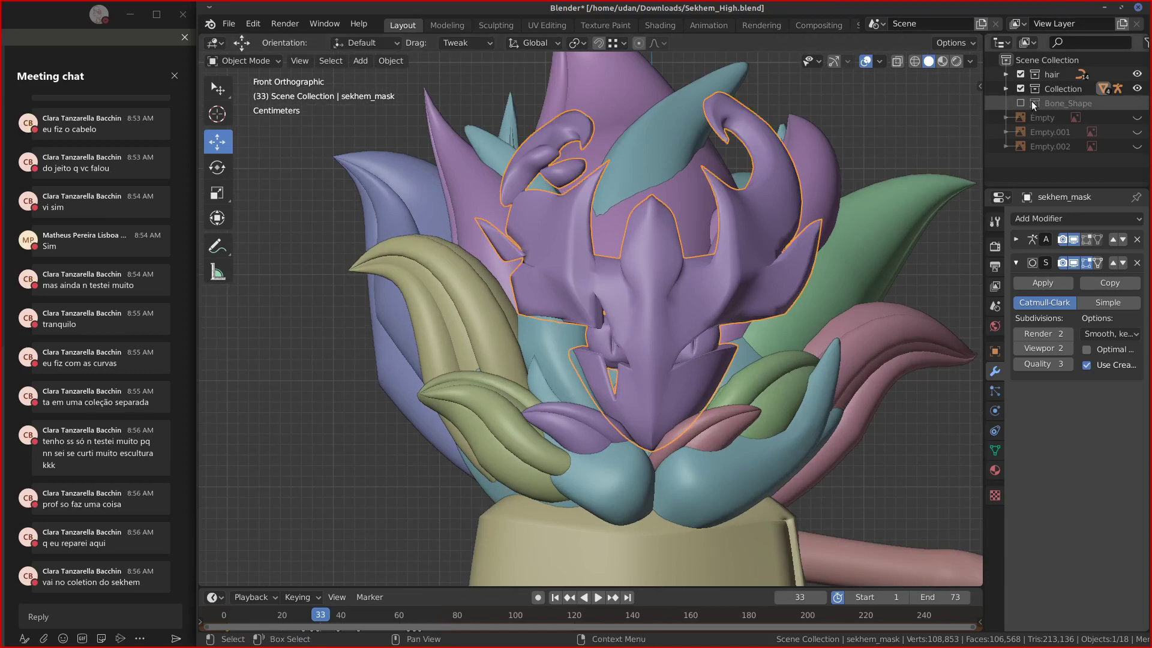
click(1005, 88)
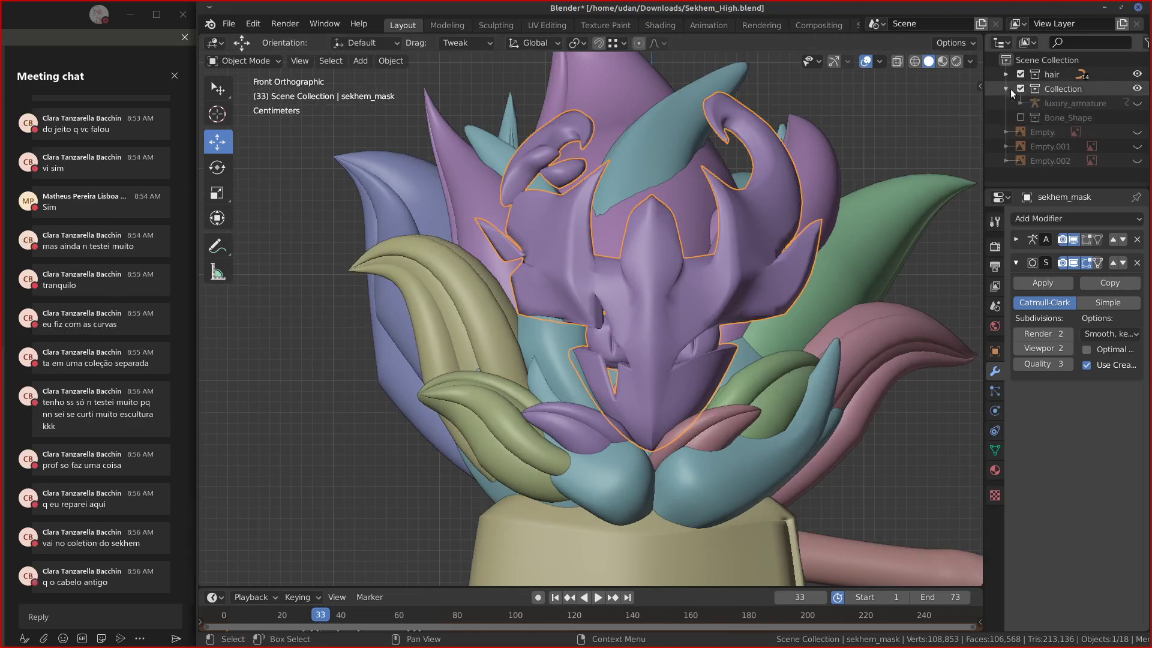
click(1052, 89)
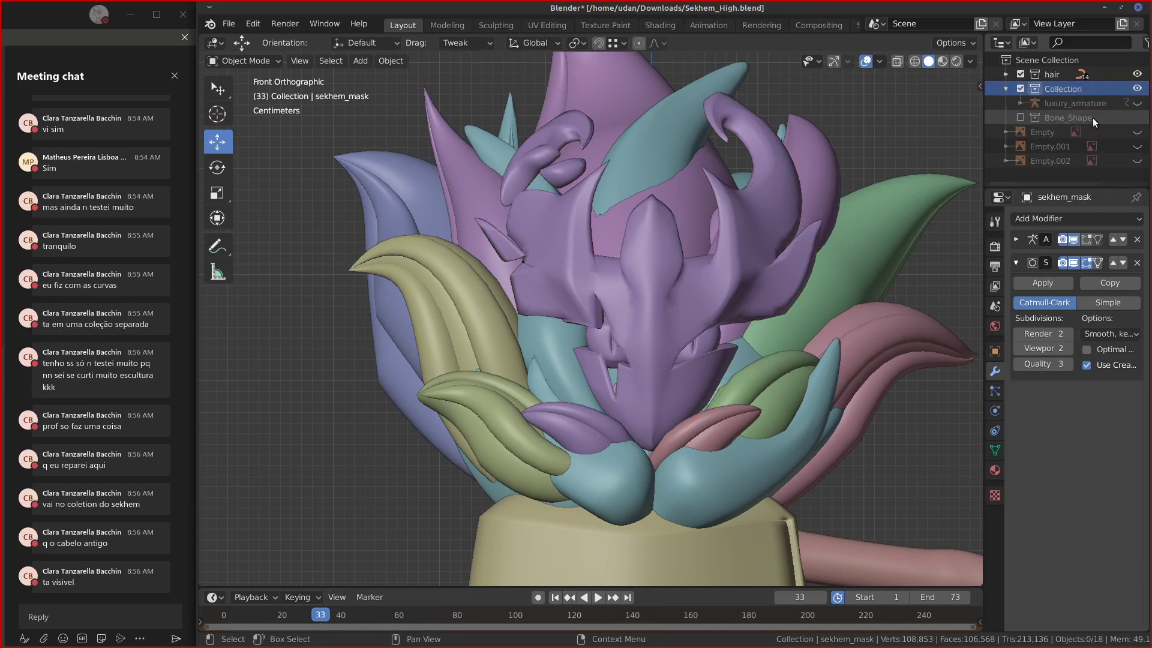
click(707, 478)
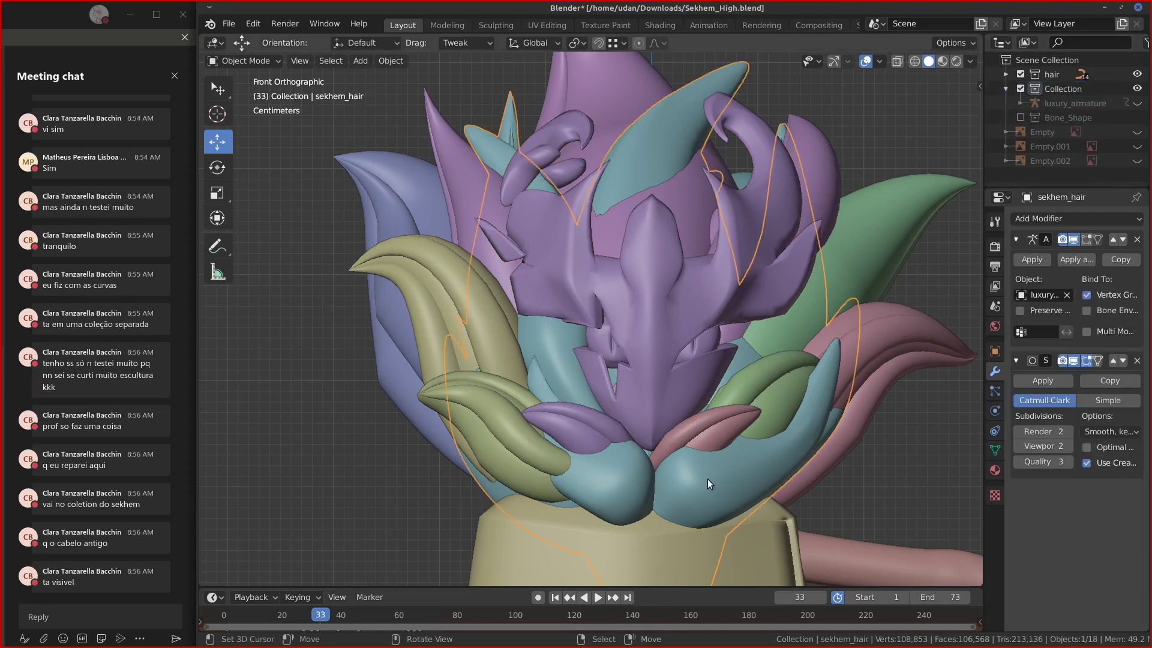
key(Delete)
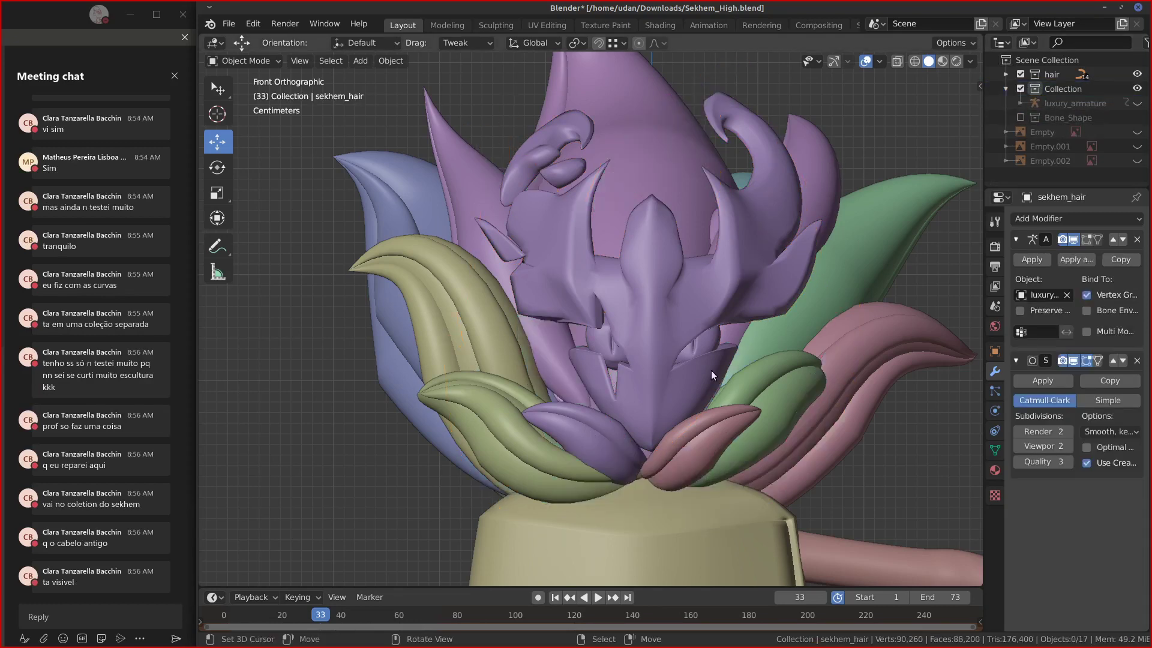
shift+middle_drag(743, 383, 697, 379)
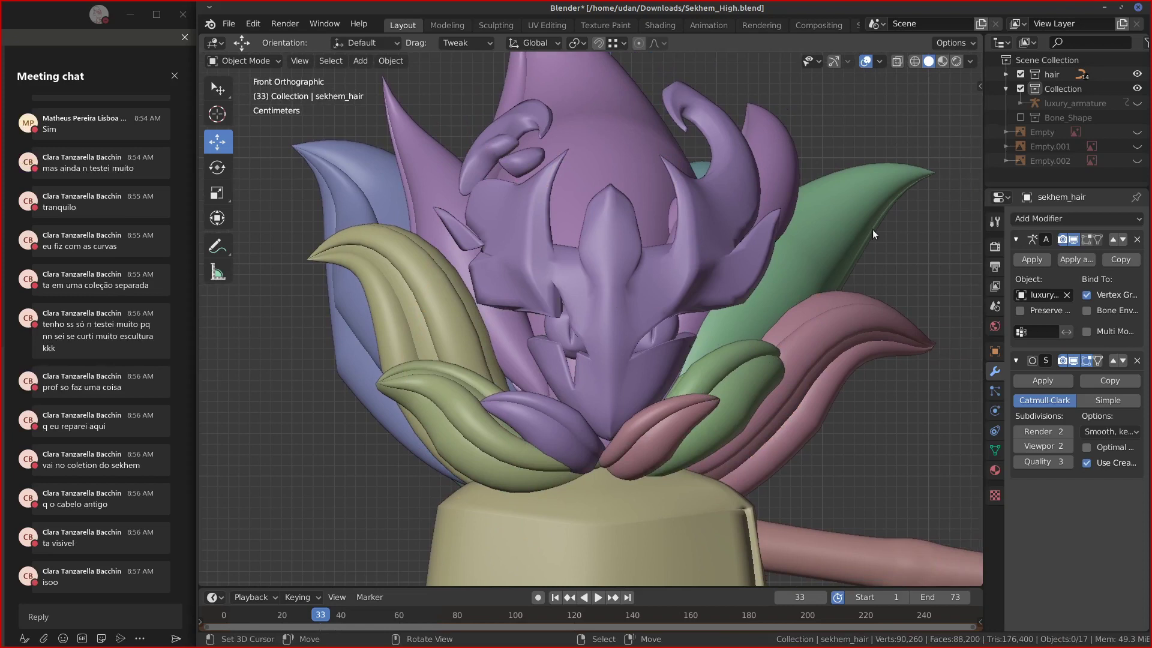
click(1006, 92)
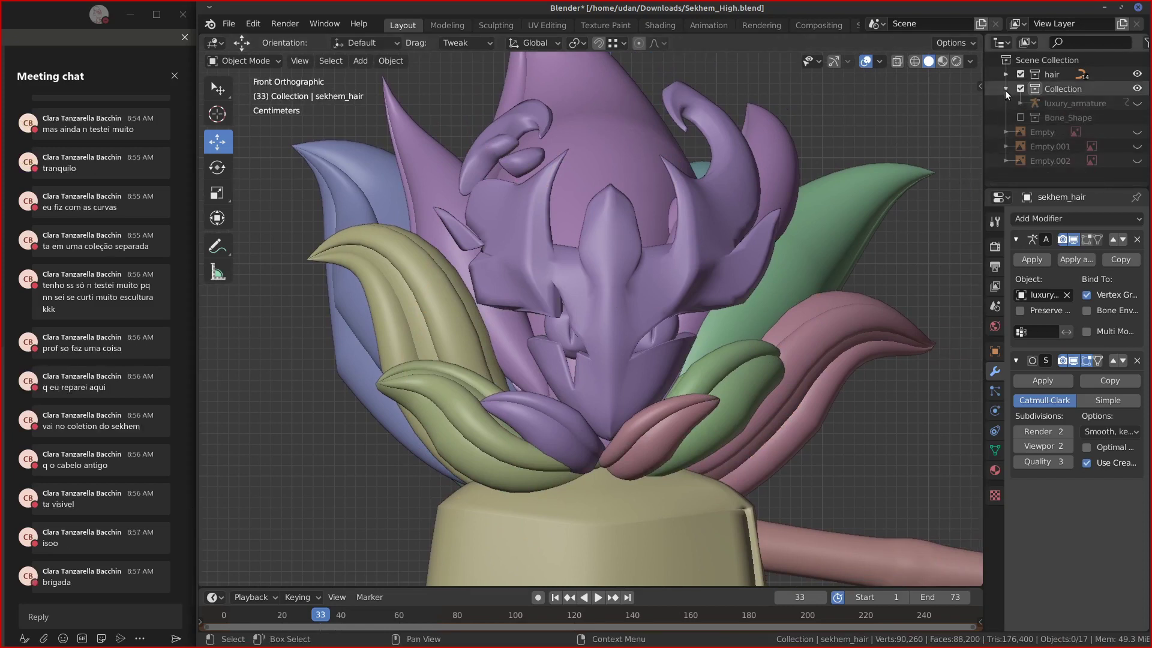
Convert the small pink hair lock below the mask from a curve to a mesh.
click(626, 423)
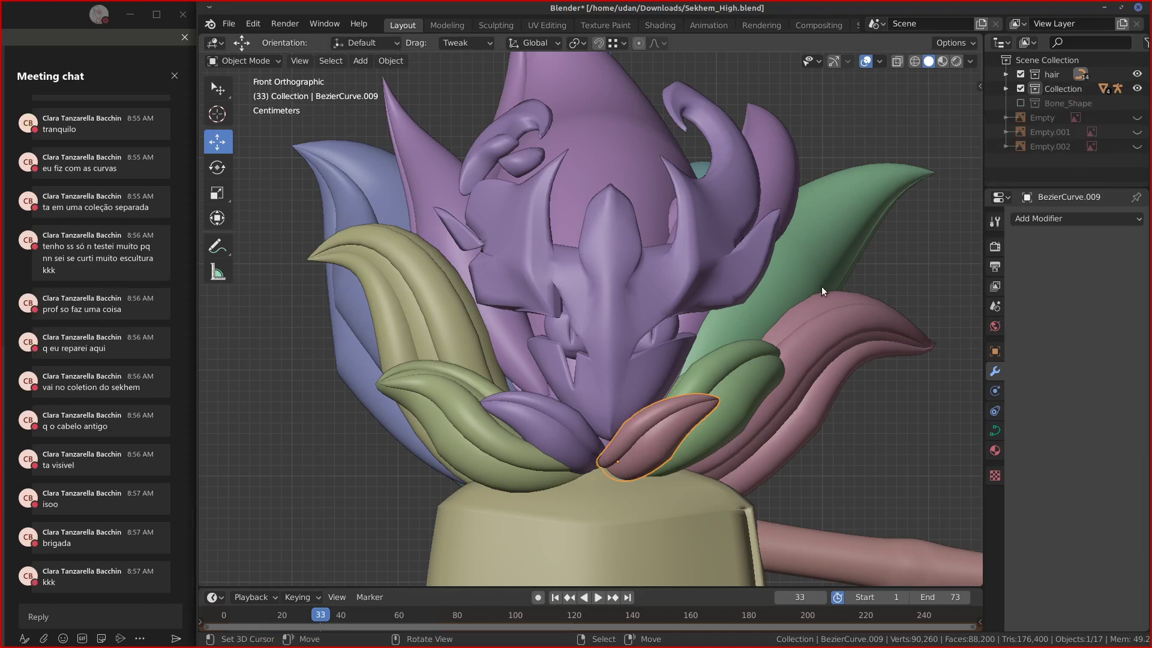
click(391, 61)
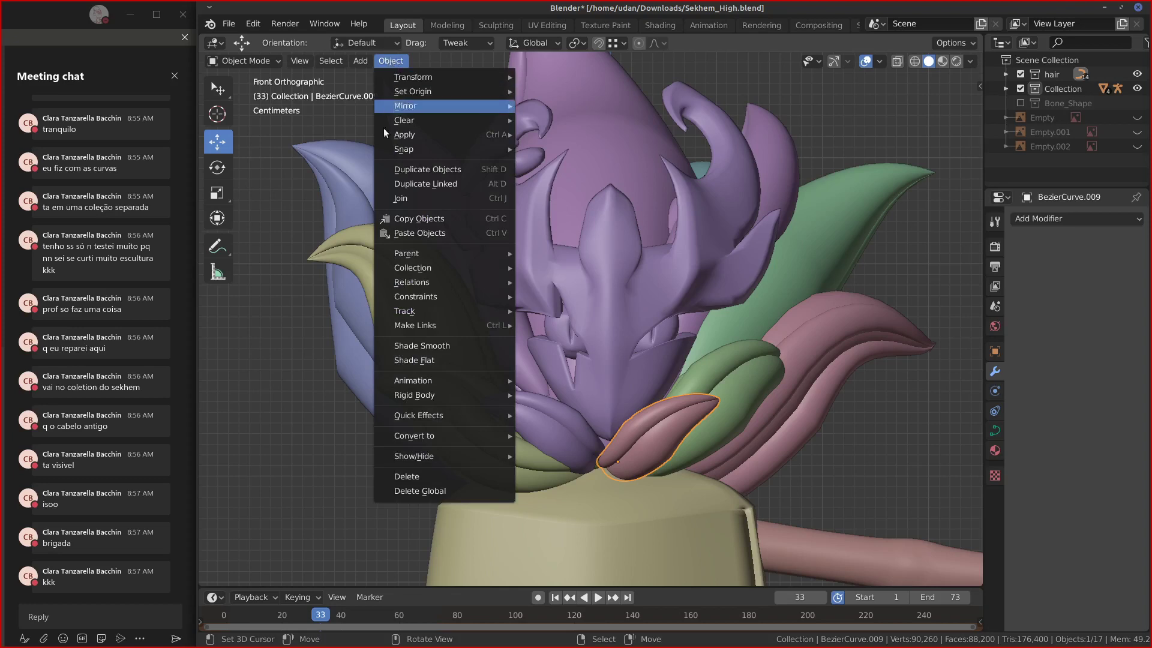
mouse_move(482, 437)
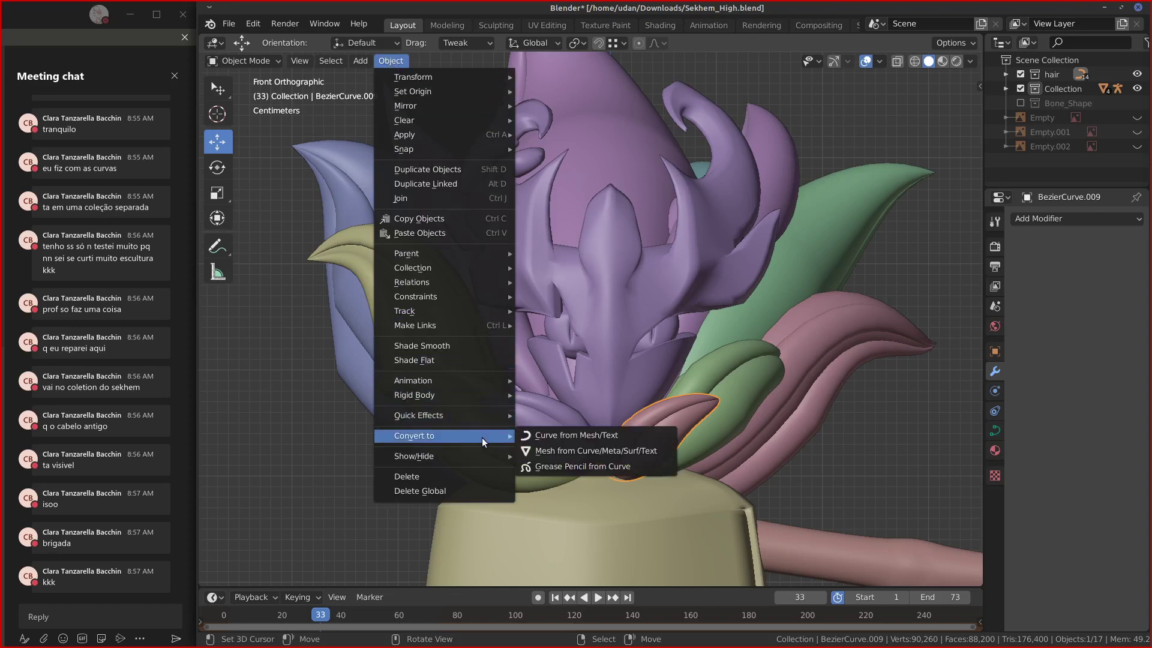
click(609, 450)
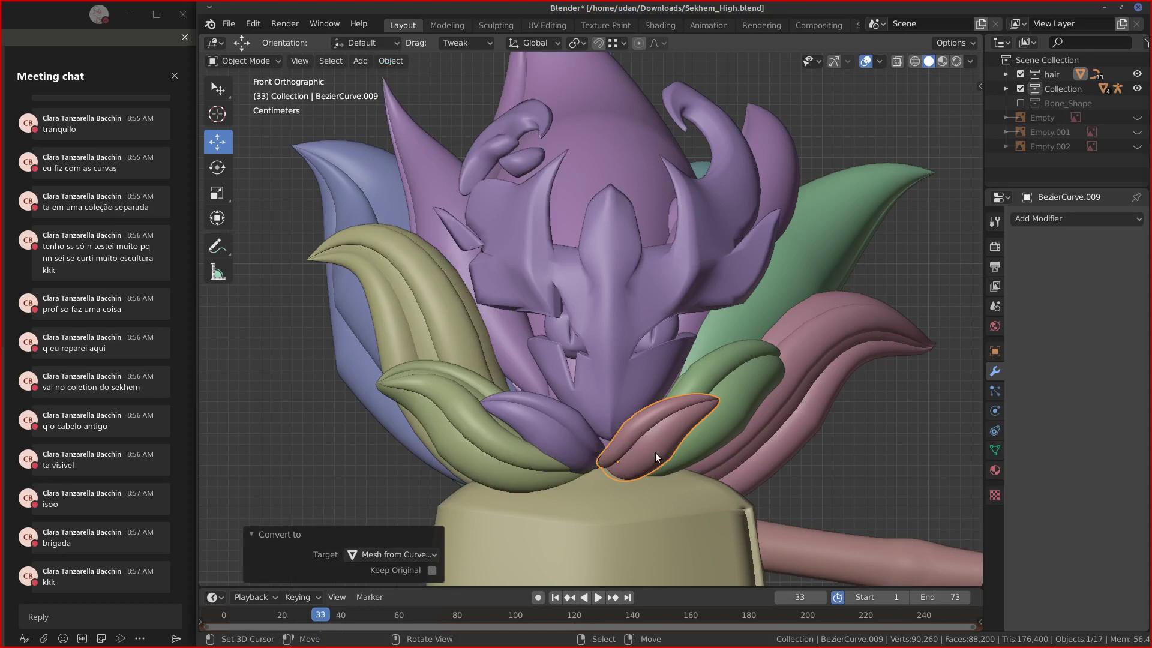
Inspect the converted pink lock's mesh topology up close in Edit Mode.
key(Tab)
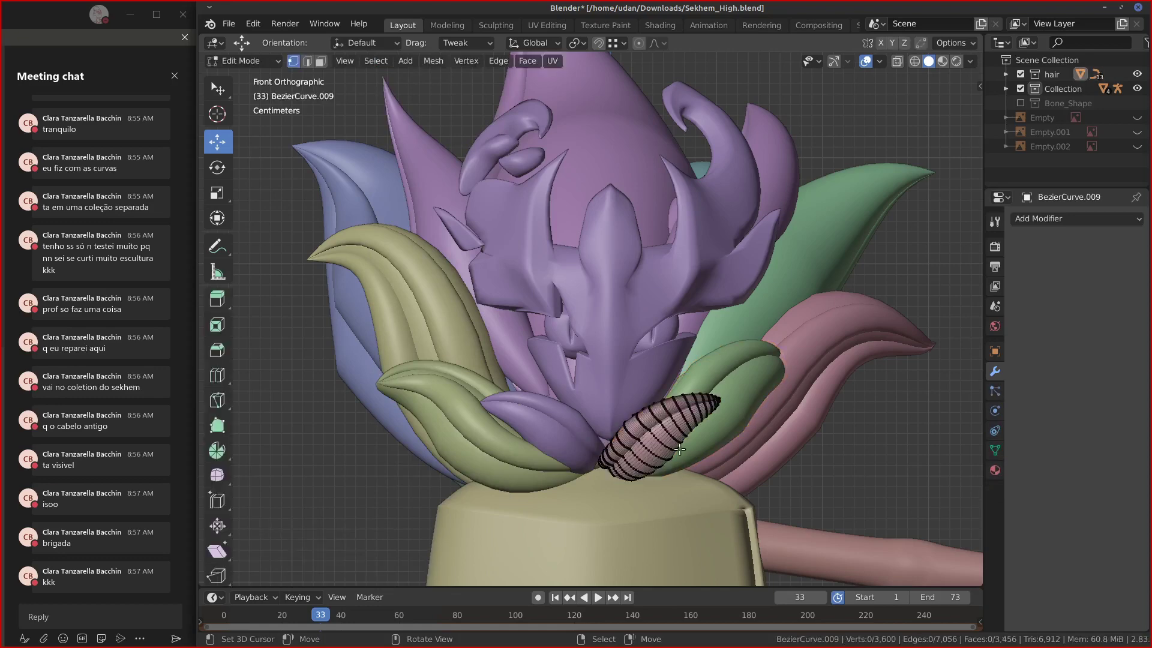
middle_drag(684, 450, 652, 402)
scroll(600, 364, up, 1)
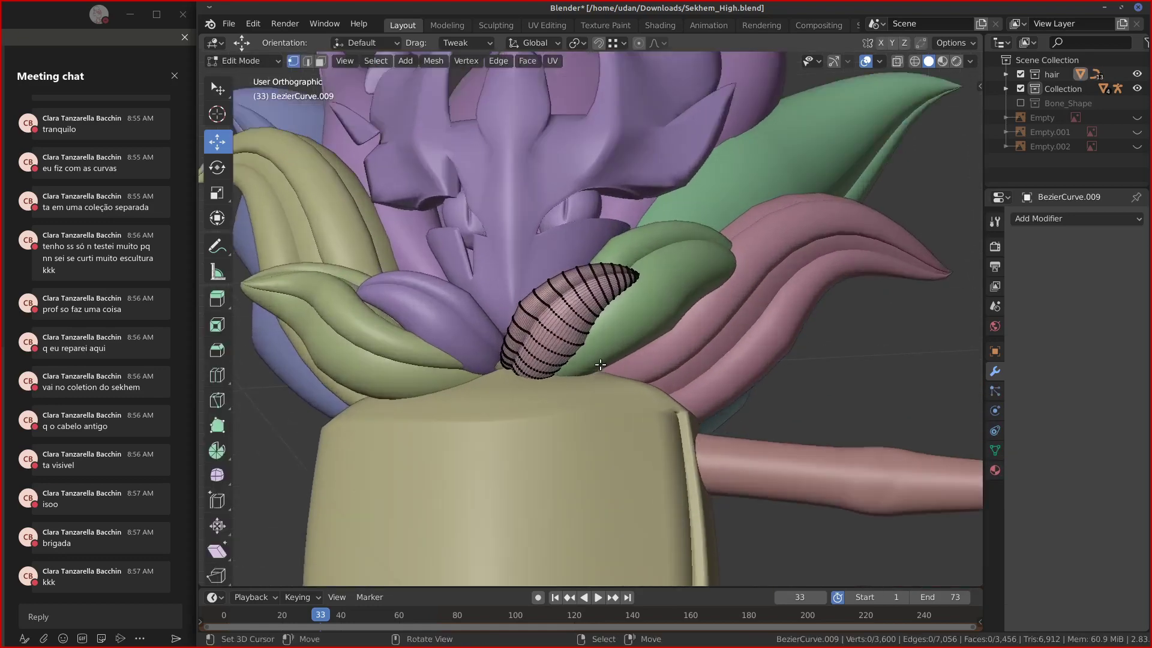
scroll(600, 365, up, 5)
mouse_move(573, 363)
middle_down()
mouse_move(548, 354)
mouse_move(571, 365)
middle_up()
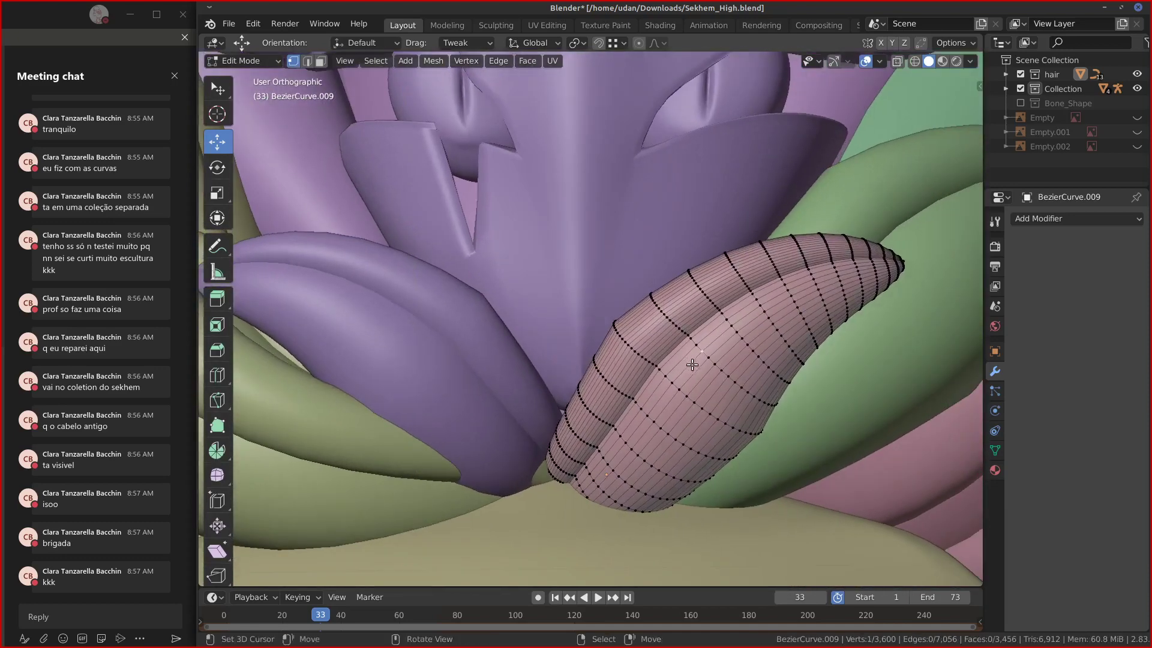
Select all linked geometry of the pink lock's front strand and try moving it away from the other strands.
key(ctrl+l)
key(g)
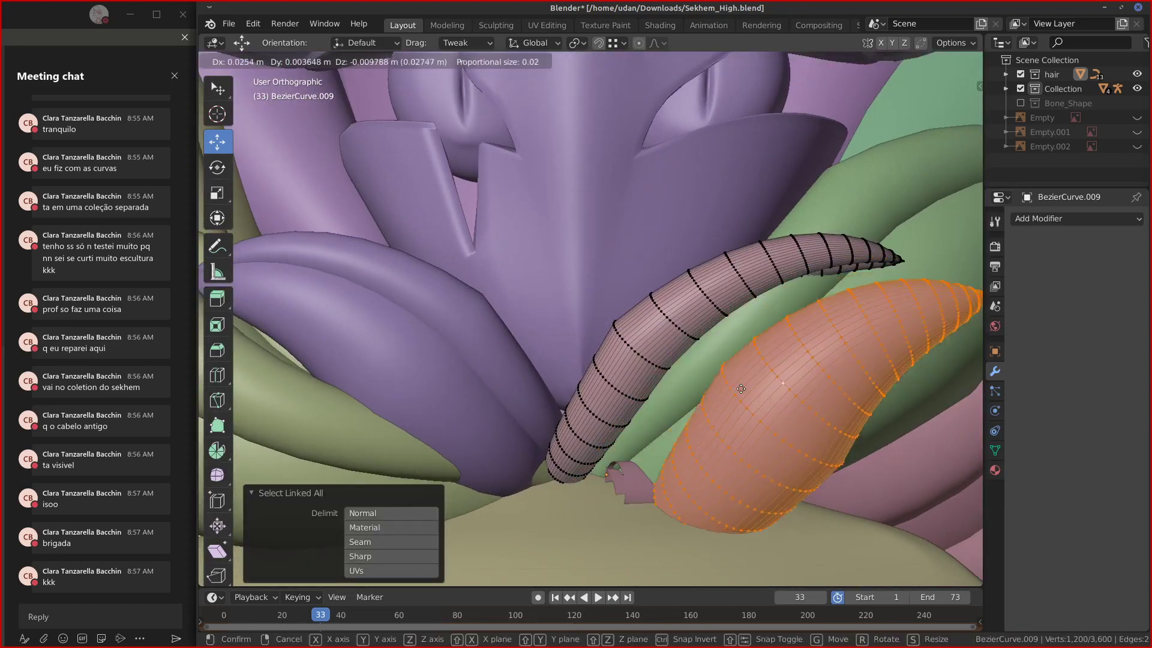
click(687, 378)
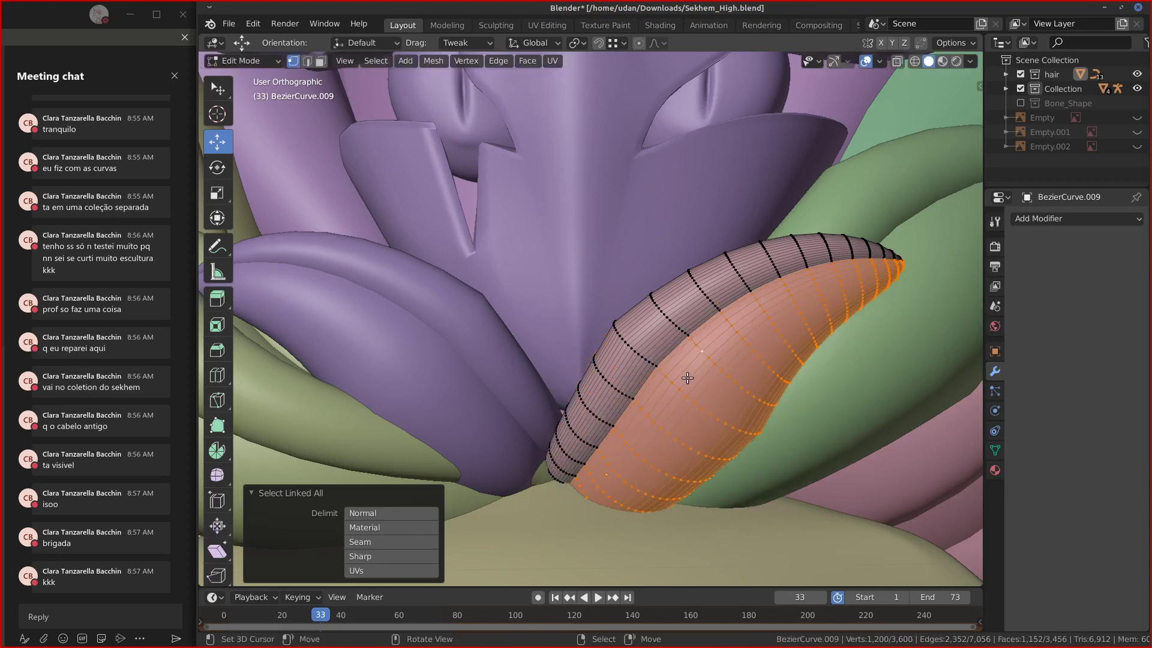
Compare the converted pink lock in Object Mode and Edit Mode from a different angle.
key(Tab)
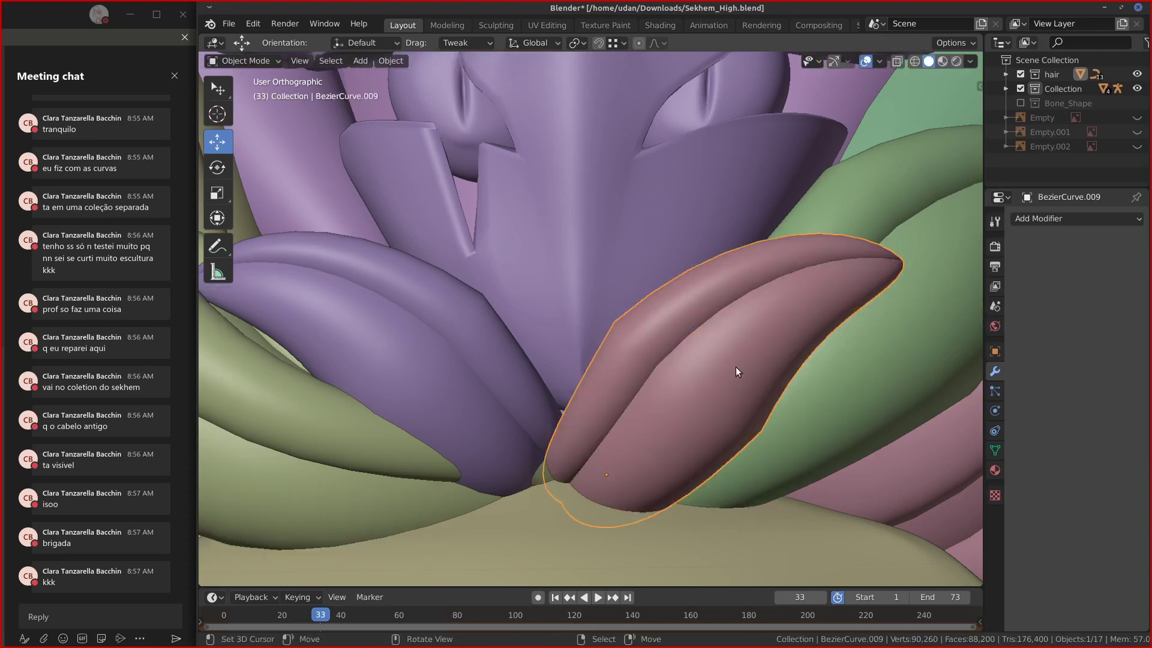
alt+drag(735, 366, 664, 380)
key(Tab)
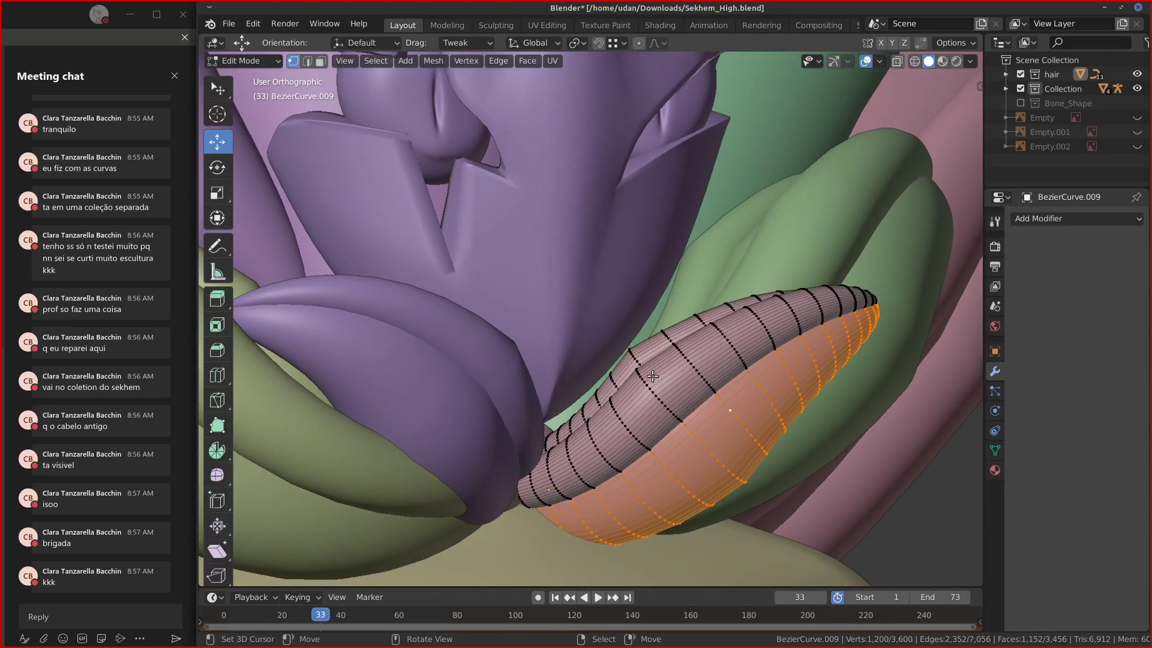
Try a Subdivision Surface modifier on the converted pink lock, and remove it after viewing the lock from another angle.
alt+click(651, 387)
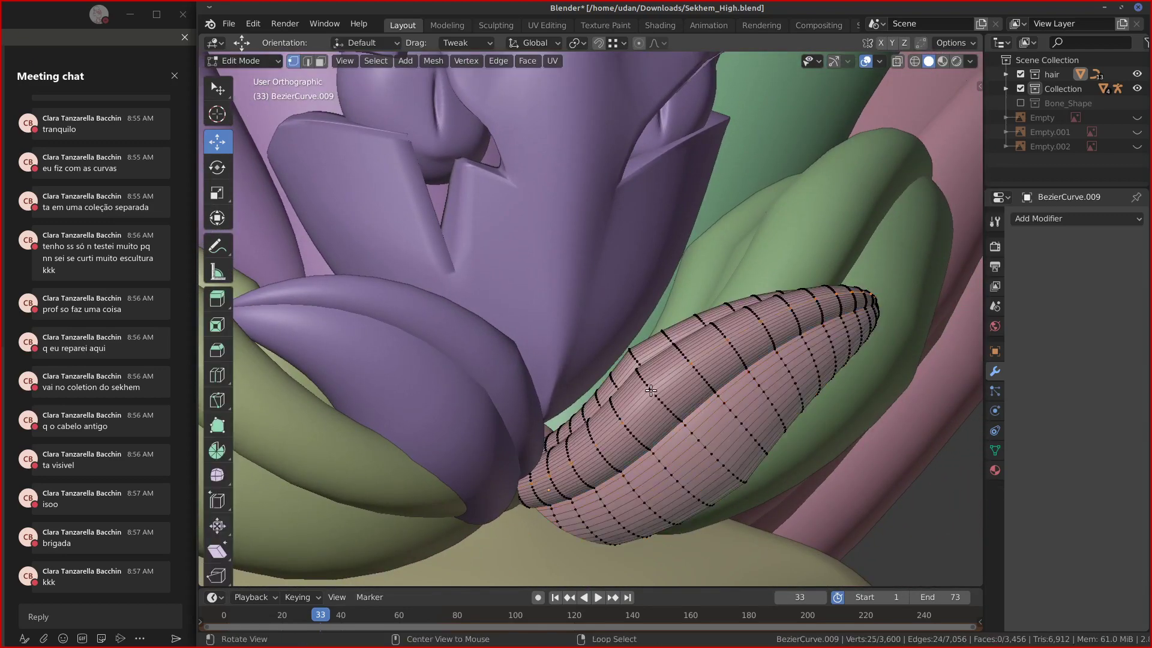
key(Tab)
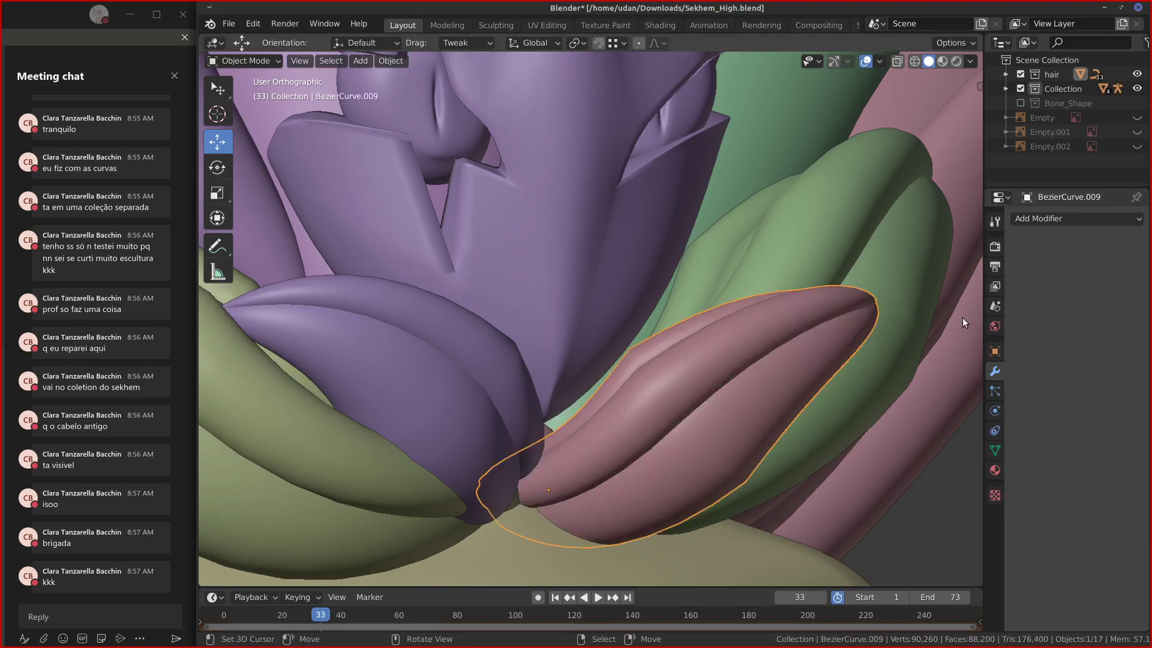
click(1050, 218)
click(840, 454)
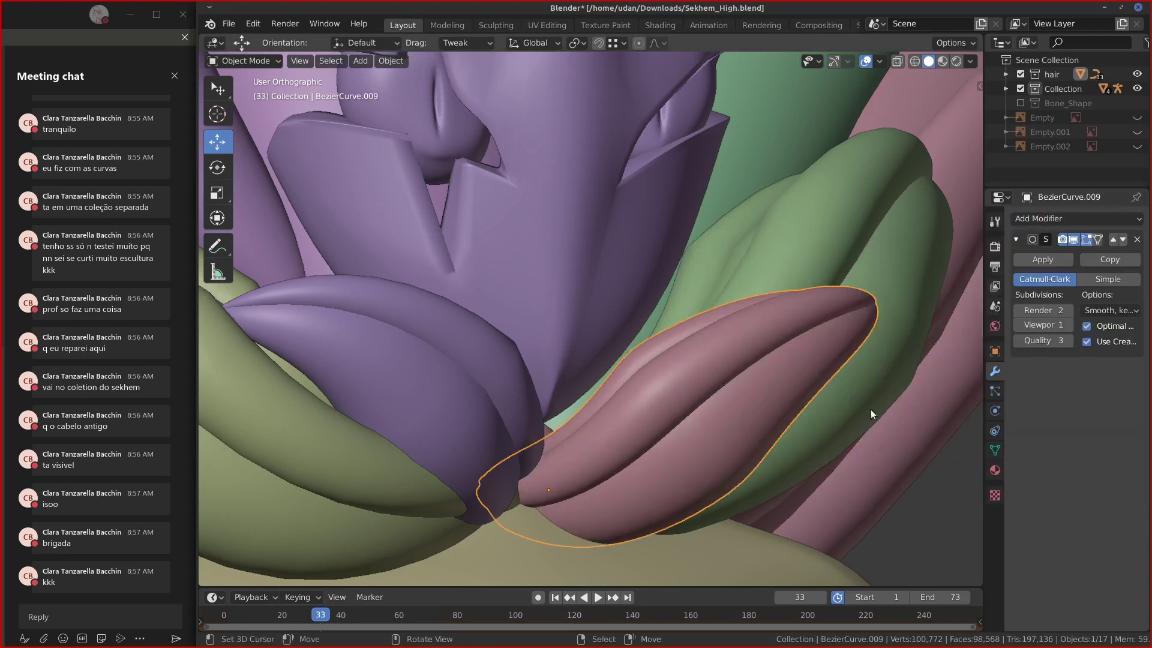
middle_drag(808, 411, 638, 353)
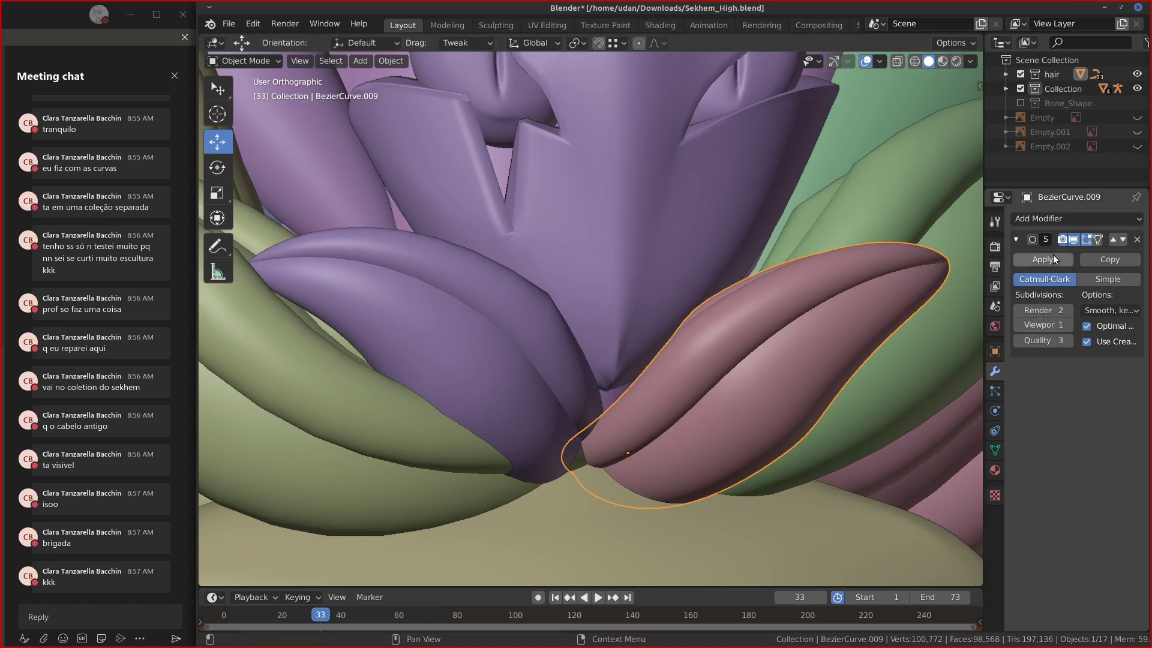
click(1136, 239)
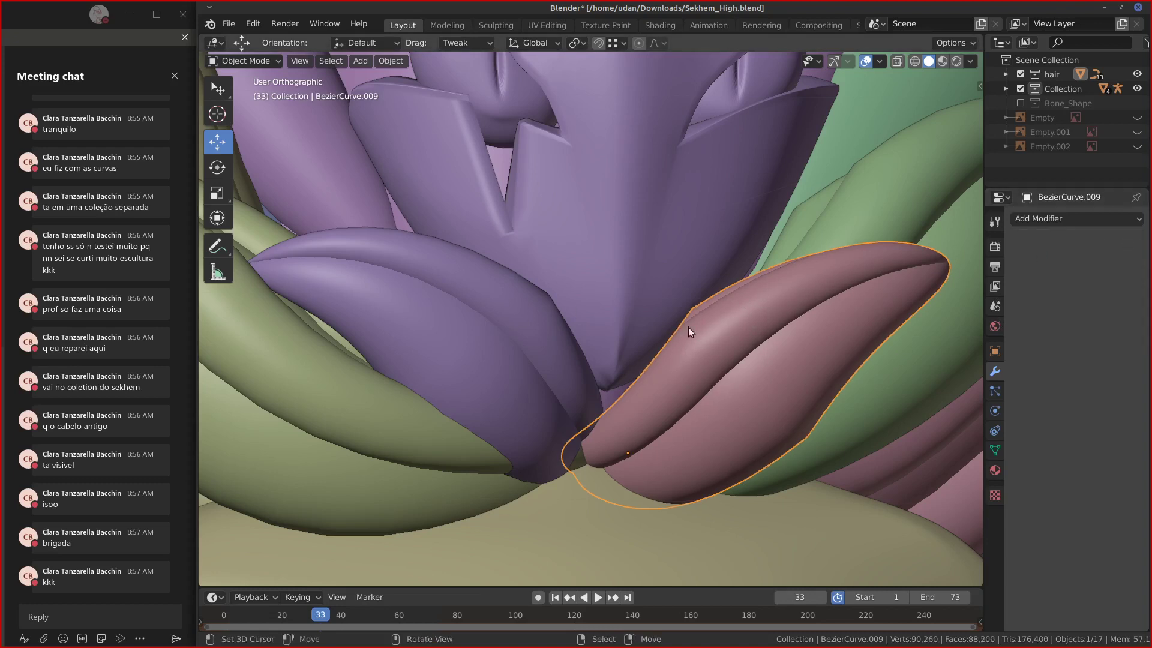
Add a Subdivision Surface modifier to the converted pink lock.
middle_drag(688, 326, 822, 312)
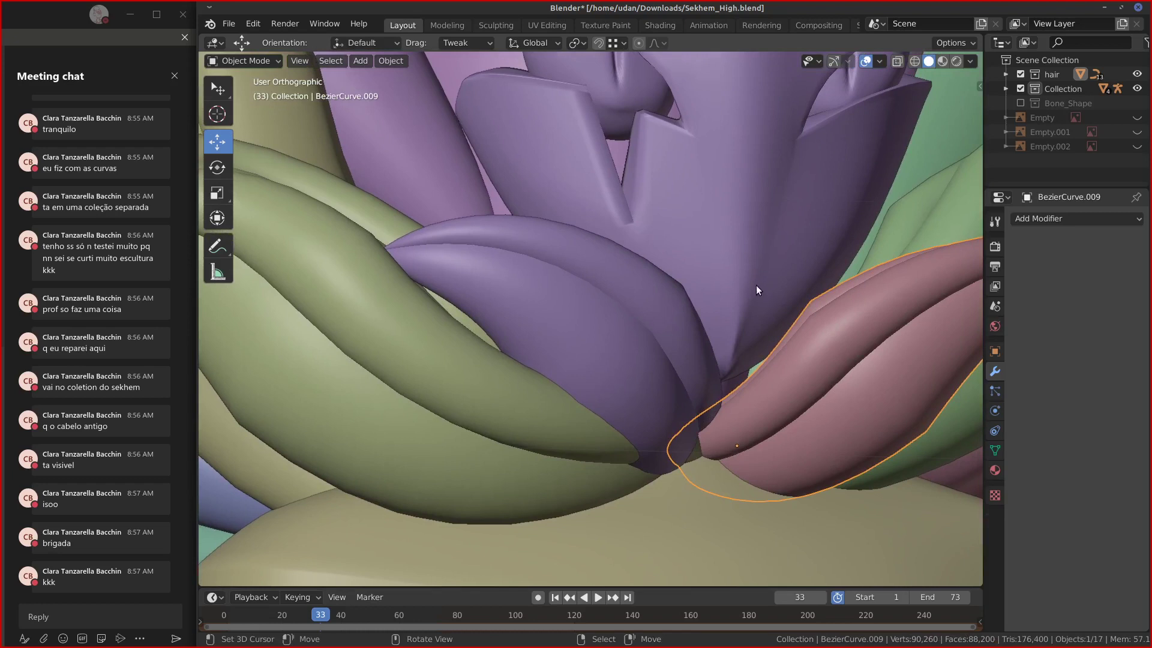
mouse_move(788, 257)
mouse_down()
mouse_move(786, 283)
mouse_move(804, 291)
mouse_move(811, 275)
mouse_up()
right_drag(802, 305, 814, 310)
click(1046, 219)
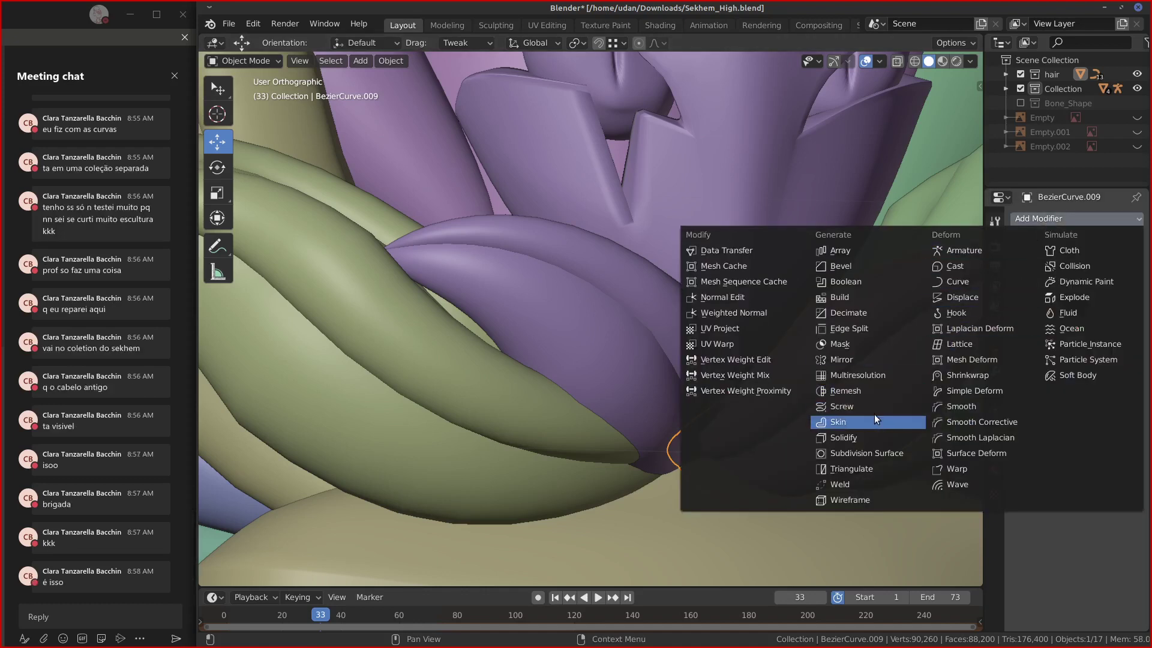
click(874, 454)
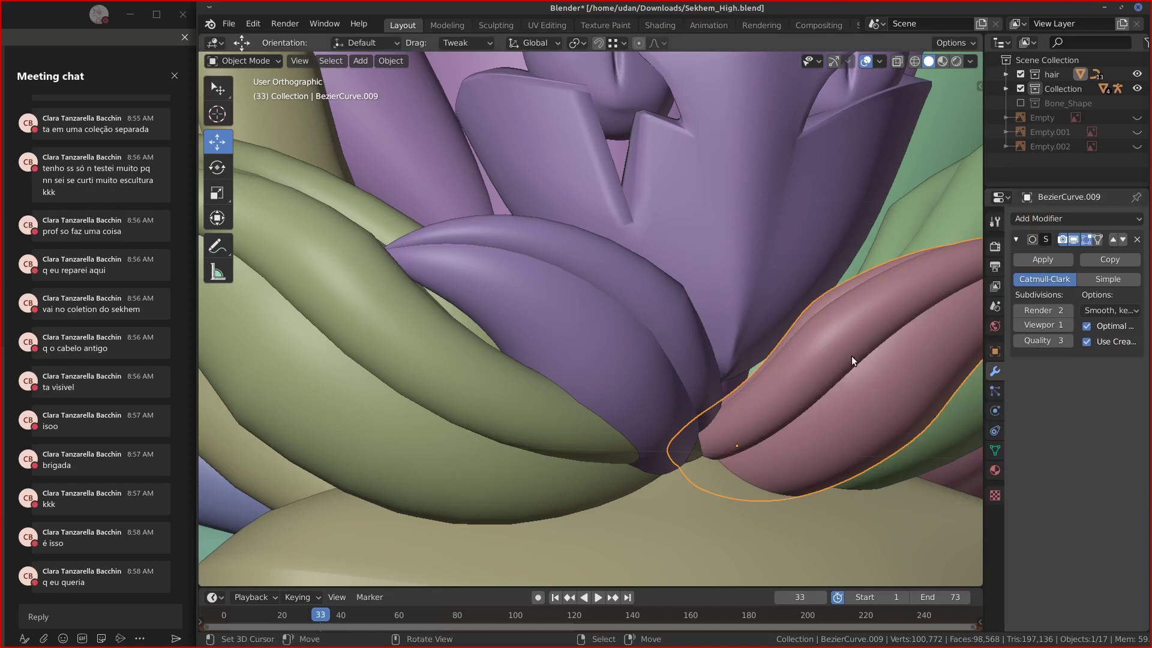
Try moving an edge loop that runs across the pink lock's upper strand in Edit Mode.
key(Tab)
middle_drag(854, 354, 818, 345)
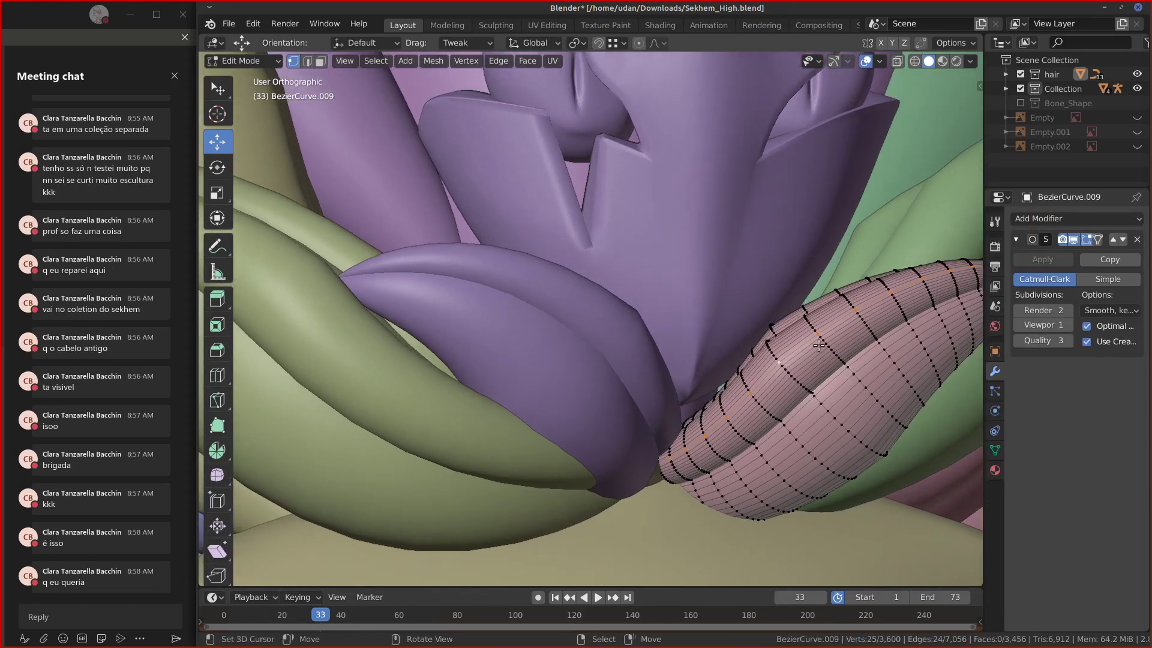
alt+click(783, 369)
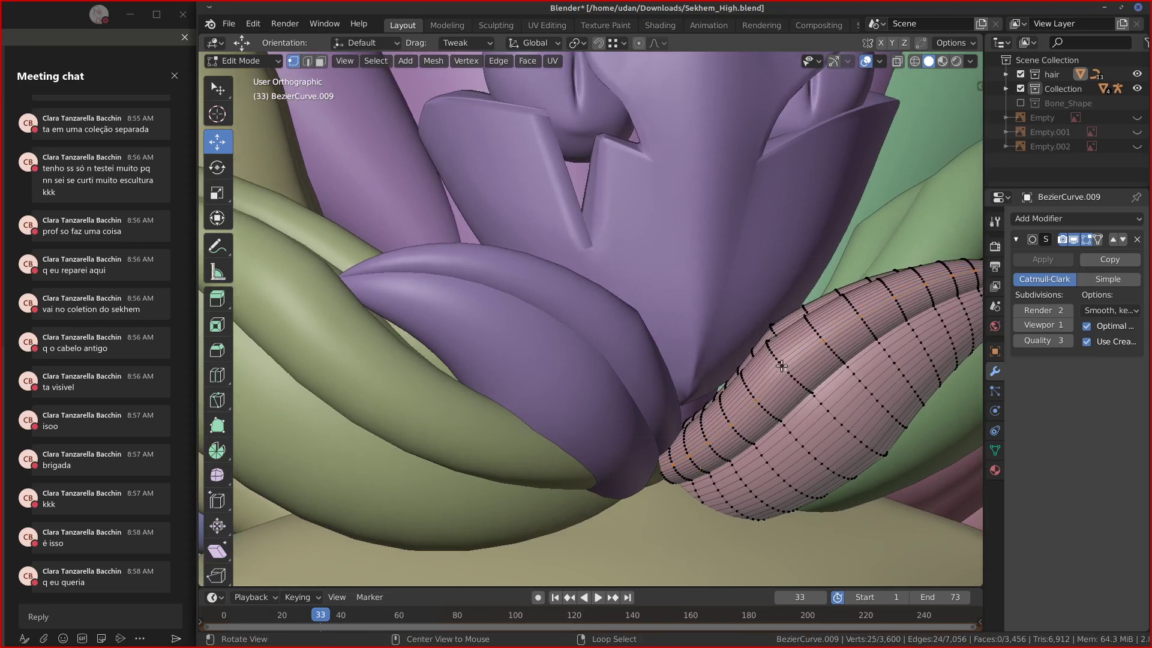
alt+shift+click(793, 380)
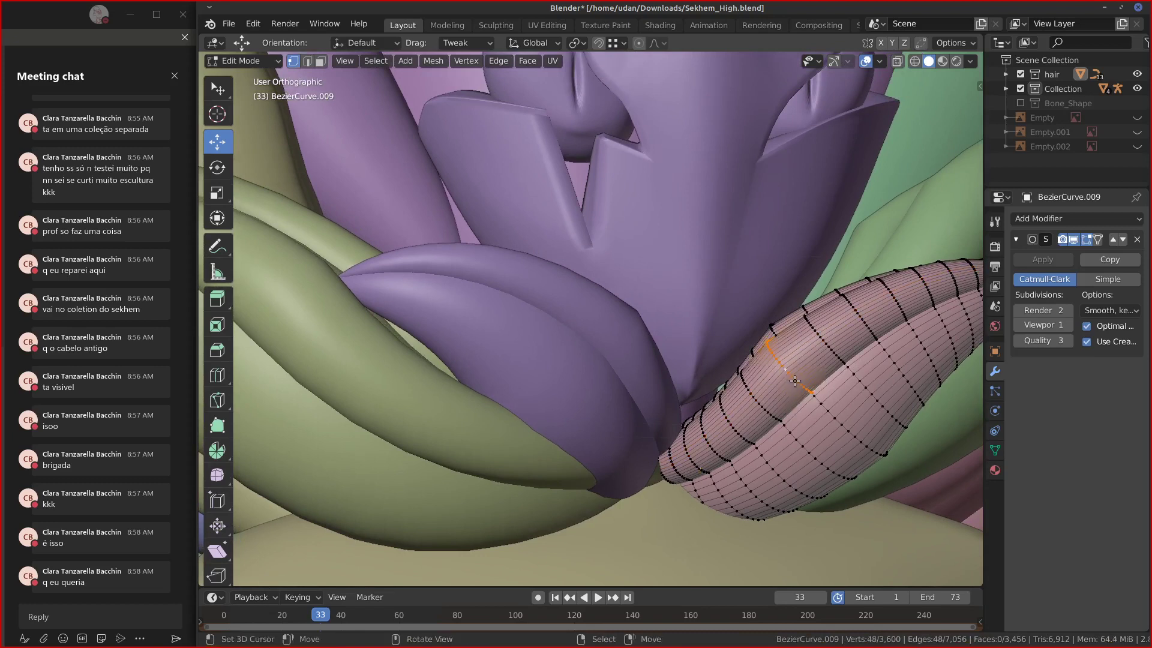
key(g)
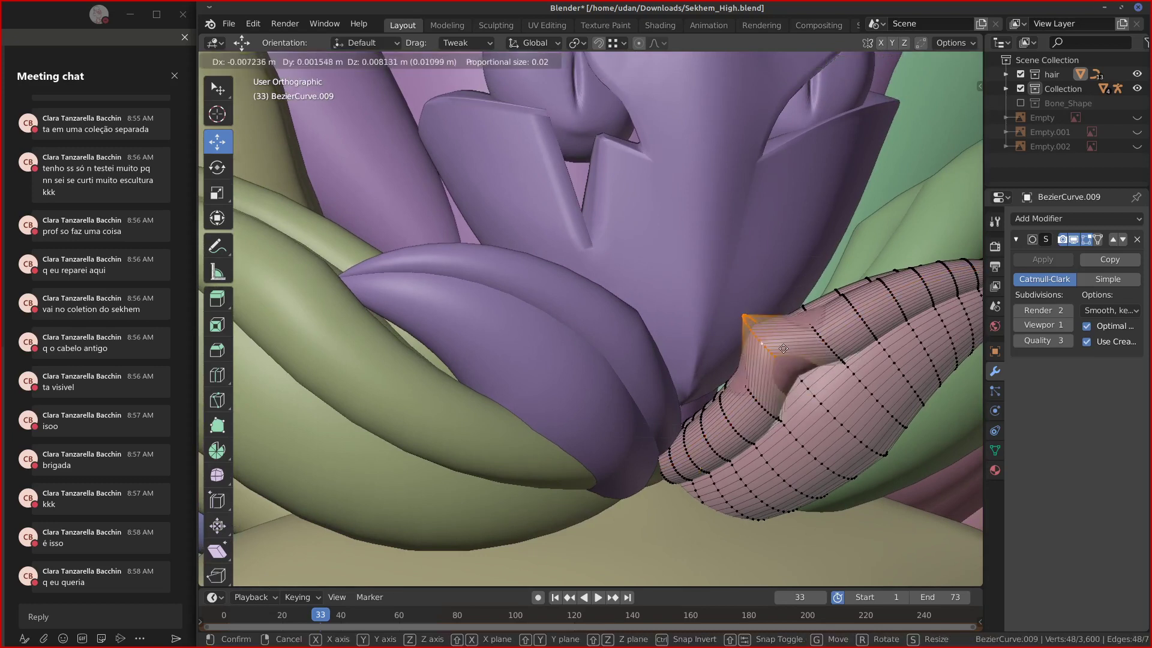
right_click(911, 325)
Turn on the Subdivision Surface modifier's on-cage display and compare the pink lock in Object Mode and Edit Mode.
click(1097, 240)
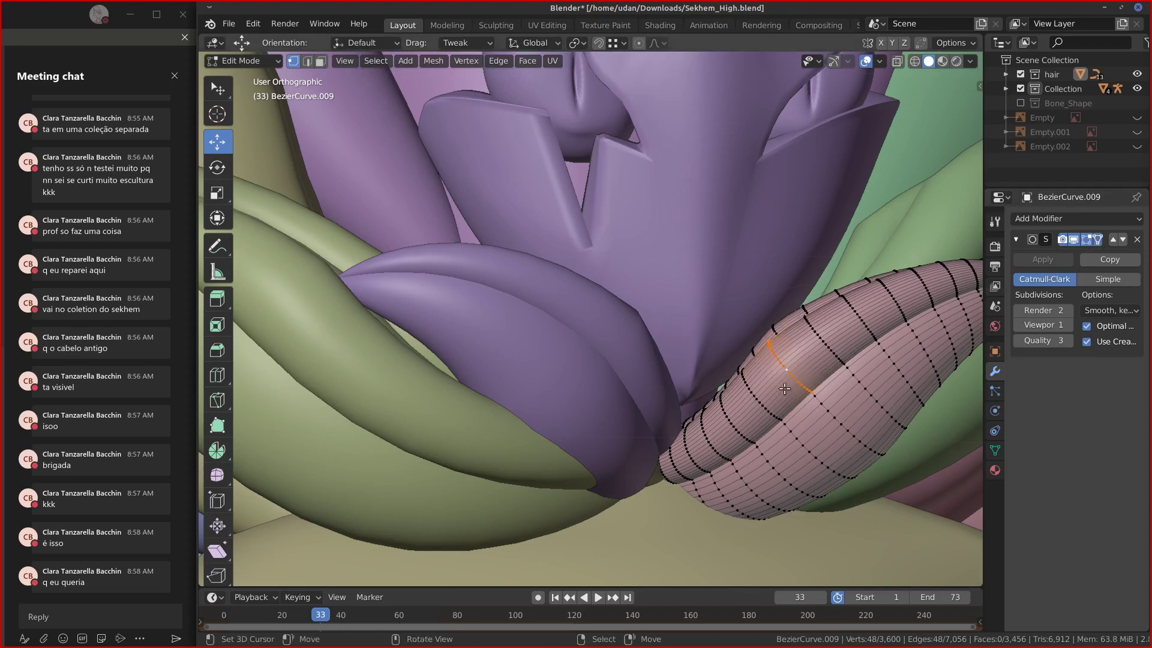
key(Tab)
key(Tab)
alt+drag(840, 418, 831, 418)
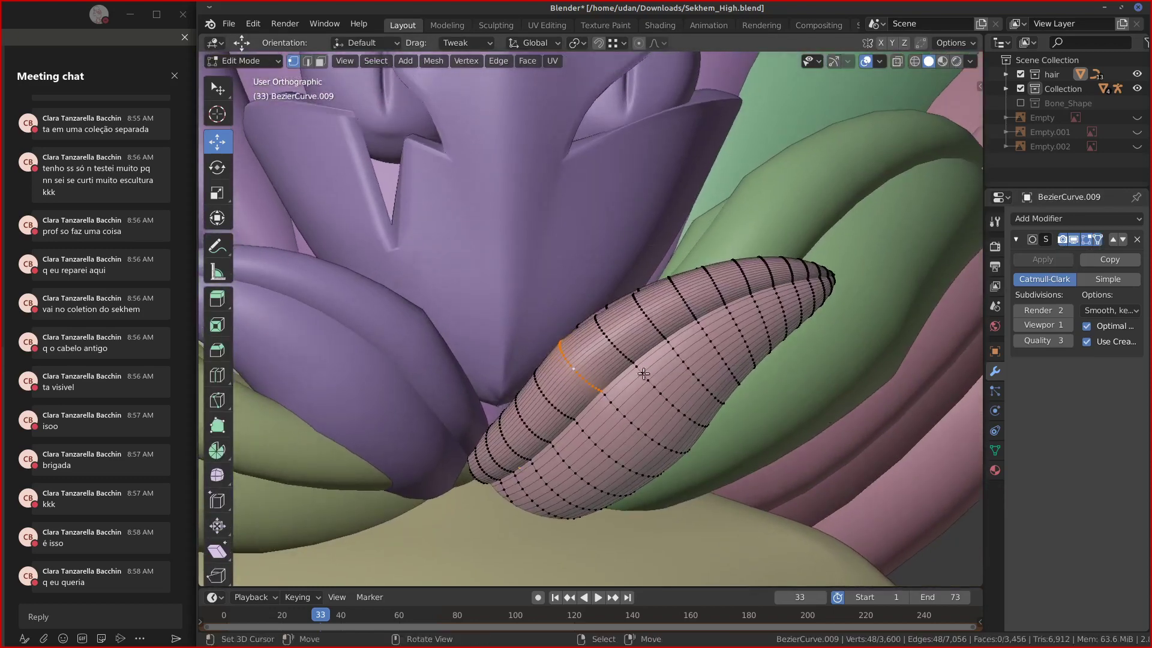
Select a lengthwise edge loop on the pink lock's upper strand and grow the selection several times to neighbouring loops.
alt+click(581, 353)
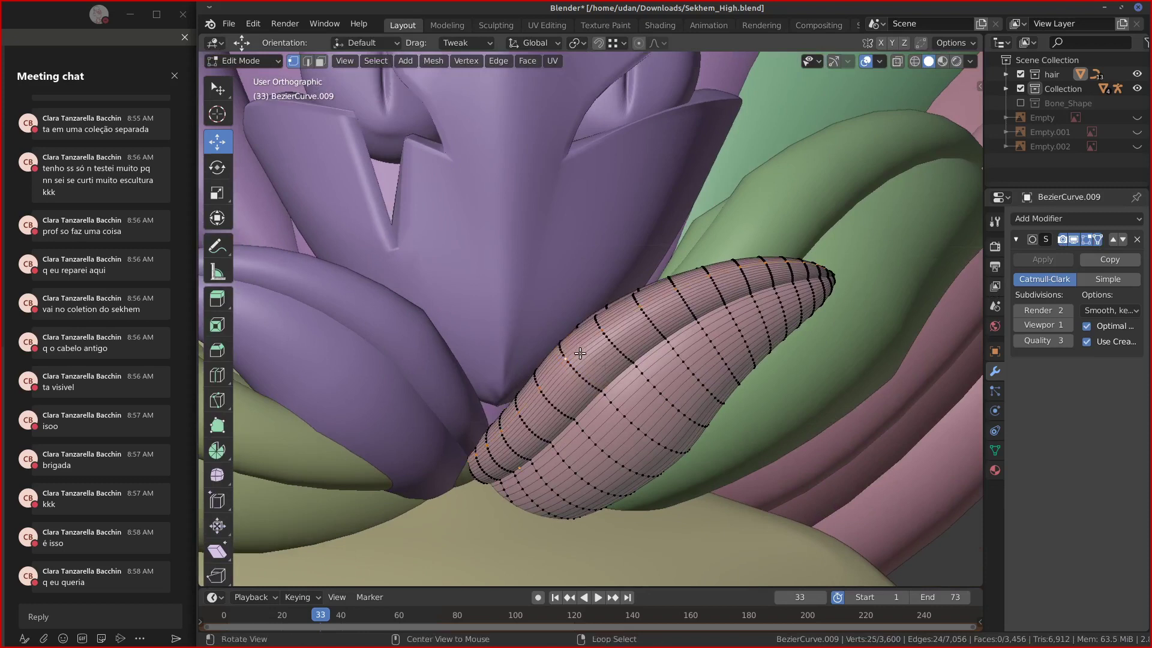
key(ctrl+KP_Add)
key(ctrl+KP_Add)
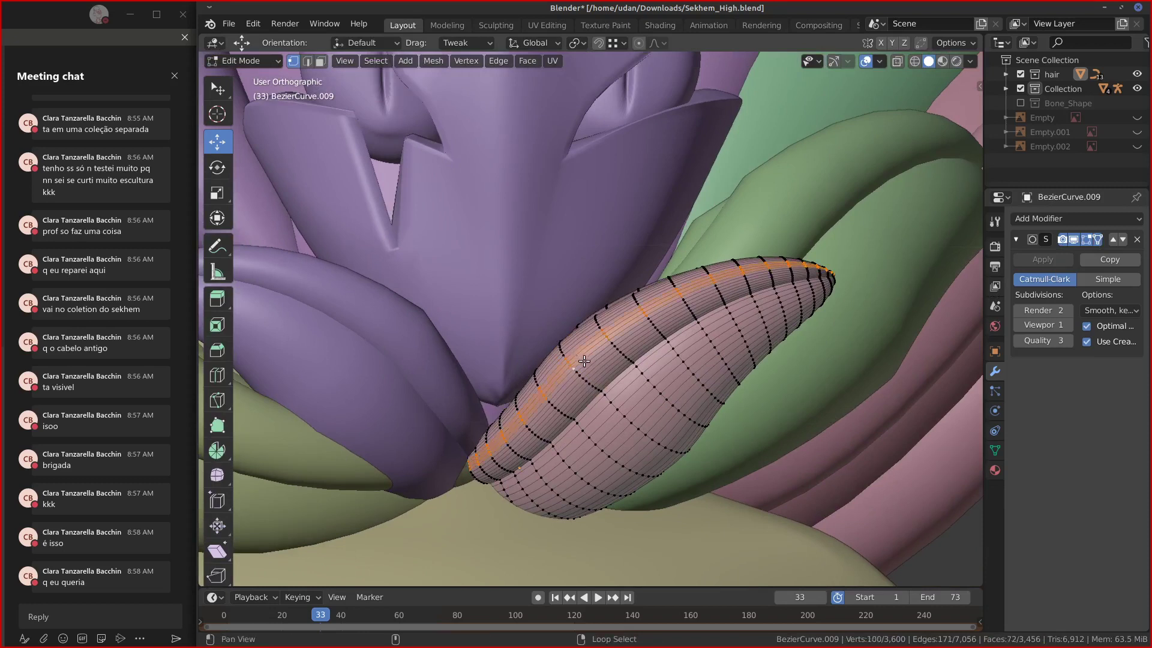
key(ctrl+KP_Add)
key(ctrl+KP_Add)
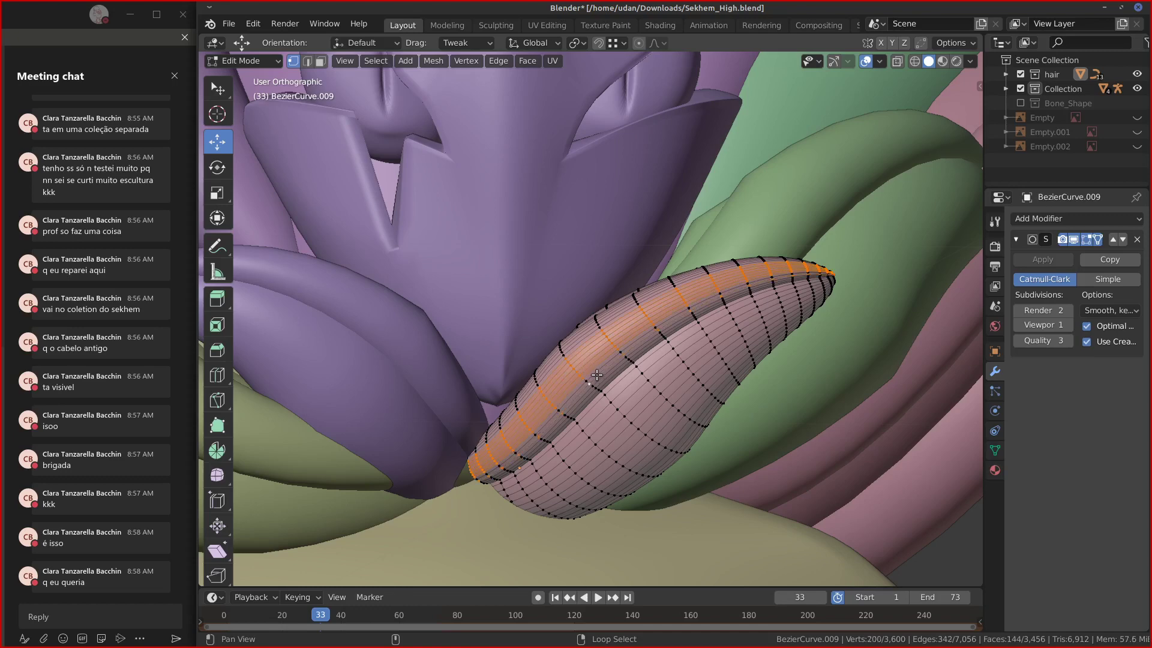
middle_drag(596, 376, 632, 356)
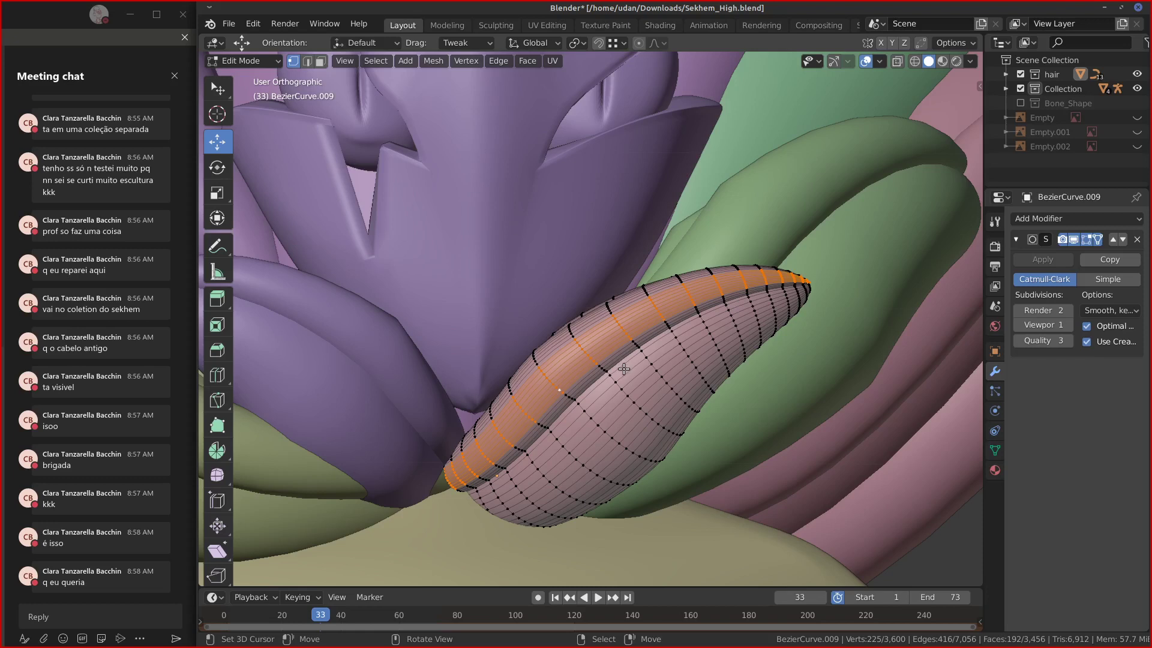
Try selecting several lengthwise edge loops along the pink lock's upper strand.
alt+click(578, 379)
alt+shift+click(569, 372)
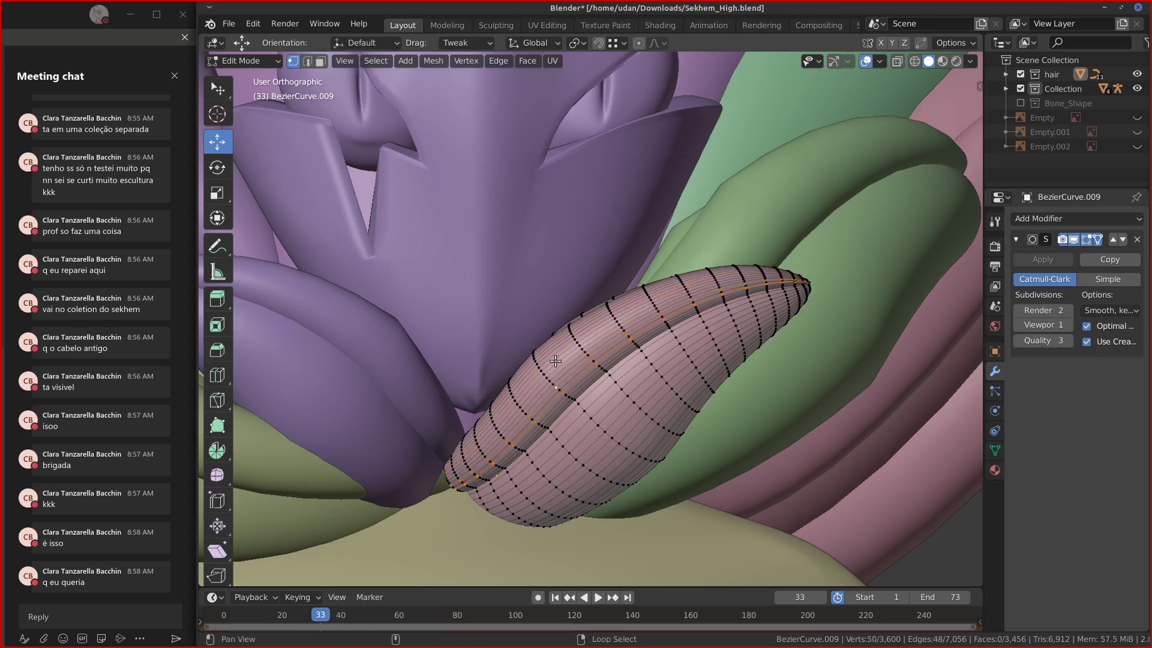
alt+shift+click(558, 366)
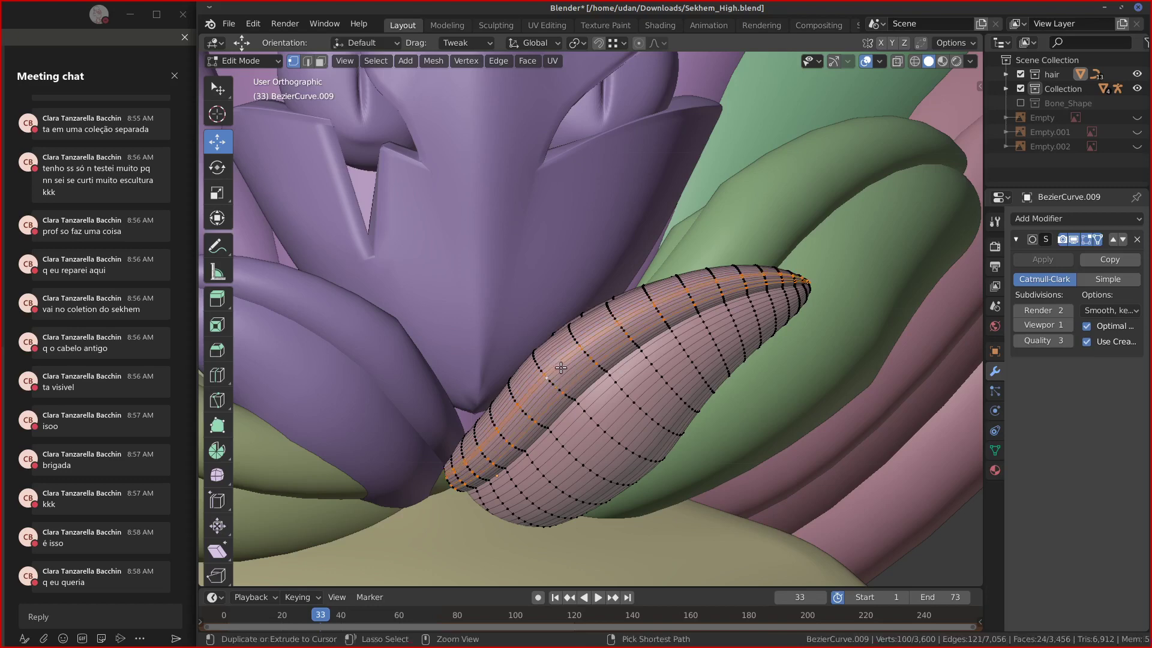
click(562, 373)
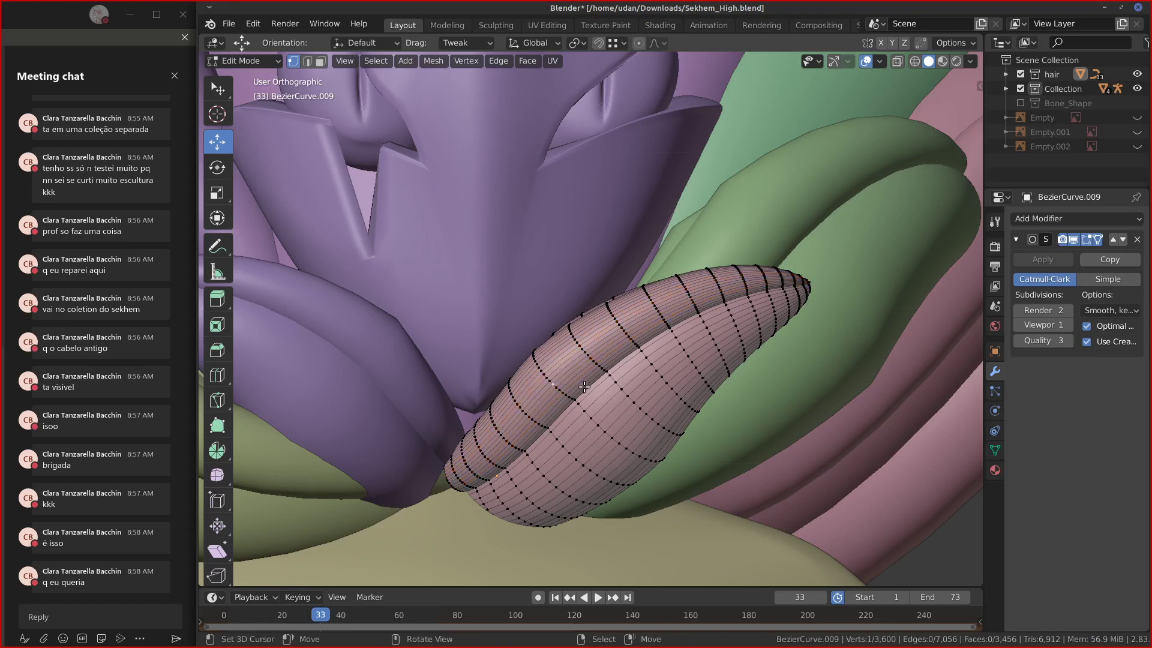
Select six alternate lengthwise edge loops on the pink lock's upper strand and delete them as edge loops.
scroll(621, 394, up, 3)
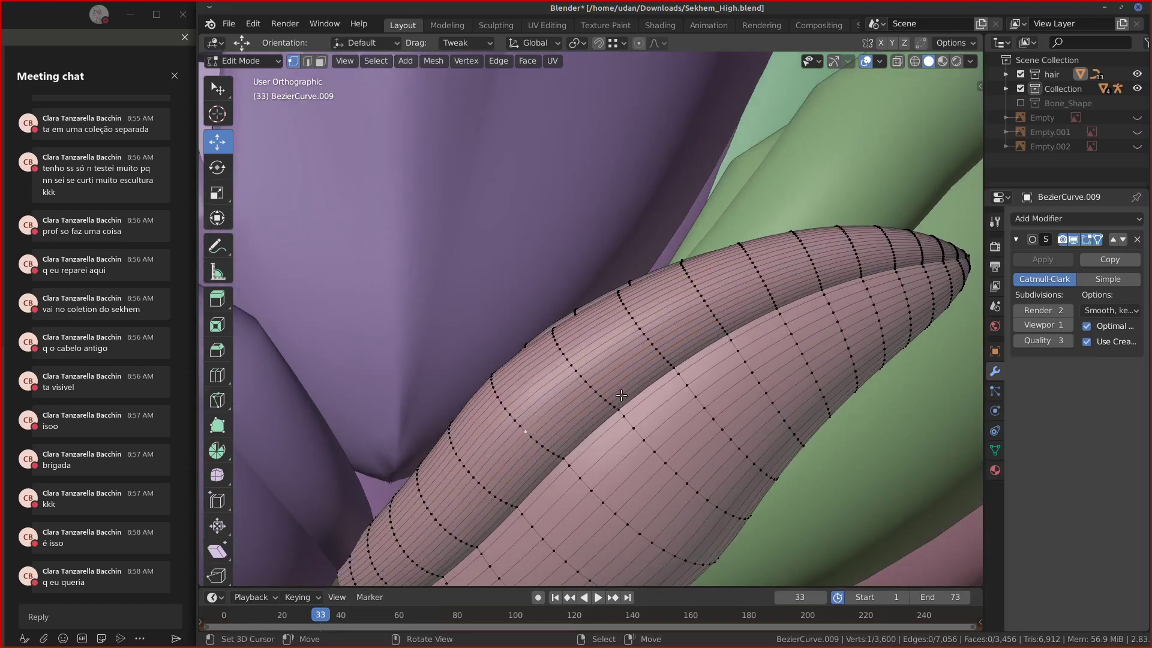
alt+click(561, 441)
alt+shift+click(545, 429)
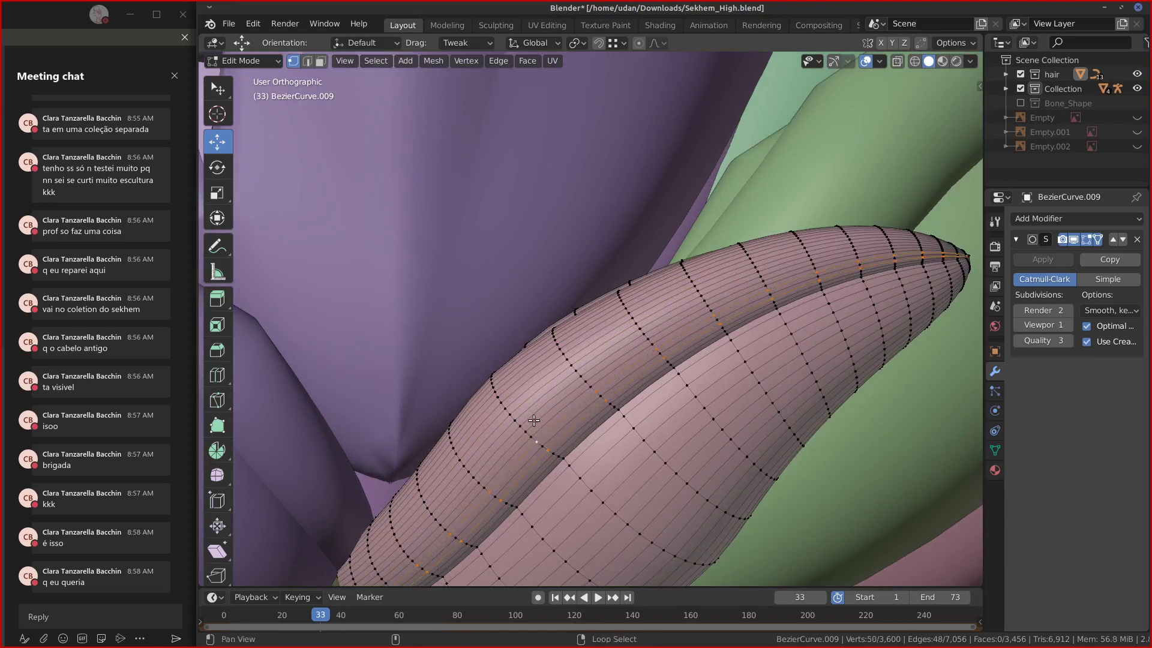
alt+shift+click(534, 420)
alt+shift+click(524, 410)
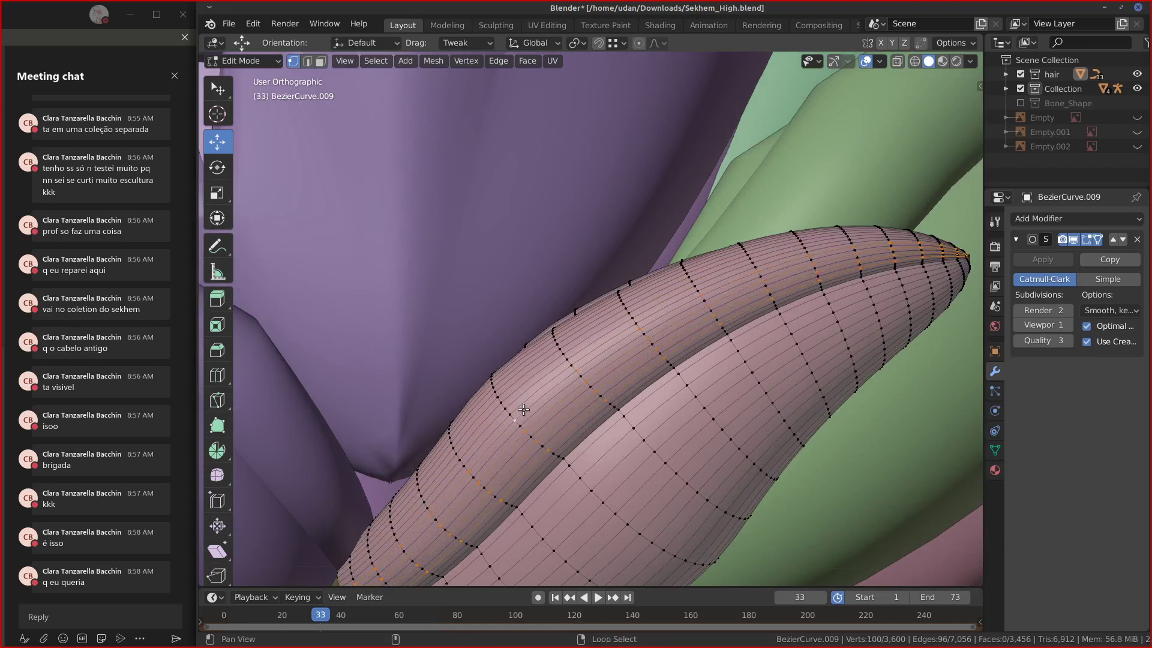
alt+shift+click(519, 397)
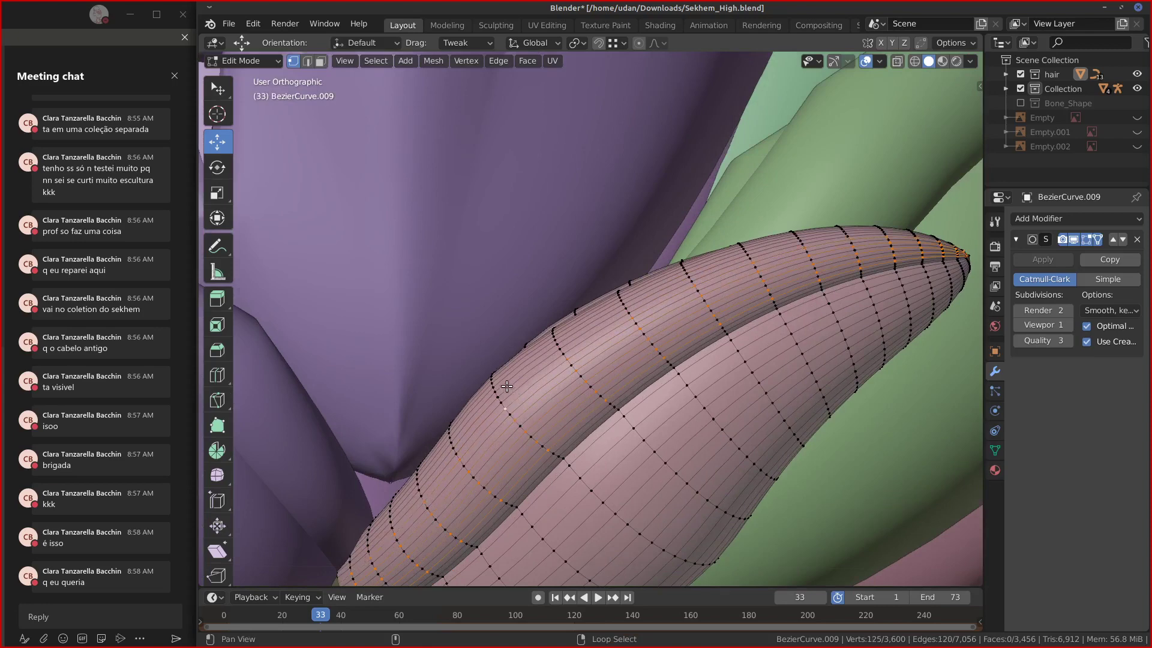
alt+shift+click(507, 386)
key(x)
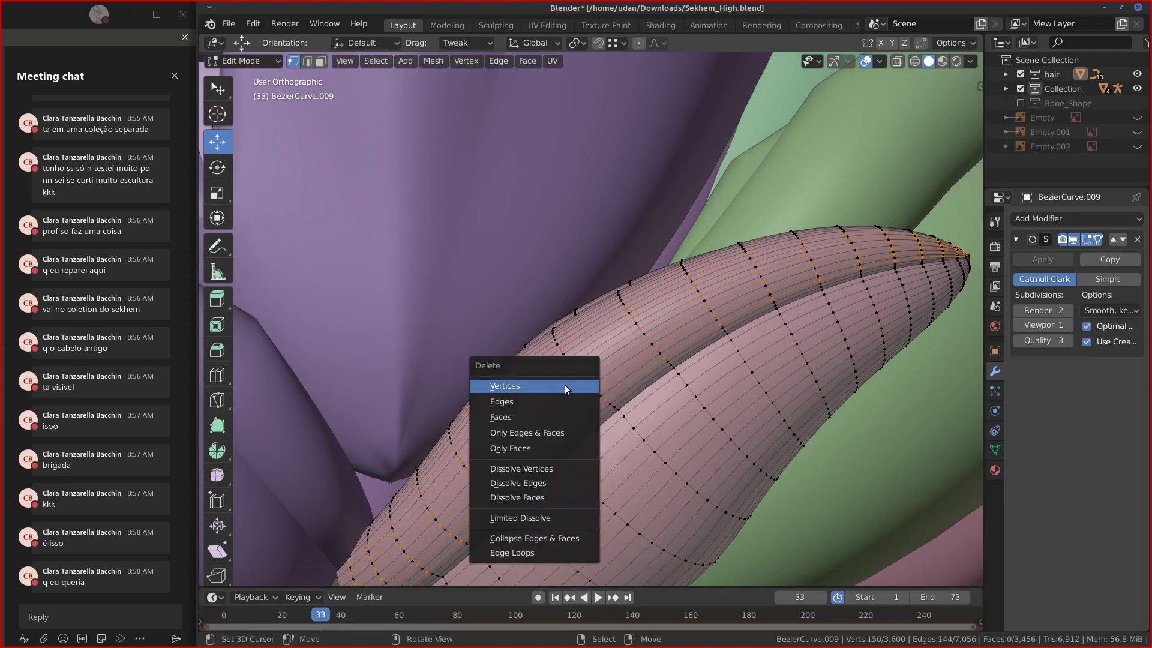
click(559, 551)
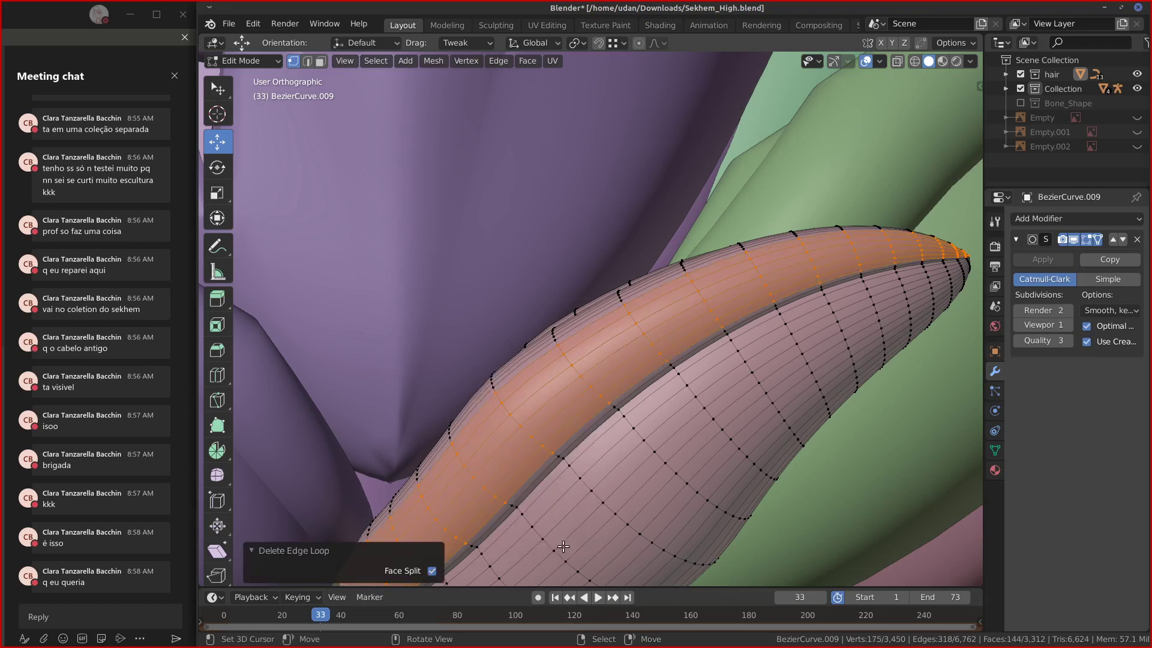
Thin out the upper strand further by deleting more of its remaining lengthwise edge loops.
alt+click(501, 397)
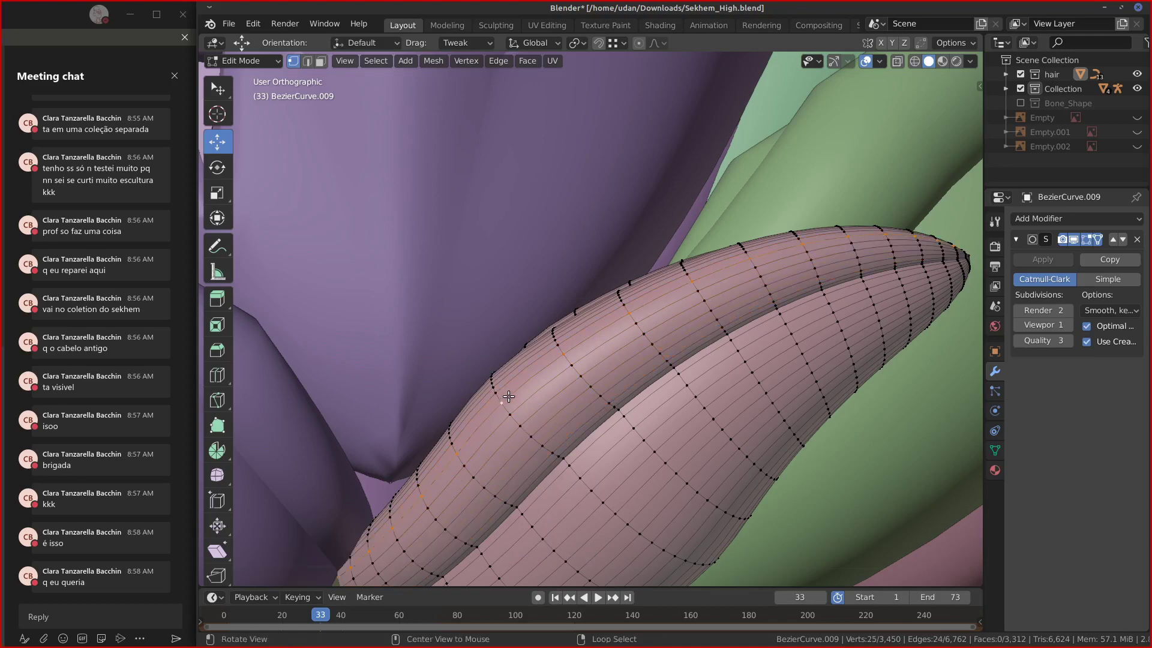
key(x)
click(549, 438)
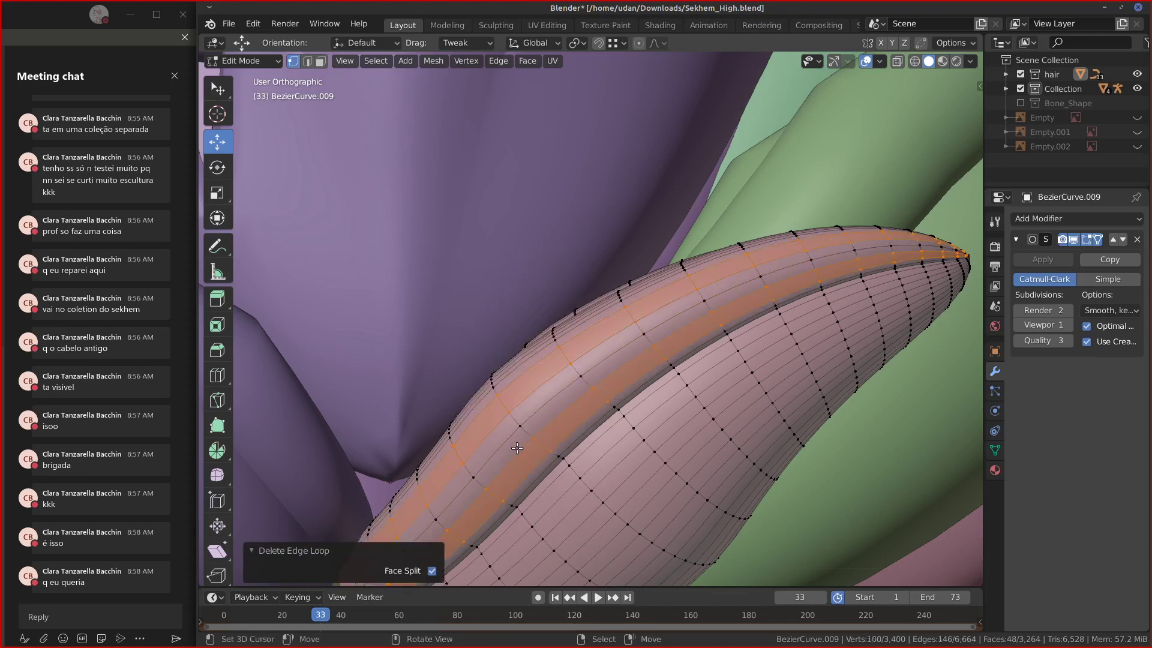
alt+click(519, 450)
alt+shift+click(494, 435)
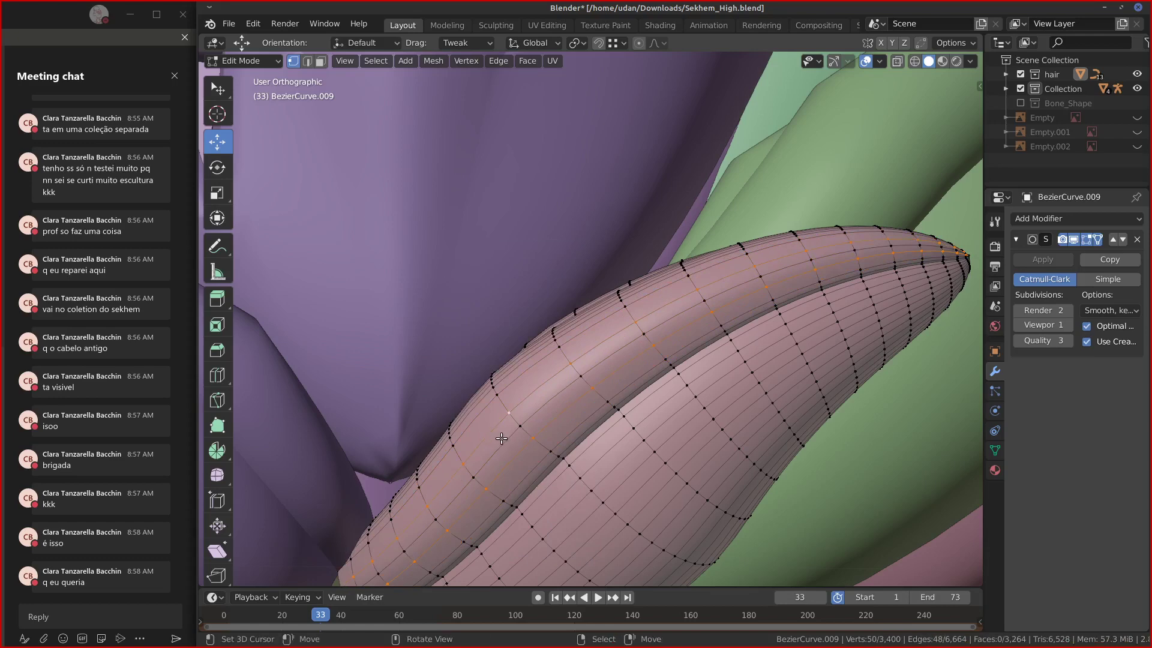
key(x)
click(504, 442)
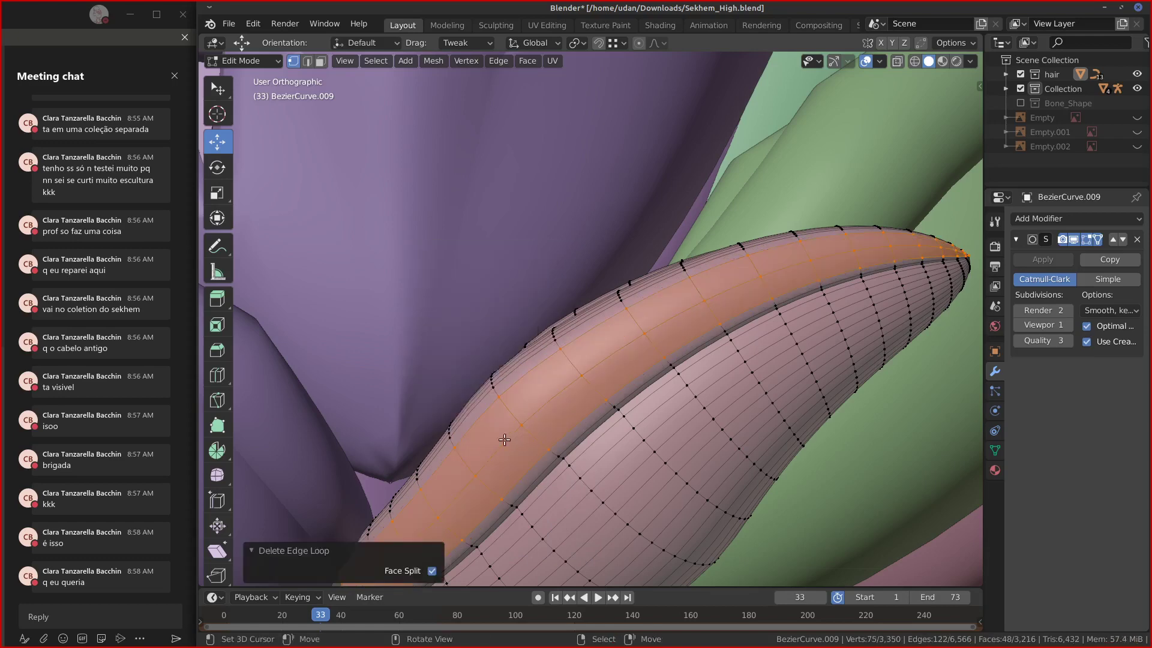
Check the pink lock's smoothed shape in Object Mode from the side.
alt+click(501, 391)
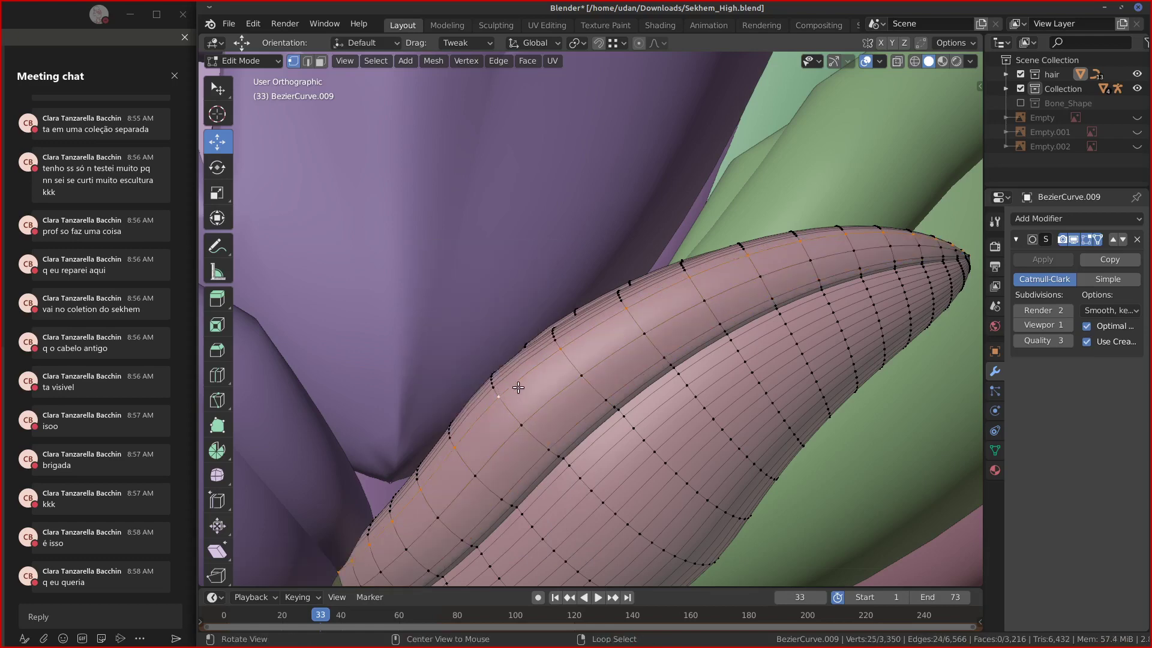
middle_drag(516, 393, 668, 372)
scroll(602, 372, down, 3)
key(Tab)
scroll(675, 369, up, 2)
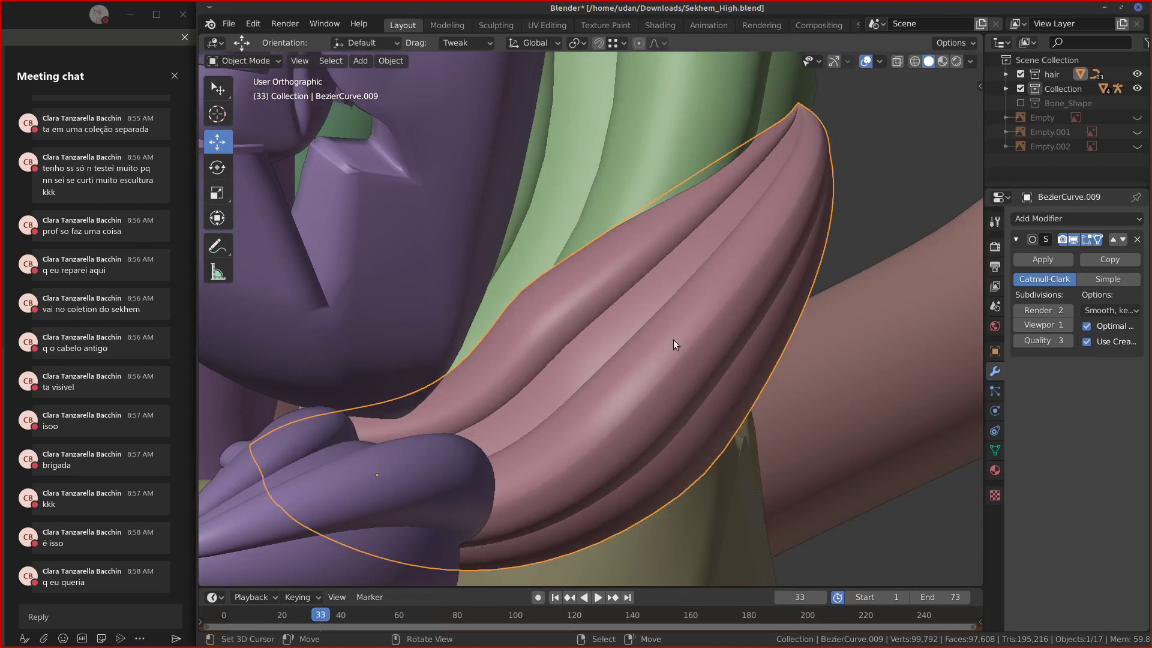
middle_drag(673, 339, 578, 319)
Select five alternate lengthwise edge loops on the pink lock's broad lower strand and delete them as edge loops.
key(Tab)
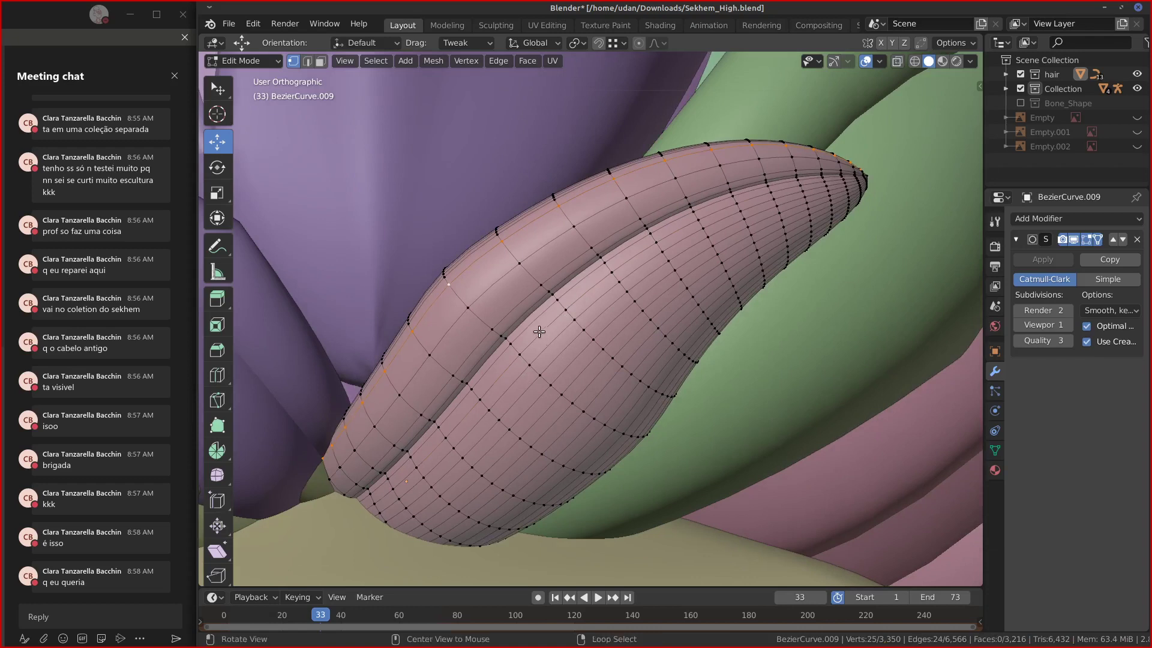
alt+click(543, 339)
alt+shift+click(552, 356)
alt+shift+click(573, 384)
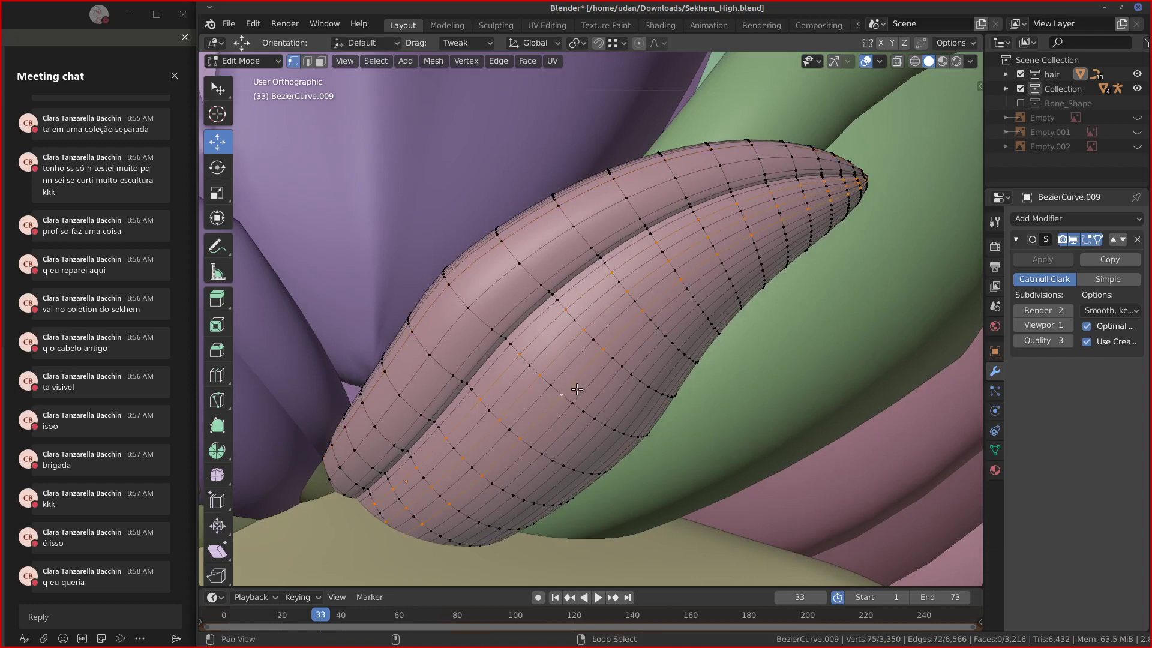
alt+shift+click(592, 411)
alt+shift+click(610, 420)
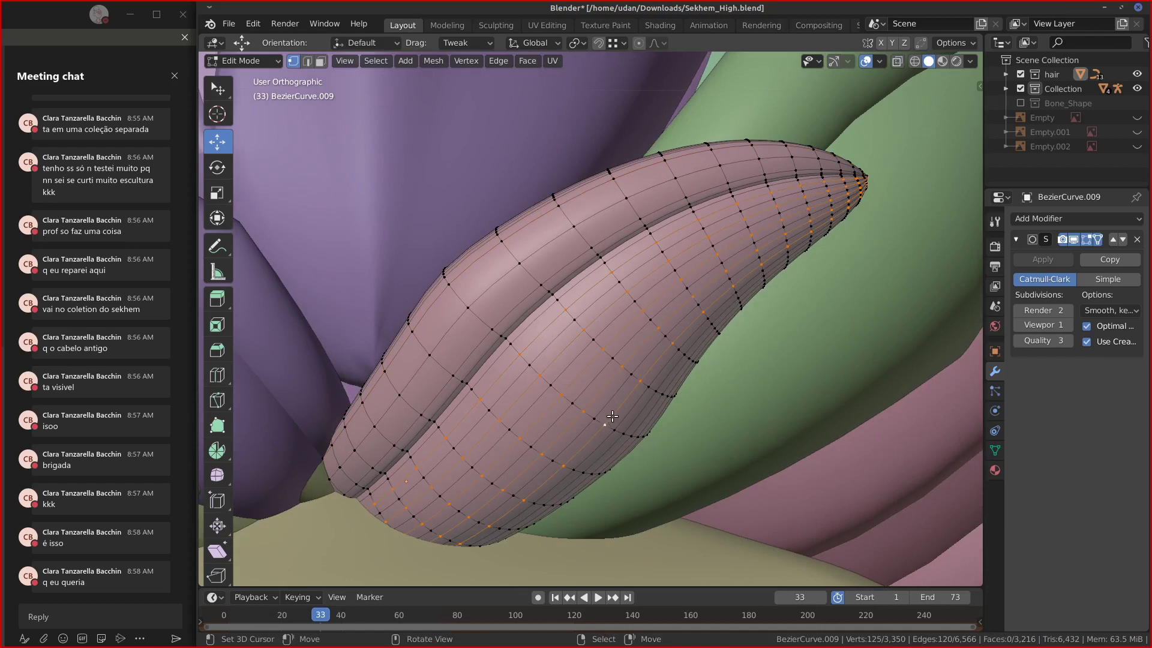
key(x)
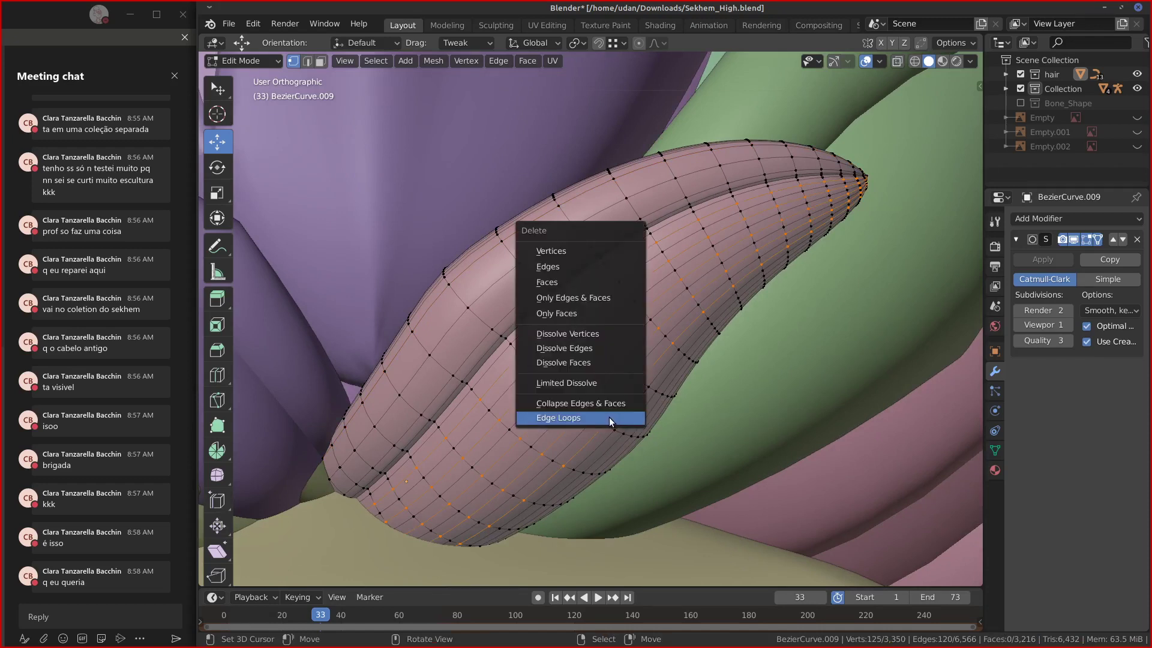
click(608, 417)
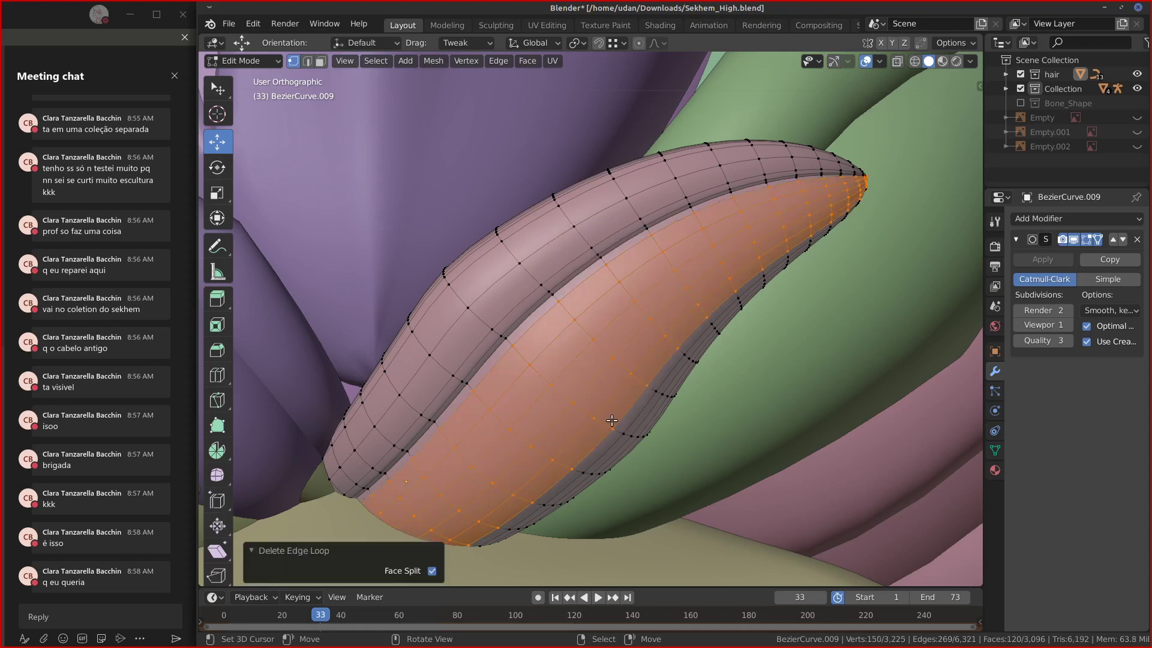
Thin the pink lock's lower strand further by deleting three more alternate lengthwise edge loops, and return to Object Mode.
alt+click(503, 396)
alt+shift+click(547, 426)
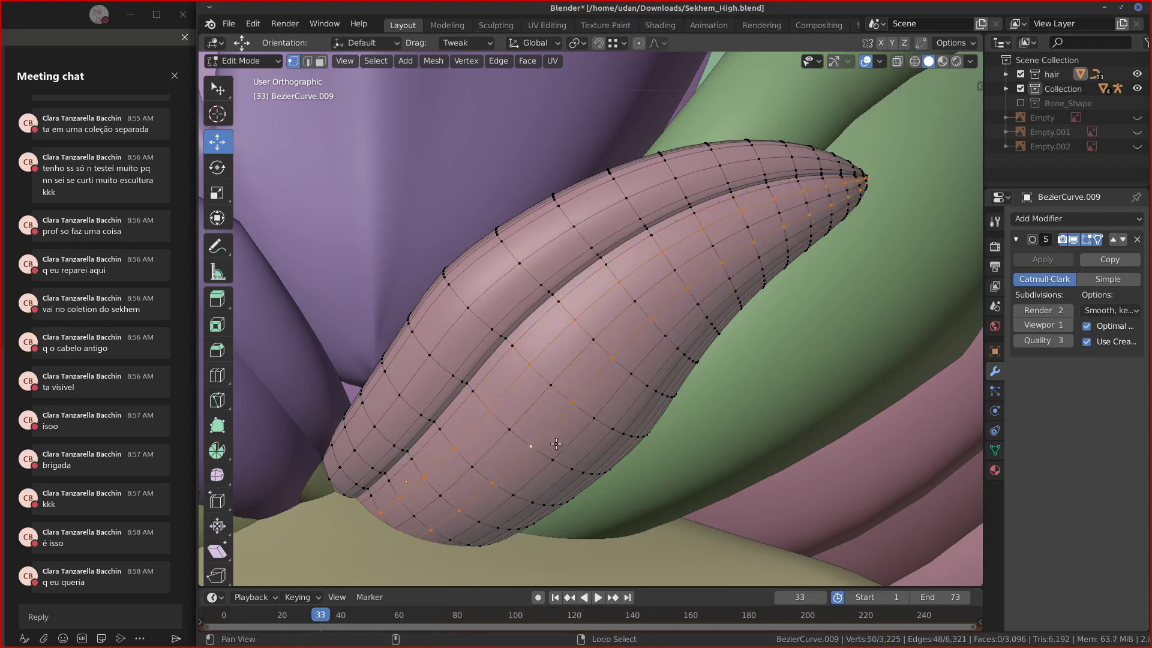
alt+shift+click(585, 451)
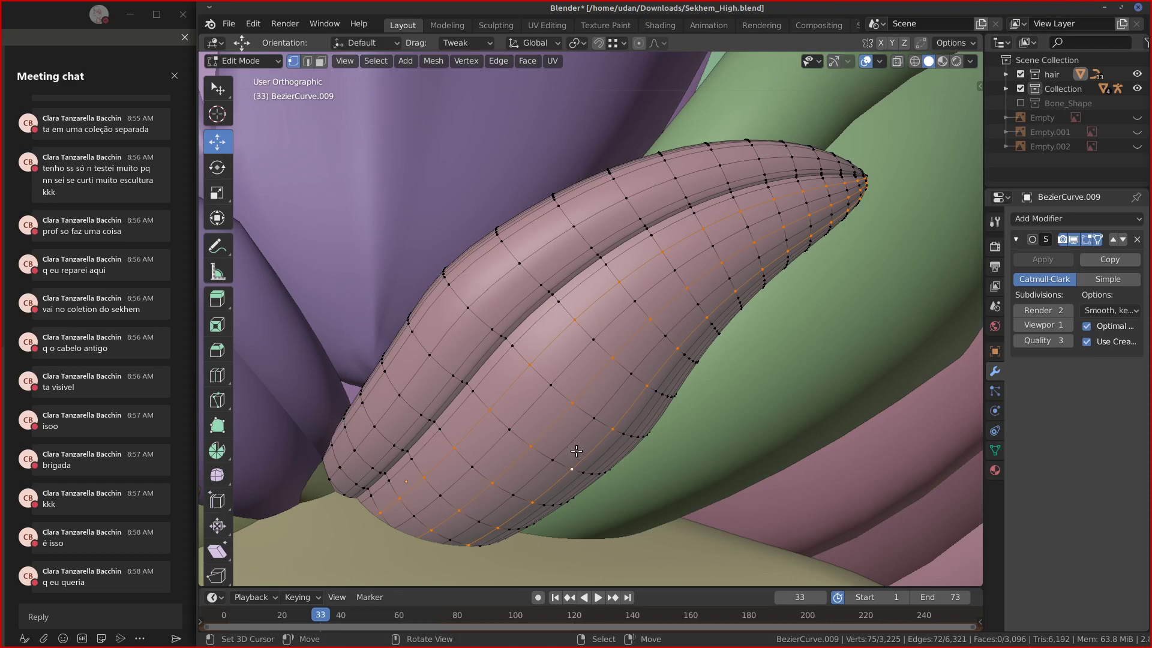
alt+click(567, 443)
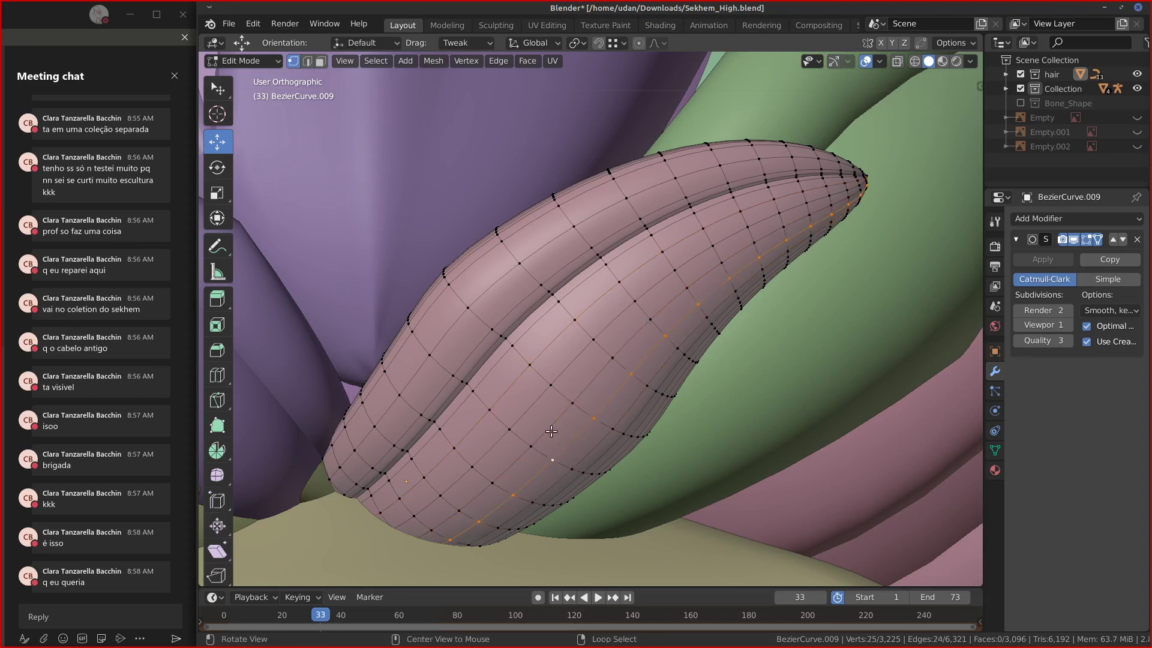
alt+shift+click(523, 417)
alt+shift+click(494, 383)
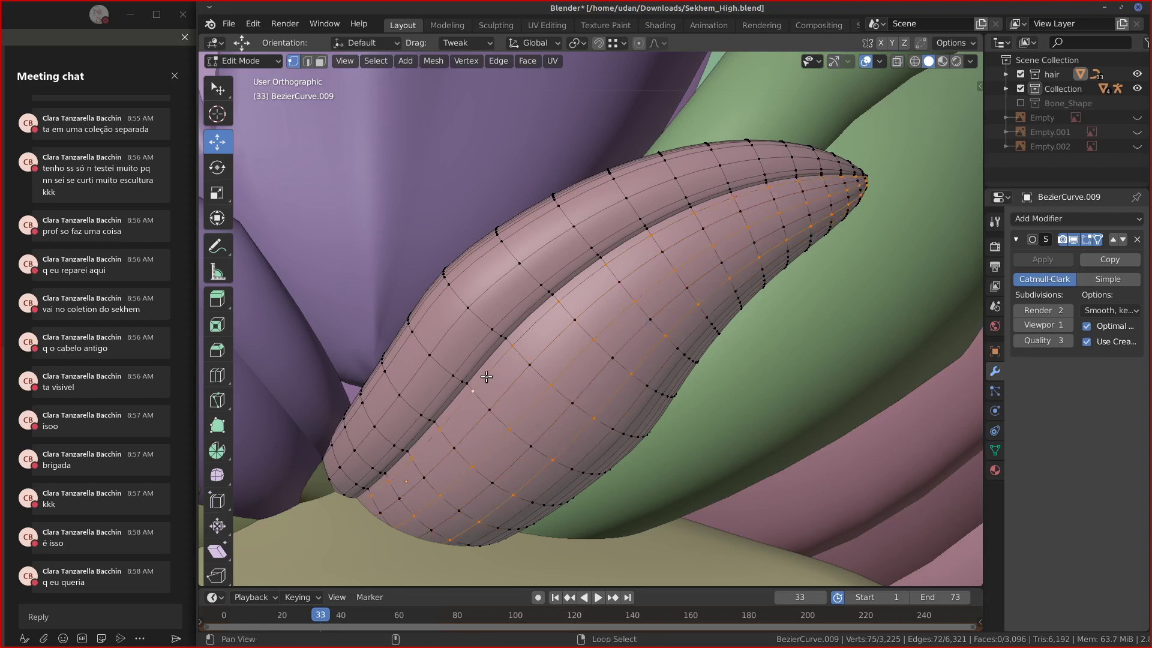
key(x)
click(521, 389)
key(Tab)
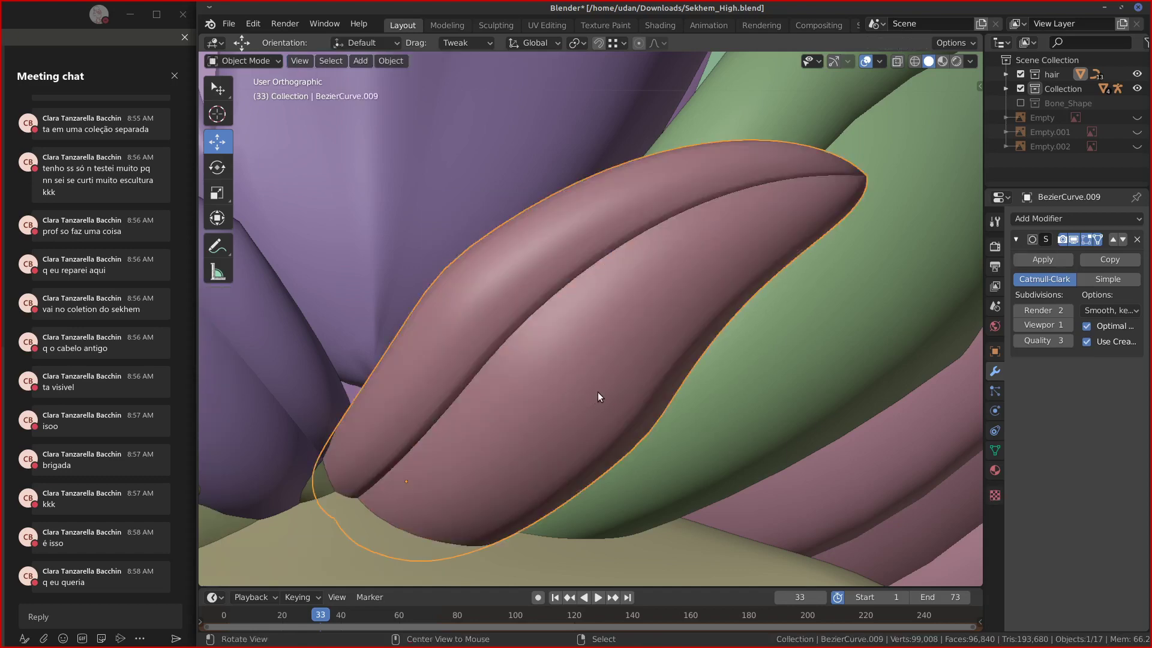
Sketch an arrow annotation running down the pink lock's lower strand and erase it.
middle_drag(597, 391, 507, 354)
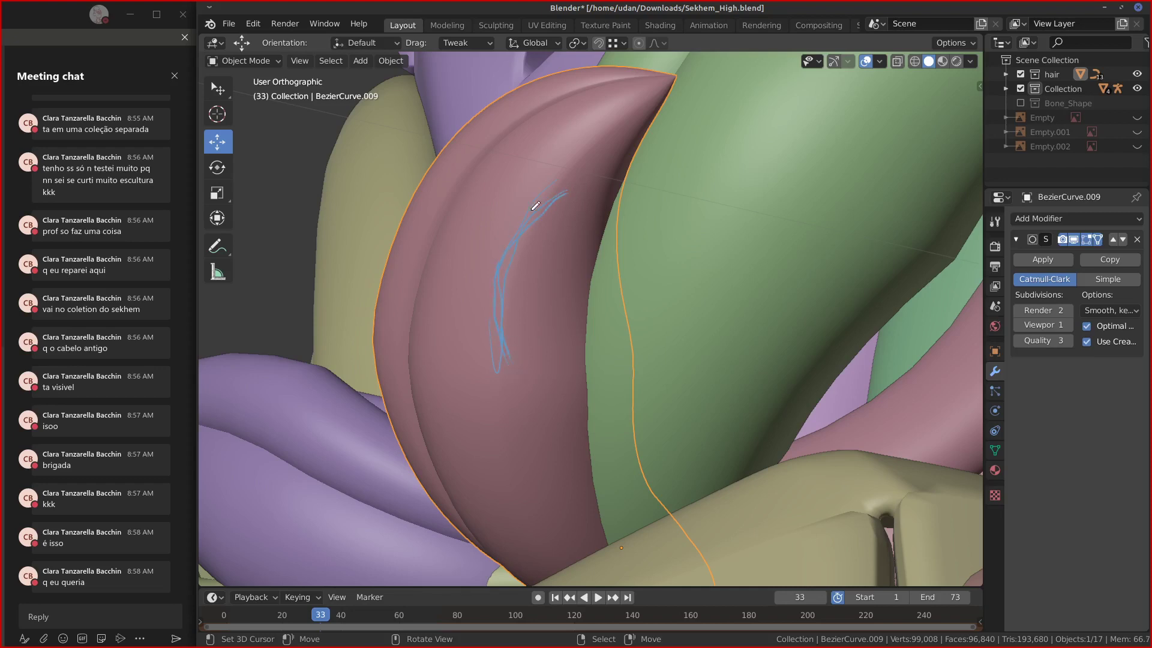
drag(516, 382, 527, 343)
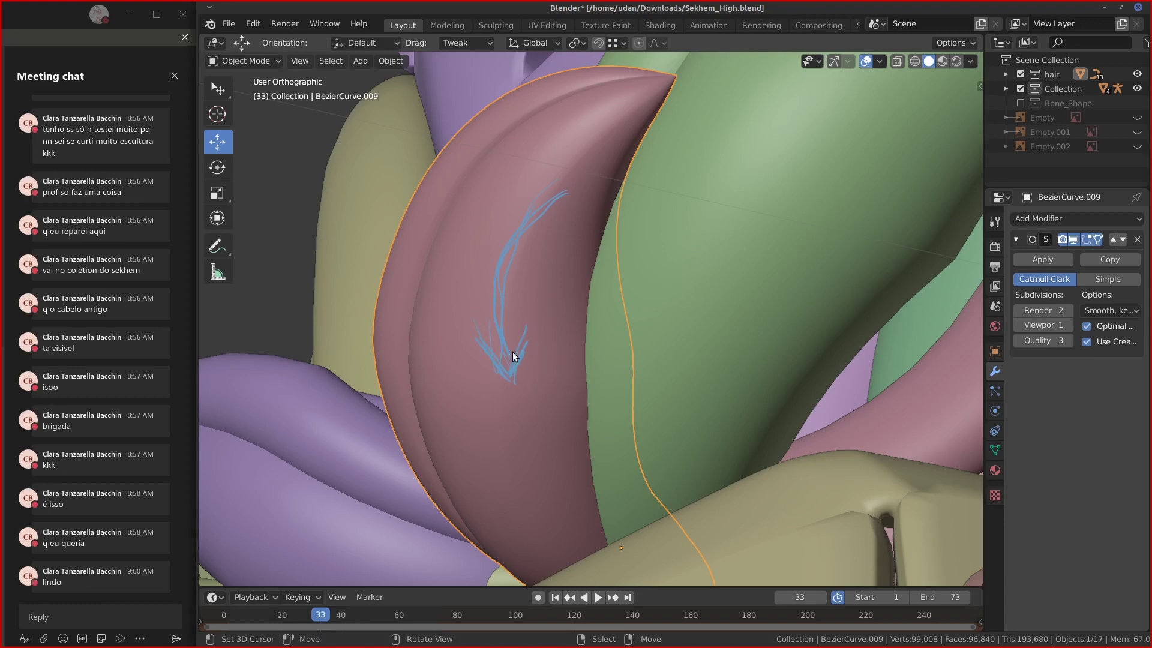
mouse_move(579, 195)
right_down()
mouse_move(504, 257)
mouse_move(548, 365)
mouse_move(540, 387)
right_up()
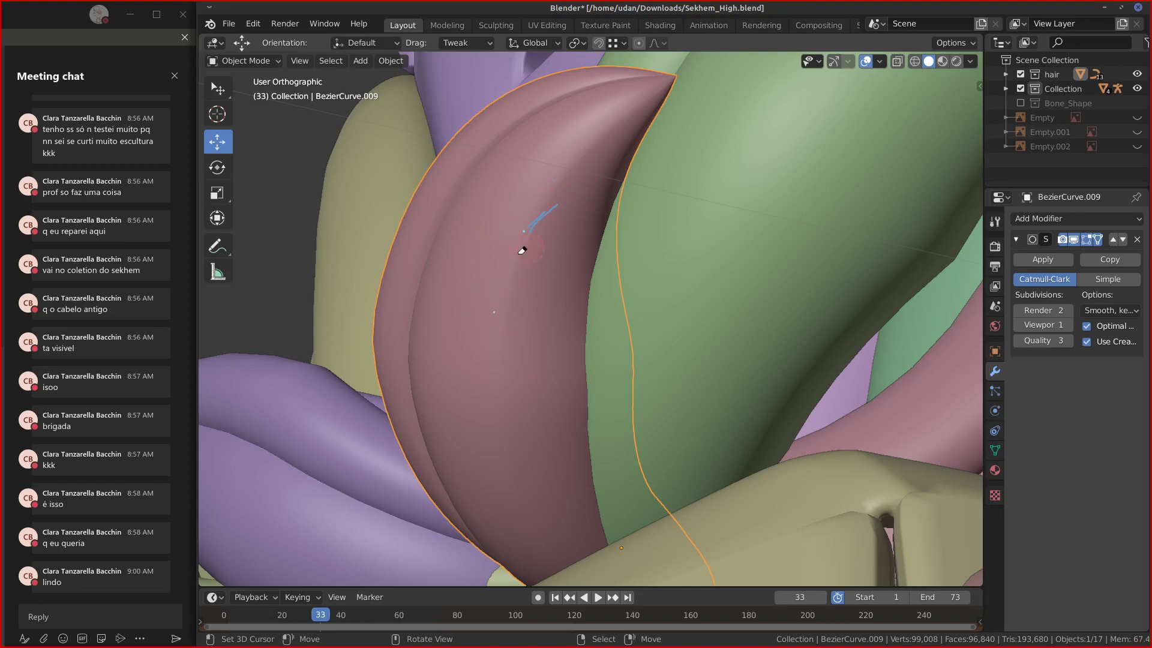
right_drag(522, 251, 510, 261)
Inspect individual lengthwise edge loops on the pink lock's lower strand and compare the cage with the smoothed shape in Object Mode.
key(Tab)
alt+click(520, 347)
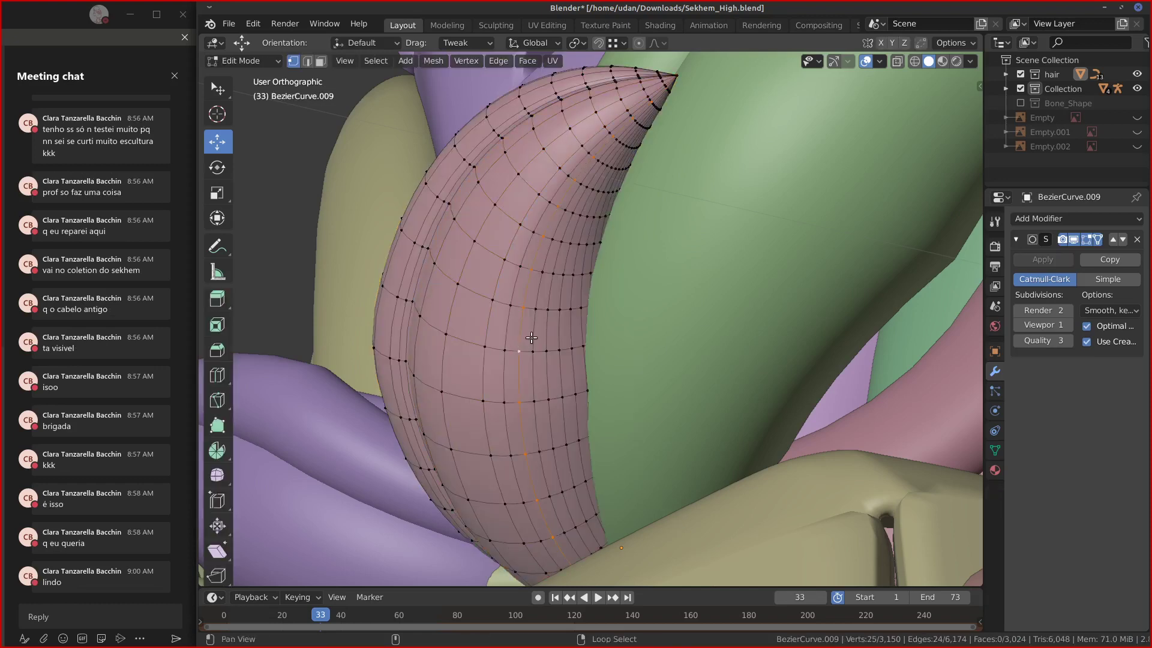
alt+right_click(505, 343)
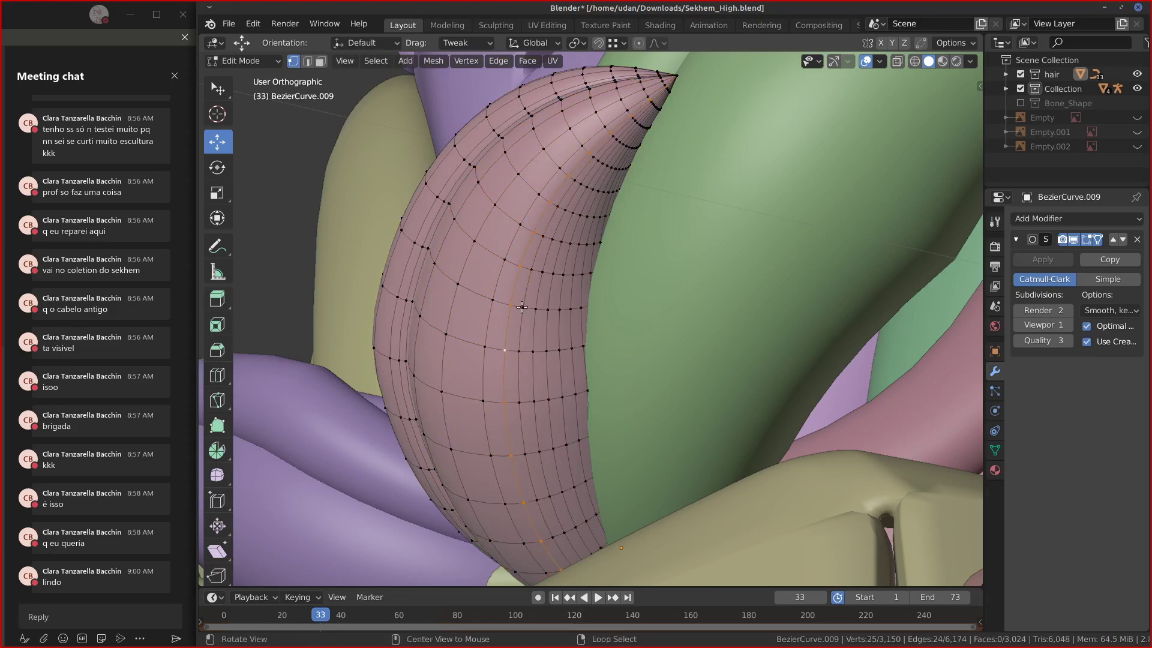
middle_drag(483, 378, 457, 317)
key(Tab)
key(Tab)
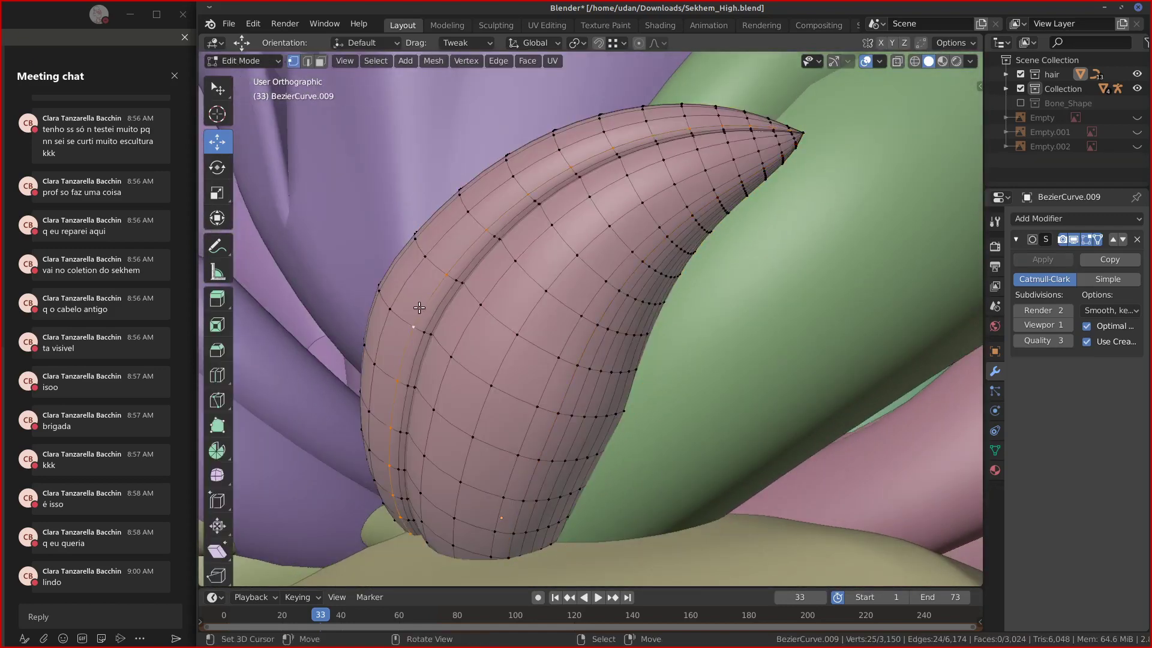
Edge-slide the lengthwise loops on both sides of the pink lock's crease closer to the crease.
key(g)
key(g)
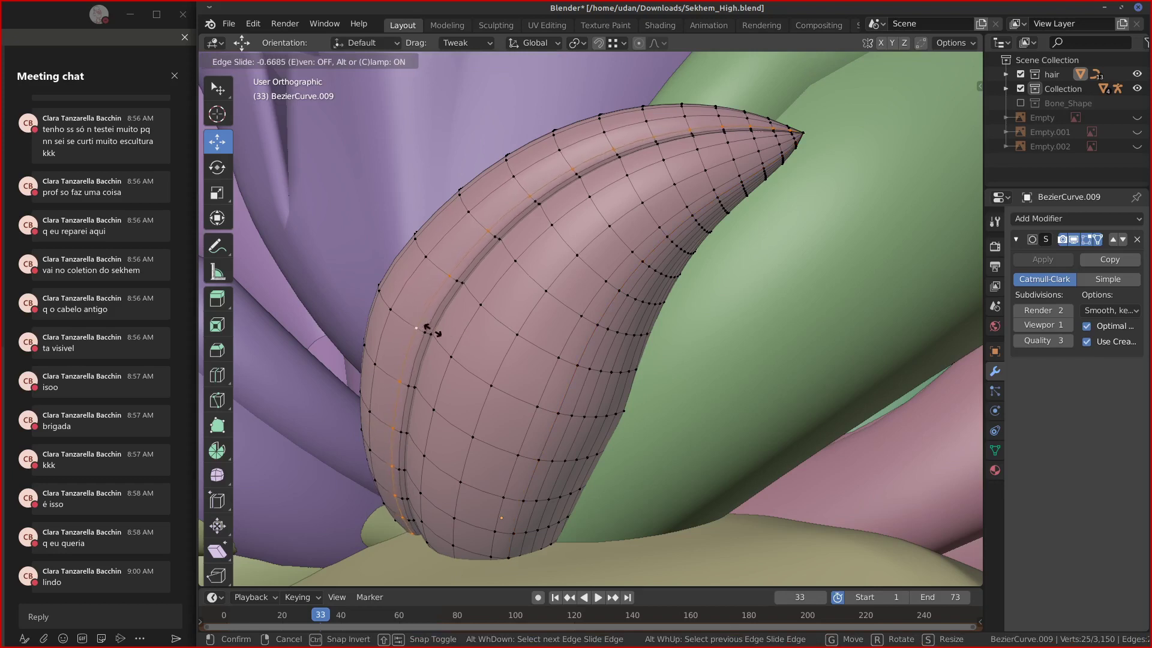
click(424, 330)
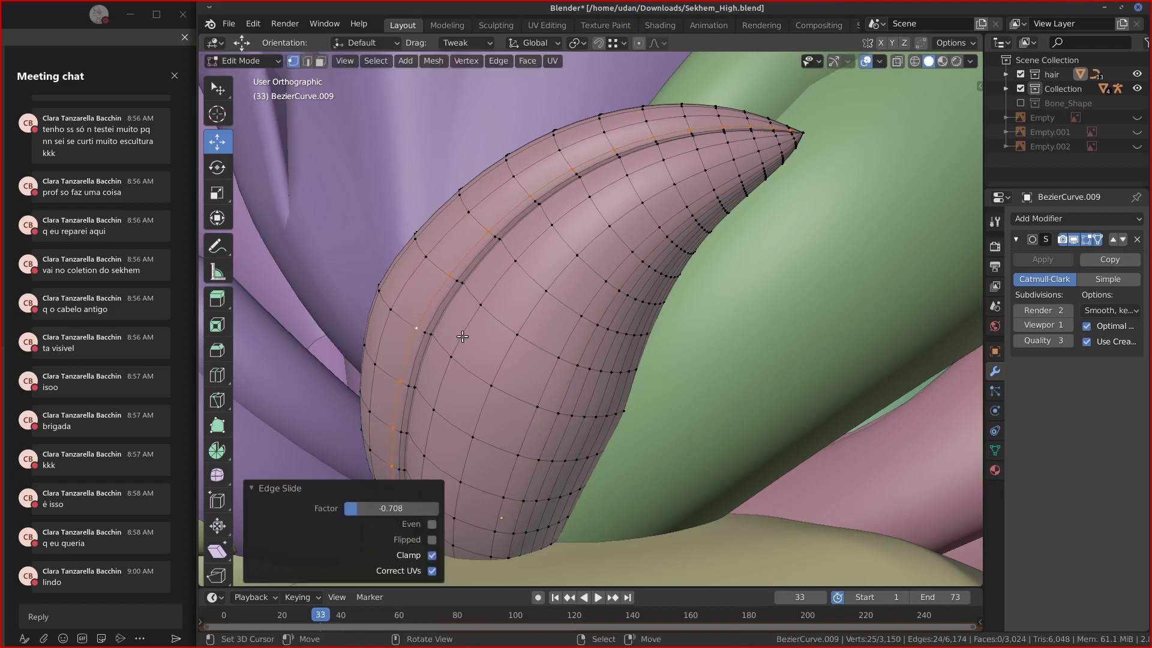
key(ctrl+z)
key(g)
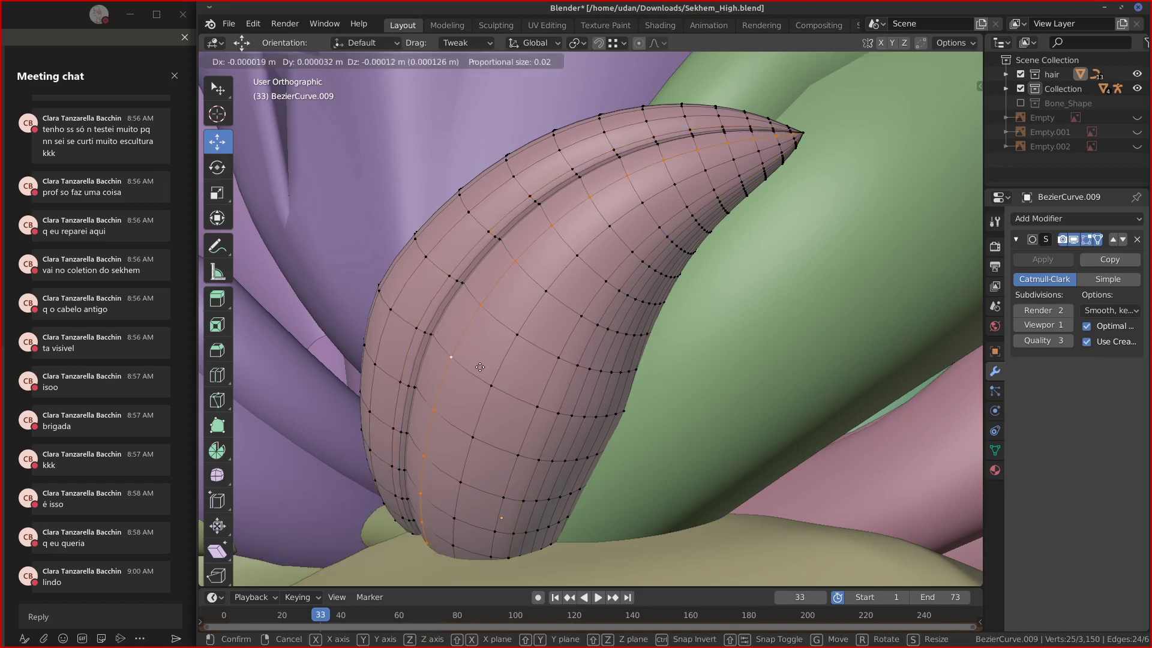
key(g)
click(446, 351)
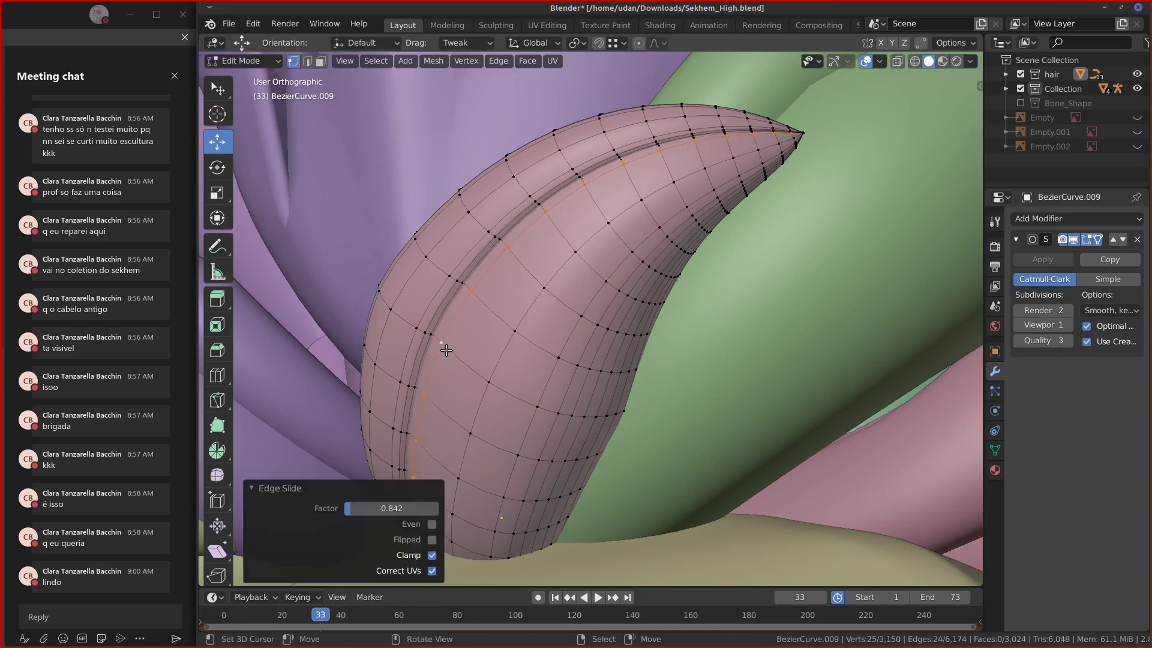
key(ctrl+z)
Edge-slide a lengthwise loop on the lower strand toward the strand's outer edge and return to Object Mode.
key(g)
key(g)
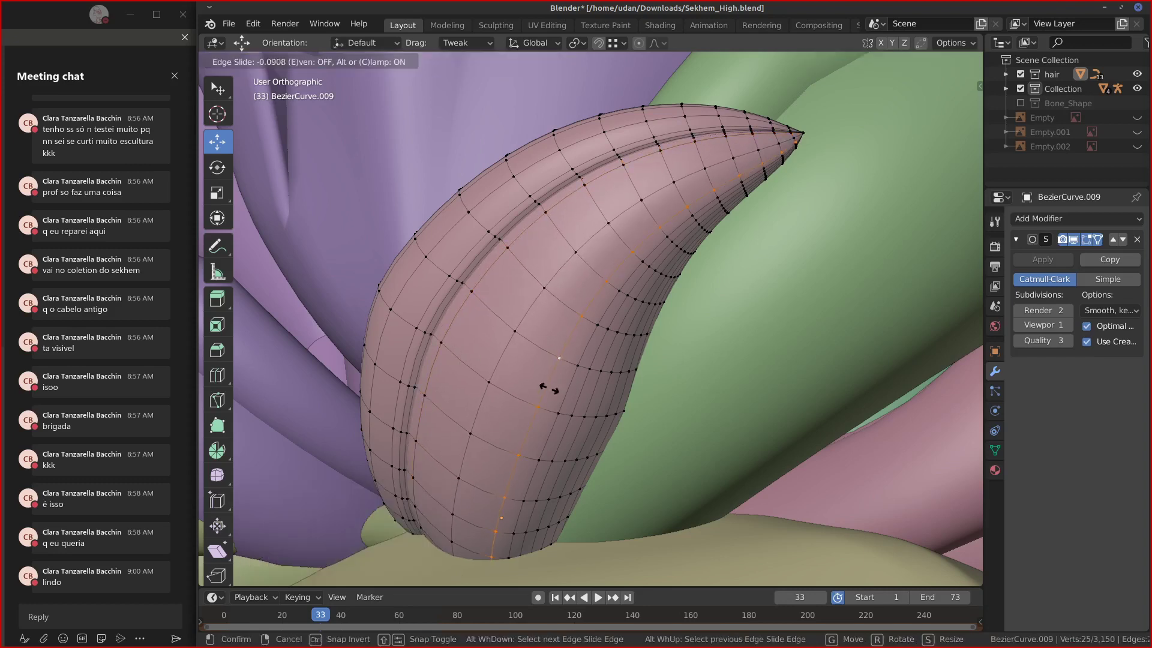
click(565, 399)
key(Tab)
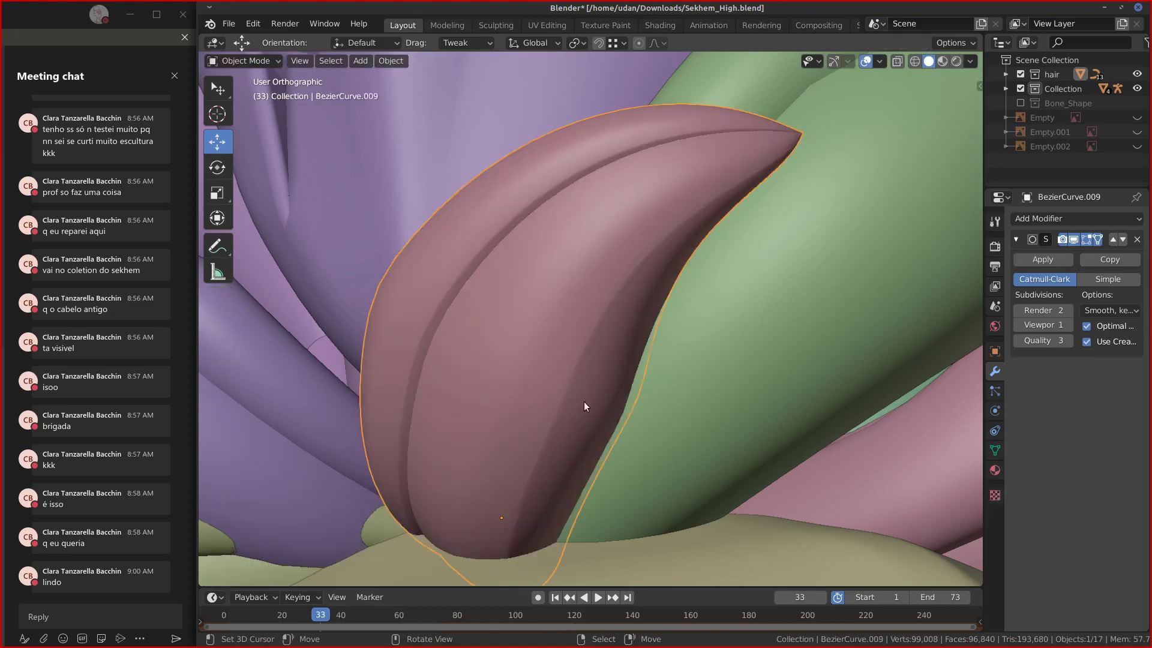
Mark the shading transition on the pink lock's lower strand with an arrow annotation and erase it.
middle_drag(587, 406, 514, 343)
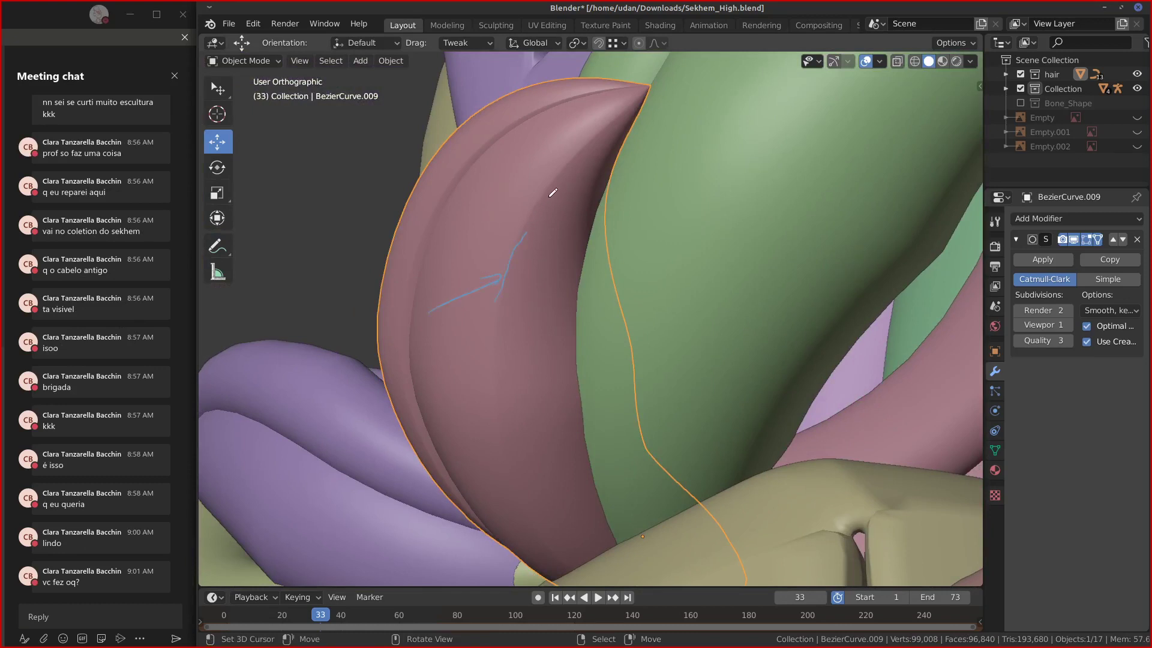
ctrl+drag(560, 193, 491, 296)
middle_drag(480, 294, 584, 329)
Convert the purple lock opposite the pink one from a curve to a mesh.
scroll(582, 325, down, 4)
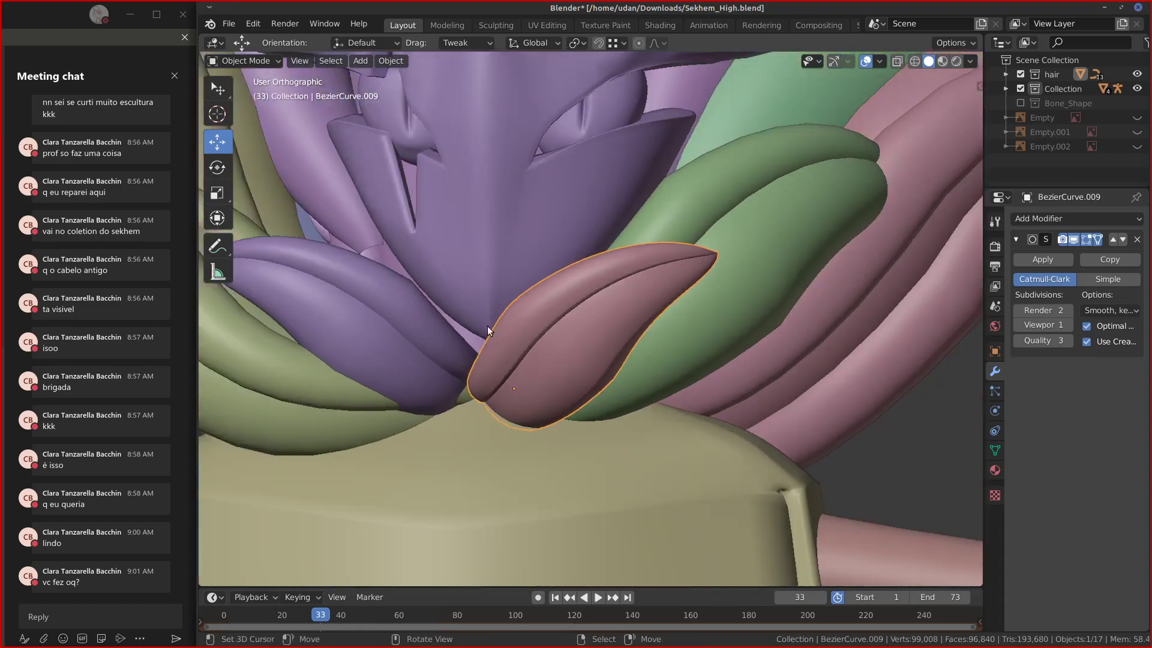
click(416, 360)
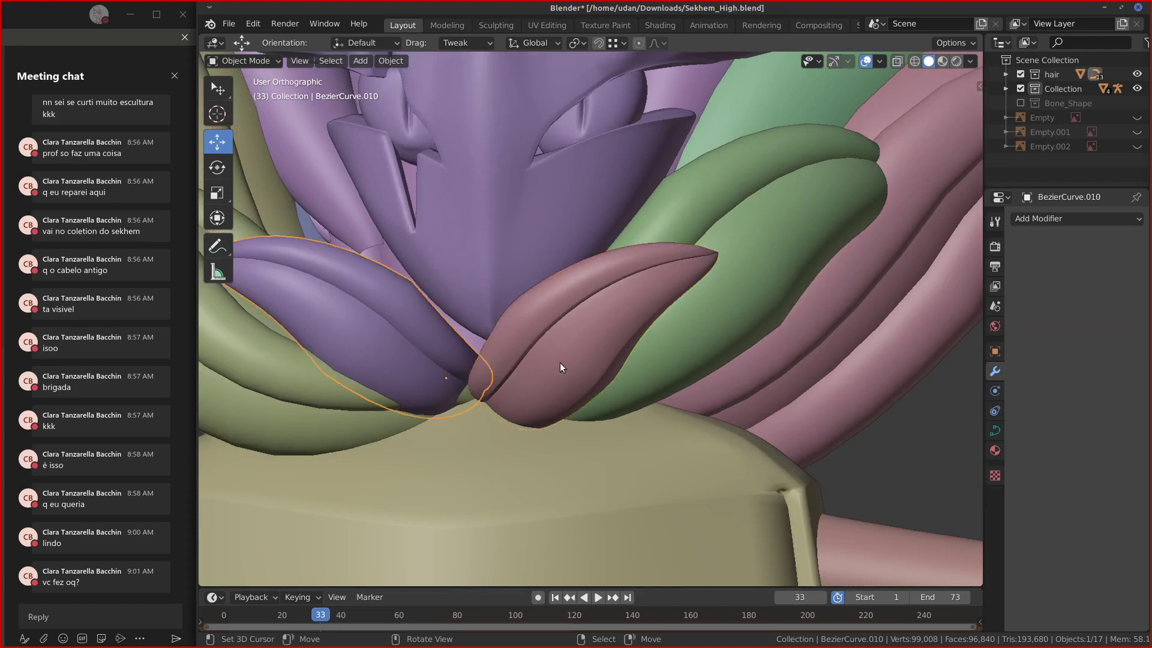
middle_drag(560, 367, 484, 374)
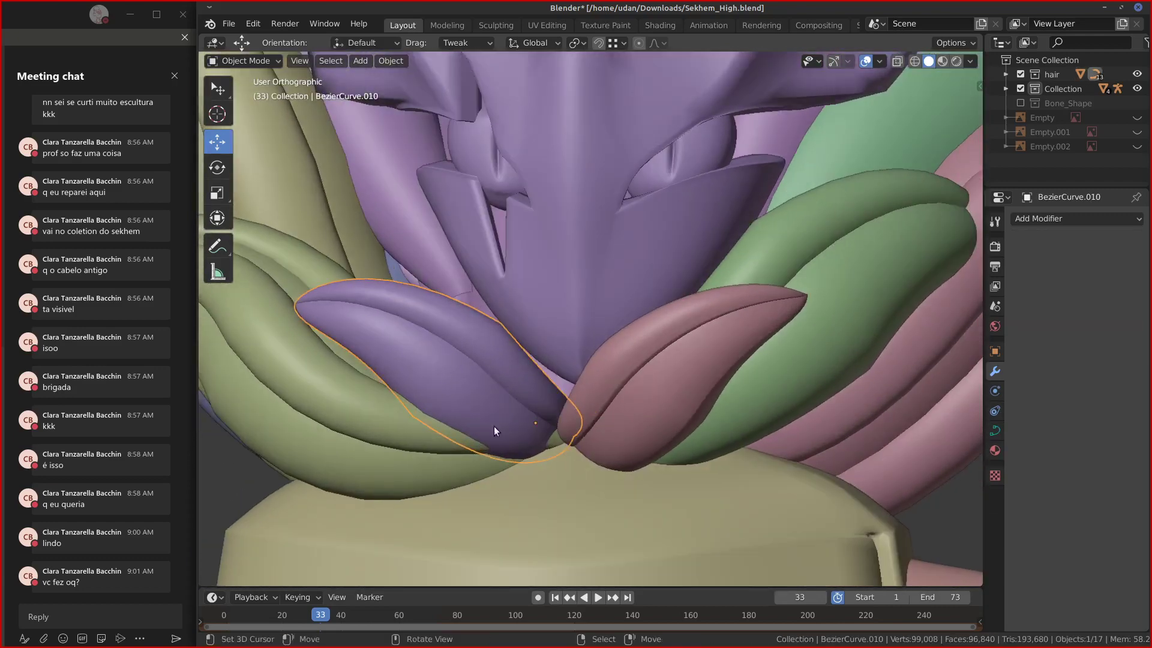
click(387, 62)
mouse_move(470, 434)
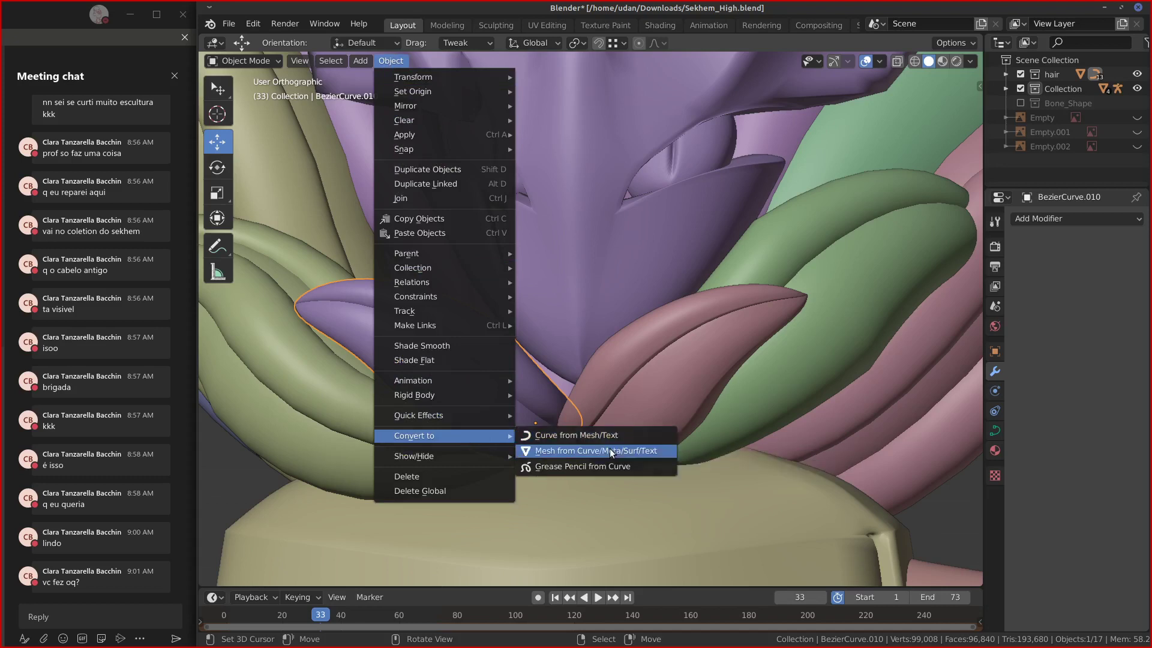
click(575, 453)
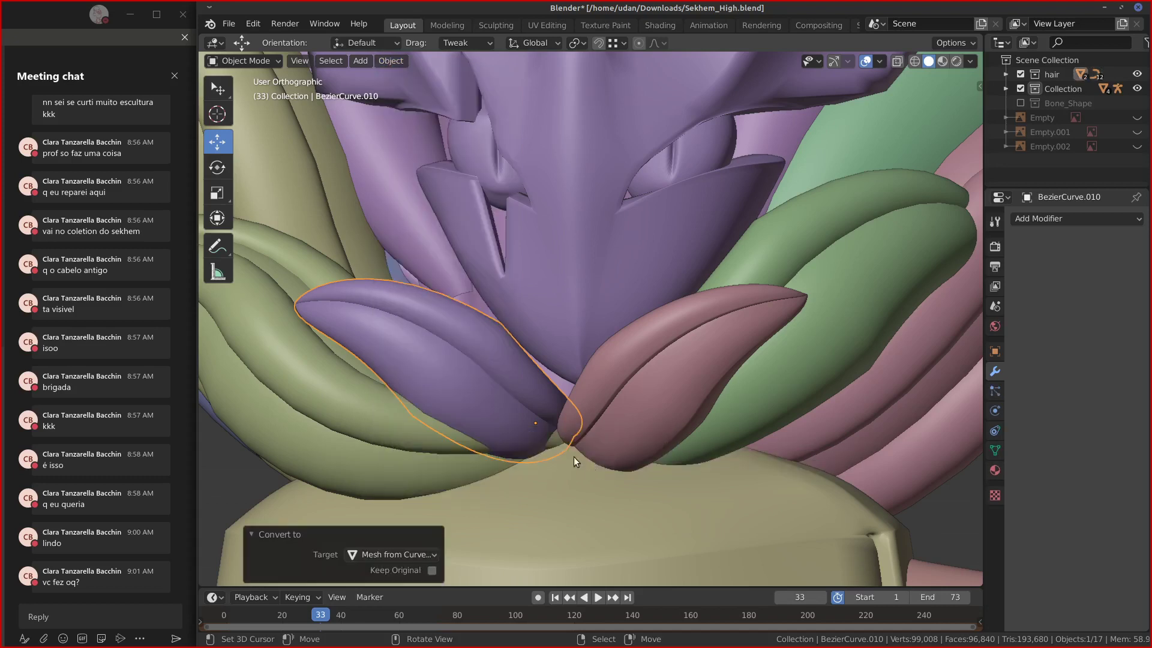
Examine the object types of BezierCurve.009 and BezierCurve.010 in the enlarged outline of the hair collection, and collapse the collection.
click(1005, 75)
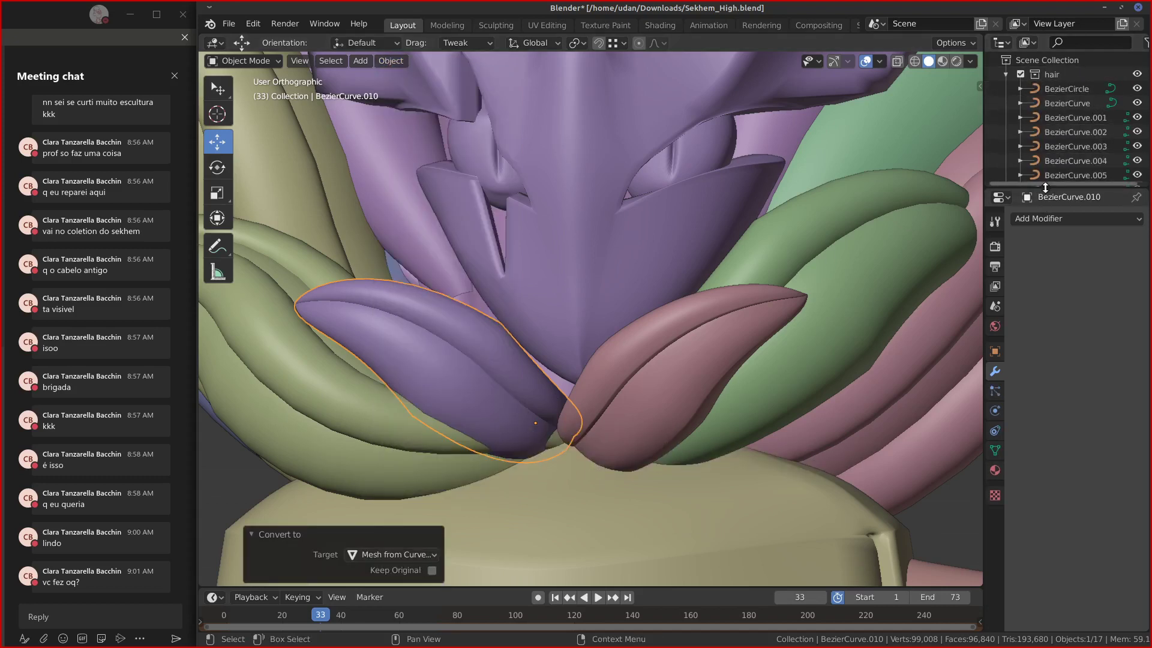
drag(1048, 186, 1048, 417)
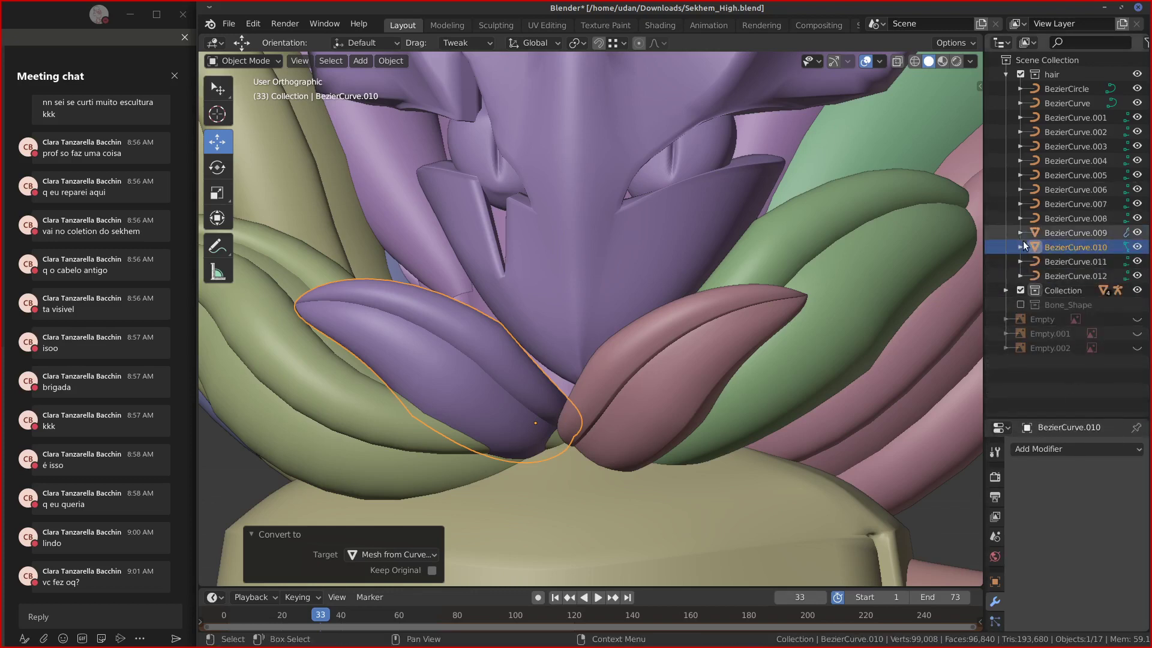
click(1057, 236)
click(1059, 243)
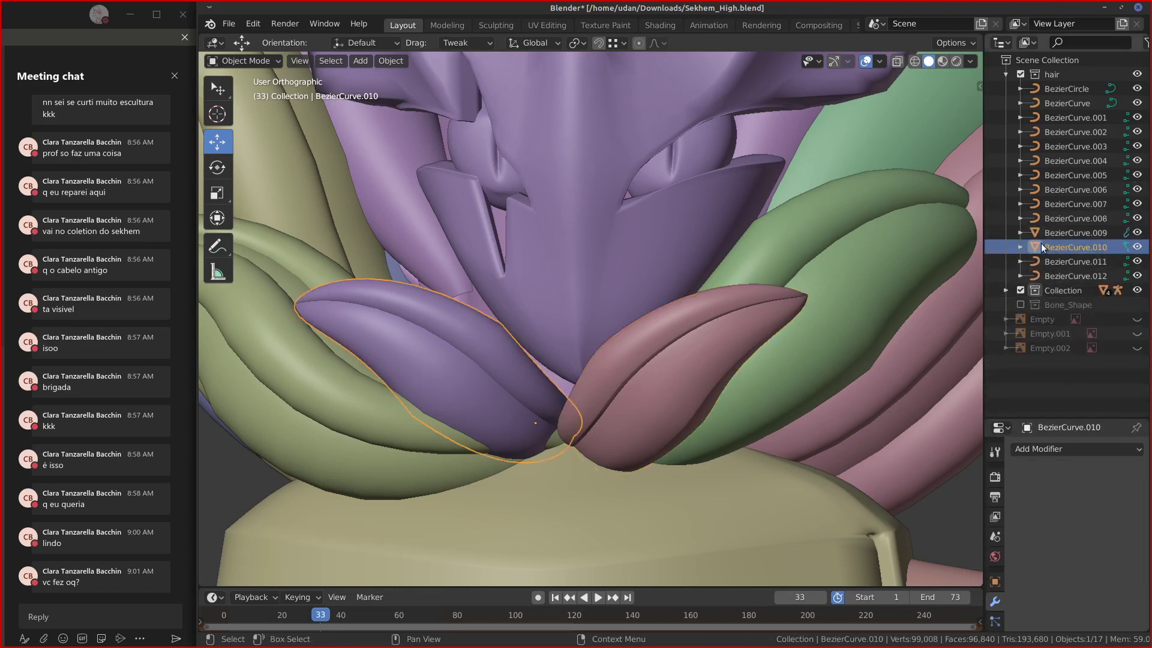
click(1020, 247)
click(1020, 247)
click(1004, 74)
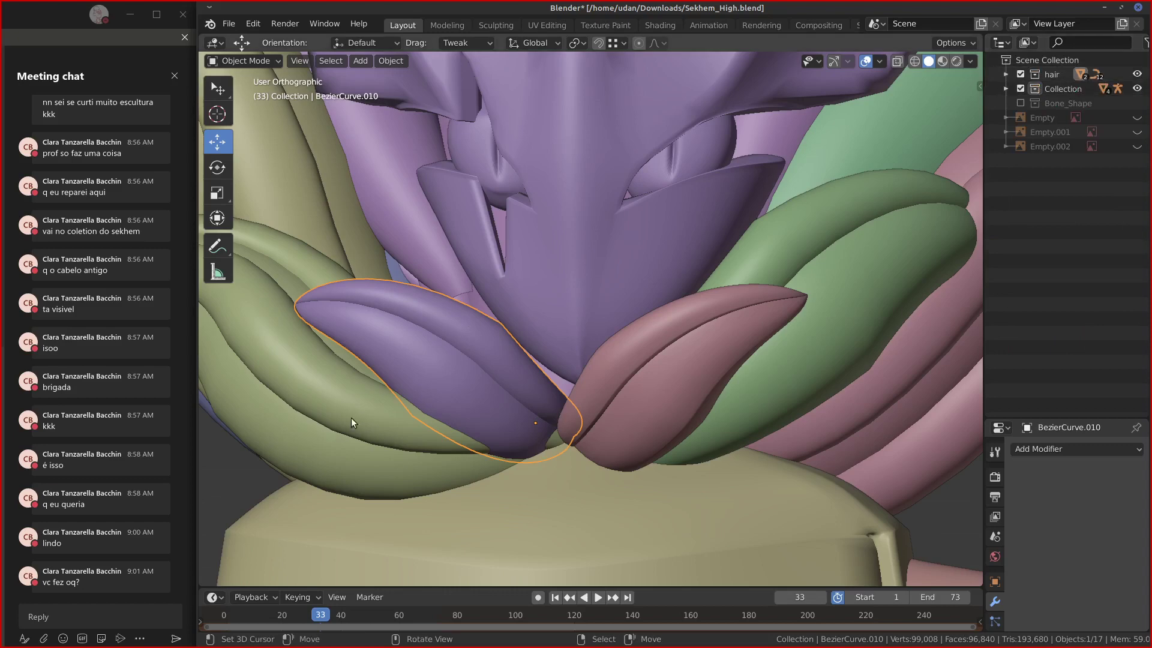
Add a Subdivision Surface modifier to the purple lock.
alt+drag(496, 358, 466, 345)
alt+shift+drag(541, 351, 578, 398)
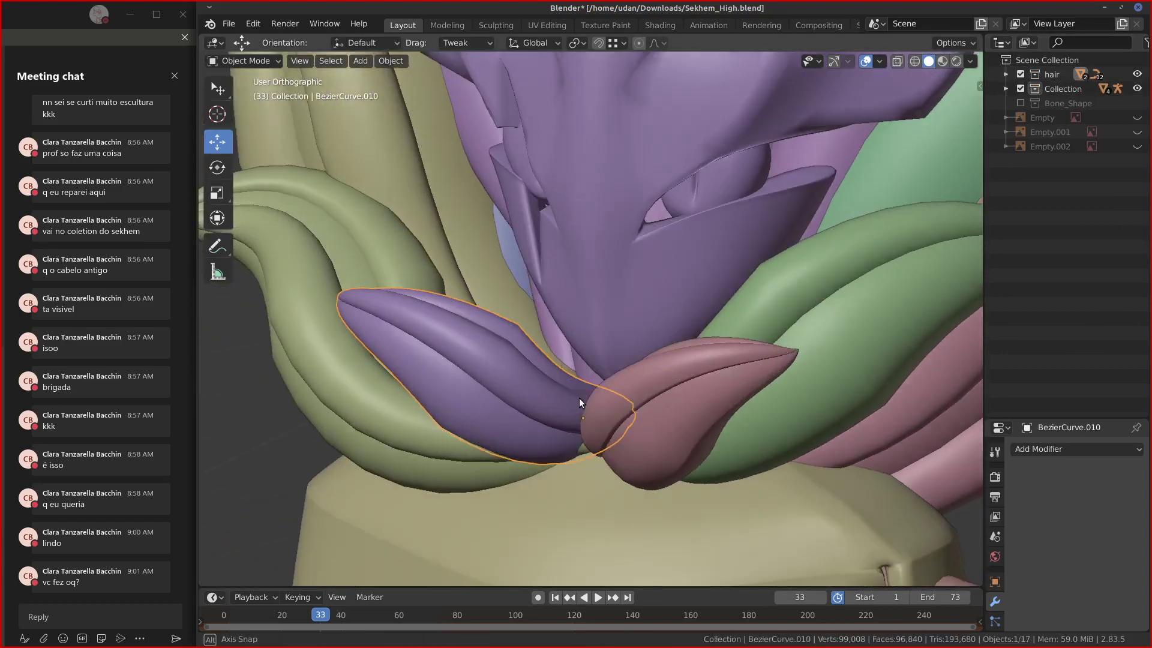
click(1077, 449)
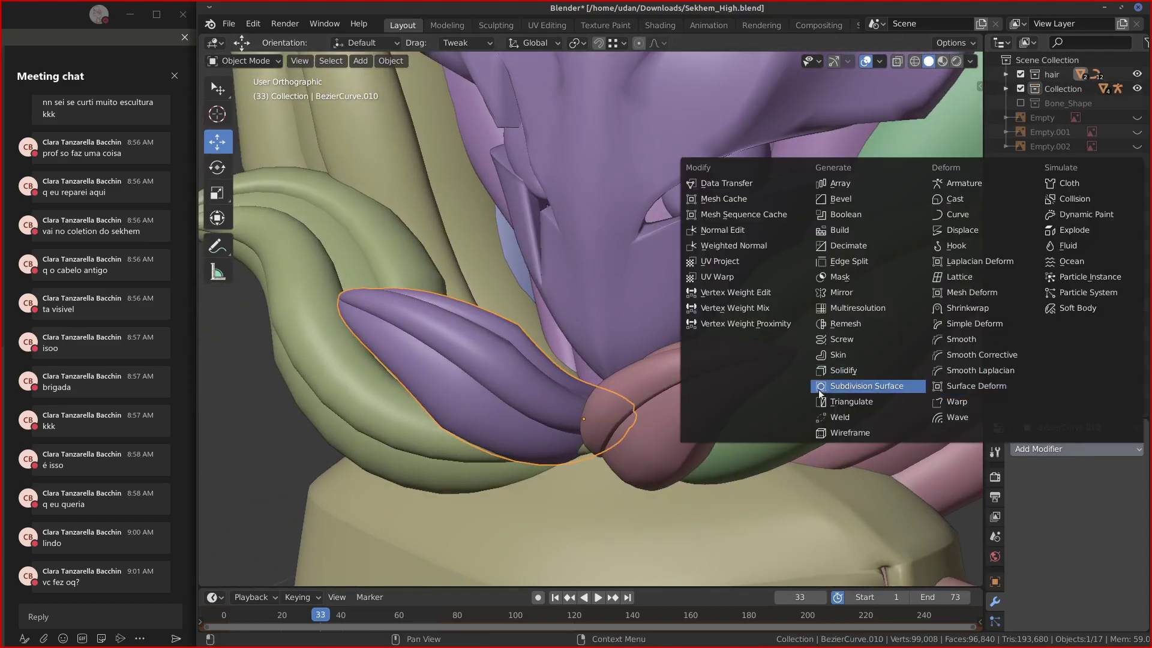
click(867, 385)
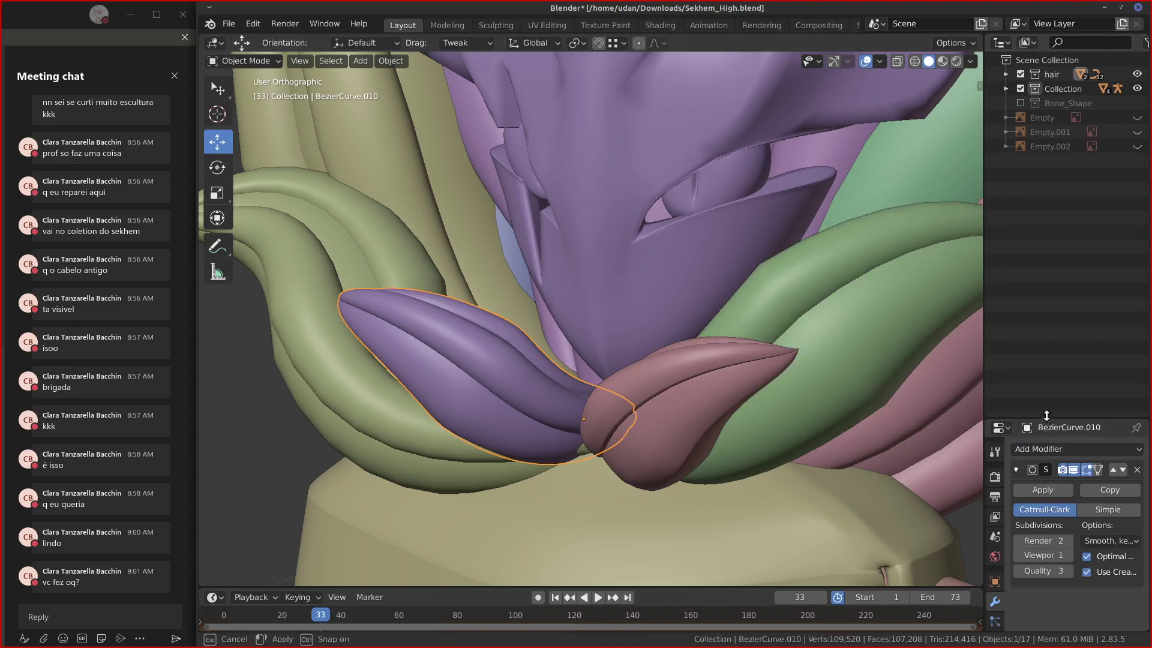
Enlarge the Properties editor by raising its upper edge, and enter "==" in the meeting chat's reply field without sending it.
drag(1048, 417, 1047, 202)
click(176, 367)
text(==)
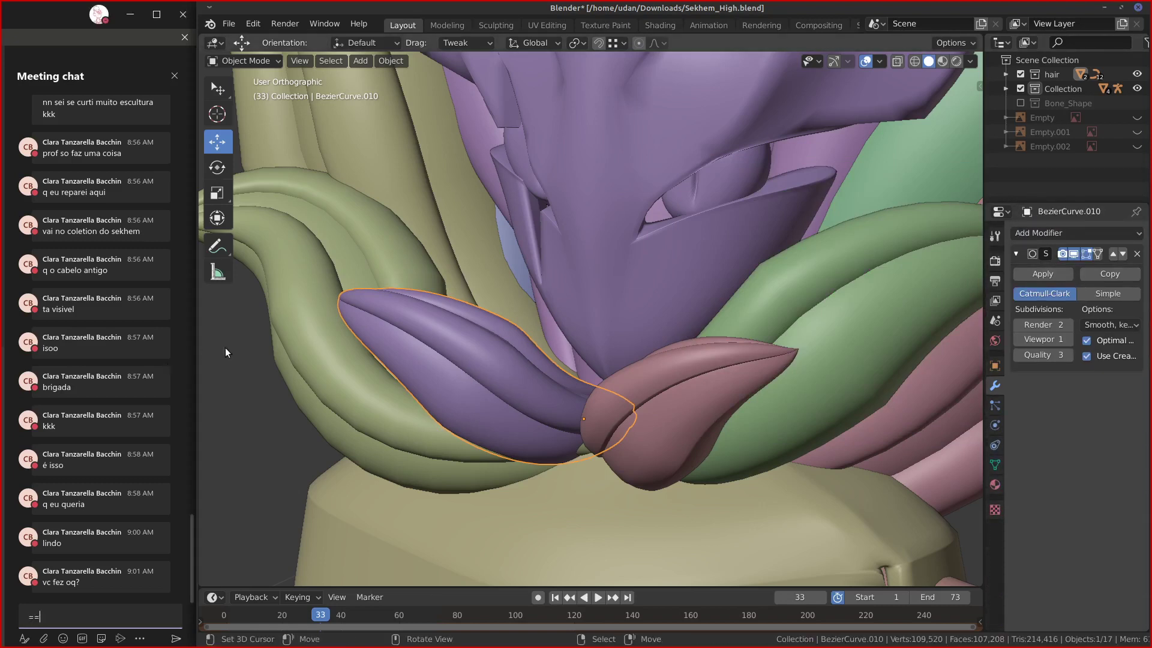
Enter Edit Mode on the purple lock and select several lengthwise edge loops along its middle strand.
scroll(459, 349, up, 2)
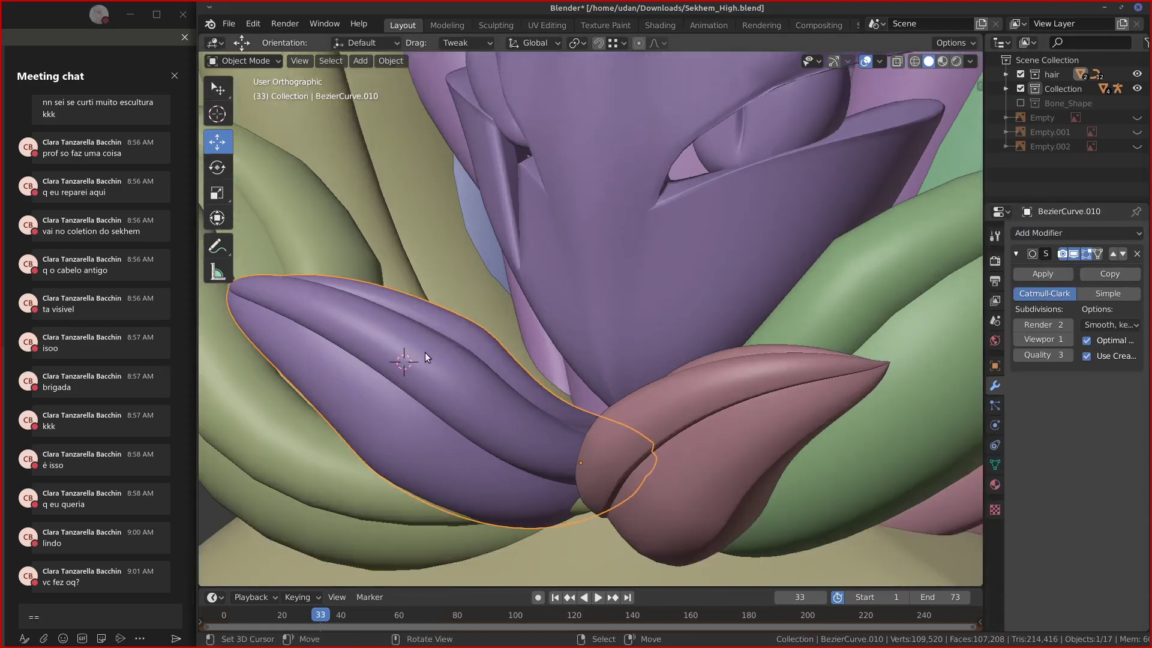
middle_drag(406, 359, 511, 327)
key(Tab)
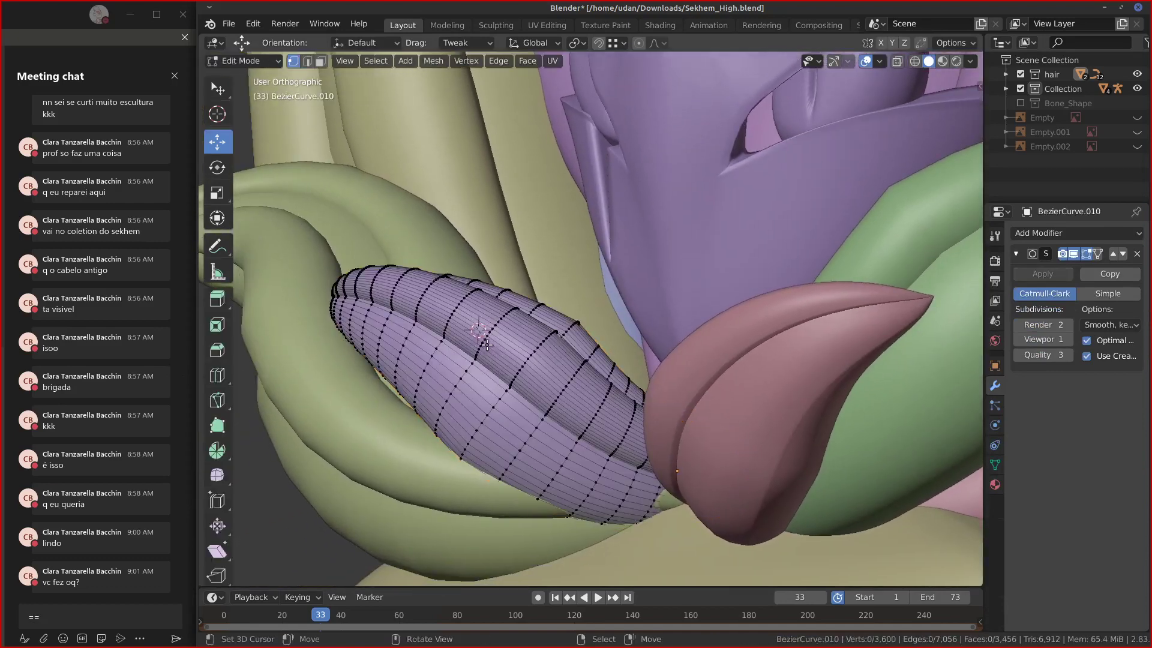
alt+click(534, 386)
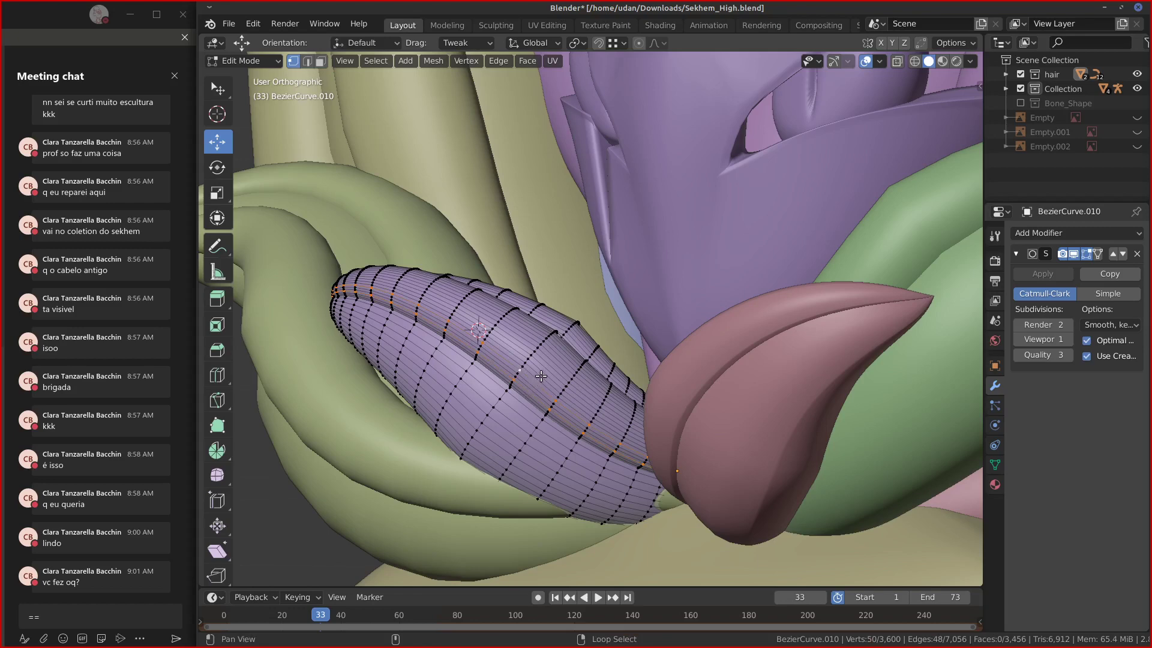
alt+shift+click(547, 367)
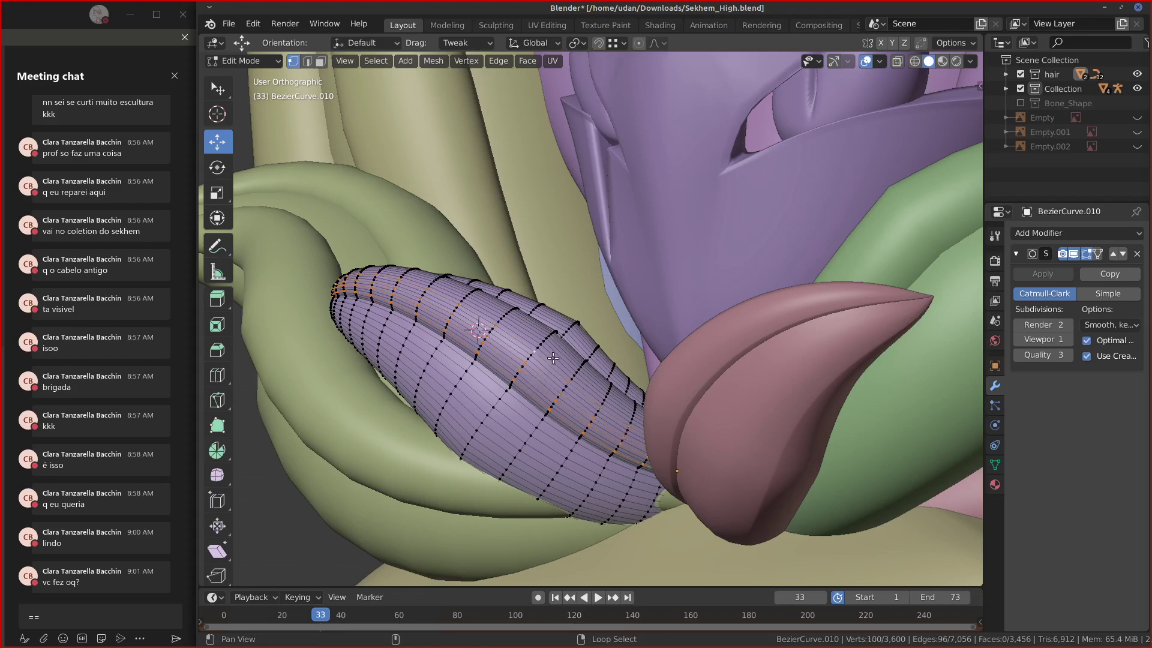
alt+shift+click(553, 357)
alt+shift+click(562, 353)
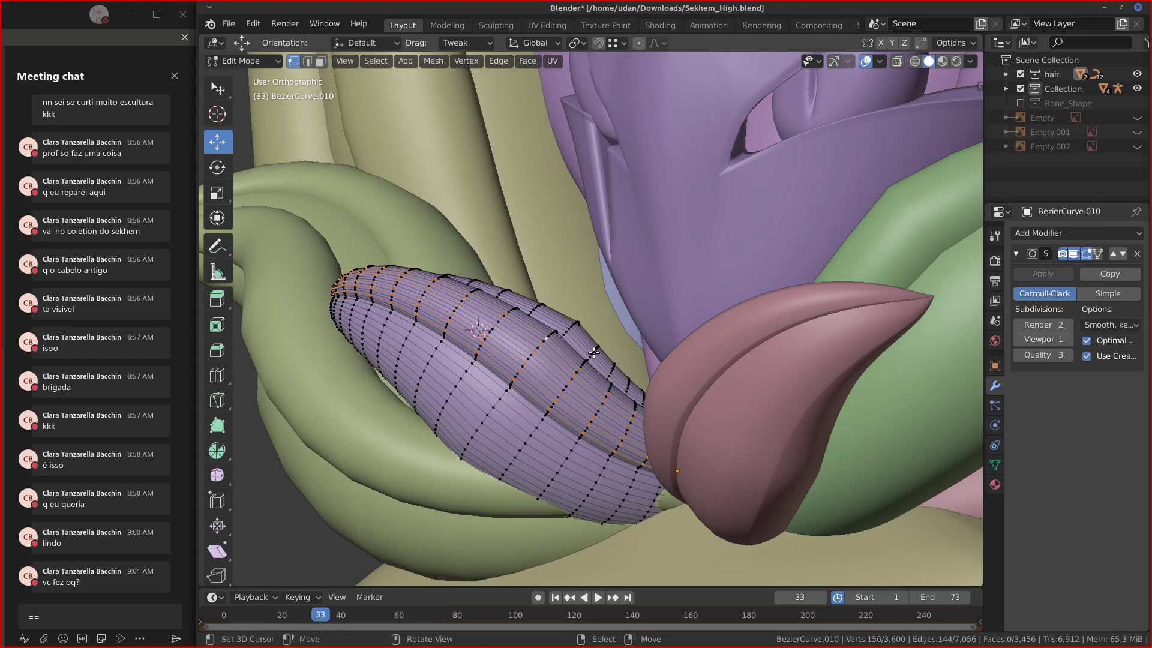
mouse_move(562, 352)
middle_down()
mouse_move(571, 391)
mouse_move(549, 362)
middle_up()
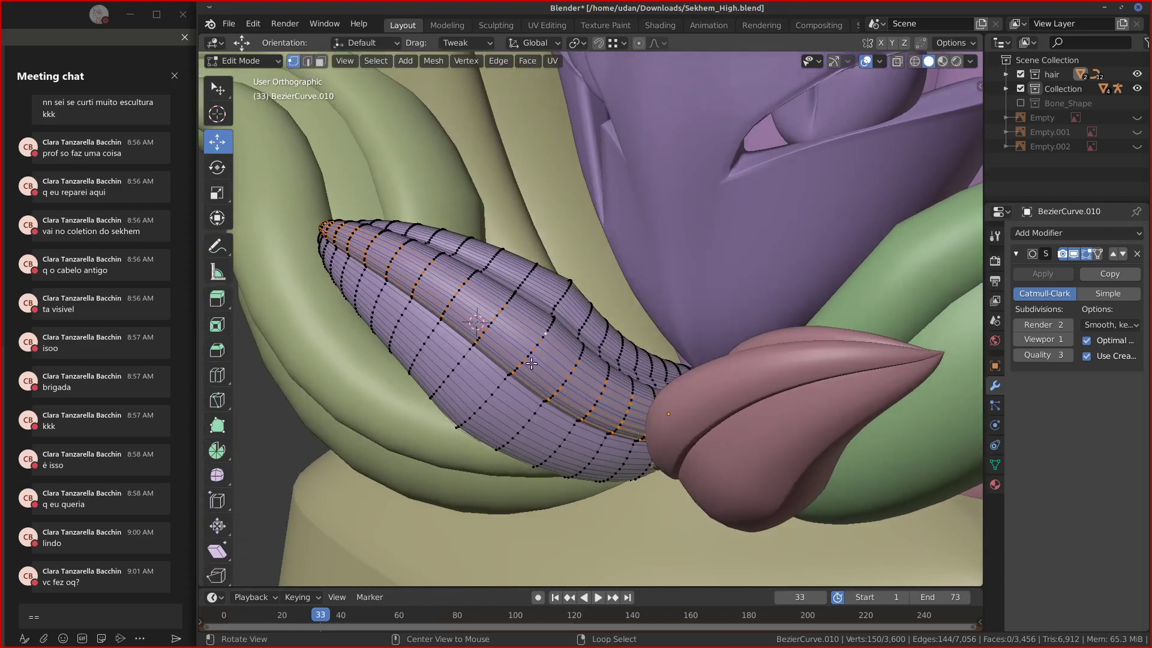
Select the cross-section edge loop midway along the purple lock and snap the 3D cursor to it.
alt+click(532, 359)
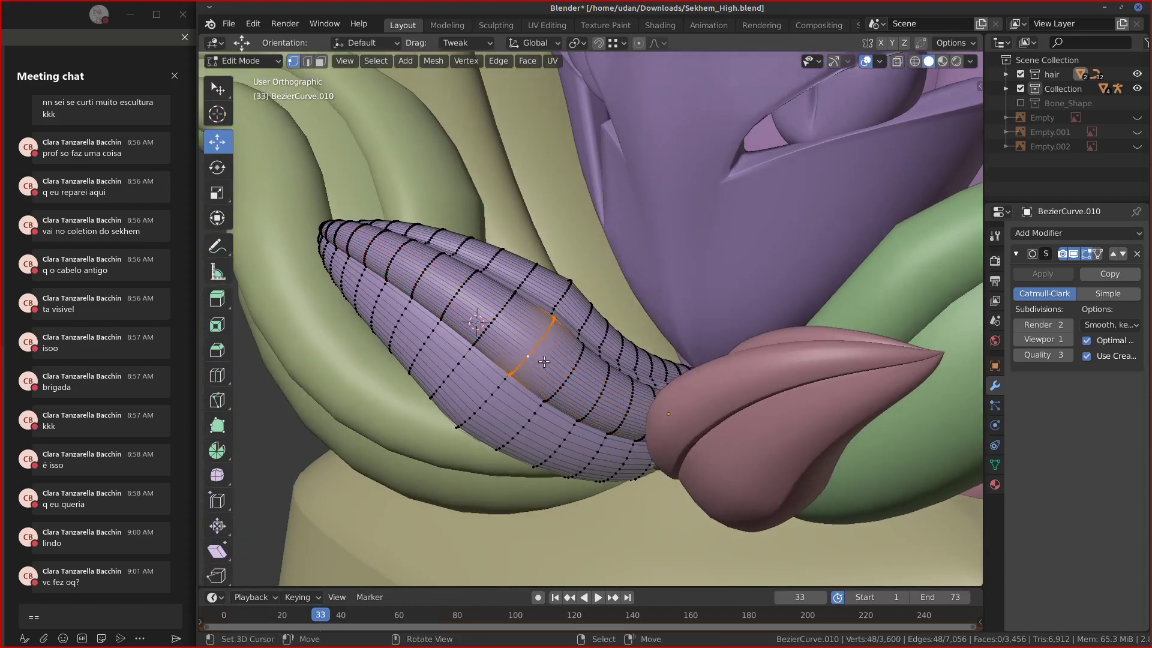
scroll(544, 362, up, 2)
middle_drag(536, 369, 572, 339)
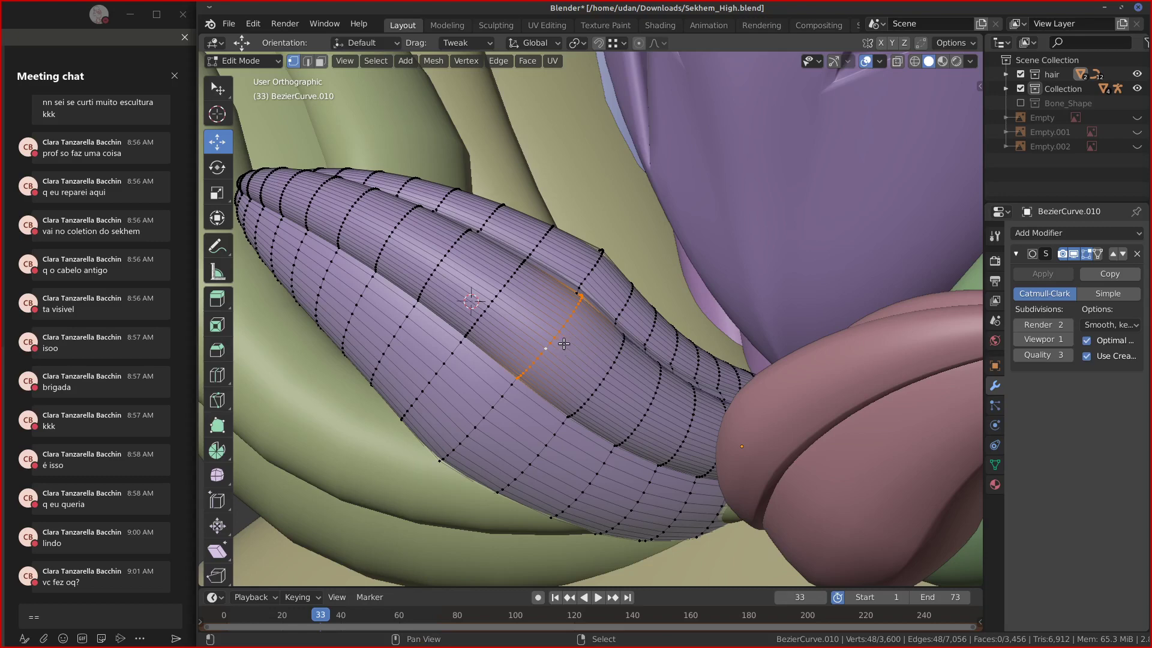
key(shift+s)
click(564, 429)
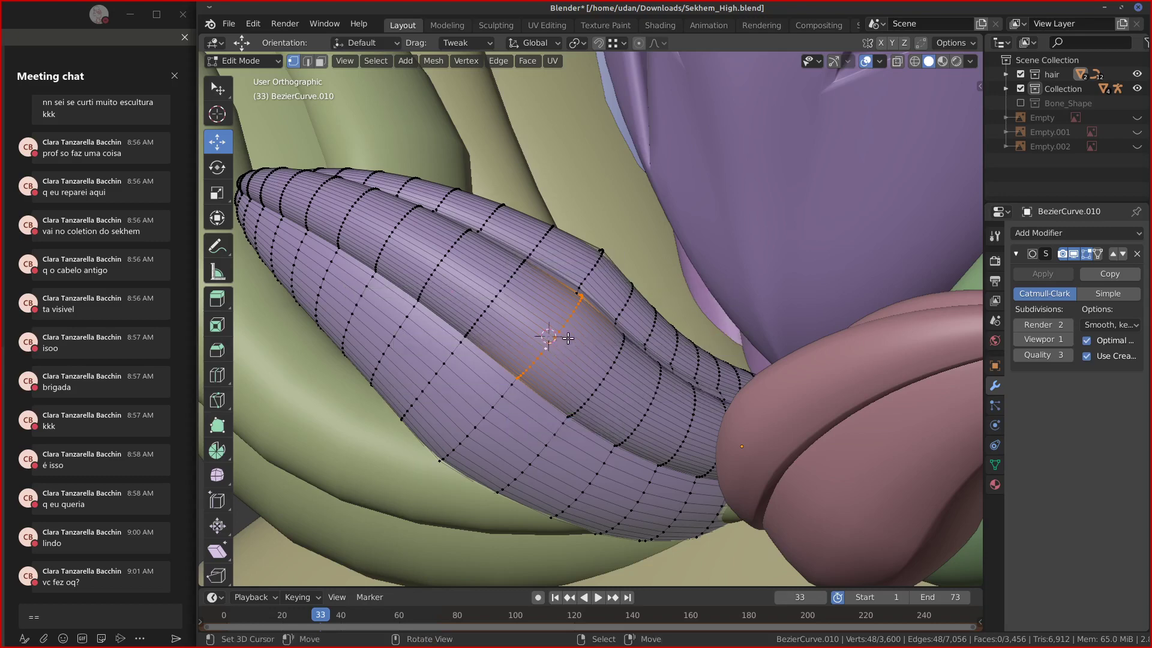
Select every other lengthwise edge loop across the purple lock's middle strand, from its lower crease to its upper crease.
alt+click(555, 377)
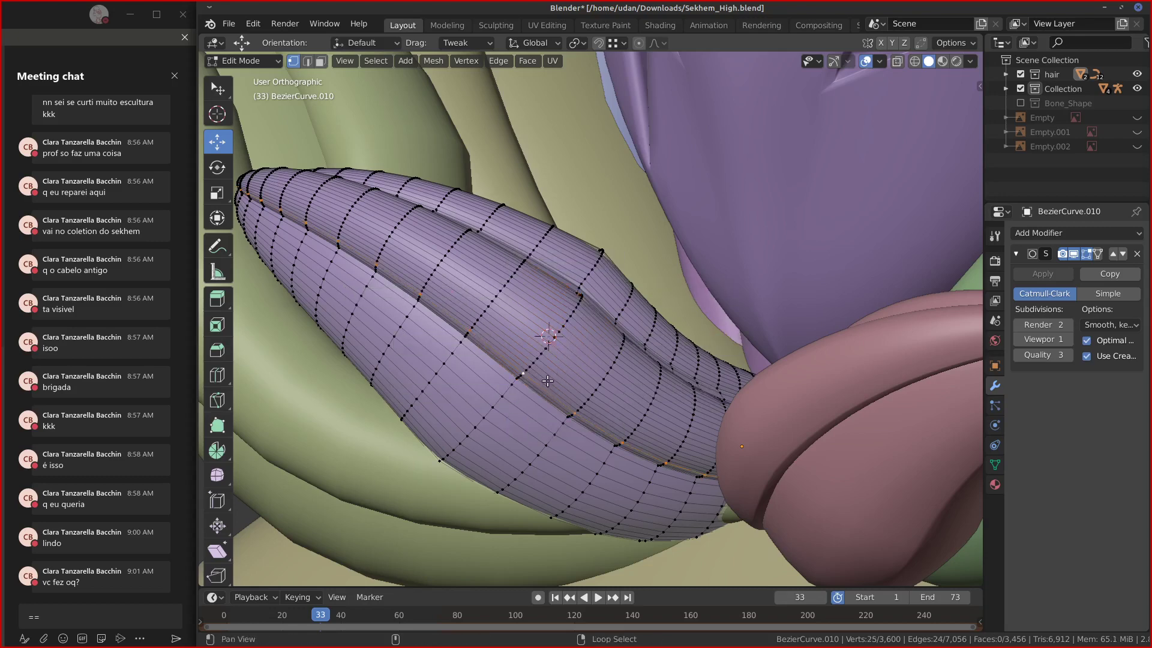
alt+shift+click(555, 373)
alt+shift+click(557, 365)
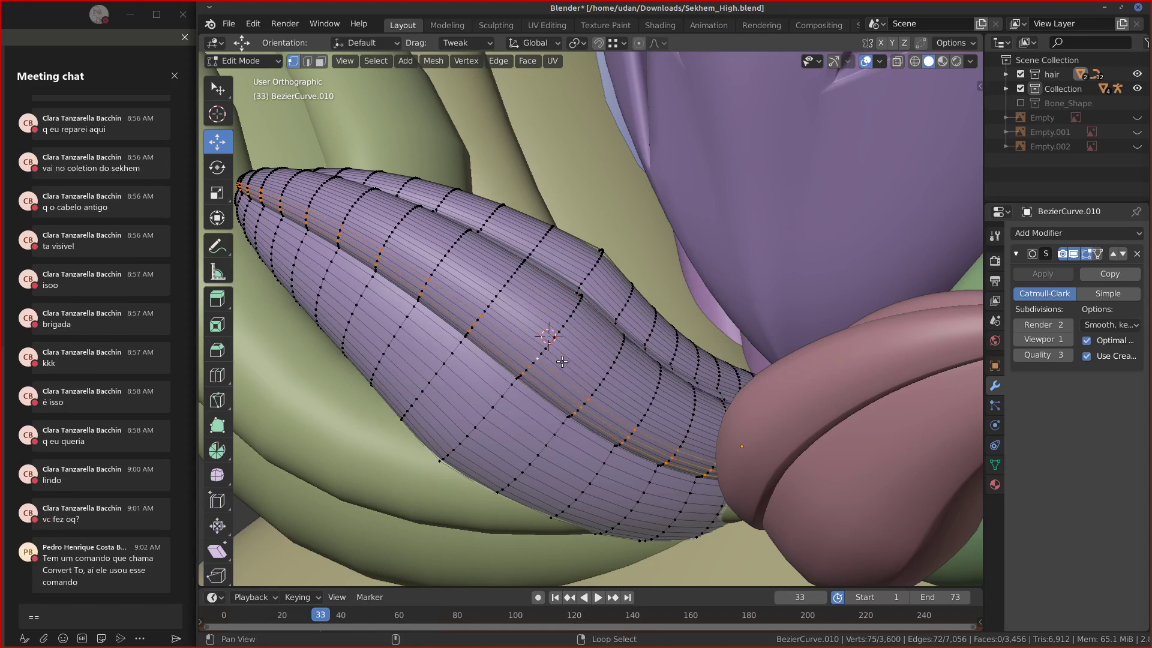
alt+shift+click(562, 361)
alt+shift+click(569, 350)
alt+shift+click(579, 339)
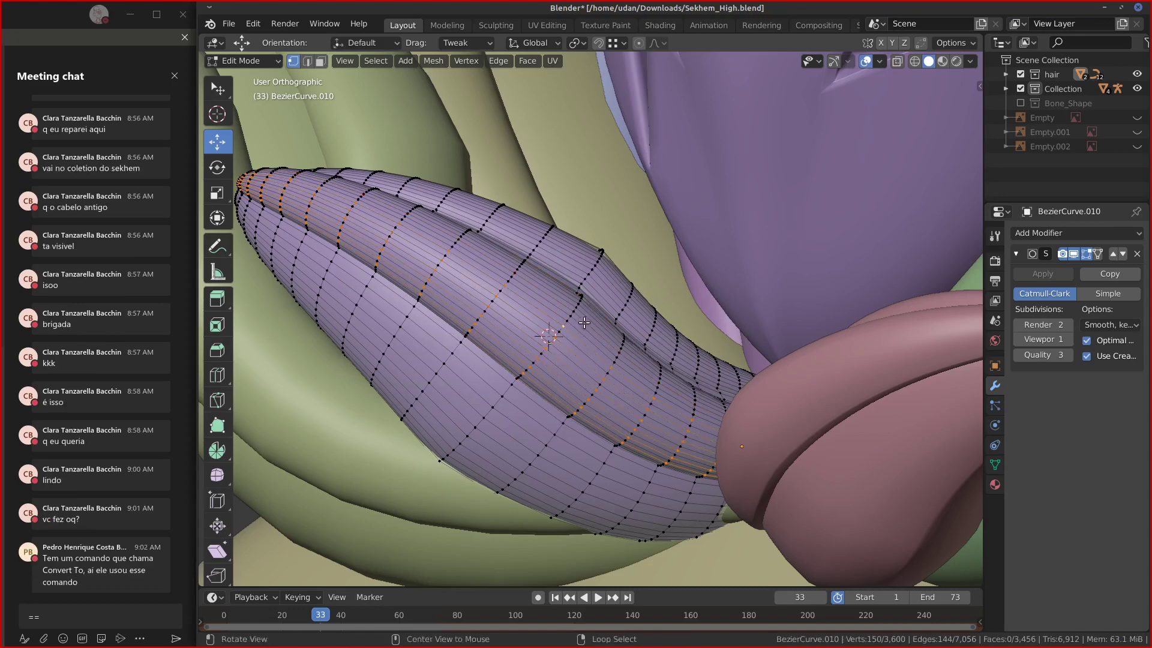
alt+shift+click(583, 324)
alt+shift+click(586, 312)
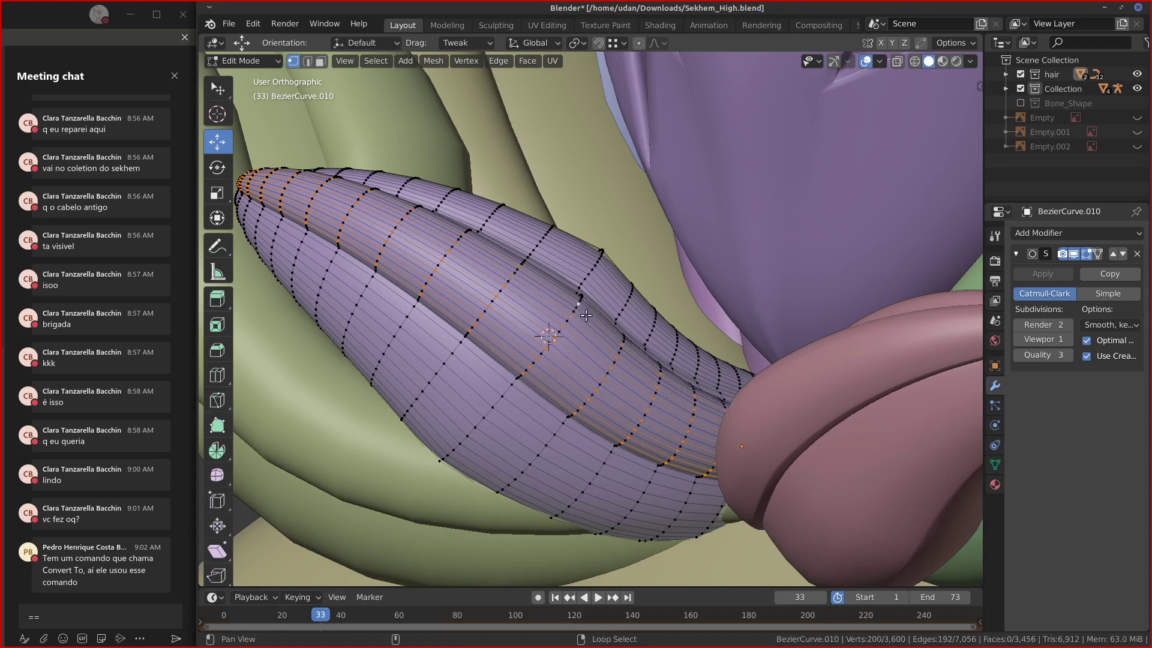
Set the transform pivot point to 3D Cursor and scale the selected lengthwise loops down to about 0.95 in front view.
middle_drag(585, 312, 578, 328)
key(KP_1)
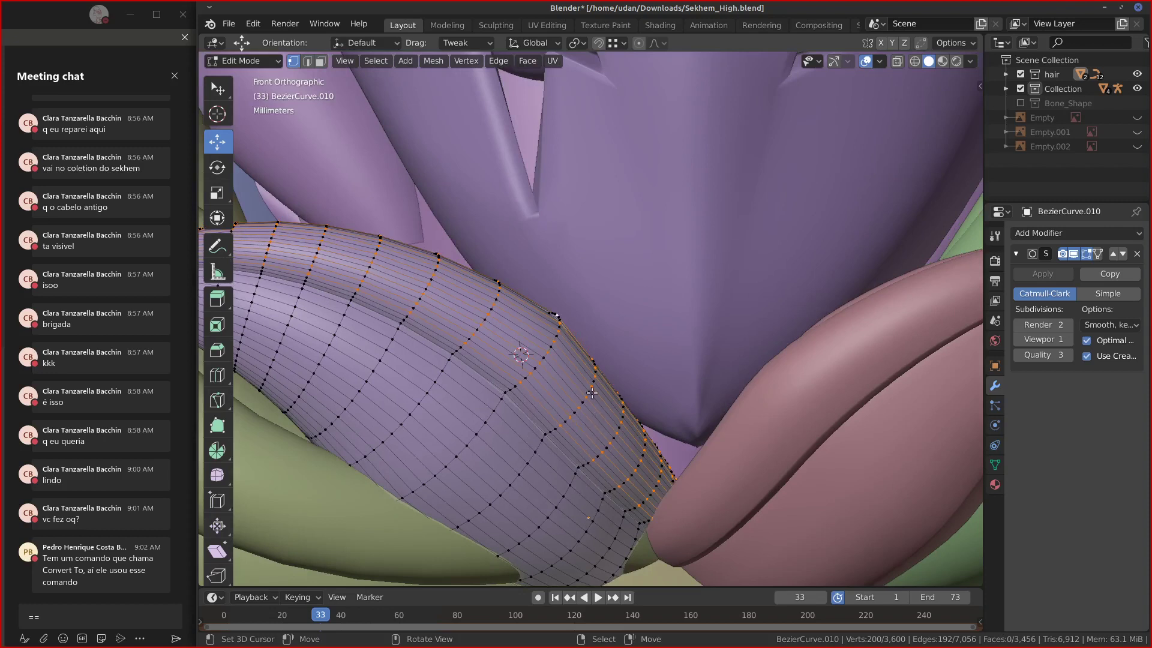
click(577, 46)
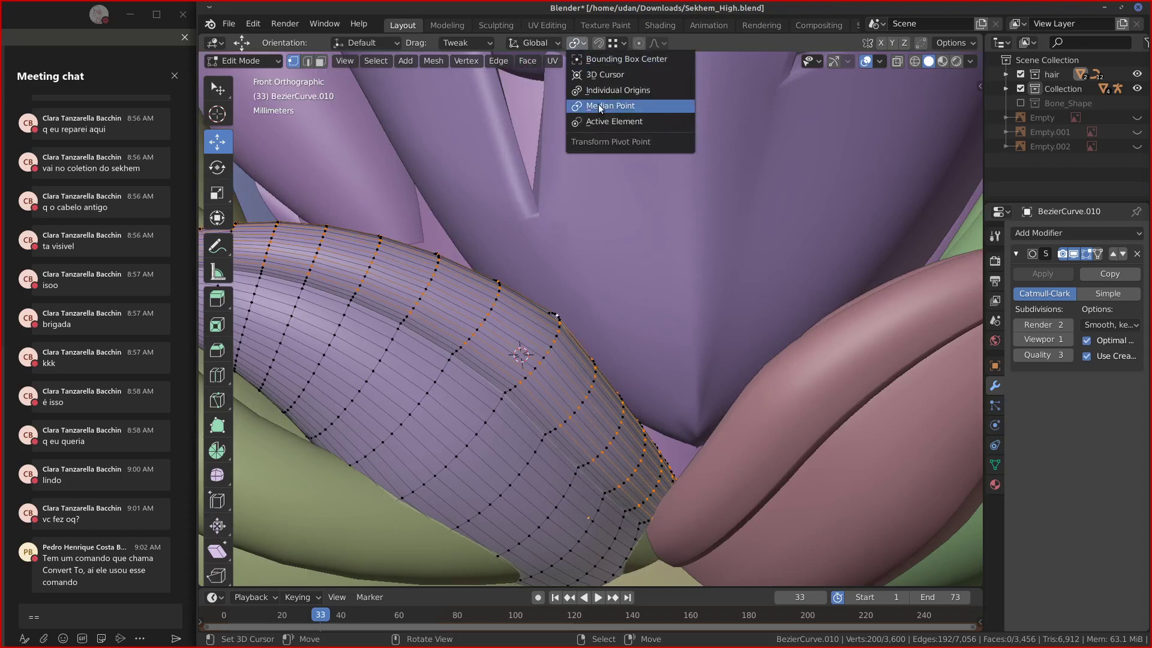
click(597, 77)
key(s)
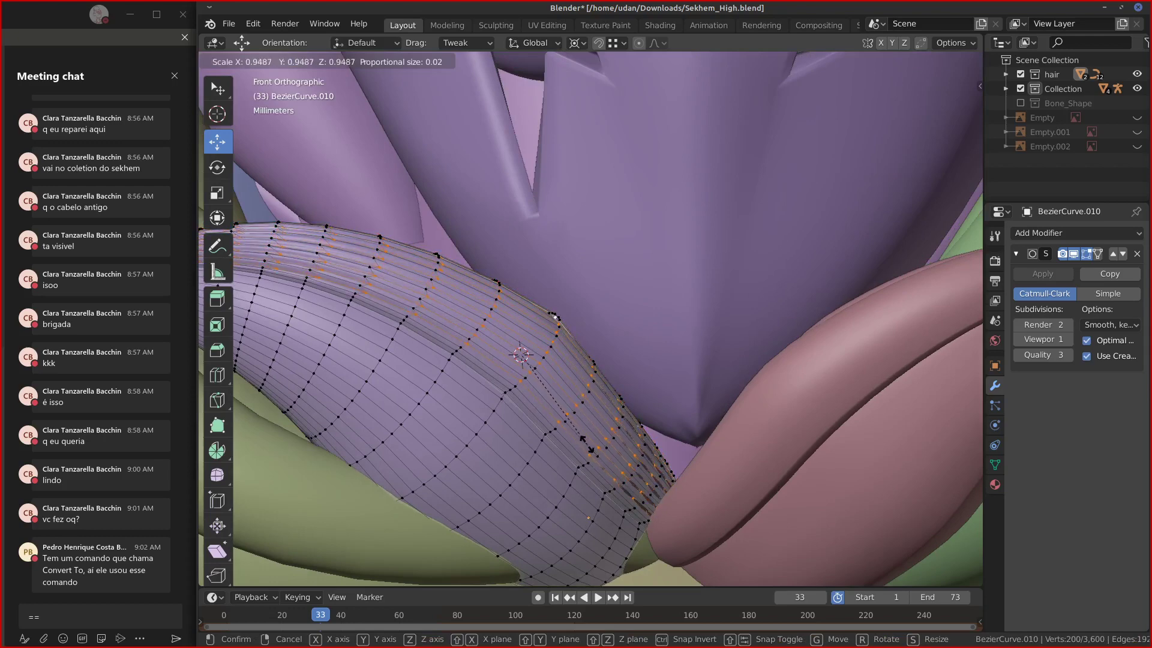
click(591, 450)
Examine the grooves on the purple lock's middle strand from several angles, close up at the tip and together with the neighbouring locks.
key(Tab)
middle_drag(591, 450, 797, 401)
scroll(558, 432, up, 1)
key(Tab)
key(Tab)
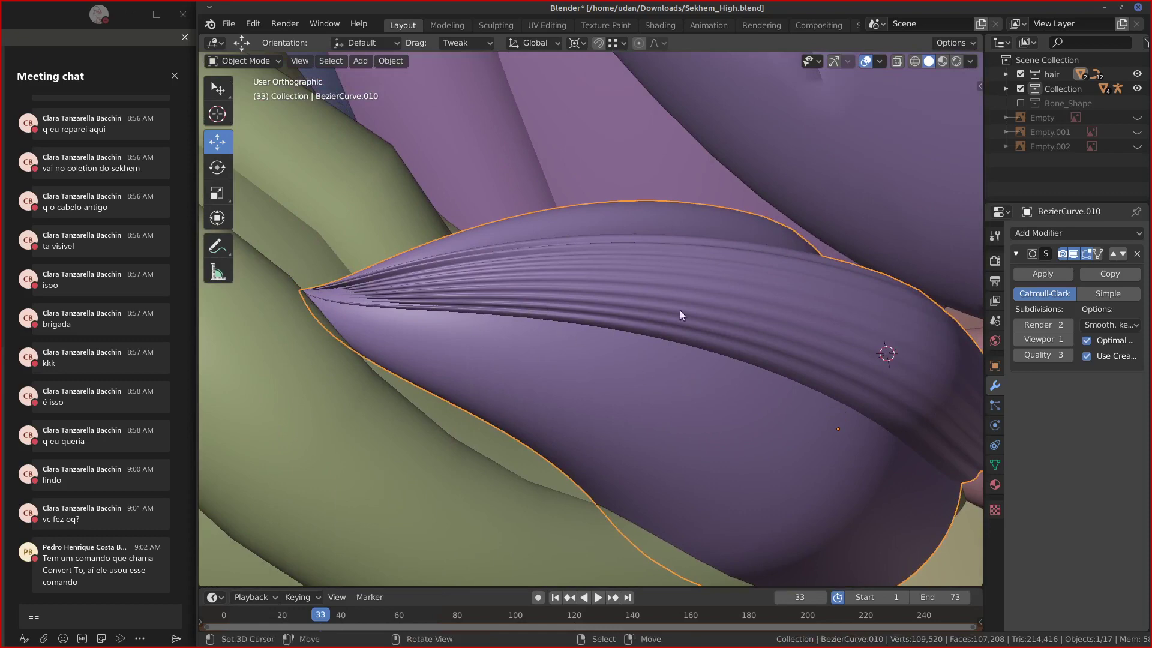
middle_drag(679, 313, 538, 323)
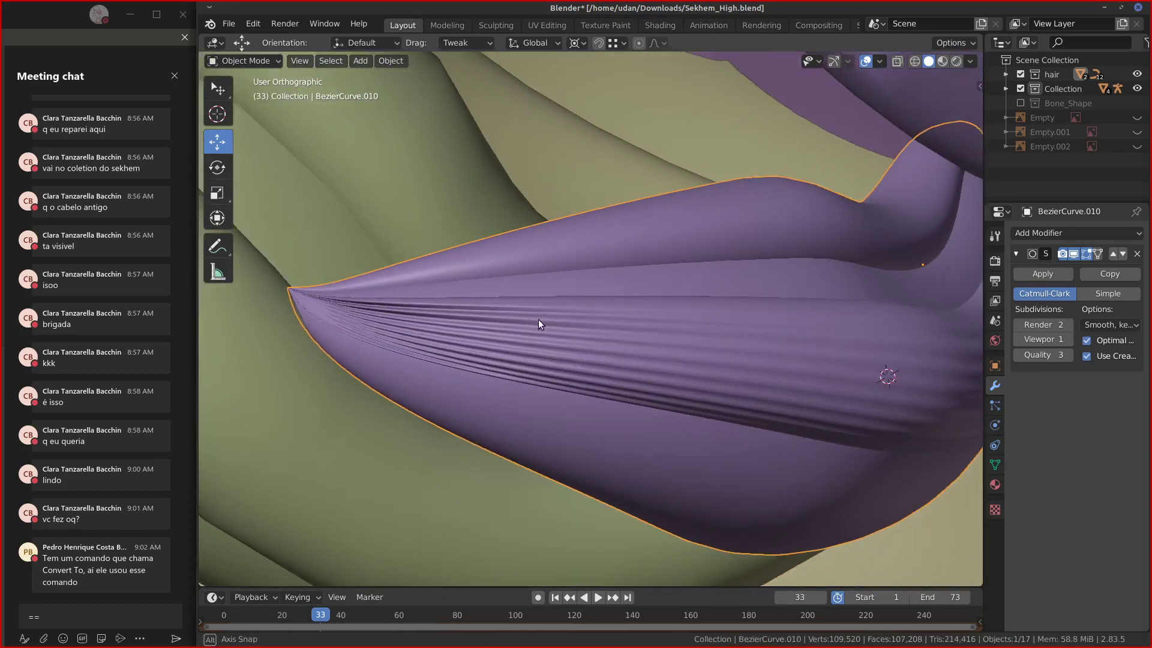
key(Tab)
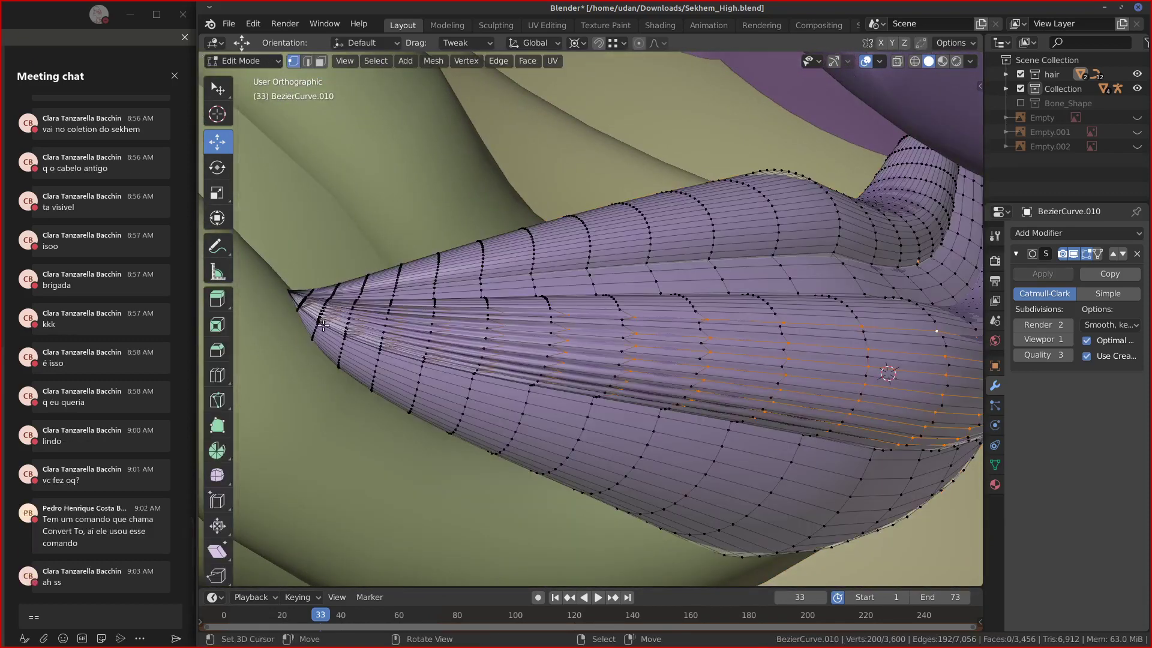
key(Tab)
middle_drag(733, 375, 585, 343)
scroll(790, 380, down, 7)
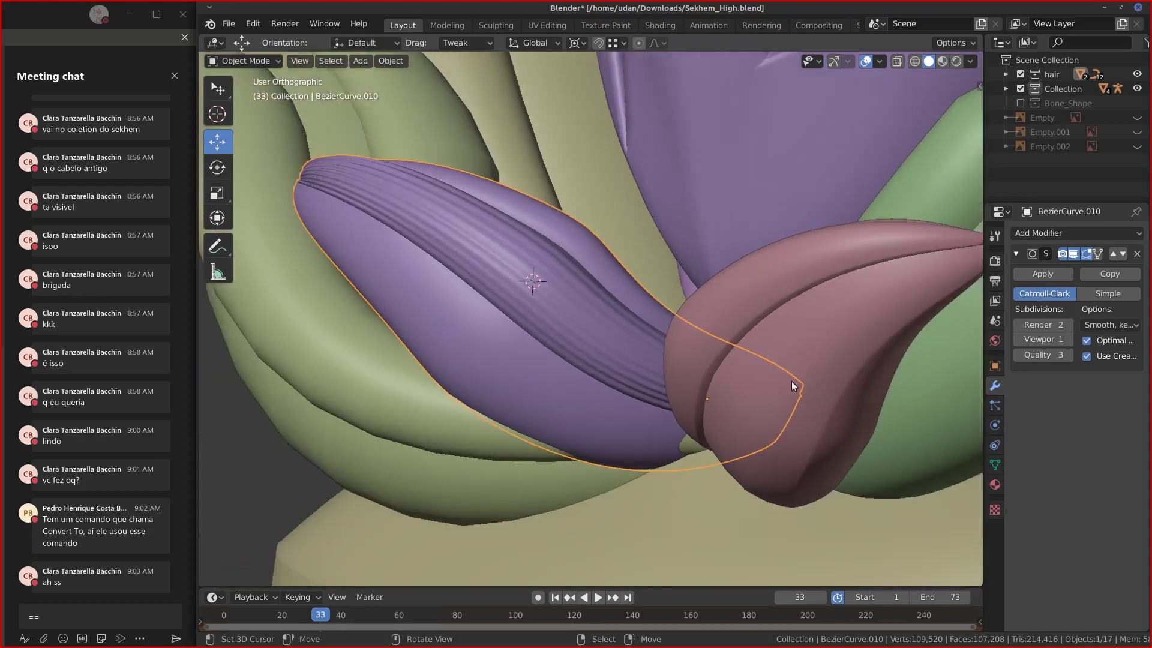
key(KP_1)
shift+middle_drag(793, 388, 541, 363)
middle_drag(473, 382, 486, 412)
scroll(483, 396, up, 2)
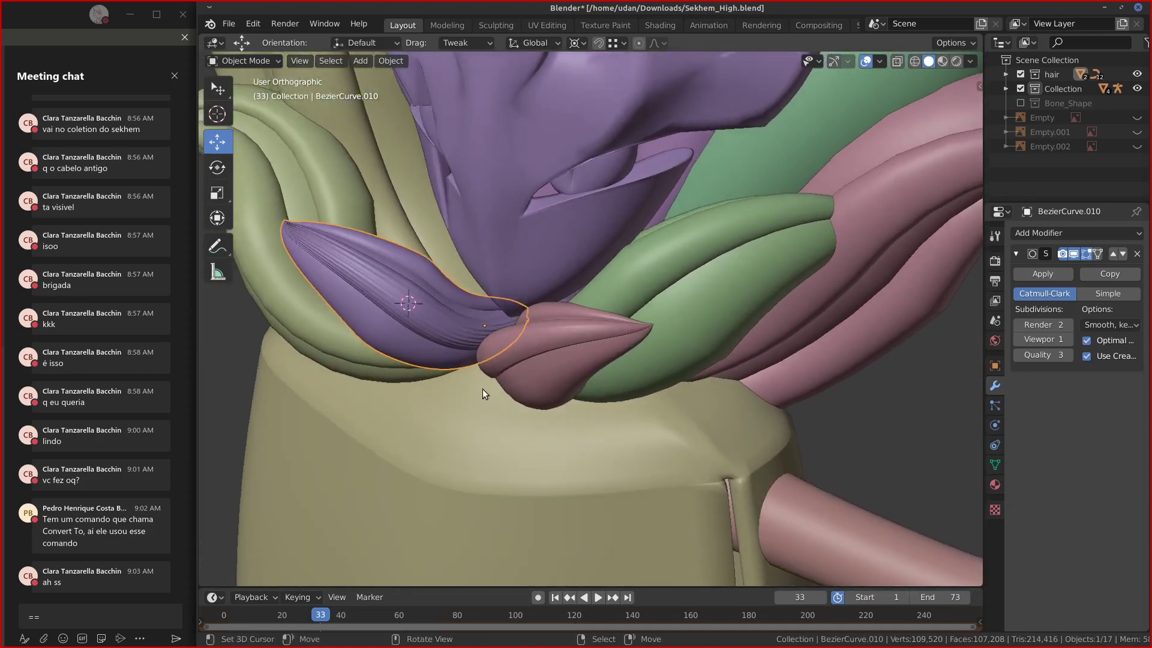
Return to Edit Mode on the purple lock and select the cross-section edge loop at the 3D cursor.
scroll(474, 384, up, 2)
shift+middle_drag(433, 358, 740, 379)
scroll(693, 370, up, 2)
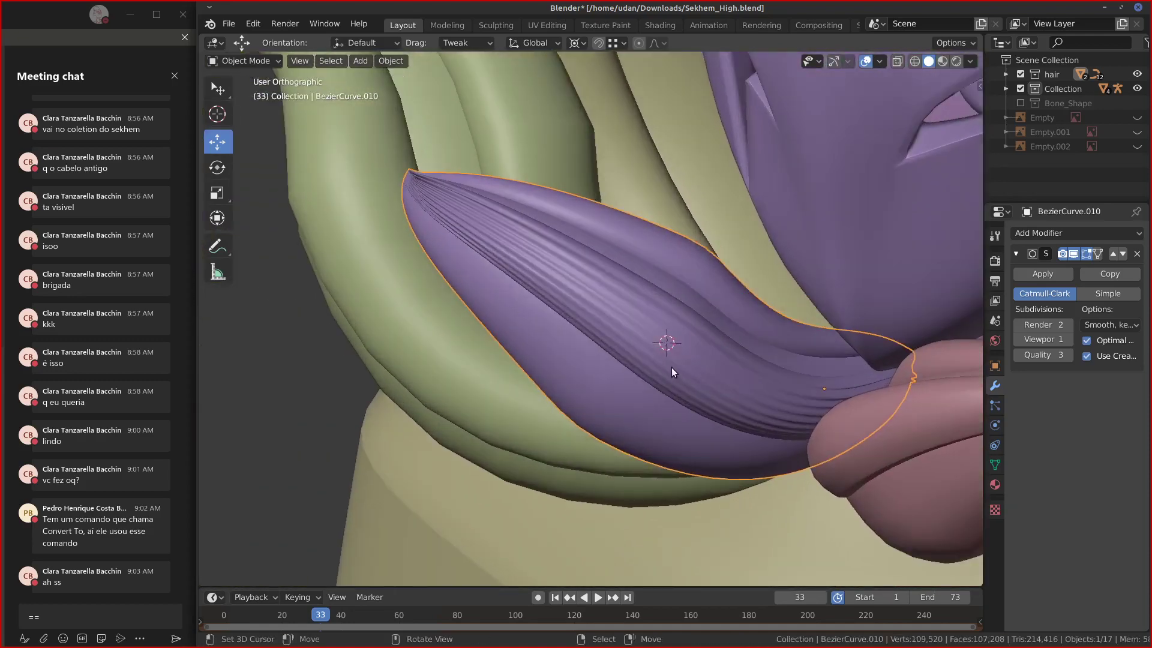
key(Tab)
alt+click(672, 355)
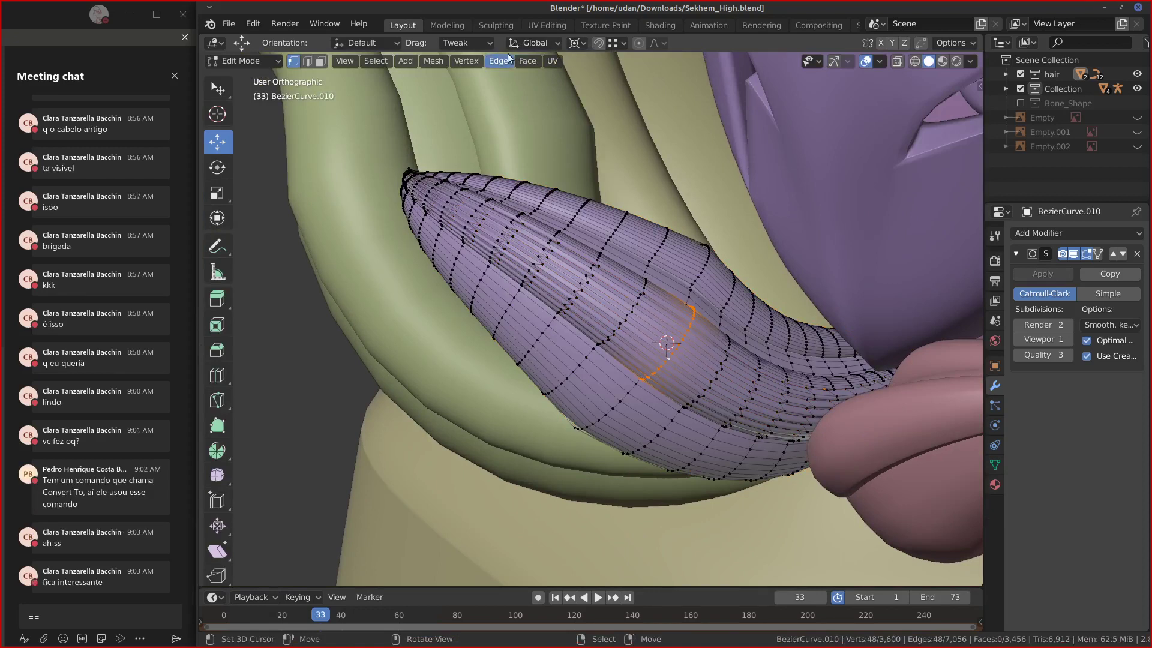
Enable proportional editing and set the Move tool's orientation to Normal after trying Cursor.
click(548, 42)
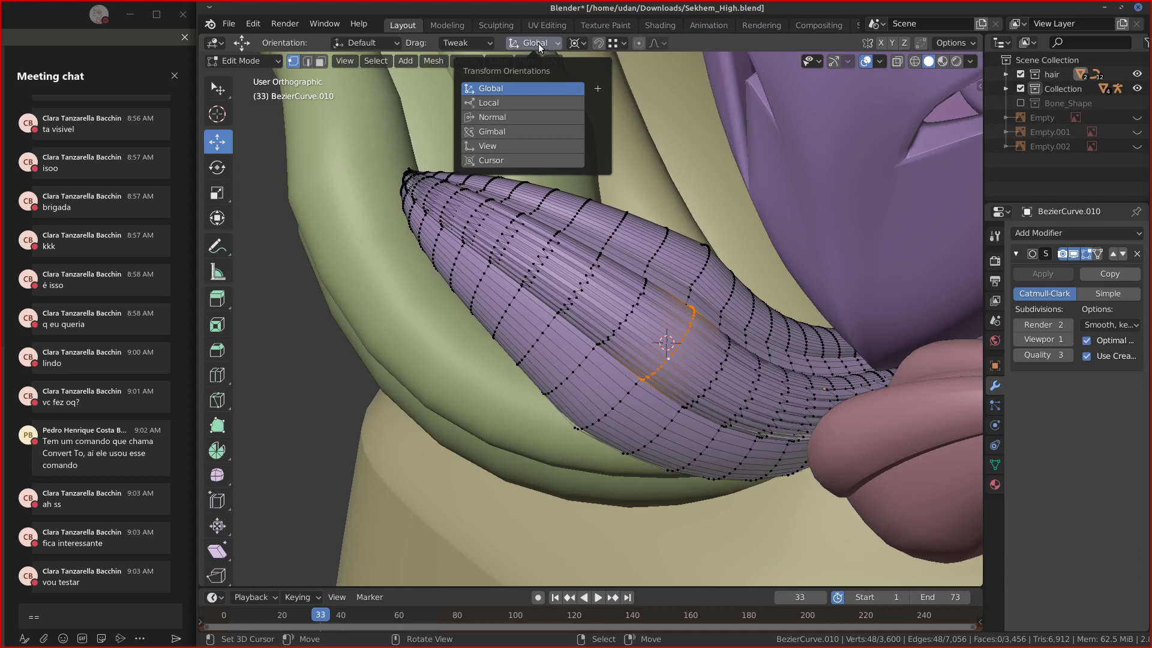
click(639, 44)
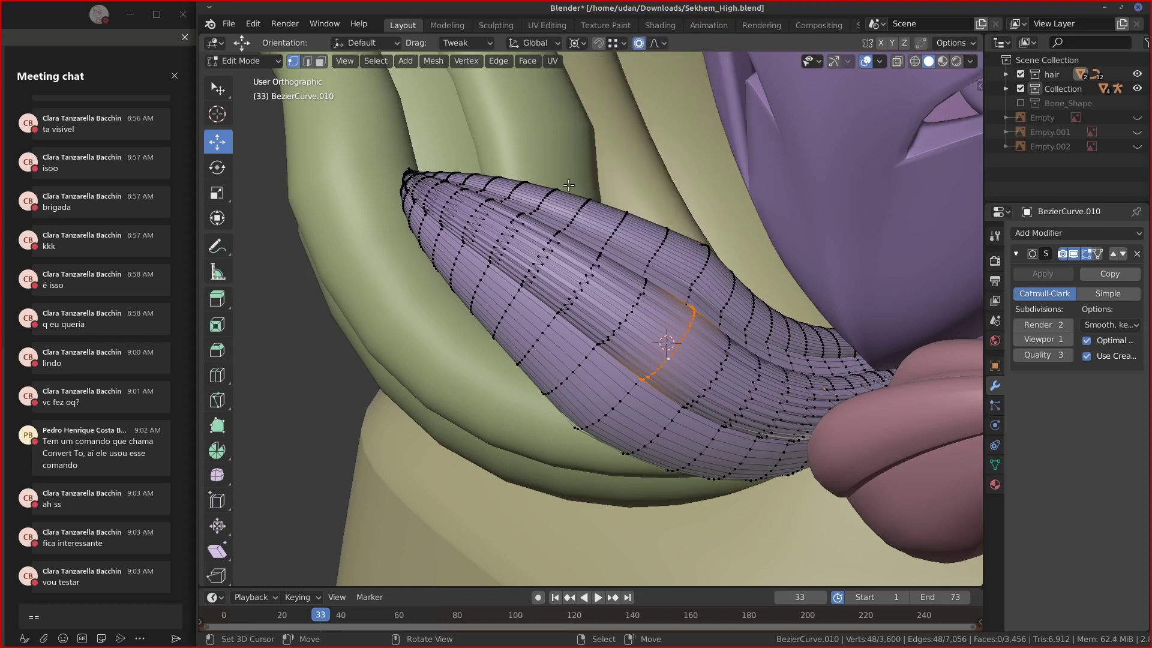
click(383, 43)
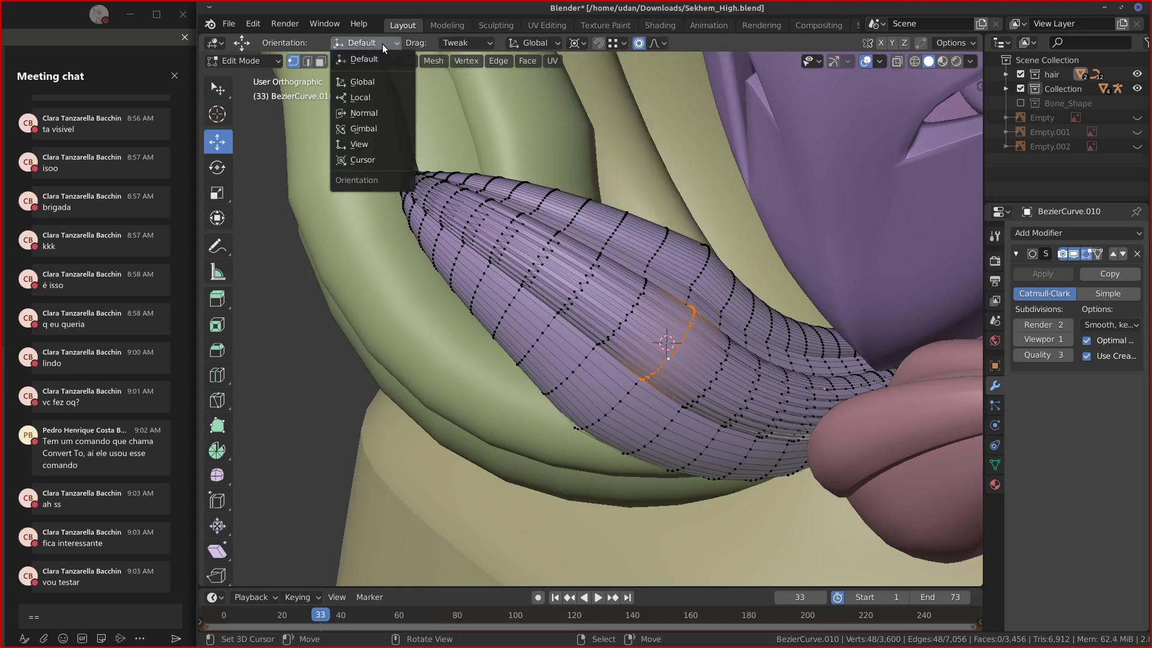
click(366, 160)
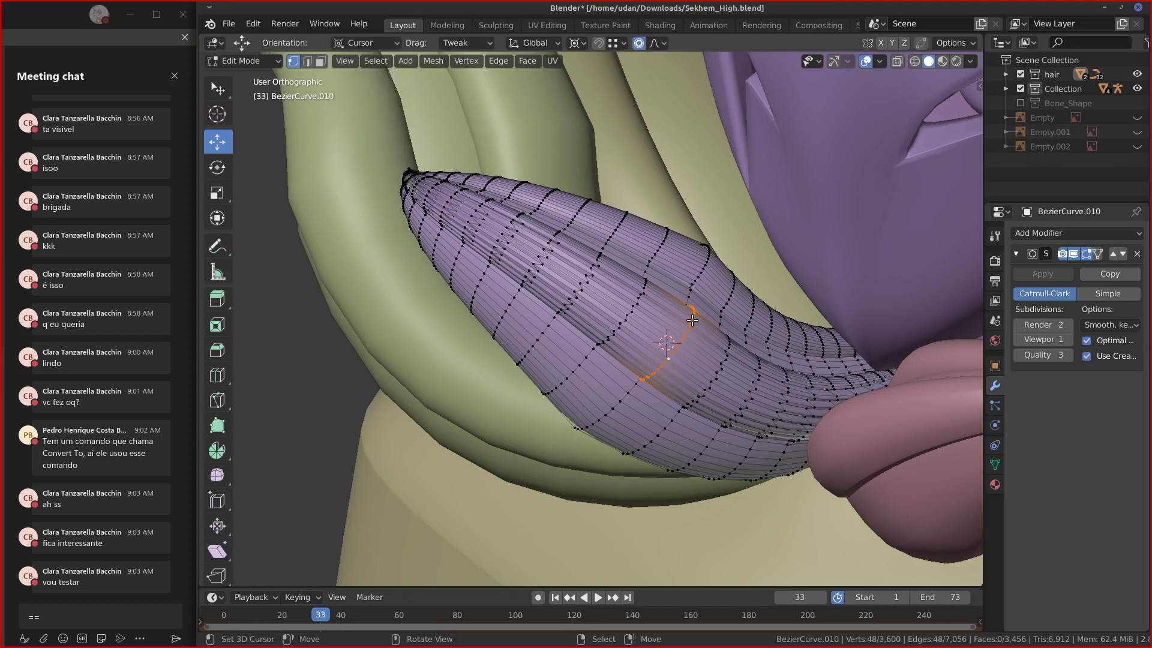
click(391, 42)
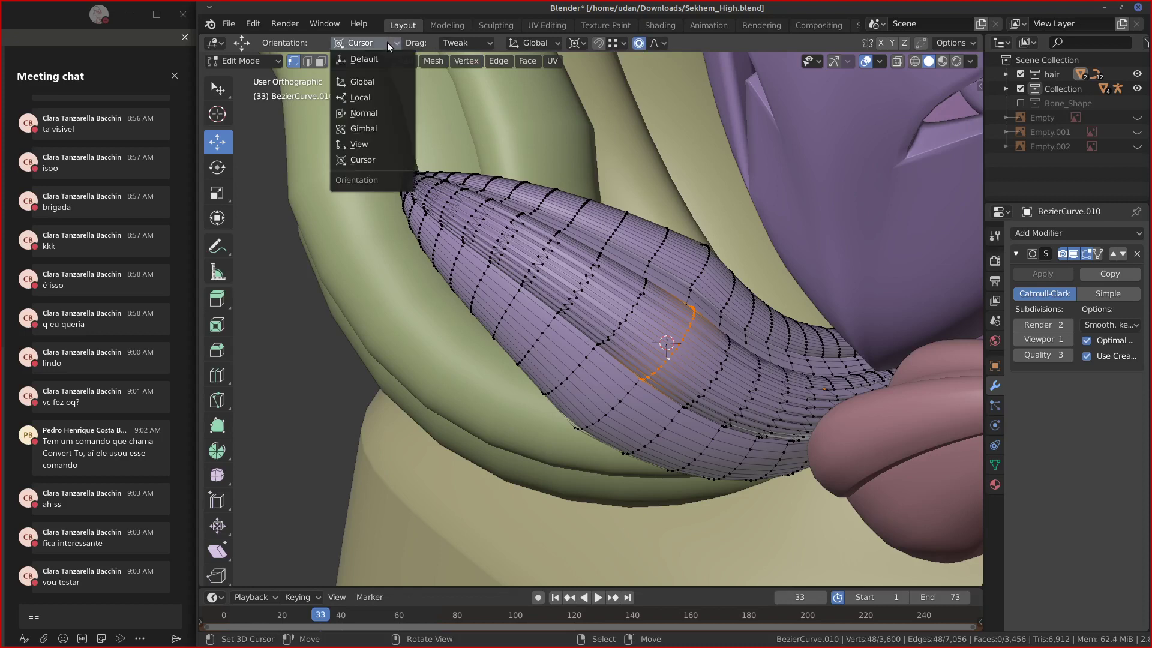
click(374, 113)
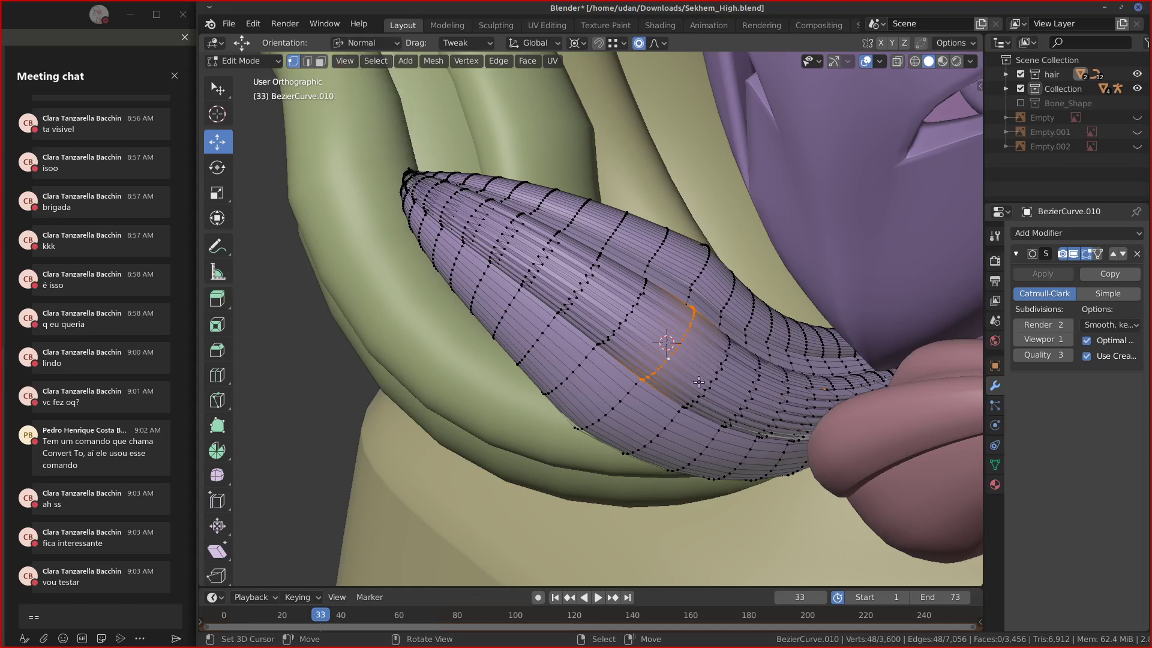
Try rotating the selected loop freely and about local X and Y, widening the proportional editing size to 0.09.
key(r)
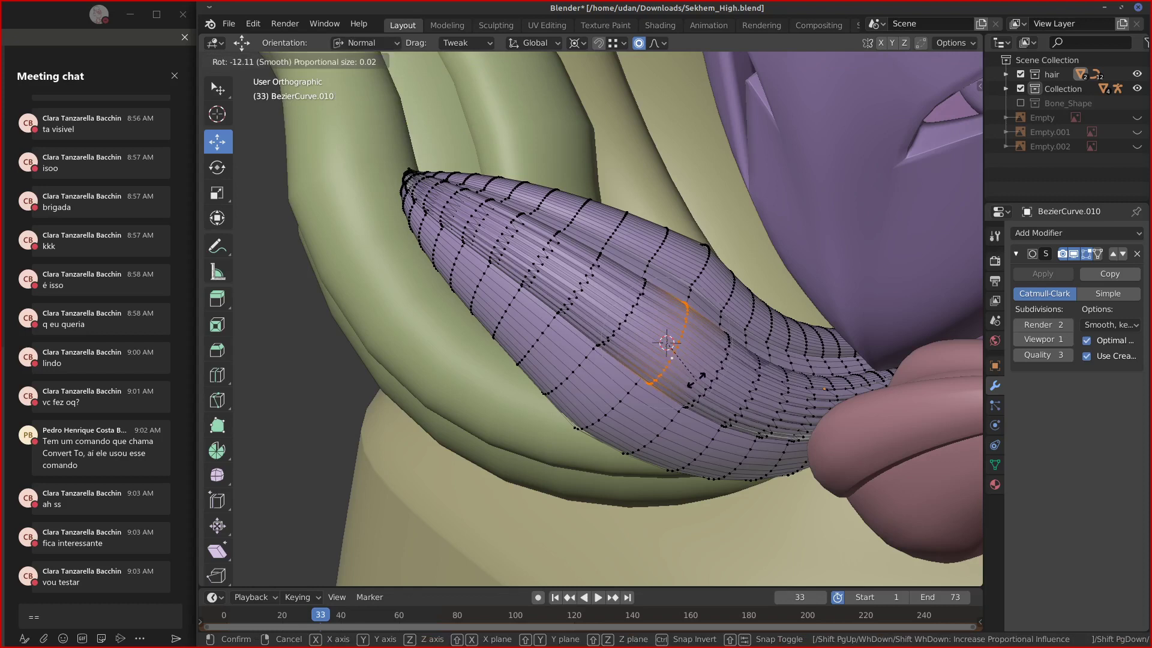
key(x)
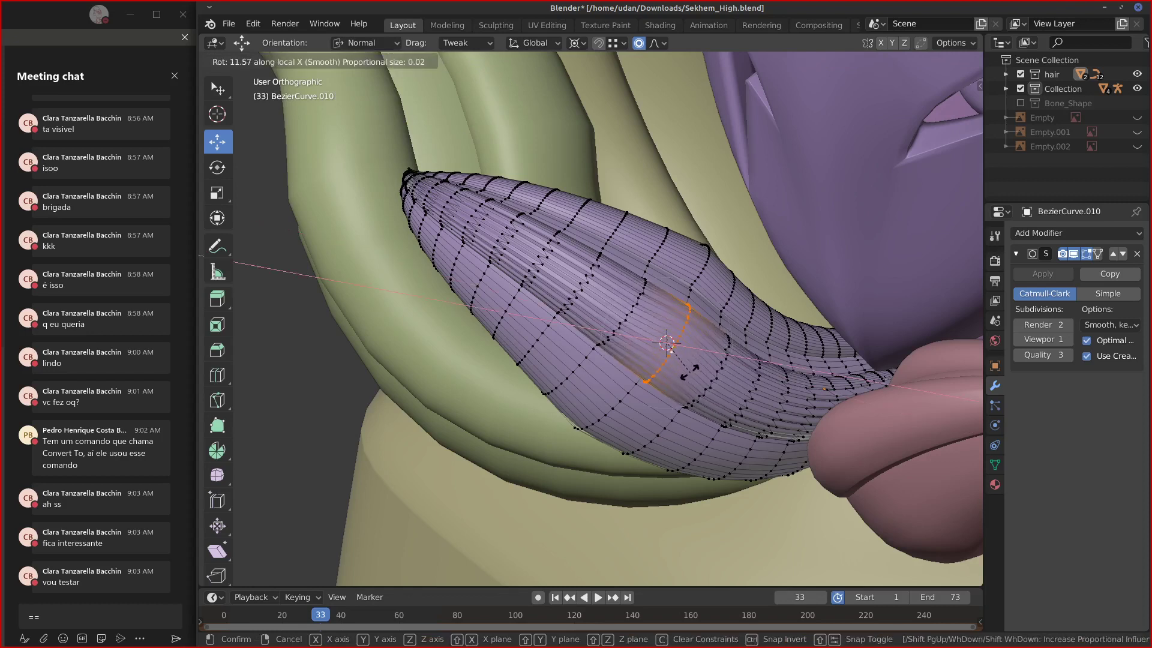
key(y)
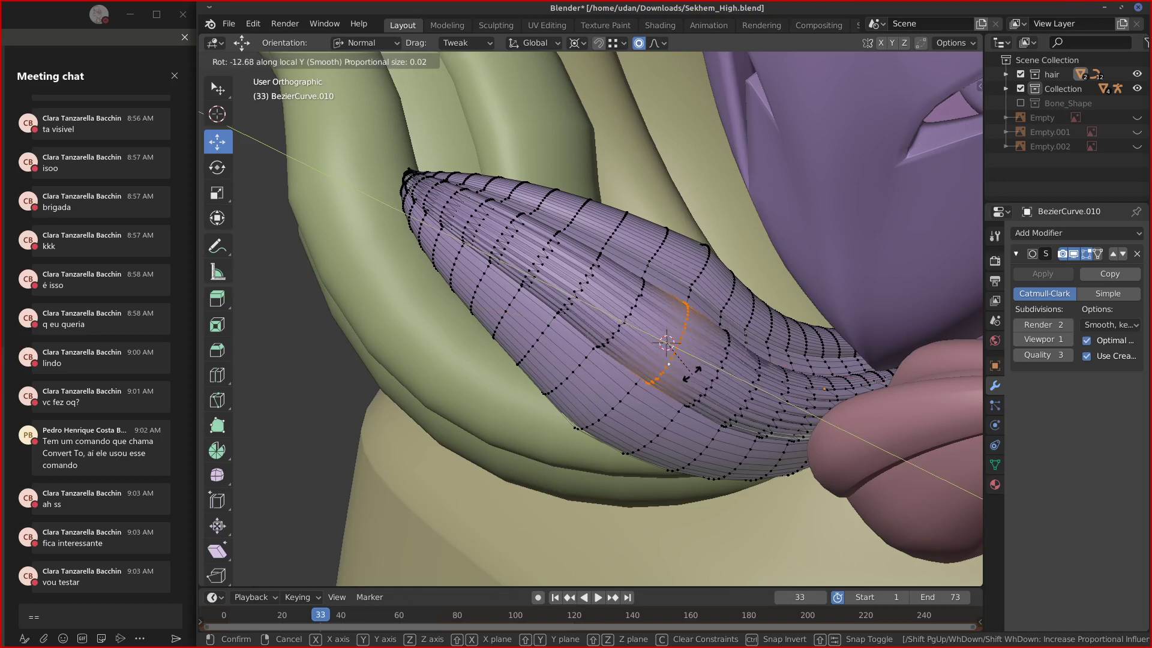
scroll(691, 373, down, 11)
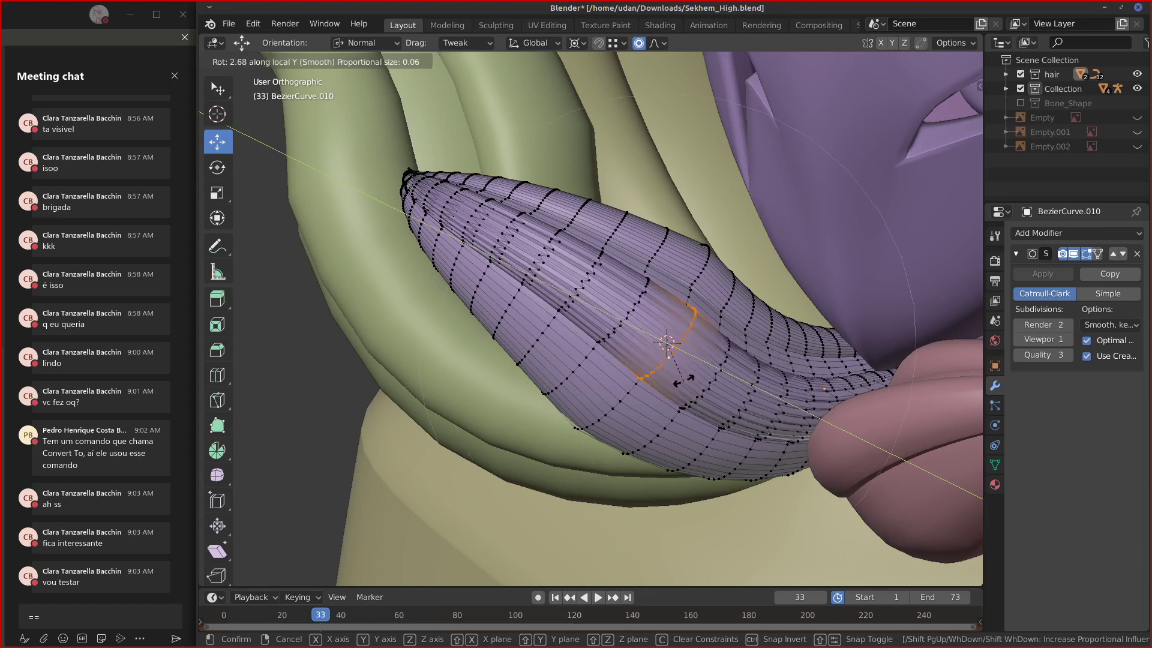
scroll(683, 381, down, 4)
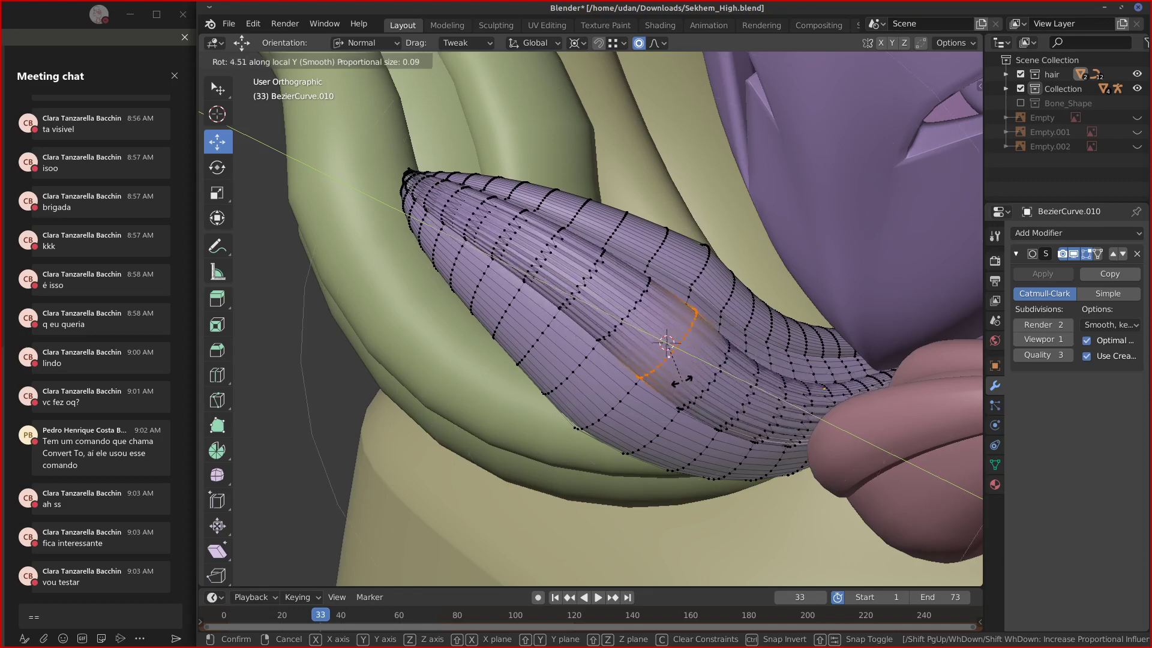
click(684, 378)
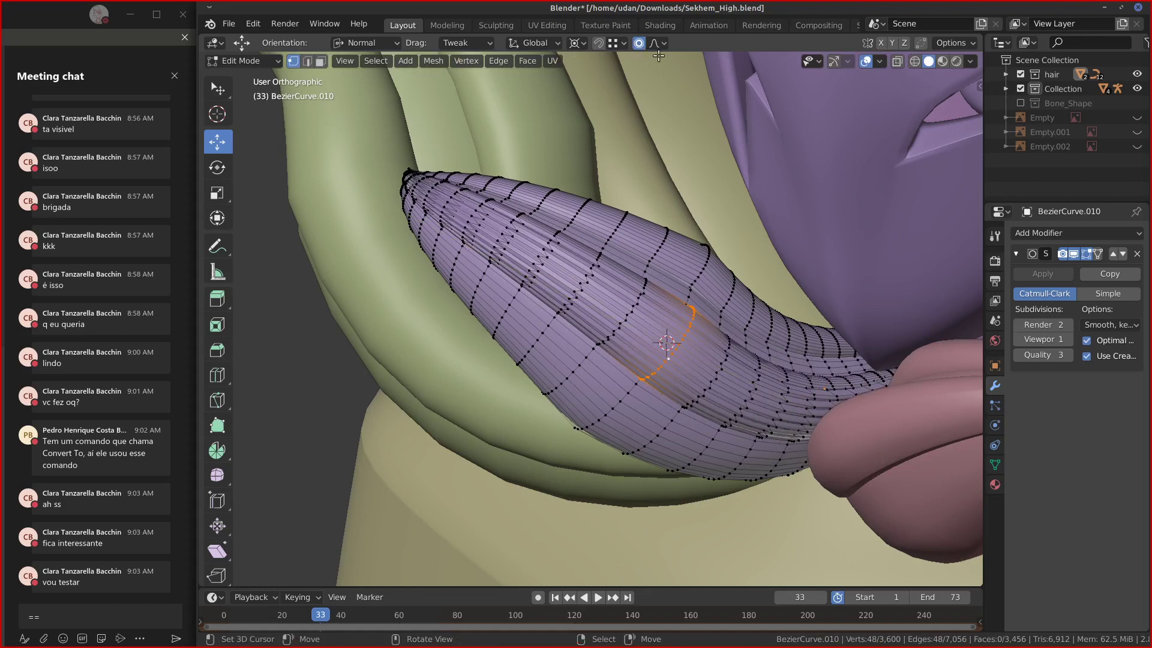
Show the viewport gizmos and try the Normal, Local and Gimbal orientations for the Move tool on the selected loop.
click(833, 62)
click(384, 39)
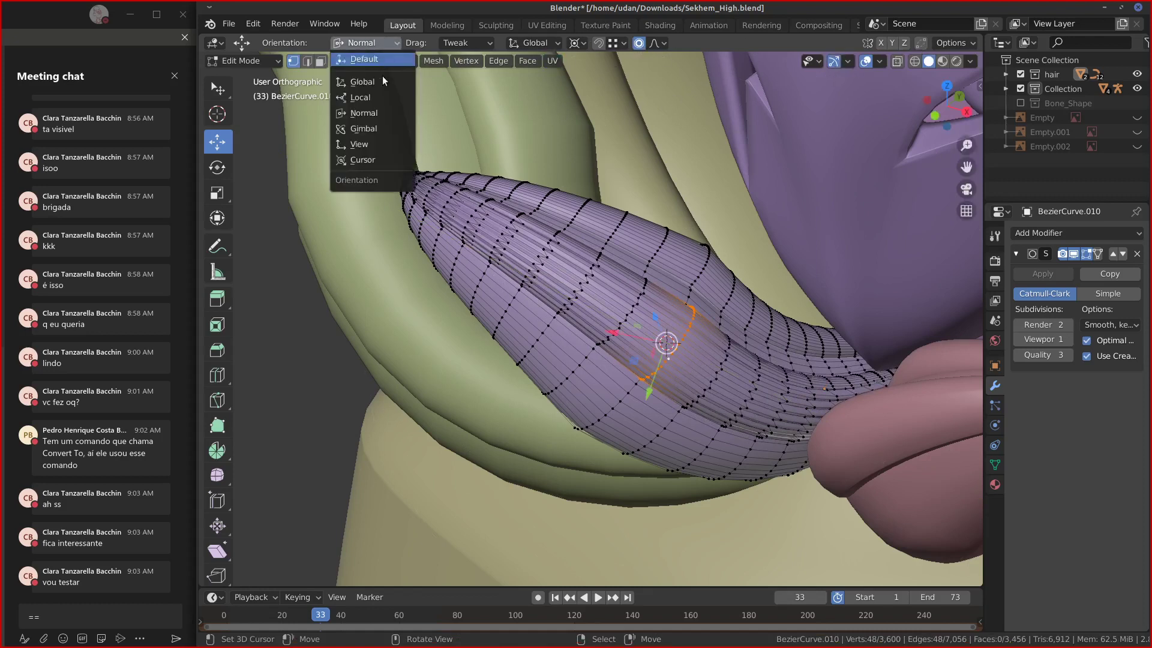
click(376, 112)
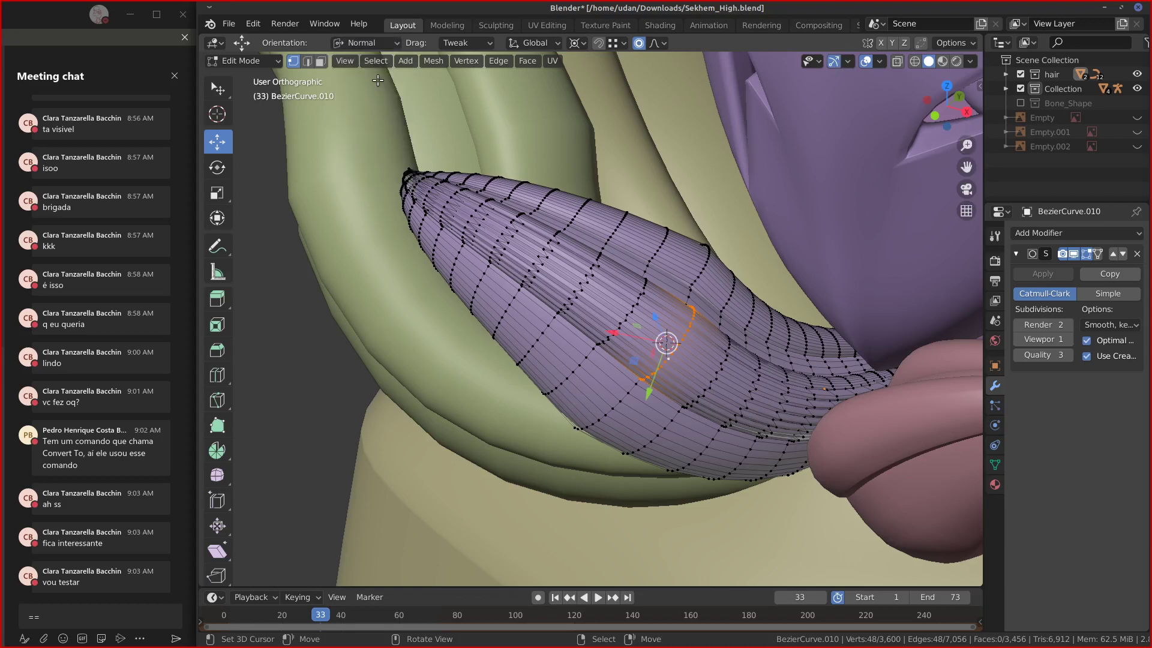
click(369, 43)
click(372, 95)
click(383, 42)
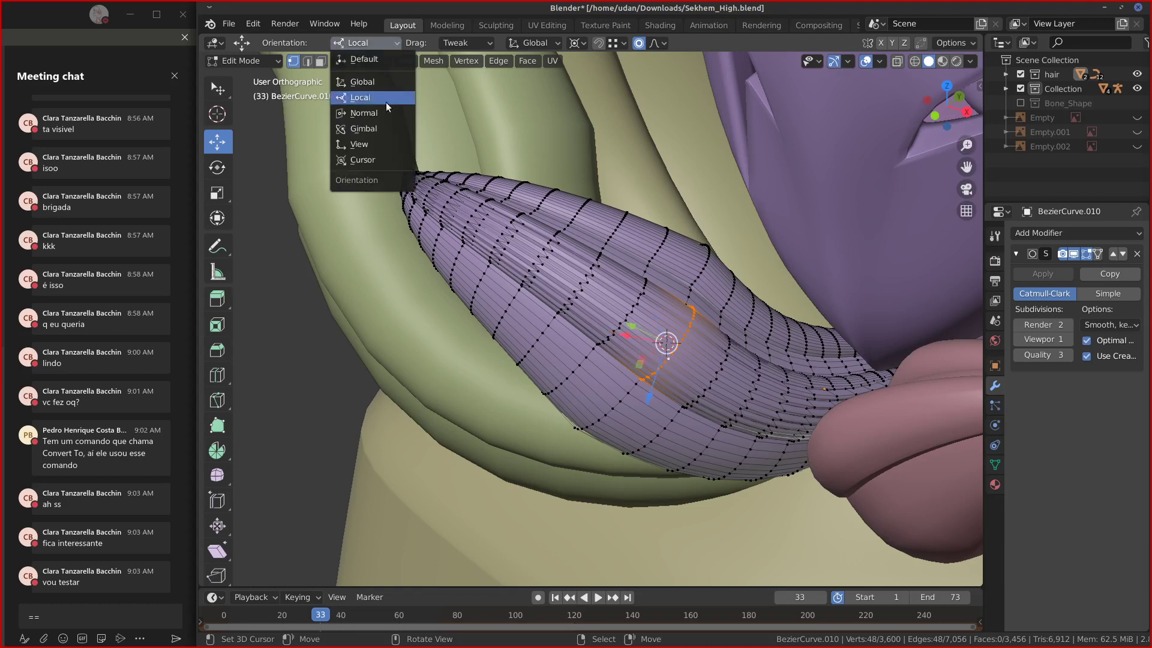
click(386, 130)
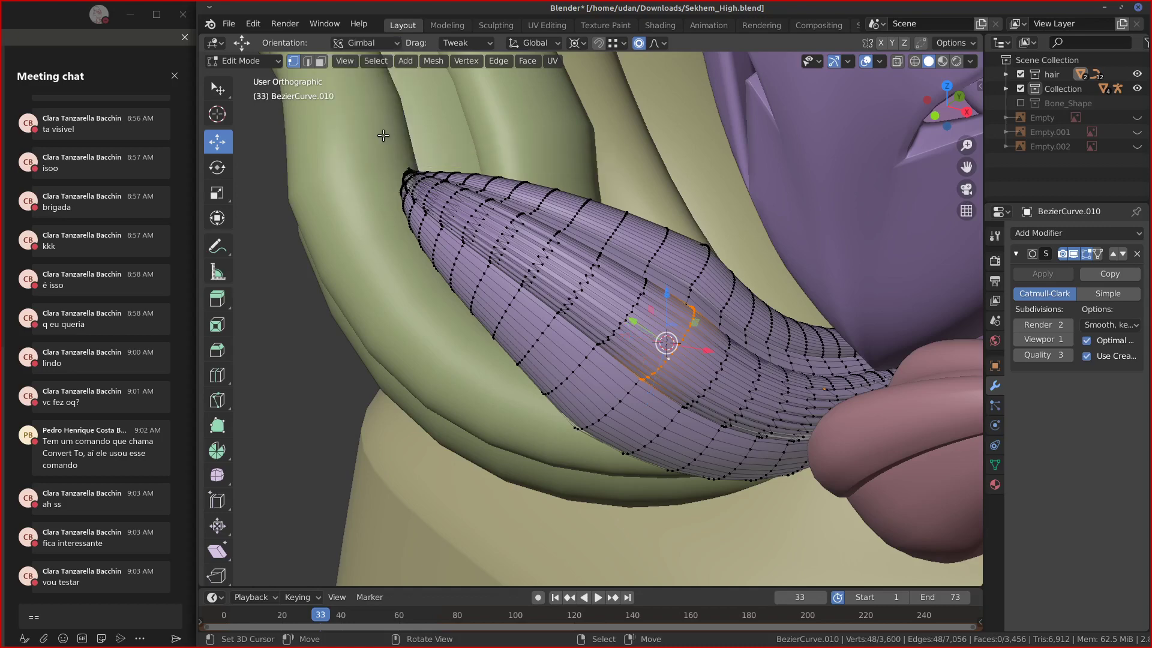
middle_drag(762, 290, 739, 296)
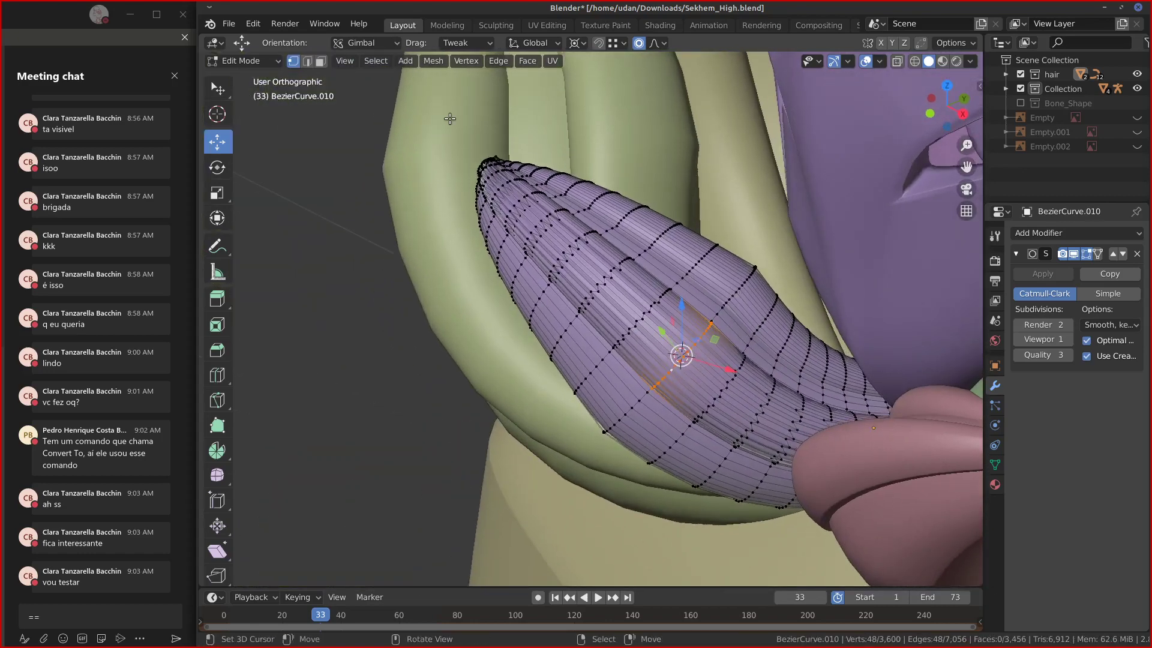
Compare the Move tool's View, Gimbal and Local orientations on the selected loop.
click(373, 39)
click(377, 142)
middle_drag(883, 321, 729, 254)
click(383, 45)
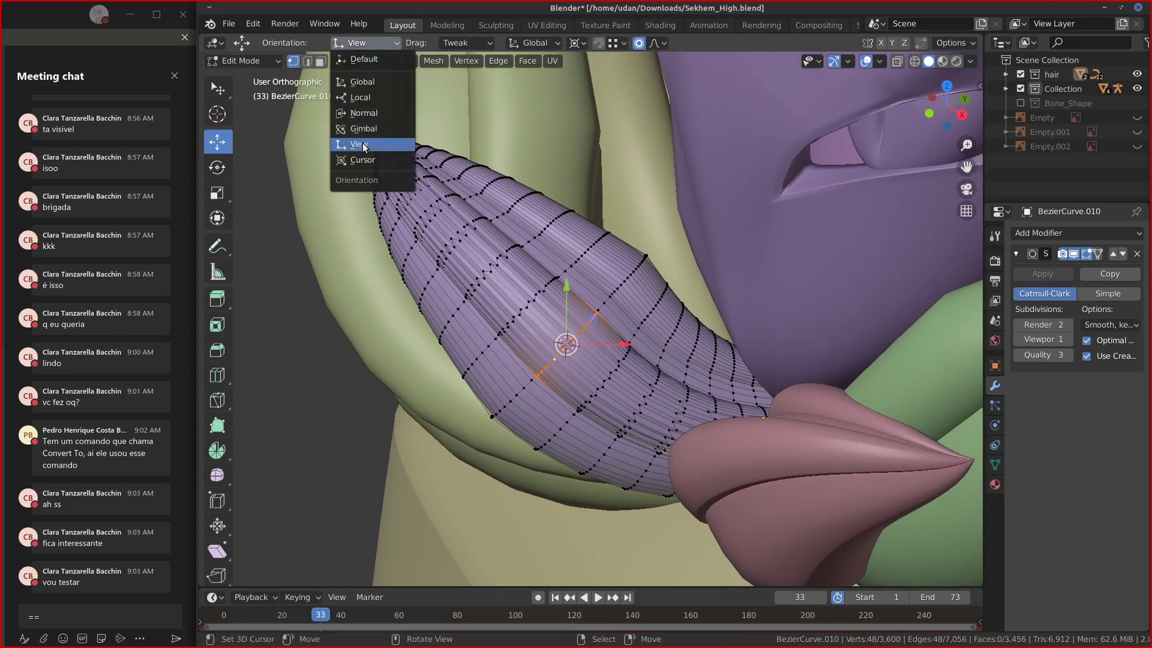
click(362, 145)
click(369, 43)
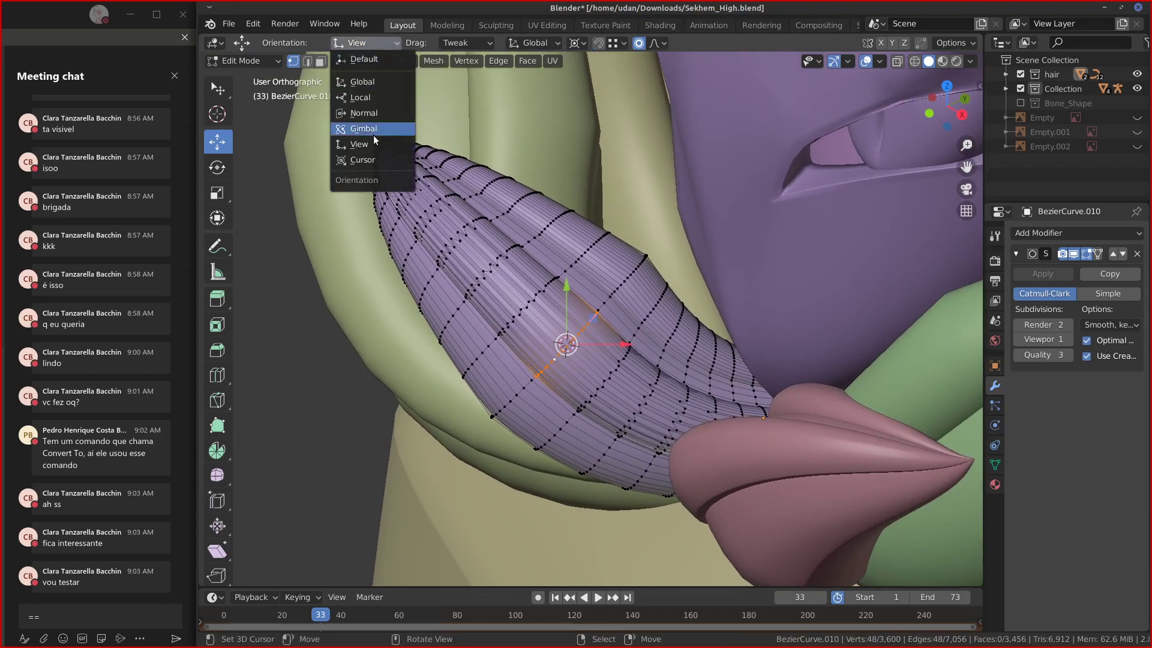
click(373, 129)
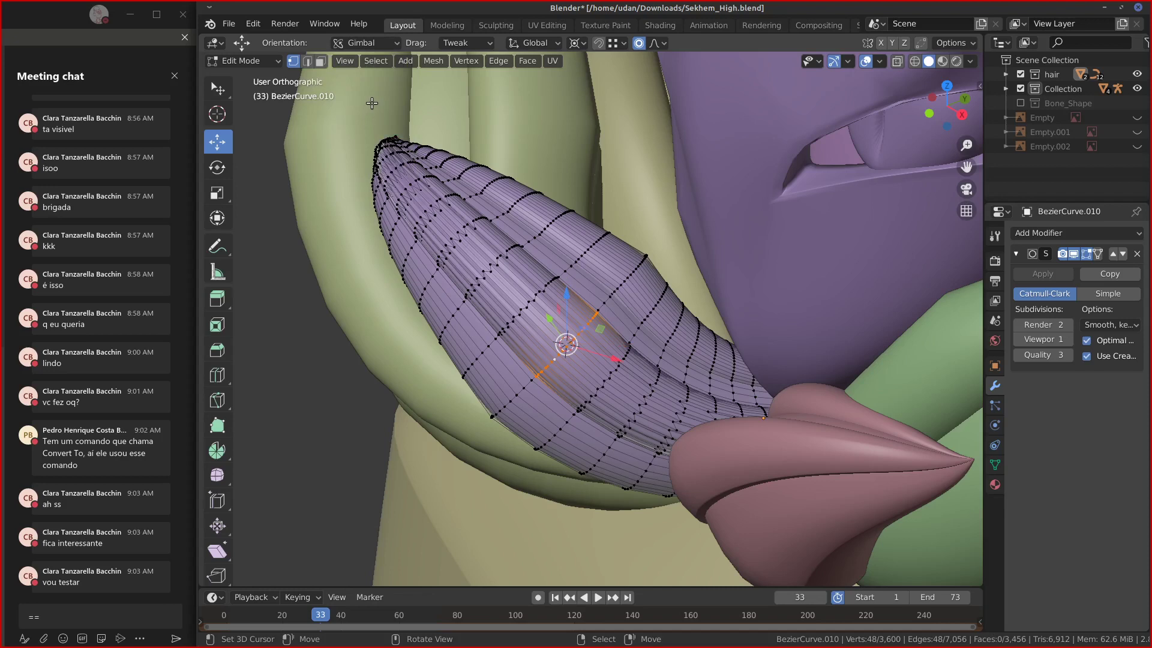
click(377, 41)
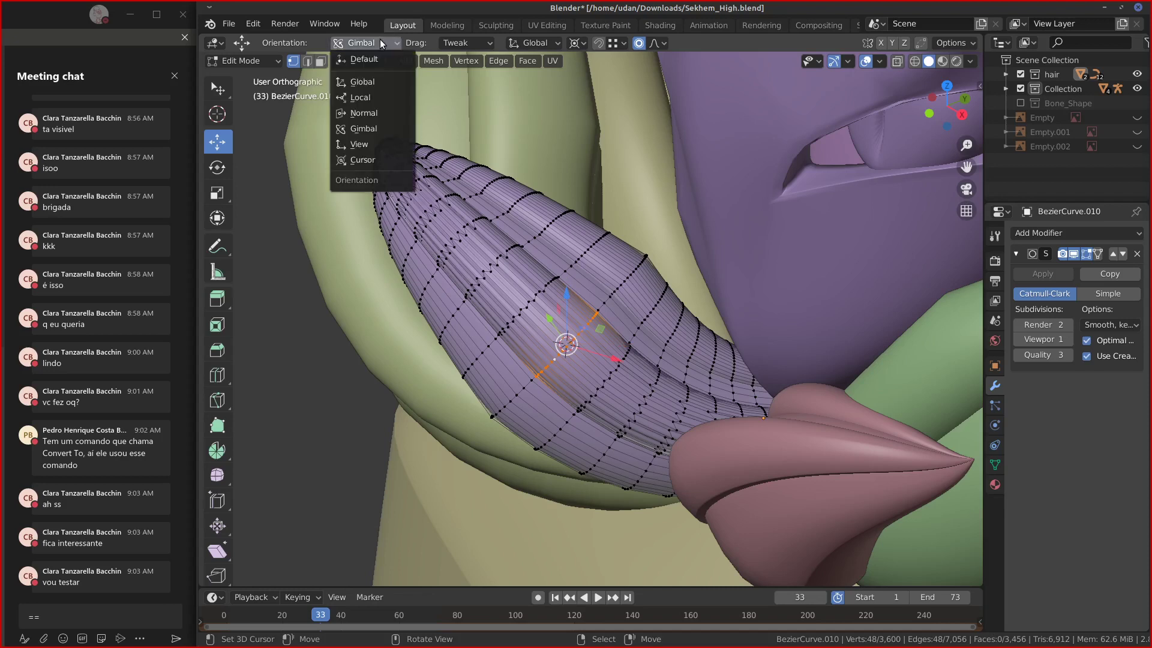
click(372, 98)
shift+middle_drag(605, 352, 637, 348)
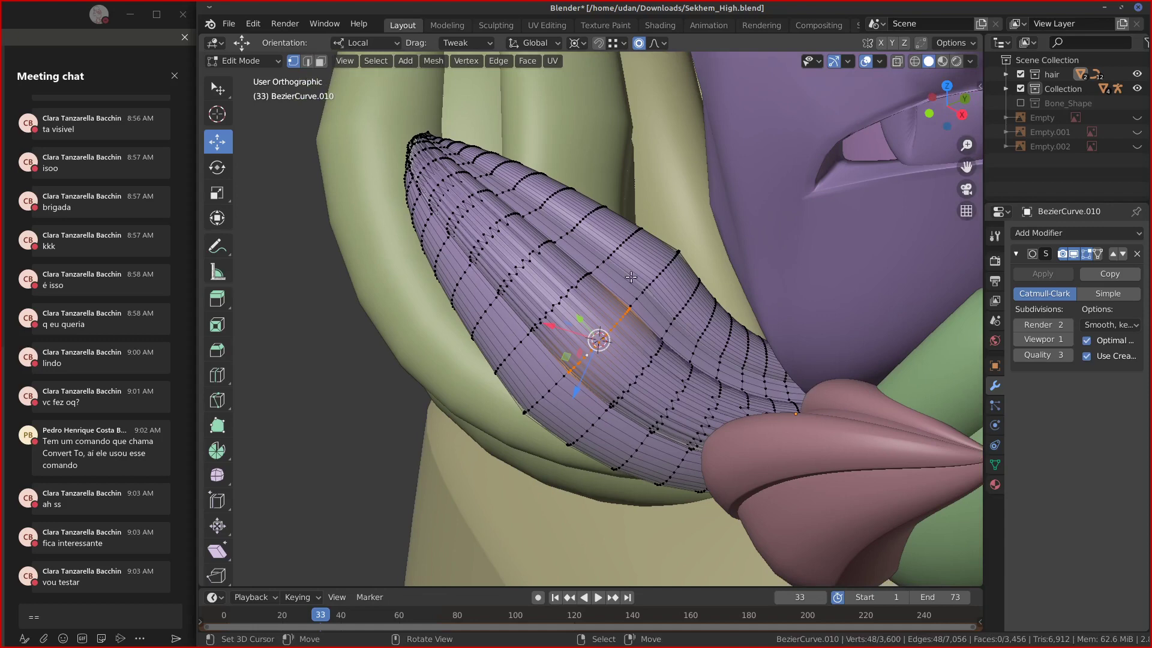
Set the Move tool's orientation to Default and rotate the selected loop about -18.1° around local X with proportional editing.
click(371, 42)
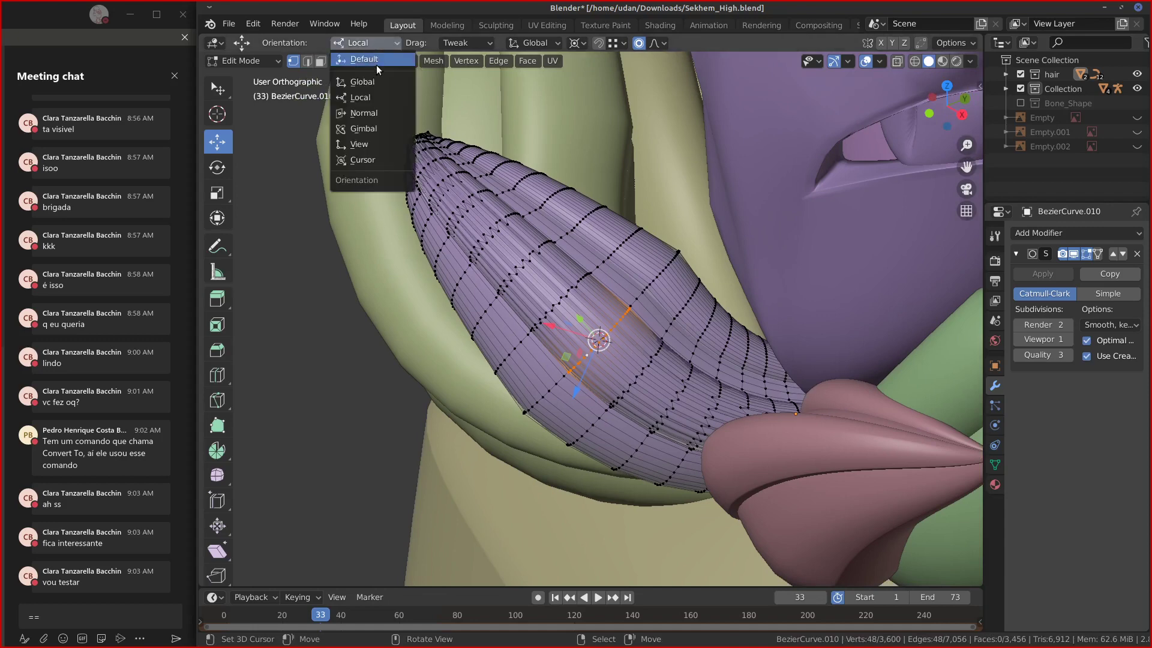
click(376, 66)
key(r)
key(x)
key(x)
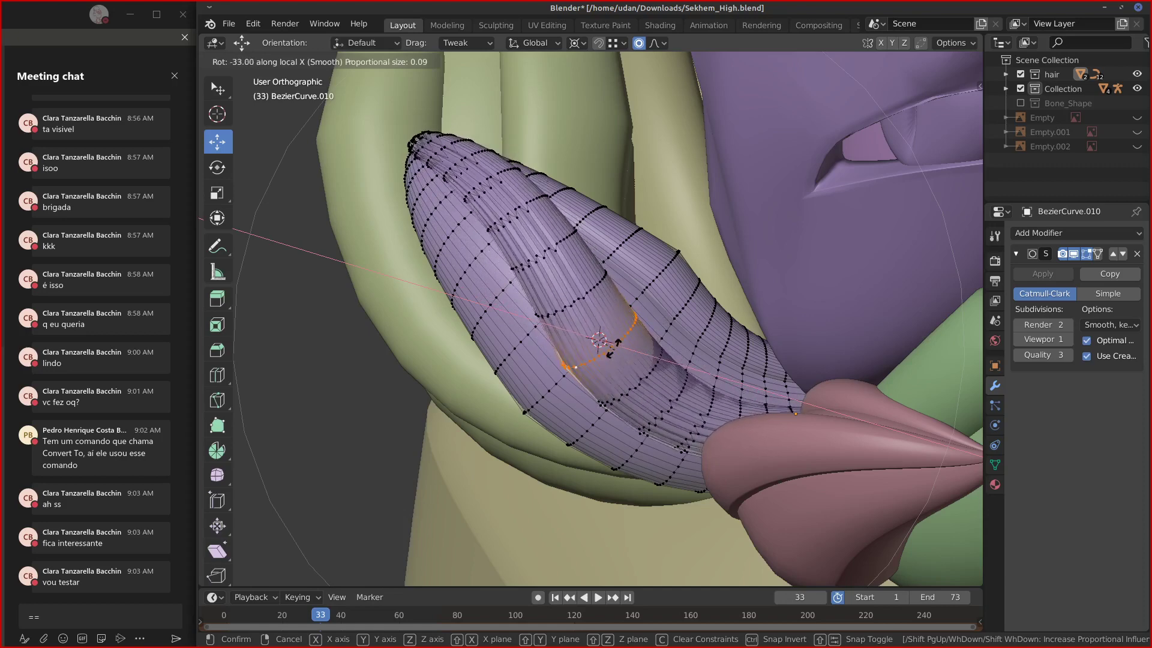
click(618, 346)
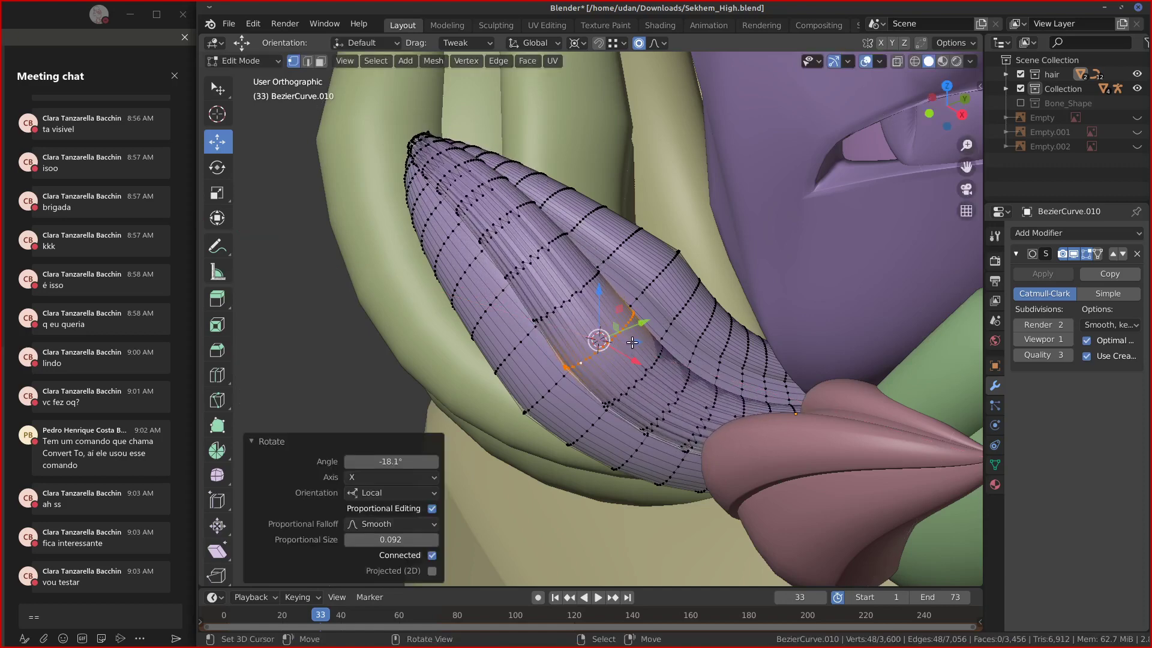
key(g)
click(628, 346)
Return to Object Mode and examine the twisted purple lock among its neighbours in front view.
key(Tab)
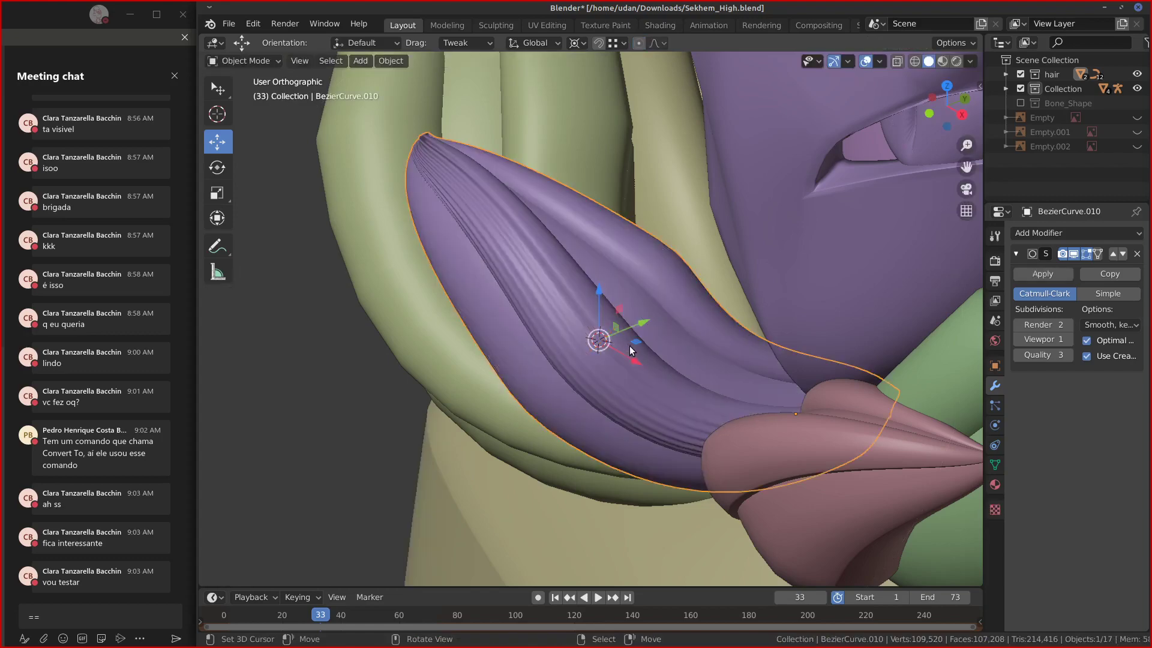
mouse_move(630, 350)
middle_down()
mouse_move(686, 306)
mouse_move(727, 318)
mouse_move(632, 323)
mouse_move(709, 324)
mouse_move(685, 315)
mouse_move(696, 297)
mouse_move(773, 318)
mouse_move(653, 314)
mouse_move(696, 334)
mouse_move(676, 310)
mouse_move(690, 308)
mouse_move(637, 342)
mouse_move(641, 372)
mouse_move(690, 370)
mouse_move(770, 314)
middle_up()
scroll(642, 338, down, 3)
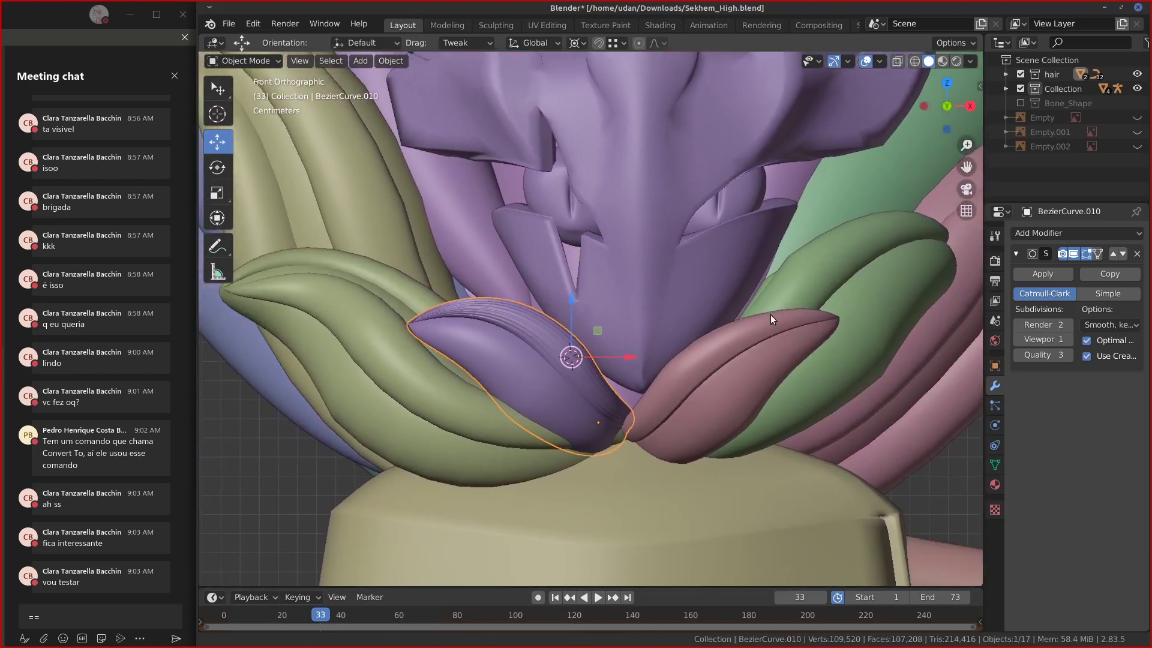
key(Tab)
key(Tab)
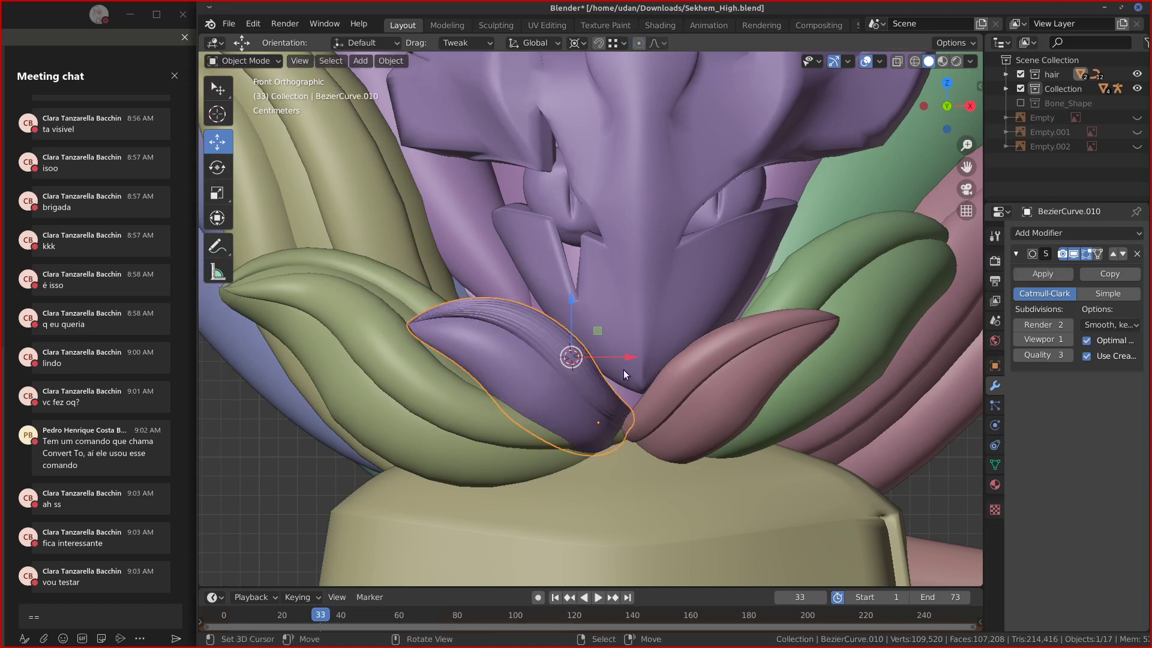
Select only the green lock behind the pink one and convert it from curve to mesh.
shift+middle_drag(673, 354, 606, 330)
shift+right_click(607, 355)
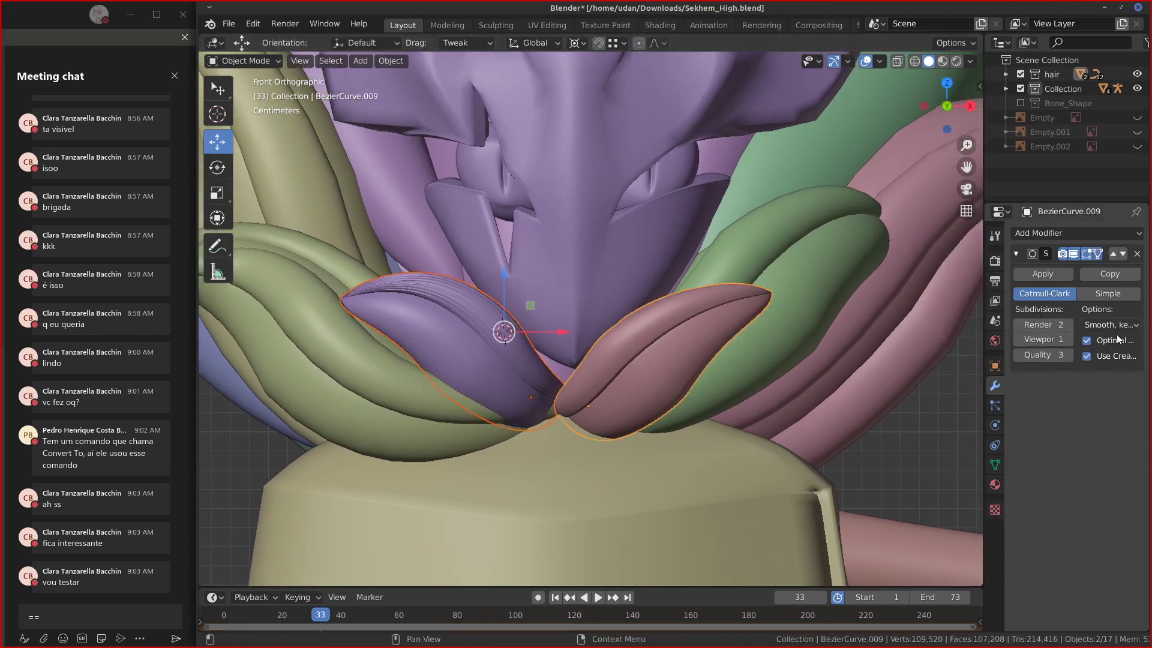
click(783, 320)
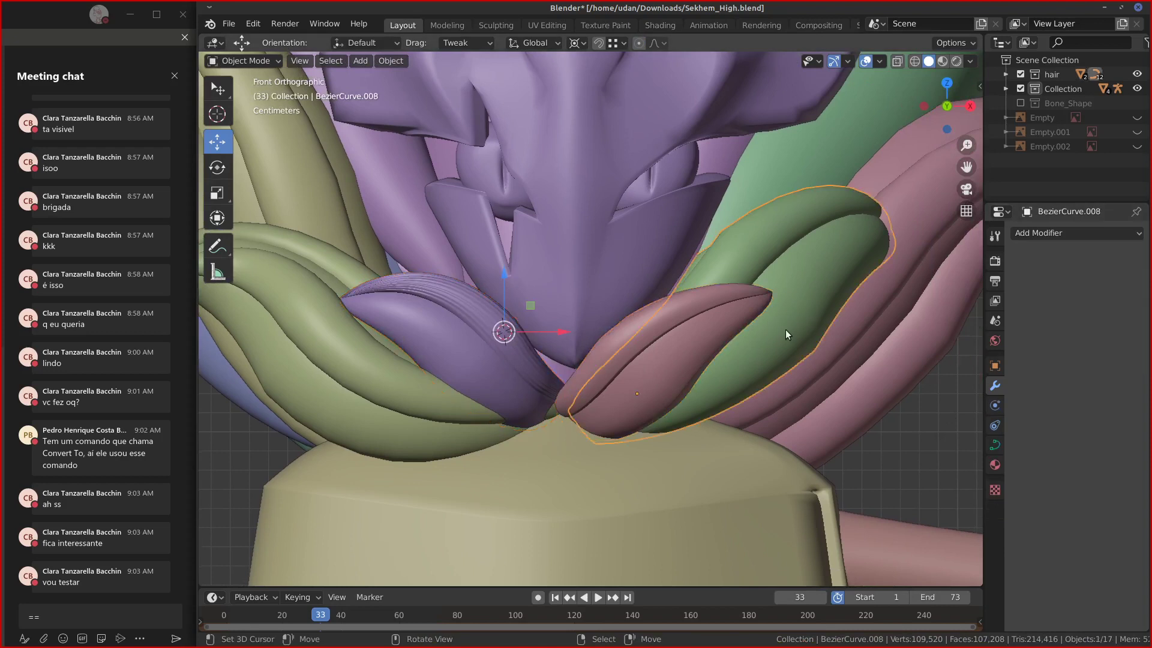
key(Tab)
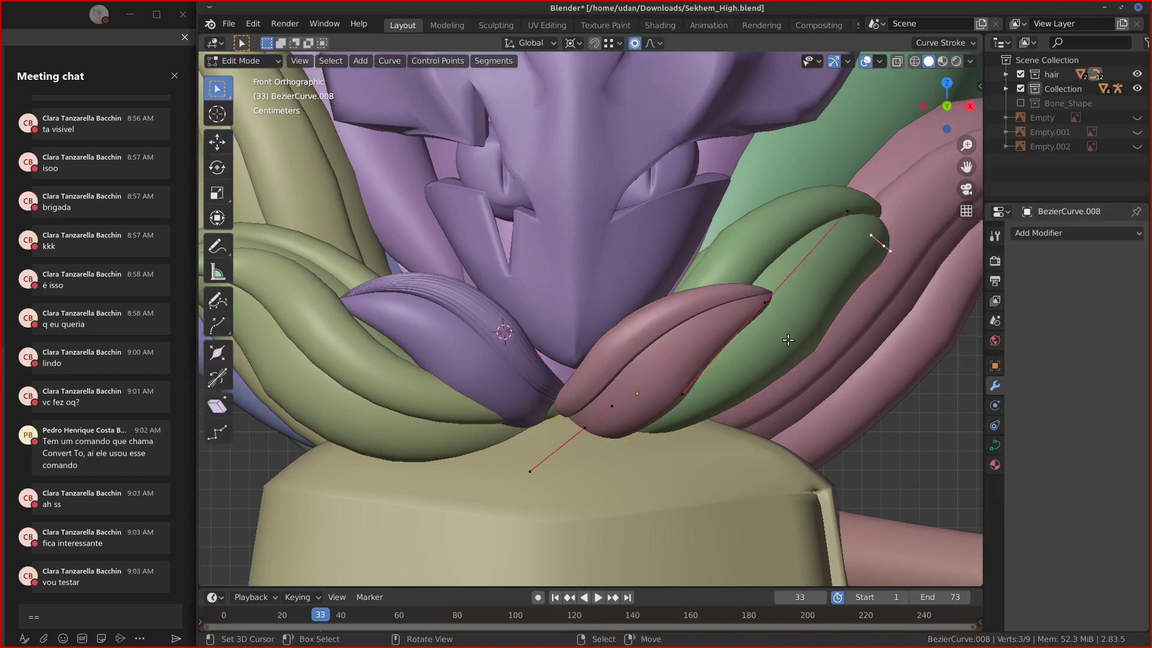
key(Tab)
shift+middle_drag(741, 344, 659, 409)
click(384, 61)
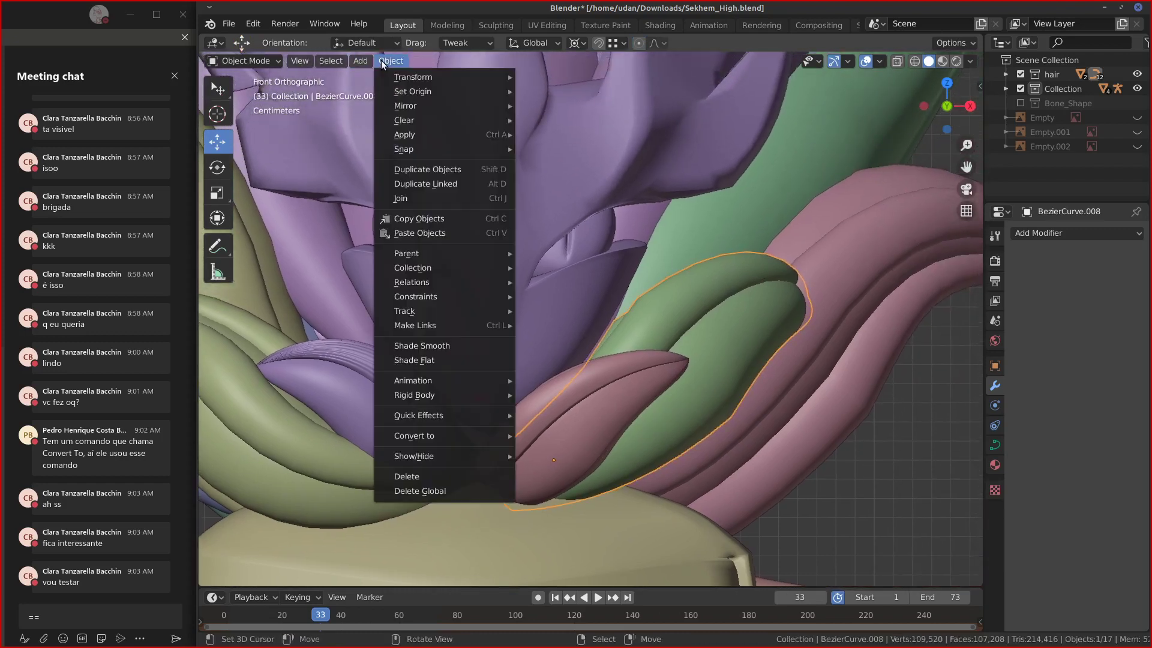
mouse_move(456, 436)
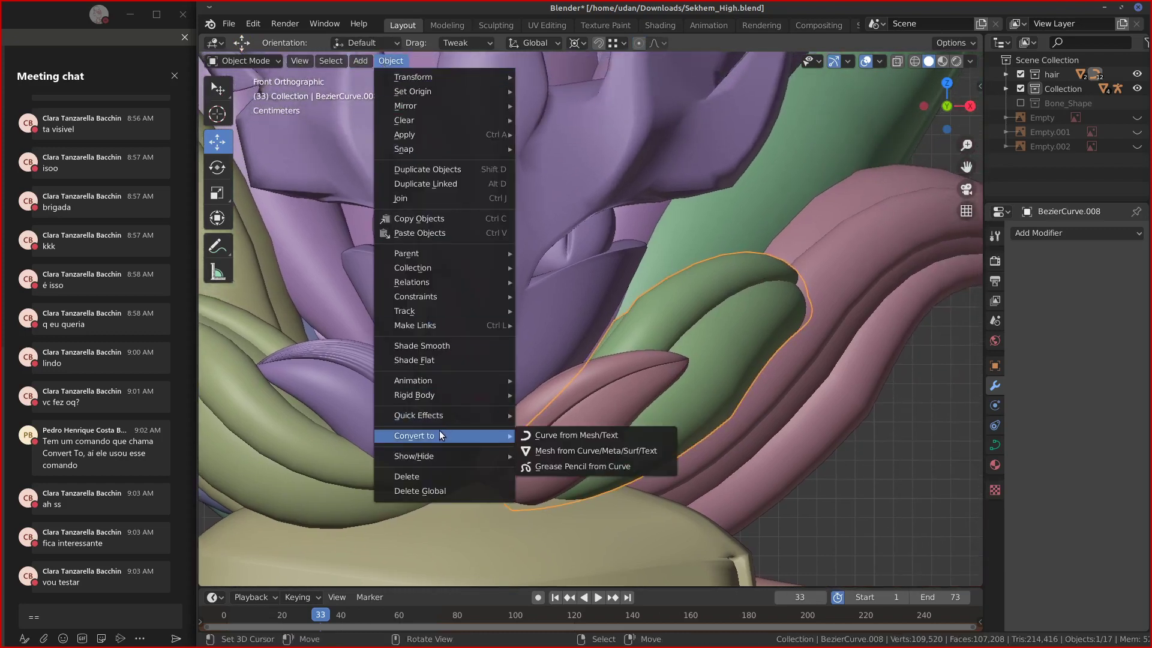
click(639, 450)
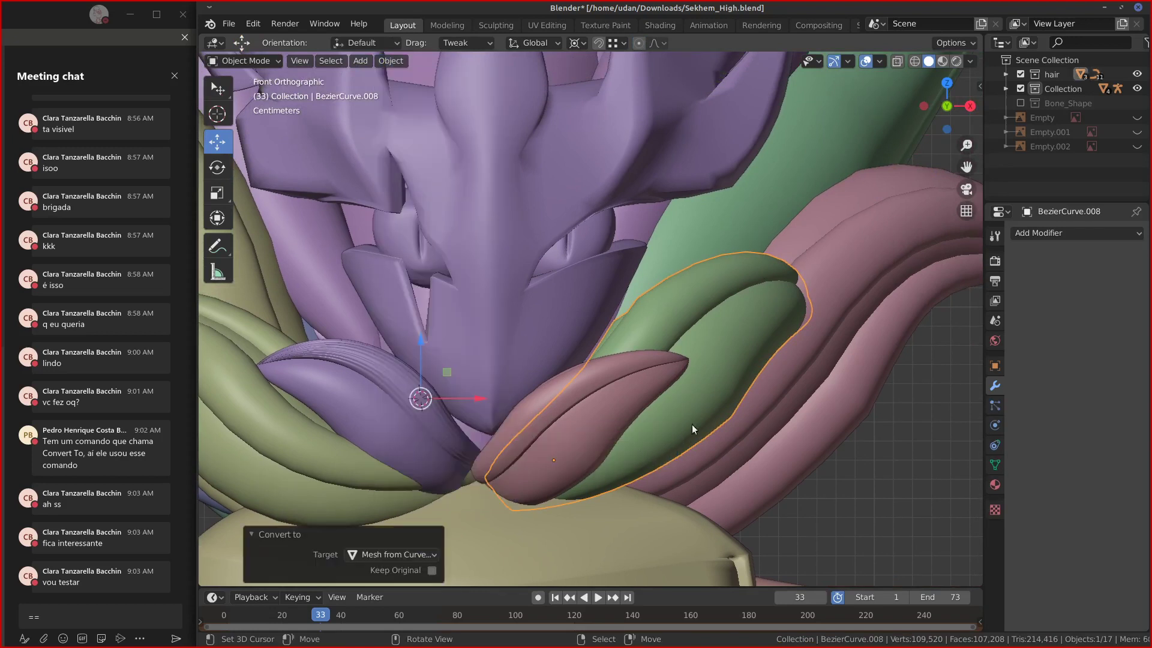
Add a Multiresolution modifier to the green lock and subdivide it once with Catmull-Clark.
click(1028, 236)
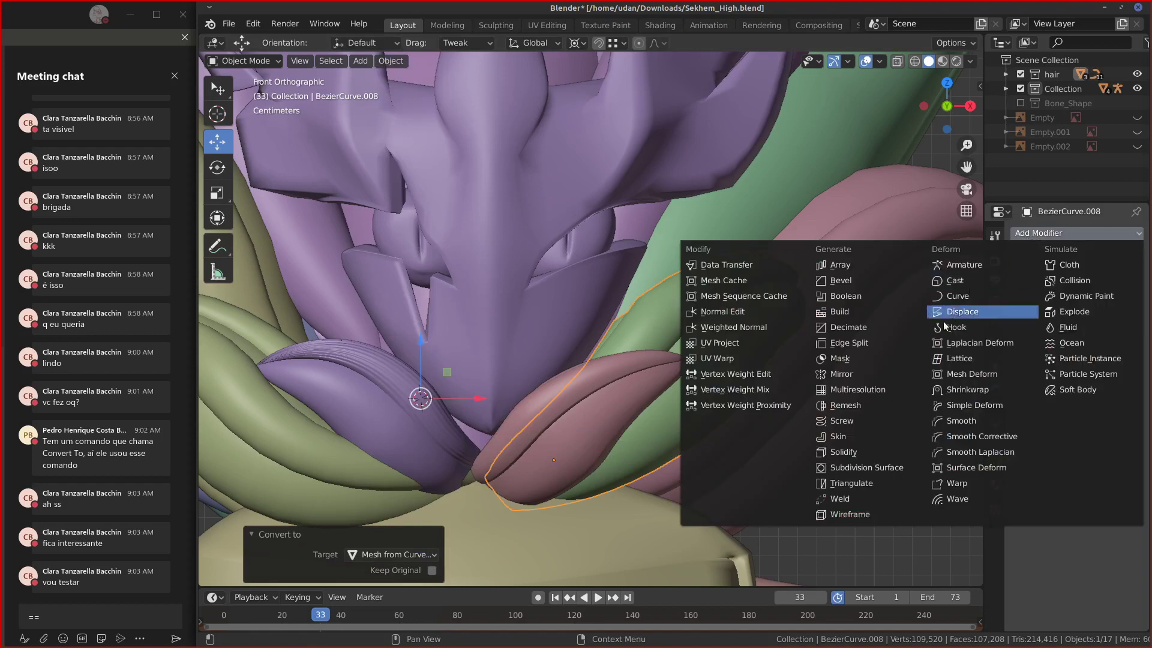
click(858, 389)
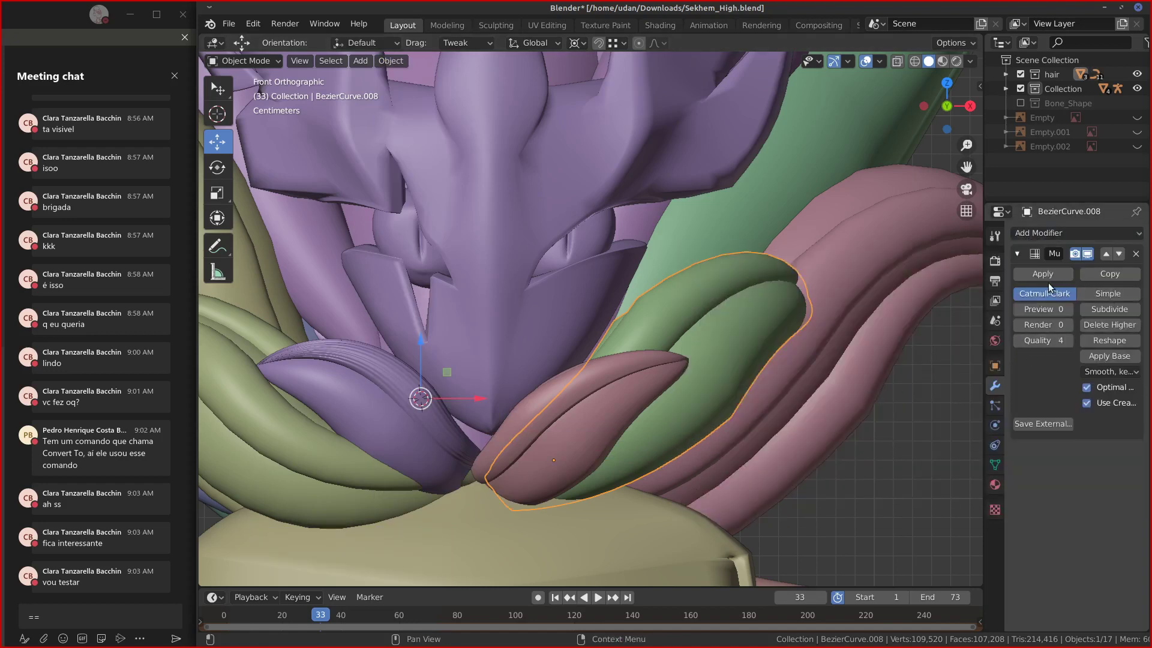
click(1092, 309)
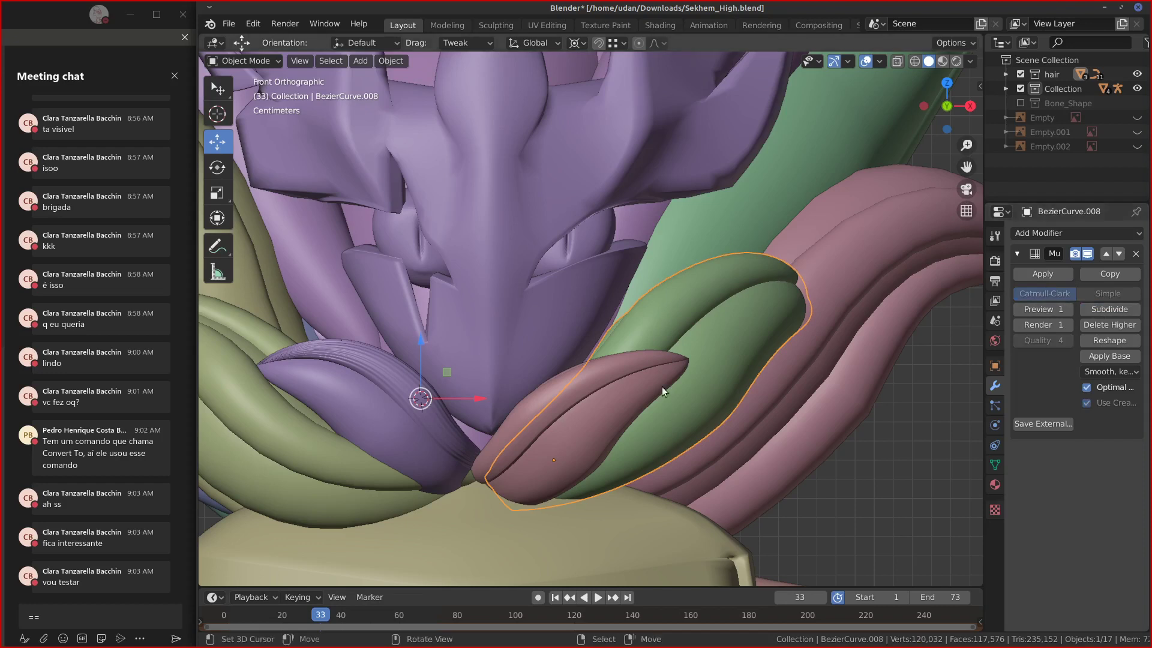
Isolate the green lock in local view and switch it to Sculpt Mode.
key(KP_Divide)
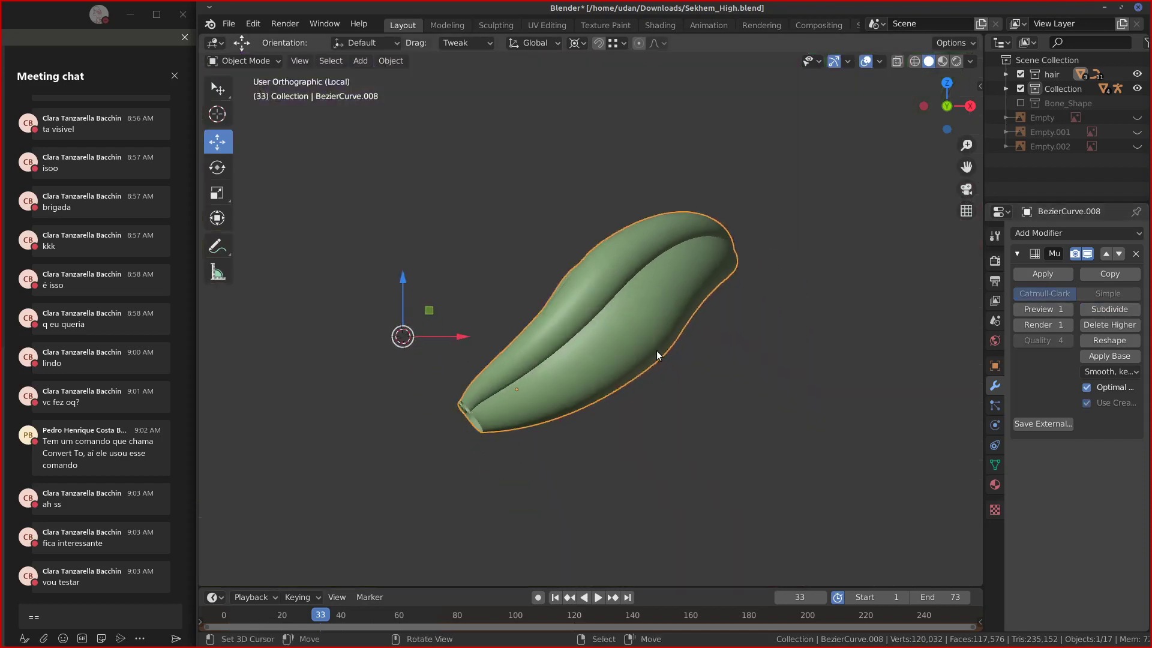
middle_drag(657, 350, 532, 298)
scroll(577, 369, up, 2)
click(246, 59)
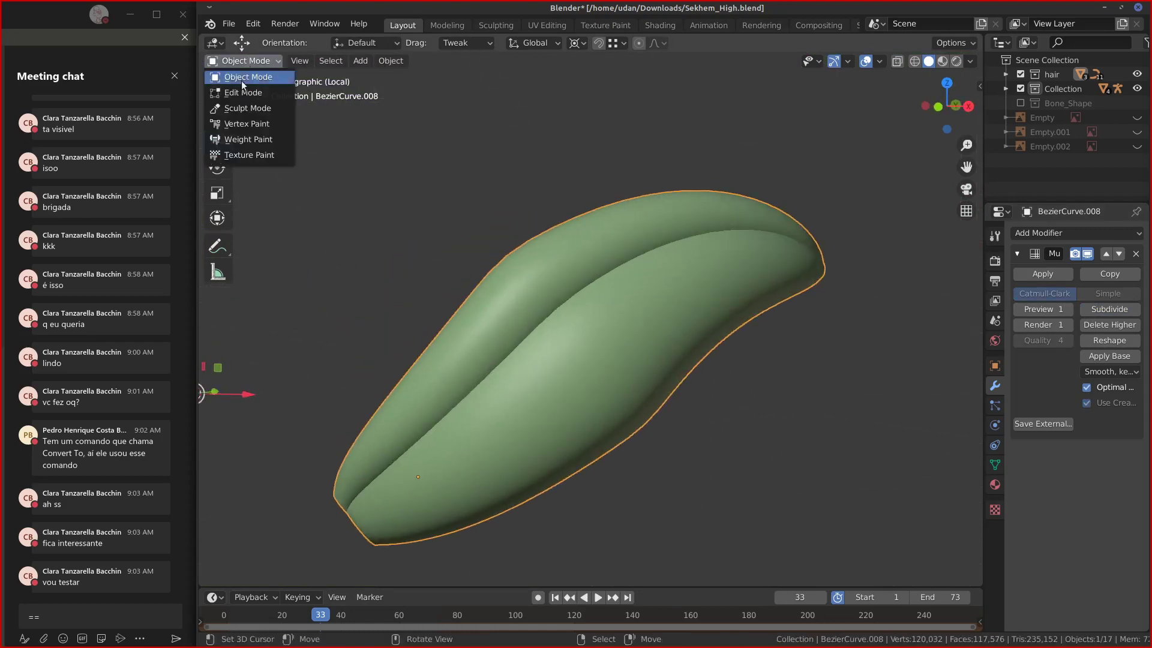
click(249, 110)
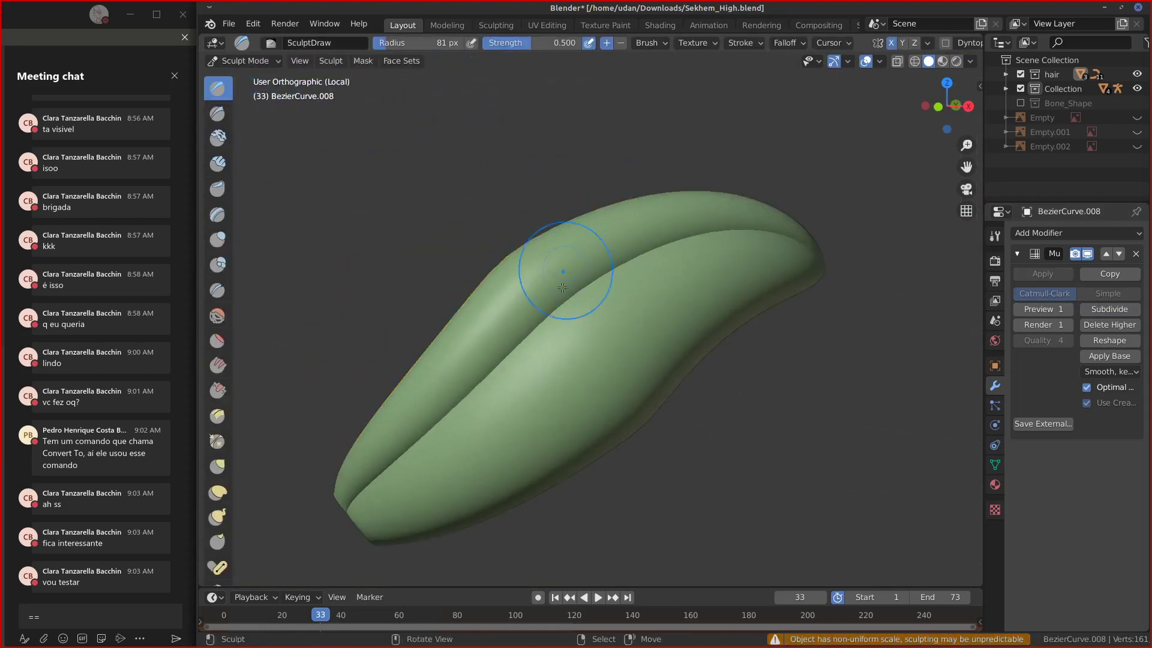
middle_drag(562, 287, 561, 318)
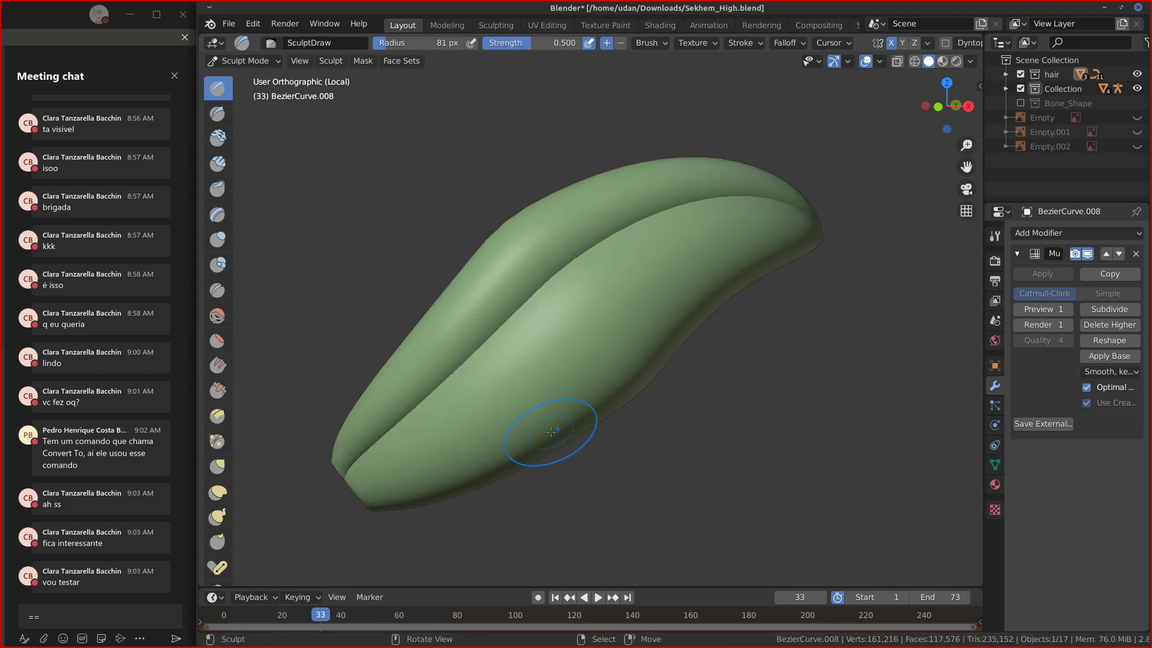
Set the Draw brush radius to 19 px and sculpt long hair strands along the lower lobe of the green lock.
key(f)
click(515, 432)
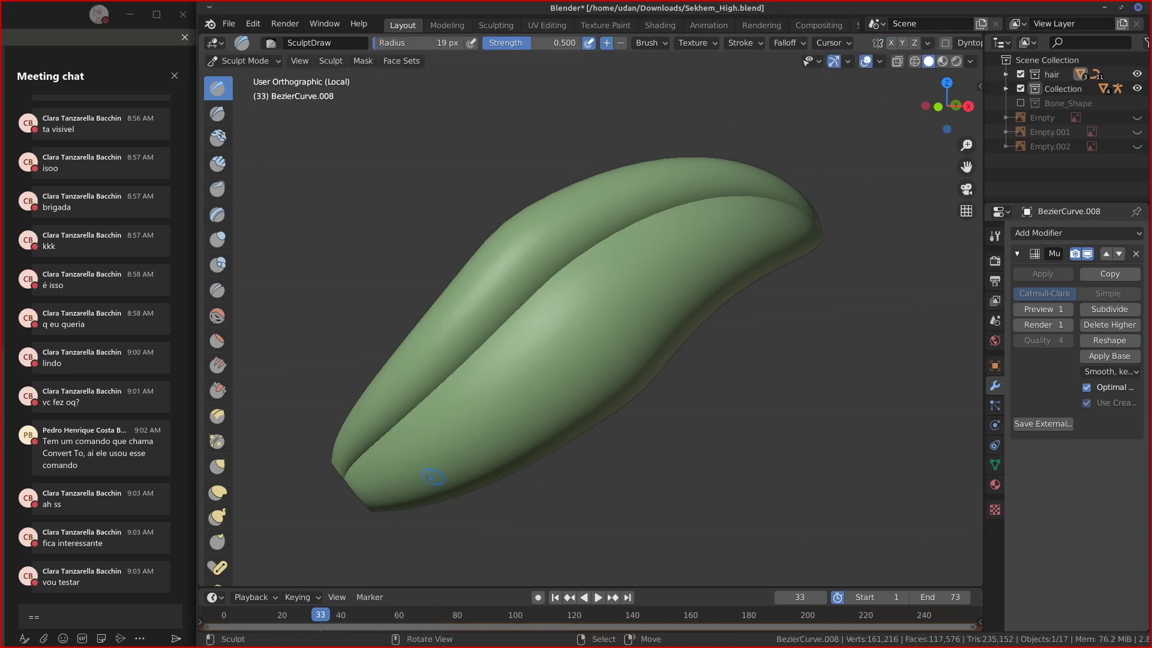
drag(375, 484, 455, 465)
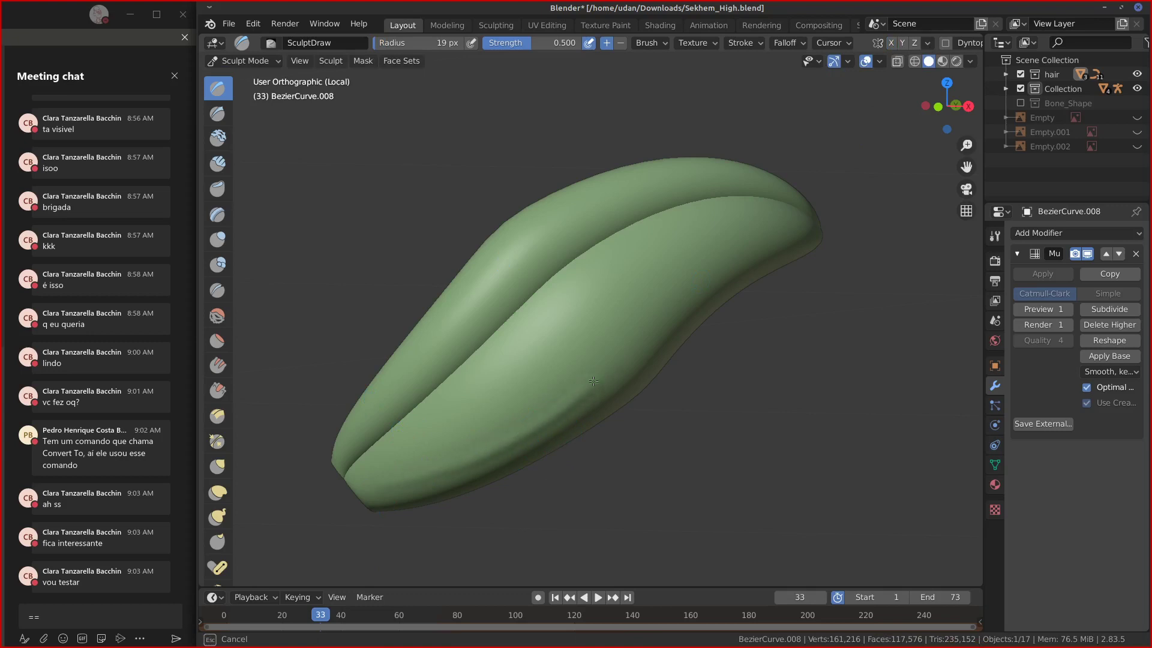
mouse_move(801, 236)
mouse_down()
mouse_move(365, 450)
mouse_move(373, 465)
mouse_up()
drag(596, 355, 709, 258)
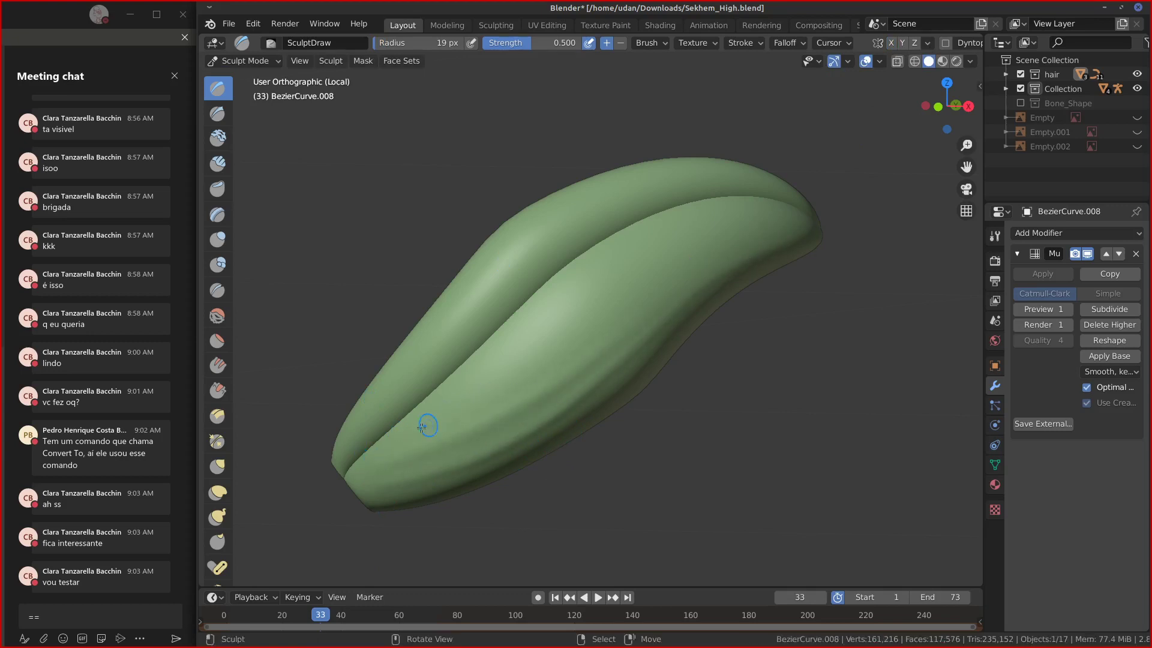
drag(422, 428, 494, 403)
mouse_move(615, 318)
mouse_down()
mouse_move(478, 393)
mouse_move(607, 293)
mouse_move(619, 267)
mouse_up()
drag(488, 349, 612, 267)
drag(455, 380, 654, 252)
drag(457, 410, 643, 294)
drag(502, 407, 660, 297)
drag(511, 429, 684, 298)
drag(527, 312, 660, 244)
drag(527, 306, 660, 237)
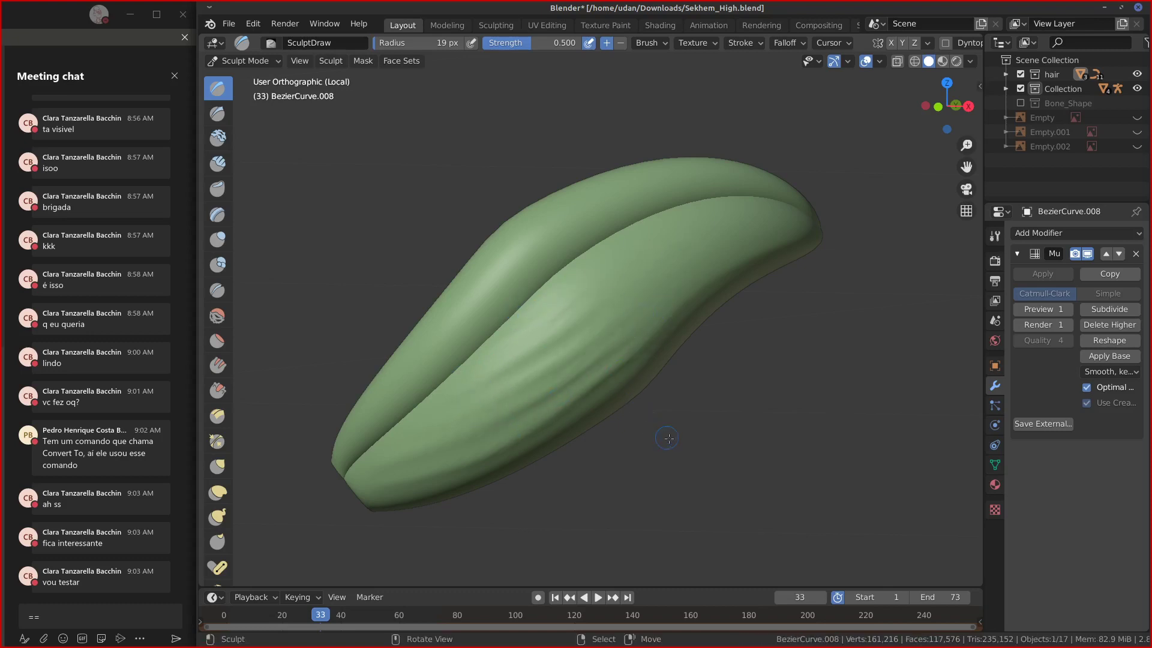
Subdivide the Multiresolution modifier to level 2 and draw more strands along the lower lobe from its base towards the tip.
mouse_move(669, 439)
middle_down()
mouse_move(622, 420)
mouse_move(620, 430)
mouse_move(650, 437)
mouse_move(632, 401)
mouse_move(591, 373)
middle_up()
click(1110, 309)
mouse_move(425, 447)
mouse_down()
mouse_move(521, 392)
mouse_move(695, 262)
mouse_up()
mouse_move(479, 400)
mouse_down()
mouse_move(669, 270)
mouse_move(530, 333)
mouse_move(557, 312)
mouse_up()
drag(416, 390, 558, 302)
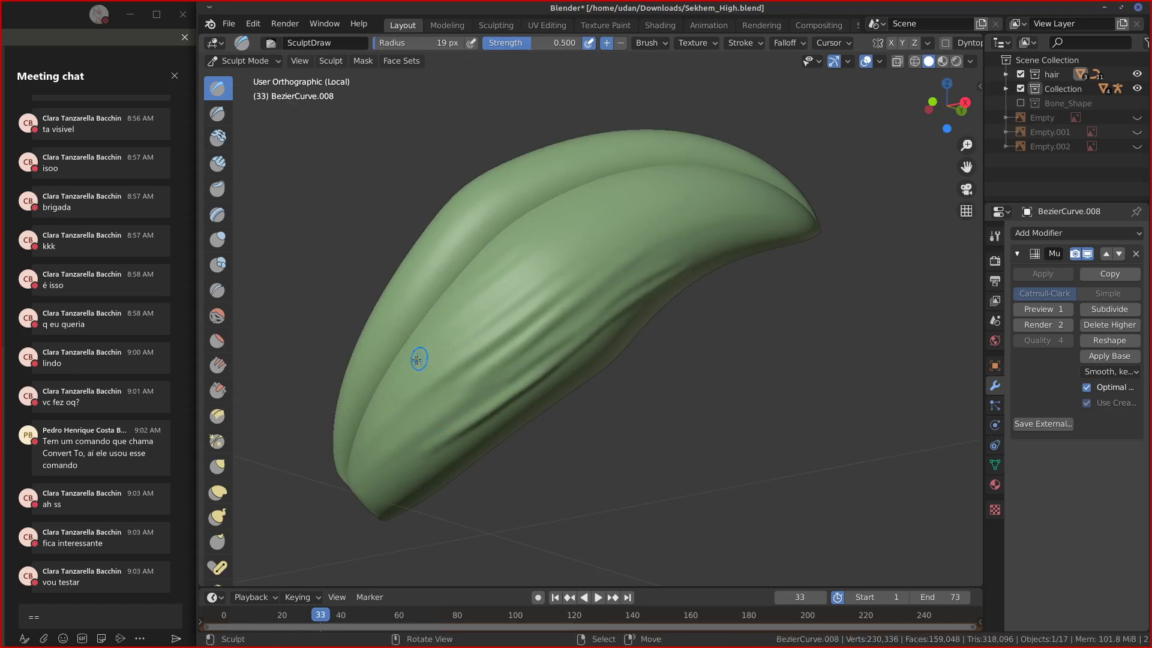
drag(471, 329, 543, 288)
mouse_move(604, 228)
middle_down()
mouse_move(630, 282)
mouse_move(580, 343)
middle_up()
drag(648, 255, 546, 303)
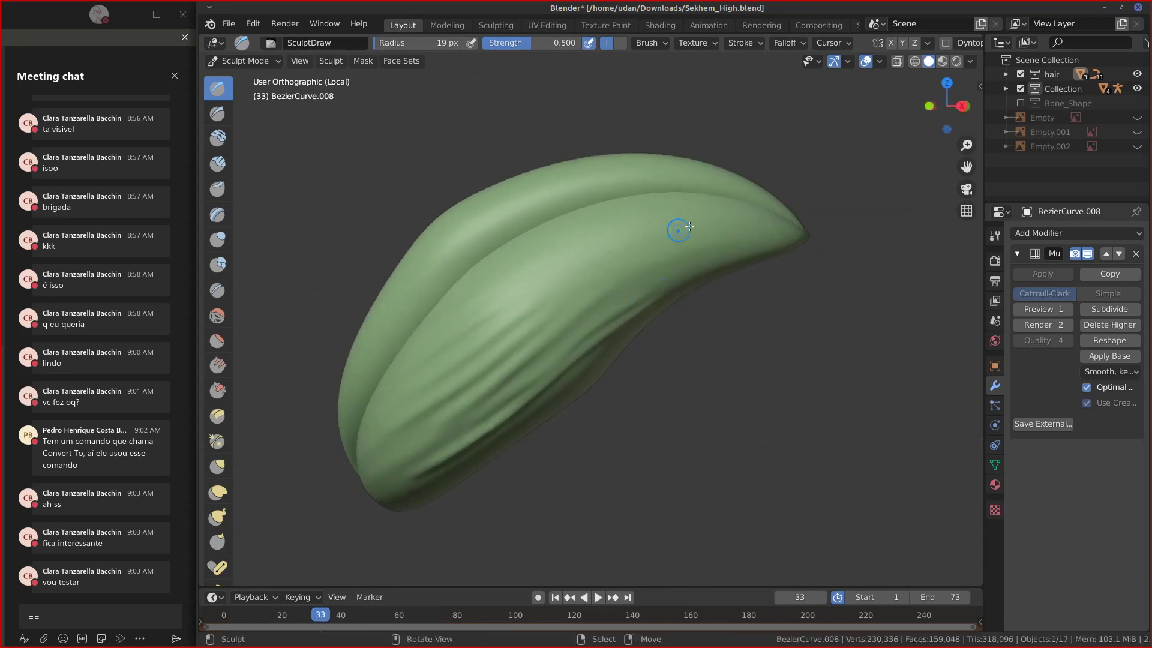
drag(676, 230, 551, 286)
Soften the sculpted strands on the lower lobe using the Smooth brush at a 110 px radius.
mouse_move(558, 287)
middle_down()
mouse_move(564, 315)
mouse_move(474, 392)
mouse_move(417, 372)
middle_up()
click(213, 320)
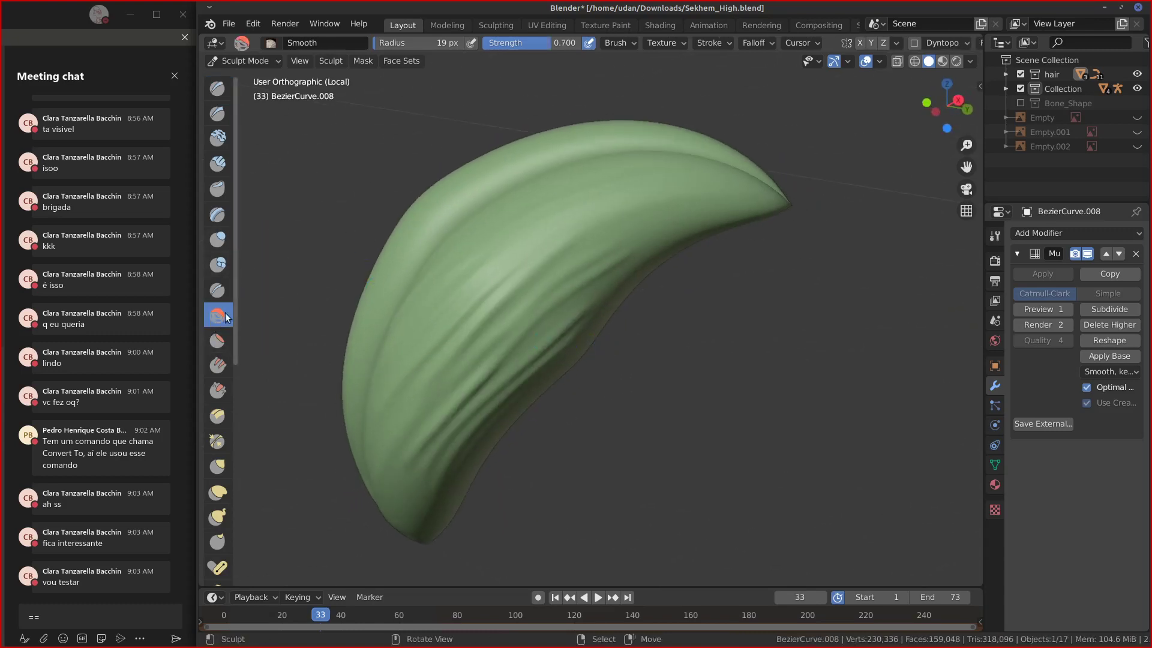
key(f)
click(567, 294)
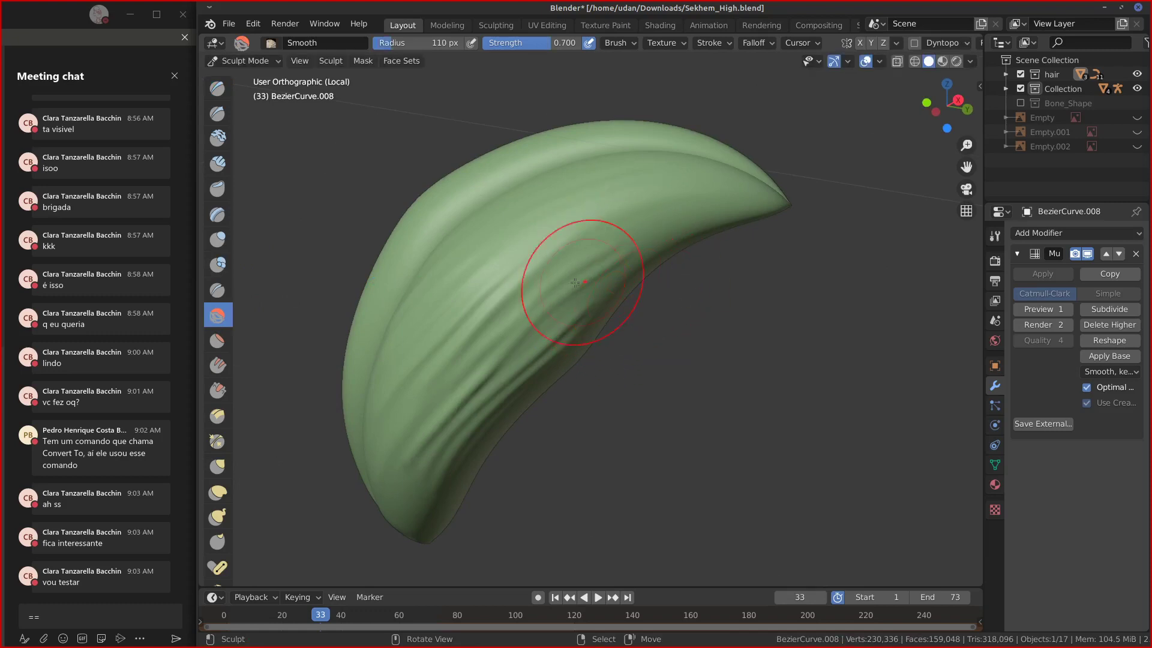
mouse_move(448, 306)
mouse_down()
mouse_move(401, 363)
mouse_move(420, 501)
mouse_move(438, 492)
mouse_up()
mouse_move(713, 382)
middle_down()
mouse_move(755, 345)
mouse_move(662, 347)
mouse_move(750, 240)
middle_up()
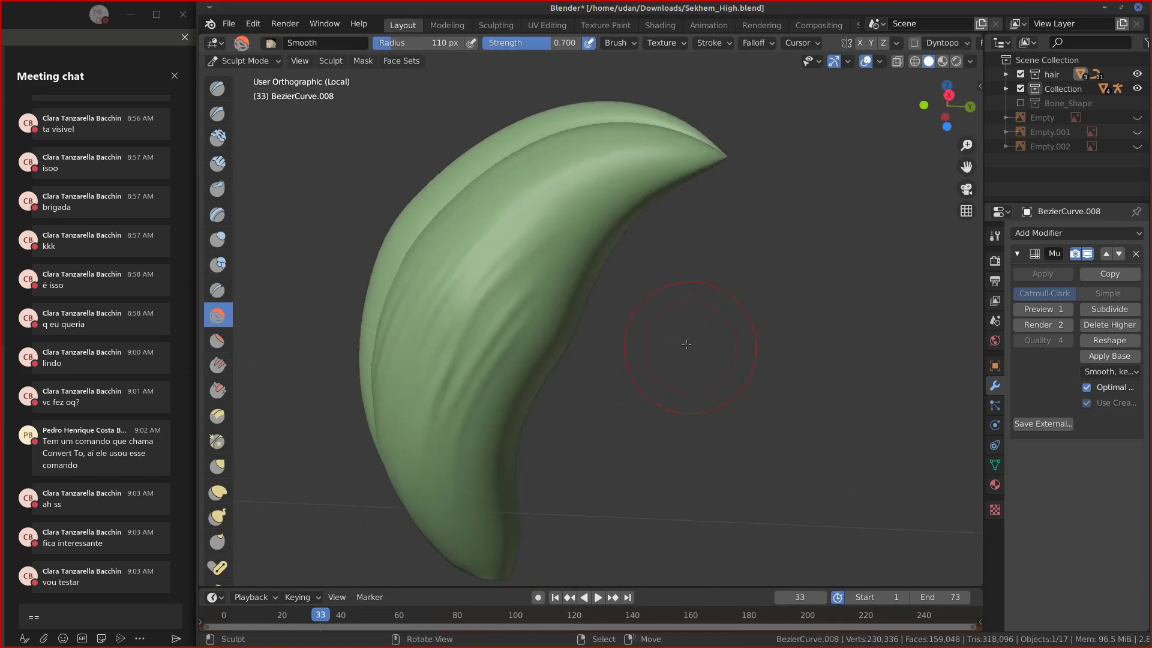
scroll(970, 47, right, 5)
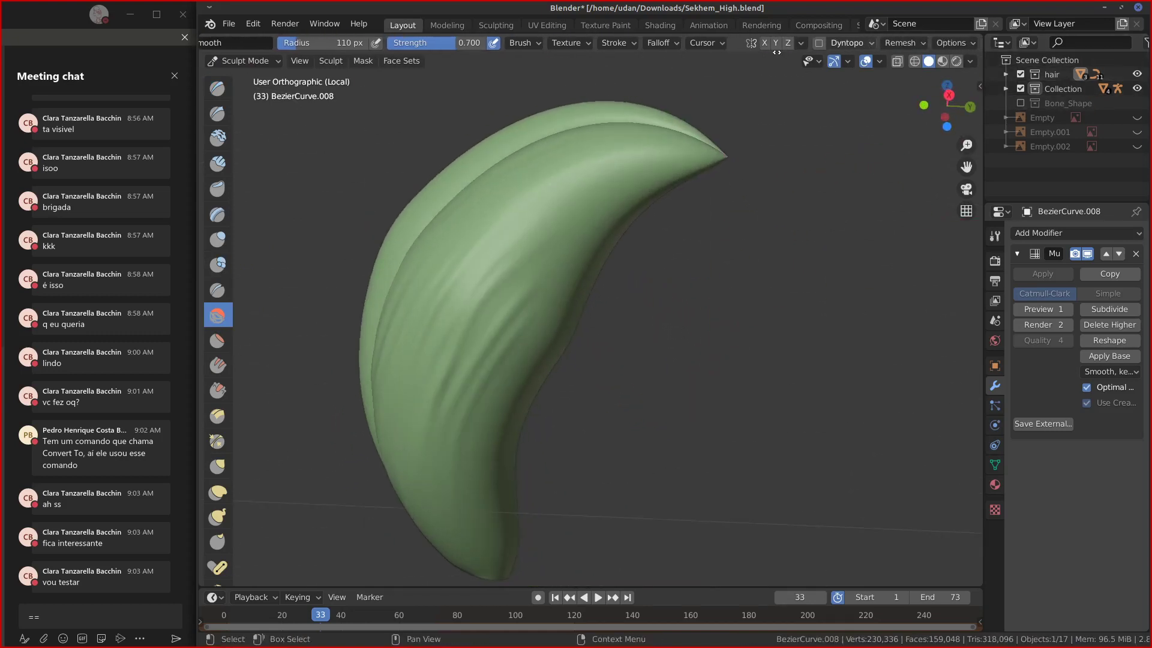
click(949, 42)
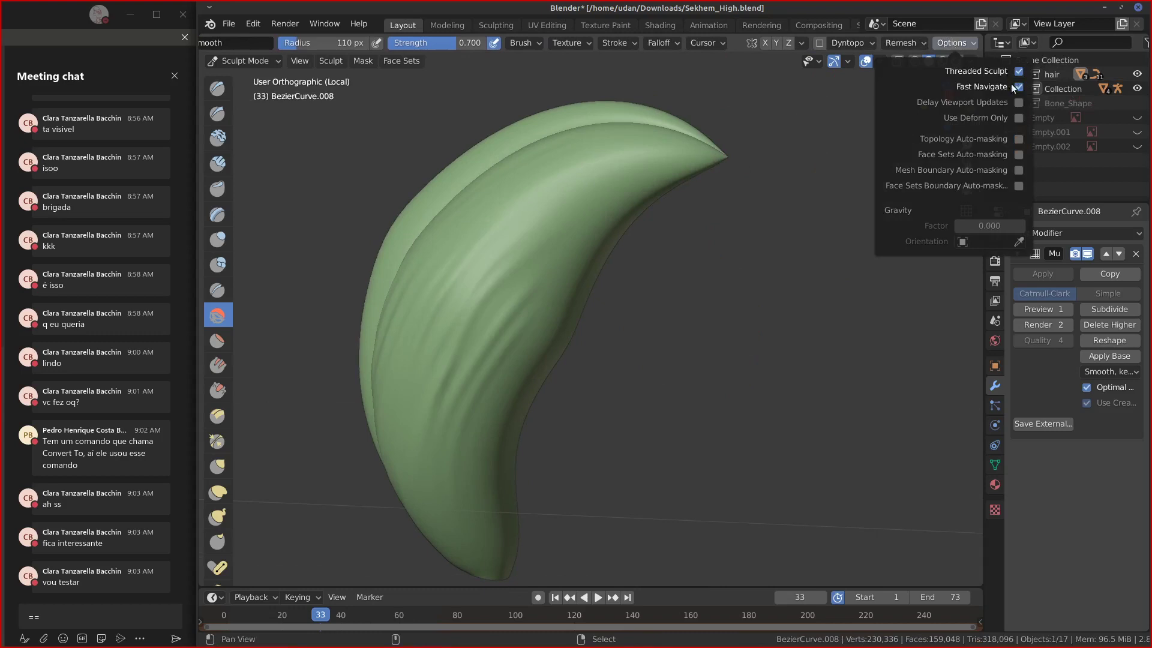
mouse_move(774, 300)
middle_down()
mouse_move(746, 330)
mouse_move(700, 315)
middle_up()
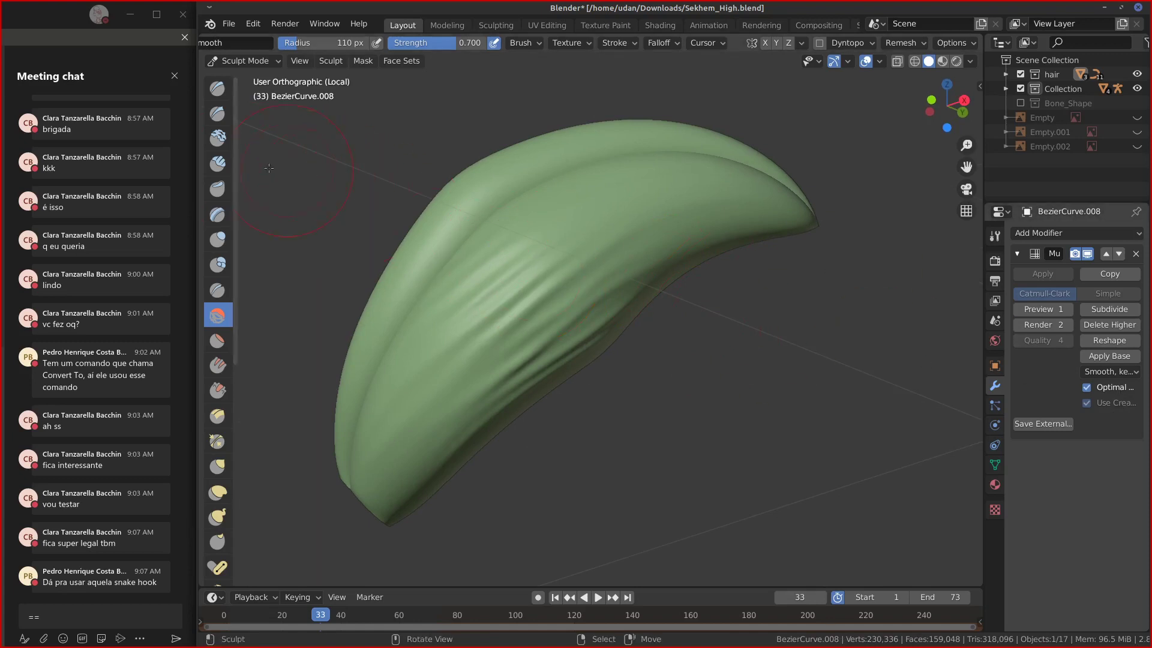
Sculpt fine lengthwise strands on the lock's upper lobe using the Clay Strips brush at a 19 px radius.
click(217, 164)
mouse_move(585, 360)
middle_down()
mouse_move(594, 354)
mouse_move(582, 350)
middle_up()
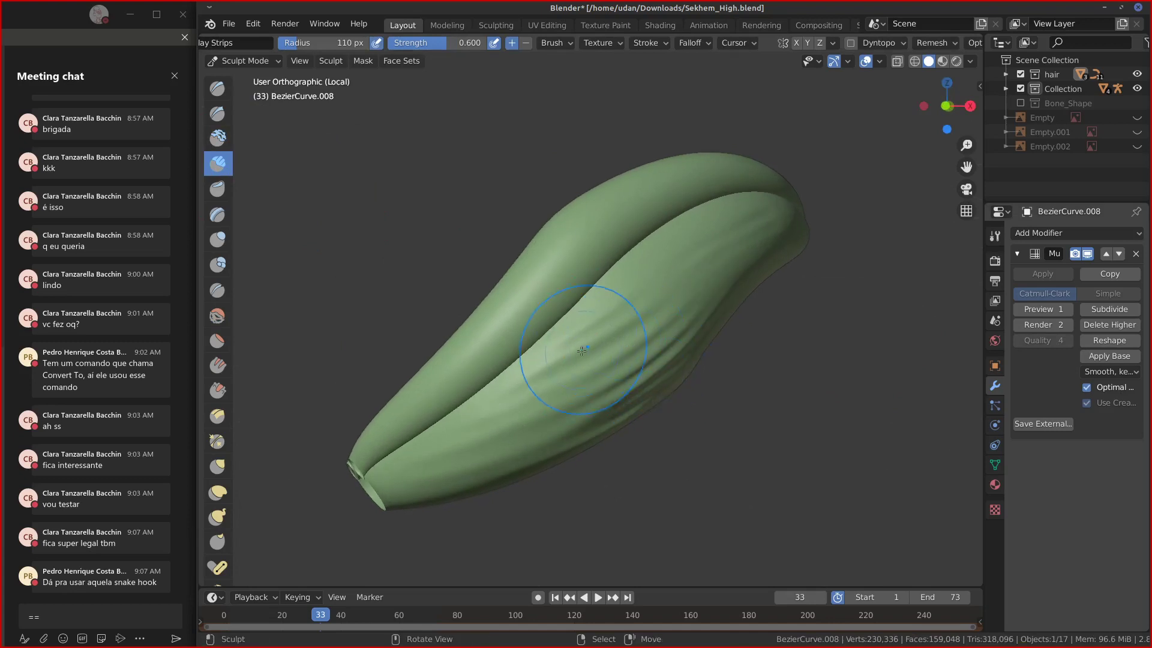
key(f)
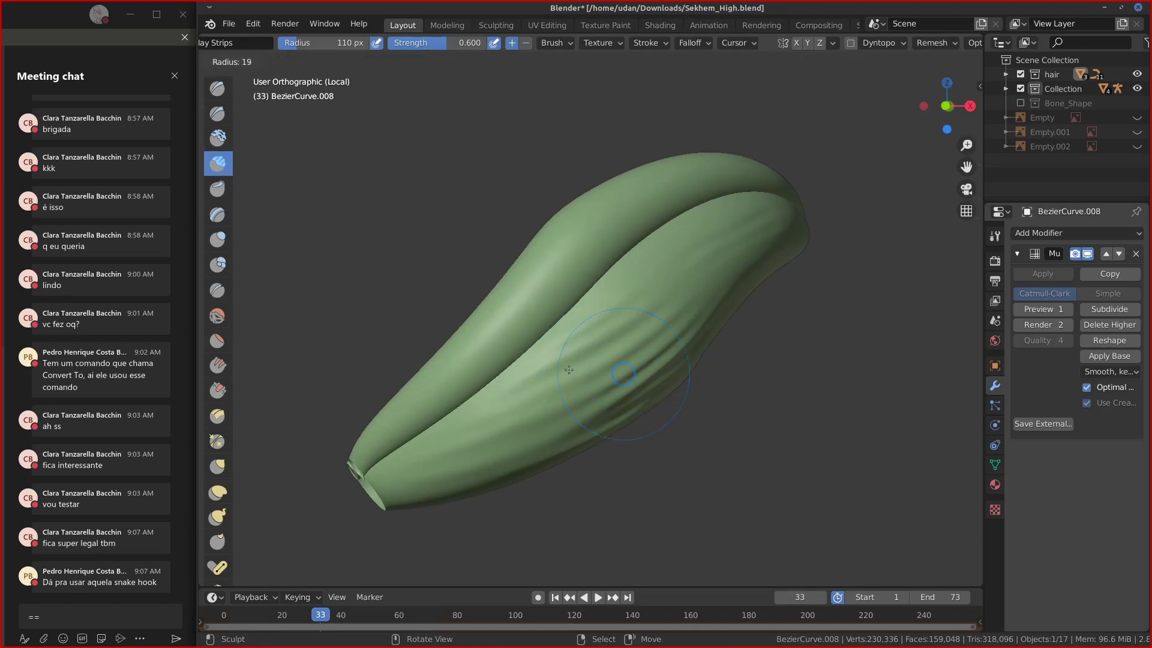
click(569, 369)
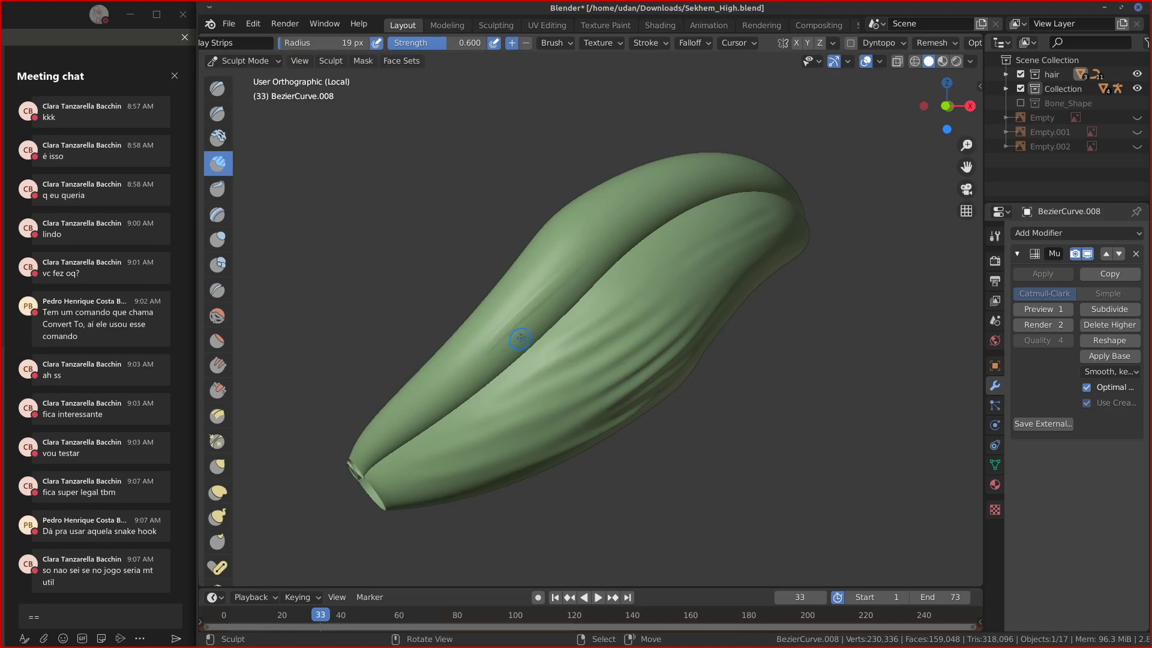
scroll(523, 337, up, 2)
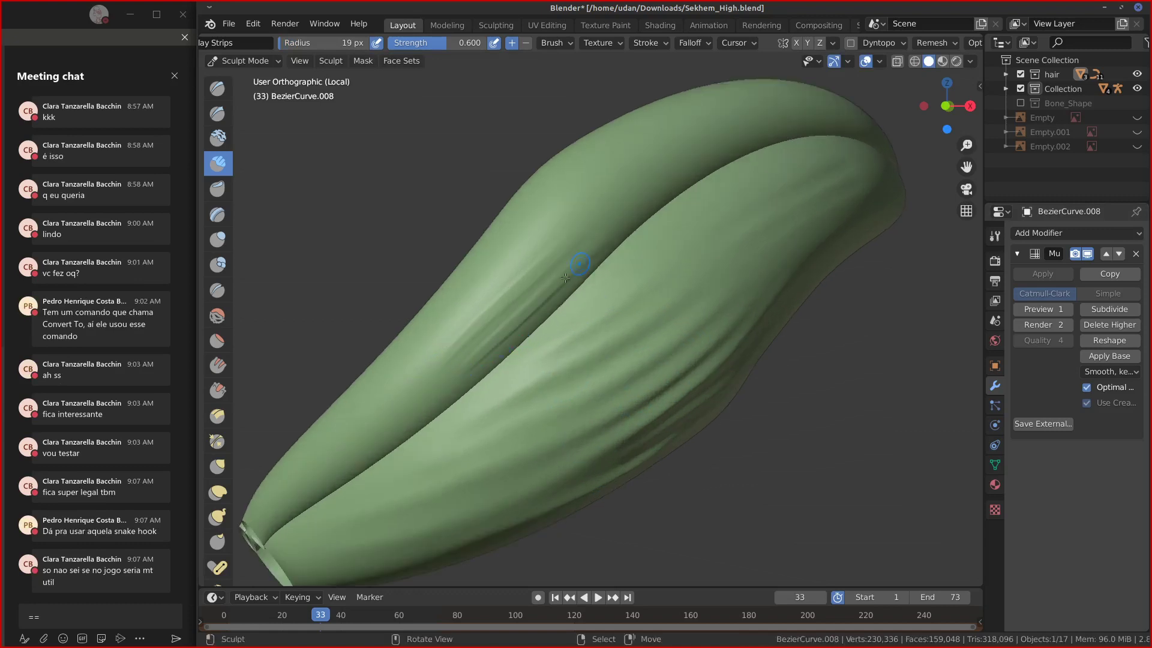
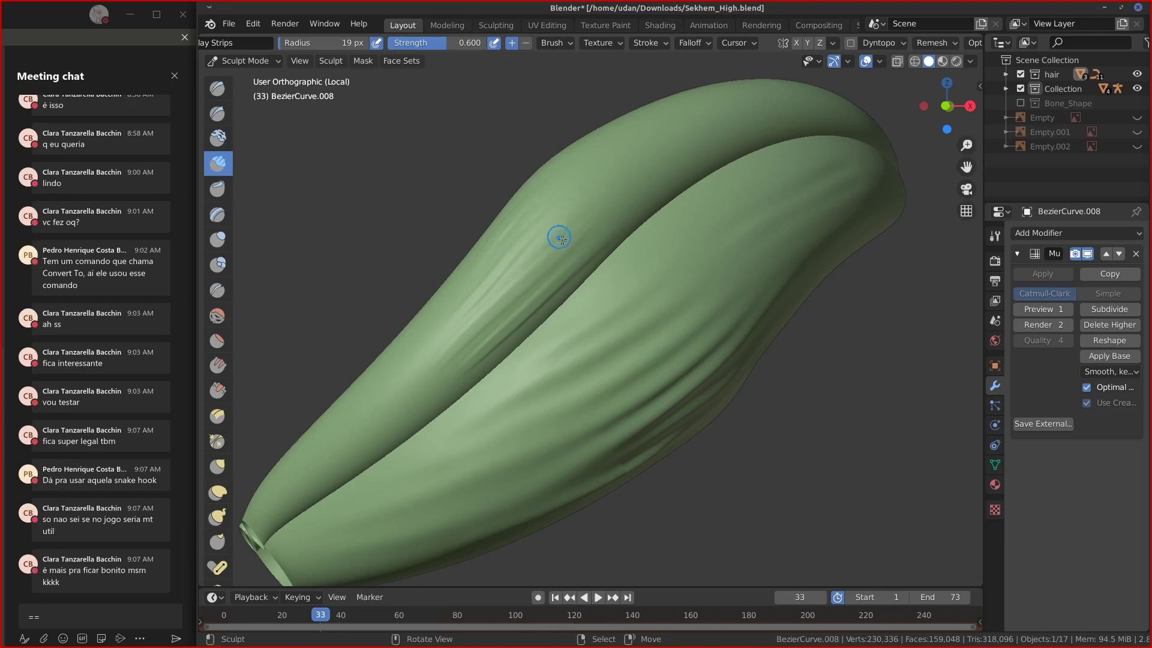
drag(601, 239, 733, 138)
mouse_move(593, 207)
mouse_down()
mouse_move(703, 134)
mouse_move(617, 186)
mouse_up()
mouse_move(464, 322)
mouse_down()
mouse_move(286, 462)
mouse_move(480, 363)
mouse_move(470, 285)
mouse_move(349, 380)
mouse_move(435, 321)
mouse_move(354, 456)
mouse_move(540, 318)
mouse_move(496, 318)
mouse_move(483, 298)
mouse_move(537, 267)
mouse_move(533, 257)
mouse_up()
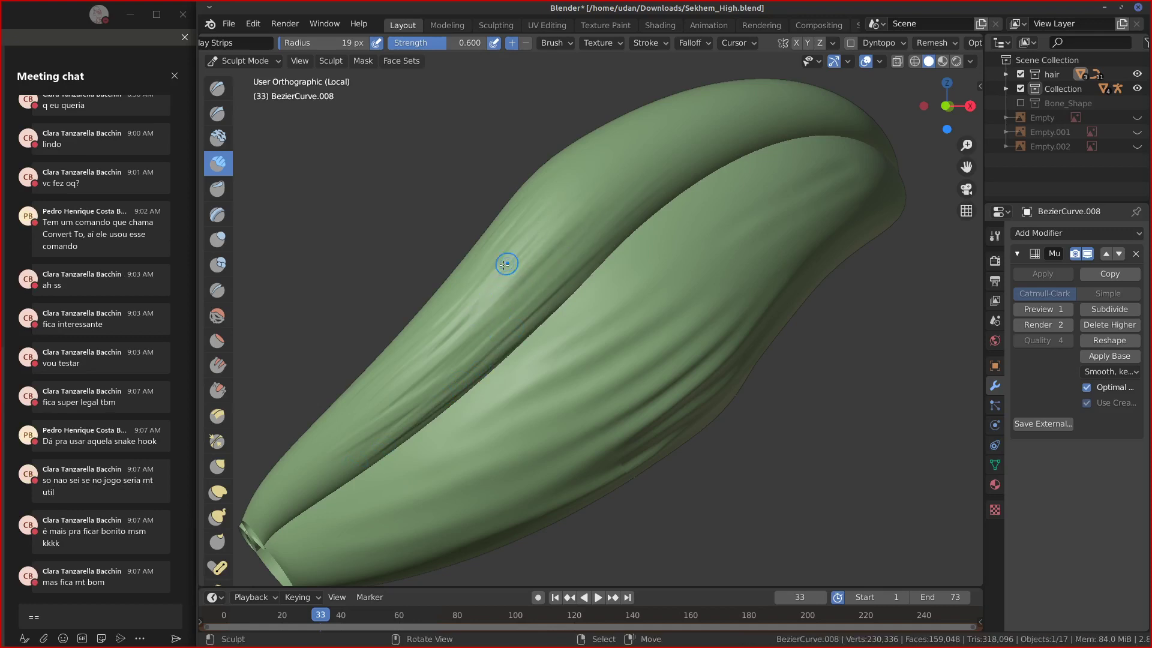
drag(623, 170, 483, 242)
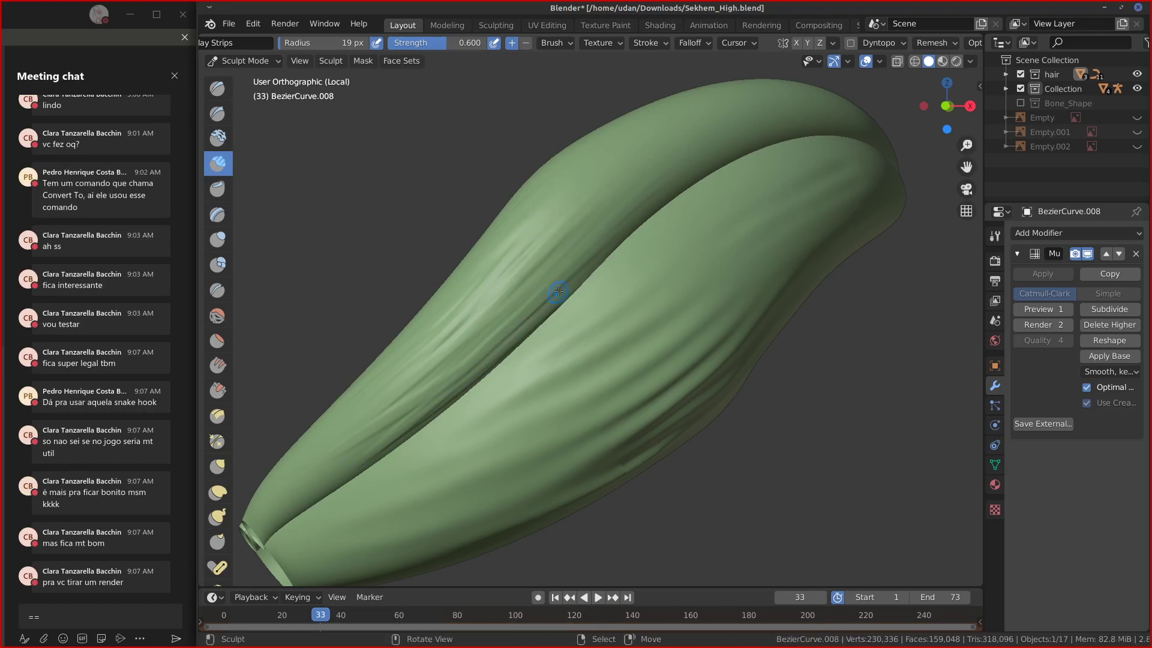
Extend the Clay Strips strands onto the side of the upper lobe next to the neighbouring groove.
mouse_move(558, 290)
middle_down()
mouse_move(558, 267)
mouse_move(558, 300)
mouse_move(672, 300)
mouse_move(575, 206)
mouse_move(603, 287)
middle_up()
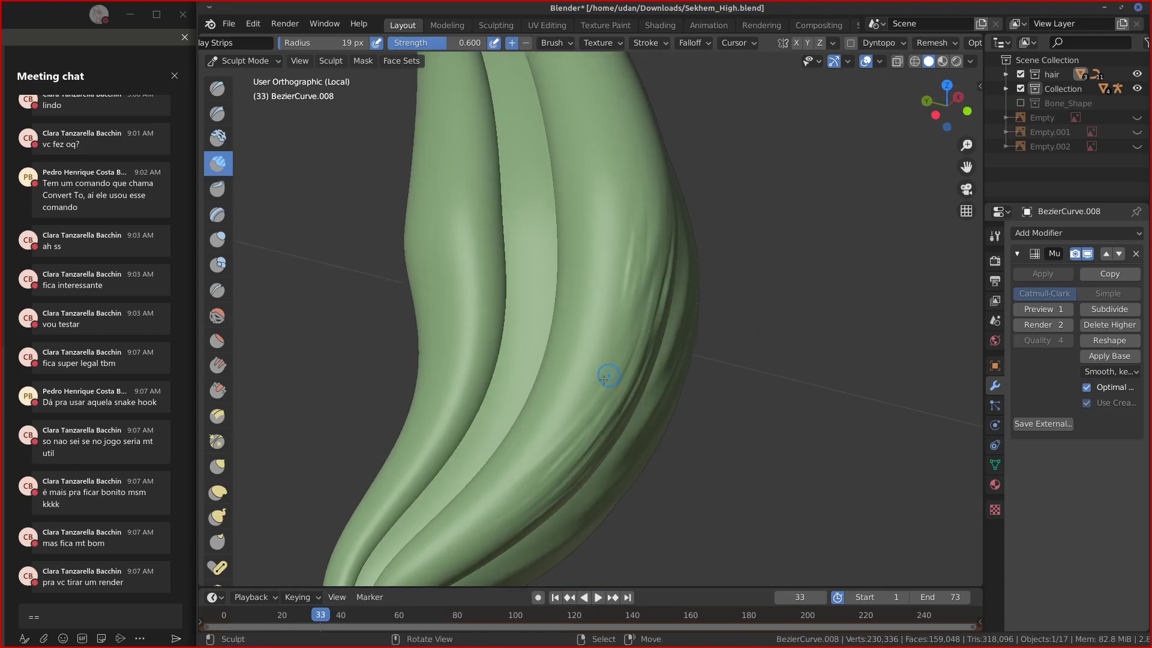
mouse_move(589, 400)
mouse_down()
mouse_move(604, 236)
mouse_move(624, 226)
mouse_up()
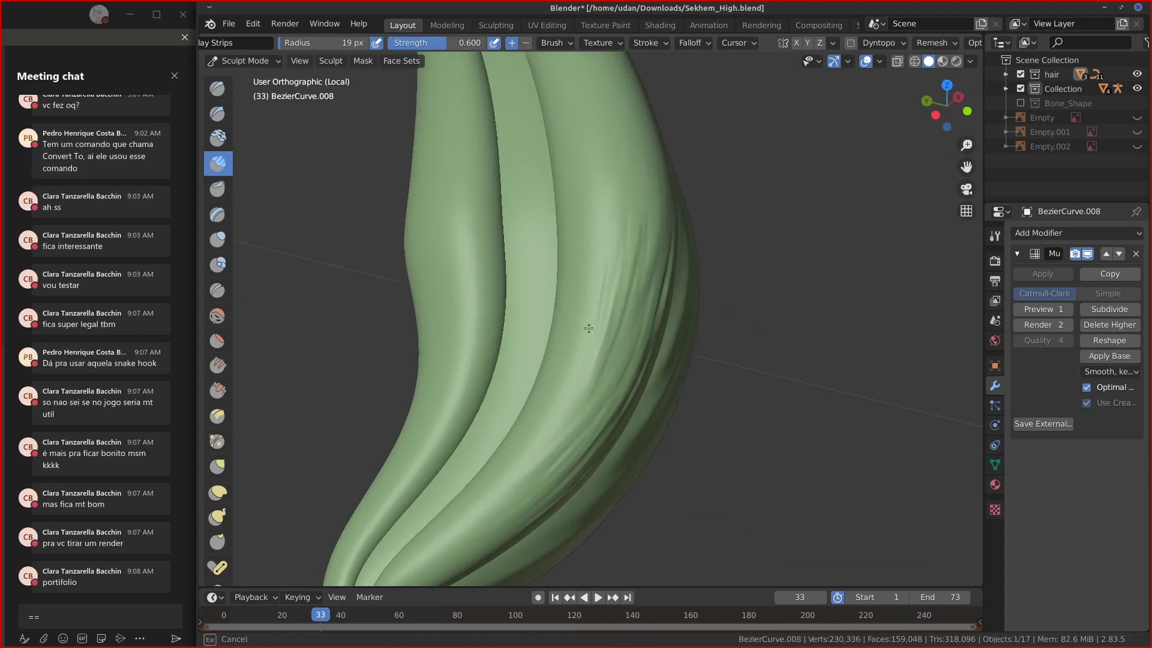
drag(589, 328, 590, 167)
mouse_move(581, 360)
mouse_down()
mouse_move(596, 267)
mouse_move(591, 192)
mouse_up()
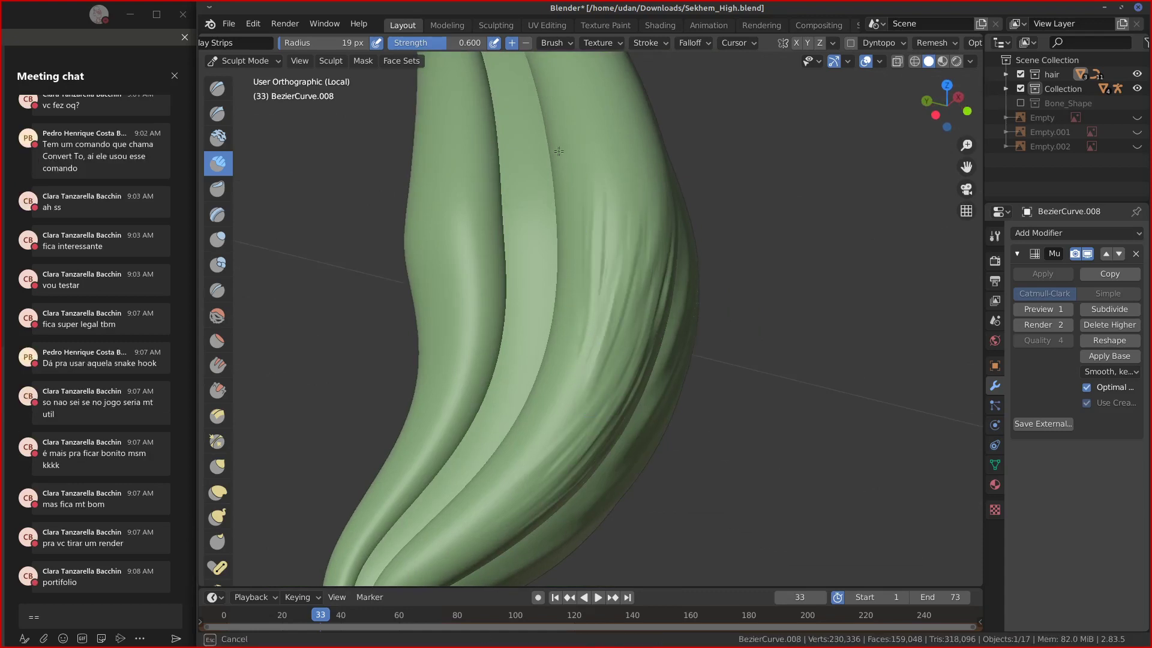
middle_drag(559, 151, 560, 153)
middle_drag(609, 260, 580, 285)
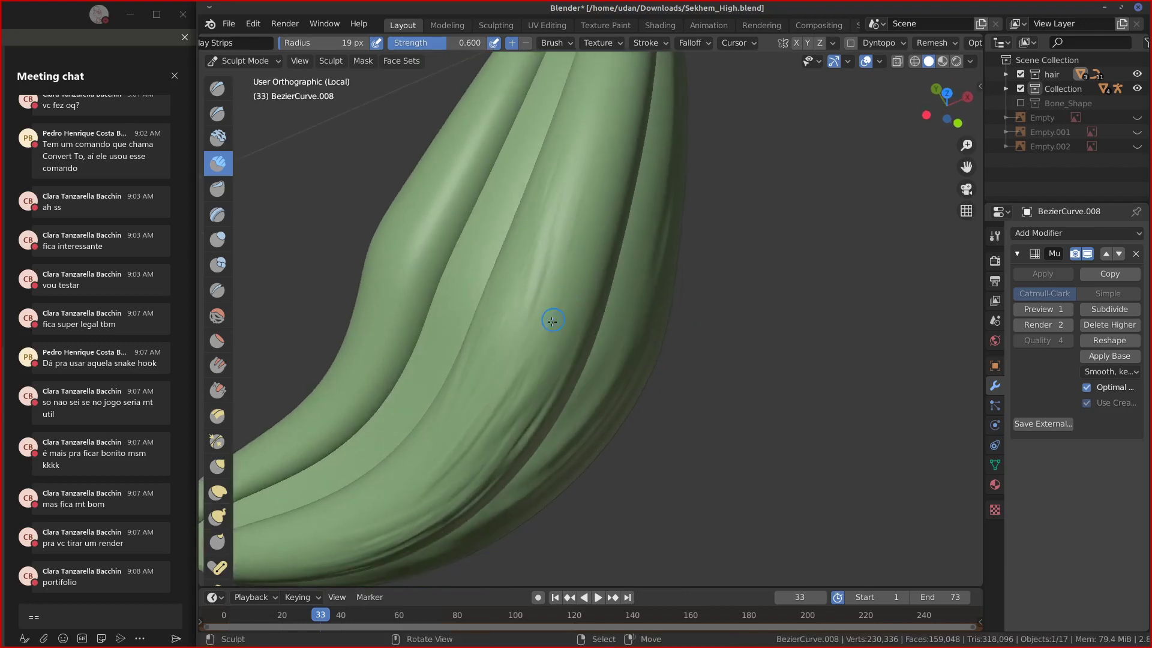
mouse_move(571, 316)
alt+mouse_down()
mouse_move(553, 196)
mouse_move(548, 314)
alt+mouse_up()
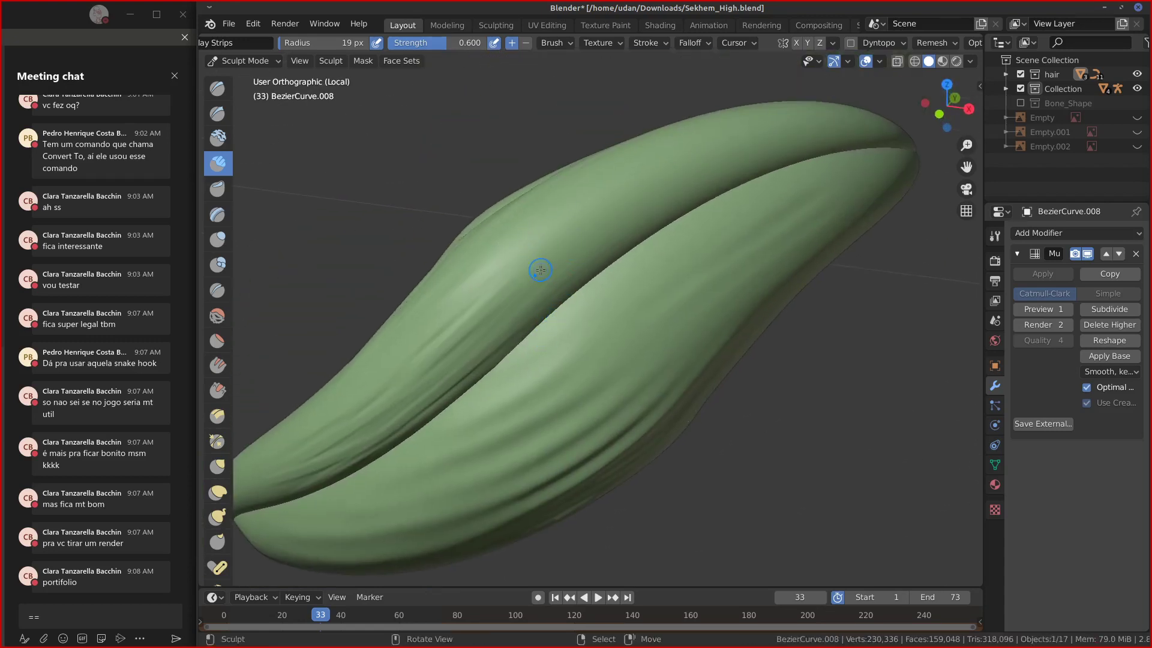
Smooth the strand ends near the narrow open end of the lock using the Smooth brush at a 19 px radius.
middle_drag(541, 271, 604, 210)
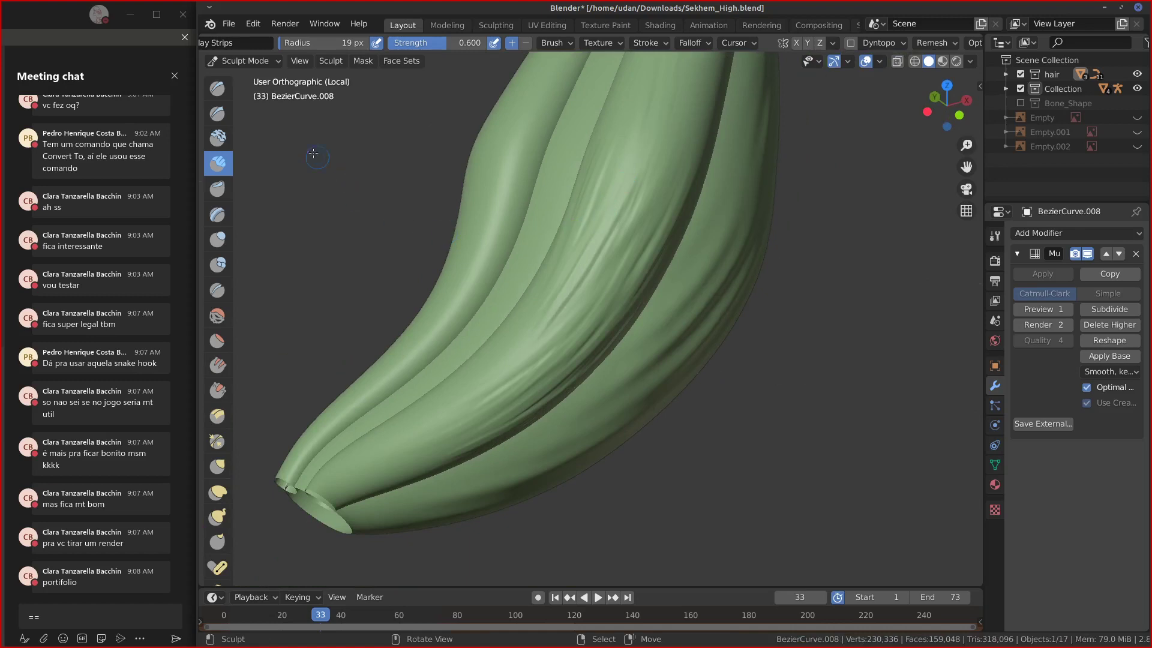
click(218, 315)
mouse_move(466, 395)
mouse_down()
mouse_move(582, 290)
mouse_move(506, 348)
mouse_up()
drag(414, 425, 489, 408)
drag(427, 444, 490, 417)
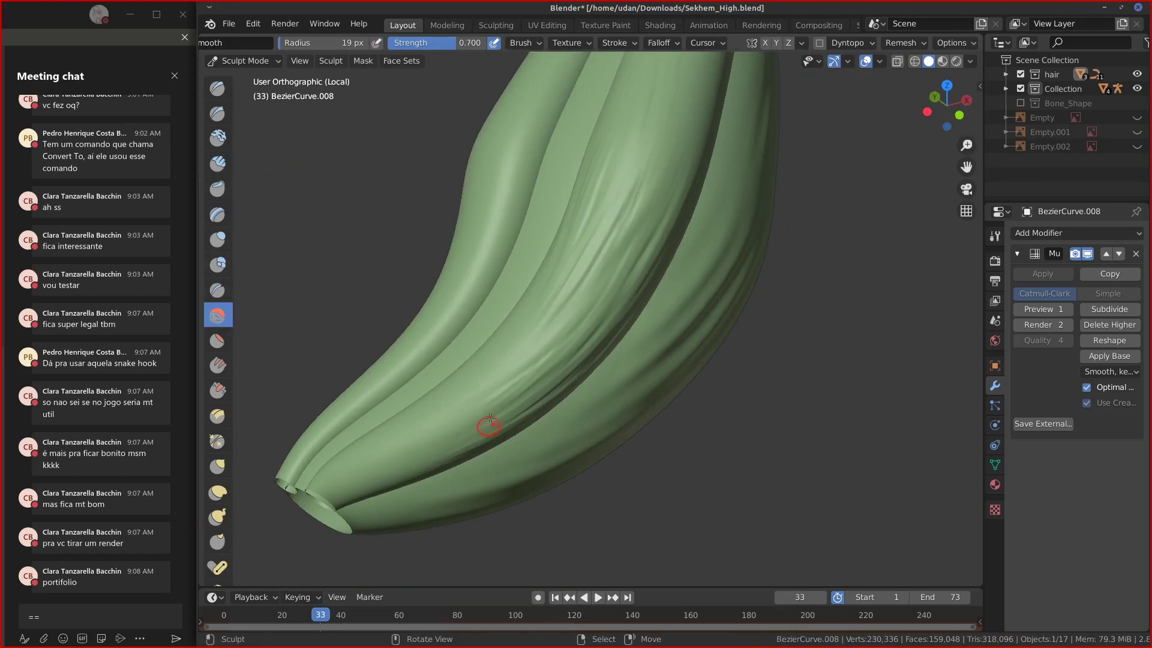
middle_drag(490, 418, 622, 293)
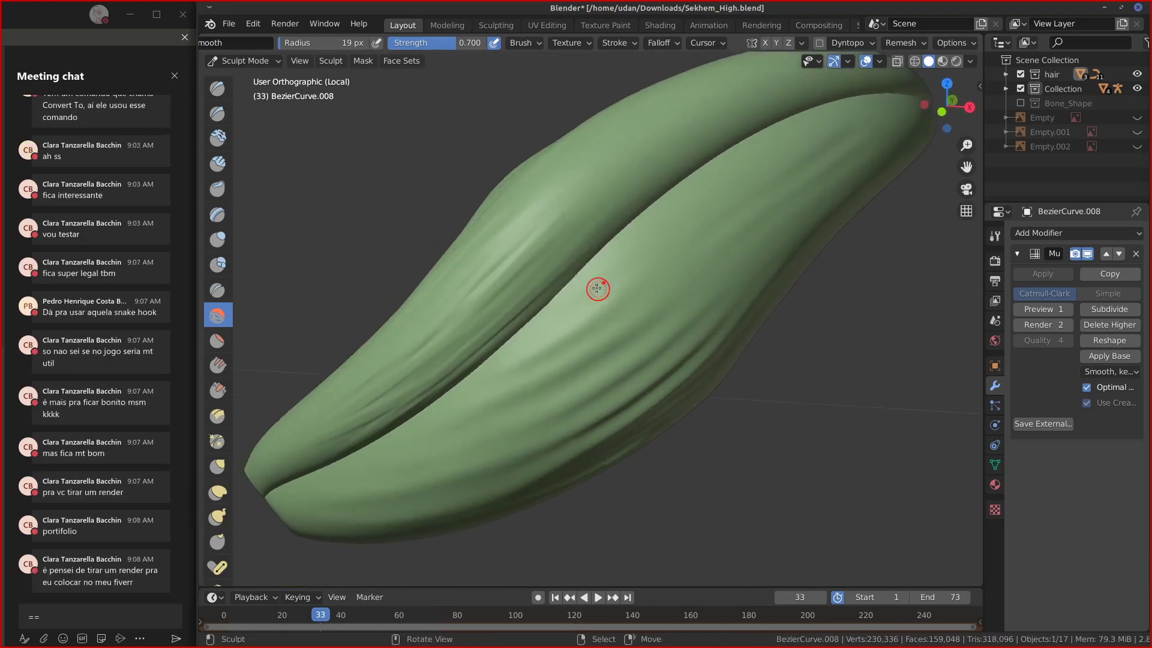
mouse_move(633, 321)
middle_down()
mouse_move(636, 335)
mouse_move(625, 312)
middle_up()
scroll(608, 317, up, 3)
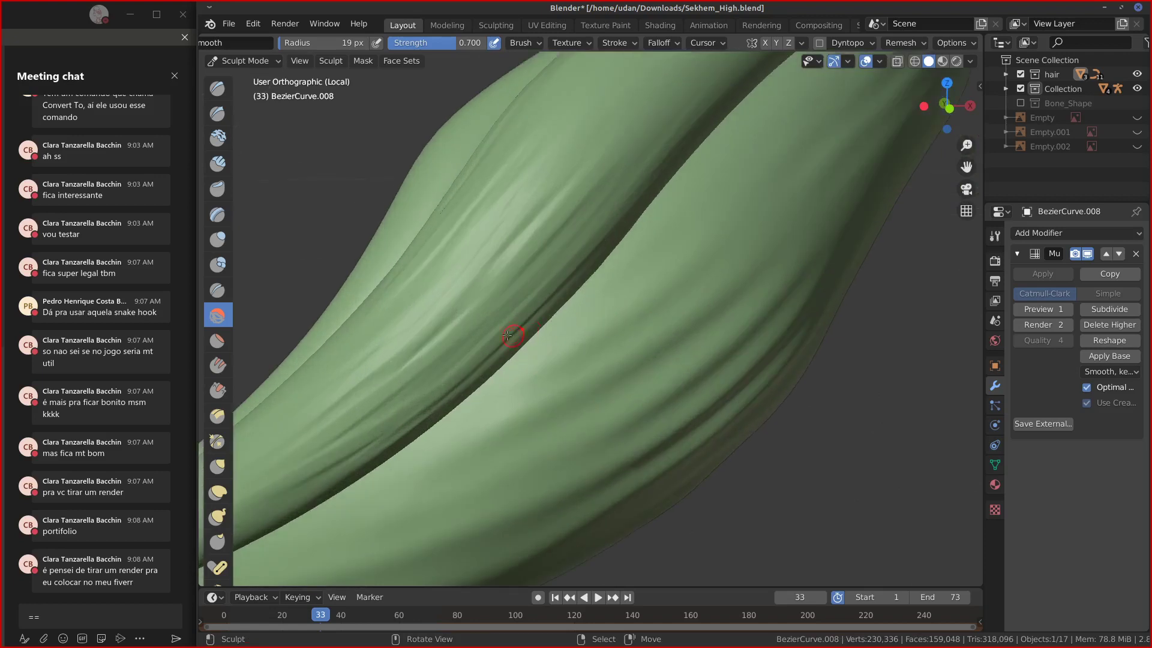
scroll(444, 340, down, 5)
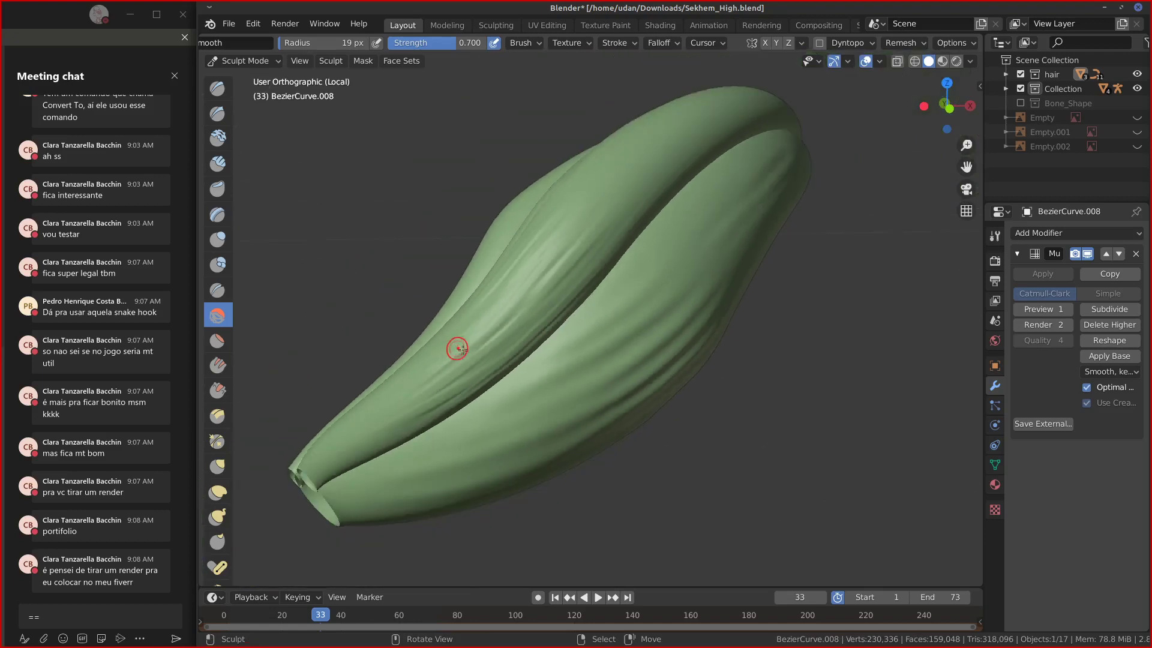
mouse_move(645, 360)
shift+middle_down()
mouse_move(696, 303)
mouse_move(698, 342)
mouse_move(663, 336)
mouse_move(711, 347)
mouse_move(702, 334)
shift+middle_up()
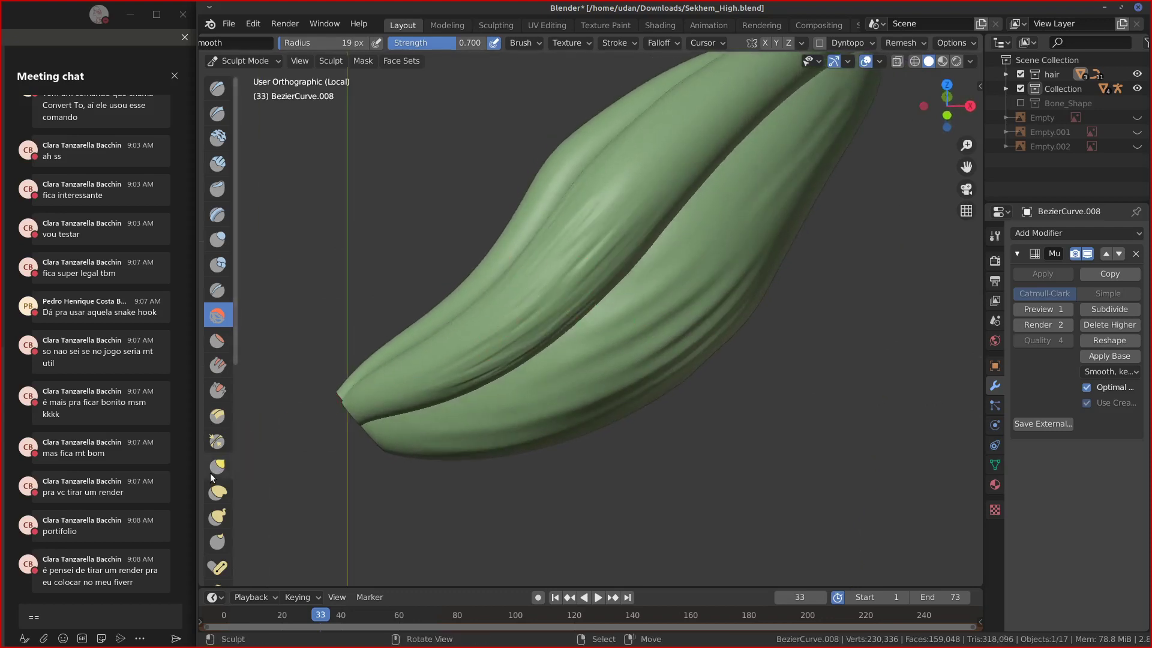
Pull the pointed tip of the lock outward into a thin, upward-curling end using Snake Hook at a 131 px radius.
click(219, 514)
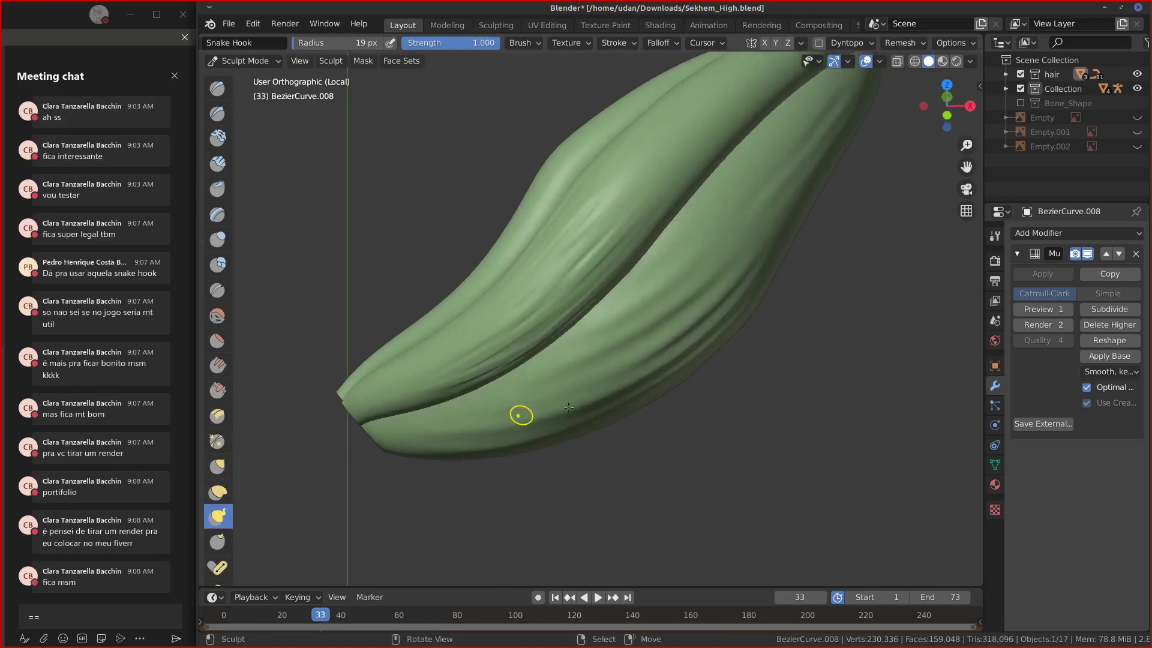
shift+middle_drag(757, 388, 601, 432)
scroll(624, 424, down, 1)
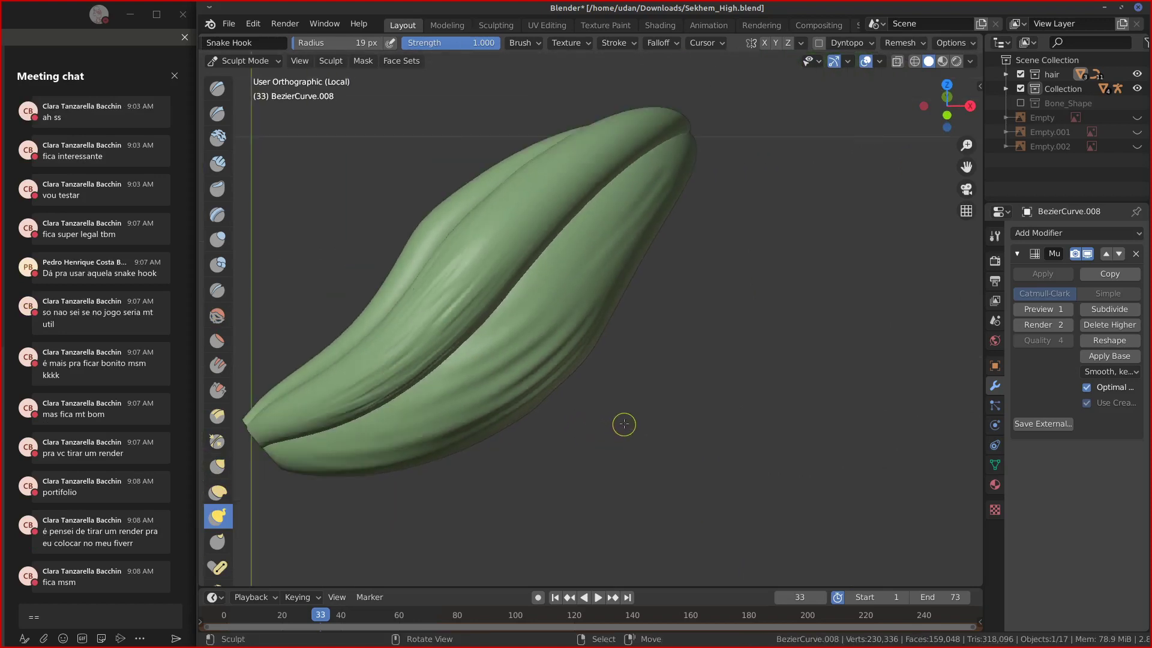
key(f)
click(655, 448)
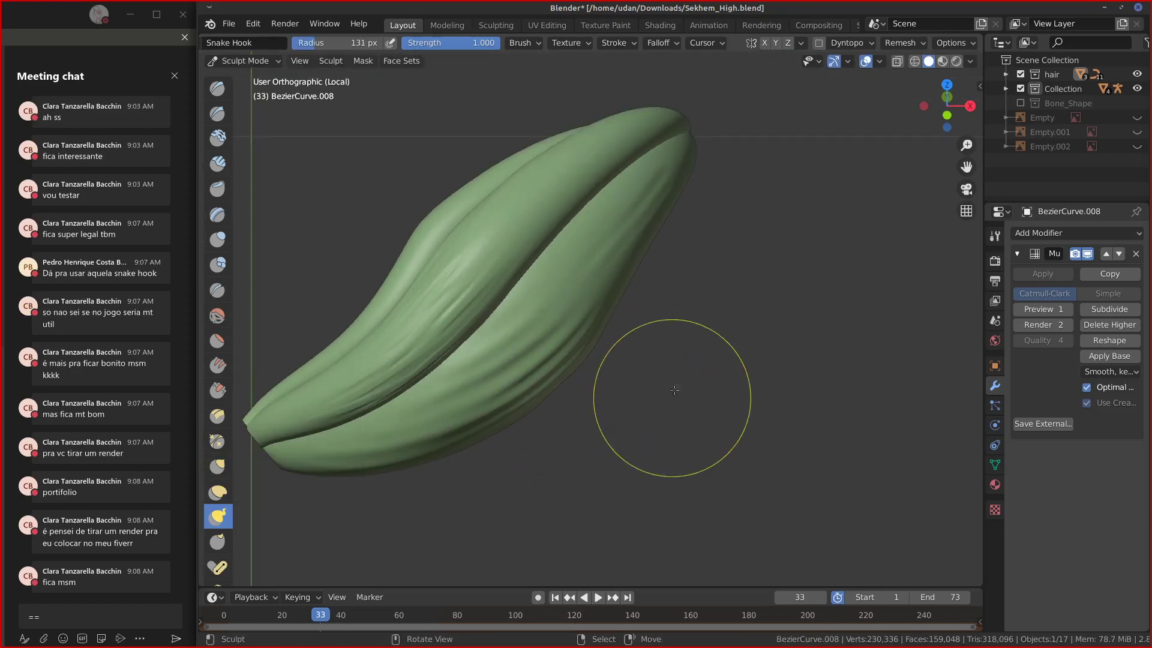
mouse_move(660, 468)
middle_down()
mouse_move(699, 288)
mouse_move(656, 314)
middle_up()
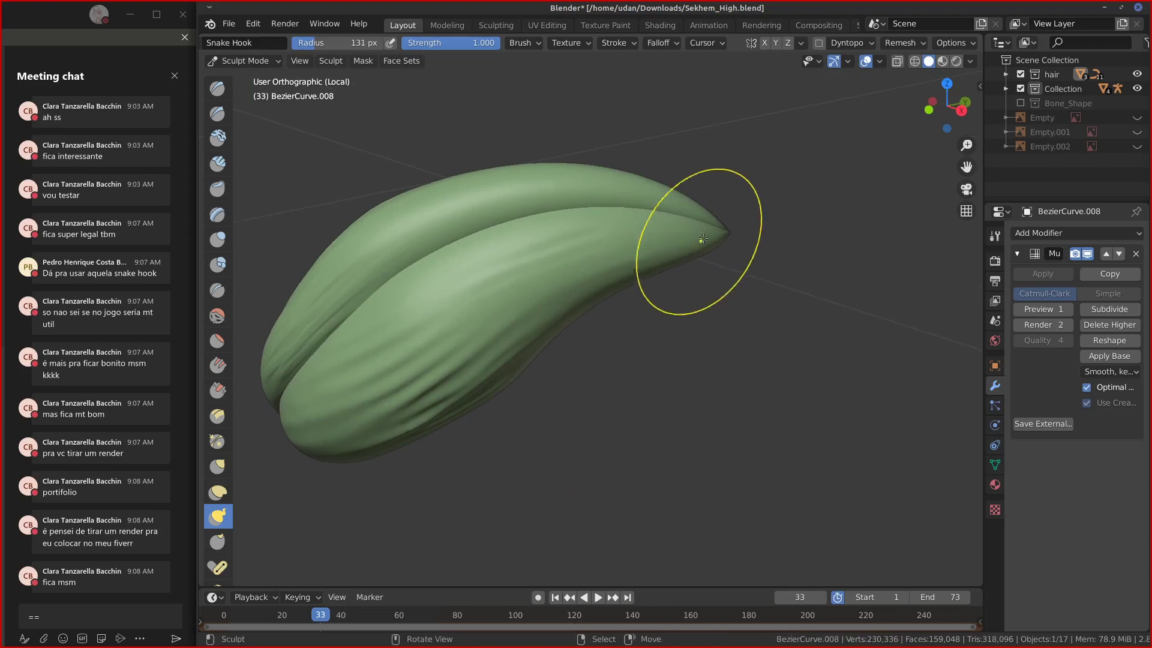
mouse_move(698, 242)
mouse_down()
mouse_move(762, 242)
mouse_move(960, 318)
mouse_move(957, 477)
mouse_up()
key(ctrl+z)
mouse_move(690, 235)
mouse_down()
mouse_move(832, 255)
mouse_move(843, 213)
mouse_up()
mouse_move(700, 275)
mouse_down()
mouse_move(690, 282)
mouse_move(722, 238)
mouse_move(850, 219)
mouse_up()
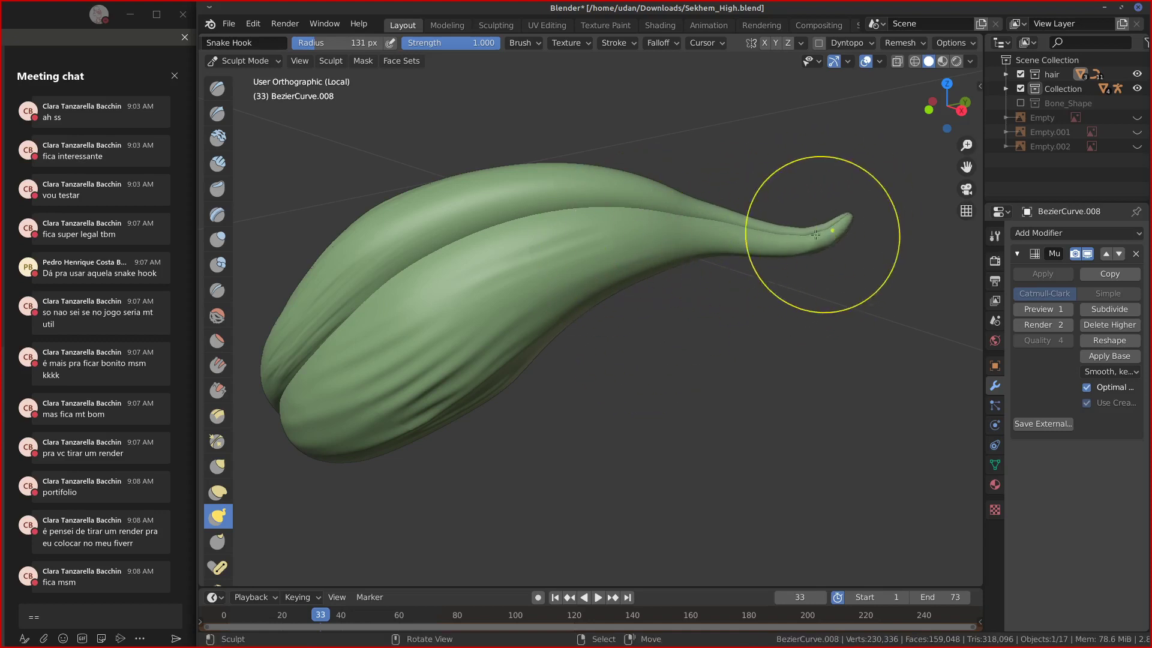
Try to swirl and pull the strand-detailed lobe of the hair lock using Snake Hook at a 131 px radius.
mouse_move(445, 300)
mouse_down()
mouse_move(457, 318)
mouse_move(452, 288)
mouse_move(451, 308)
mouse_up()
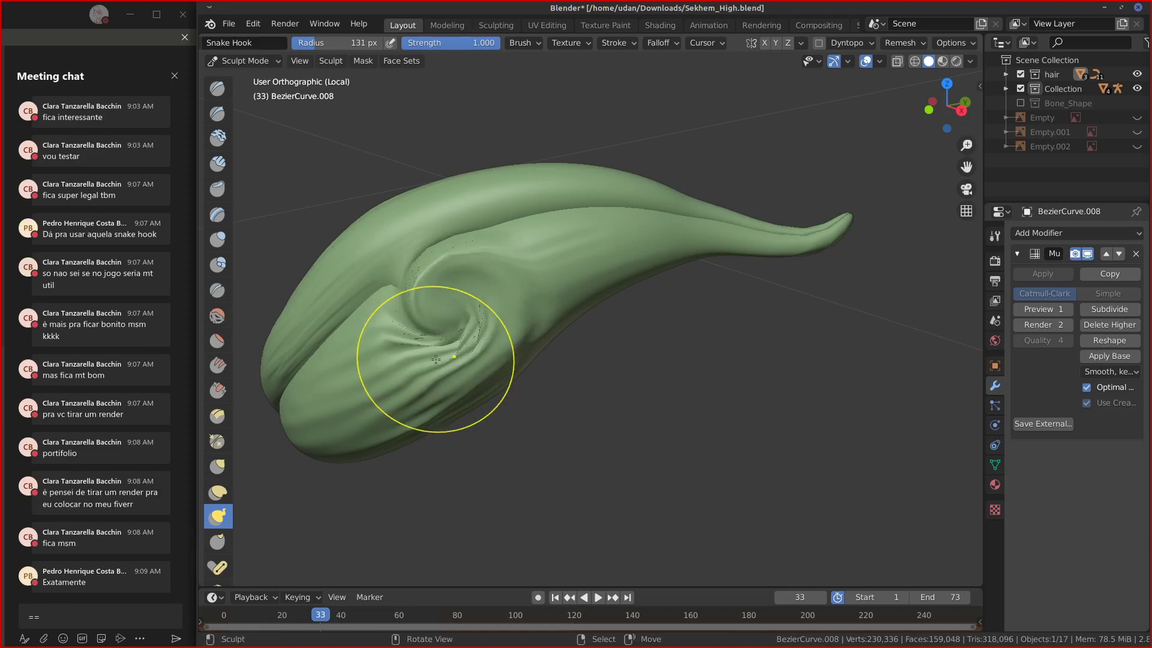
key(ctrl+z)
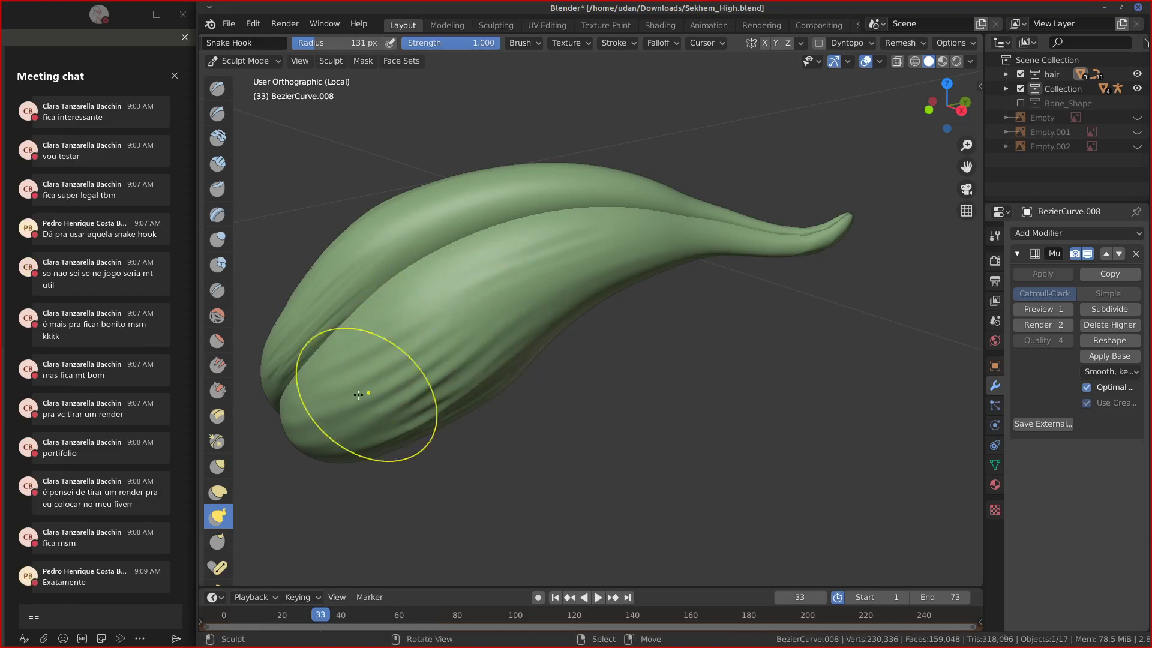
mouse_move(366, 388)
mouse_down()
mouse_move(404, 364)
mouse_move(380, 372)
mouse_up()
key(ctrl+z)
mouse_move(374, 480)
mouse_down()
mouse_move(340, 435)
mouse_move(391, 423)
mouse_up()
key(ctrl+z)
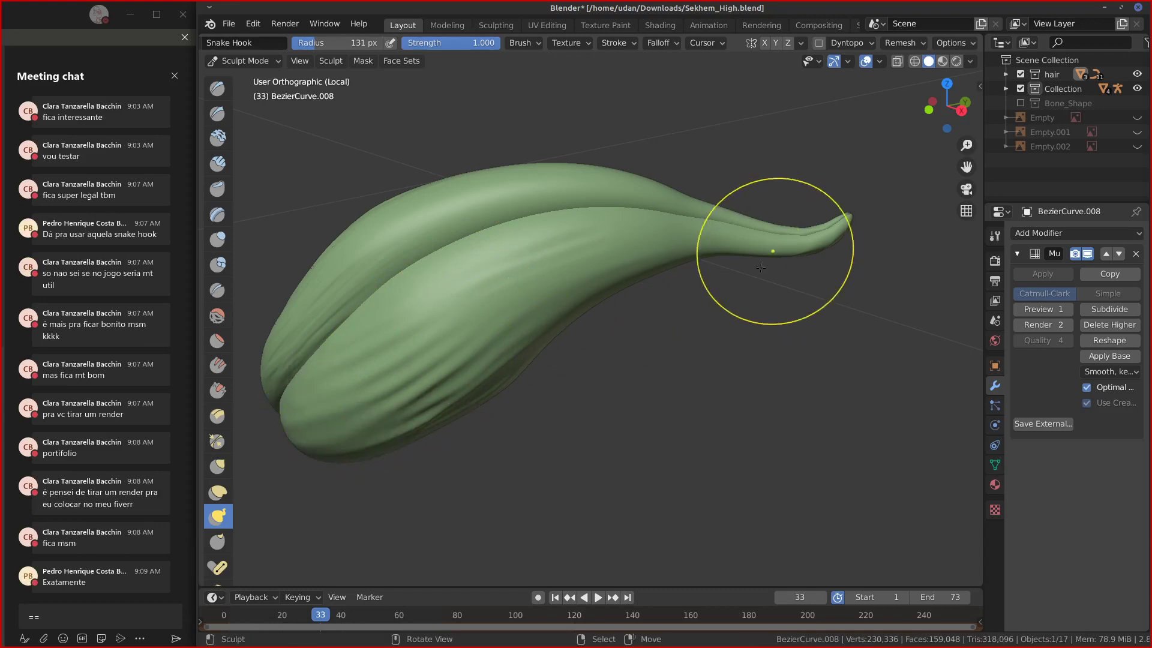
Smooth the curled tip of the hair lock using the Smooth brush at a 131 px radius and 0.700 strength.
click(208, 315)
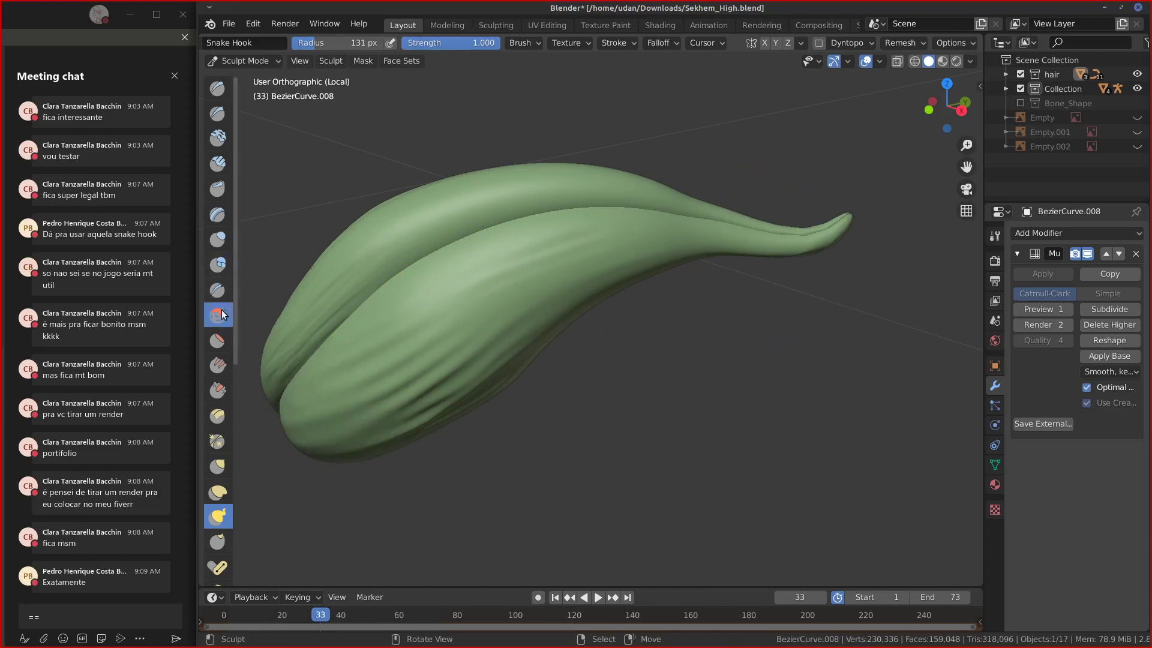
drag(746, 232, 871, 206)
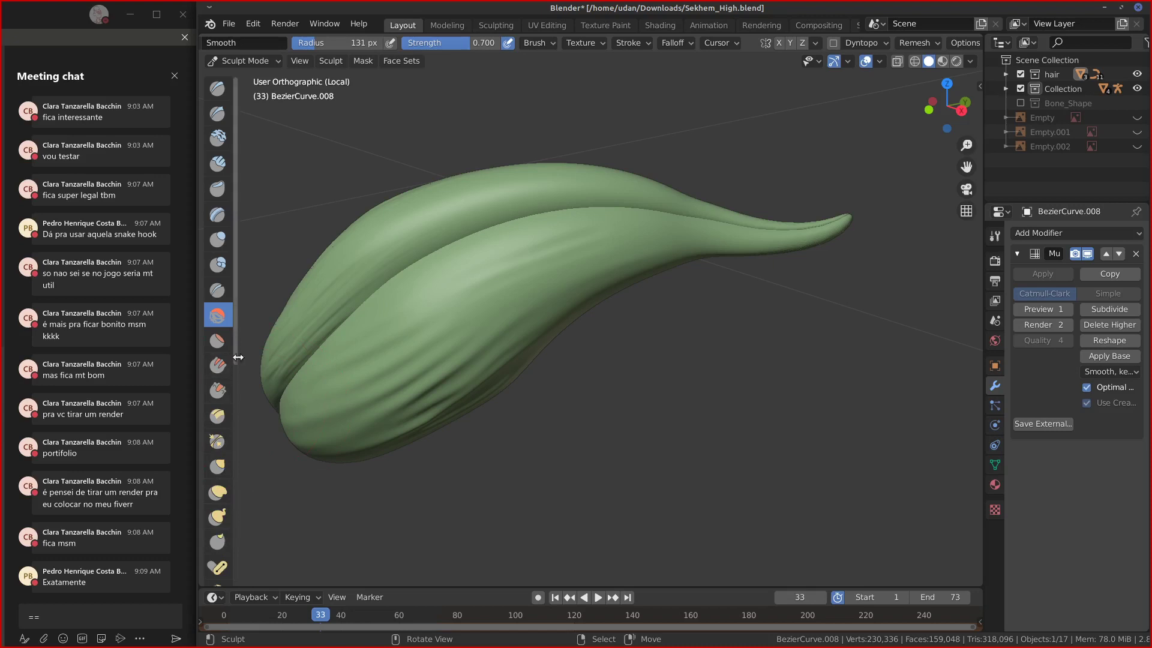
Try the Nudge brush on the strand-detailed lobe at a 131 px radius and 0.500 strength.
drag(231, 351, 232, 427)
click(217, 442)
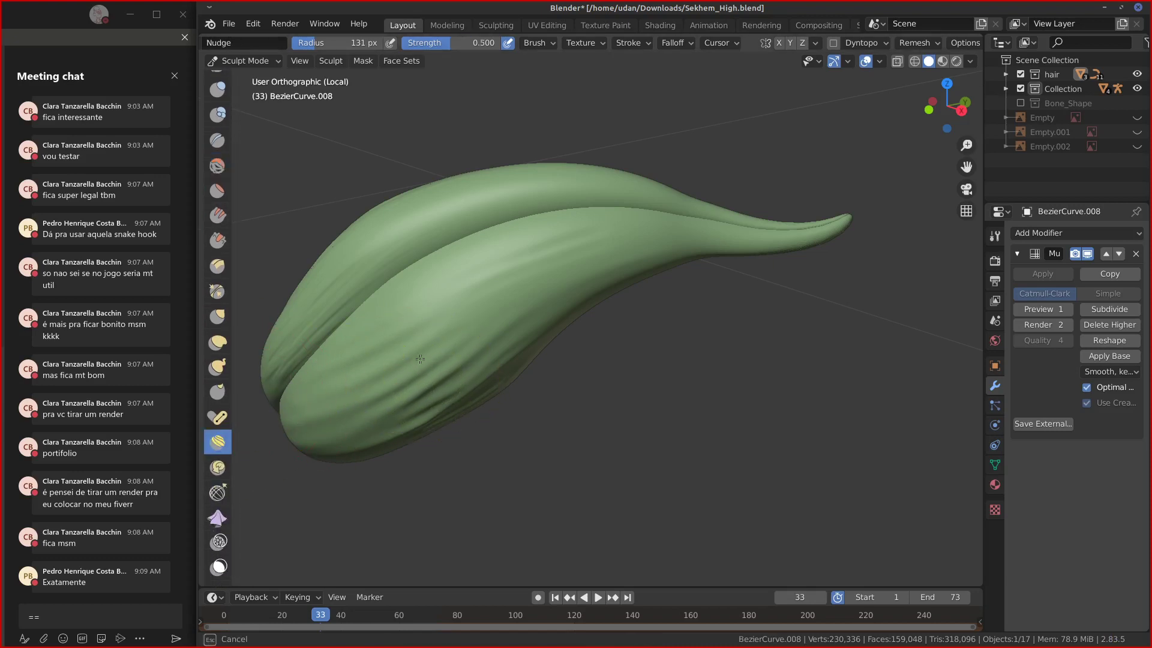
mouse_move(420, 358)
mouse_down()
mouse_move(420, 403)
mouse_move(408, 408)
mouse_move(414, 377)
mouse_move(393, 414)
mouse_move(384, 386)
mouse_move(398, 408)
mouse_move(540, 303)
mouse_move(408, 309)
mouse_up()
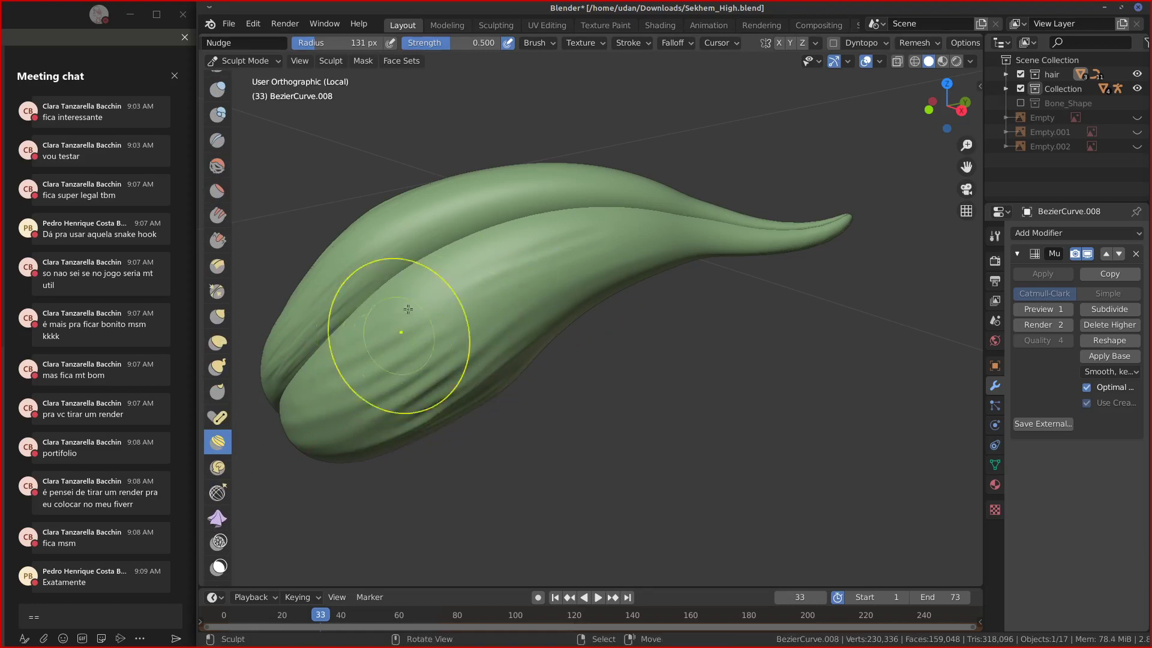
Try a Snake Hook swirl on the detailed lobe, flattening its edge using Flatten/Contrast at 0.500 strength, and undo the strokes.
click(217, 366)
mouse_move(488, 334)
mouse_down()
mouse_move(489, 316)
mouse_move(468, 354)
mouse_move(510, 360)
mouse_move(516, 294)
mouse_move(482, 305)
mouse_up()
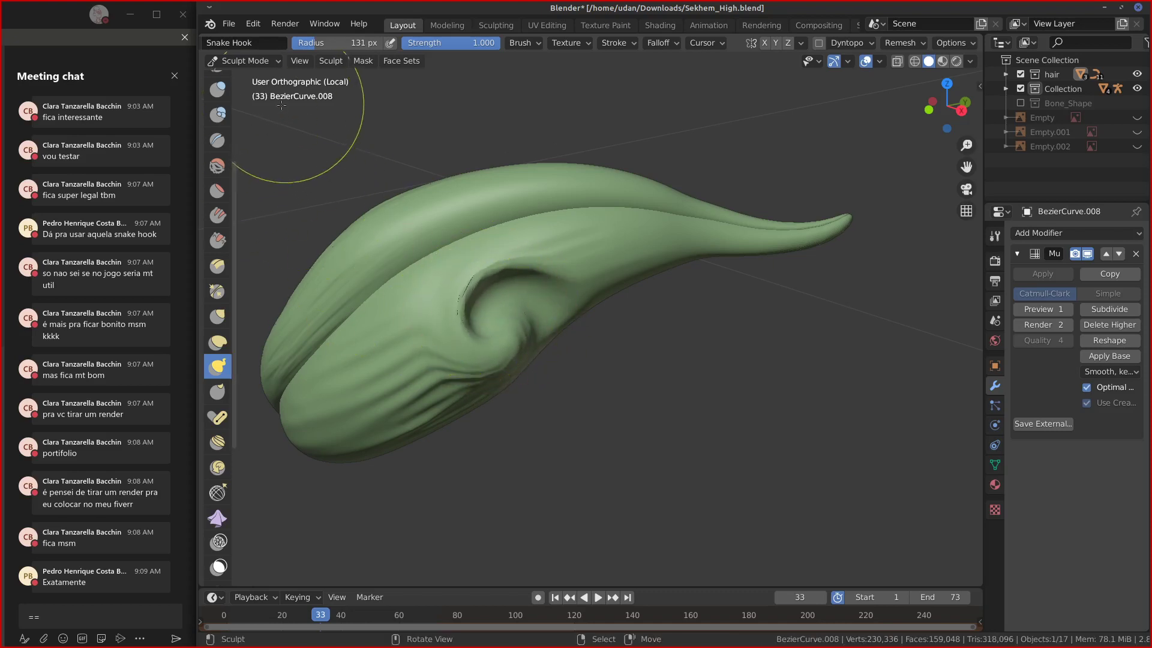
click(217, 190)
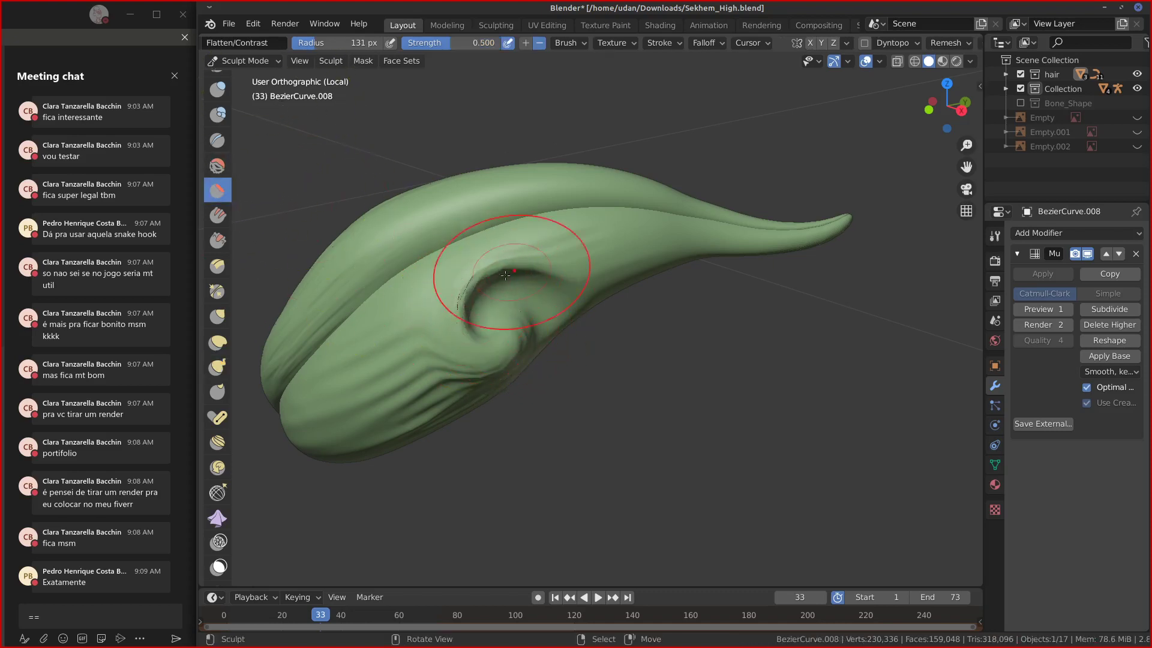
mouse_move(480, 281)
mouse_down()
mouse_move(531, 262)
mouse_move(476, 321)
mouse_move(515, 276)
mouse_move(525, 329)
mouse_move(483, 399)
mouse_up()
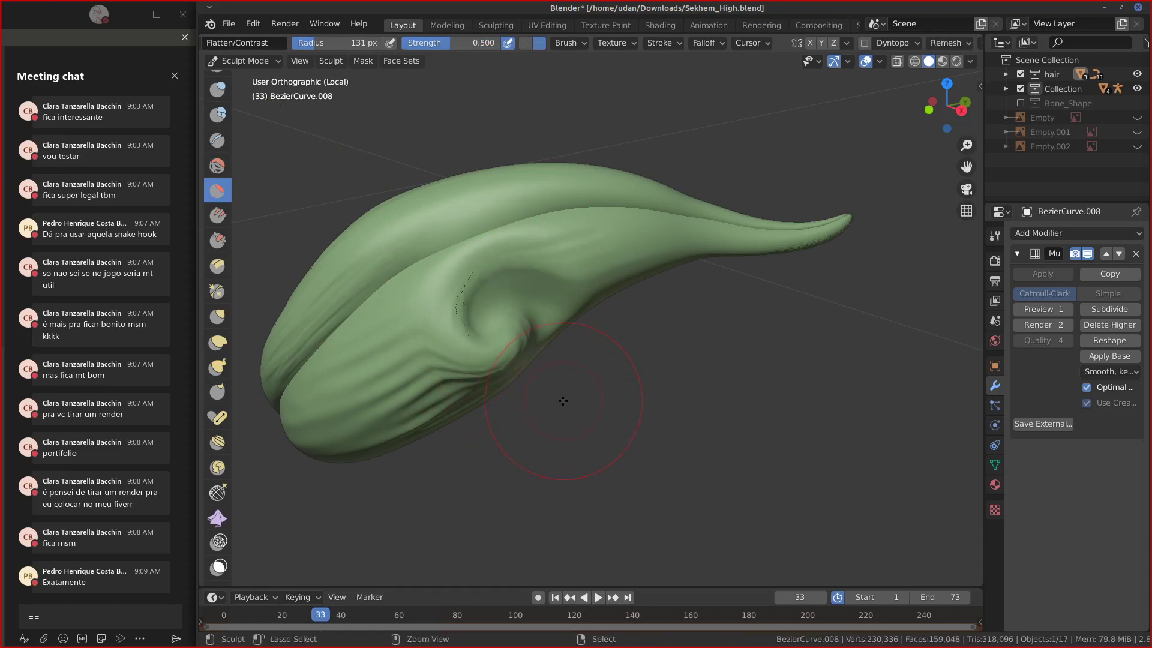
mouse_move(558, 404)
mouse_down()
mouse_move(476, 386)
mouse_move(462, 411)
mouse_up()
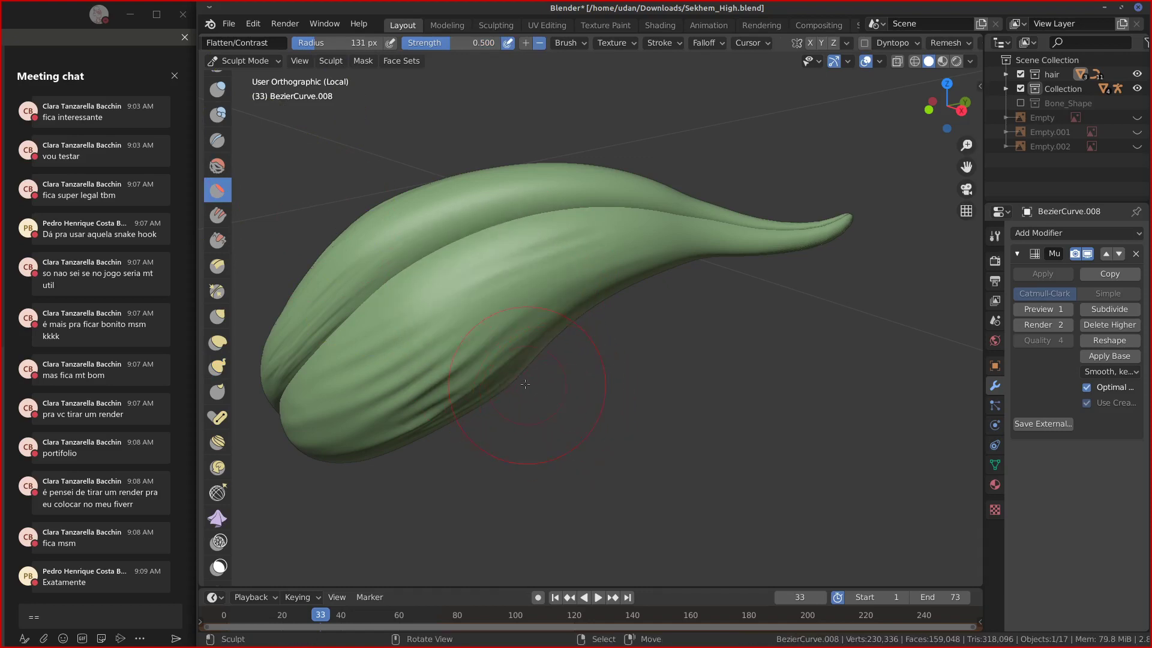
Leave the hair lock's local view, show the whole character from the front, and return to Object Mode.
mouse_move(394, 344)
middle_down()
mouse_move(448, 331)
mouse_move(685, 337)
middle_up()
scroll(685, 337, down, 1)
scroll(677, 345, down, 1)
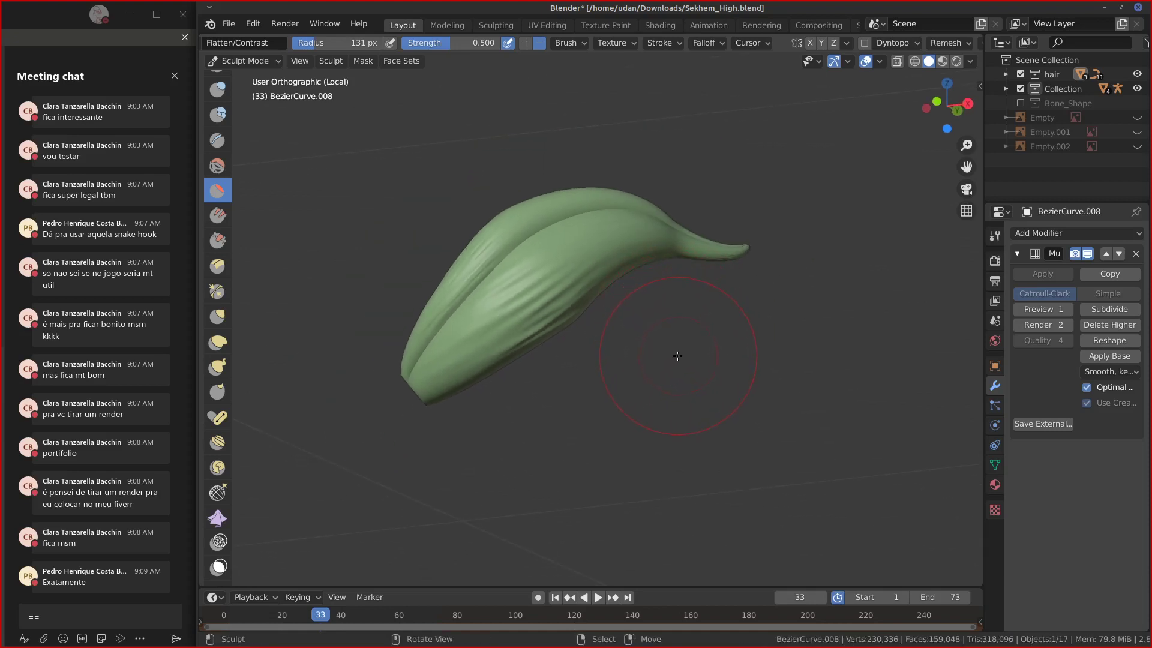
mouse_move(685, 351)
middle_down()
mouse_move(671, 393)
mouse_move(682, 346)
middle_up()
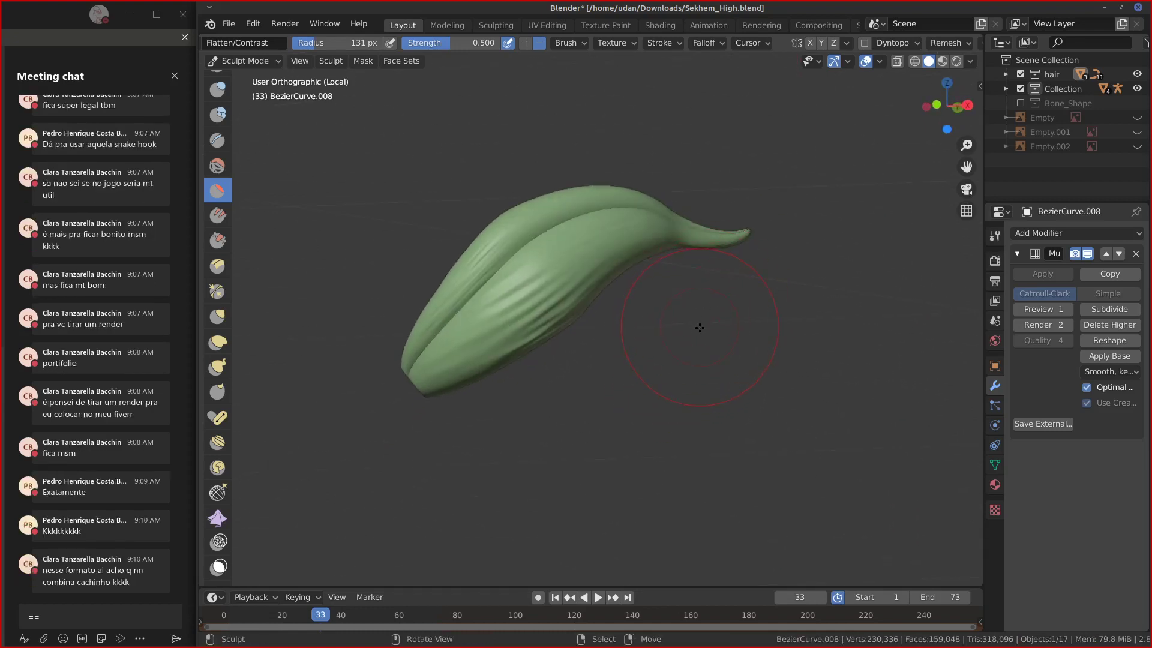
key(KP_Divide)
key(KP_1)
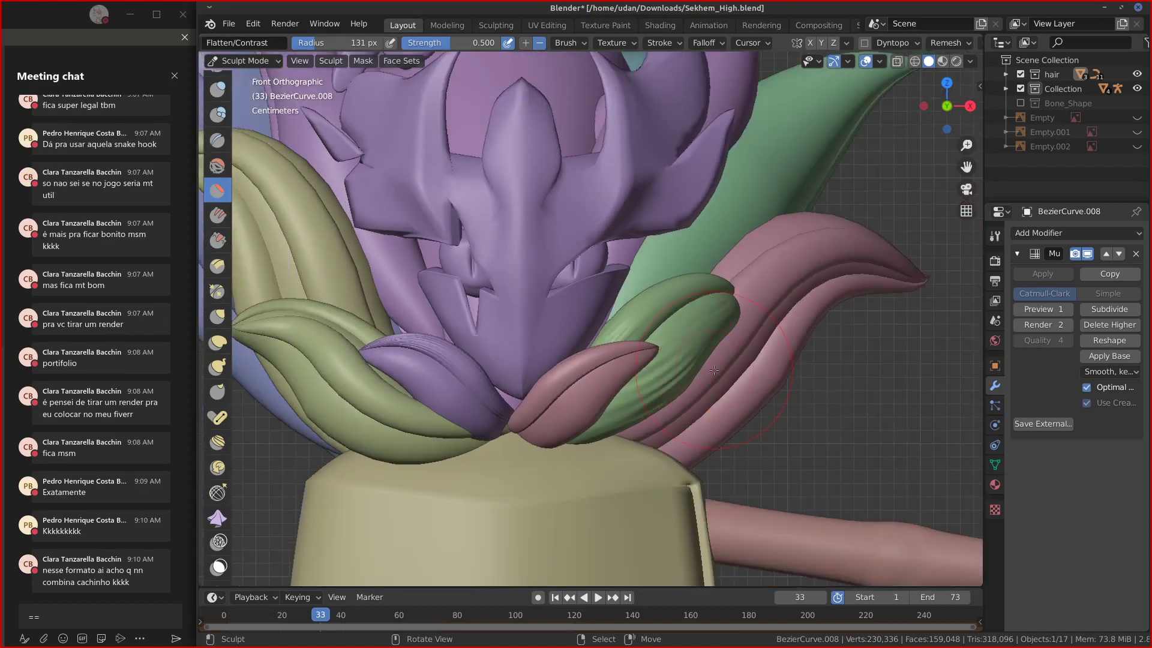
shift+middle_drag(762, 388, 734, 390)
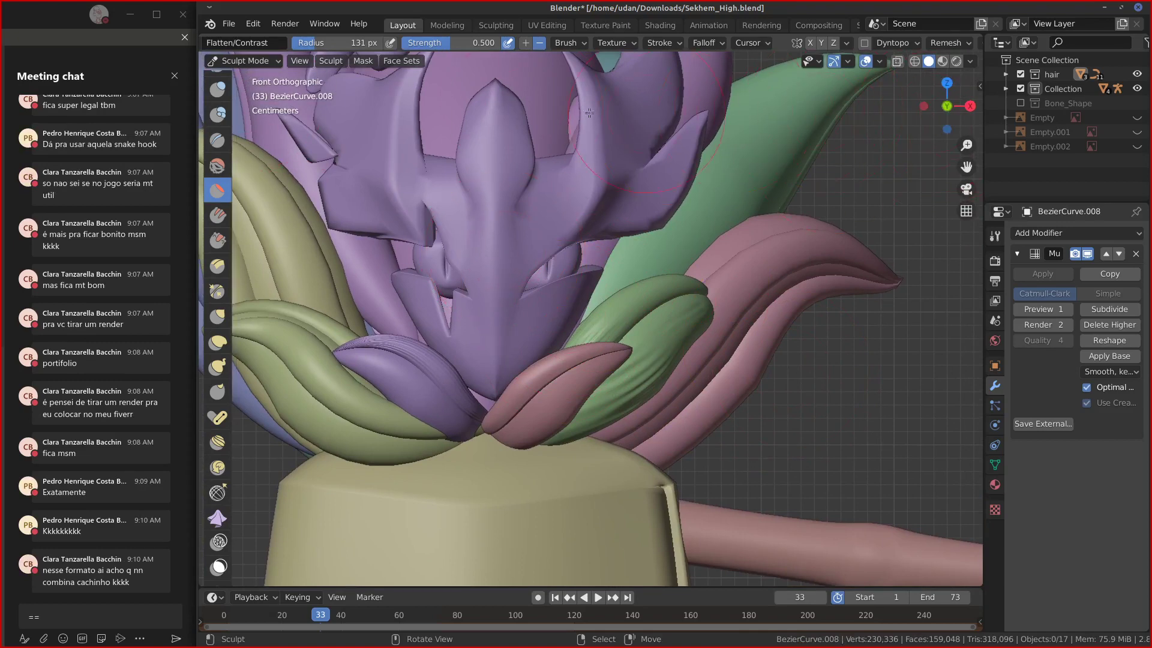
click(245, 60)
click(262, 78)
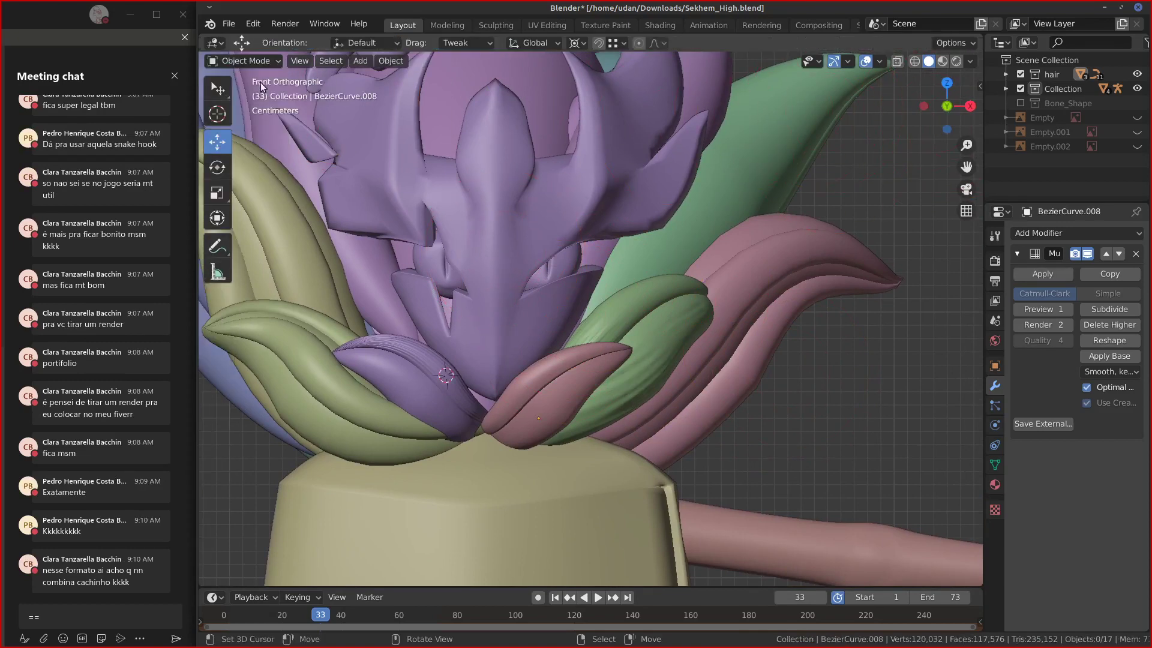
Select sekhem_mask, set its Subdivision modifier's viewport level to 3, and inspect the mask's surface up close.
click(507, 250)
shift+middle_drag(559, 253, 595, 321)
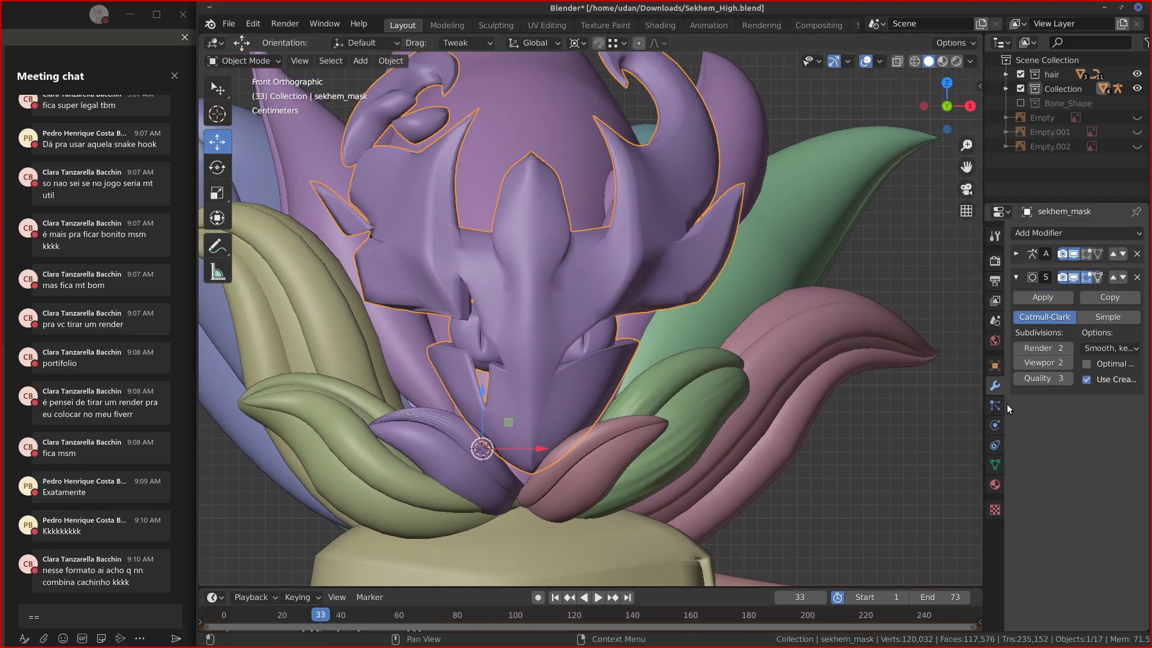
click(1066, 360)
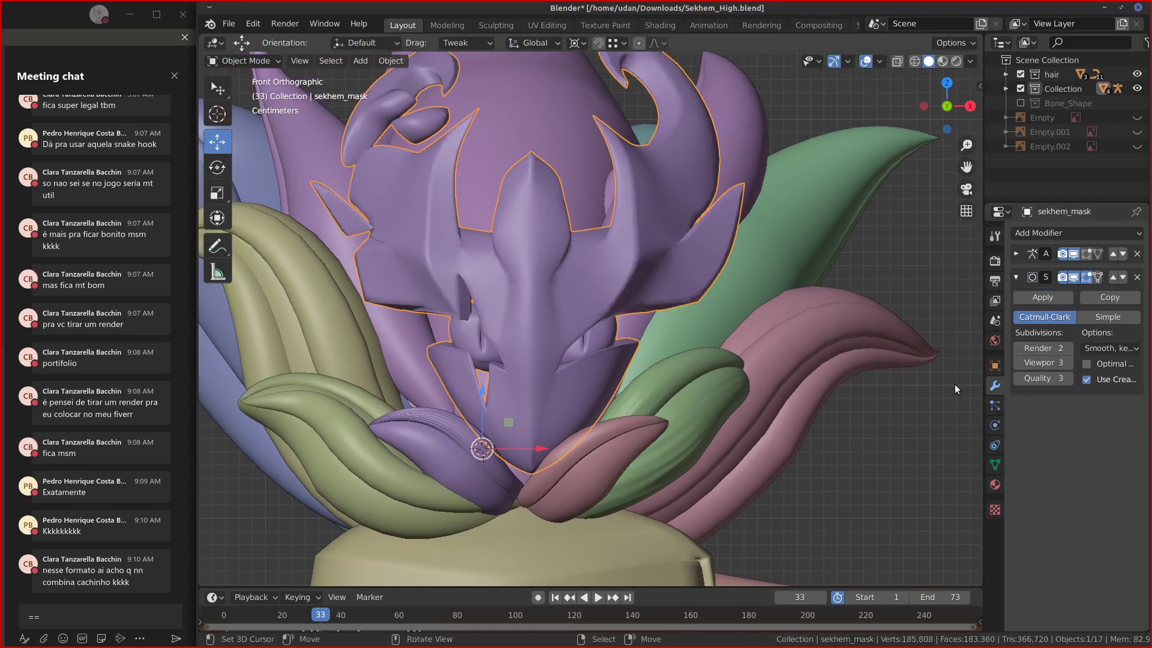
middle_drag(680, 419, 640, 408)
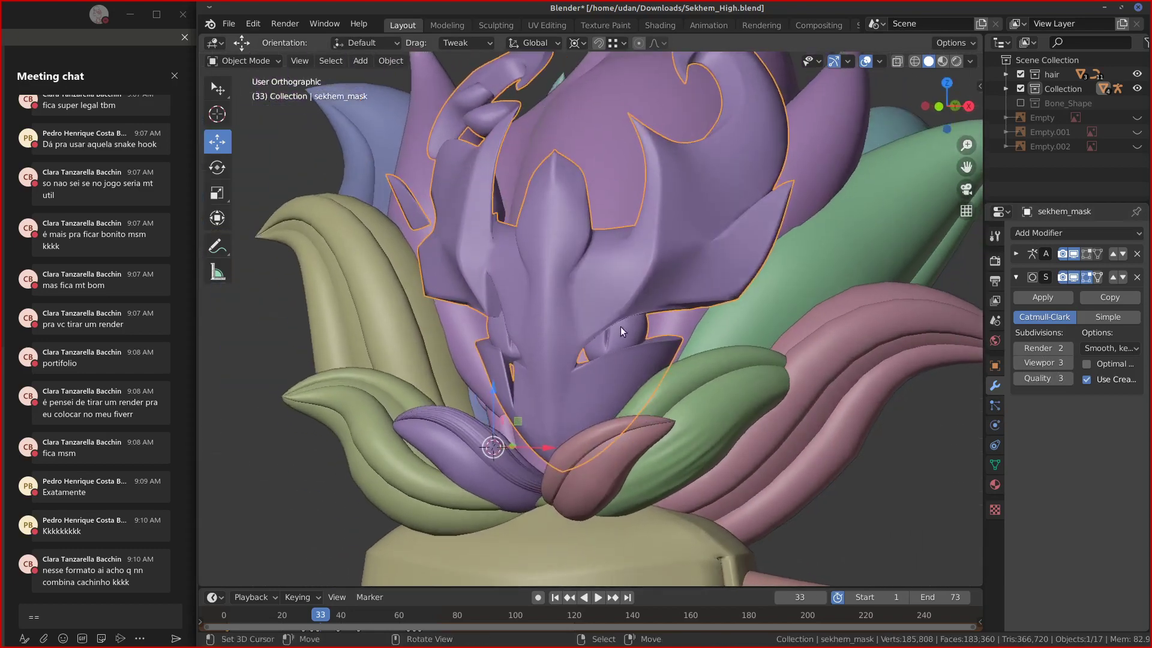
scroll(621, 326, up, 3)
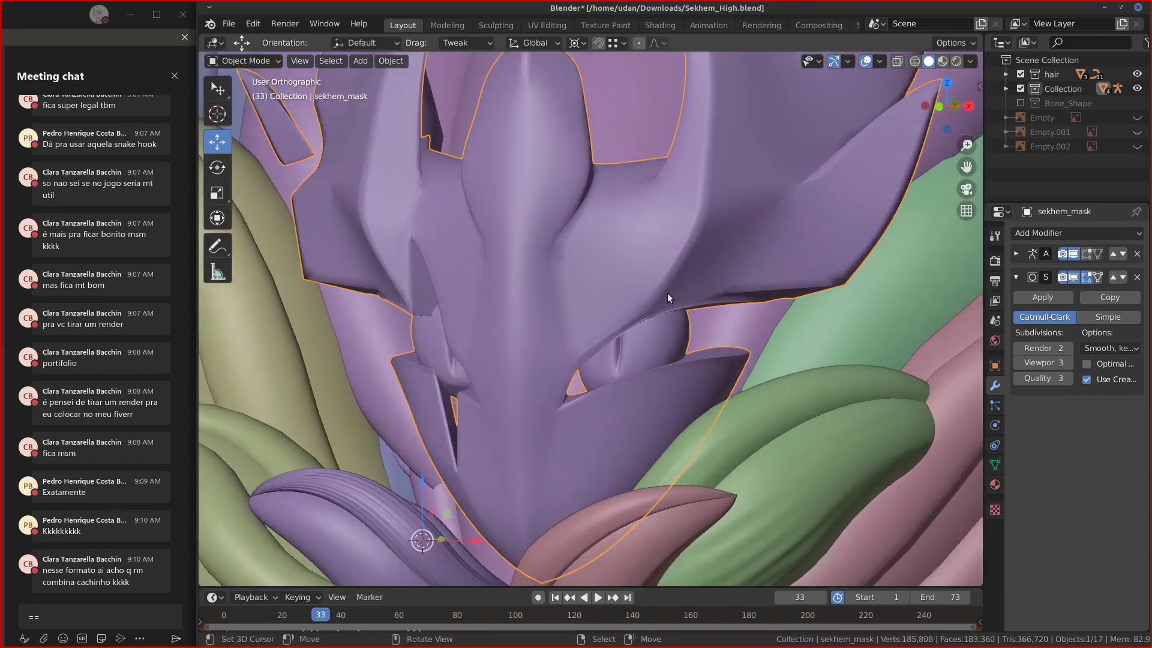
scroll(612, 360, up, 3)
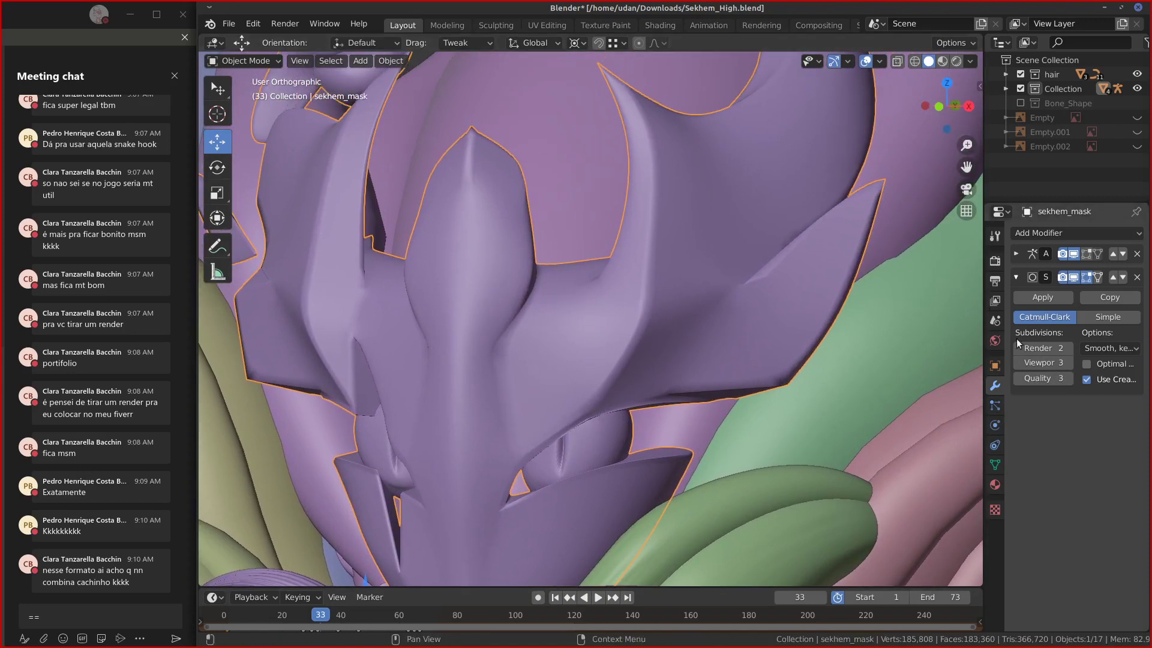
Set the mask's viewport subdivision level to 2 and inspect its surface for comparison.
click(1019, 363)
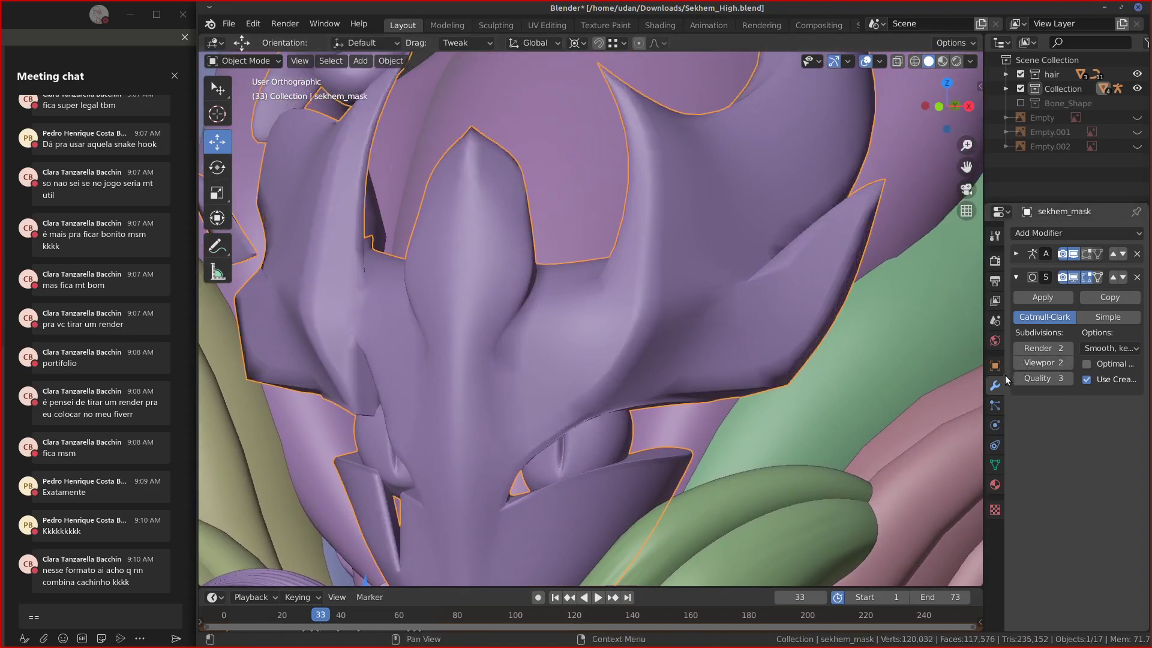
shift+middle_drag(648, 354, 651, 378)
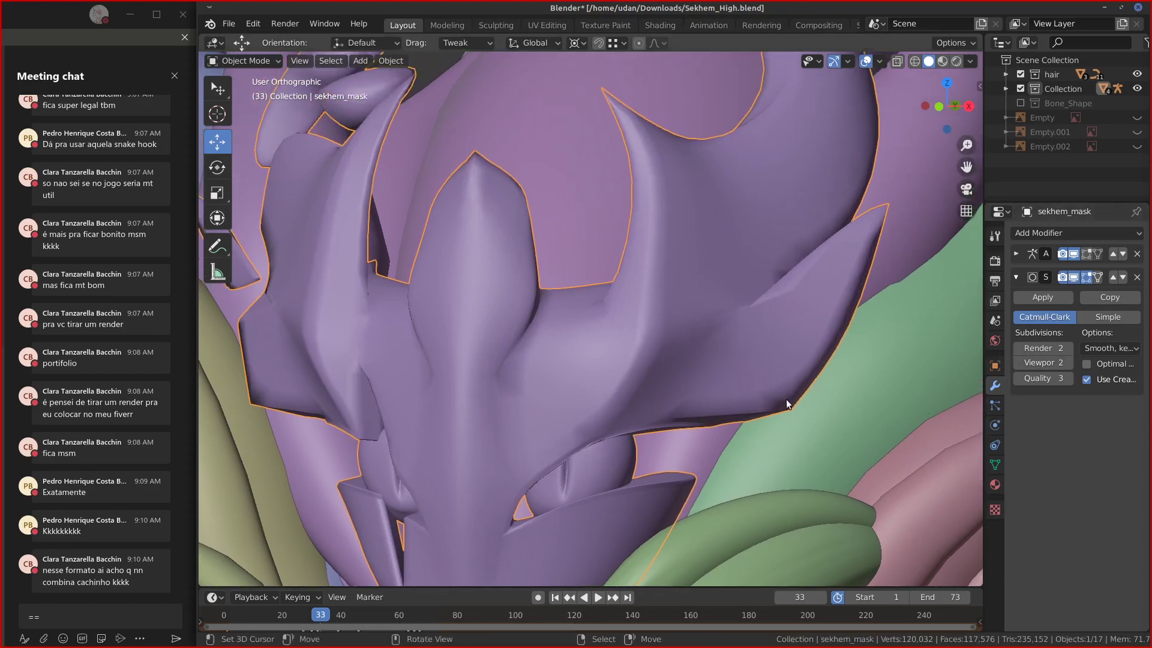
middle_drag(786, 398, 529, 344)
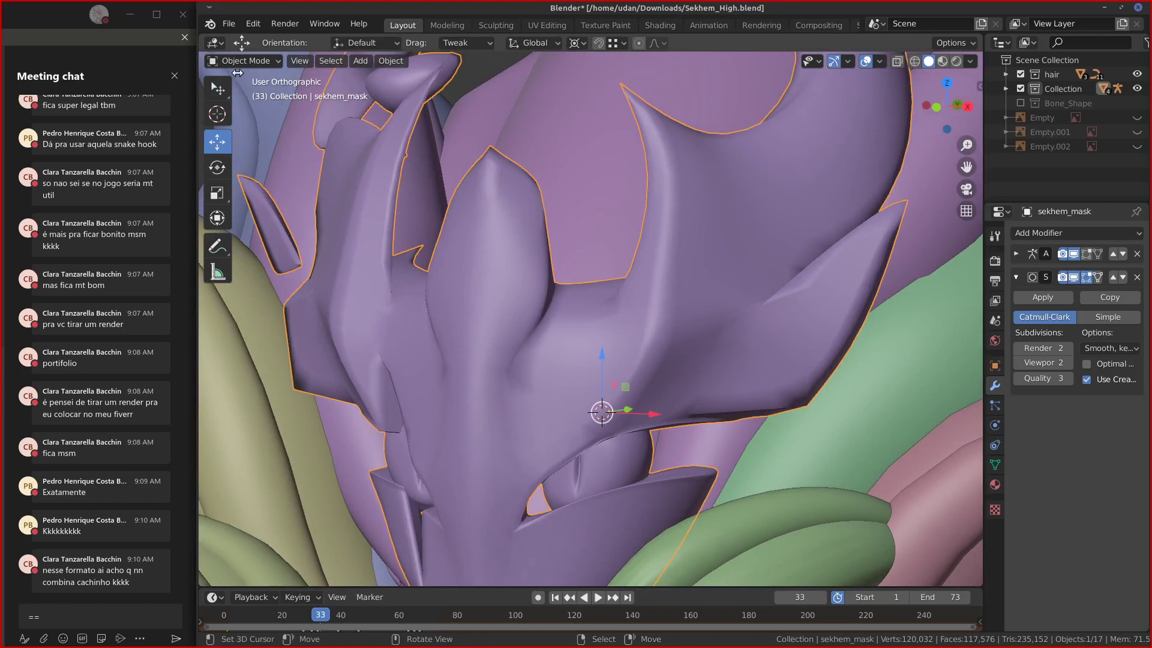
Turn off the viewport gizmos and make Select Box the active Object Mode tool.
click(216, 93)
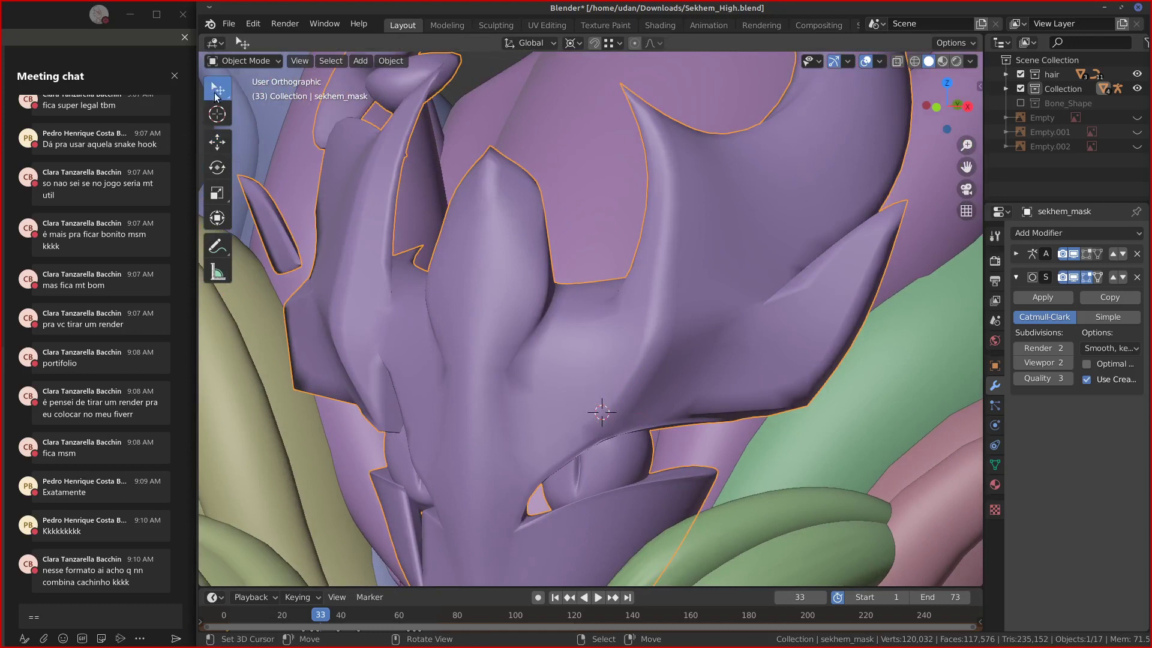
click(835, 61)
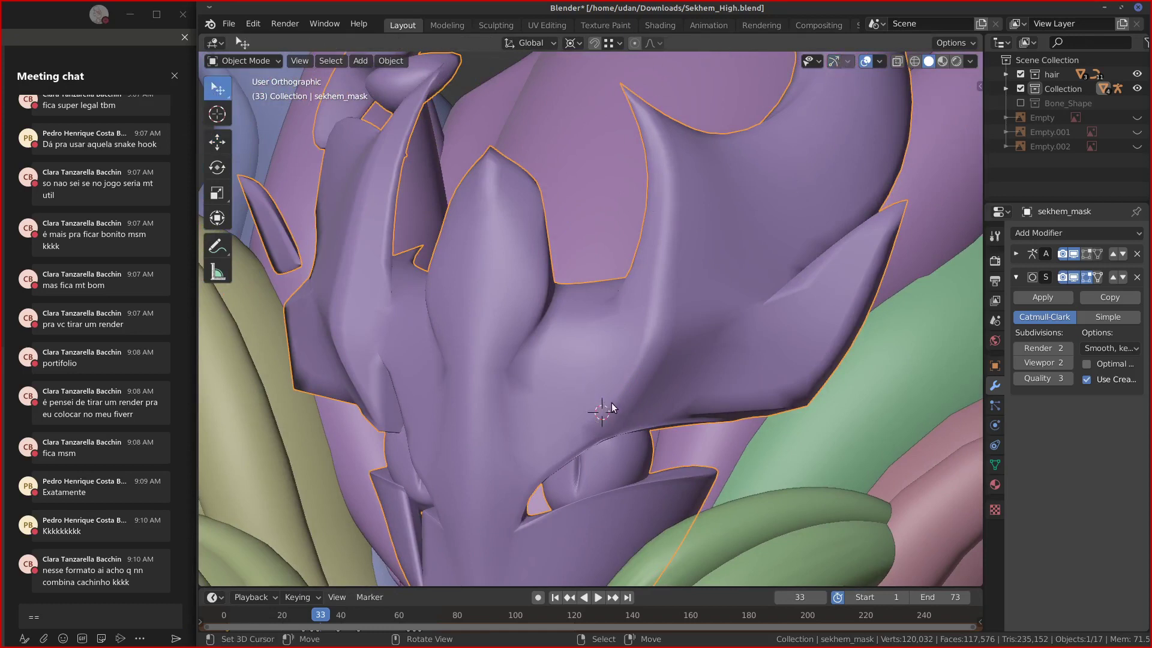
drag(207, 86, 258, 118)
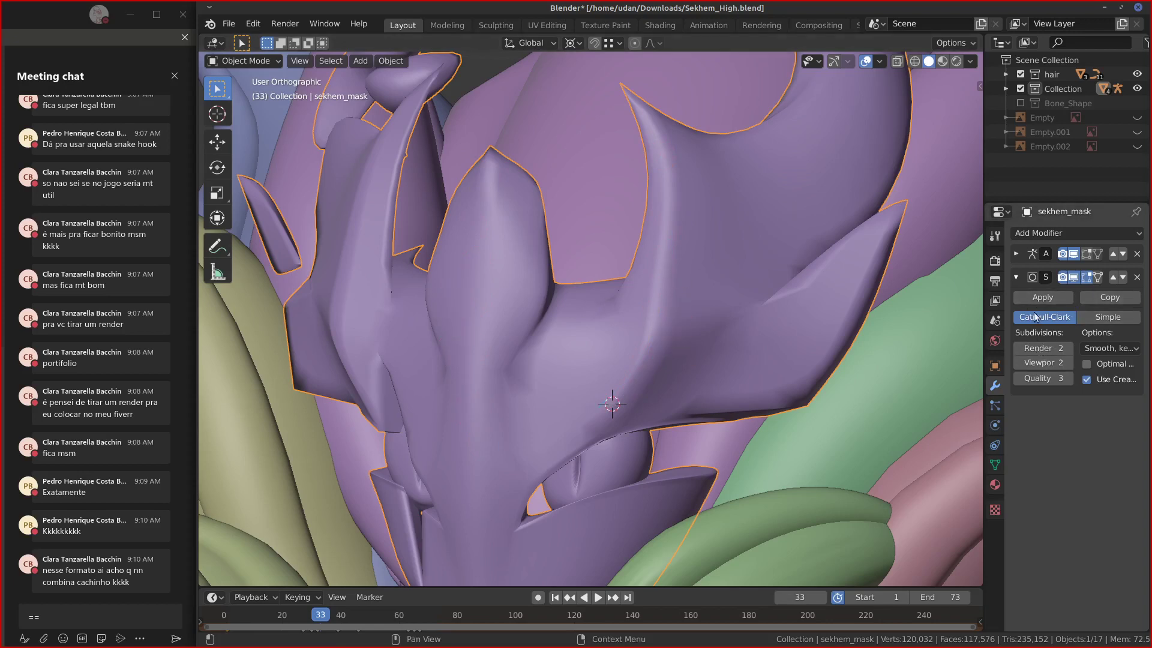
Set the mask's viewport subdivision level to 3 and open its mesh in Edit Mode.
click(1067, 362)
middle_drag(669, 340, 548, 310)
key(Tab)
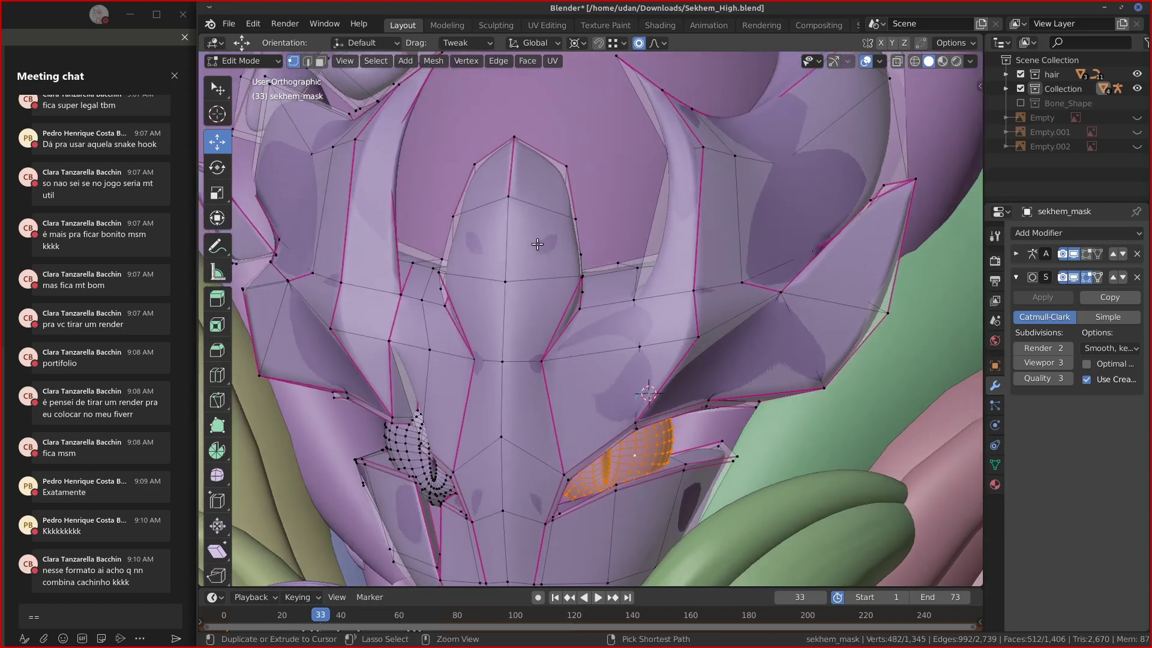
Add a single unslid loop cut running lengthwise along both sides of the mask's central ridge.
key(ctrl+r)
click(519, 212)
right_click(520, 212)
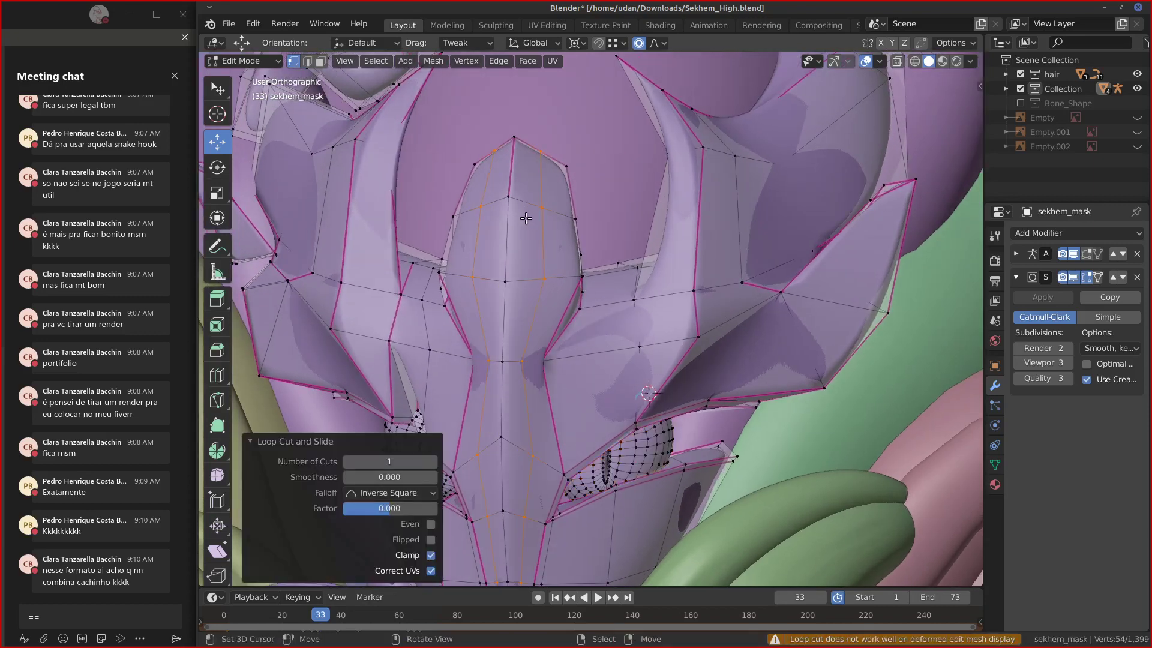
Try to slide the new loop's vertices across the mask's central ridge.
key(shift+v)
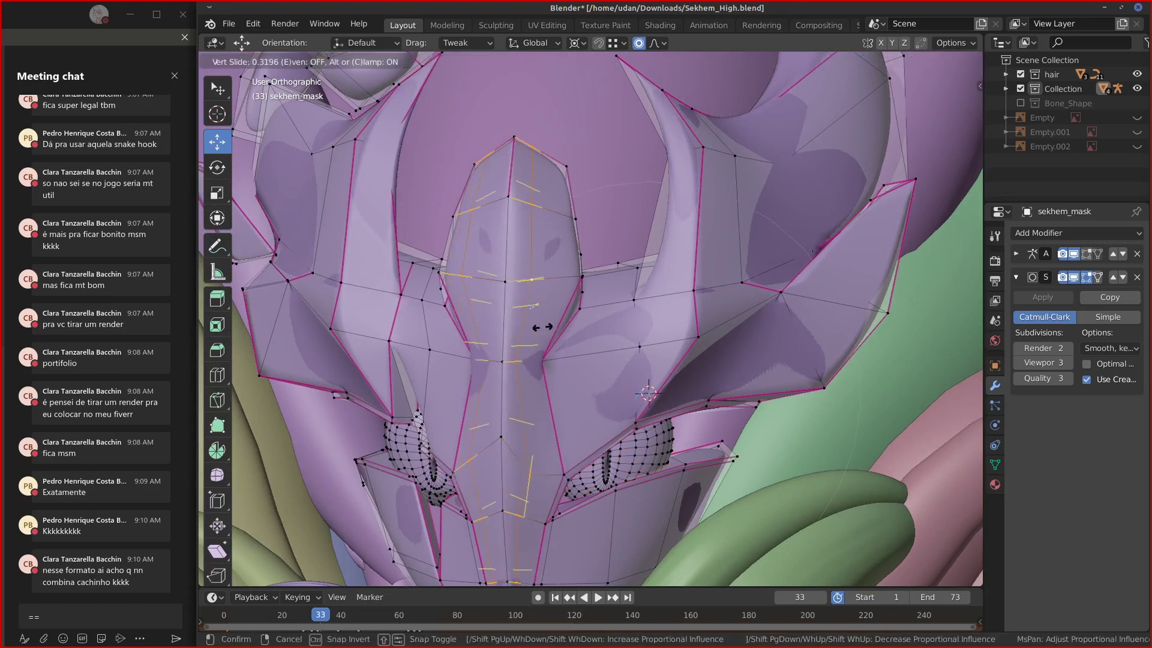
click(537, 328)
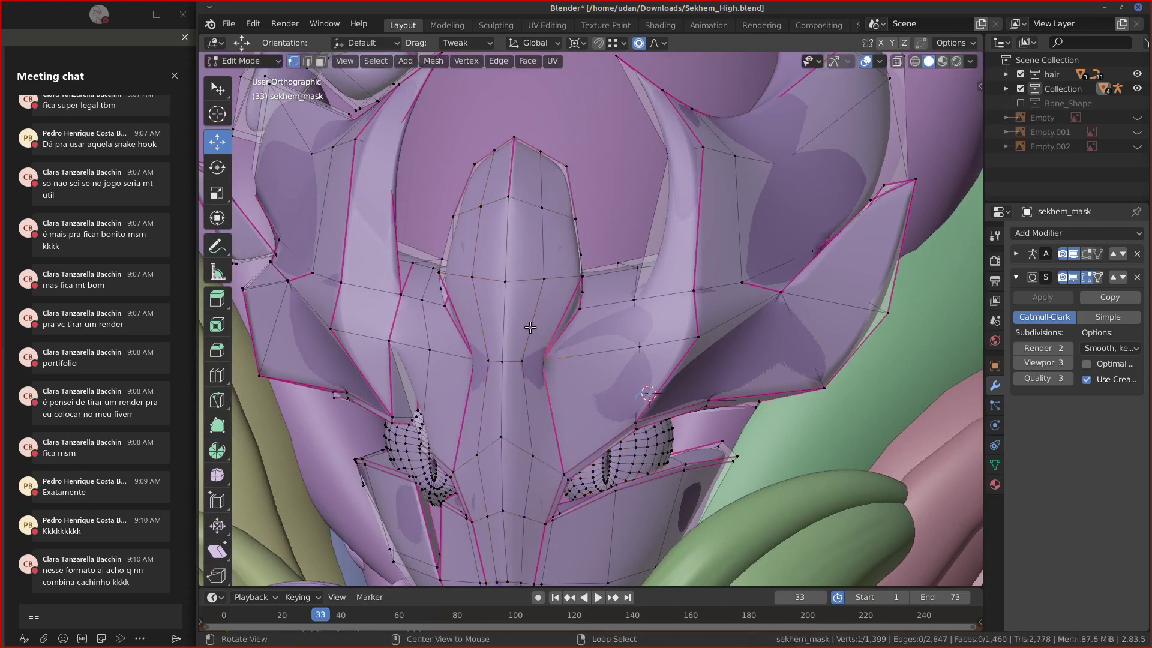
key(g)
key(g)
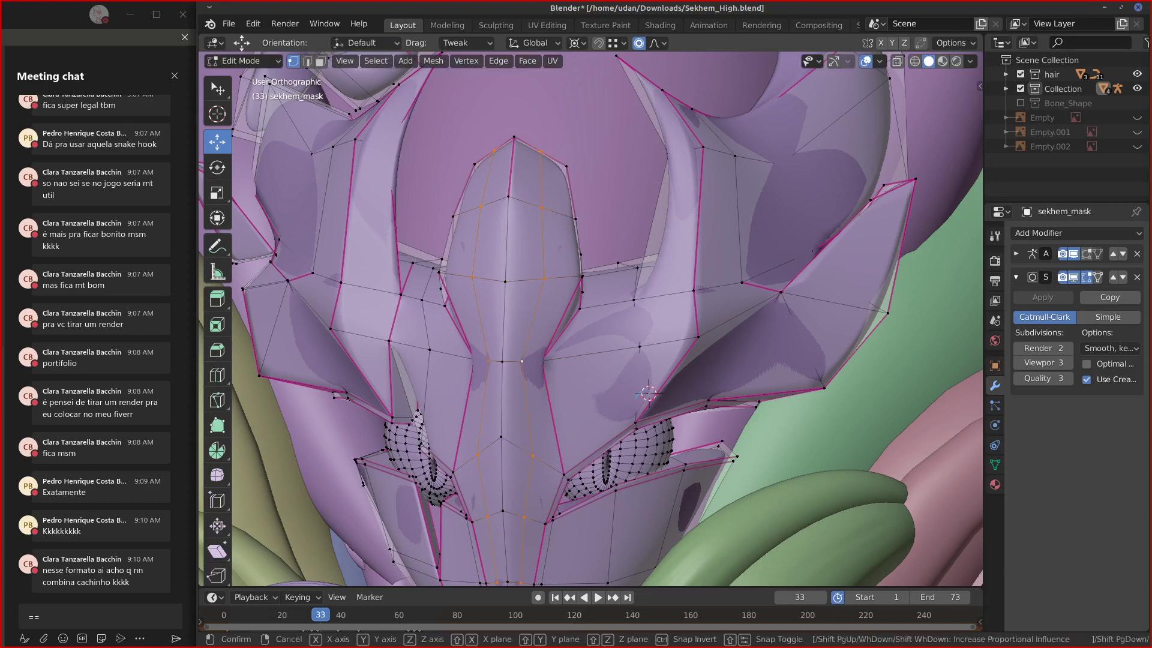
click(525, 359)
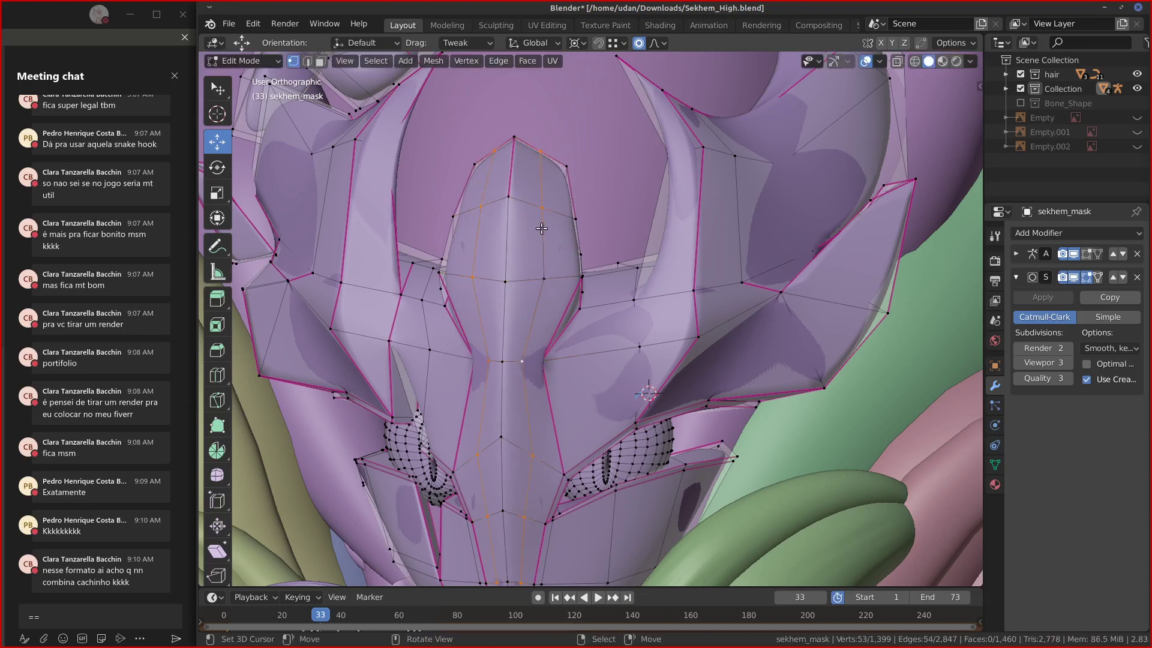
Select the lengthwise edge loop on the right side of the mask's central ridge and slide it toward the ridge by a factor of -0.427.
click(541, 208)
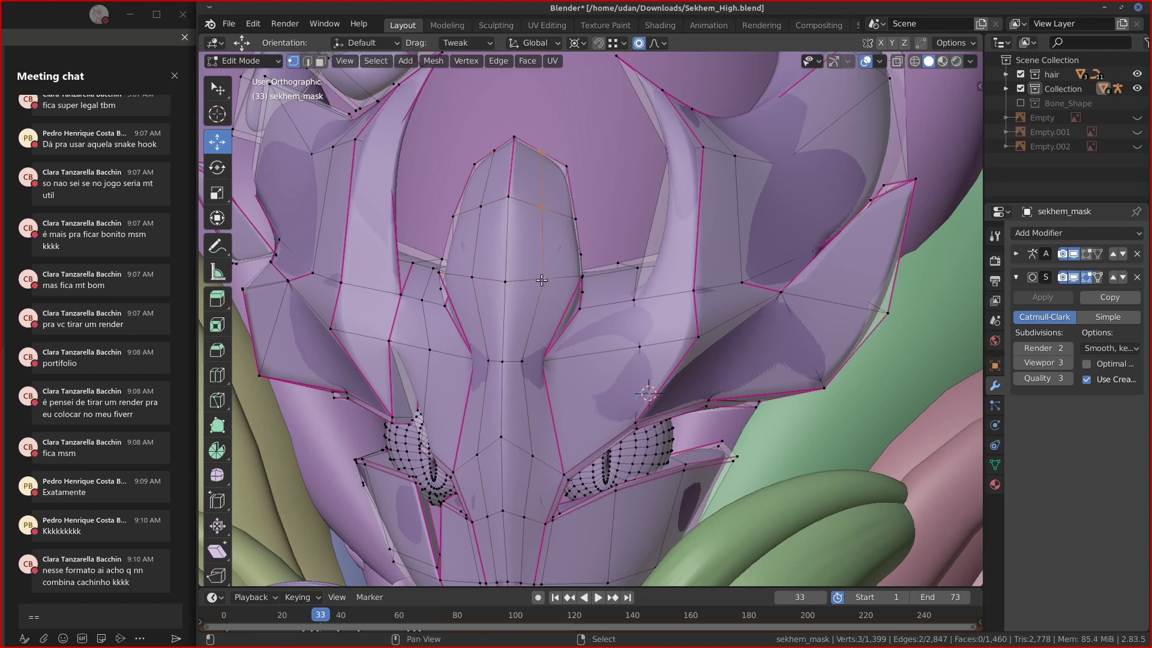
middle_drag(529, 517, 565, 448)
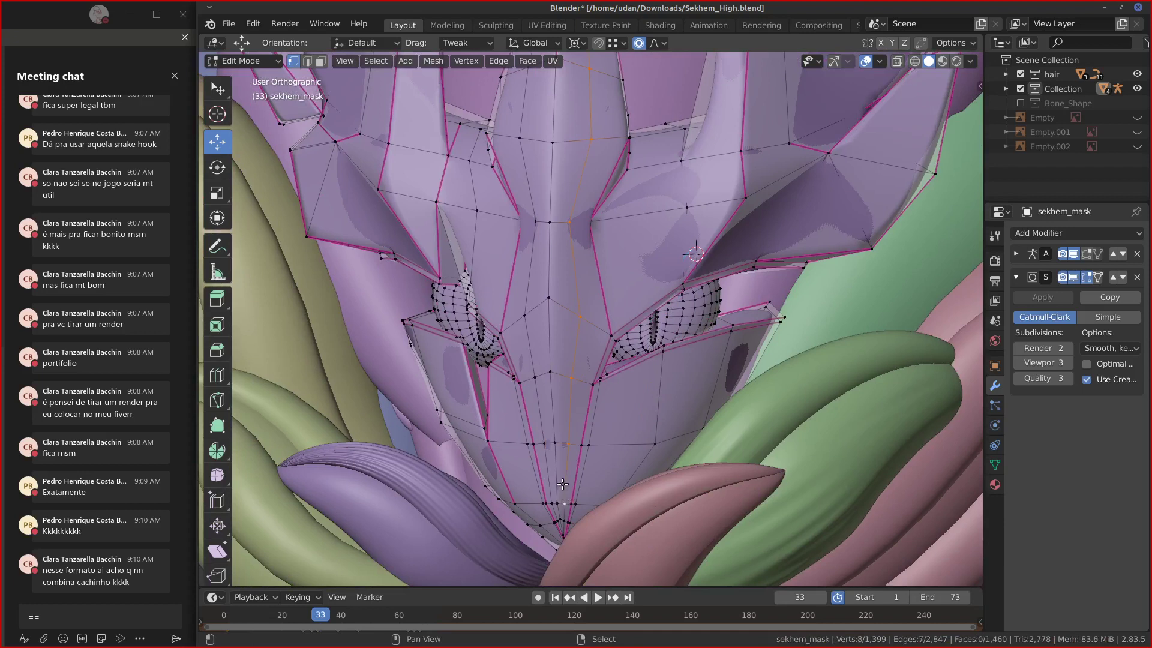
key(g)
key(g)
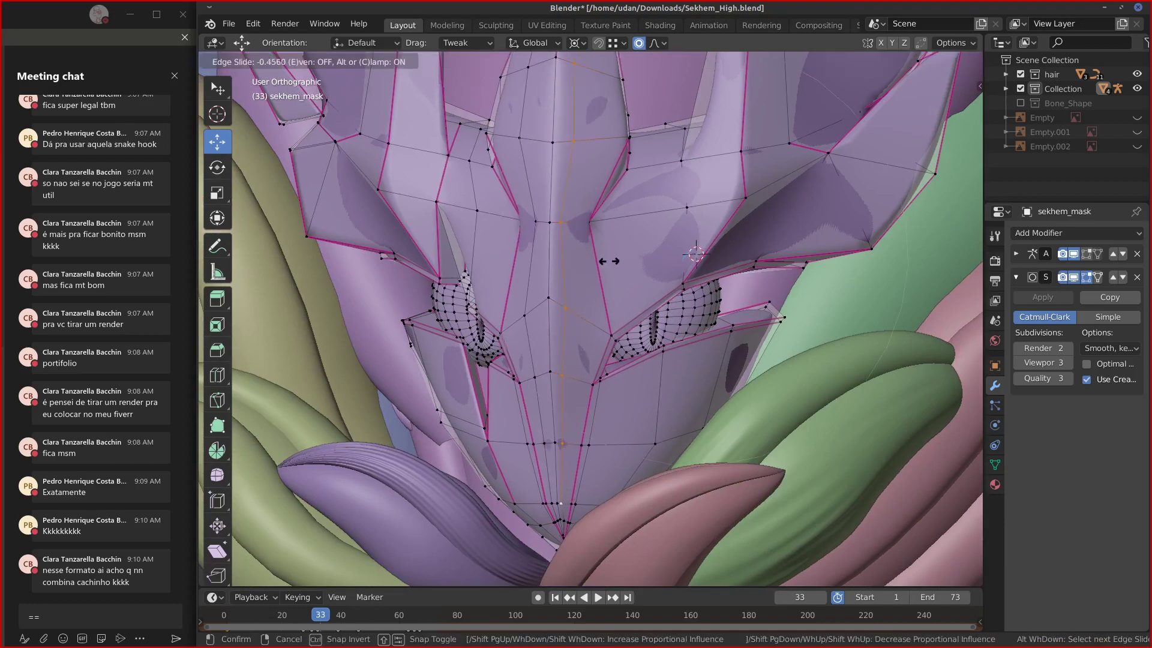
click(618, 261)
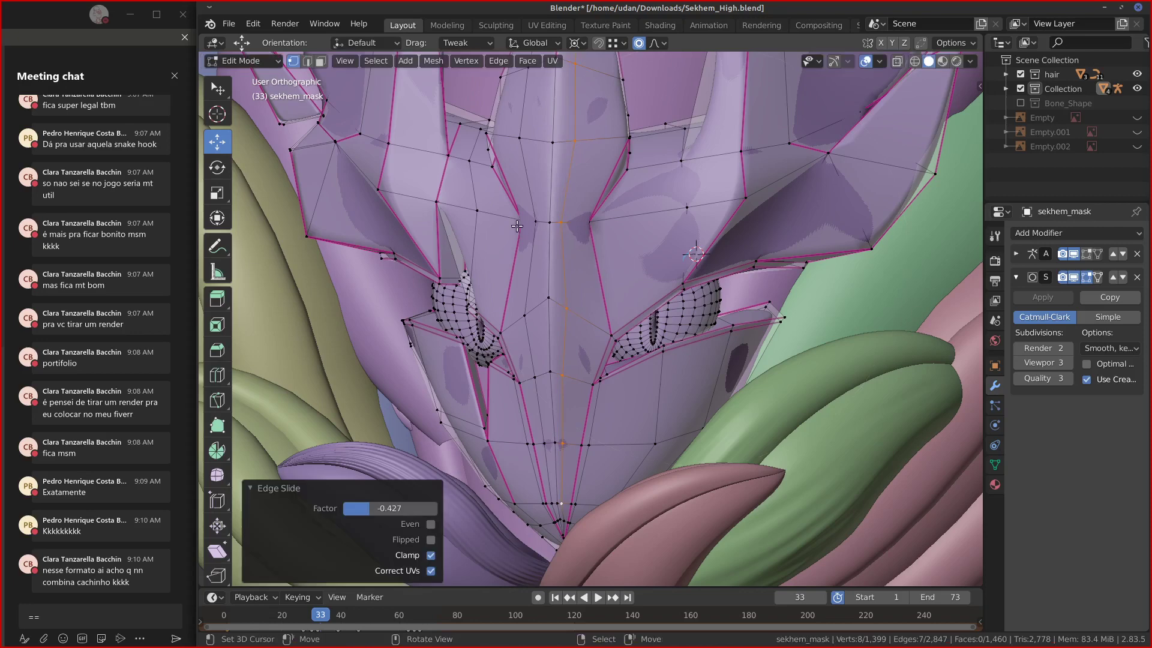
Select the matching edge loop on the left side of the mask's ridge and slide it toward the ridge by a factor of 0.655.
click(553, 500)
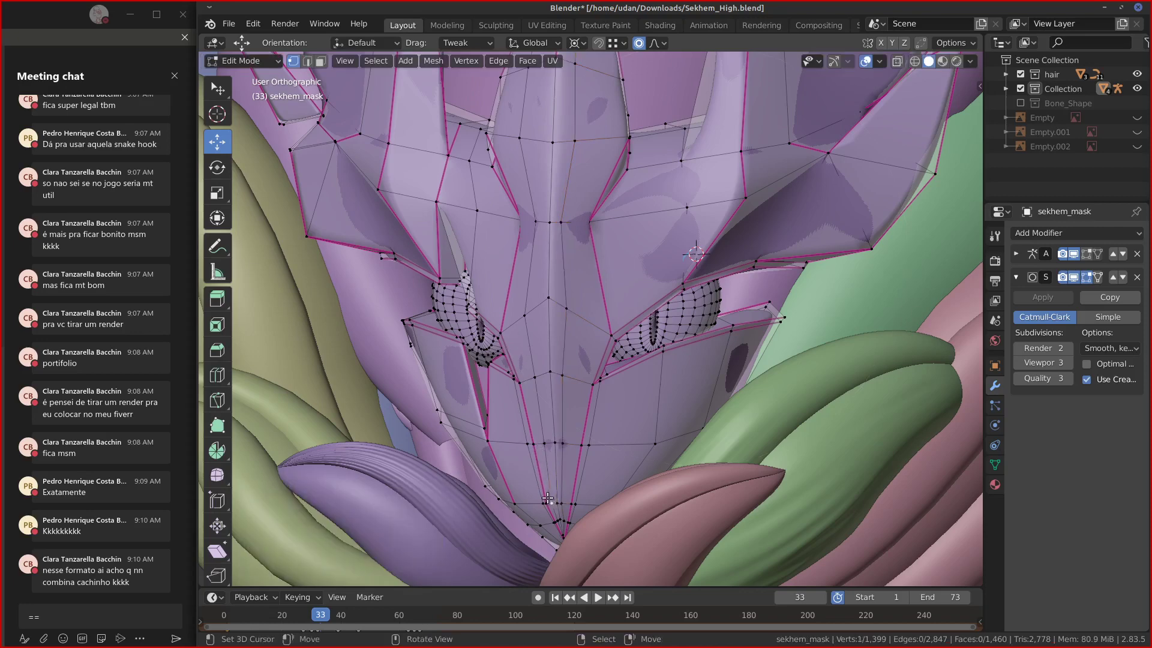
shift+click(536, 439)
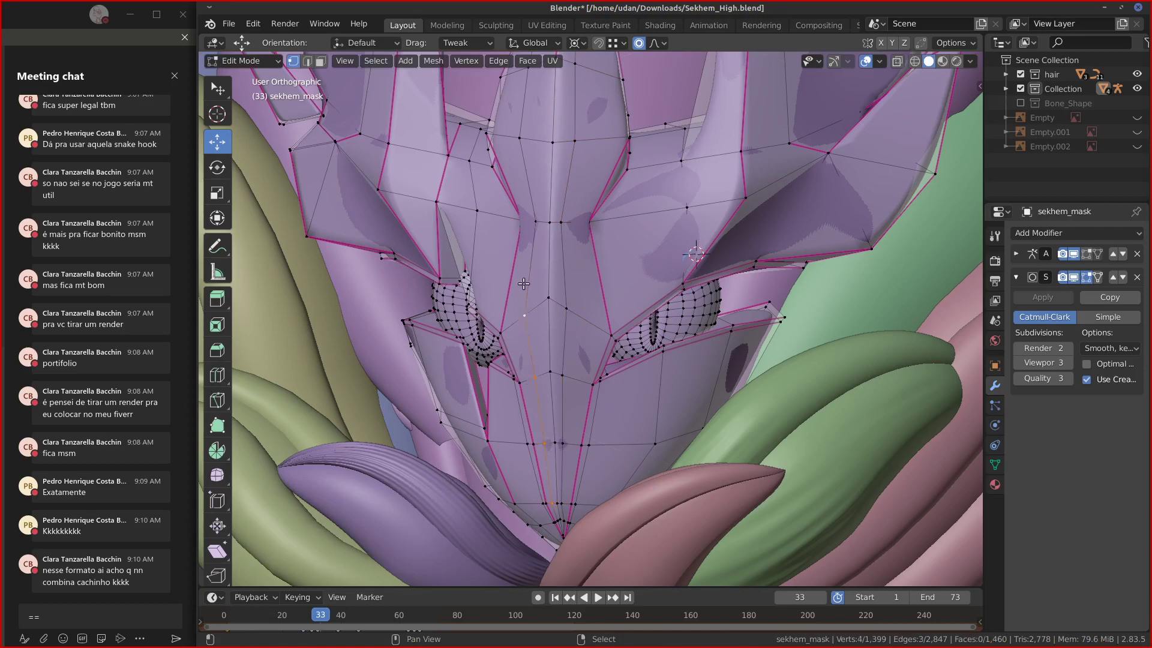
shift+right_click(518, 135)
shift+middle_drag(552, 142, 534, 264)
shift+right_click(510, 191)
key(g)
key(g)
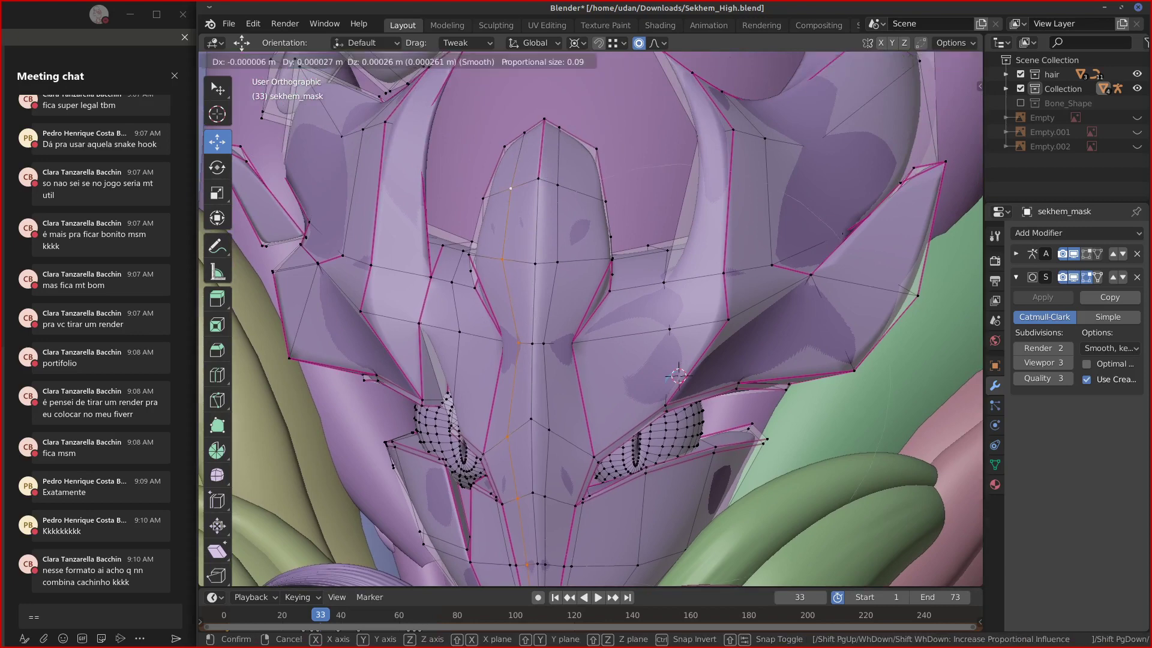
click(554, 319)
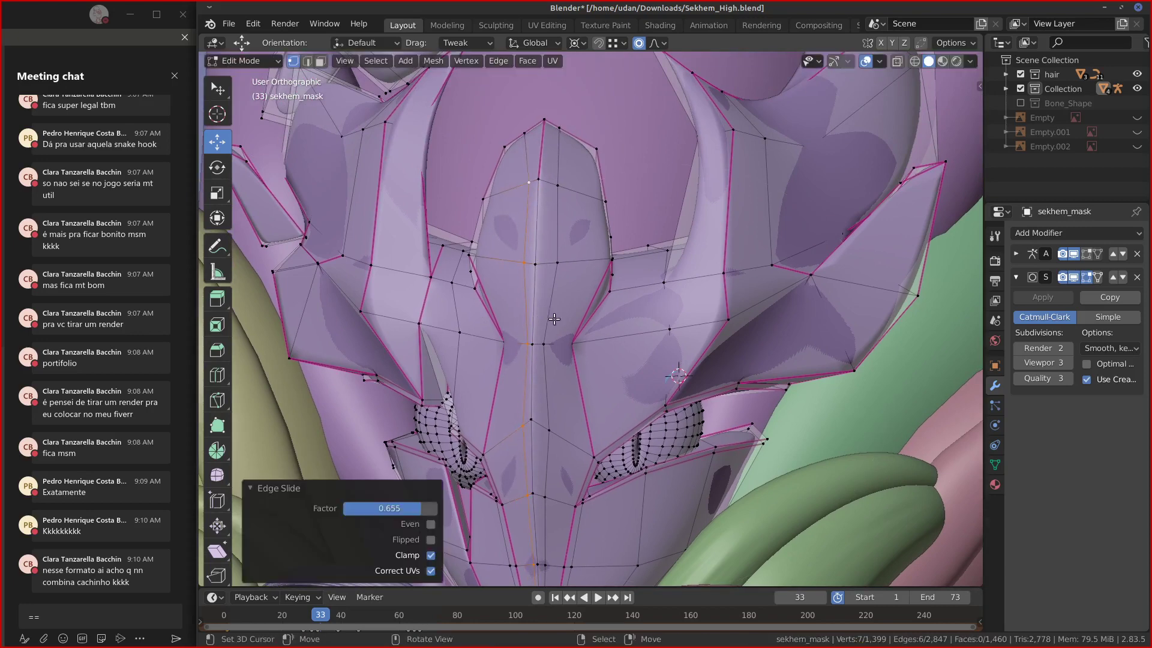
View the smoothed ridge in Object Mode, mark its edge with a freehand annotation, and erase the annotation.
key(Tab)
shift+middle_drag(607, 358, 592, 312)
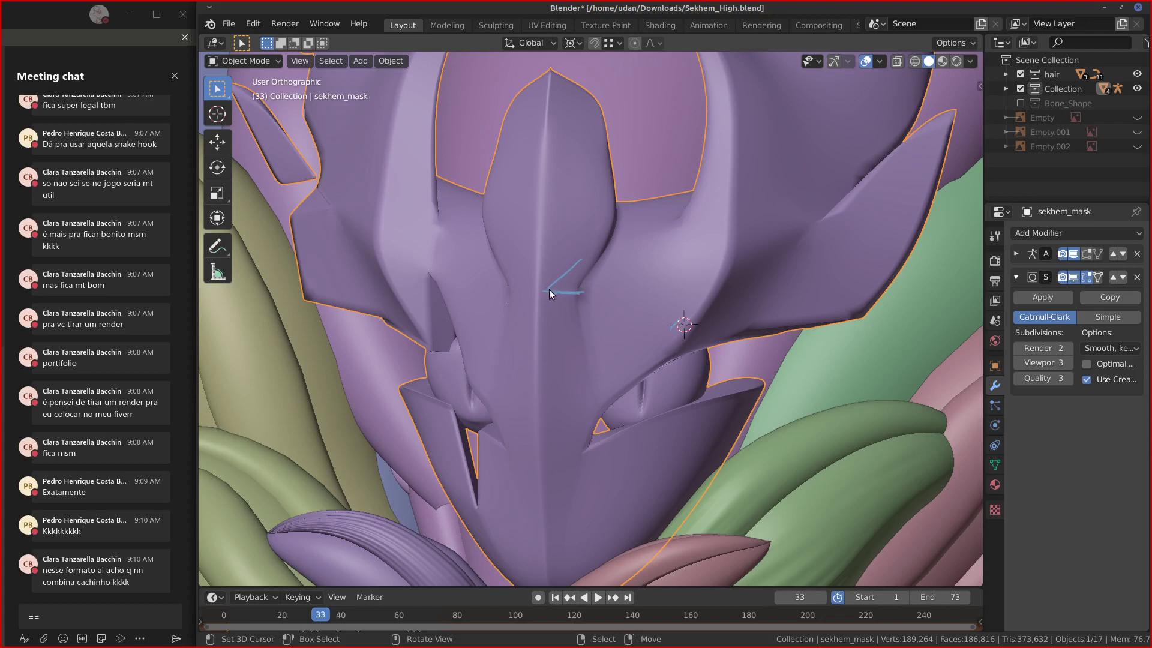
drag(549, 289, 703, 240)
mouse_move(561, 305)
right_down()
mouse_move(574, 282)
mouse_move(629, 264)
right_up()
Try adding two loop cuts, one through the face beneath the right-hand horn at factor 0.726 and one along the horn's creased edge.
key(Tab)
key(ctrl+r)
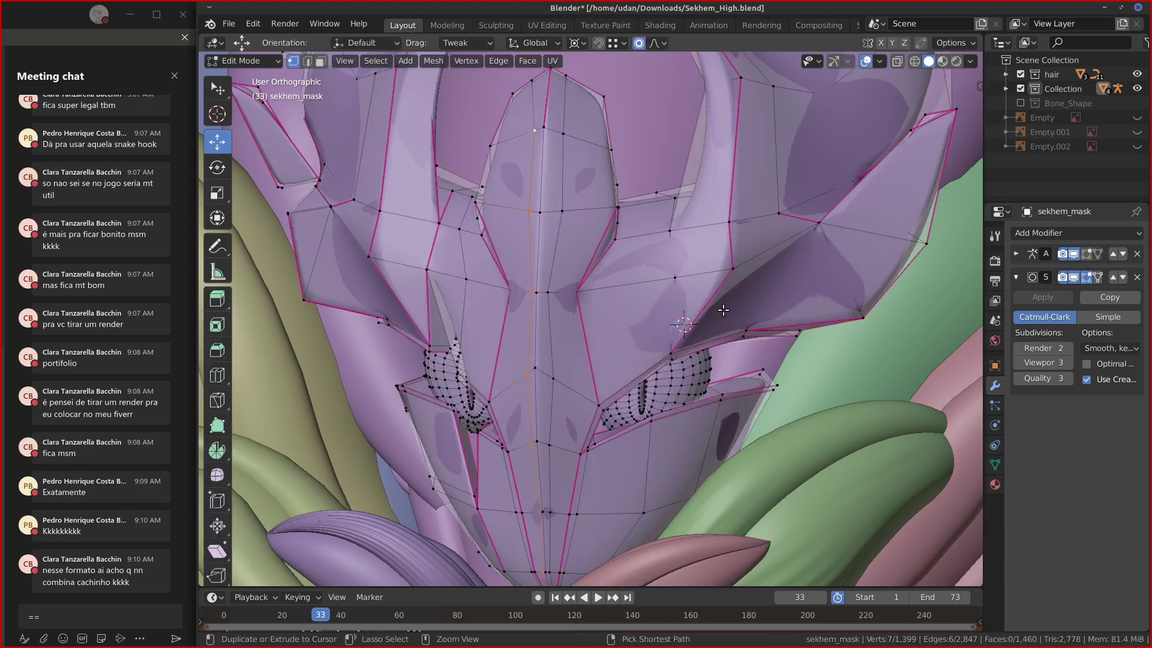
click(717, 309)
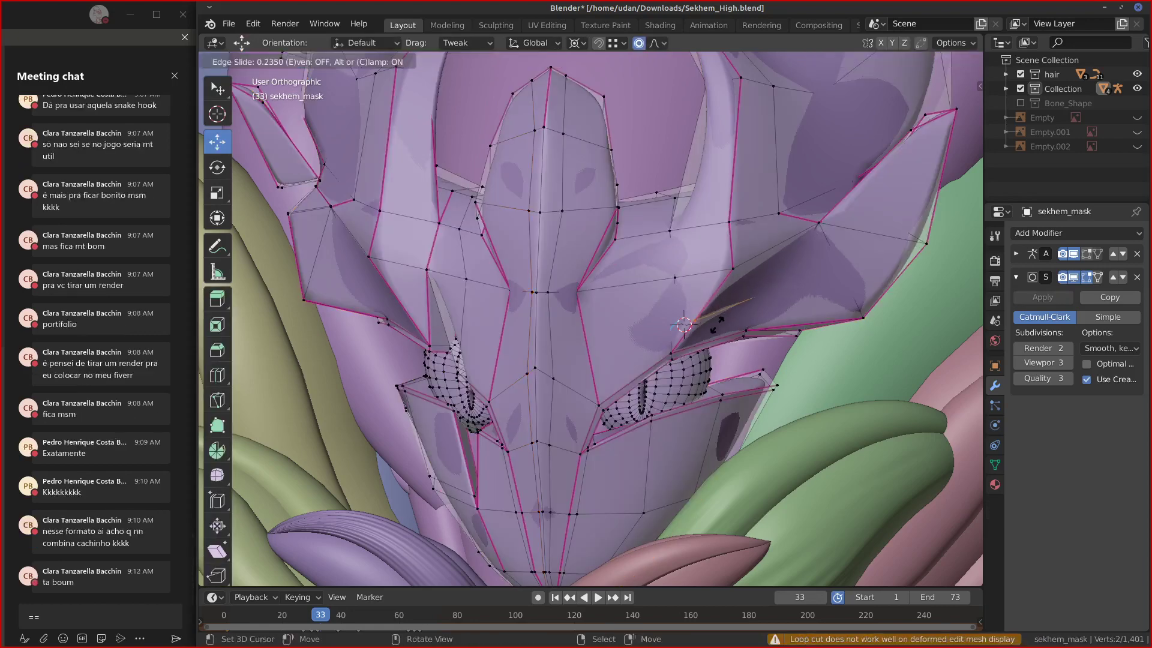
drag(706, 339, 705, 336)
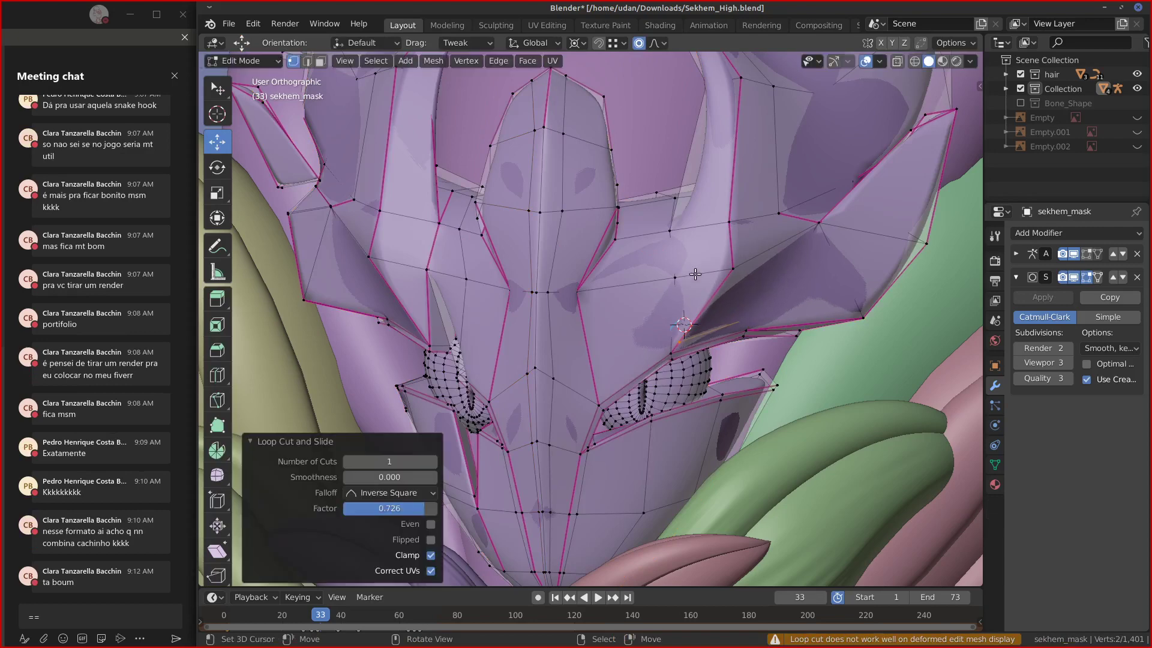
key(ctrl+r)
click(705, 274)
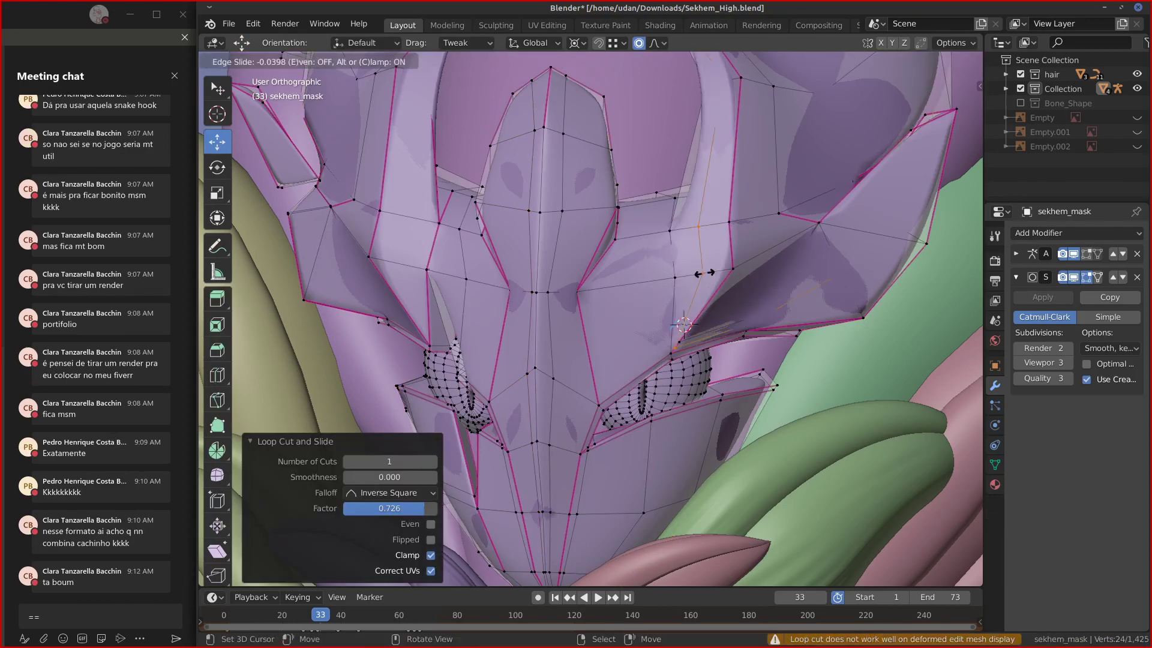
drag(715, 264, 719, 264)
key(Tab)
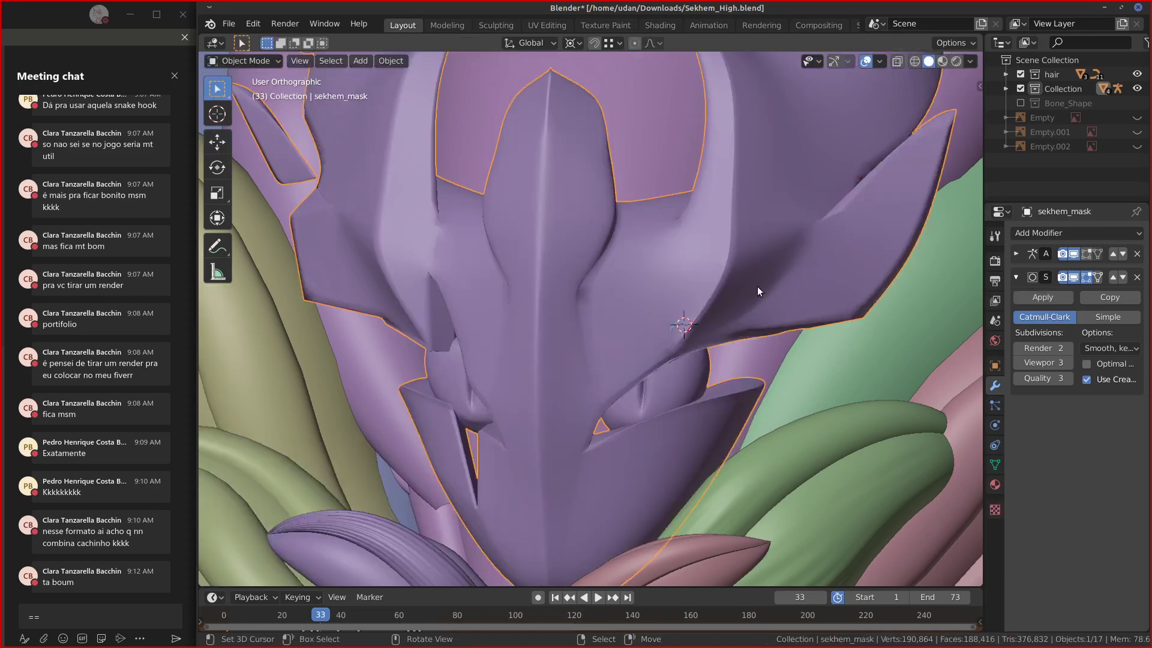
Enable the Subdivision modifier's on-cage display and compare the right-hand horn in Edit Mode and Object Mode.
click(1097, 278)
key(Tab)
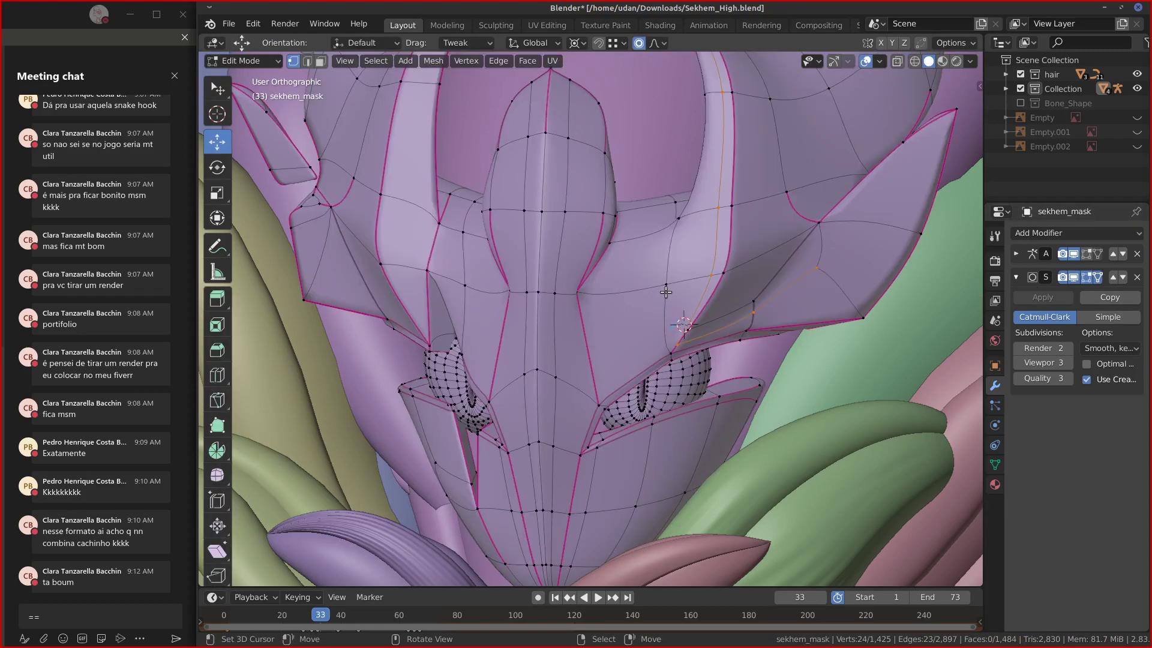
scroll(730, 342, up, 2)
shift+middle_drag(730, 342, 676, 350)
key(Tab)
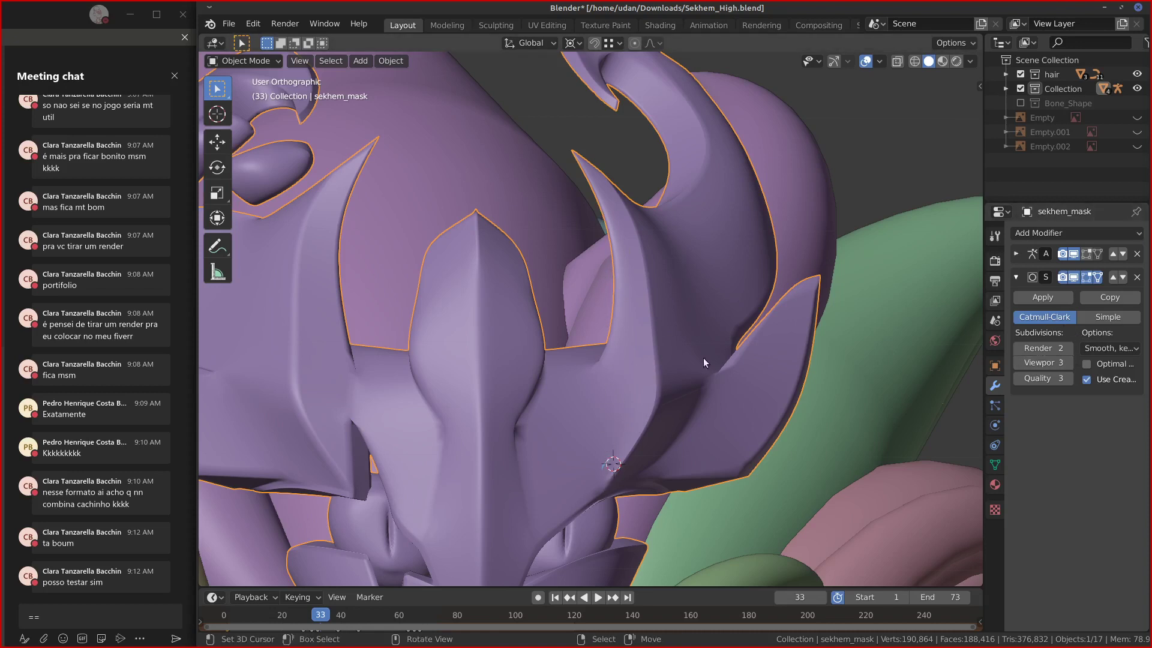
key(Tab)
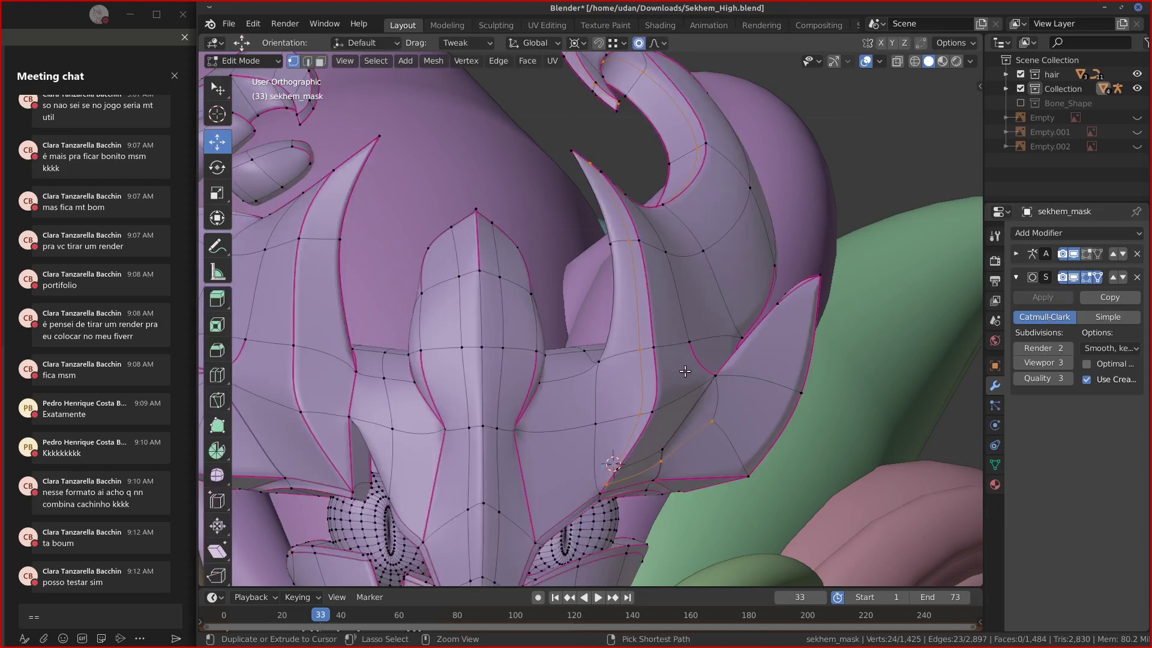
key(Tab)
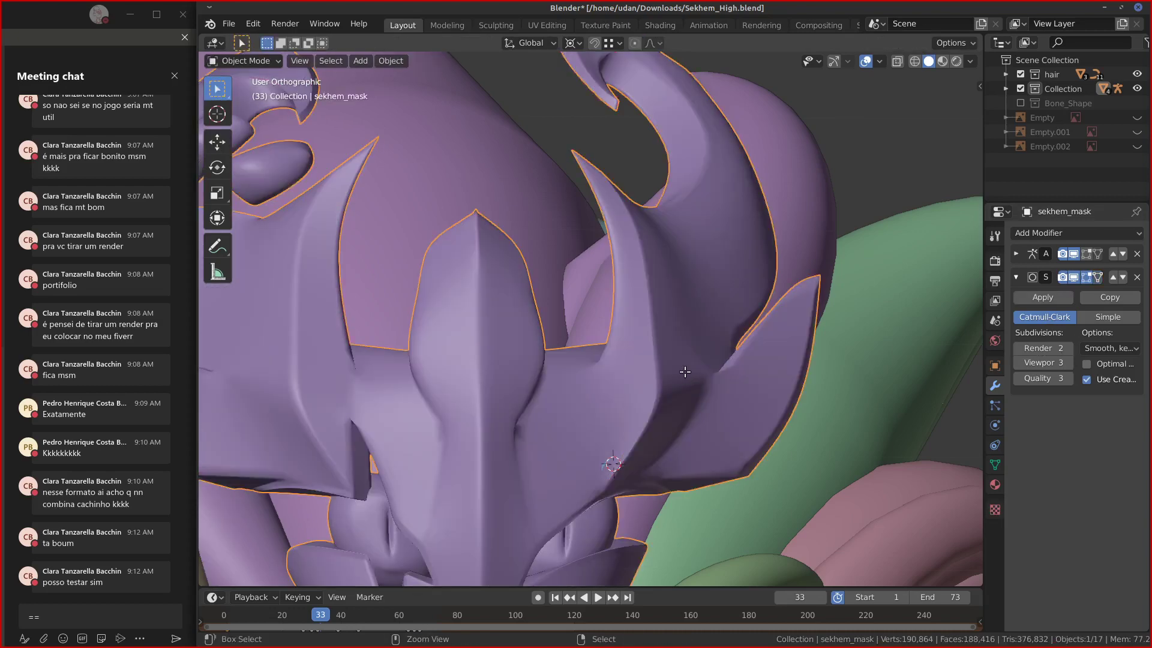
key(Tab)
Undo the horn's loop cuts and the on-cage display, and draw a freehand annotation along the horn's outer edge in Object Mode.
key(ctrl+z)
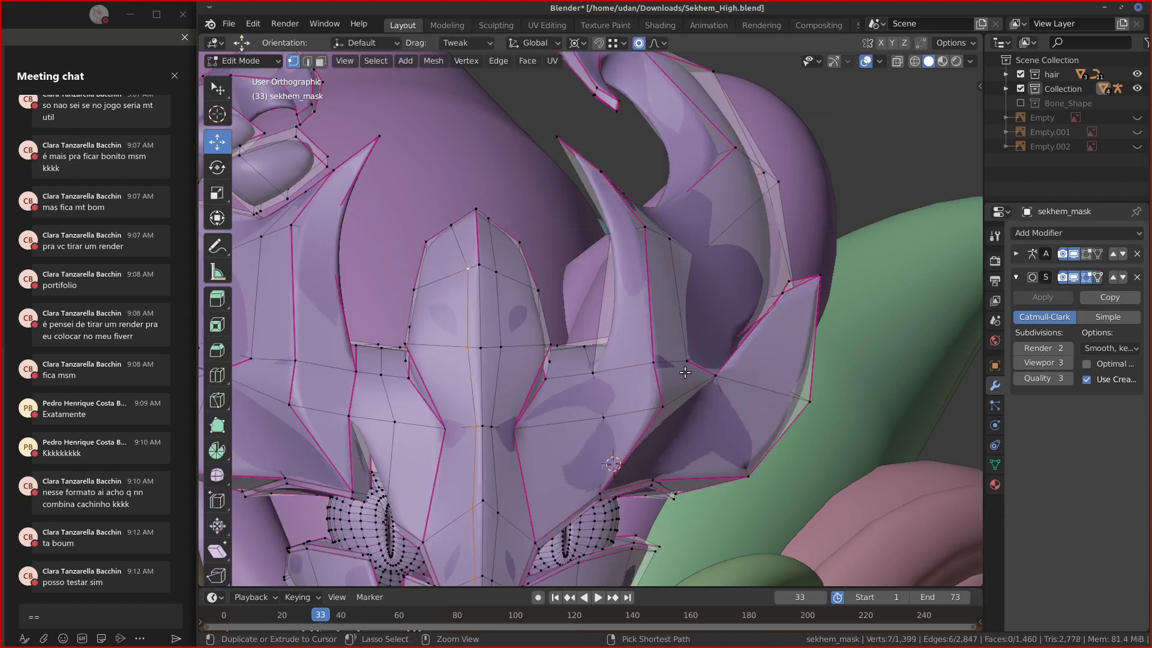
key(Tab)
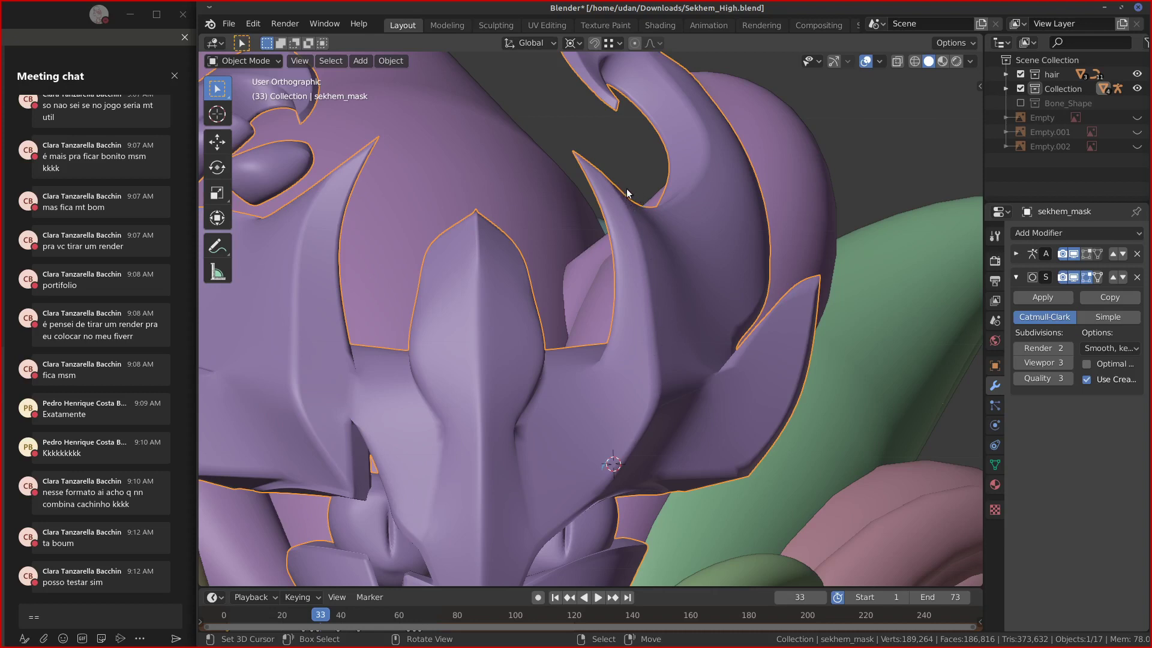
drag(653, 231, 678, 354)
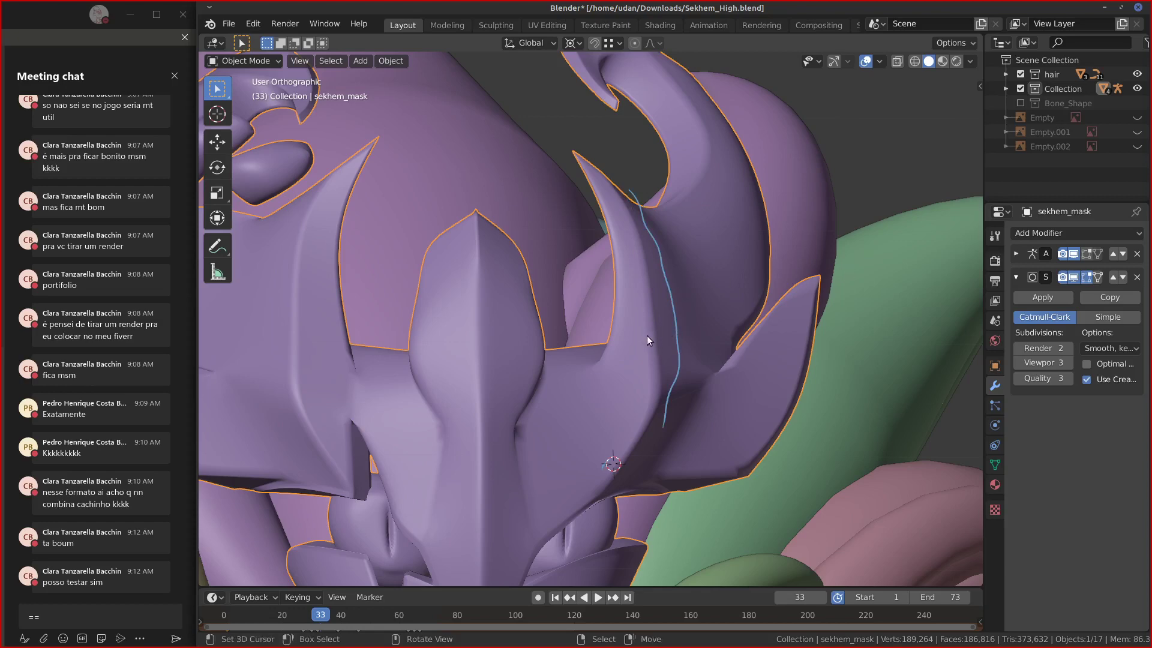
Add two single loop cuts flanking the right-hand horn's creased edge, slid to factors of -0.769 and 0.416.
key(Tab)
key(ctrl+r)
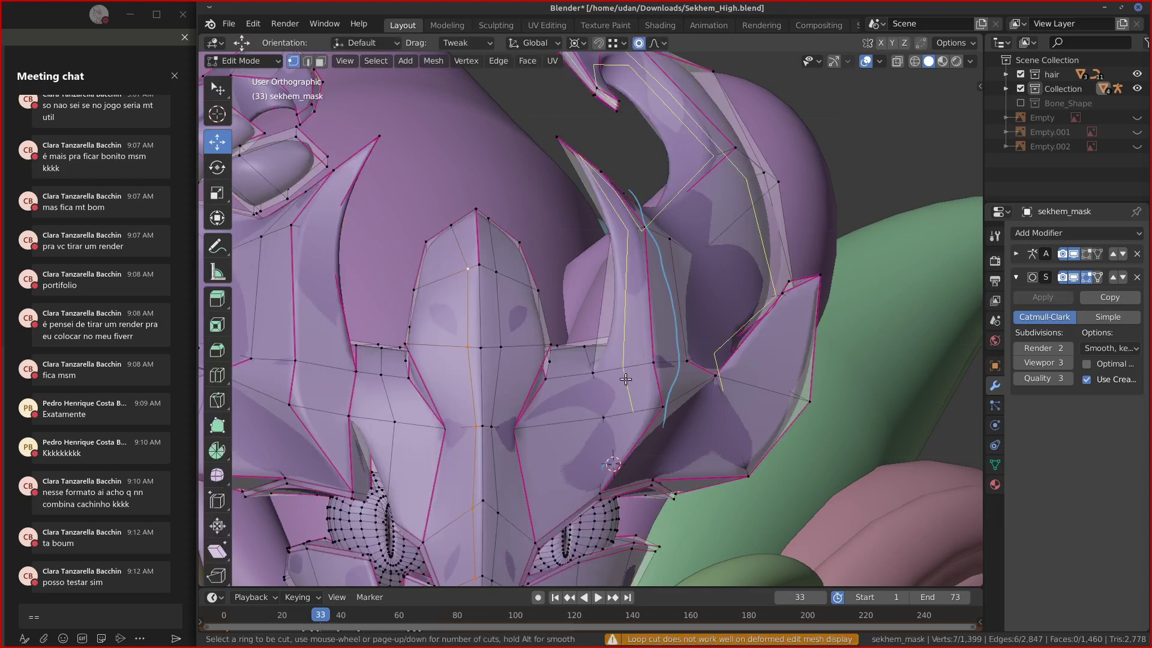
click(626, 378)
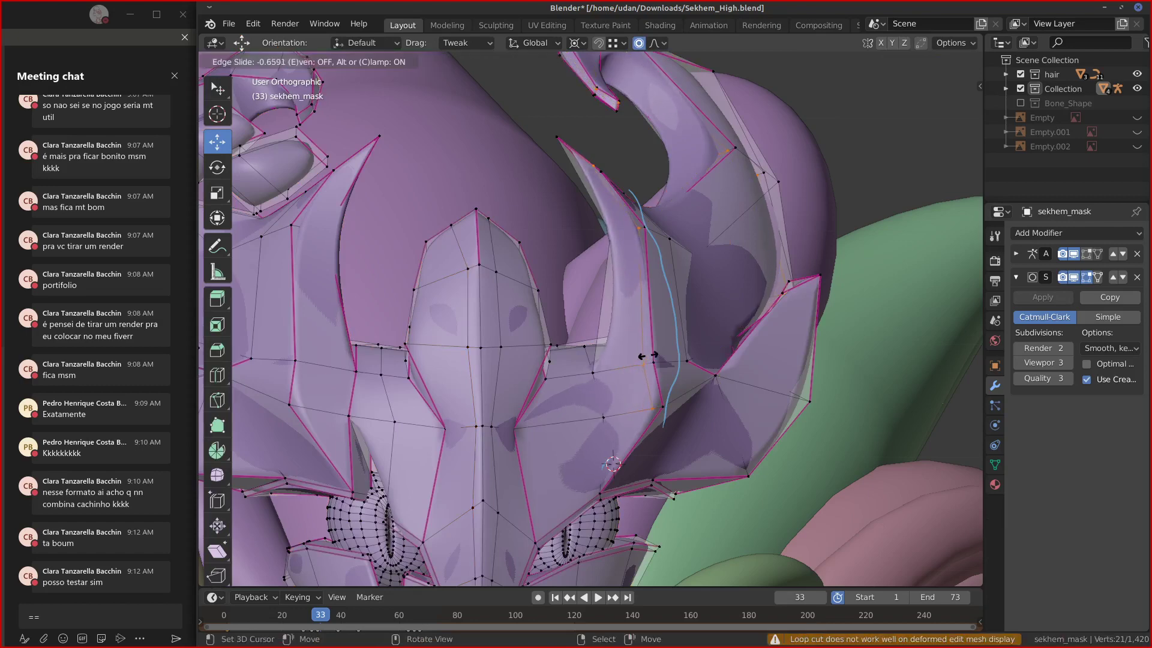
click(647, 357)
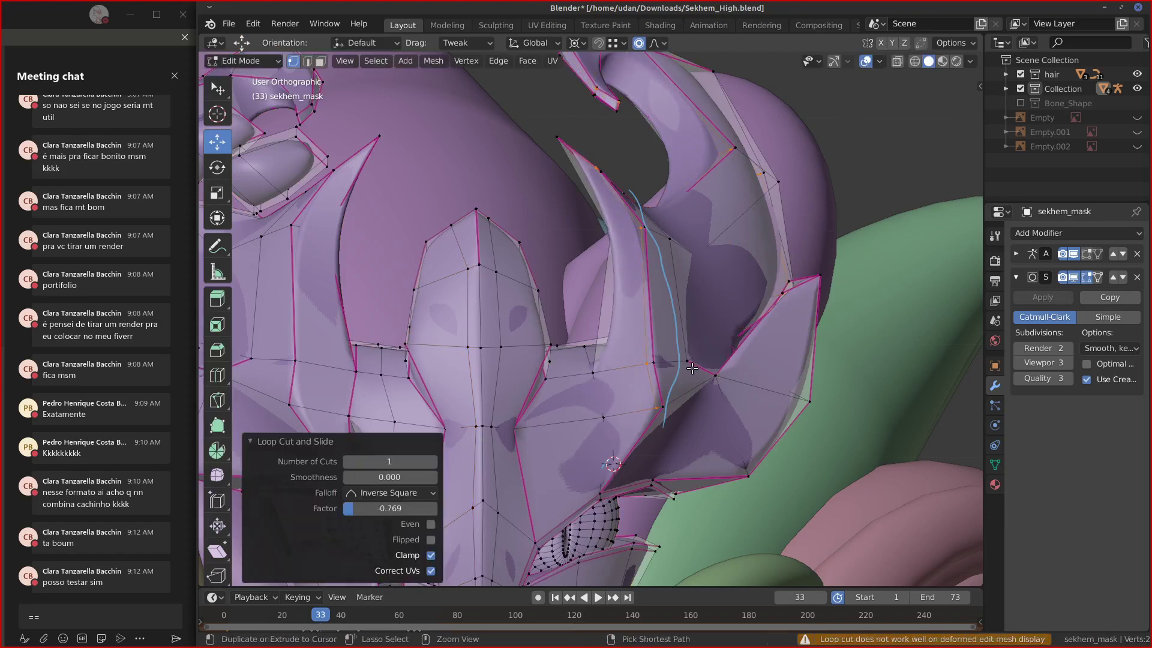
key(ctrl+r)
click(685, 384)
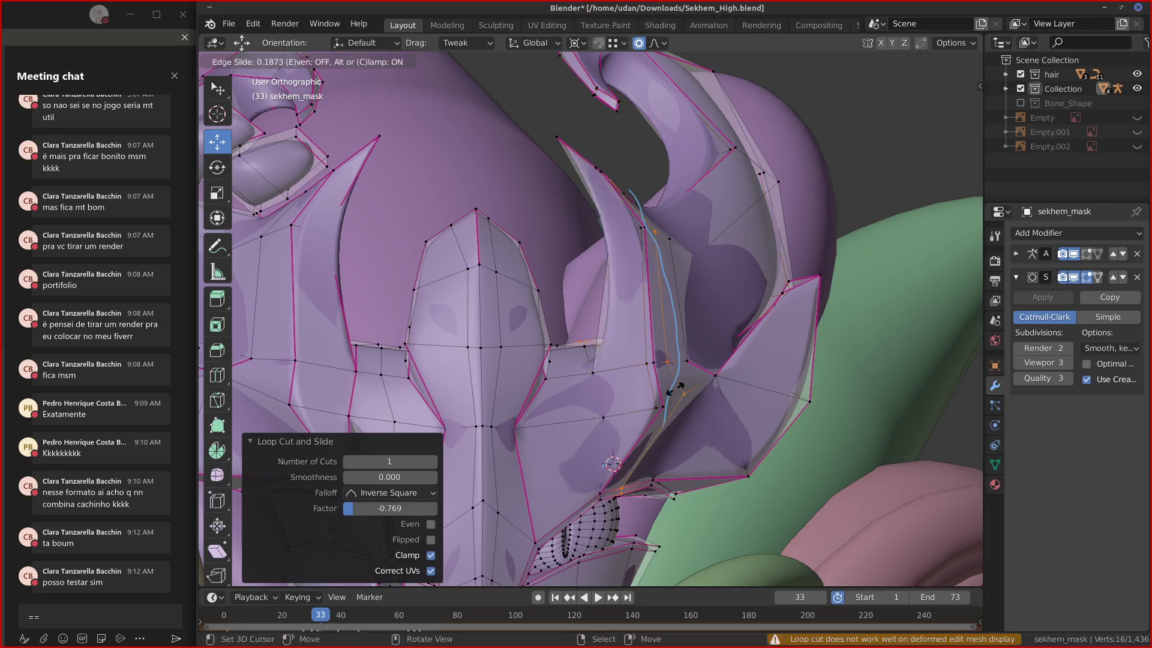
click(683, 380)
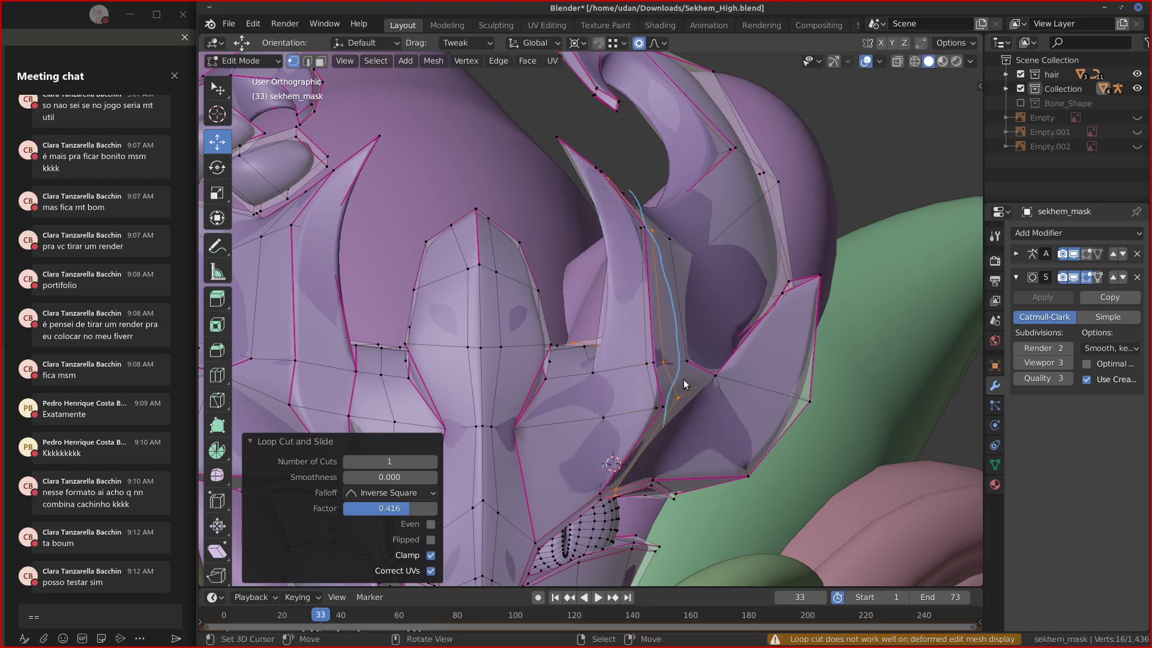
key(Tab)
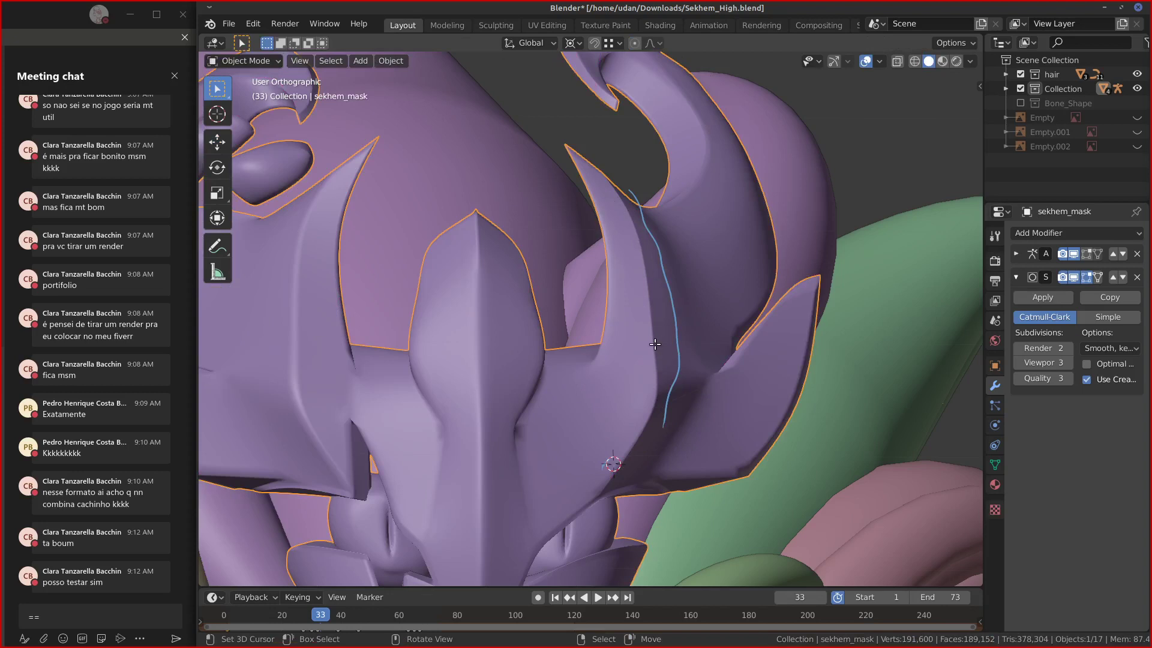
Slide the loop on the inner side of the horn's creased edge by a factor of 0.165 and return to Object Mode.
key(Tab)
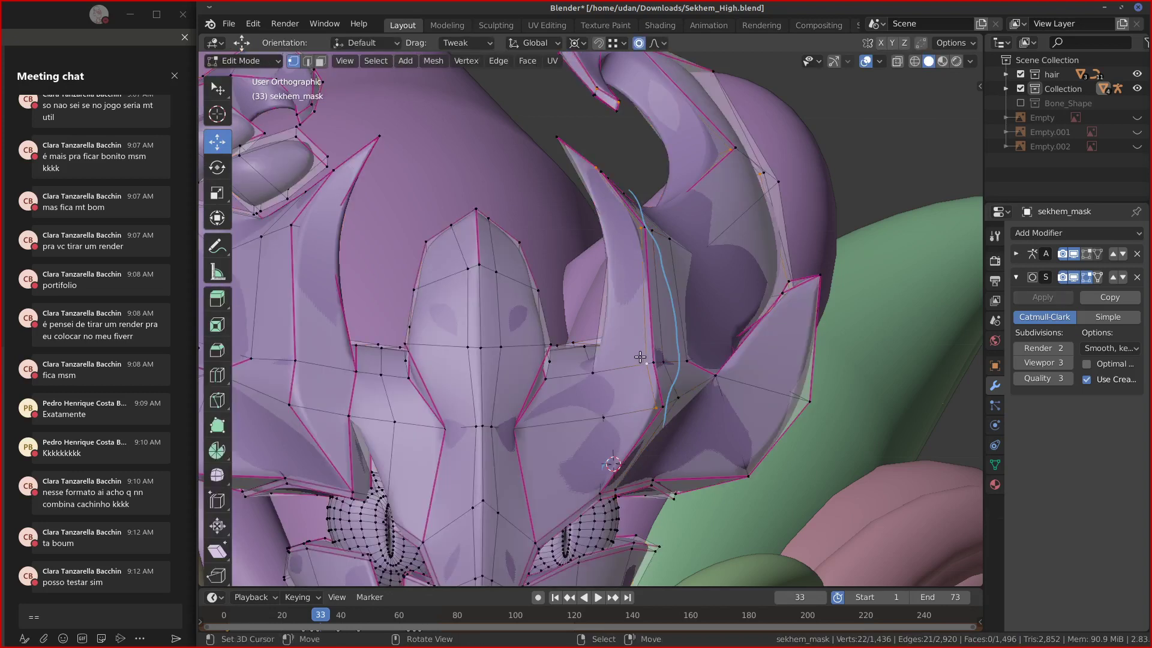
key(g)
key(g)
click(637, 360)
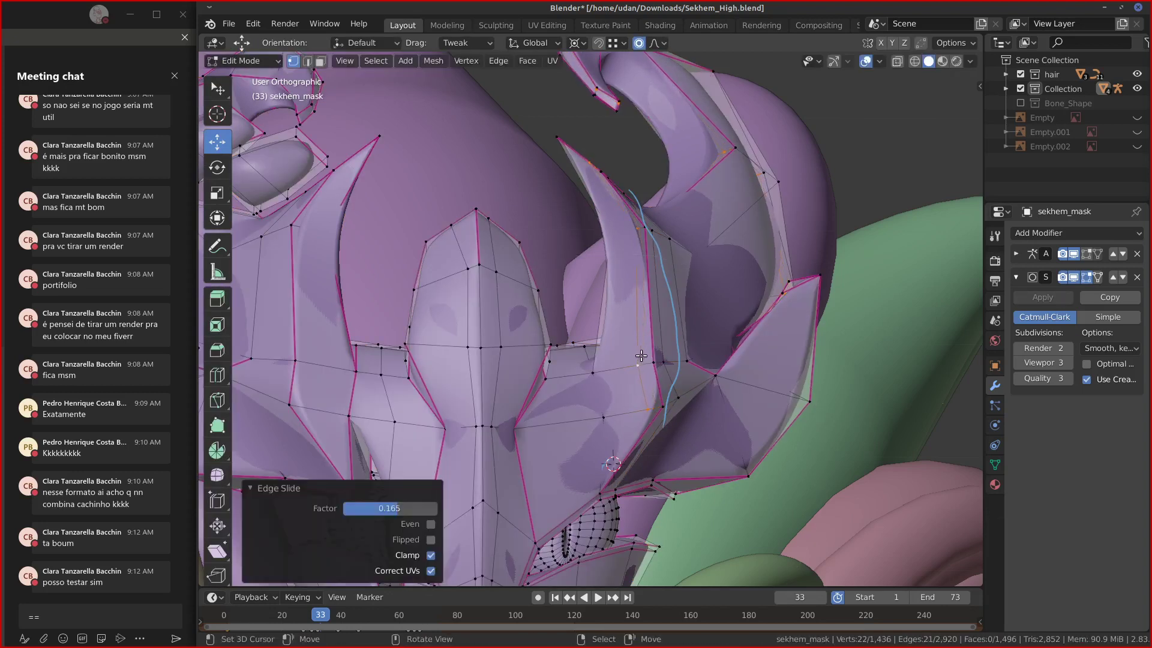
key(Tab)
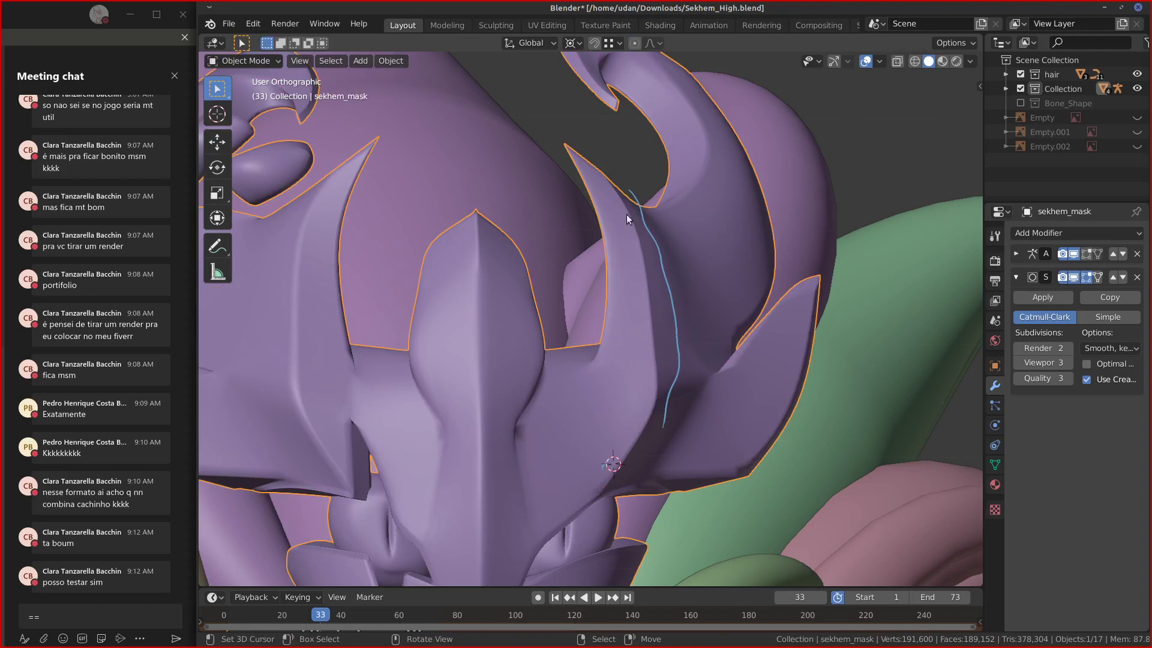
Erase the annotation beside the horn and examine the horn's smoothed edges in both Object Mode and Edit Mode.
mouse_move(669, 224)
right_down()
mouse_move(686, 365)
mouse_move(668, 414)
mouse_move(656, 219)
right_up()
middle_drag(662, 257, 664, 290)
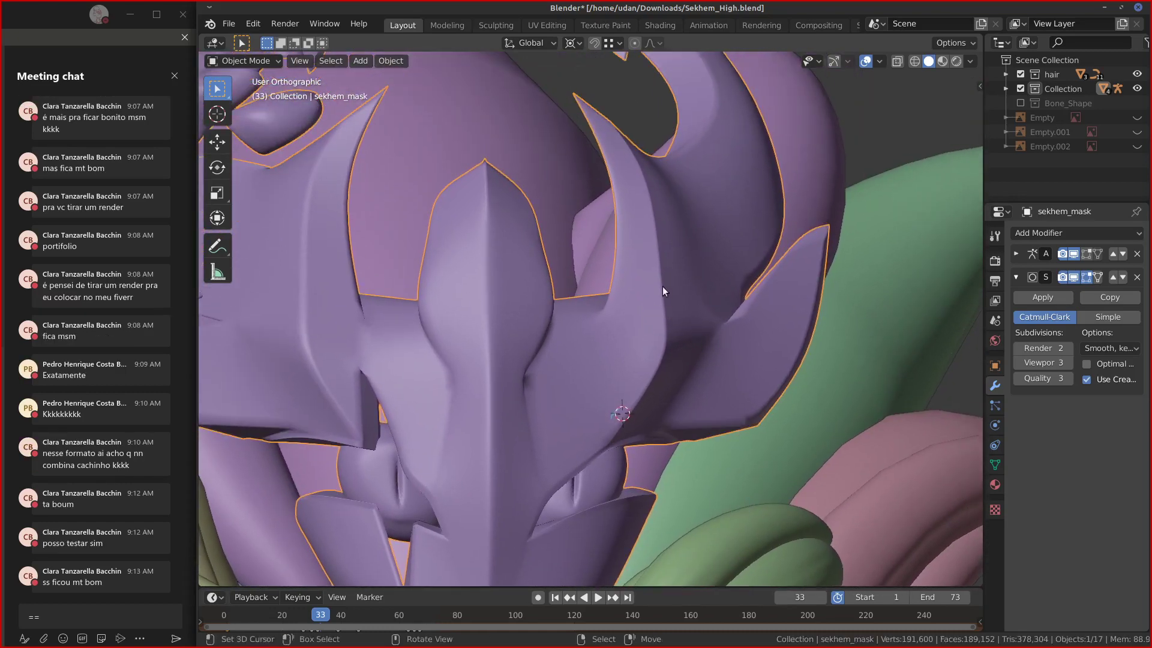
middle_drag(675, 228, 638, 294)
key(Tab)
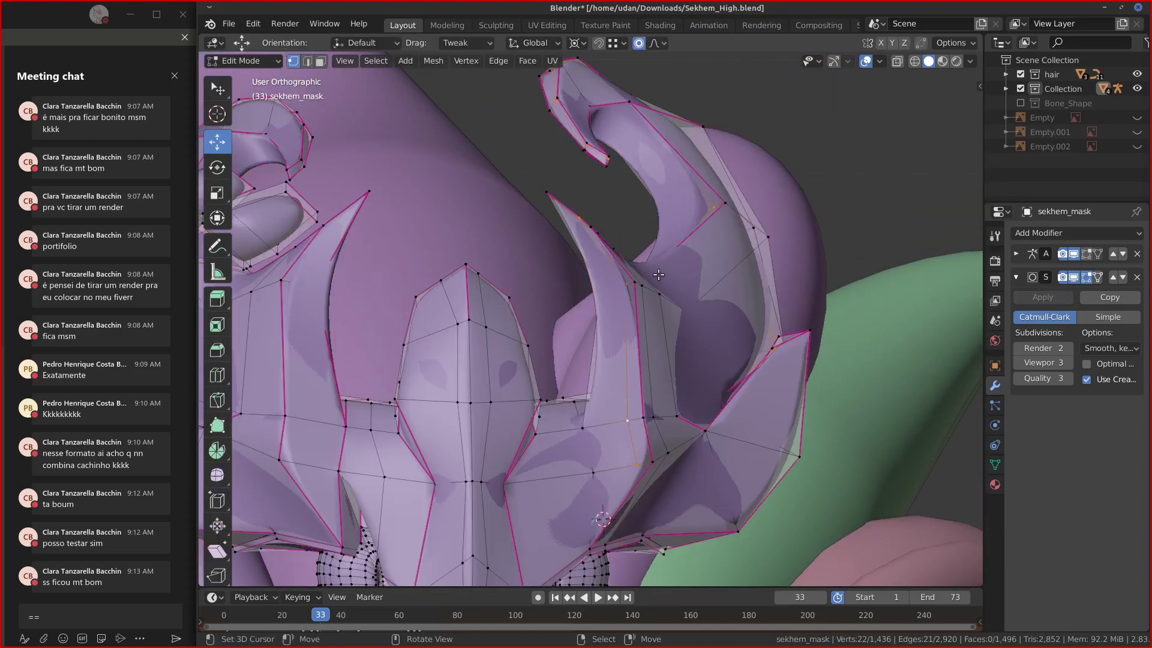
key(Tab)
key(Tab)
key(Tab)
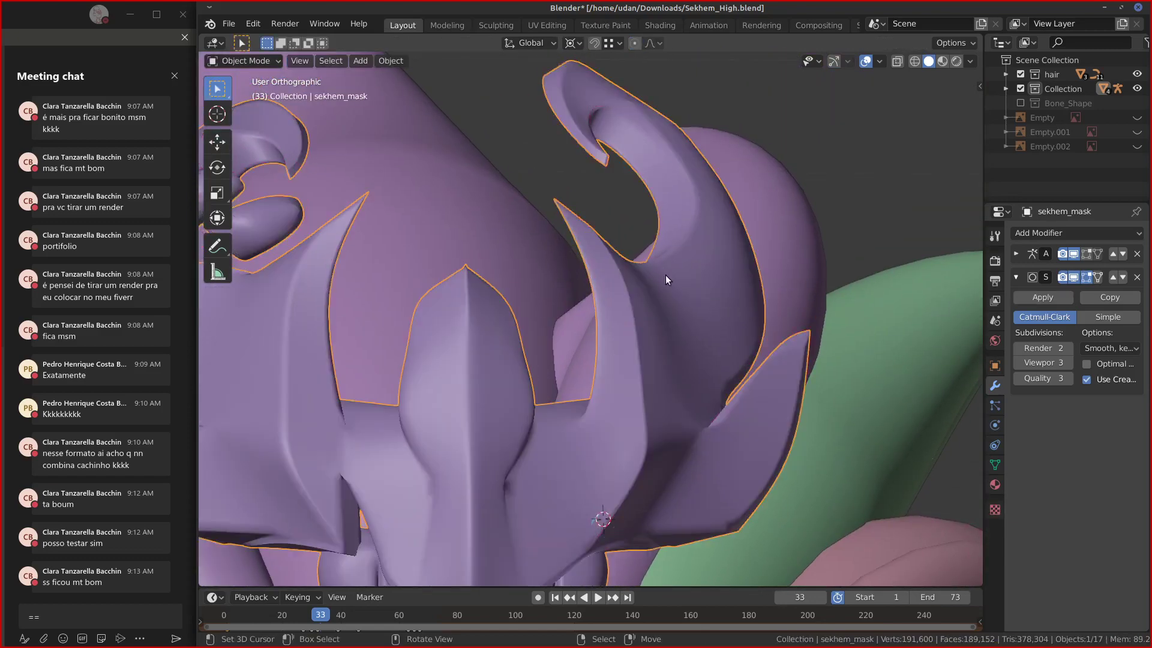
key(Tab)
key(Tab)
Add a single loop cut along the inner side of the right-hand horn, slid by a factor of about -0.49, and inspect it in Object Mode.
key(Tab)
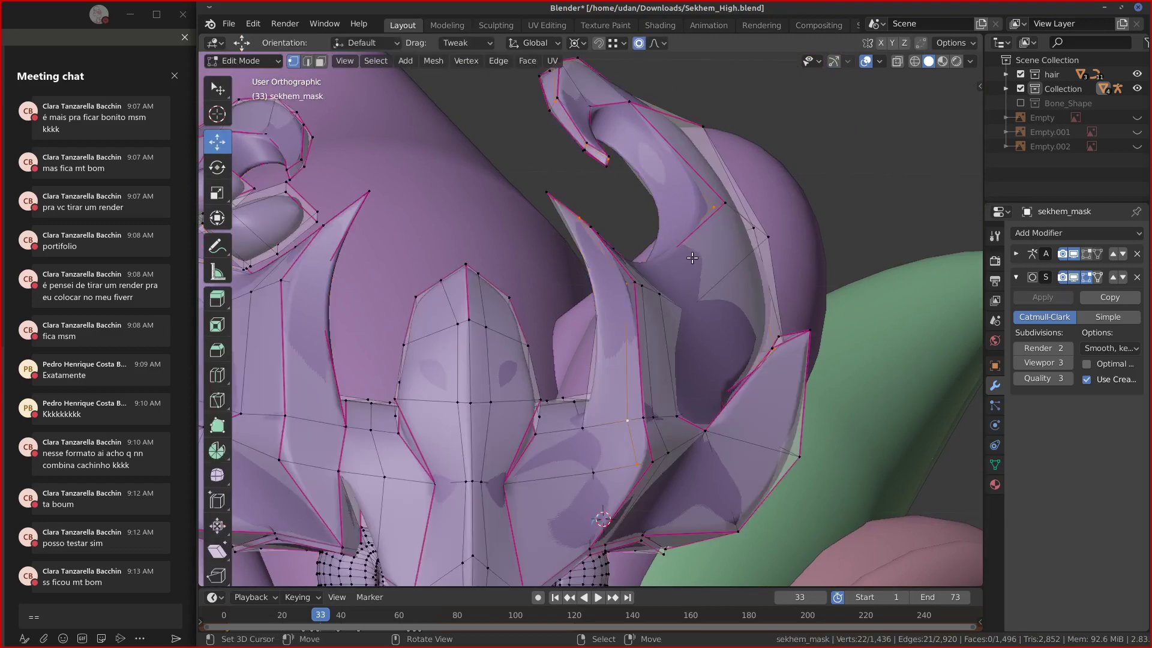
key(ctrl+r)
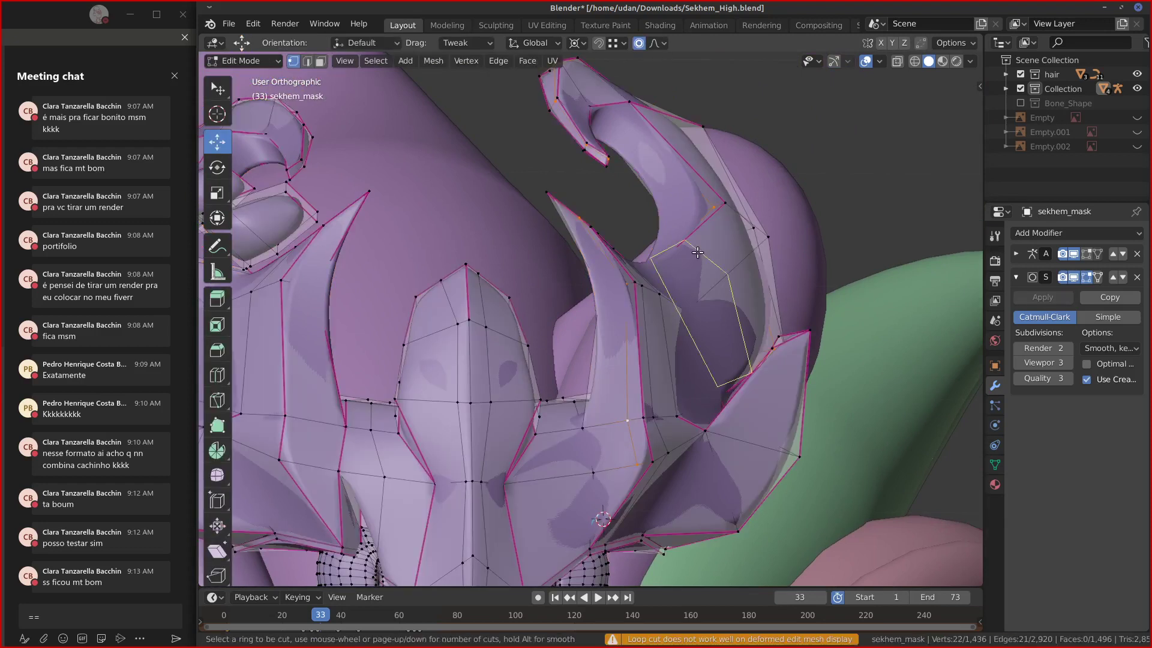
click(729, 211)
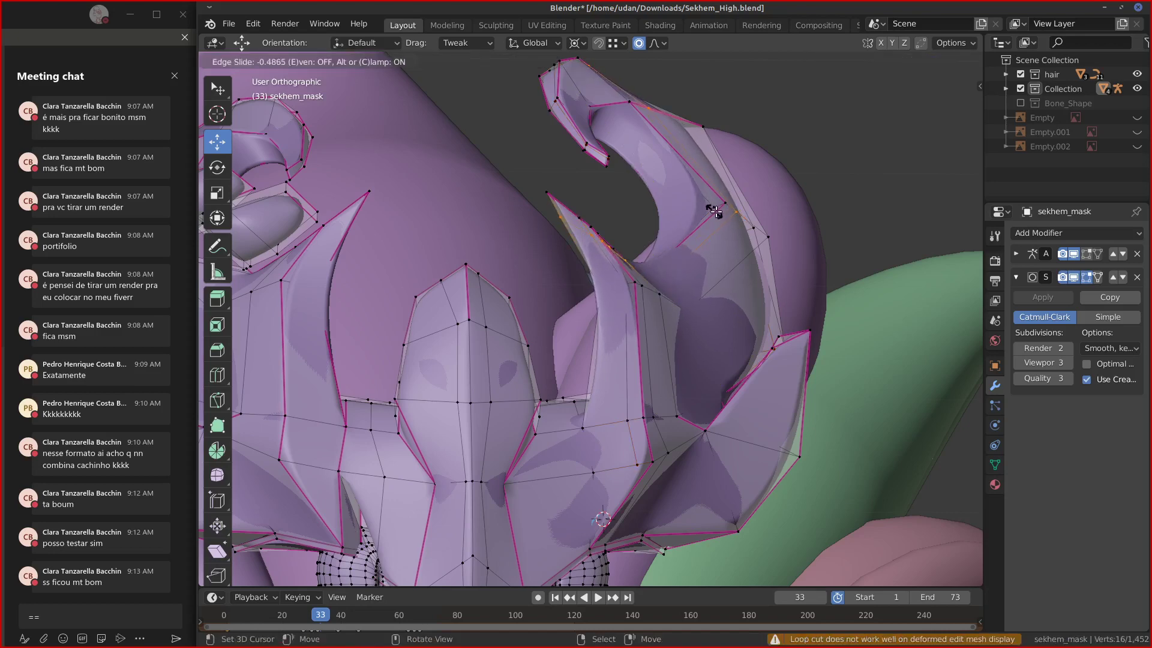
click(716, 211)
key(Tab)
middle_drag(698, 243, 670, 244)
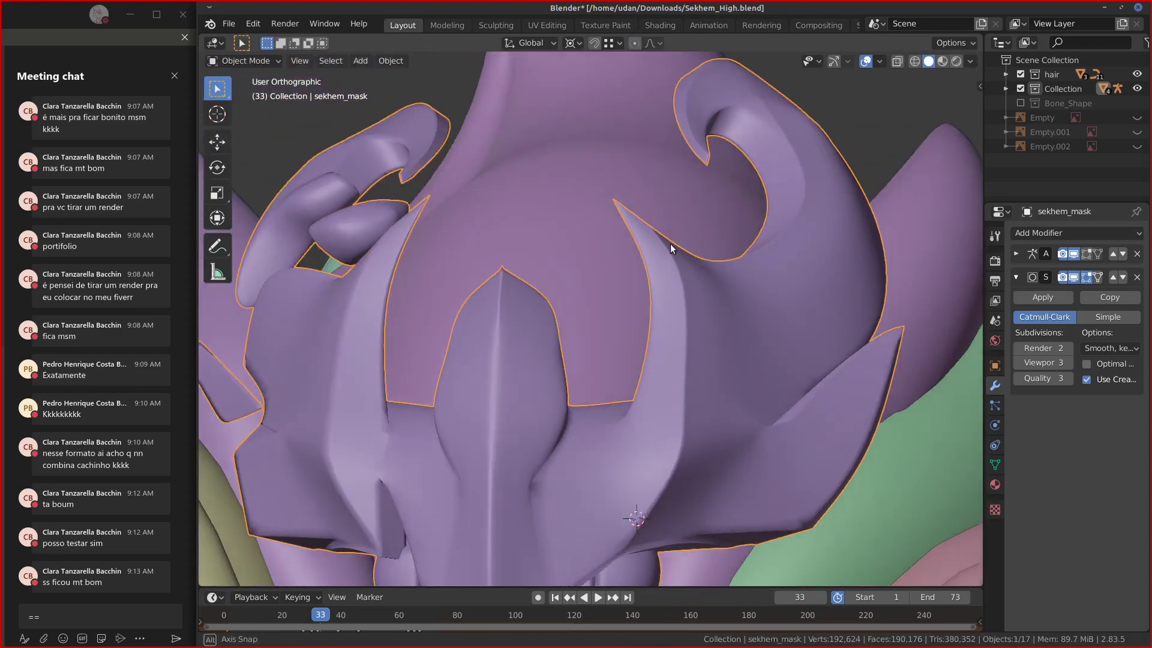
alt+drag(671, 244, 782, 308)
alt+shift+drag(795, 231, 752, 368)
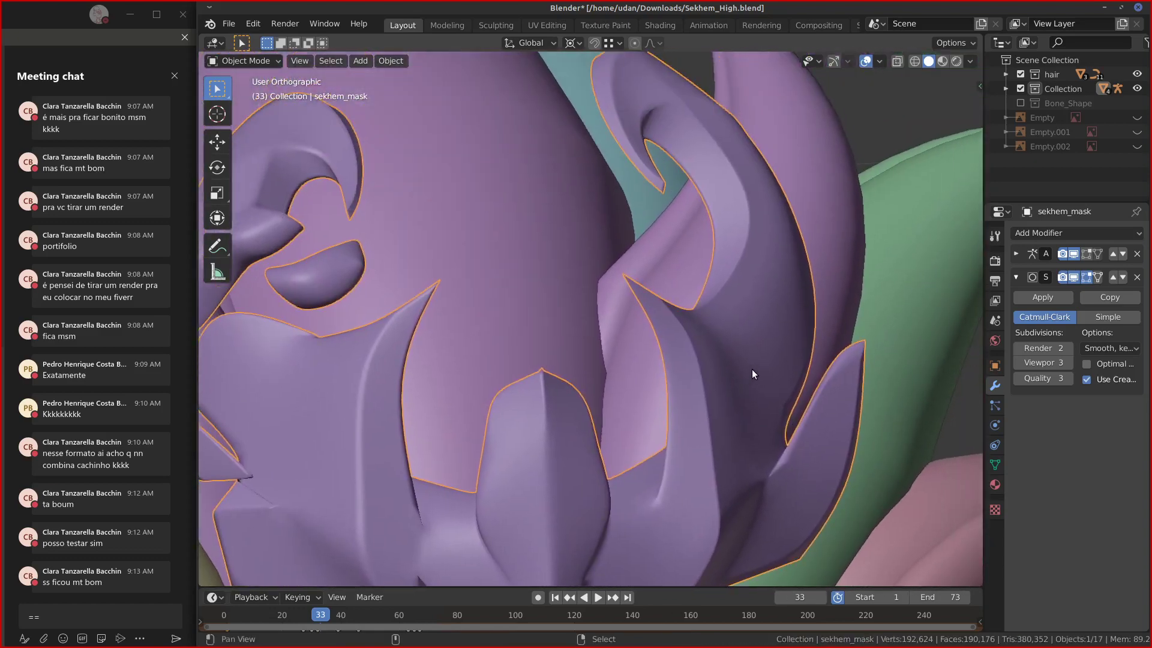
middle_drag(754, 373, 761, 298)
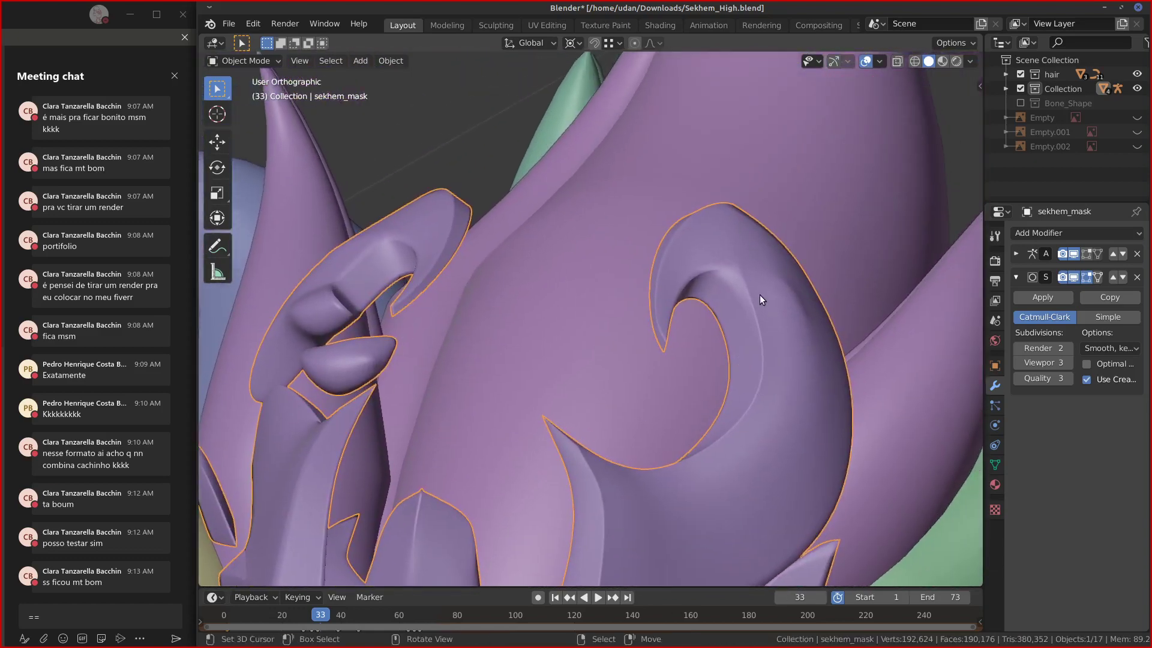
Try merging the two close vertices on the horn's inner curl with At Last, and undo the merge.
key(Tab)
key(Tab)
key(Tab)
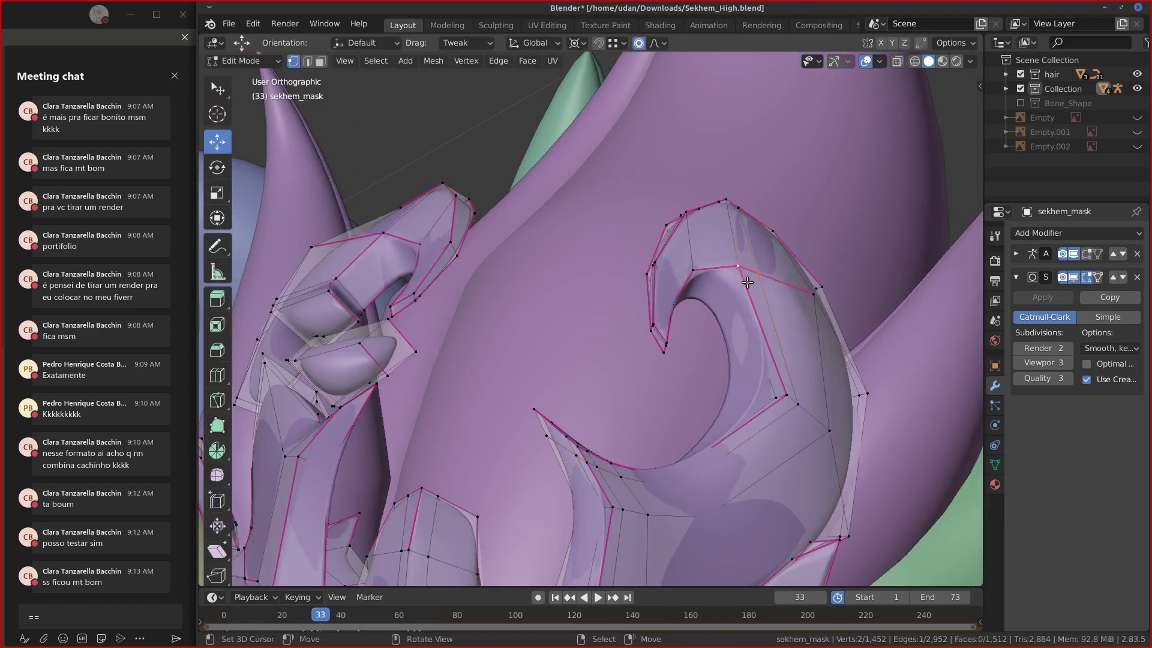
key(m)
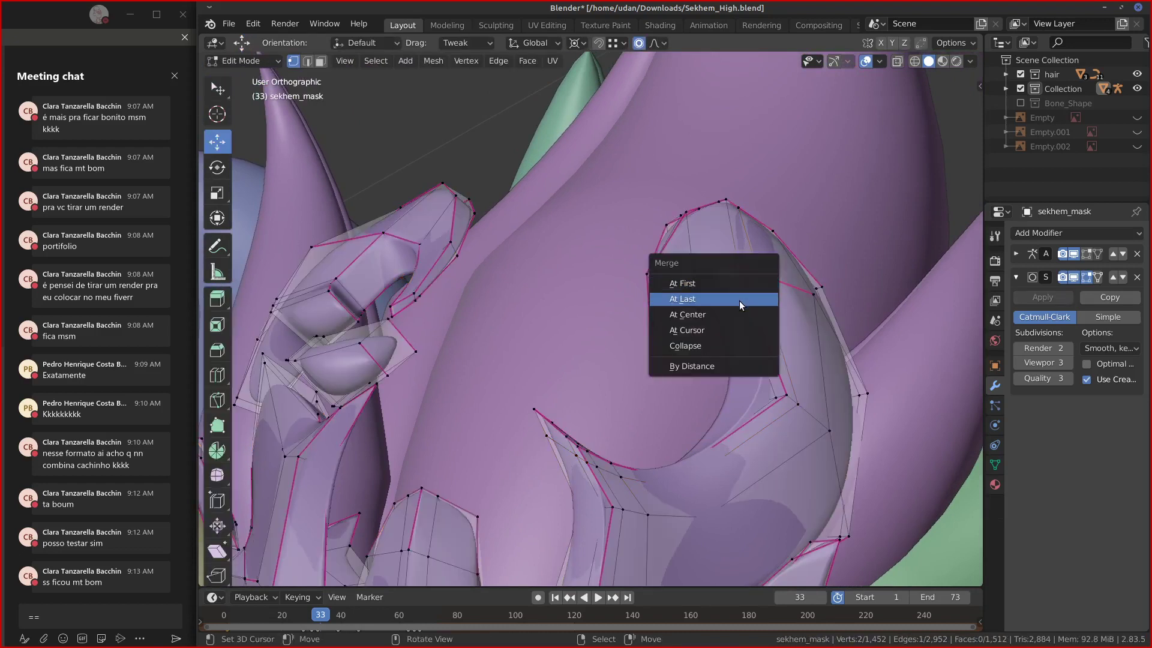
click(732, 304)
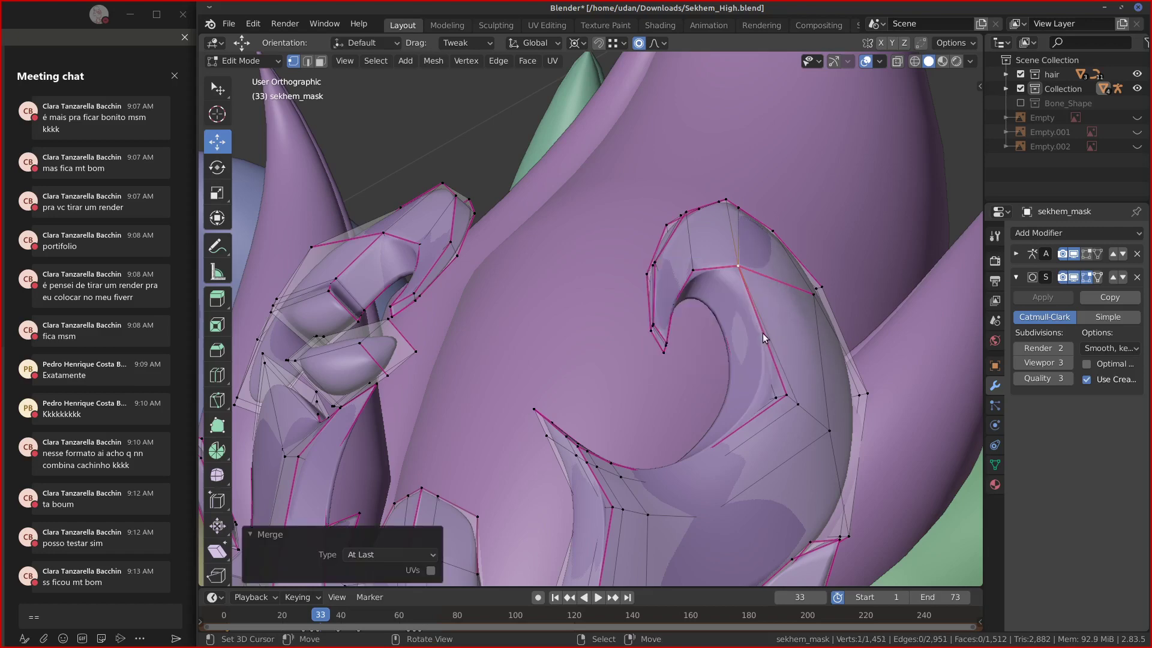
key(Tab)
key(Tab)
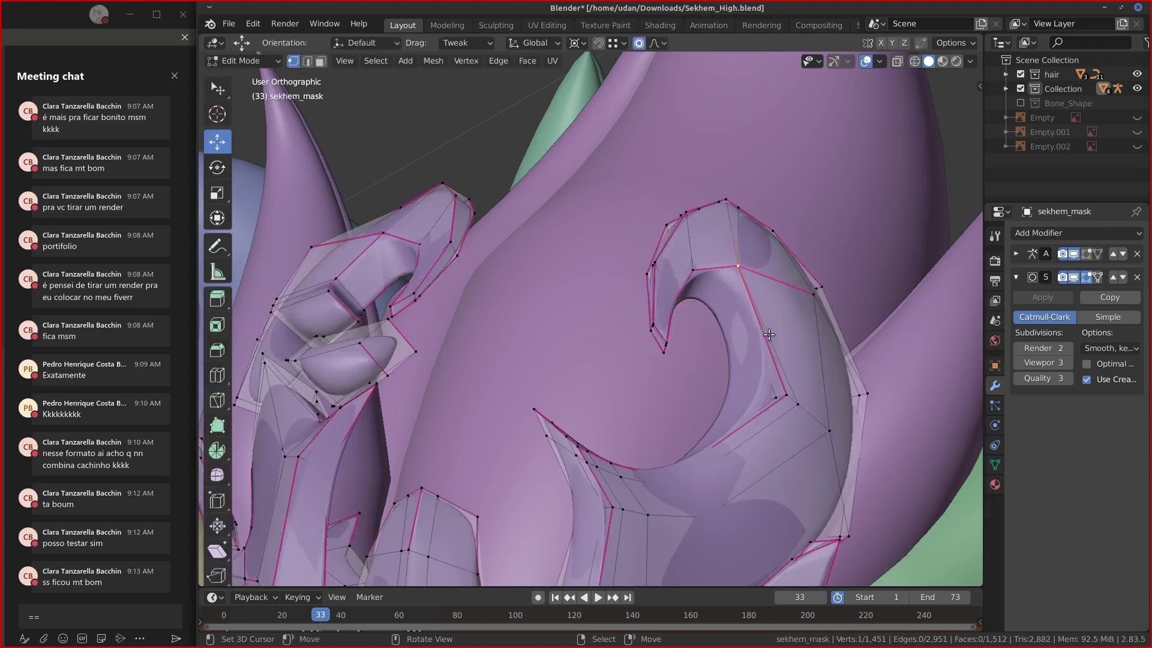
key(Tab)
key(Tab)
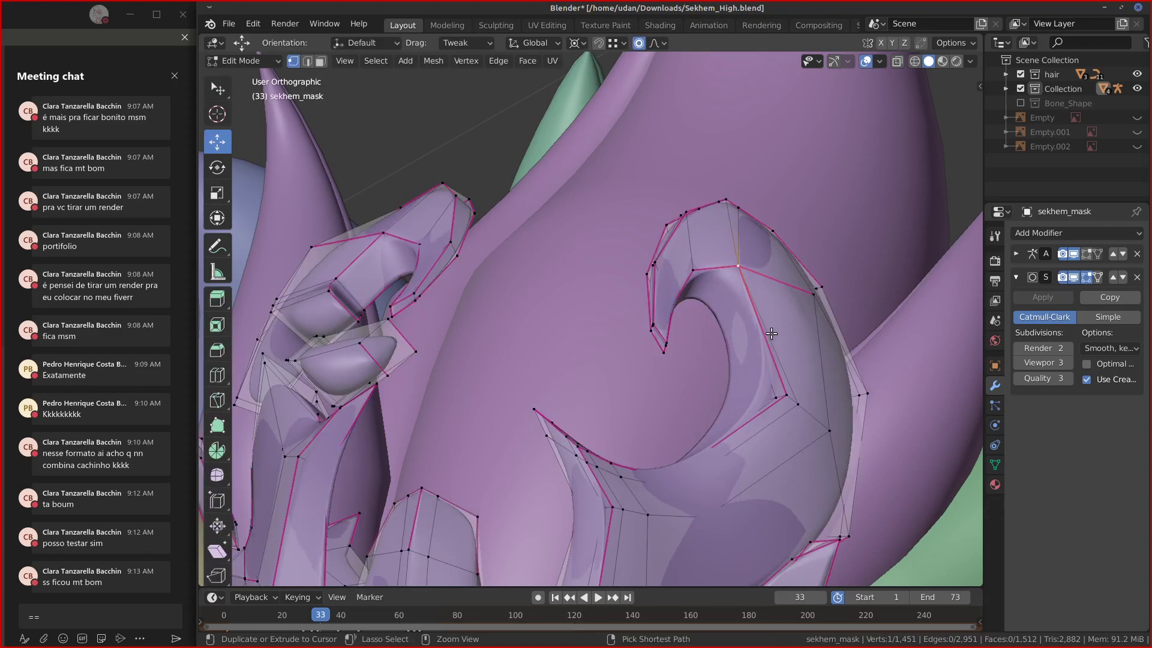
click(738, 265)
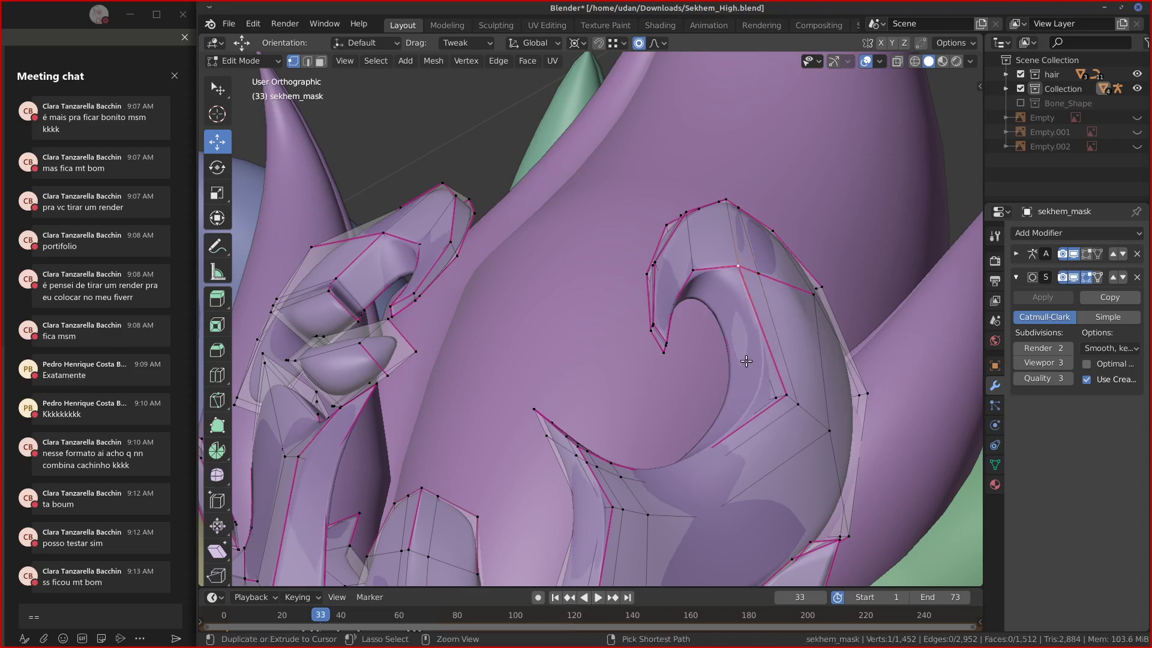
Try a single loop cut running through the small spike and the right-hand horn, slid by a factor of -0.357.
key(ctrl+r)
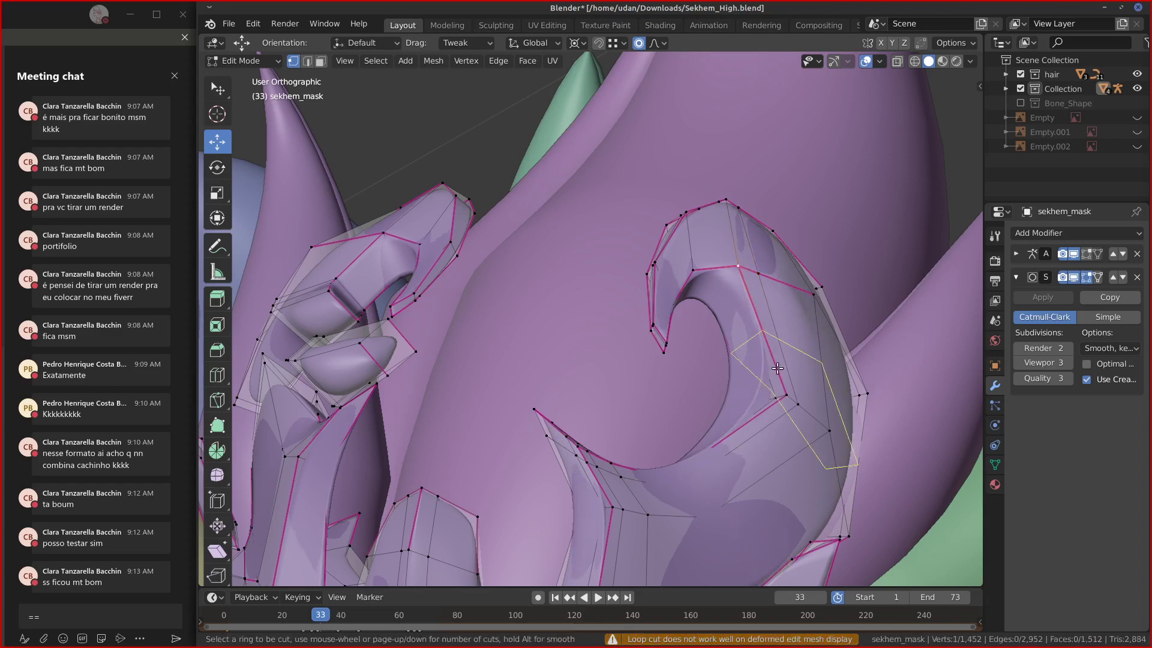
key(Escape)
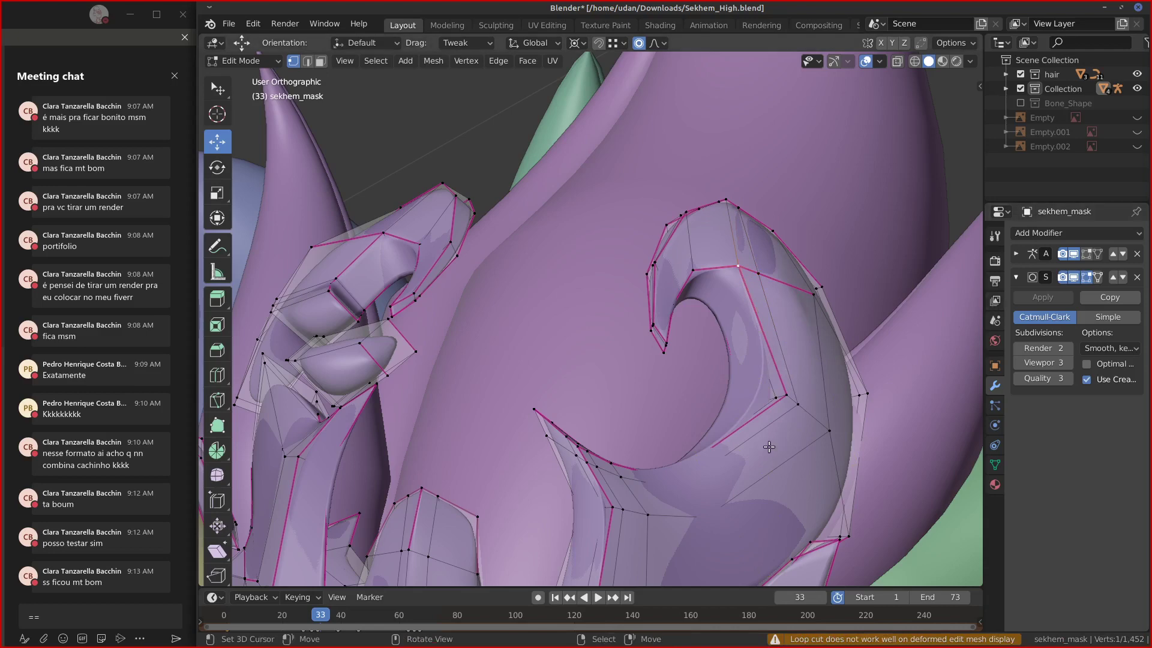
middle_drag(850, 426, 399, 360)
key(ctrl+r)
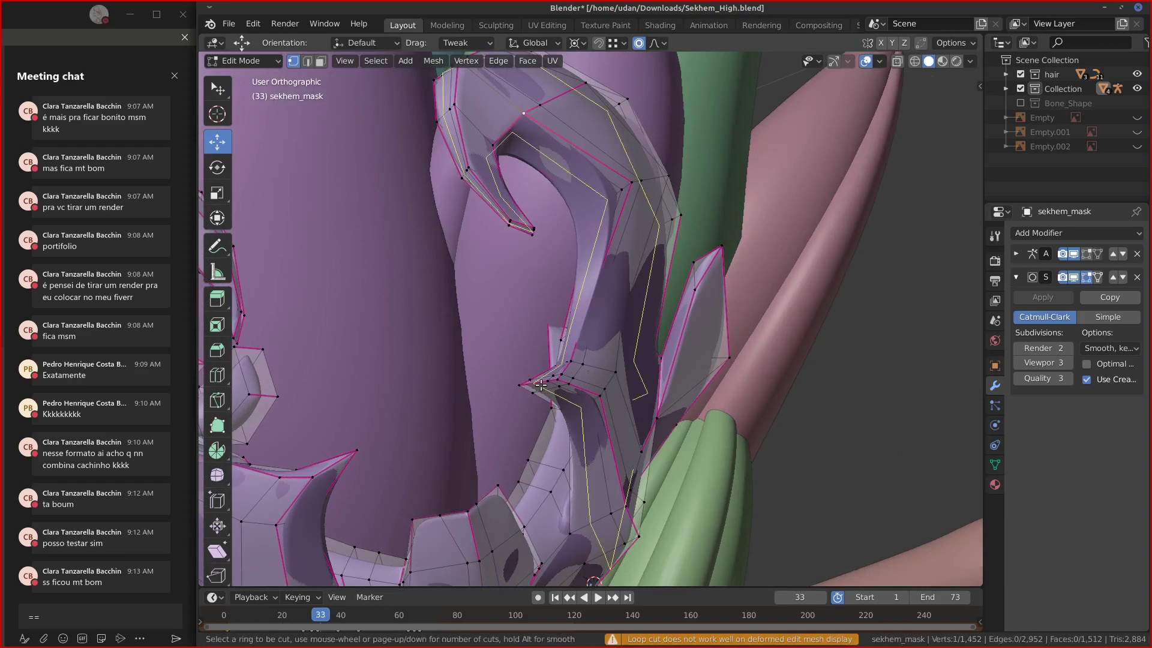
click(543, 385)
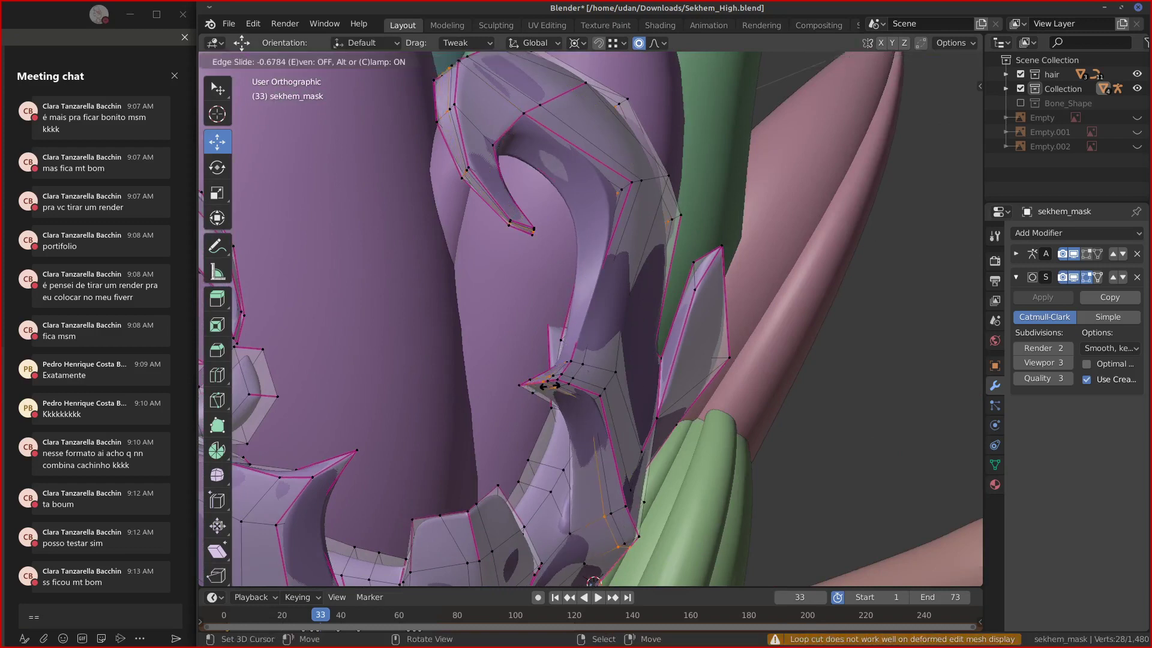
click(585, 437)
Try scaling the new loop with and without proportional editing, and undo back to before the loop cut.
key(s)
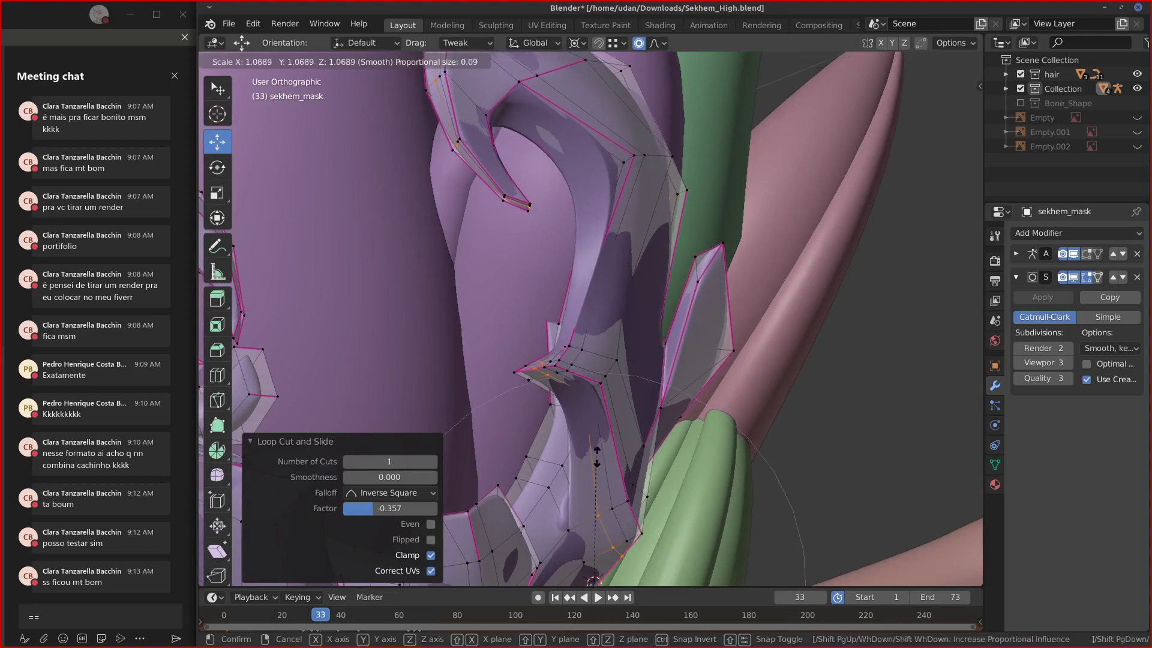
click(610, 463)
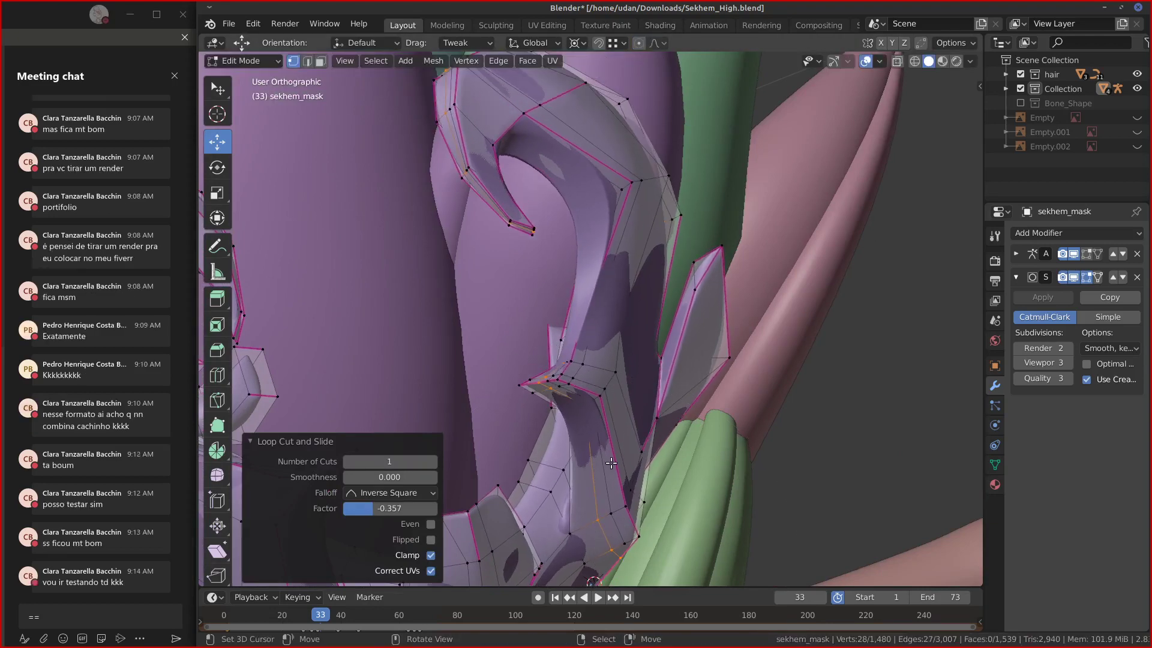
key(s)
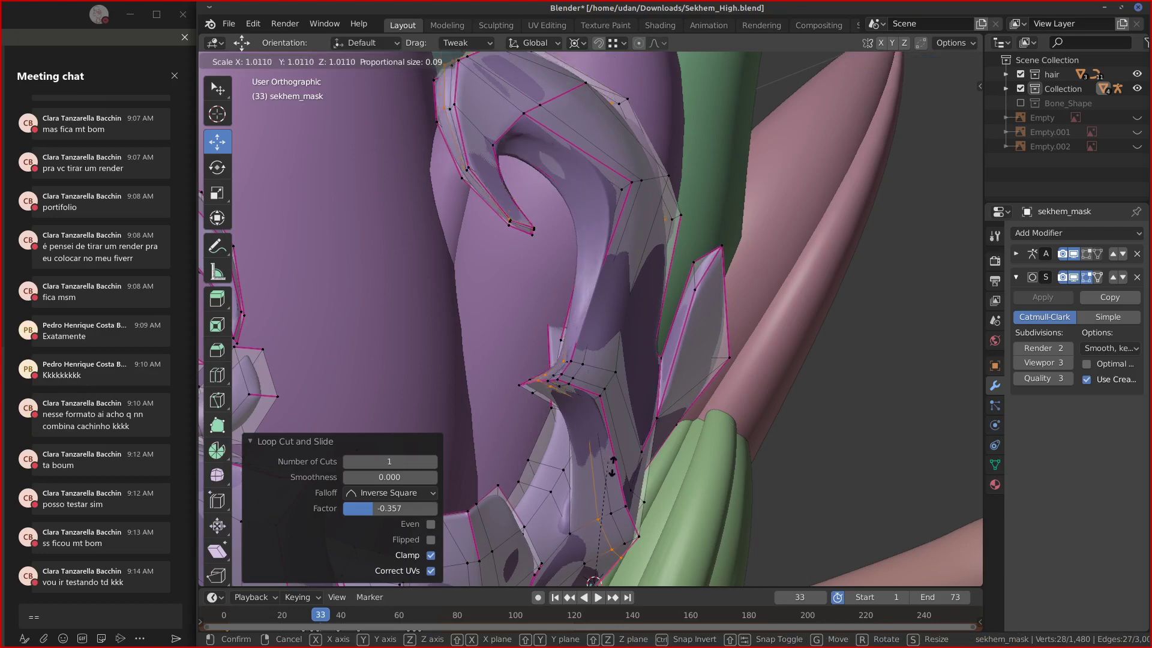
click(621, 439)
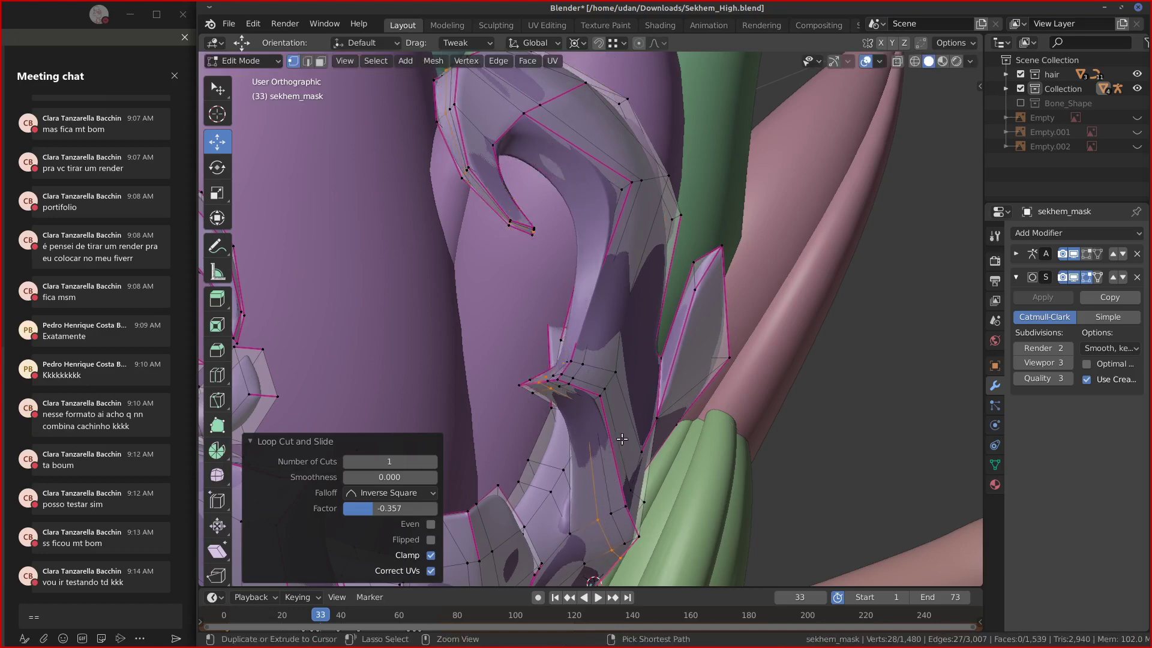
key(ctrl+z)
Return to Object Mode and apply the mask's Subdivision modifier, framing the mask from the front.
key(Tab)
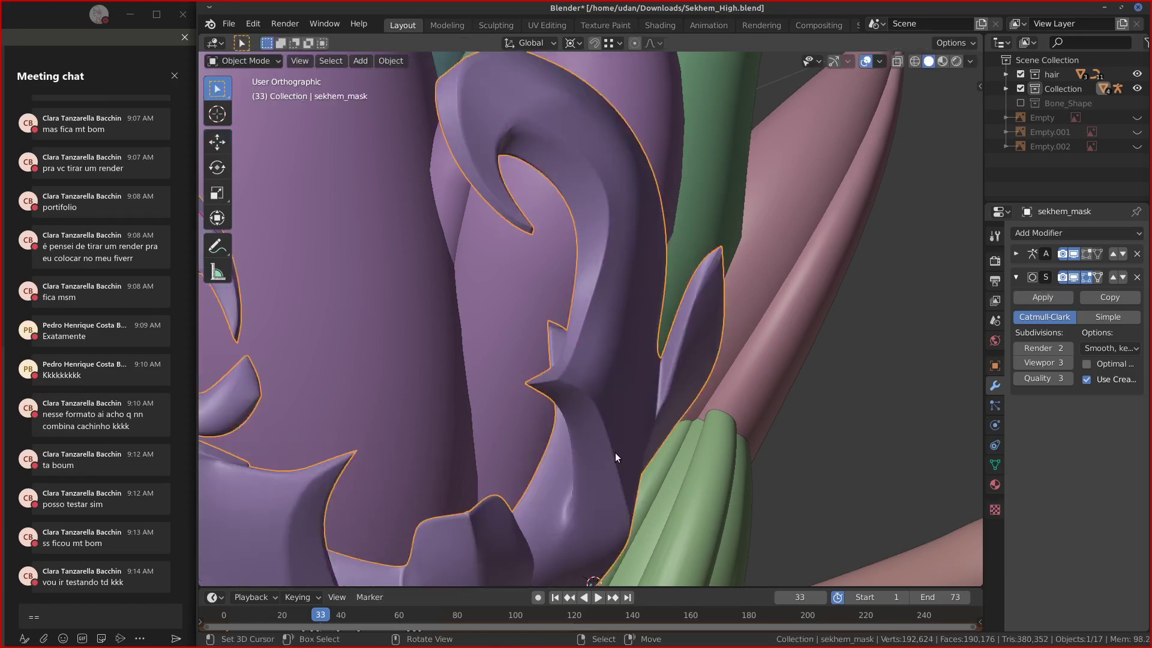
middle_drag(614, 452, 590, 359)
key(KP_1)
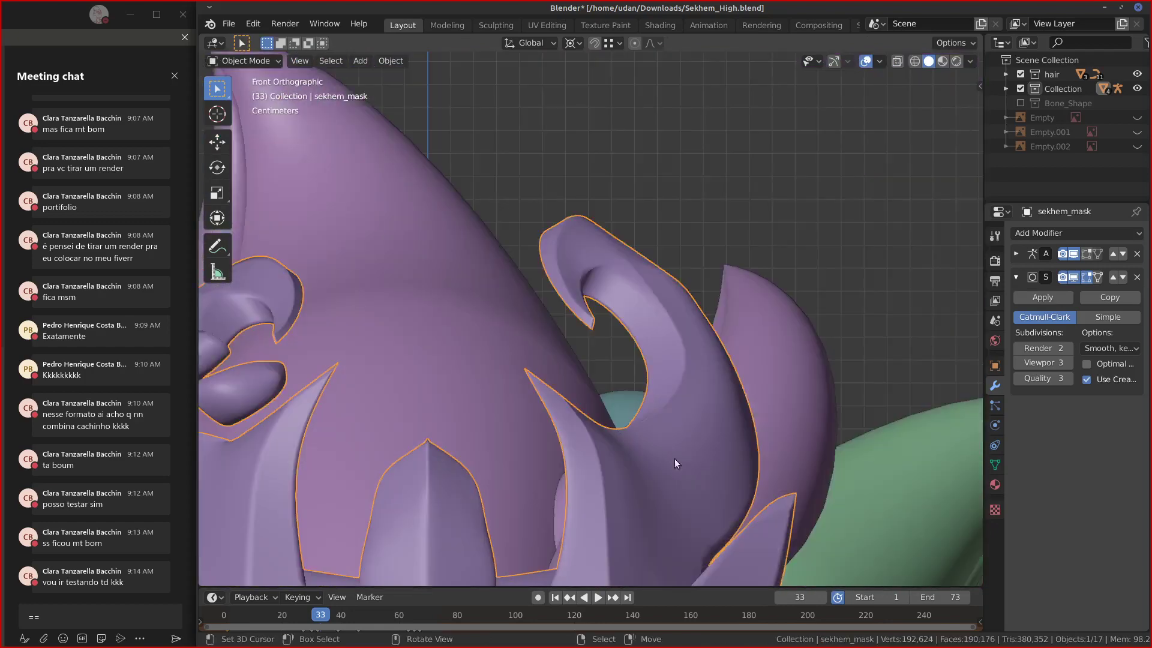
shift+middle_drag(544, 424, 778, 322)
scroll(804, 368, down, 3)
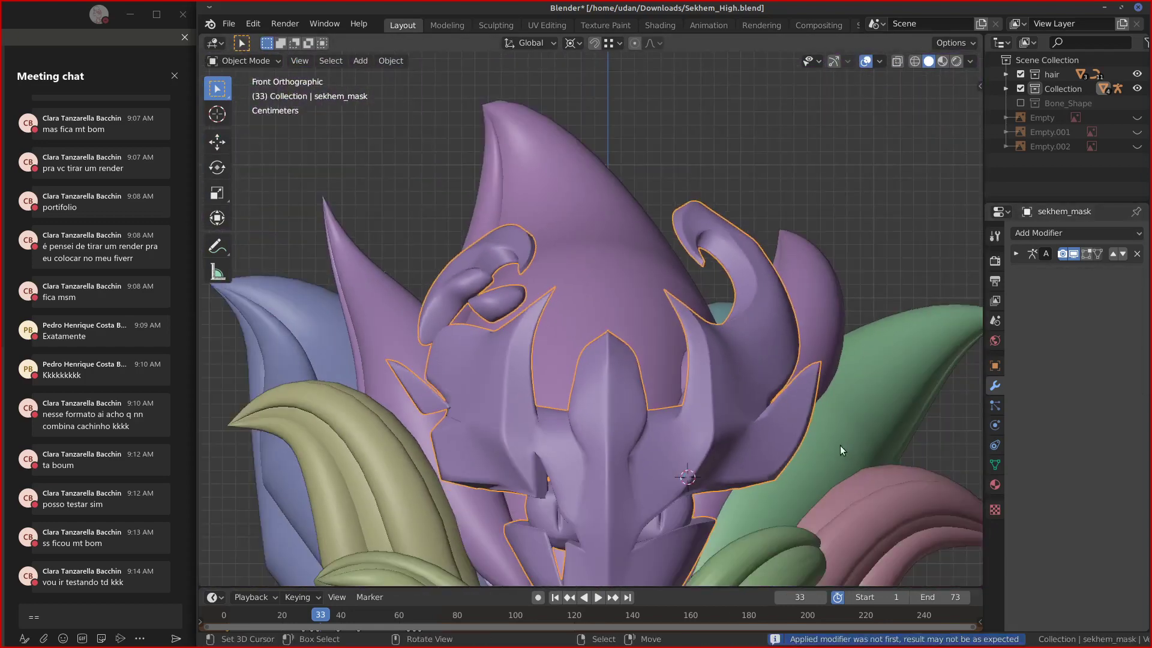
shift+middle_drag(781, 447, 685, 374)
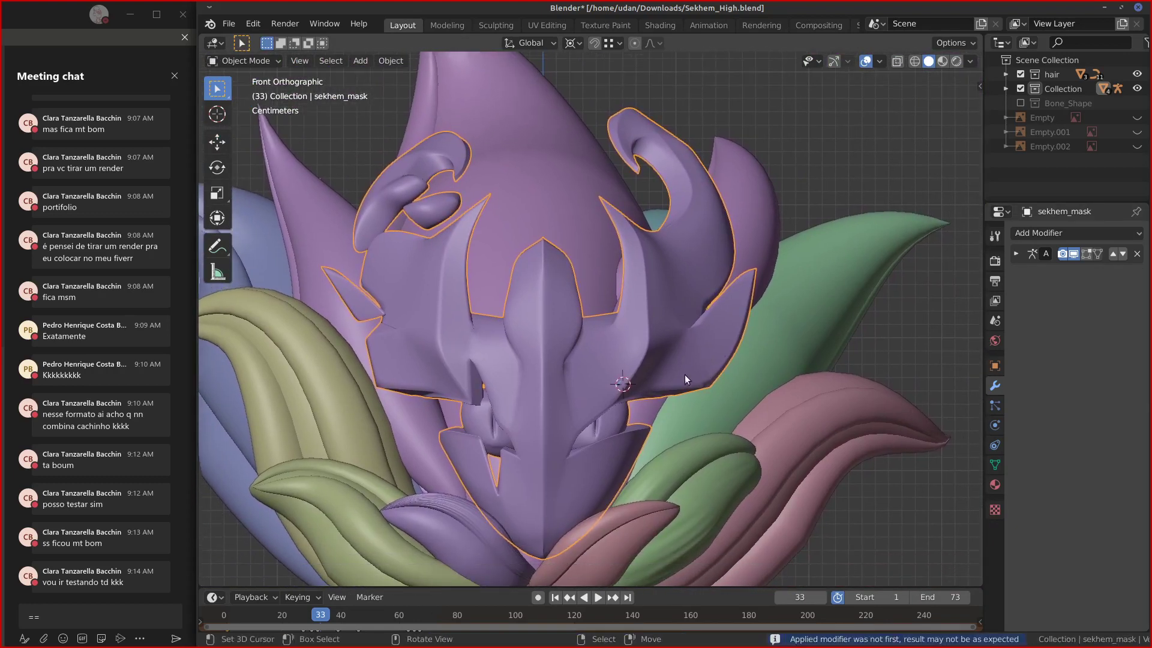
scroll(648, 365, up, 3)
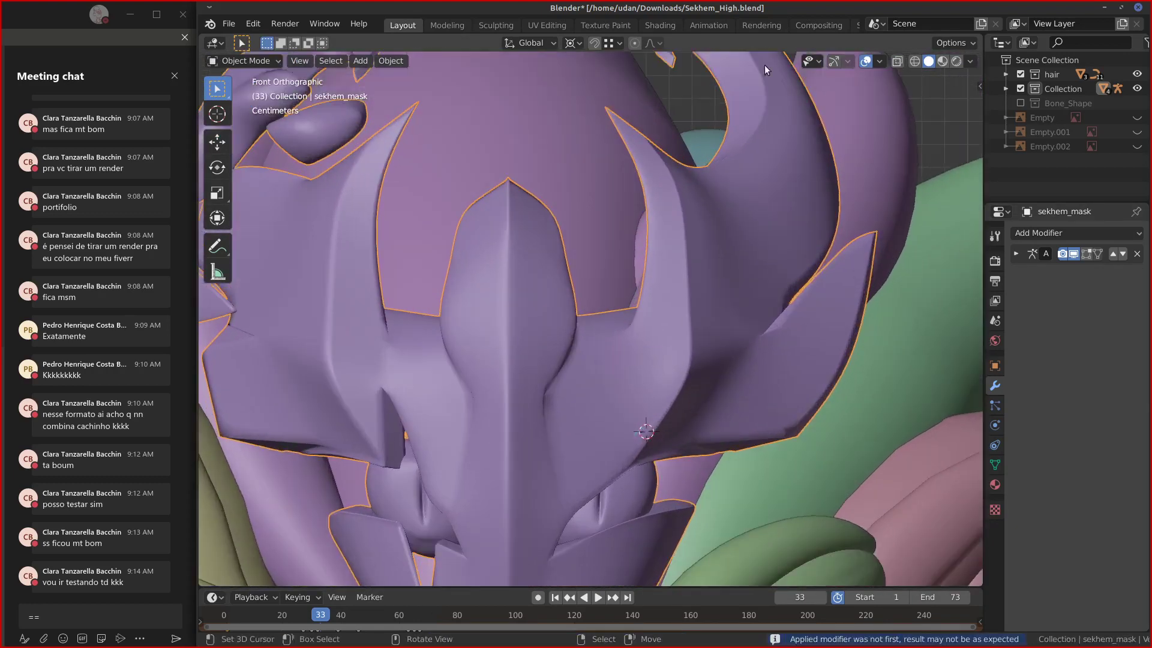
Switch the mask to Sculpt Mode and enable Dyntopo, accepting the vertex data warning.
click(243, 60)
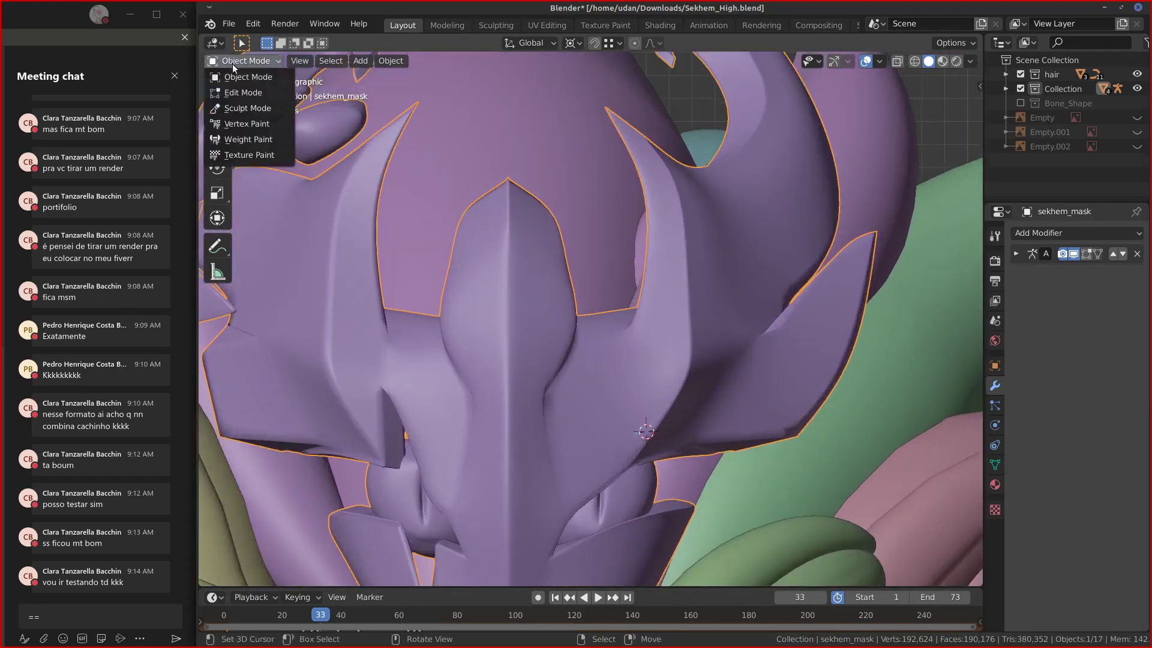
click(267, 109)
click(945, 43)
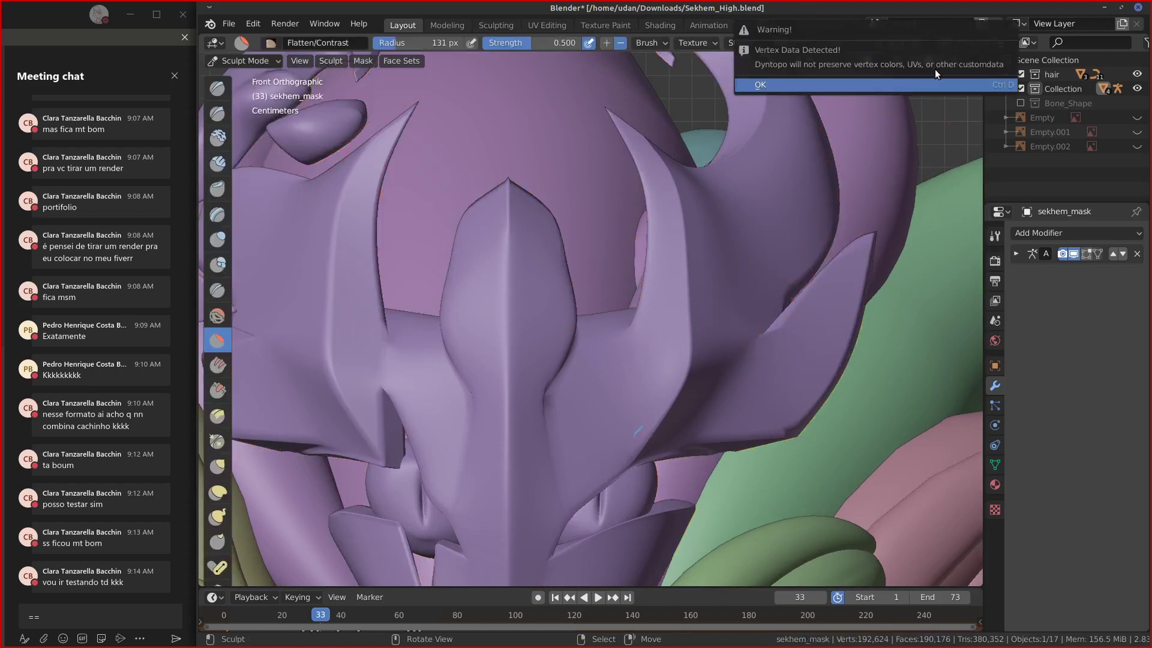
key(Return)
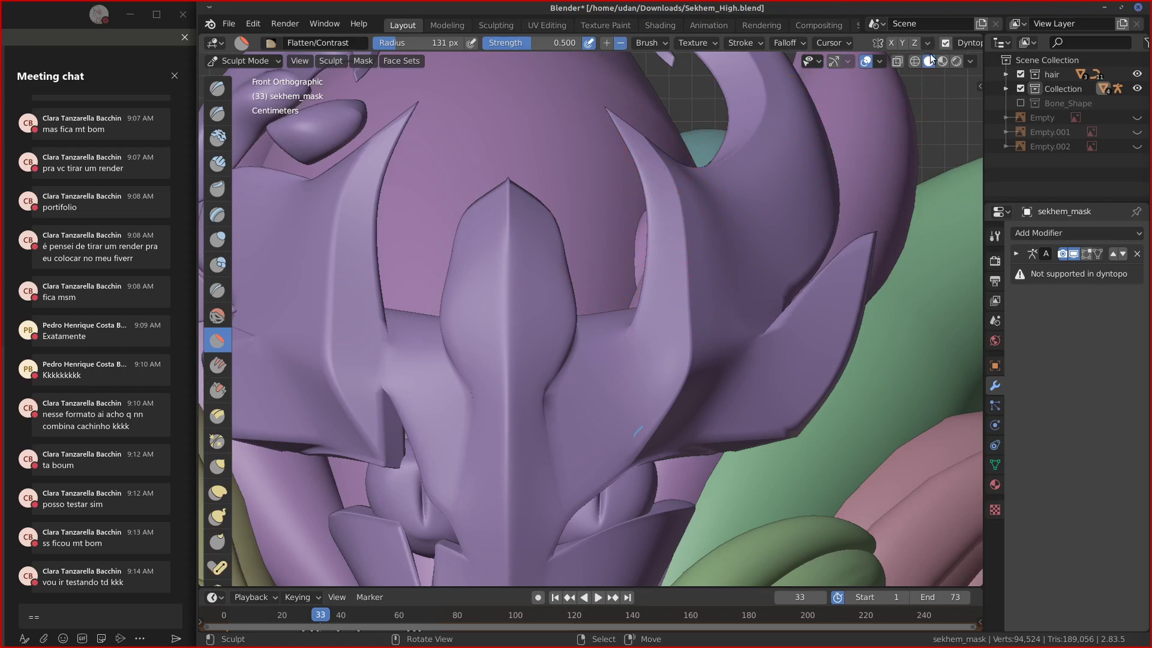
Test a Flatten/Contrast stroke down the right-hand spike's creased edge, undo it, and reduce the brush radius to 46 px.
mouse_move(672, 180)
mouse_down()
mouse_move(638, 290)
mouse_move(676, 278)
mouse_move(696, 312)
mouse_up()
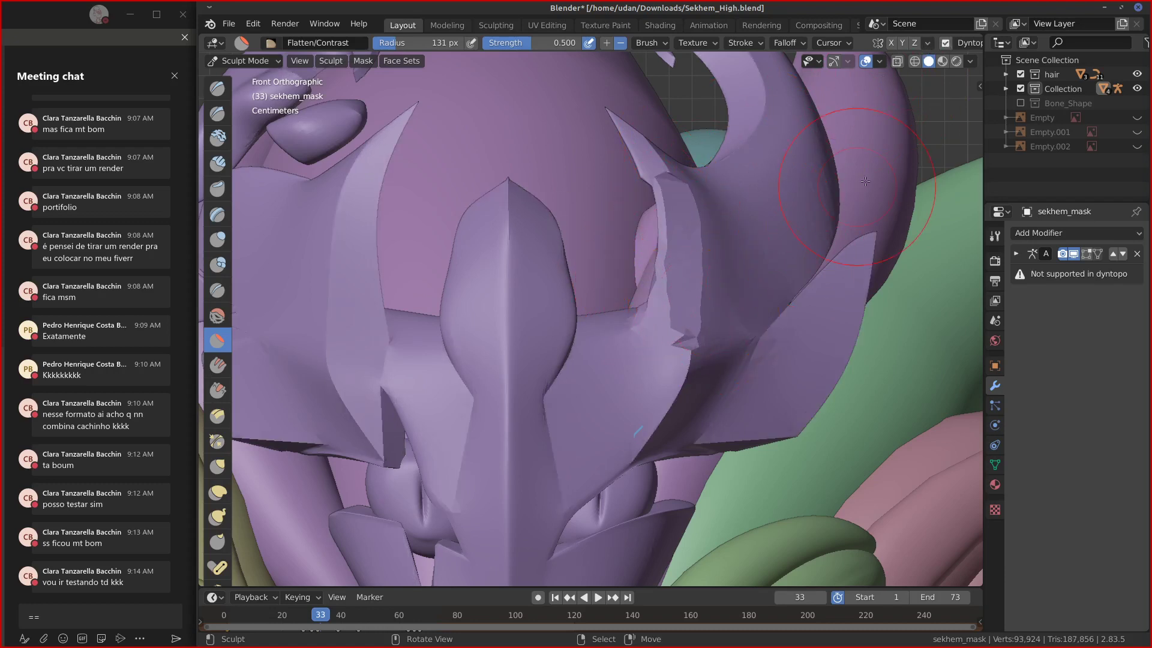
key(ctrl+z)
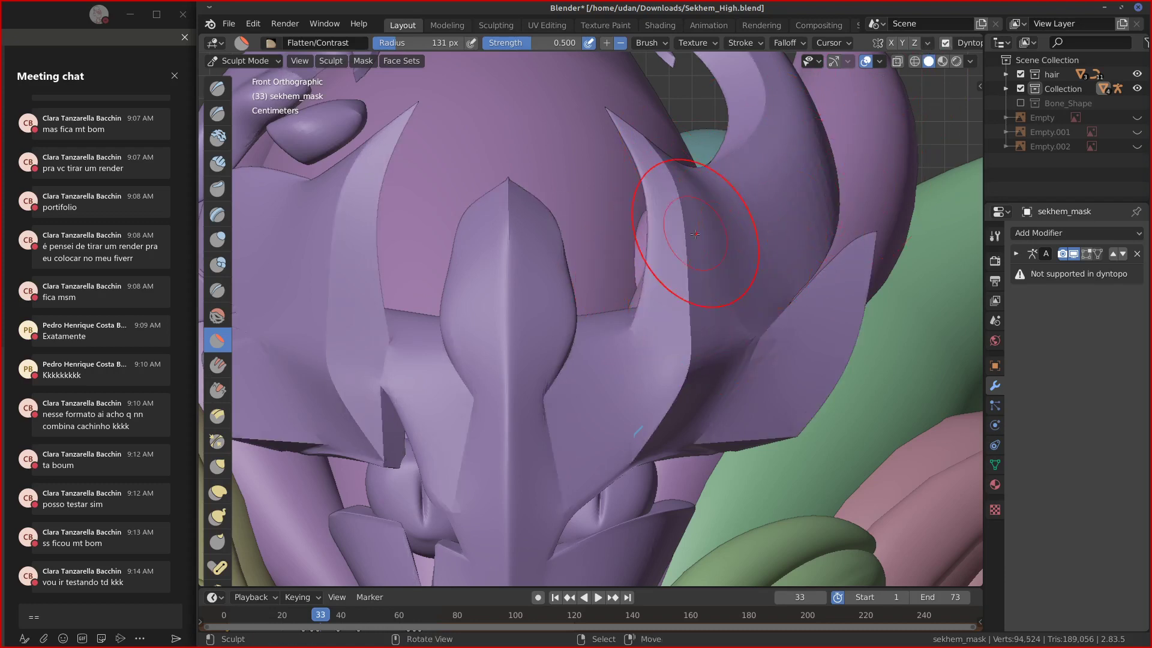
key(f)
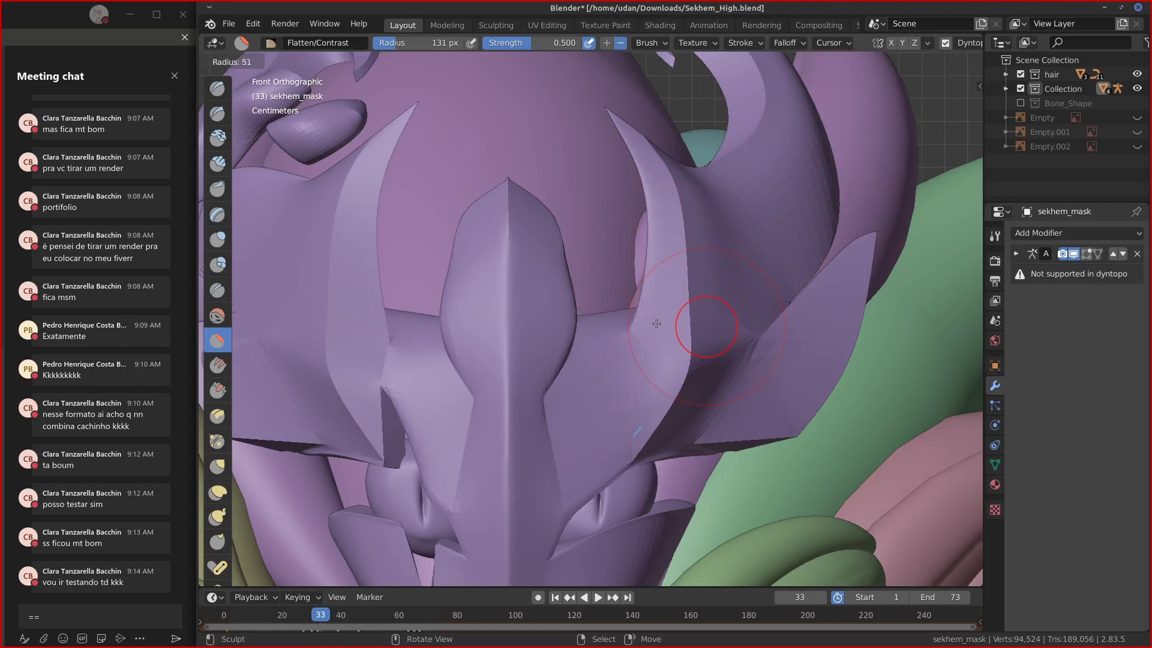
click(687, 327)
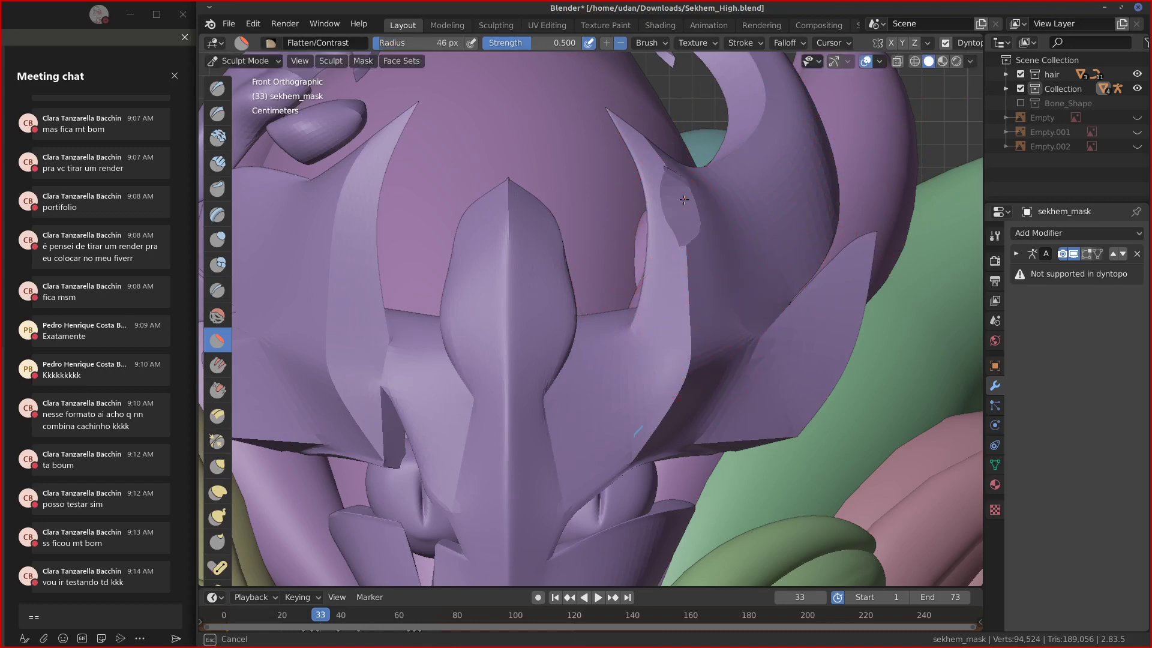
Try short Flatten/Contrast strokes on the spike's creased edge with the smaller brush, undoing each one.
drag(692, 206, 703, 276)
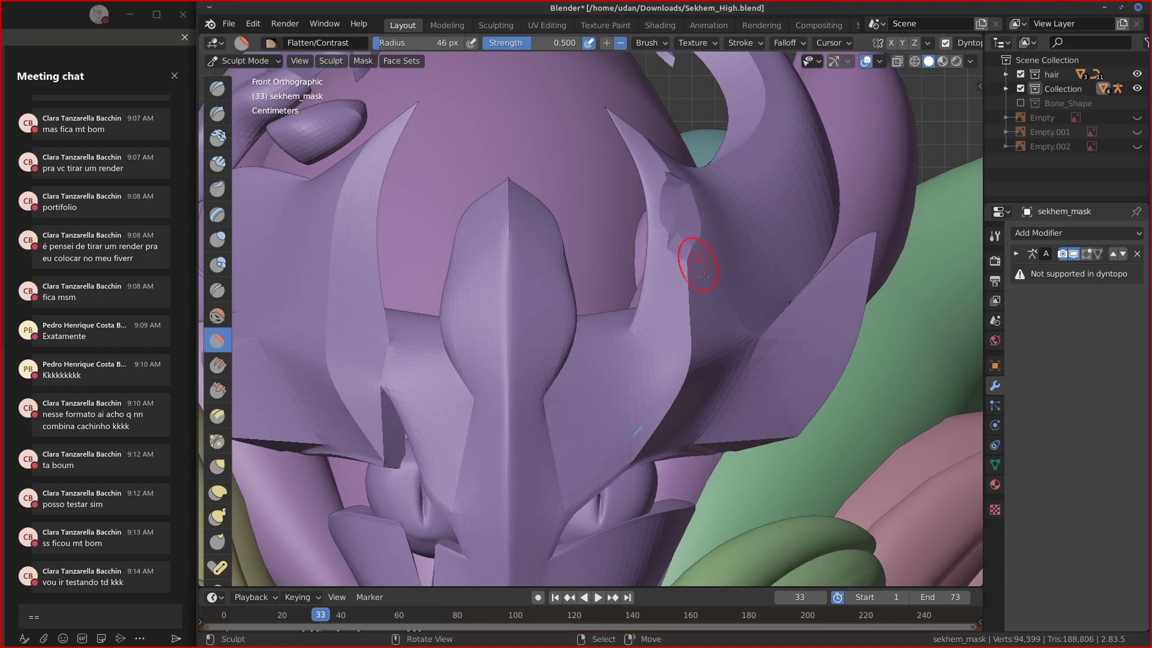
key(ctrl+z)
drag(684, 222, 682, 251)
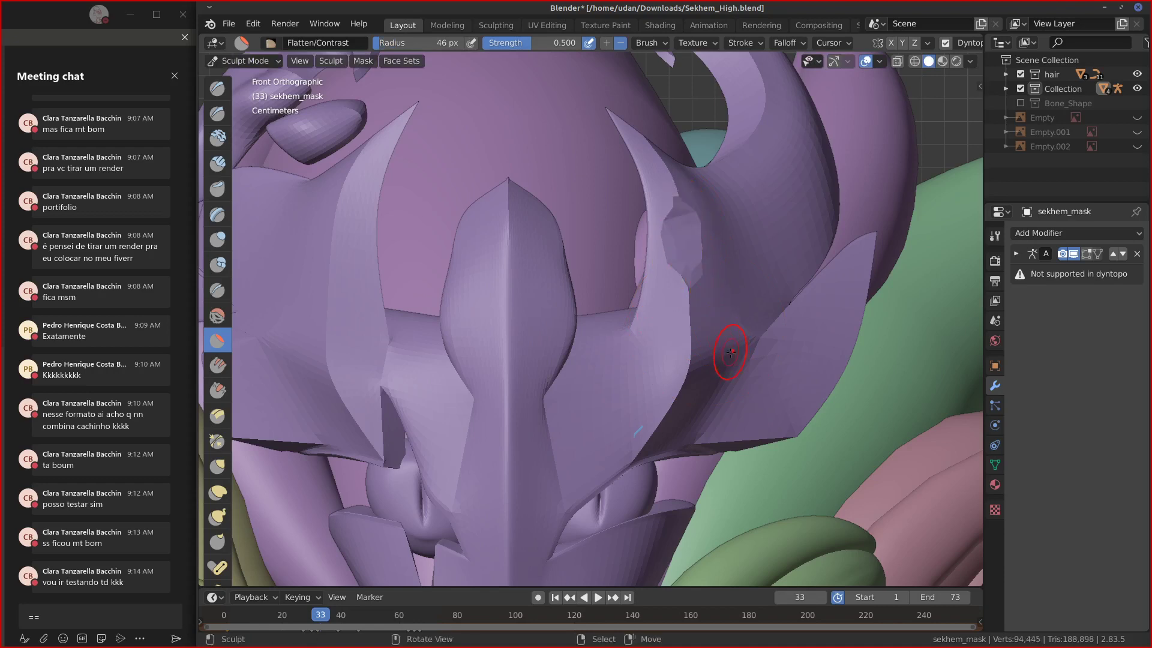
key(ctrl+z)
drag(690, 294, 684, 275)
key(ctrl+z)
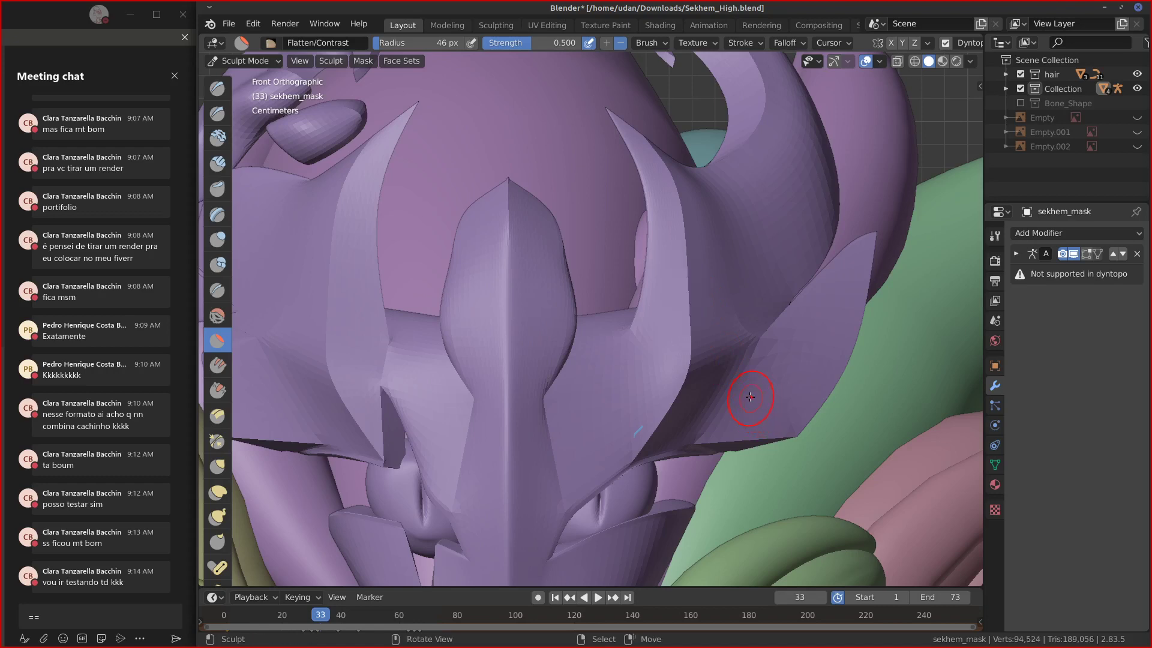
Reduce the brush radius to 22 px and flatten the upper creased edge of the mask's right-hand spike with Flatten/Contrast.
key(f)
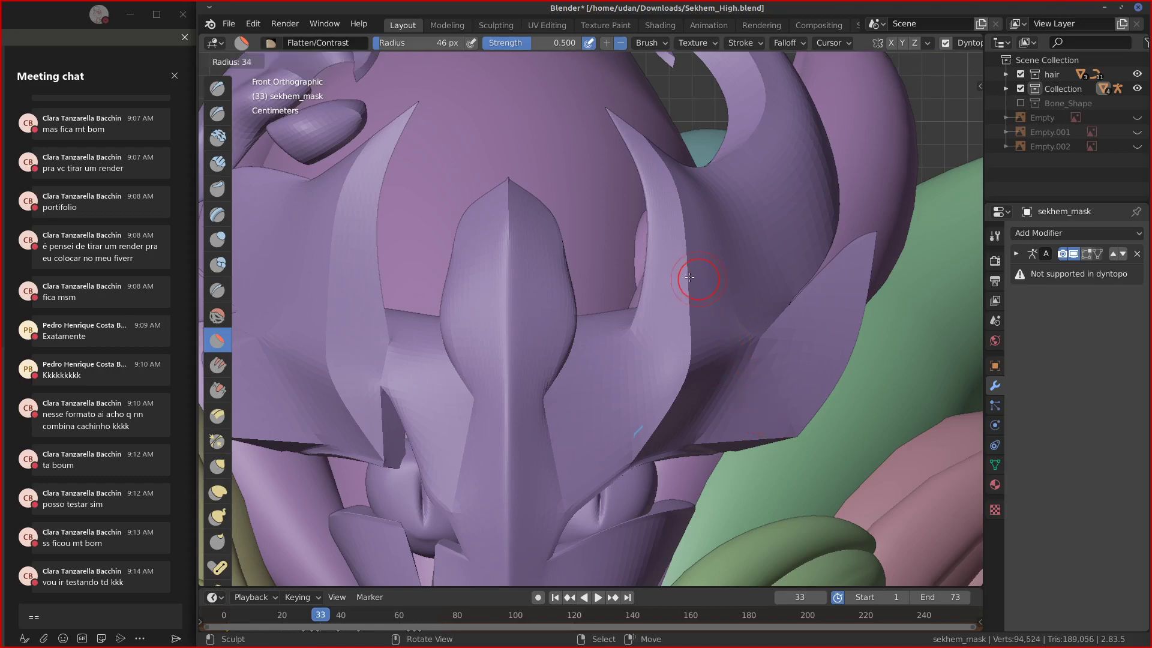
click(682, 276)
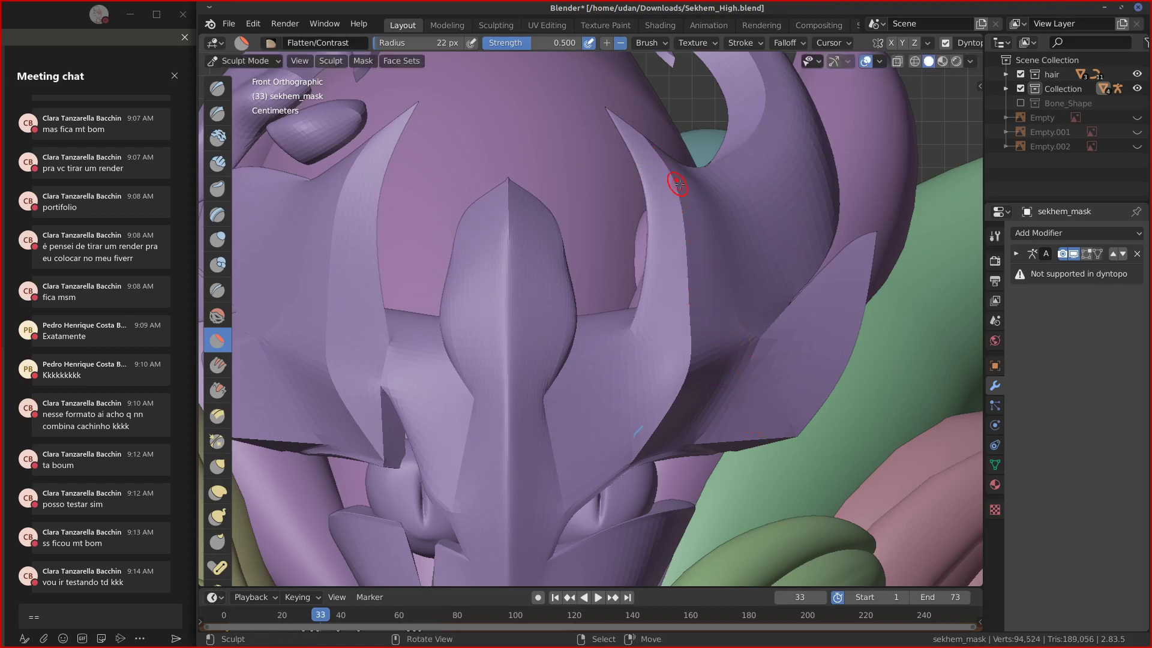
drag(682, 189, 687, 264)
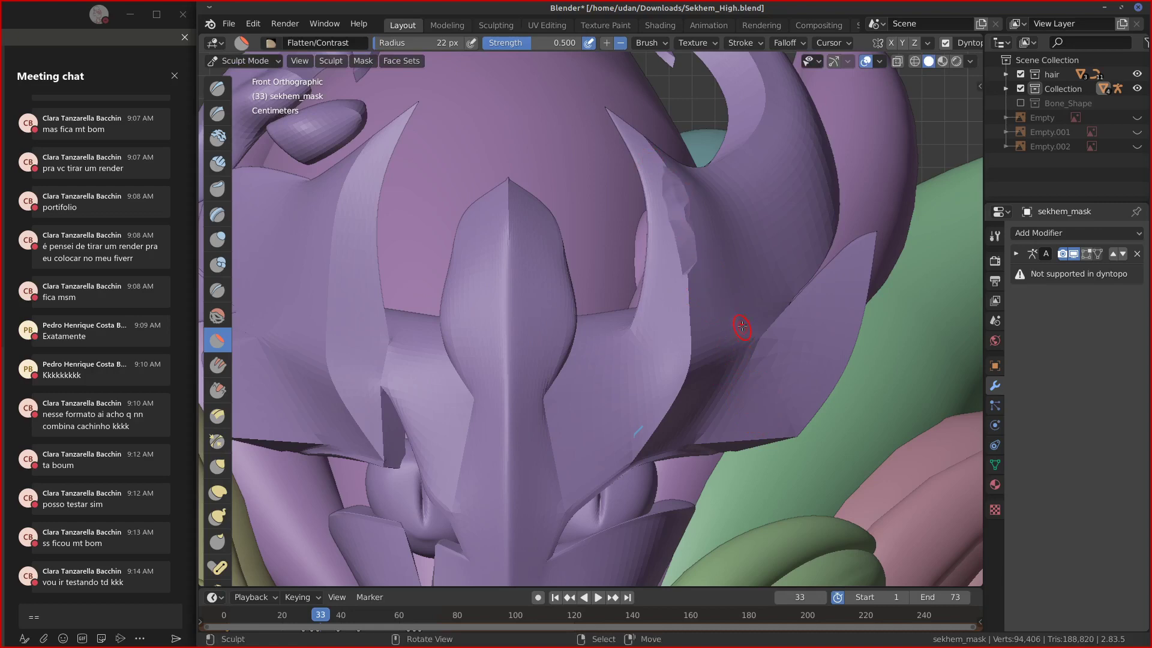
Flatten the inner edge at the base of the right-hand curved horn with short Flatten/Contrast strokes.
mouse_move(742, 325)
middle_down()
mouse_move(765, 318)
mouse_move(754, 316)
middle_up()
shift+middle_drag(751, 234, 755, 299)
drag(725, 214, 736, 193)
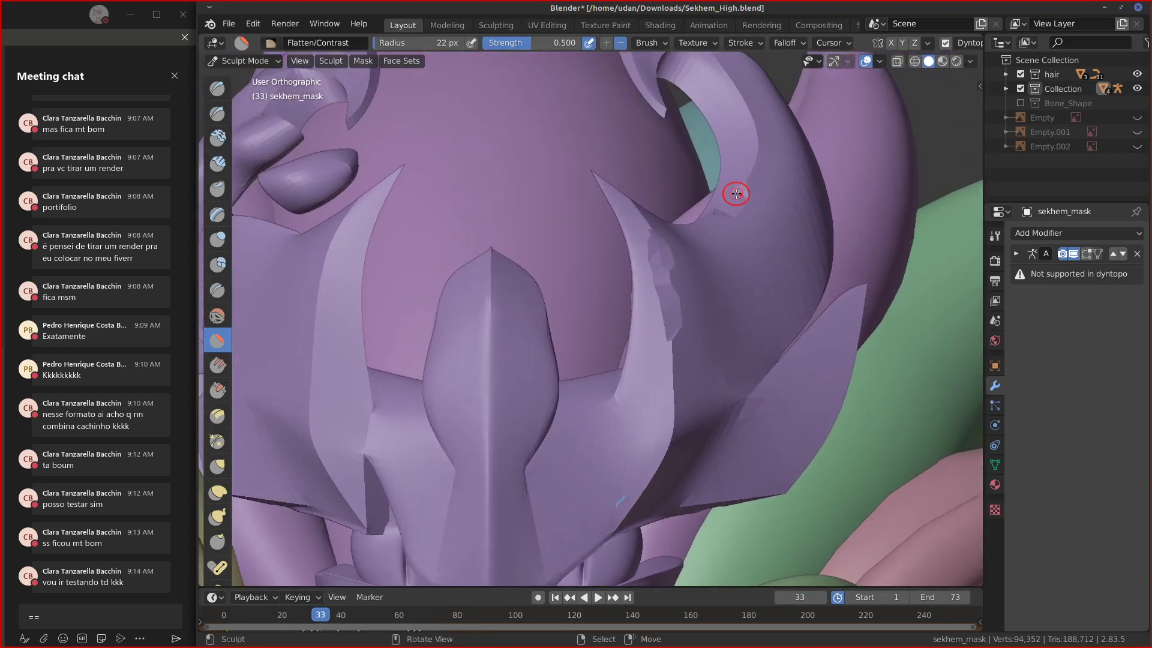
middle_drag(690, 288, 732, 231)
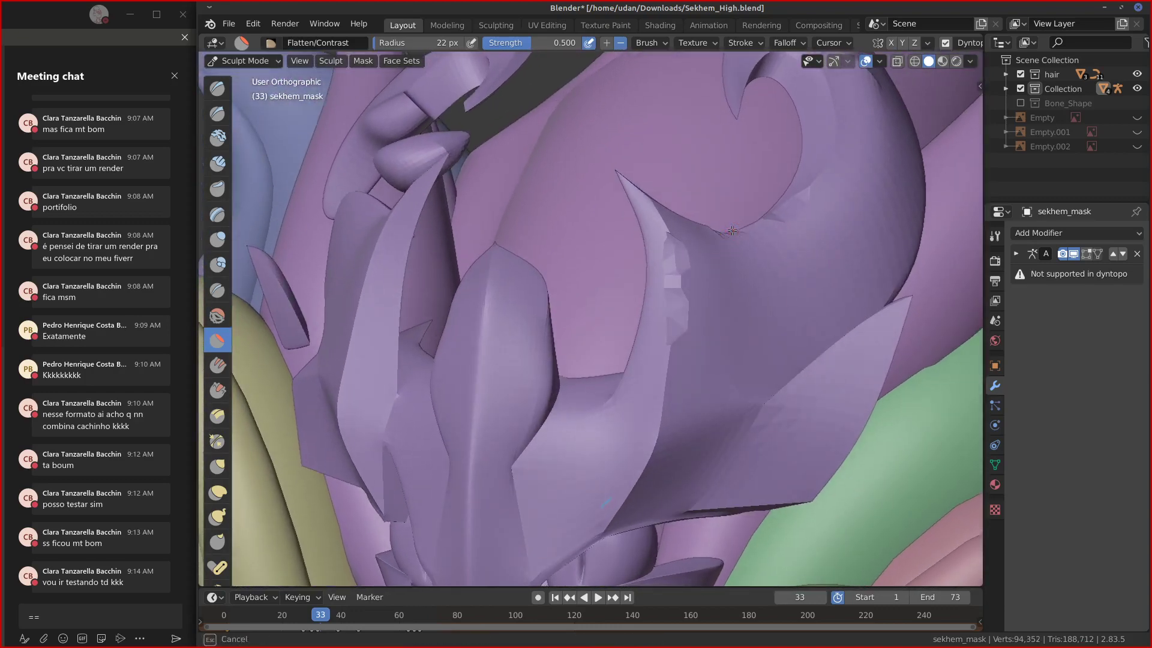
drag(732, 230, 737, 235)
middle_drag(761, 267, 753, 261)
mouse_move(734, 221)
mouse_down()
mouse_move(751, 238)
mouse_move(743, 213)
mouse_move(748, 236)
mouse_up()
mouse_move(703, 230)
alt+mouse_down()
mouse_move(642, 258)
mouse_move(776, 207)
alt+mouse_up()
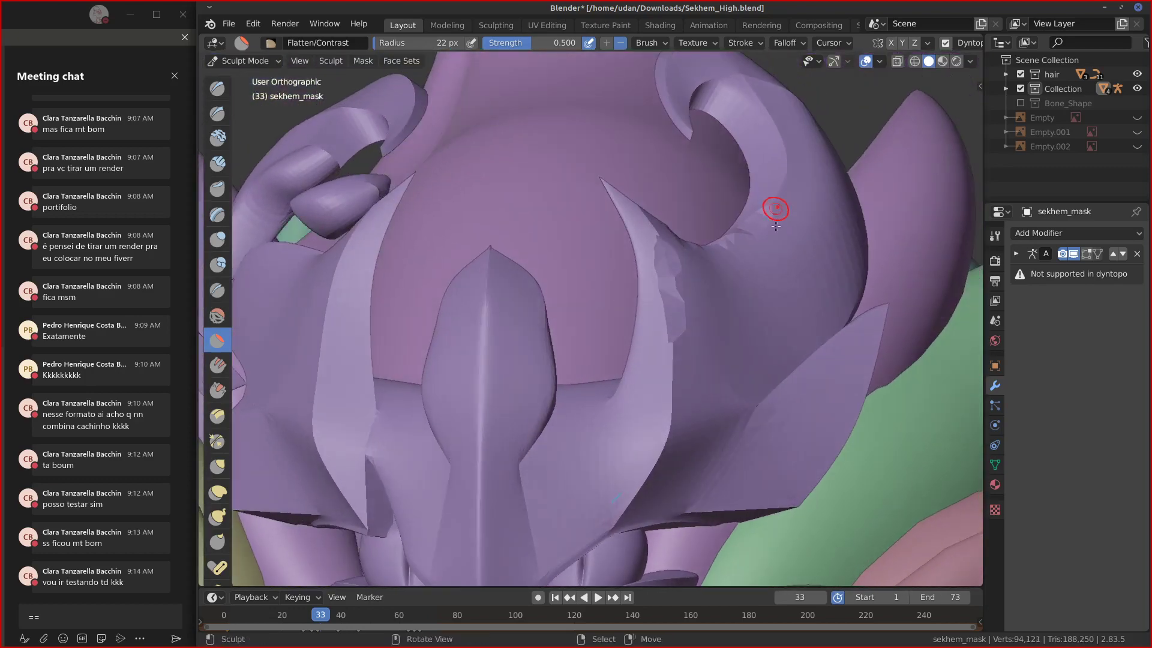
Flatten the lower creased edge of the left-hand spike with short Flatten/Contrast strokes.
alt+drag(753, 298, 774, 315)
alt+shift+drag(630, 303, 637, 269)
shift+middle_drag(637, 269, 630, 261)
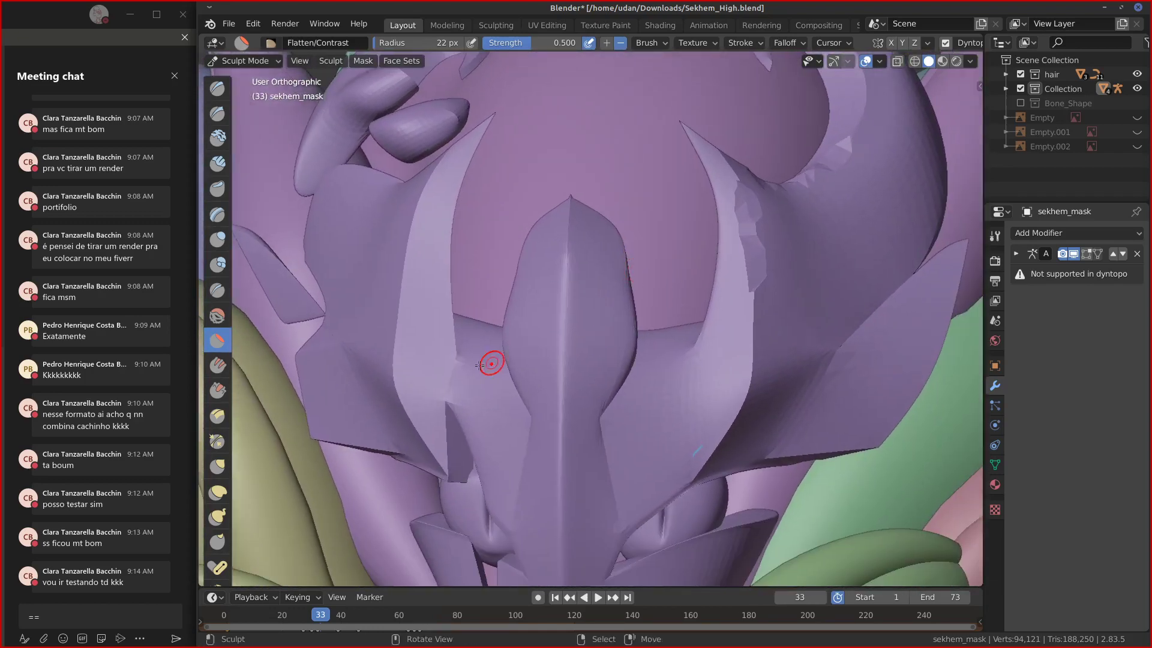
drag(448, 381, 451, 399)
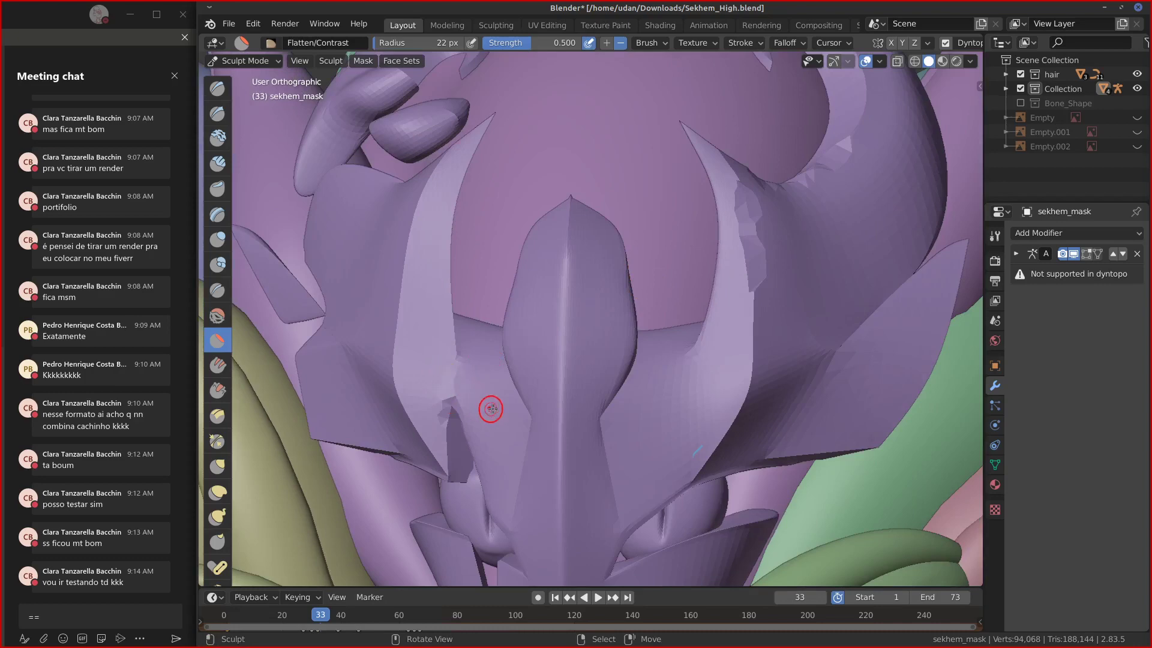
mouse_move(488, 406)
middle_down()
mouse_move(510, 366)
mouse_move(516, 418)
middle_up()
drag(481, 376, 463, 362)
mouse_move(520, 406)
middle_down()
mouse_move(450, 393)
mouse_move(515, 389)
middle_up()
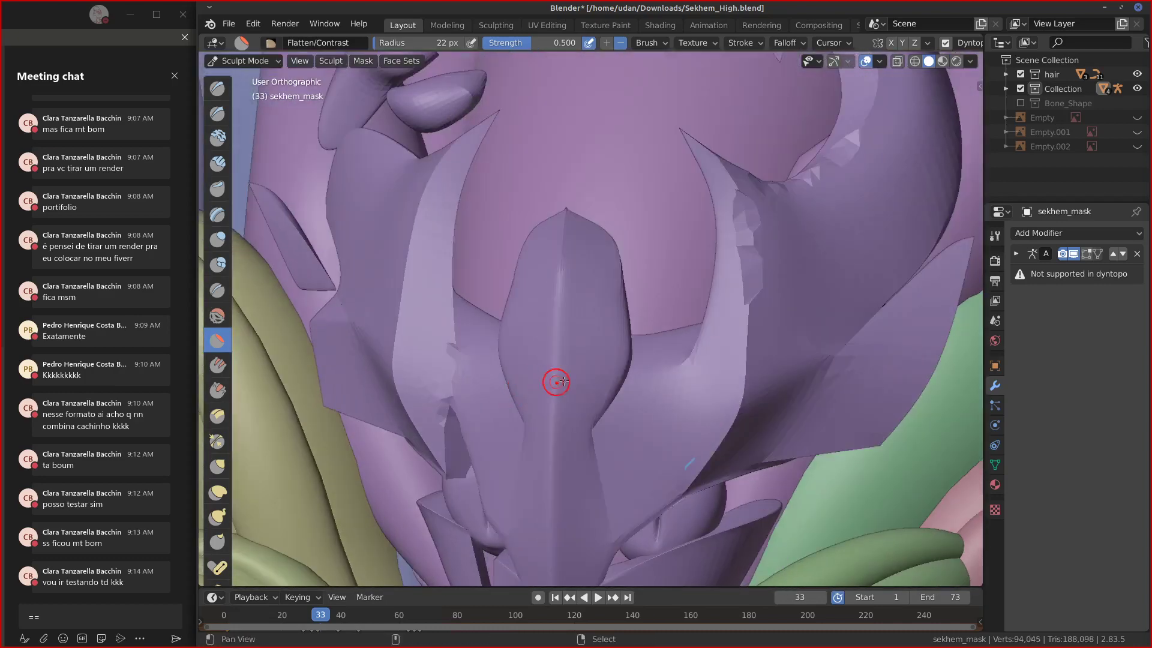
Disable Dyntopo on the mask and view the whole head.
scroll(564, 375, down, 3)
scroll(564, 374, down, 2)
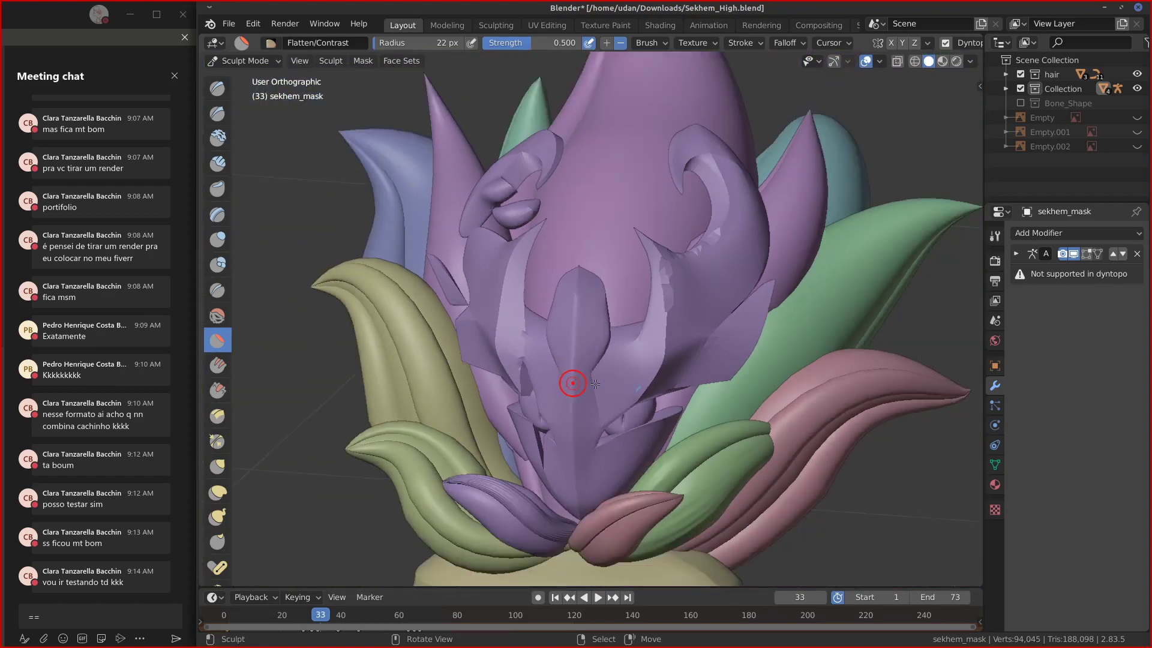
key(ctrl+d)
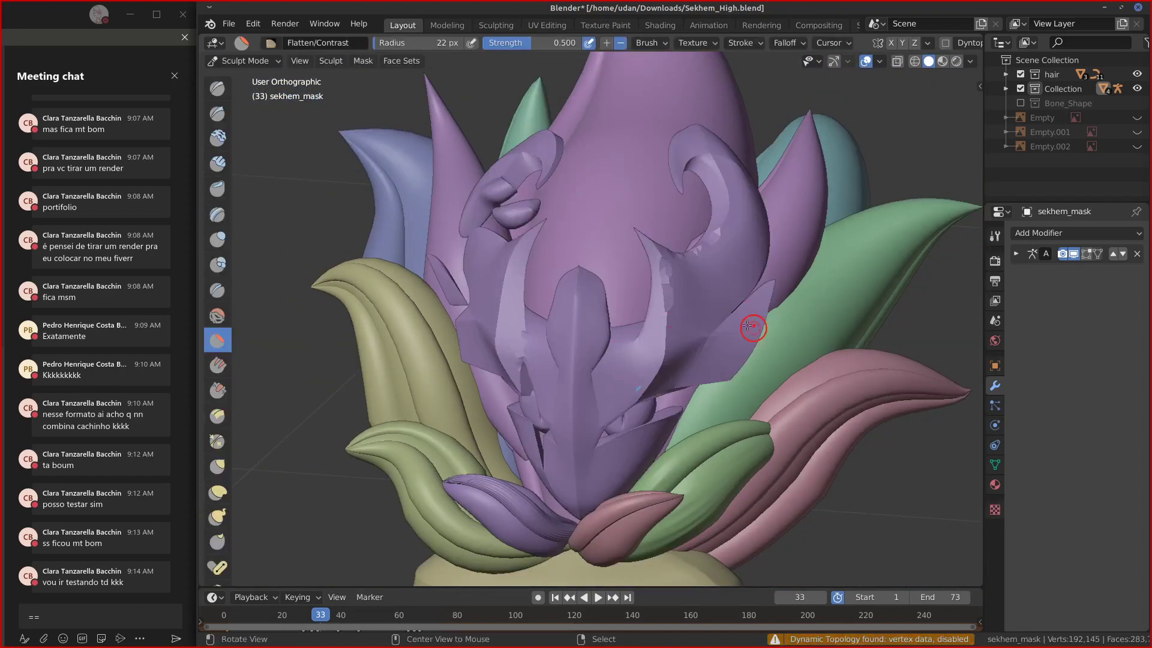
middle_drag(747, 326, 761, 249)
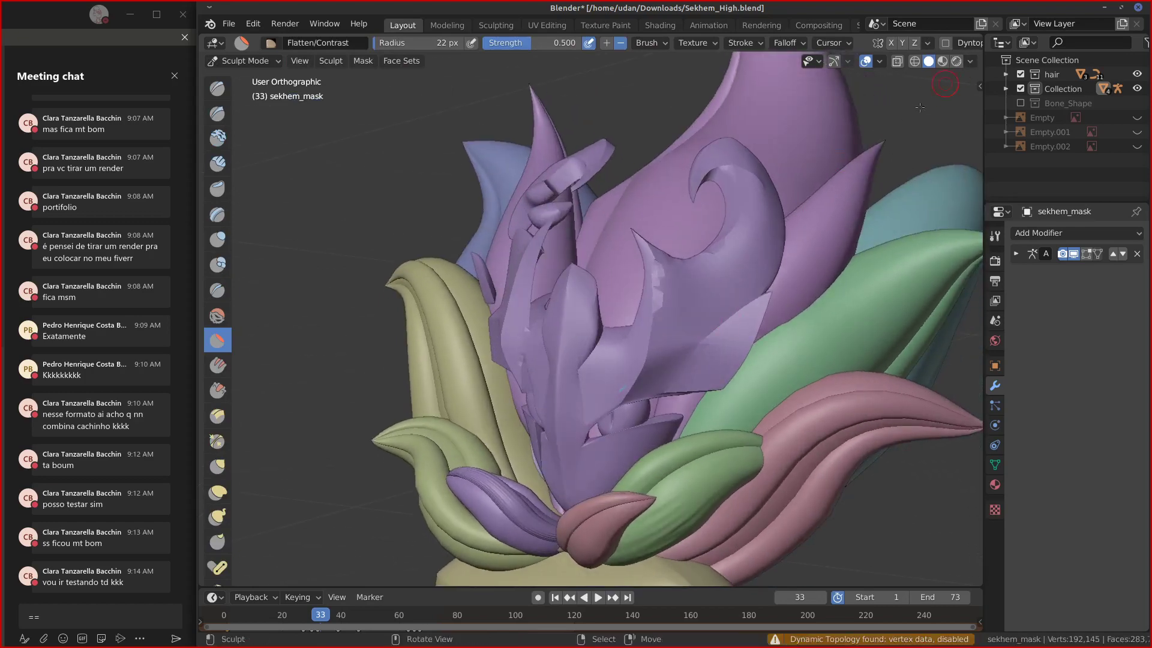
Return to Object Mode and apply Shade Smooth to the mask.
click(246, 61)
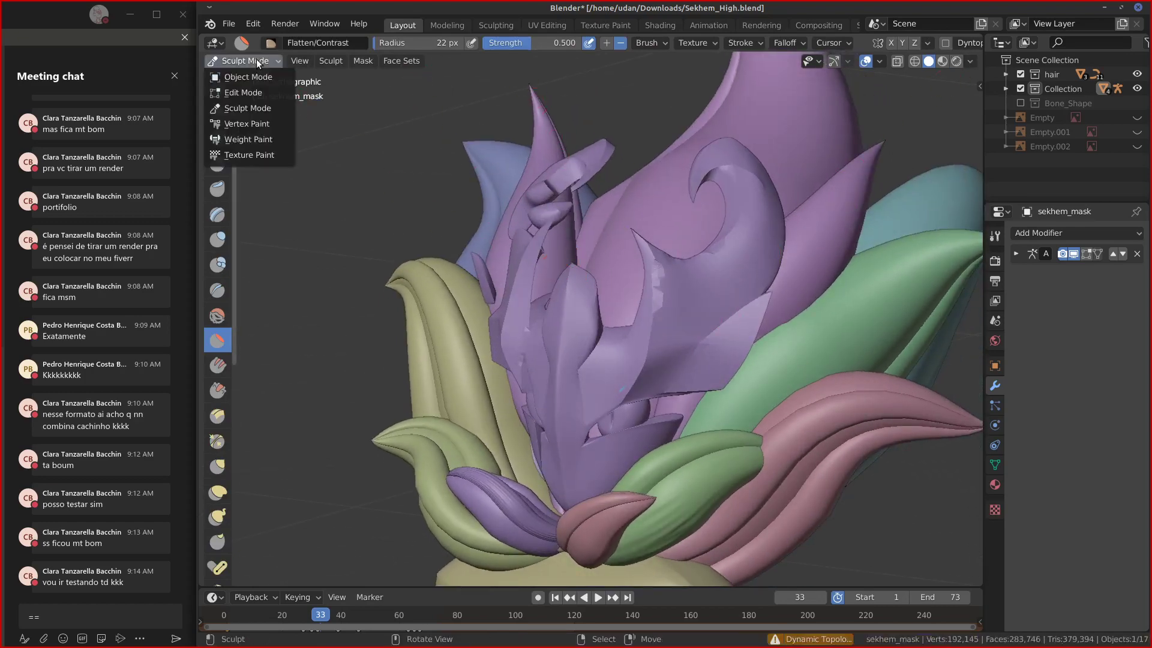
click(255, 73)
click(396, 61)
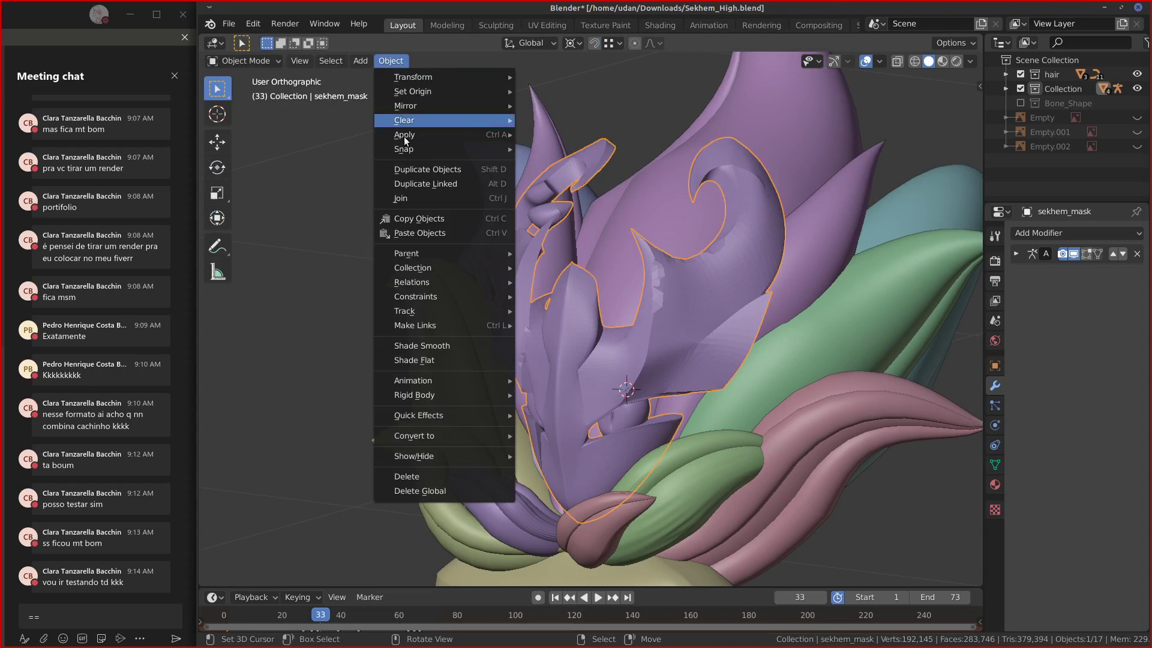
click(438, 348)
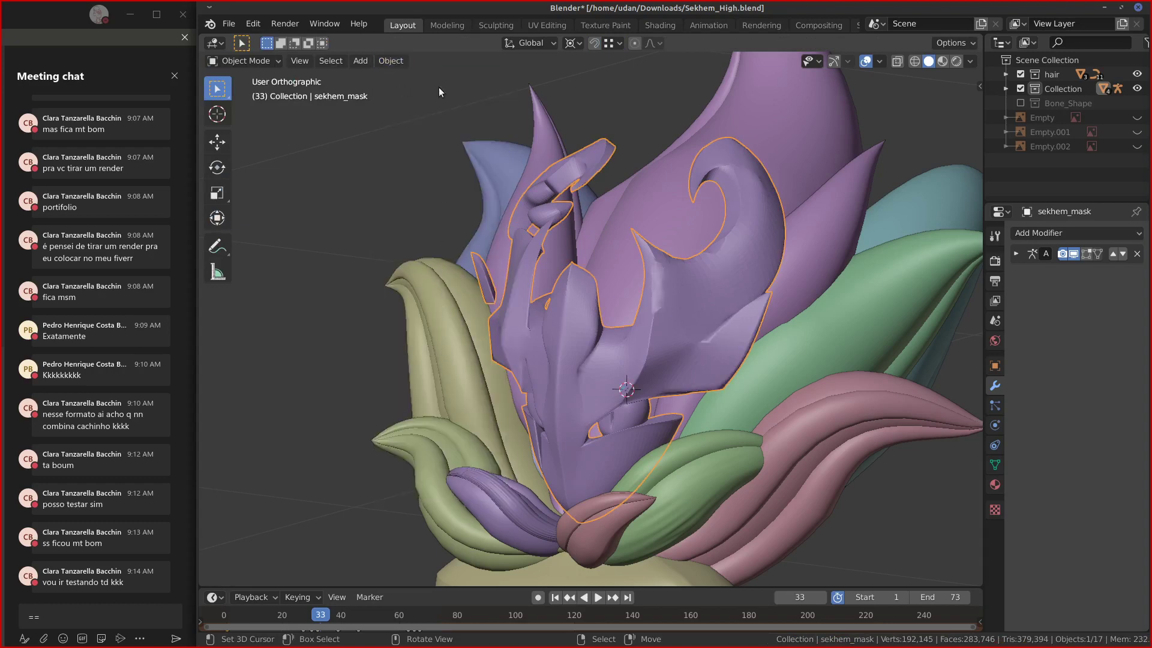
Turn off Auto Smooth in the mask's mesh normals settings.
click(995, 464)
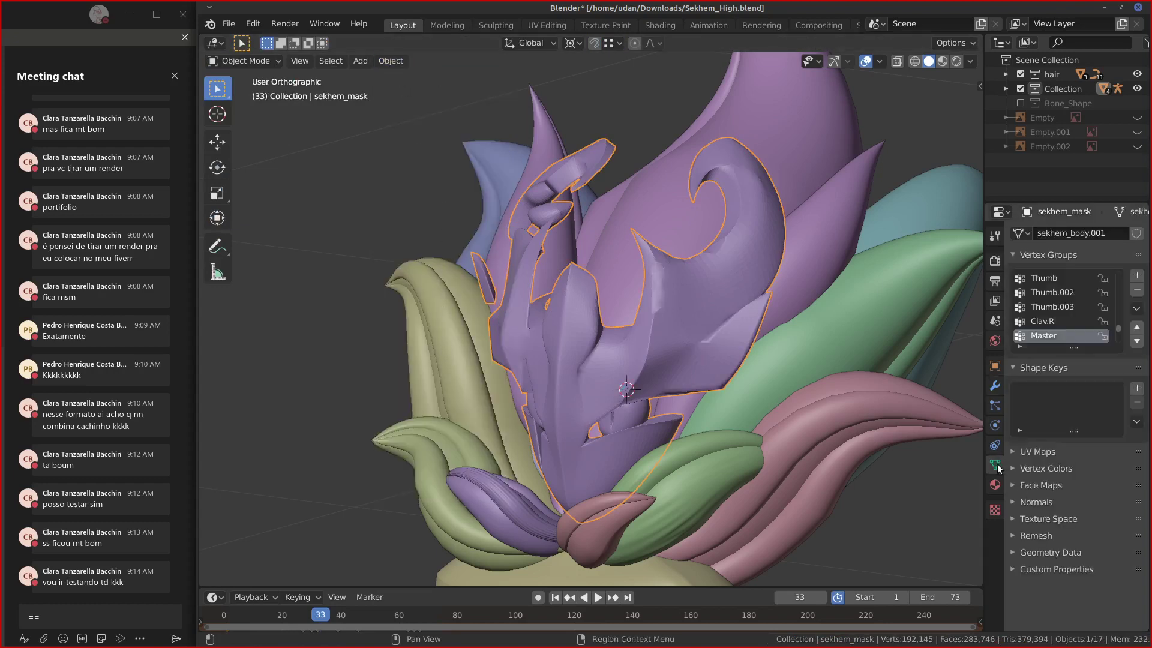
click(1020, 501)
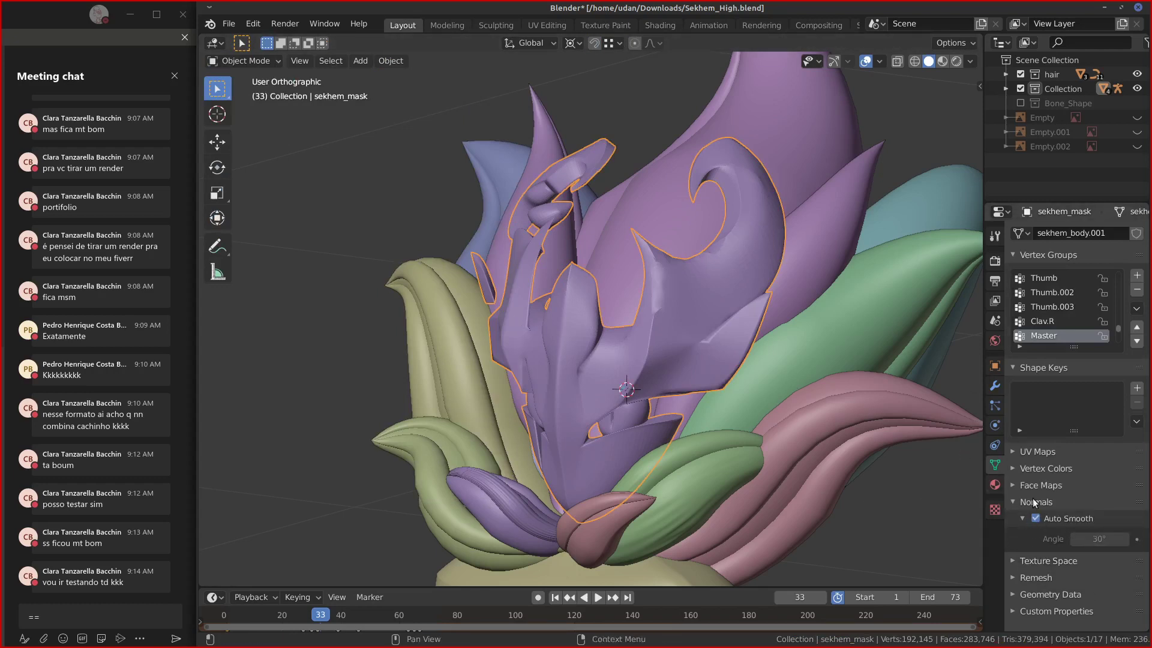
click(1024, 519)
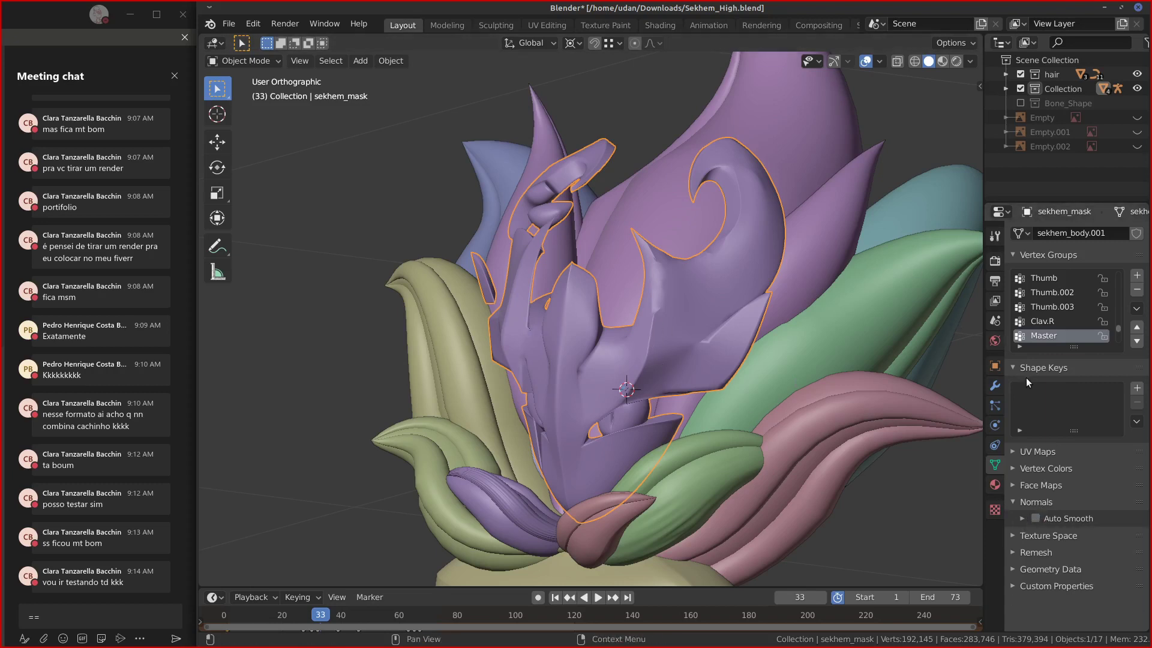
Add an Edge Split modifier to the mask with a split angle of 4.6°.
click(995, 385)
click(1038, 232)
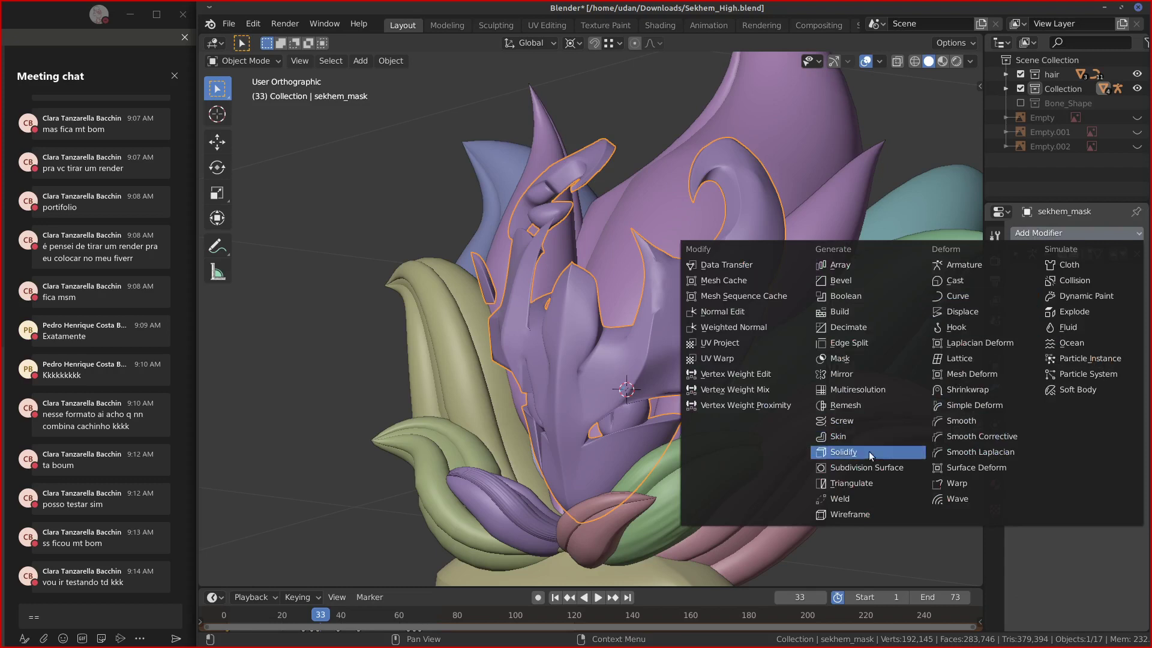
click(848, 344)
drag(1036, 328, 877, 343)
middle_drag(636, 318, 710, 304)
scroll(710, 309, up, 3)
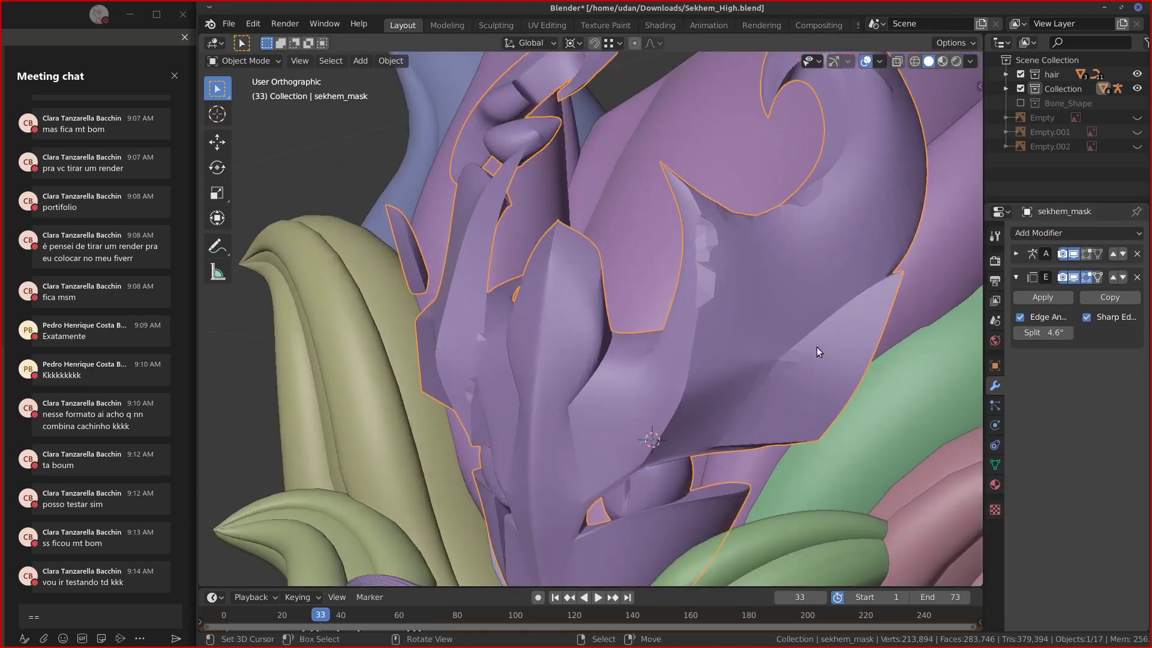
Set the Edge Split angle to 25° and inspect the mask's creased edges up close.
middle_drag(817, 351, 737, 318)
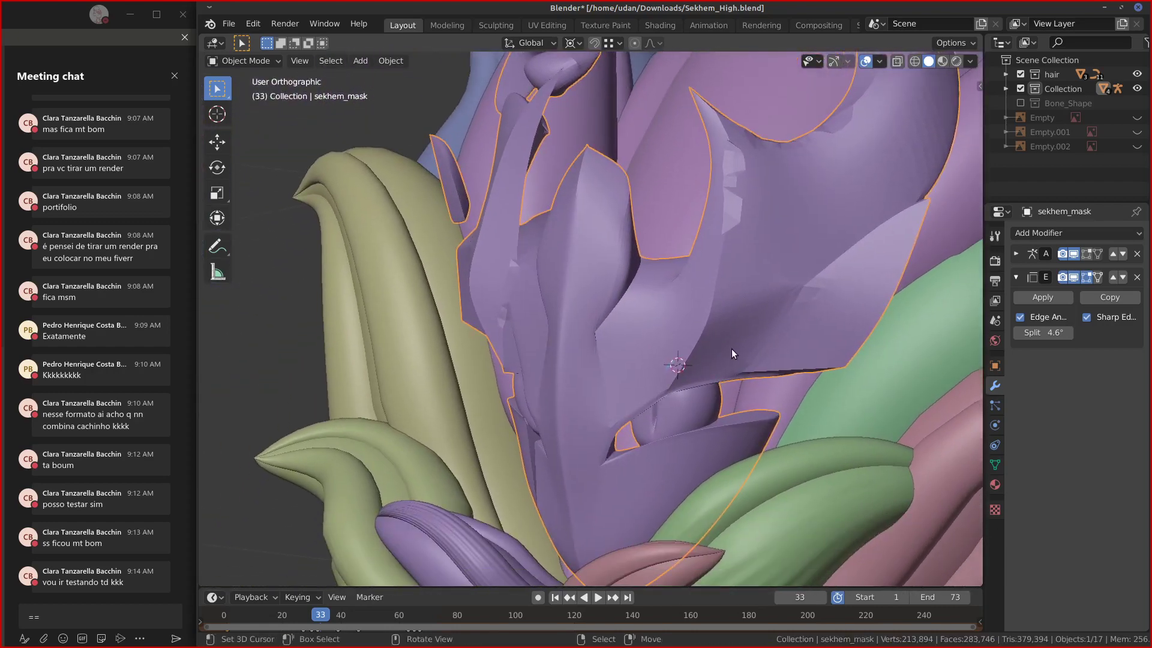
middle_drag(530, 410, 661, 433)
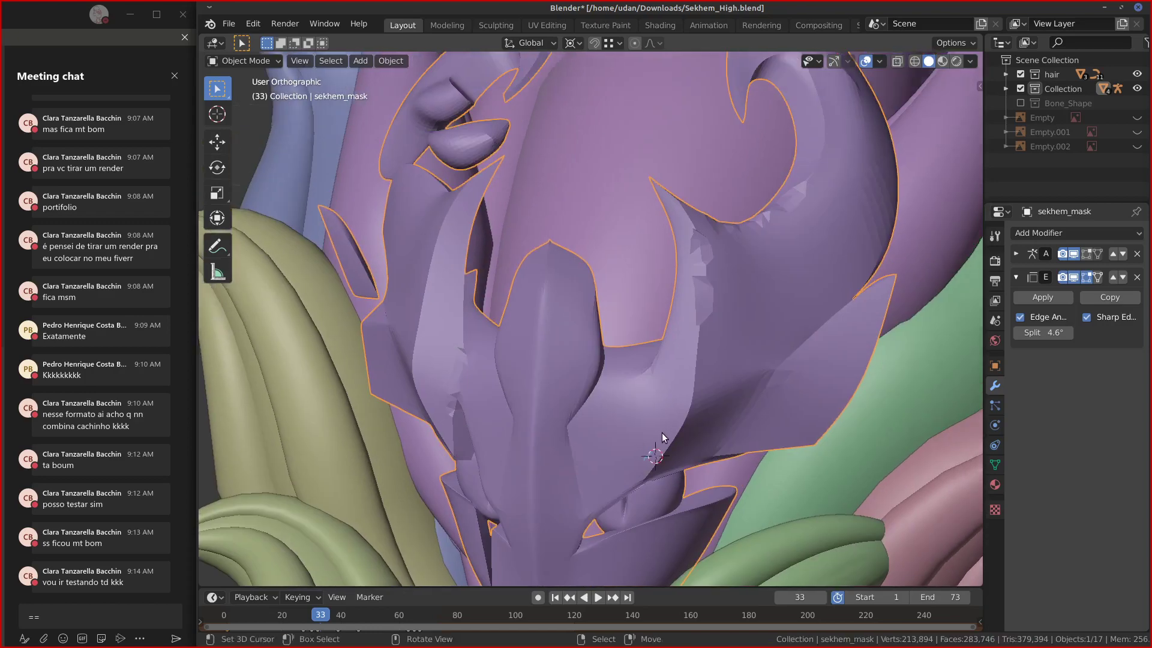
middle_drag(690, 397, 716, 373)
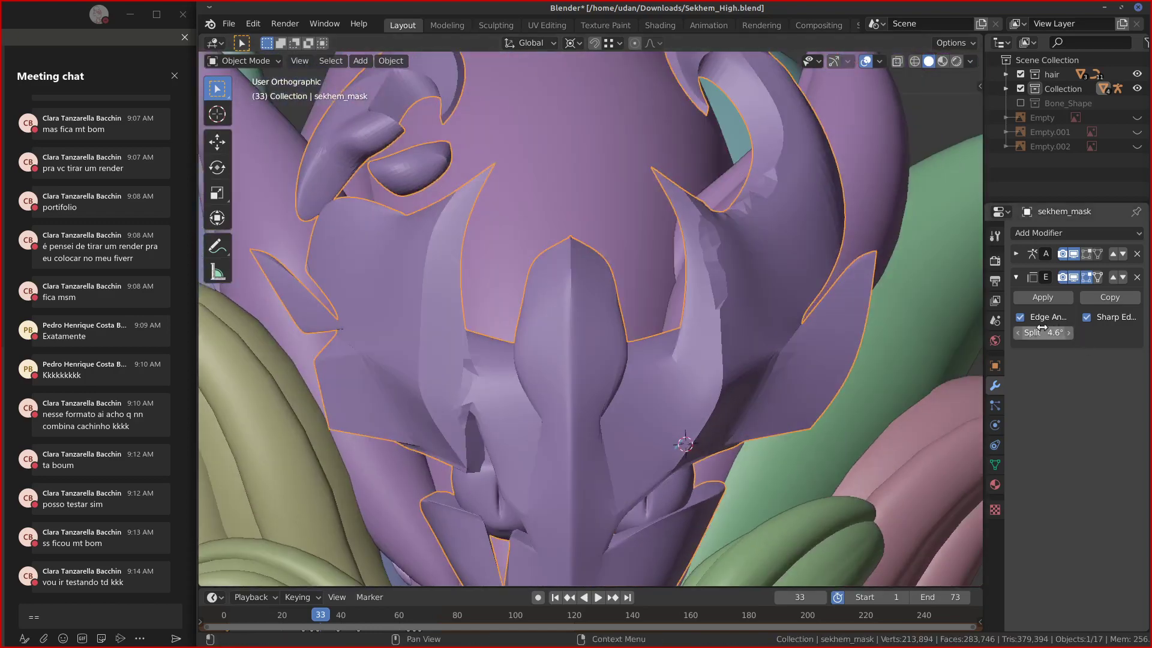
mouse_move(1040, 332)
mouse_down()
mouse_move(1114, 328)
mouse_move(1027, 335)
mouse_up()
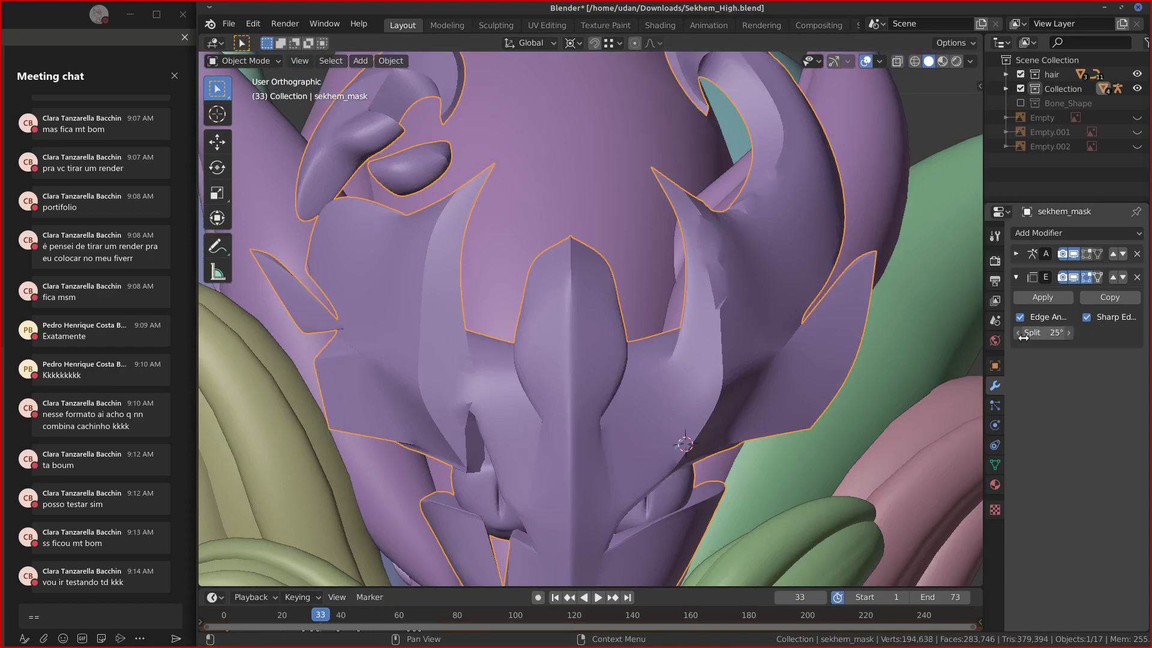
middle_drag(661, 374, 685, 419)
scroll(766, 418, up, 5)
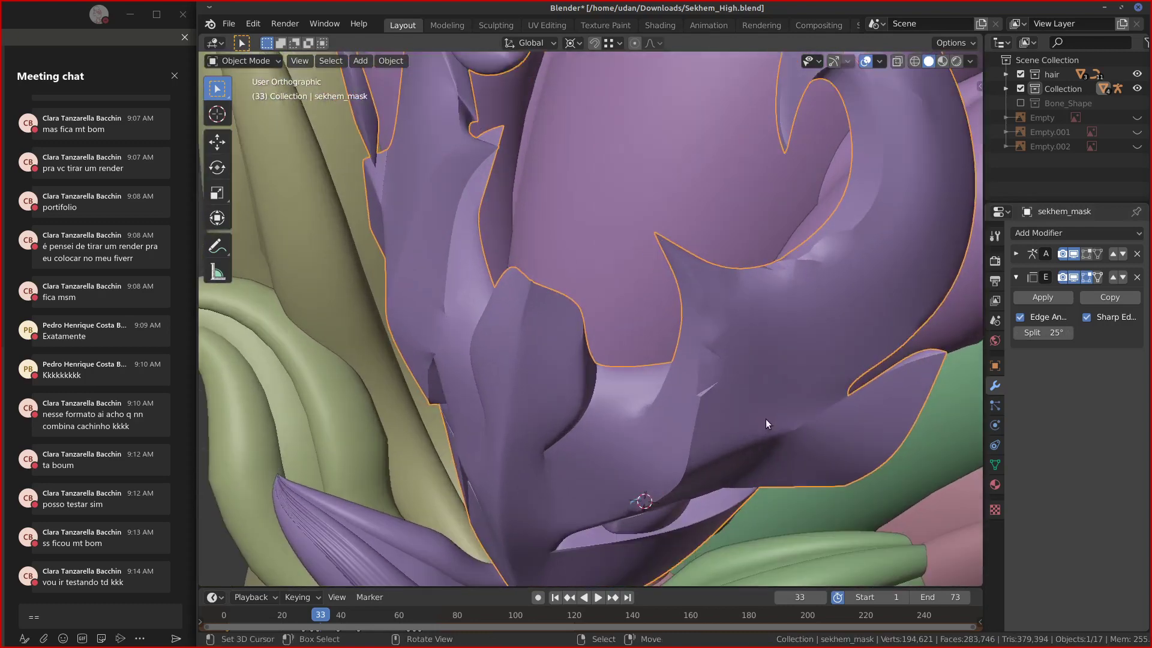
shift+middle_drag(839, 379, 592, 359)
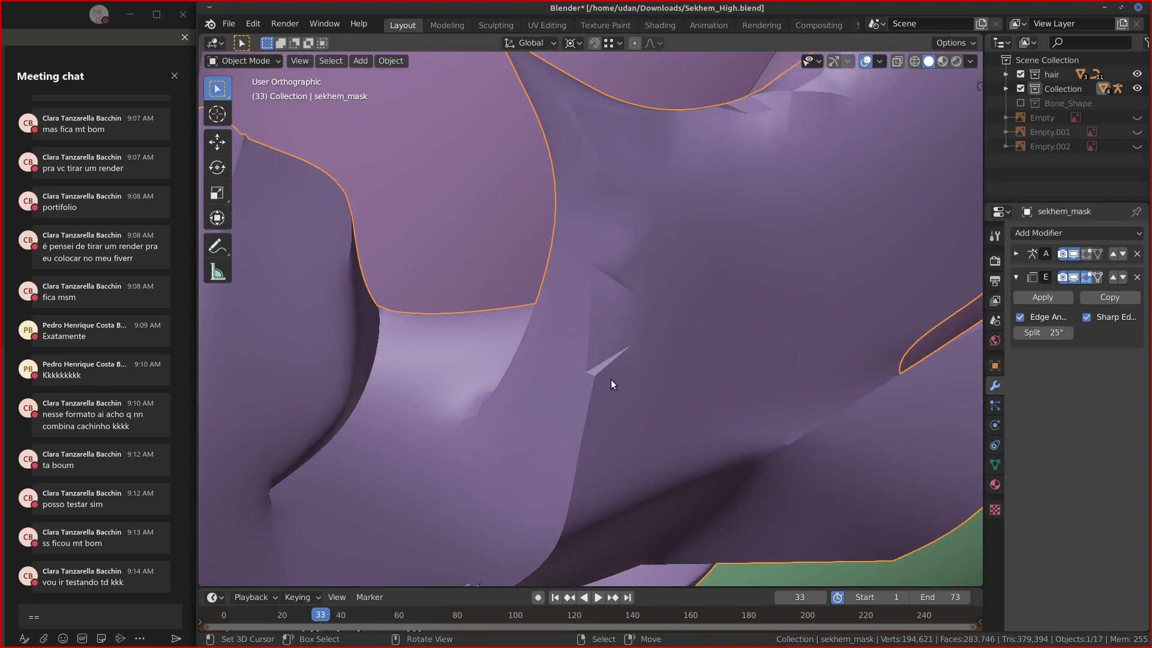
scroll(611, 384, down, 12)
Show the character's head from the front and clear the draft reply in the meeting chat.
key(KP_1)
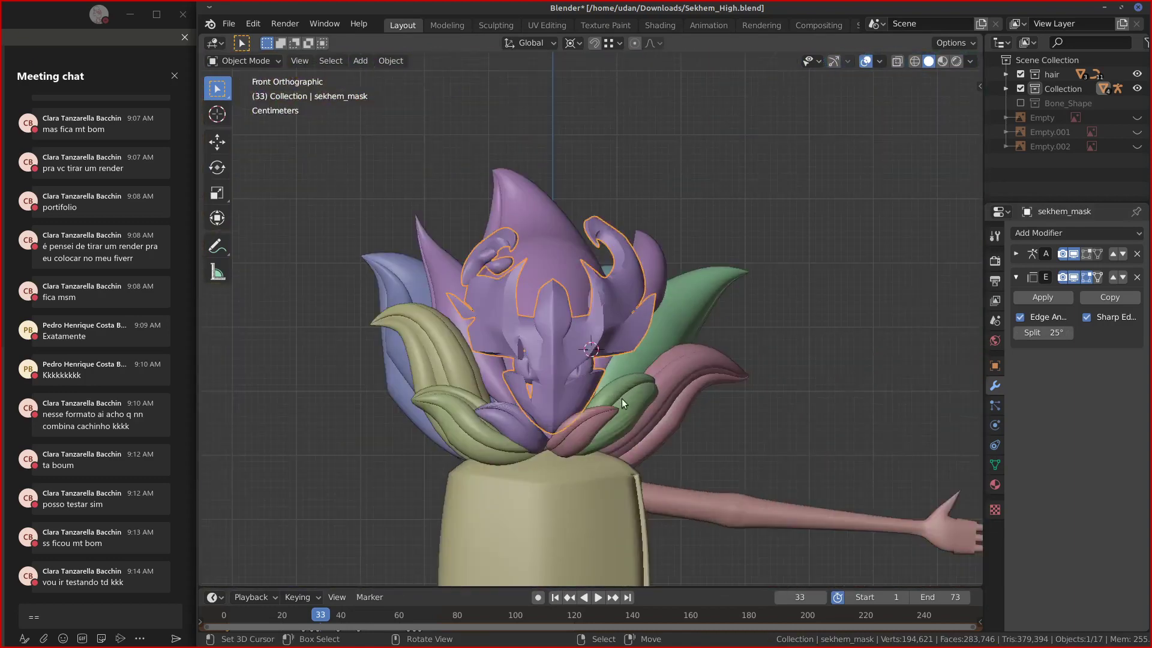
shift+middle_drag(622, 398, 681, 318)
shift+middle_drag(690, 464, 640, 479)
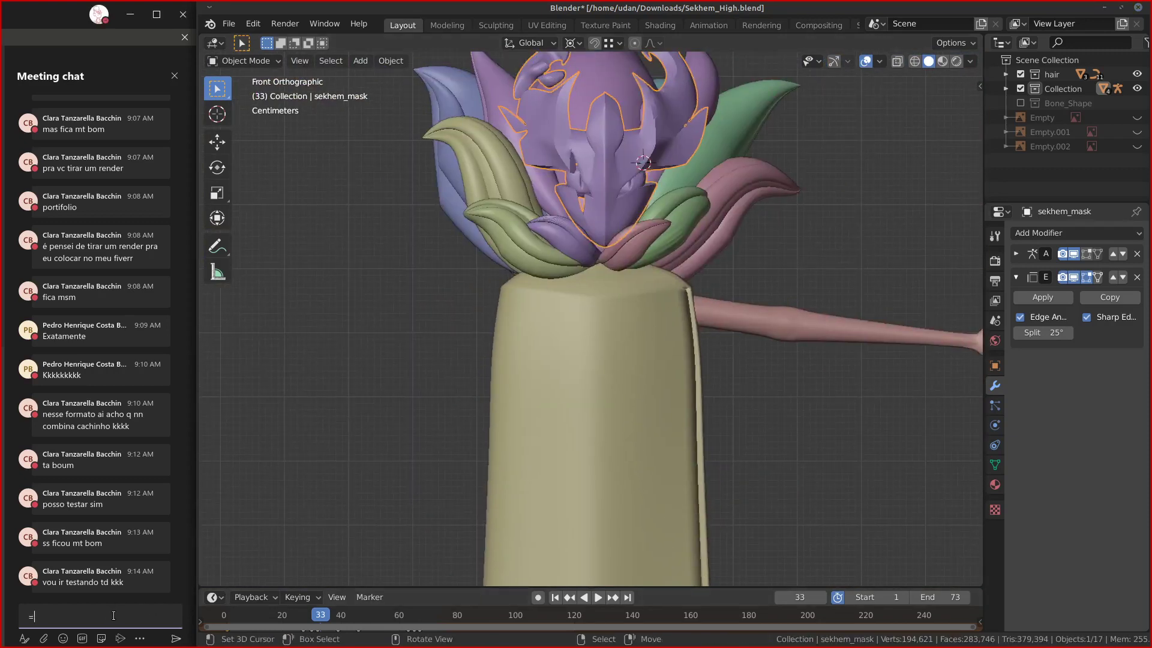
key(BackSpace)
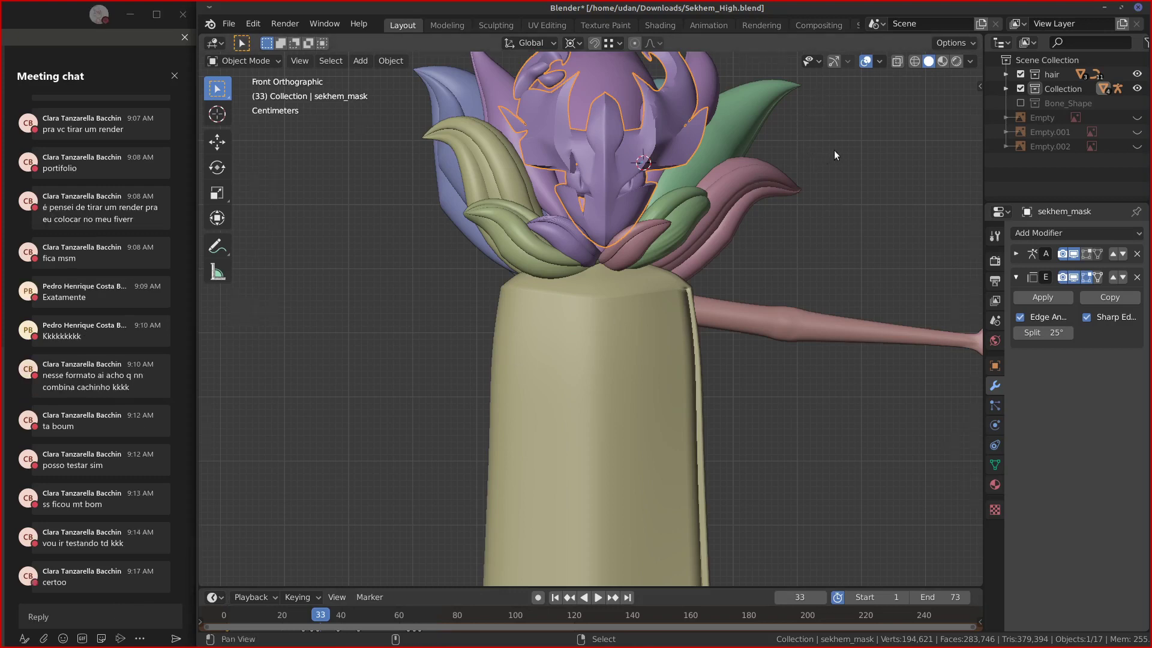
shift+middle_drag(834, 150, 753, 269)
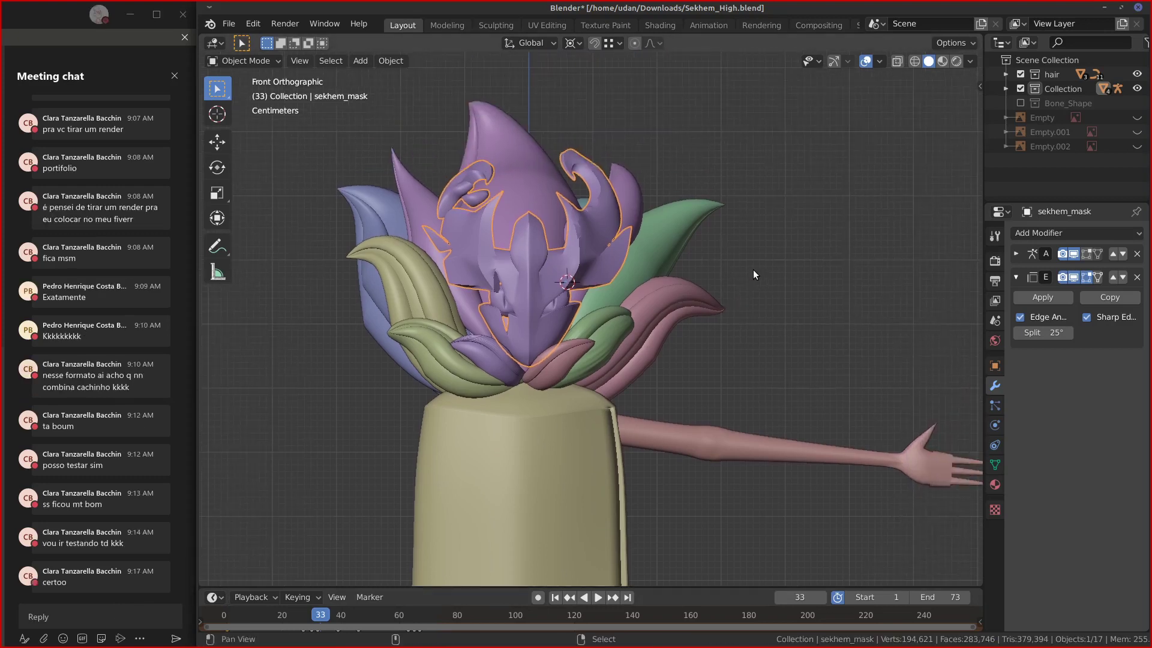
Close Blender and deselect Sekhem_High.blend in the TEMP-CANVAS folder on Google Drive.
click(1137, 9)
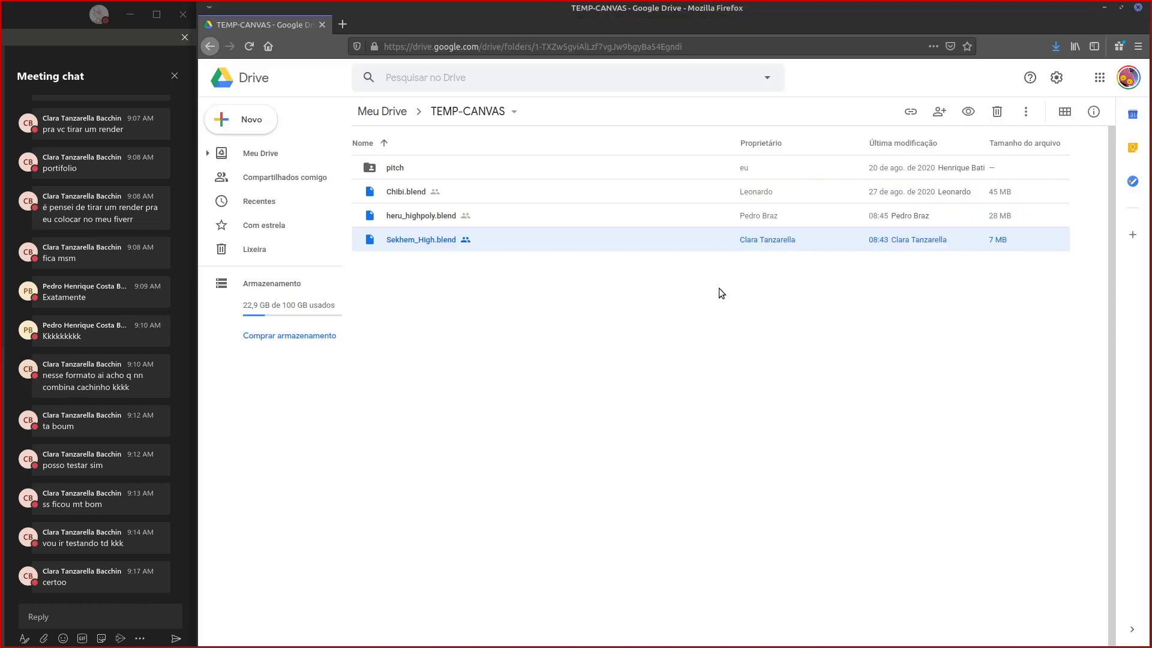
click(581, 359)
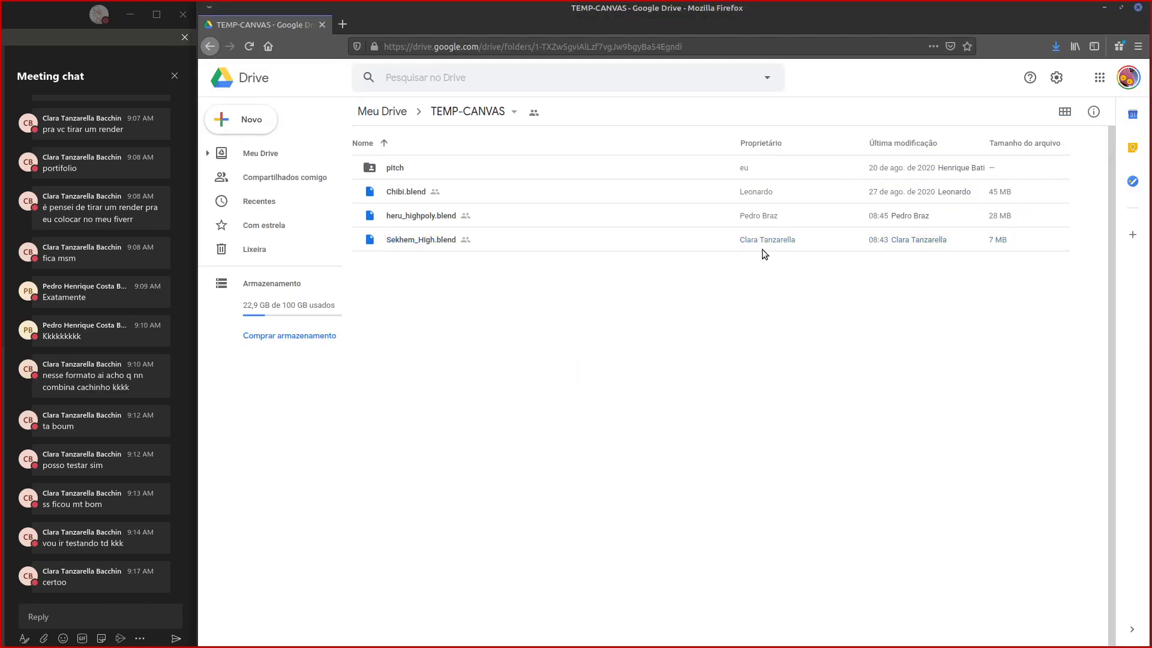
Download heru_highpoly.blend from the TEMP-CANVAS Drive folder, choosing to save the file.
click(434, 221)
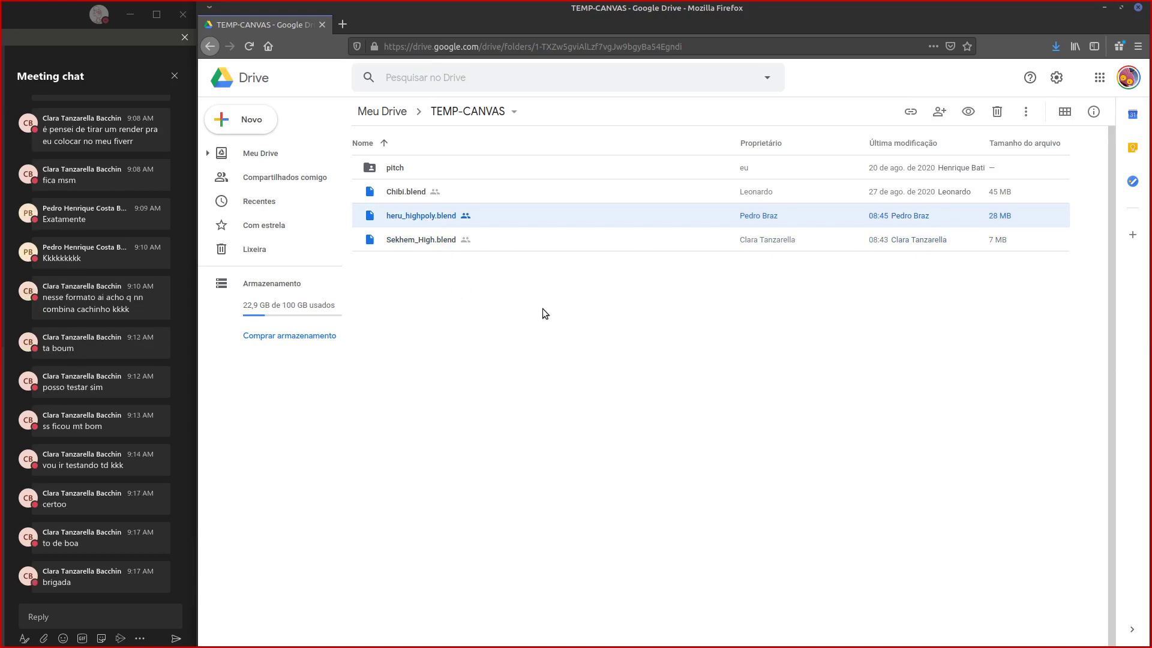
key(Return)
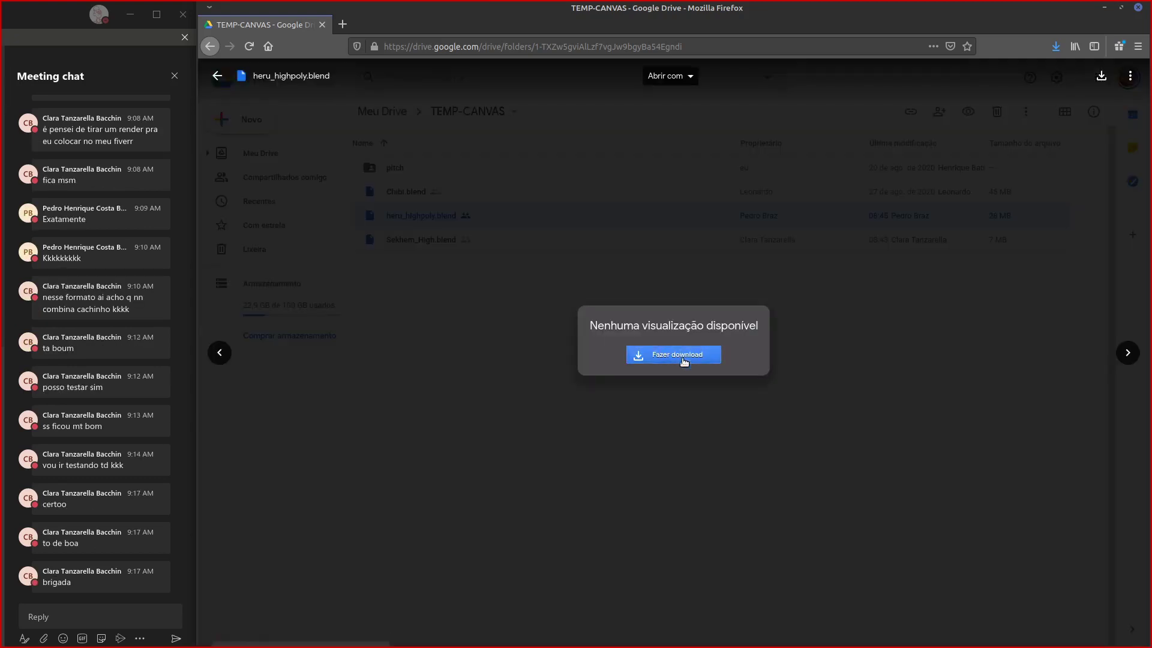
click(683, 359)
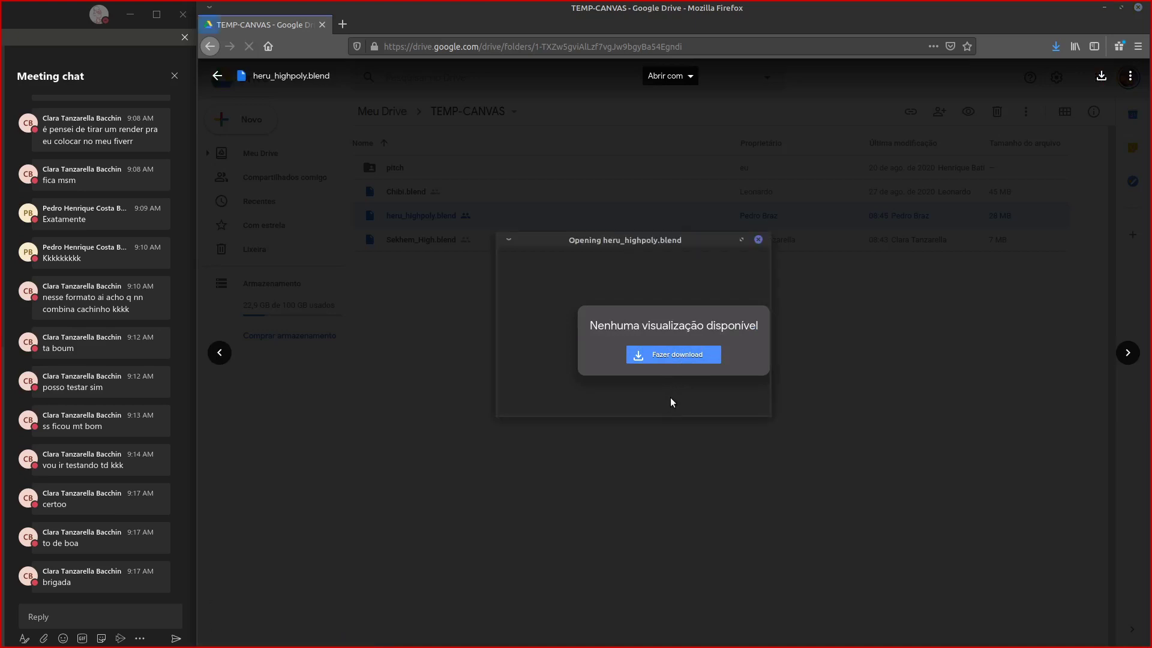
click(612, 362)
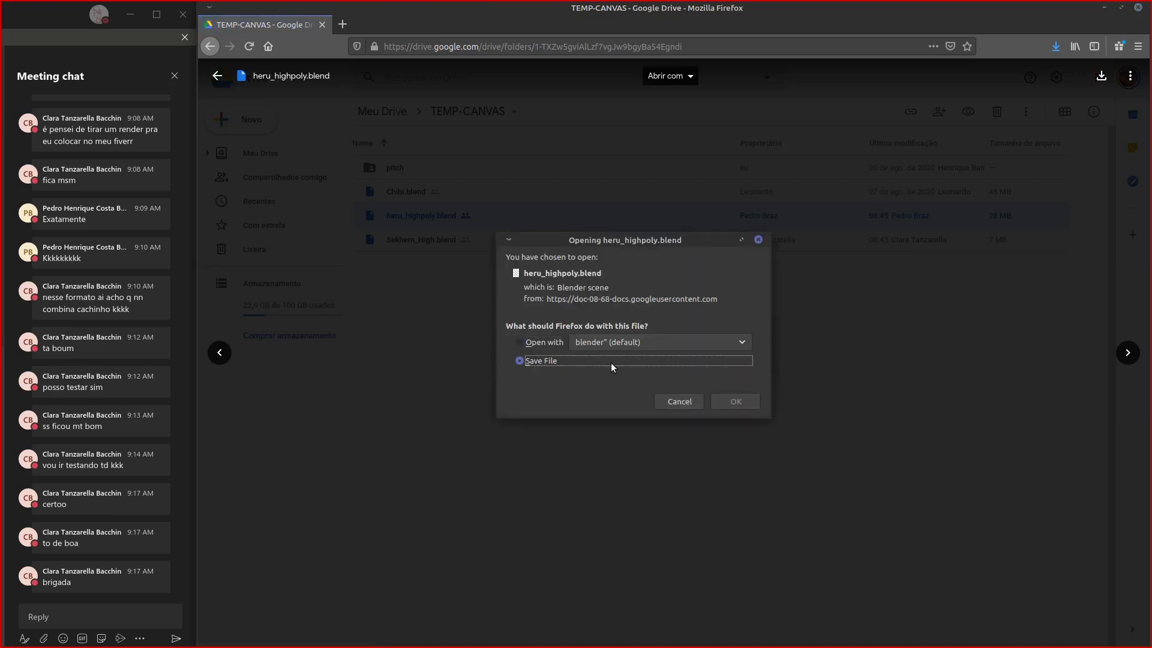
click(743, 400)
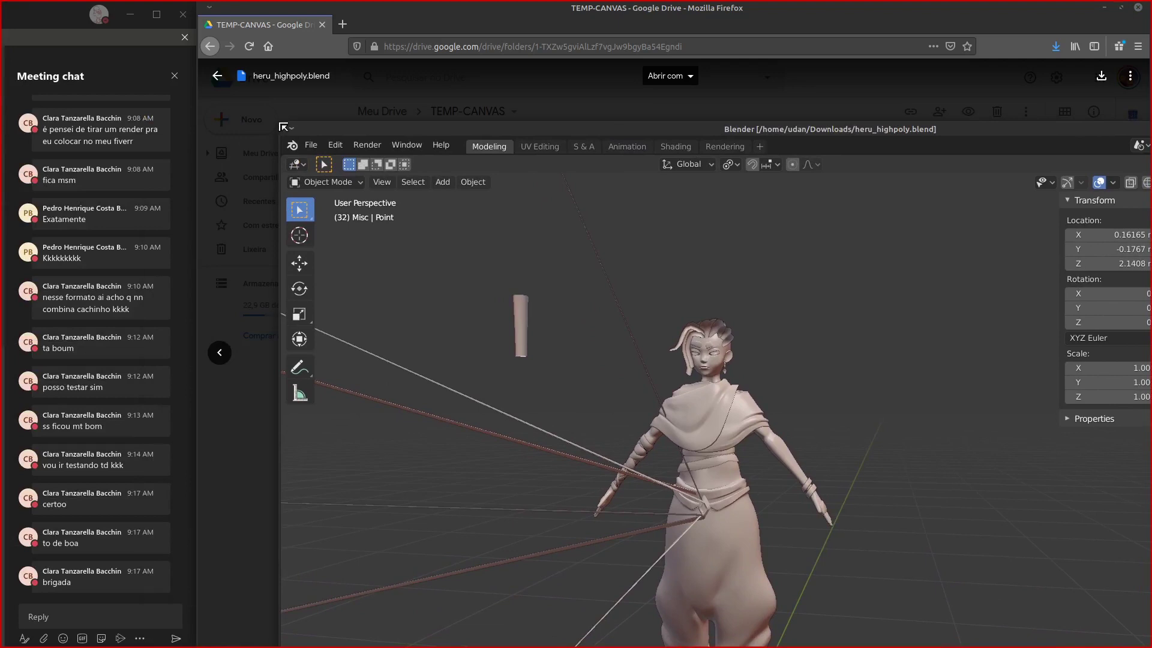
Move and resize the Blender window to fill the area beside the meeting chat and hide the viewport sidebar.
drag(277, 122, 787, 220)
drag(858, 225, 270, 6)
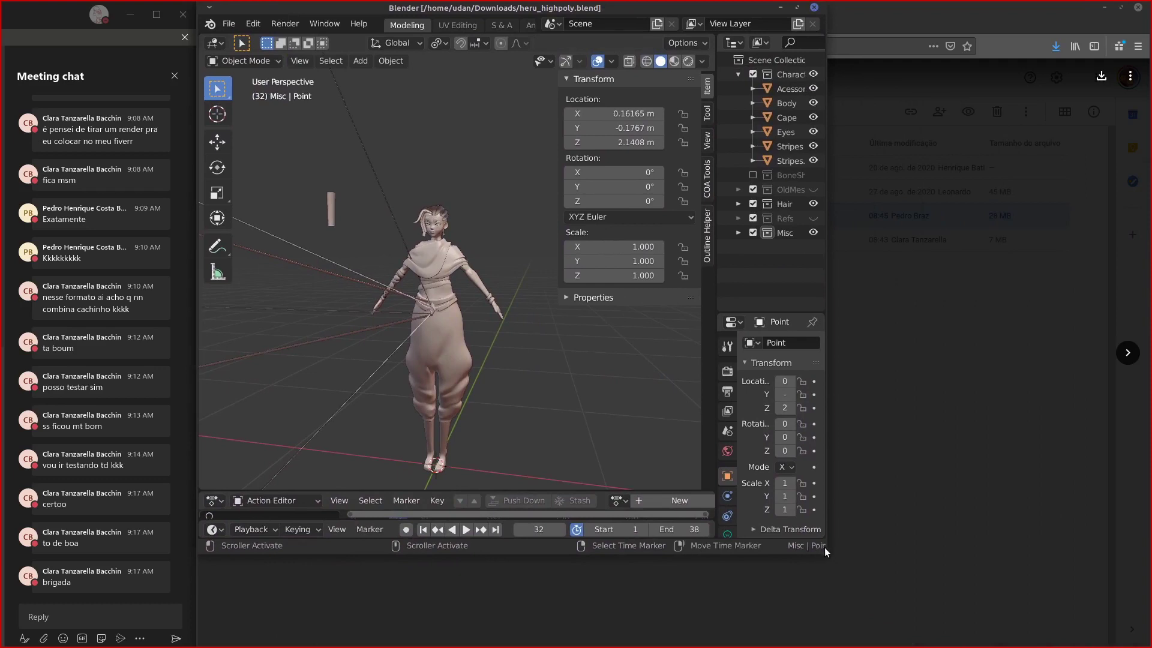
drag(824, 547, 1150, 554)
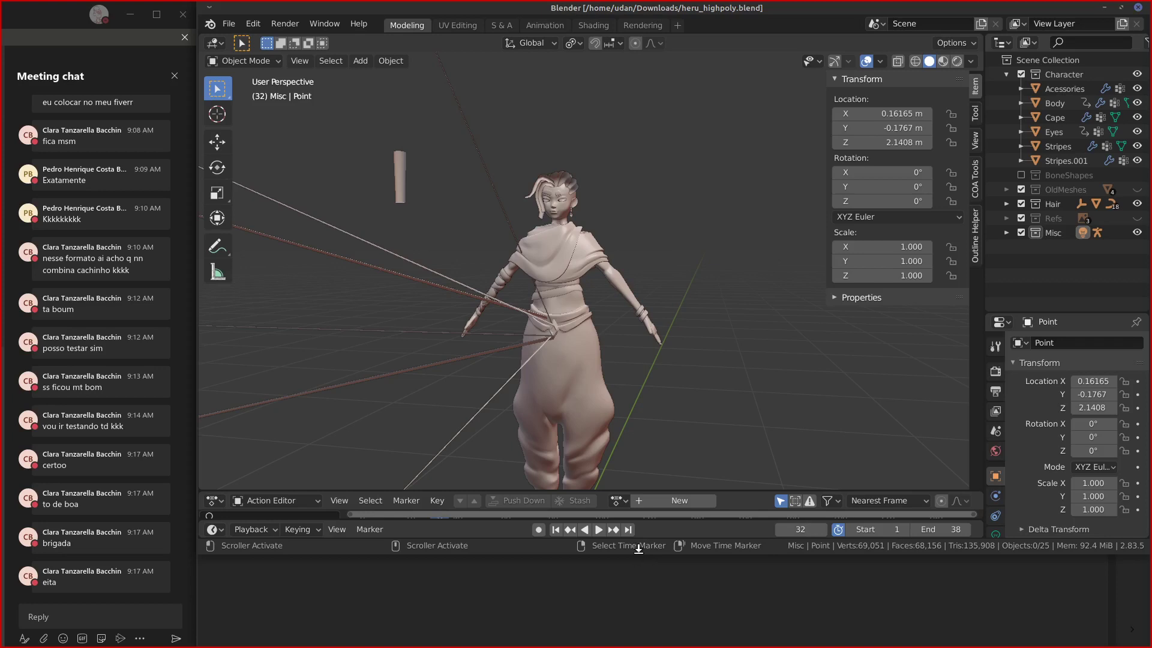
drag(635, 554, 671, 643)
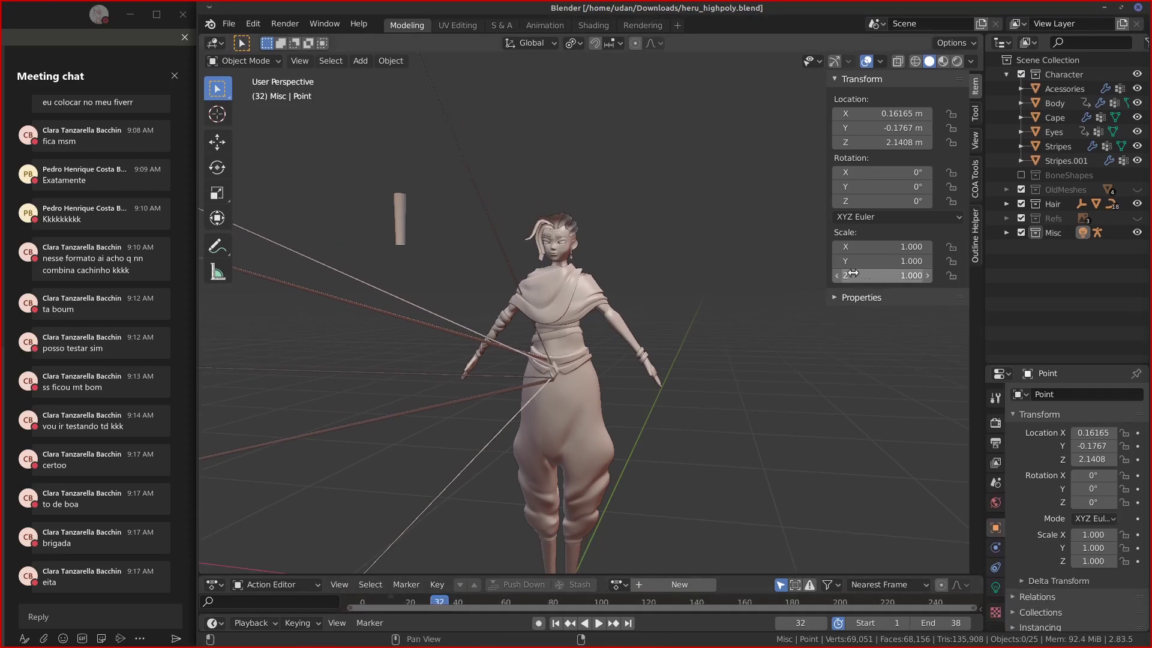
drag(827, 271, 948, 271)
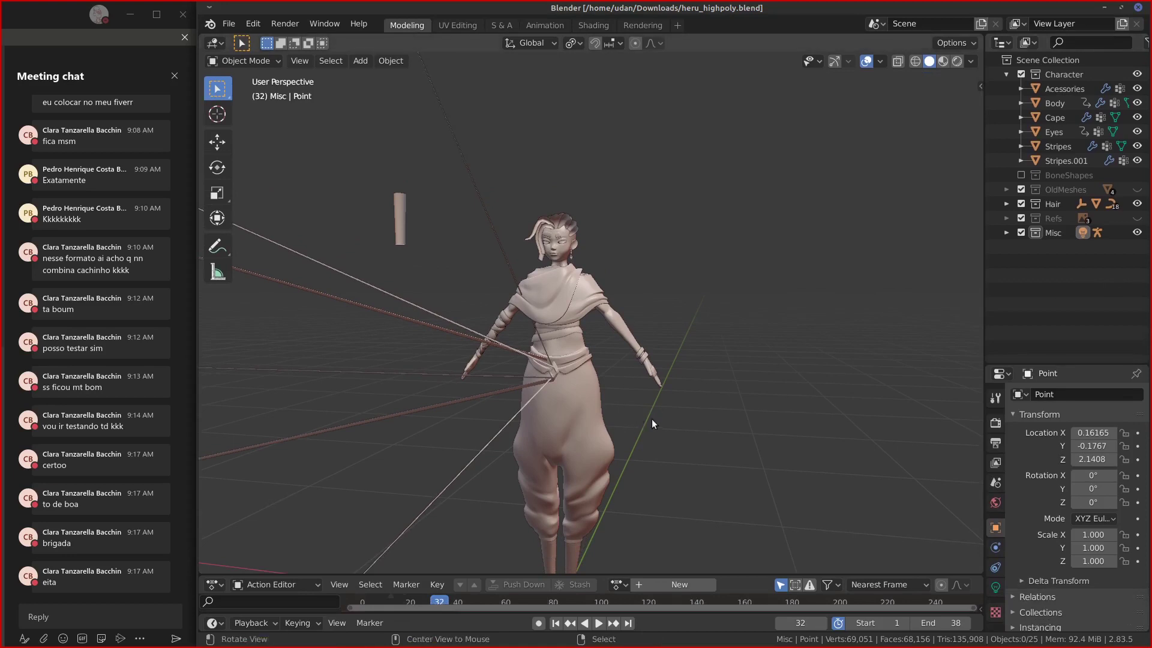
Select the character's Body mesh and examine its upper body in front orthographic view.
mouse_move(652, 419)
middle_down()
mouse_move(528, 412)
mouse_move(672, 424)
mouse_move(747, 404)
mouse_move(743, 385)
mouse_move(754, 409)
mouse_move(731, 412)
mouse_move(767, 496)
mouse_move(703, 407)
mouse_move(744, 418)
mouse_move(762, 466)
mouse_move(743, 518)
mouse_move(754, 520)
mouse_move(694, 496)
mouse_move(689, 540)
mouse_move(632, 447)
mouse_move(692, 530)
mouse_move(699, 477)
mouse_move(591, 337)
mouse_move(659, 417)
mouse_move(655, 399)
mouse_move(703, 437)
mouse_move(701, 420)
mouse_move(672, 402)
mouse_move(686, 383)
mouse_move(631, 415)
middle_up()
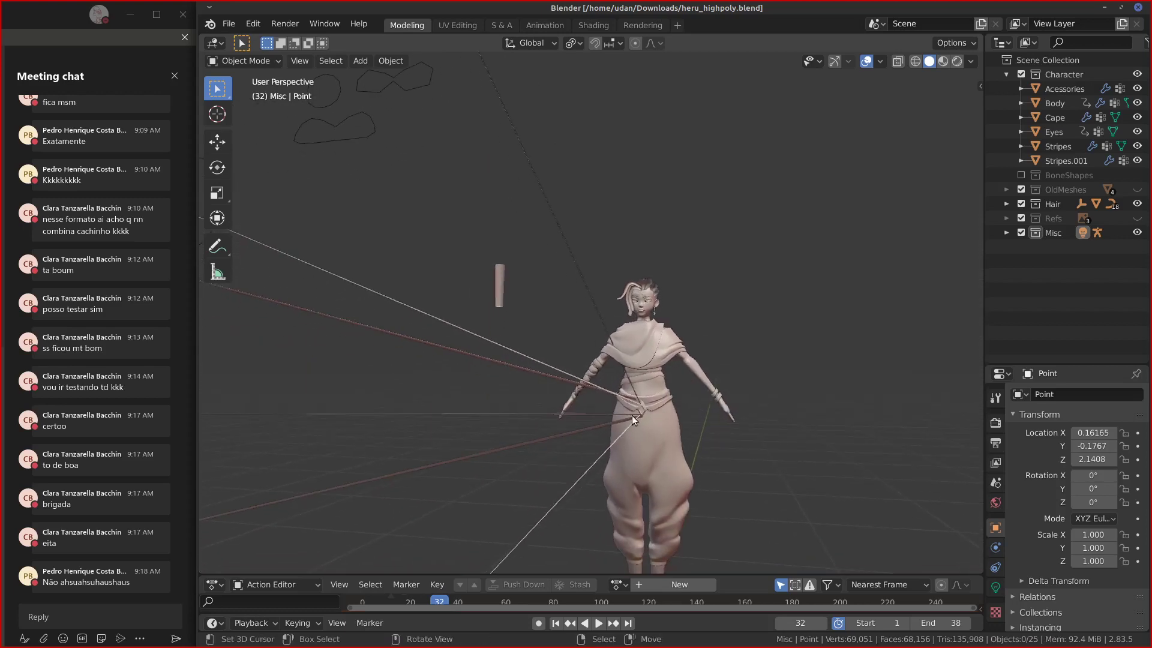
click(640, 412)
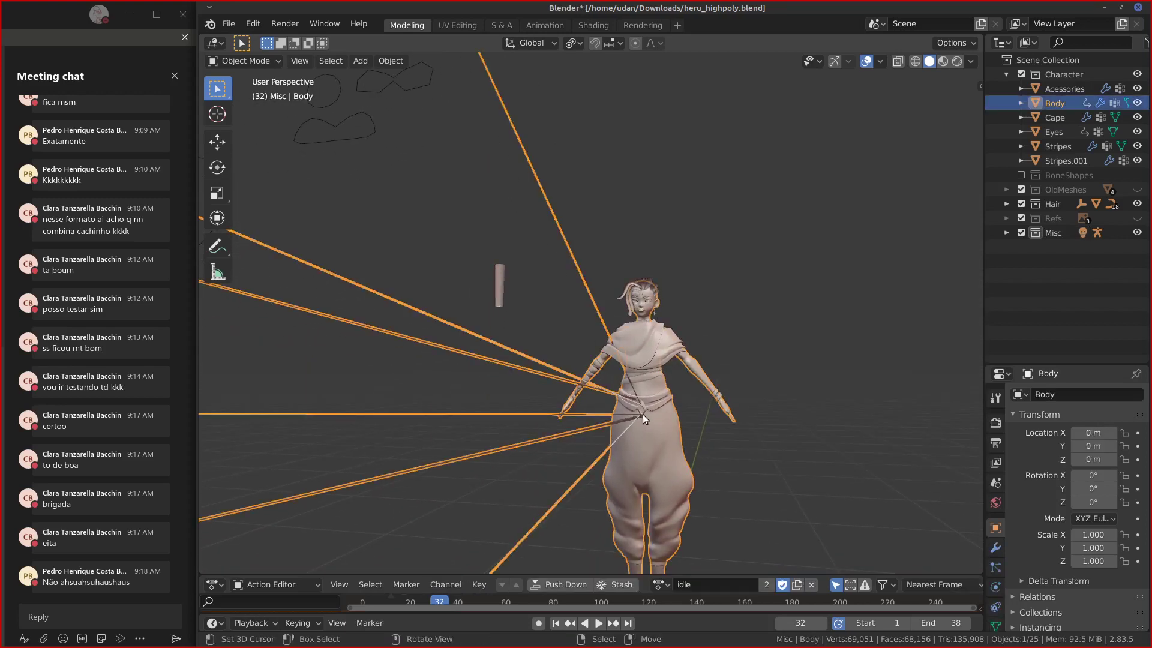
key(KP_1)
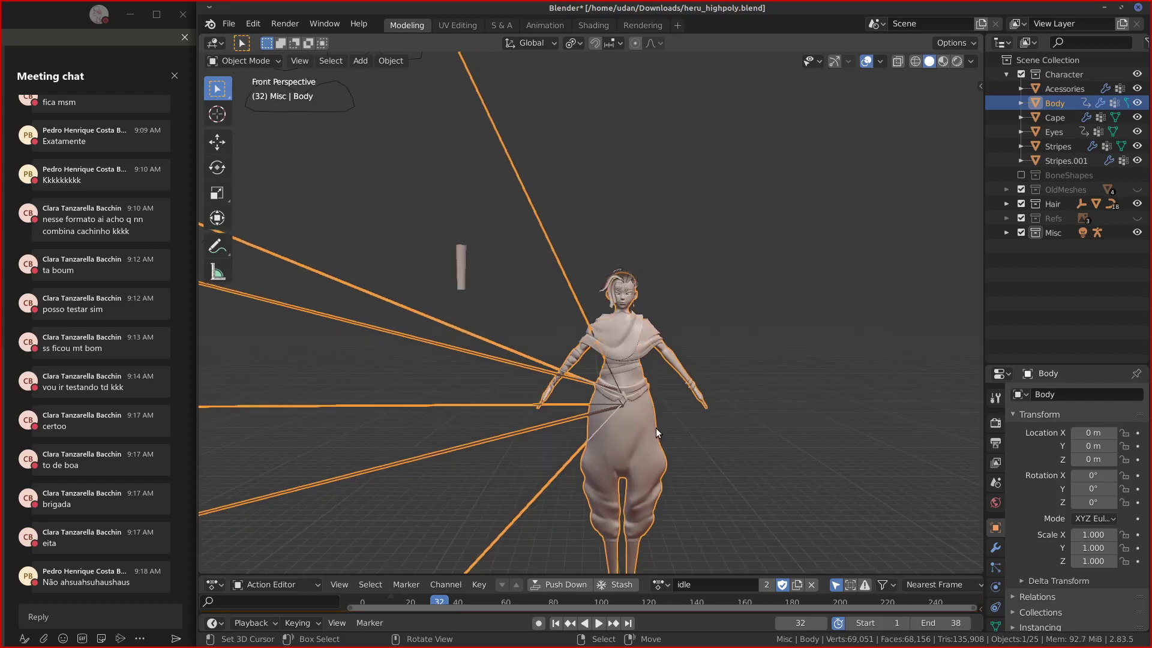
key(KP_5)
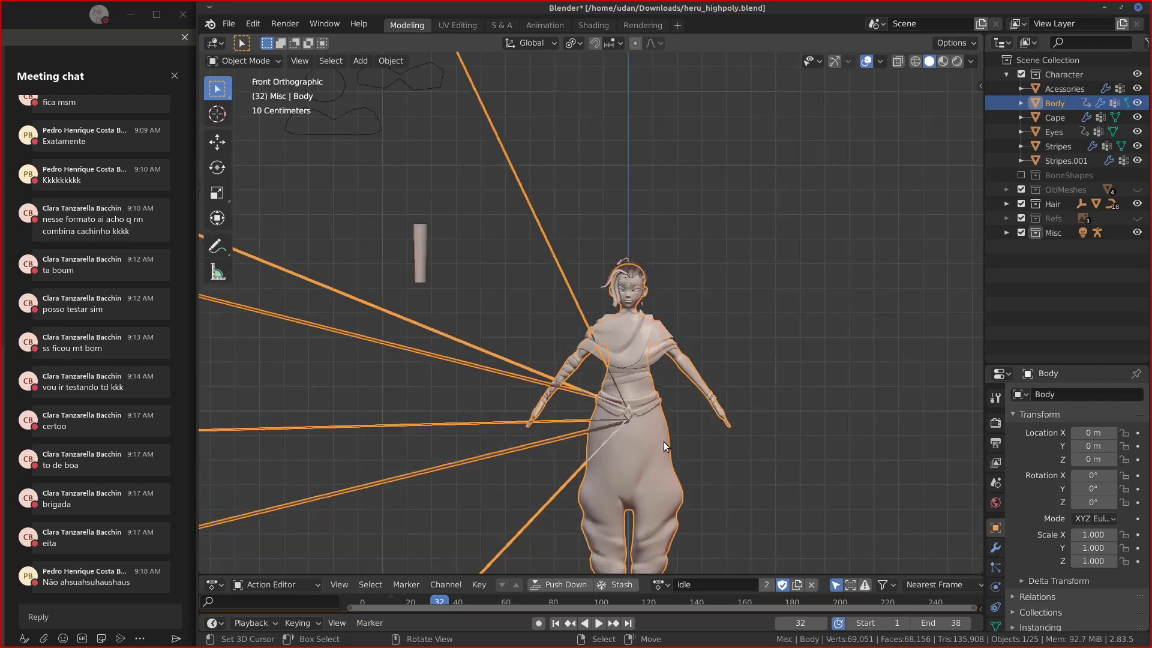
shift+middle_drag(661, 444, 658, 395)
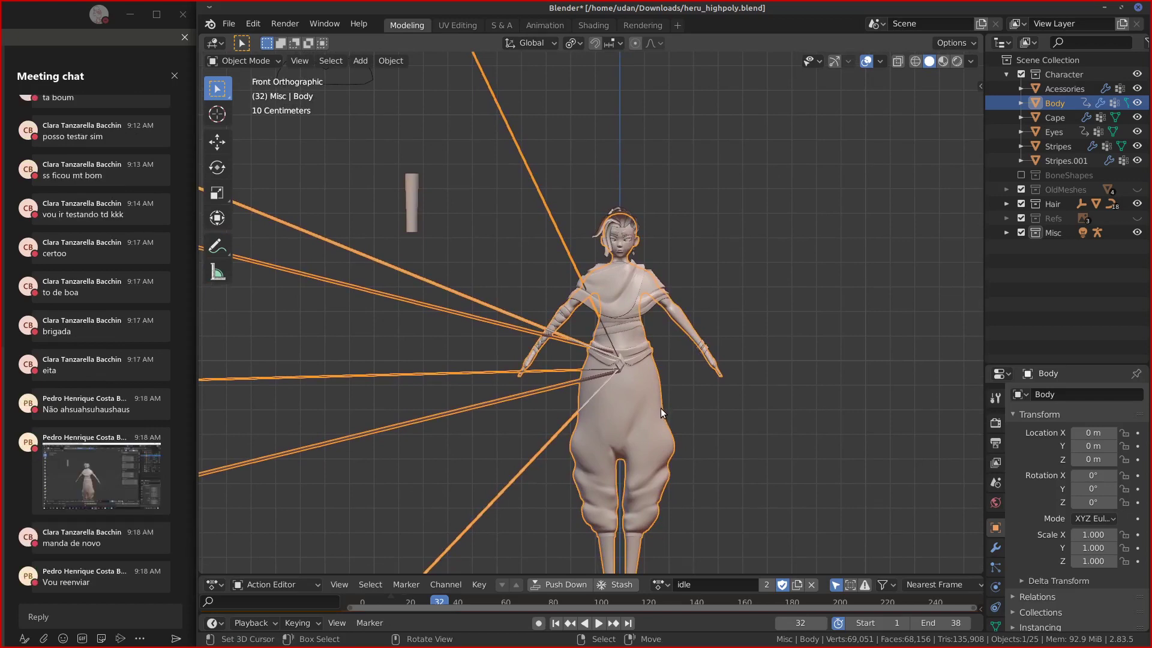
scroll(657, 408, up, 4)
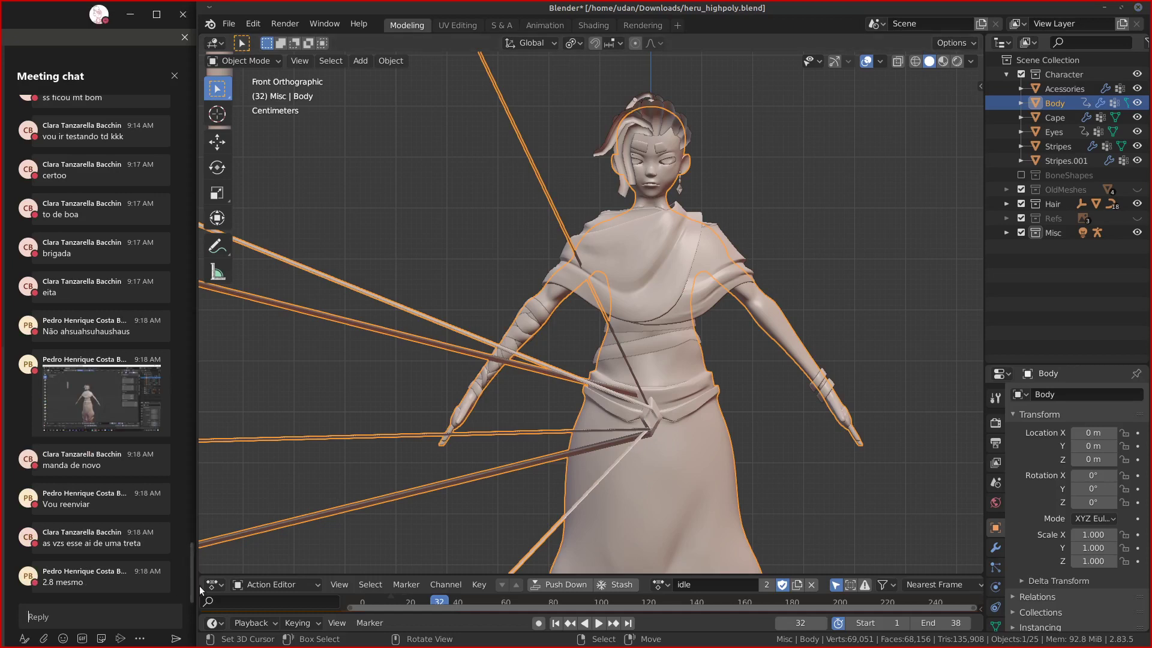
Send "2.8.3.5" as a reply in the meeting chat and highlight the last digits of the sent version number.
click(127, 615)
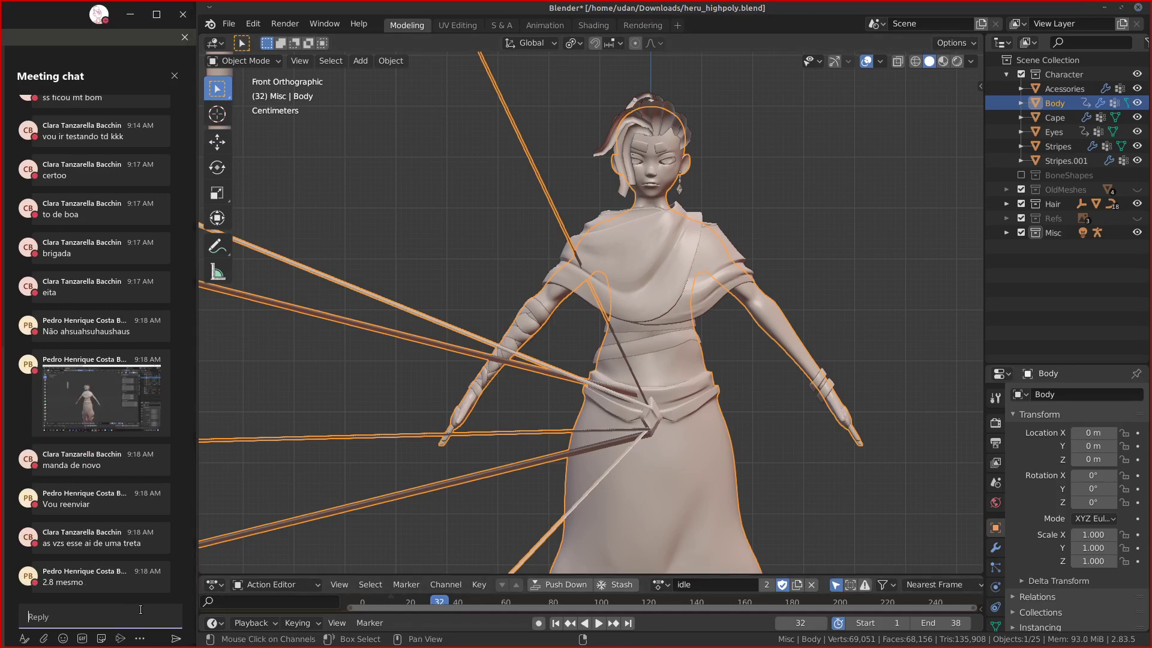
text(2.8.3.5)
key(Return)
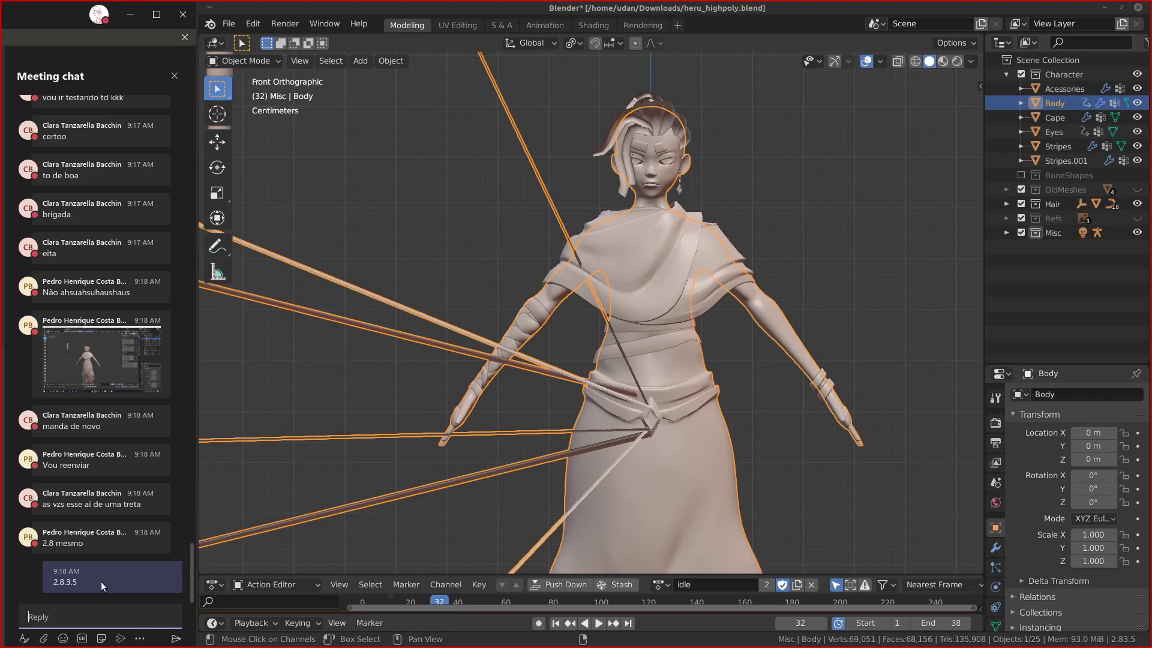
mouse_move(66, 583)
drag(67, 582, 72, 583)
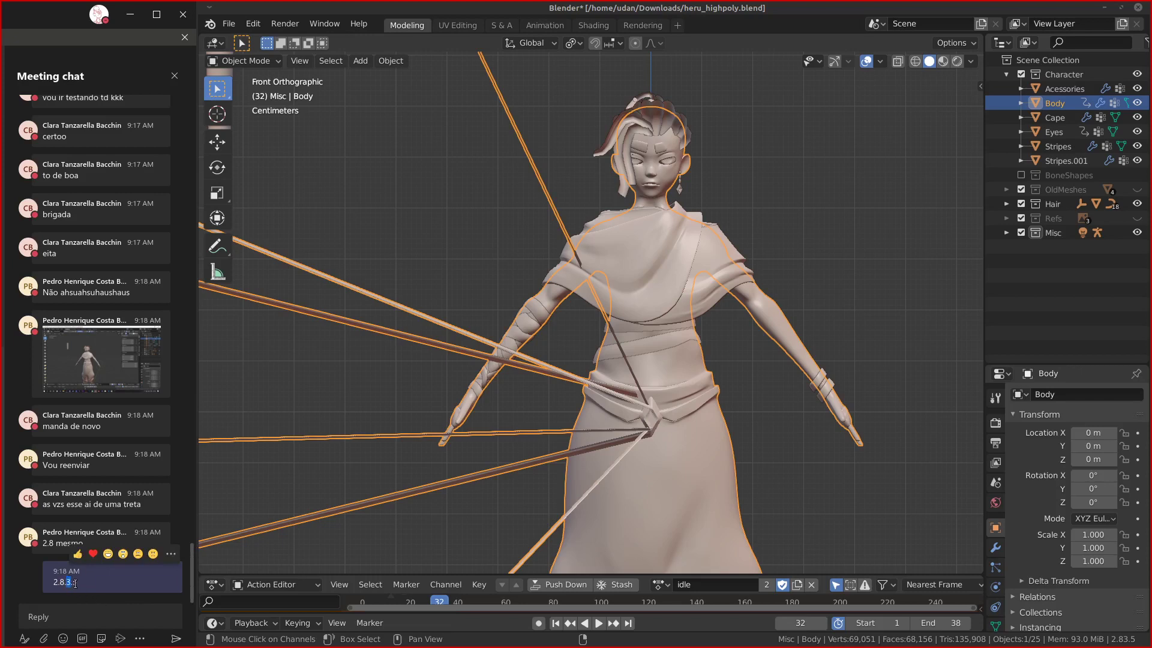
click(74, 583)
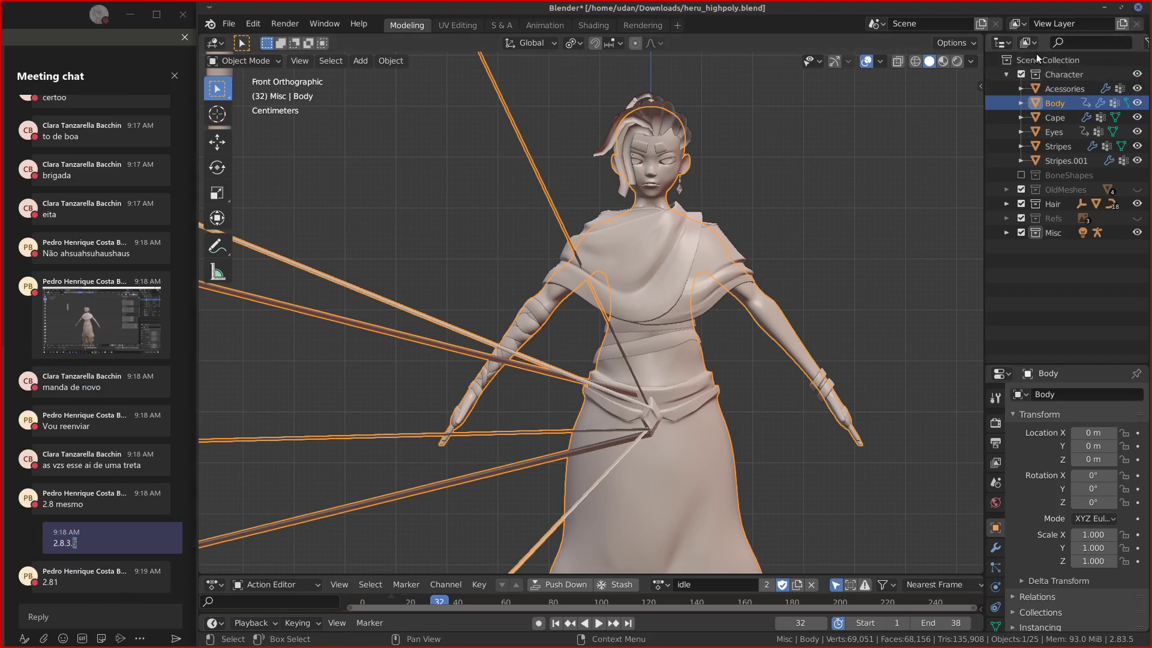
Close the modified heru_highpoly.blend without saving, and reposition and close the second Blender window showing the same file.
click(1137, 8)
click(612, 437)
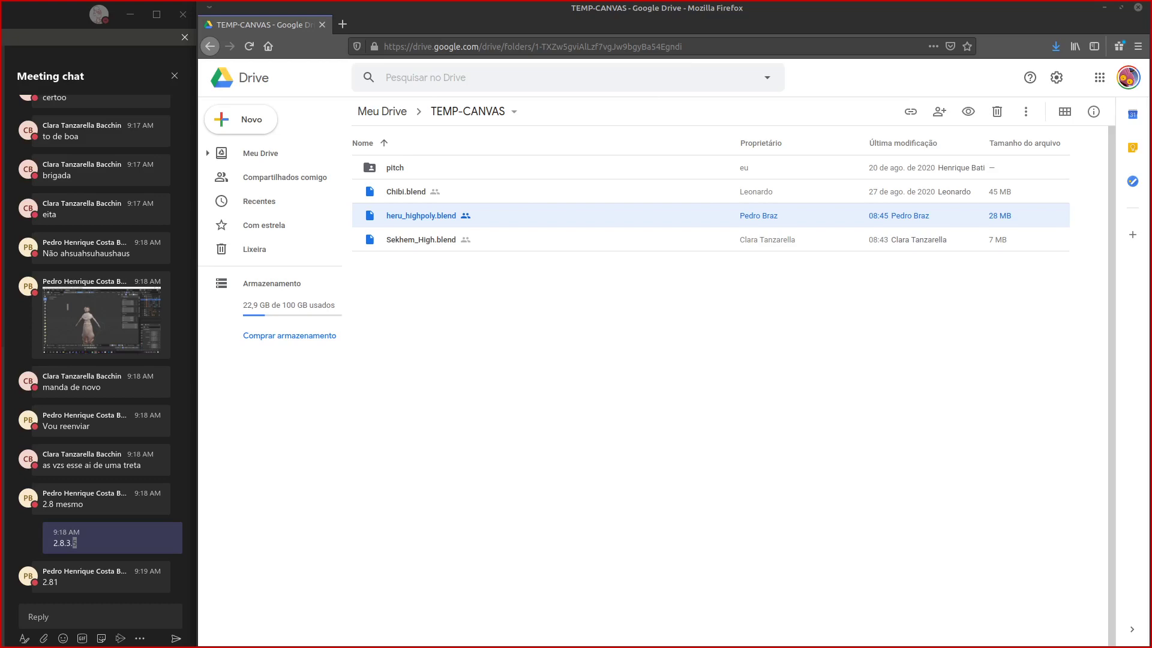
drag(1, 348, 736, 96)
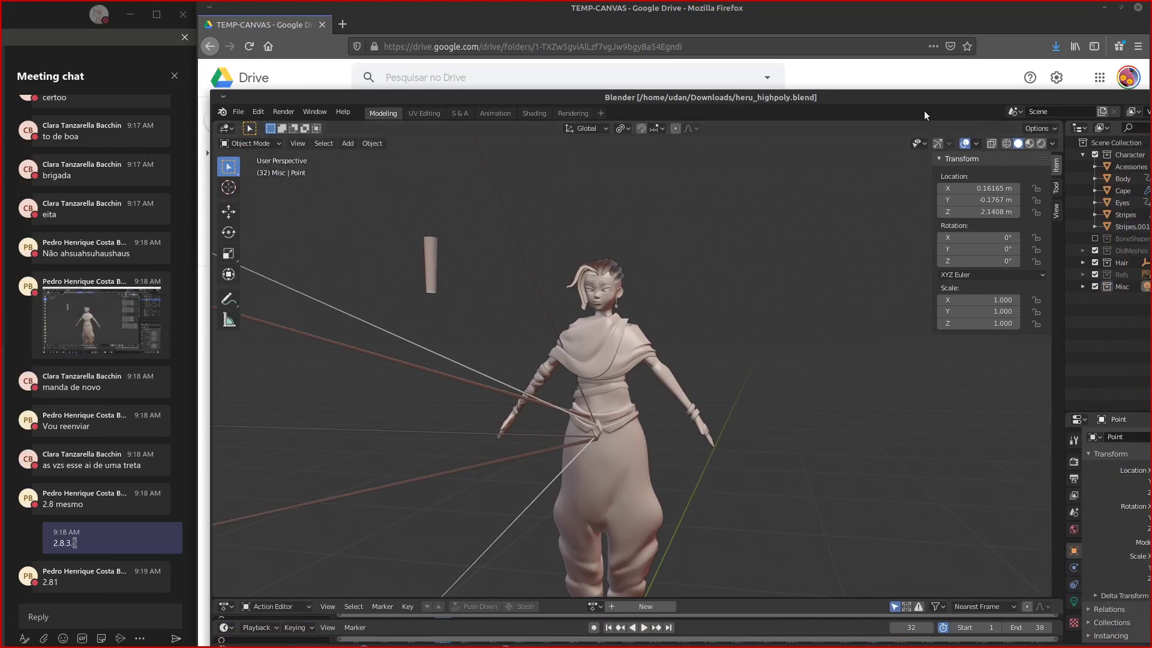
drag(925, 102, 629, 181)
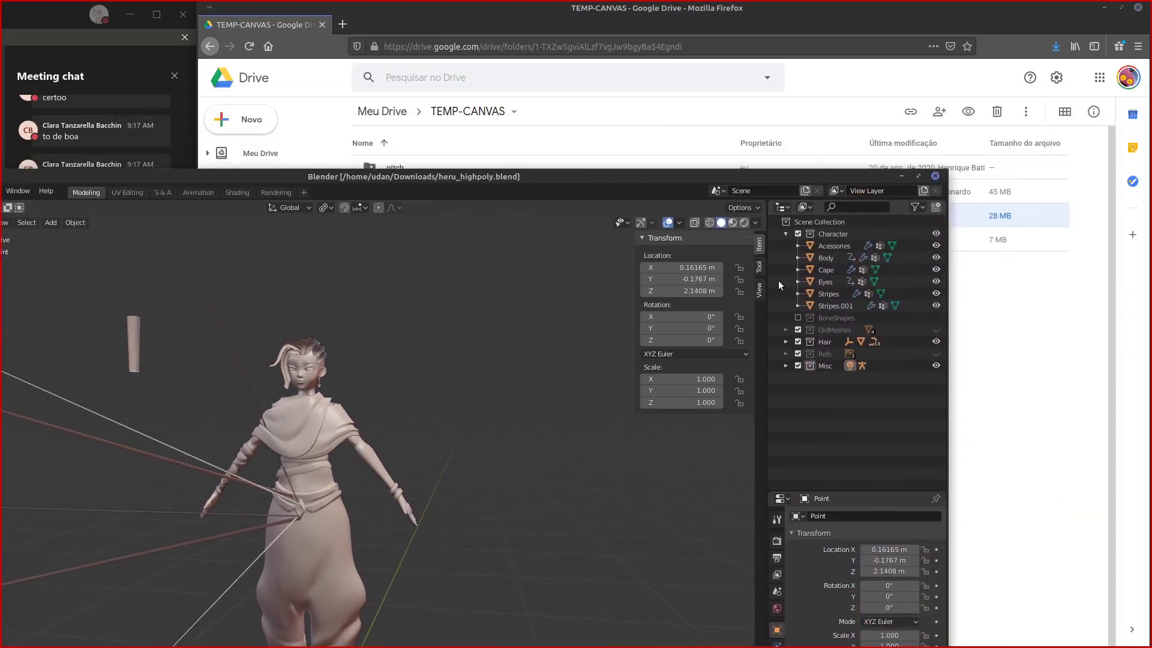
click(934, 176)
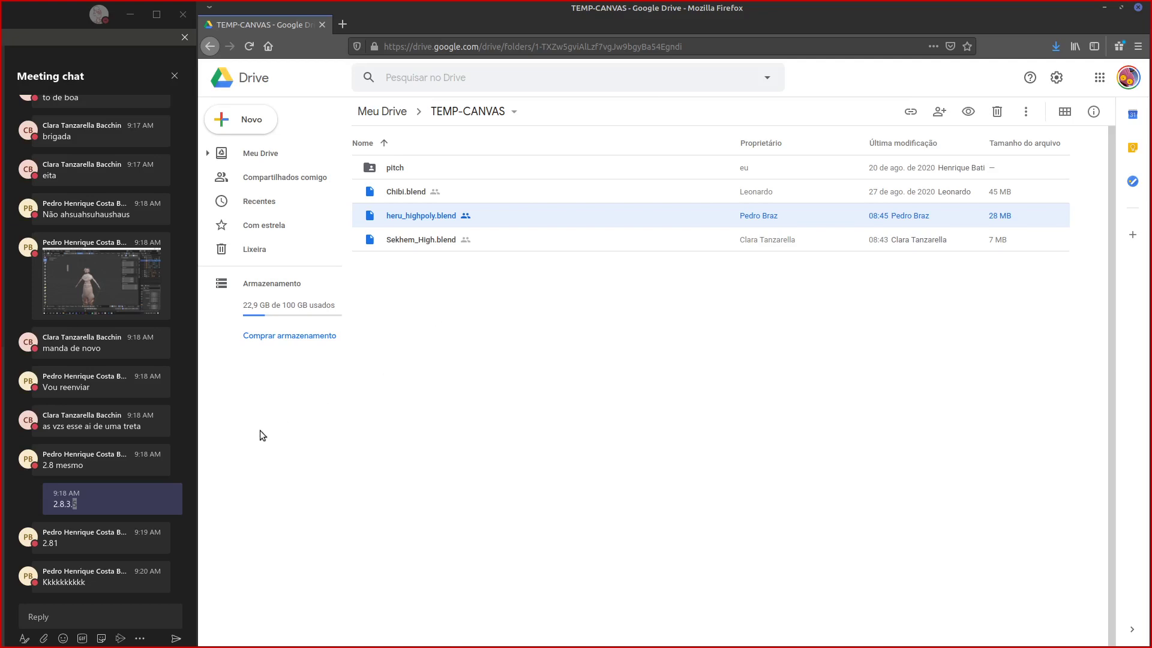
click(74, 614)
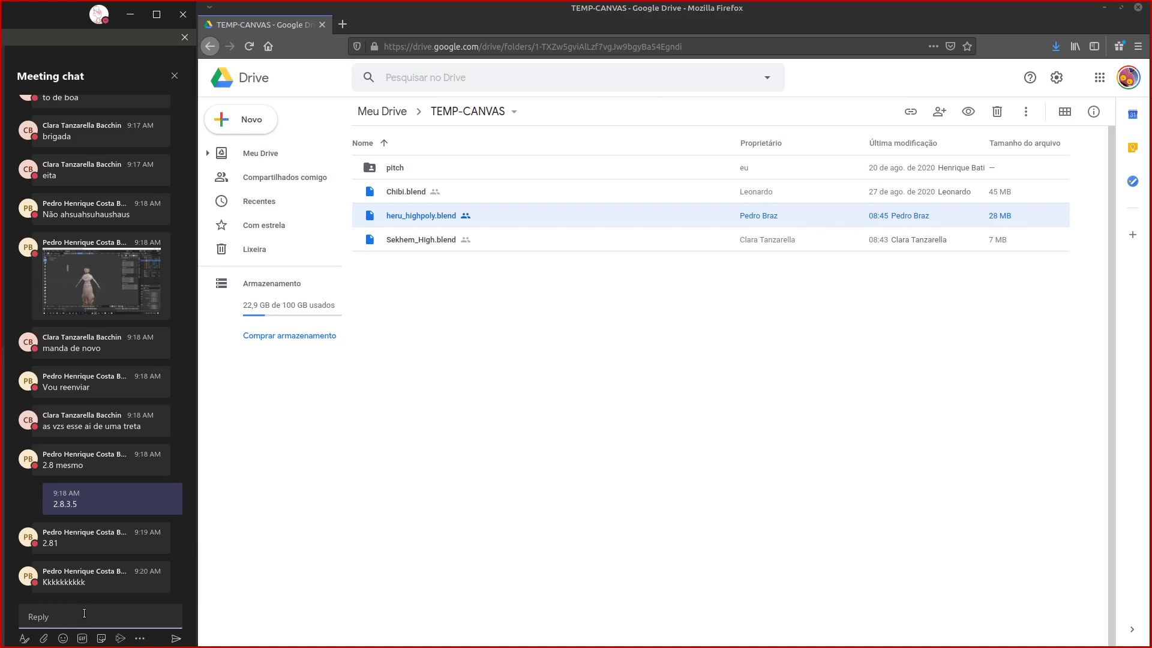
click(305, 403)
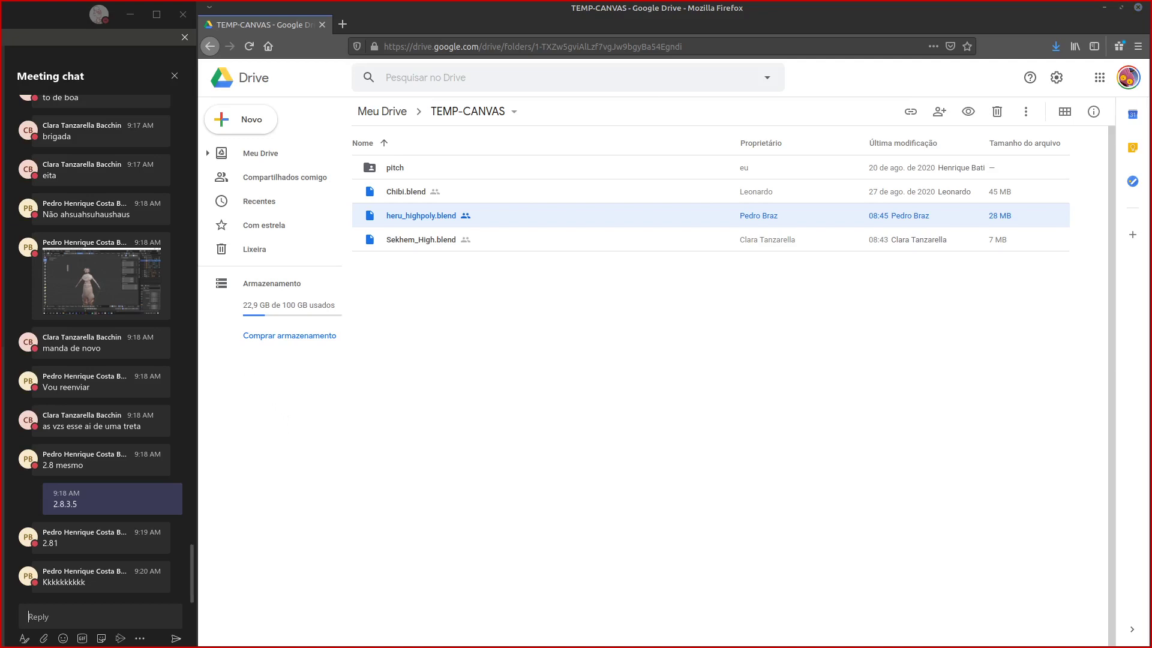
mouse_move(150, 373)
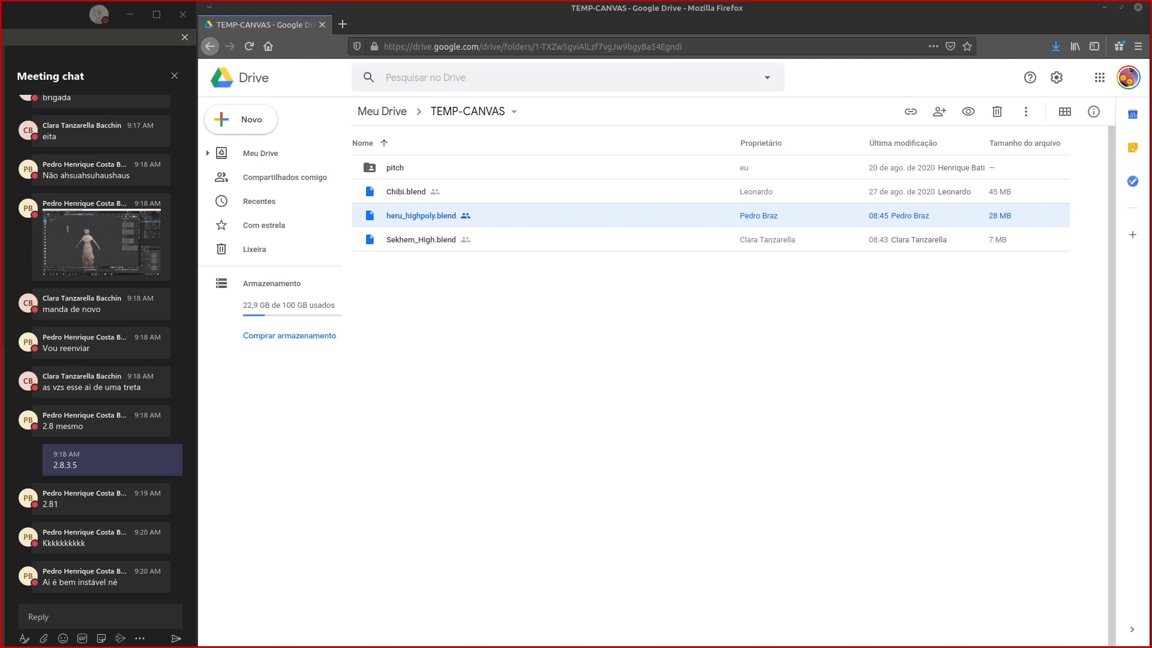
Bring the reopened Blender window beside the meeting chat and close it.
drag(0, 151, 599, 2)
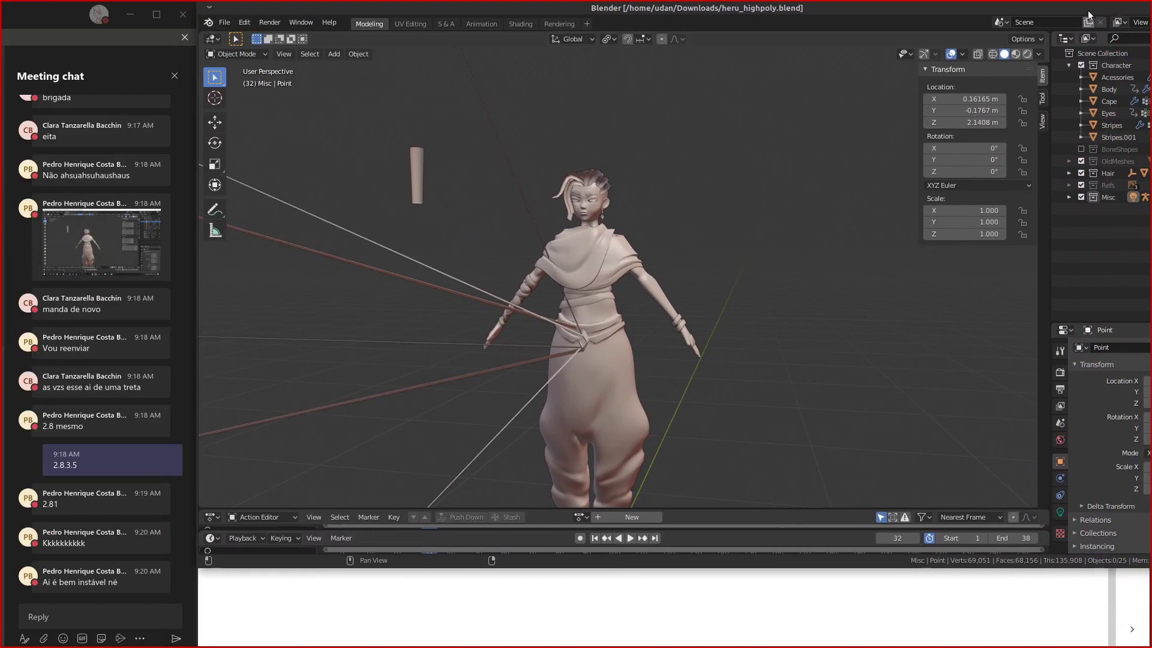
click(1122, 8)
click(1012, 71)
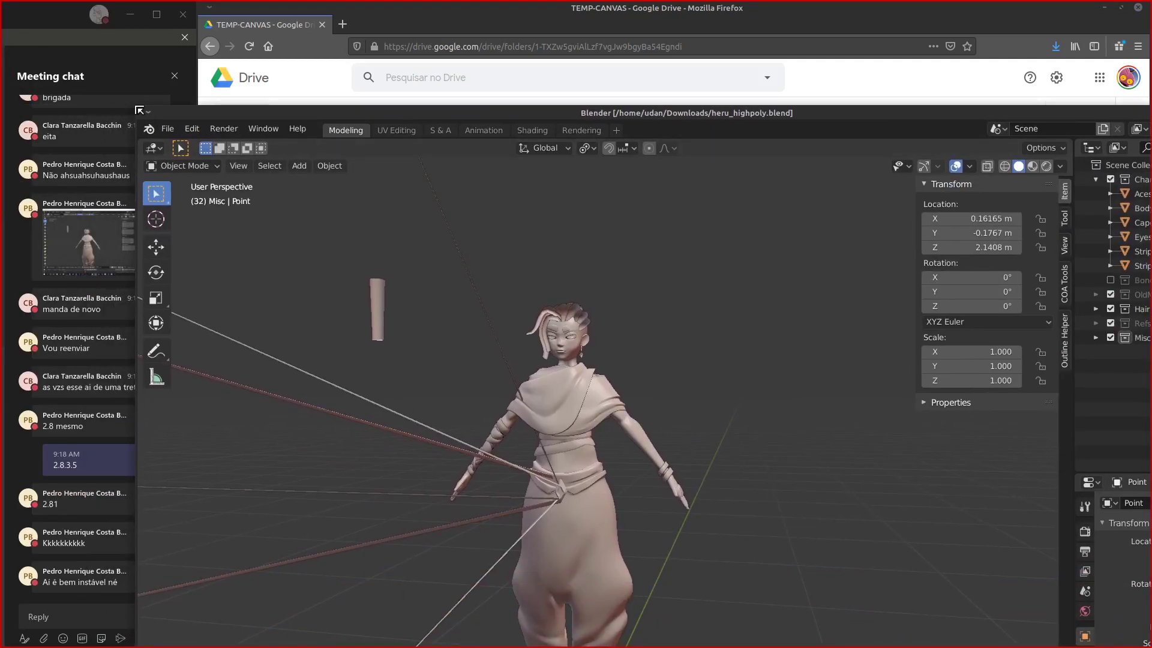
Move and resize the Blender window with heru_highpoly.blend so it fills the whole area beside the meeting chat.
drag(140, 106, 455, 147)
drag(579, 162, 323, 12)
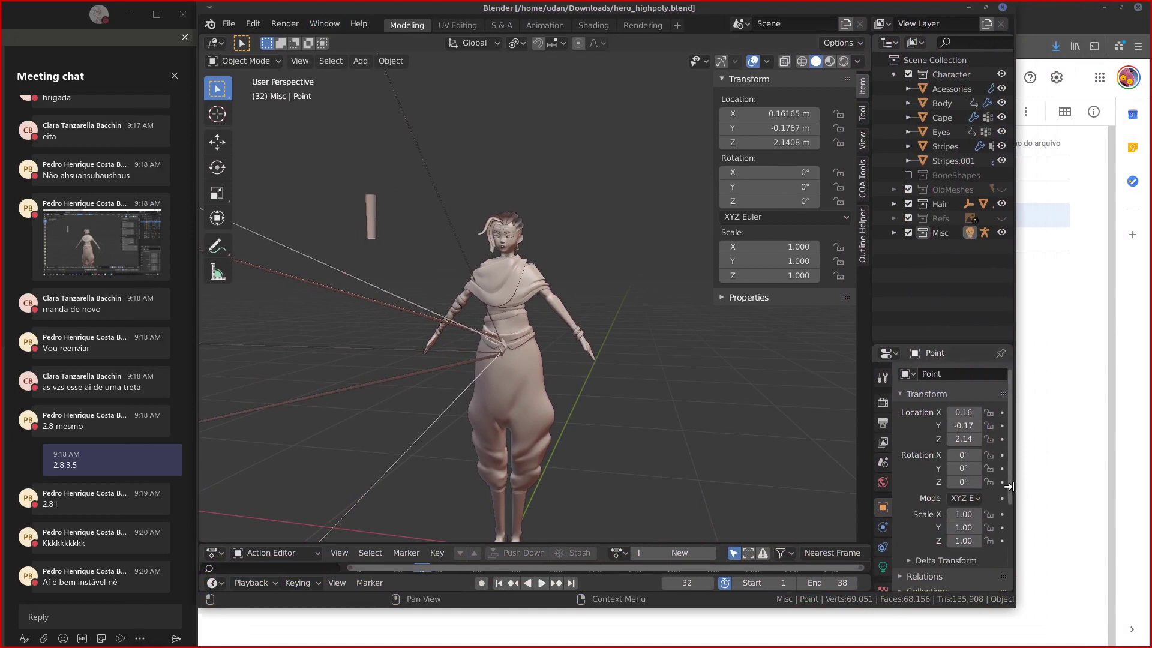
scroll(1013, 487, down, 1)
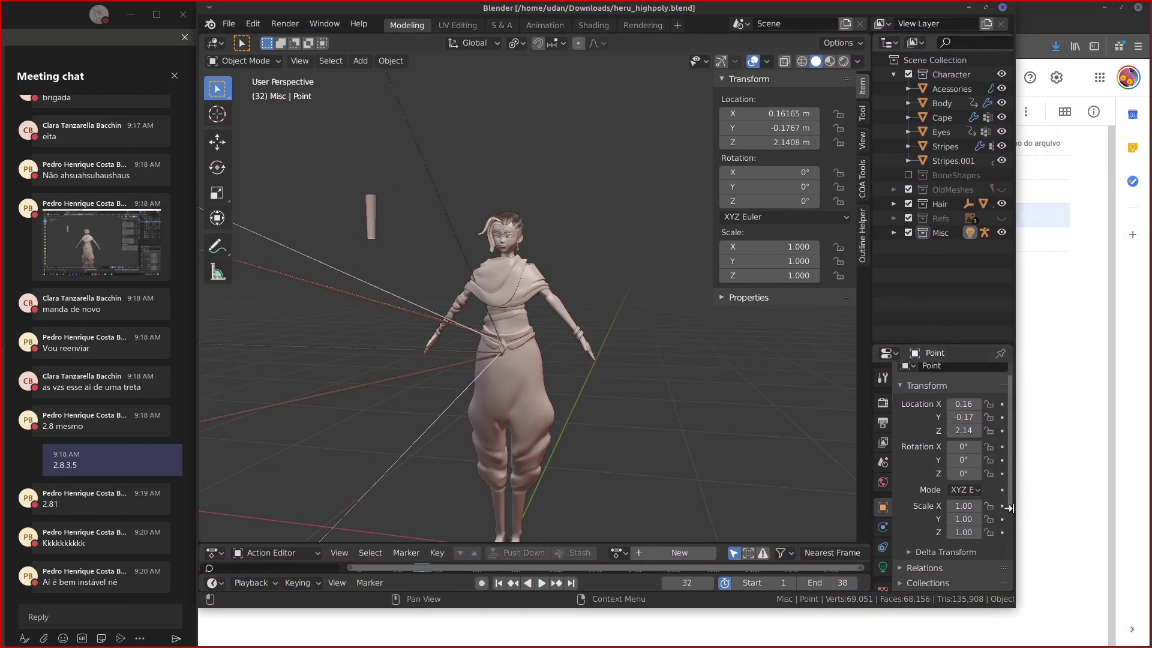
drag(1014, 509, 1148, 509)
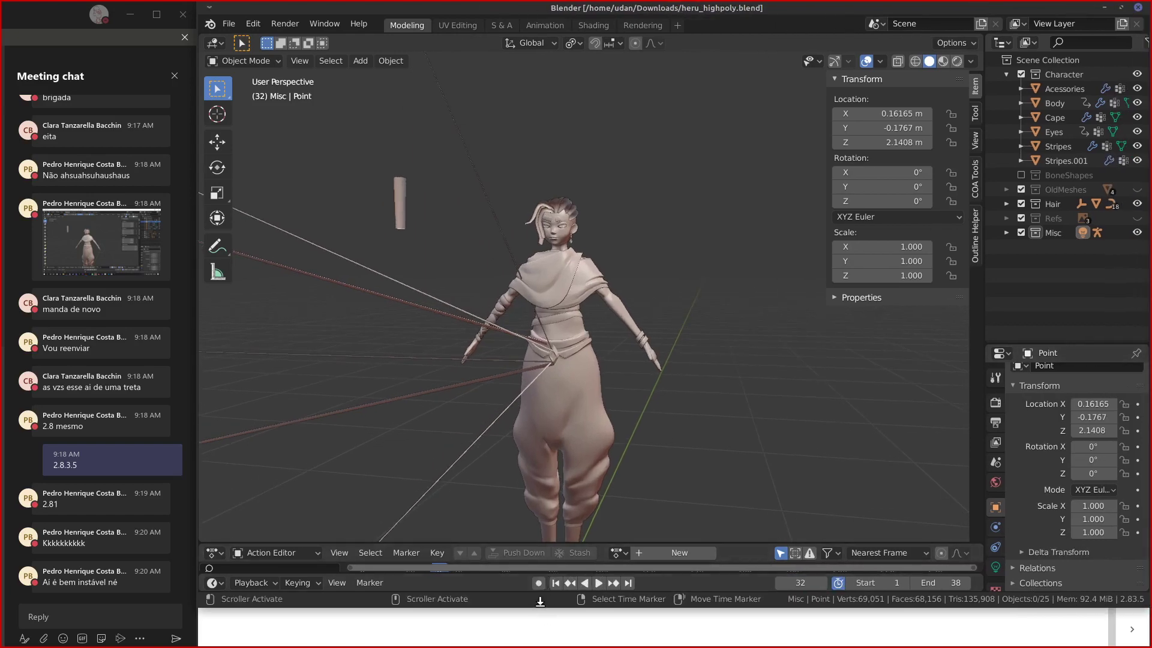
drag(540, 601, 542, 643)
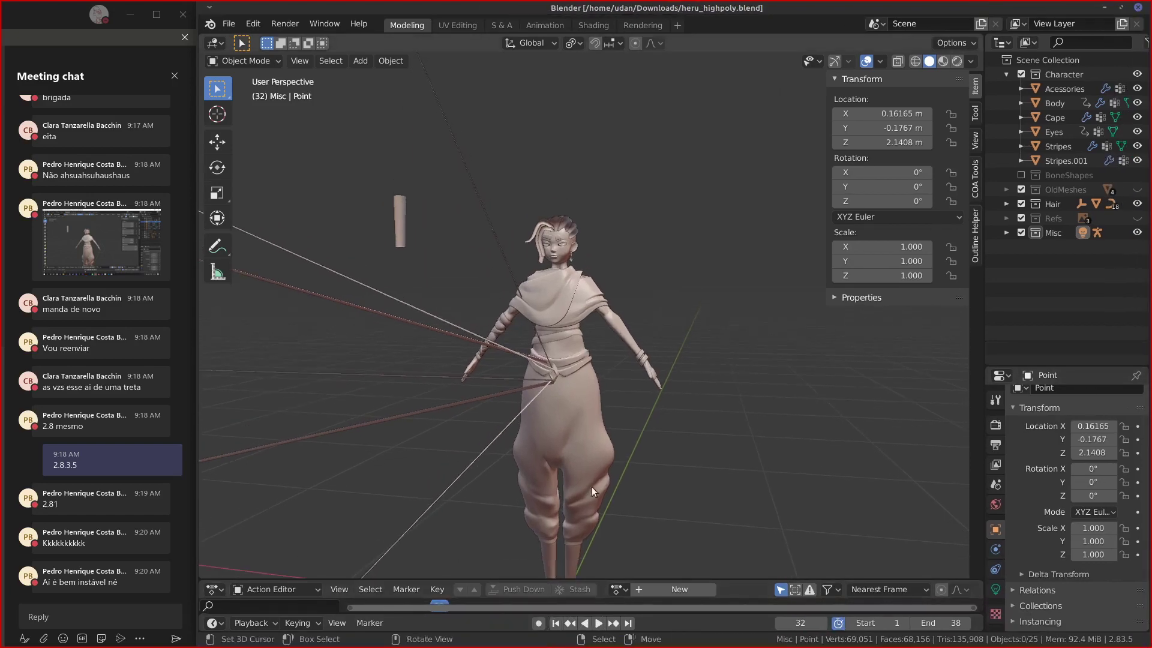
Select the character's Body mesh, view it from the front, and switch into Edit Mode and back to Object Mode.
scroll(662, 369, up, 3)
click(581, 419)
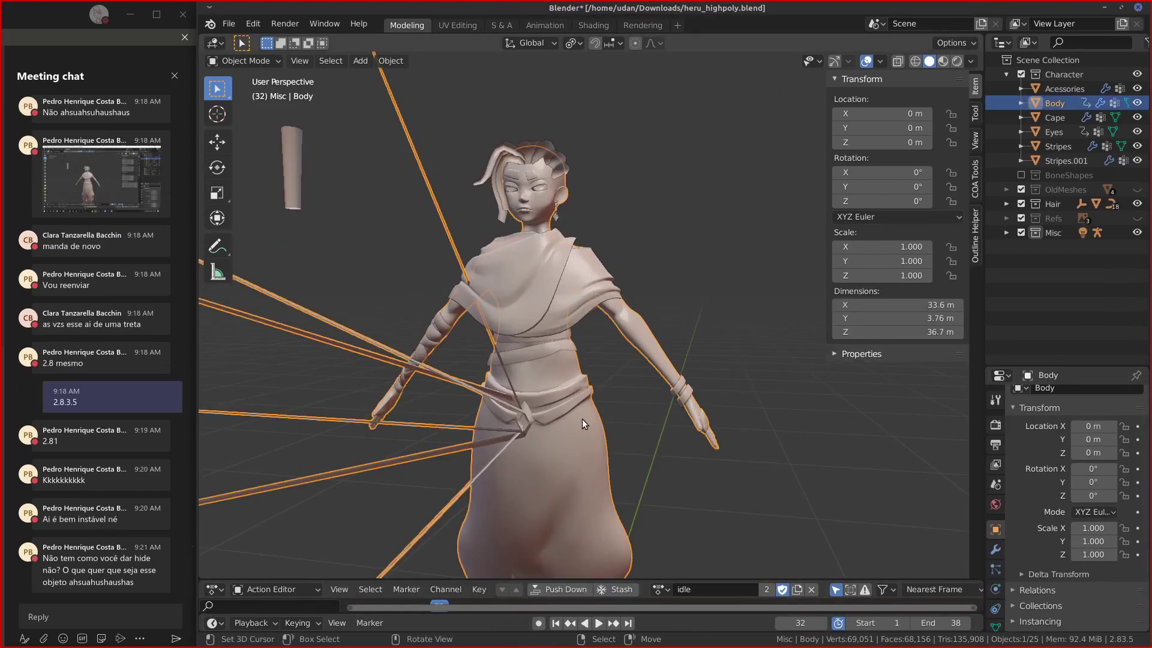
key(KP_1)
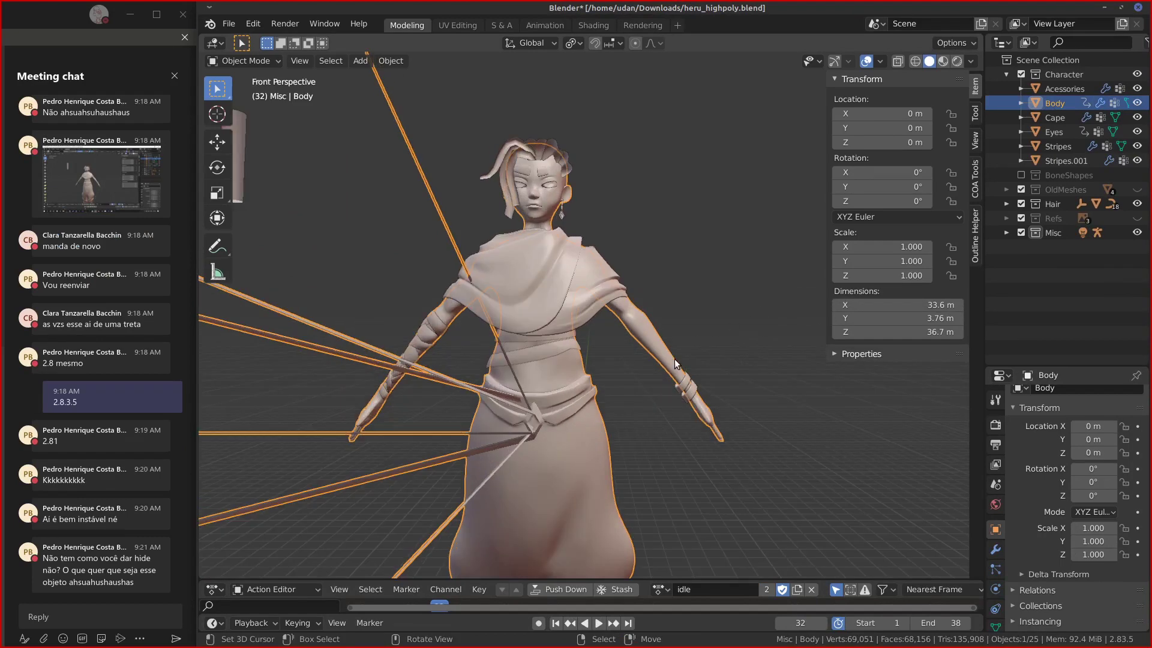
key(Tab)
key(Tab)
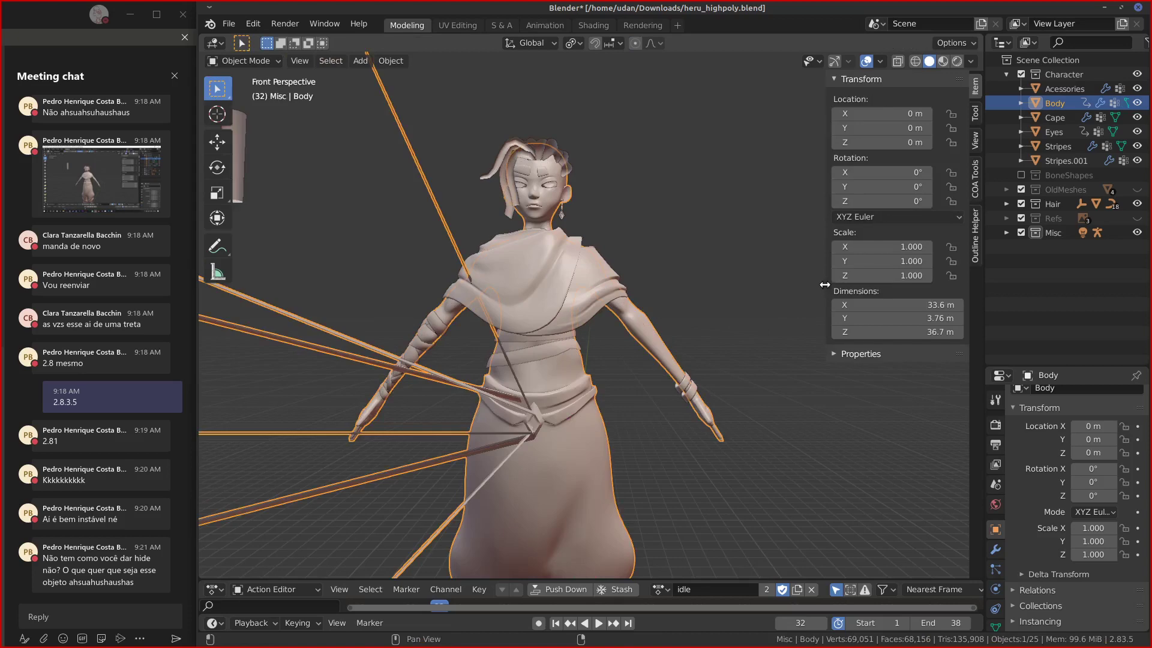
Hide the transform sidebar and show the whole character in front orthographic view.
key(n)
shift+middle_drag(664, 397, 863, 315)
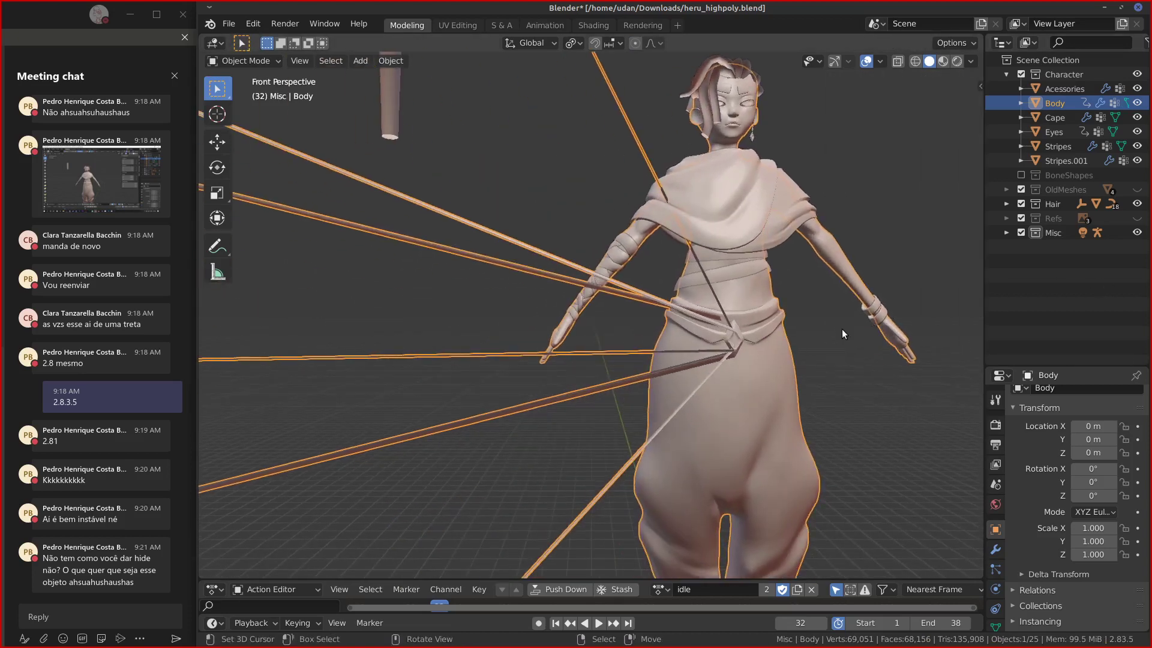
scroll(840, 330, down, 5)
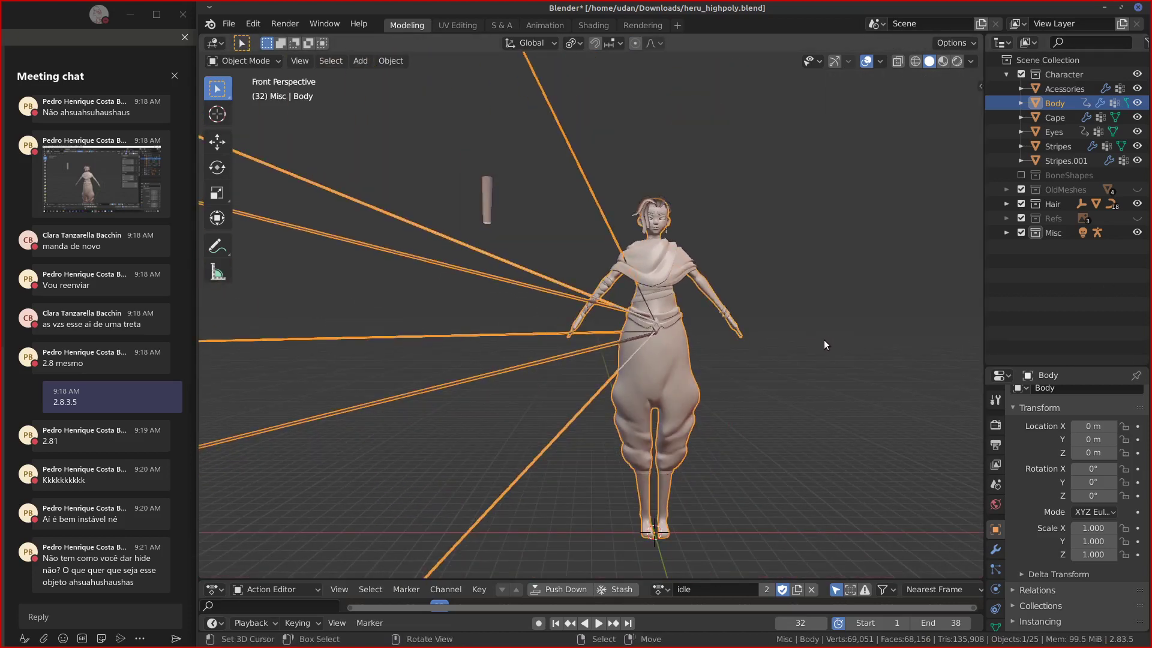
key(KP_5)
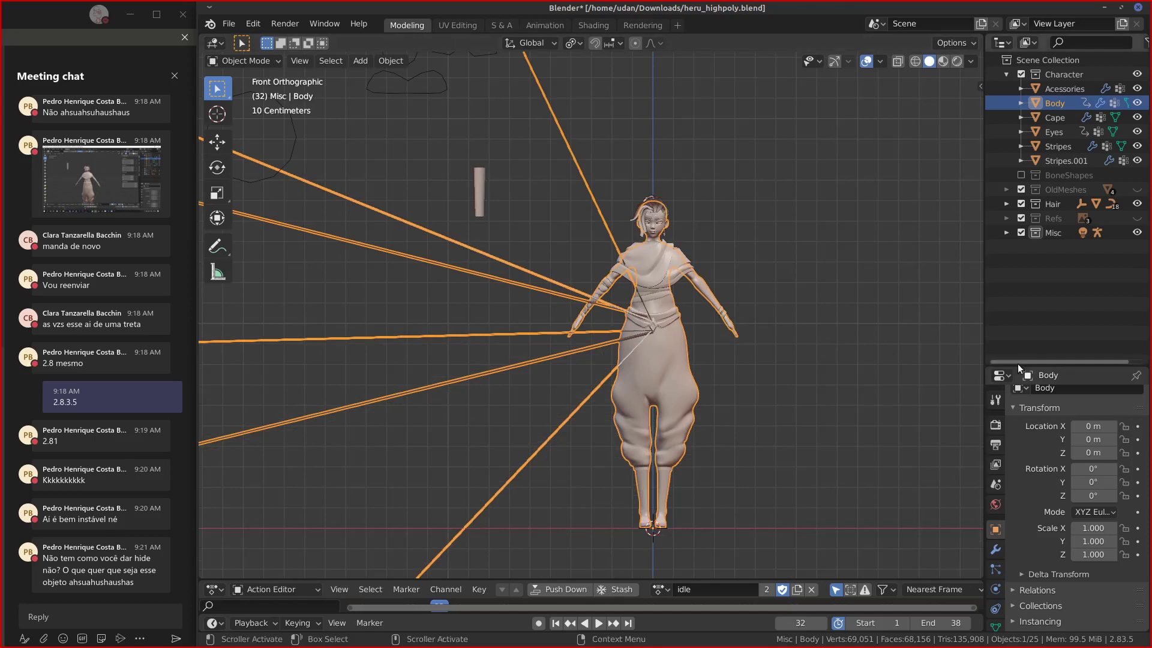
Enlarge the properties editor and show the Body's Multires modifier settings in it.
drag(1016, 365, 1014, 281)
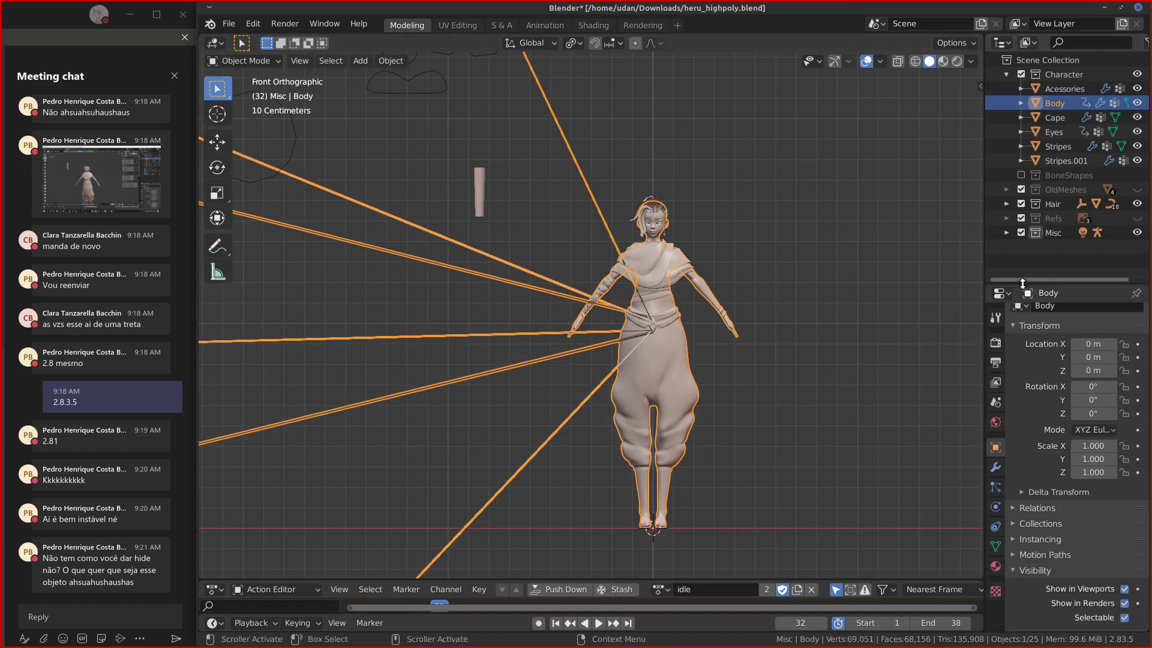
click(995, 467)
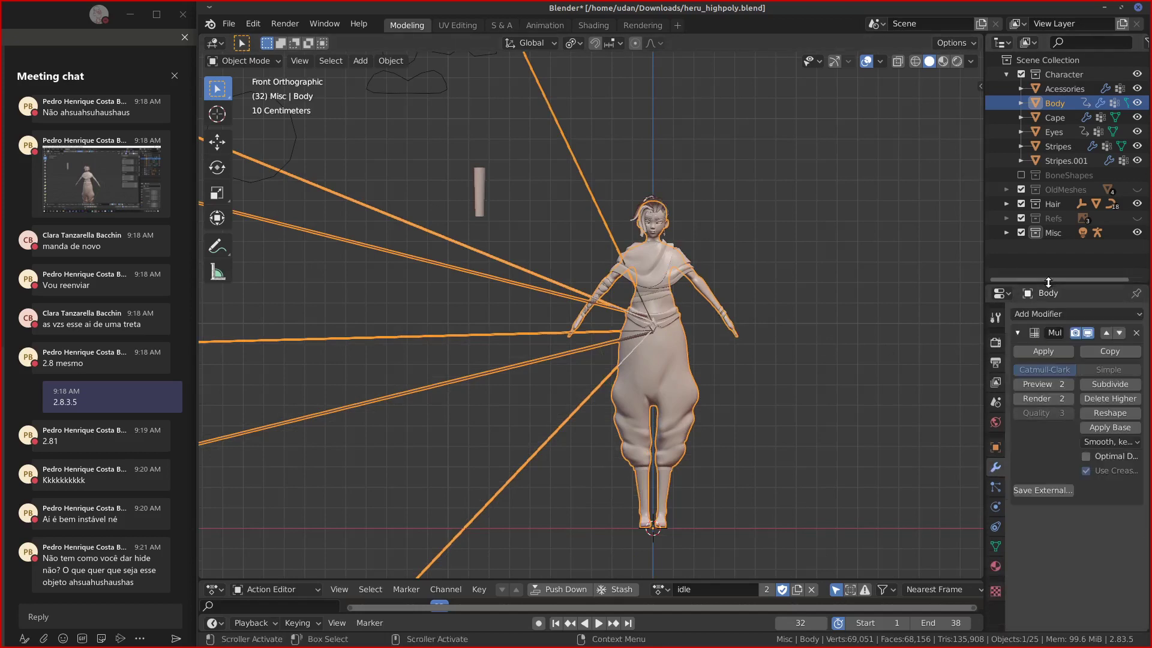
drag(1047, 285, 1047, 266)
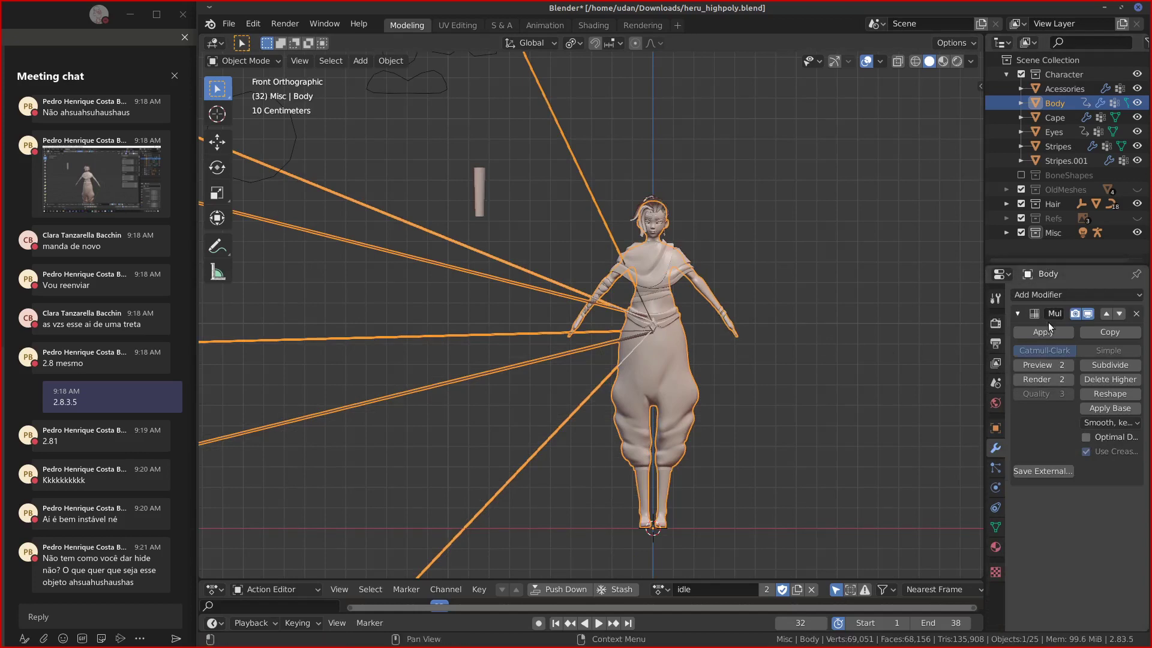
Lower the Body's Multires preview level to 0 to compare the mesh, and restore it to 2.
click(1015, 380)
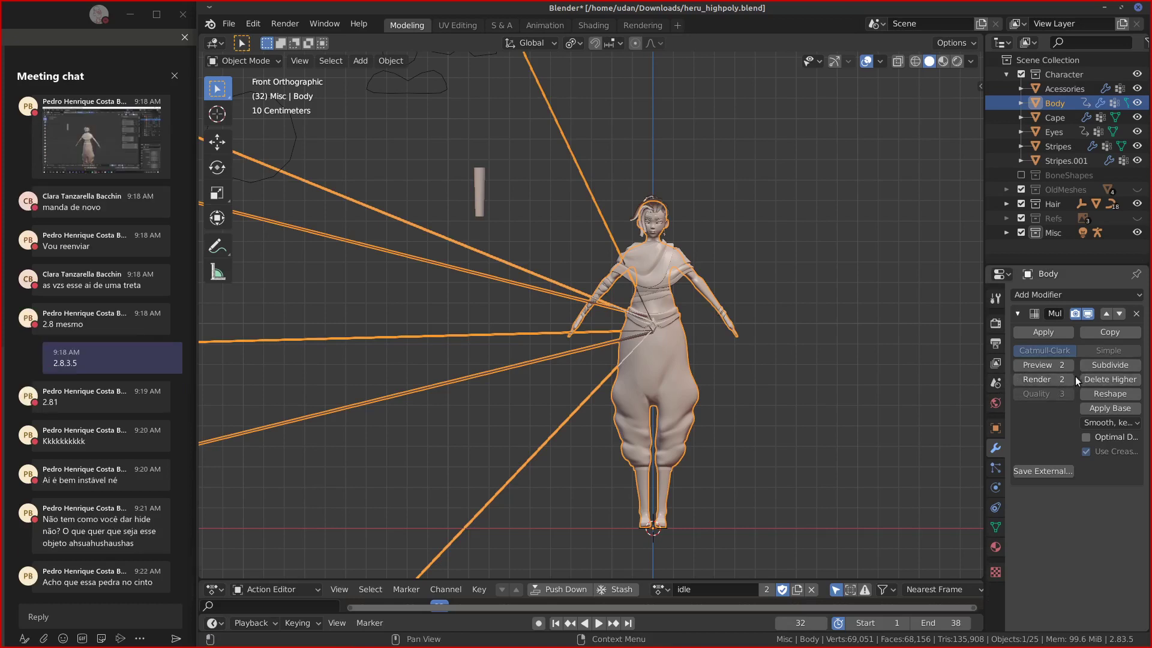
click(1018, 366)
click(1018, 365)
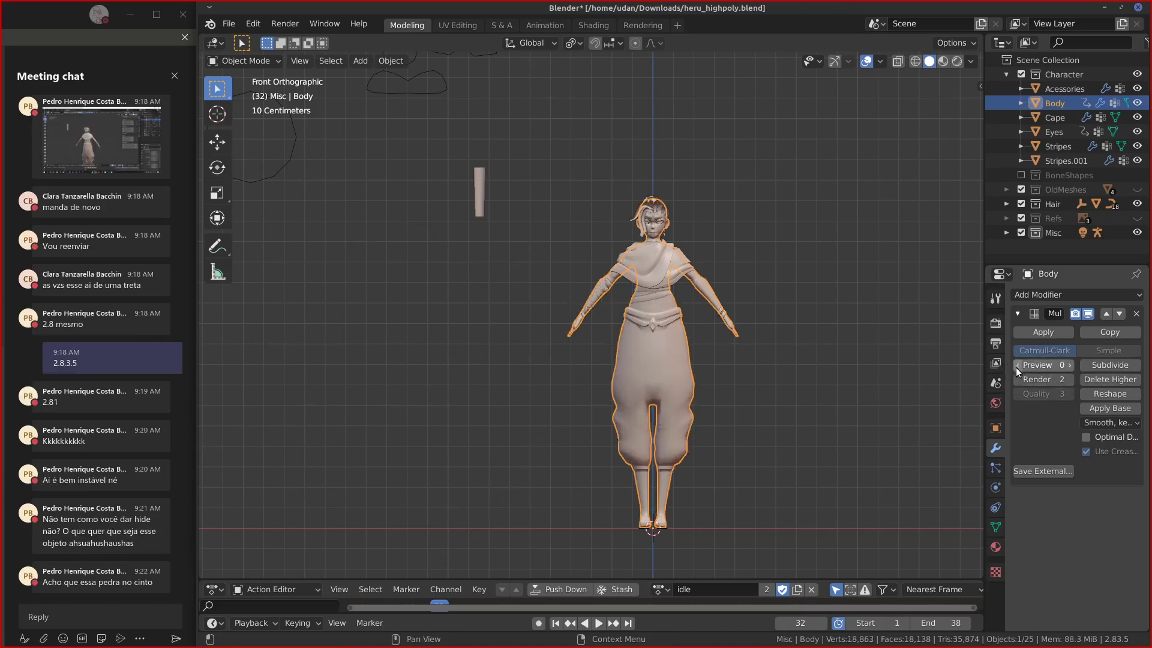
click(1069, 364)
click(1070, 365)
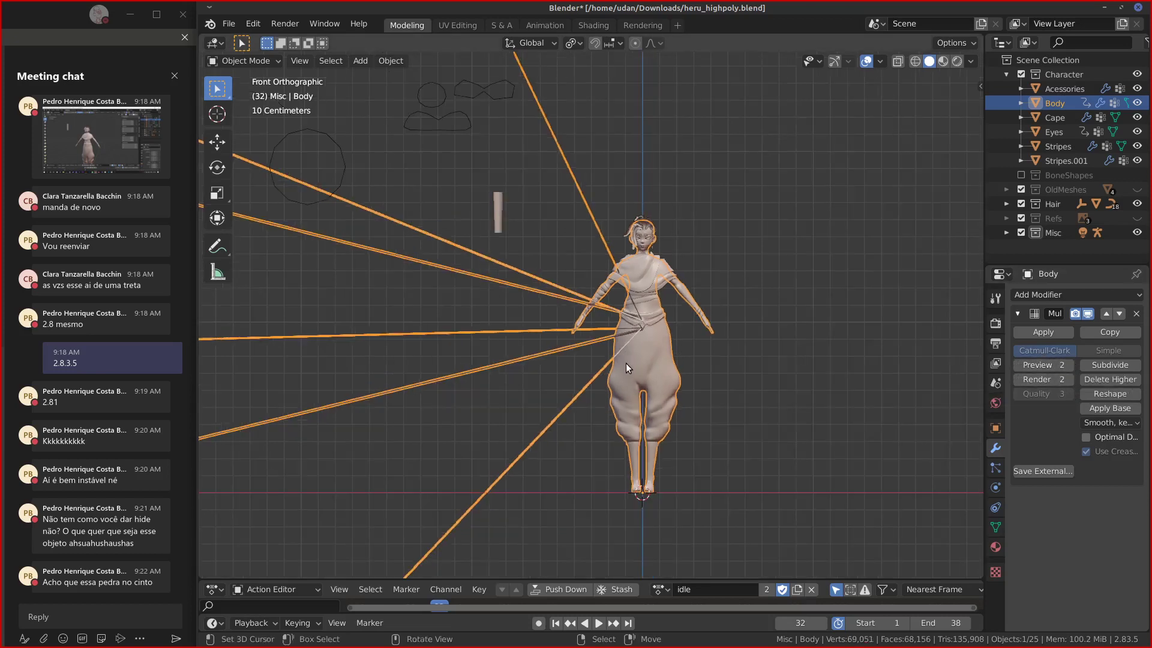
Examine the belt gem where the stray spikes originate and how far they extend around the character.
scroll(621, 365, up, 5)
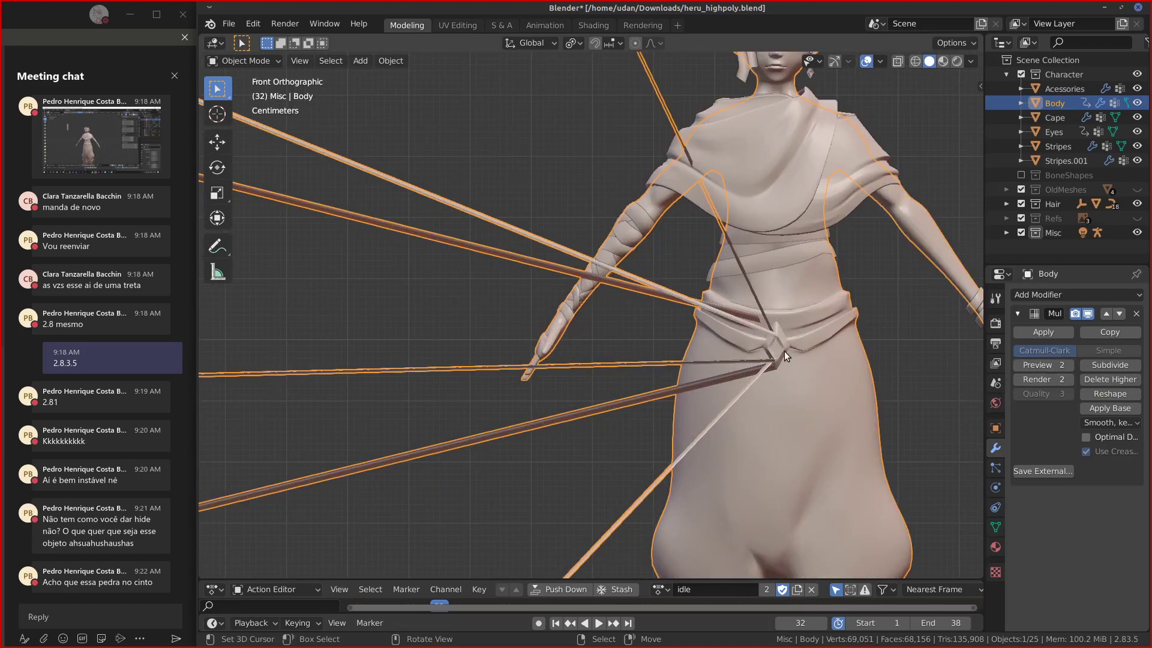
shift+middle_drag(800, 349, 577, 347)
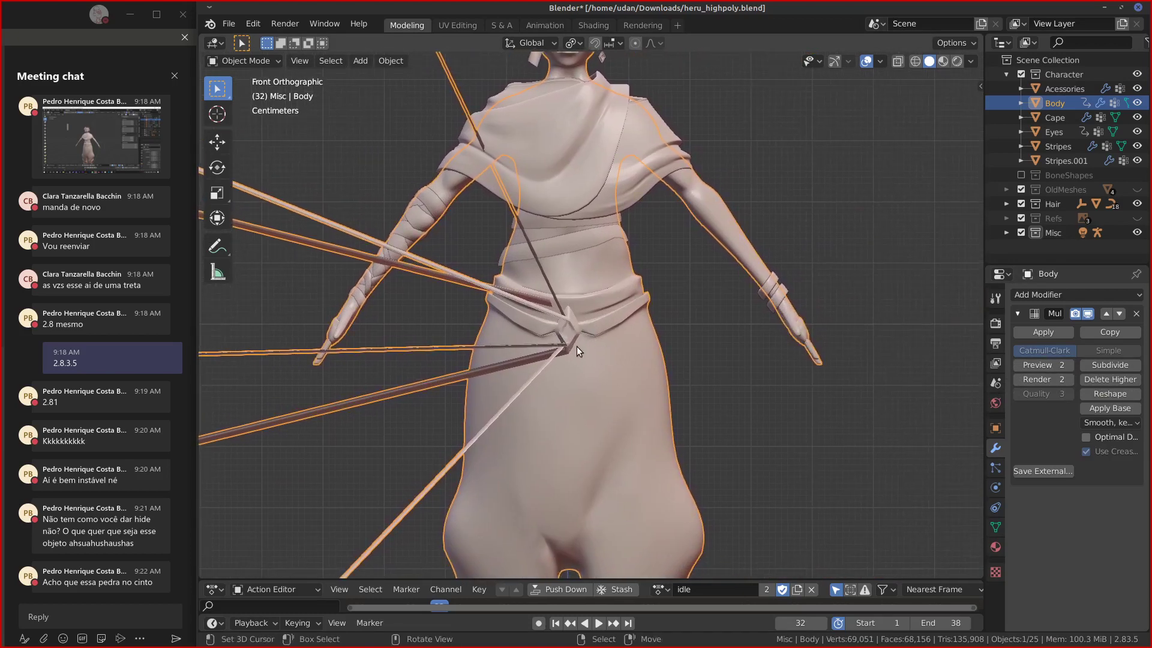
scroll(577, 347, up, 10)
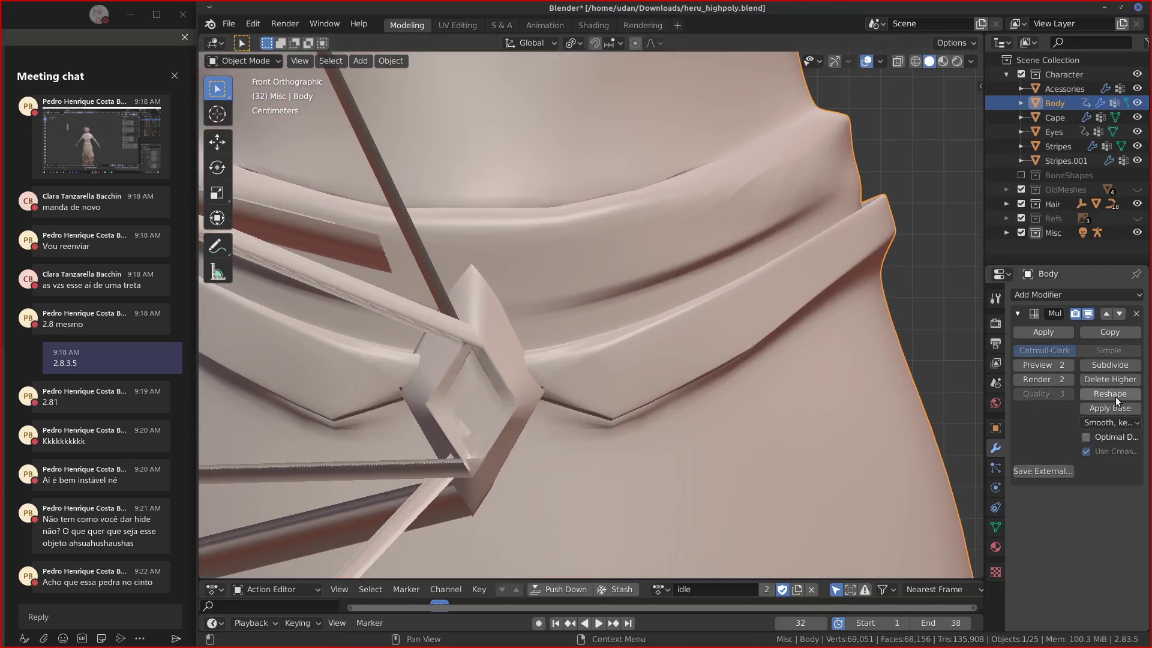
click(1086, 437)
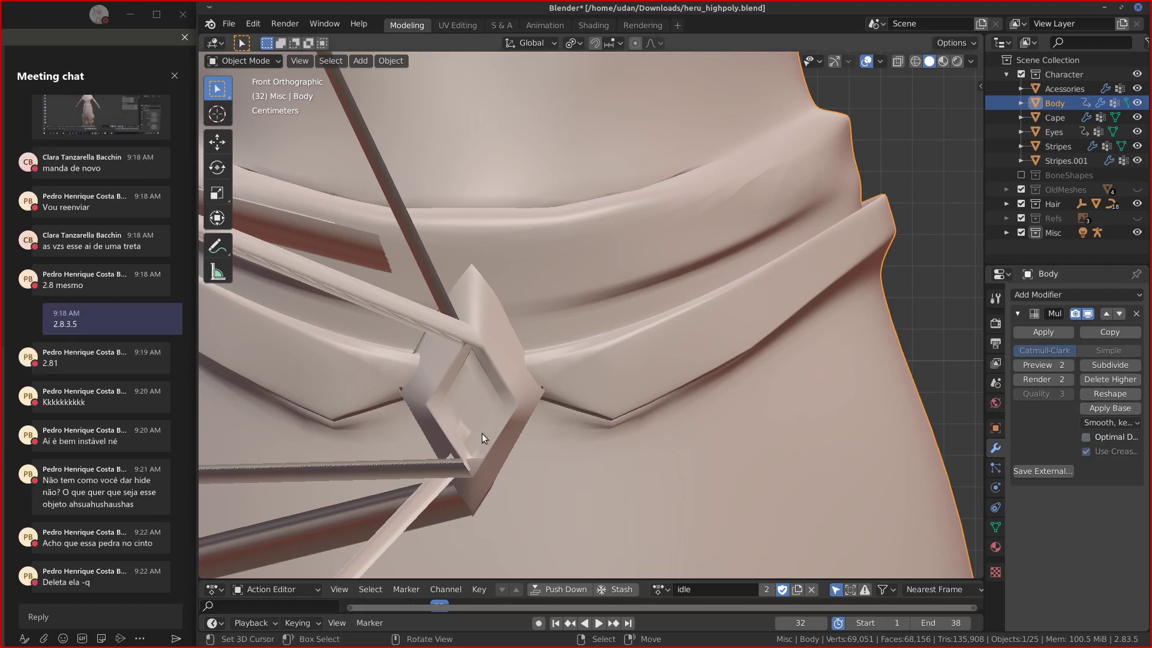
scroll(486, 443, down, 5)
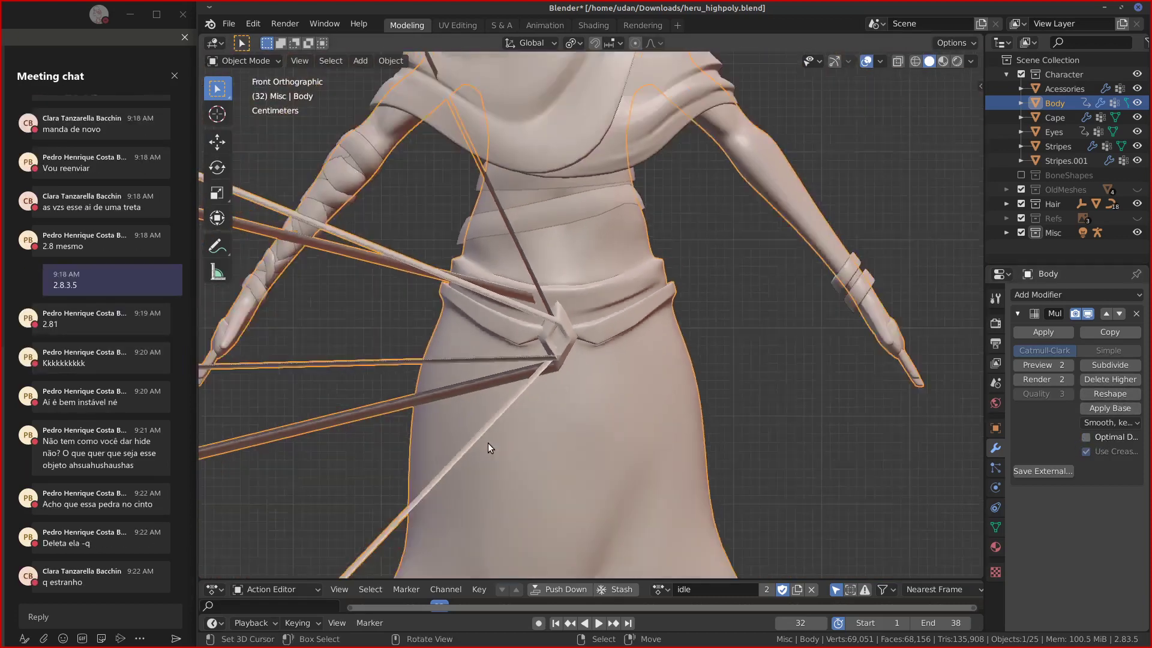
scroll(488, 446, down, 5)
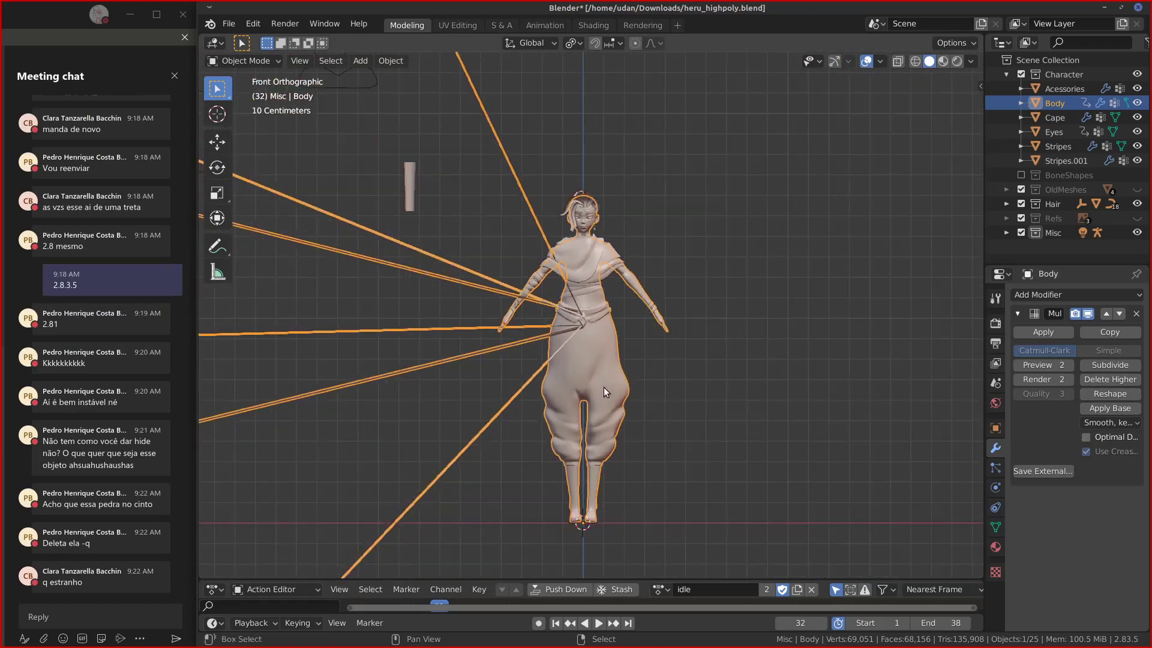
shift+middle_drag(601, 382, 742, 520)
shift+middle_drag(722, 383, 689, 452)
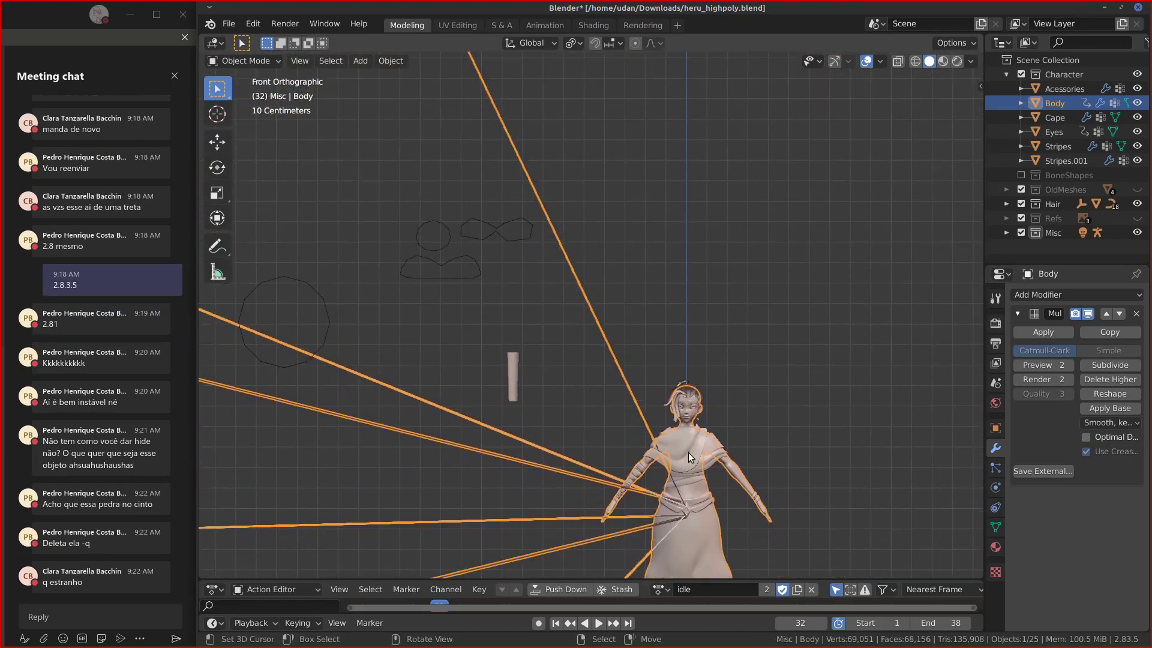
shift+middle_drag(720, 488, 774, 428)
Delete all vertex groups from the Body mesh.
click(996, 527)
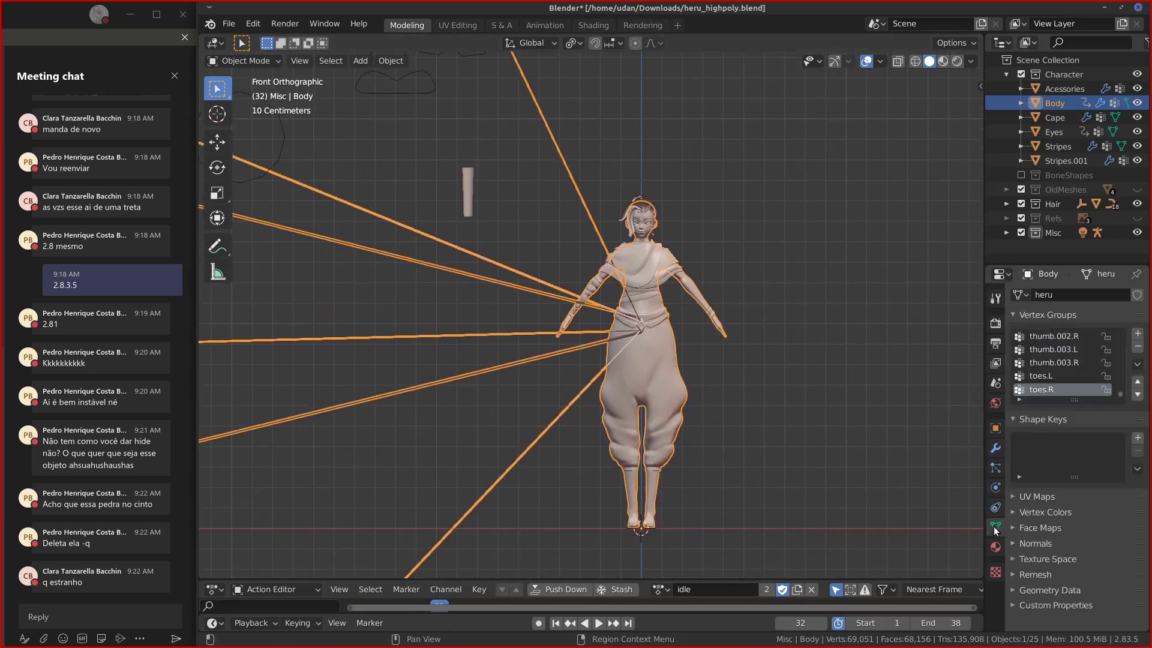
click(1137, 348)
click(1135, 347)
click(1135, 348)
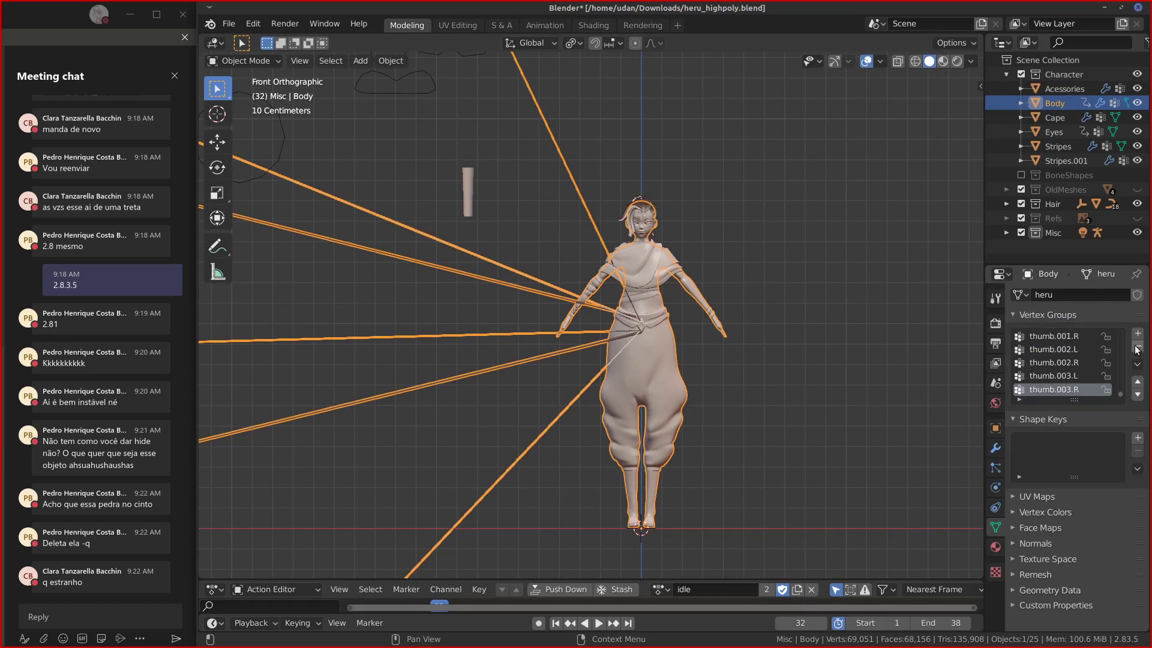
click(1137, 347)
click(1137, 366)
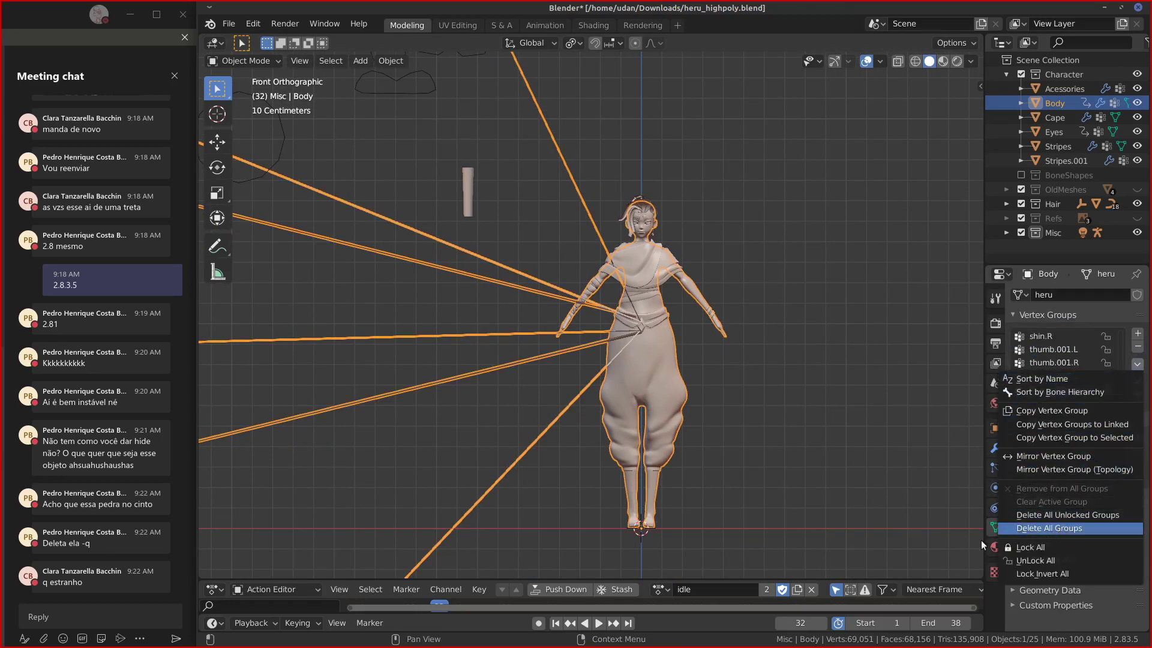
click(1049, 528)
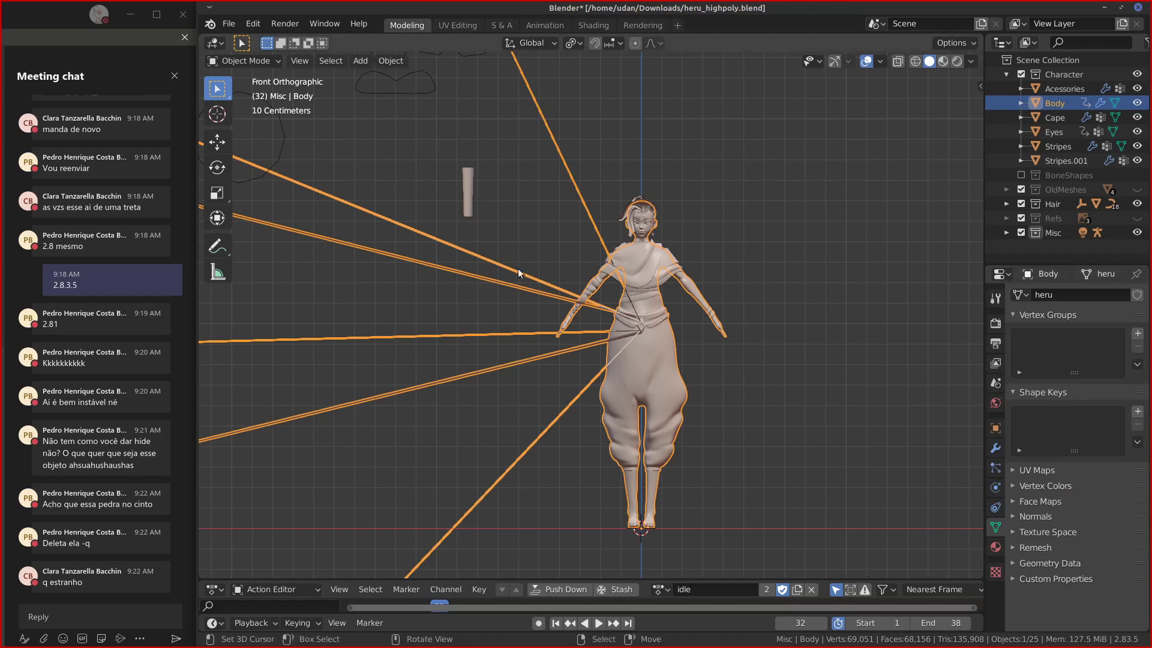
Return to the Body's modifiers, orbit to the character's head, and select the MainHairMesh.001 hair lock.
shift+middle_drag(673, 349, 689, 369)
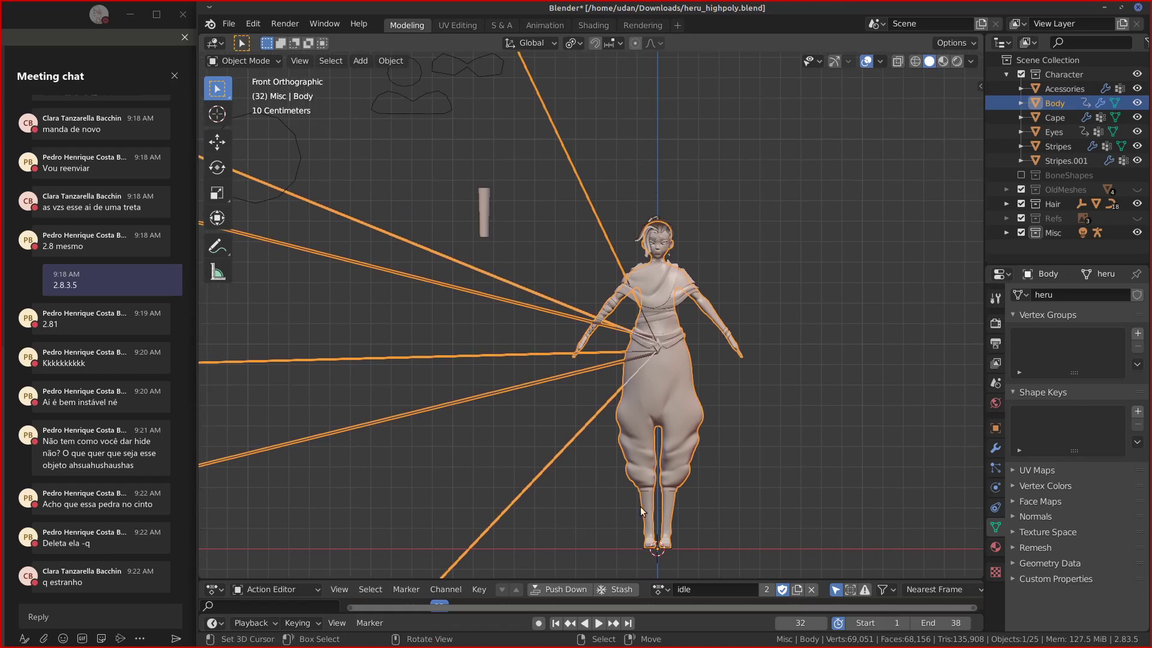
click(995, 448)
scroll(679, 336, up, 5)
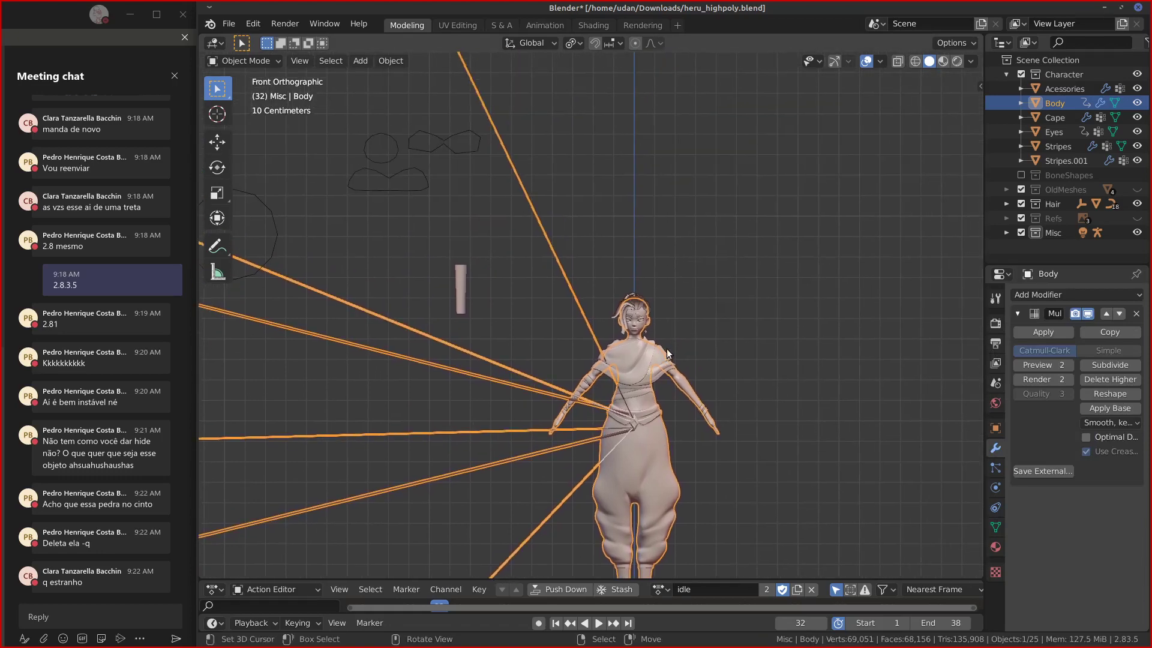
scroll(704, 330, up, 2)
middle_drag(867, 324, 635, 341)
click(635, 340)
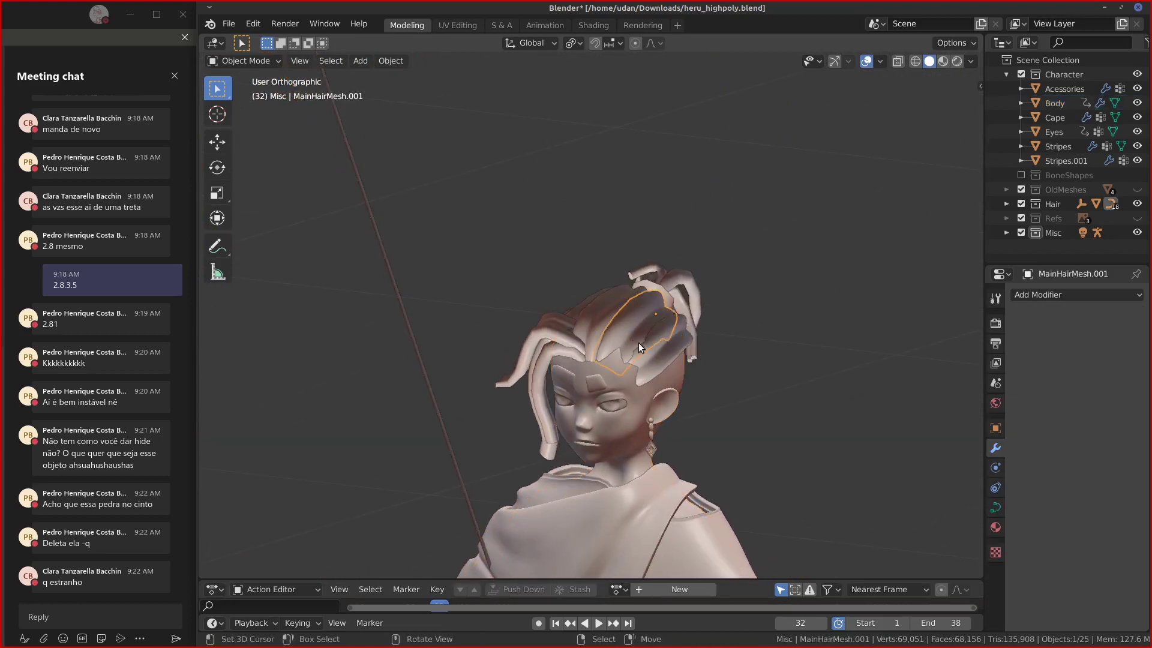
Turn on the Face Orientation overlay to check the hair and body normals, and turn it off again.
click(880, 62)
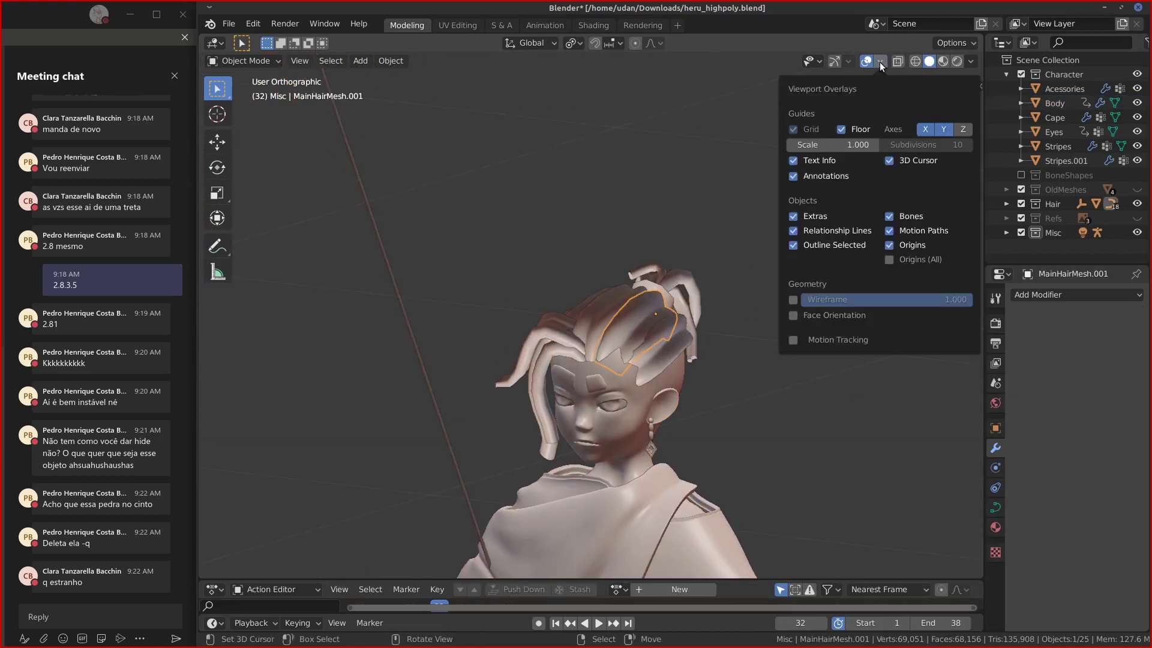
click(793, 314)
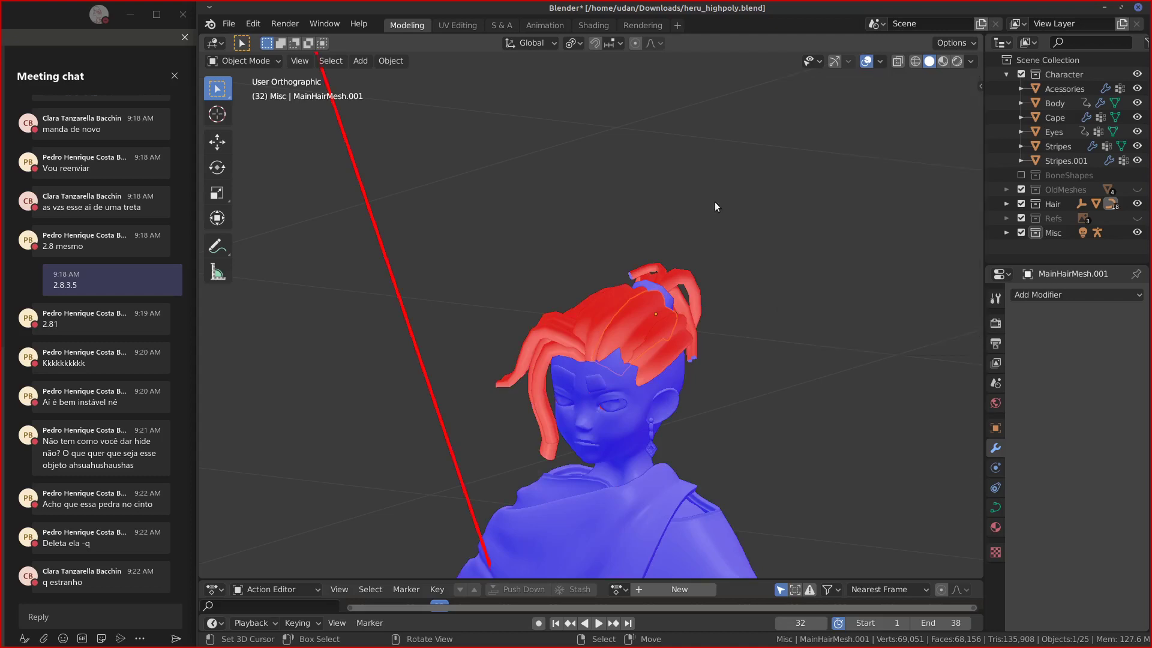
click(970, 61)
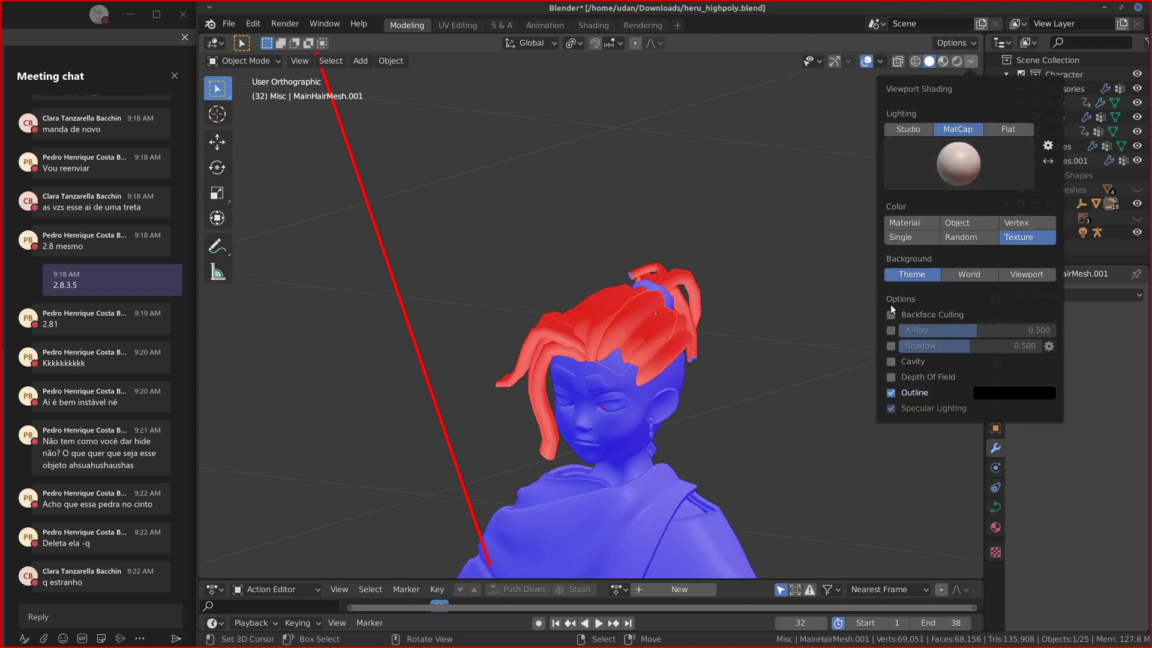
click(879, 61)
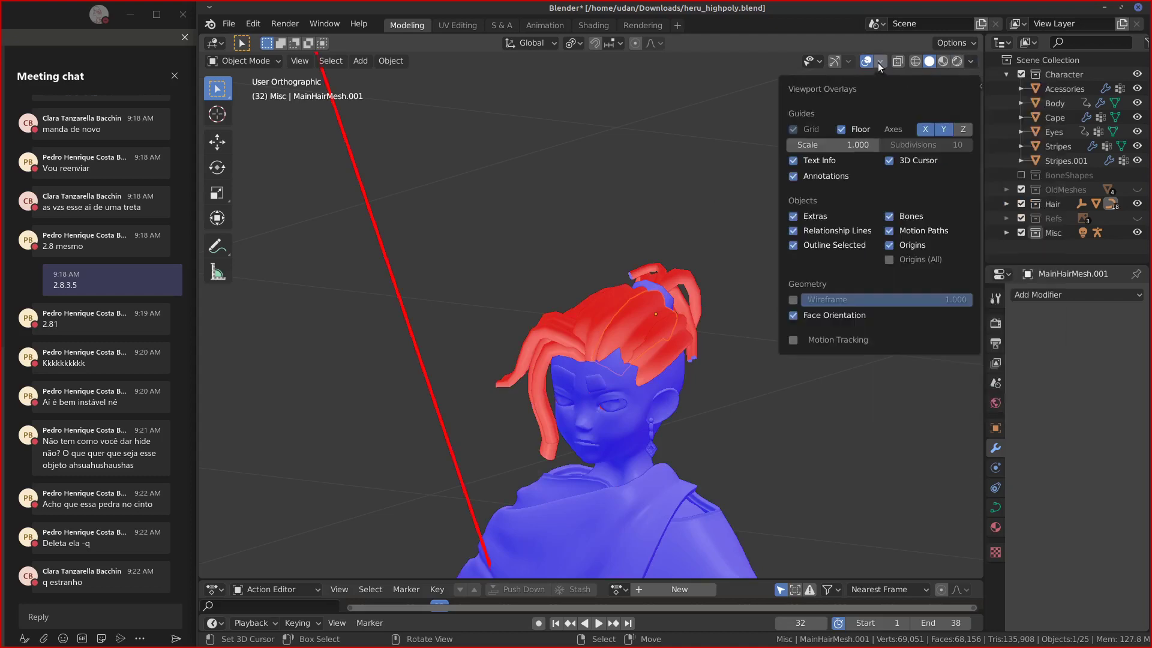
click(795, 322)
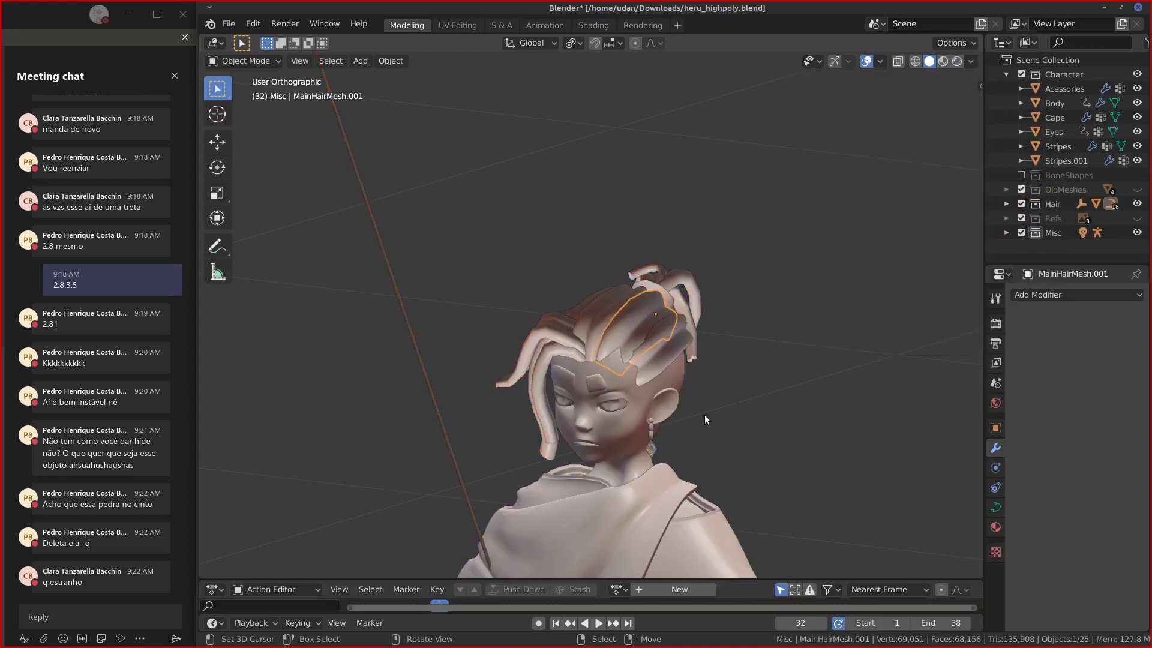
Return to the front view and select the Cape over the character's shoulders.
middle_drag(705, 415, 725, 333)
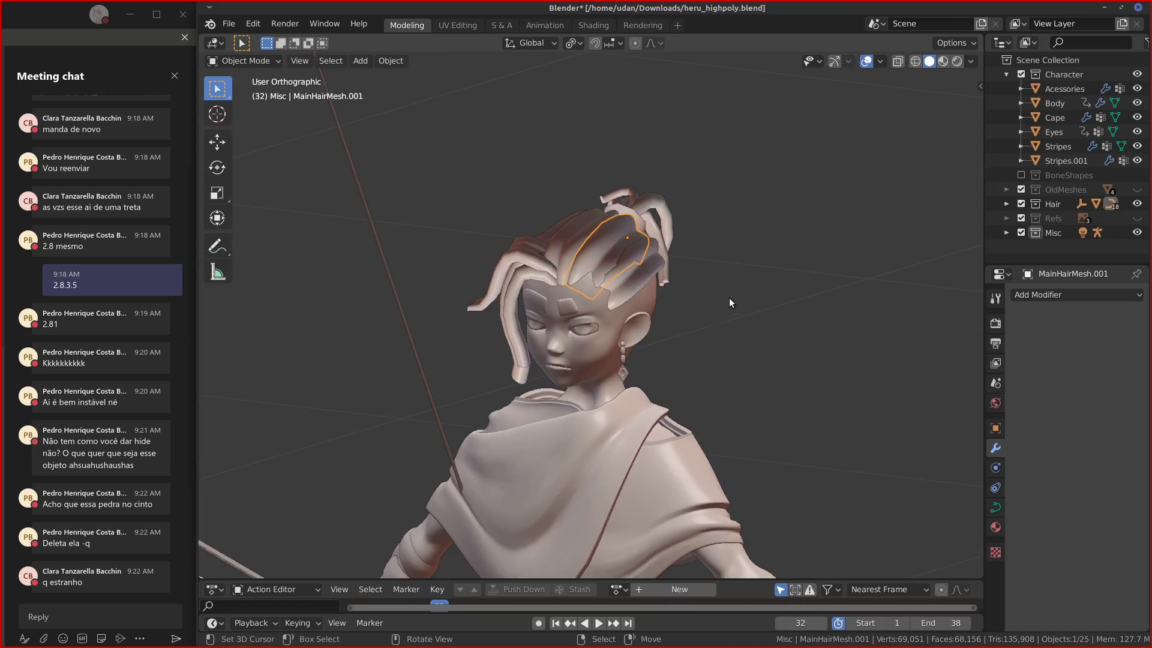
shift+middle_drag(760, 311, 736, 304)
mouse_move(717, 420)
shift+middle_down()
mouse_move(757, 254)
mouse_move(722, 260)
mouse_move(811, 245)
mouse_move(727, 264)
mouse_move(823, 268)
mouse_move(735, 269)
mouse_move(800, 265)
mouse_move(755, 236)
shift+middle_up()
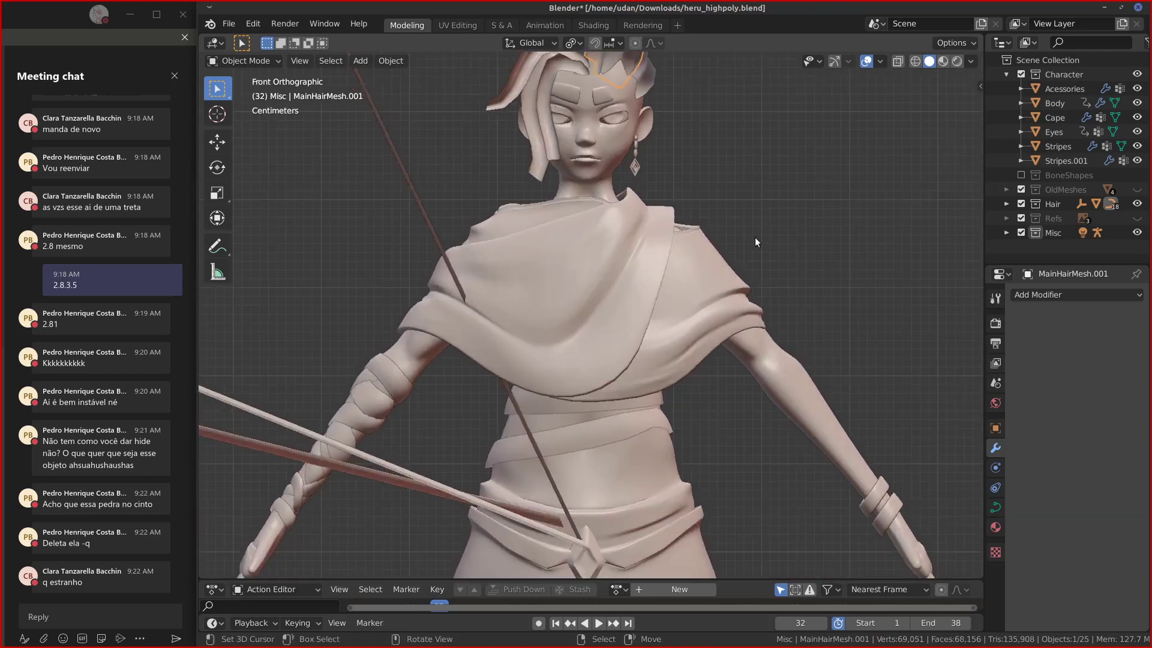
click(662, 260)
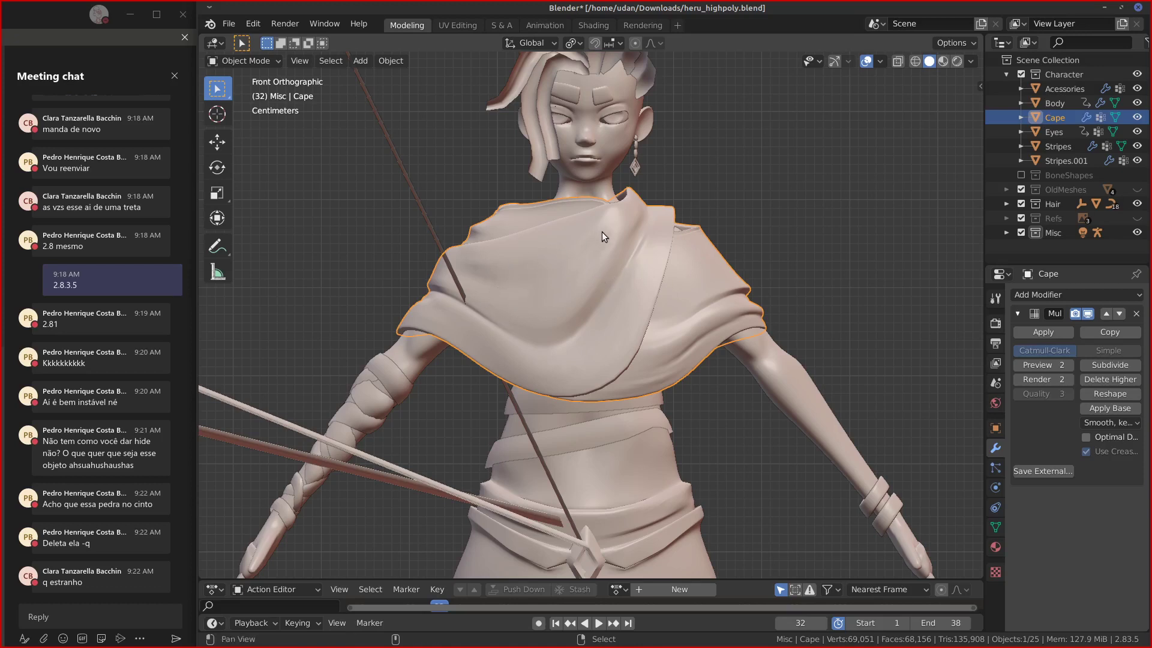
shift+middle_drag(578, 256, 585, 337)
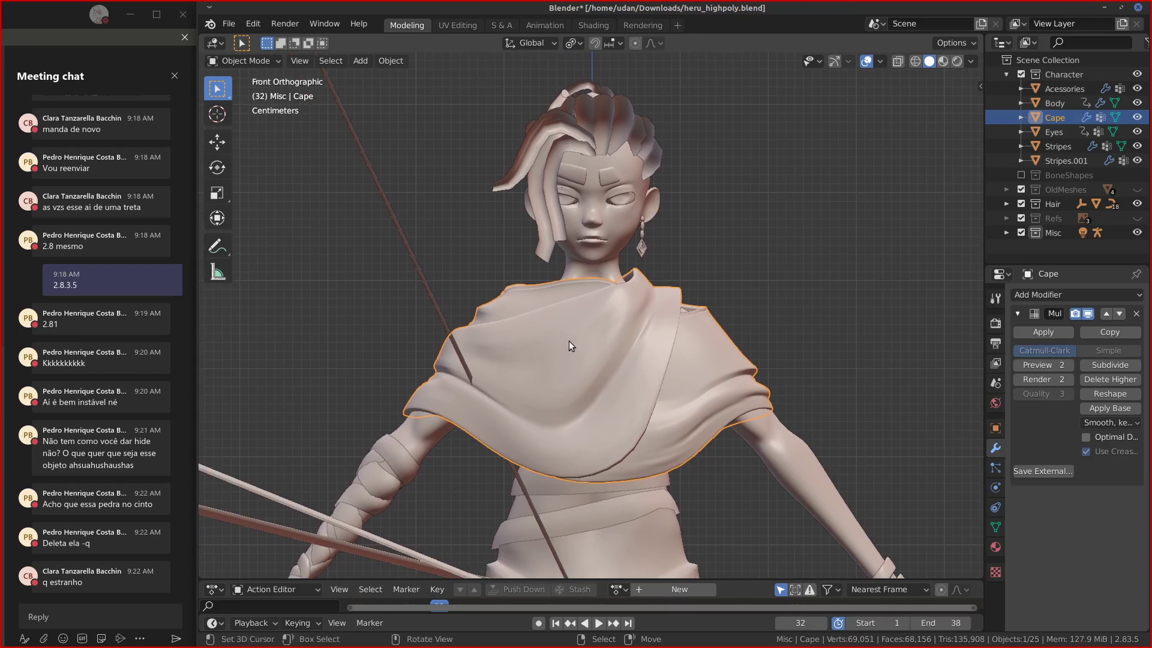
scroll(570, 340, up, 2)
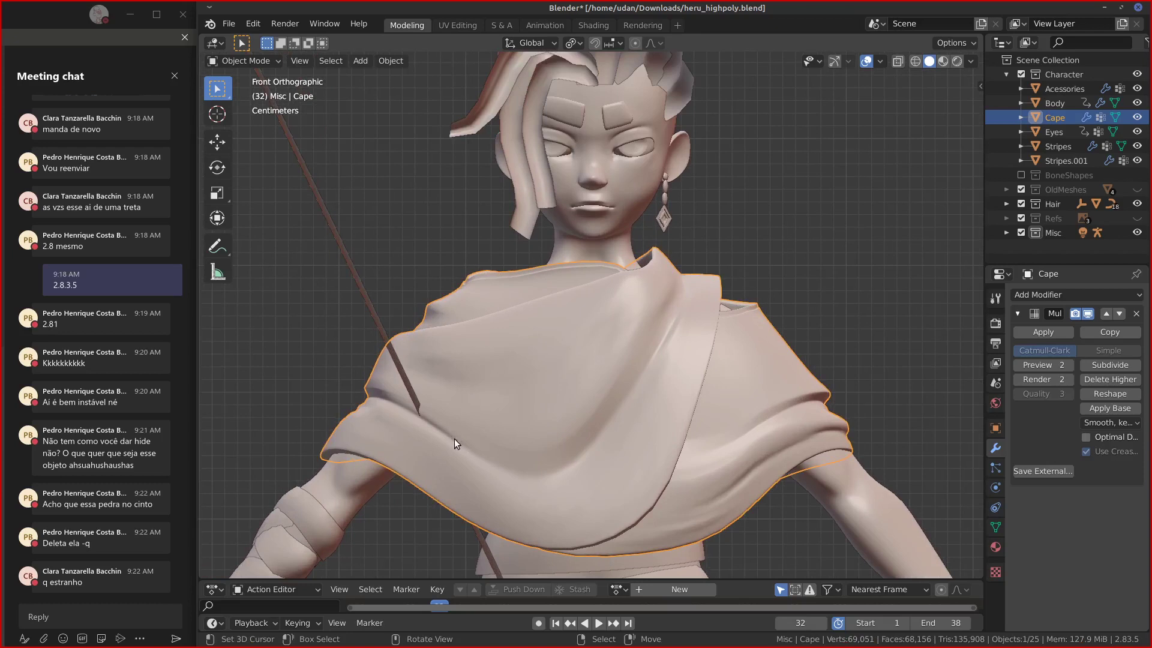
Annotate the front of the Cape with freehand strokes tracing two curved, hanging fabric folds.
mouse_move(458, 446)
mouse_down()
mouse_move(543, 474)
mouse_move(642, 391)
mouse_up()
mouse_move(658, 344)
mouse_down()
mouse_move(571, 457)
mouse_move(434, 425)
mouse_up()
mouse_move(438, 387)
mouse_down()
mouse_move(526, 414)
mouse_move(620, 312)
mouse_up()
drag(512, 412, 571, 378)
drag(443, 379, 534, 408)
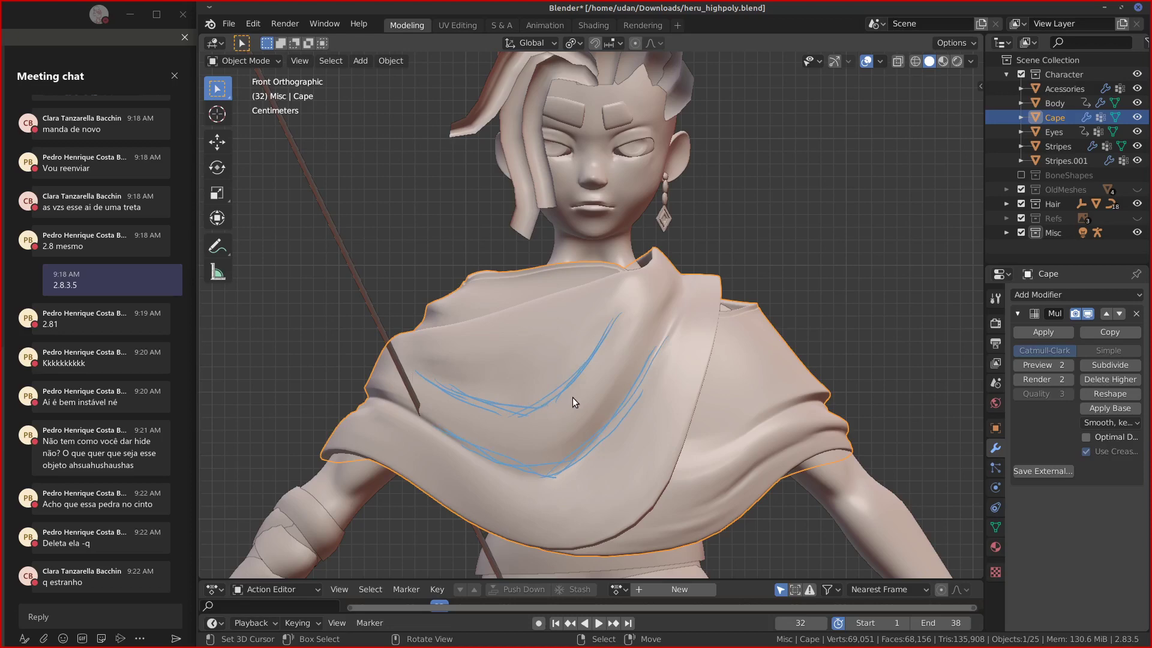
mouse_move(572, 399)
middle_down()
mouse_move(540, 412)
mouse_move(578, 406)
middle_up()
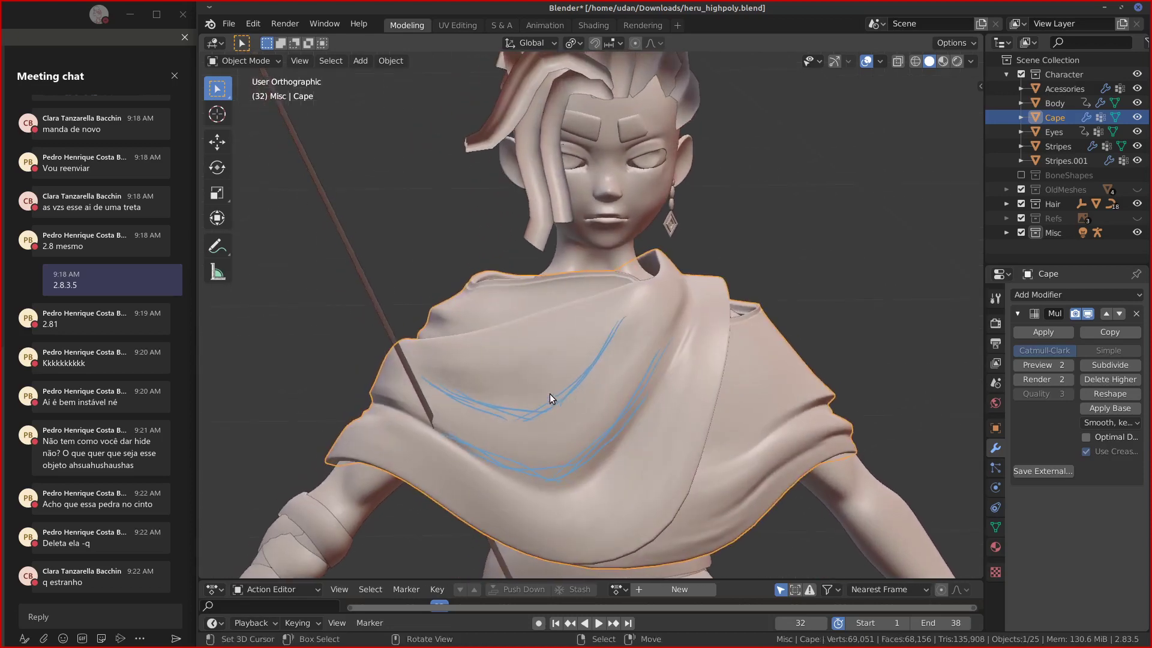
Return to the front view, clear the previous Cape strokes, and redraw a curved fold line across the chest.
key(KP_1)
mouse_move(453, 378)
ctrl+mouse_down()
mouse_move(586, 394)
mouse_move(594, 334)
mouse_move(650, 378)
mouse_move(474, 429)
mouse_move(561, 463)
mouse_move(462, 379)
mouse_move(564, 337)
ctrl+mouse_up()
mouse_move(416, 372)
mouse_down()
mouse_move(477, 395)
mouse_move(536, 389)
mouse_move(627, 306)
mouse_move(500, 398)
mouse_up()
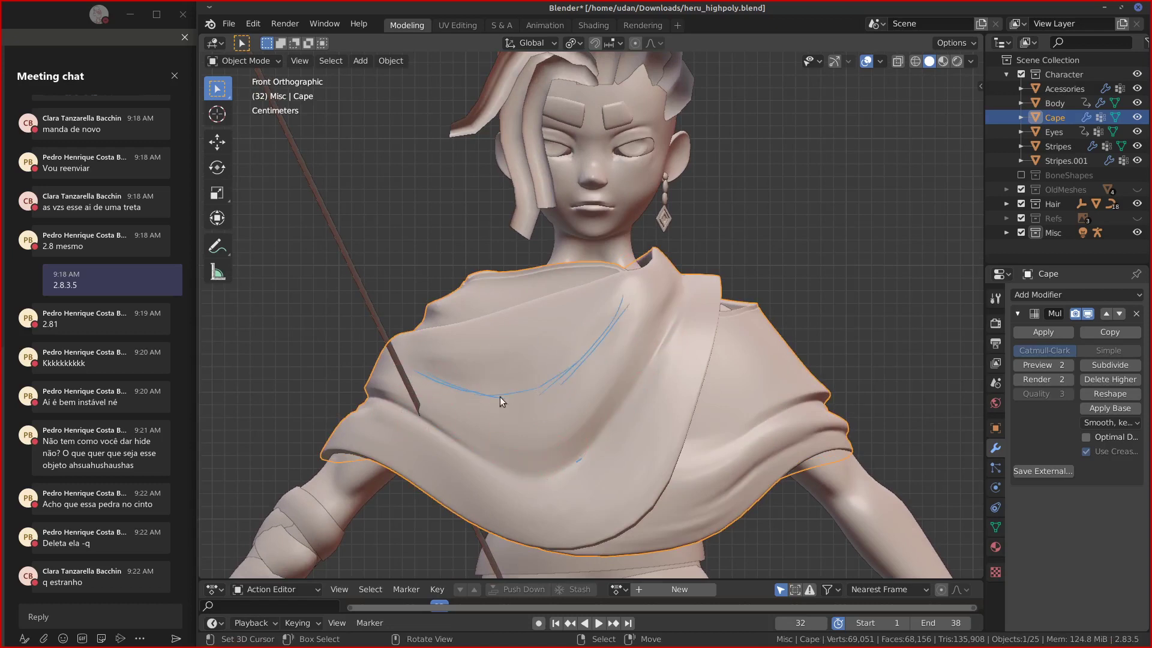
Annotate the Cape's front with a stepped vertical profile and curves converging at the neck fold, and erase the strokes.
mouse_move(484, 321)
mouse_down()
mouse_move(486, 365)
mouse_move(524, 396)
mouse_up()
drag(487, 361, 514, 395)
drag(568, 543, 551, 481)
mouse_move(477, 362)
mouse_down()
mouse_move(558, 357)
mouse_move(617, 312)
mouse_up()
mouse_move(537, 351)
mouse_down()
mouse_move(616, 308)
mouse_move(577, 381)
mouse_up()
mouse_move(625, 330)
mouse_down()
mouse_move(472, 445)
mouse_move(501, 426)
mouse_up()
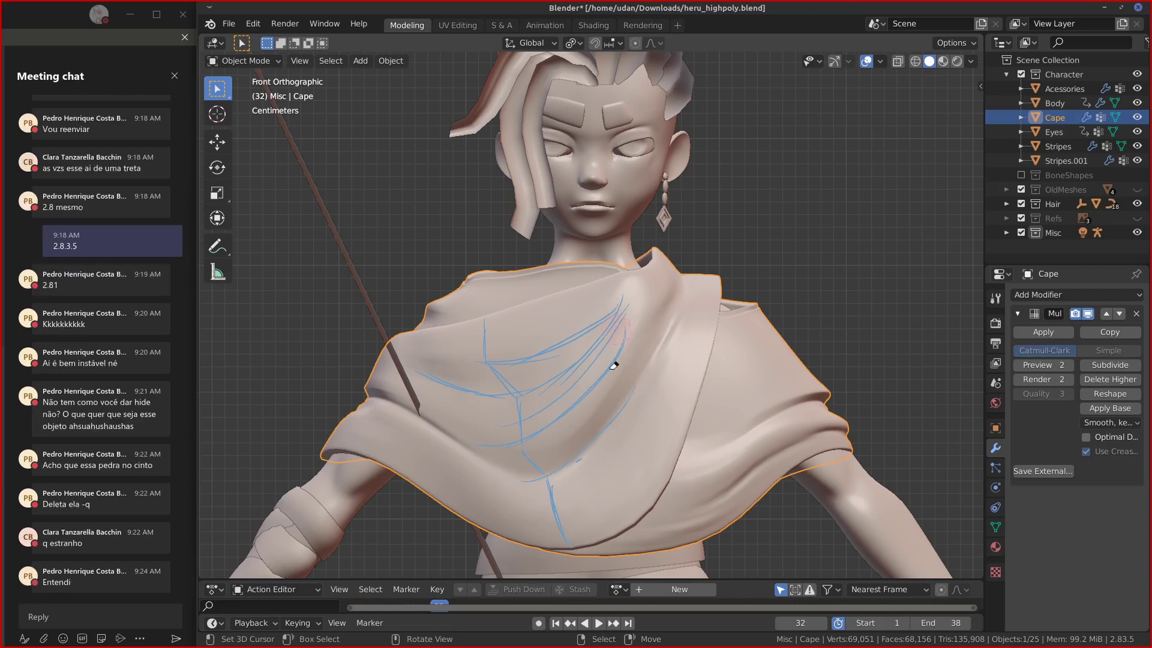
mouse_move(615, 360)
ctrl+mouse_down()
mouse_move(579, 373)
mouse_move(516, 364)
mouse_move(504, 398)
mouse_move(542, 326)
mouse_move(624, 327)
ctrl+mouse_up()
mouse_move(542, 511)
ctrl+mouse_down()
mouse_move(558, 350)
mouse_move(617, 368)
mouse_move(607, 465)
ctrl+mouse_up()
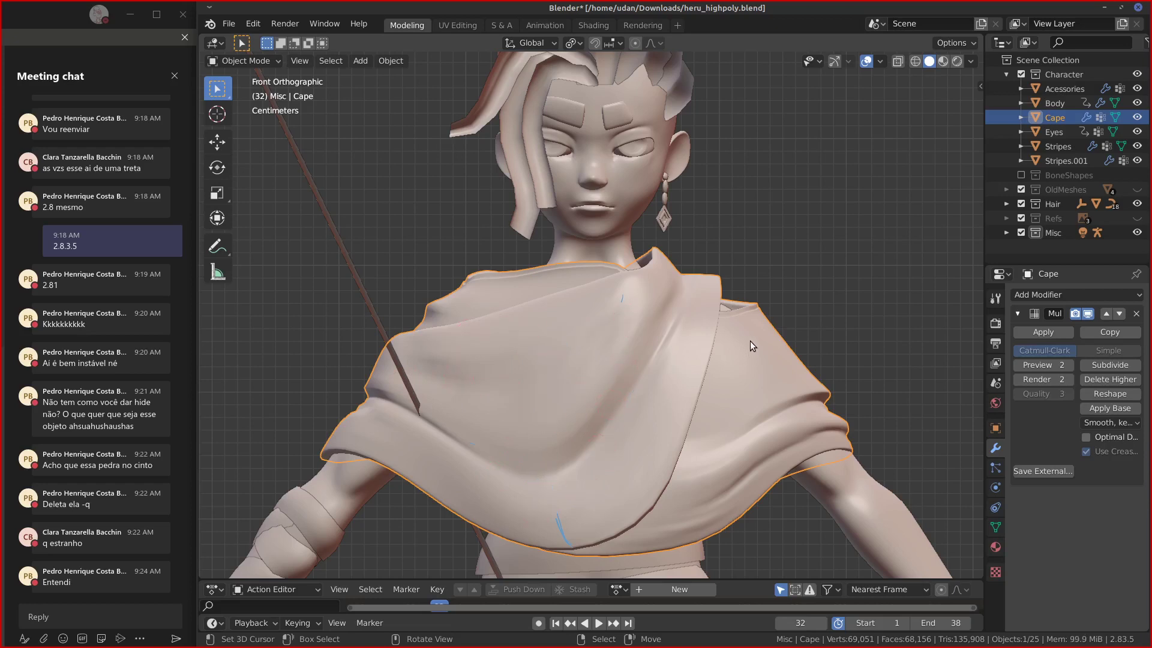
Annotate the Cape's shoulder beside the diagonal overlap with freehand strokes showing how the folds radiate.
drag(750, 341, 694, 379)
mouse_move(754, 340)
mouse_down()
mouse_move(698, 411)
mouse_move(747, 345)
mouse_move(772, 349)
mouse_up()
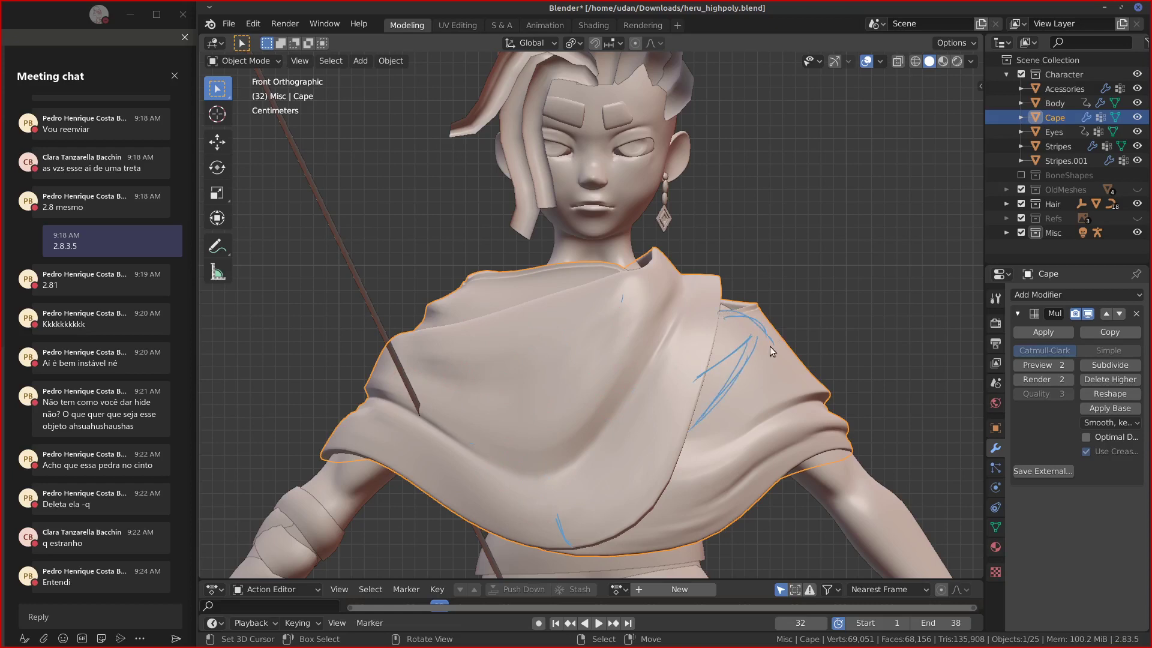
mouse_move(714, 315)
mouse_down()
mouse_move(758, 352)
mouse_move(703, 344)
mouse_move(760, 340)
mouse_move(749, 361)
mouse_up()
Sketch a draped-cloth diagram with a large arch and smaller inner arches in the empty space beside the head, and erase it.
mouse_move(761, 178)
mouse_down()
mouse_move(851, 131)
mouse_move(886, 193)
mouse_up()
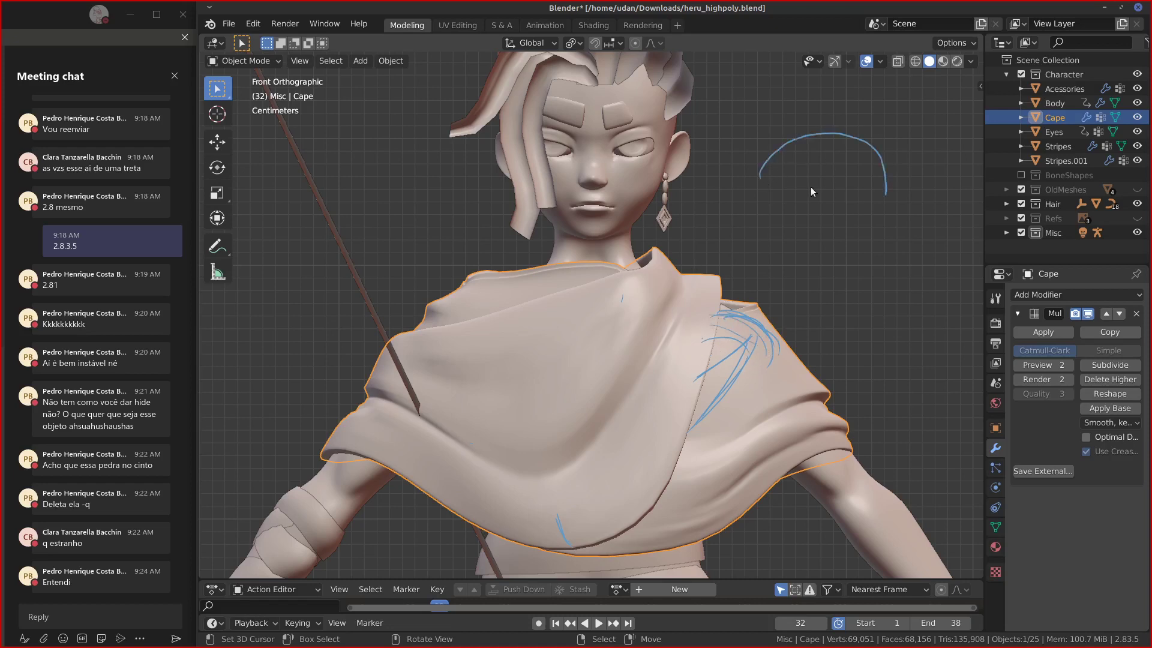
mouse_move(760, 178)
mouse_down()
mouse_move(864, 129)
mouse_move(897, 211)
mouse_move(862, 138)
mouse_move(753, 177)
mouse_move(811, 136)
mouse_up()
drag(754, 187, 833, 140)
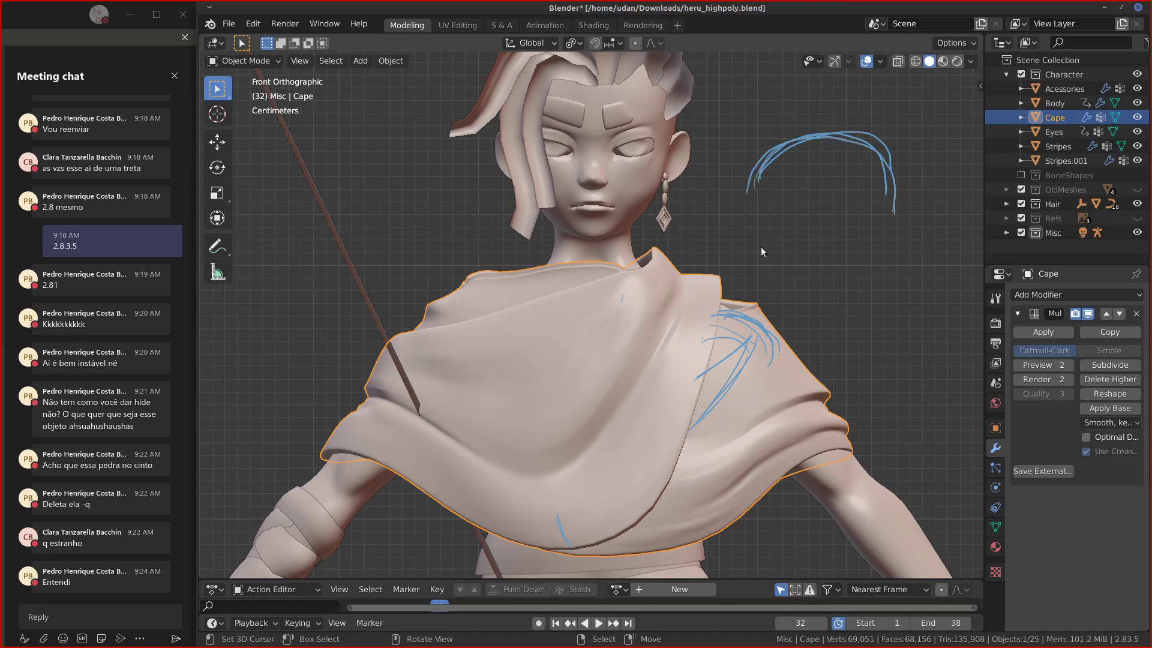
mouse_move(753, 264)
mouse_down()
mouse_move(786, 201)
mouse_move(793, 277)
mouse_move(859, 215)
mouse_move(883, 303)
mouse_up()
drag(896, 246, 917, 299)
drag(747, 192, 690, 260)
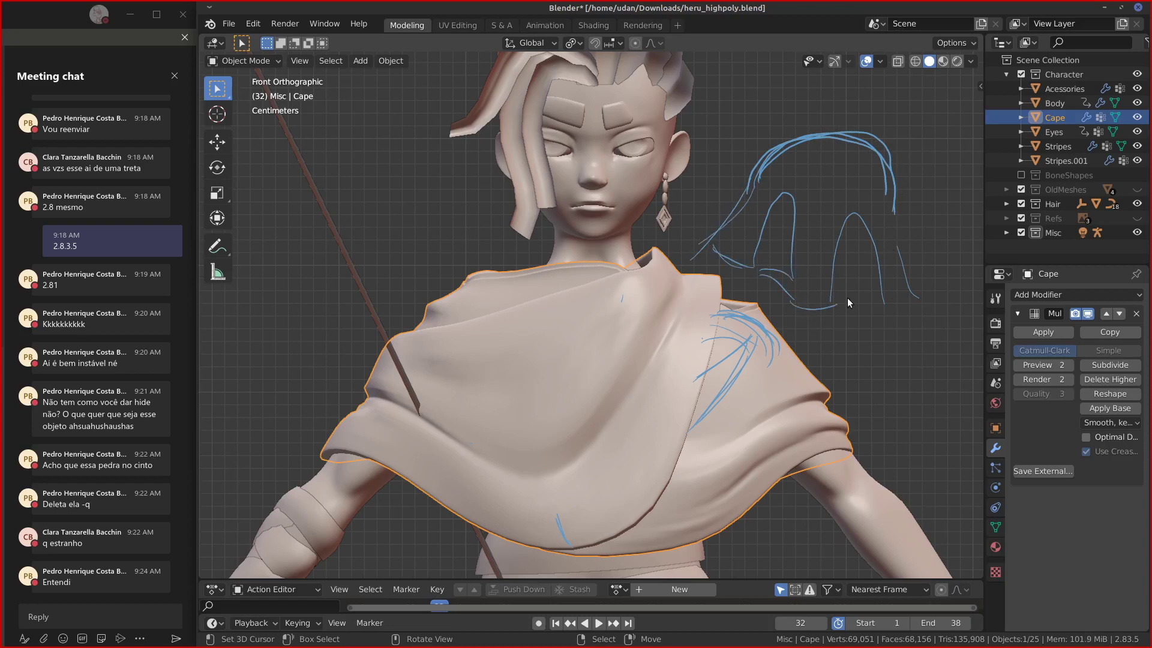
drag(846, 316, 891, 307)
mouse_move(861, 316)
mouse_down()
mouse_move(900, 314)
mouse_move(939, 289)
mouse_move(898, 201)
mouse_up()
mouse_move(748, 258)
mouse_down()
mouse_move(800, 297)
mouse_move(846, 213)
mouse_move(876, 279)
mouse_up()
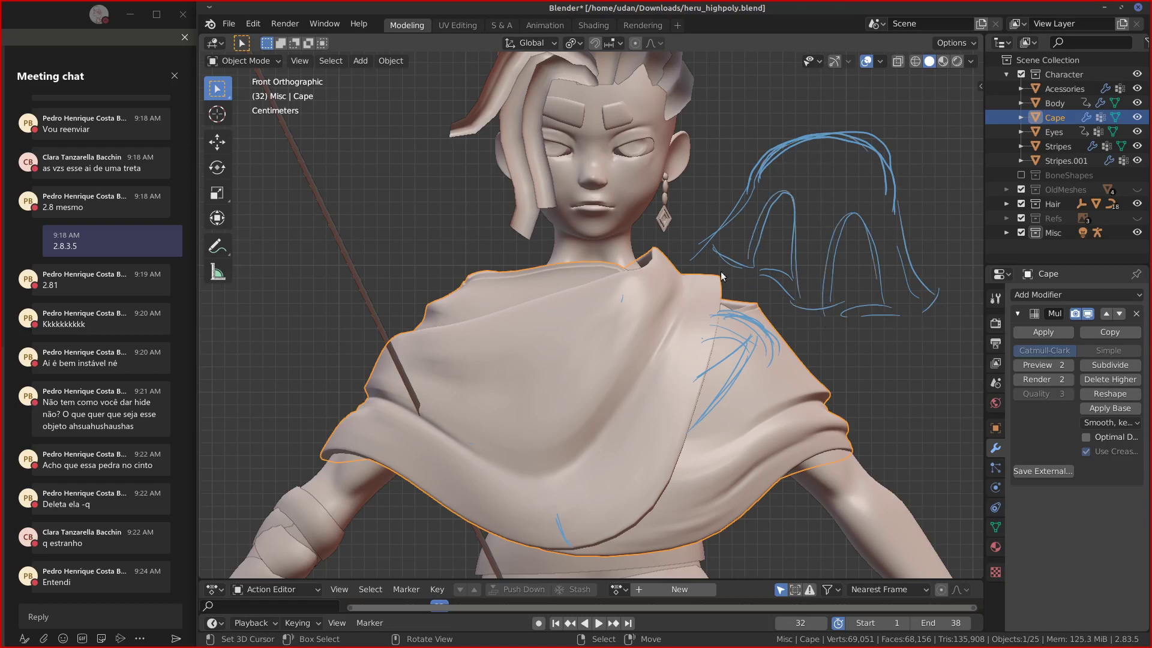
mouse_move(721, 276)
right_down()
mouse_move(792, 281)
mouse_move(841, 257)
mouse_move(895, 301)
mouse_move(890, 156)
mouse_move(708, 252)
mouse_move(874, 298)
mouse_move(928, 252)
mouse_move(757, 236)
mouse_move(936, 247)
mouse_move(888, 226)
right_up()
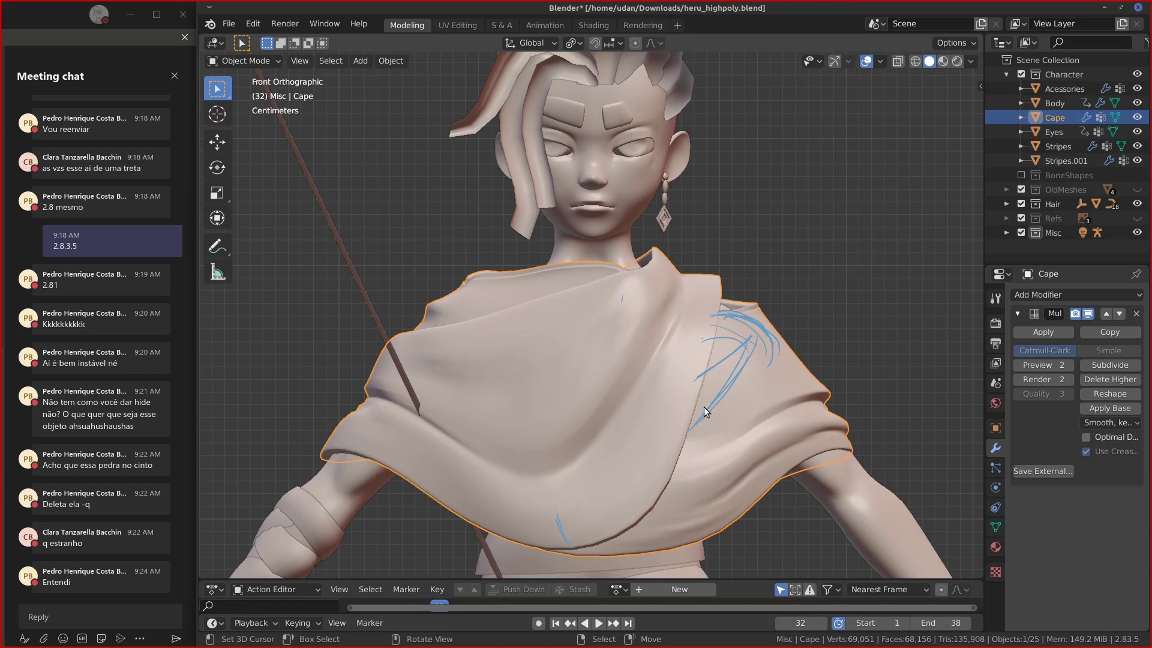
Add strokes along the folds on the Cape's shoulder, and erase them together with the leftover strokes on its front.
drag(754, 339, 659, 428)
mouse_move(747, 343)
mouse_down()
mouse_move(679, 401)
mouse_move(690, 360)
mouse_up()
drag(740, 322, 707, 351)
mouse_move(737, 325)
right_down()
mouse_move(765, 318)
mouse_move(723, 398)
mouse_move(744, 308)
mouse_move(766, 365)
mouse_move(711, 360)
mouse_move(666, 423)
right_up()
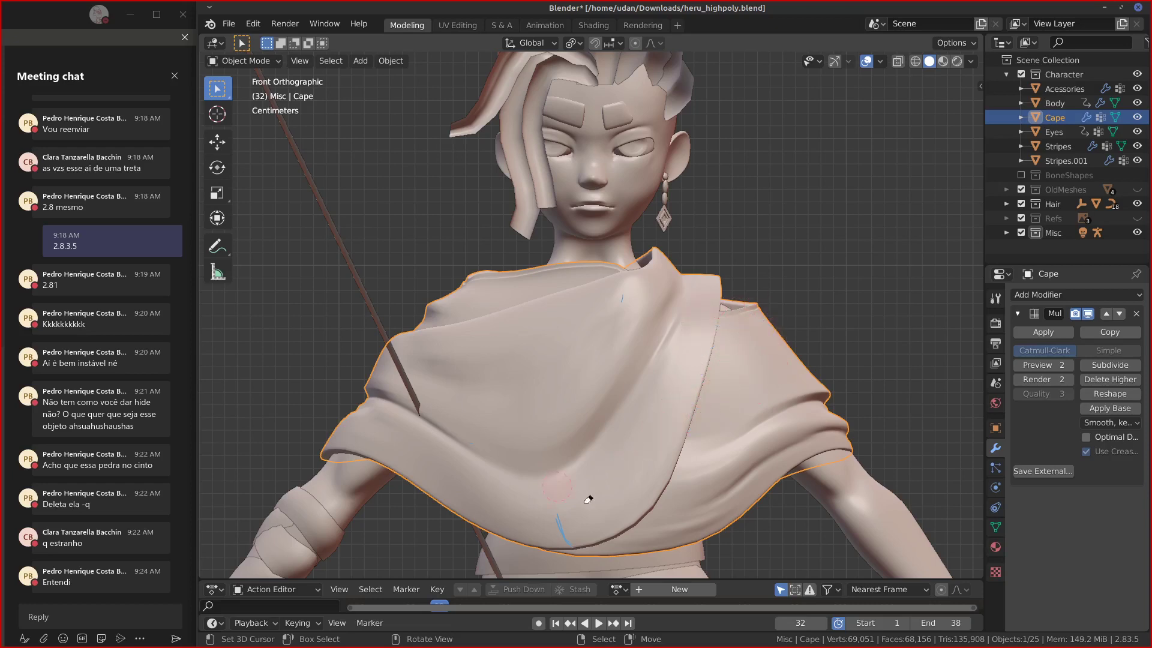
right_drag(591, 517, 562, 520)
Frame the character's face and annotate the outer end of the uncovered eyebrow with a short curved stroke.
shift+middle_drag(636, 279, 629, 318)
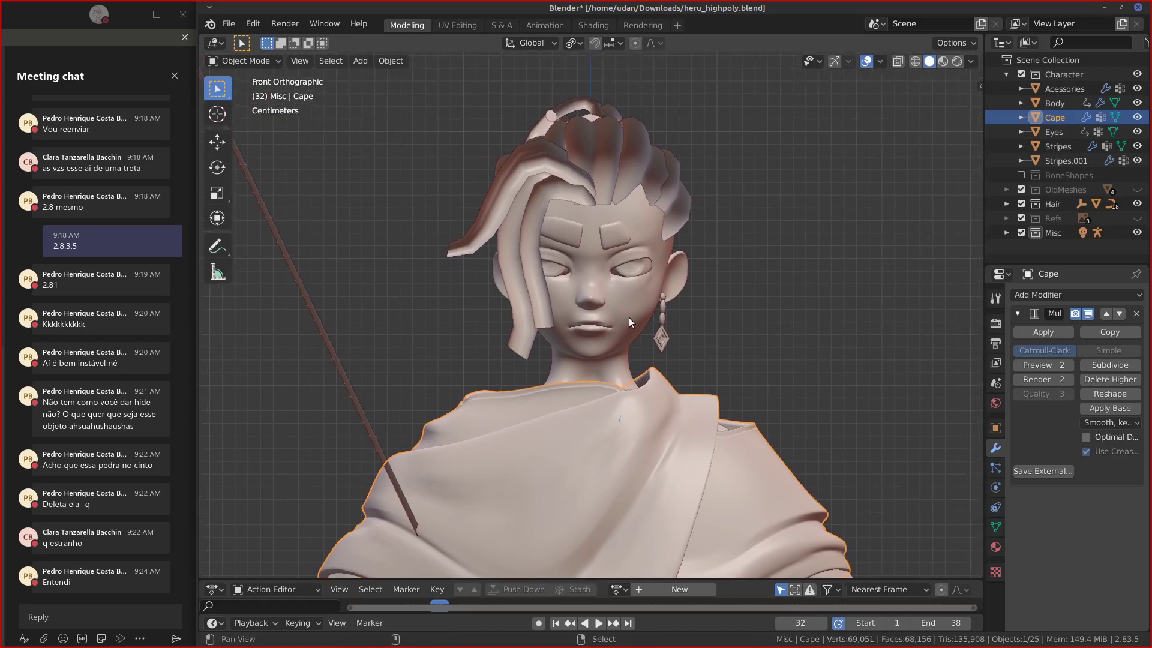
scroll(641, 304, up, 5)
scroll(648, 270, up, 1)
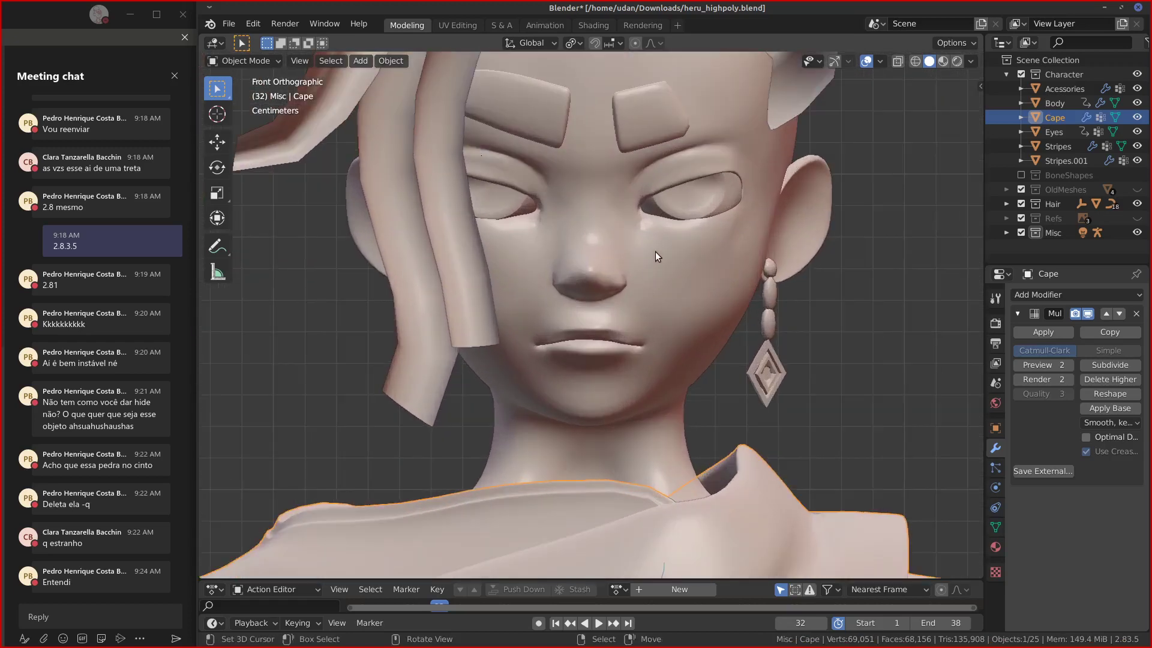
shift+middle_drag(692, 175, 639, 293)
scroll(615, 204, up, 2)
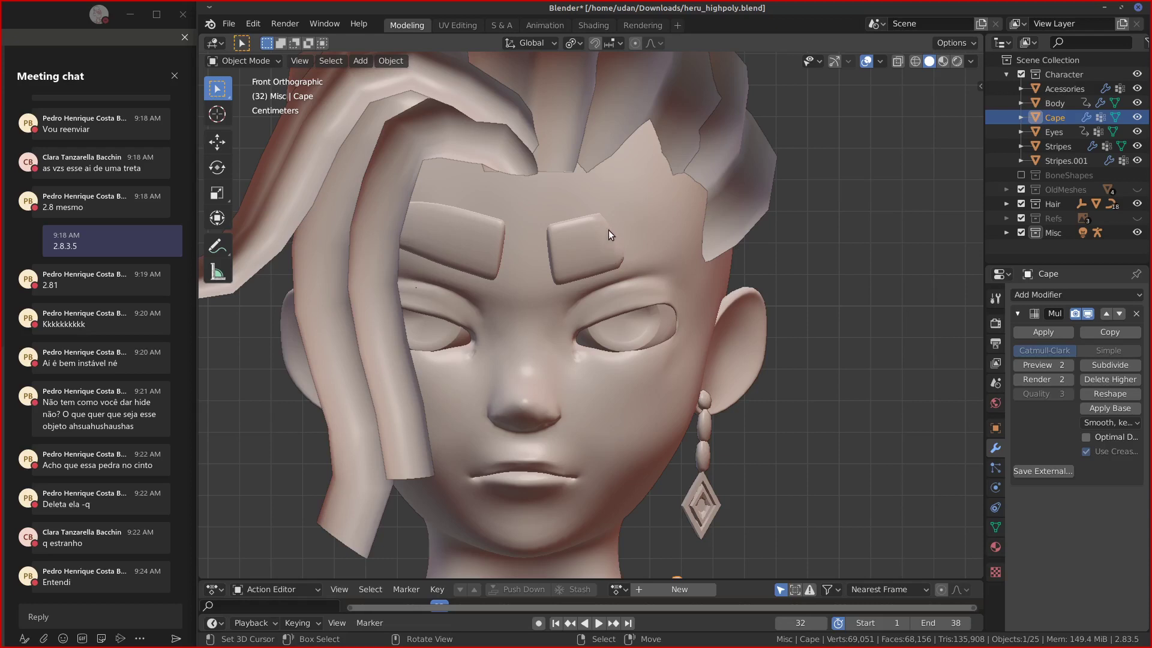
drag(631, 254, 632, 247)
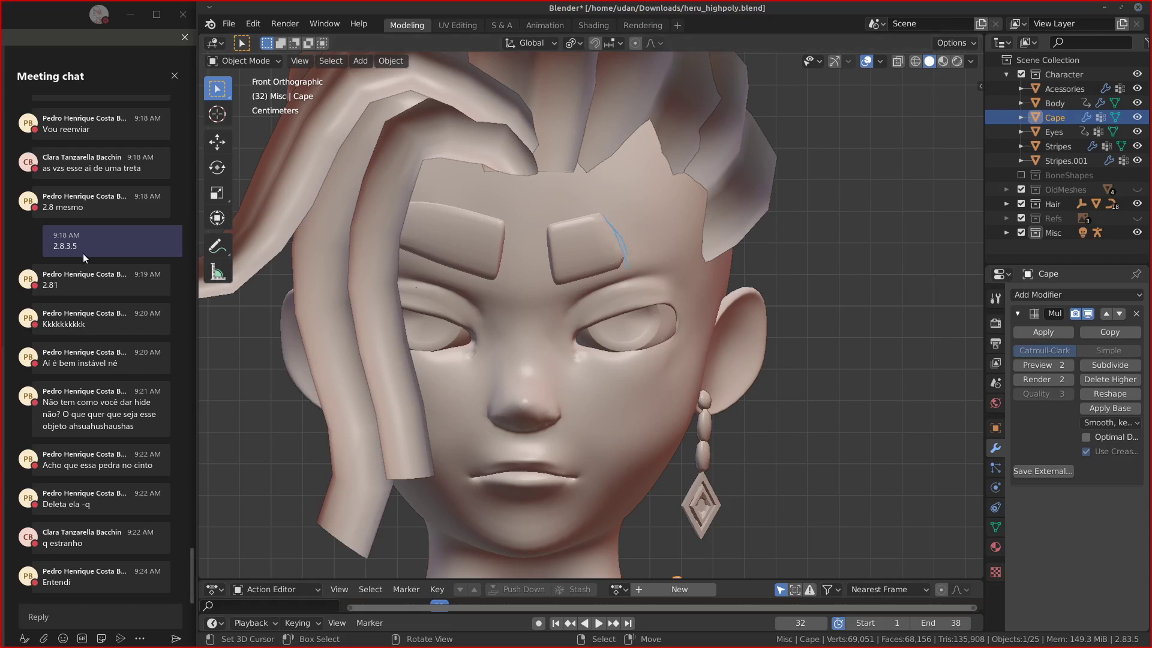
text(ddddd)
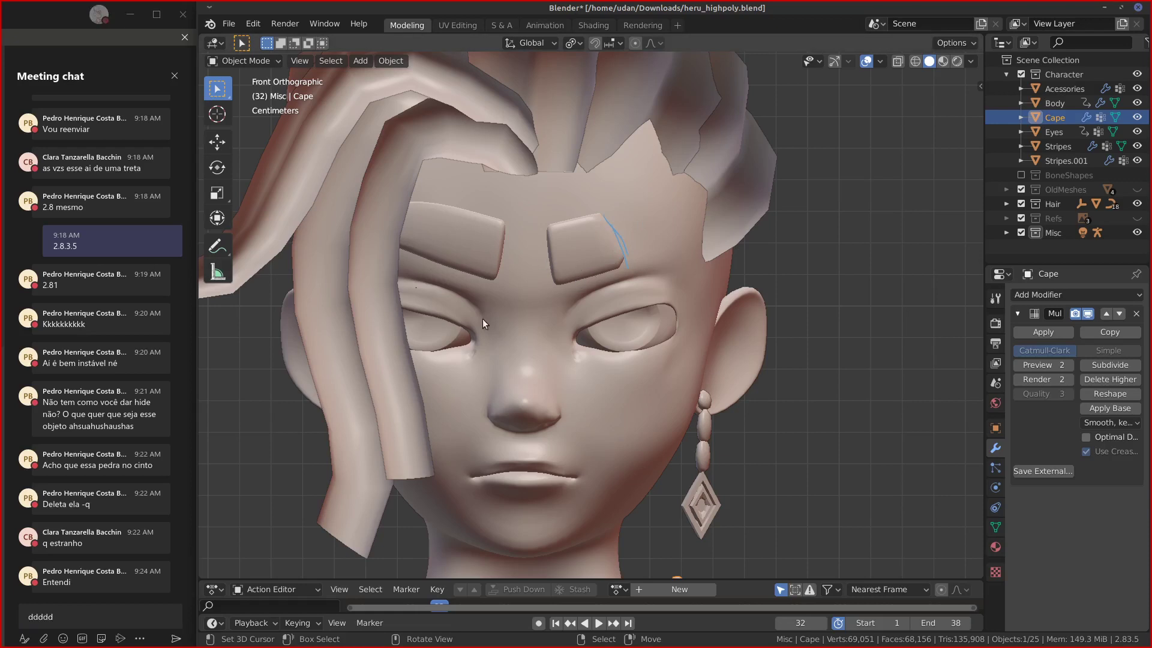
click(116, 617)
key(BackSpace)
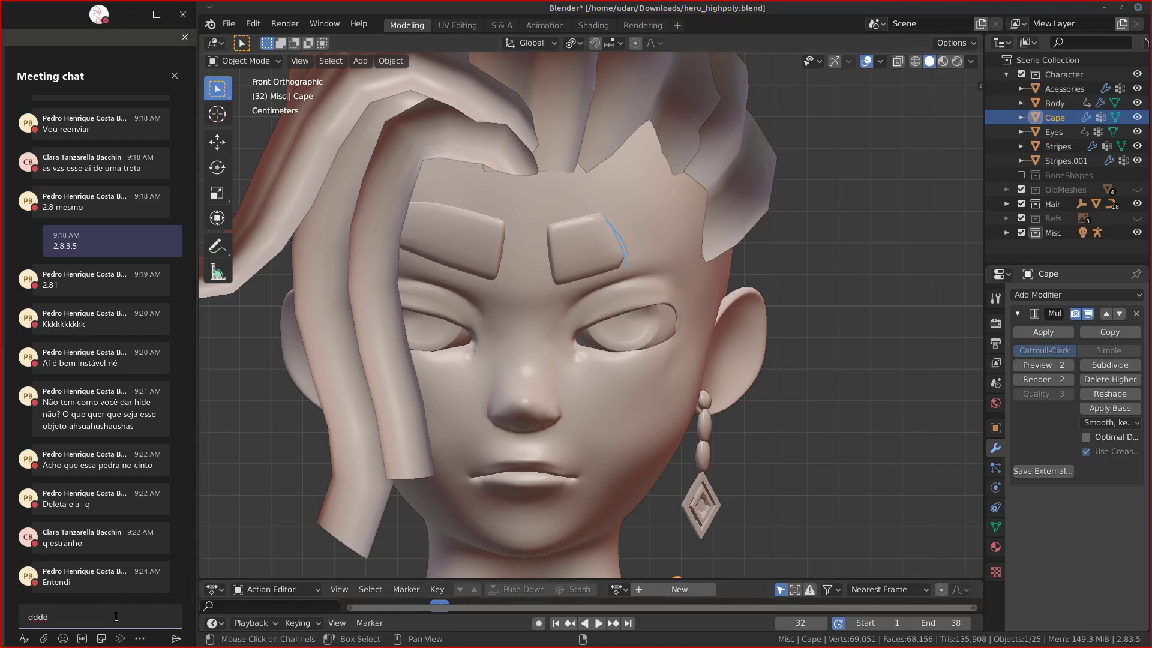
key(BackSpace)
key(BackSpace)
key(BackSpace)
key(BackSpace)
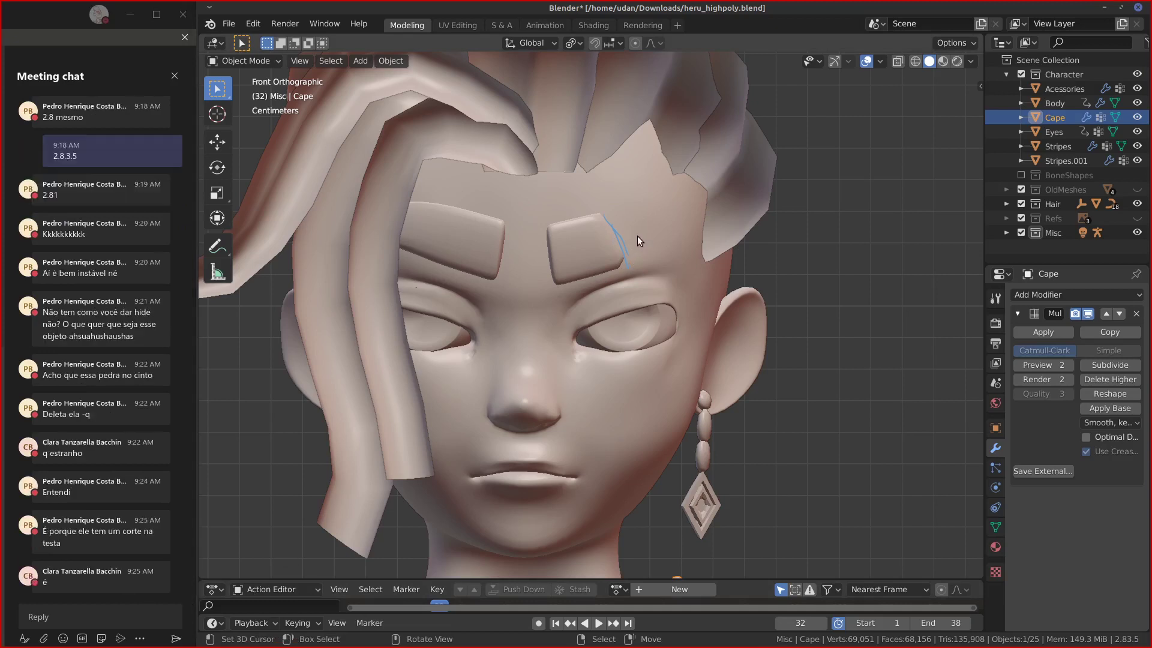
Annotate the forehead and the outer end of the uncovered eyebrow with curved strokes, and erase them.
drag(607, 213, 598, 186)
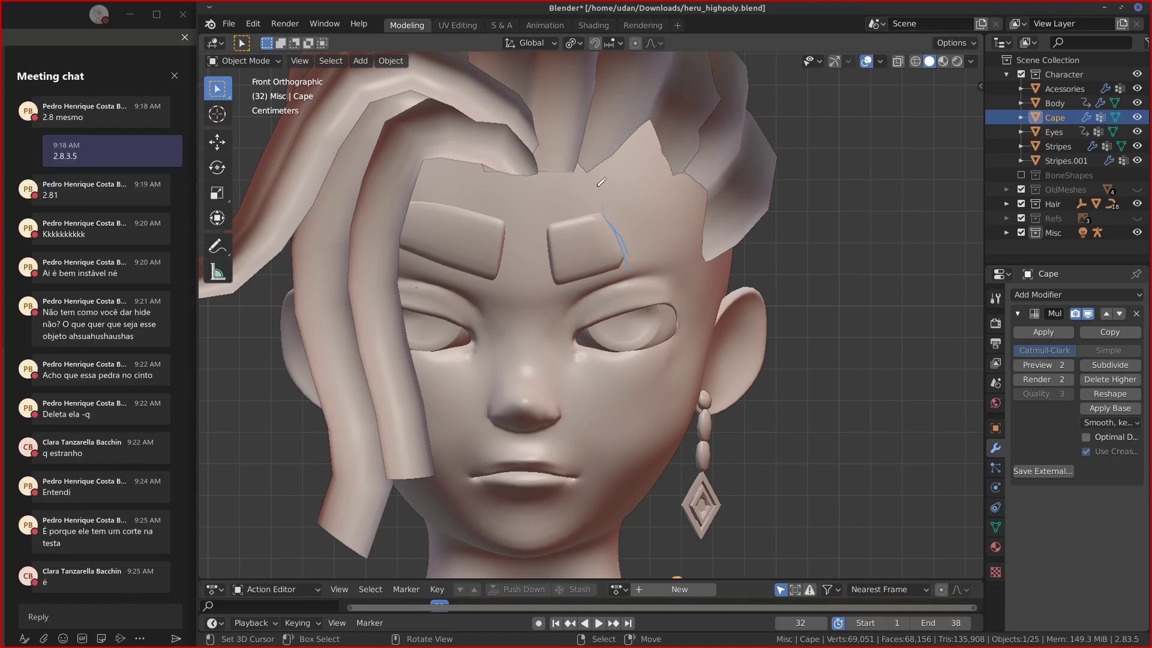
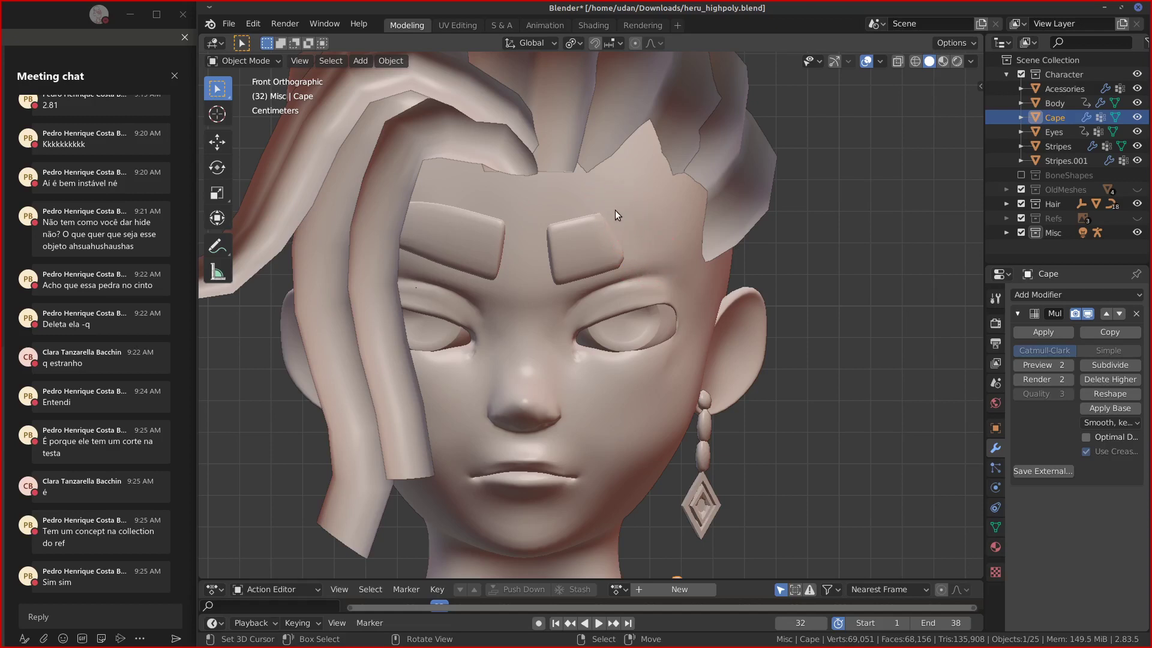
drag(590, 198, 628, 264)
drag(639, 205, 665, 248)
drag(646, 210, 670, 254)
mouse_move(634, 265)
right_down()
mouse_move(681, 242)
mouse_move(601, 190)
mouse_move(637, 270)
right_up()
Sketch strokes from the uncovered eyebrow down past the outer side of the eye, and erase them.
drag(597, 197, 649, 346)
mouse_move(631, 204)
mouse_down()
mouse_move(677, 365)
mouse_move(671, 313)
mouse_up()
mouse_move(662, 241)
mouse_down()
mouse_move(671, 230)
mouse_move(686, 245)
mouse_move(676, 256)
mouse_up()
mouse_move(657, 281)
right_down()
mouse_move(684, 370)
mouse_move(615, 212)
mouse_move(696, 274)
mouse_move(651, 247)
right_up()
drag(603, 199, 652, 235)
drag(631, 185, 670, 231)
drag(629, 335, 664, 298)
mouse_move(610, 213)
right_down()
mouse_move(680, 267)
mouse_move(654, 308)
mouse_move(642, 213)
mouse_move(642, 257)
right_up()
Trace the contour and outer corner of the uncovered eye with annotation strokes, and erase them.
drag(576, 337, 658, 303)
drag(668, 311, 688, 327)
mouse_move(675, 329)
right_down()
mouse_move(674, 291)
mouse_move(671, 319)
right_up()
mouse_move(665, 309)
mouse_down()
mouse_move(677, 312)
mouse_move(659, 341)
mouse_up()
key(ctrl+z)
mouse_move(564, 340)
mouse_down()
mouse_move(647, 303)
mouse_move(687, 322)
mouse_up()
drag(651, 351, 666, 342)
mouse_move(681, 335)
right_down()
mouse_move(679, 311)
mouse_move(553, 341)
mouse_move(693, 311)
right_up()
Sketch a pointed eye shape beside the head, mark the uncovered eye's inner corner, and erase the annotations.
mouse_move(782, 287)
mouse_down()
mouse_move(851, 271)
mouse_move(898, 295)
mouse_up()
drag(808, 334, 900, 267)
right_drag(910, 270, 908, 287)
drag(583, 332, 569, 348)
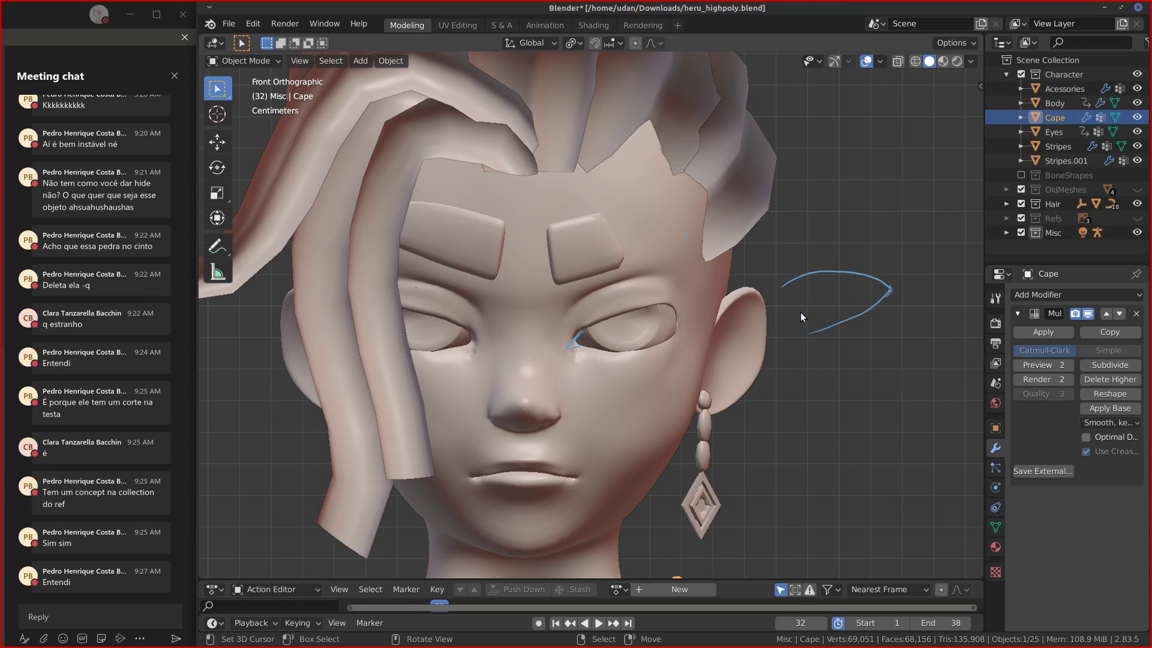
mouse_move(800, 312)
right_down()
mouse_move(816, 318)
mouse_move(873, 279)
mouse_move(774, 306)
right_up()
Trace the lower lid edge of the uncovered eye with annotation strokes, and erase them.
drag(581, 341, 672, 340)
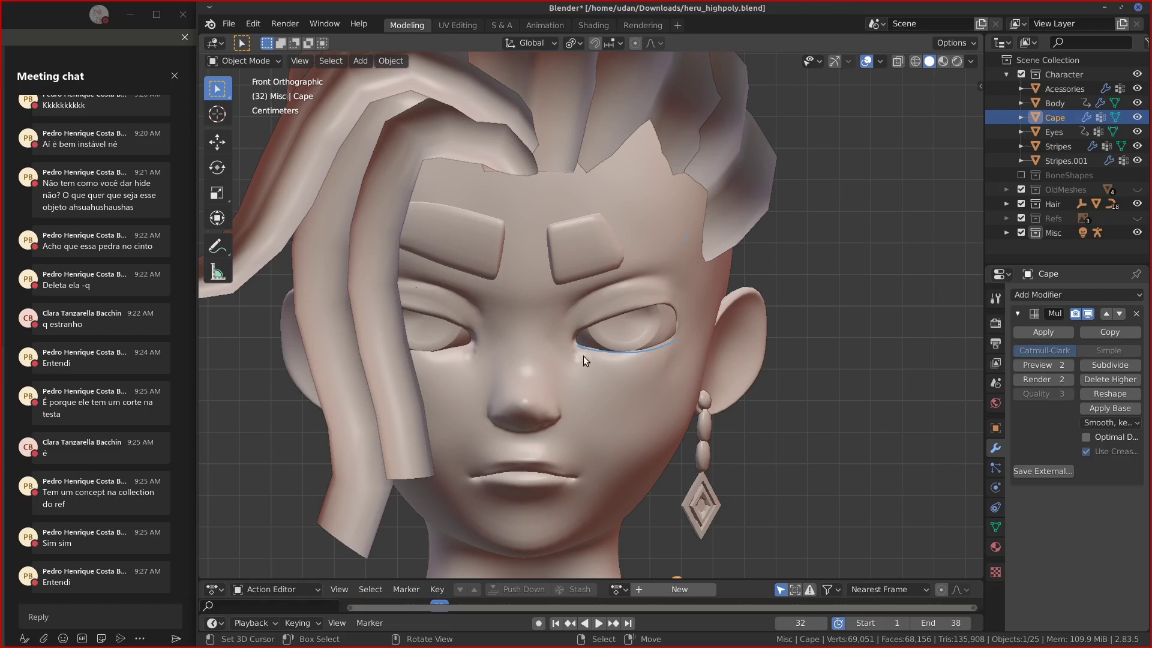
mouse_move(577, 349)
mouse_down()
mouse_move(646, 353)
mouse_move(682, 340)
mouse_up()
right_drag(584, 347, 673, 349)
right_drag(579, 359, 647, 360)
Annotate the upper eyelid crease at its inner and outer ends with short strokes, and erase them.
mouse_move(572, 324)
mouse_down()
mouse_move(587, 291)
mouse_move(567, 324)
mouse_up()
drag(654, 279, 685, 290)
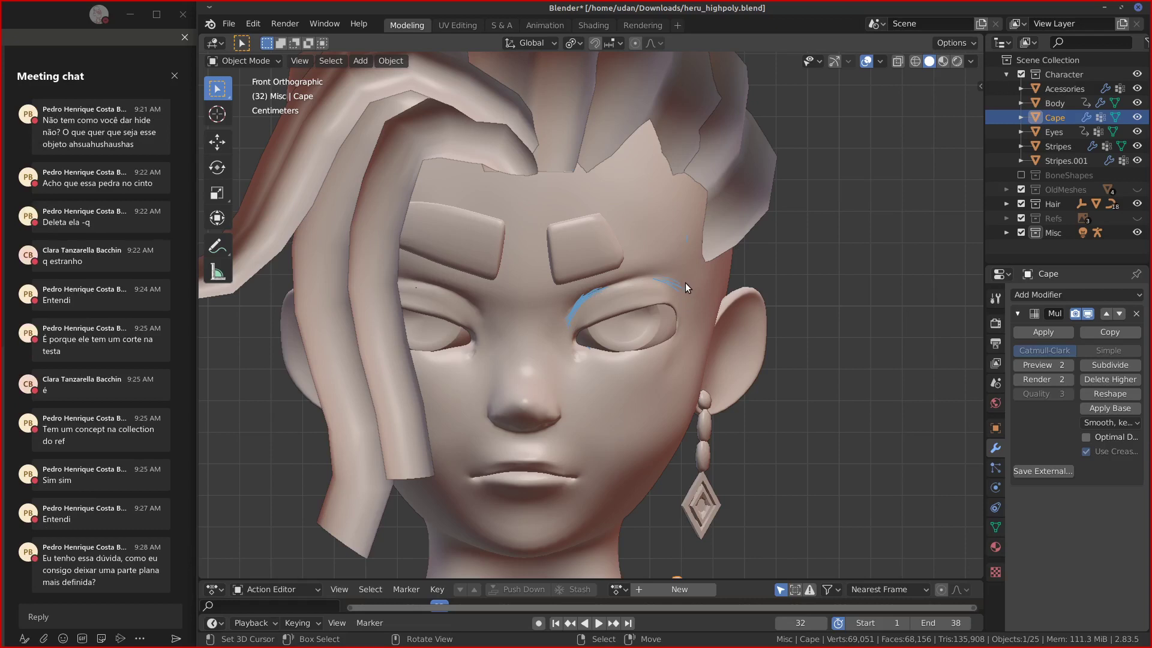
mouse_move(685, 283)
right_down()
mouse_move(643, 274)
mouse_move(579, 317)
right_up()
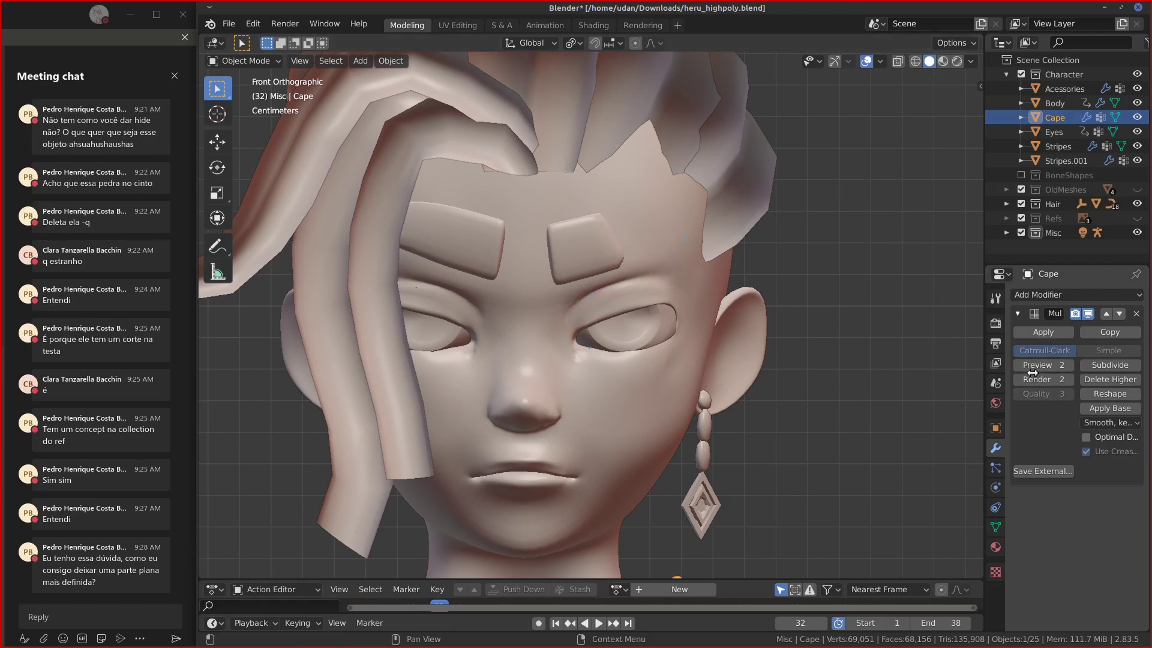
Apply the Cape's multiresolution modifier, and open the Body mesh in Edit Mode.
click(1045, 332)
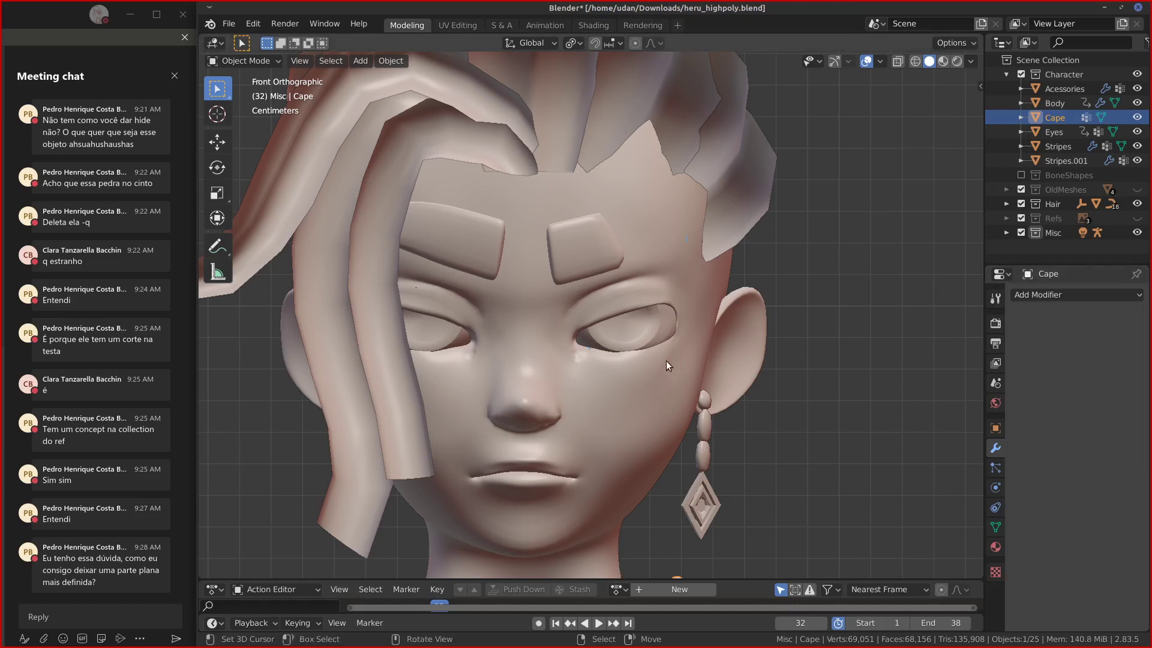
click(648, 365)
key(Tab)
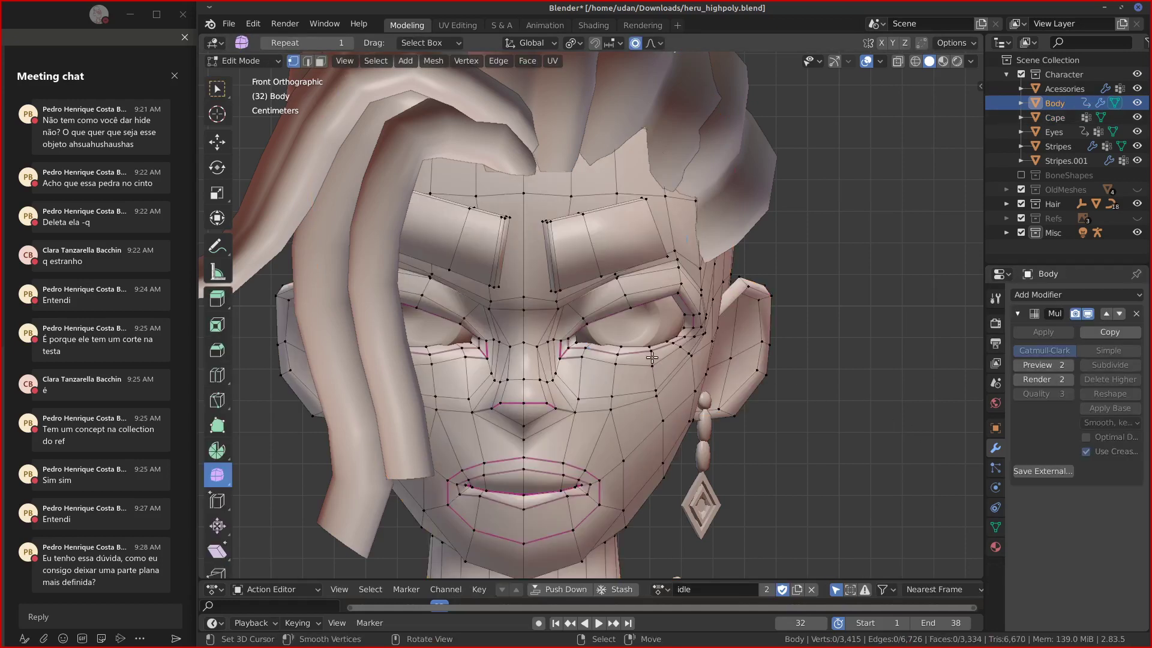
Connect two vertices on the inner rim of the uncovered eye's lower eyelid with an edge.
click(618, 348)
scroll(651, 360, up, 6)
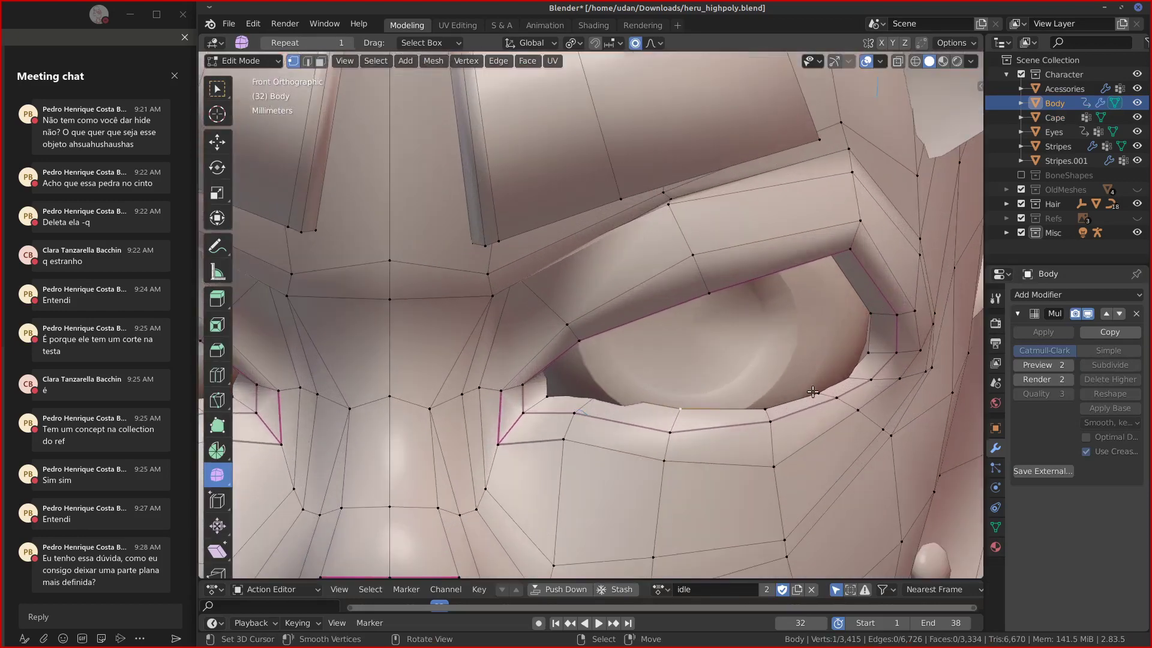
right_click(678, 435)
middle_drag(749, 433, 768, 456)
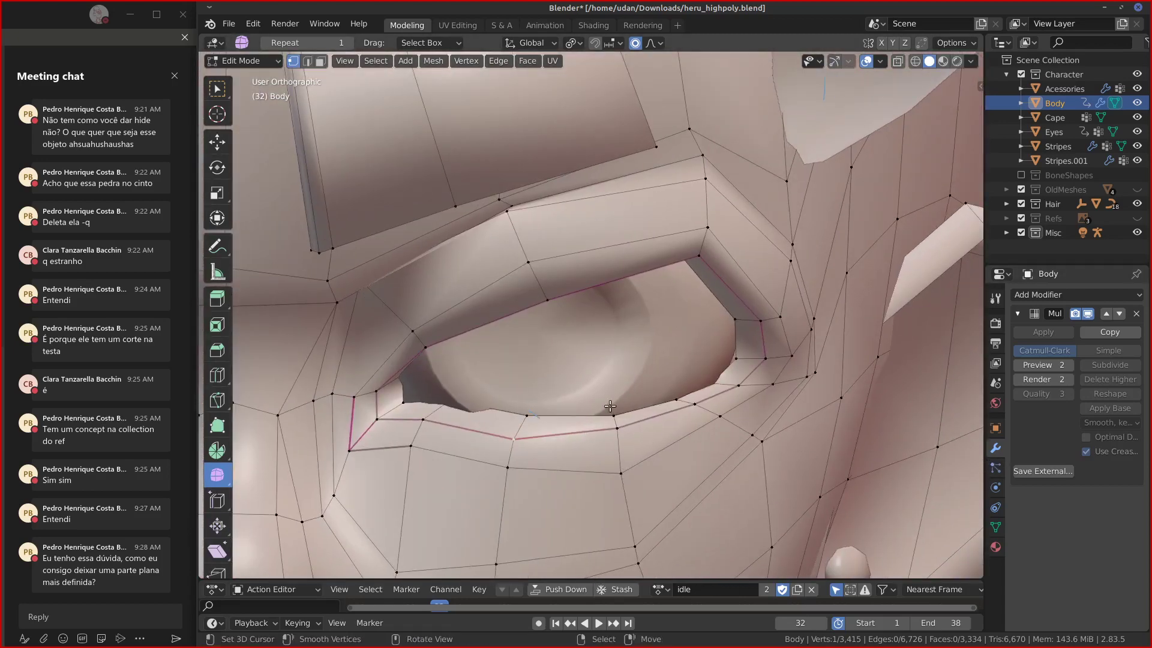
middle_drag(615, 436, 653, 435)
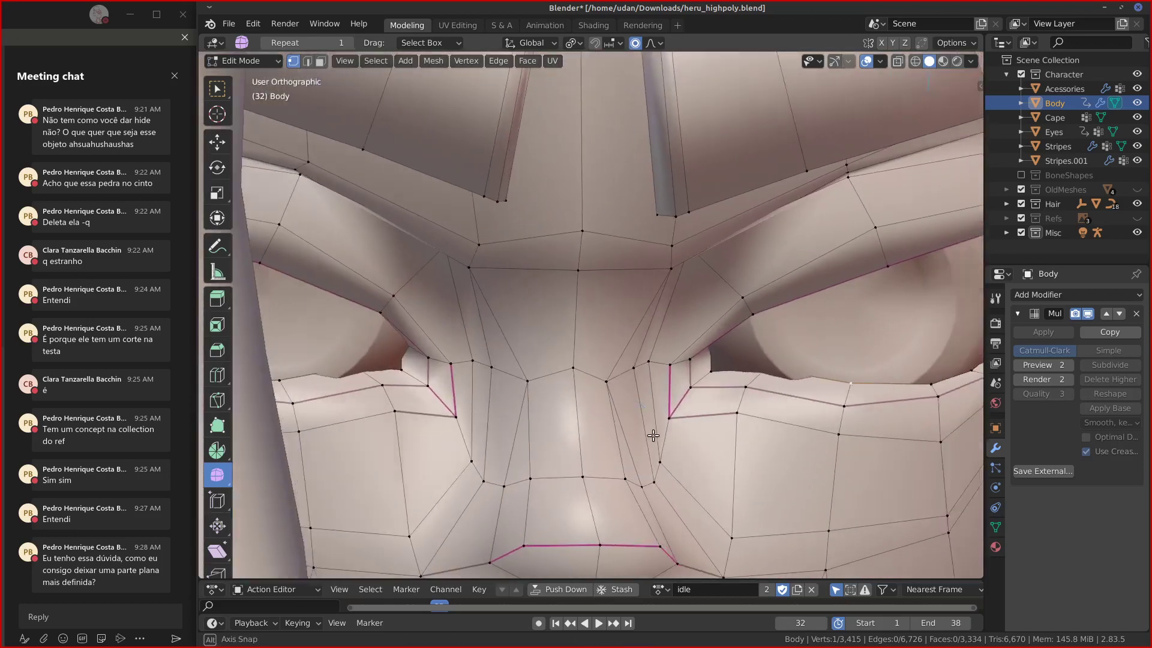
alt+drag(653, 435, 641, 433)
alt+drag(780, 396, 729, 393)
alt+drag(573, 404, 648, 402)
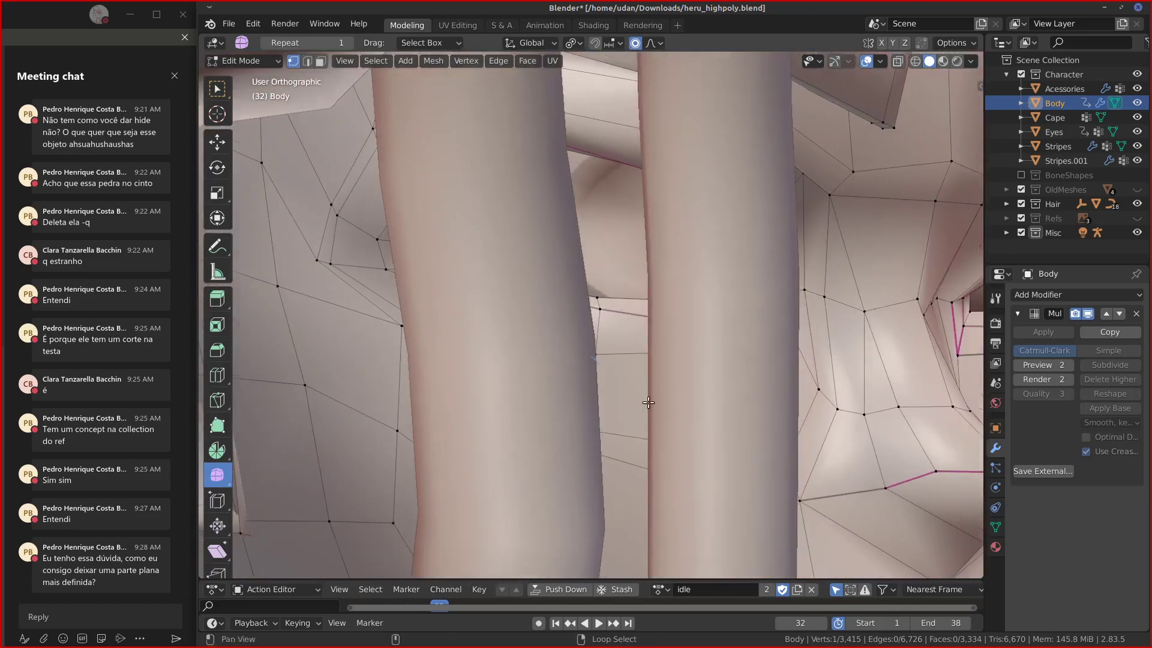
scroll(648, 402, down, 4)
middle_drag(516, 430, 535, 429)
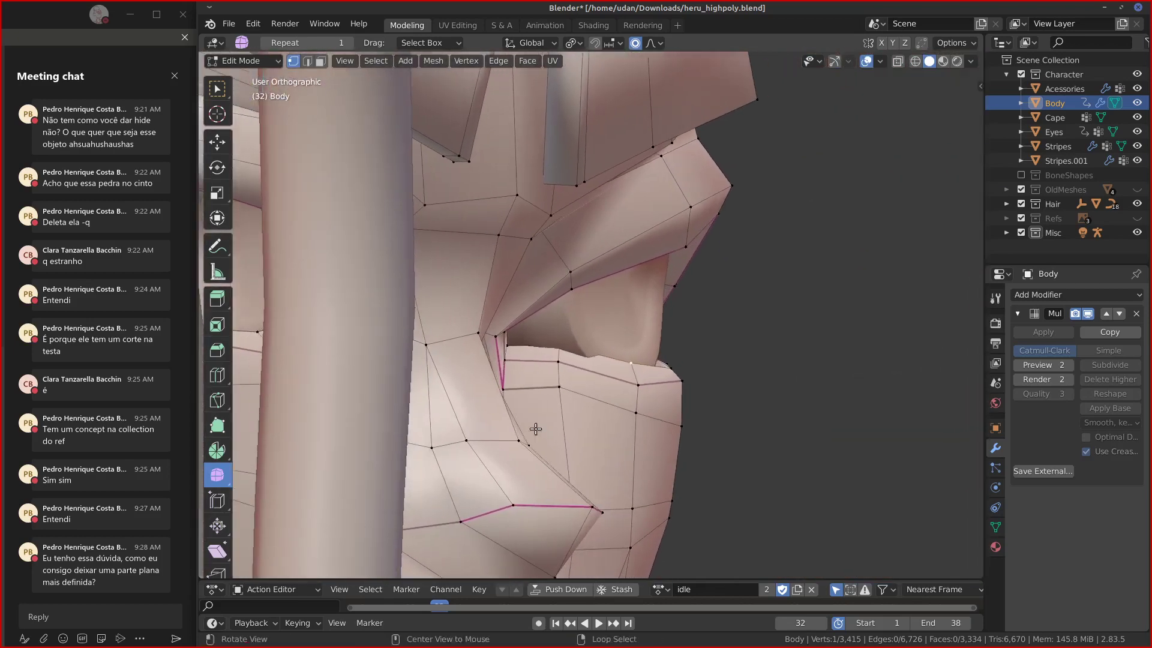
shift+click(670, 366)
key(j)
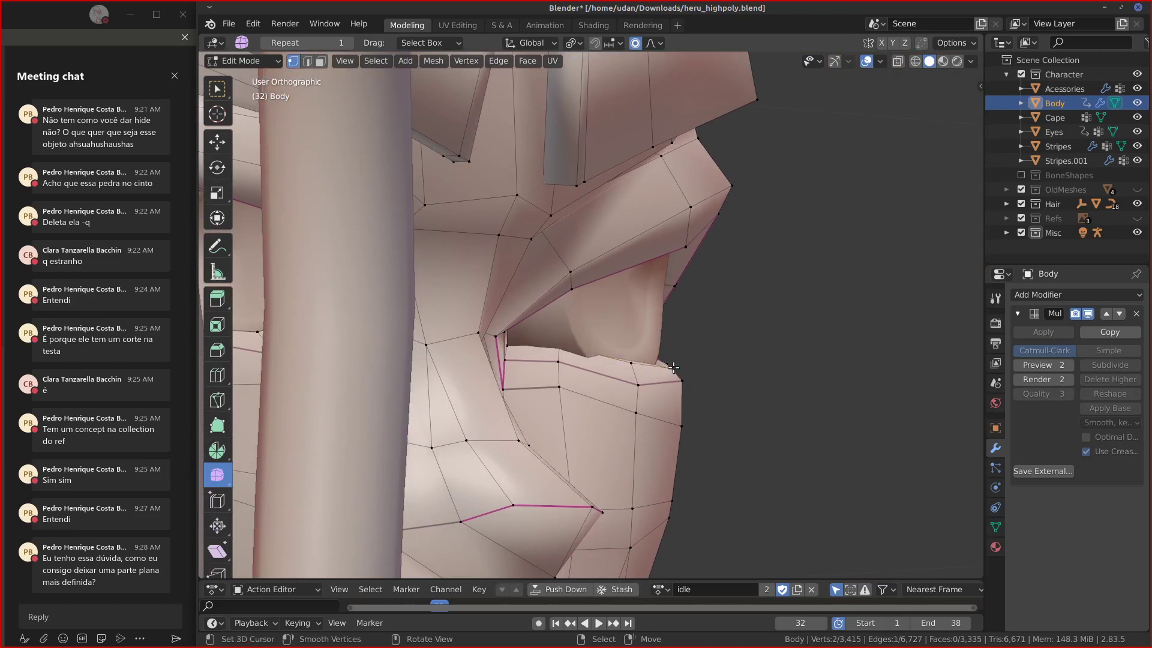
Adjust the lower eyelid vertices, turning off proportional editing and moving the front rim vertex by about 0.0004, -0.0006 and 0.0013 m.
key(g)
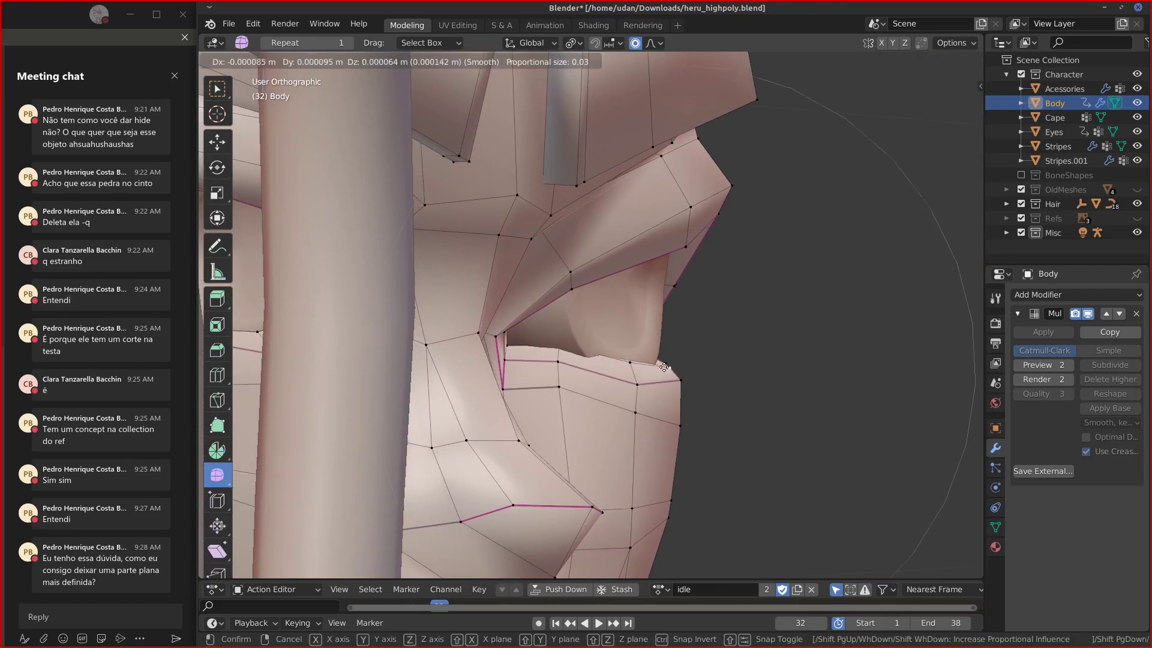
click(664, 367)
click(635, 43)
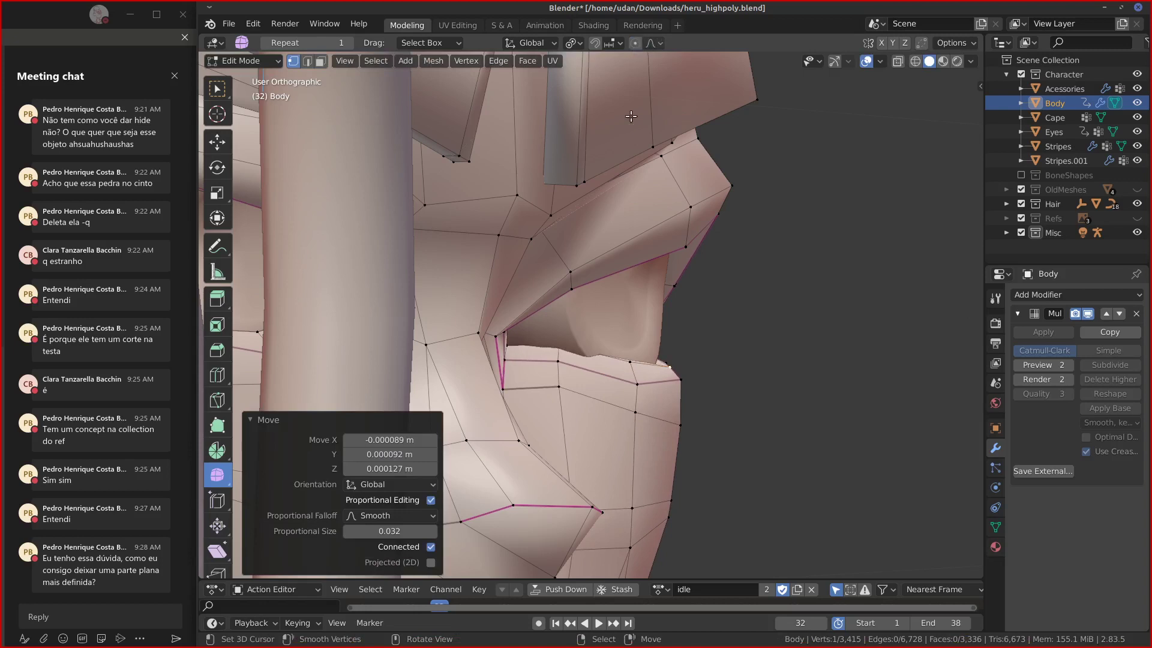
key(g)
click(691, 362)
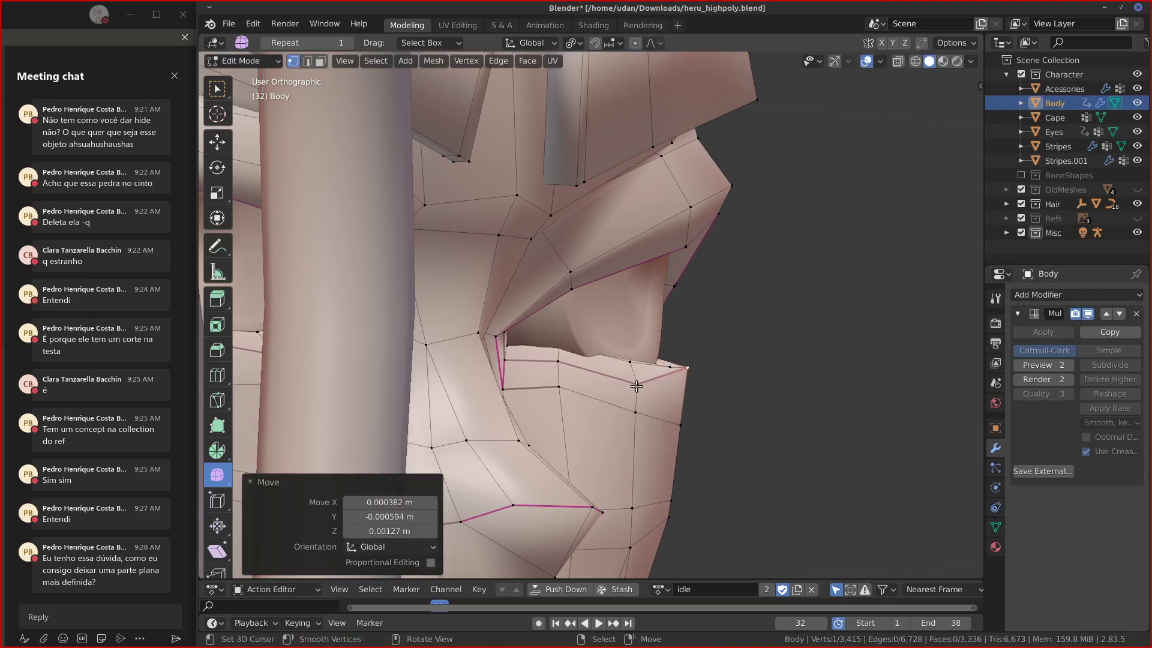
Move a lower eyelid vertex up onto the rim line, and nudge the front rim vertex by about -0.0003, 0.0004 and 0.0001 m.
right_click(638, 385)
key(g)
click(641, 365)
right_click(678, 360)
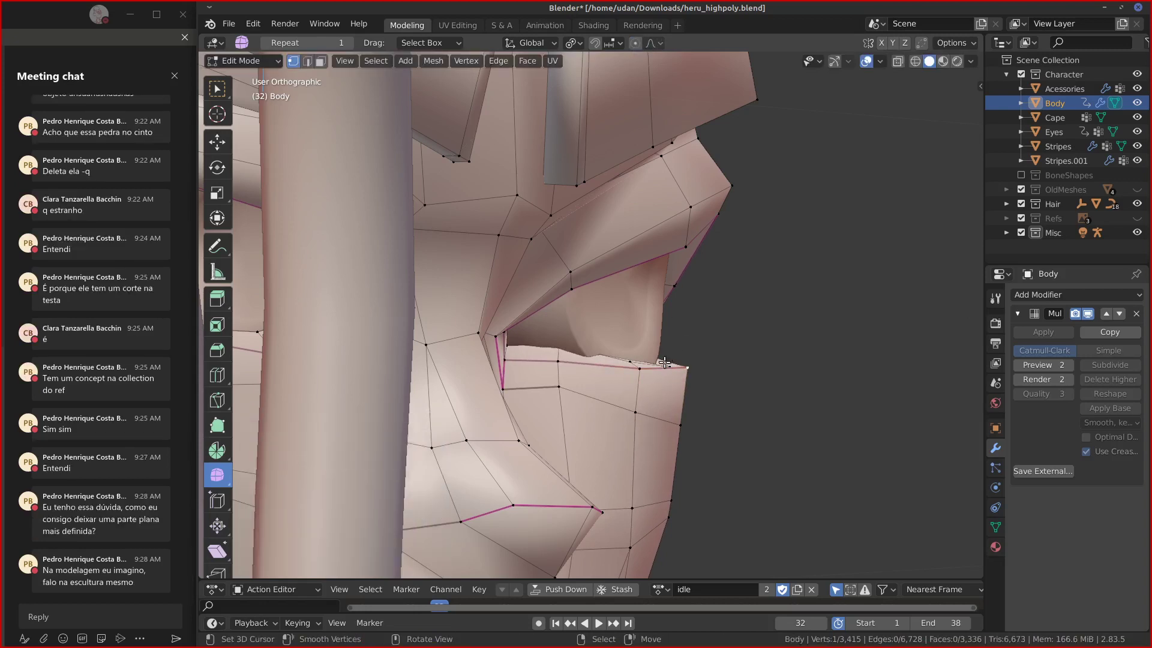
key(g)
click(676, 356)
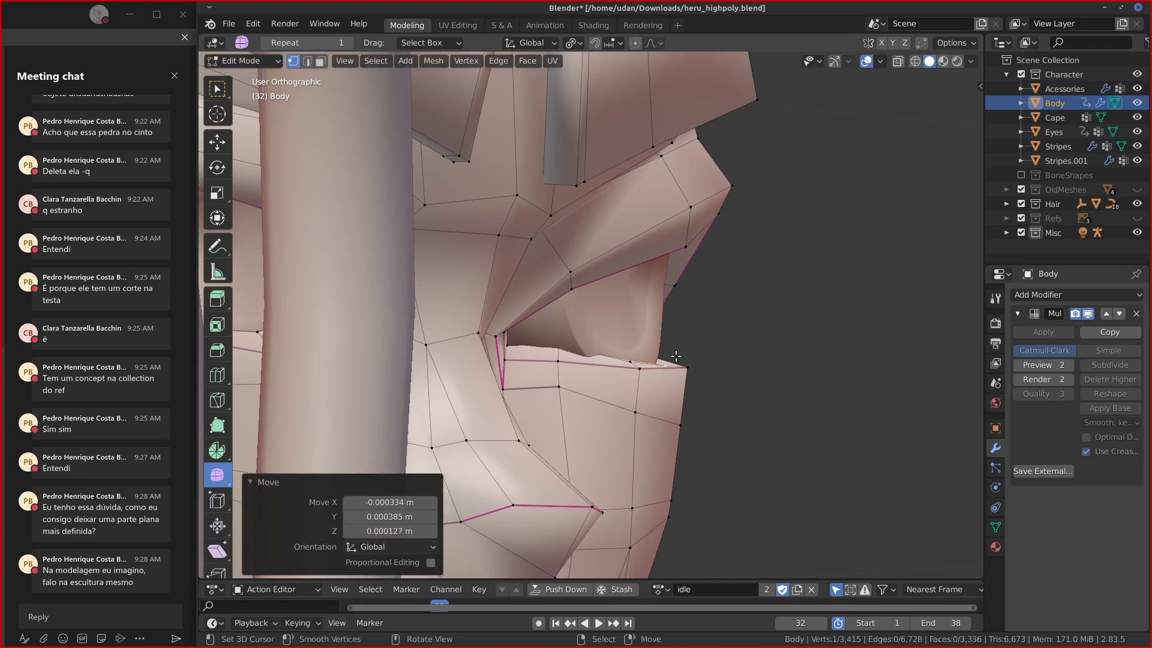
middle_drag(725, 350, 761, 318)
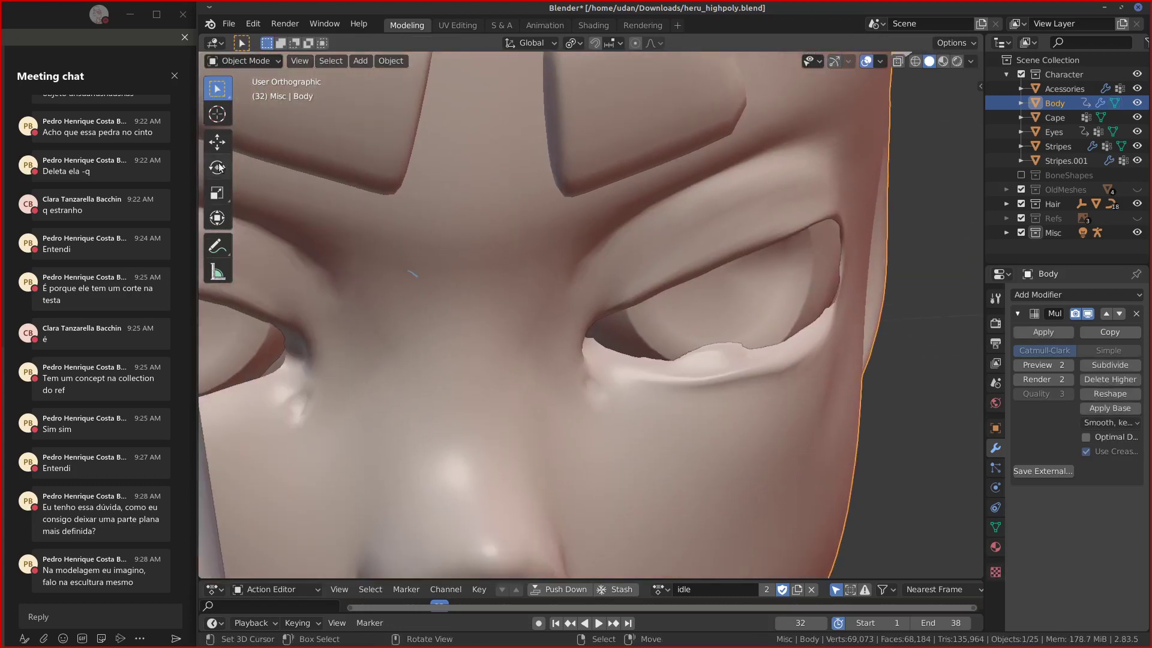
Put the Body in Sculpt Mode and scrape below the uncovered eye's outer corner with the Multi-plane Scrape brush.
click(252, 62)
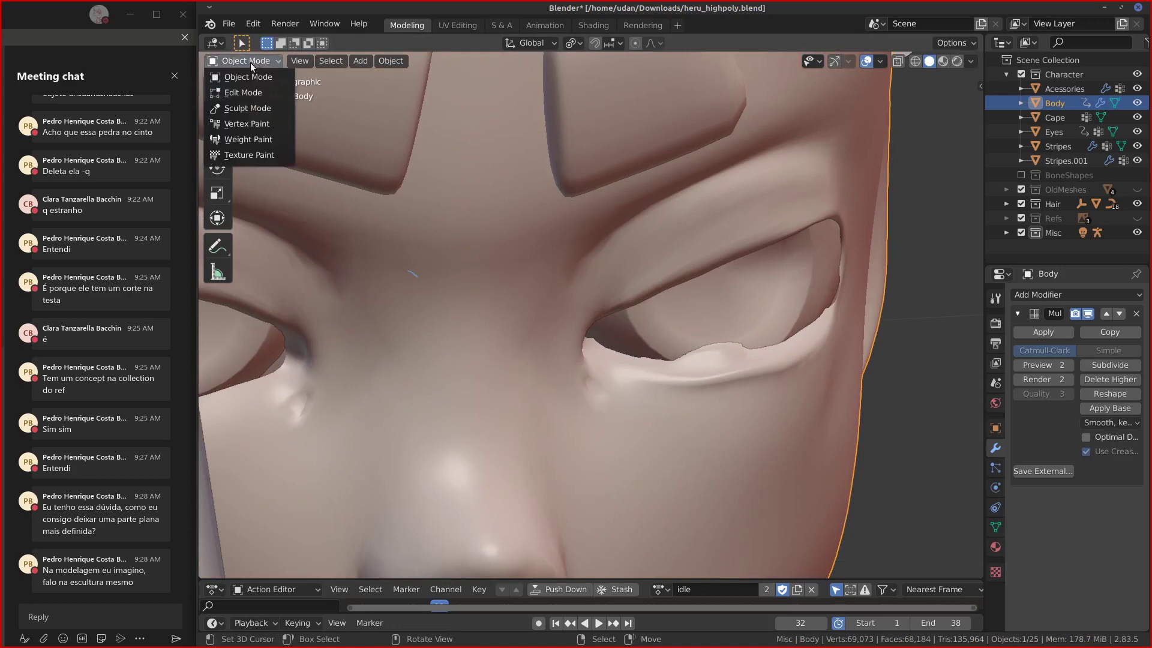
click(264, 109)
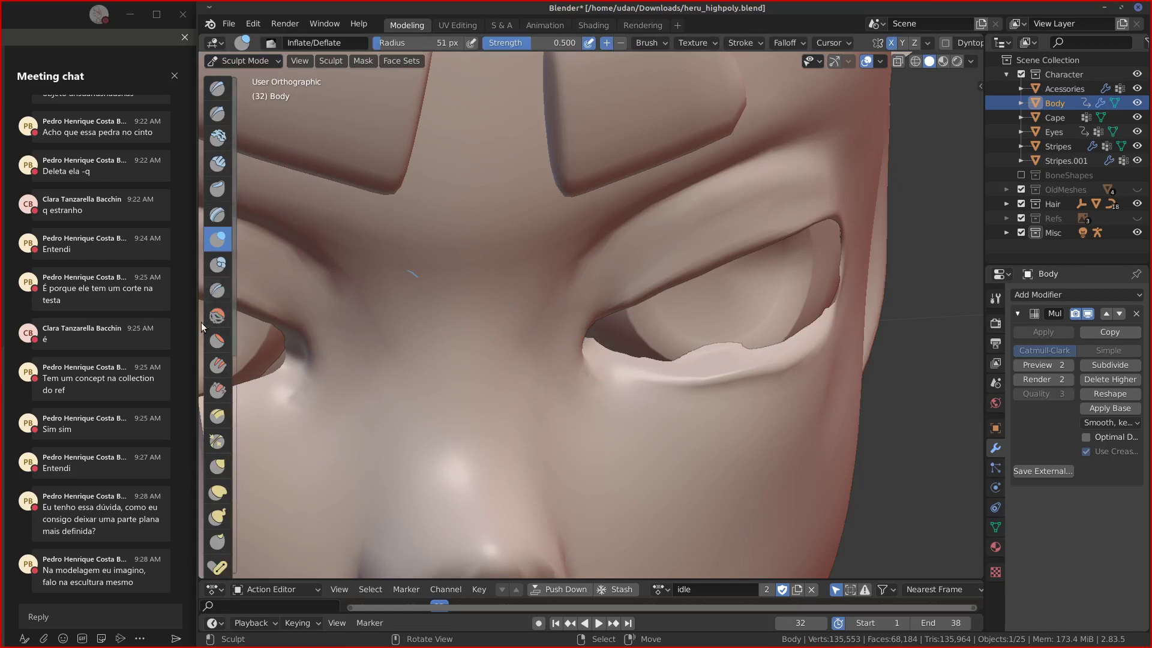
click(218, 415)
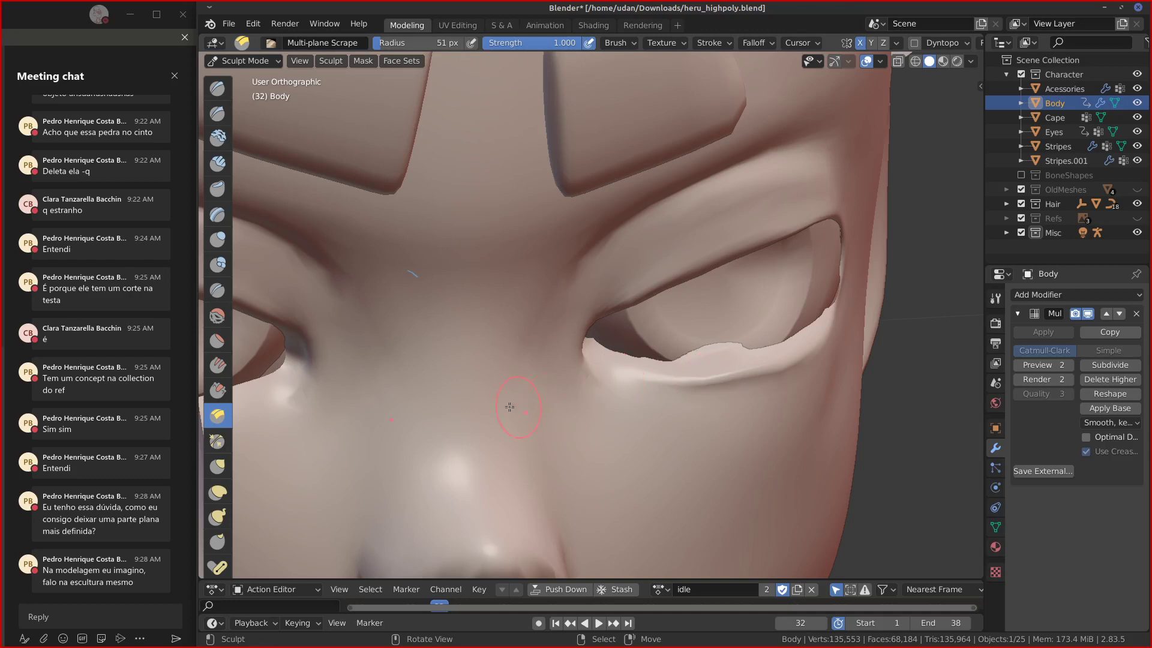
mouse_move(757, 377)
mouse_down()
mouse_move(742, 375)
mouse_move(775, 364)
mouse_up()
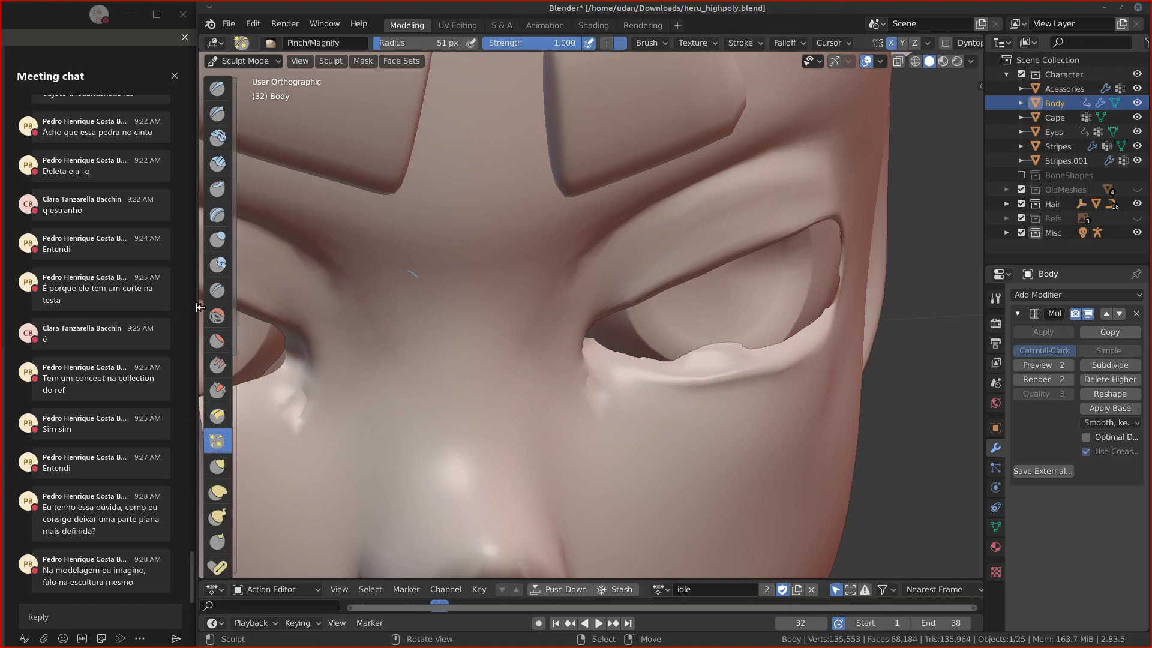
Switch to the Smooth and then the Flatten sculpt brush for the uncovered eye's lower eyelid.
key(shift+s)
mouse_move(651, 364)
mouse_down()
mouse_move(667, 365)
mouse_move(678, 414)
mouse_move(650, 265)
mouse_up()
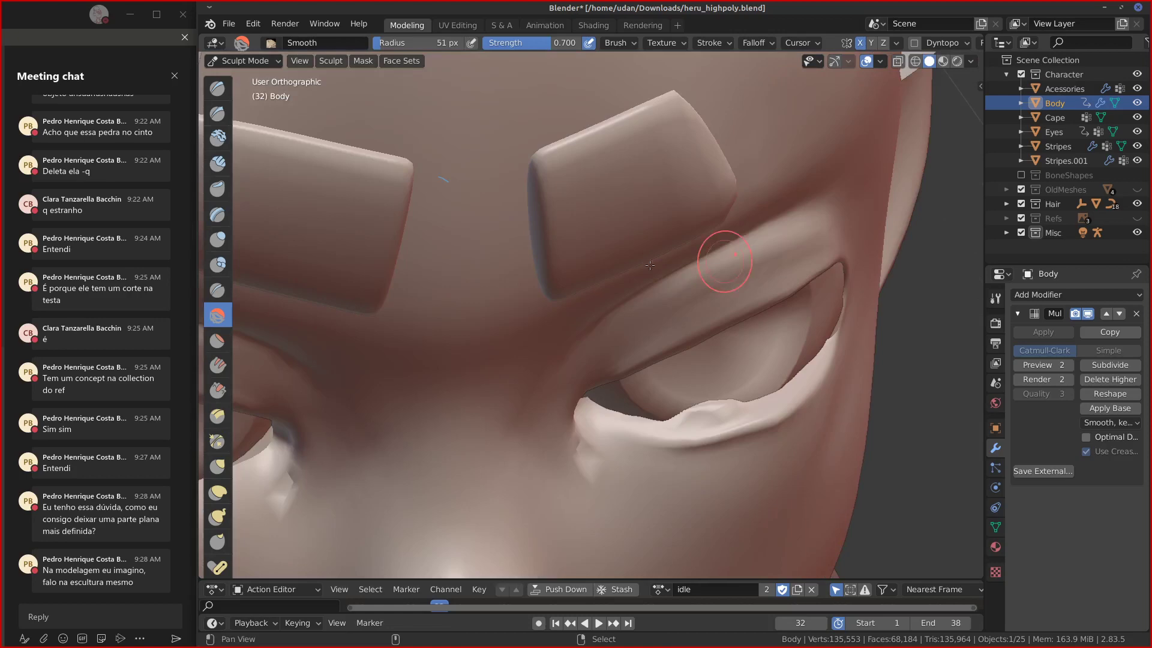
click(219, 340)
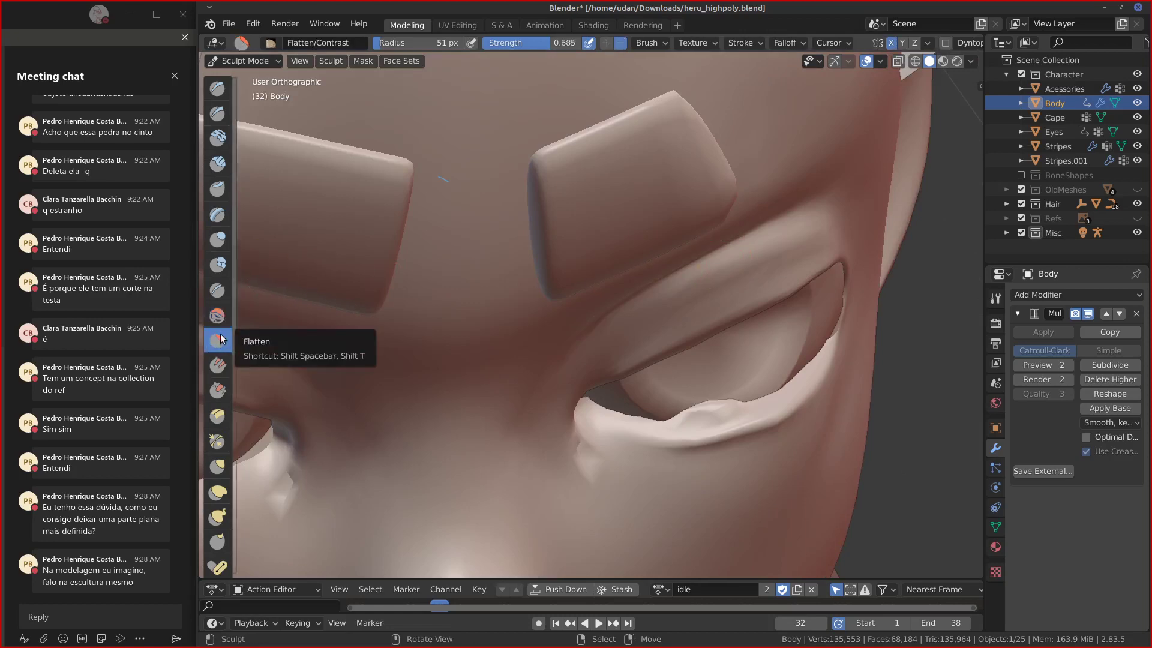
mouse_move(699, 424)
middle_down()
mouse_move(700, 455)
mouse_move(709, 350)
mouse_move(704, 386)
mouse_move(617, 417)
mouse_move(630, 429)
mouse_move(700, 429)
middle_up()
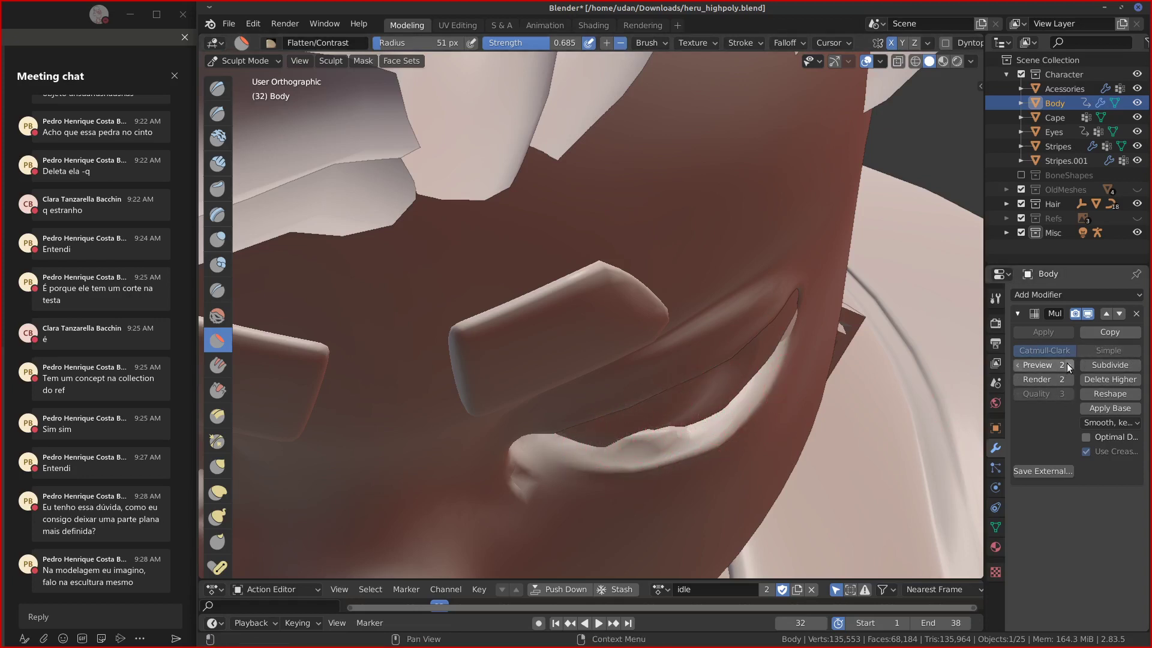
Reopen the recent file heru_highpoly.blend, discarding the unsaved edits.
click(1047, 379)
key(Return)
click(229, 26)
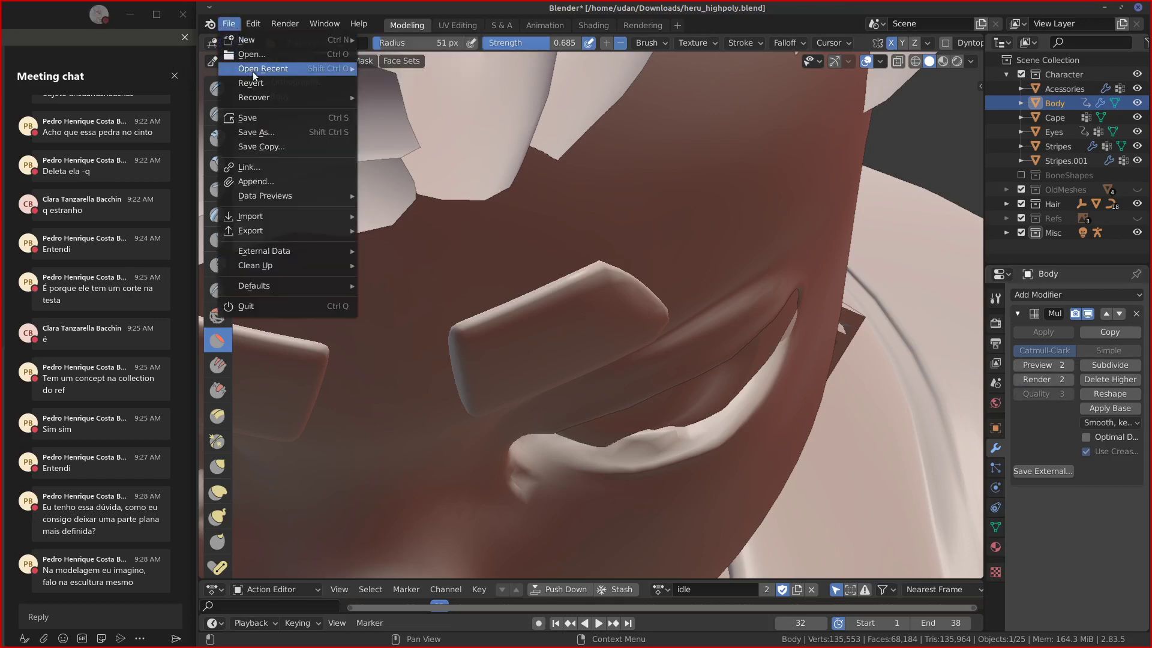
mouse_move(258, 72)
click(397, 69)
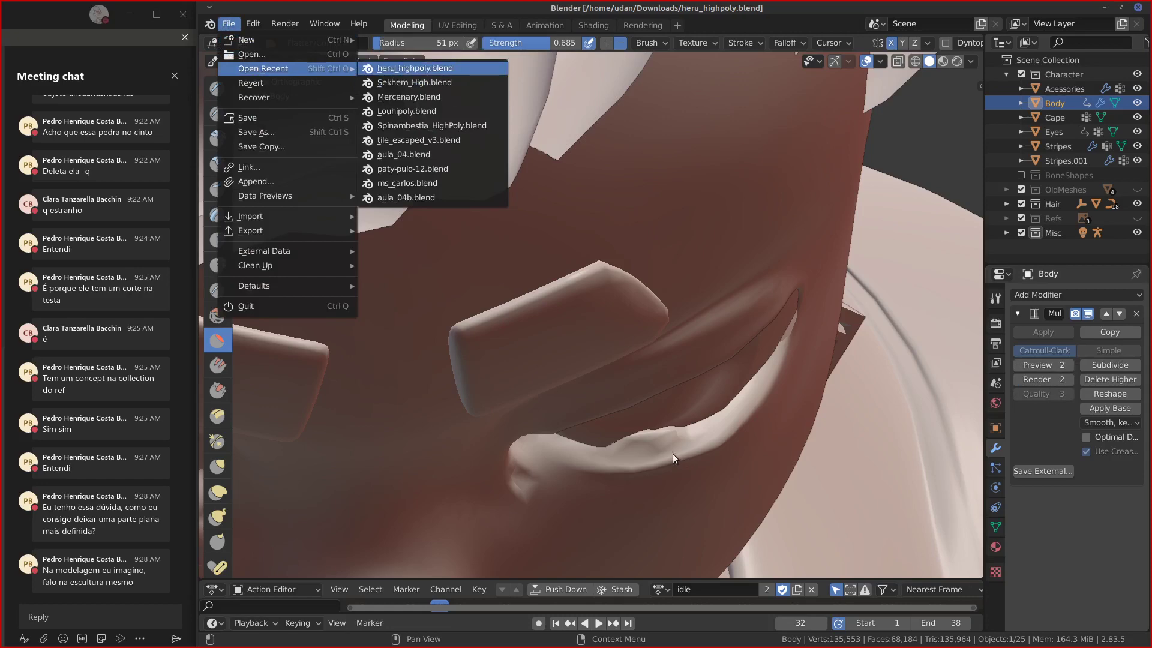
Switch the view to orthographic projection and select only the Body at the uncovered eye's lower eyelid.
middle_drag(591, 341, 655, 362)
scroll(619, 343, up, 8)
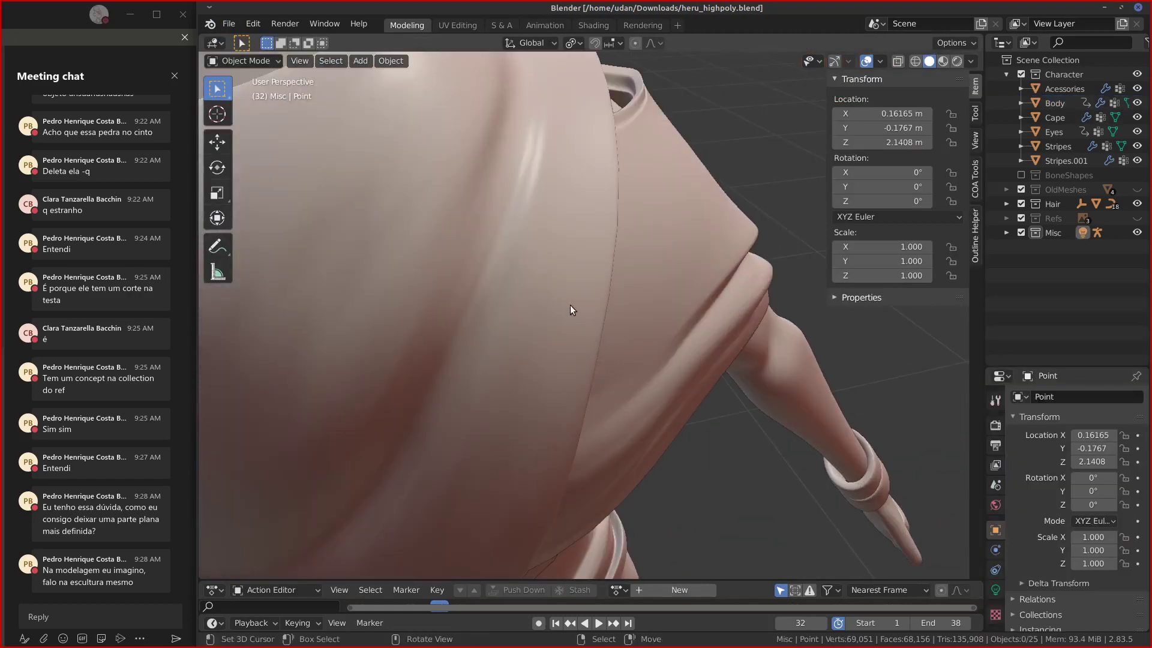
middle_drag(562, 249, 664, 412)
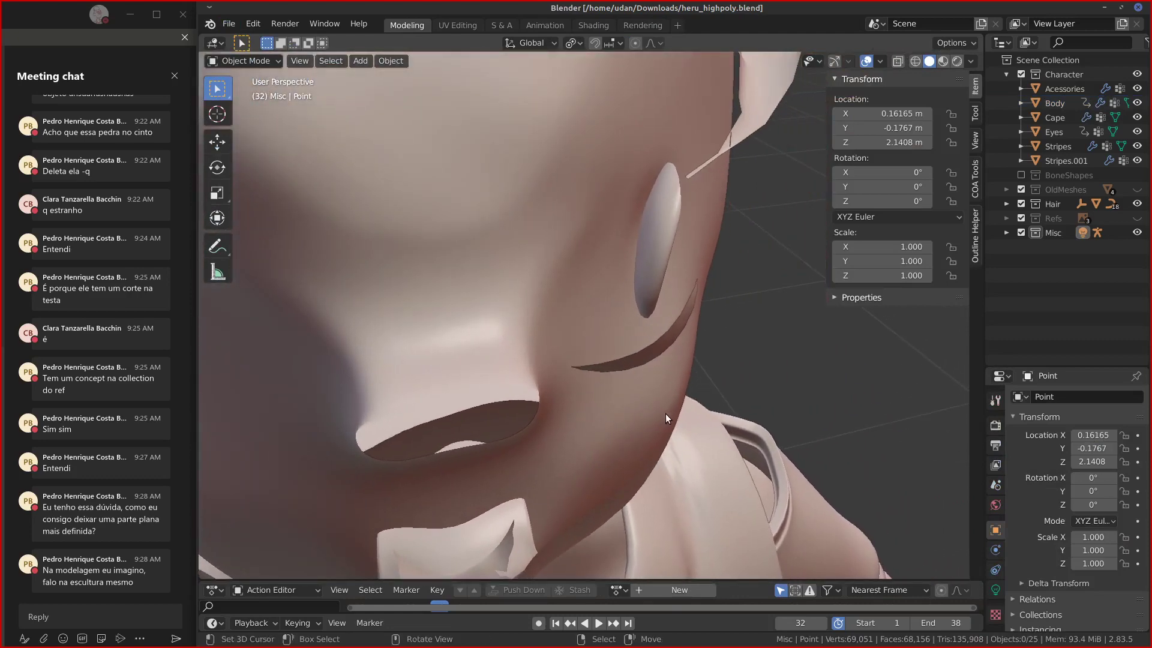
scroll(664, 413, down, 5)
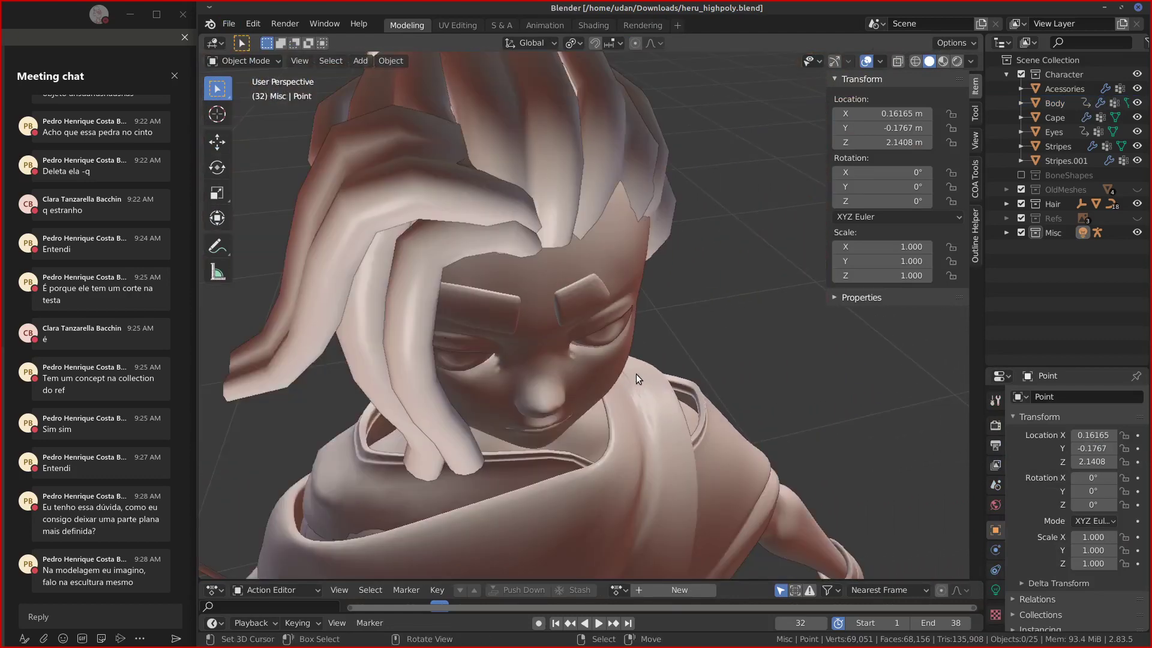
scroll(636, 374, up, 6)
scroll(634, 381, down, 4)
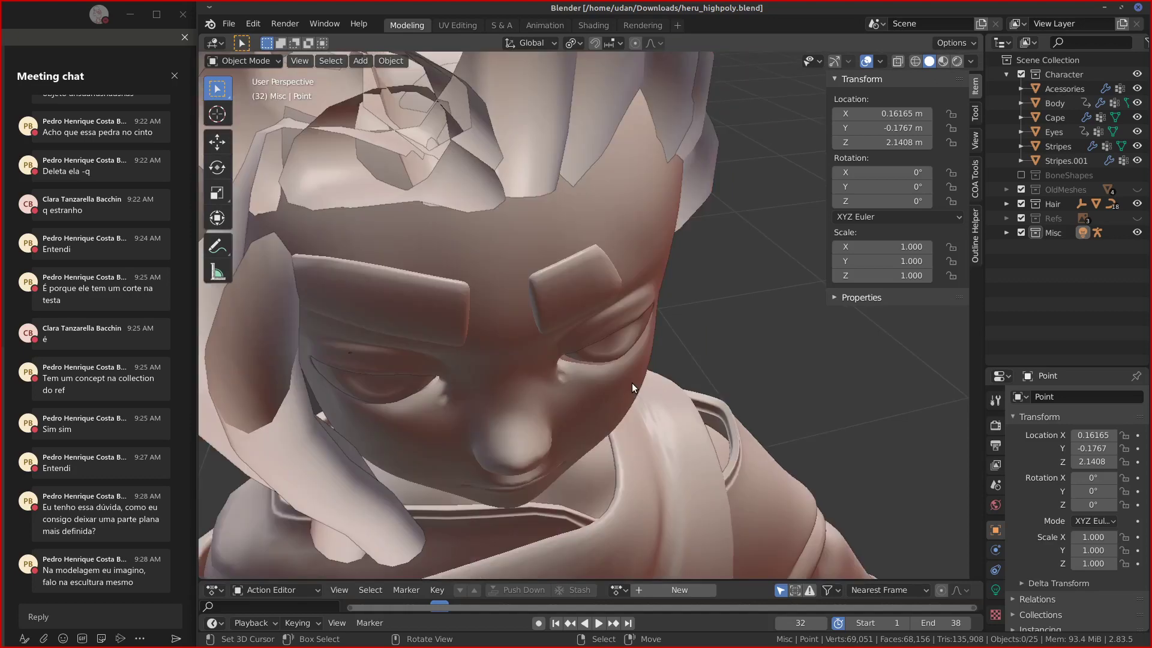
key(KP_5)
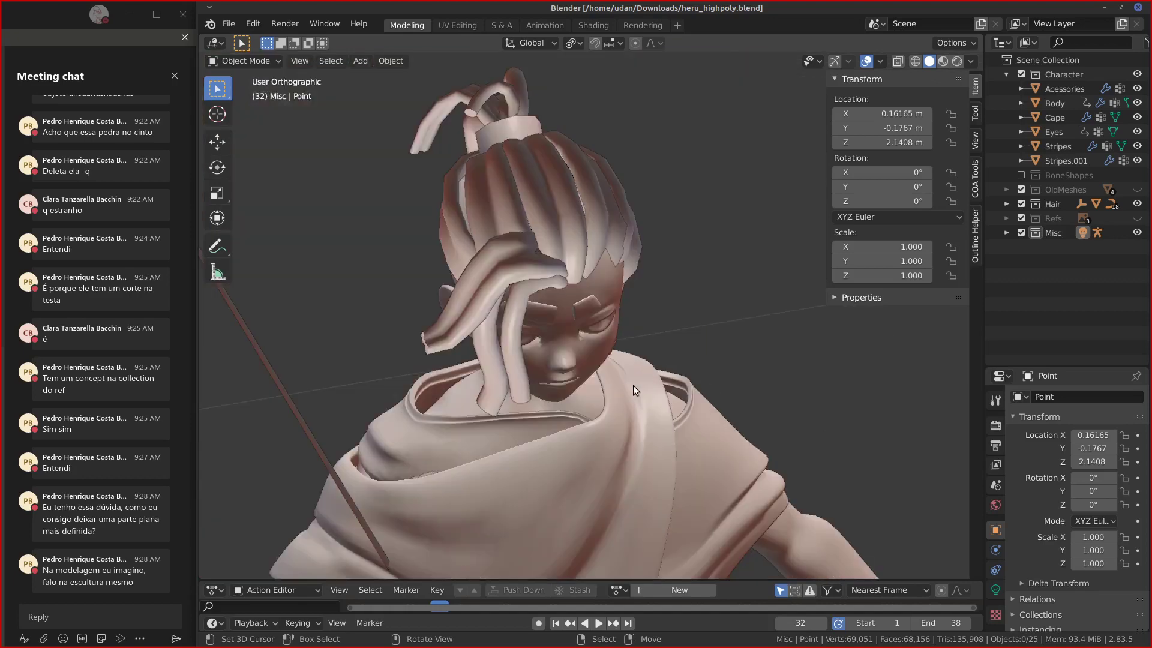
drag(631, 384, 629, 387)
scroll(629, 387, up, 8)
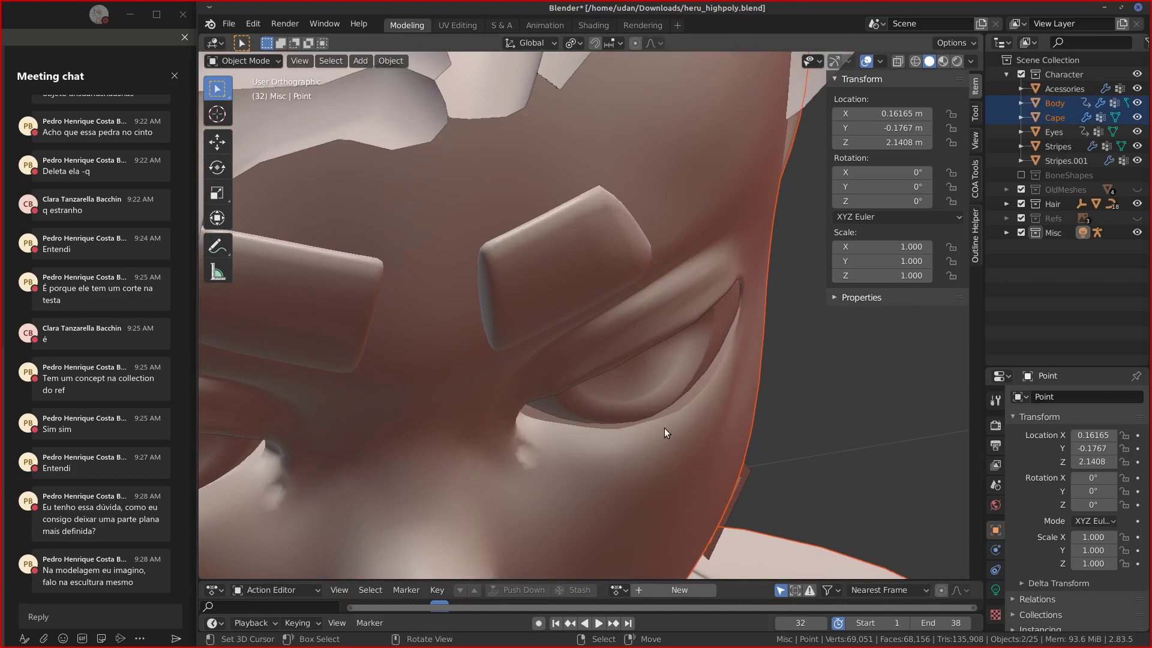
middle_drag(665, 429, 692, 303)
right_click(661, 409)
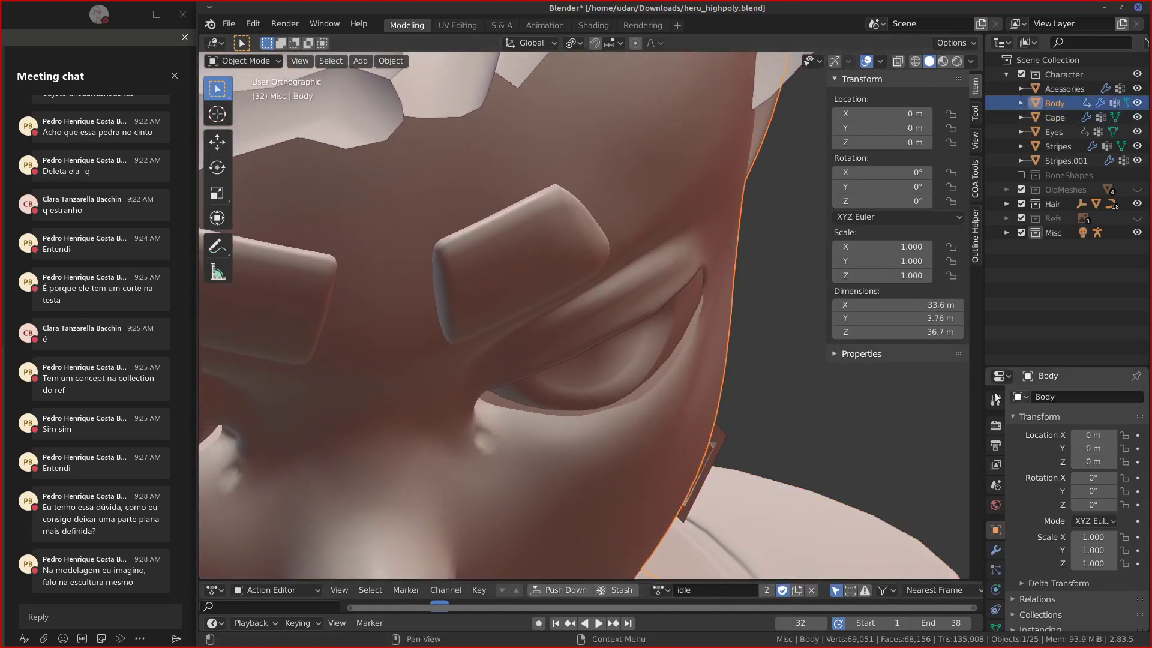
Toggle the Face Orientation overlay on and off to check the Body's face normals.
middle_drag(682, 430, 680, 411)
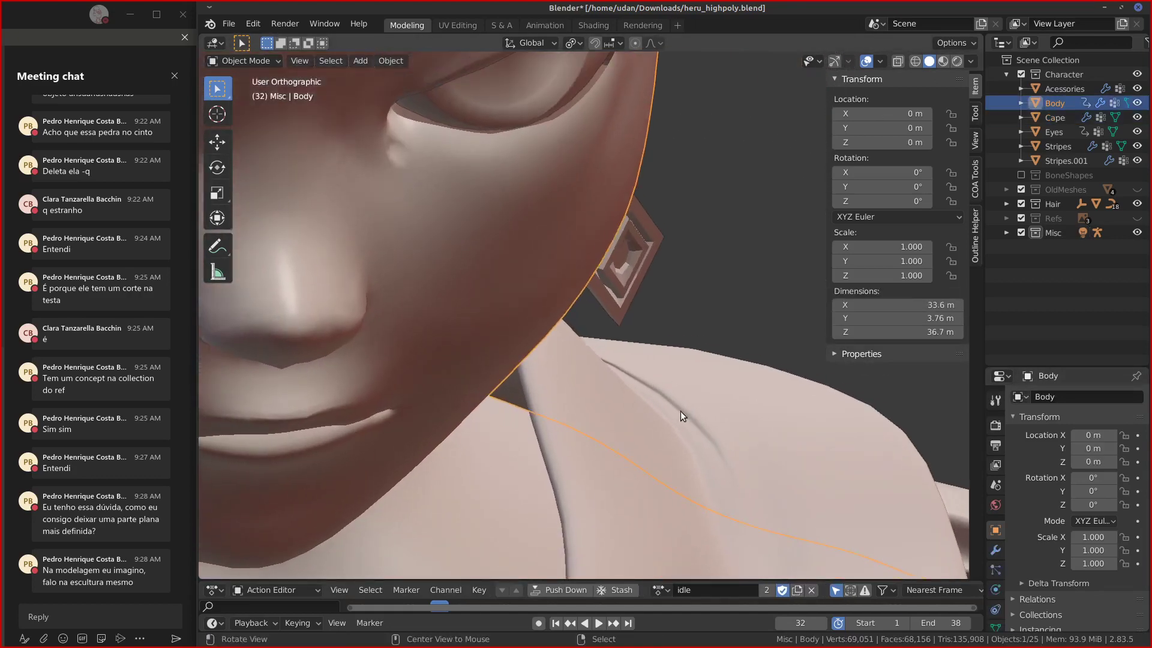
click(881, 60)
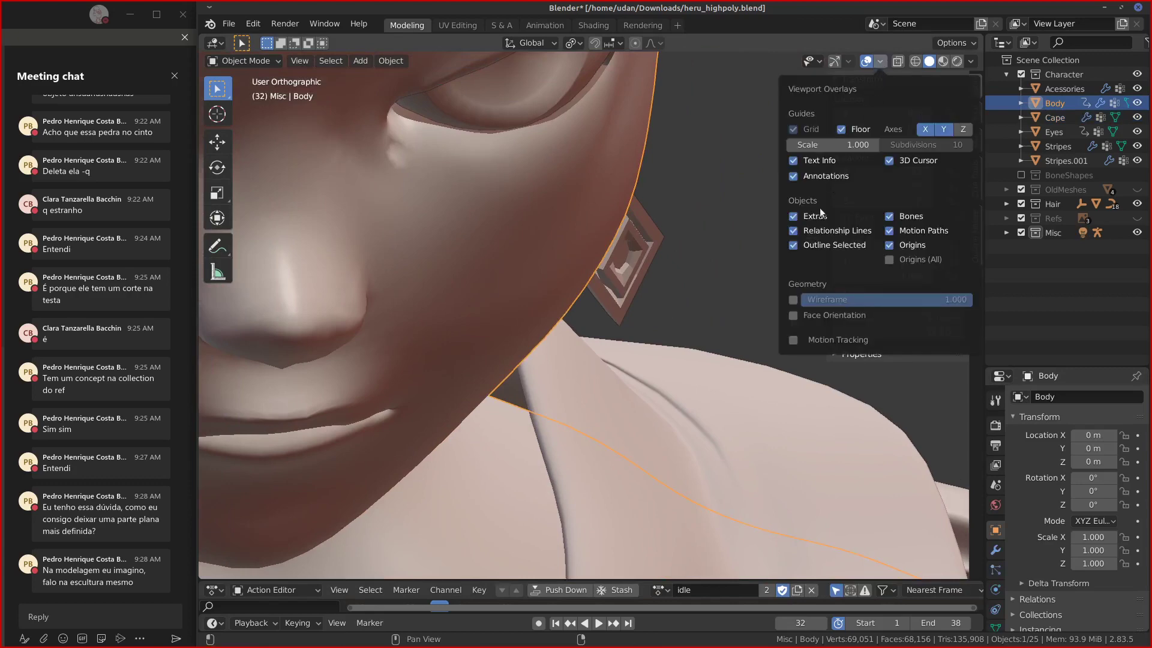
click(792, 316)
click(793, 315)
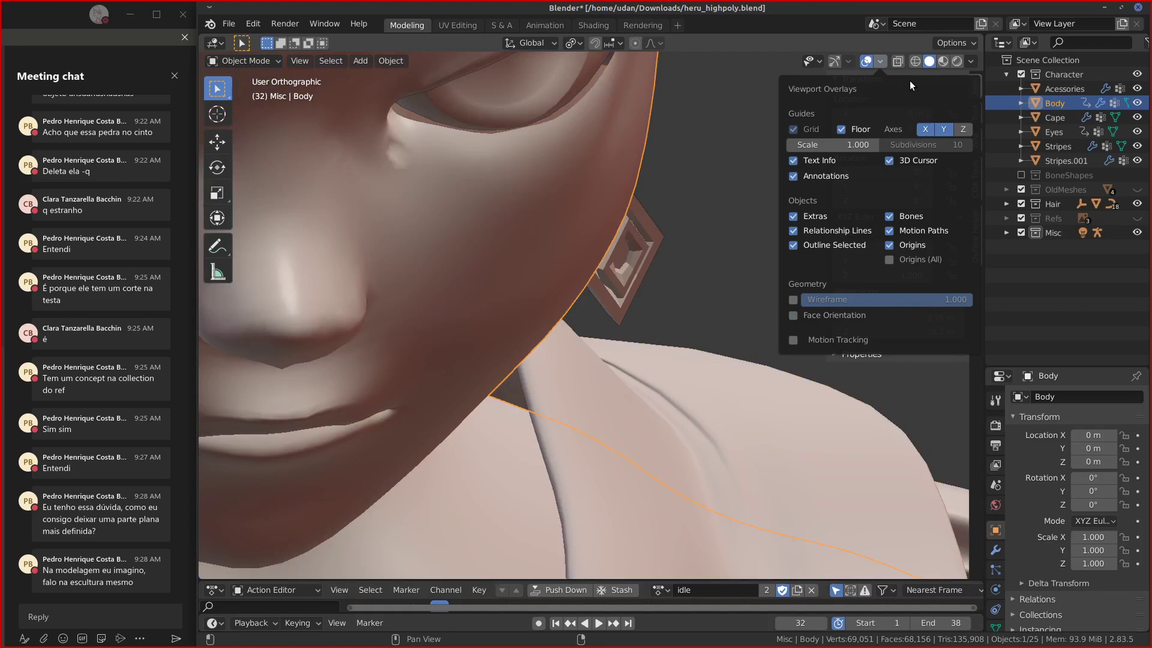
middle_drag(708, 180, 618, 141)
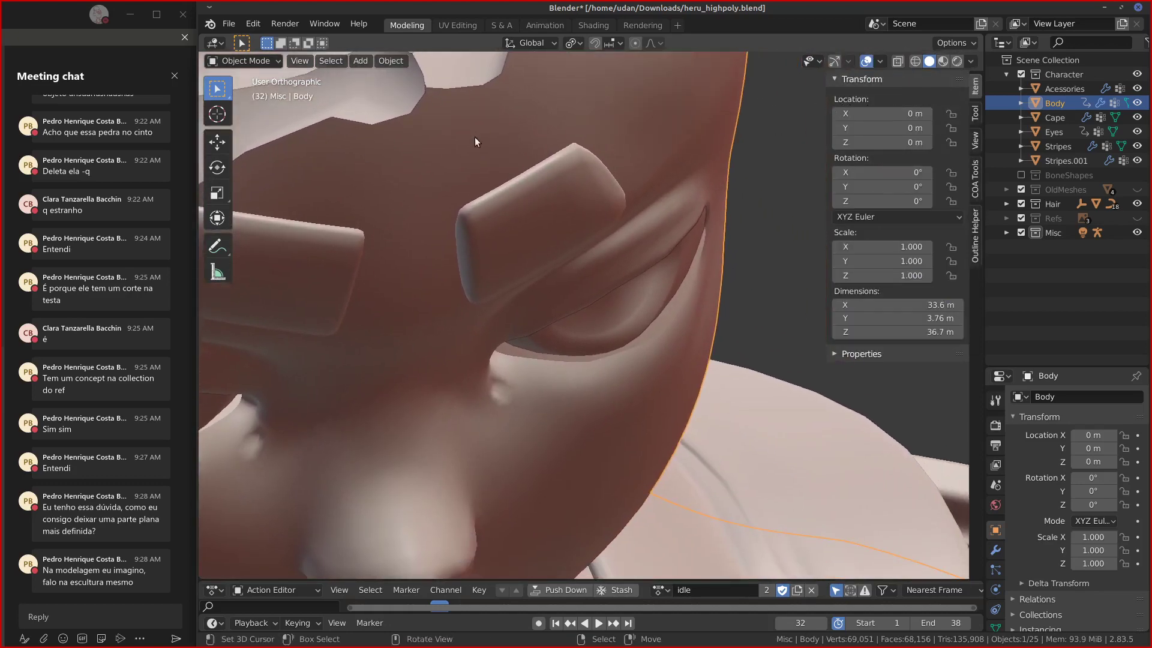
Examine the lower eyelid's topology in Edit Mode, and show the Body's modifier settings back in Object Mode.
click(636, 401)
click(644, 462)
key(Tab)
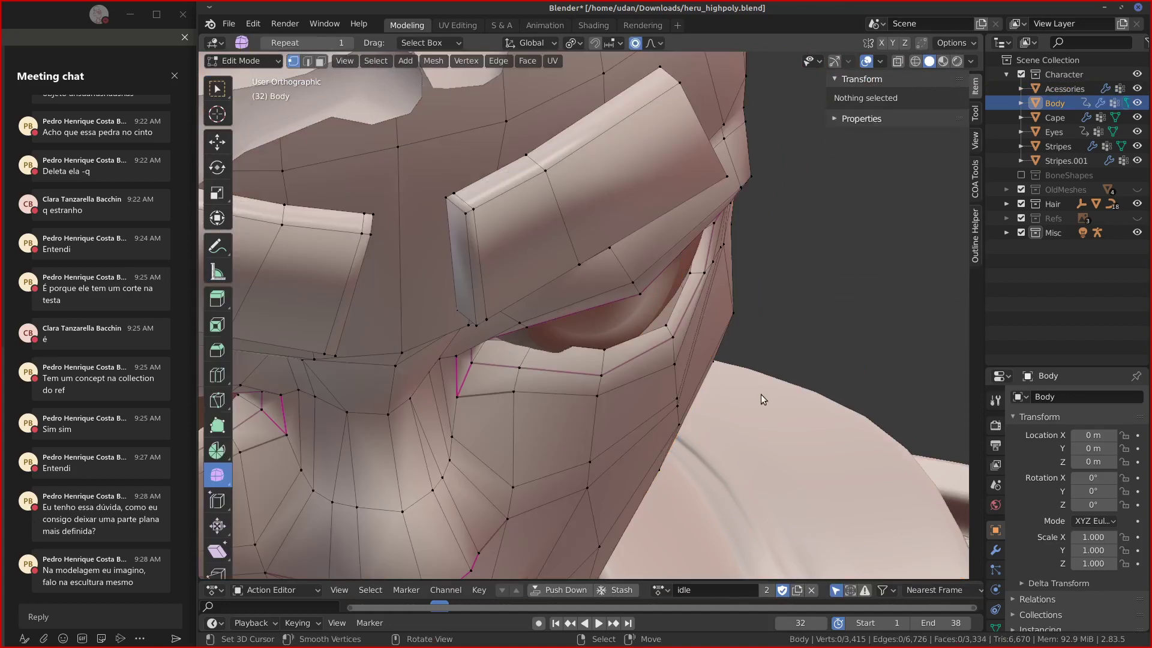
key(Tab)
click(997, 550)
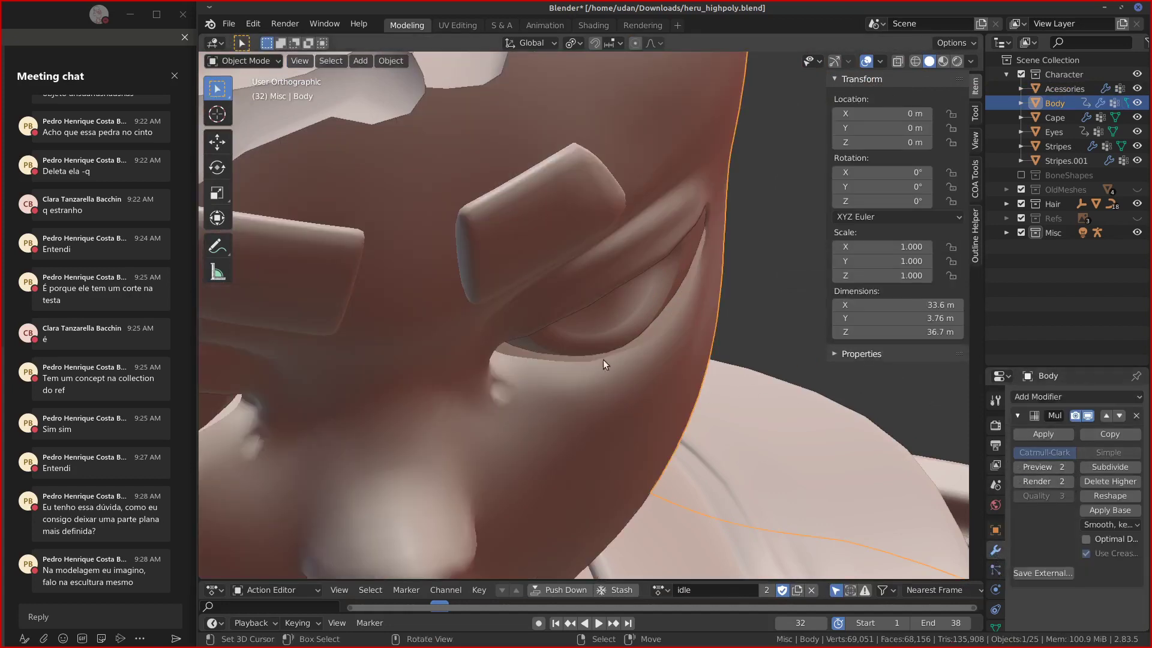
Put the Body in Sculpt Mode and flatten the uncovered eye's lower eyelid with the Flatten brush.
shift+middle_drag(520, 324, 546, 337)
shift+middle_drag(664, 291, 498, 234)
click(249, 60)
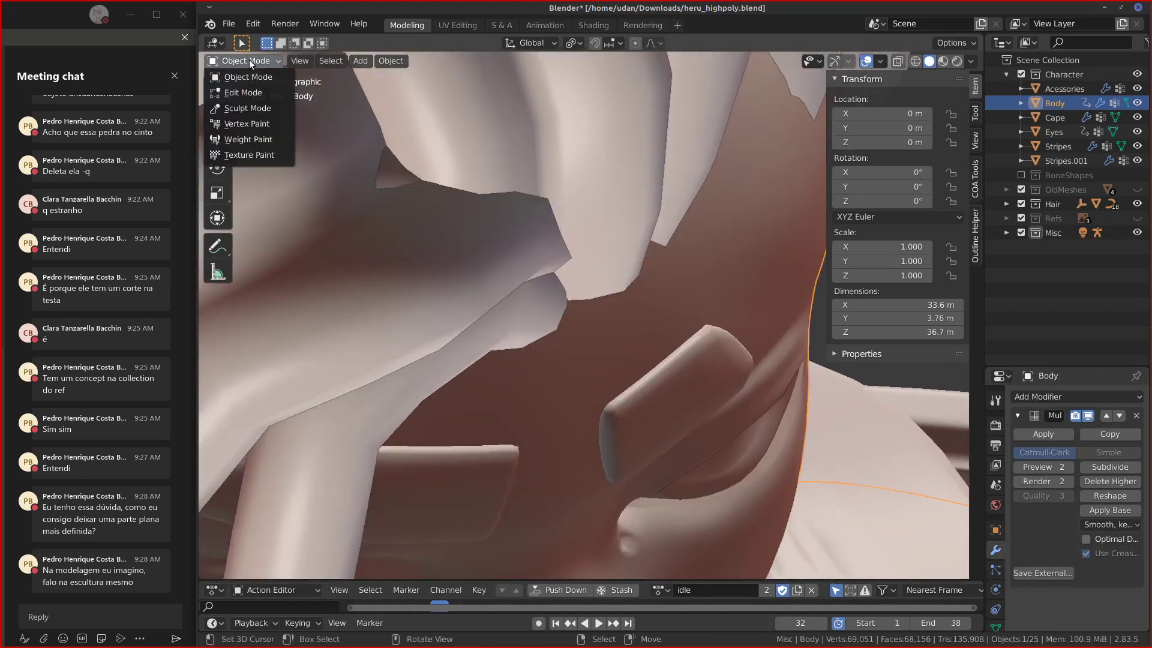
click(251, 110)
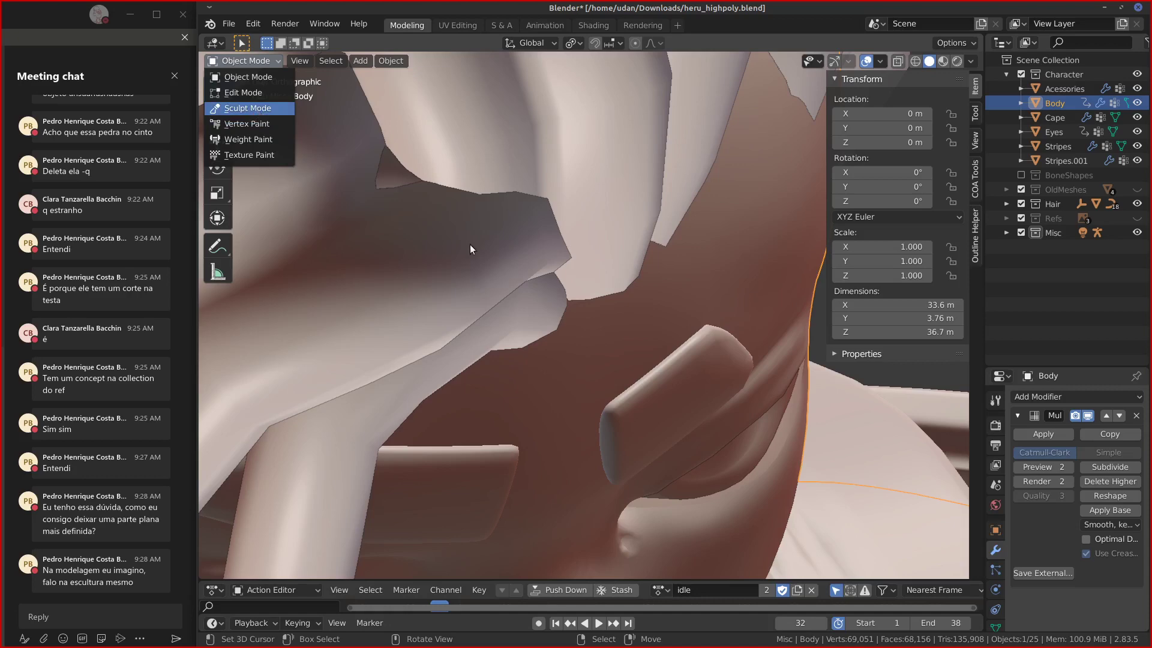
middle_drag(470, 244, 269, 334)
click(215, 335)
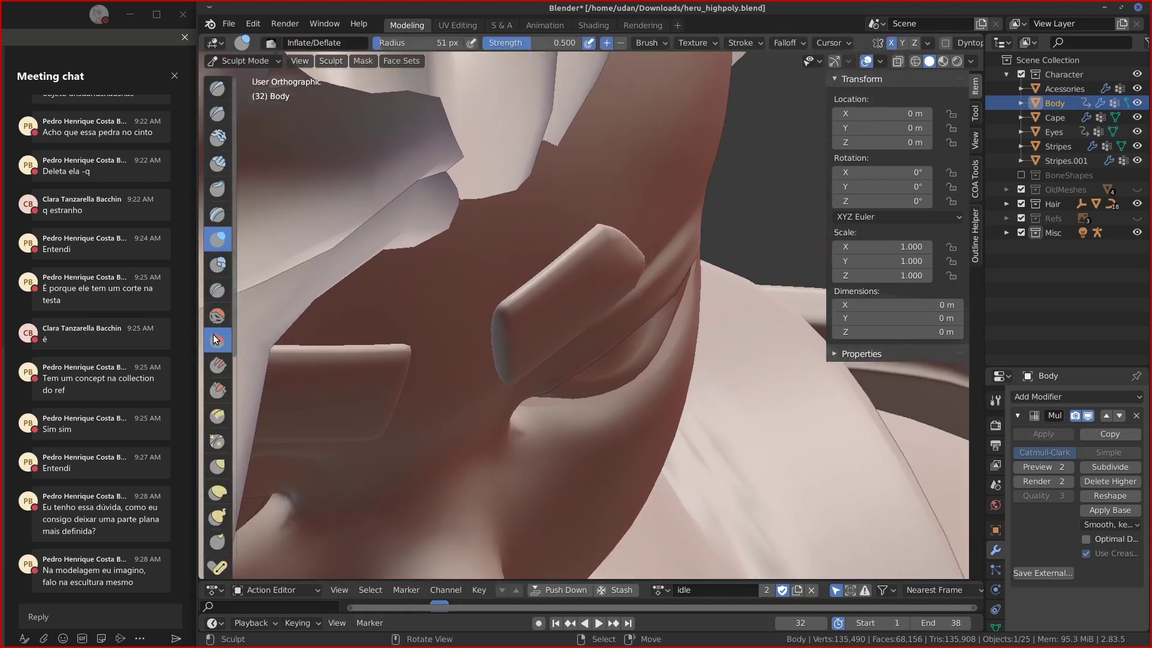
middle_drag(646, 409, 635, 381)
mouse_move(594, 186)
shift+middle_down()
mouse_move(661, 377)
mouse_move(470, 172)
shift+middle_up()
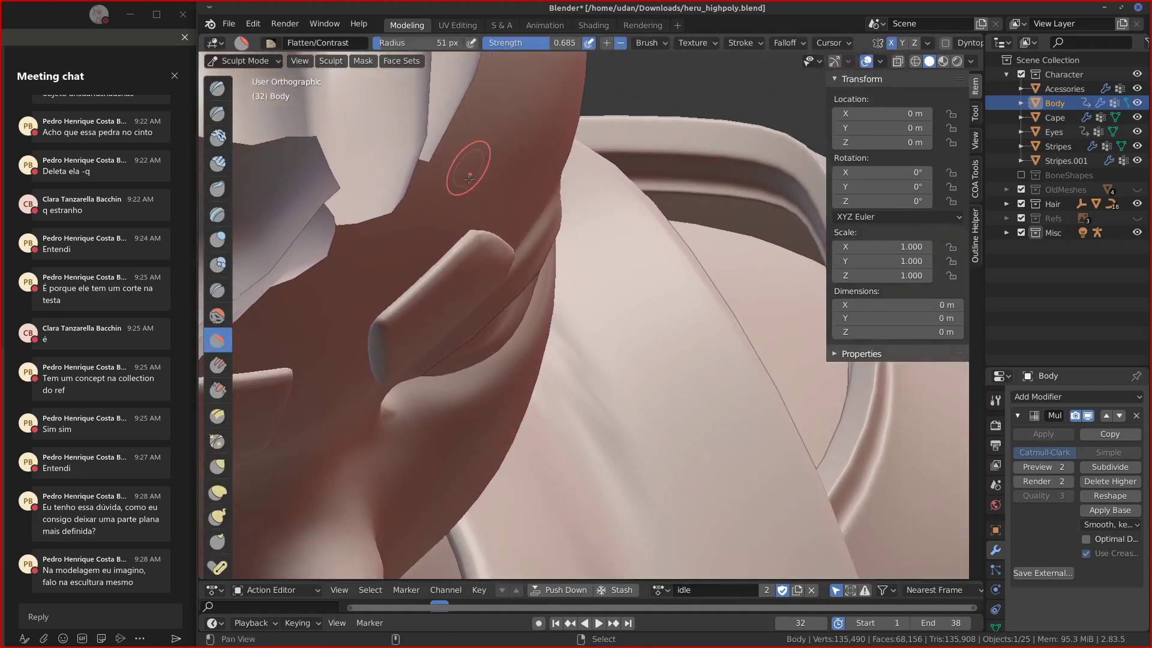
shift+middle_drag(569, 362, 581, 368)
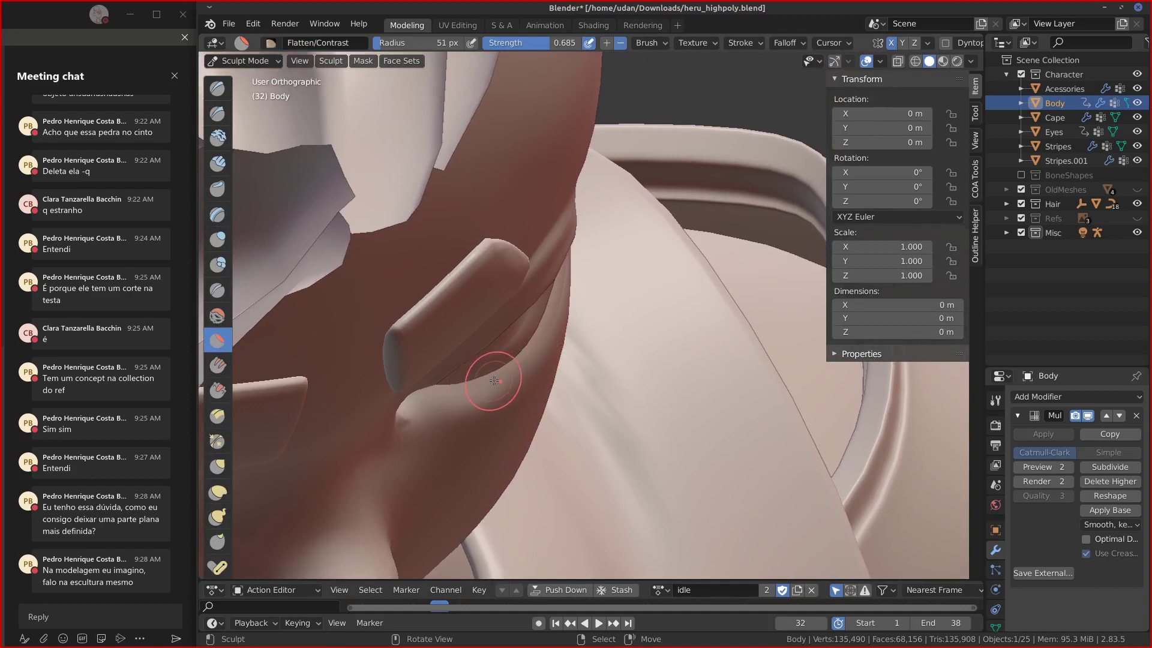
mouse_move(491, 374)
mouse_down()
mouse_move(505, 368)
mouse_move(470, 387)
mouse_up()
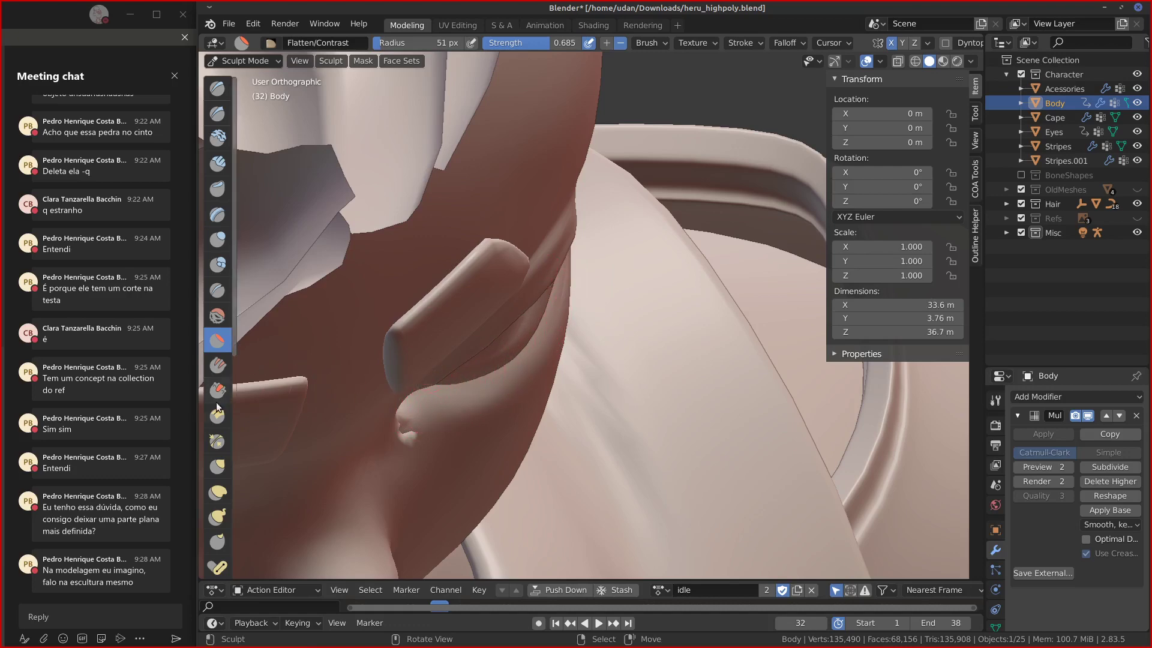
Sharpen the edge of the flattened lower eyelid with the Pinch/Magnify brush at strength 1.000.
click(217, 442)
mouse_move(553, 417)
shift+middle_down()
mouse_move(522, 401)
mouse_move(567, 402)
mouse_move(566, 373)
mouse_move(534, 386)
mouse_move(510, 360)
mouse_move(494, 378)
shift+middle_up()
drag(445, 380, 450, 374)
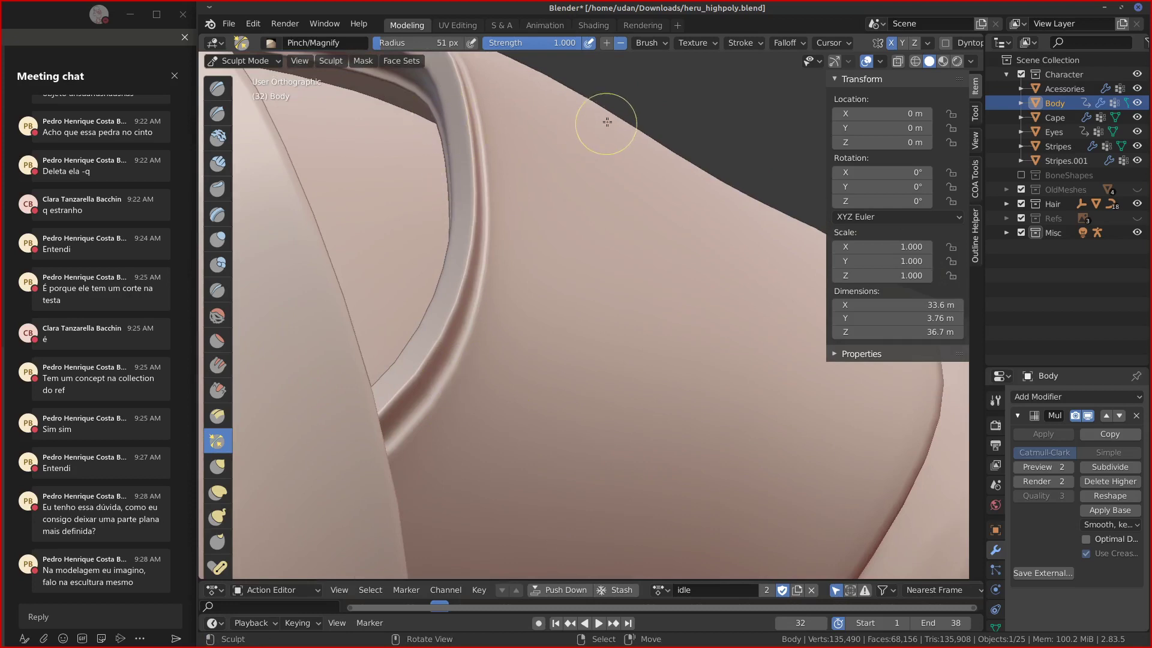
mouse_move(664, 116)
mouse_down()
mouse_move(696, 111)
mouse_move(693, 123)
mouse_move(663, 115)
mouse_up()
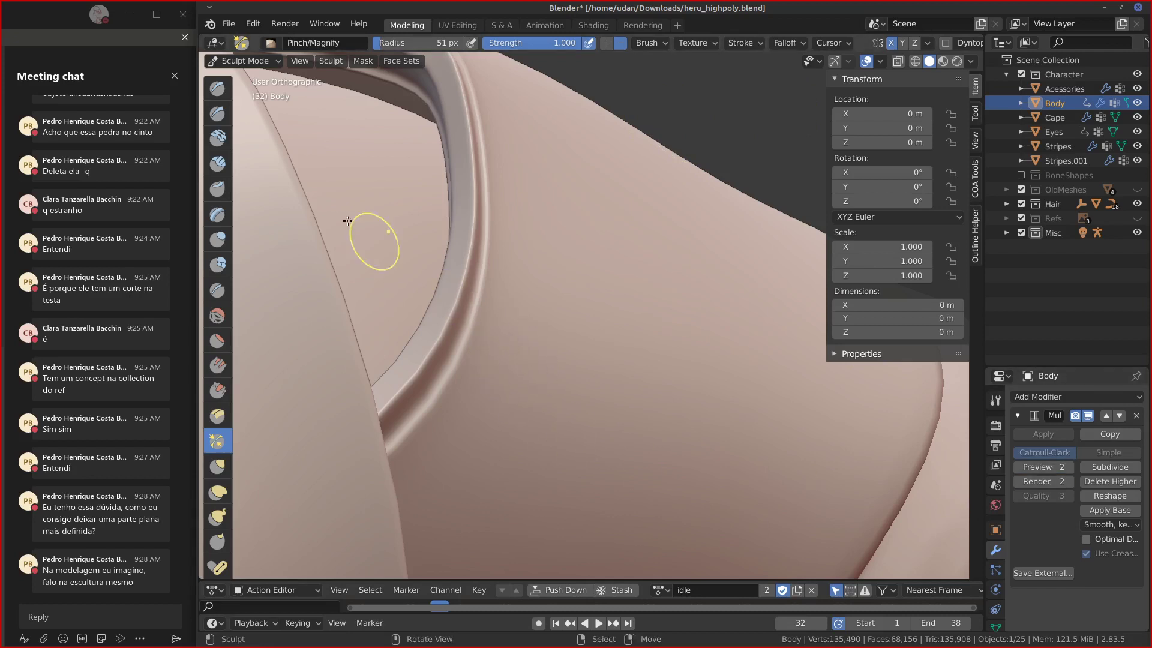
Return the Body to Object Mode and apply its Multiresolution modifier.
key(Tab)
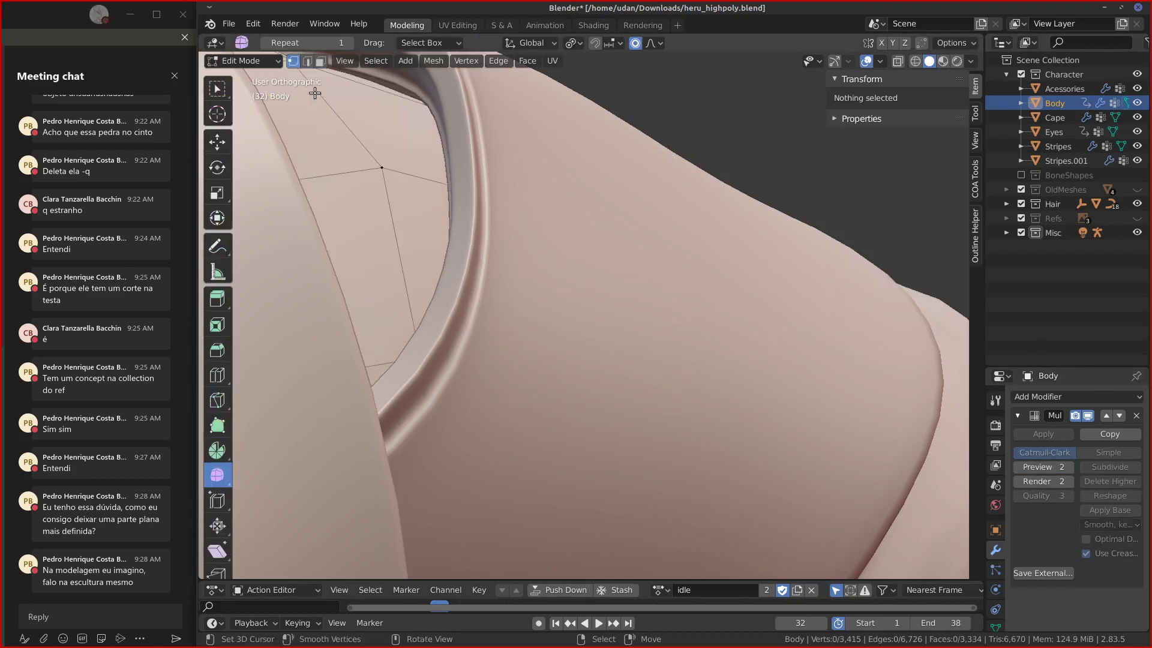
click(264, 62)
click(261, 76)
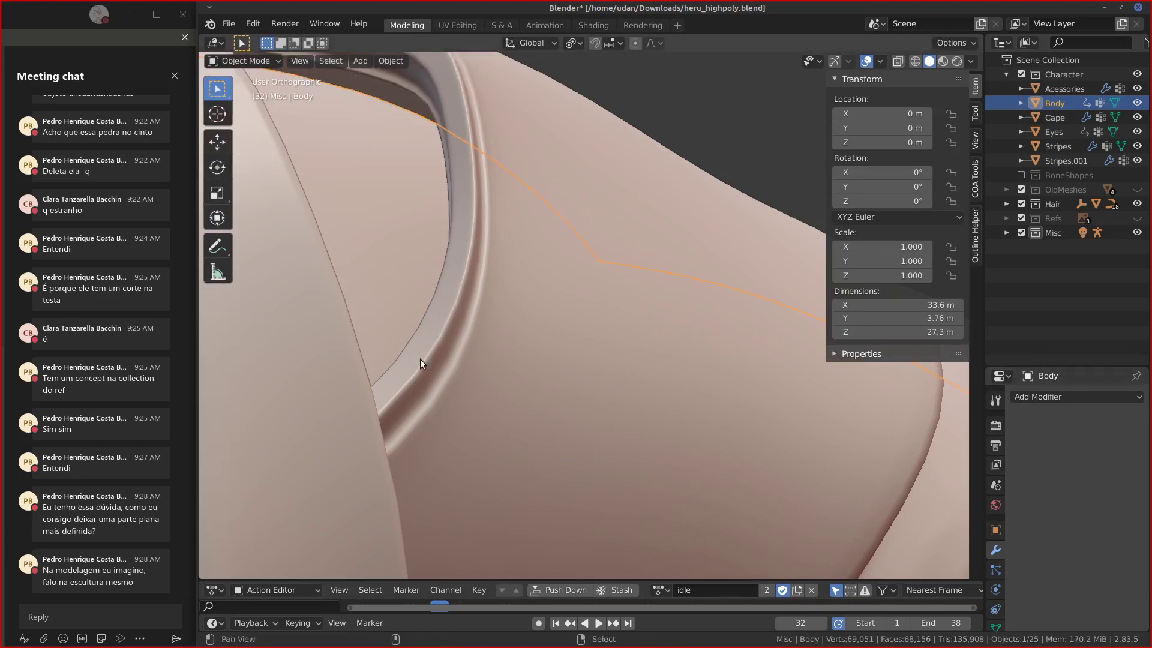
In Edit Mode, select the edge loop around the uncovered eye's opening, extrude it in place and scale it to 0.920.
shift+middle_drag(420, 359, 603, 374)
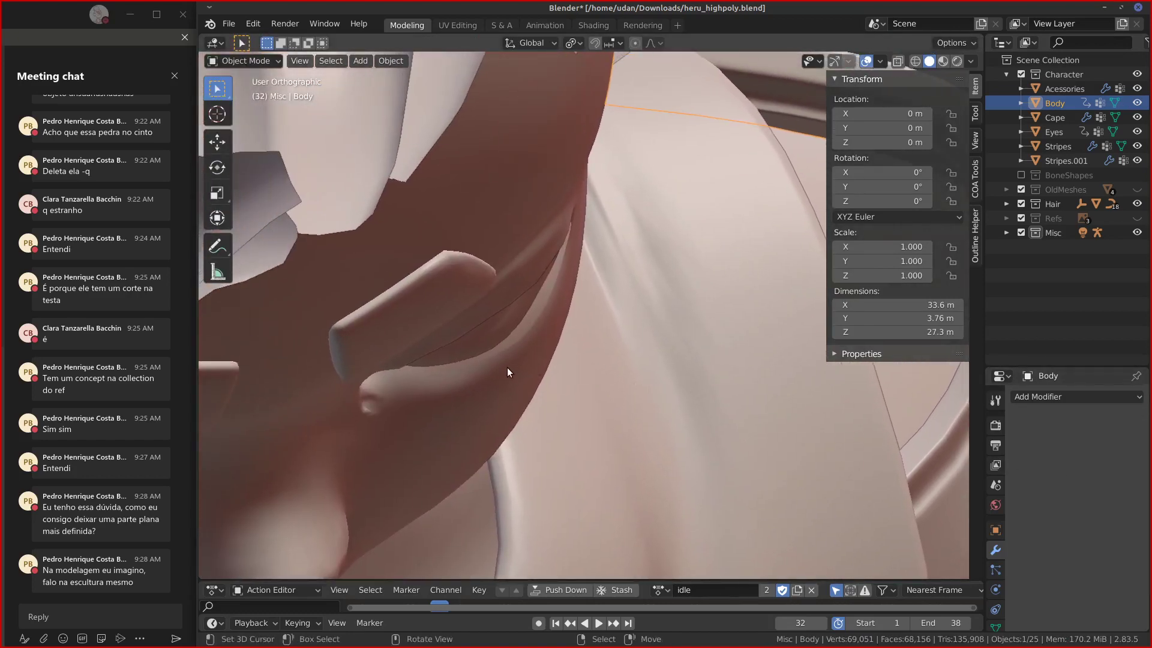
key(Tab)
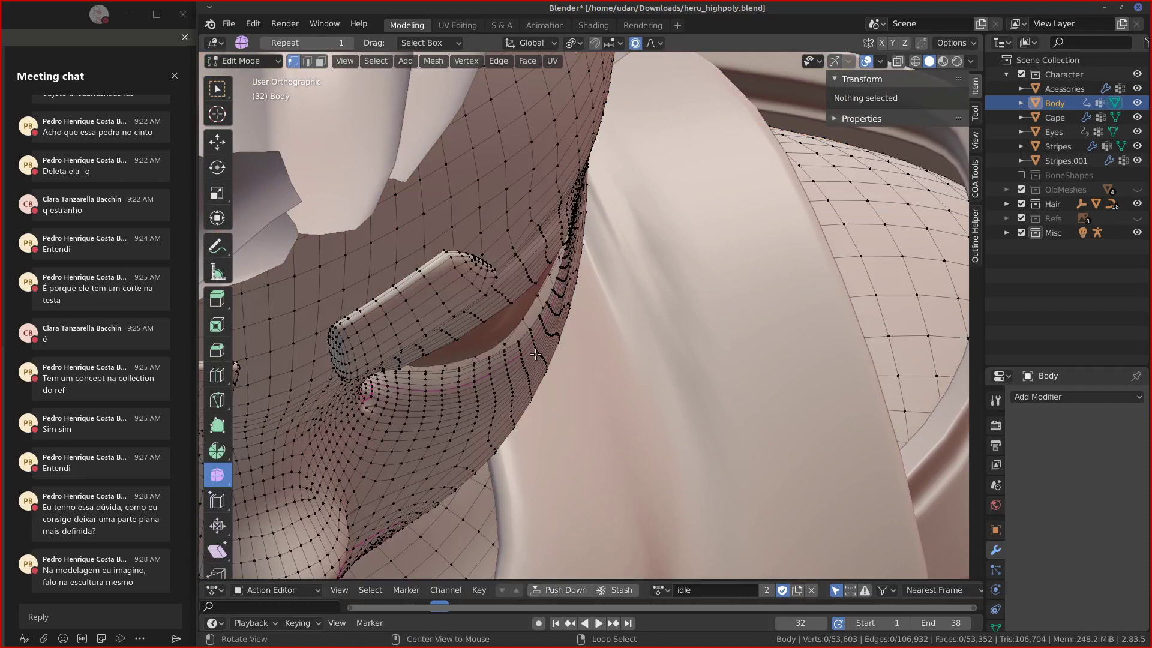
alt+click(517, 343)
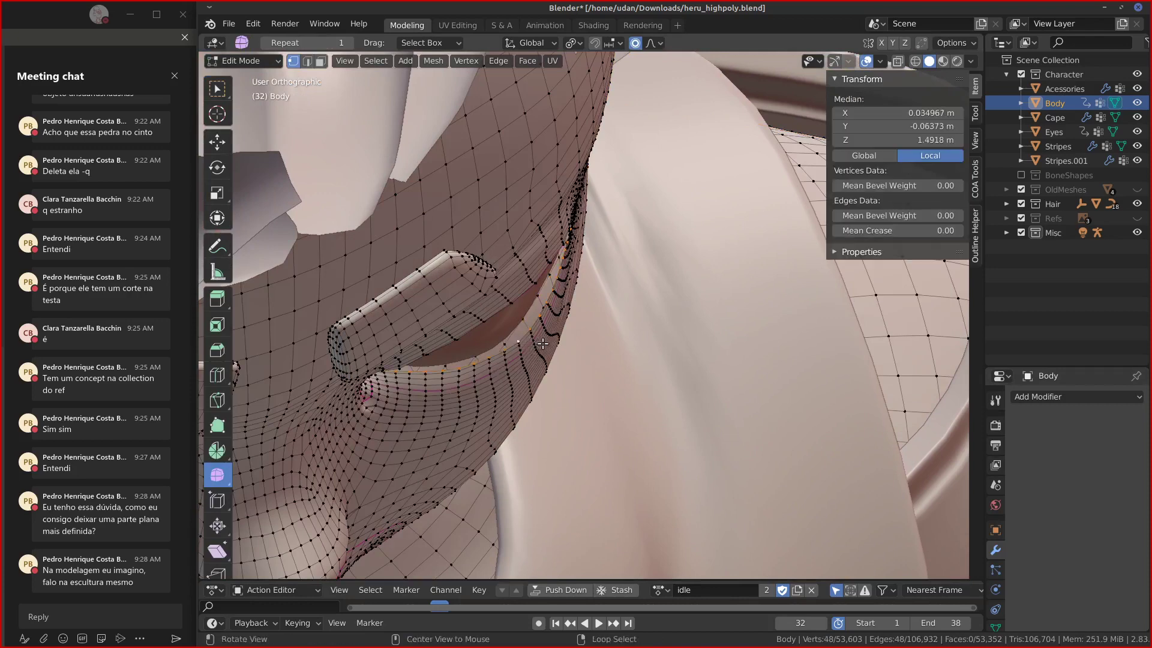
middle_drag(542, 343, 602, 467)
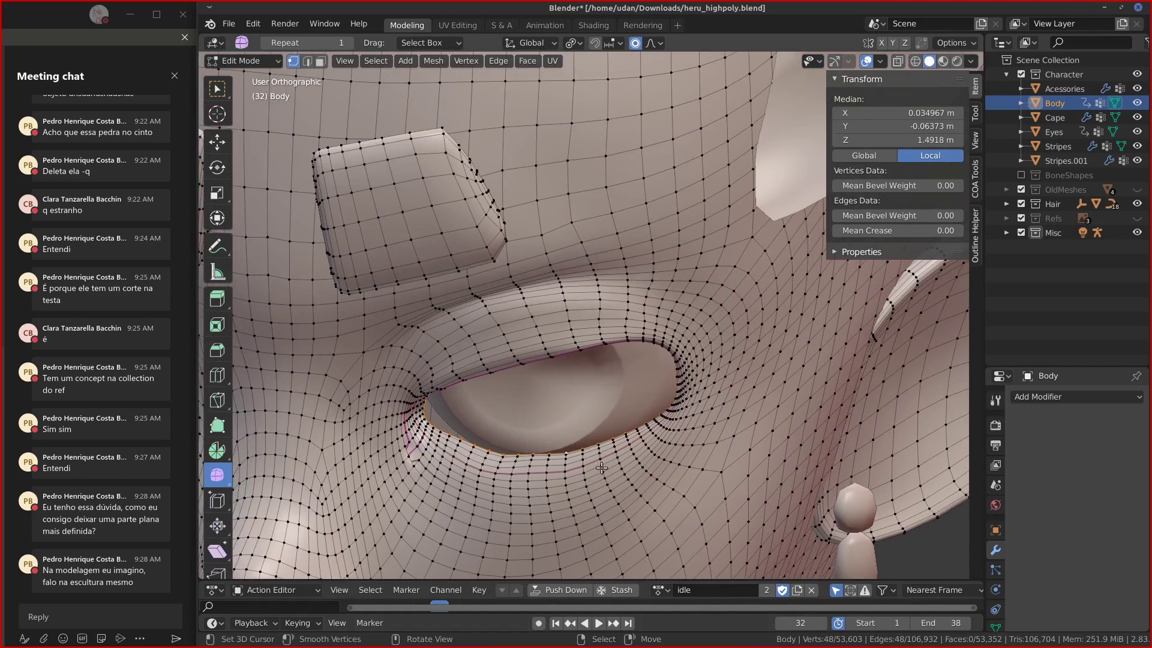
key(e)
right_click(657, 498)
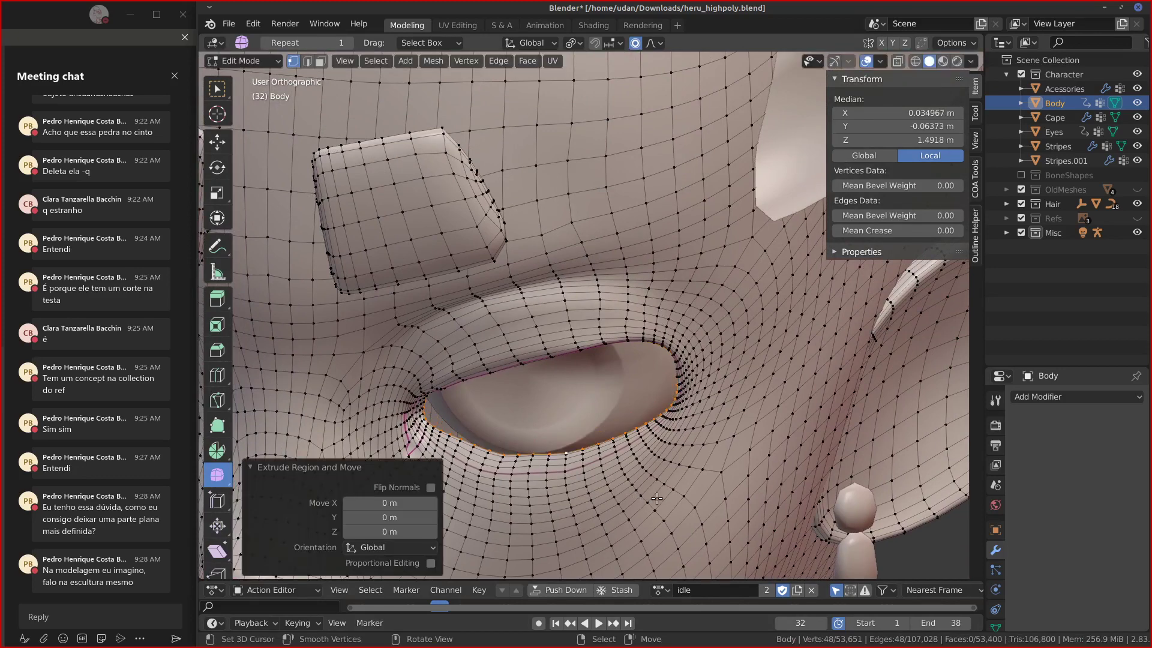
key(s)
right_click(657, 480)
key(s)
click(692, 456)
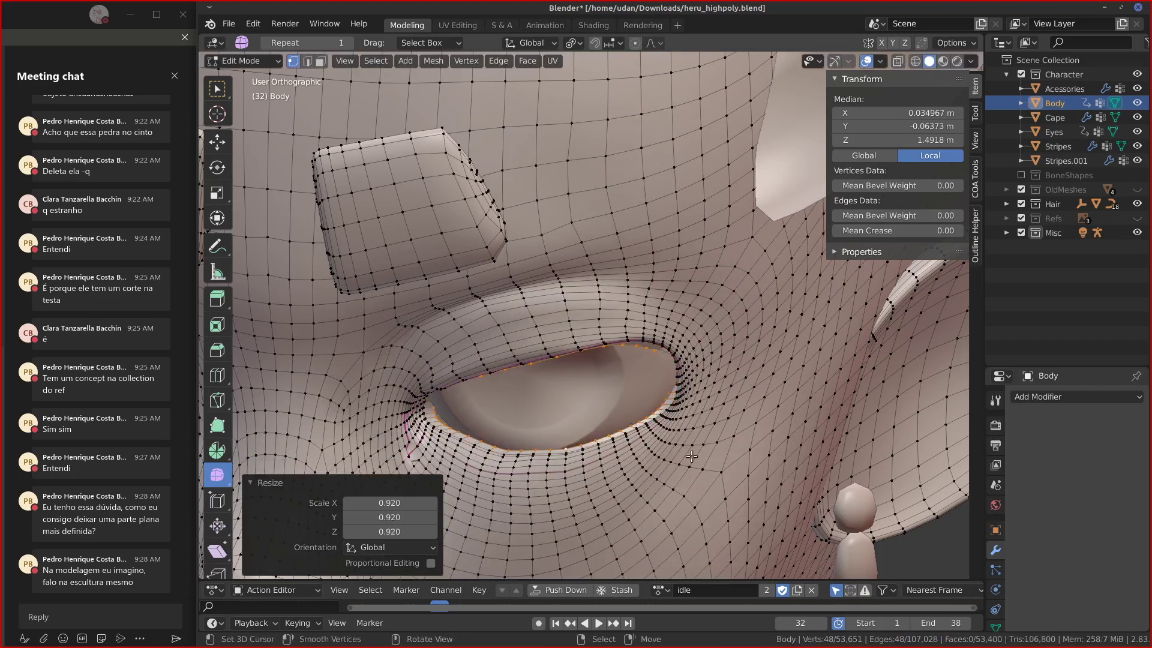
Extrude the eye opening's rim inward two more times, scaling the new loops to 0.738 and 0.680.
key(e)
right_click(693, 459)
key(s)
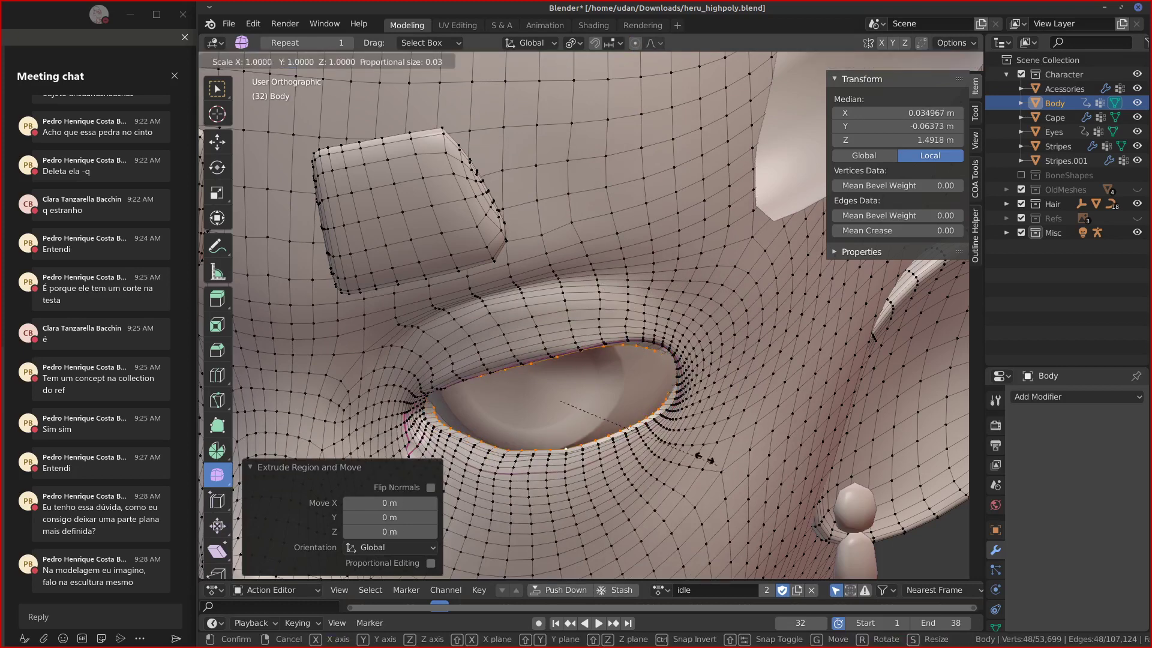
click(694, 441)
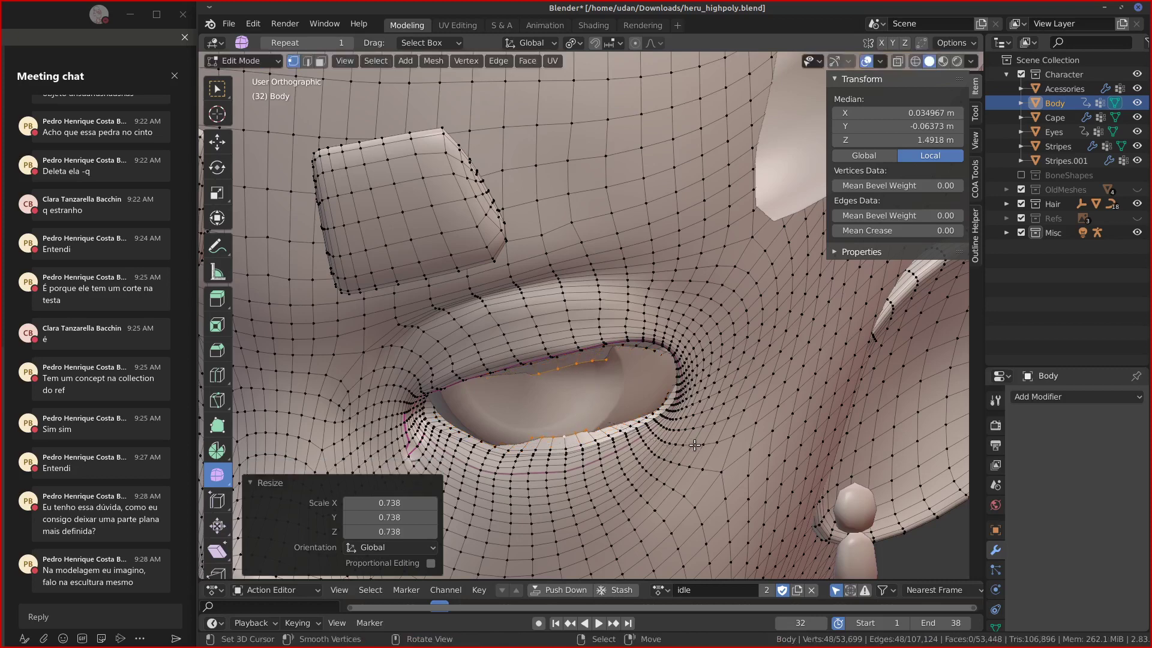
key(e)
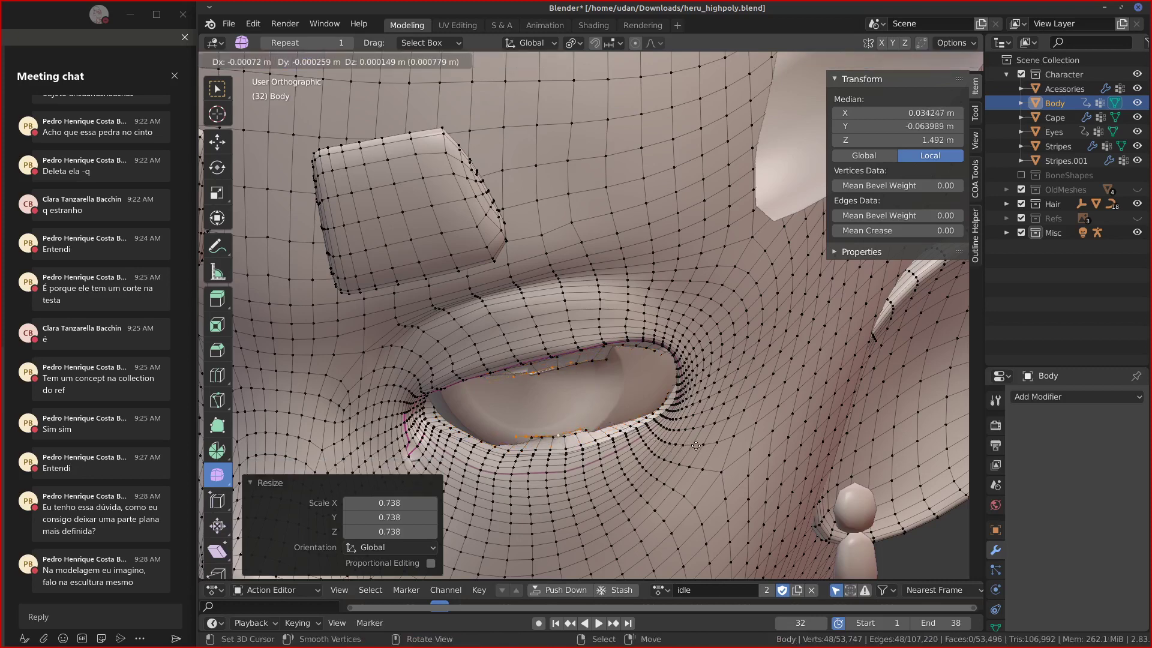
right_click(698, 445)
key(s)
click(666, 443)
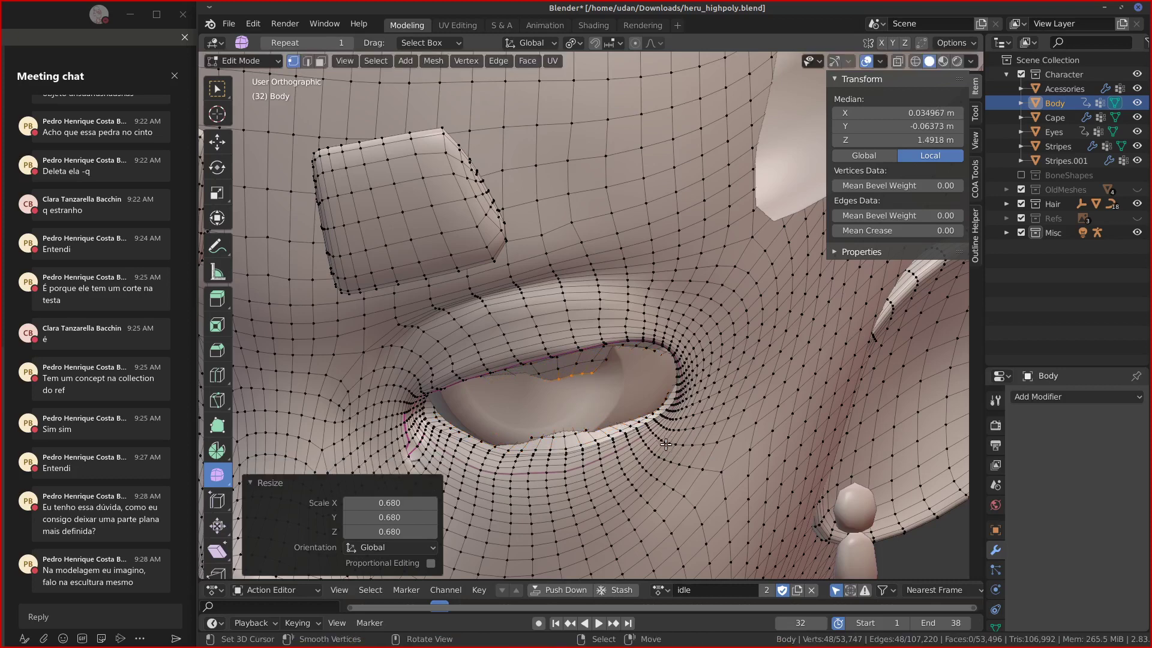
Examine the extruded eyelid rim up close in Object Mode and Edit Mode, ending in Object Mode.
key(Tab)
alt+drag(661, 441, 201, 265)
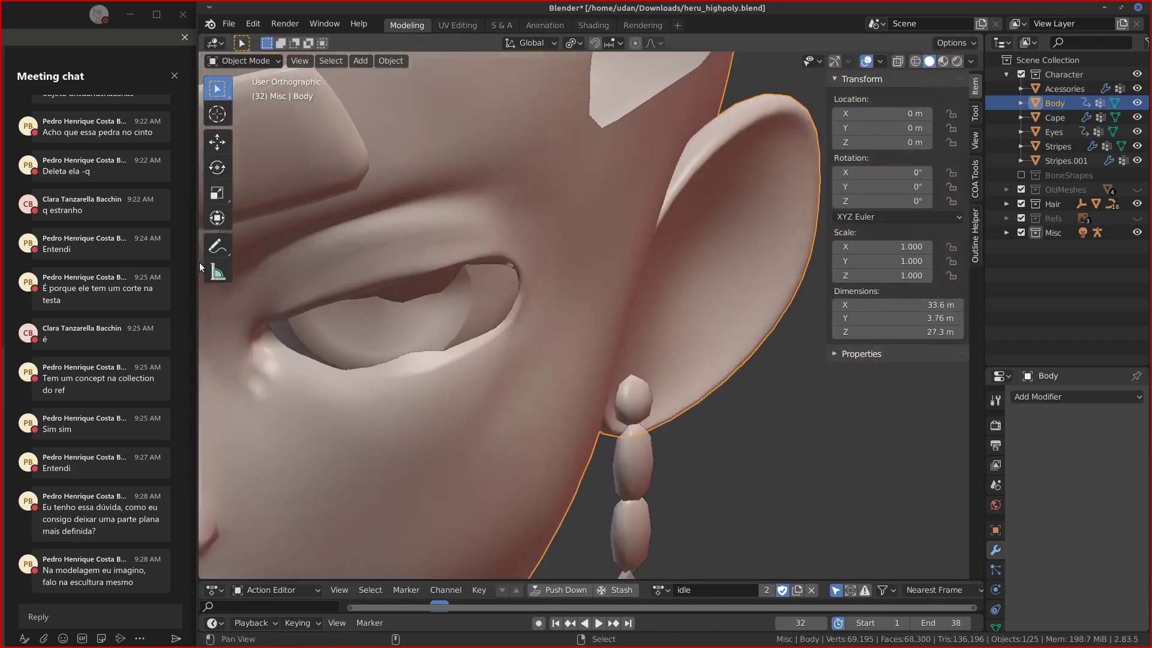
alt+drag(312, 360, 476, 329)
shift+middle_drag(476, 329, 165, 377)
middle_drag(442, 431, 470, 423)
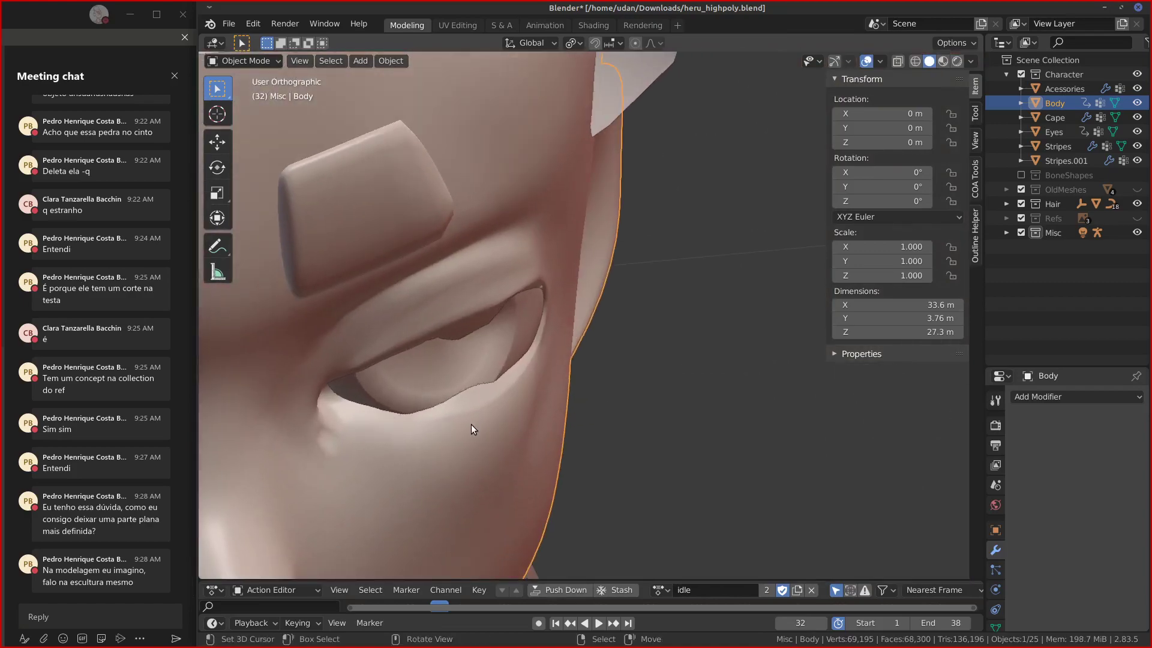
key(Tab)
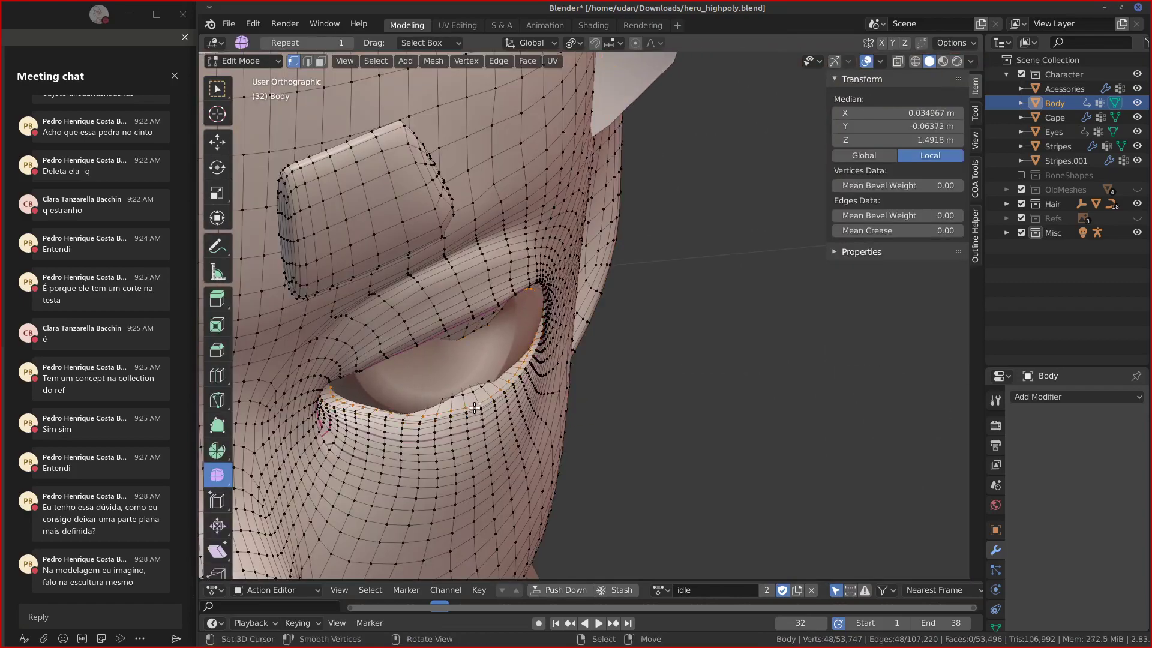
key(KP_Decimal)
alt+drag(699, 405, 693, 433)
key(Tab)
mouse_move(679, 399)
middle_down()
mouse_move(696, 404)
mouse_move(688, 395)
middle_up()
Put the Body in Sculpt Mode and flatten the lower eyelid's plane with the Flatten/Contrast brush at strength 0.685.
click(247, 61)
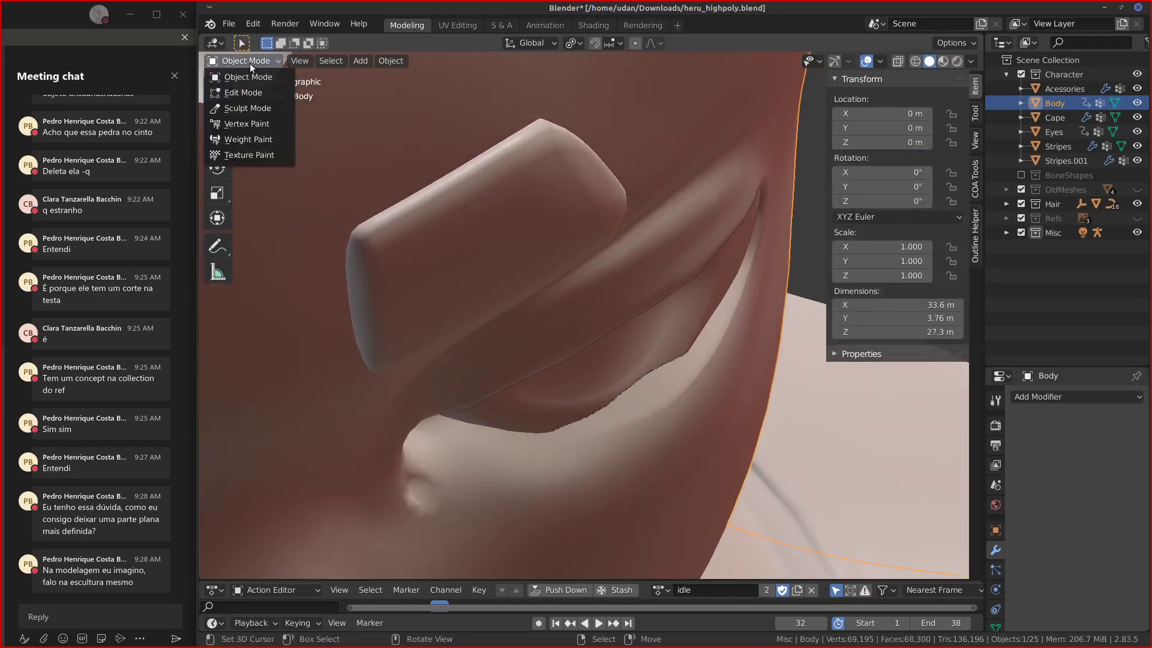
click(256, 109)
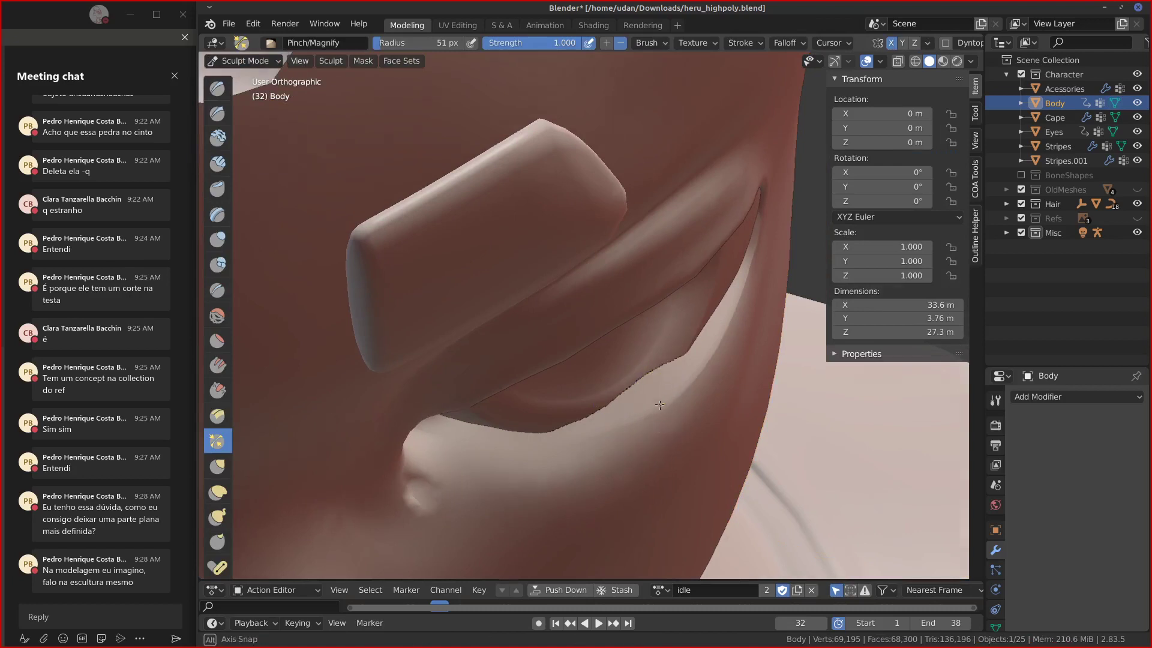
middle_drag(645, 408, 649, 380)
click(217, 340)
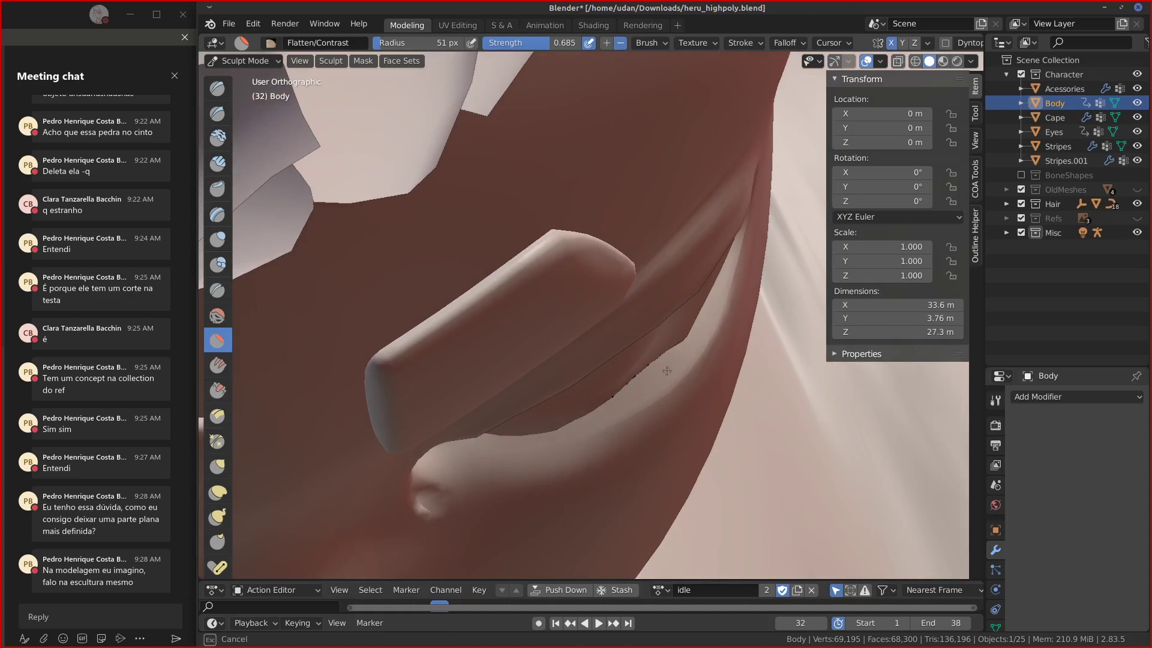
middle_drag(562, 415, 561, 411)
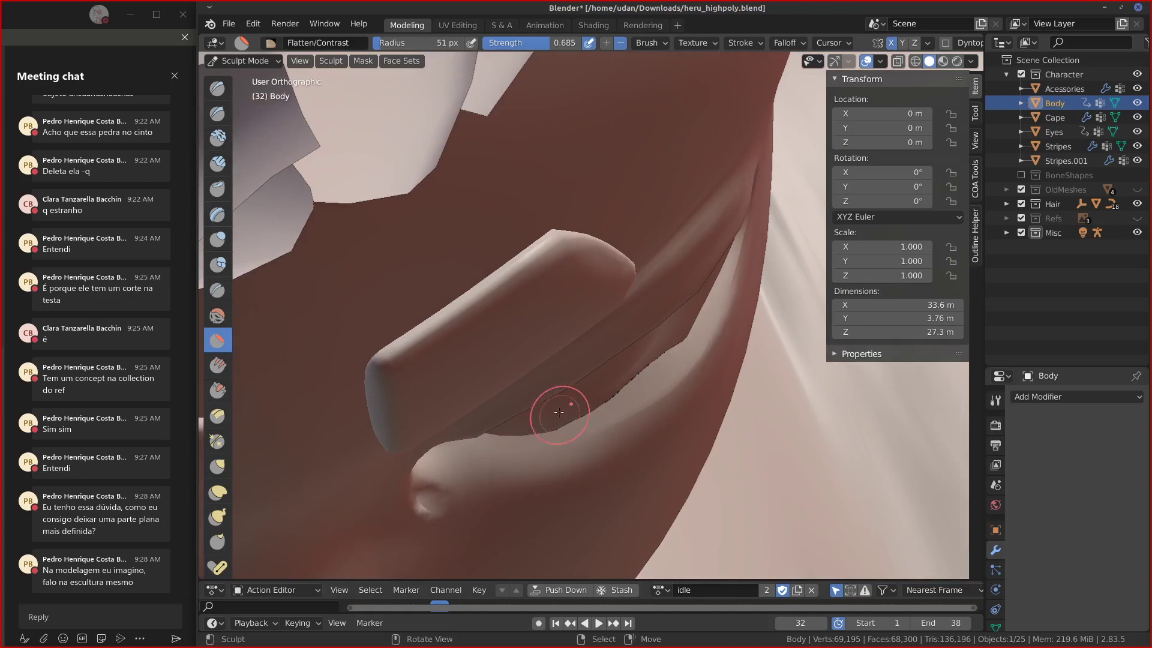
Sharpen the lower eyelid's edge with the Pinch/Magnify brush at strength 1.000, and even out its plane with the Flatten/Contrast brush.
click(217, 440)
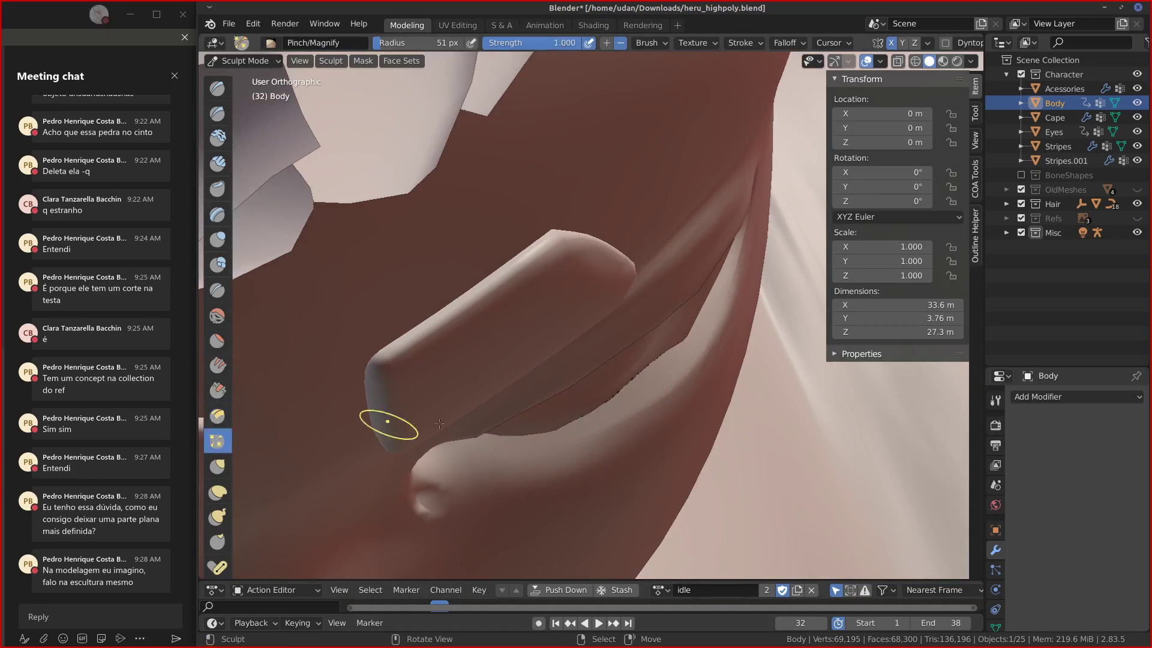
middle_drag(653, 416, 656, 407)
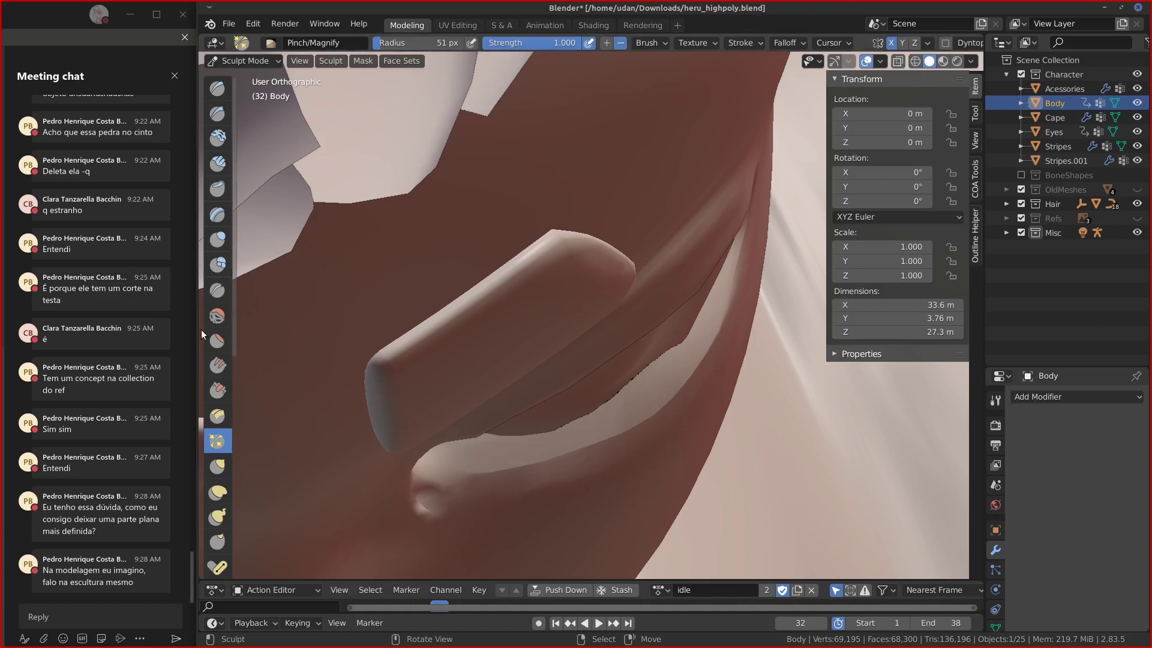
click(217, 340)
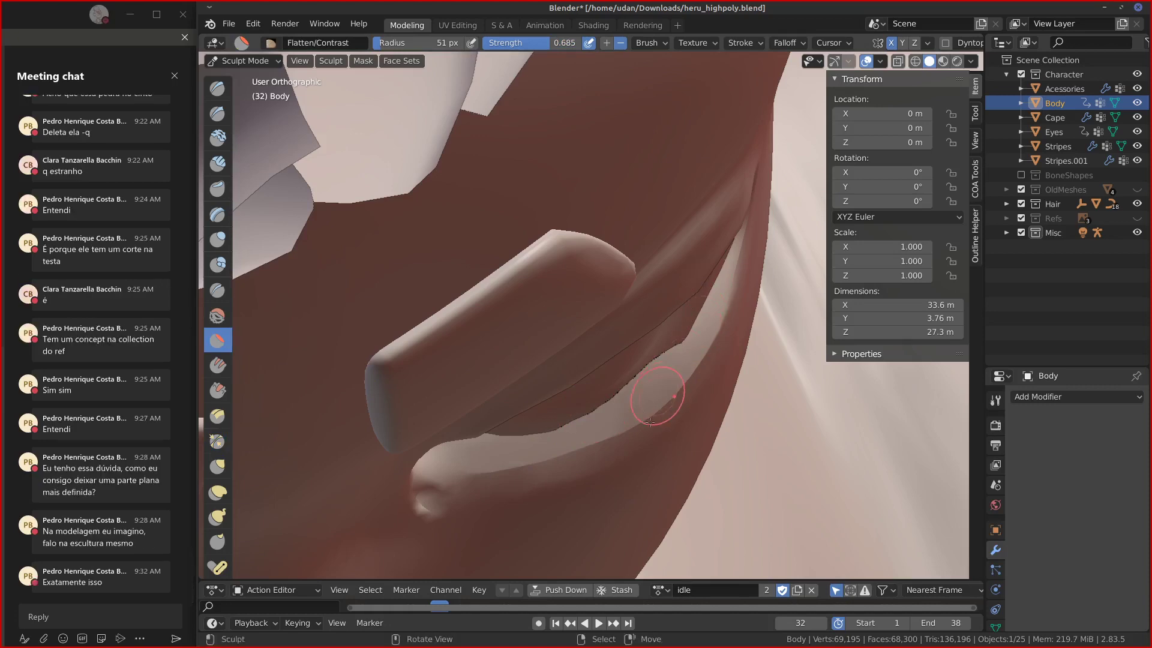
mouse_move(705, 467)
middle_down()
mouse_move(669, 410)
mouse_move(680, 476)
middle_up()
middle_drag(649, 458, 629, 401)
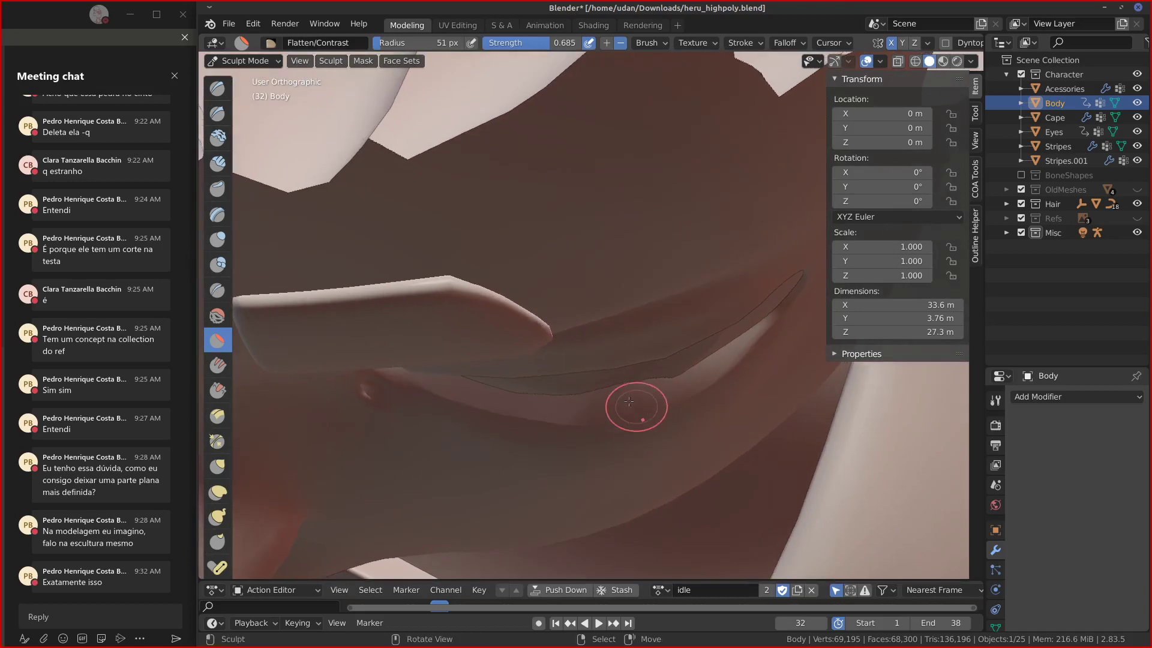
In front view, pull the lower eyelid's uneven inner rim into a smooth curve using the Grab brush at 97 px radius.
key(KP_1)
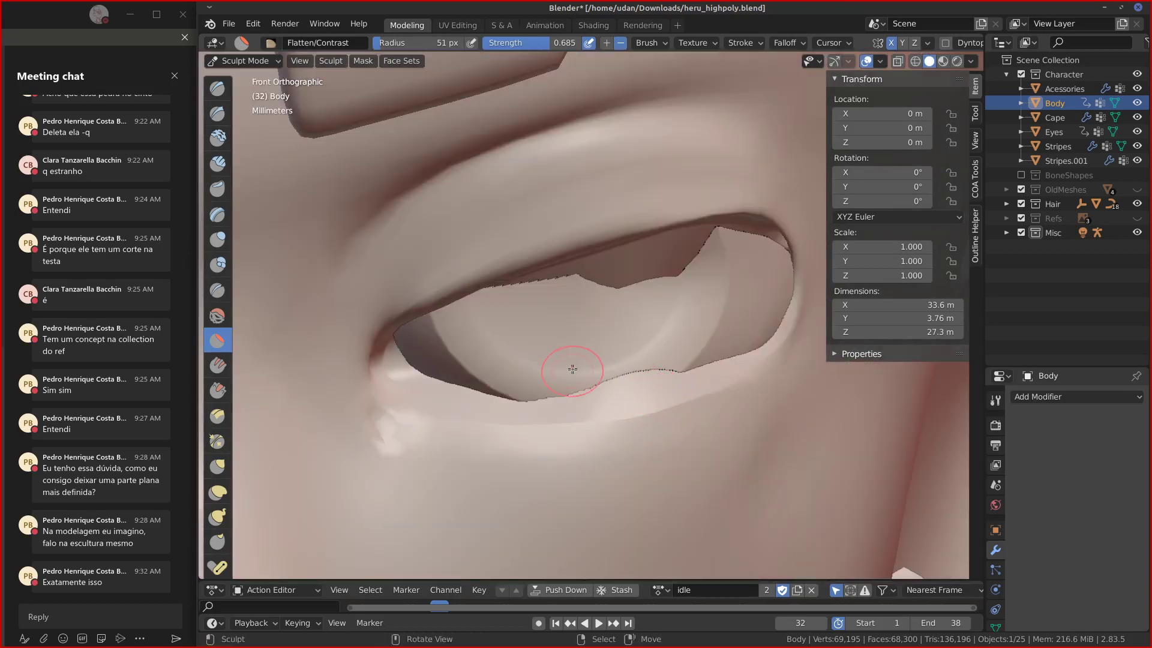
key(g)
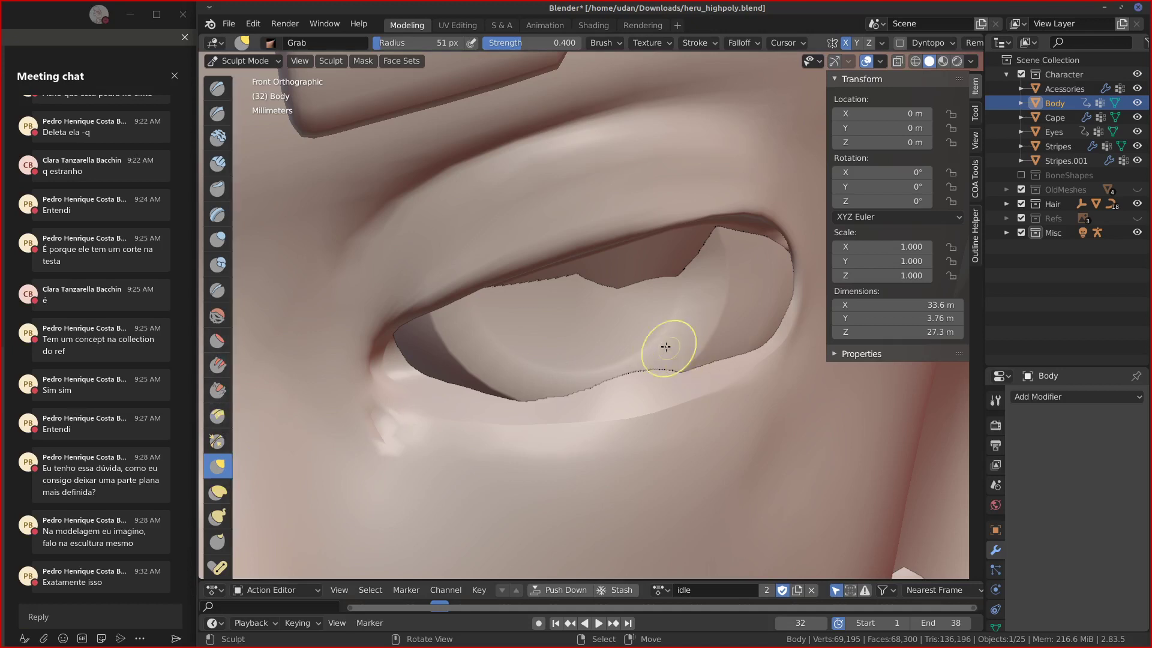
key(f)
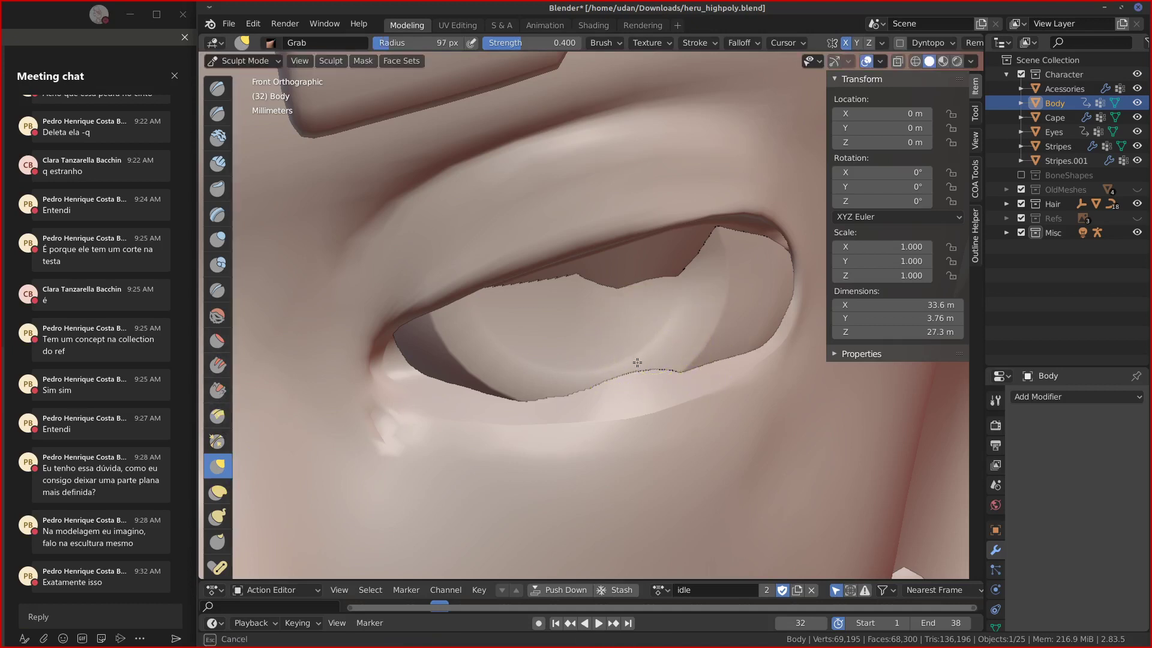
mouse_move(618, 388)
mouse_down()
mouse_move(591, 398)
mouse_move(638, 381)
mouse_move(676, 388)
mouse_move(699, 368)
mouse_up()
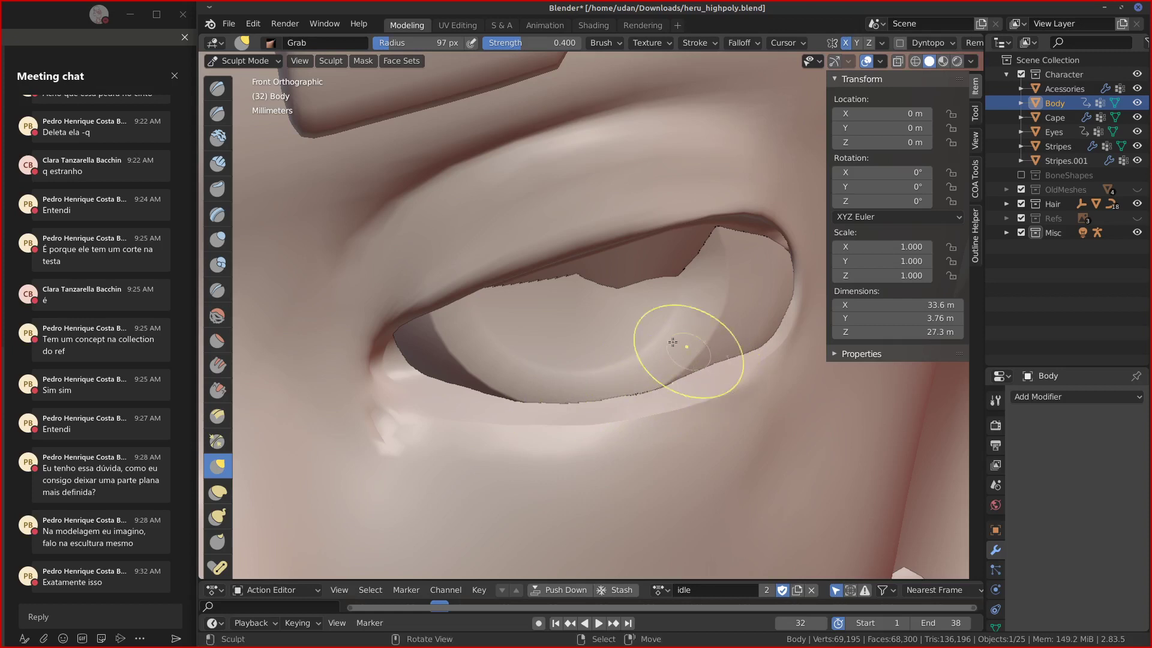
Push the jagged inner rim of the upper eyelid up behind the lid with the Grab brush.
drag(636, 298, 628, 290)
mouse_move(628, 291)
mouse_down()
mouse_move(650, 282)
mouse_move(655, 252)
mouse_up()
mouse_move(641, 280)
mouse_down()
mouse_move(624, 269)
mouse_move(661, 240)
mouse_up()
mouse_move(624, 281)
mouse_down()
mouse_move(619, 266)
mouse_move(606, 270)
mouse_move(664, 252)
mouse_move(671, 241)
mouse_move(619, 262)
mouse_move(662, 235)
mouse_up()
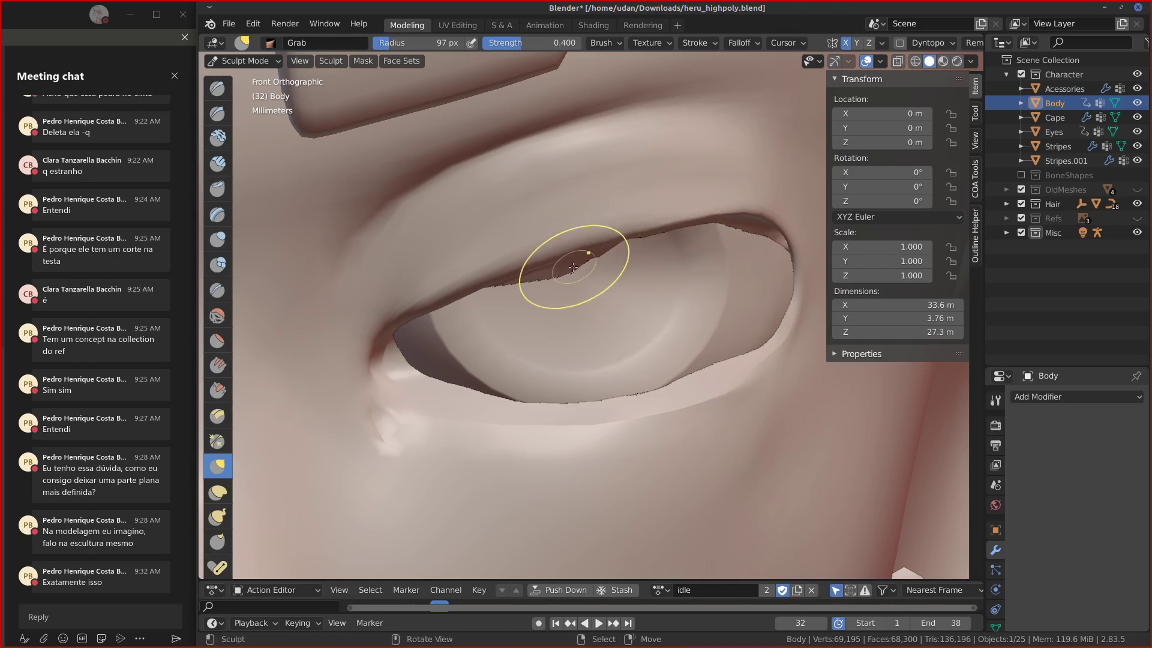
mouse_move(576, 271)
mouse_down()
mouse_move(564, 252)
mouse_move(553, 266)
mouse_move(539, 244)
mouse_move(517, 270)
mouse_move(606, 252)
mouse_up()
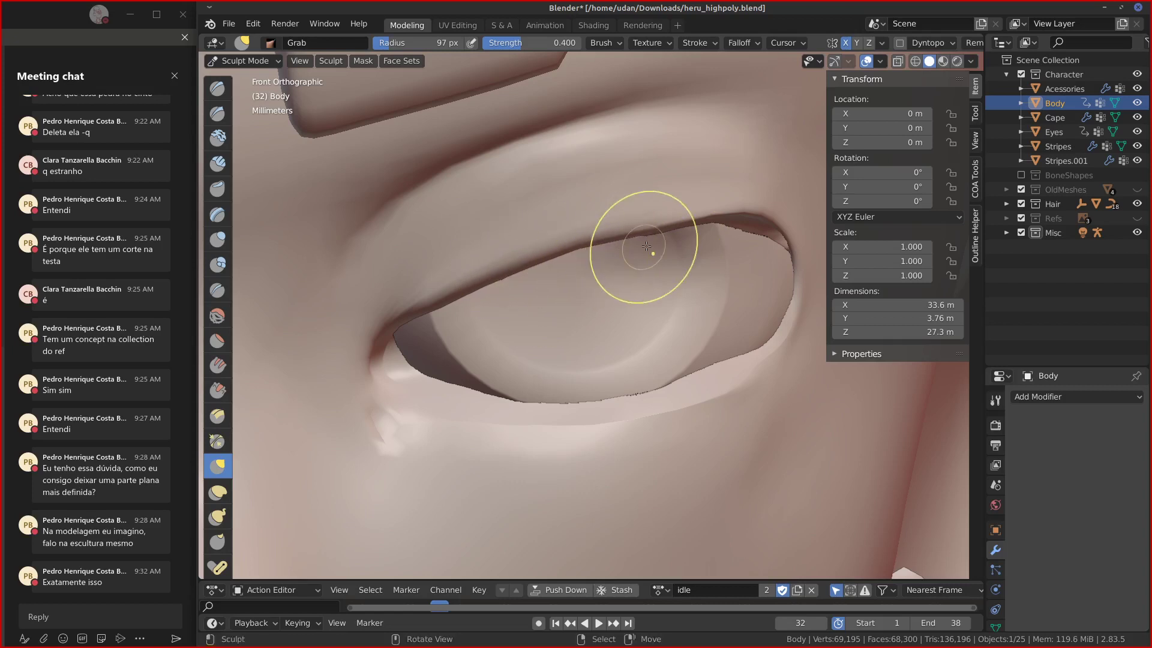
drag(740, 234, 745, 220)
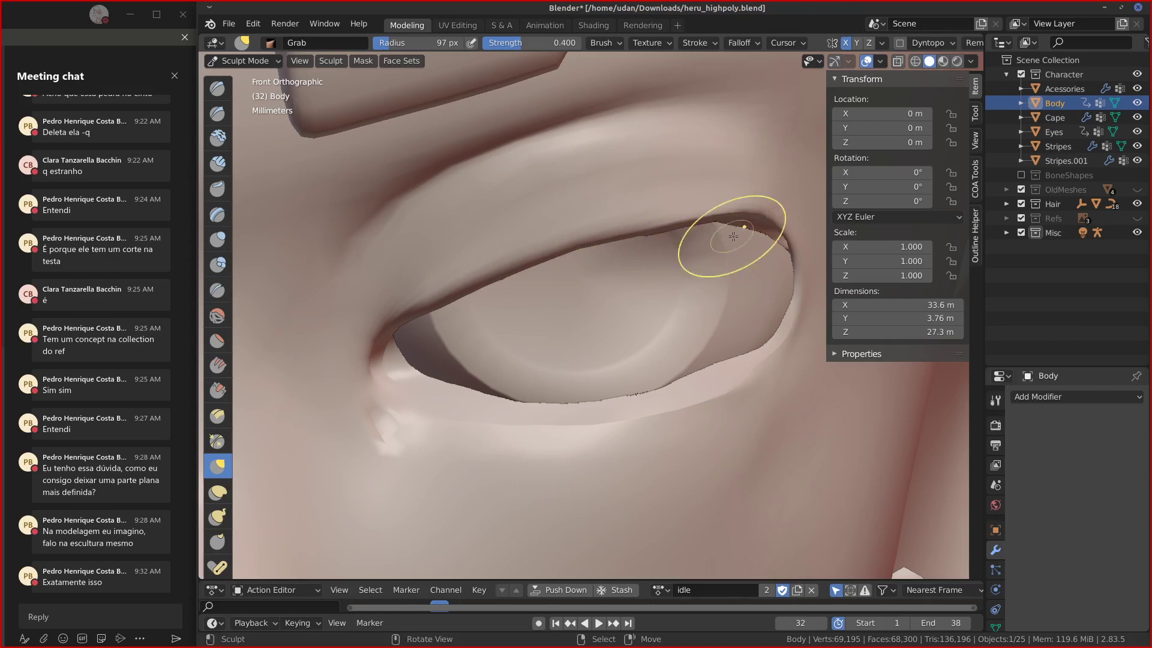
Adjust the lower eyelid's rim near the eye's outer corner with the Grab brush at strength 0.400.
click(219, 293)
shift+middle_drag(722, 366, 462, 438)
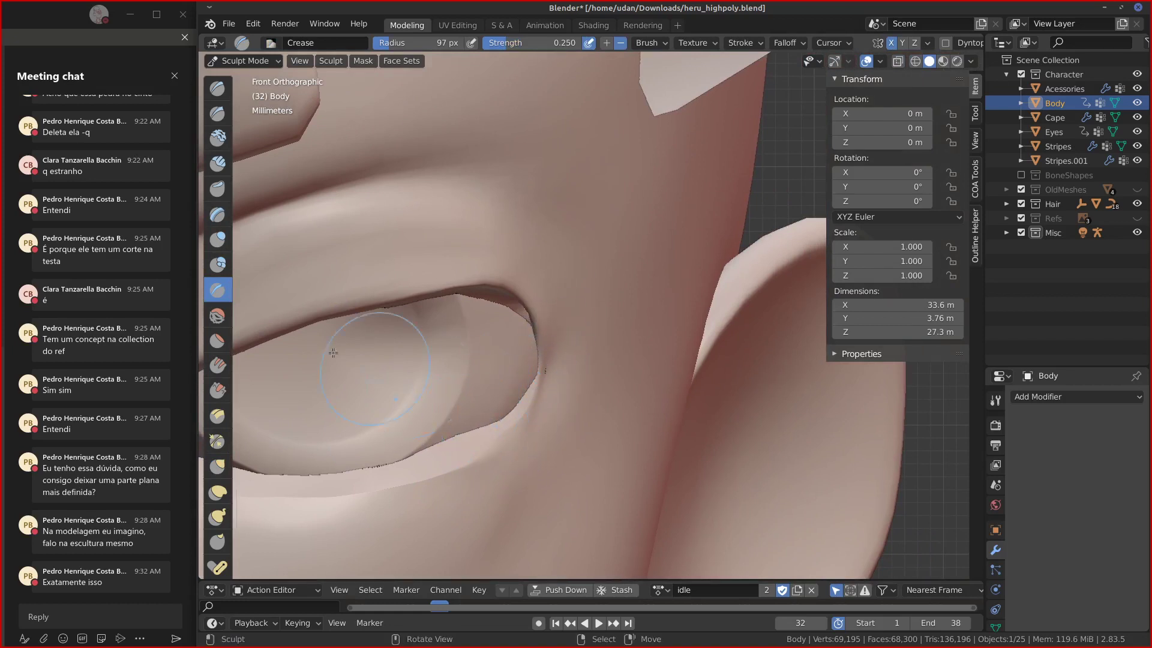
key(g)
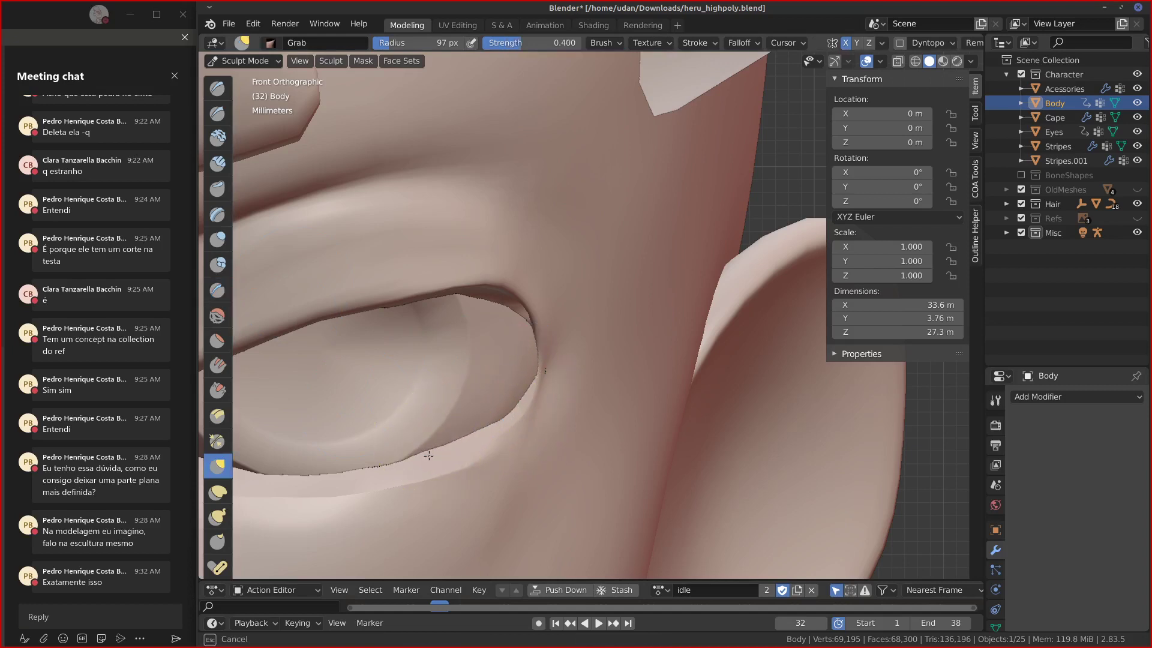
drag(488, 427, 505, 427)
Sharpen the lower eyelid's edge near the outer corner with the Pinch/Magnify brush at 44 px radius.
click(147, 325)
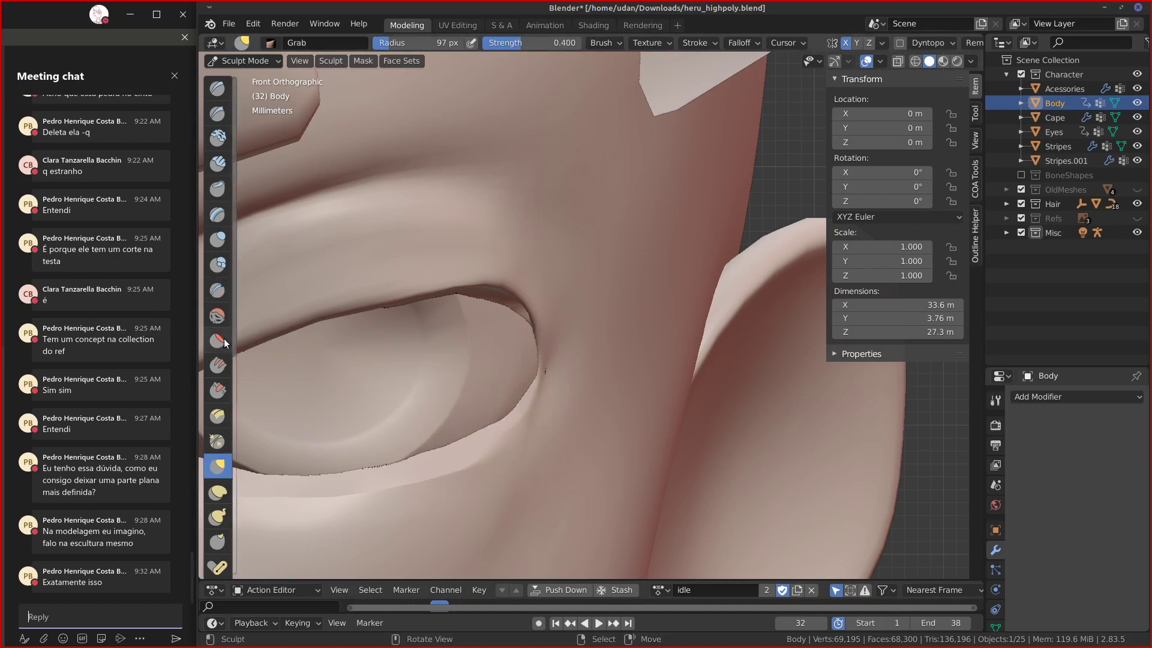
click(217, 437)
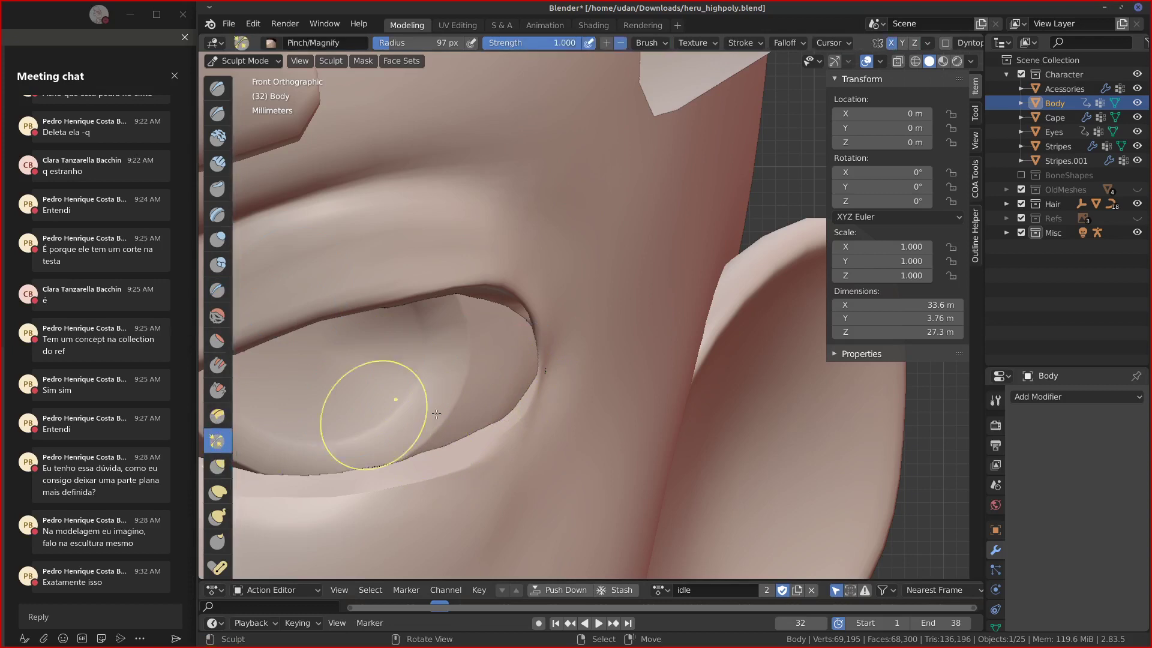
key(f)
click(514, 433)
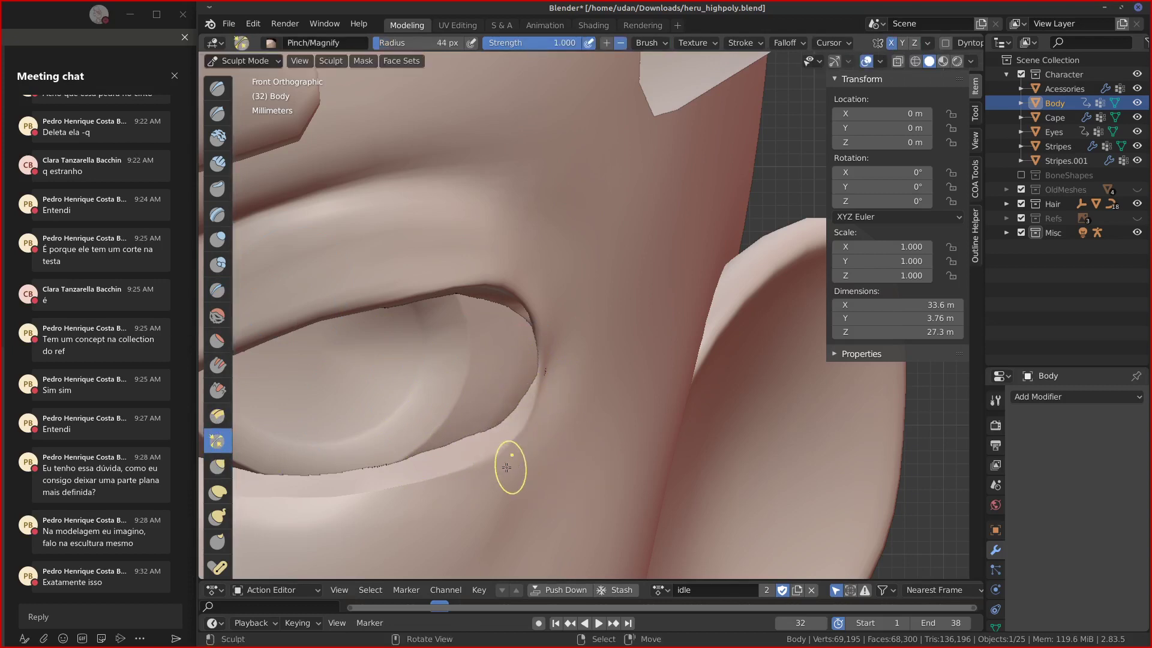
shift+middle_drag(507, 467, 592, 414)
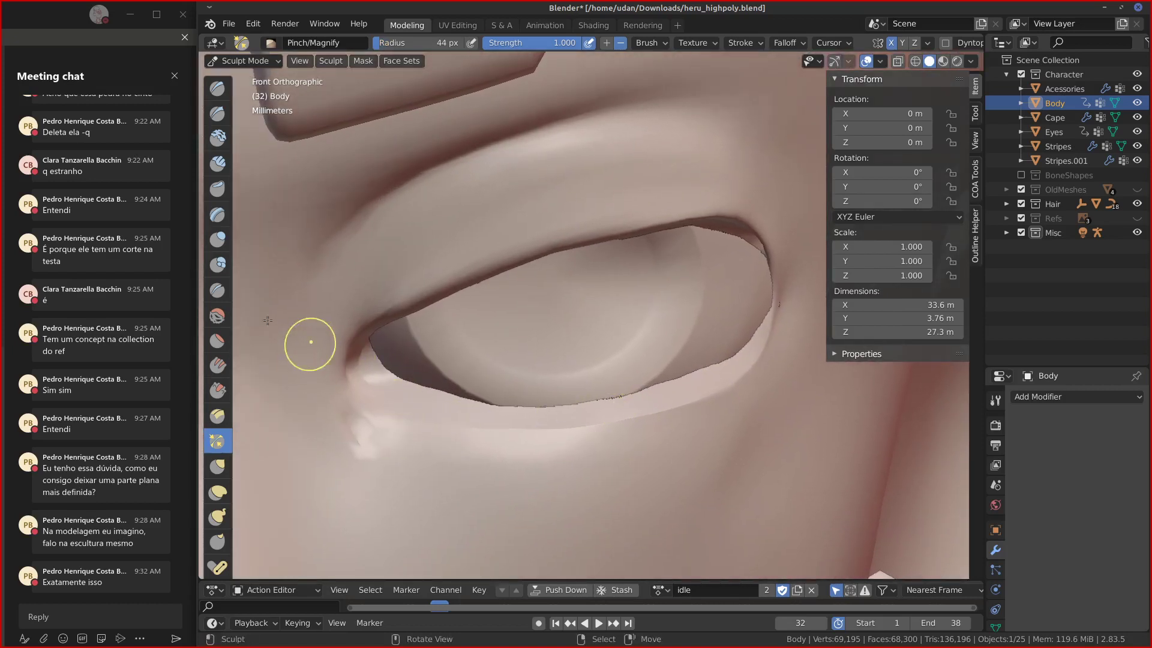
Pull the eyelid corner nearest the nose downward using the Grab brush at 146 px radius.
key(g)
key(f)
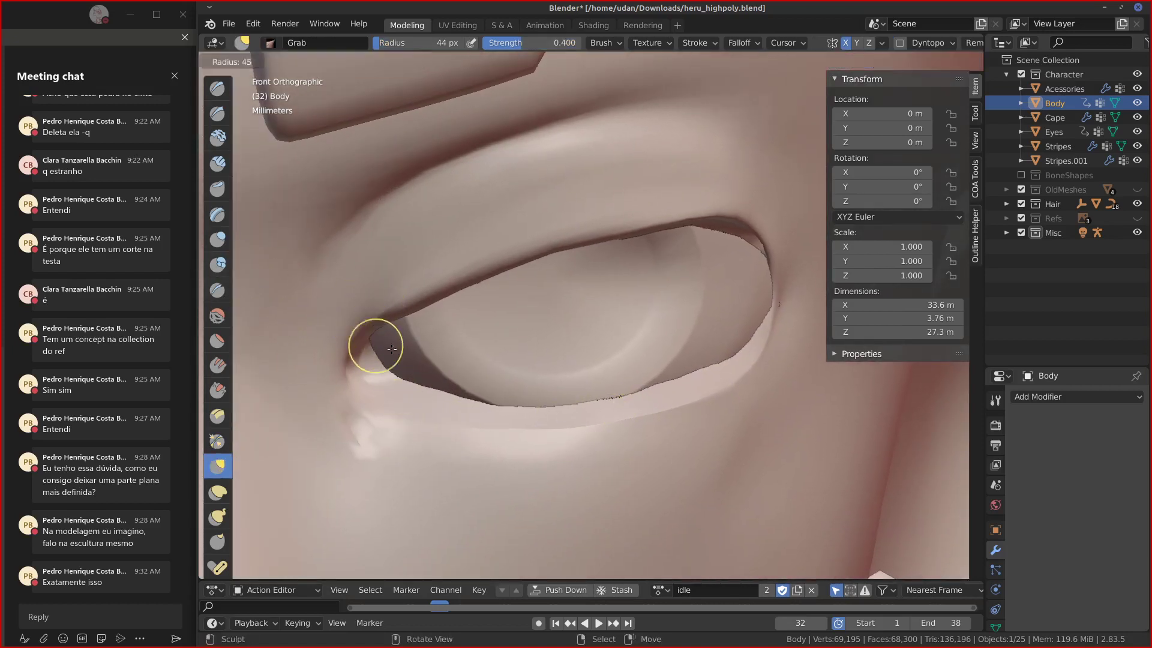
click(463, 347)
mouse_move(376, 360)
mouse_down()
mouse_move(361, 394)
mouse_move(382, 363)
mouse_move(371, 423)
mouse_move(396, 379)
mouse_move(360, 425)
mouse_up()
Smooth the inner eye corner and the skin just below it using the Smooth brush at strength 0.700.
click(218, 341)
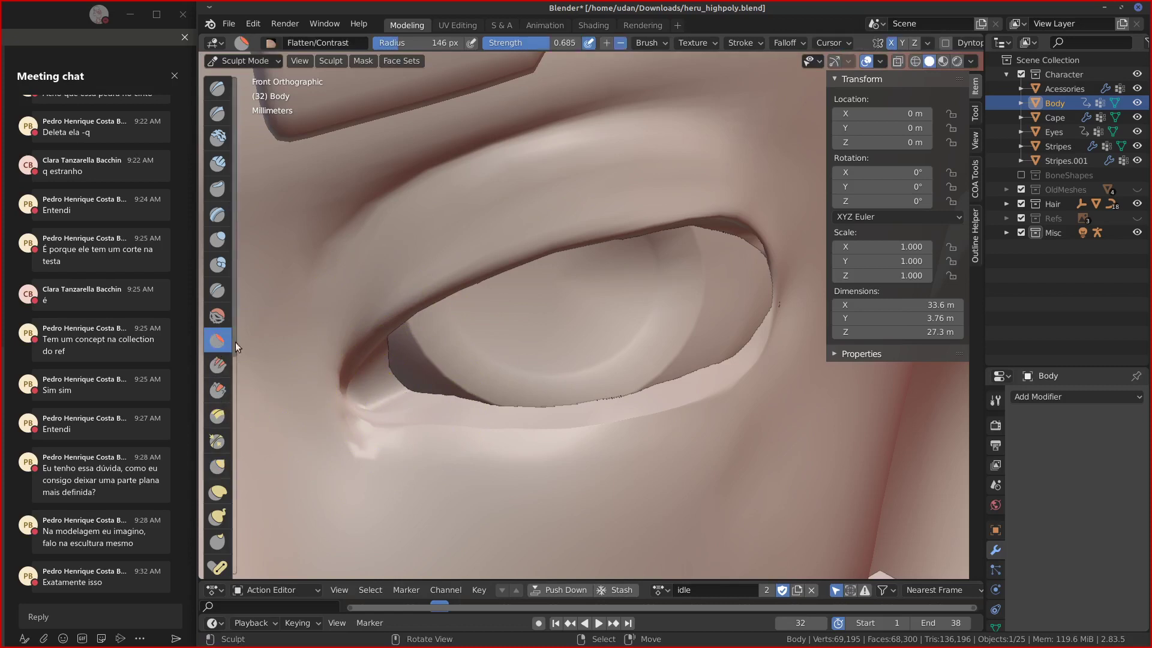
click(218, 315)
mouse_move(406, 437)
mouse_down()
mouse_move(366, 442)
mouse_move(362, 409)
mouse_up()
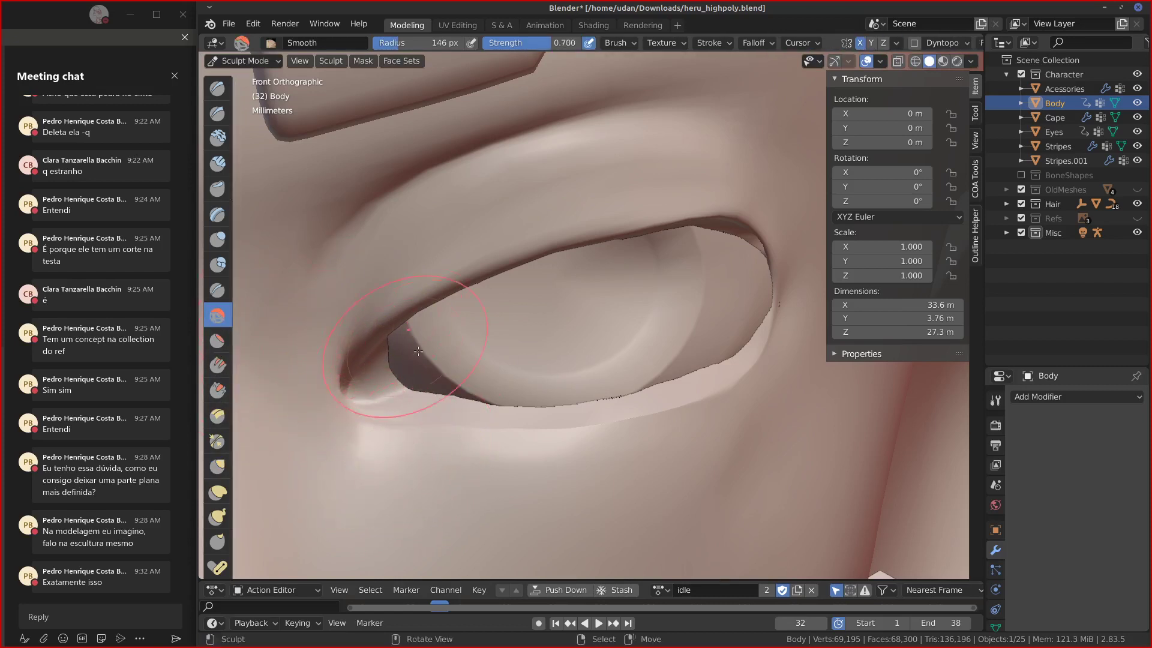
drag(418, 351, 390, 378)
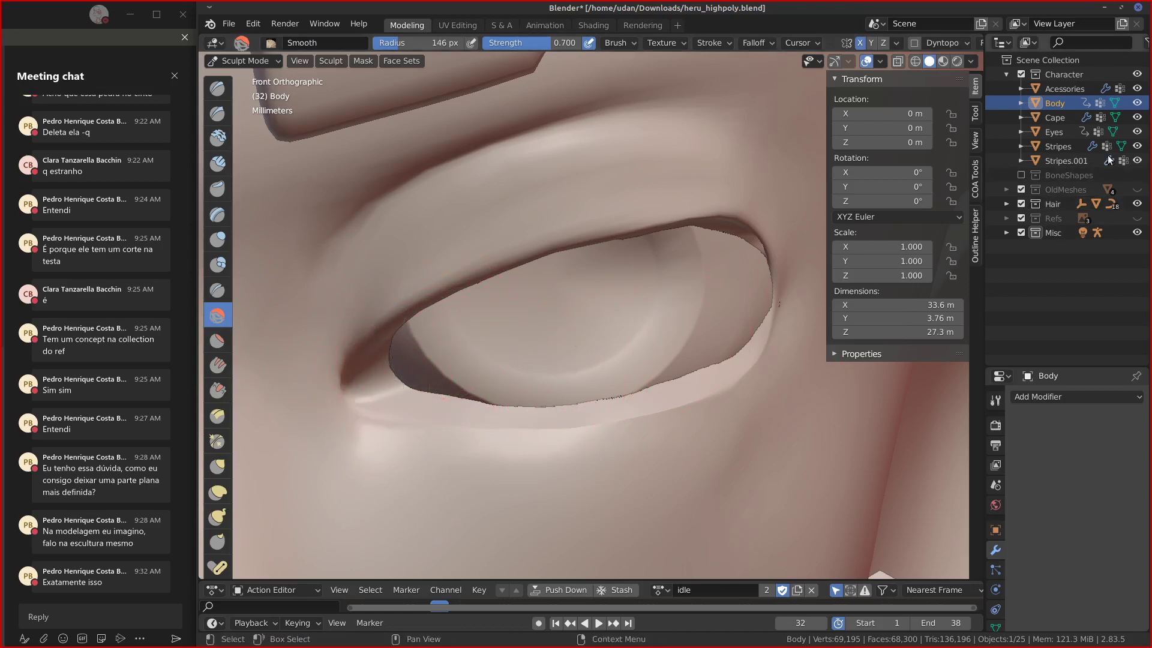
Hide the Eyes object and delete the innermost ring of faces inside the Body's eye opening in Edit Mode.
click(1137, 132)
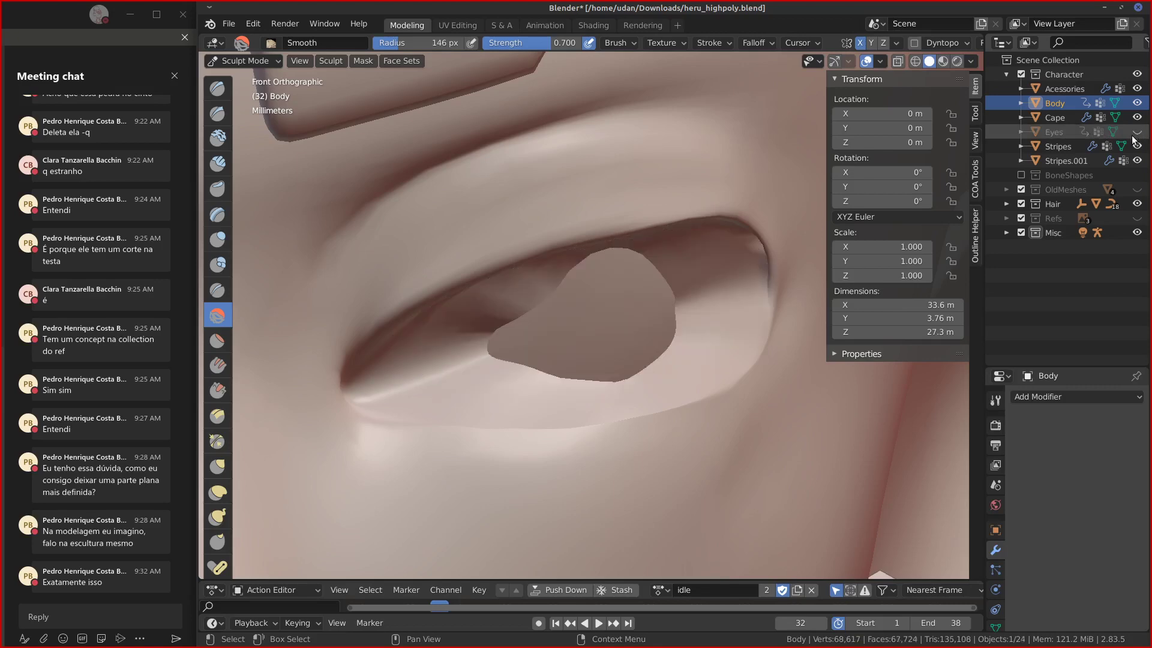
mouse_move(488, 338)
middle_down()
mouse_move(545, 332)
mouse_move(561, 345)
middle_up()
key(Tab)
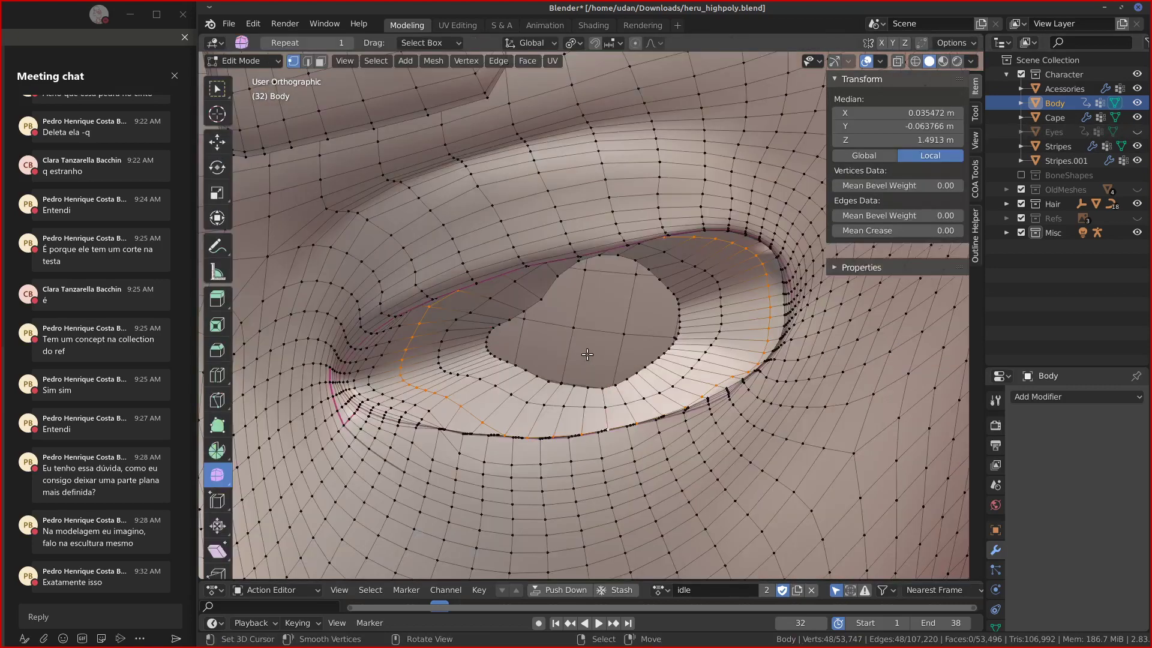
alt+click(567, 387)
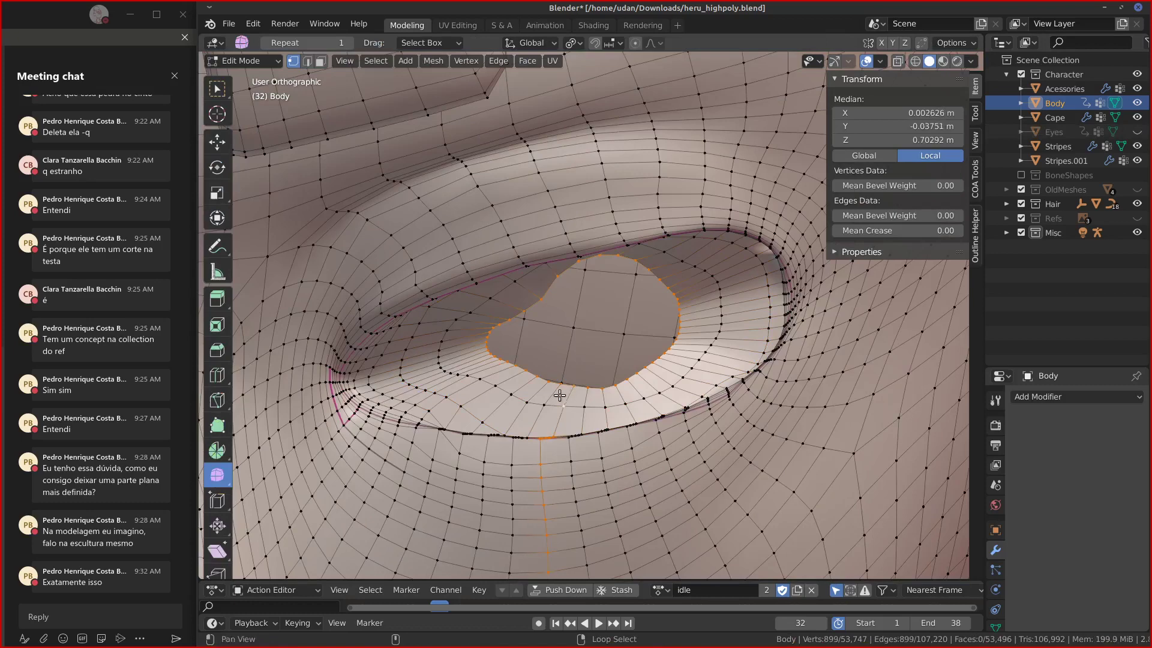
alt+shift+click(635, 395)
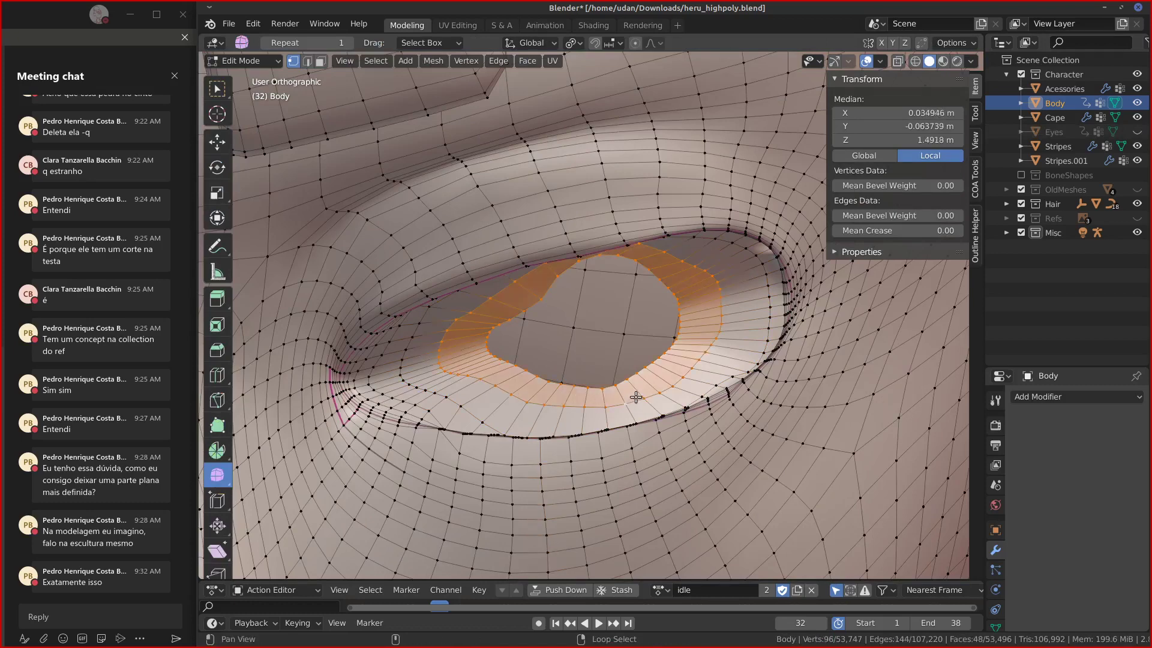
key(x)
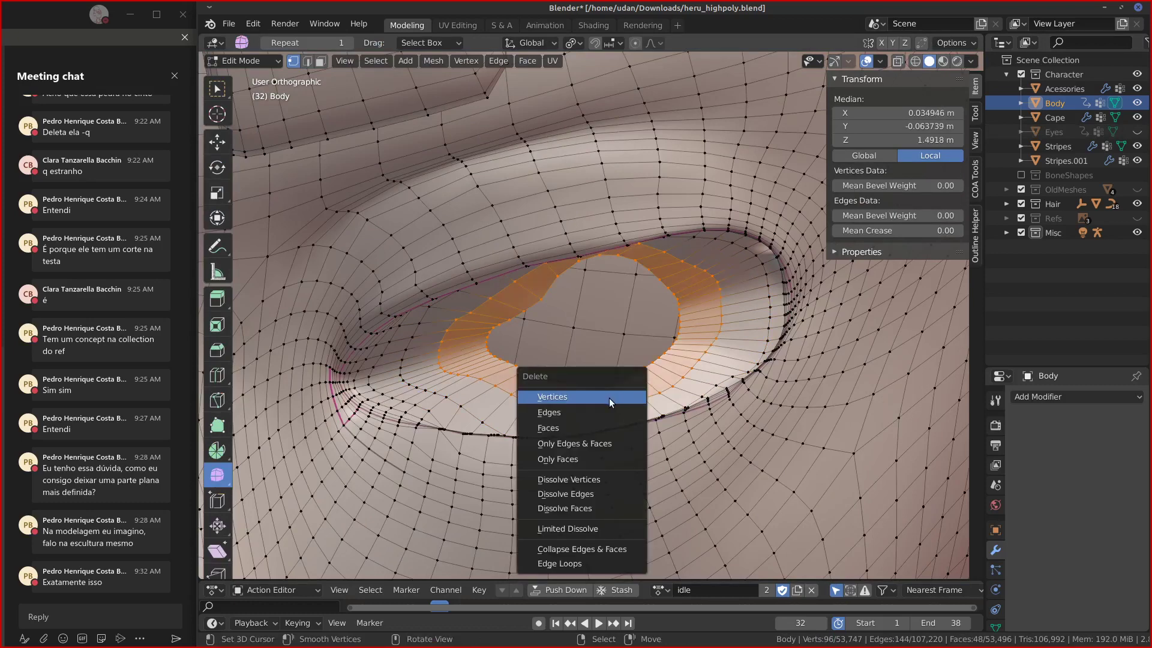
click(593, 431)
Delete the next ring of faces in the eye opening, back to the loop just inside the eyelids.
alt+click(487, 418)
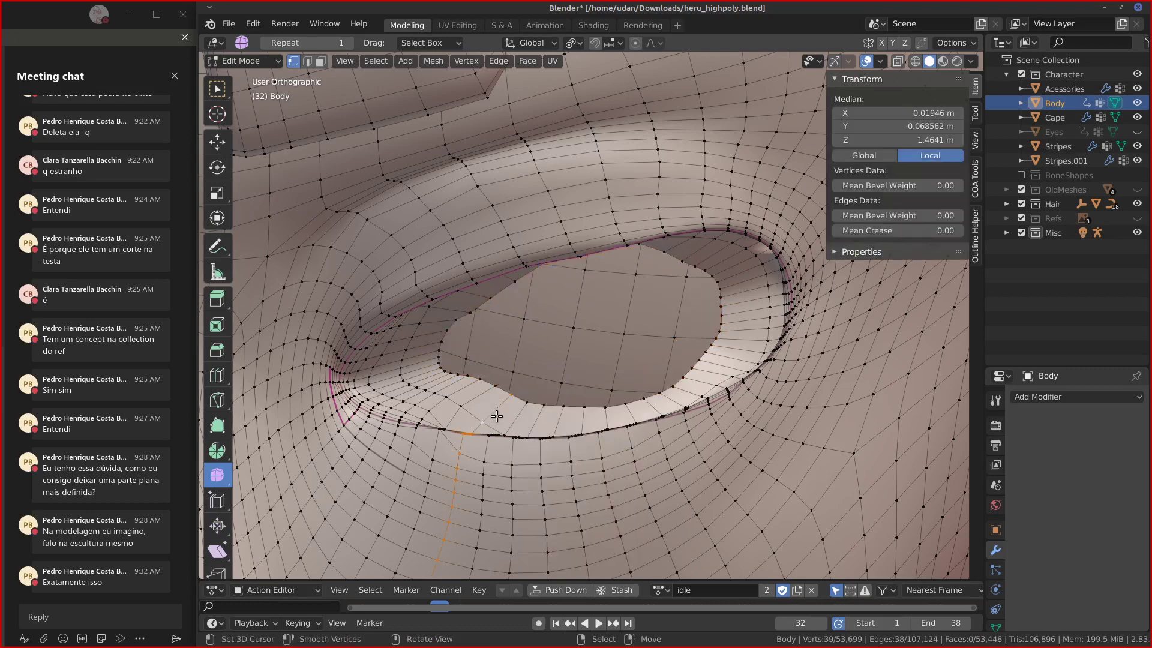
ctrl+alt+click(528, 396)
key(x)
click(528, 399)
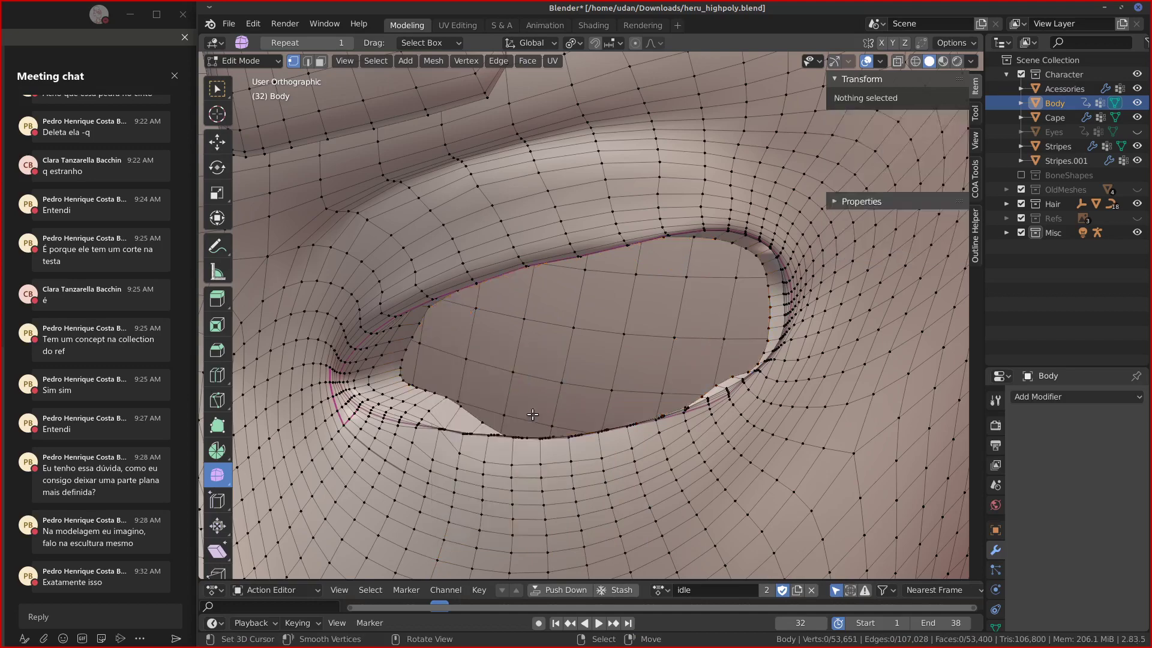
Return the Body to Sculpt Mode and show the Eyes object again, with the trimmed eyelids viewed from the side.
middle_drag(528, 399, 517, 402)
alt+drag(517, 402, 538, 409)
key(Tab)
mouse_move(567, 387)
middle_down()
mouse_move(505, 419)
mouse_move(578, 373)
mouse_move(628, 313)
middle_up()
key(Tab)
mouse_move(627, 313)
alt+mouse_down()
mouse_move(598, 343)
mouse_move(654, 341)
mouse_move(574, 342)
mouse_move(653, 402)
mouse_move(708, 360)
alt+mouse_up()
key(Tab)
click(1137, 132)
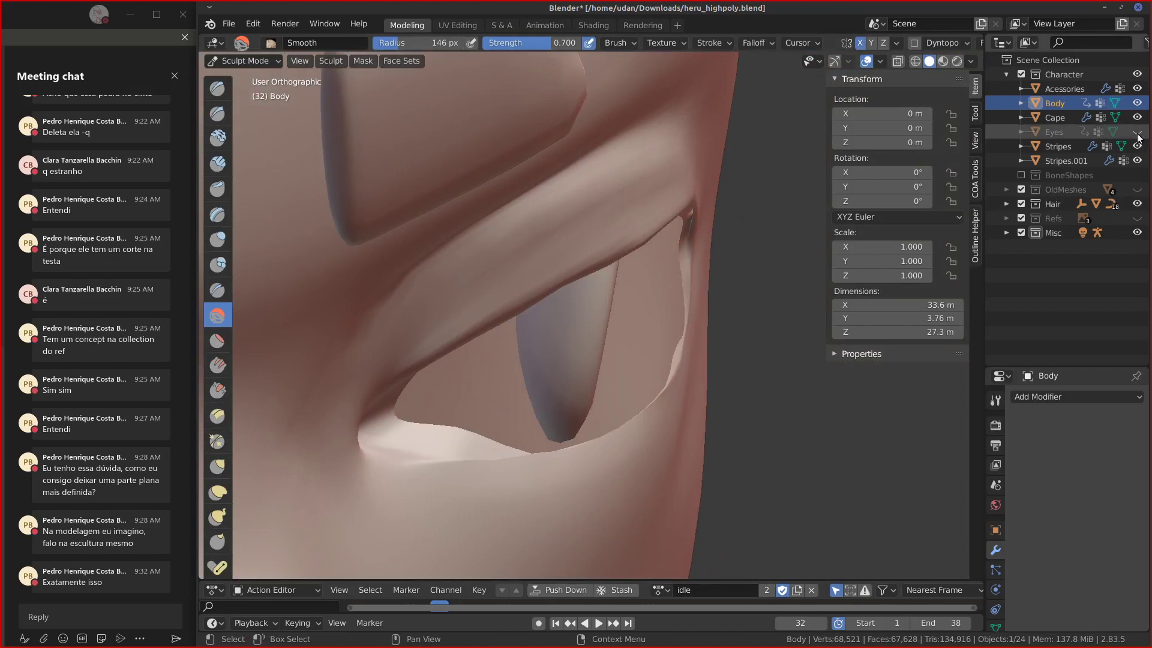
mouse_move(717, 267)
alt+mouse_down()
mouse_move(445, 354)
mouse_move(583, 380)
mouse_move(543, 371)
alt+mouse_up()
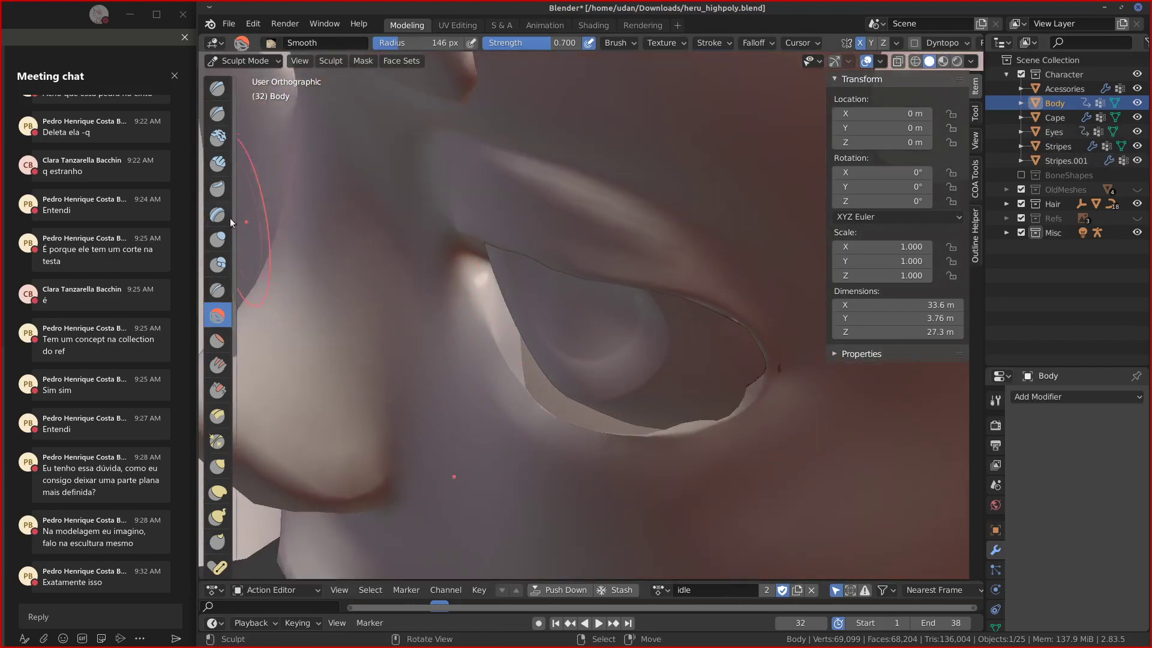
Push the middle of the lower eyelid's rim closer to the eyeball using the Grab brush at 217 px radius.
key(g)
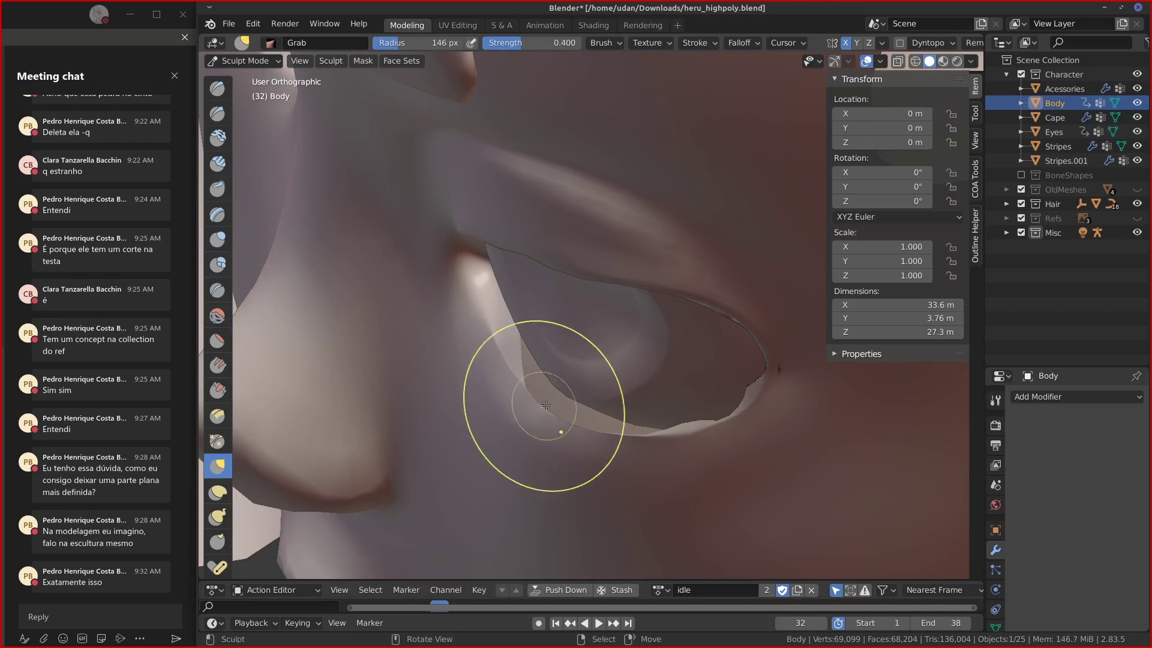
key(f)
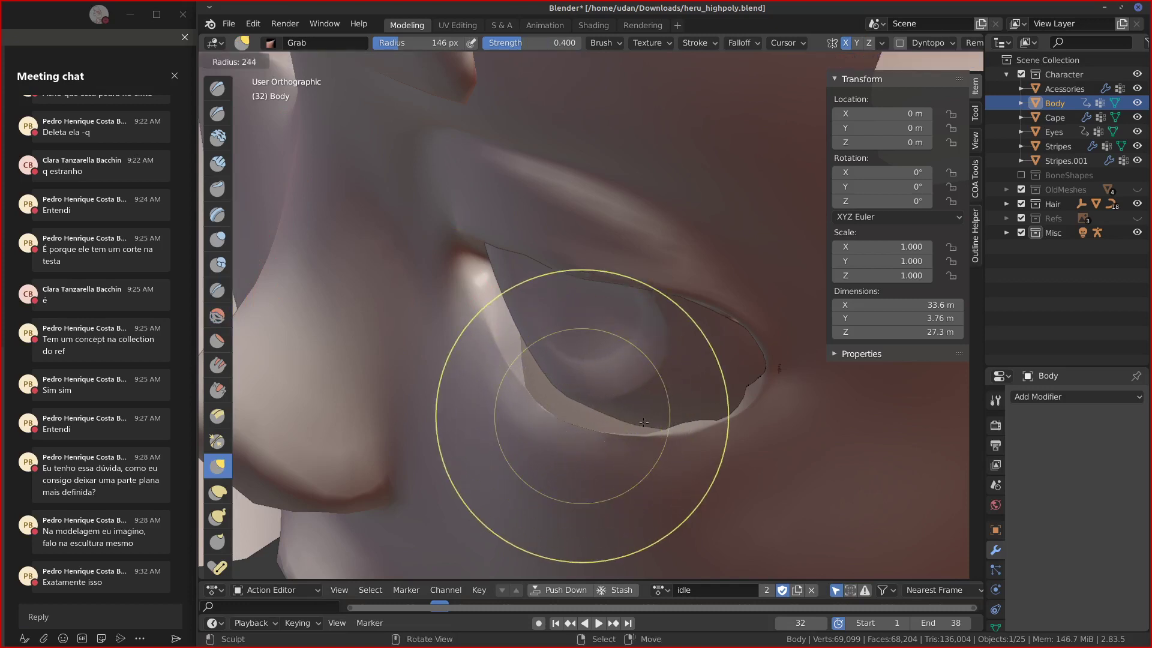
click(711, 417)
drag(570, 416, 577, 413)
drag(655, 437, 656, 412)
drag(671, 420, 674, 410)
drag(573, 424, 607, 405)
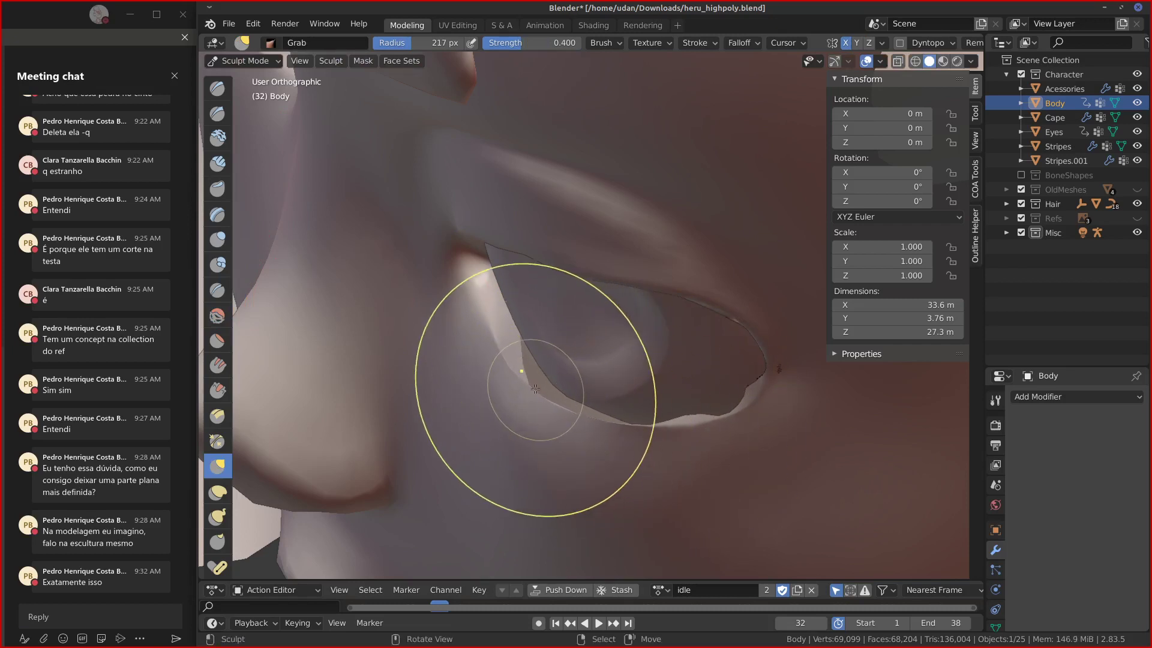
Pull the lower eyelid's inner half against the eyeball with the Grab brush, refining the rim from a steeper side angle.
drag(528, 389, 551, 380)
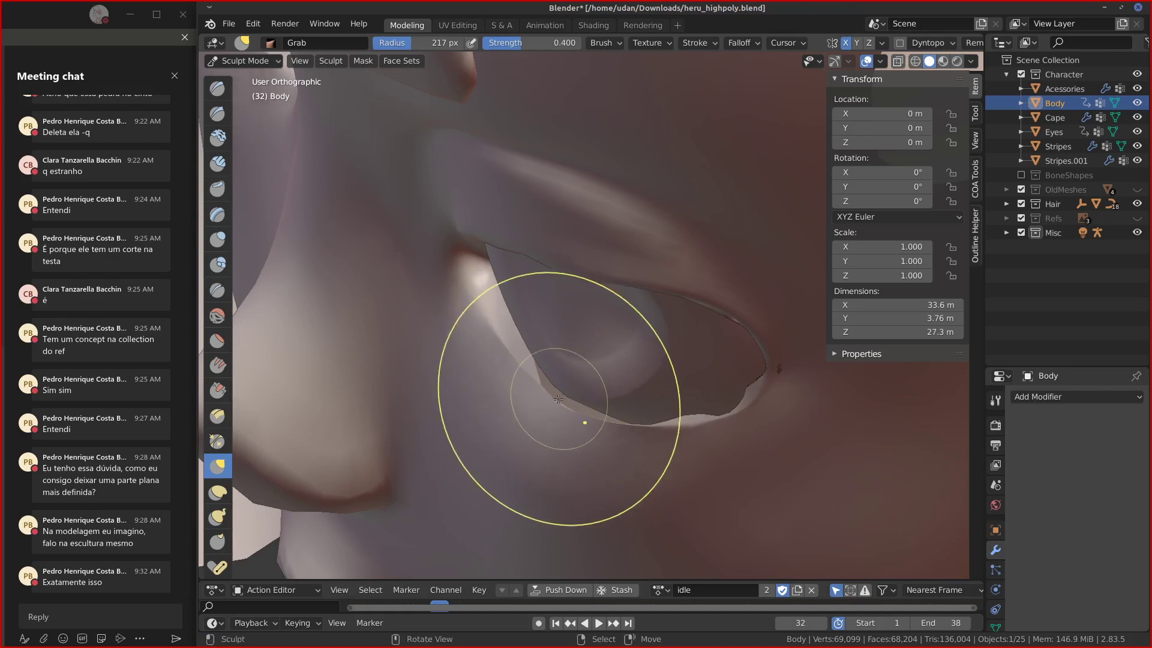
drag(583, 414, 580, 404)
drag(517, 364, 594, 374)
middle_drag(595, 374, 653, 381)
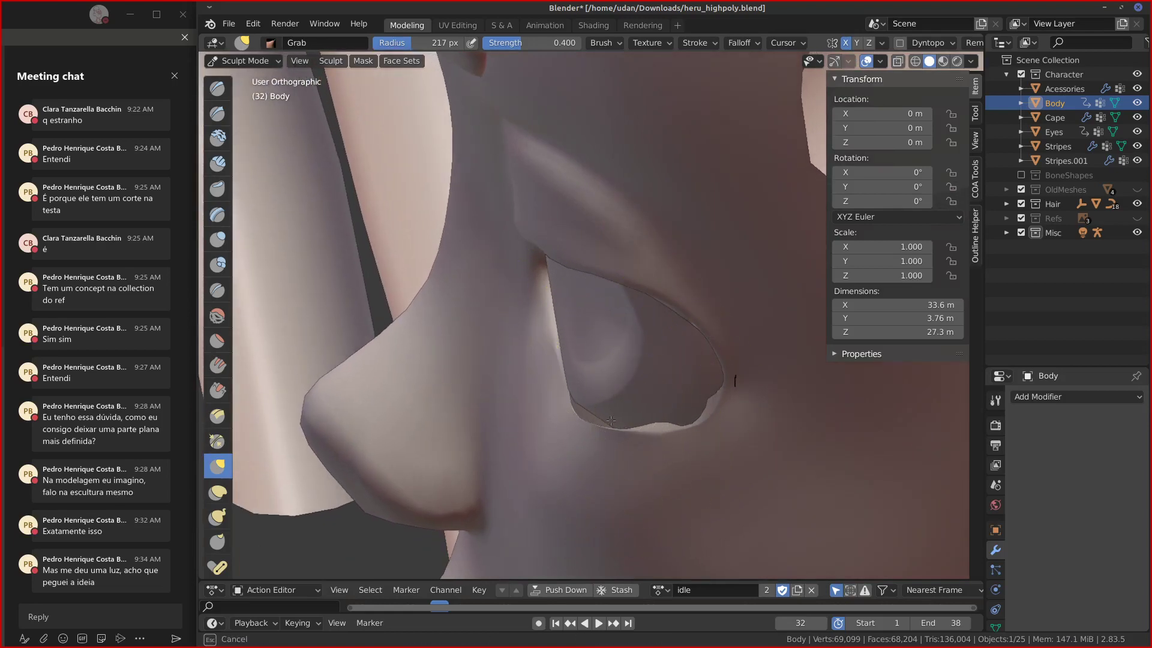
drag(605, 420, 607, 418)
mouse_move(687, 425)
mouse_down()
mouse_move(684, 404)
mouse_move(782, 395)
mouse_move(742, 383)
mouse_up()
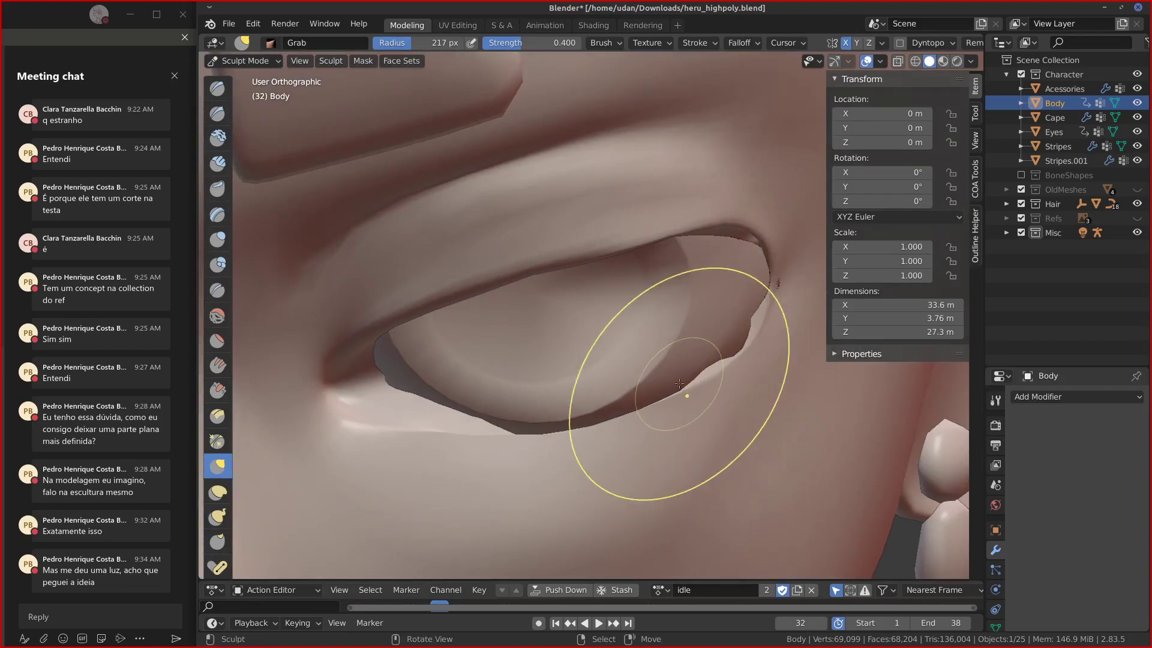
Examine the mesh topology around the trimmed eyelids and compare it with the sculpted face.
scroll(662, 376, down, 2)
key(Tab)
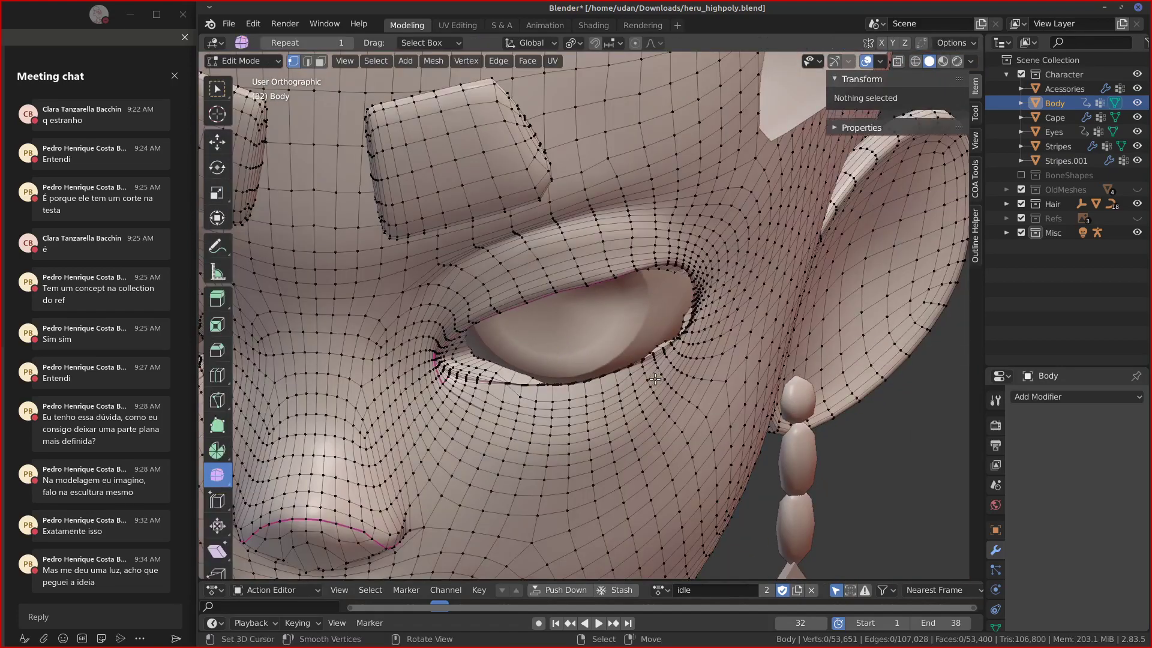
middle_drag(663, 376, 597, 347)
mouse_move(597, 347)
alt+mouse_down()
mouse_move(563, 384)
mouse_move(594, 358)
alt+mouse_up()
right_click(551, 400)
middle_drag(595, 358, 647, 369)
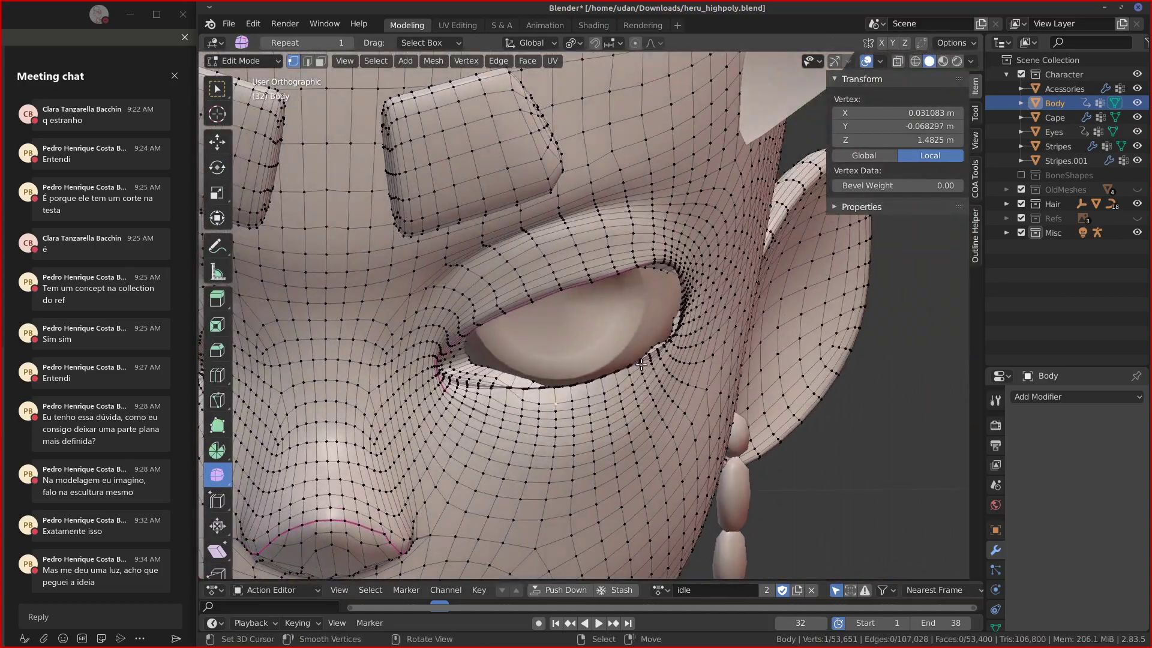
scroll(637, 367, down, 4)
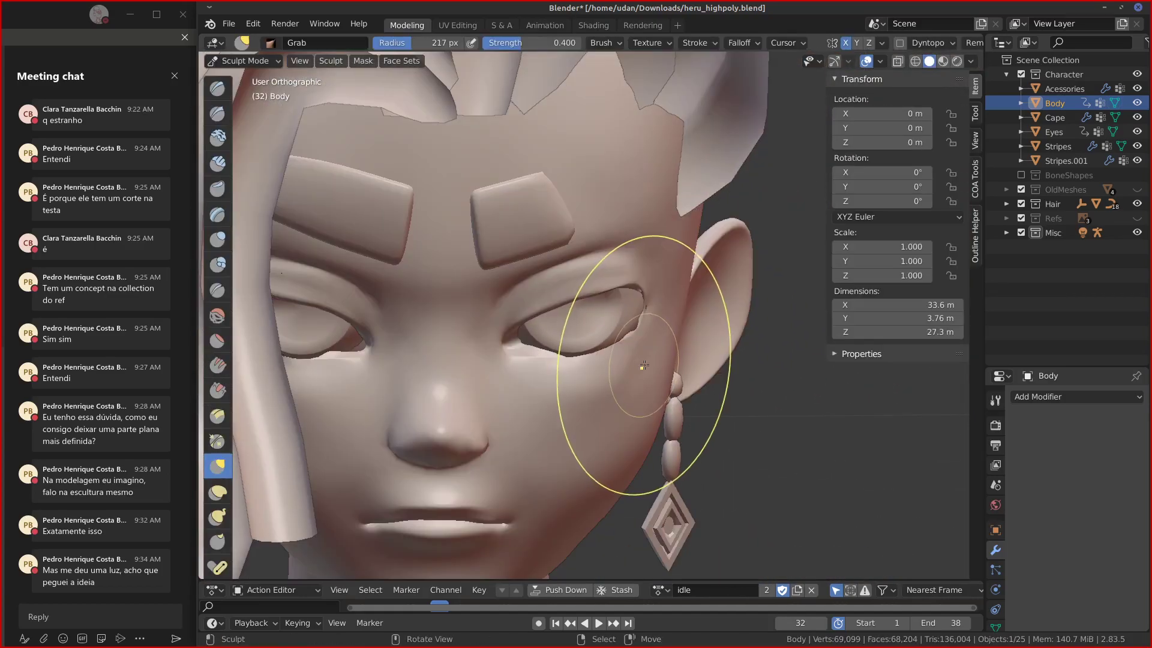
Select all geometry linked to the Body's face in Edit Mode and try to move it away from the eyebrows and ears.
middle_drag(629, 370, 637, 261)
key(ctrl+l)
scroll(646, 262, down, 4)
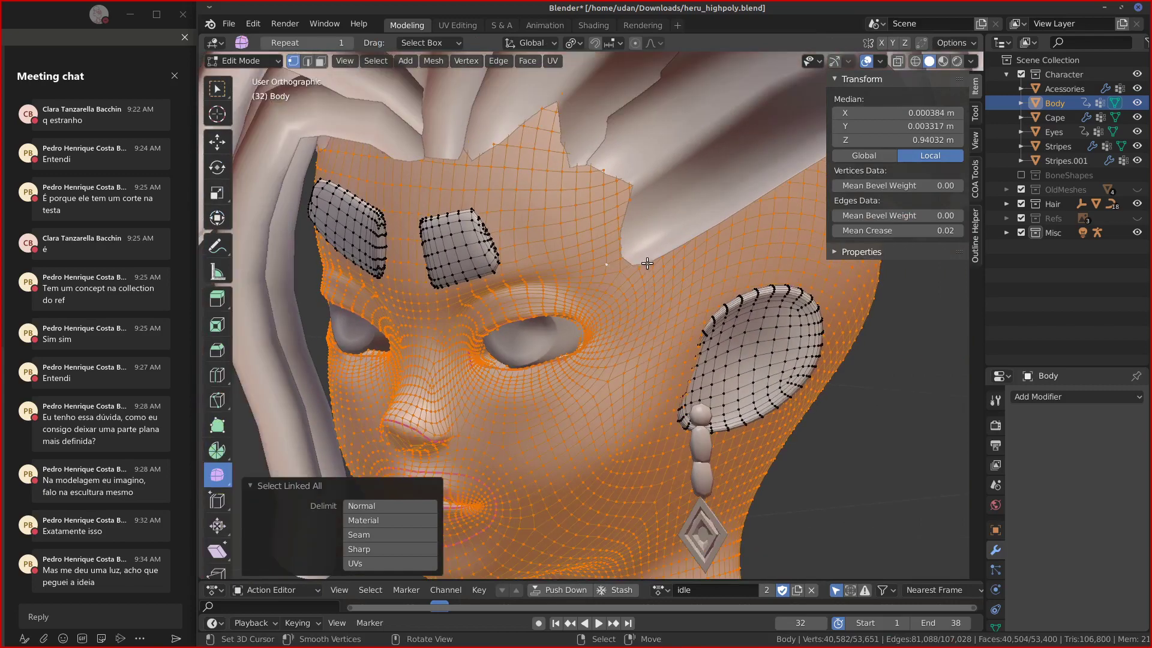
key(g)
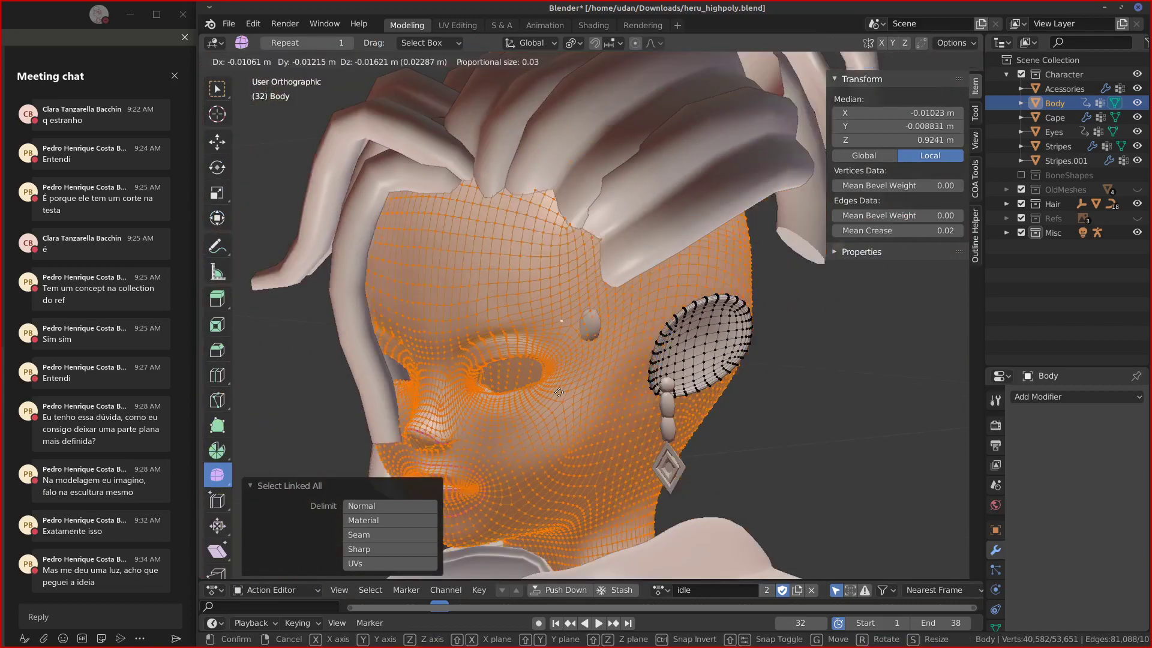
key(Escape)
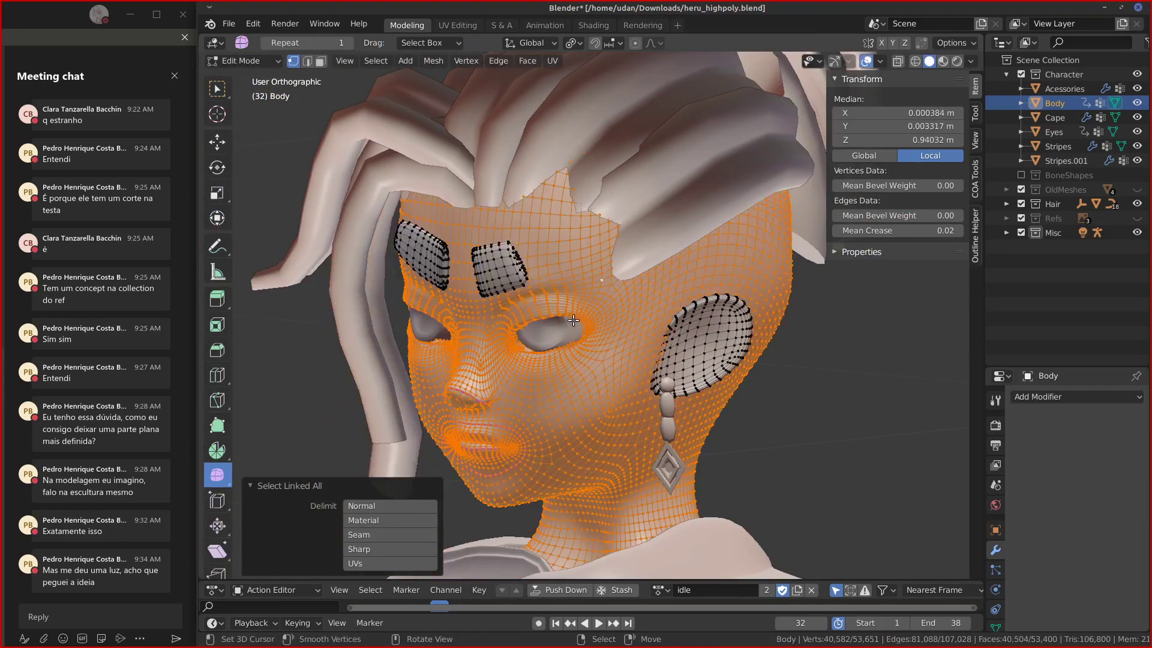
middle_drag(595, 366, 695, 325)
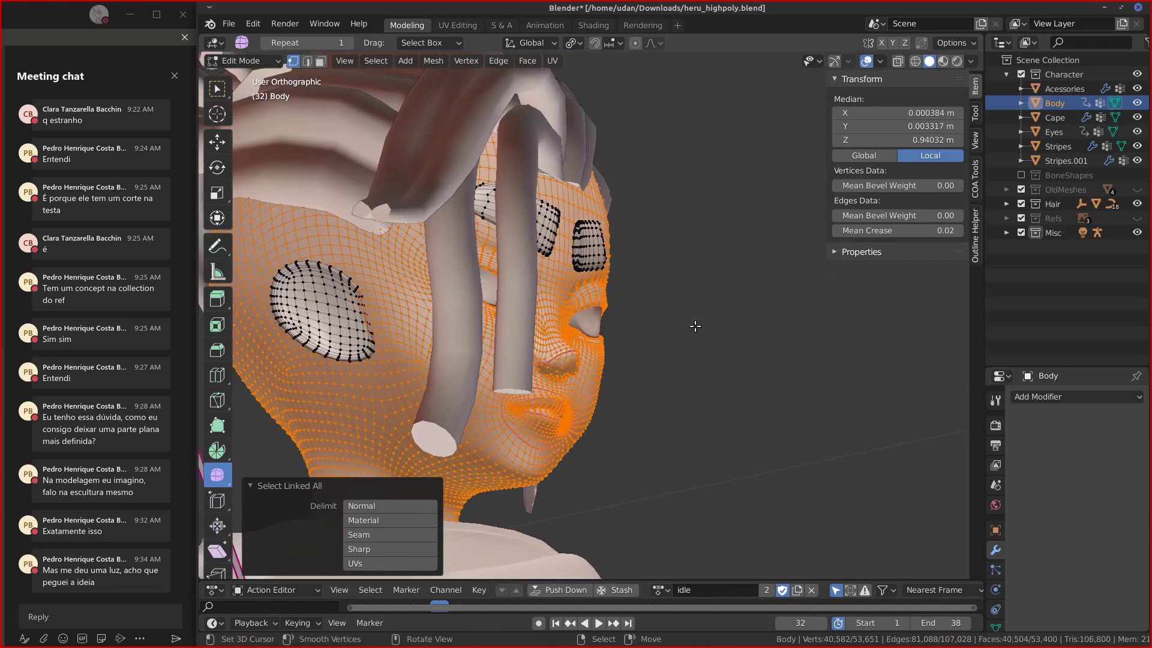
In Sculpt Mode, scrape planes into the back of the neck using Multi-plane Scrape at 65 px radius and strength 1.000.
key(Tab)
mouse_move(658, 394)
middle_down()
mouse_move(503, 414)
mouse_move(552, 493)
mouse_move(607, 257)
mouse_move(538, 362)
mouse_move(643, 385)
mouse_move(591, 386)
mouse_move(424, 347)
mouse_move(546, 338)
mouse_move(606, 381)
mouse_move(438, 282)
mouse_move(663, 314)
mouse_move(701, 360)
mouse_move(666, 347)
middle_up()
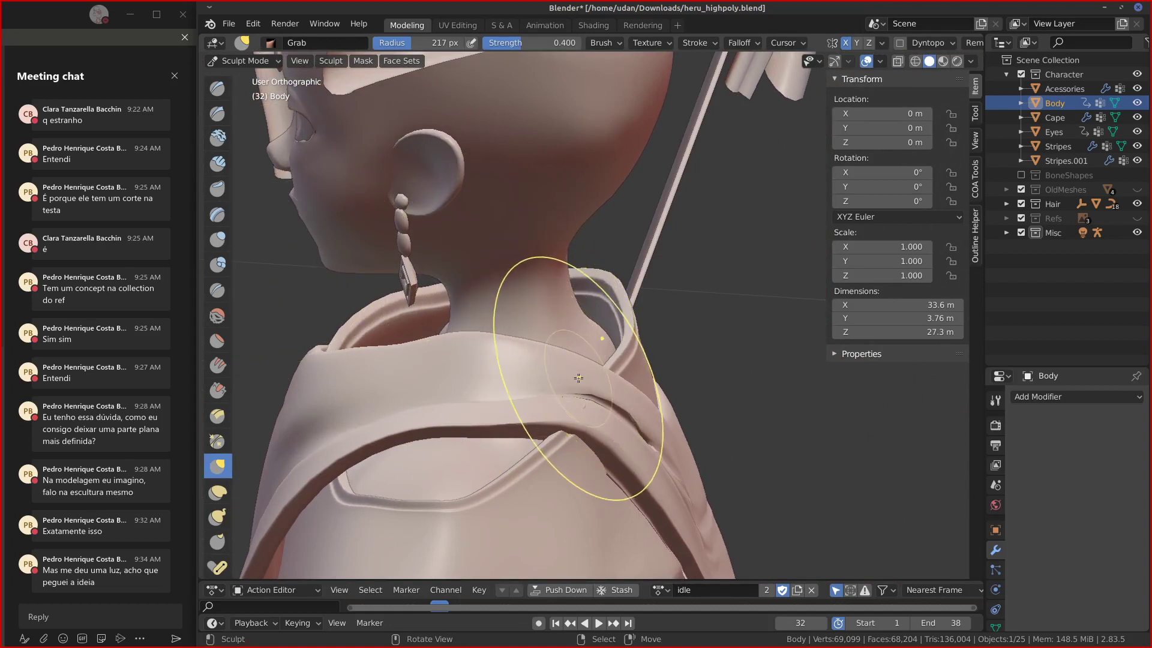
key(f)
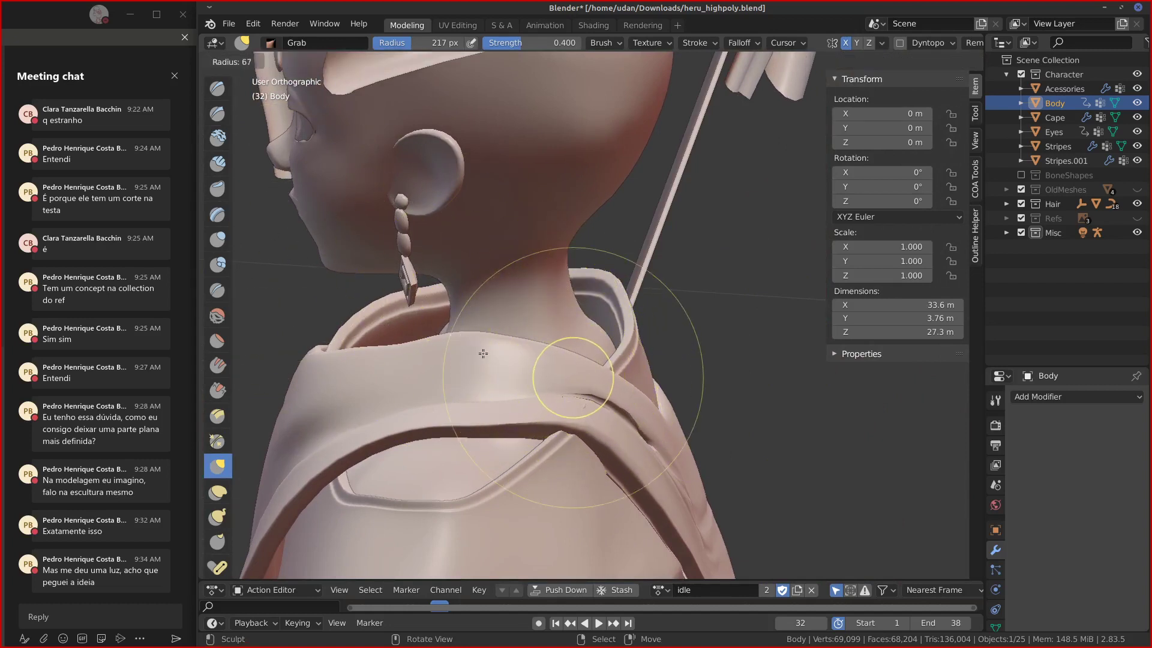
click(484, 354)
mouse_move(564, 332)
middle_down()
mouse_move(576, 323)
mouse_move(540, 312)
mouse_move(558, 303)
mouse_move(533, 287)
middle_up()
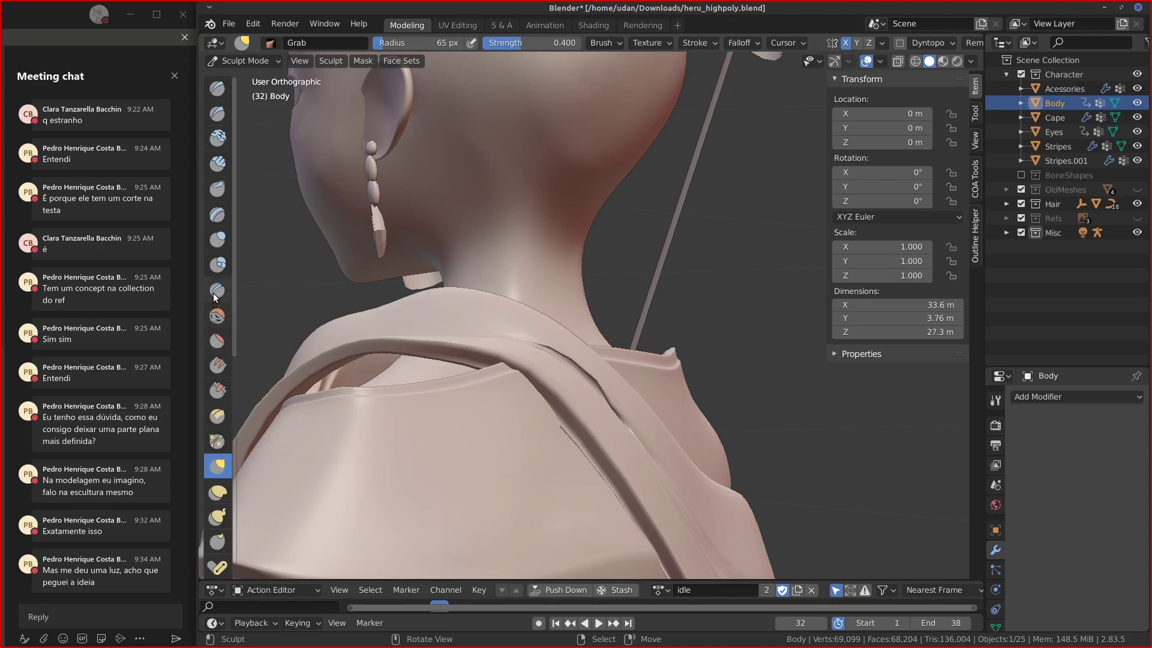
click(217, 416)
drag(516, 288, 507, 293)
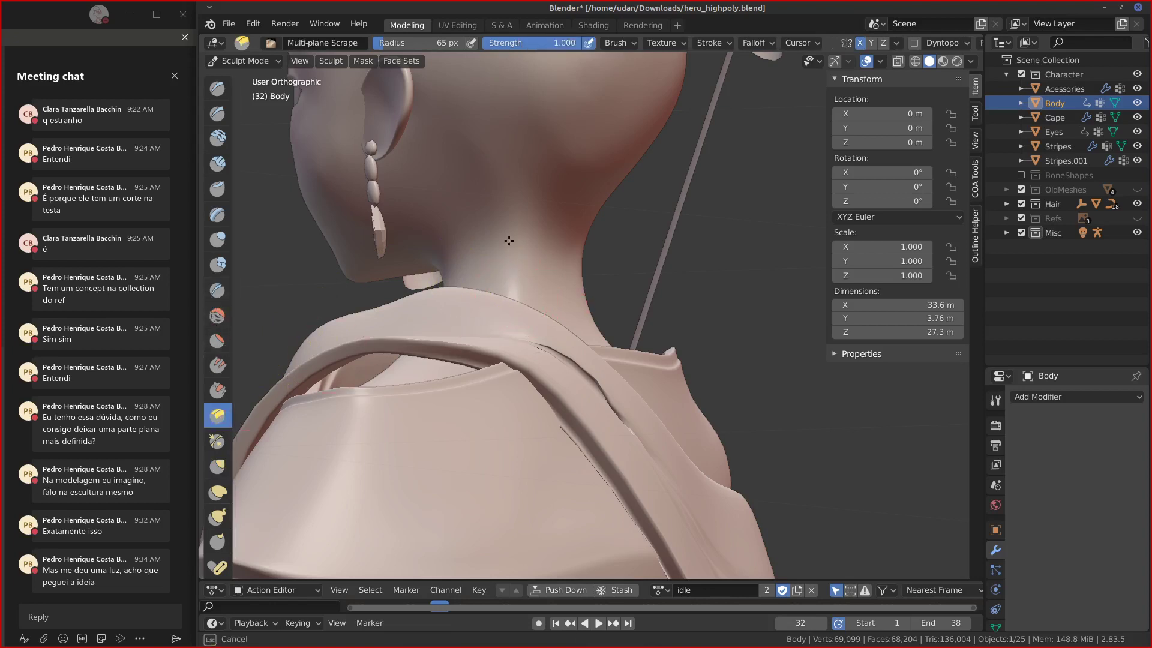
mouse_move(508, 241)
mouse_down()
mouse_move(501, 300)
mouse_move(514, 283)
mouse_move(527, 324)
mouse_up()
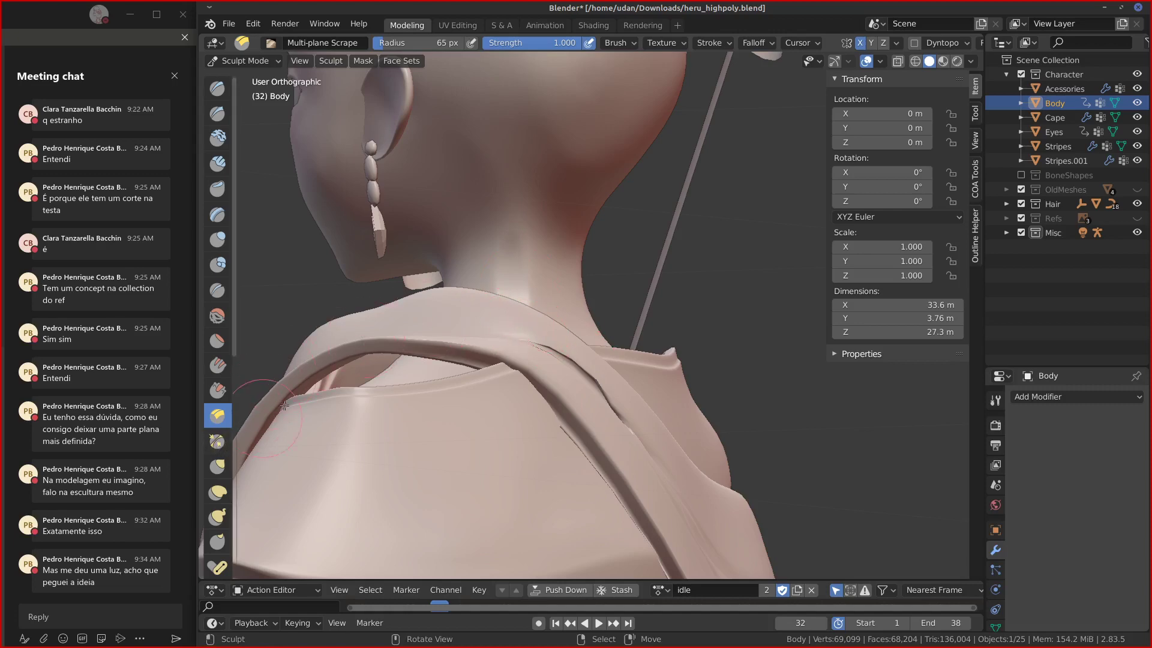
Flatten the scraped area of the neck with the Flatten/Contrast brush at strength 0.685.
middle_drag(285, 407, 335, 336)
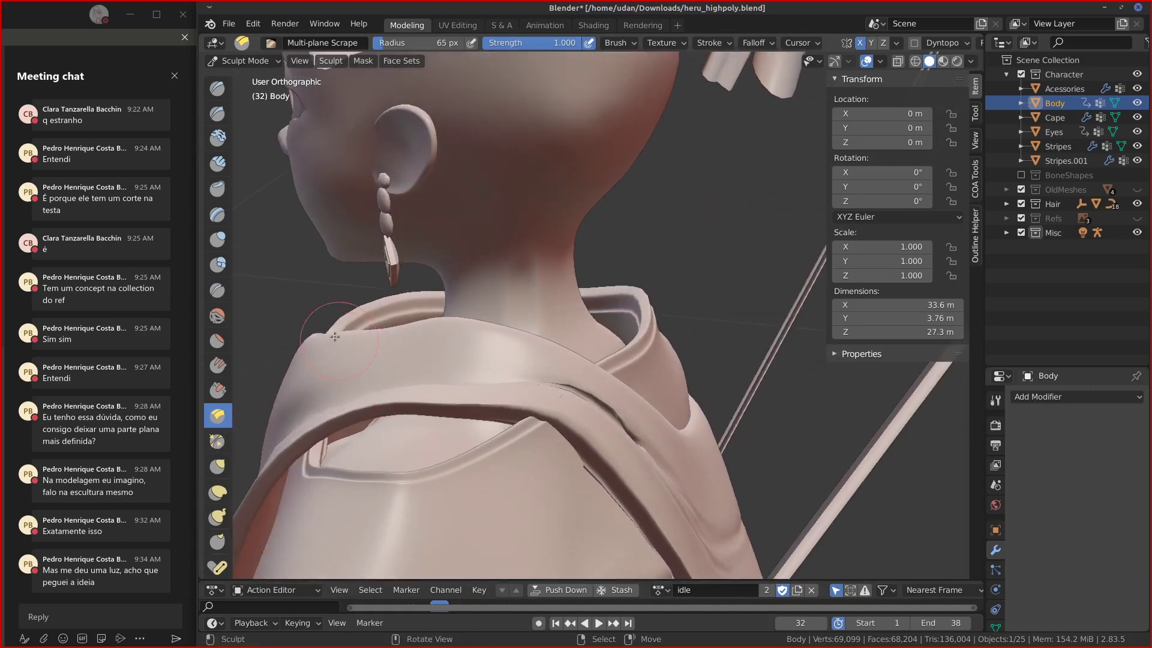
click(217, 340)
mouse_move(528, 330)
middle_down()
mouse_move(560, 320)
mouse_move(523, 273)
middle_up()
drag(524, 274, 524, 273)
drag(519, 327, 519, 327)
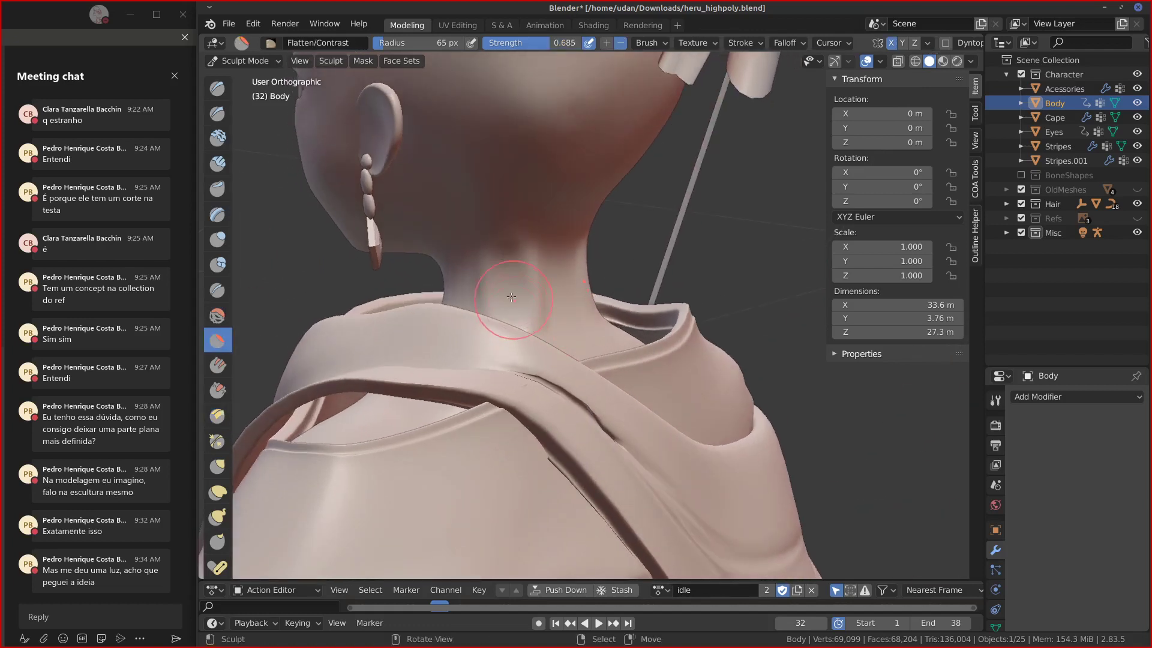
mouse_move(536, 263)
mouse_down()
mouse_move(539, 311)
mouse_move(541, 268)
mouse_up()
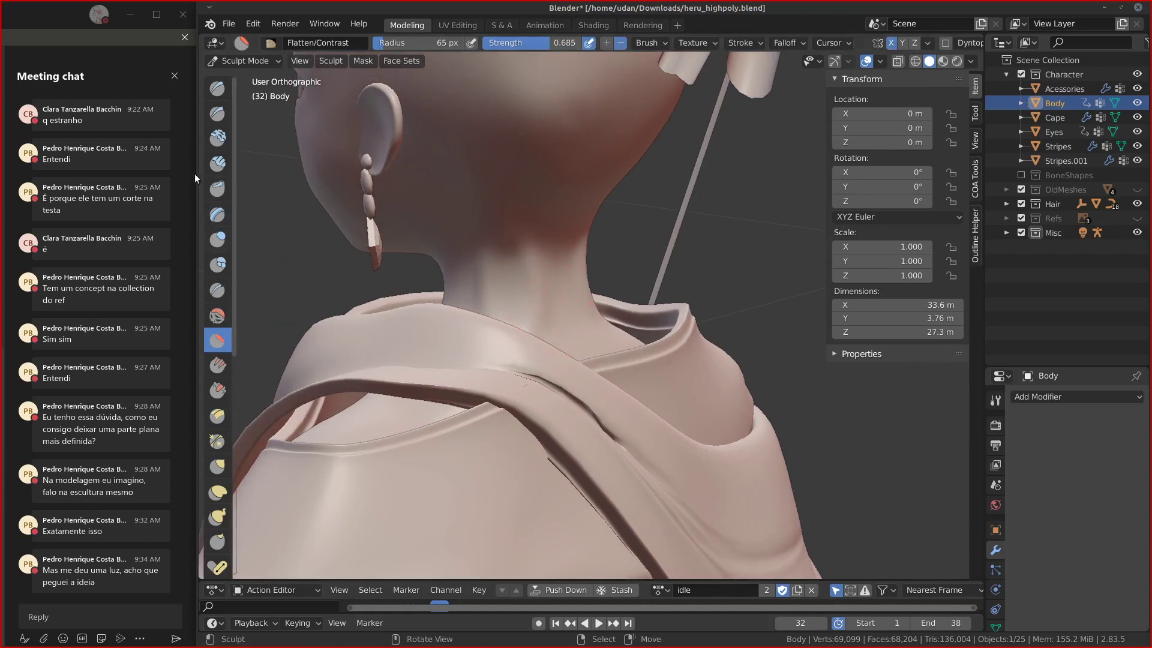
Smooth the flattened area at the back of the neck with the Smooth brush at strength 0.700.
click(220, 312)
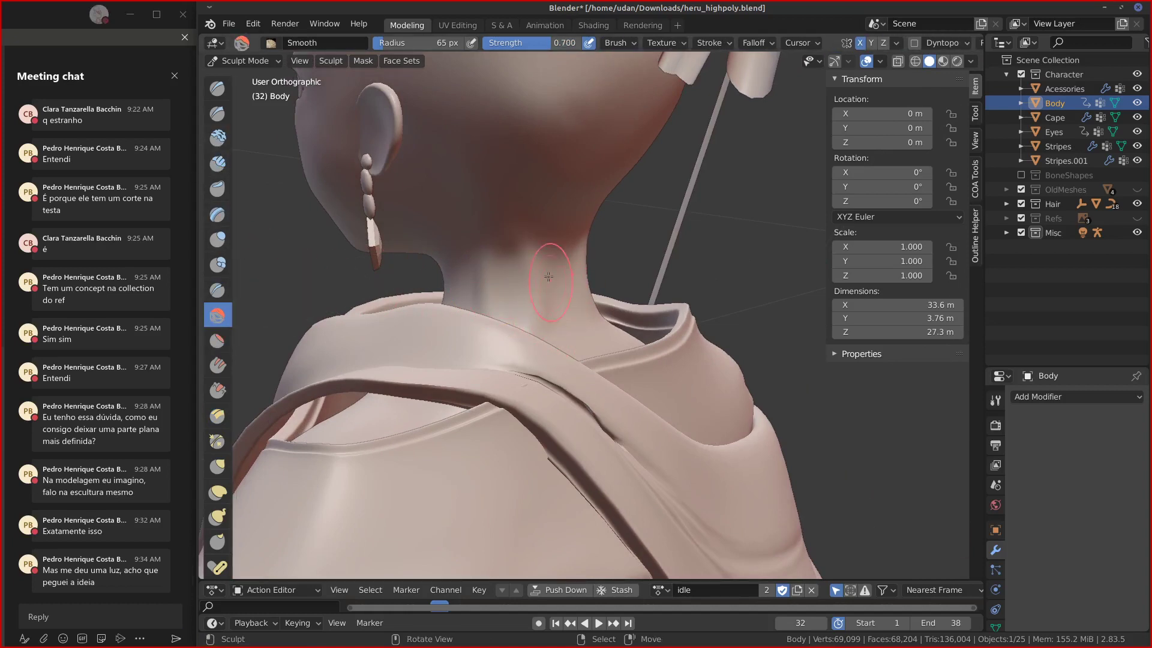
mouse_move(543, 288)
mouse_down()
mouse_move(544, 262)
mouse_move(539, 329)
mouse_move(528, 288)
mouse_up()
mouse_move(544, 322)
middle_down()
mouse_move(600, 319)
mouse_move(521, 316)
mouse_move(579, 312)
mouse_move(507, 303)
middle_up()
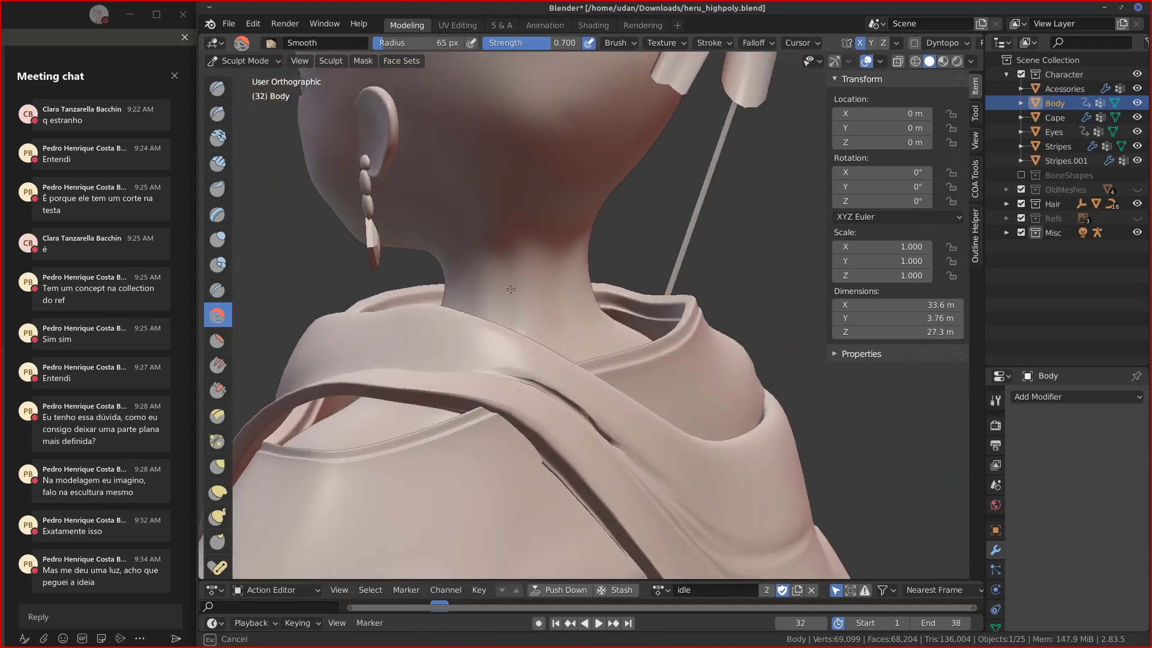
drag(480, 285, 507, 327)
mouse_move(508, 327)
middle_down()
mouse_move(663, 311)
mouse_move(599, 308)
mouse_move(570, 328)
mouse_move(584, 257)
mouse_move(553, 214)
mouse_move(620, 282)
mouse_move(552, 314)
middle_up()
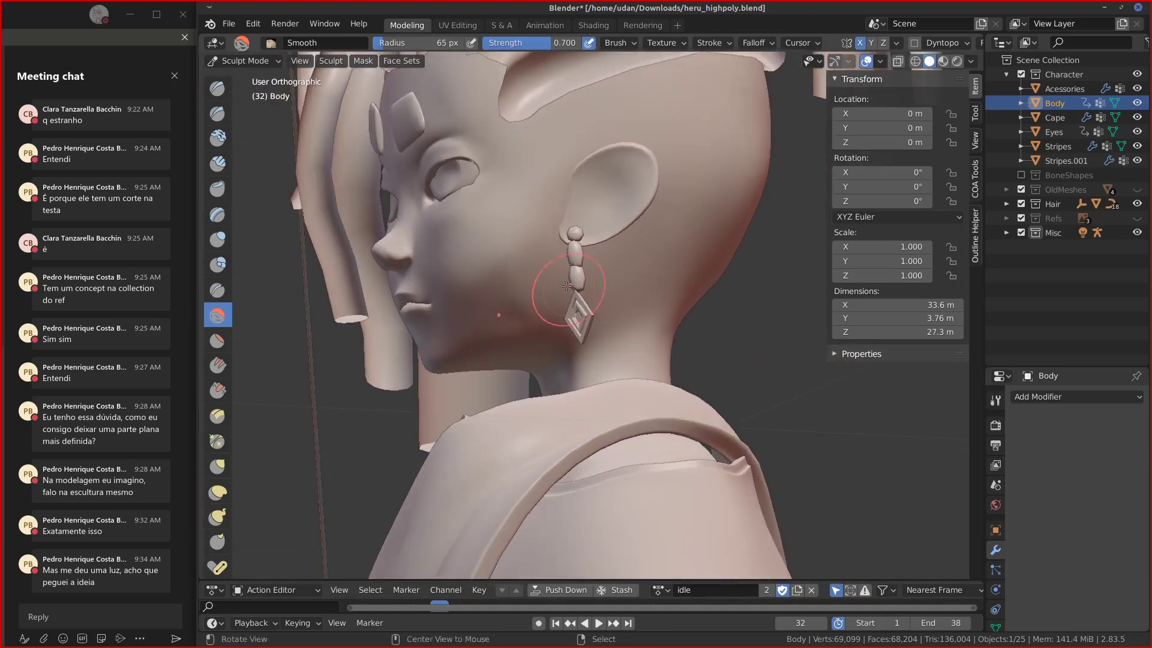
Set the Clay Strips brush radius to 41 px and try a stroke along the jaw.
click(217, 138)
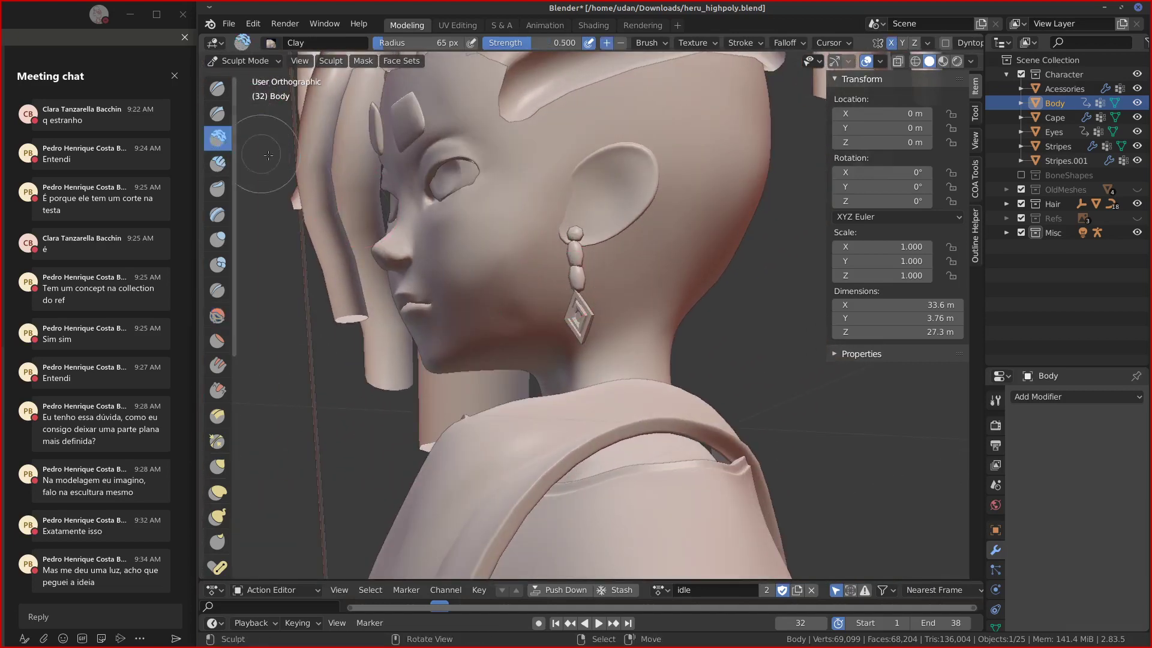
click(217, 164)
key(f)
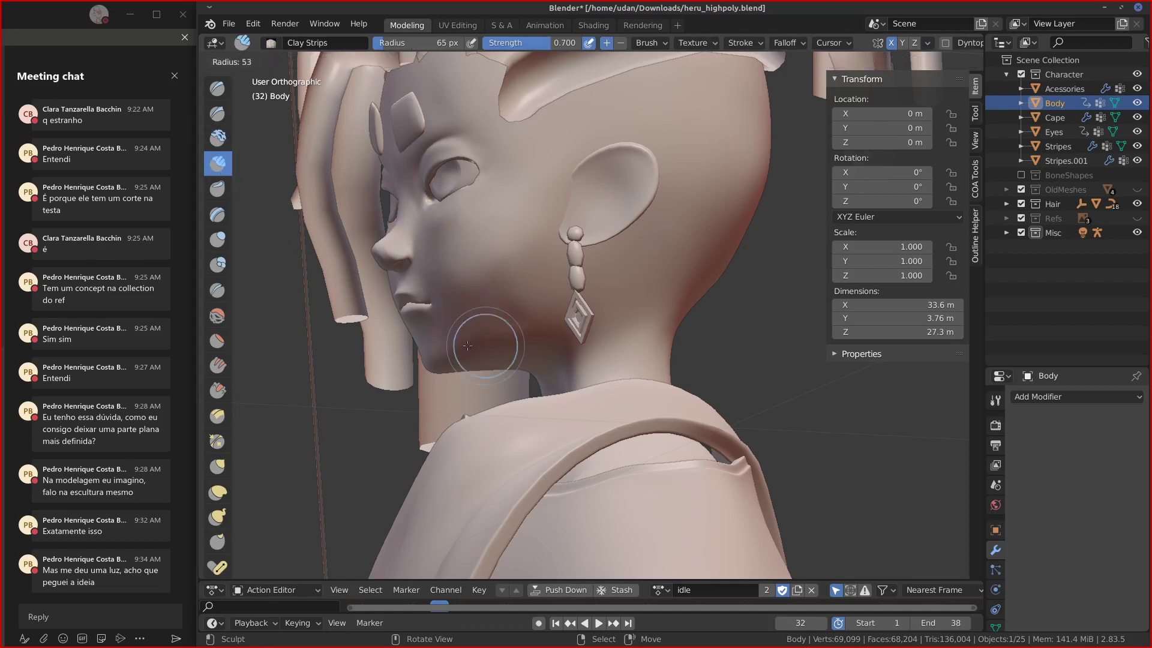
click(482, 324)
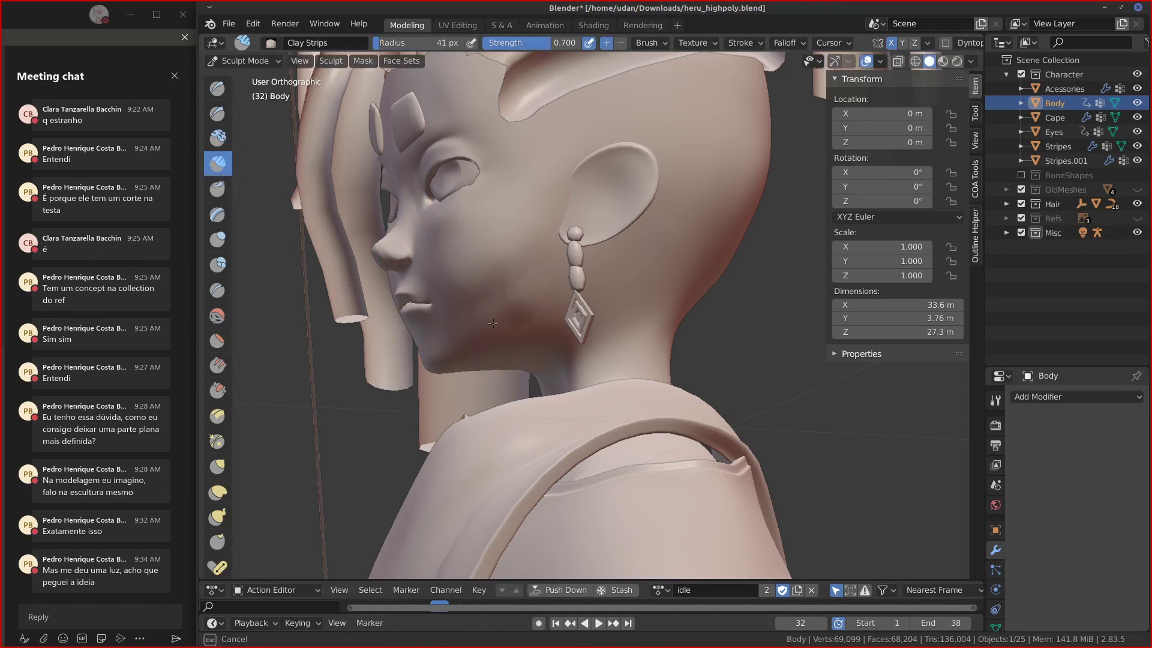
drag(492, 323, 527, 304)
key(ctrl+z)
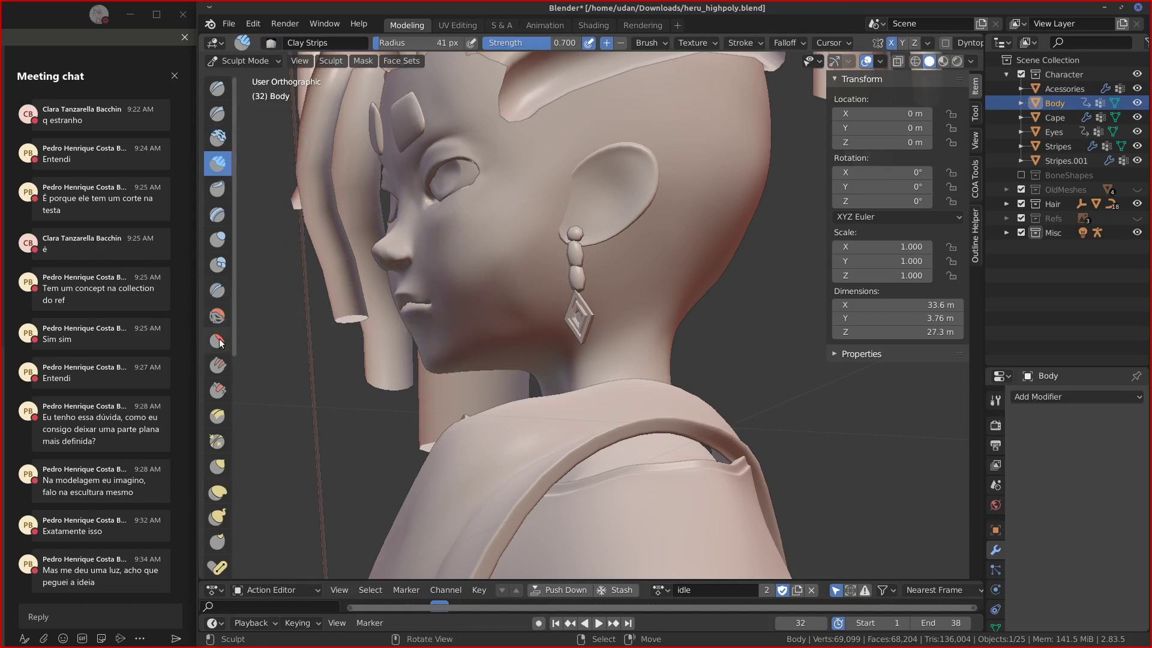
Sharpen the jawline and the back of the neck with the Pinch/Magnify brush at strength 1.000.
click(218, 441)
drag(489, 346, 482, 344)
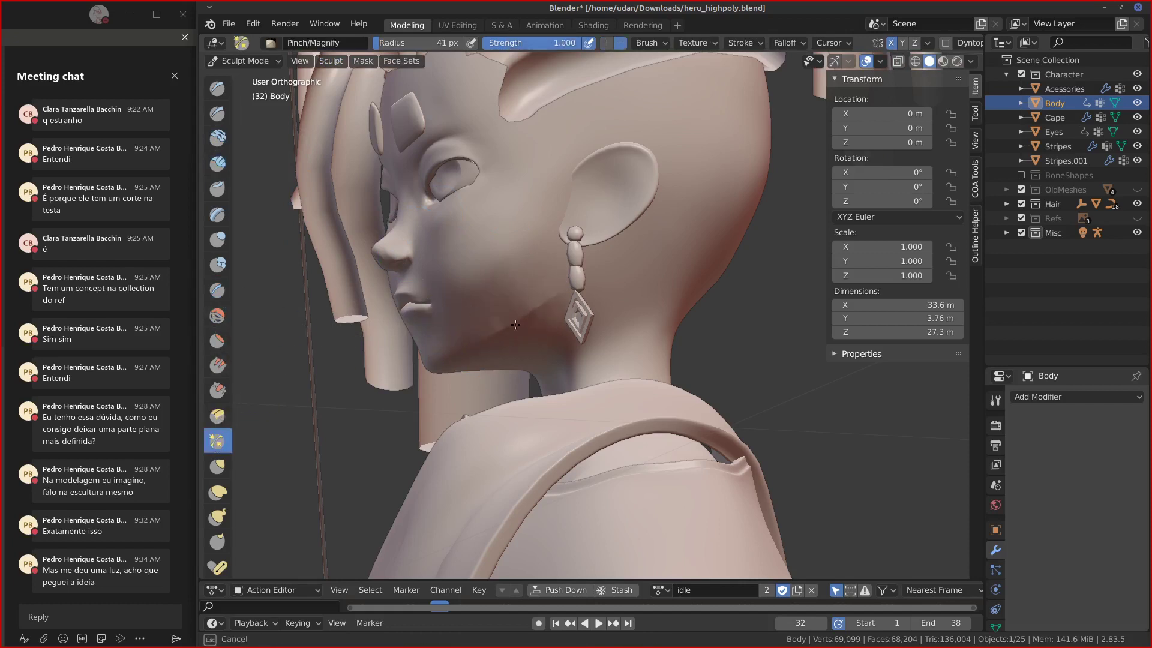
drag(570, 274, 558, 319)
key(ctrl+z)
drag(496, 337, 515, 329)
mouse_move(514, 329)
mouse_down()
mouse_move(551, 290)
mouse_move(499, 336)
mouse_up()
mouse_move(550, 290)
mouse_down()
mouse_move(533, 361)
mouse_move(574, 287)
mouse_up()
middle_drag(646, 334, 607, 338)
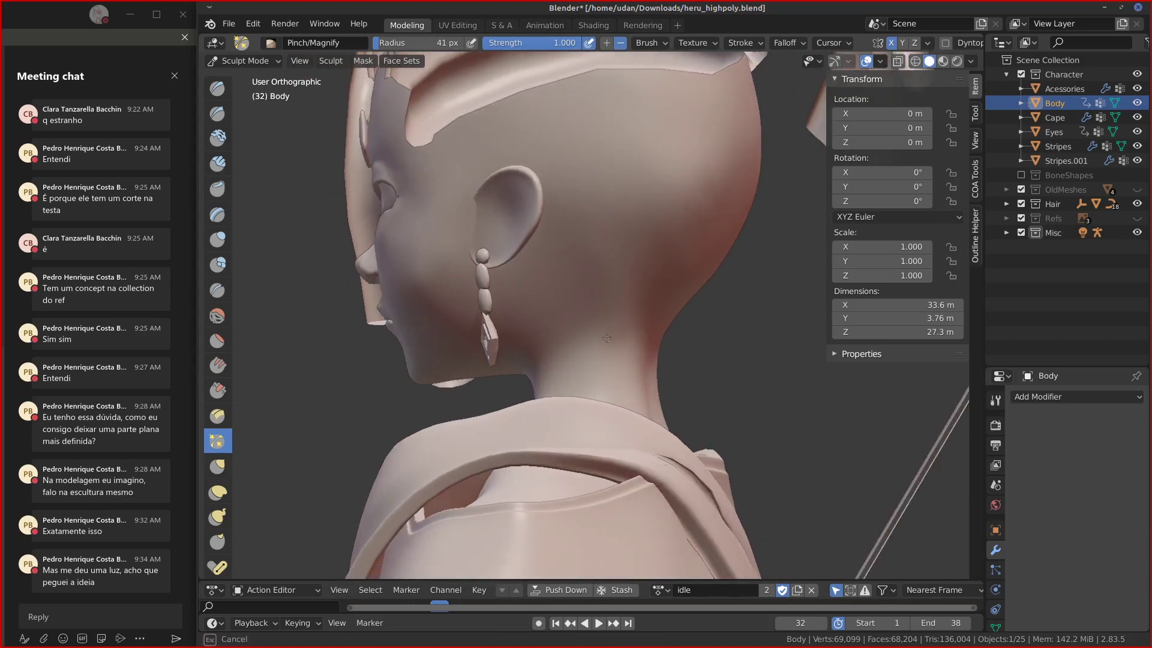
drag(622, 401, 637, 405)
drag(651, 366, 641, 401)
Pinch the nose tip and the area between the nose bridge and inner eye corner into crisper edges.
mouse_move(679, 300)
alt+mouse_down()
mouse_move(667, 379)
mouse_move(630, 277)
alt+mouse_up()
mouse_move(615, 231)
alt+mouse_down()
mouse_move(540, 203)
mouse_move(623, 191)
mouse_move(609, 193)
mouse_move(557, 272)
mouse_move(572, 295)
alt+mouse_up()
scroll(542, 256, up, 4)
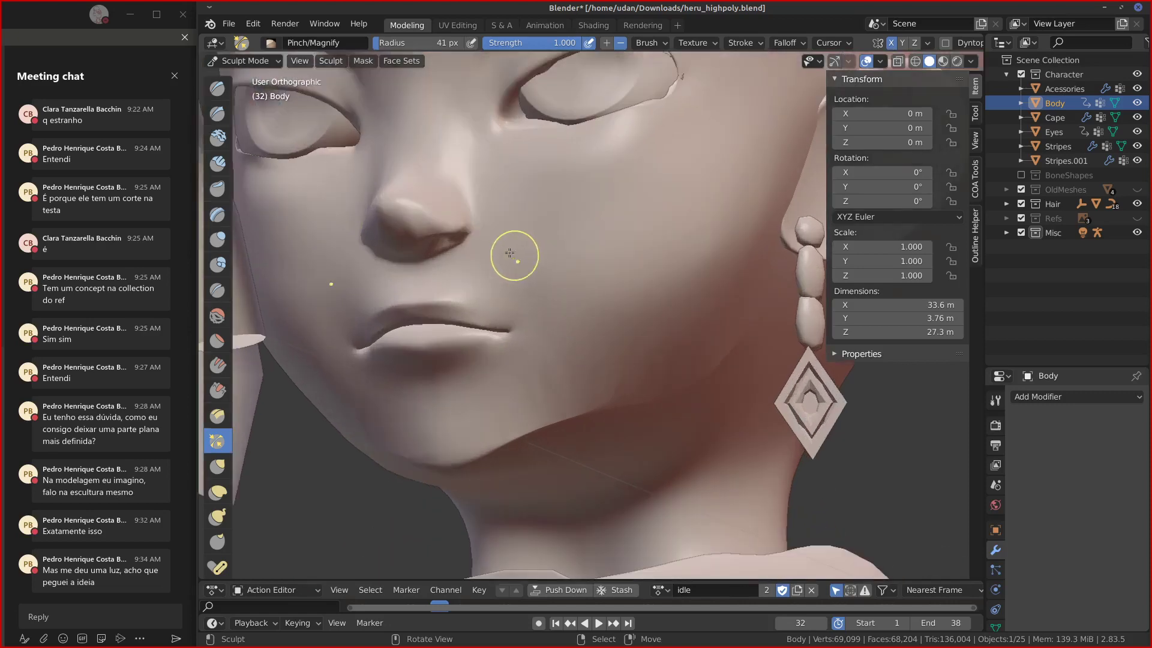
mouse_move(421, 210)
mouse_down()
mouse_move(429, 204)
mouse_move(393, 206)
mouse_up()
drag(457, 222, 473, 221)
shift+middle_drag(482, 168, 479, 305)
drag(484, 195, 471, 236)
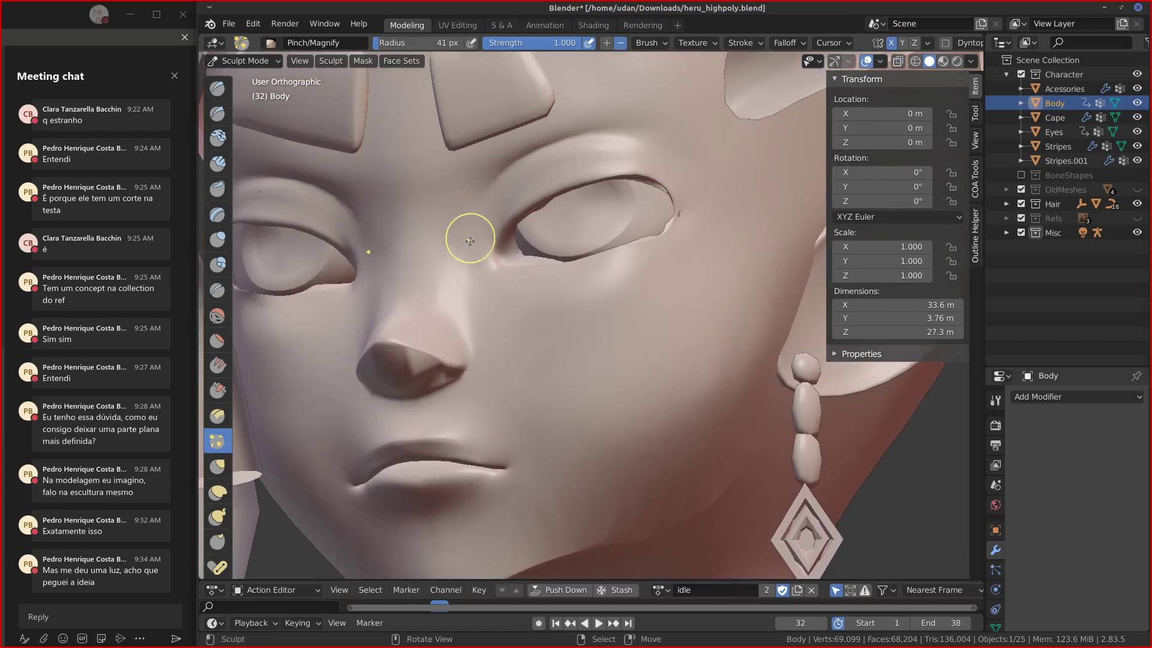
drag(414, 329, 416, 326)
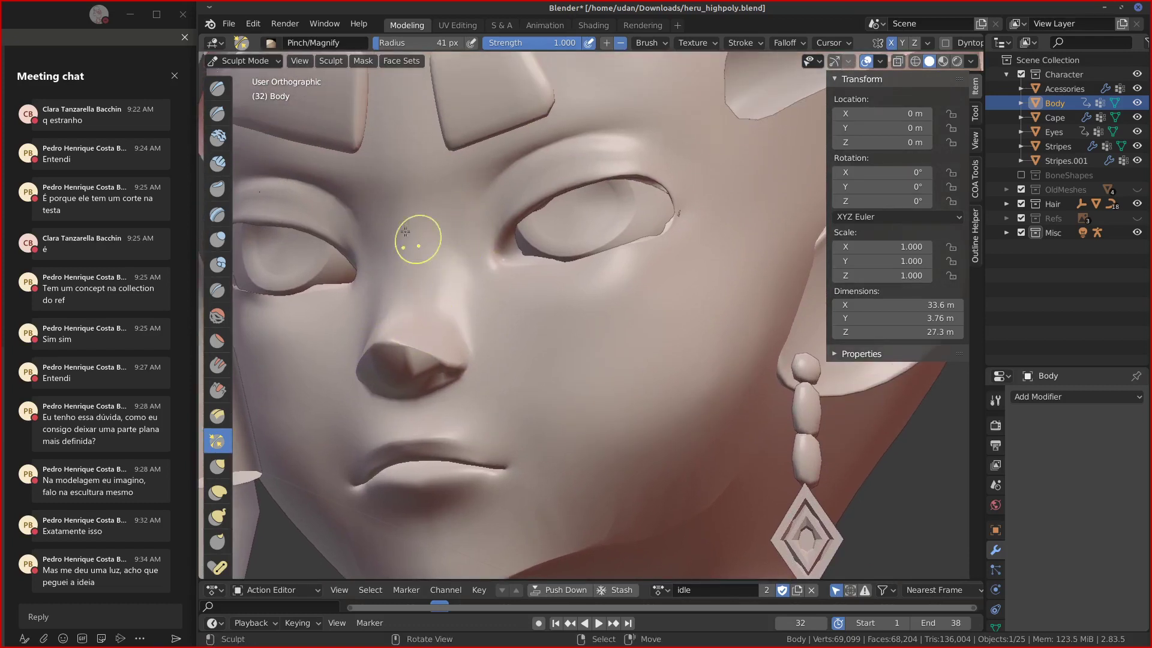
Go over the nose bridge with Clay Strips at strength 0.700 and flatten it with Flatten/Contrast at 0.685.
click(218, 163)
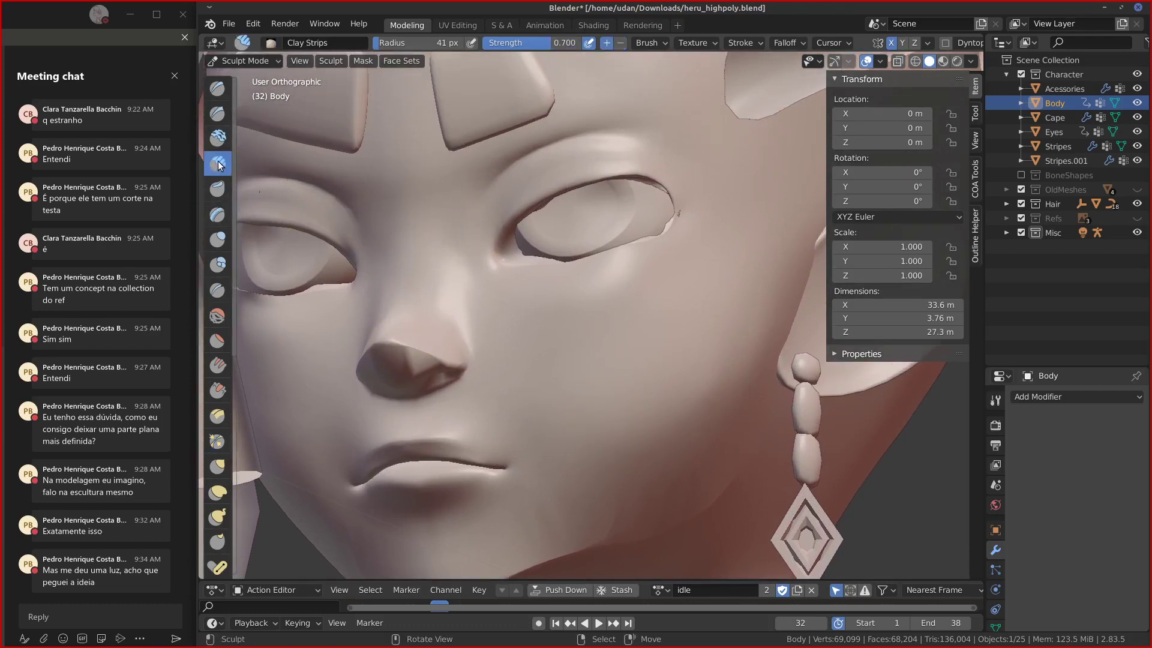
drag(410, 324, 420, 252)
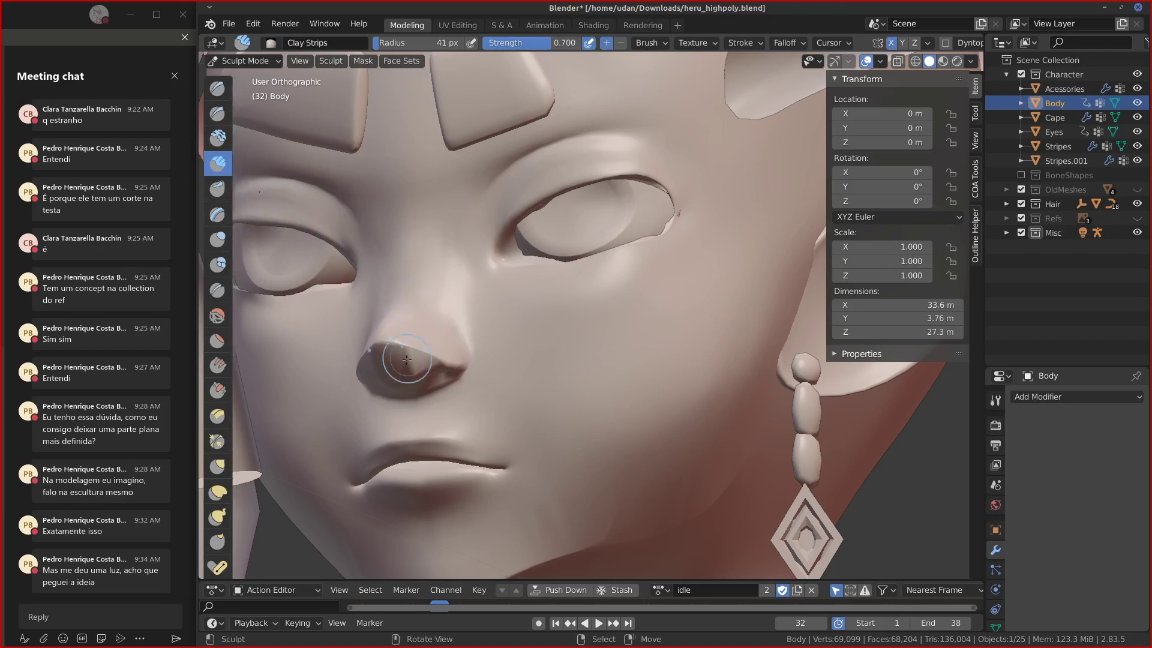
drag(415, 370, 430, 295)
click(217, 340)
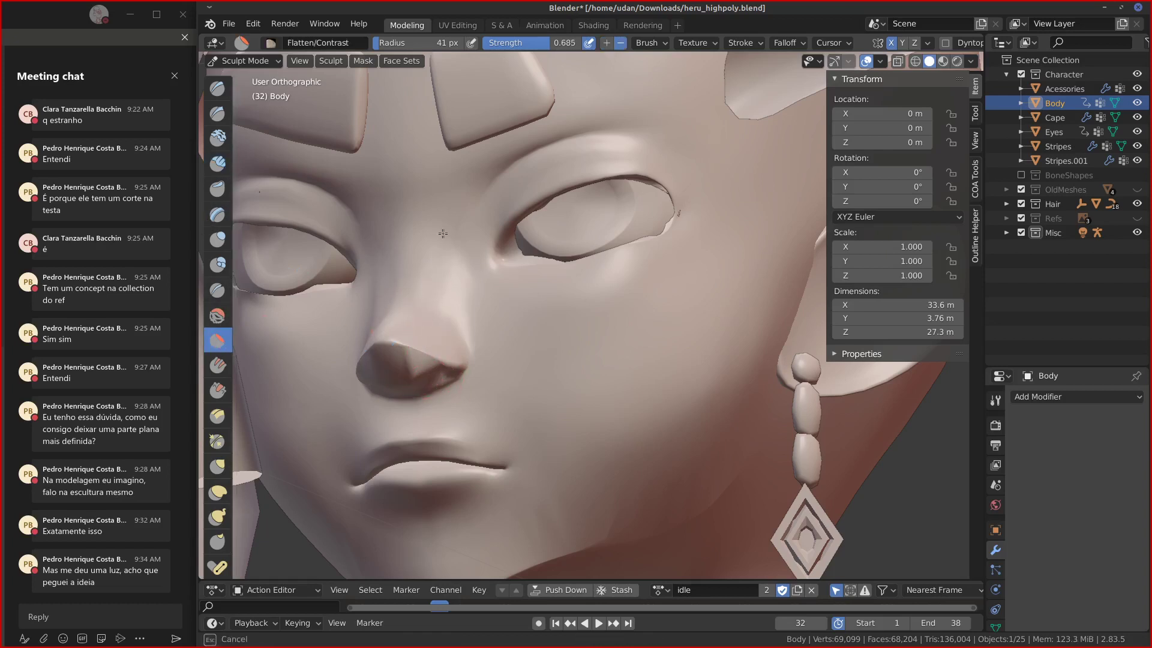
drag(443, 234, 438, 301)
middle_drag(437, 301, 296, 276)
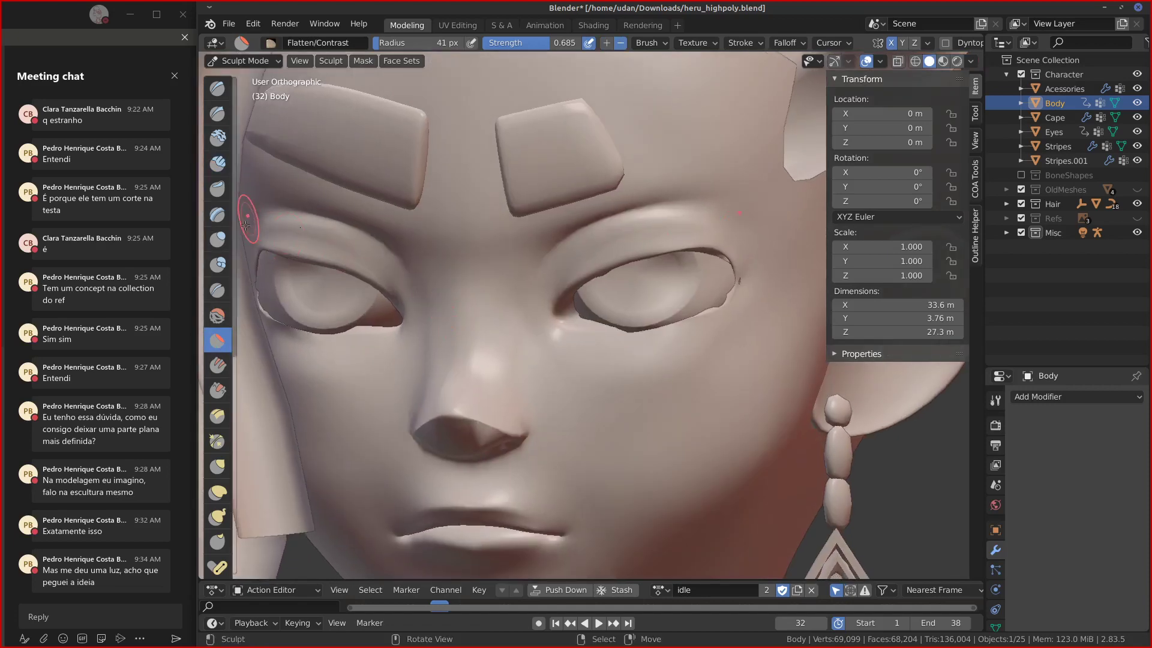
Scrape planes along the side and bridge of the nose with Multi-plane Scrape at strength 1.000.
click(218, 415)
drag(447, 405, 453, 398)
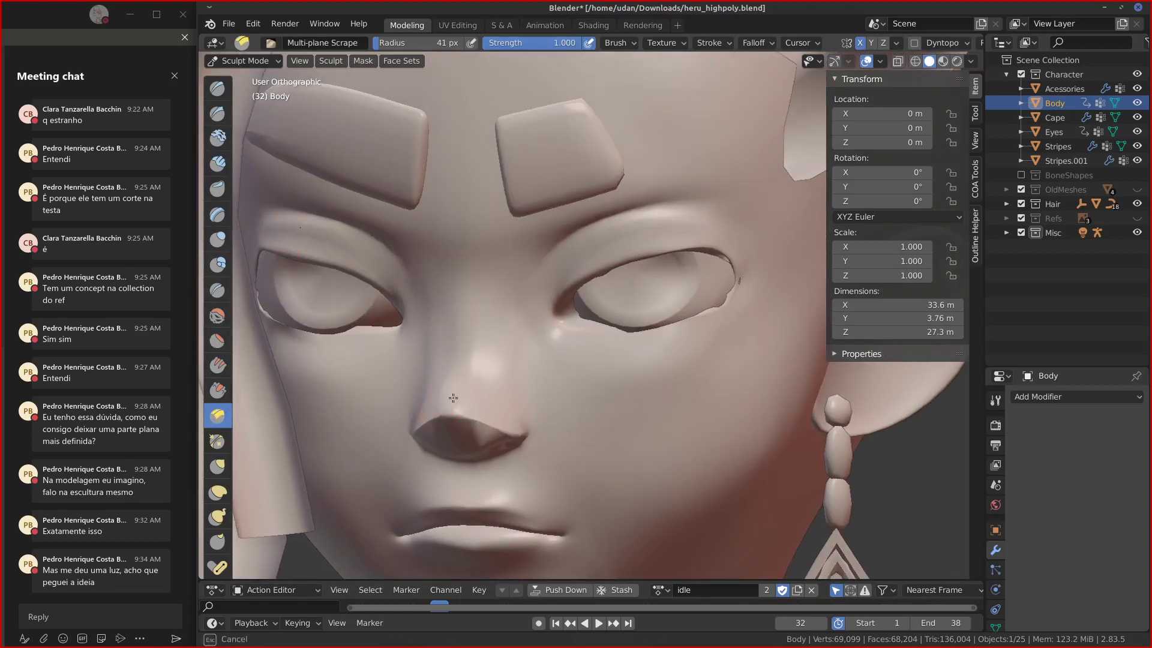
drag(466, 291, 504, 367)
mouse_move(504, 367)
middle_down()
mouse_move(506, 293)
mouse_move(511, 310)
middle_up()
scroll(511, 314, down, 3)
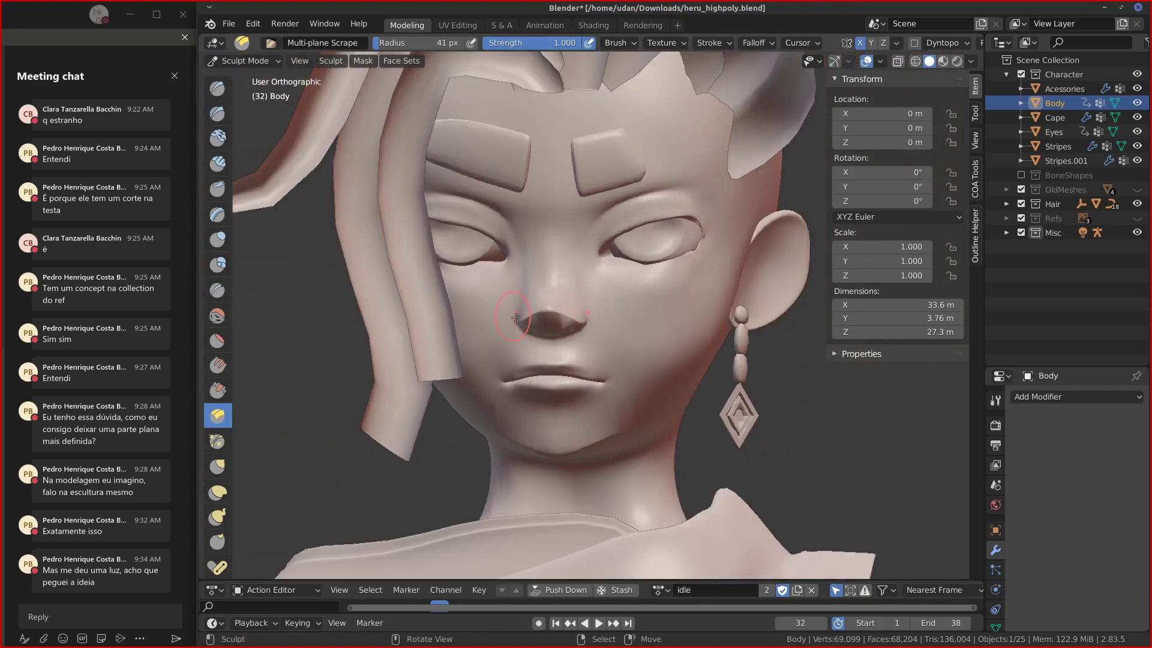
key(Tab)
key(Tab)
Reshape the nose tip, chin and ear outline in side view with the Grab brush at strength 0.400.
alt+drag(766, 383, 650, 394)
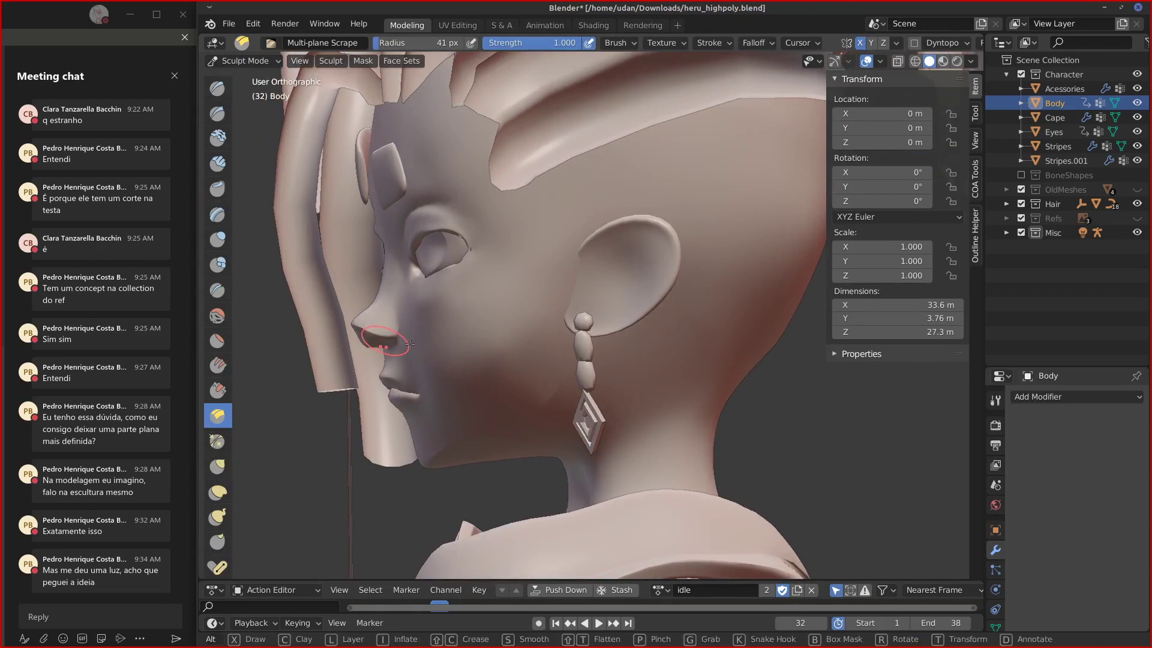
key(g)
mouse_move(365, 346)
mouse_down()
mouse_move(371, 324)
mouse_move(348, 329)
mouse_move(367, 310)
mouse_move(378, 346)
mouse_up()
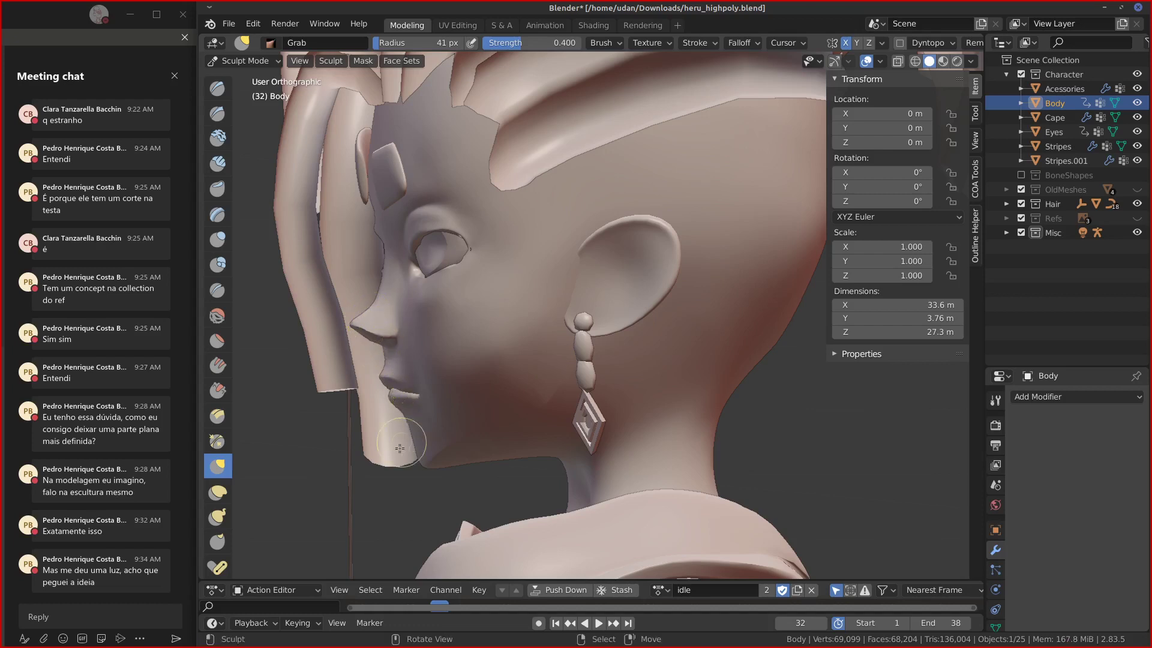
mouse_move(430, 464)
mouse_down()
mouse_move(415, 472)
mouse_move(450, 442)
mouse_up()
mouse_move(670, 237)
mouse_down()
mouse_move(690, 217)
mouse_move(659, 224)
mouse_up()
drag(667, 272, 665, 284)
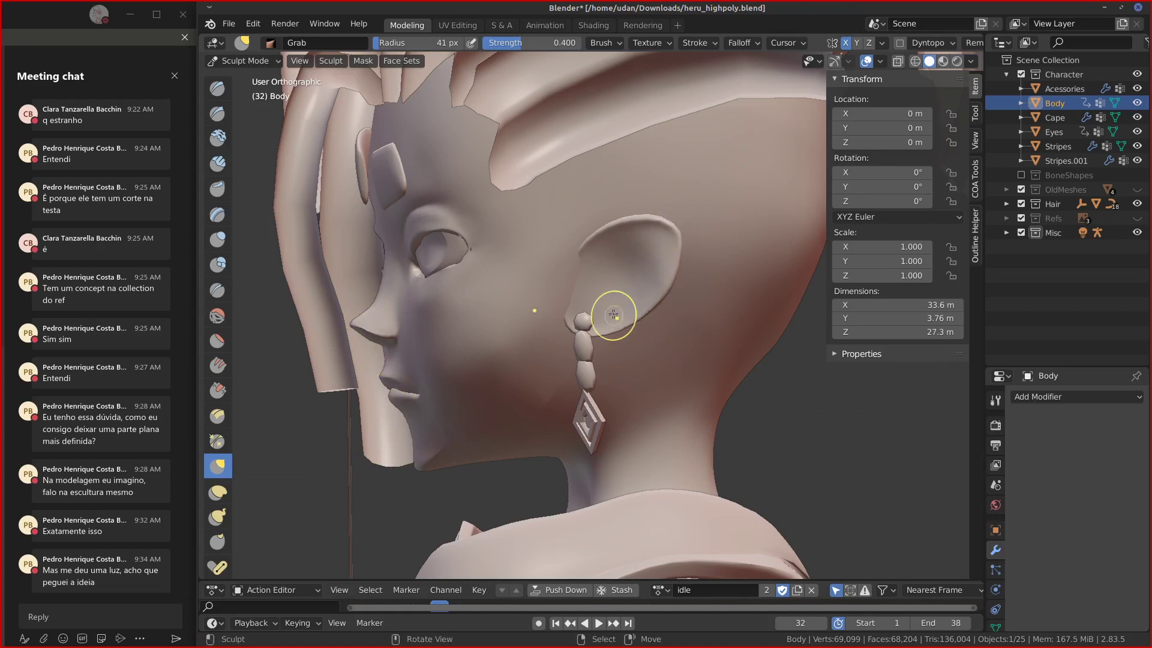
Check the head's mesh in Edit Mode, and examine the character's overall form from the head to the waist.
scroll(637, 311, down, 2)
key(Tab)
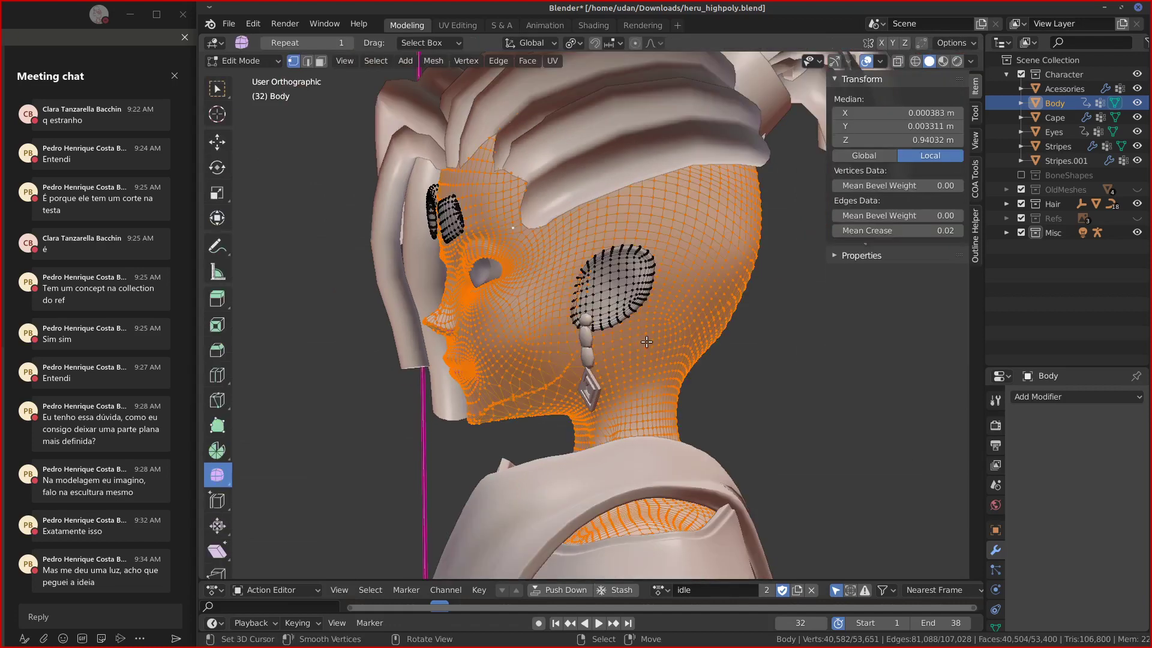
key(Tab)
scroll(640, 350, down, 5)
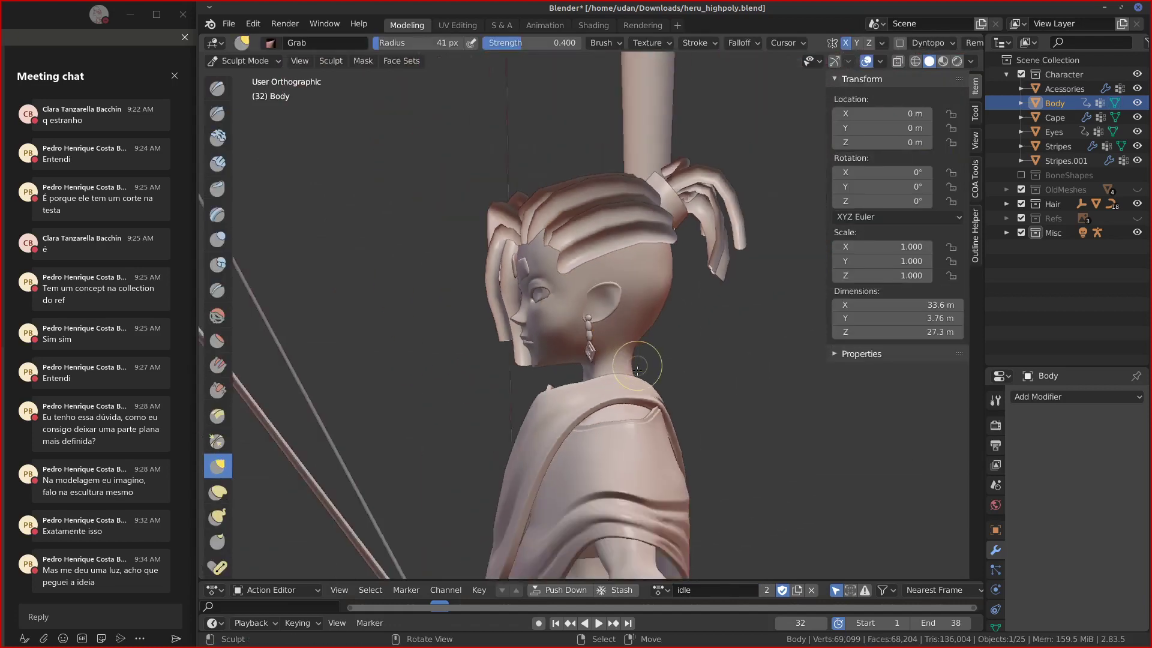
mouse_move(623, 429)
middle_down()
mouse_move(697, 288)
mouse_move(652, 300)
mouse_move(744, 306)
mouse_move(717, 377)
middle_up()
shift+middle_drag(720, 218, 738, 429)
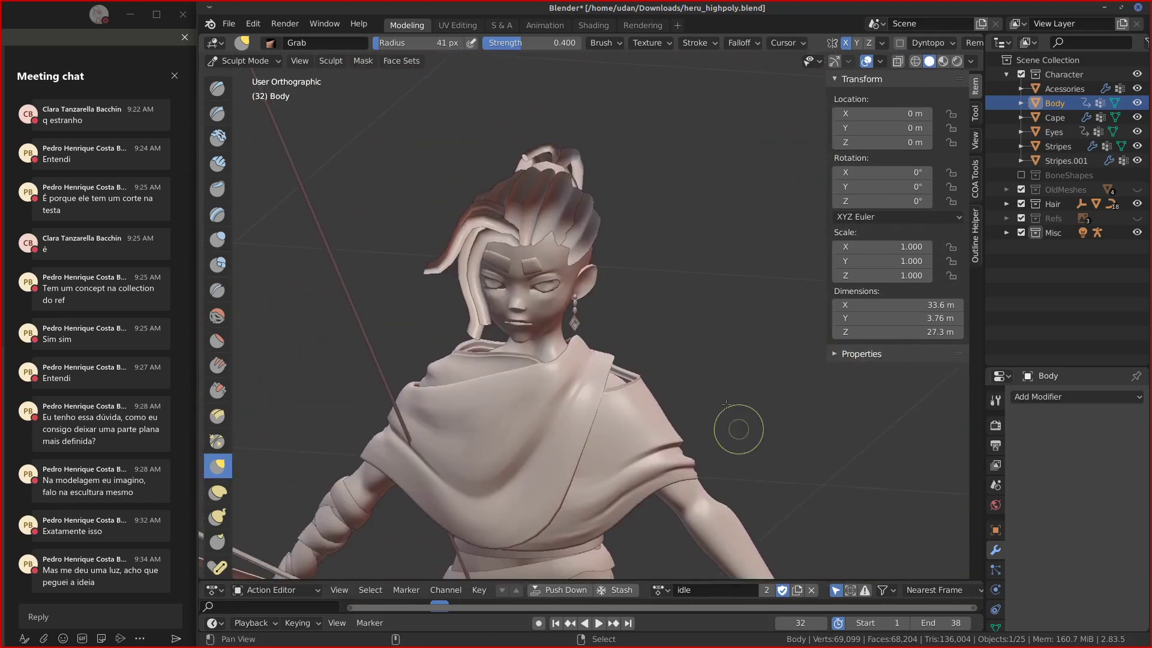
mouse_move(709, 375)
shift+middle_down()
mouse_move(684, 228)
mouse_move(656, 277)
mouse_move(613, 295)
mouse_move(668, 294)
mouse_move(647, 284)
mouse_move(668, 279)
shift+middle_up()
key(KP_1)
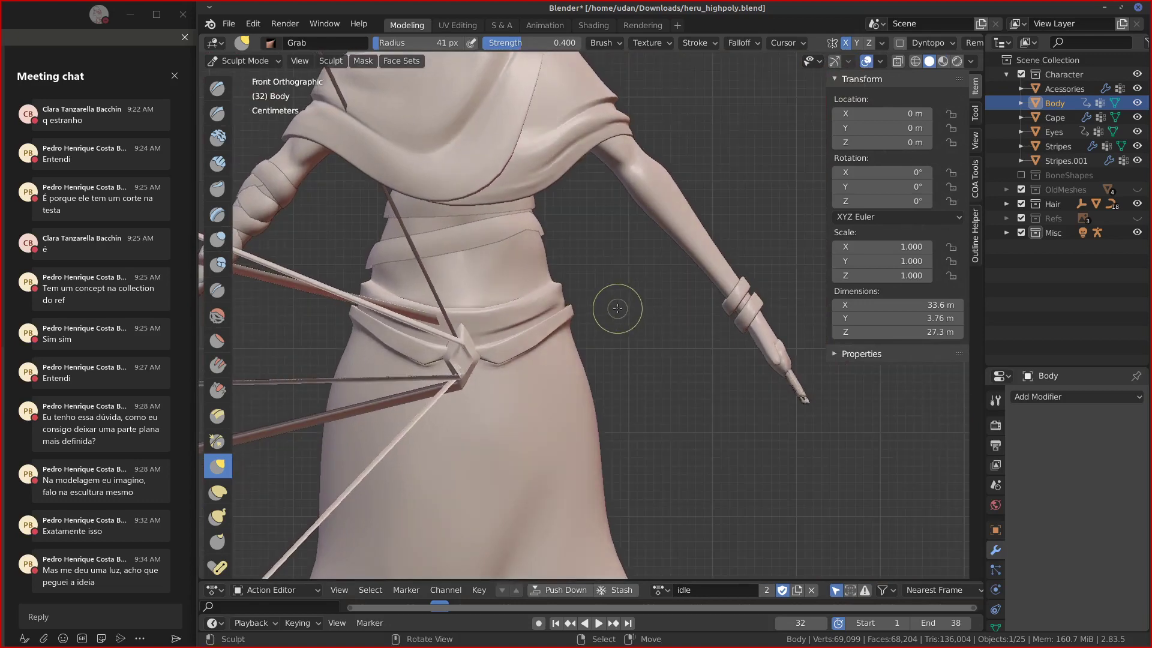
scroll(615, 312, down, 3)
scroll(582, 315, up, 4)
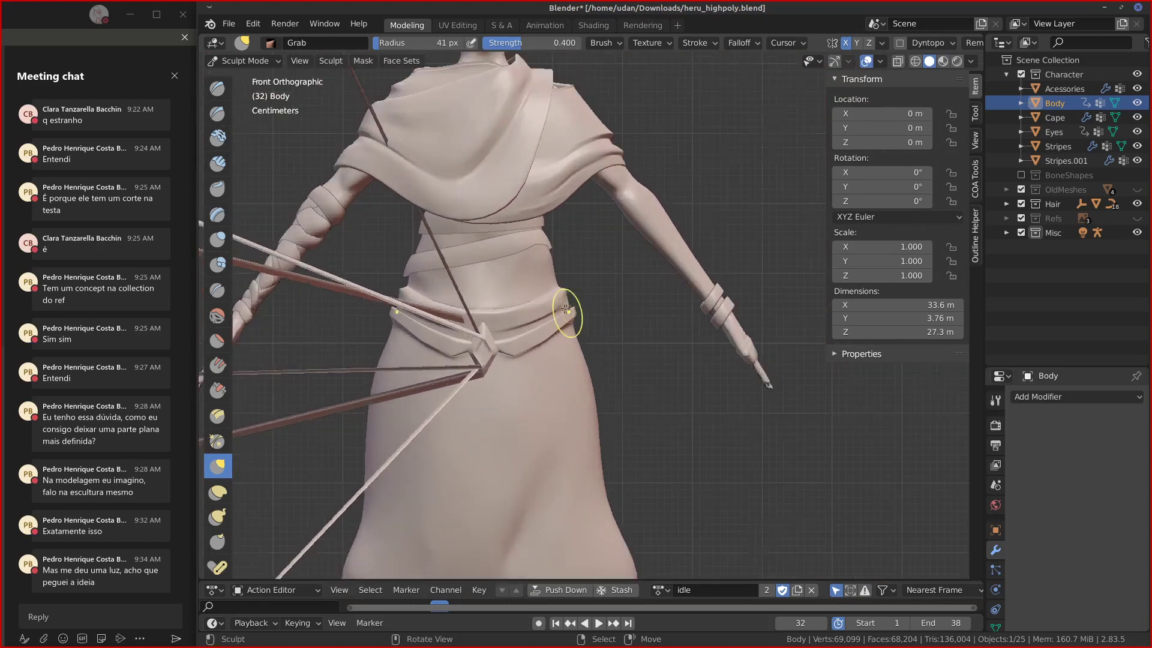
scroll(491, 252, up, 1)
shift+middle_drag(470, 241, 615, 277)
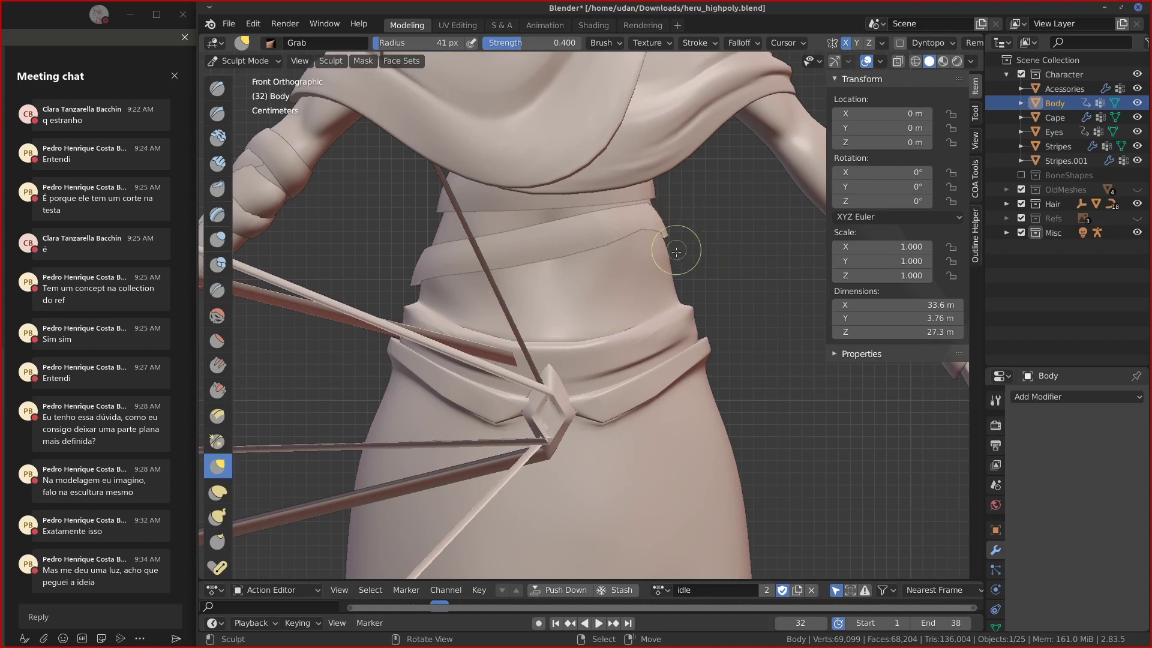
Annotate the plane lines of the abdomen and hip over the bare waist, using freehand strokes.
key(s)
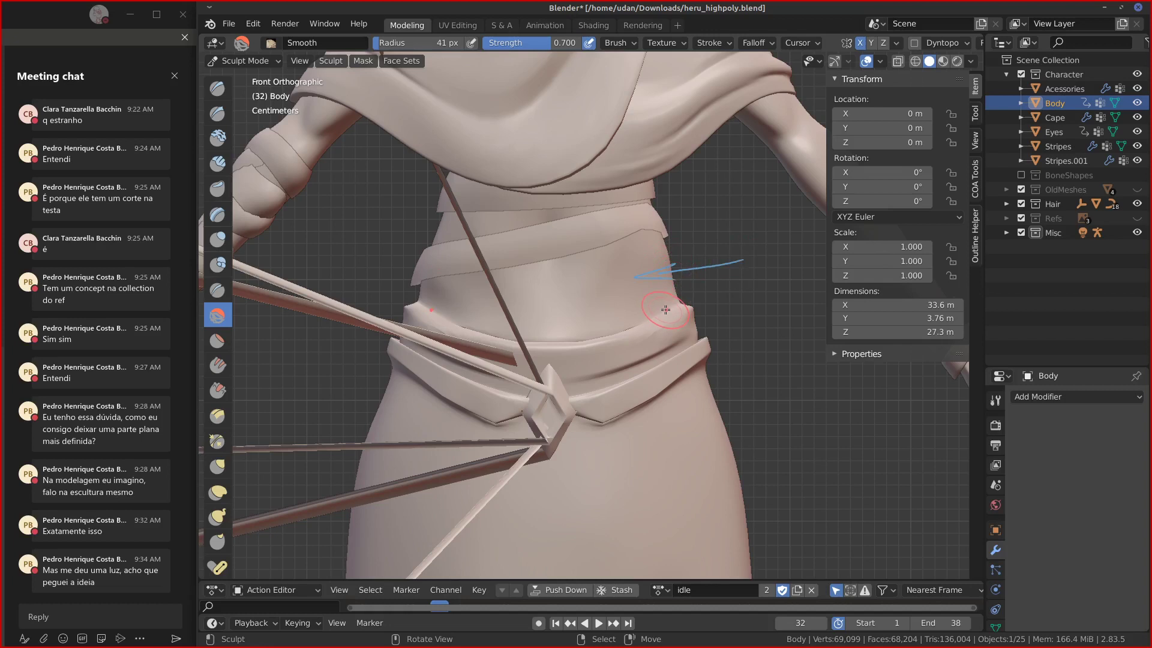
drag(761, 231, 774, 257)
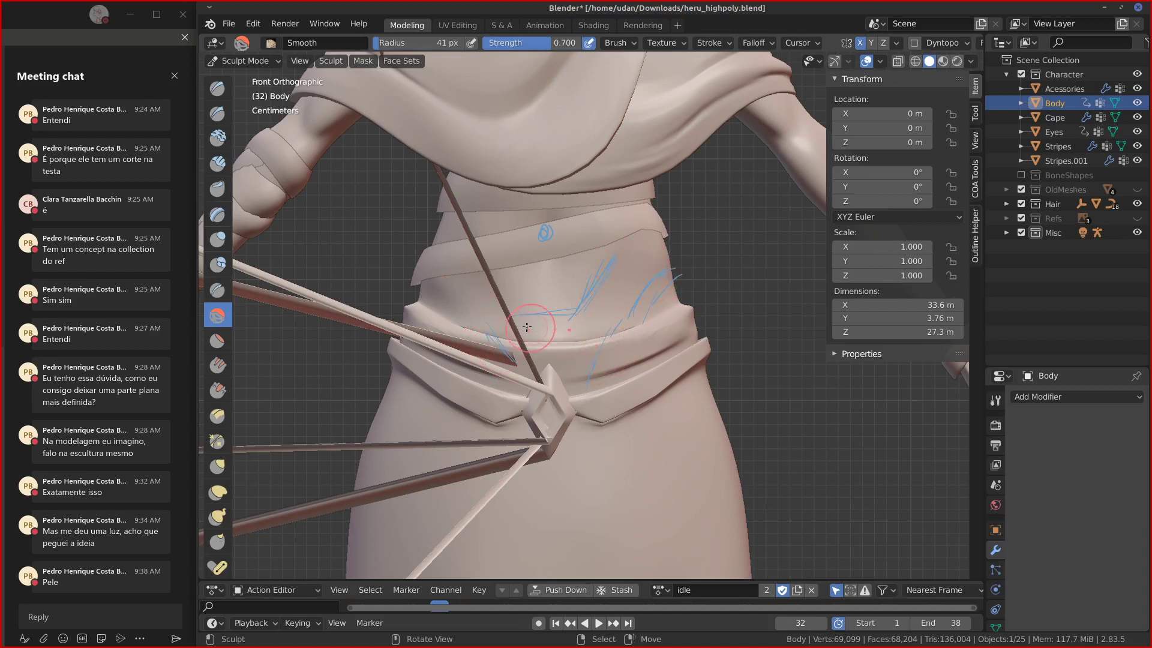
mouse_move(652, 330)
middle_down()
mouse_move(676, 344)
mouse_move(438, 364)
mouse_move(678, 371)
middle_up()
middle_drag(598, 377, 616, 329)
mouse_move(616, 330)
mouse_down()
mouse_move(607, 342)
mouse_move(659, 336)
mouse_up()
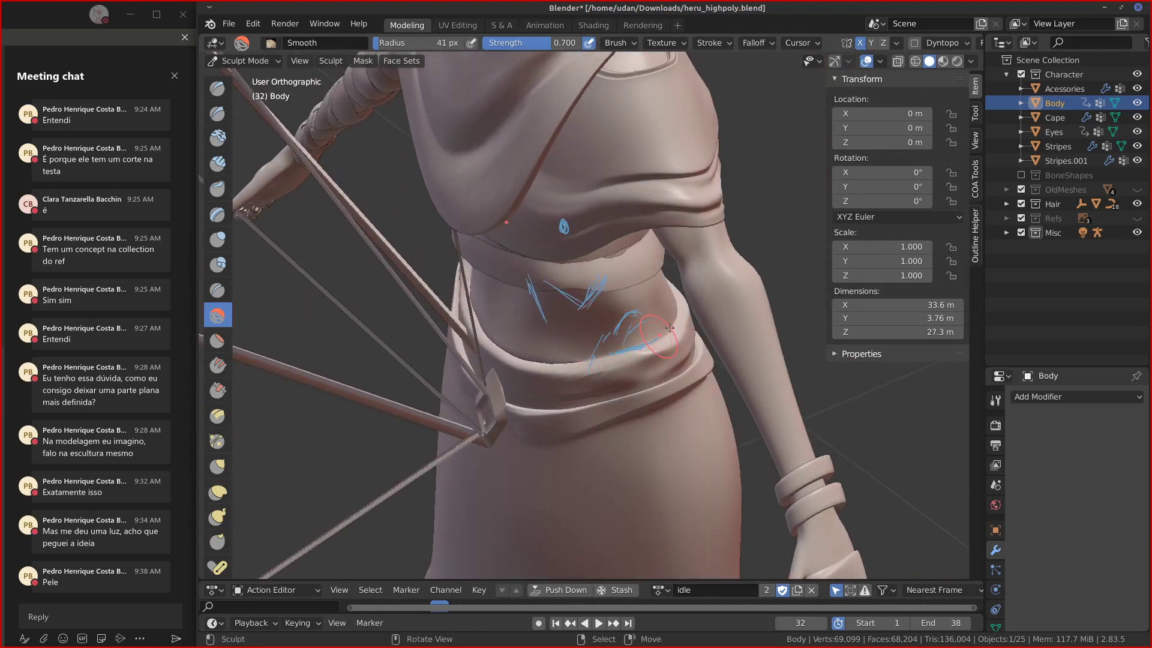
Sketch more annotation strokes along the hip in front view and erase the plane lines around the waist.
key(KP_1)
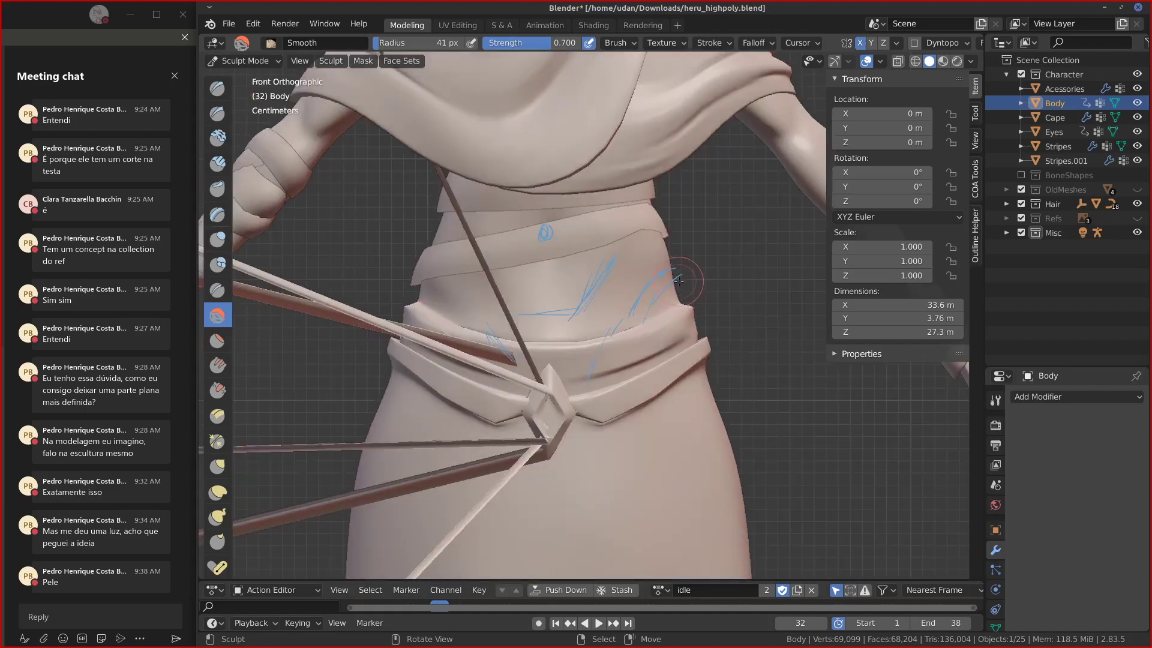
drag(670, 256, 681, 296)
right_drag(680, 281, 611, 338)
drag(679, 303, 685, 300)
mouse_move(682, 301)
mouse_down()
mouse_move(696, 310)
mouse_move(684, 295)
mouse_up()
mouse_move(691, 282)
mouse_down()
mouse_move(612, 342)
mouse_move(548, 308)
mouse_move(602, 281)
mouse_up()
right_drag(506, 343, 520, 334)
mouse_move(690, 355)
right_down()
mouse_move(538, 323)
mouse_move(501, 334)
mouse_move(540, 306)
right_up()
shift+middle_drag(690, 450, 692, 291)
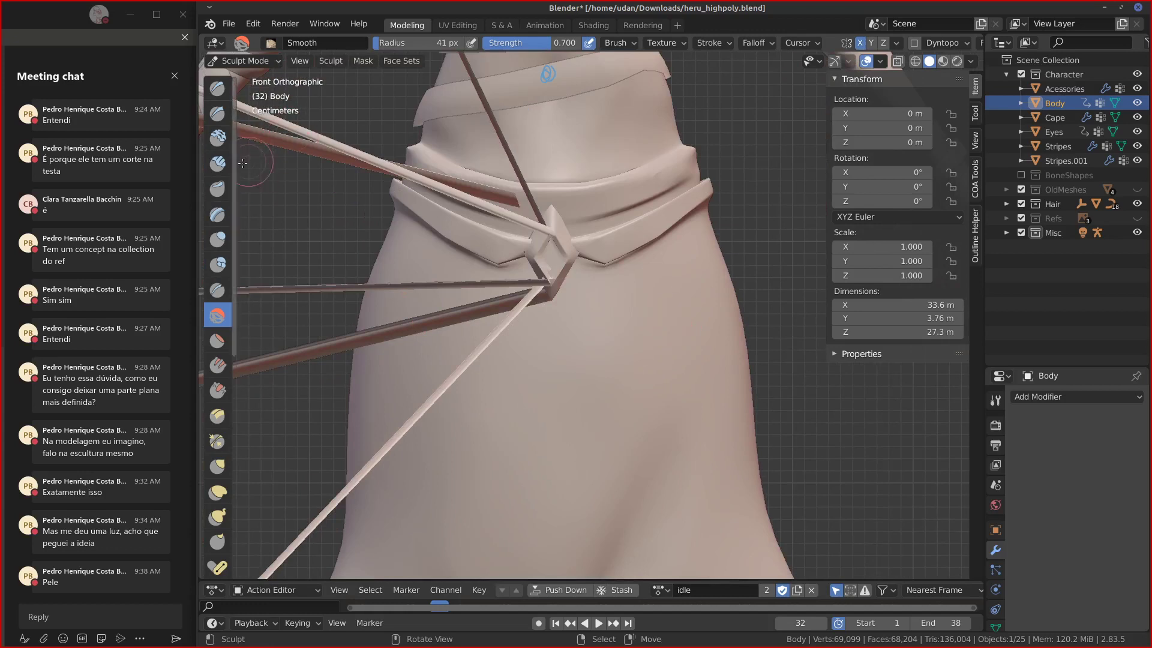
mouse_move(660, 159)
shift+middle_down()
mouse_move(636, 267)
mouse_move(596, 320)
shift+middle_up()
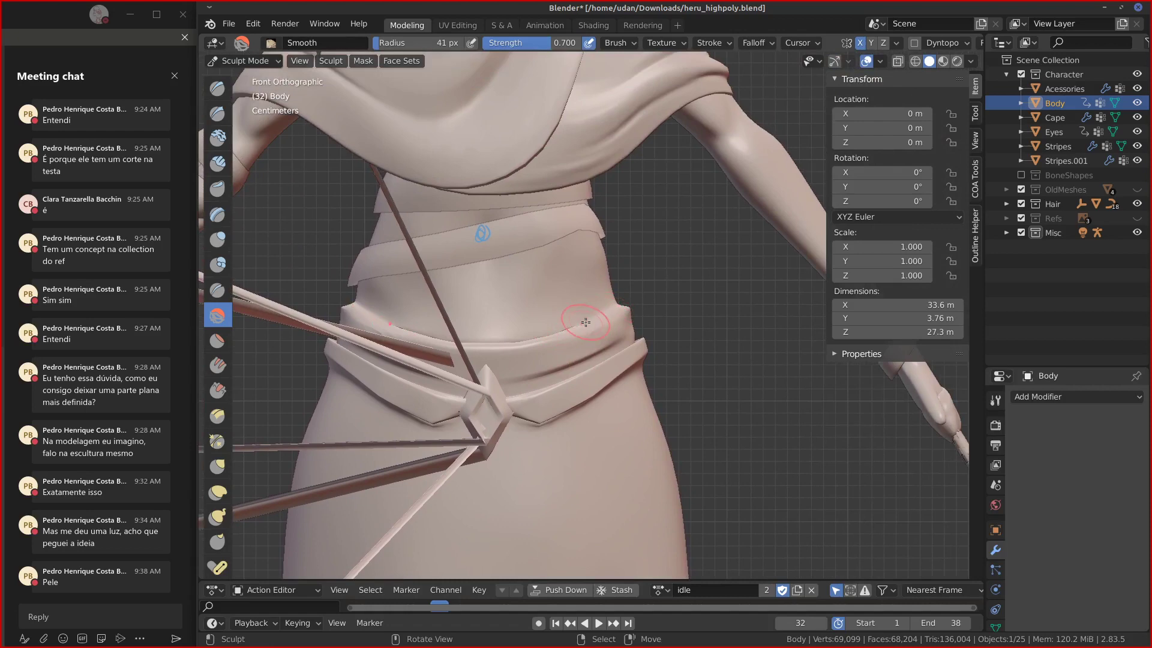
Sketch annotation lines down the front contour of the abdomen in three-quarter view and erase them.
mouse_move(524, 331)
middle_down()
mouse_move(447, 364)
mouse_move(520, 360)
mouse_move(486, 324)
middle_up()
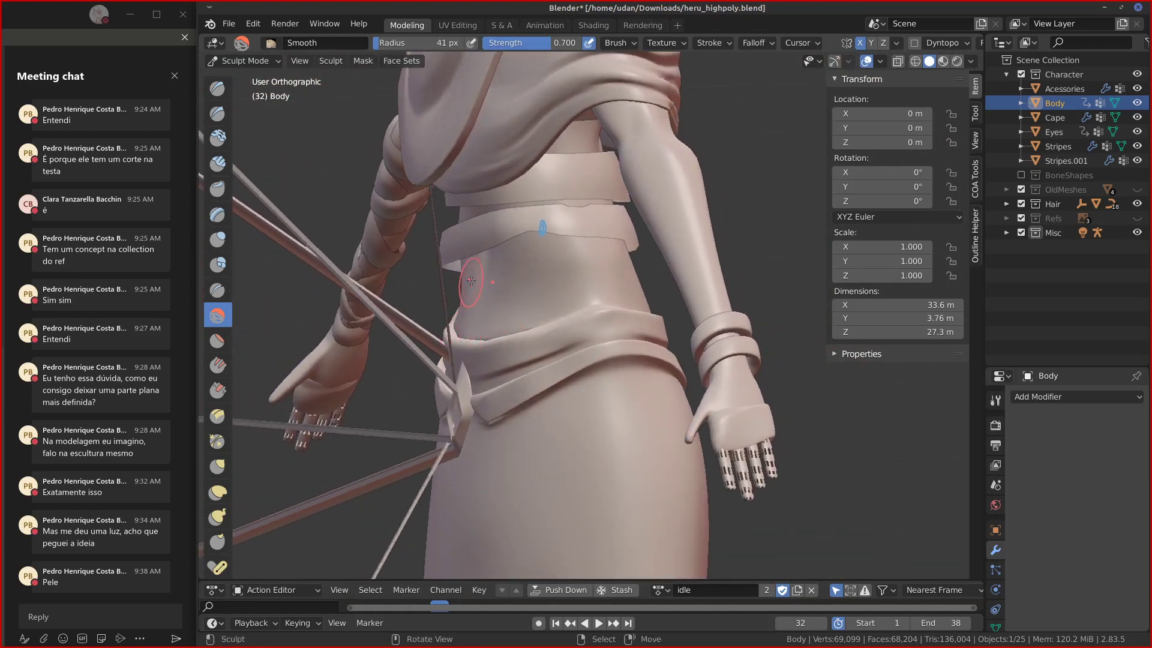
drag(477, 273, 485, 332)
right_drag(482, 368, 477, 292)
drag(484, 273, 488, 308)
scroll(474, 330, up, 4)
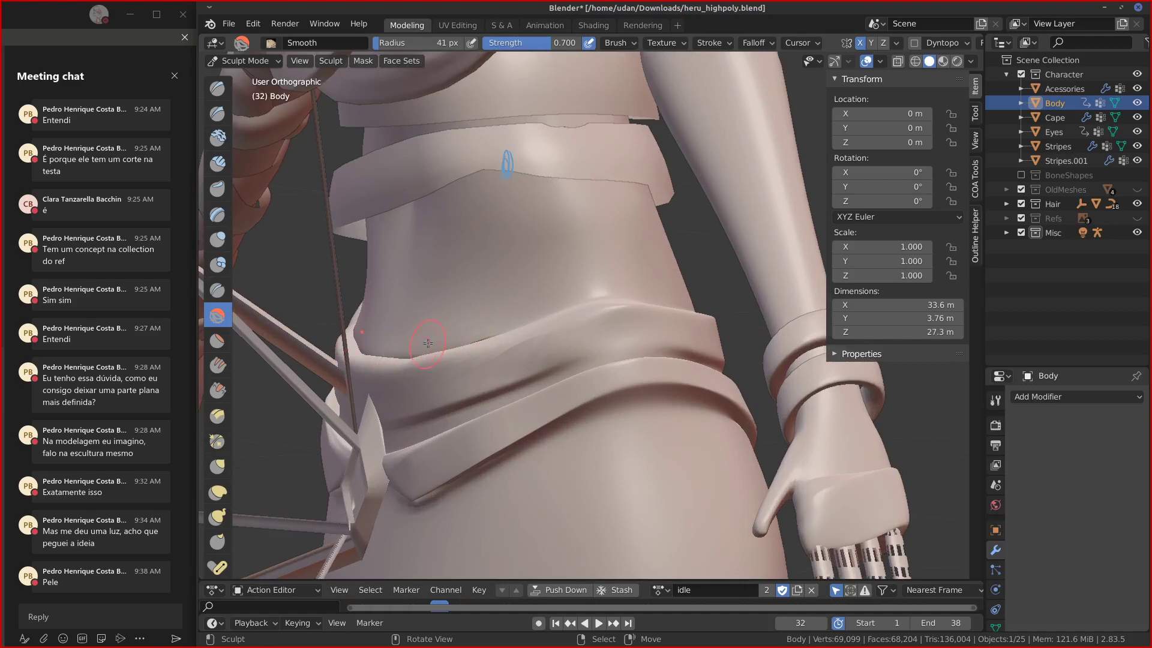
Annotate the cloth fold lines across both trouser legs in front view with freehand strokes.
scroll(428, 341, down, 4)
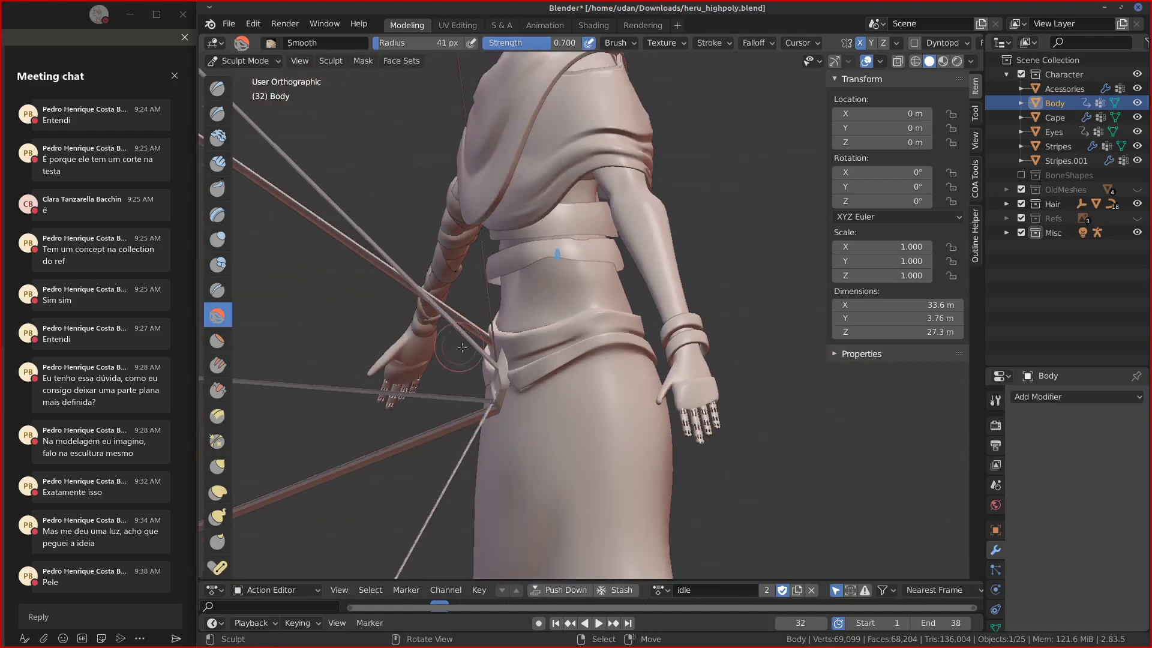
middle_drag(510, 386, 645, 312)
scroll(647, 277, up, 3)
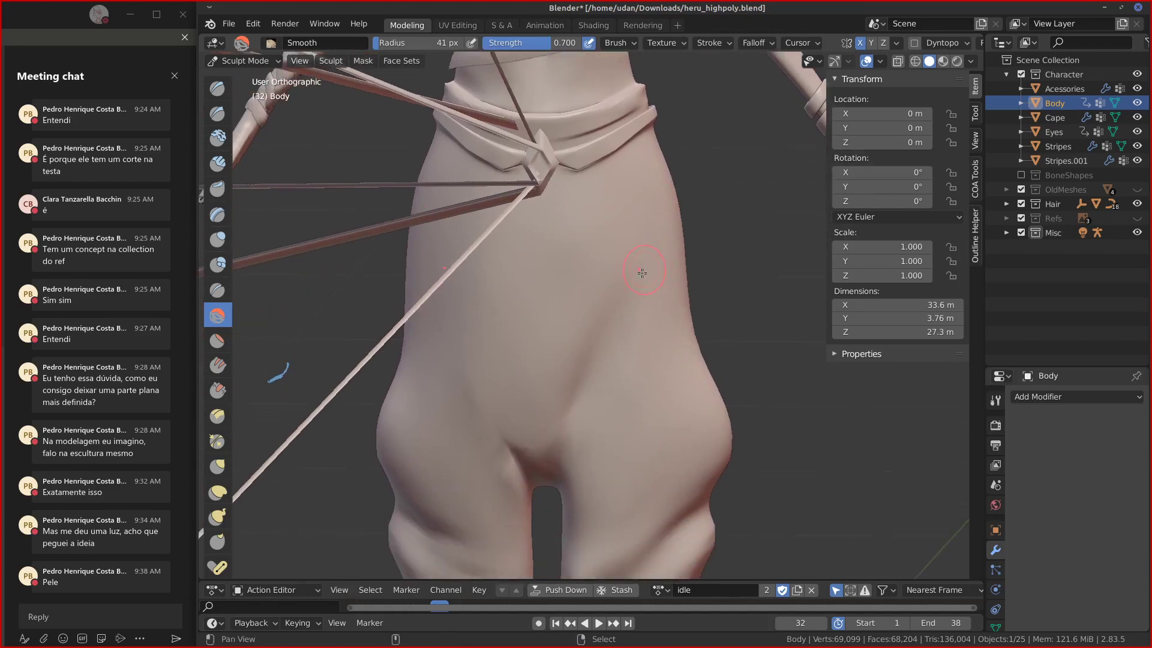
scroll(647, 279, down, 4)
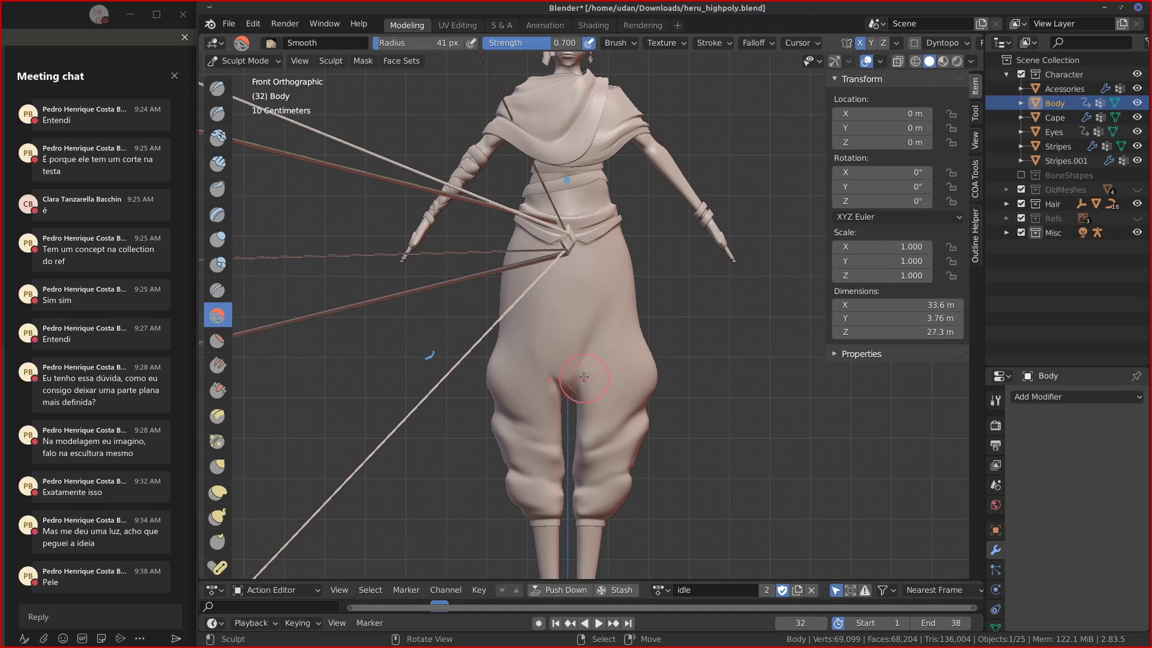
mouse_move(605, 378)
mouse_down()
mouse_move(660, 335)
mouse_move(666, 309)
mouse_up()
mouse_move(575, 451)
mouse_down()
mouse_move(650, 391)
mouse_move(659, 359)
mouse_move(660, 427)
mouse_move(672, 394)
mouse_up()
drag(575, 478, 662, 461)
mouse_move(481, 401)
mouse_down()
mouse_move(515, 429)
mouse_move(575, 436)
mouse_up()
drag(483, 461, 558, 475)
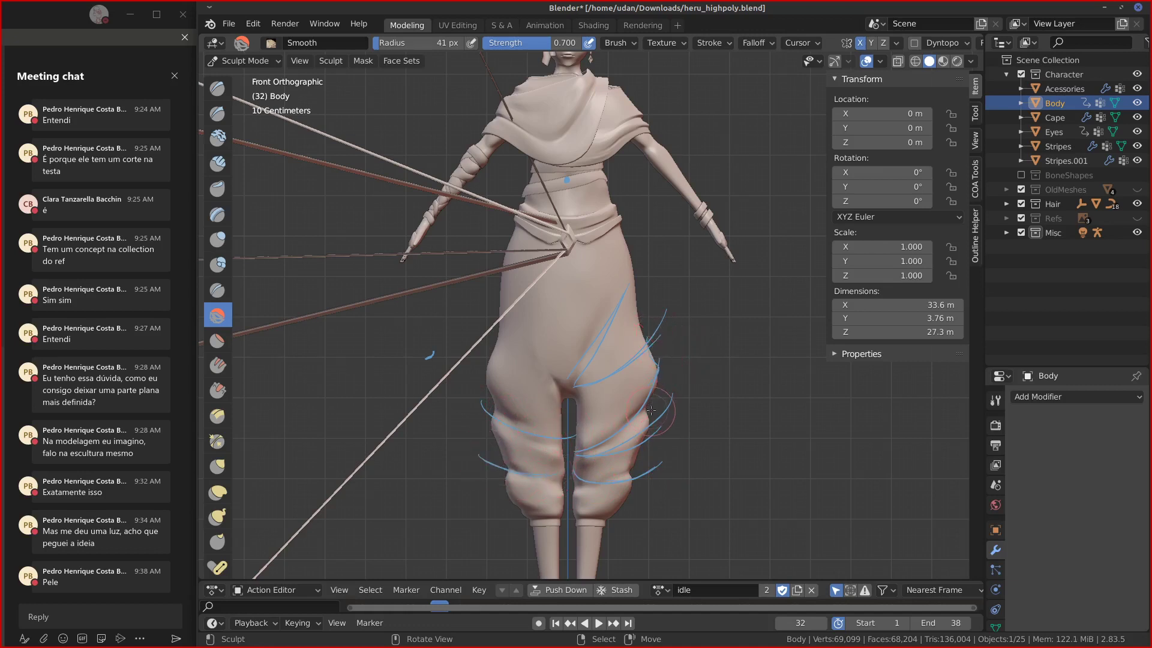
Circle the shoulder area and the trousers with annotation strokes, and erase most of the outline around the legs.
mouse_move(647, 406)
mouse_down()
mouse_move(653, 438)
mouse_move(613, 516)
mouse_up()
mouse_move(517, 77)
mouse_down()
mouse_move(501, 83)
mouse_move(636, 180)
mouse_move(660, 90)
mouse_up()
mouse_move(564, 270)
mouse_down()
mouse_move(513, 285)
mouse_move(570, 498)
mouse_move(639, 318)
mouse_up()
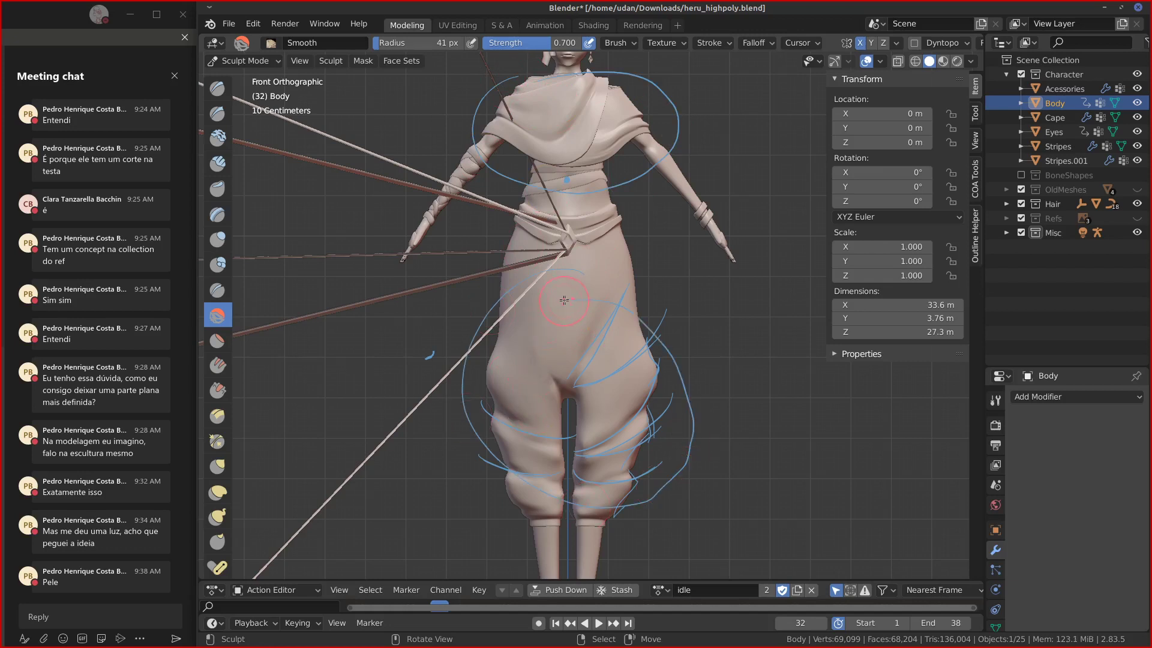
mouse_move(514, 282)
right_down()
mouse_move(474, 360)
mouse_move(501, 470)
mouse_move(674, 478)
mouse_move(696, 362)
mouse_move(675, 333)
mouse_move(583, 304)
right_up()
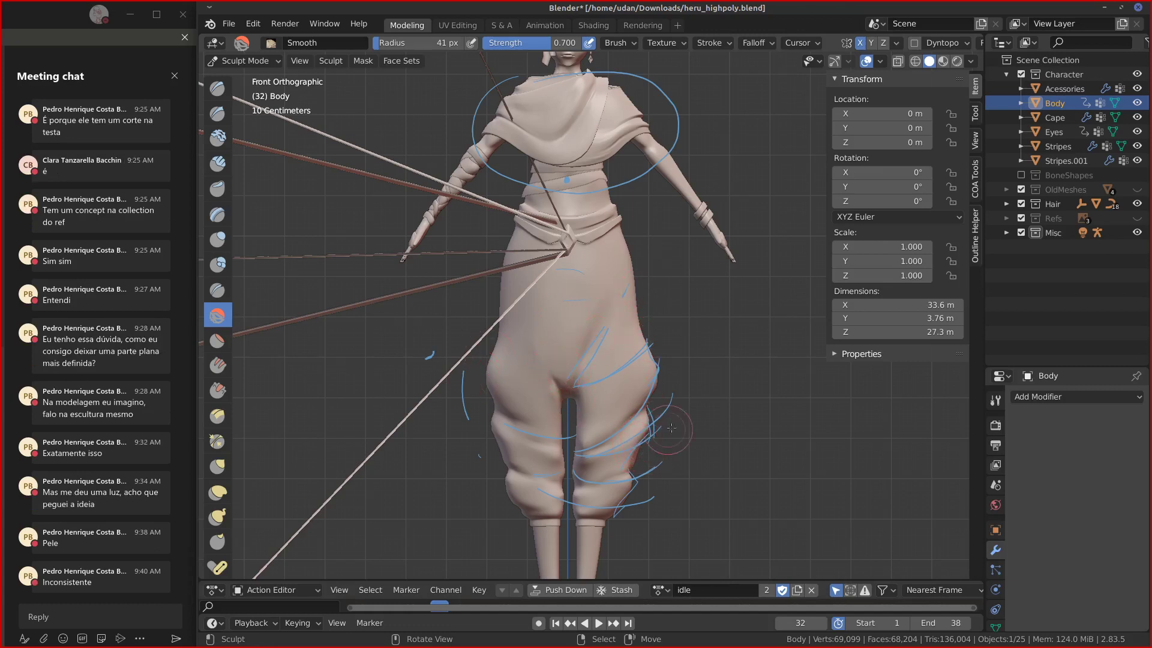
drag(678, 434, 681, 420)
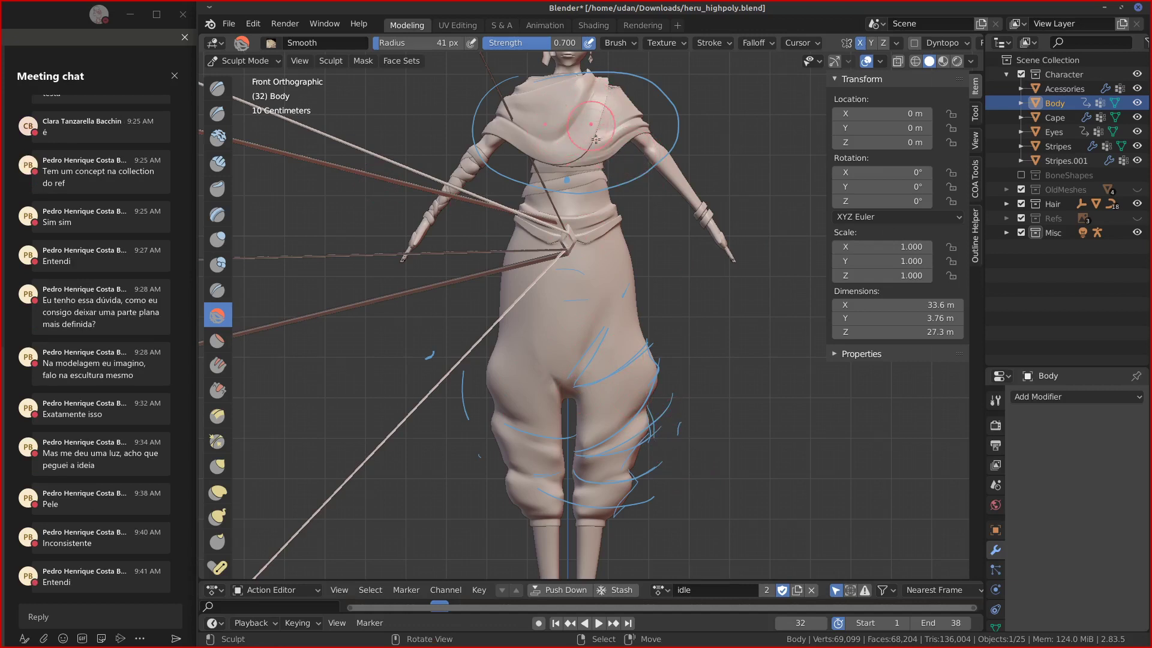
mouse_move(535, 432)
mouse_down()
mouse_move(443, 423)
mouse_move(507, 424)
mouse_move(468, 381)
mouse_move(456, 414)
mouse_move(471, 414)
mouse_move(451, 393)
mouse_move(465, 390)
mouse_move(438, 356)
mouse_up()
Draw a large curved annotation arrow beside the character, rising from the legs to head height.
mouse_move(515, 448)
shift+middle_down()
mouse_move(553, 395)
mouse_move(454, 357)
mouse_move(489, 341)
shift+middle_up()
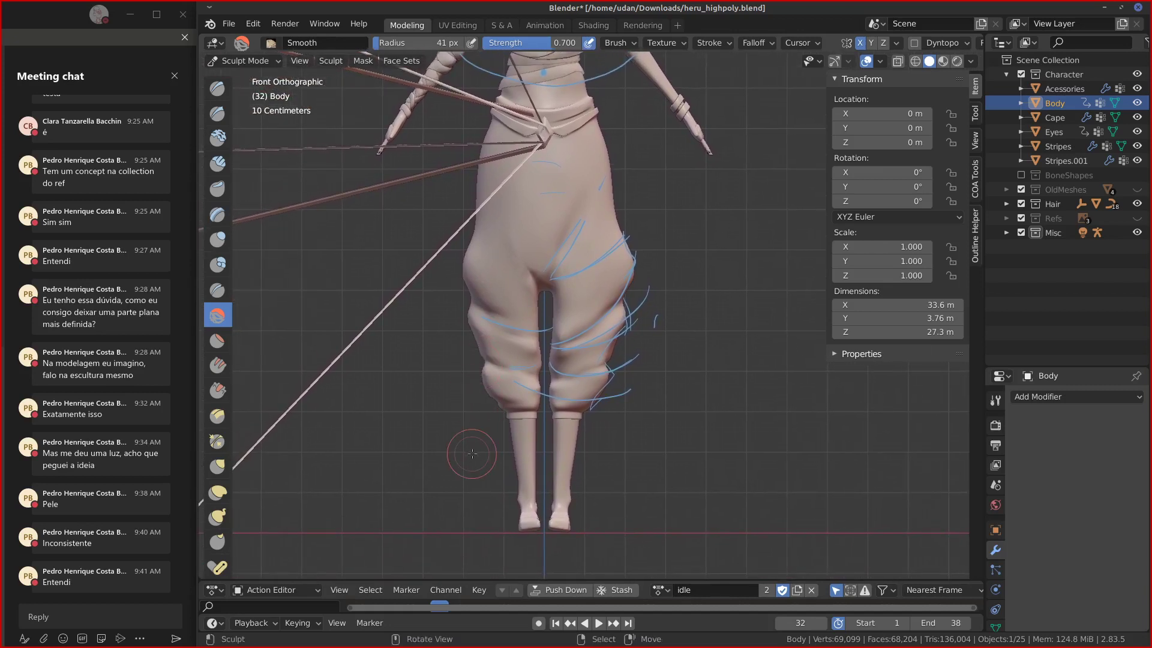
drag(543, 531, 579, 523)
shift+middle_drag(664, 256, 688, 493)
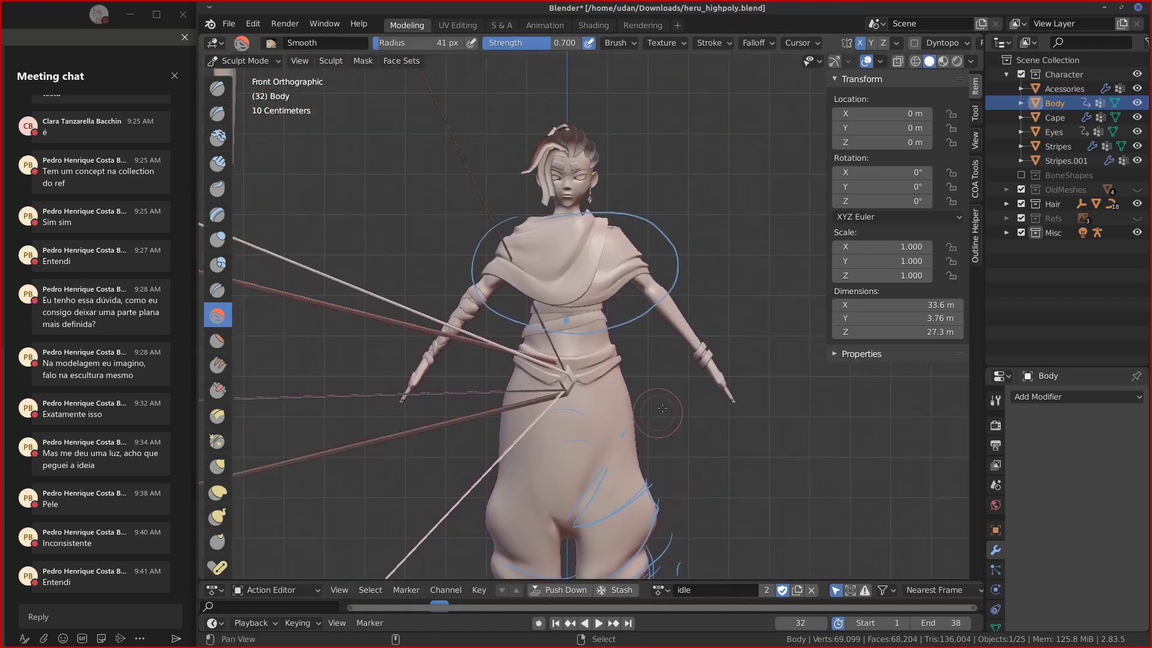
mouse_move(619, 412)
shift+middle_down()
mouse_move(665, 439)
mouse_move(698, 430)
shift+middle_up()
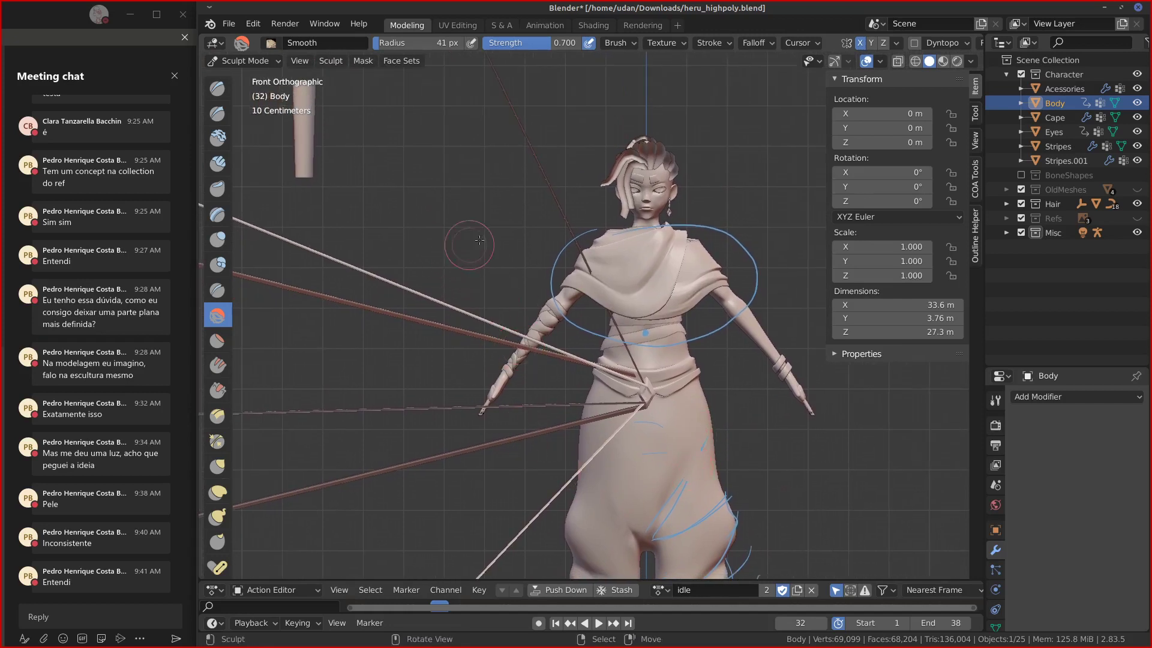
key(d)
mouse_move(527, 191)
mouse_down()
mouse_move(365, 391)
mouse_move(435, 553)
mouse_up()
mouse_move(525, 553)
mouse_down()
mouse_move(454, 273)
mouse_move(508, 237)
mouse_up()
drag(550, 194, 496, 250)
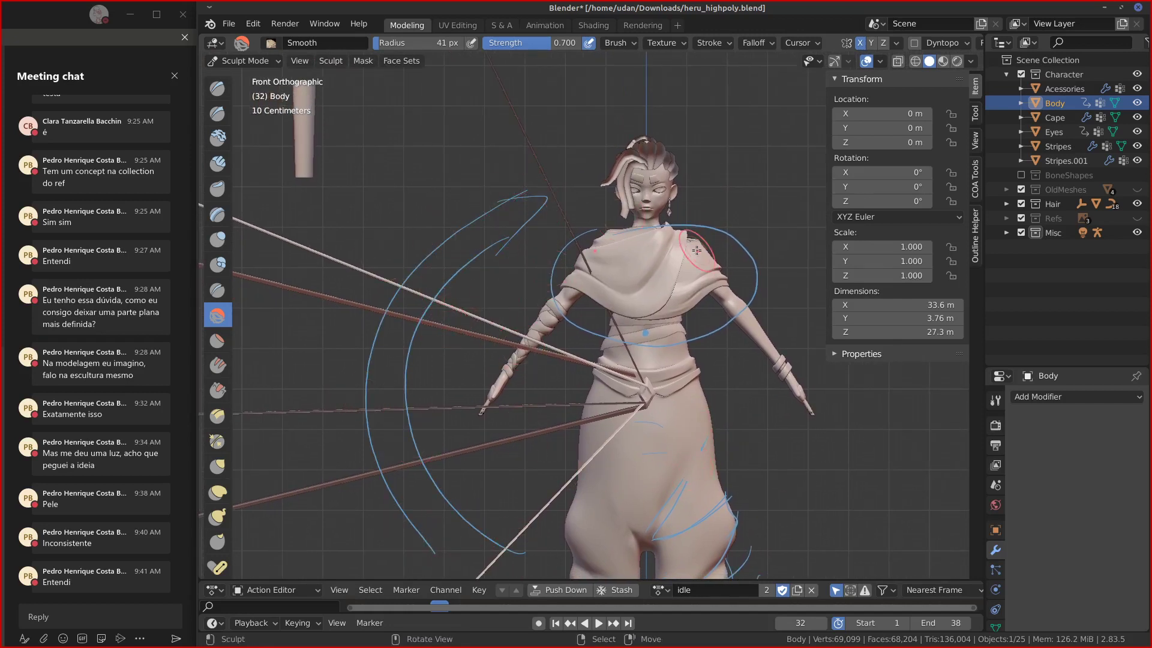
Check the character's overall silhouette in the back, front and right side views.
middle_drag(690, 309, 414, 313)
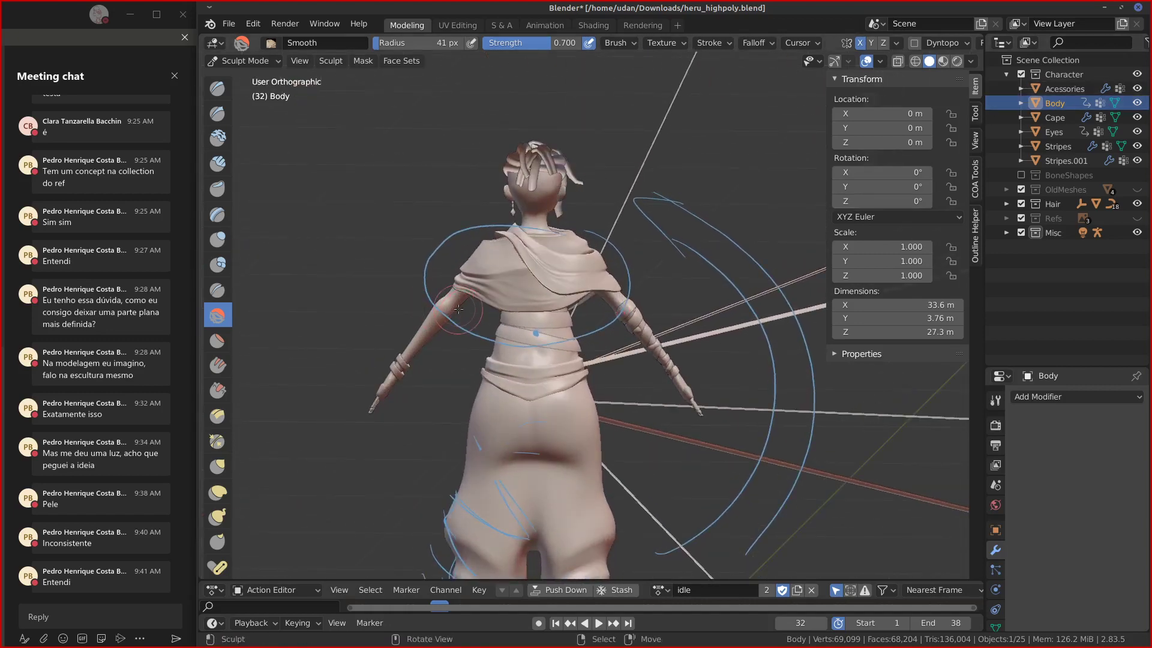
key(KP_1)
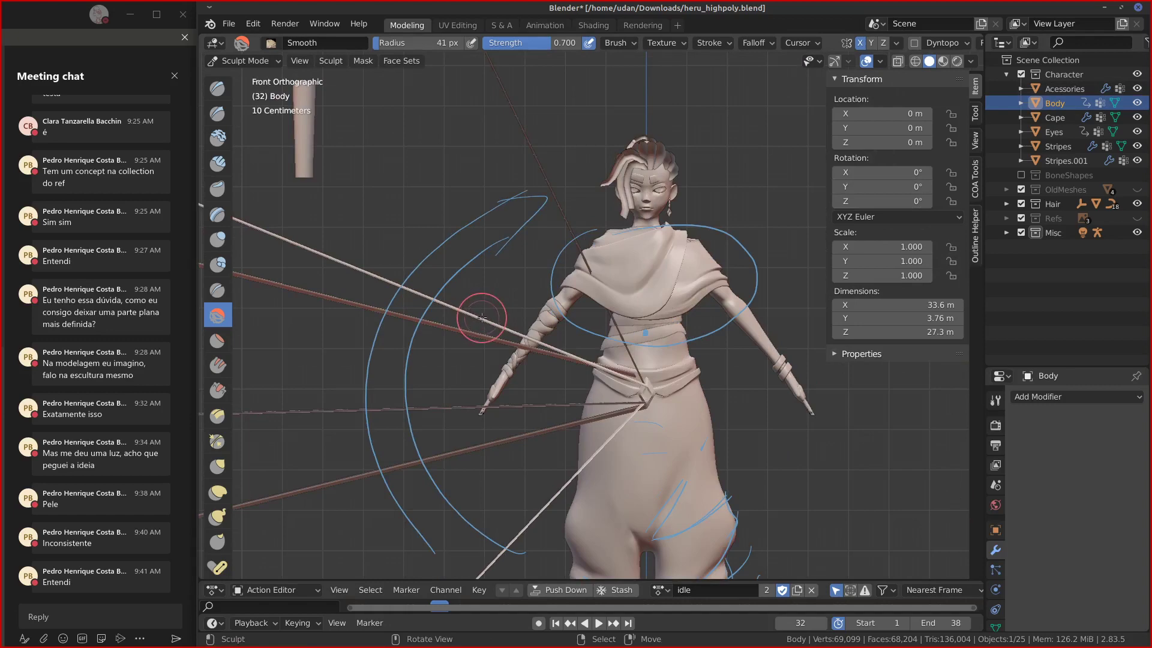
key(KP_2)
key(KP_3)
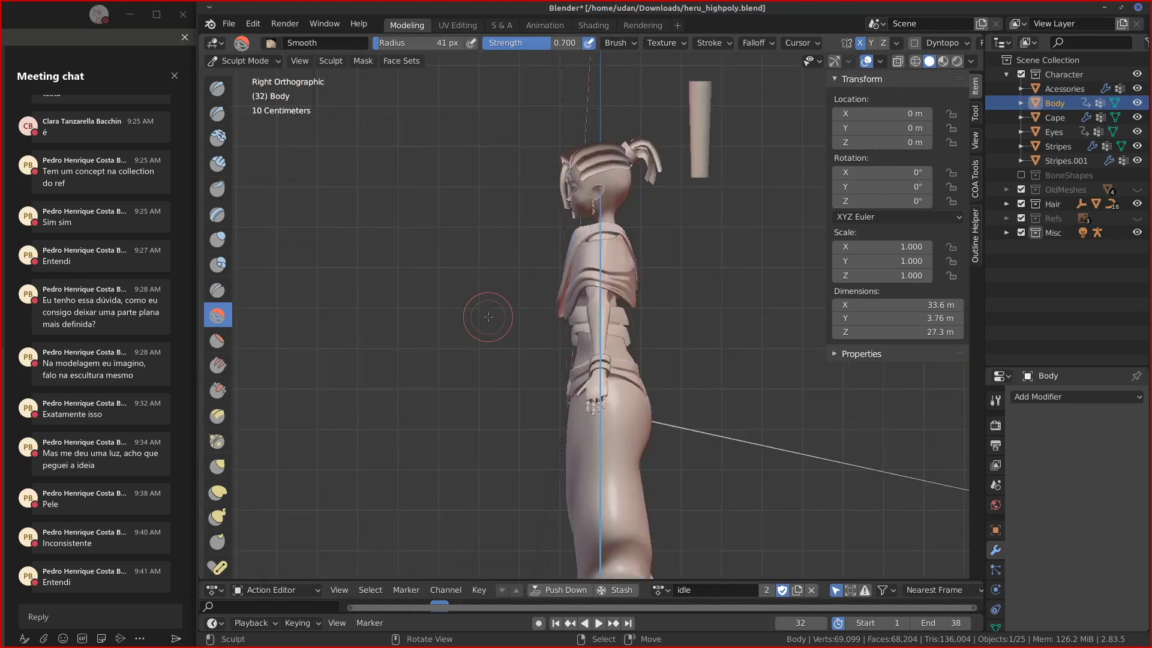
key(KP_1)
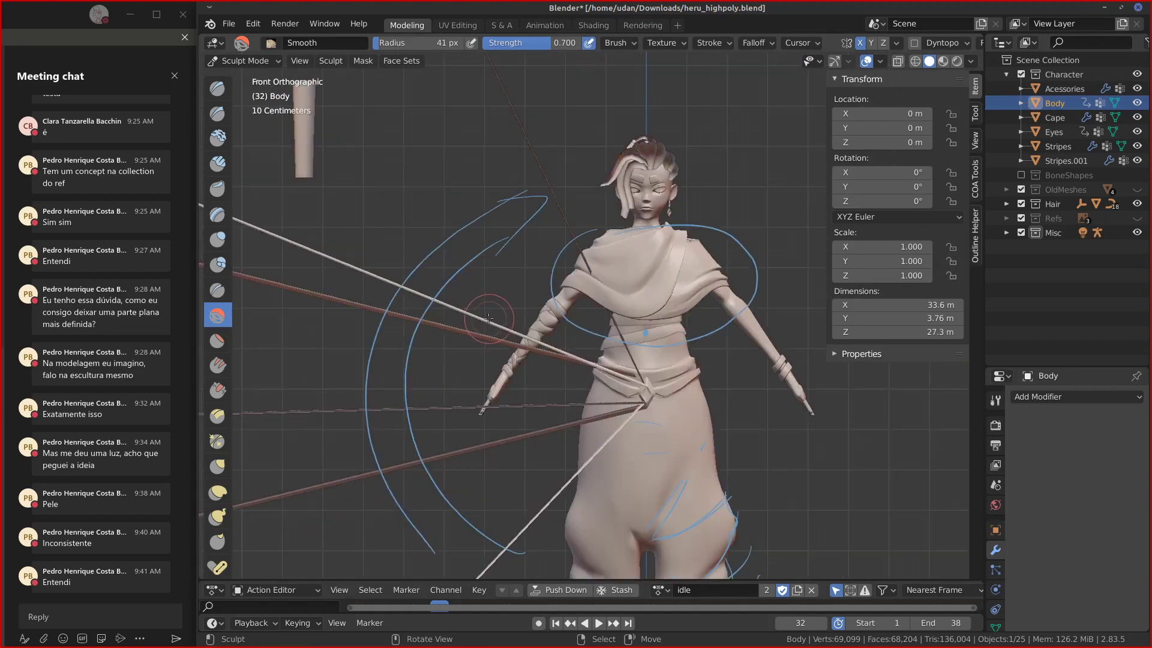
key(ctrl+KP_1)
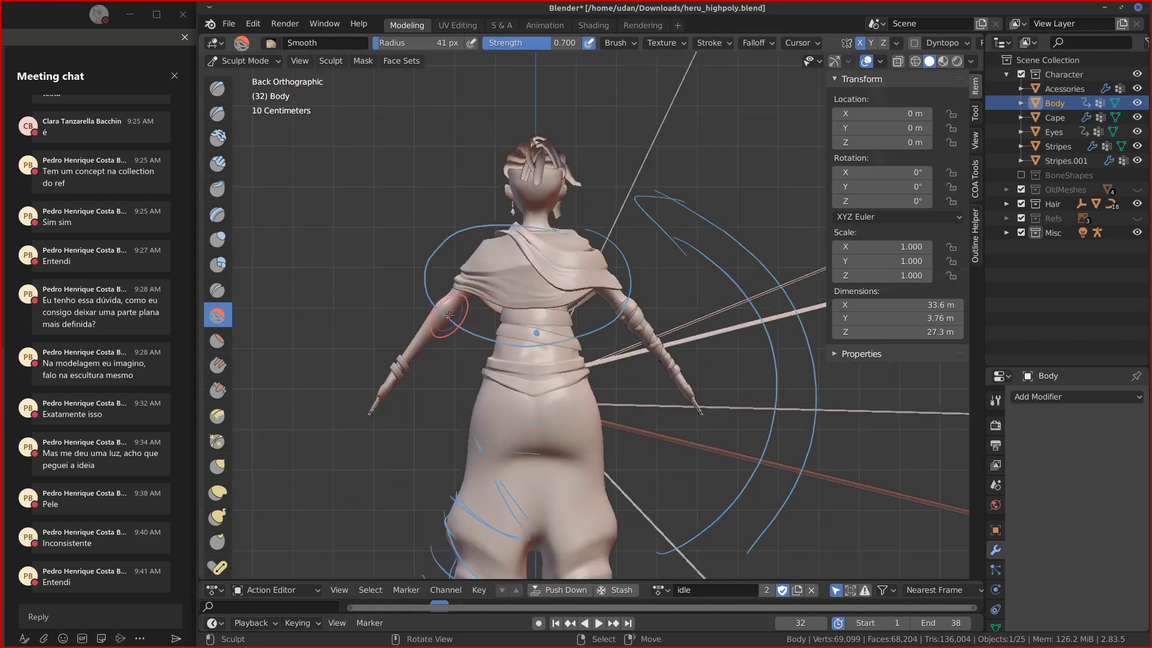
key(f)
key(Escape)
key(g)
key(Escape)
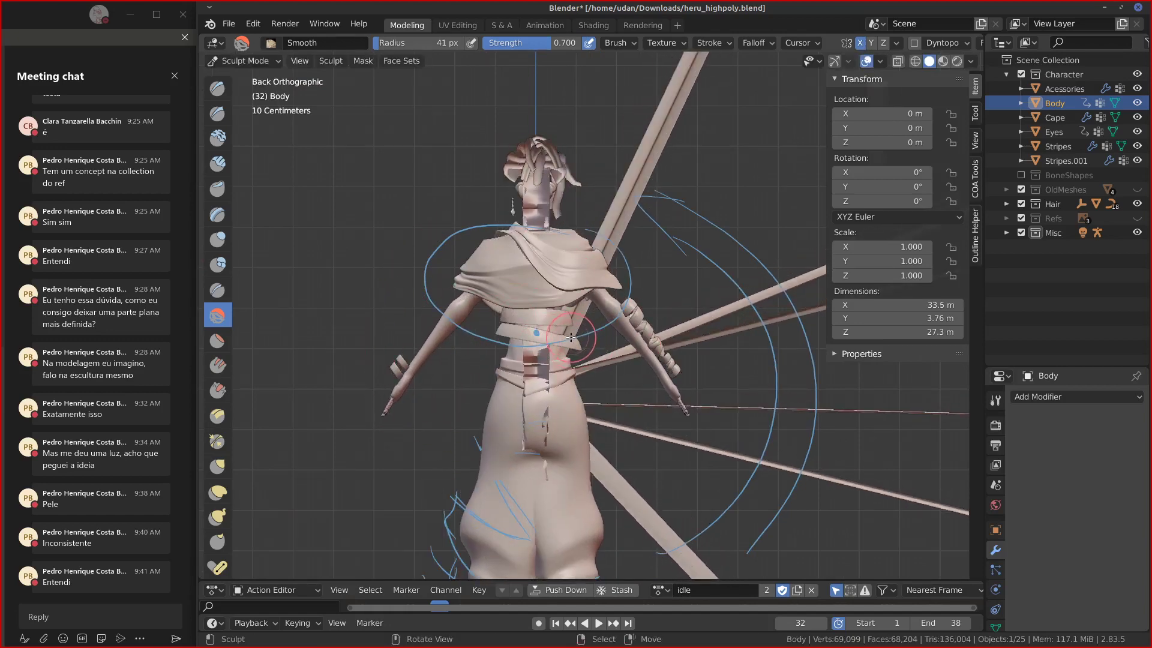
key(ctrl+z)
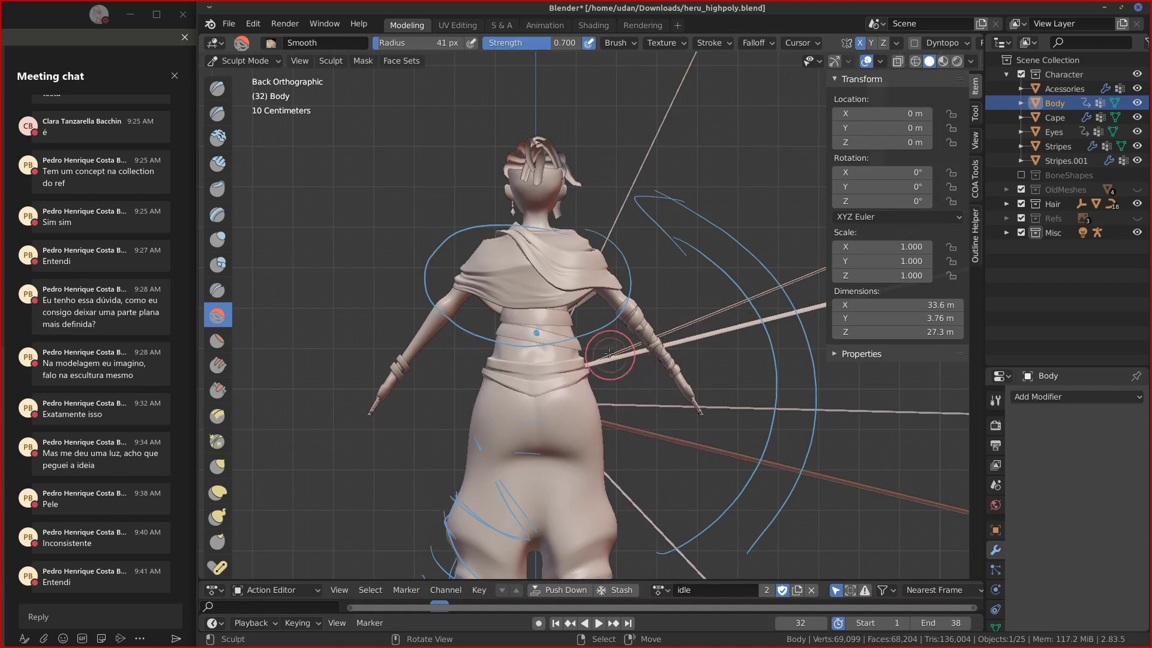
Erase most of the annotation circle around the shoulders and torso in back view.
mouse_move(586, 341)
right_down()
mouse_move(594, 236)
mouse_move(443, 324)
mouse_move(592, 331)
mouse_move(536, 324)
right_up()
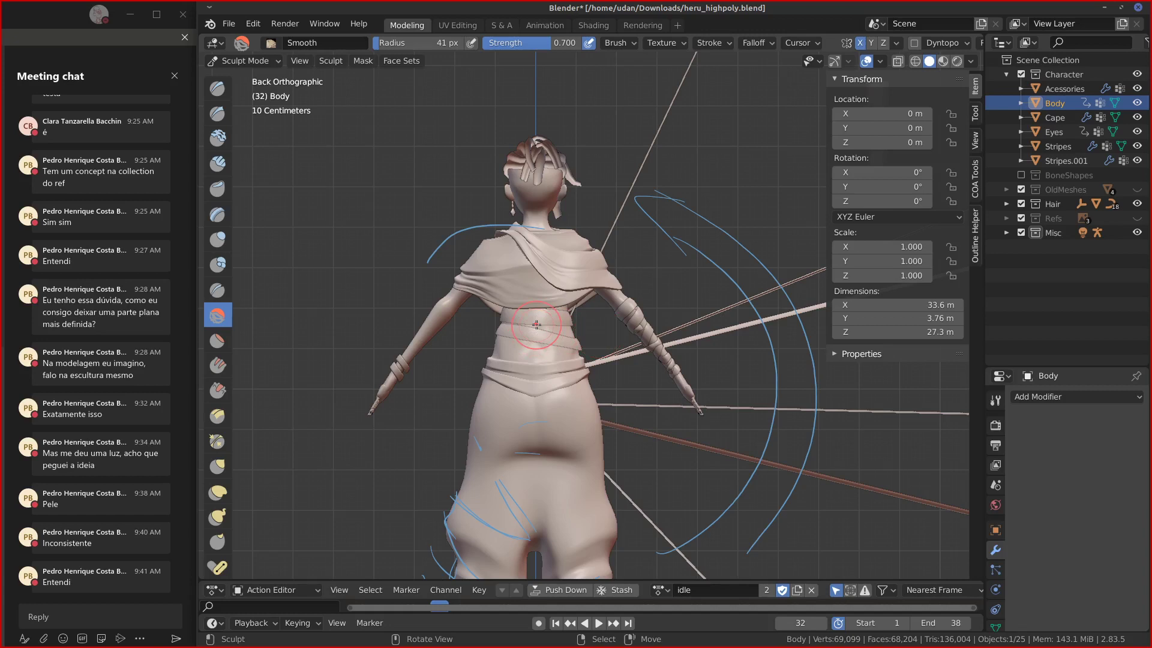
drag(237, 291, 243, 300)
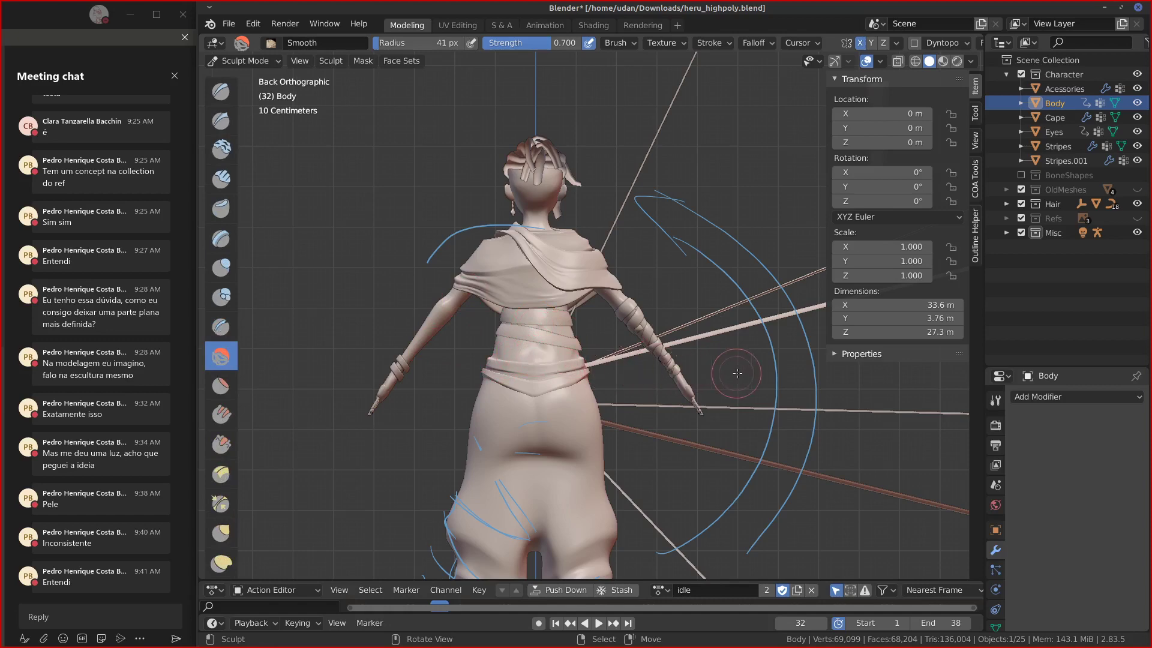
mouse_move(543, 360)
mouse_down()
mouse_move(513, 365)
mouse_move(528, 365)
mouse_up()
Annotate the ribcage, waist and pelvis volumes over the torso in right side view with freehand strokes.
key(KP_3)
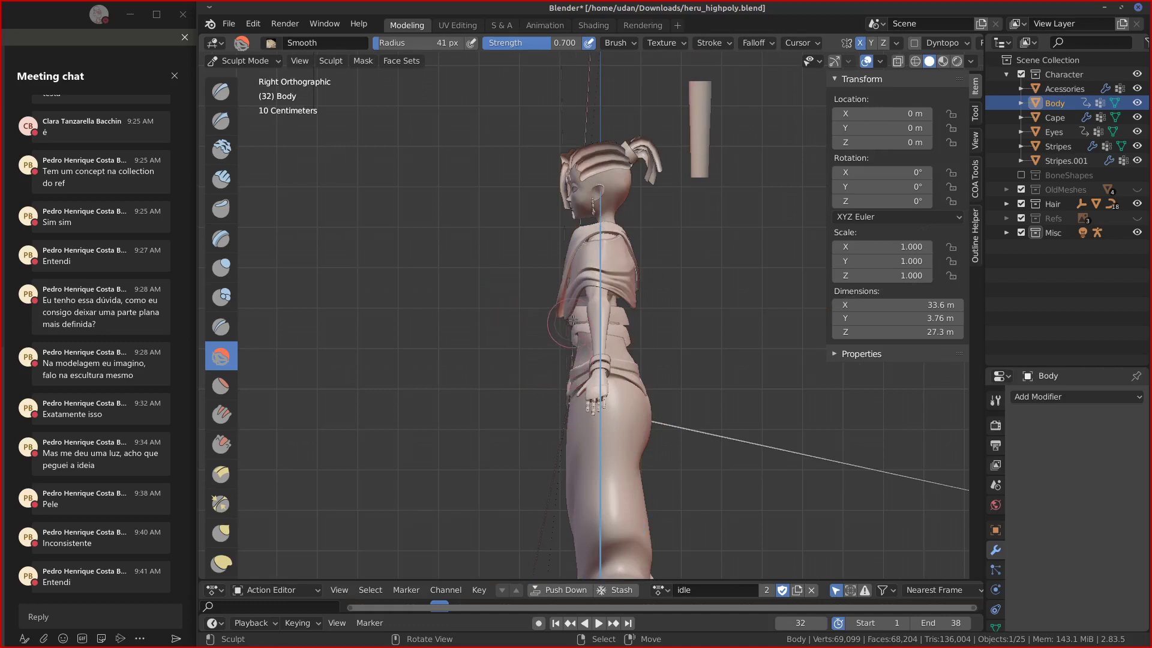
mouse_move(570, 268)
mouse_down()
mouse_move(576, 334)
mouse_move(575, 319)
mouse_up()
mouse_move(618, 274)
mouse_down()
mouse_move(579, 327)
mouse_move(561, 312)
mouse_move(574, 313)
mouse_move(609, 252)
mouse_move(640, 375)
mouse_up()
mouse_move(573, 320)
mouse_down()
mouse_move(567, 306)
mouse_move(579, 318)
mouse_move(567, 393)
mouse_move(605, 408)
mouse_move(620, 354)
mouse_move(649, 390)
mouse_move(573, 408)
mouse_move(642, 379)
mouse_move(634, 457)
mouse_up()
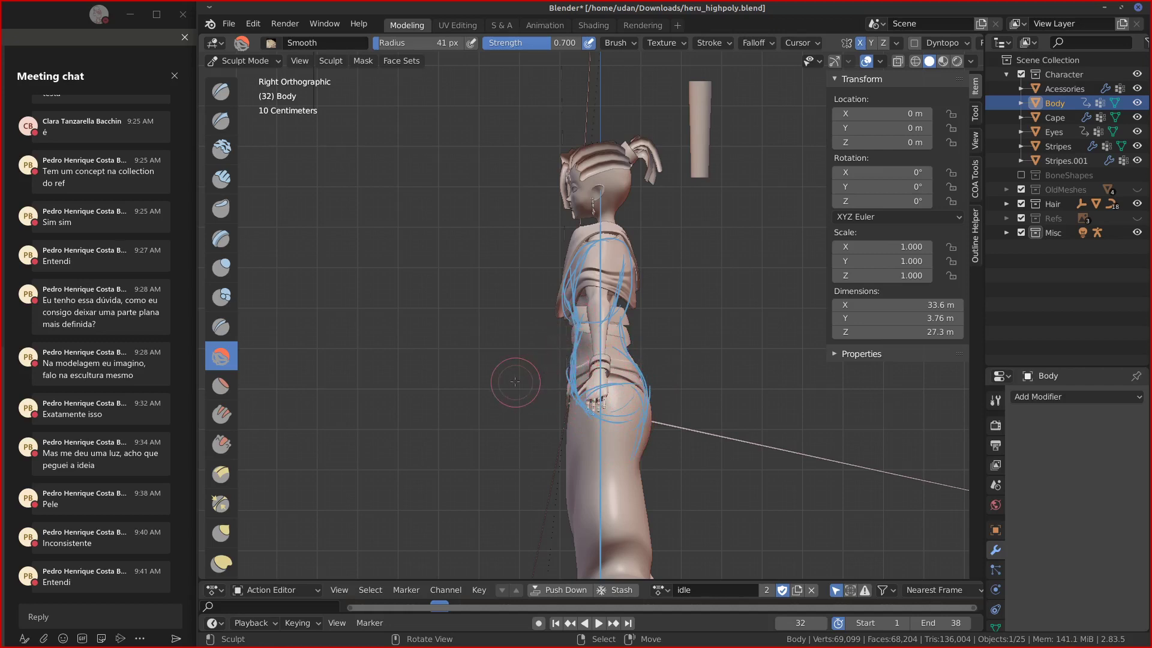
drag(542, 370, 543, 380)
Annotate the waistline in front view and erase the waist strokes in back view.
key(KP_1)
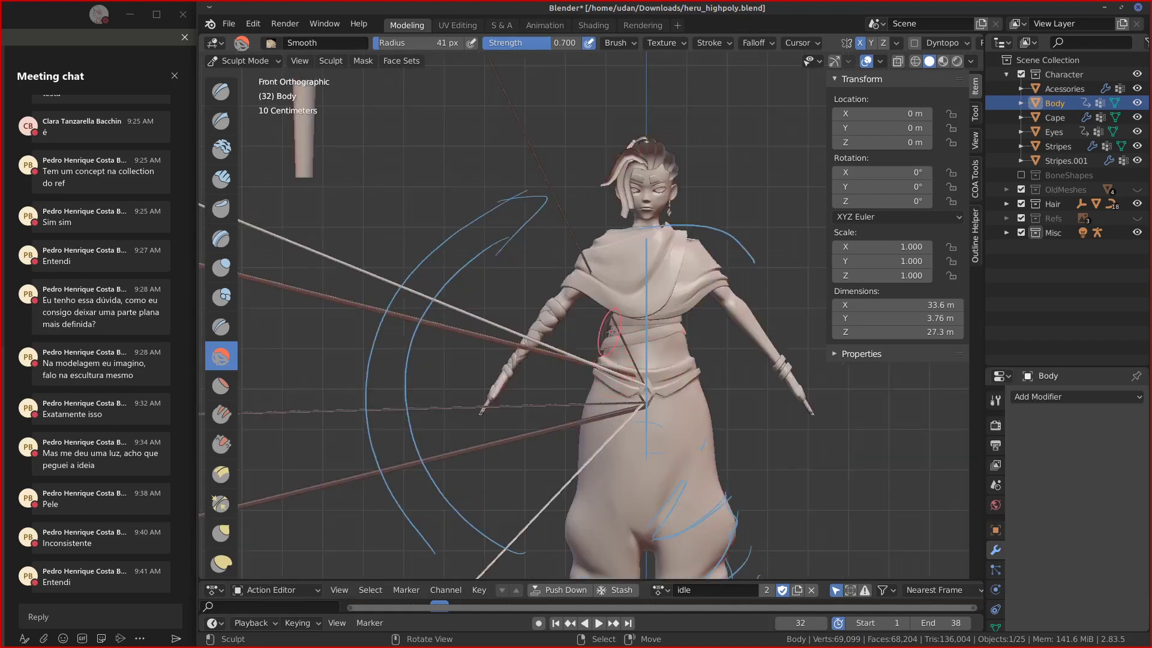
mouse_move(632, 316)
mouse_down()
mouse_move(642, 444)
mouse_move(640, 264)
mouse_move(646, 347)
mouse_up()
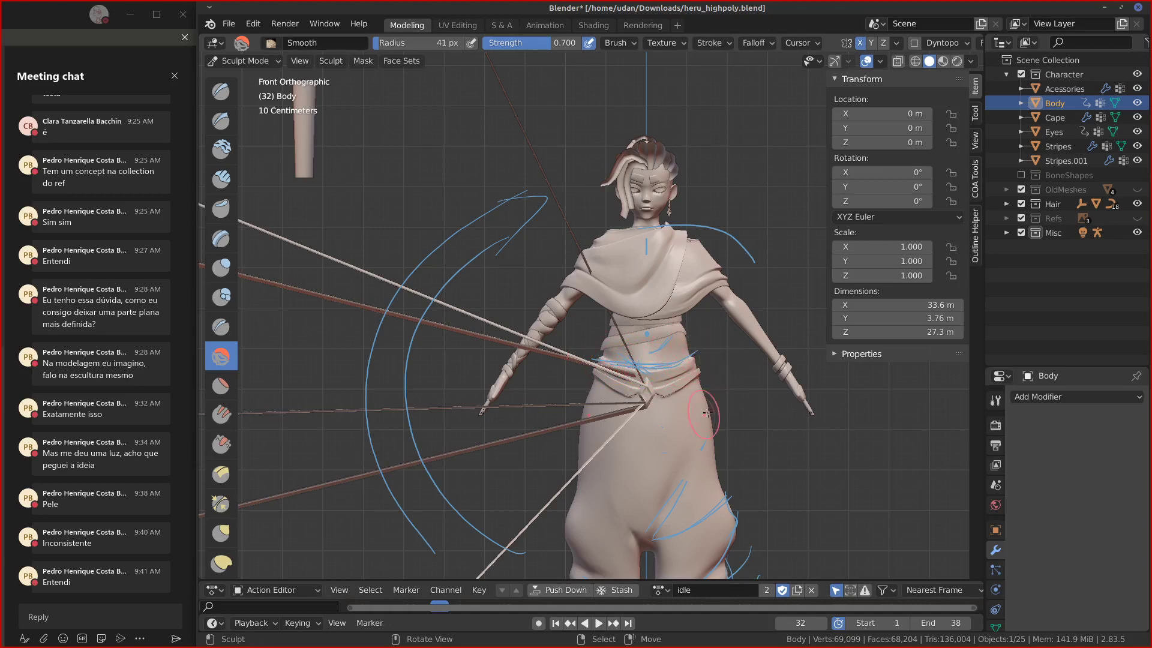
key(ctrl+KP_1)
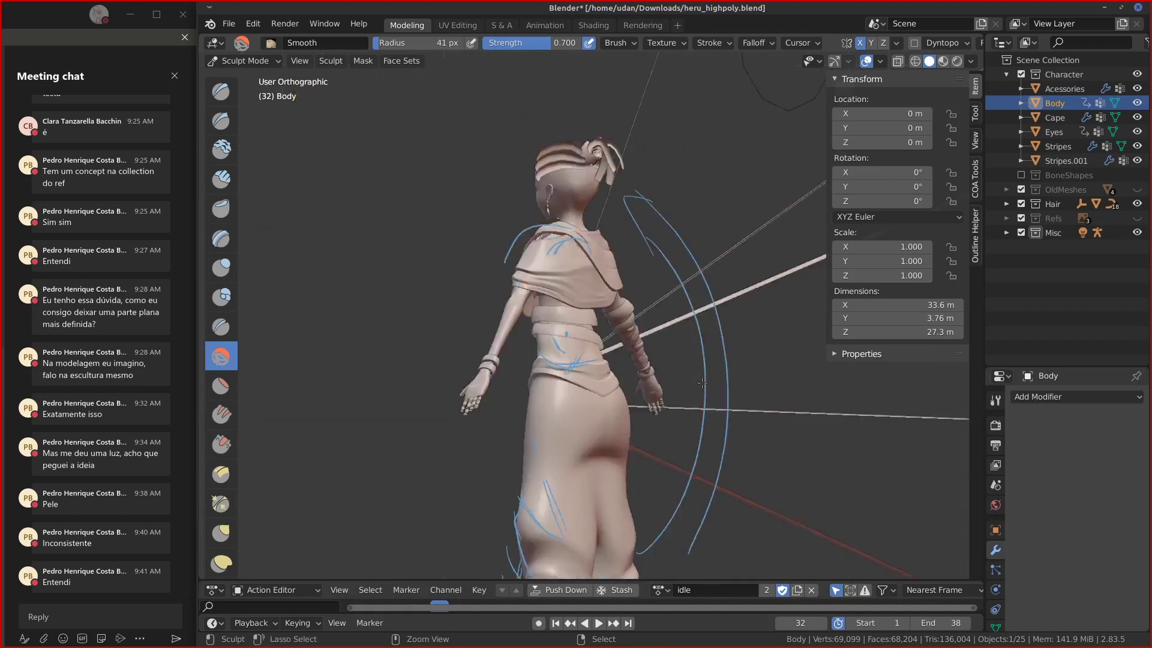
right_click(474, 350)
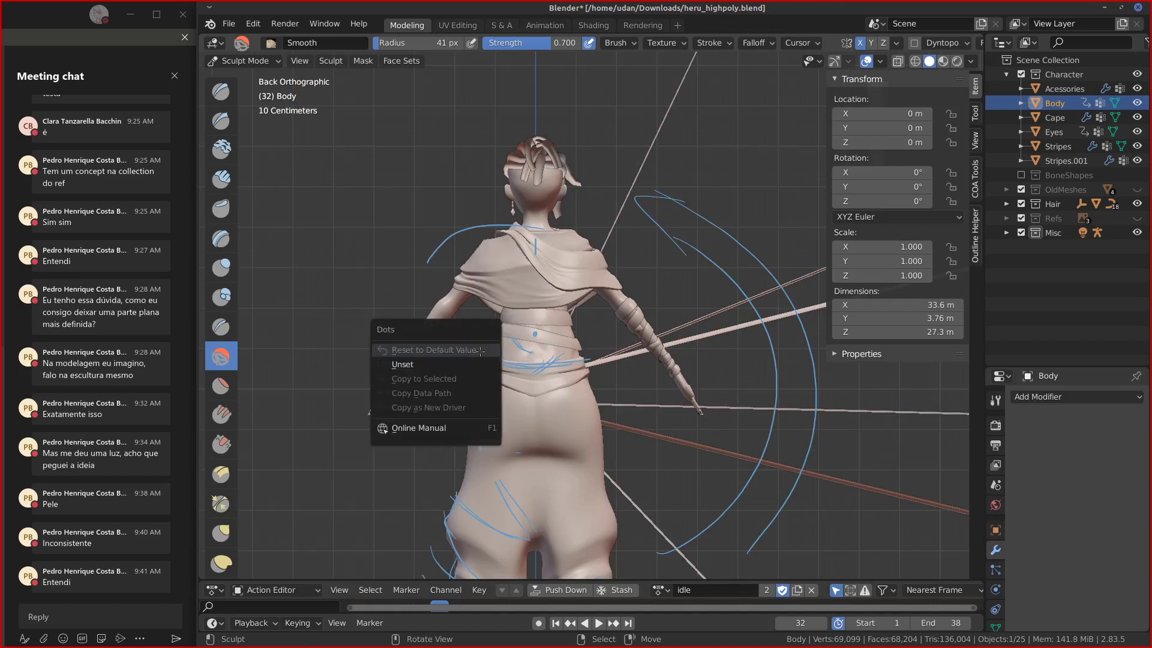
mouse_move(513, 347)
right_down()
mouse_move(555, 359)
mouse_move(526, 345)
mouse_move(488, 367)
right_up()
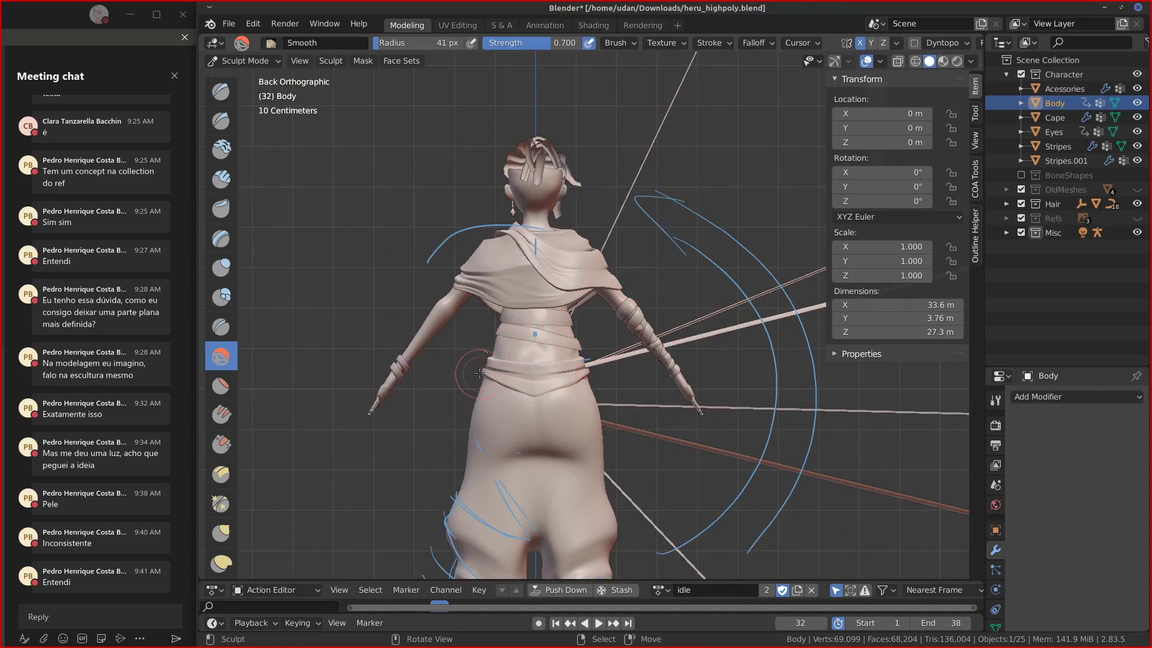
Sketch annotation lines along the waistband and lower back in back view, erasing strokes between attempts.
mouse_move(483, 382)
mouse_down()
mouse_move(497, 357)
mouse_move(477, 354)
mouse_move(513, 357)
mouse_move(536, 396)
mouse_up()
drag(549, 387, 546, 423)
mouse_move(537, 369)
mouse_down()
mouse_move(554, 361)
mouse_move(516, 376)
mouse_move(523, 355)
mouse_move(545, 349)
mouse_up()
mouse_move(549, 374)
right_down()
mouse_move(540, 347)
mouse_move(494, 400)
mouse_move(561, 400)
mouse_move(507, 353)
mouse_move(533, 361)
mouse_move(483, 363)
right_up()
drag(490, 359, 547, 361)
drag(552, 356, 589, 353)
Annotate the torso's side contours, the waist and belt lines and the abdomen's centre line in front view.
key(KP_1)
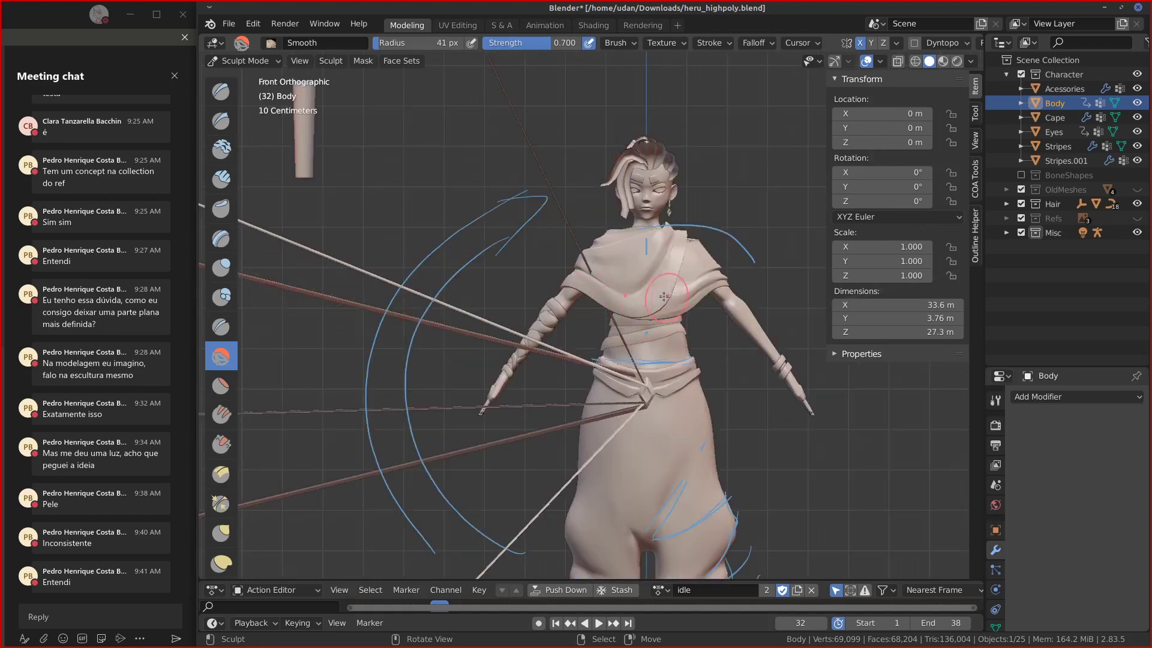
drag(611, 336, 667, 330)
mouse_move(617, 275)
mouse_down()
mouse_move(600, 318)
mouse_move(684, 270)
mouse_move(681, 319)
mouse_up()
drag(650, 499, 628, 423)
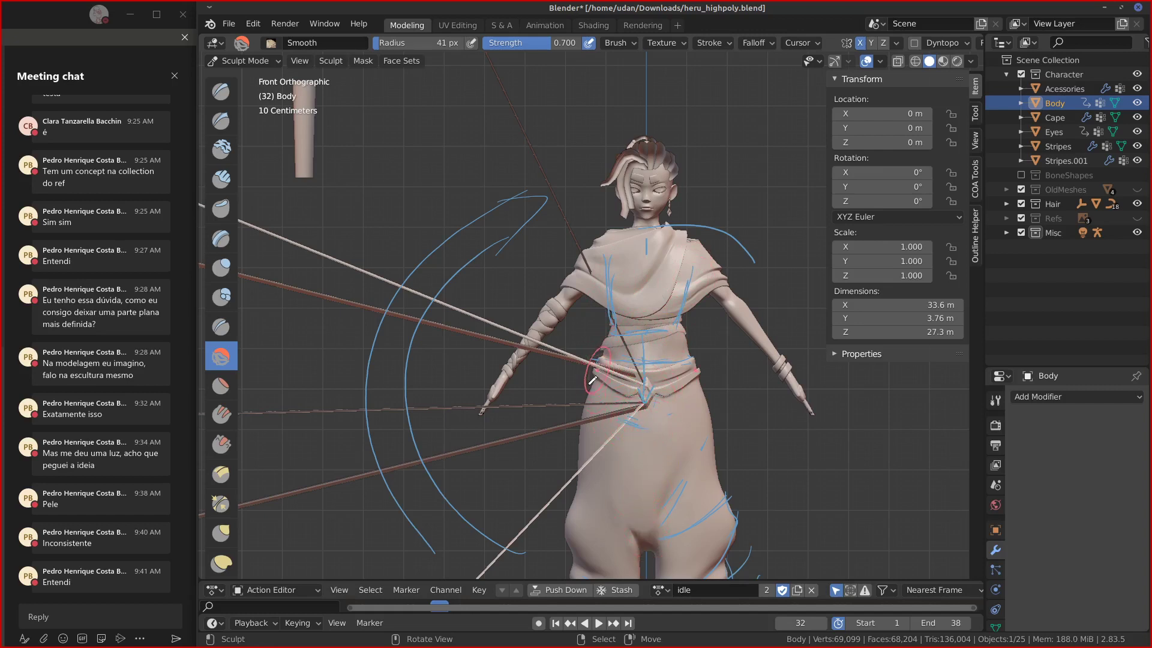
mouse_move(592, 379)
mouse_down()
mouse_move(587, 397)
mouse_move(621, 411)
mouse_move(719, 397)
mouse_move(682, 334)
mouse_up()
drag(601, 364, 636, 384)
drag(623, 315, 645, 403)
drag(647, 325, 648, 380)
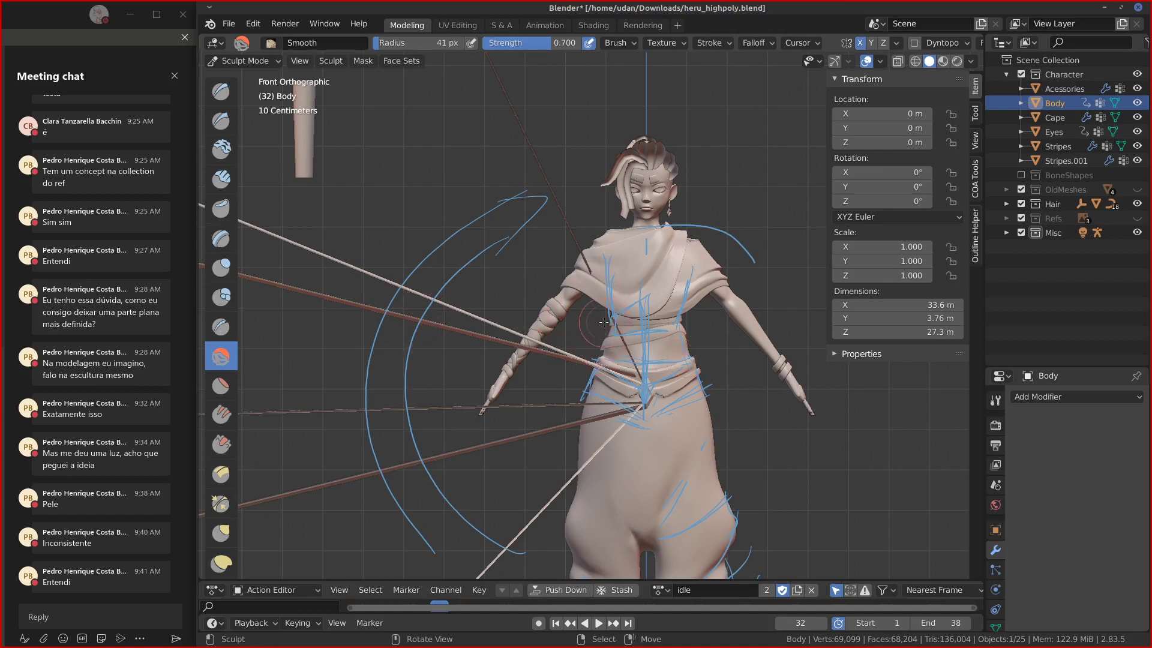
Erase the annotation strokes over the torso and redraw the curve along the waistband.
mouse_move(592, 319)
right_down()
mouse_move(621, 282)
mouse_move(651, 422)
right_up()
mouse_move(653, 419)
mouse_down()
mouse_move(687, 318)
mouse_move(675, 396)
mouse_move(588, 327)
mouse_move(612, 363)
mouse_move(563, 378)
mouse_move(579, 342)
mouse_move(654, 375)
mouse_up()
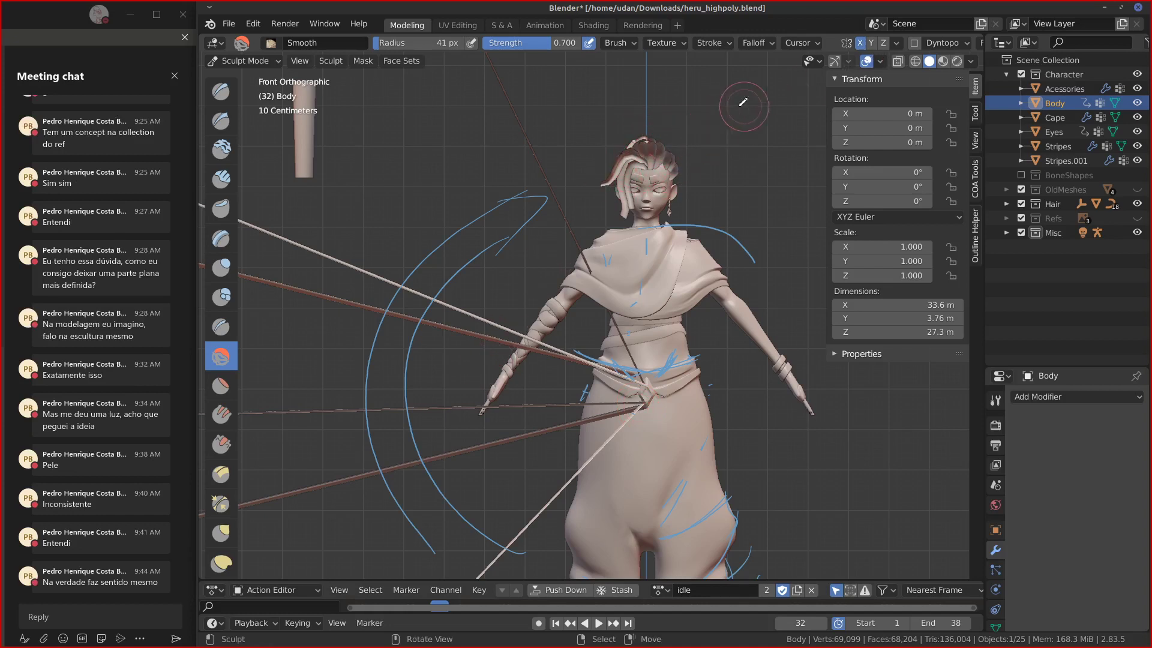
Sketch an arrow and a scribble beside the head, and erase them together with the large curved arrow's tip.
mouse_move(743, 106)
mouse_down()
mouse_move(675, 141)
mouse_move(774, 120)
mouse_move(750, 141)
mouse_move(783, 129)
mouse_move(744, 144)
mouse_up()
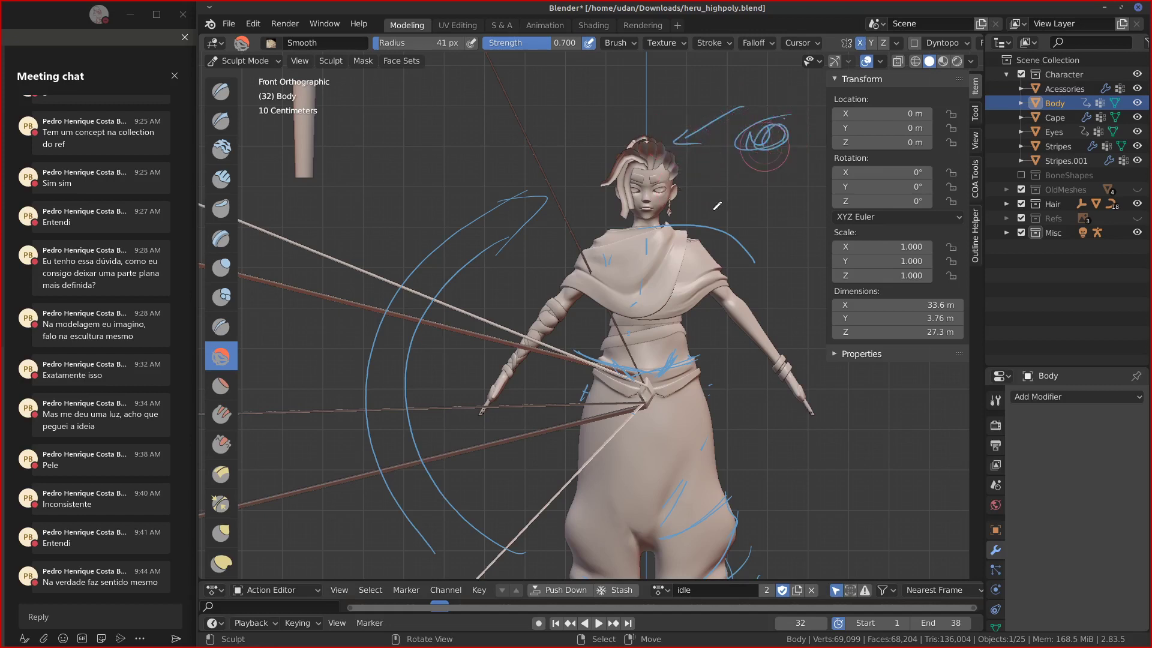
mouse_move(786, 117)
right_down()
mouse_move(689, 135)
mouse_move(731, 123)
mouse_move(744, 145)
right_up()
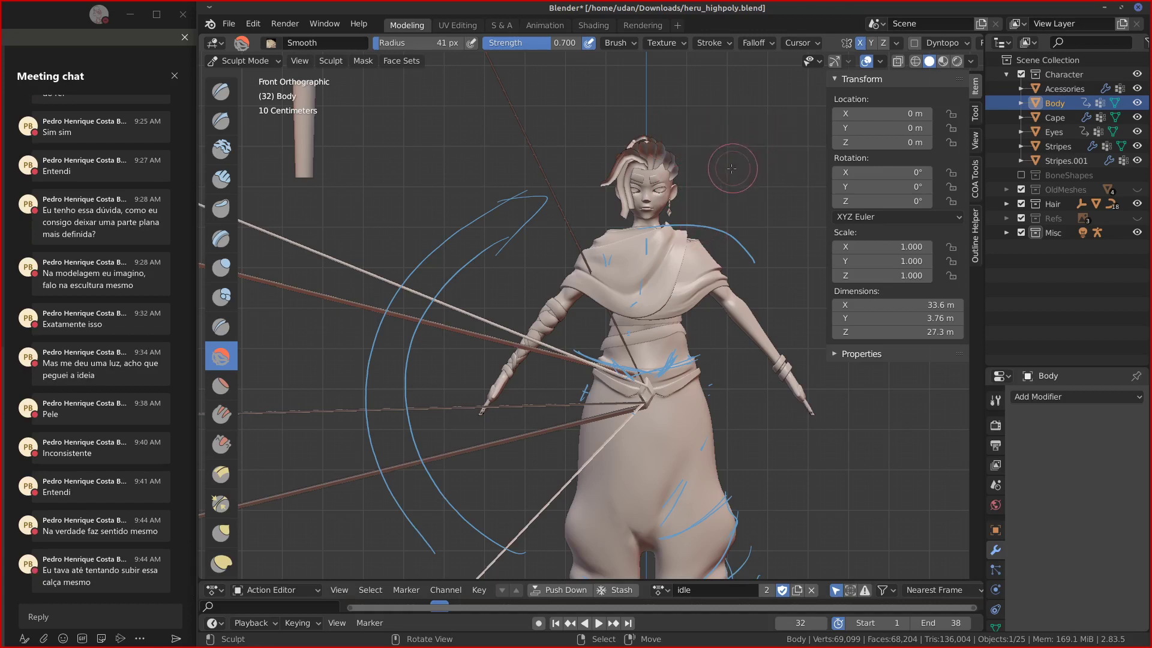
mouse_move(678, 162)
right_down()
mouse_move(528, 202)
mouse_move(598, 255)
right_up()
Deselect all of the Body's mesh in Edit Mode and return to Sculpt Mode.
key(Tab)
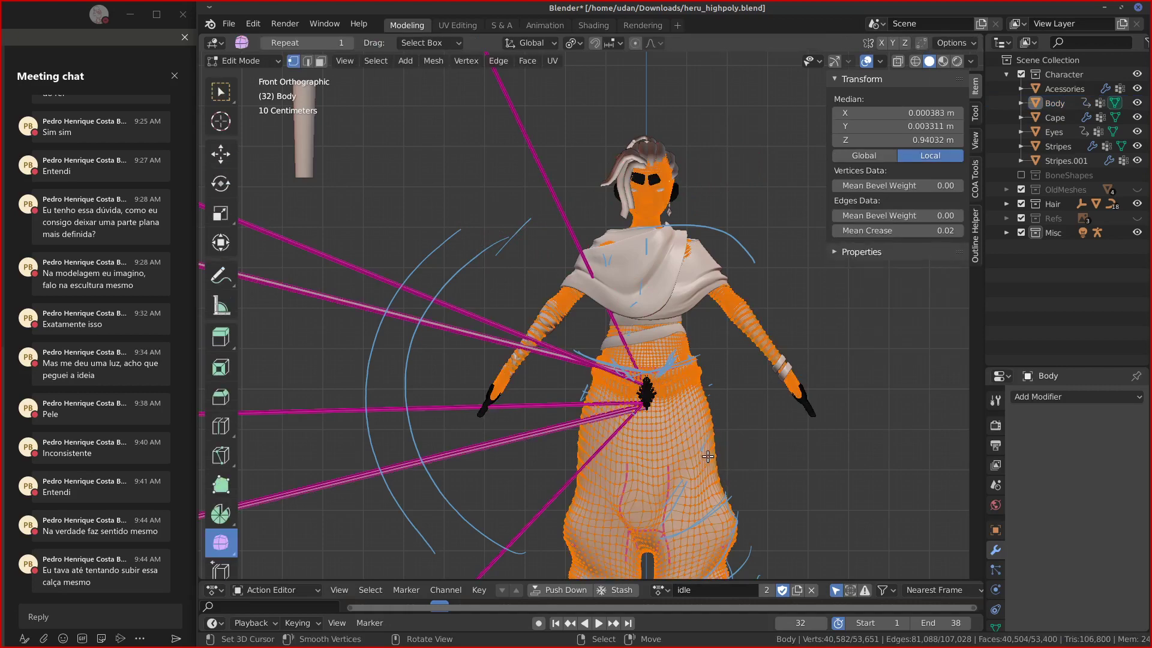
key(alt+a)
key(Tab)
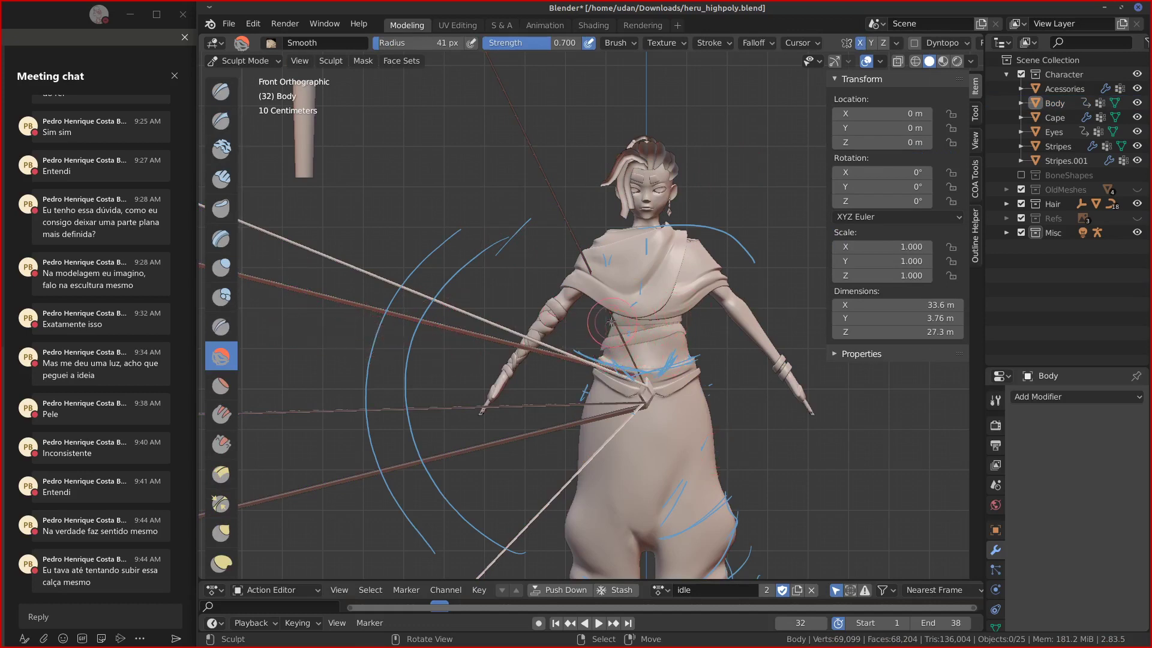
Revert heru_highpoly.blend to its last saved version, discarding the smoothing strokes and annotations made on the character.
mouse_move(610, 326)
mouse_down()
mouse_move(606, 361)
mouse_move(643, 382)
mouse_move(675, 358)
mouse_up()
drag(705, 366, 713, 433)
click(229, 23)
mouse_move(258, 69)
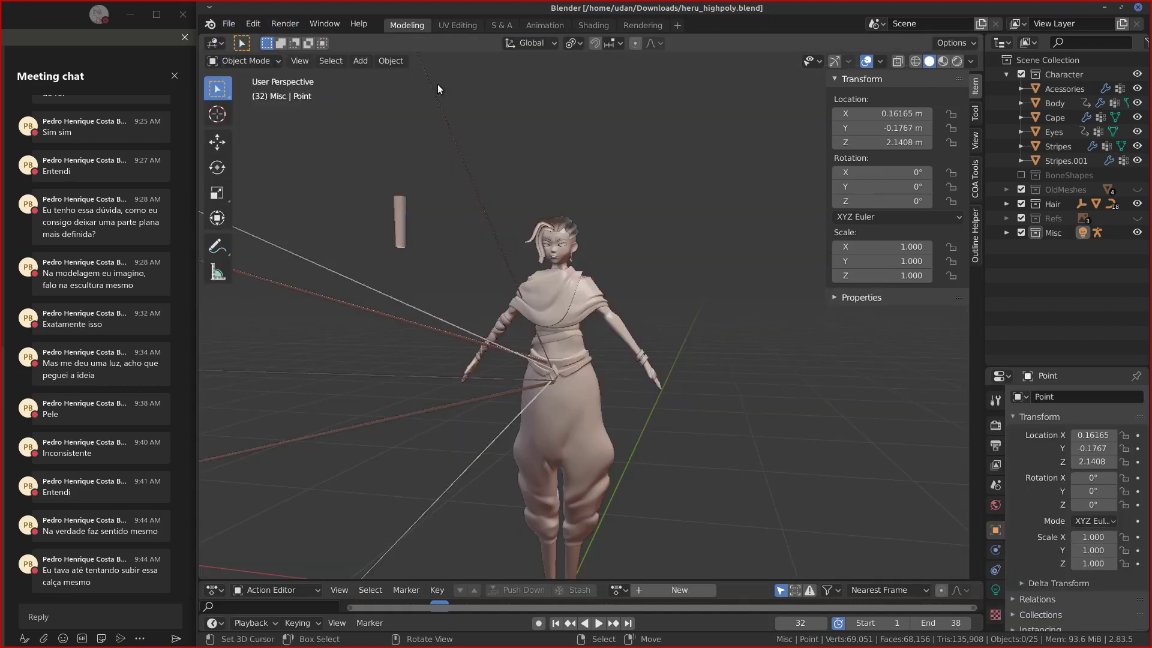
Rip the Body mesh along the edge loop where the abdomen meets the belt, leaving the ripped vertices in place.
click(539, 414)
key(Tab)
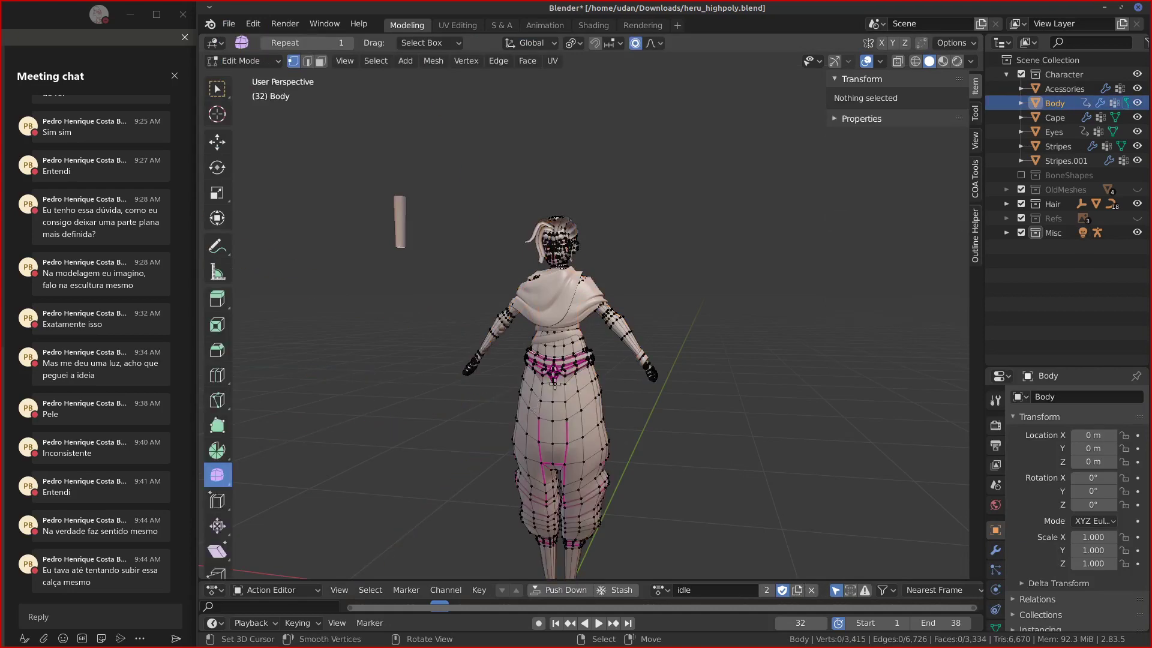
middle_drag(576, 396, 625, 390)
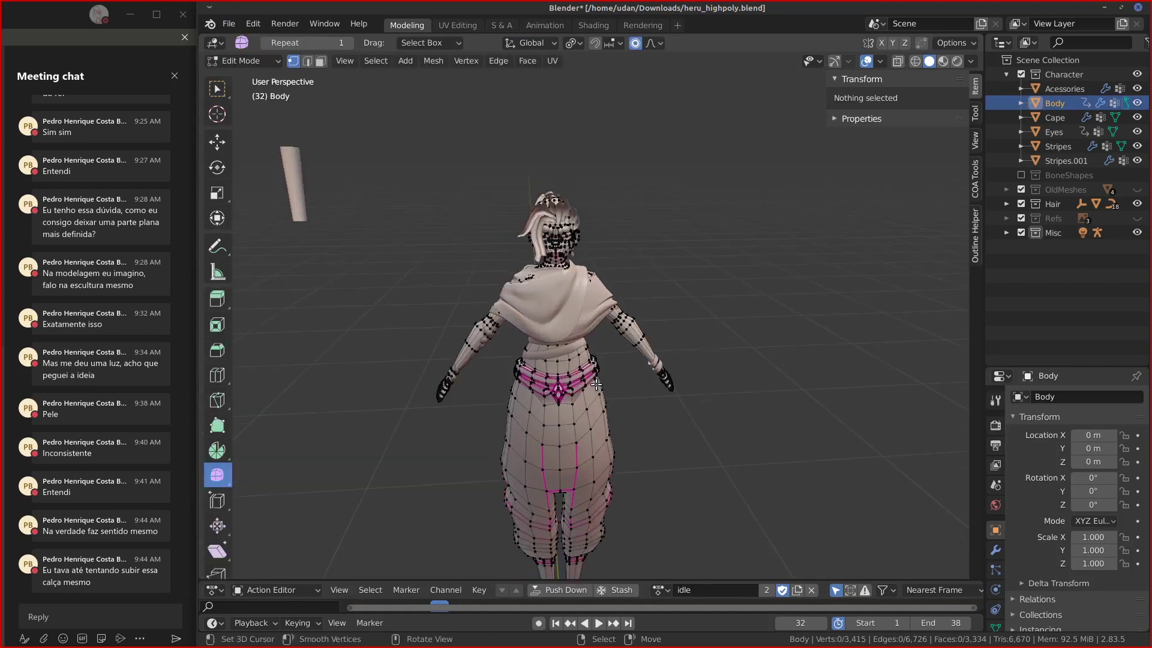
scroll(600, 384, up, 5)
alt+click(520, 474)
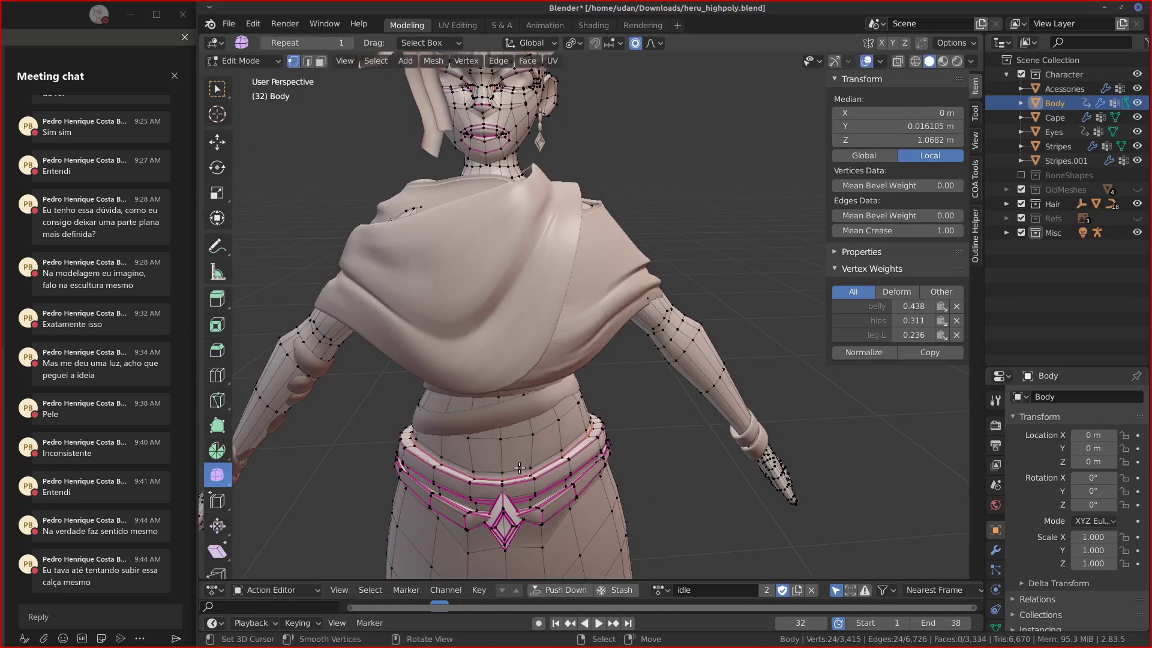
key(v)
right_click(522, 456)
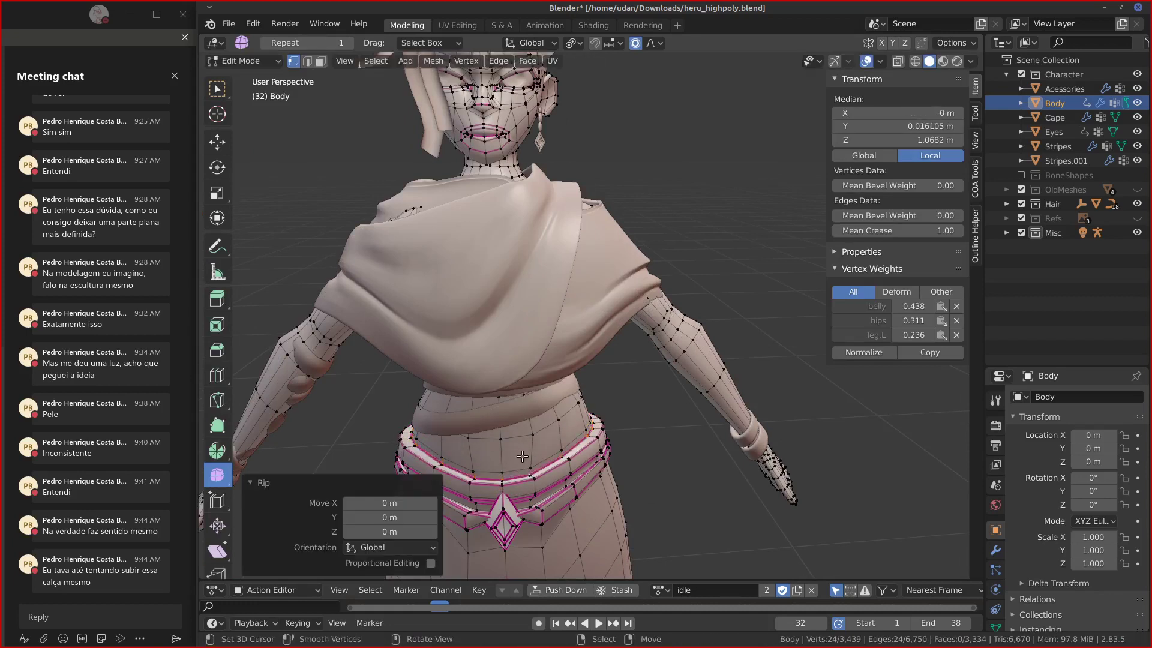
Select all geometry linked to the ripped waist loop and separate the upper body into its own object.
key(ctrl+l)
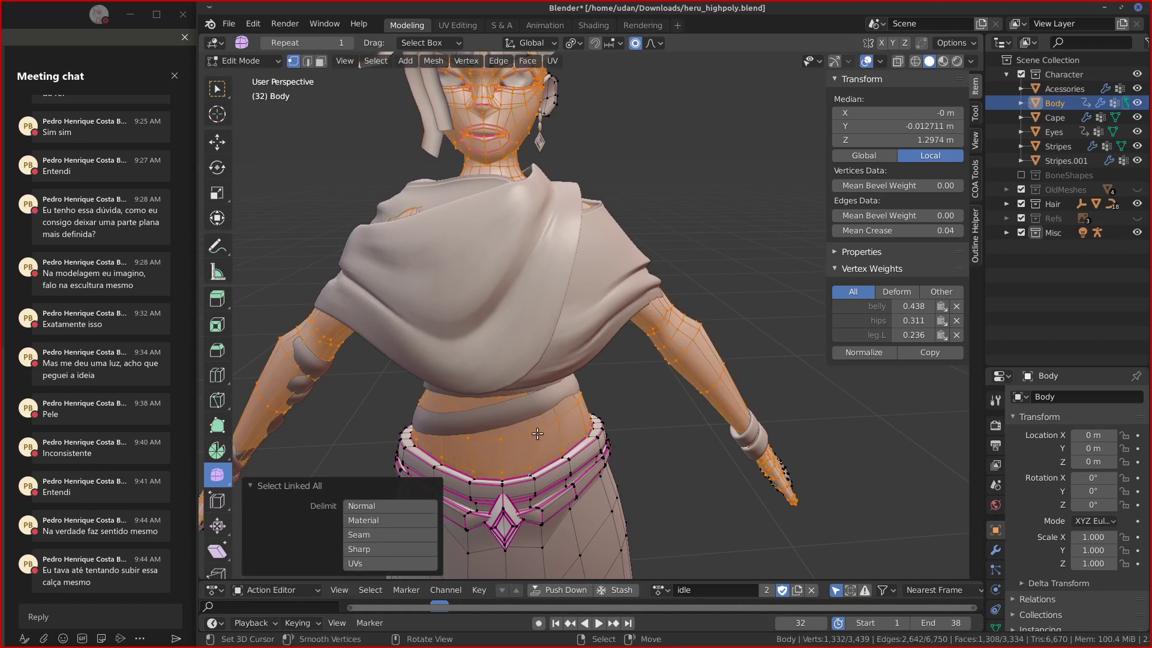
key(KP_1)
key(p)
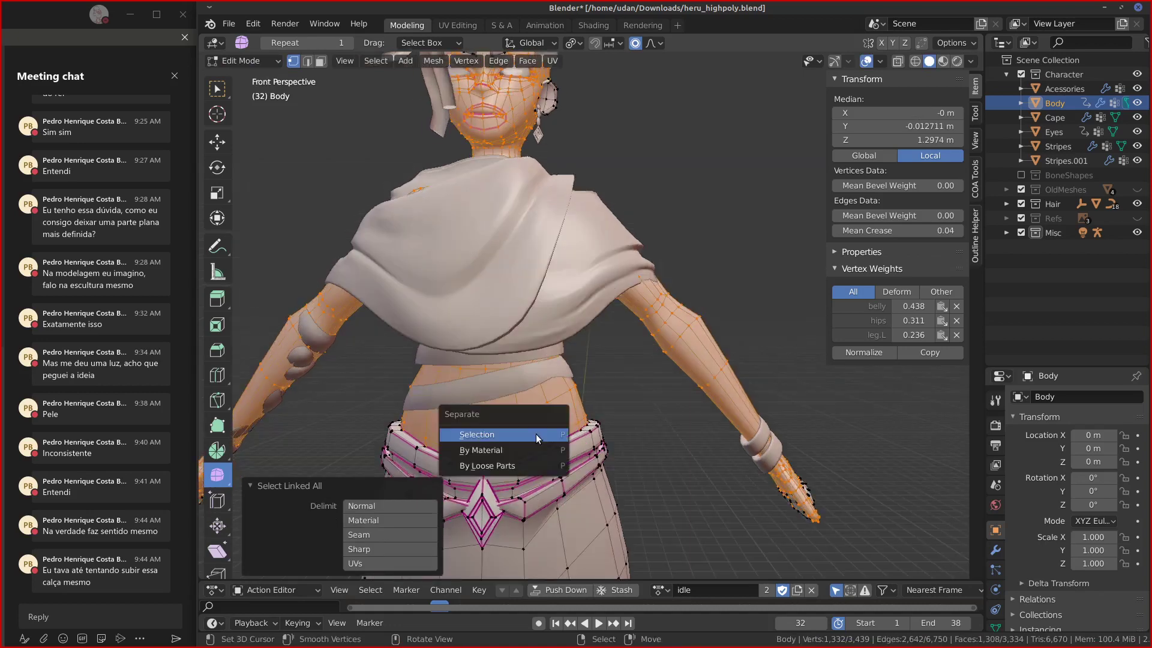
click(535, 438)
key(Tab)
key(Tab)
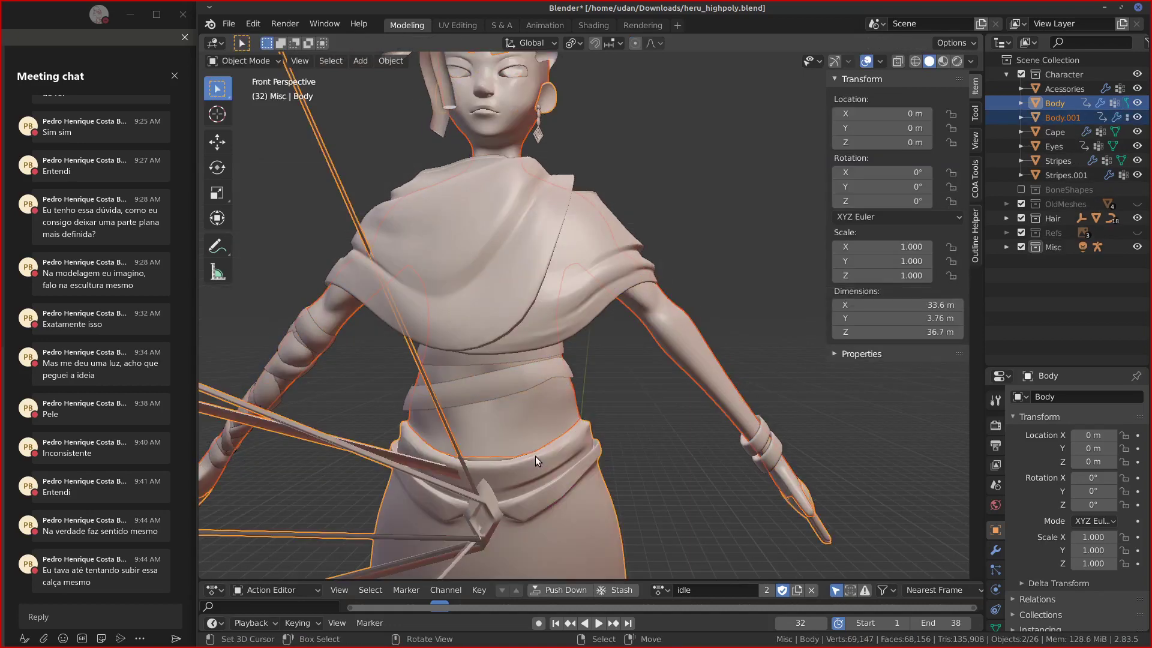
Select the lower Body on its own and check its remaining mesh in Edit Mode.
right_click(528, 439)
key(Tab)
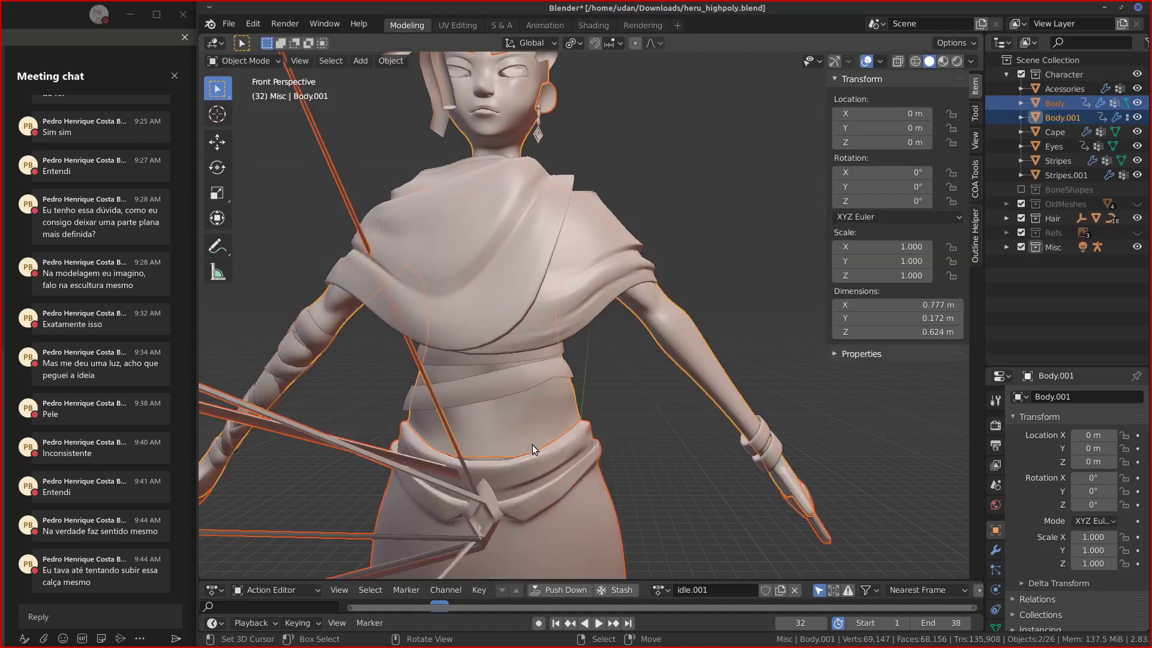
middle_drag(525, 413, 507, 442)
click(526, 459)
alt+middle_drag(567, 453, 553, 435)
key(Tab)
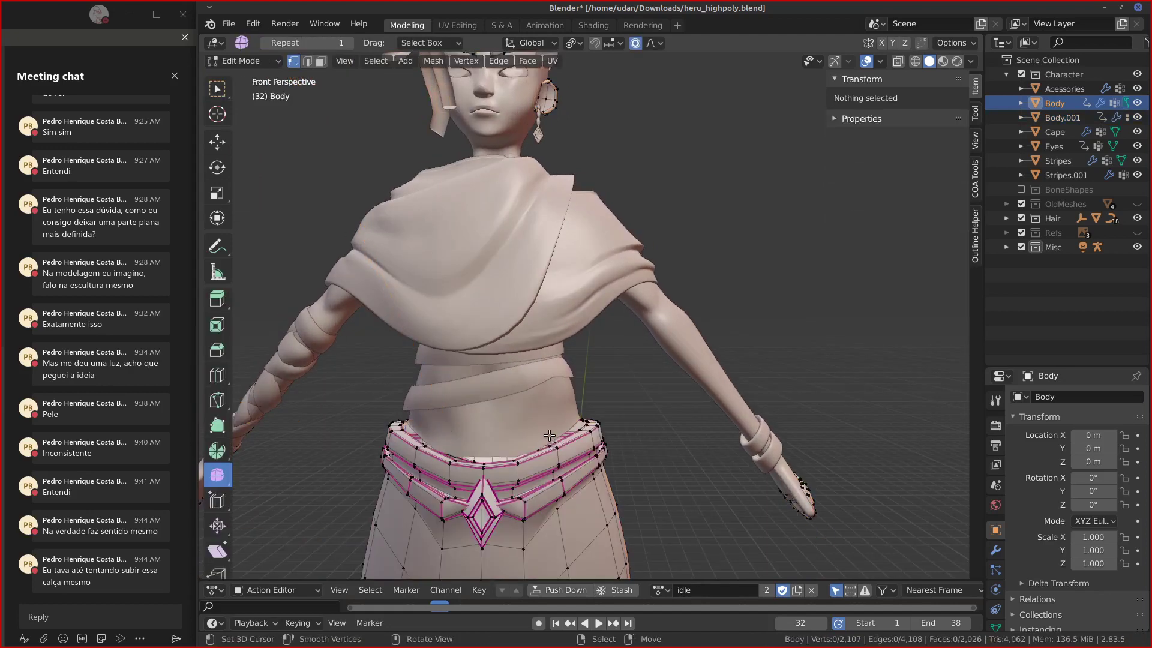
Move the separated upper body 0.011387 m along X and undo the move.
click(512, 436)
key(Tab)
right_drag(508, 434, 513, 432)
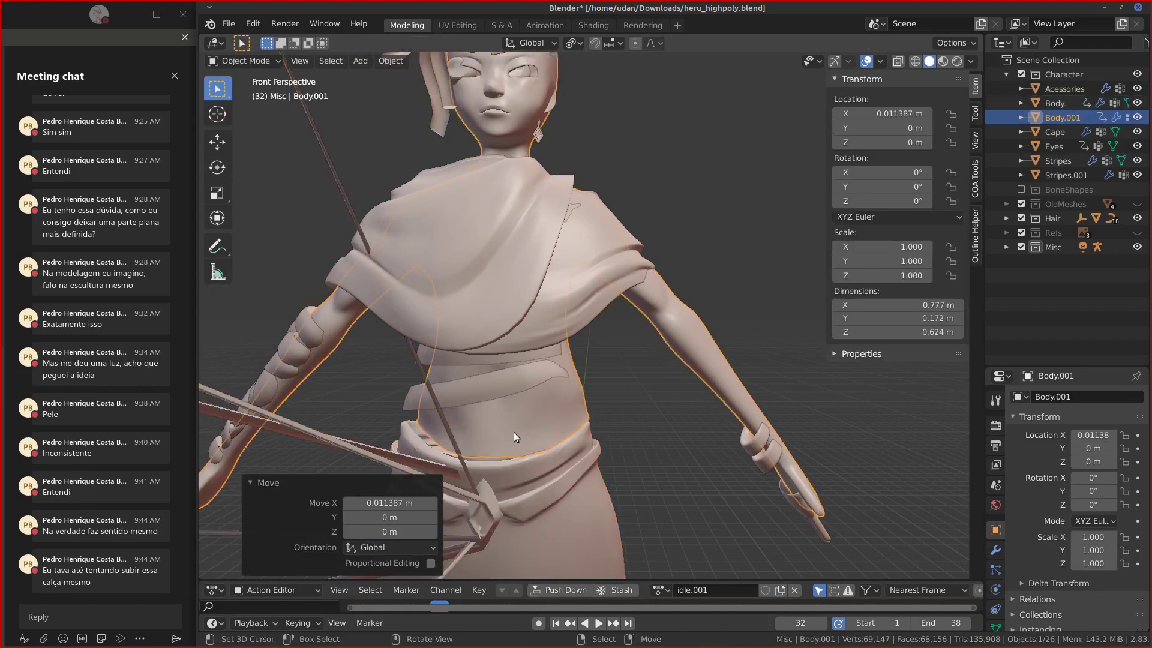
key(ctrl+z)
key(ctrl+z)
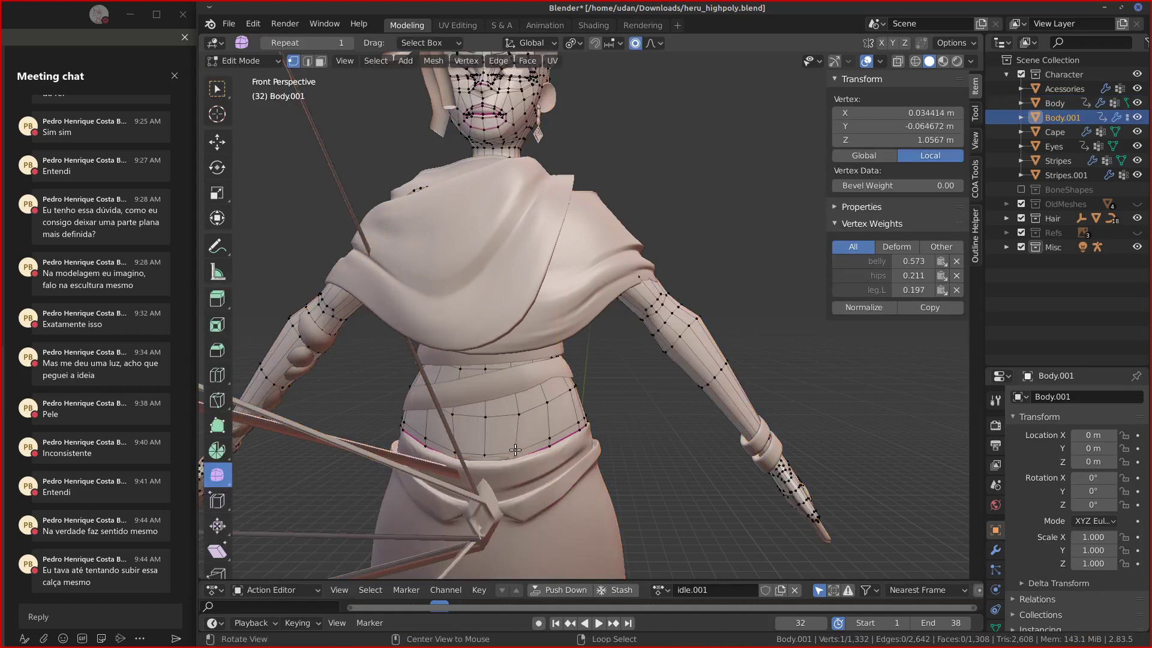
Without proportional editing, move Body.001's lower edge loop down about 0.027 m and scale it inward beneath the belt, returning to Object Mode.
alt+right_click(531, 452)
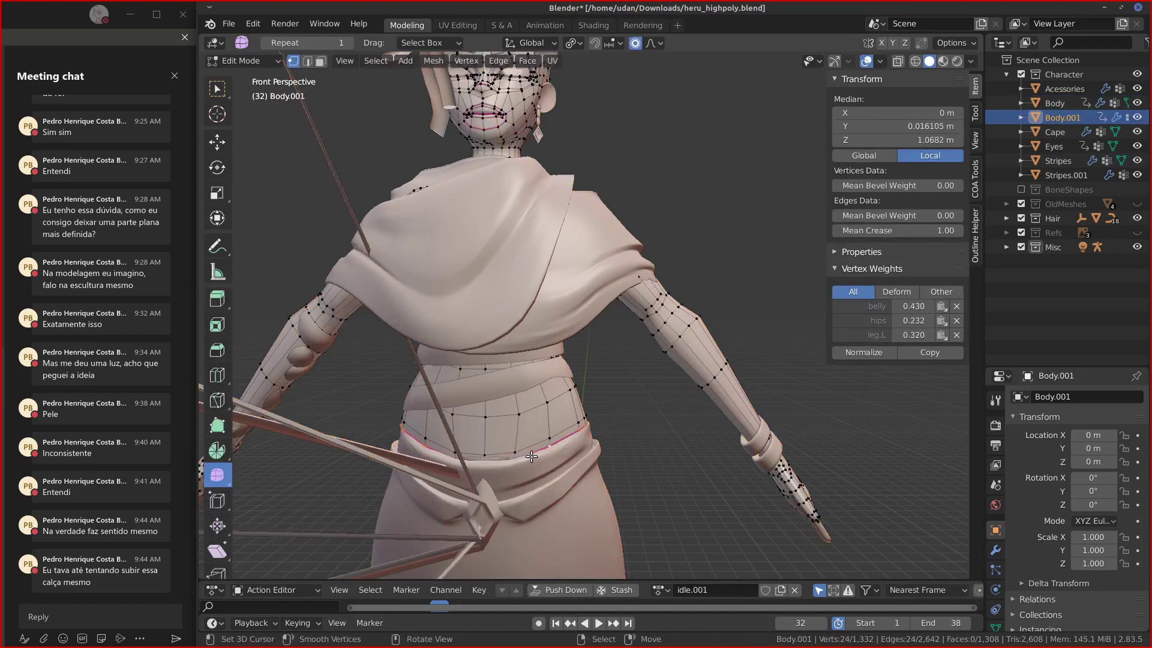
key(e)
key(Escape)
key(g)
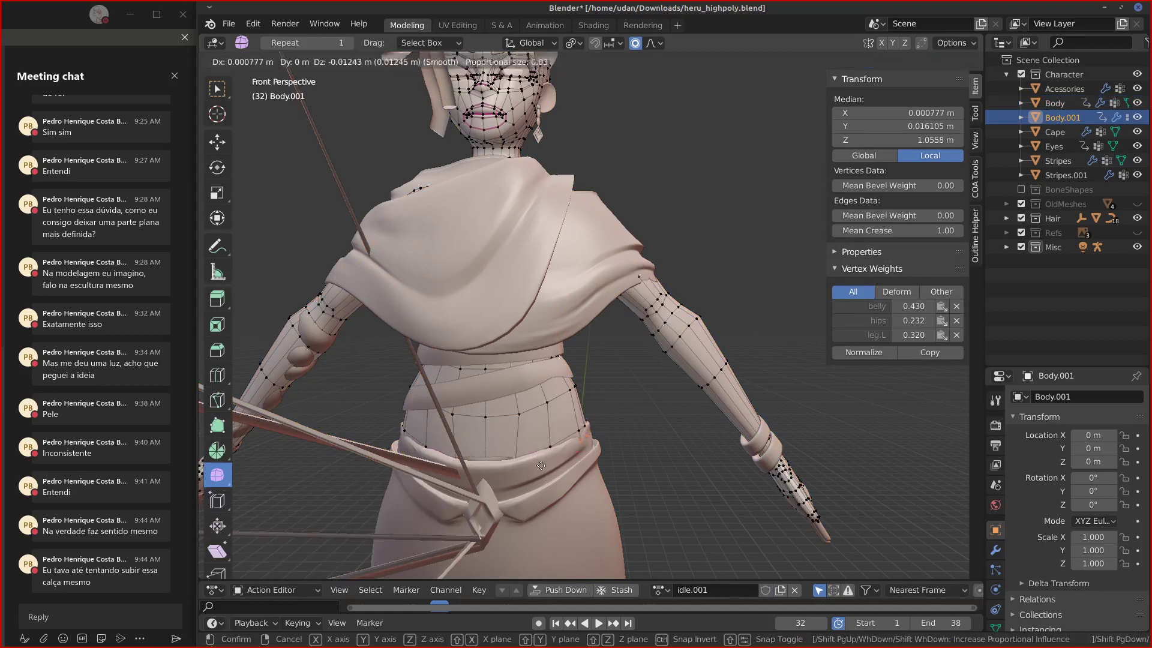
key(Escape)
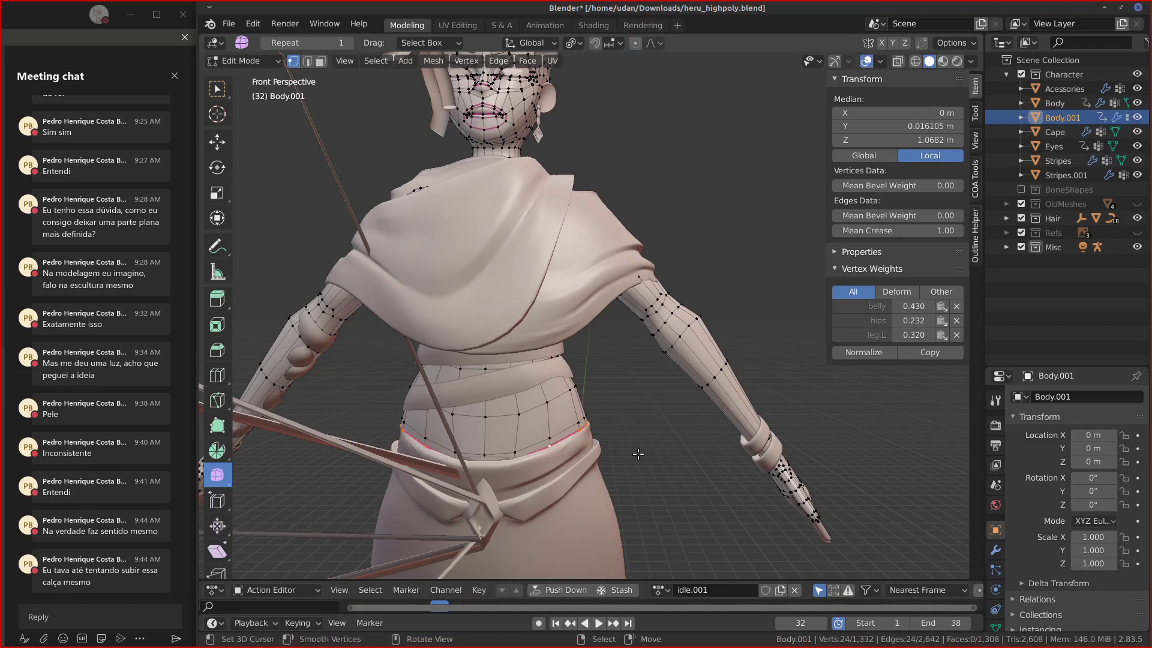
key(g)
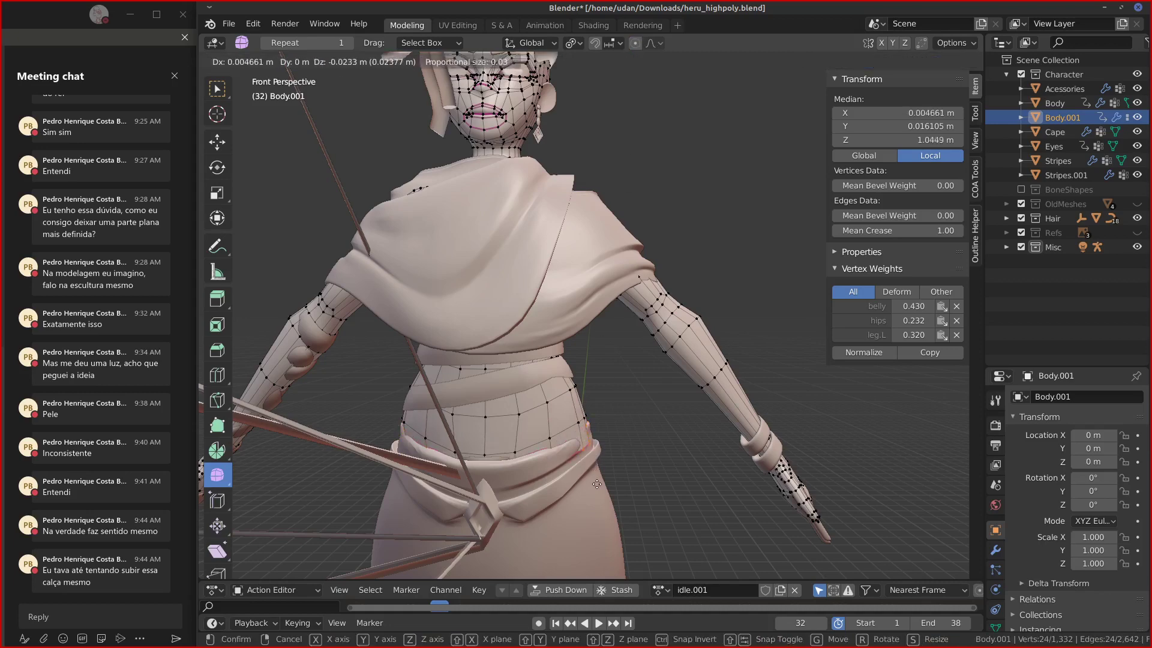
click(600, 479)
key(s)
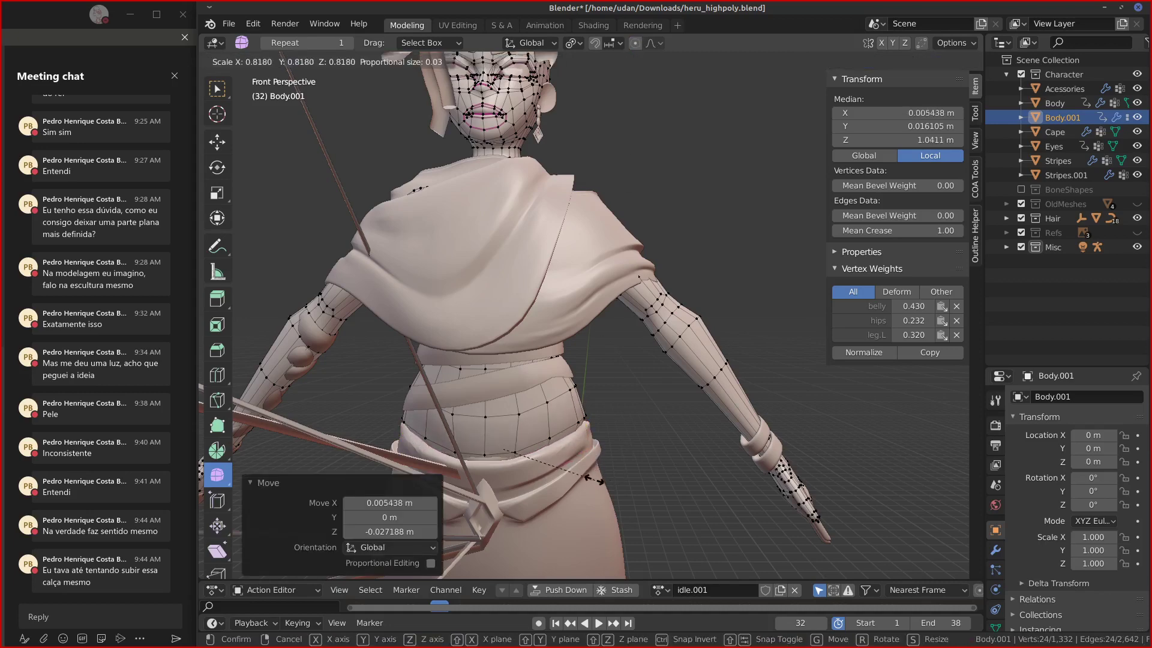
key(Escape)
key(Tab)
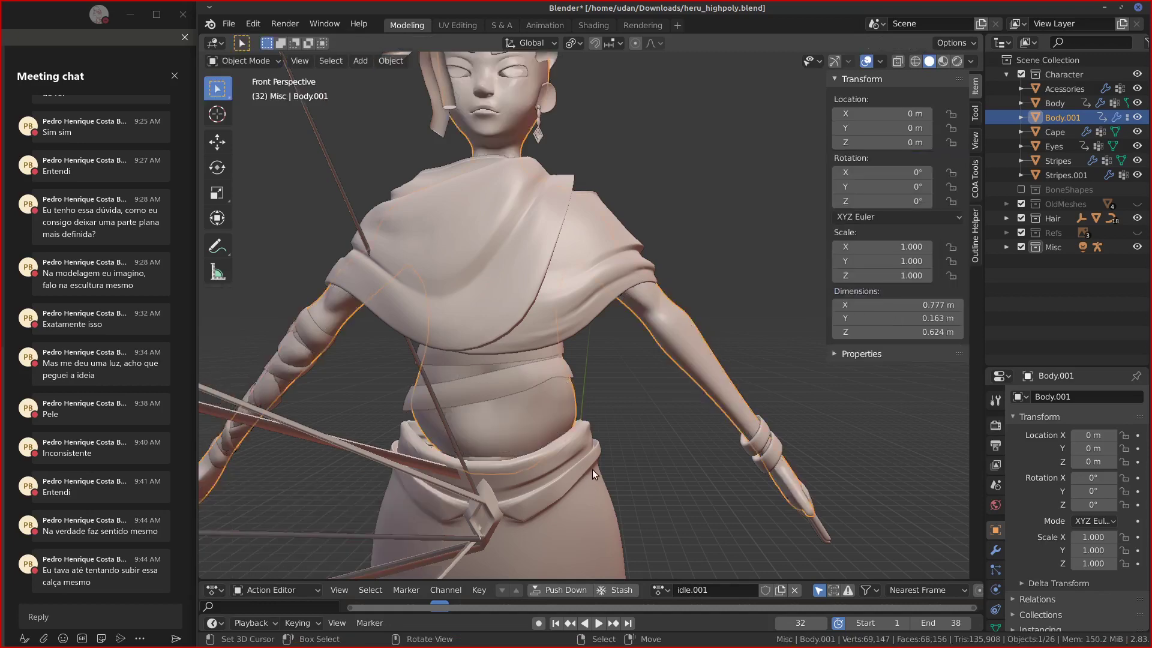
Examine from behind and from the front how the separated torso tucks into the waistband.
middle_drag(593, 467, 432, 455)
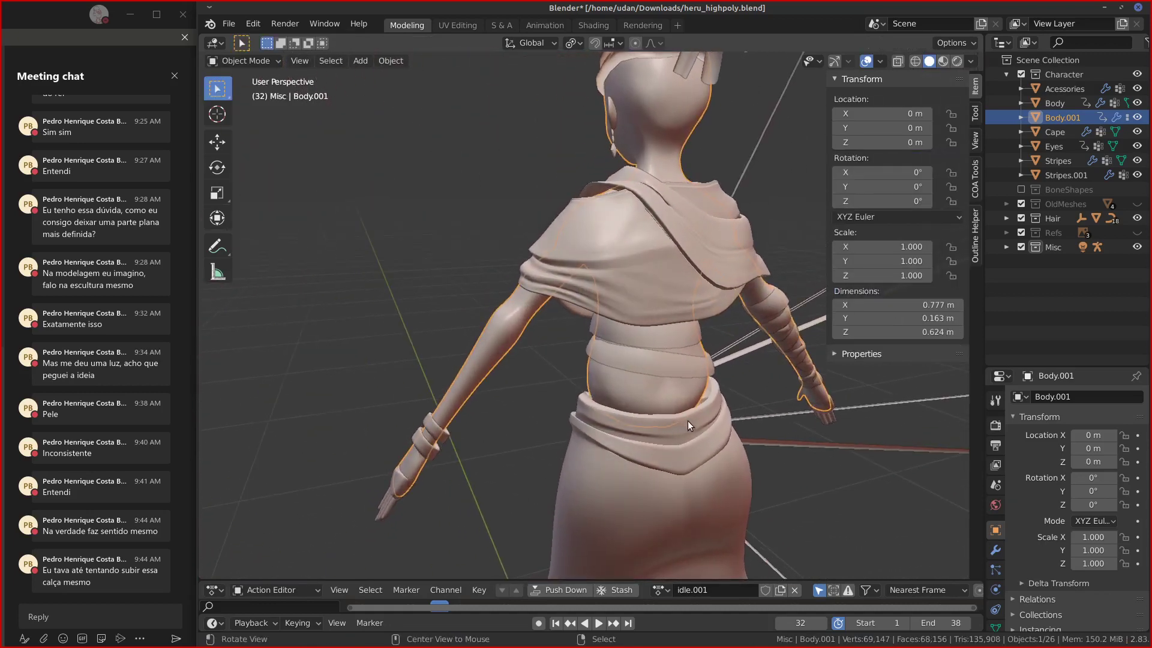
middle_drag(688, 420, 544, 417)
scroll(555, 427, up, 3)
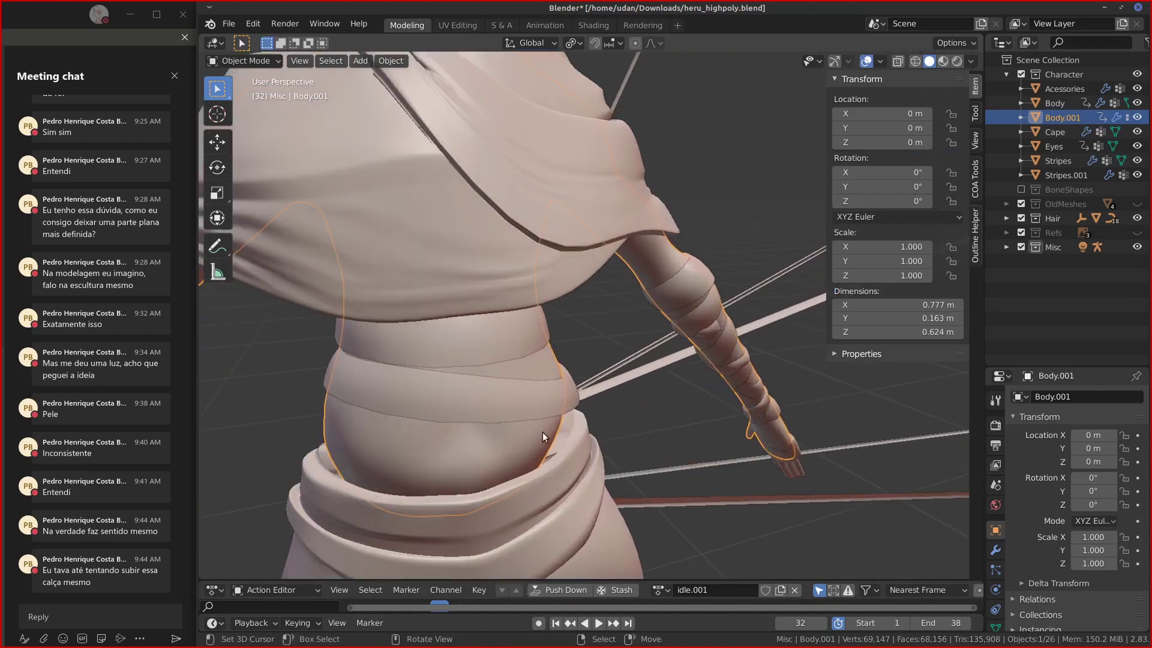
middle_drag(514, 459, 722, 437)
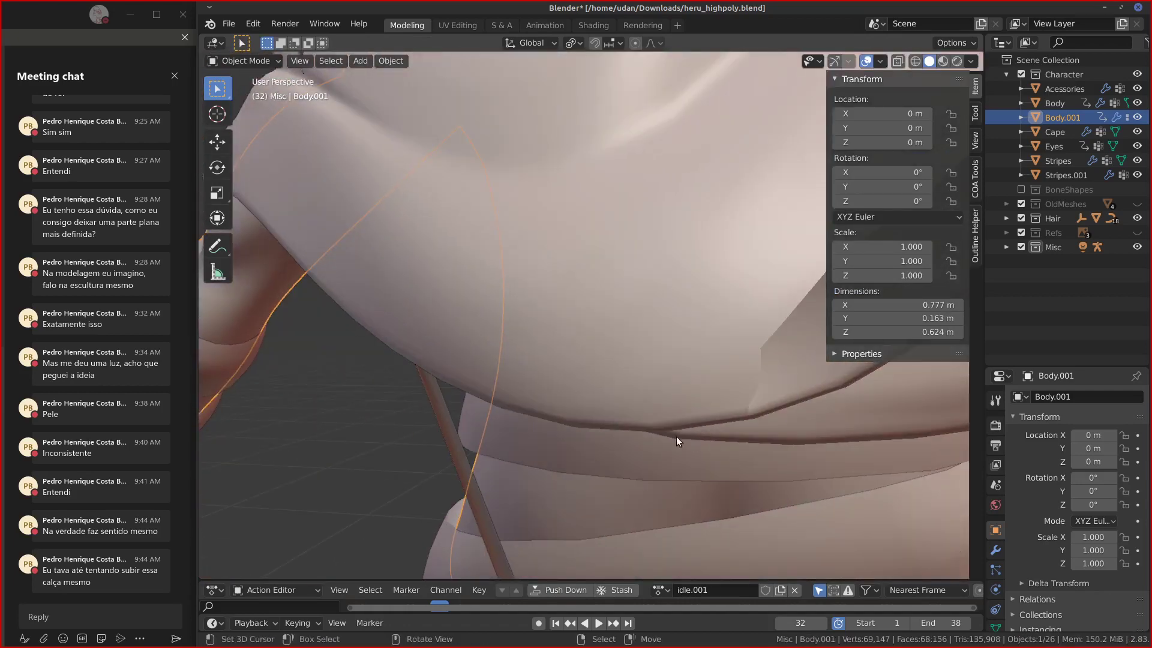
scroll(676, 444, down, 2)
scroll(675, 447, down, 7)
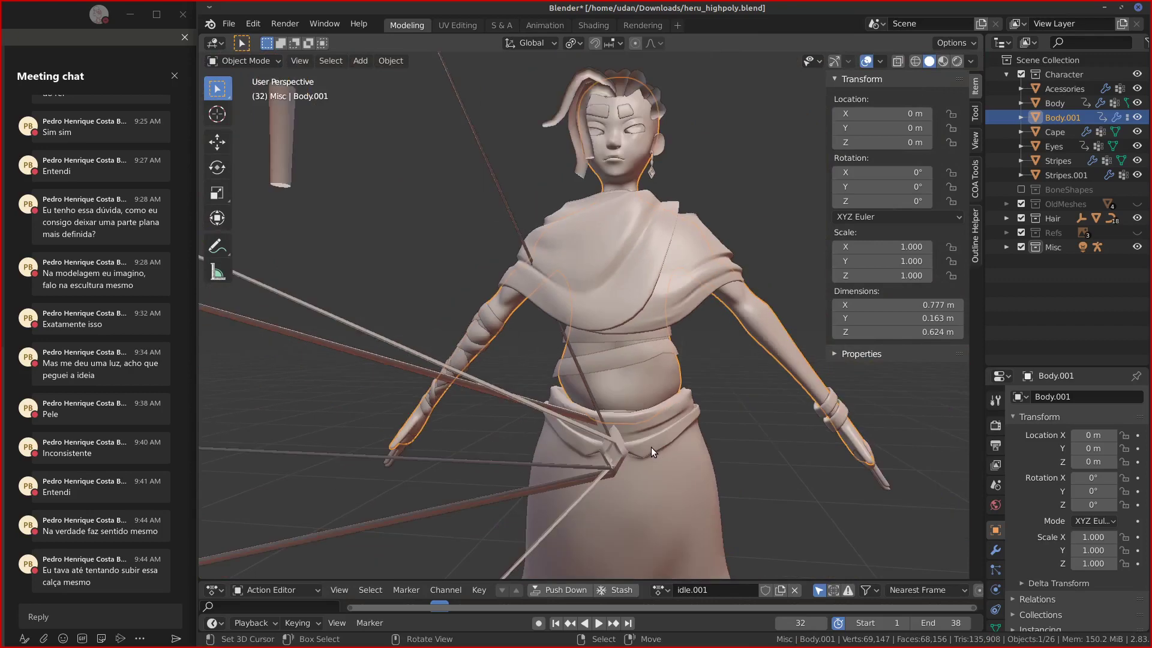
In front orthographic view, annotate the hip curve from the character's right side of the waist down to the belt ornament.
key(KP_1)
scroll(660, 433, up, 3)
shift+middle_drag(661, 433, 518, 376)
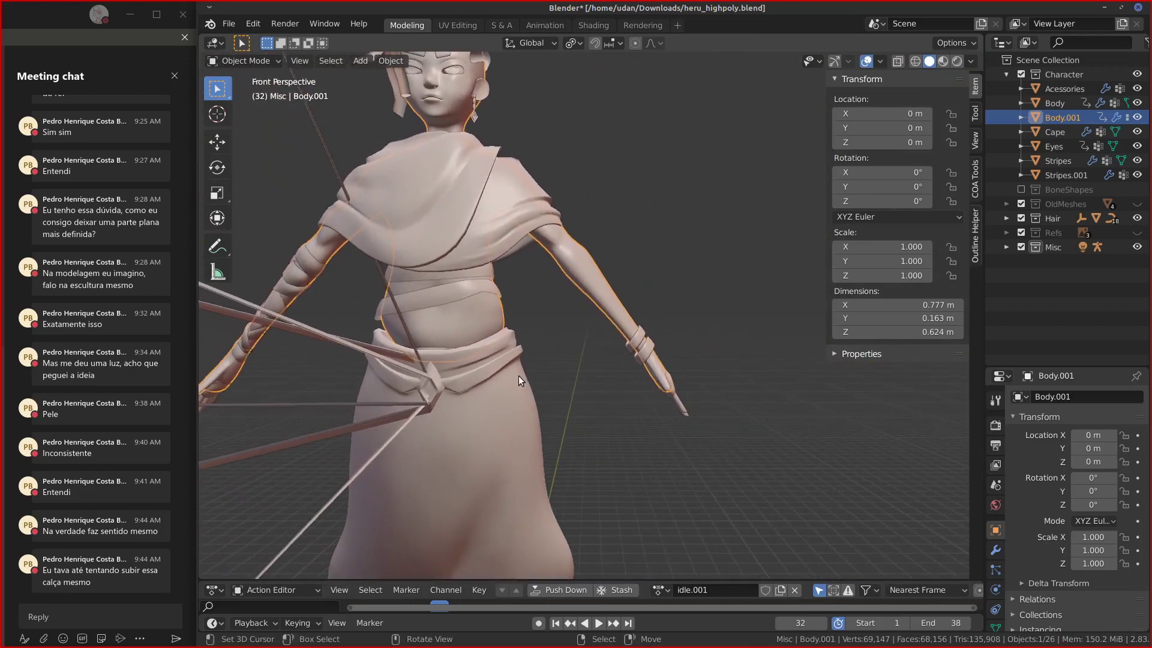
key(KP_5)
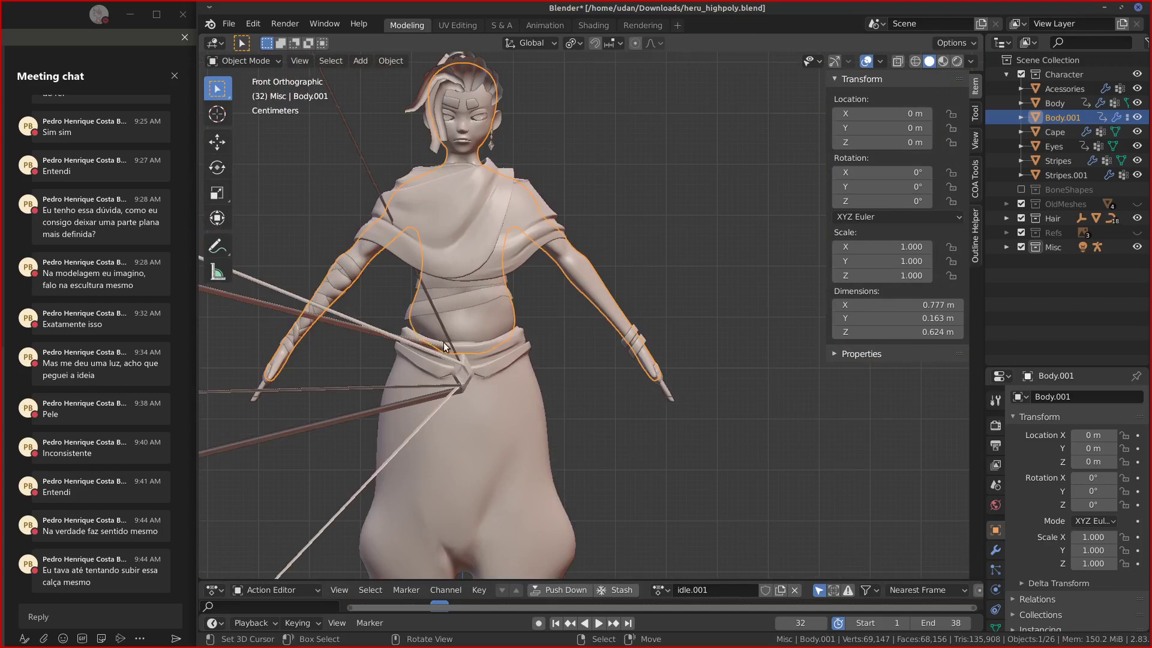
mouse_move(423, 347)
mouse_down()
mouse_move(412, 324)
mouse_move(448, 360)
mouse_up()
Add Body to the selection and annotate the mirrored hip curve, the junction at the belt ornament and a curve across the abdomen.
scroll(496, 399, up, 3)
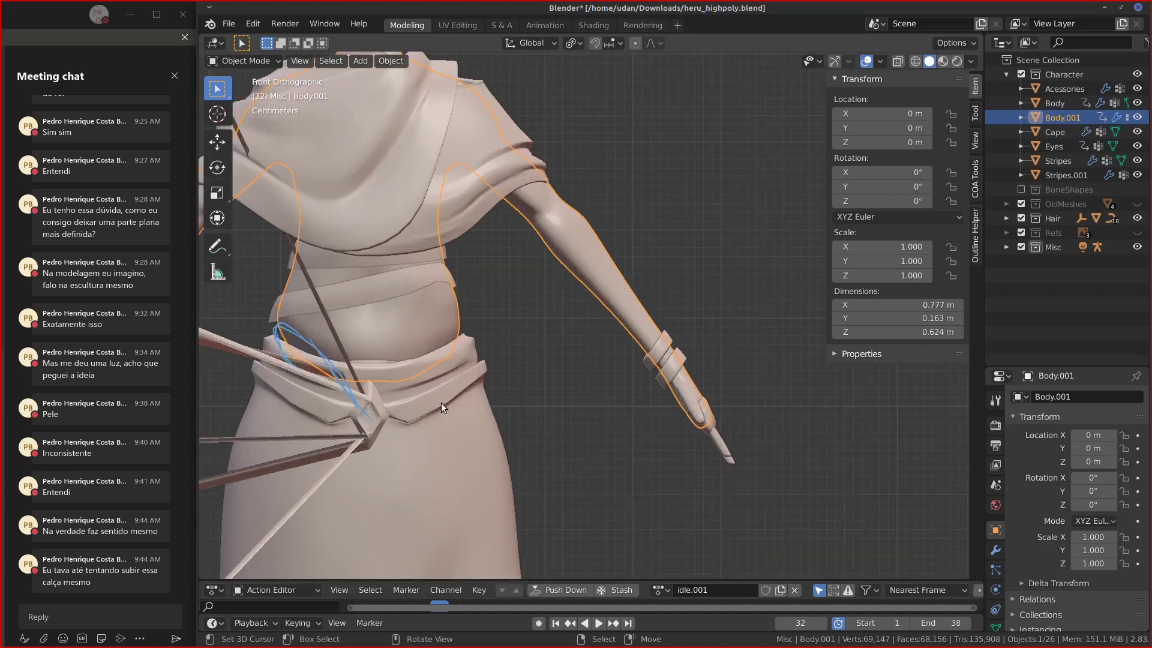
shift+middle_drag(433, 403, 545, 403)
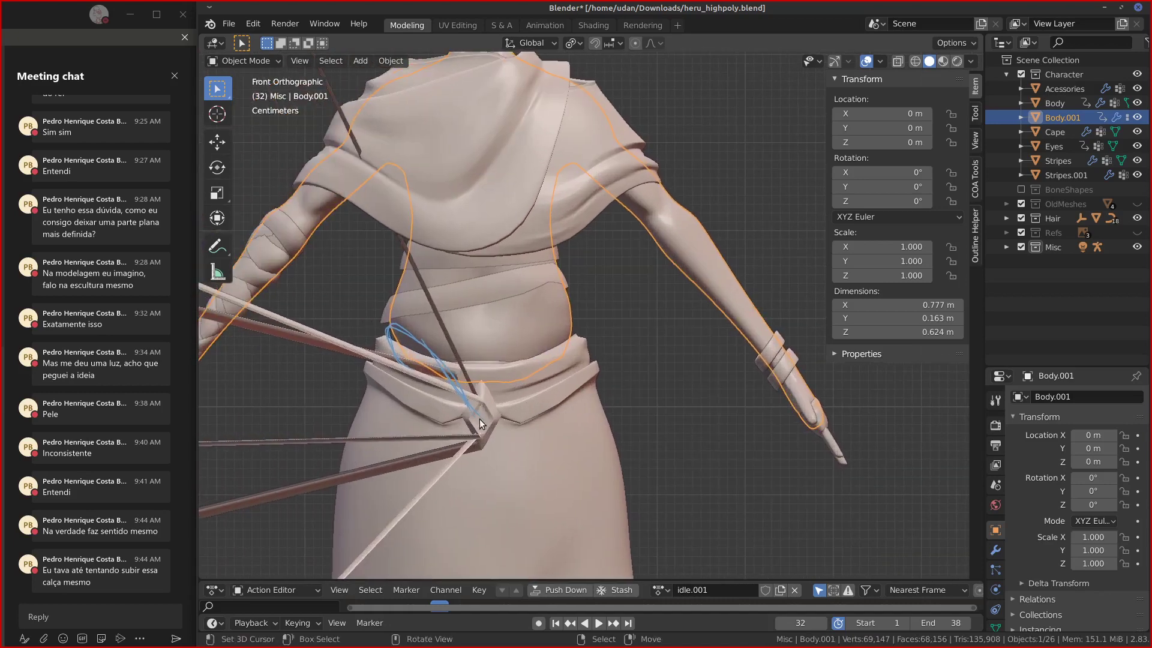
shift+click(441, 391)
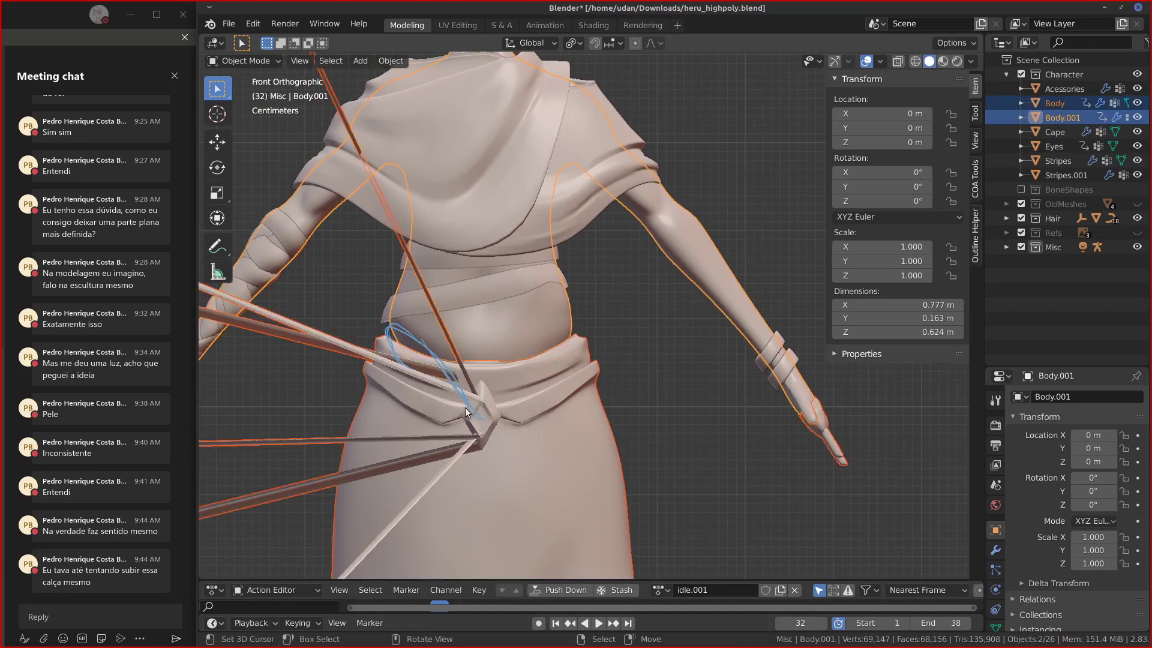
drag(506, 410, 492, 418)
mouse_move(538, 346)
mouse_down()
mouse_move(563, 354)
mouse_move(543, 375)
mouse_up()
mouse_move(378, 308)
mouse_down()
mouse_move(397, 324)
mouse_move(495, 324)
mouse_move(564, 300)
mouse_up()
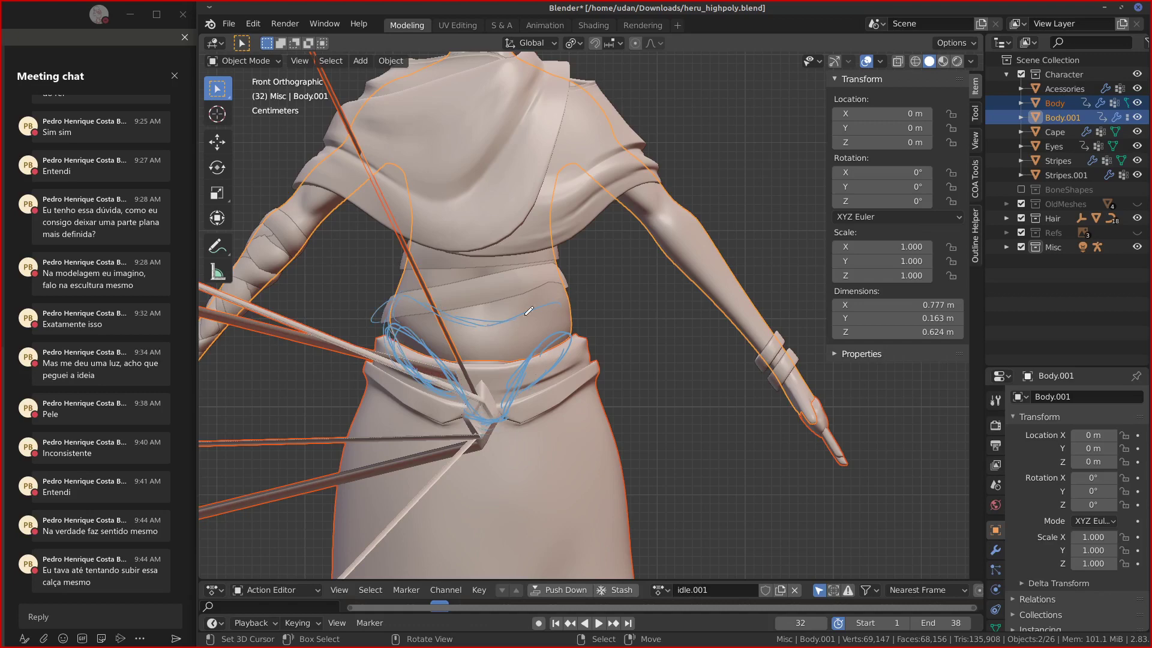
Annotate the pelvis and waistband curves around the hip in right orthographic view, and return to front view.
key(KP_3)
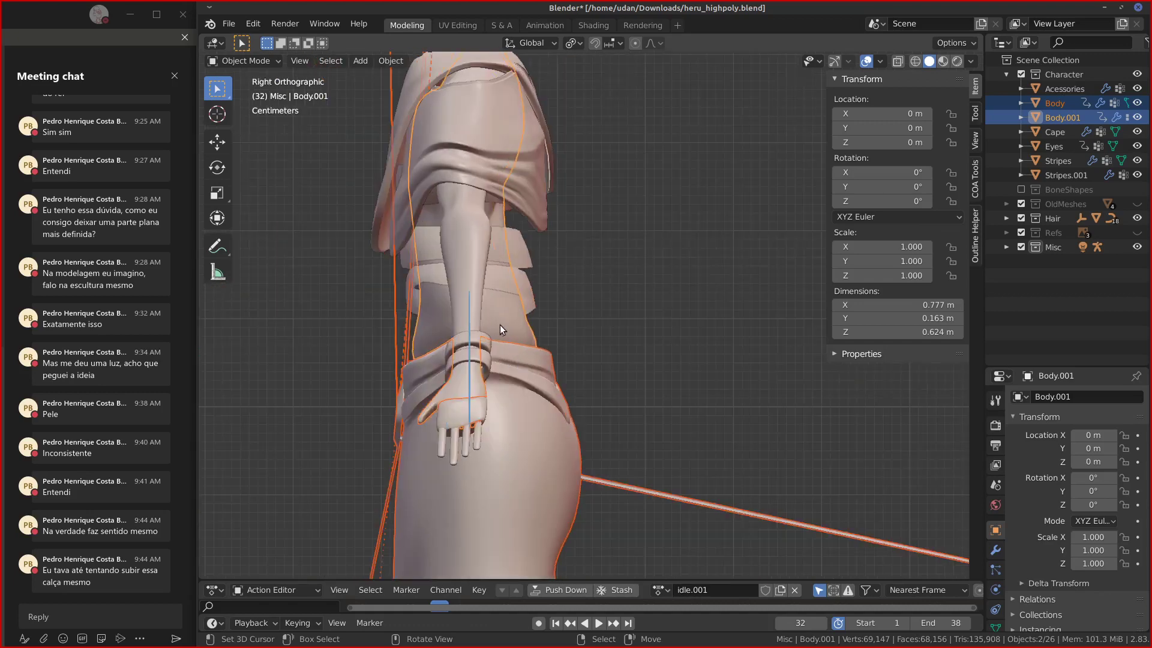
mouse_move(416, 324)
mouse_down()
mouse_move(438, 430)
mouse_move(470, 439)
mouse_move(499, 393)
mouse_up()
mouse_move(452, 423)
mouse_down()
mouse_move(506, 365)
mouse_move(538, 407)
mouse_move(481, 446)
mouse_up()
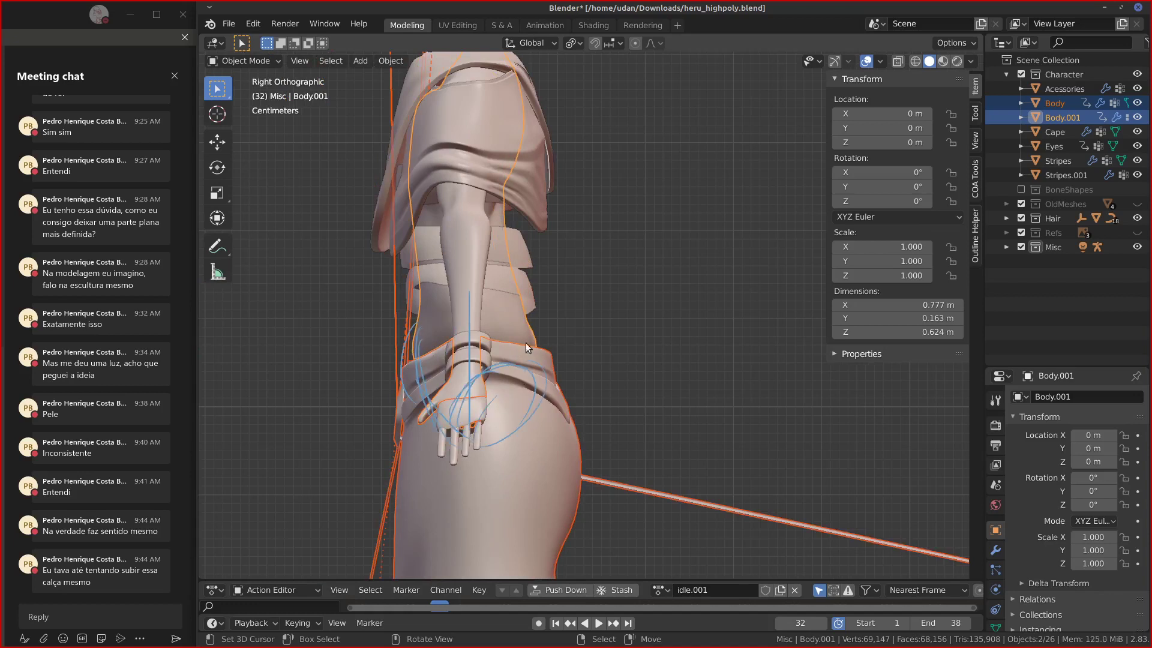
drag(528, 344, 542, 393)
drag(543, 393, 535, 348)
drag(452, 418, 520, 426)
key(KP_1)
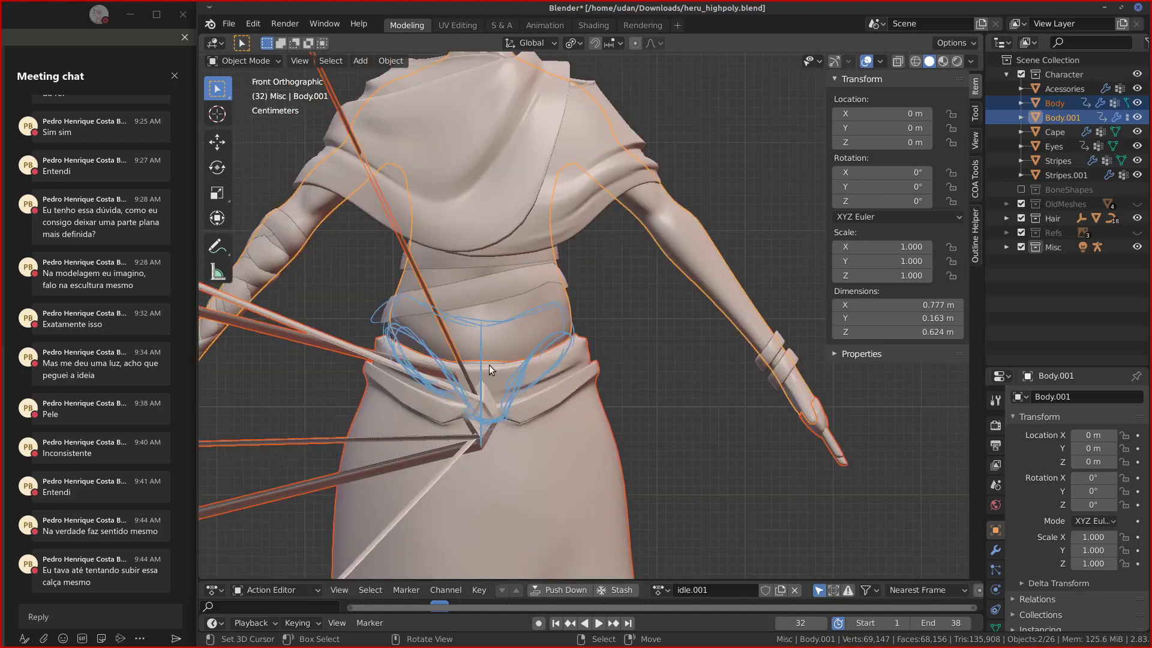
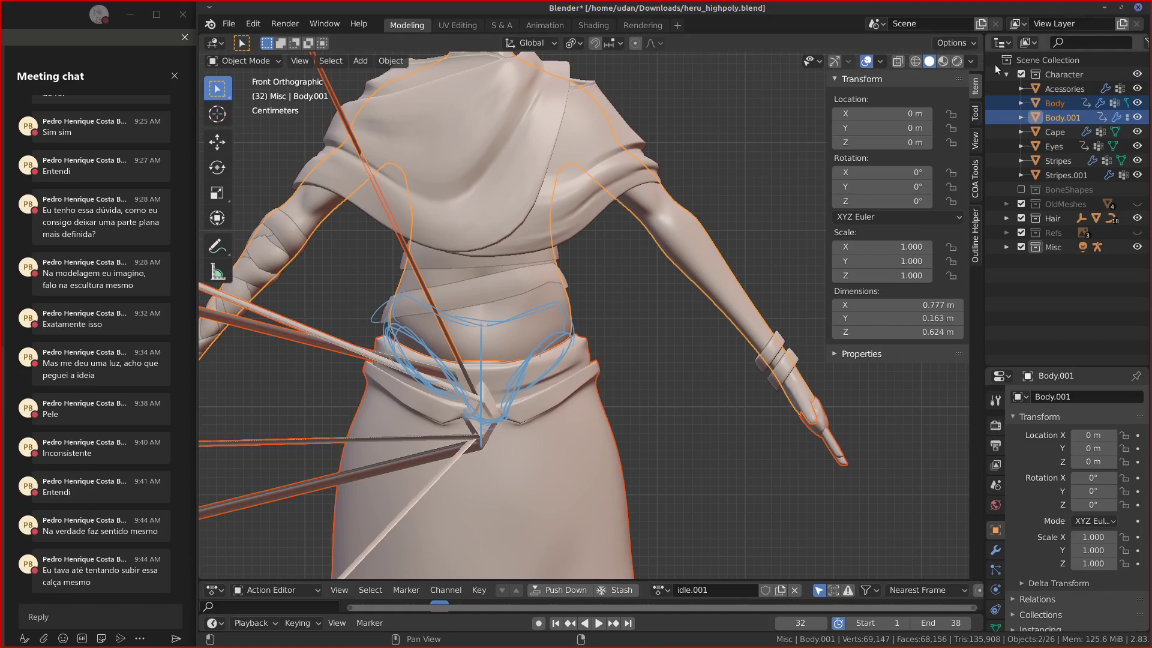
Switch to the TEMP-CANVAS folder in Google Drive and open Chibi.blend.
click(1138, 8)
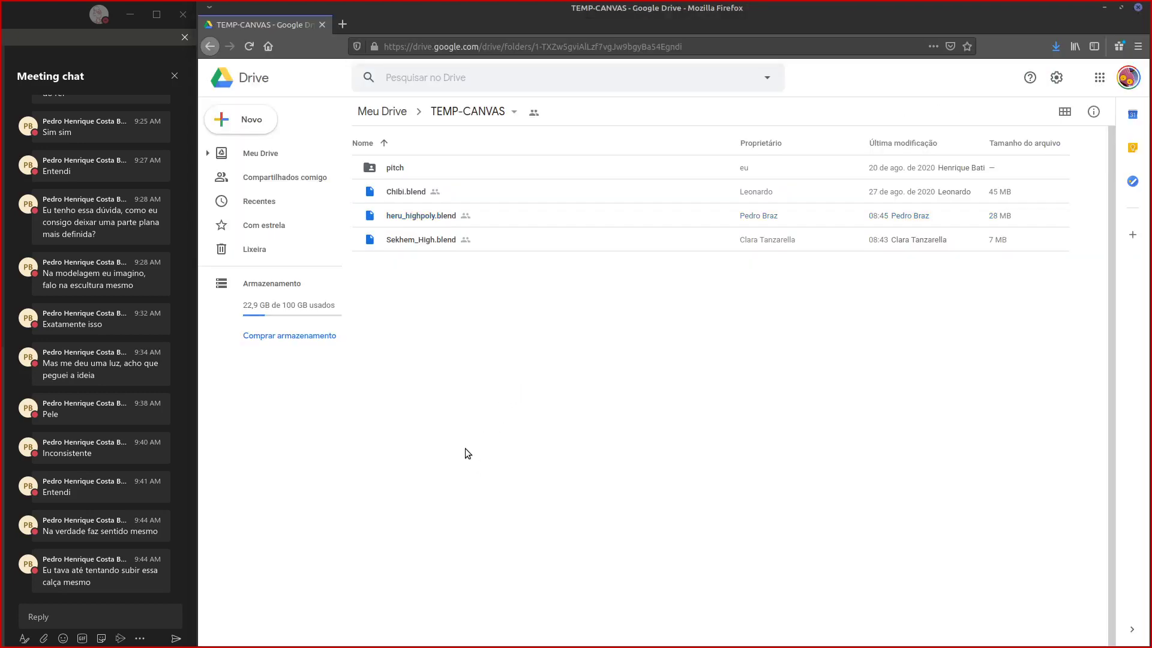
click(411, 193)
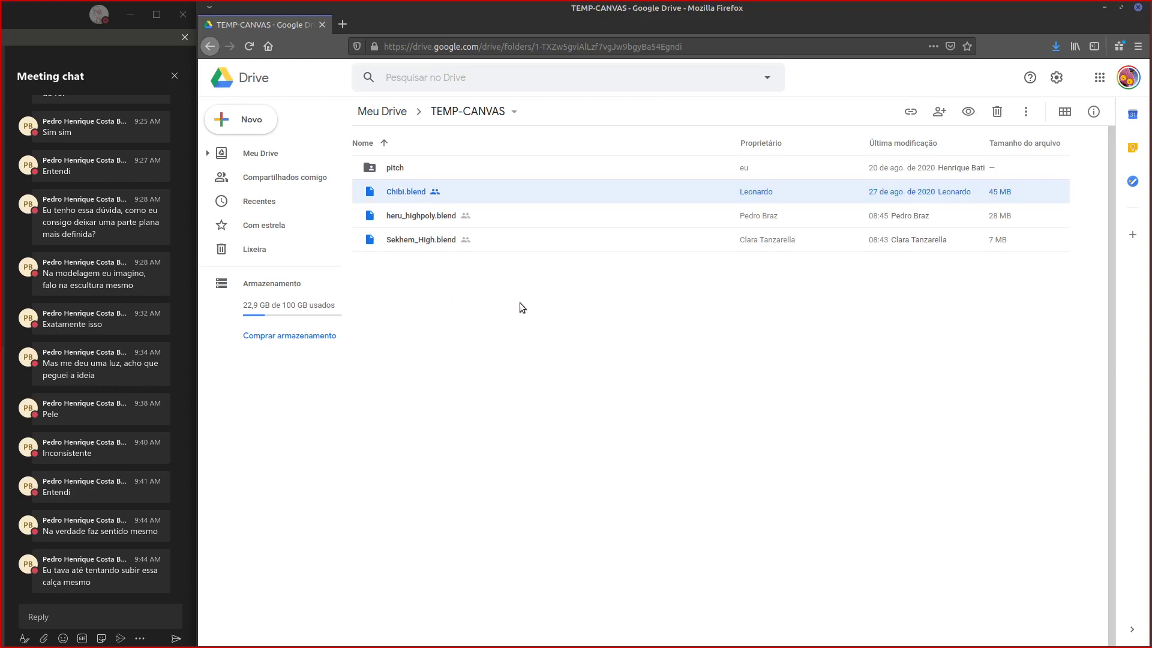
key(Return)
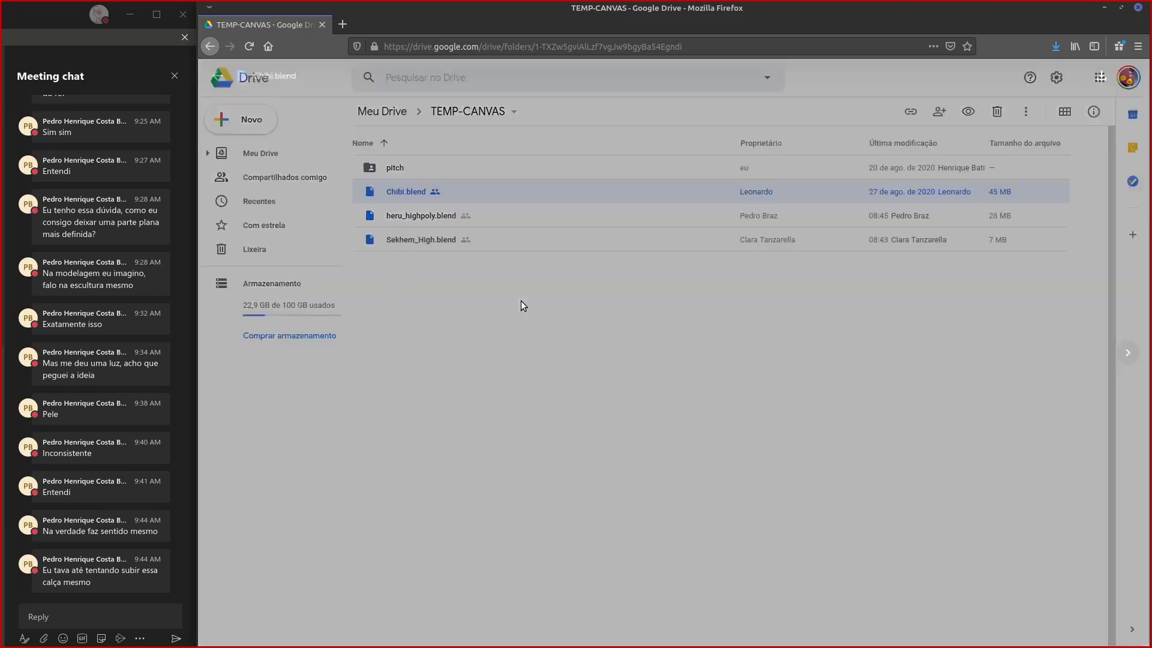
Download Chibi.blend from Google Drive, saving it to disk, and close the file preview.
click(690, 360)
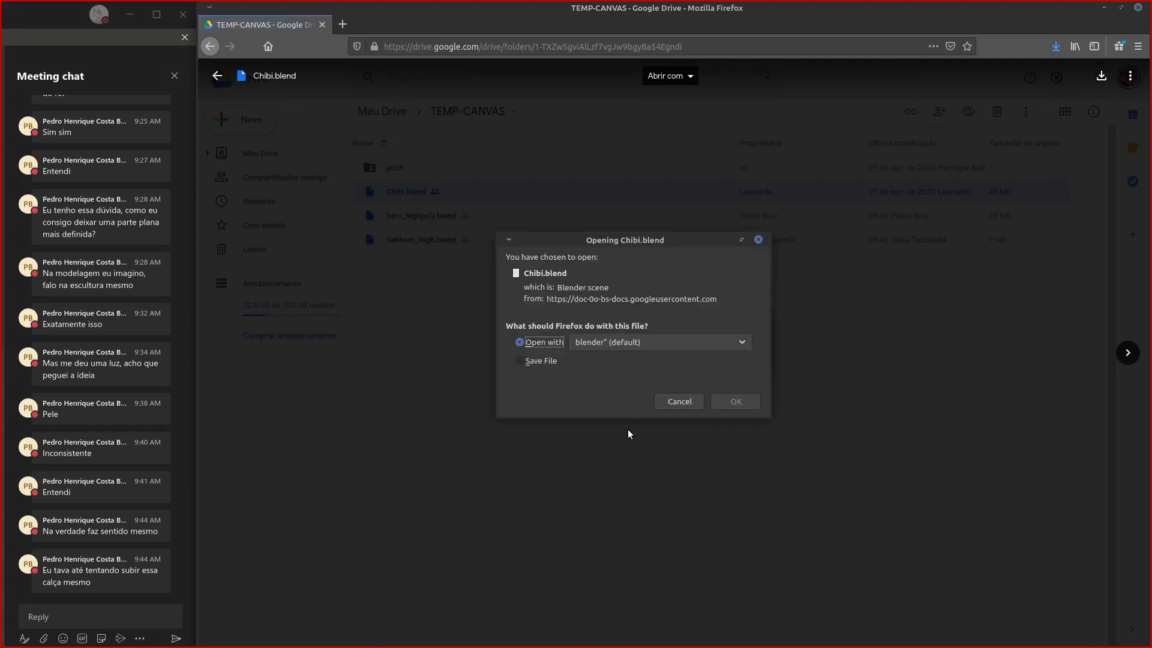
click(570, 361)
click(736, 400)
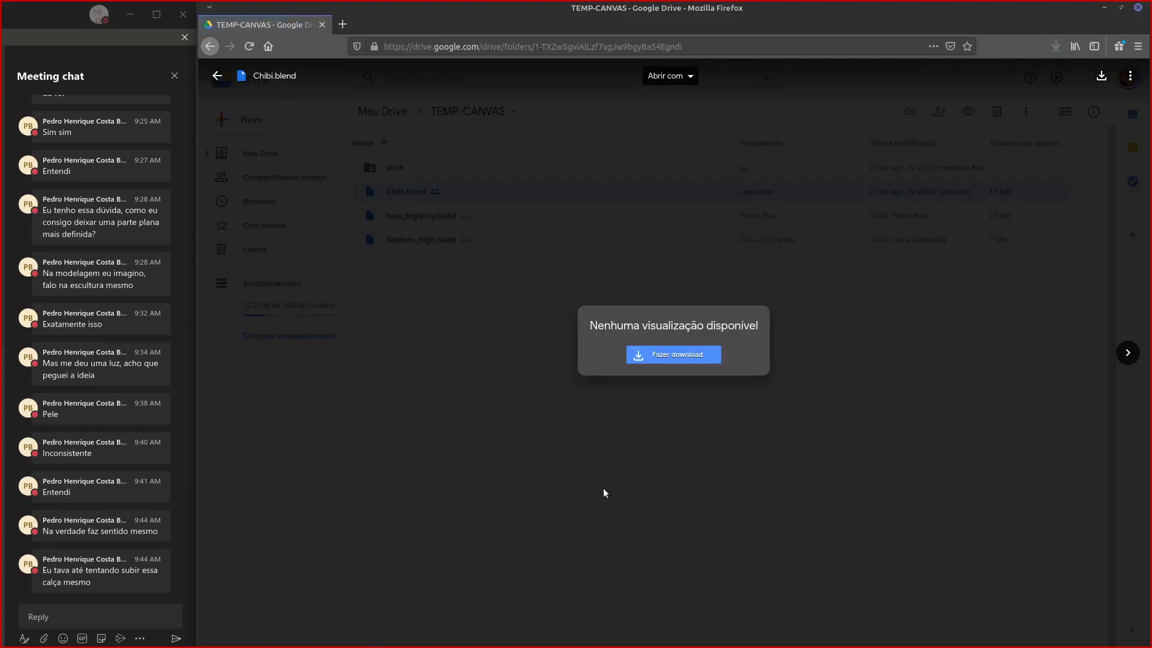
click(550, 434)
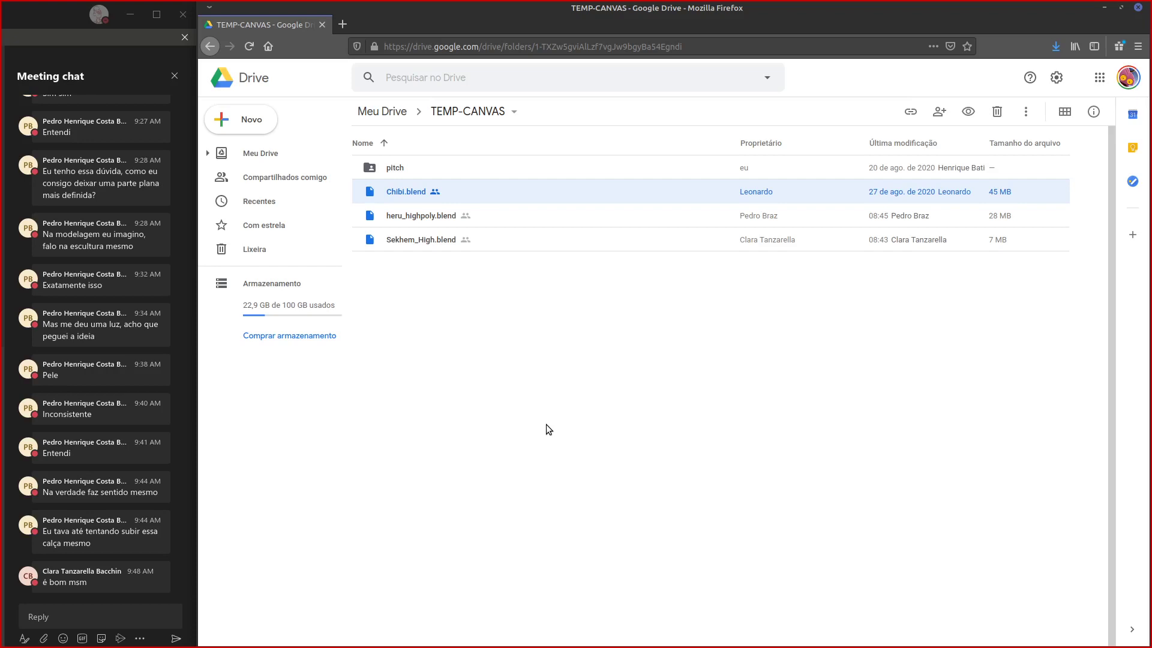
Bring up Chibi.blend in Blender and resize its window to fill the space beside the meeting chat.
click(28, 617)
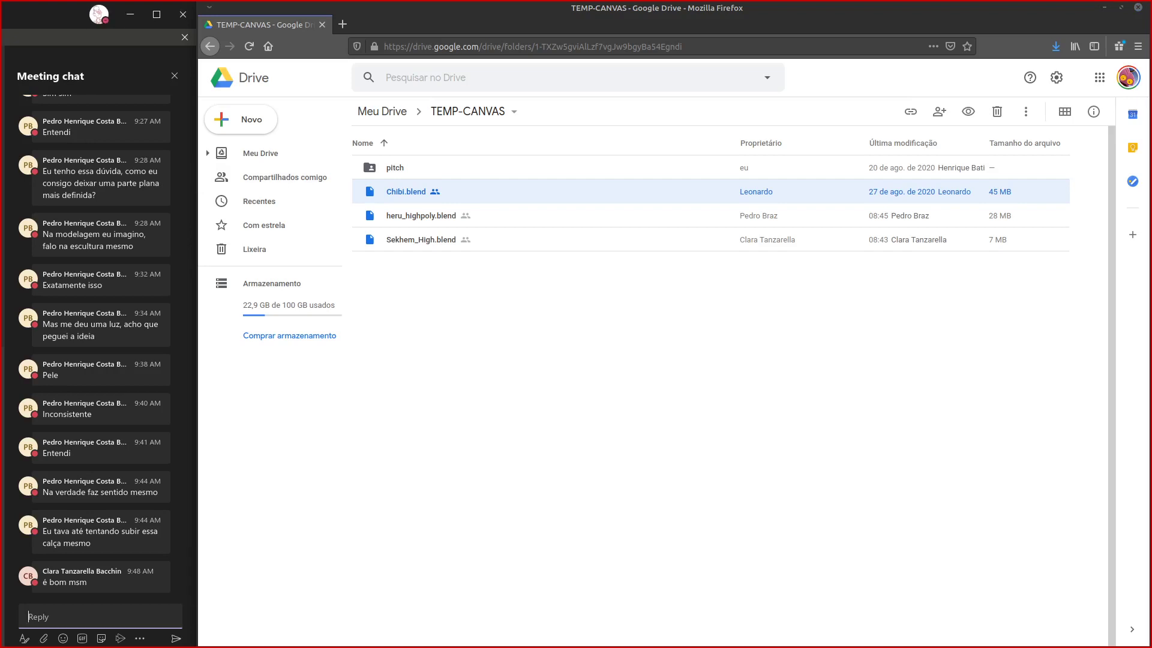
key(alt+Tab)
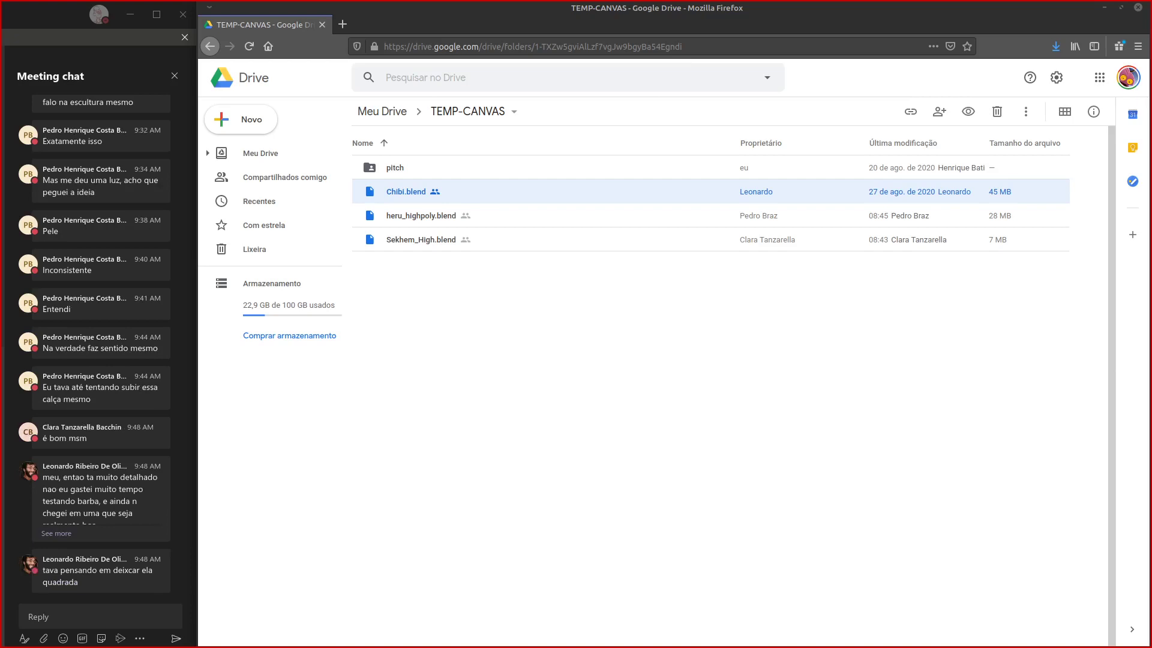
drag(0, 18, 809, 112)
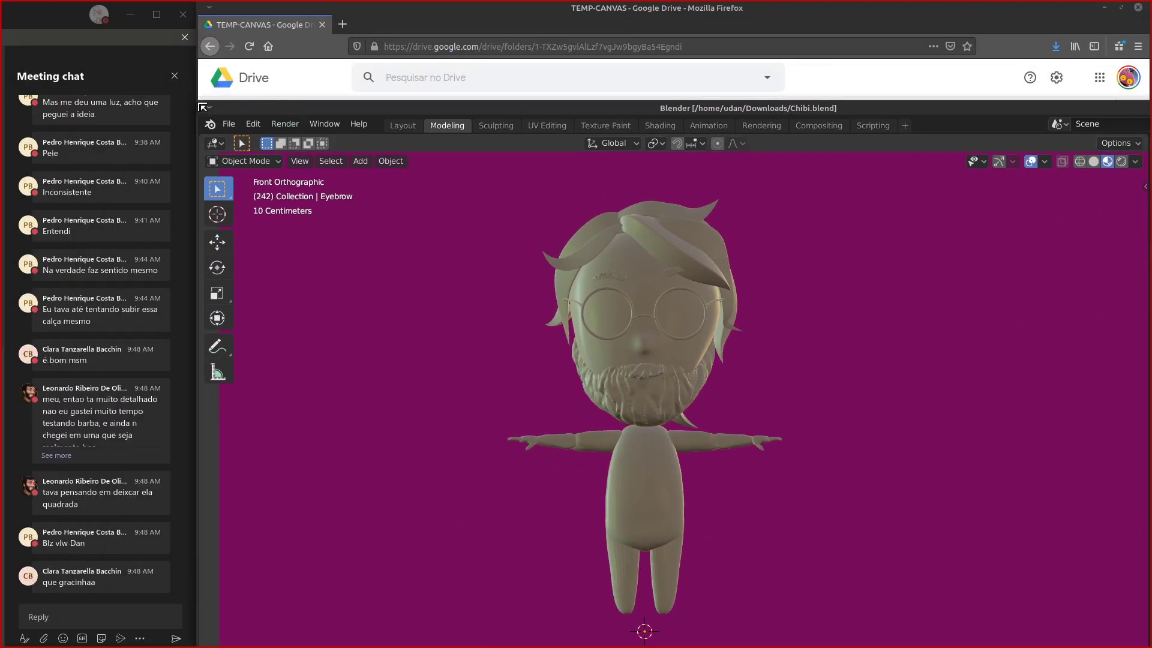
drag(202, 106, 233, 2)
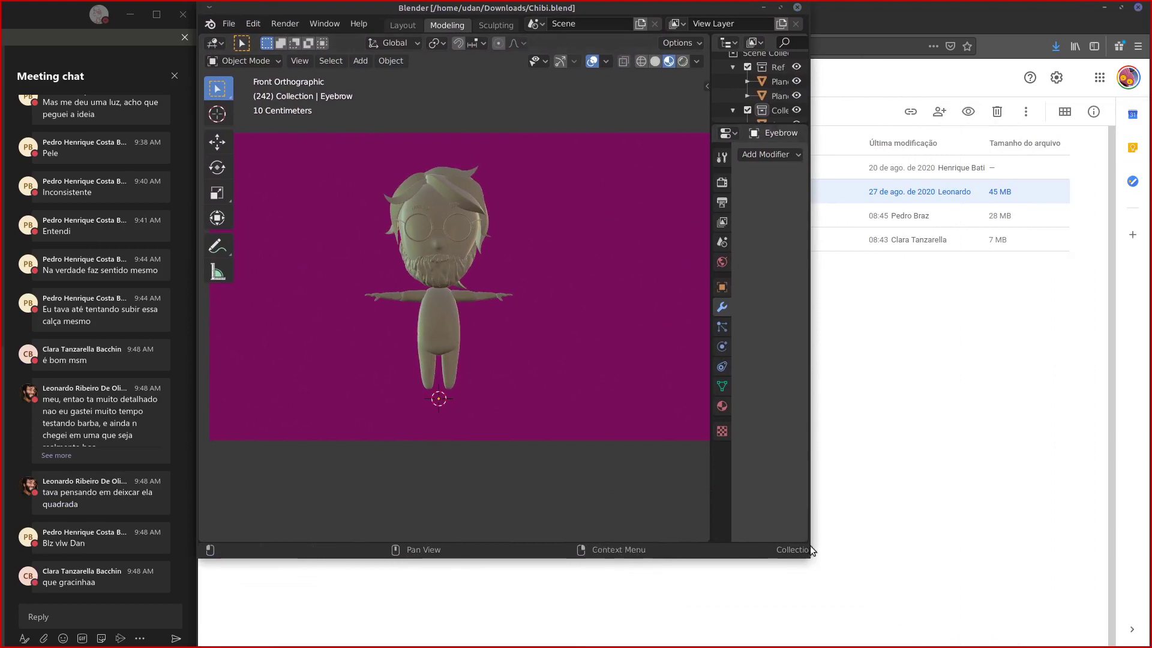
drag(803, 547, 1149, 556)
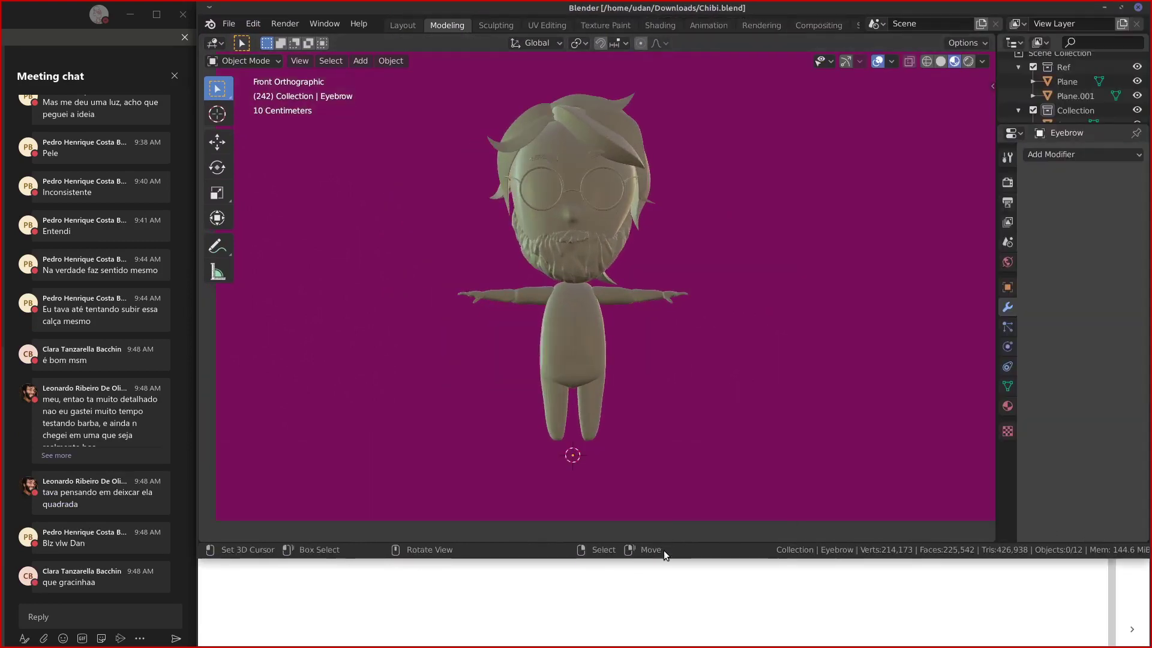
drag(670, 555, 687, 645)
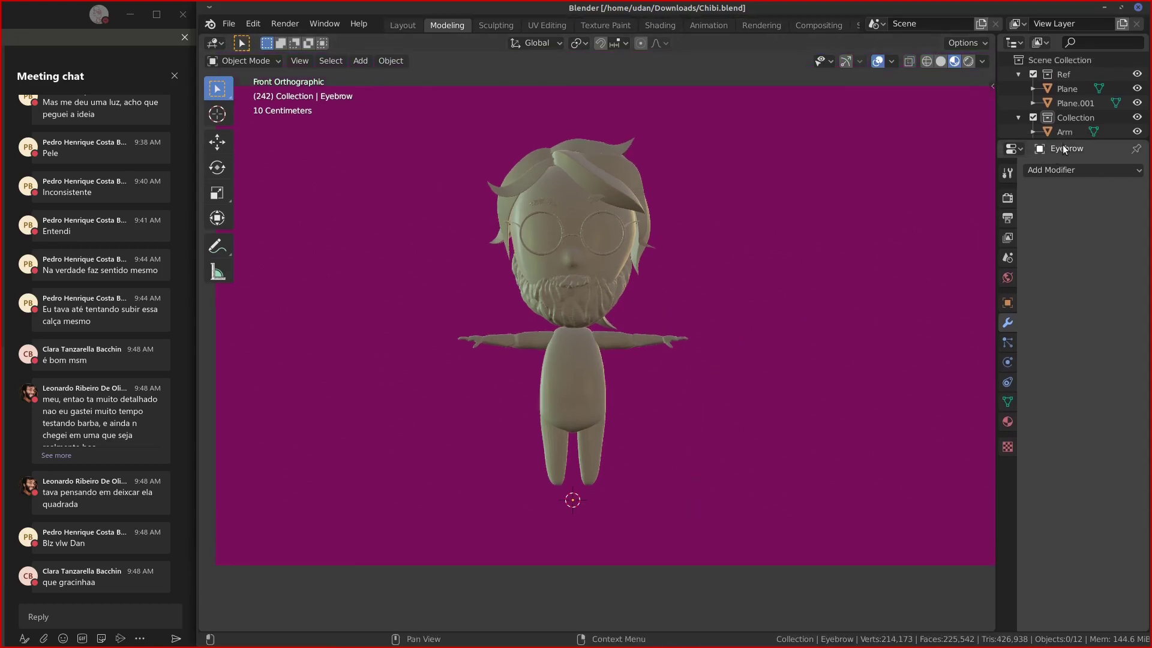
Enlarge the Outliner to list all collections and exclude the Ref collection from the view layer.
drag(1059, 139, 1074, 342)
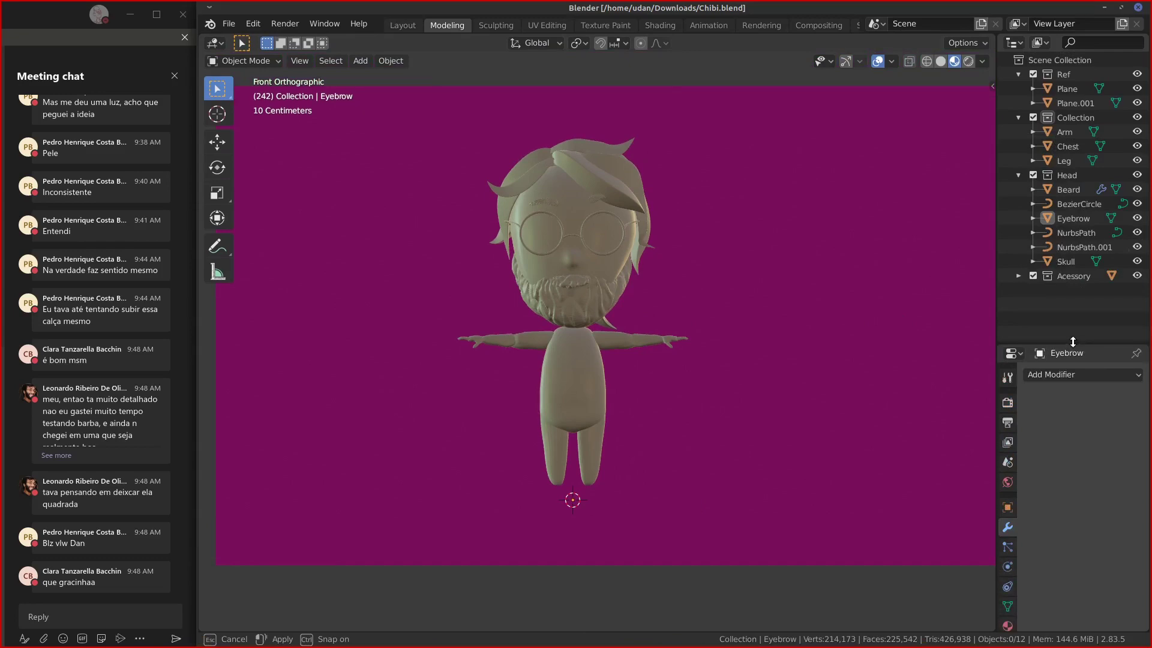
middle_drag(709, 357, 746, 345)
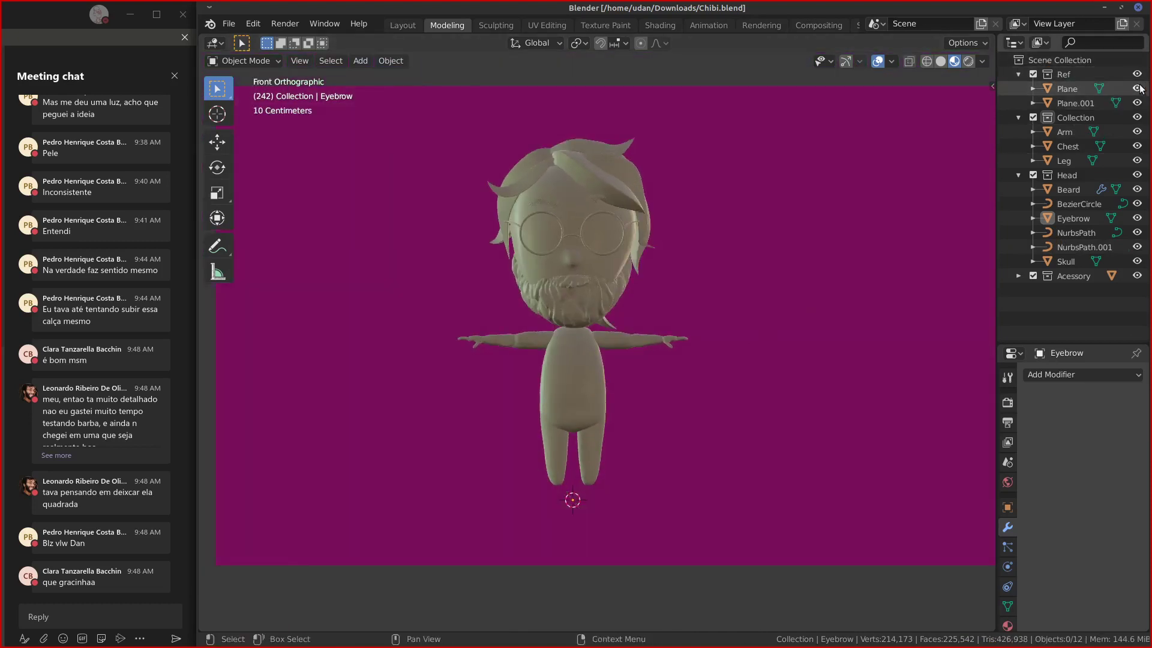
click(1031, 74)
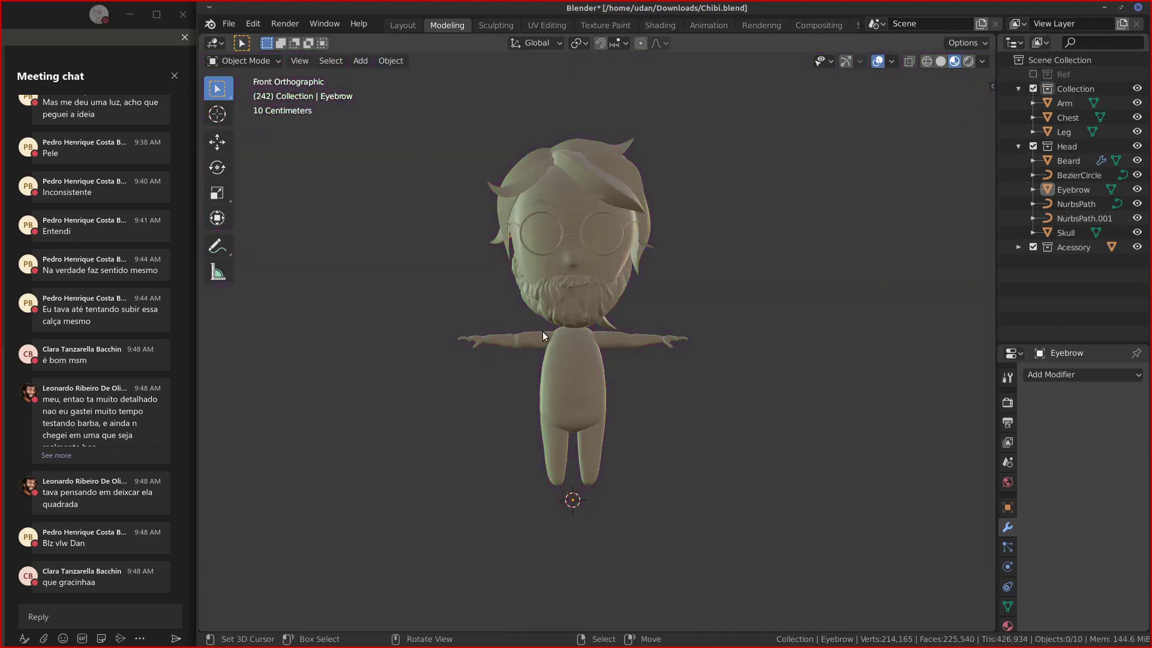
Examine the character in front orthographic view, then select Skull and check its profile in right orthographic view.
middle_drag(553, 332, 551, 337)
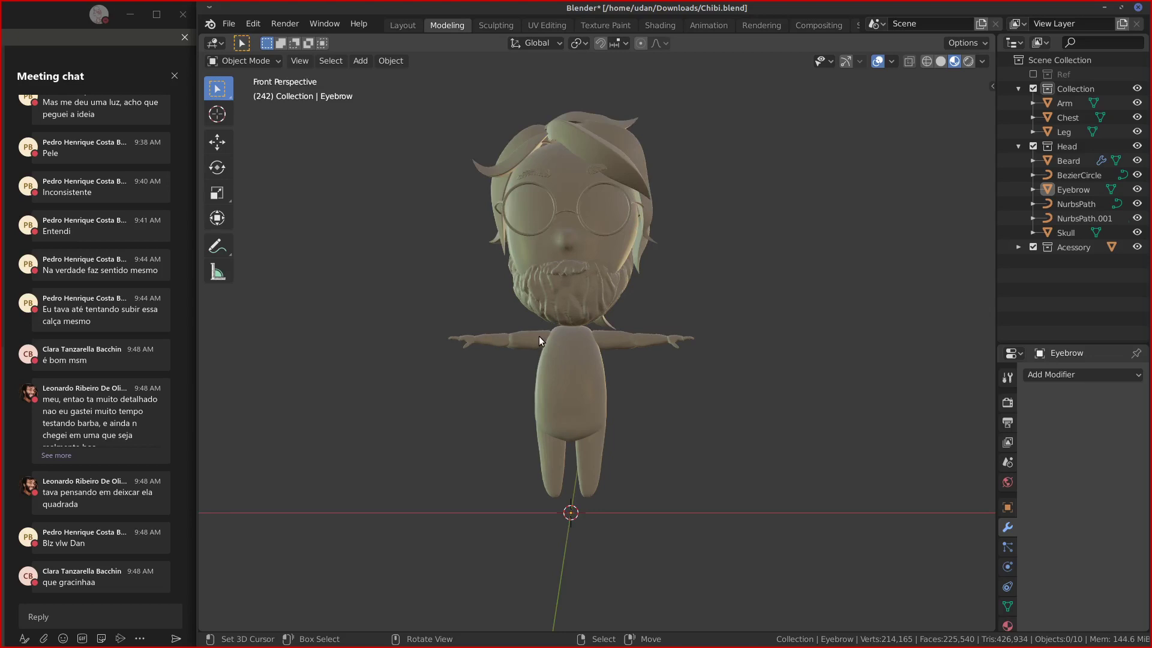
key(KP_1)
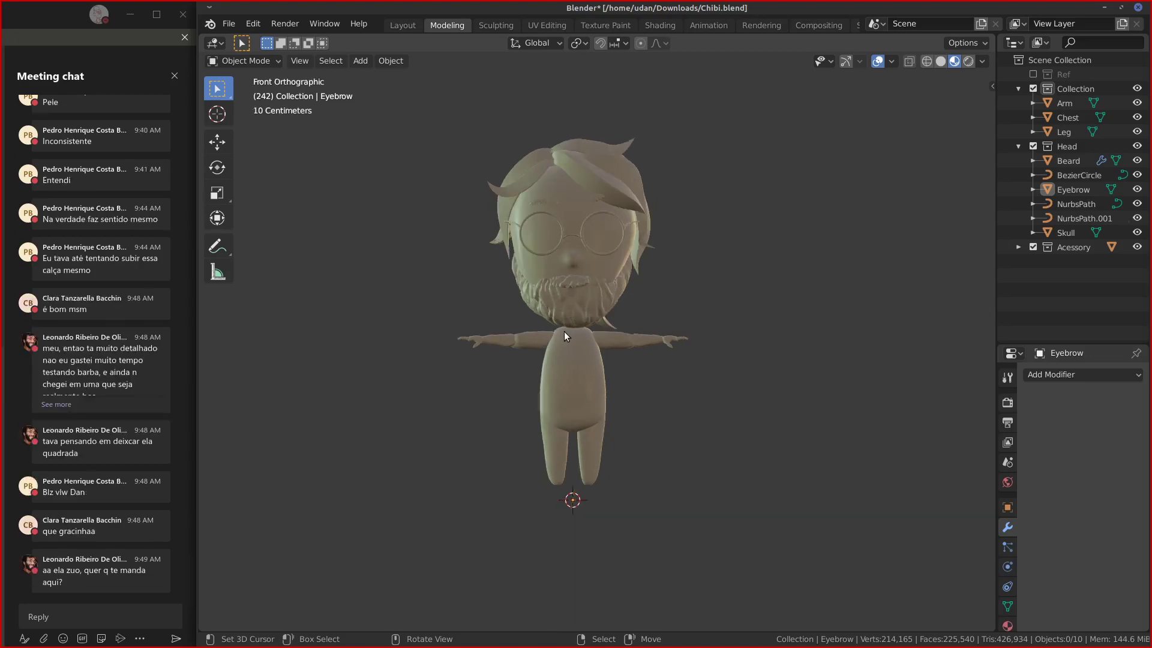
mouse_move(563, 331)
shift+middle_down()
mouse_move(567, 319)
mouse_move(574, 328)
shift+middle_up()
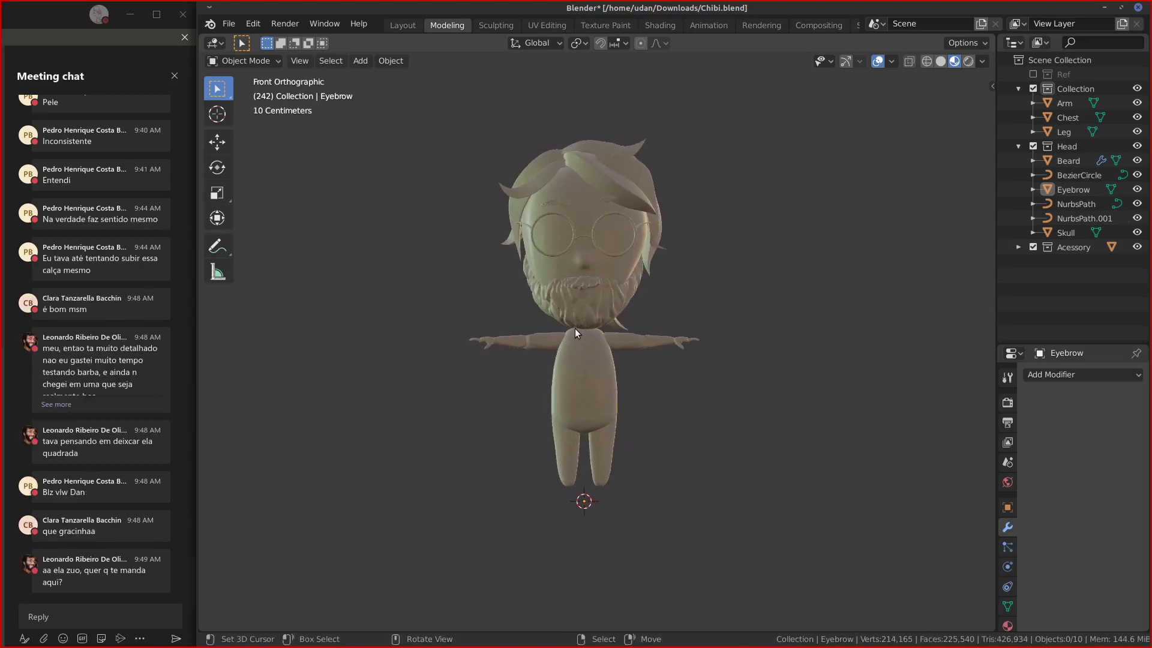
scroll(575, 329, up, 2)
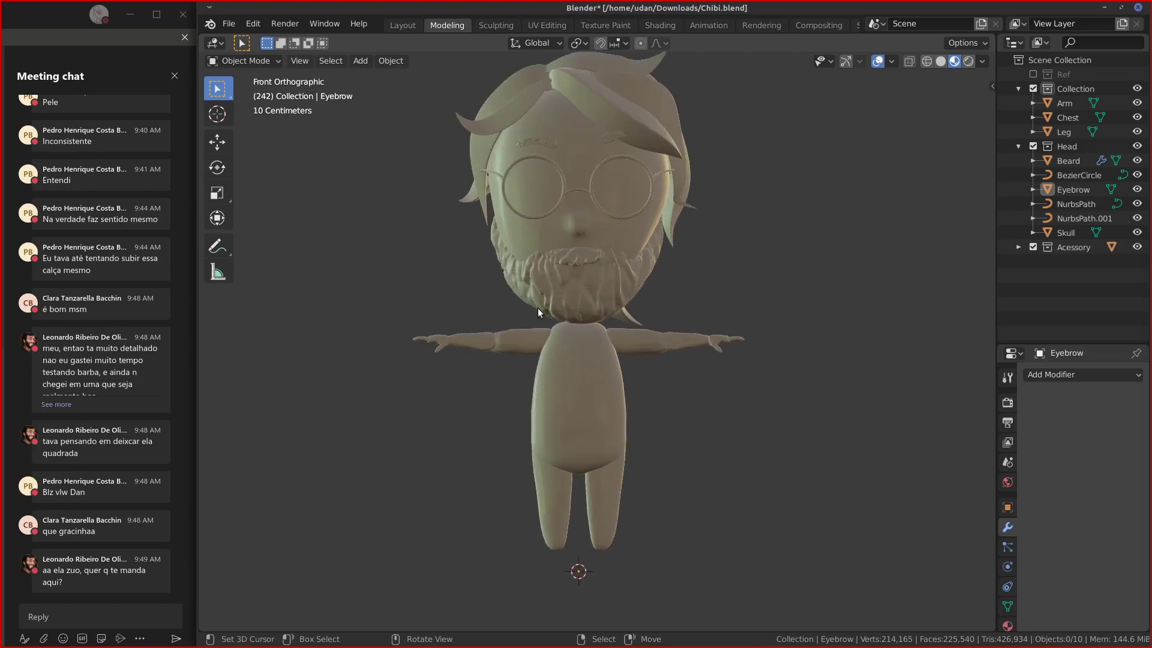
scroll(538, 308, up, 1)
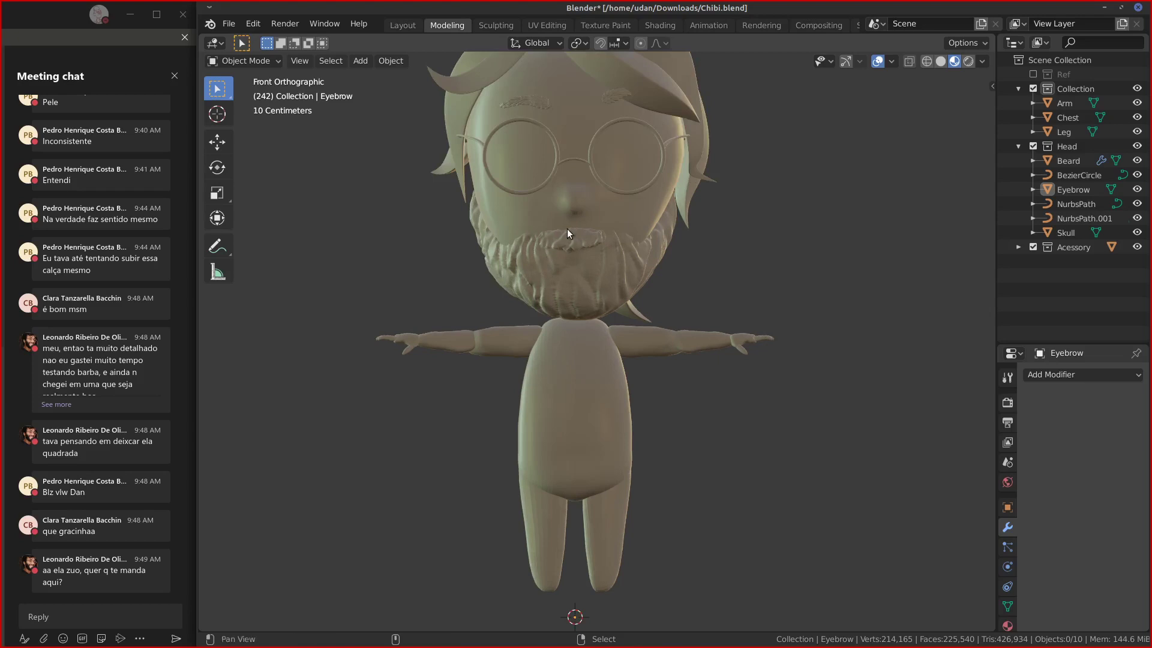
shift+middle_drag(567, 228, 594, 262)
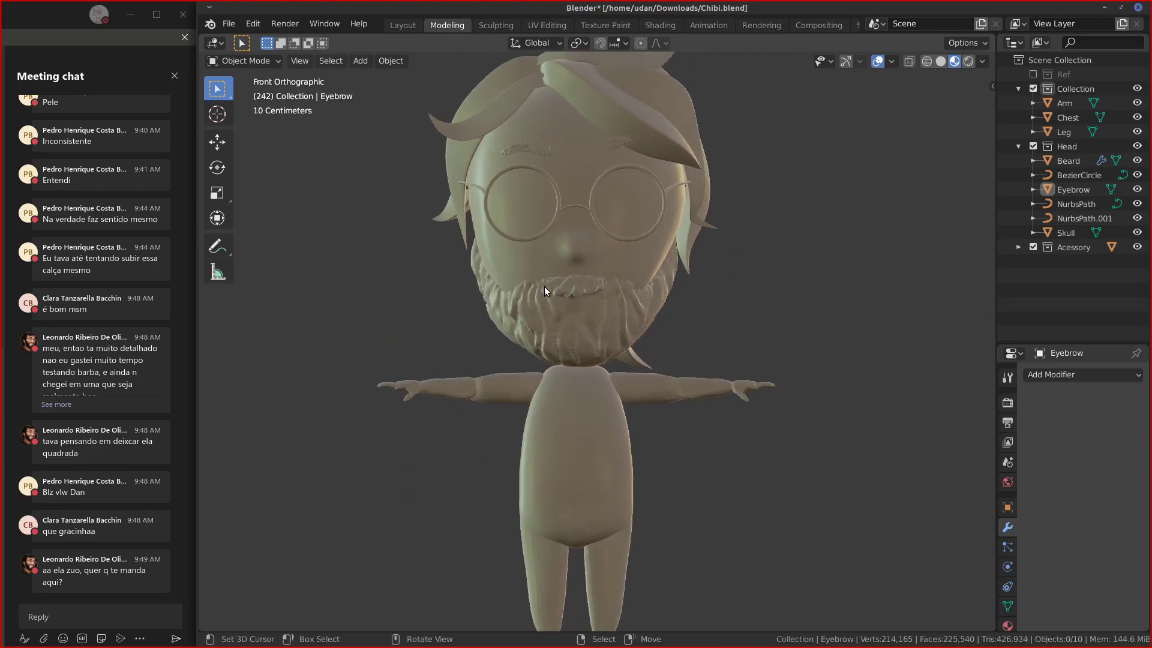
click(648, 265)
middle_drag(652, 264, 573, 255)
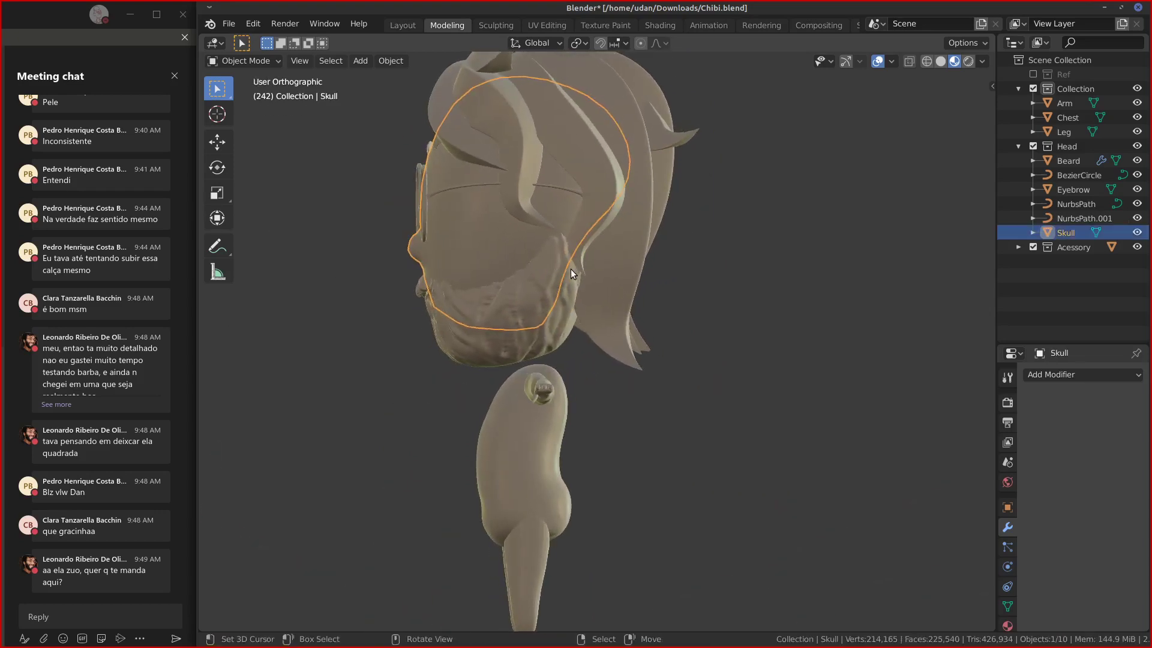
key(KP_3)
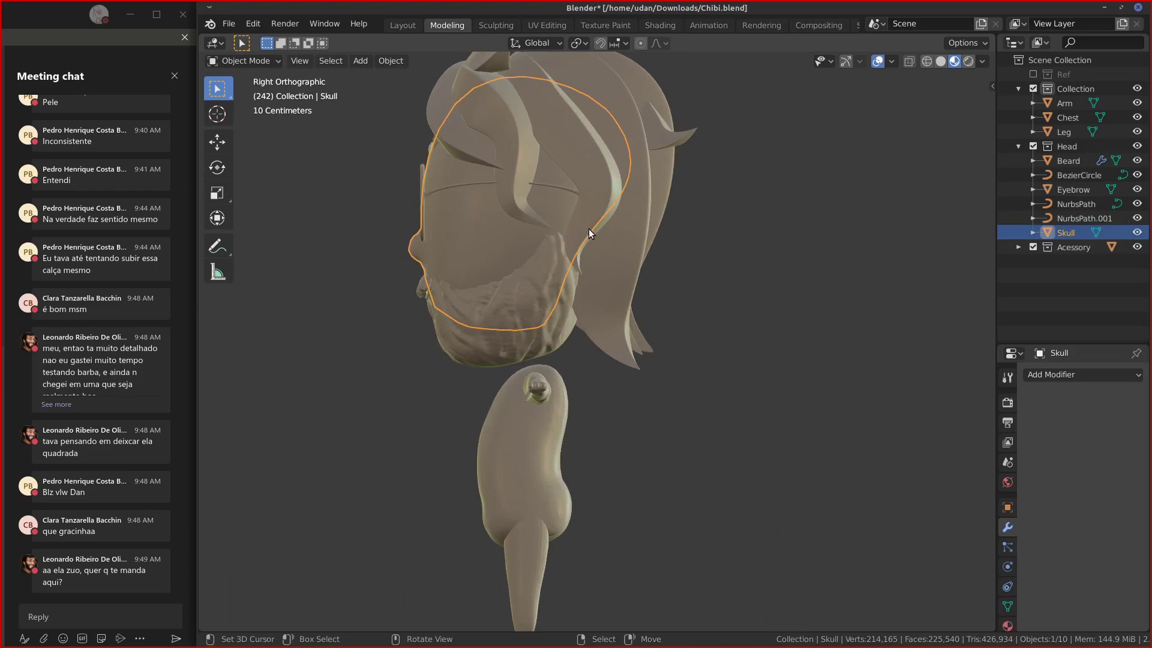
Try to move the NurbsPath.001 hair backward away from the skull.
click(571, 265)
key(g)
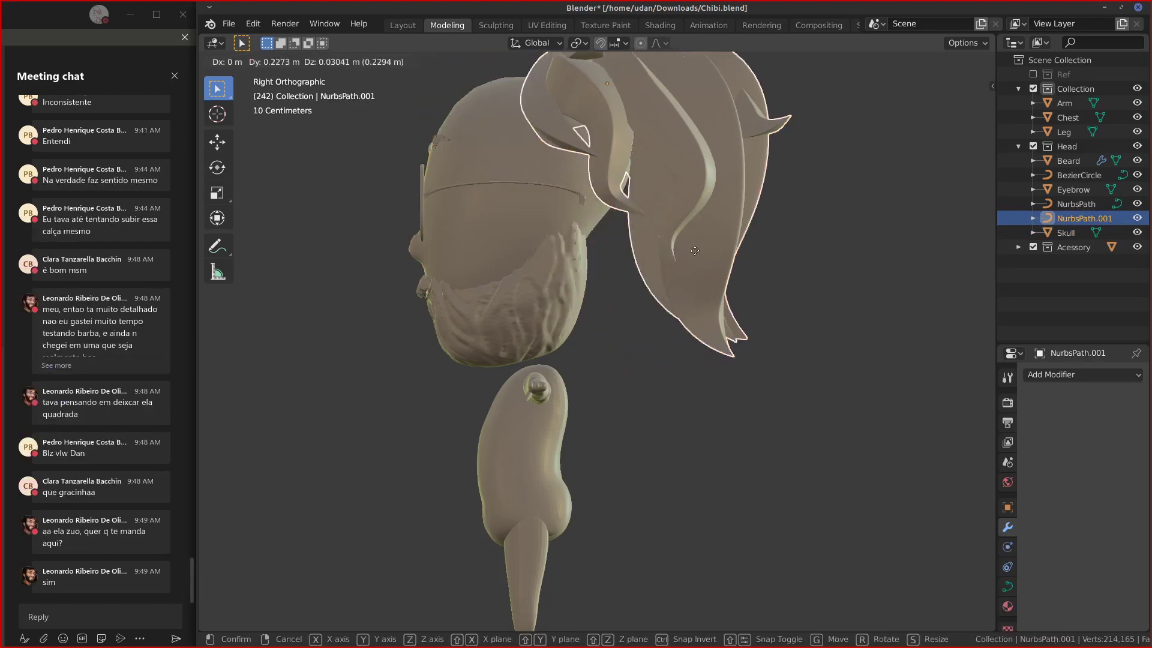
right_click(708, 255)
Select Beard and, in right orthographic view, annotate the face's front line and the jawline rising toward the nape.
click(548, 312)
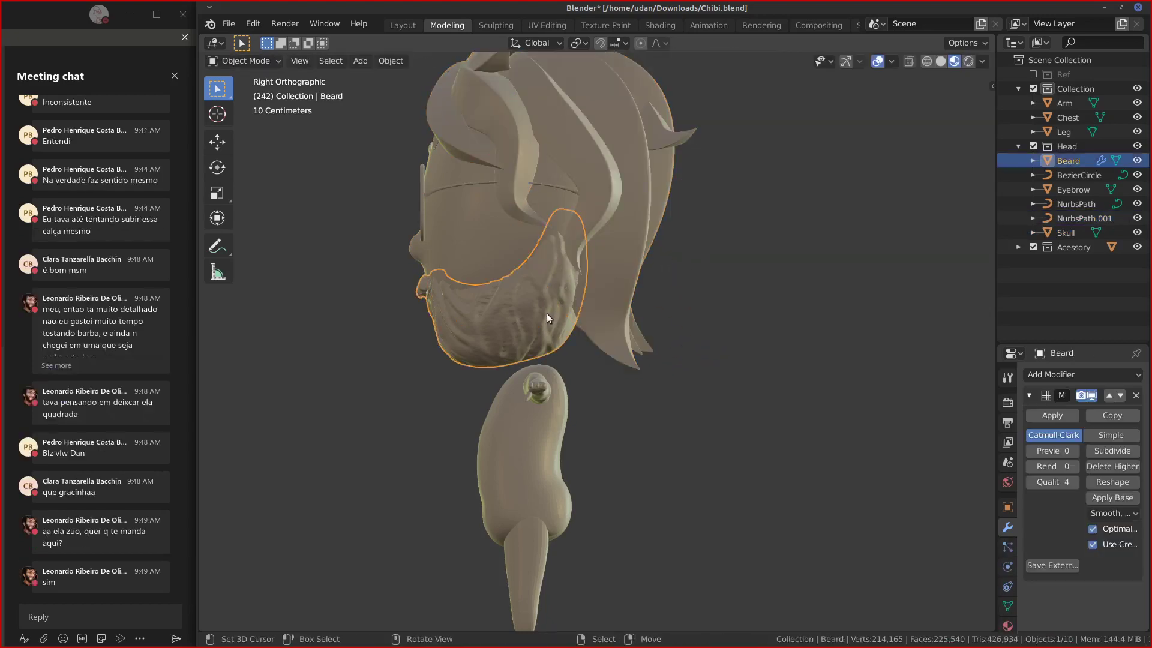
key(KP_1)
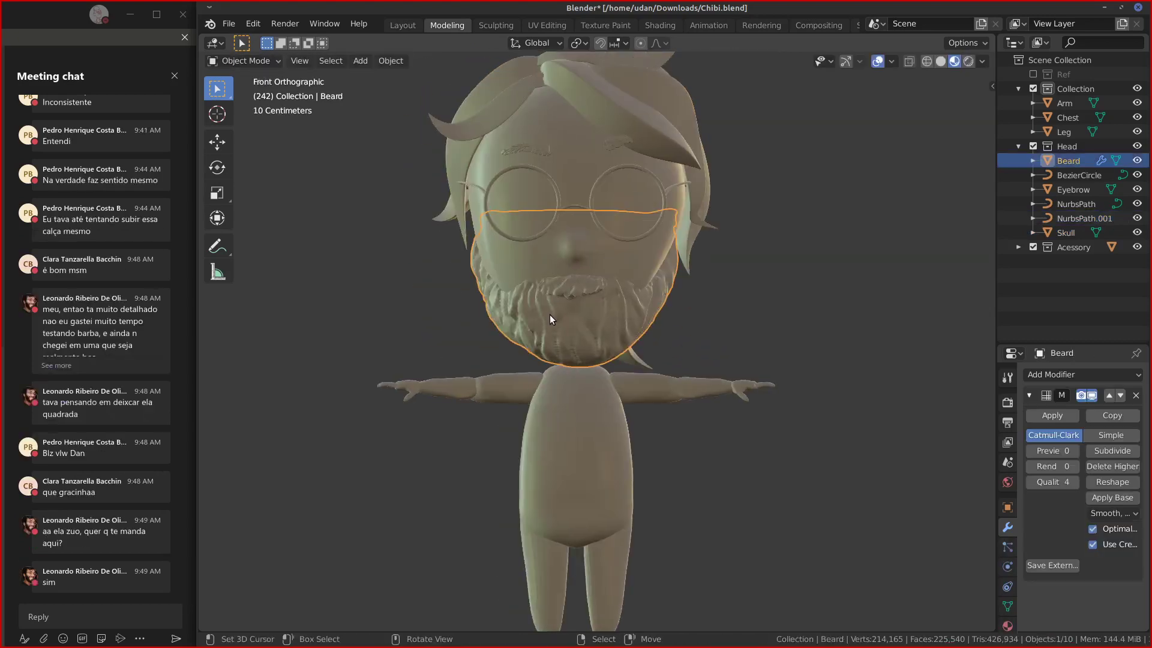
key(KP_3)
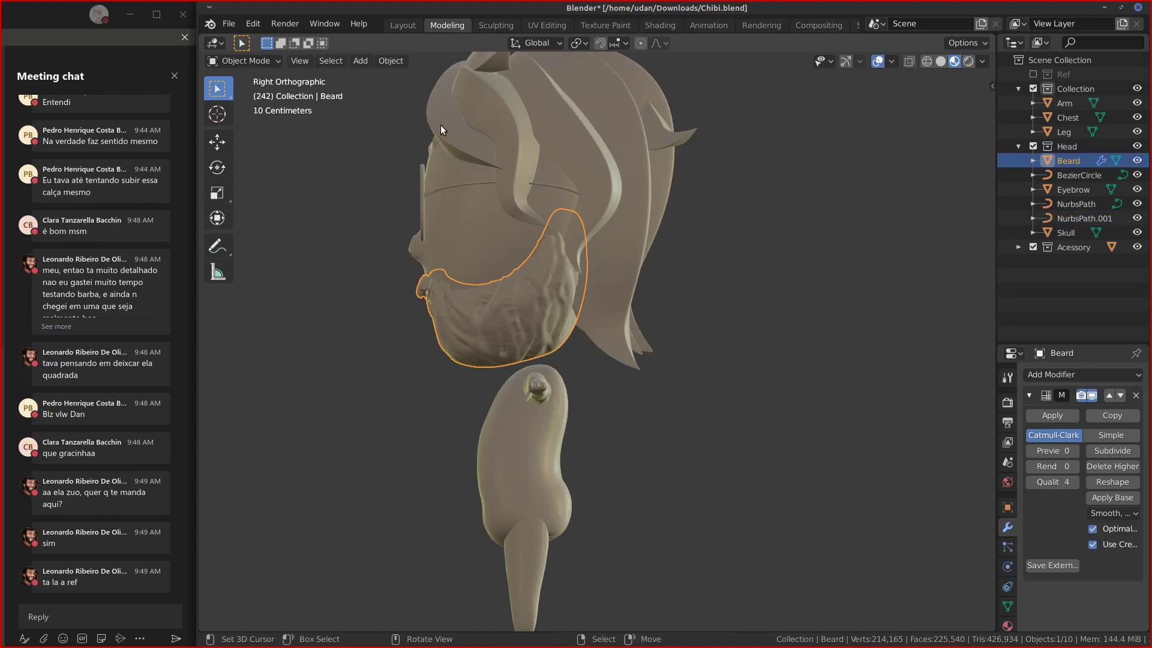
mouse_move(441, 125)
mouse_down()
mouse_move(429, 194)
mouse_move(447, 327)
mouse_move(528, 349)
mouse_move(607, 338)
mouse_move(487, 352)
mouse_up()
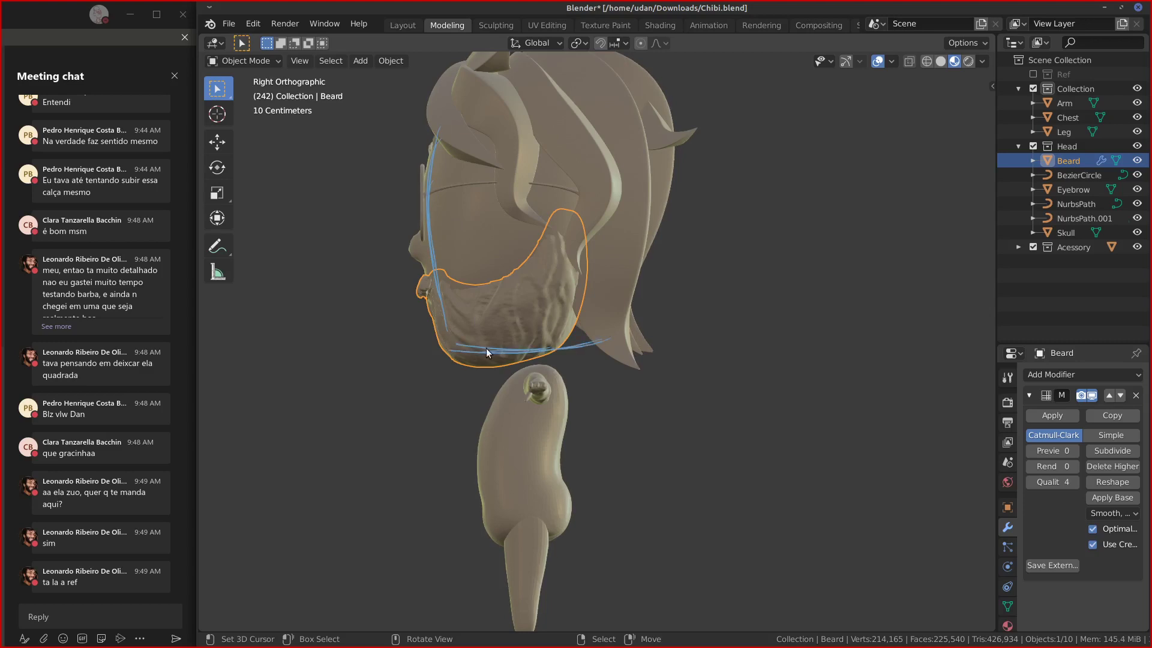
key(ctrl+z)
key(ctrl+z)
drag(440, 341, 573, 311)
drag(472, 348, 631, 297)
mouse_move(513, 340)
mouse_down()
mouse_move(649, 255)
mouse_move(630, 279)
mouse_up()
Annotate the crown and the back of the head, and reinforce the jaw guide across the beard.
mouse_move(532, 77)
mouse_down()
mouse_move(456, 102)
mouse_move(636, 84)
mouse_up()
mouse_move(636, 155)
mouse_down()
mouse_move(651, 222)
mouse_move(642, 240)
mouse_up()
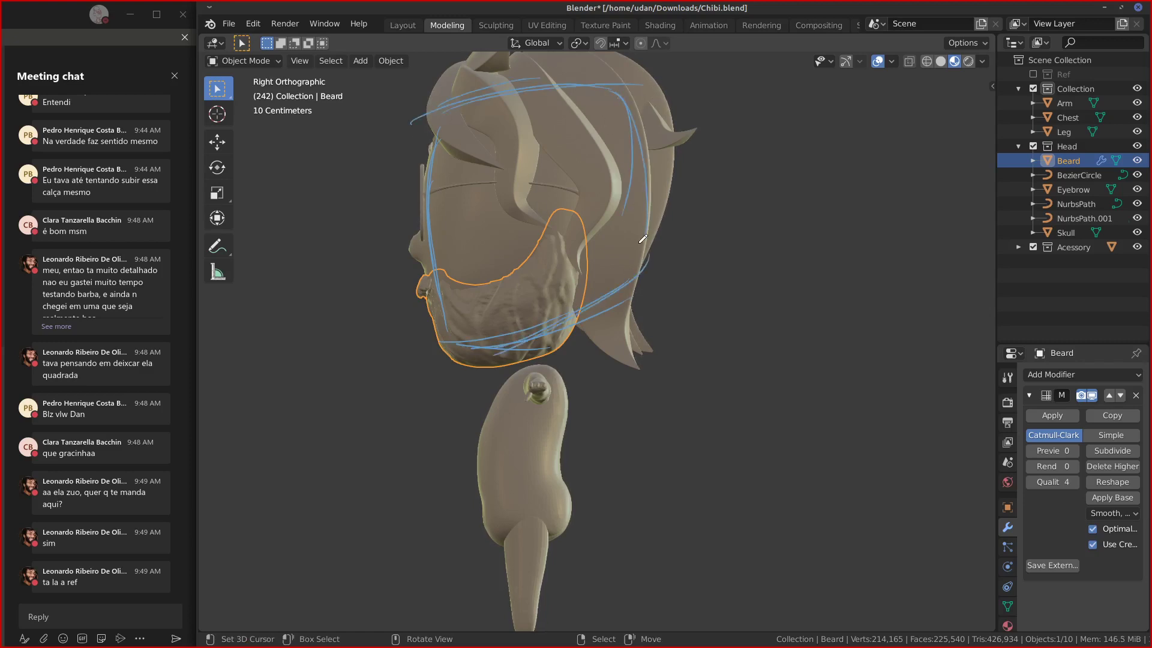
drag(632, 108, 656, 232)
drag(610, 288, 493, 330)
Annotate the nose and mouth profile, redoing the discarded strokes, and reinforce the outline at the back of the head.
drag(441, 145, 395, 248)
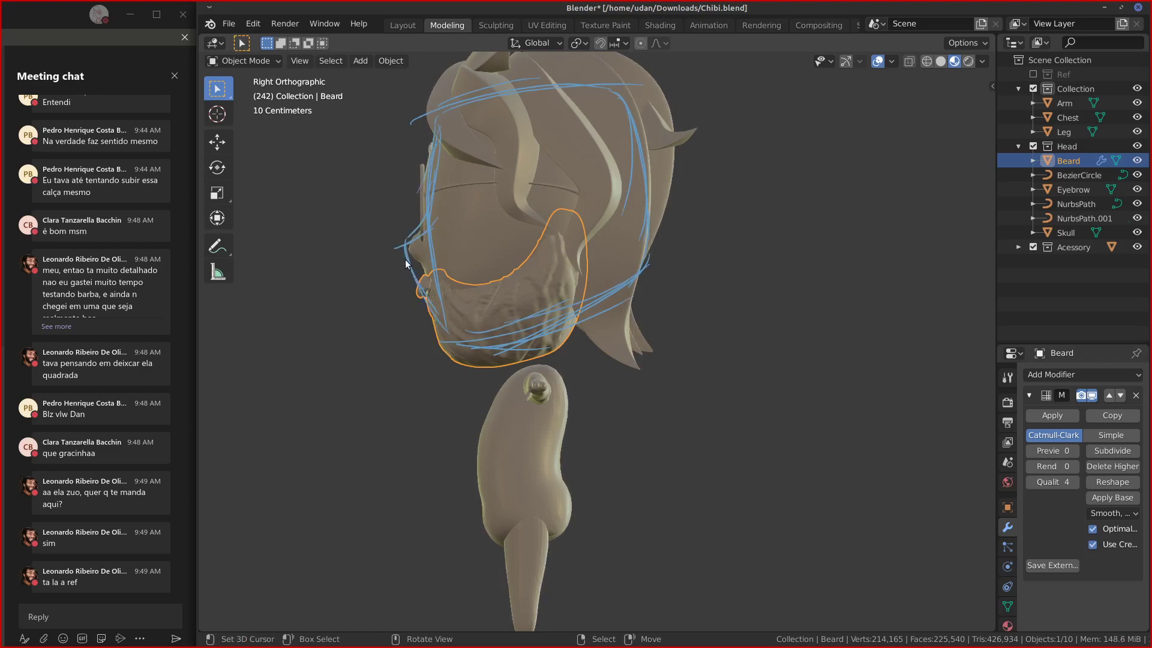
drag(405, 247, 427, 321)
mouse_move(397, 255)
mouse_down()
mouse_move(420, 312)
mouse_move(424, 222)
mouse_move(444, 328)
mouse_up()
key(ctrl+z)
key(ctrl+z)
key(ctrl+z)
mouse_move(406, 248)
mouse_down()
mouse_move(449, 341)
mouse_move(417, 290)
mouse_up()
drag(405, 249, 424, 220)
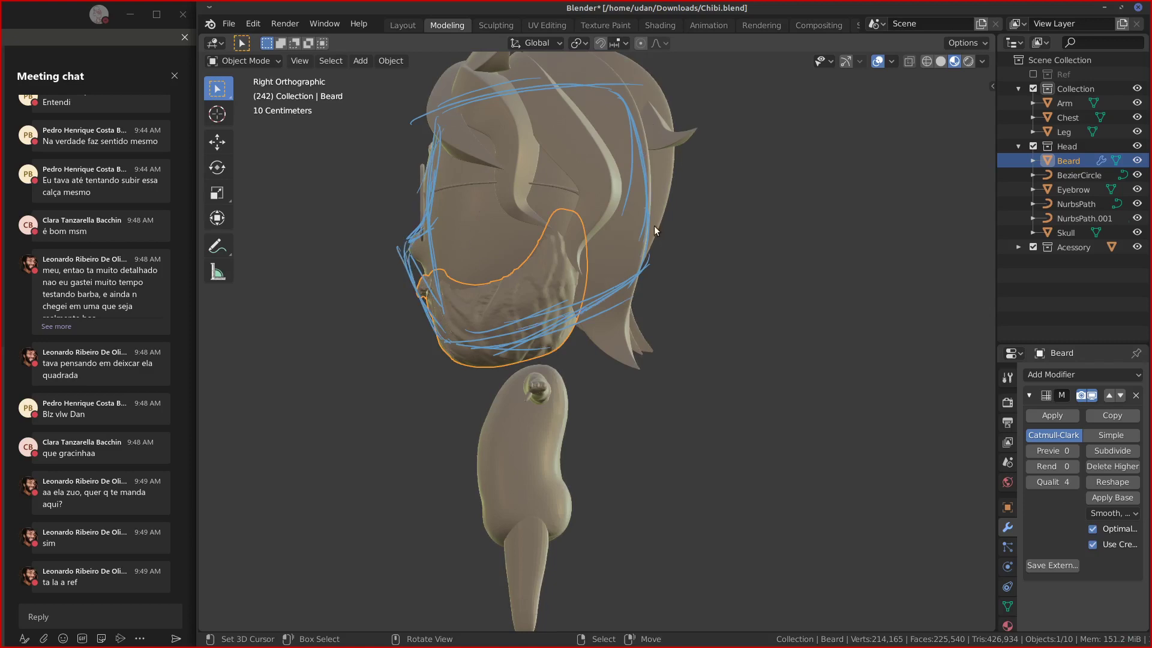
right_drag(655, 235, 640, 280)
mouse_move(653, 88)
mouse_down()
mouse_move(636, 116)
mouse_move(634, 202)
mouse_up()
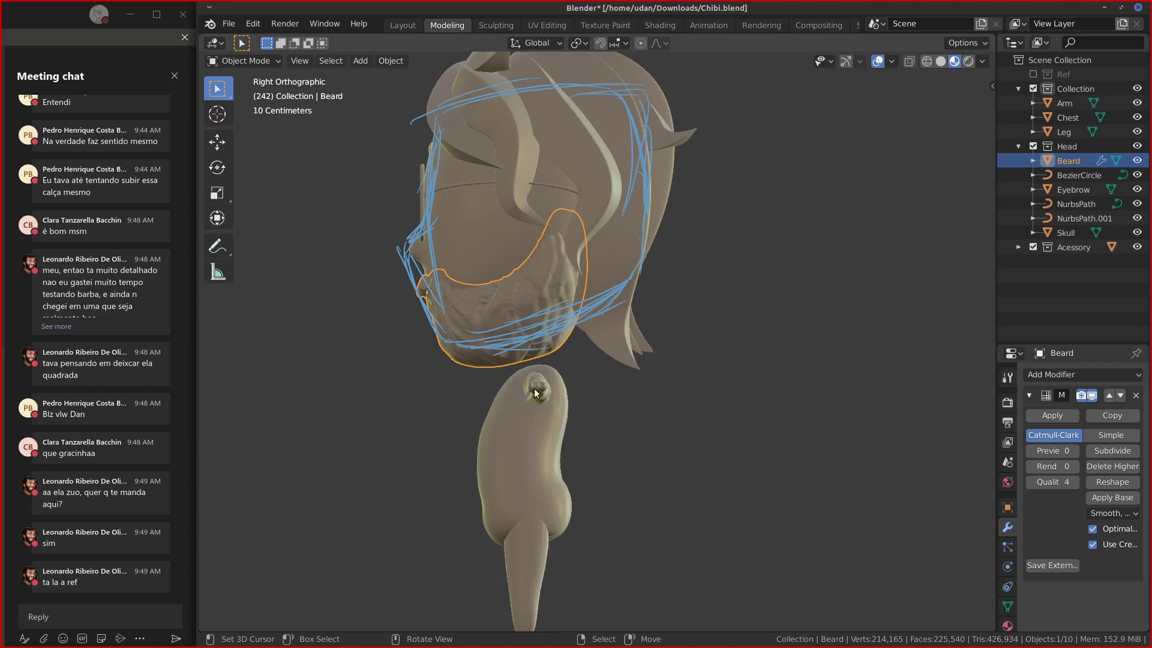
Annotate a fuller torso outline around the chest, belly, buttocks and back in side view.
drag(473, 403, 513, 356)
mouse_move(476, 406)
mouse_down()
mouse_move(479, 471)
mouse_move(477, 402)
mouse_up()
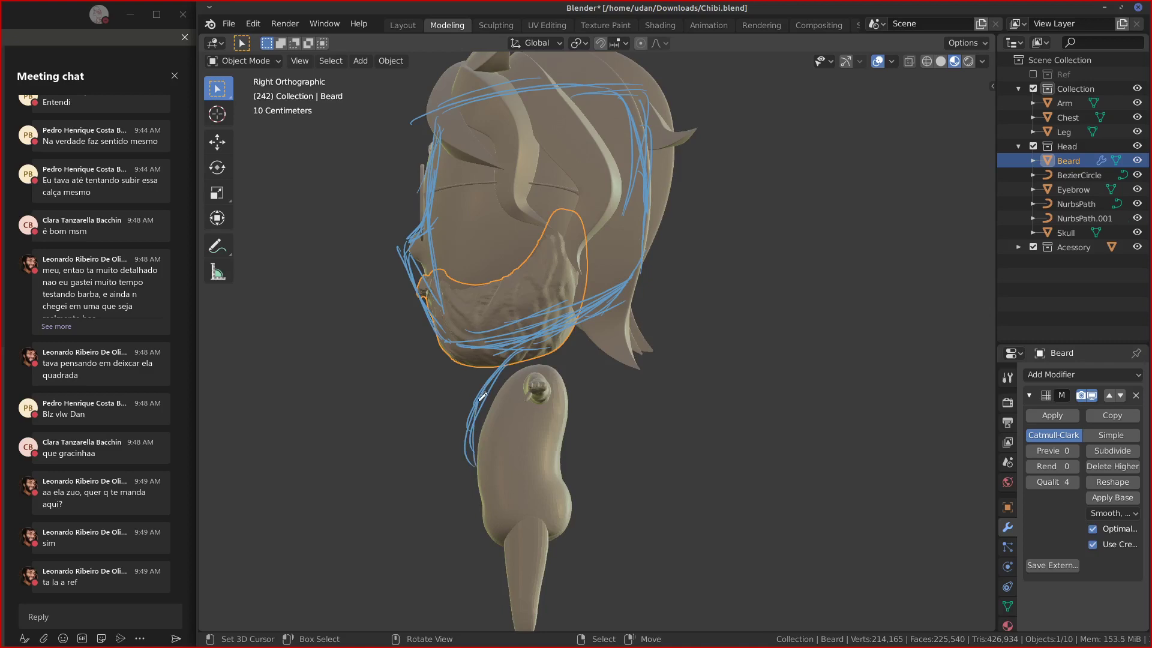
mouse_move(478, 503)
mouse_down()
mouse_move(477, 402)
mouse_move(480, 511)
mouse_move(553, 537)
mouse_move(527, 536)
mouse_move(580, 515)
mouse_move(594, 487)
mouse_up()
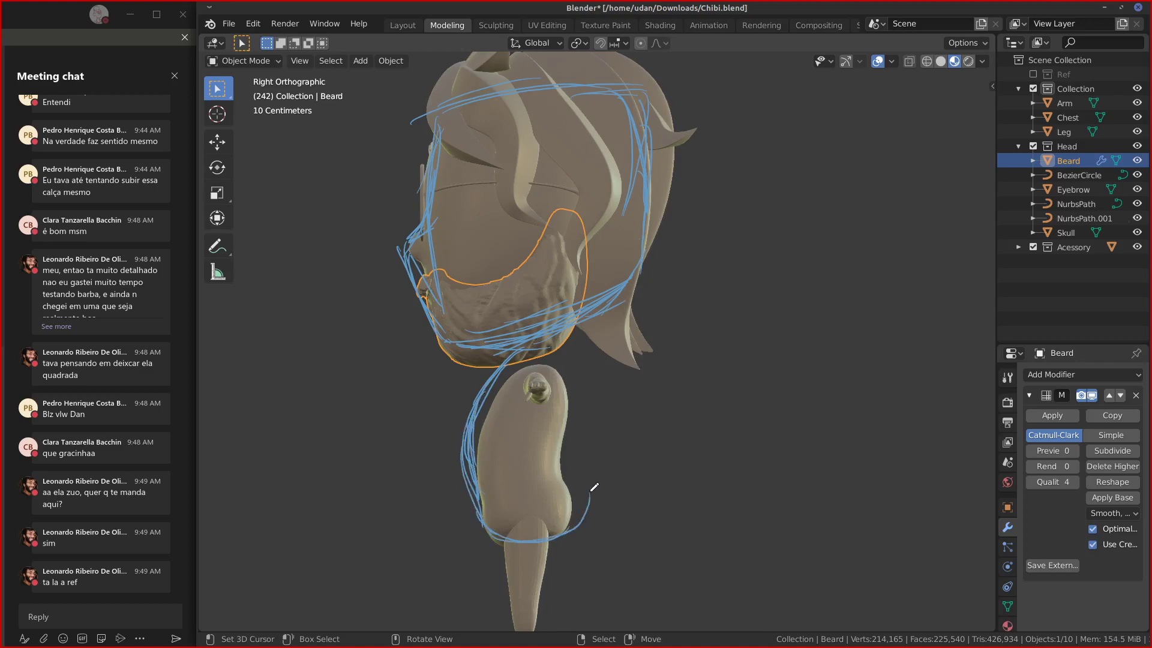
mouse_move(560, 414)
mouse_down()
mouse_move(570, 456)
mouse_move(572, 365)
mouse_move(550, 353)
mouse_move(509, 361)
mouse_move(555, 352)
mouse_move(543, 354)
mouse_up()
mouse_move(570, 531)
mouse_down()
mouse_move(580, 517)
mouse_move(562, 438)
mouse_up()
Annotate a thicker leg outline in side view, from the hip to a flat foot base and up the back.
shift+middle_drag(624, 519, 659, 377)
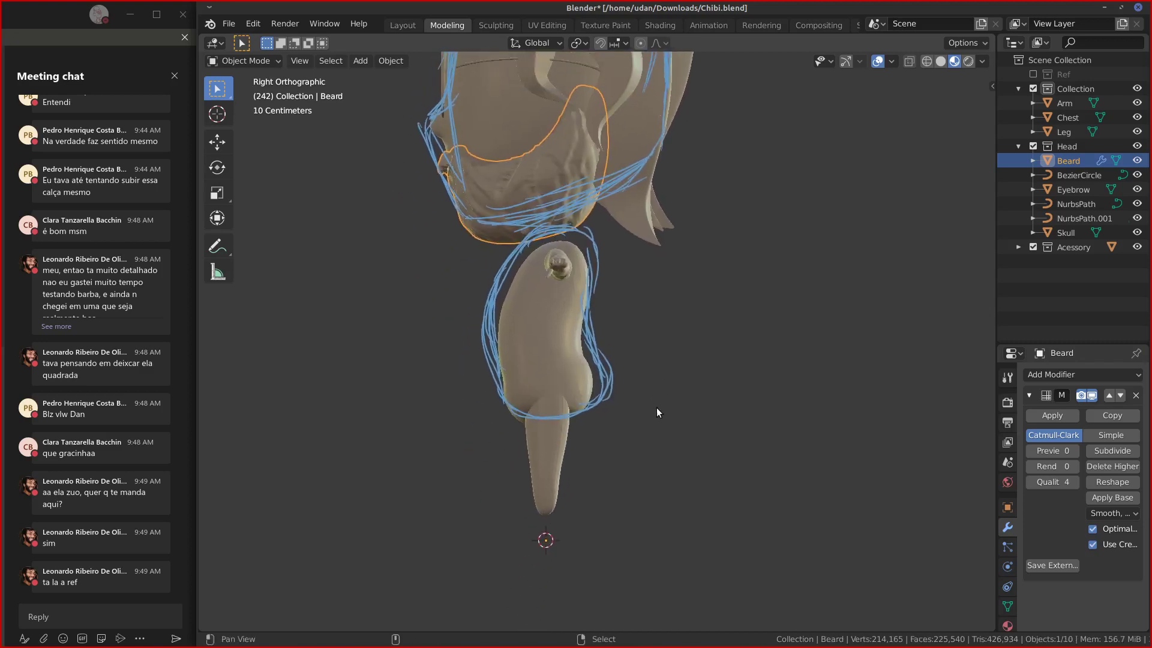
mouse_move(518, 397)
mouse_down()
mouse_move(520, 461)
mouse_move(570, 522)
mouse_move(596, 507)
mouse_move(591, 443)
mouse_up()
drag(580, 519, 590, 416)
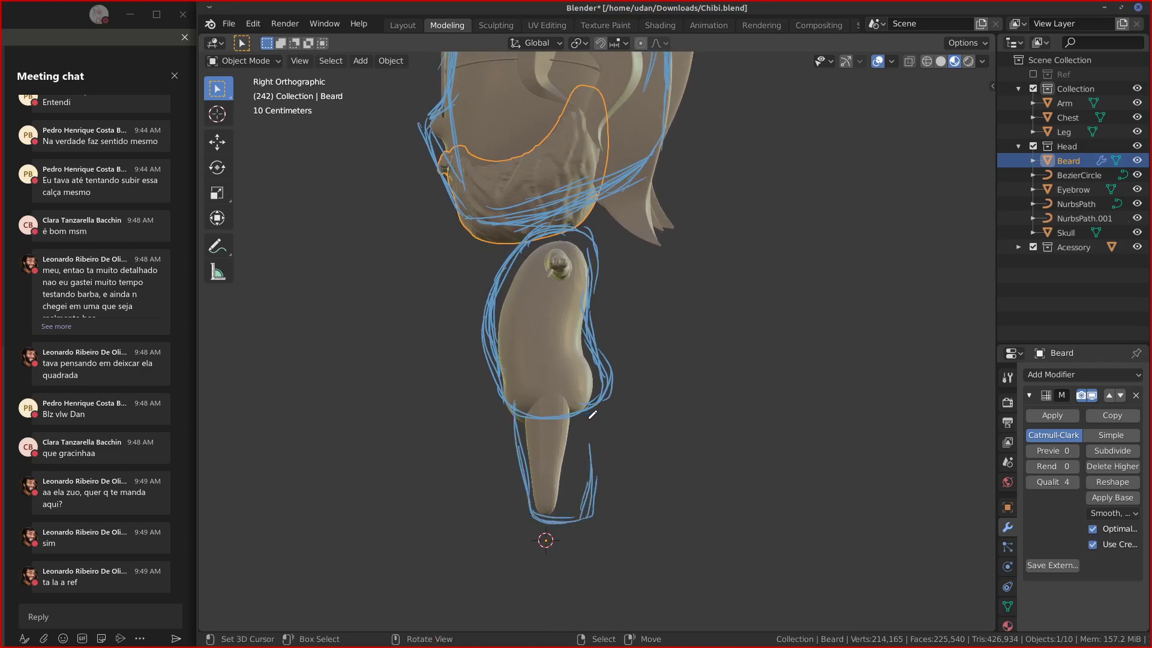
drag(582, 478, 582, 411)
Annotate an oval for the hip joint at the top of the leg and reinforce the leg and foot outlines.
drag(506, 416, 542, 395)
mouse_move(506, 409)
mouse_down()
mouse_move(546, 383)
mouse_move(514, 414)
mouse_up()
drag(588, 403, 547, 384)
drag(589, 445, 589, 420)
drag(515, 399, 552, 381)
mouse_move(526, 447)
mouse_down()
mouse_move(533, 509)
mouse_move(521, 525)
mouse_move(596, 522)
mouse_move(592, 487)
mouse_up()
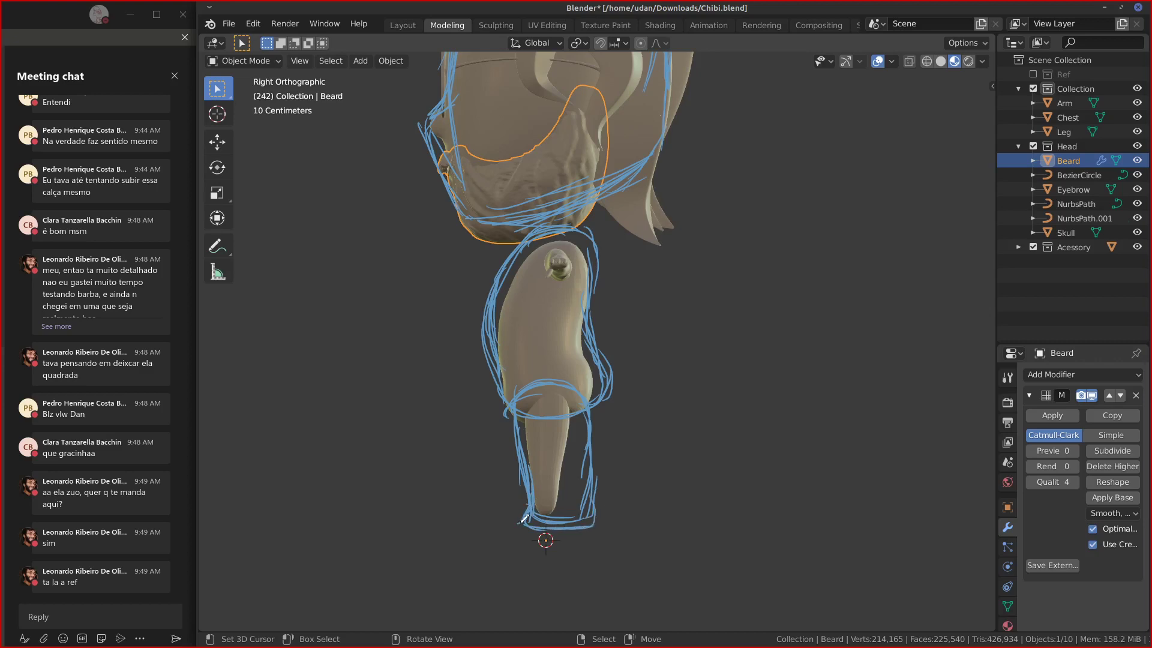
mouse_move(522, 522)
mouse_down()
mouse_move(600, 524)
mouse_move(591, 398)
mouse_up()
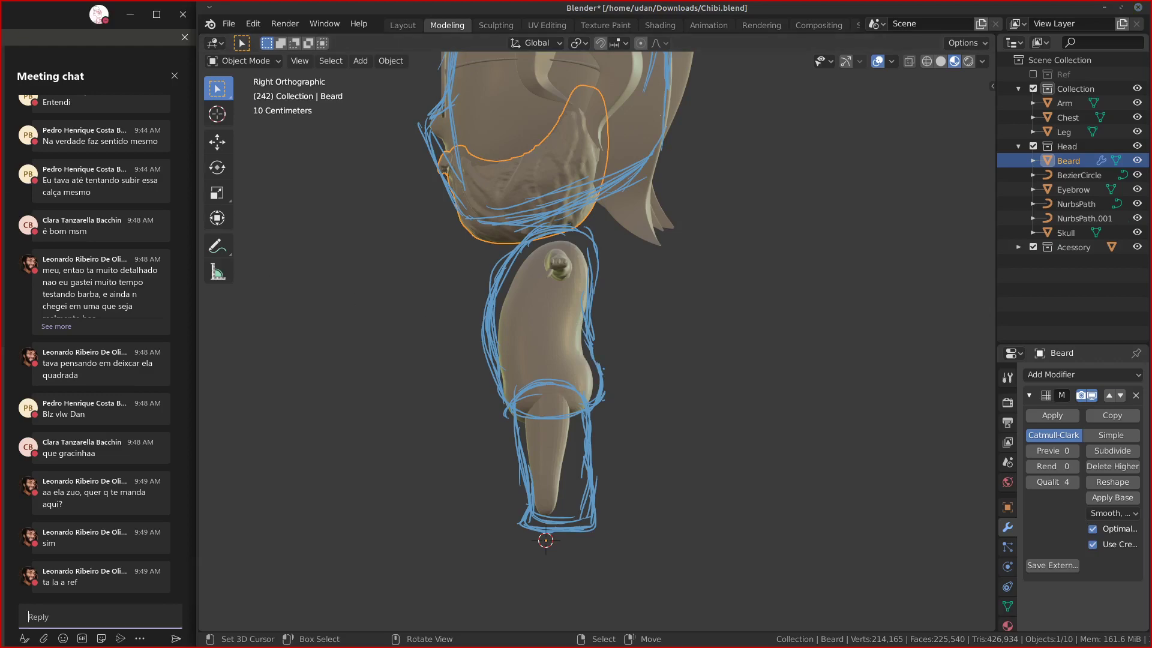
Switch to Google Drive in Firefox, view the character turnaround sketch 704820ee-405a-44a4-bace-80801347ab0e.jfif and close the preview.
key(alt+Tab)
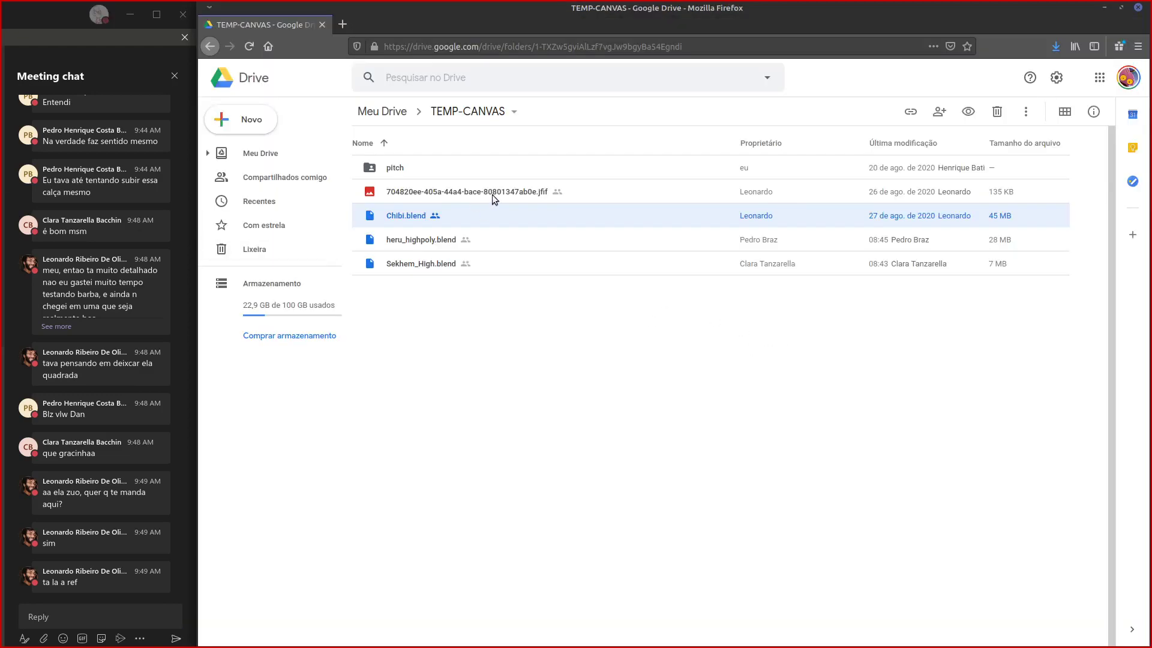
click(495, 196)
double_click(495, 196)
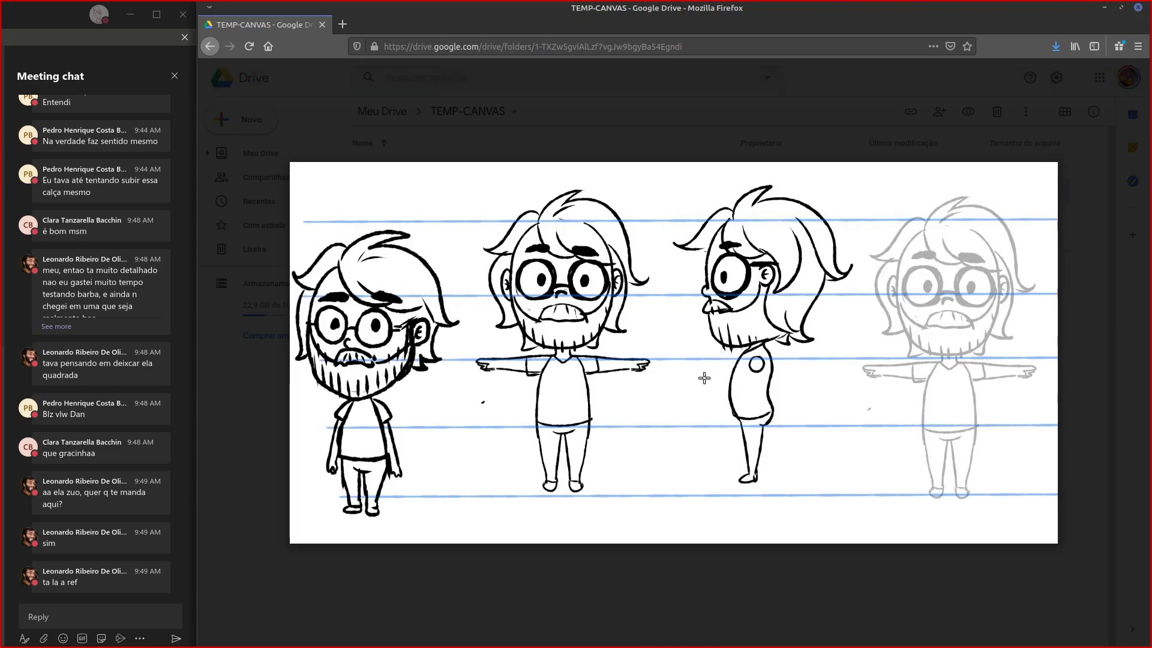
click(621, 577)
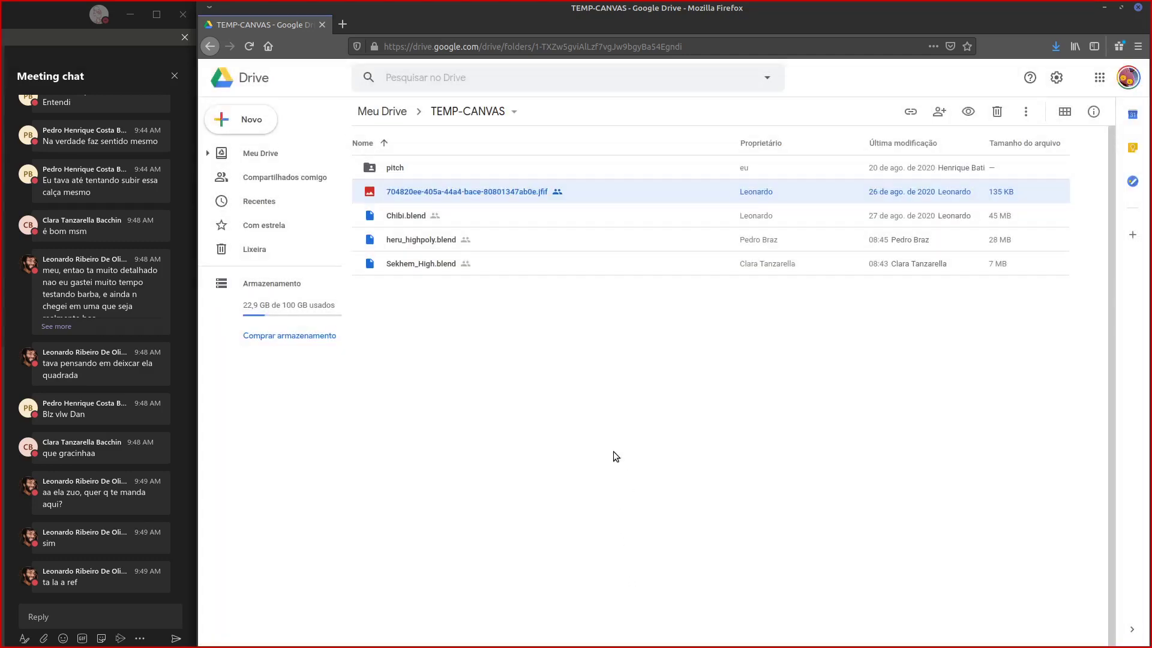
click(99, 617)
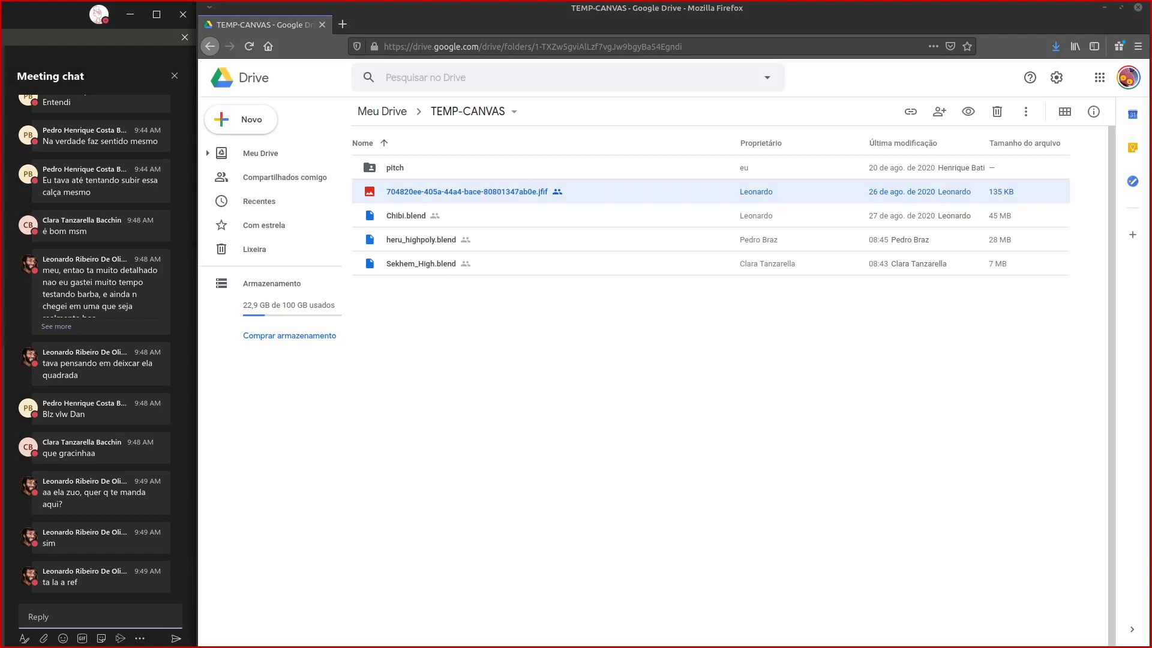
Return to Blender and reinforce the annotated flat foot base and the back of the leg in side view.
key(alt+Tab)
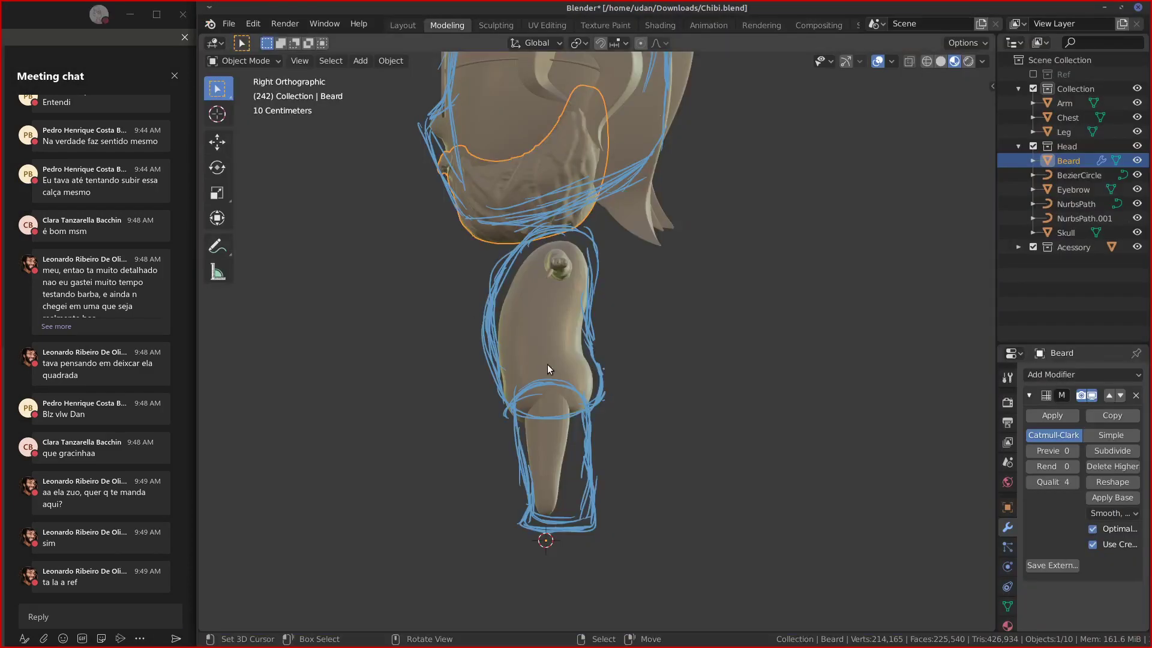
mouse_move(588, 359)
shift+middle_down()
mouse_move(603, 415)
mouse_move(630, 379)
mouse_move(593, 368)
shift+middle_up()
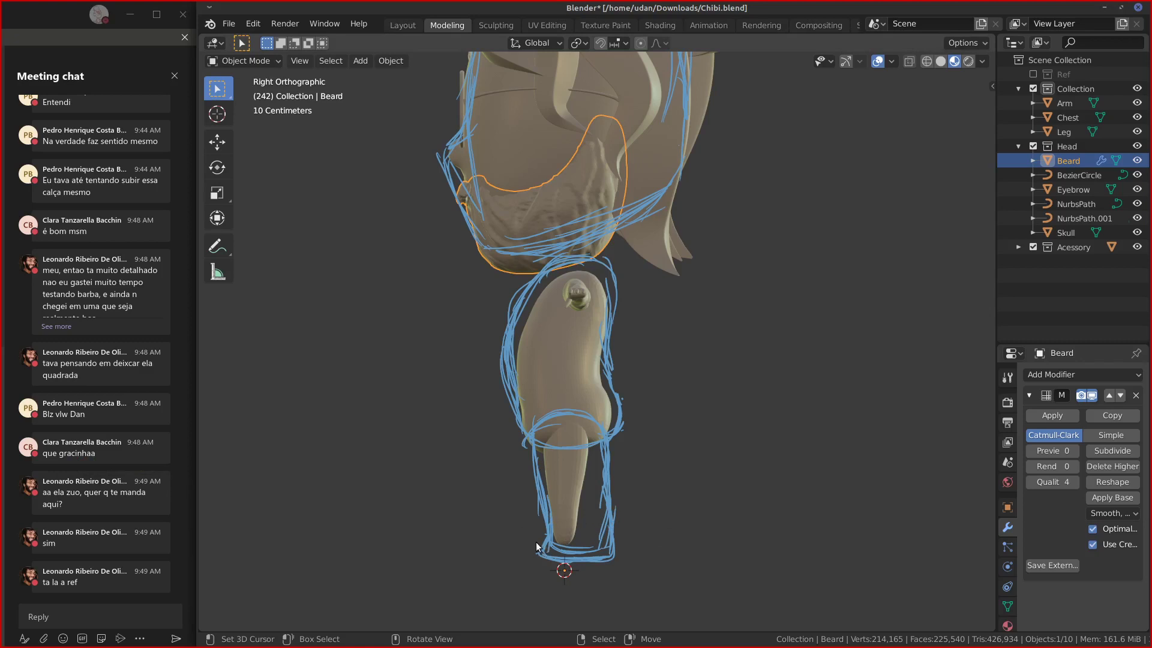
drag(538, 553, 620, 553)
drag(617, 471, 618, 543)
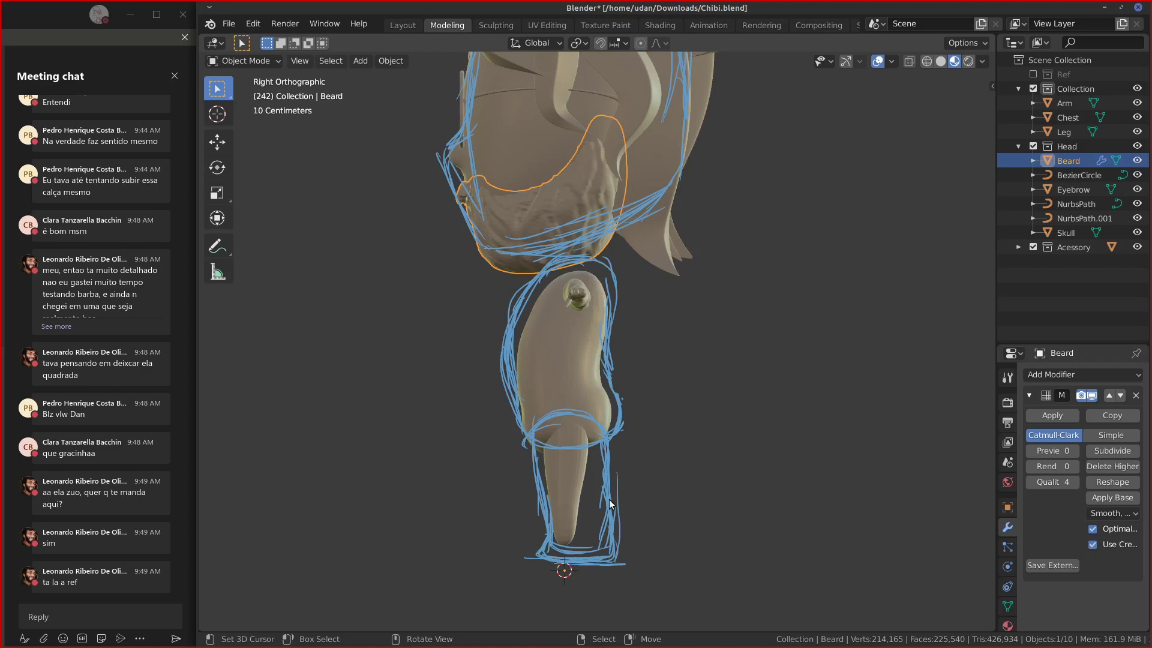
In front view, annotate a wider outline with a flat foot base around the character's left leg.
key(KP_1)
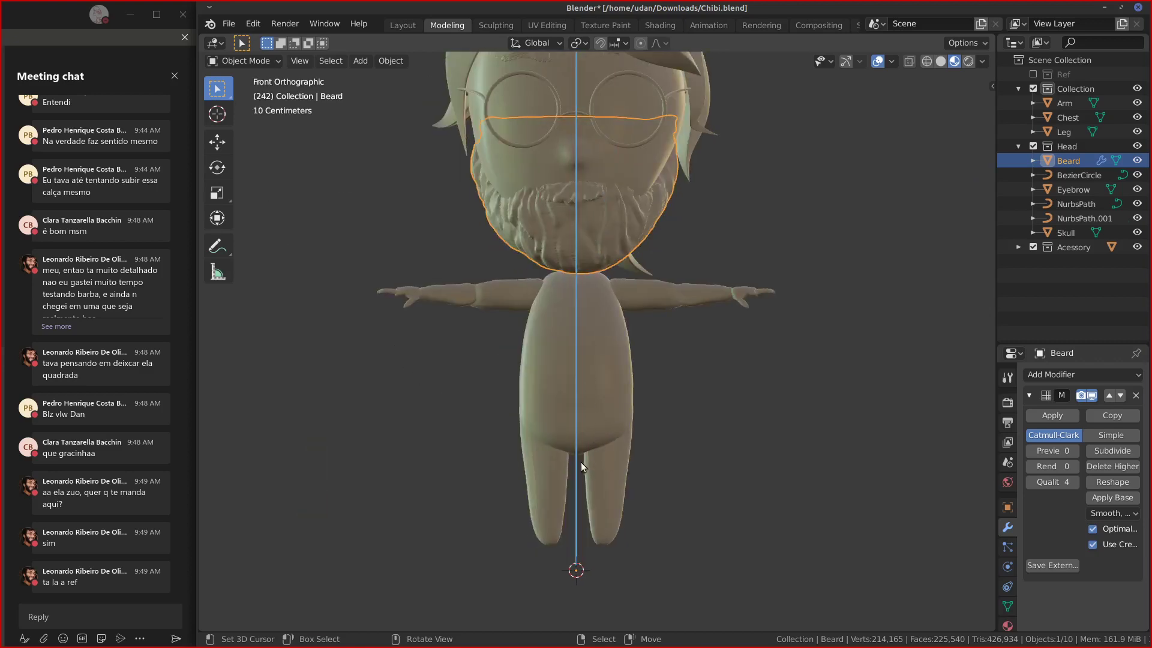
drag(581, 450, 589, 533)
mouse_move(593, 481)
mouse_down()
mouse_move(595, 548)
mouse_move(648, 541)
mouse_move(636, 427)
mouse_up()
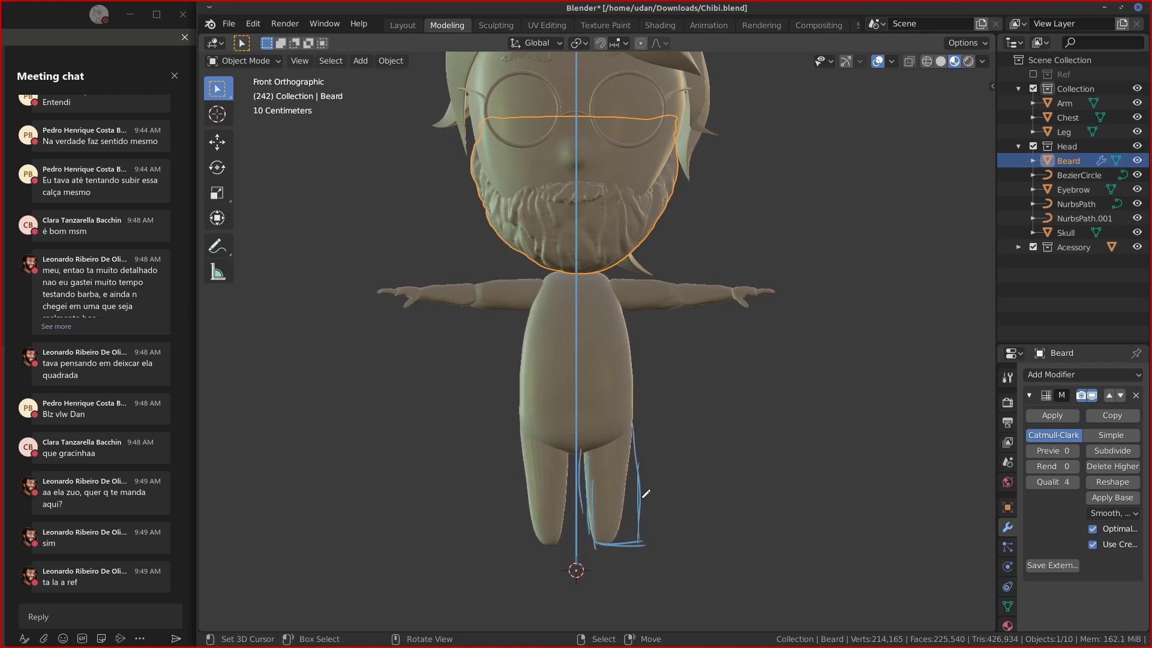
drag(641, 538, 637, 398)
mouse_move(568, 465)
mouse_down()
mouse_move(559, 553)
mouse_move(504, 540)
mouse_up()
mouse_move(520, 377)
mouse_down()
mouse_move(523, 540)
mouse_move(506, 553)
mouse_up()
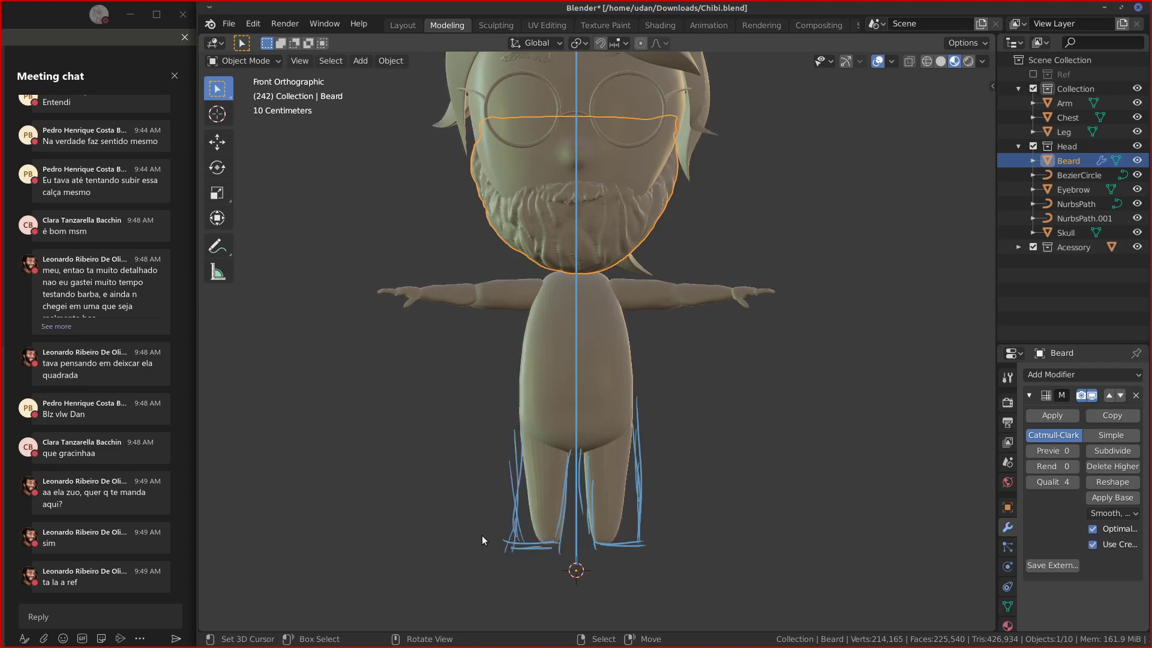
drag(462, 520, 492, 536)
mouse_move(519, 432)
right_down()
mouse_move(519, 507)
mouse_move(535, 542)
right_up()
mouse_move(481, 522)
right_down()
mouse_move(511, 449)
mouse_move(555, 517)
mouse_move(563, 454)
right_up()
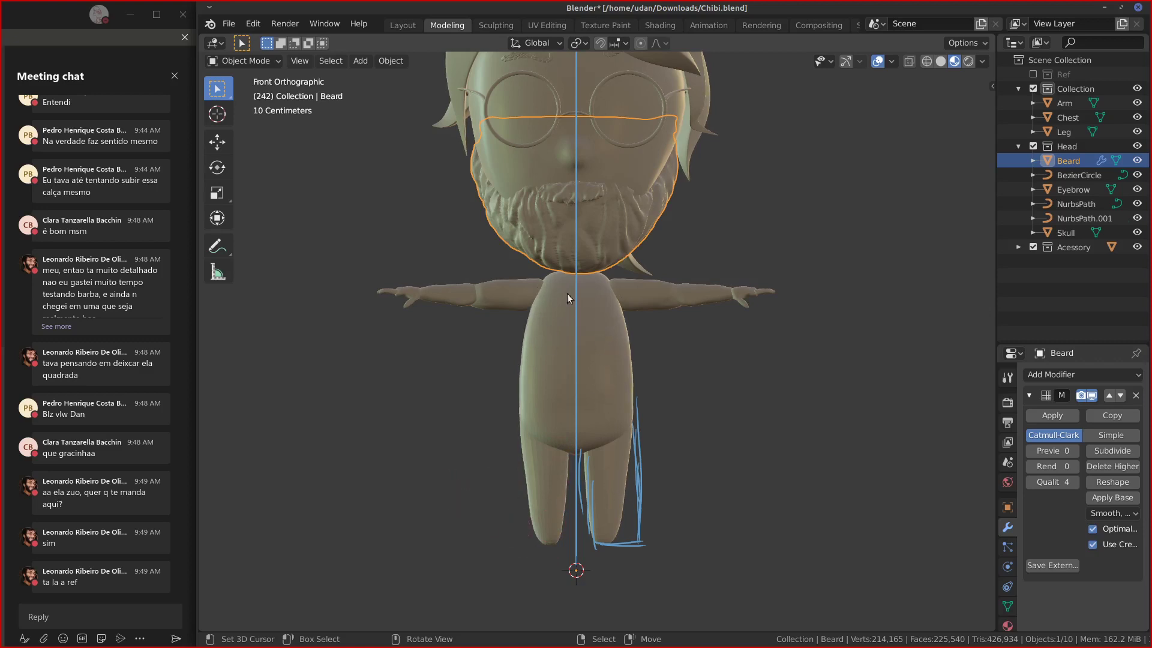
Annotate a squarer jaw outline in front view, down the character's right cheek and along the beard's lower corner.
shift+middle_drag(621, 318, 645, 383)
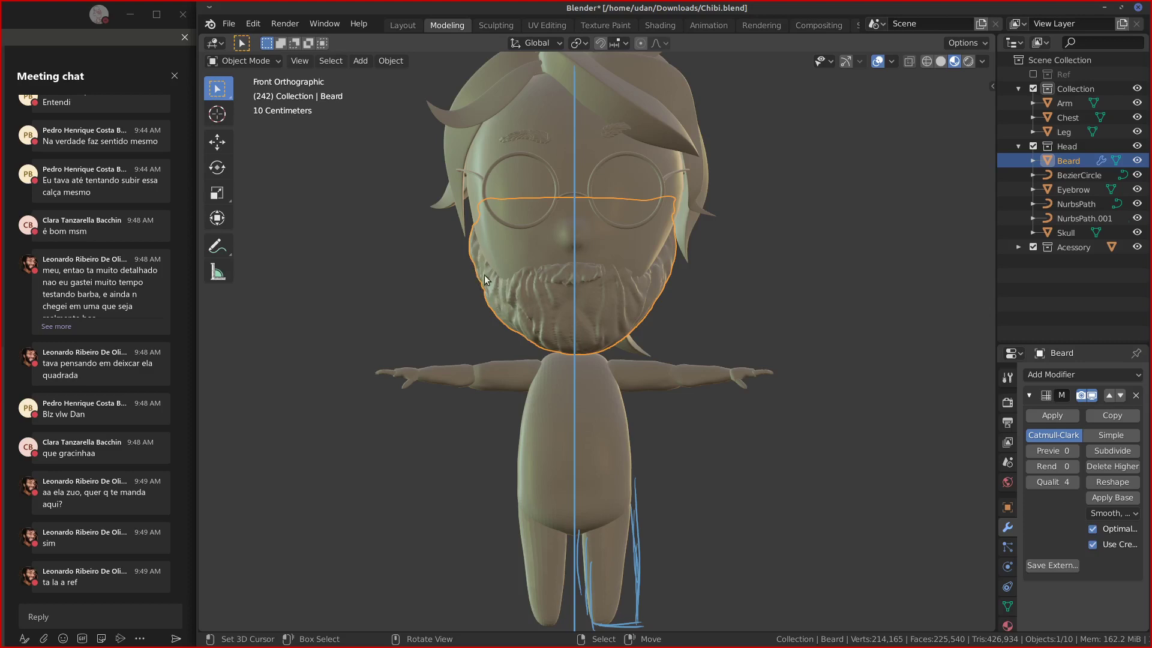
drag(471, 227, 479, 303)
mouse_move(476, 225)
mouse_down()
mouse_move(477, 312)
mouse_move(544, 349)
mouse_up()
mouse_move(474, 310)
mouse_down()
mouse_move(552, 348)
mouse_move(478, 326)
mouse_move(477, 266)
mouse_up()
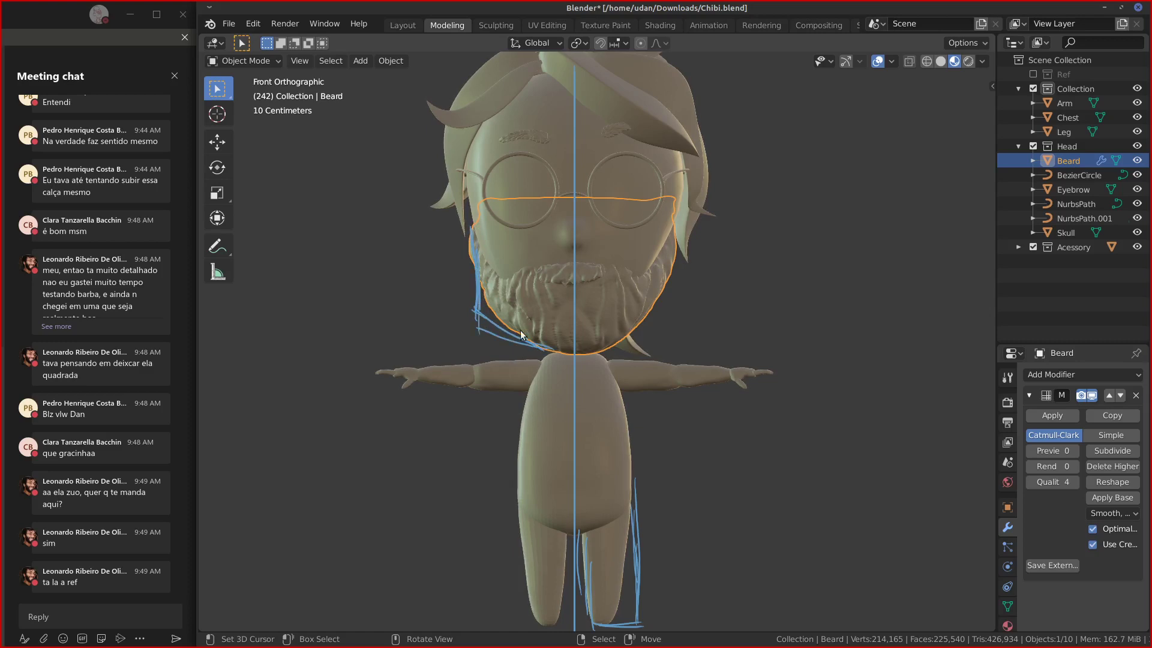
mouse_move(503, 333)
mouse_down()
mouse_move(573, 352)
mouse_move(480, 320)
mouse_up()
drag(485, 267, 479, 323)
Continue the squared beard outline under the chin and up the character's left cheek.
drag(580, 353, 659, 319)
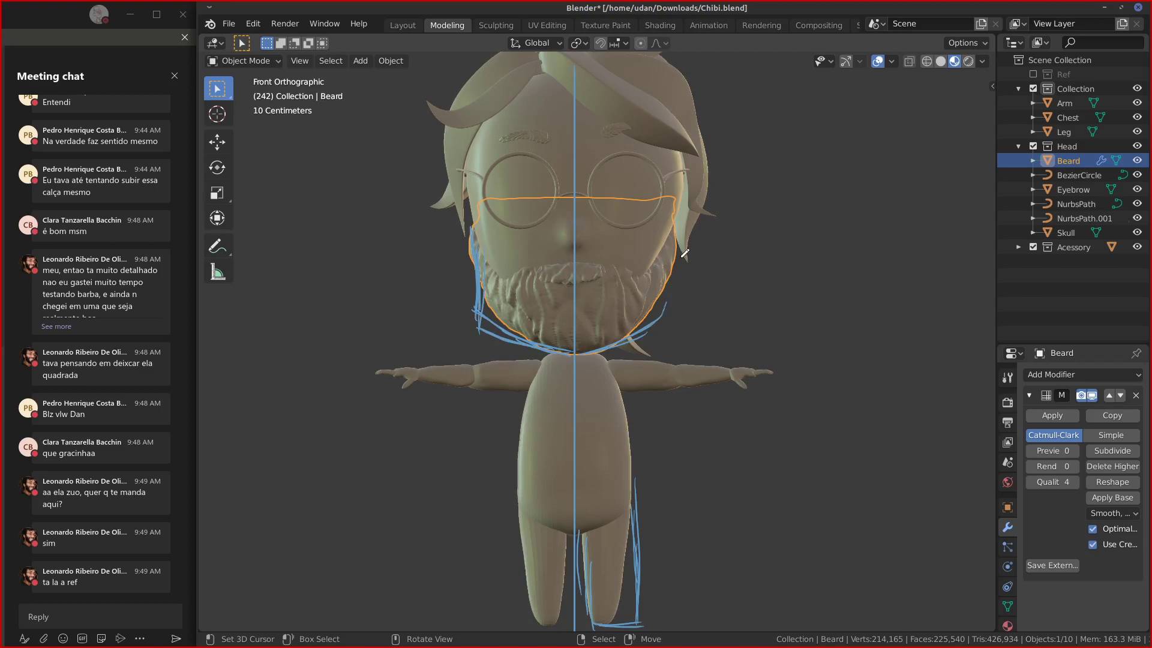
drag(682, 258, 657, 318)
drag(674, 291, 673, 299)
mouse_move(666, 244)
mouse_down()
mouse_move(672, 316)
mouse_move(655, 318)
mouse_up()
Annotate a curved moustache, the beard's upper edge and vertical beard strands in front view.
mouse_move(567, 258)
mouse_down()
mouse_move(533, 264)
mouse_move(520, 288)
mouse_move(551, 291)
mouse_move(531, 294)
mouse_up()
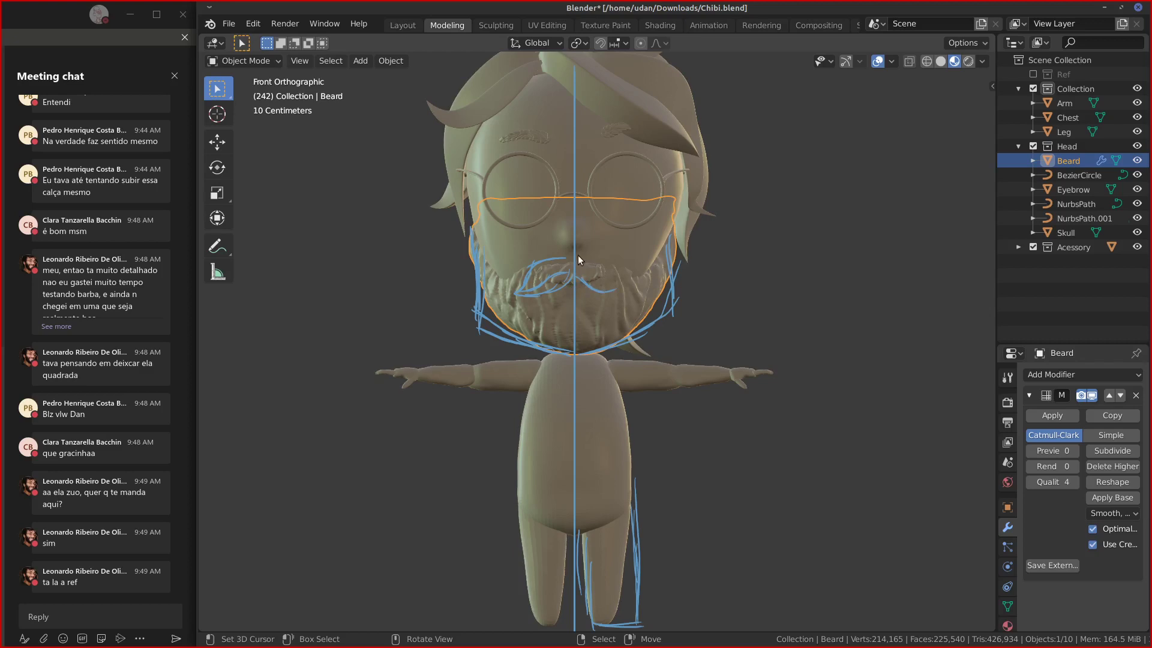
mouse_move(579, 259)
mouse_down()
mouse_move(599, 258)
mouse_move(624, 289)
mouse_up()
drag(621, 301, 621, 329)
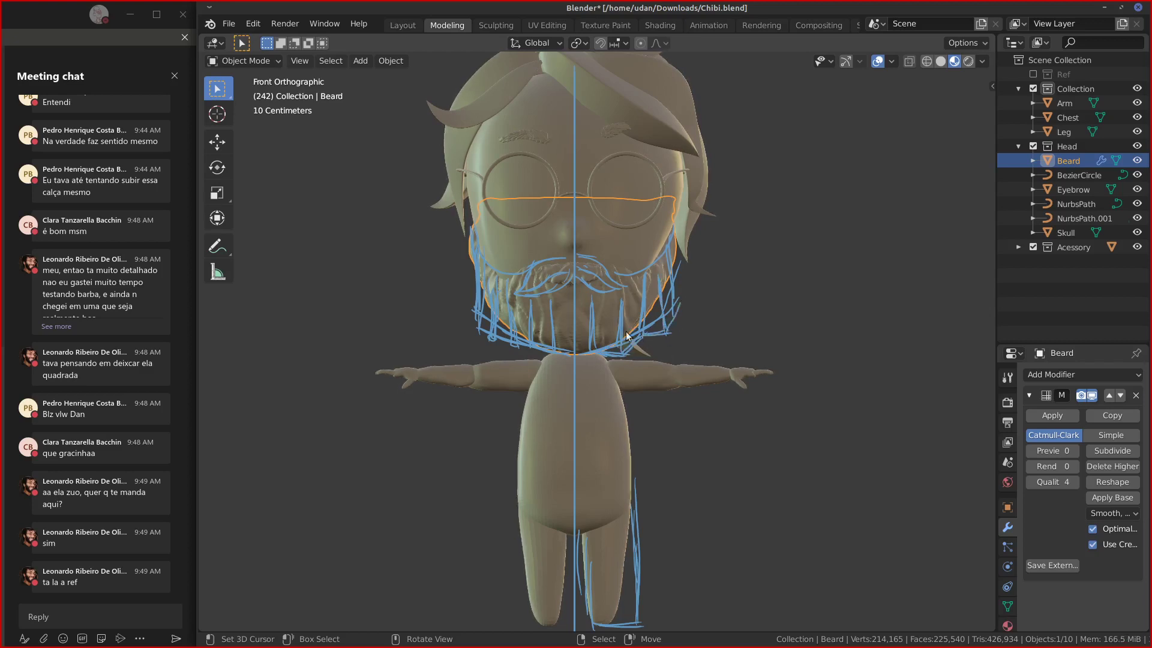
Annotate diagonal hatching over the beard on the character's left cheek.
drag(625, 333, 642, 303)
drag(623, 315, 639, 291)
mouse_move(625, 303)
mouse_down()
mouse_move(641, 279)
mouse_move(673, 292)
mouse_up()
drag(663, 300, 672, 288)
Annotate the beard's upper edge along the cheek in side view, then return to the front view.
key(KP_3)
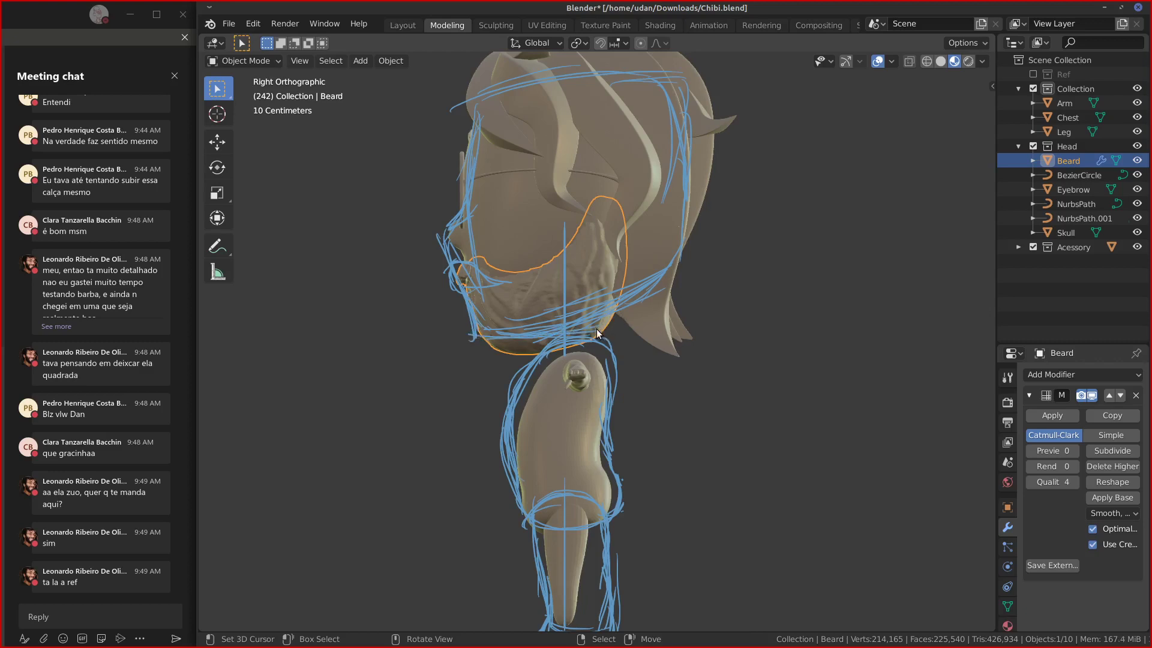
key(d)
mouse_move(480, 268)
mouse_down()
mouse_move(536, 268)
mouse_move(581, 237)
mouse_move(595, 277)
mouse_move(570, 344)
mouse_up()
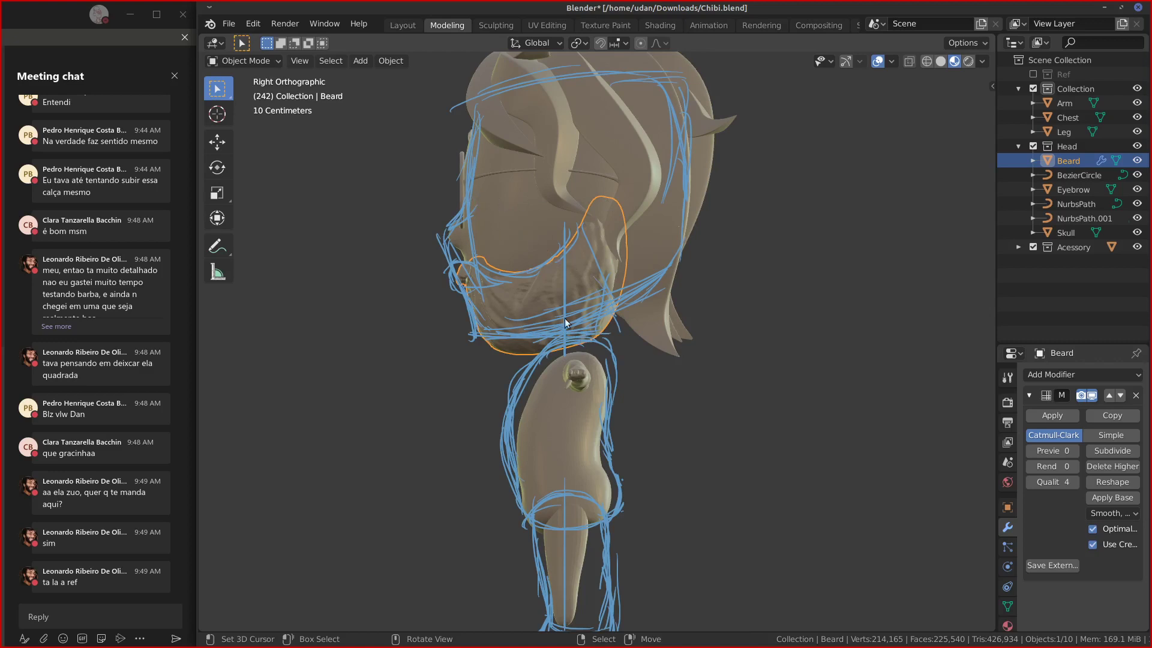
key(KP_1)
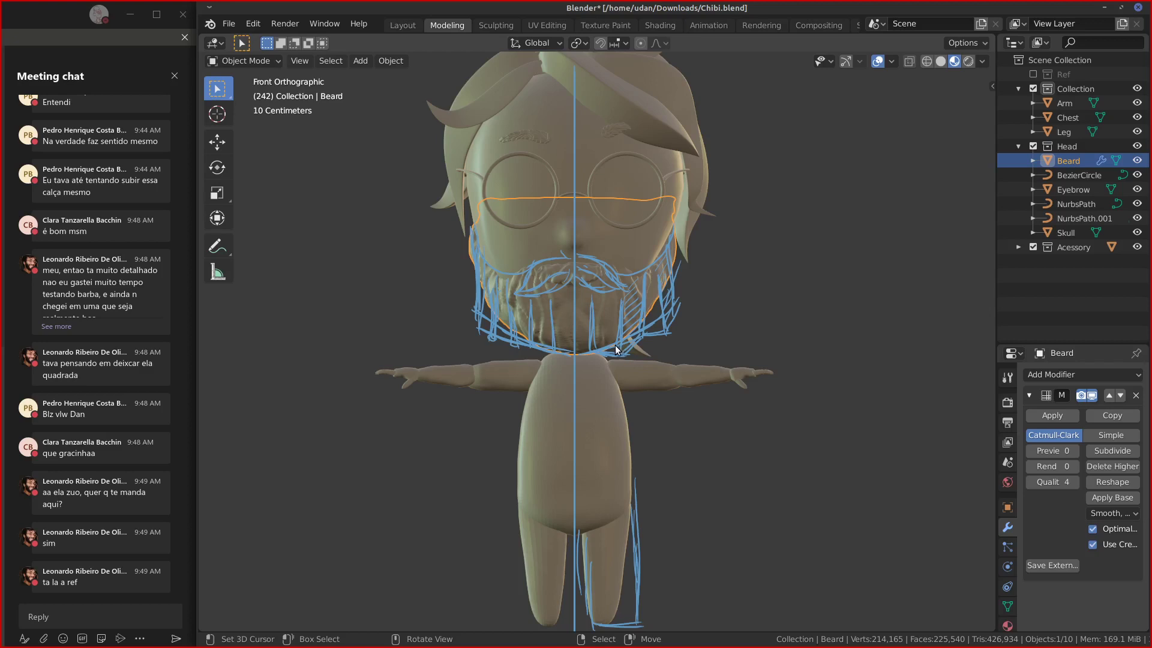
Switch back to Google Drive in Firefox and reopen the turnaround sketch to examine its beard and moustache shapes.
click(99, 616)
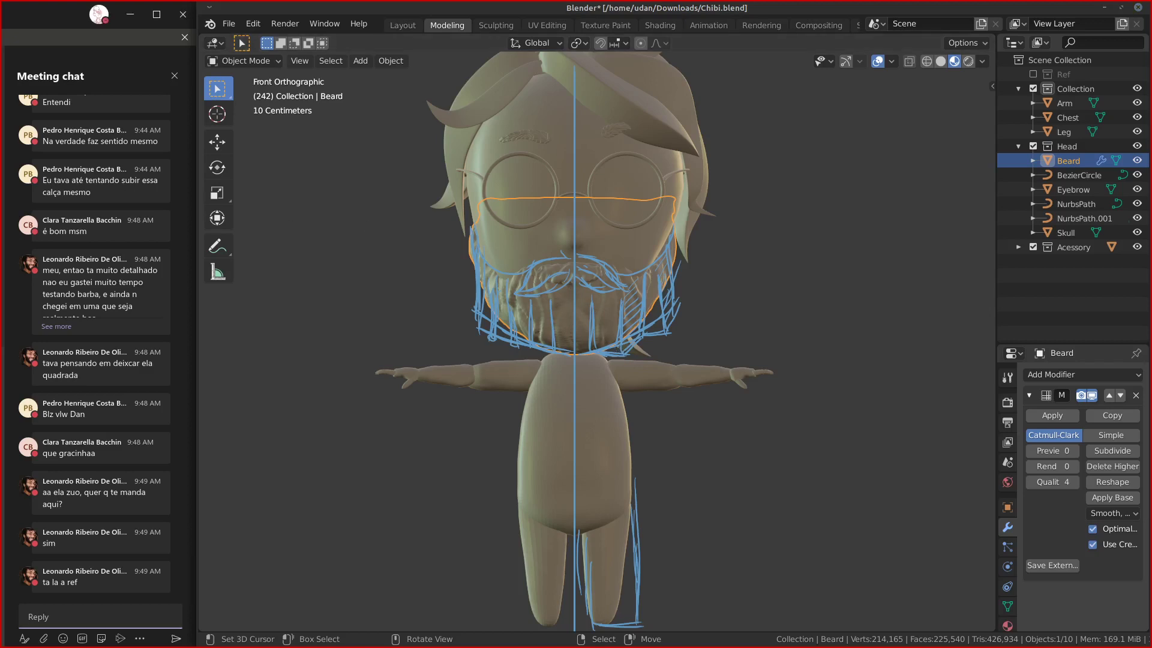
key(alt+Tab)
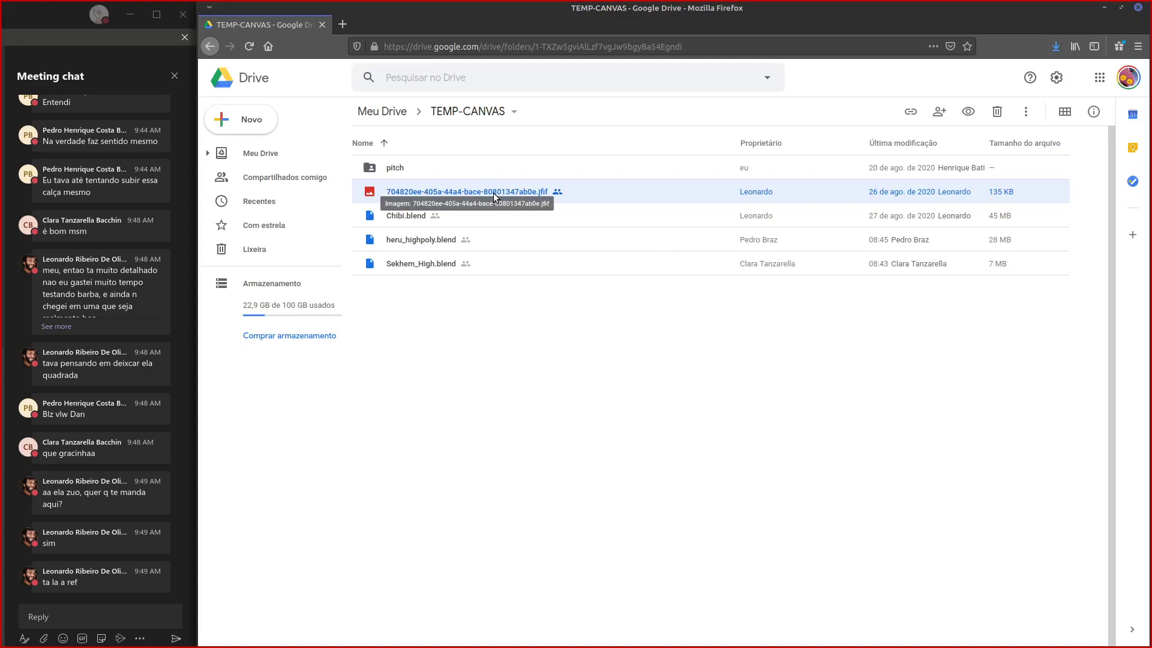
double_click(495, 193)
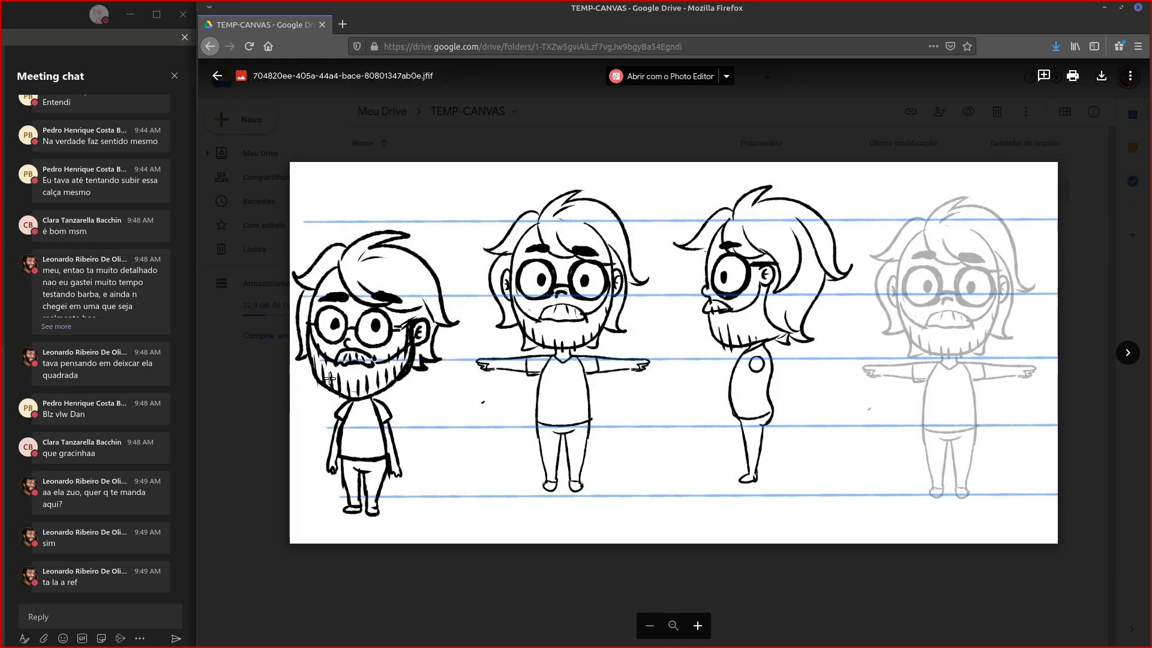
click(162, 270)
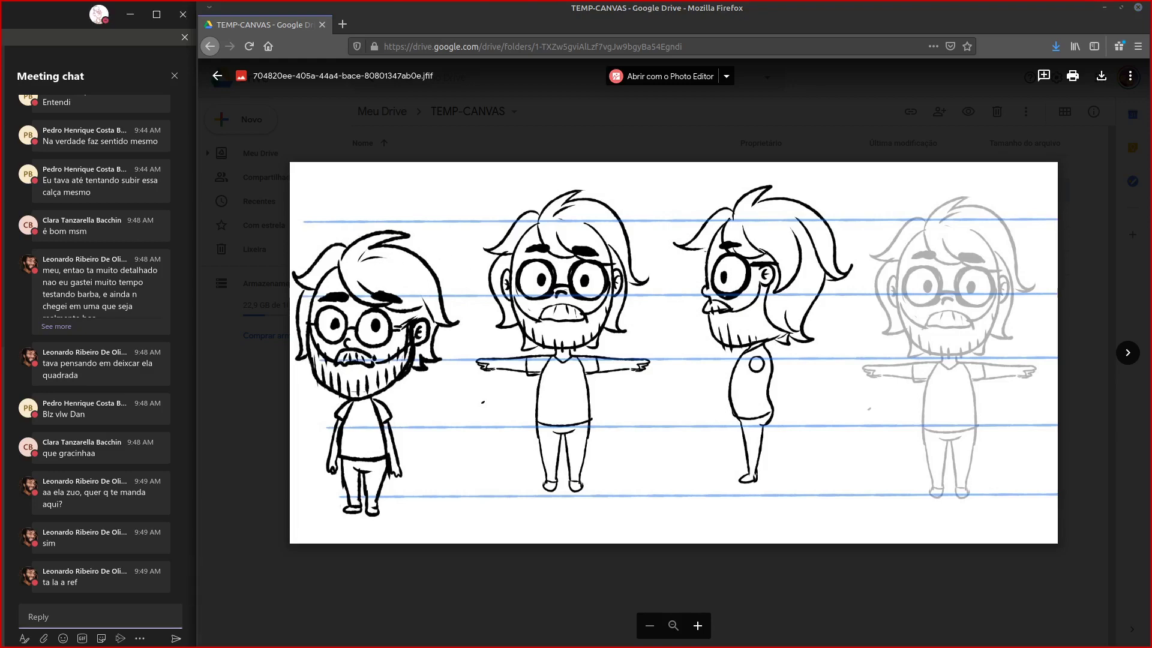
Switch to Blender and sketch a small annotation box where the glasses' temple joins the viewer-right lens rim in the front view.
key(alt+Tab)
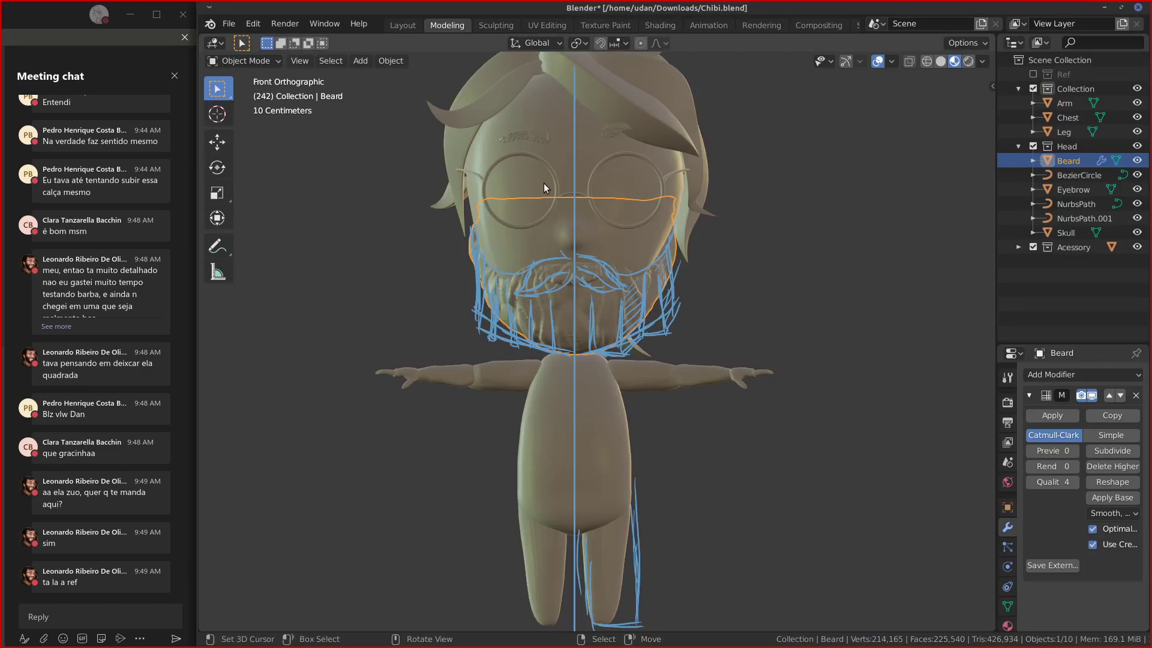
scroll(544, 183, up, 2)
scroll(535, 295, up, 2)
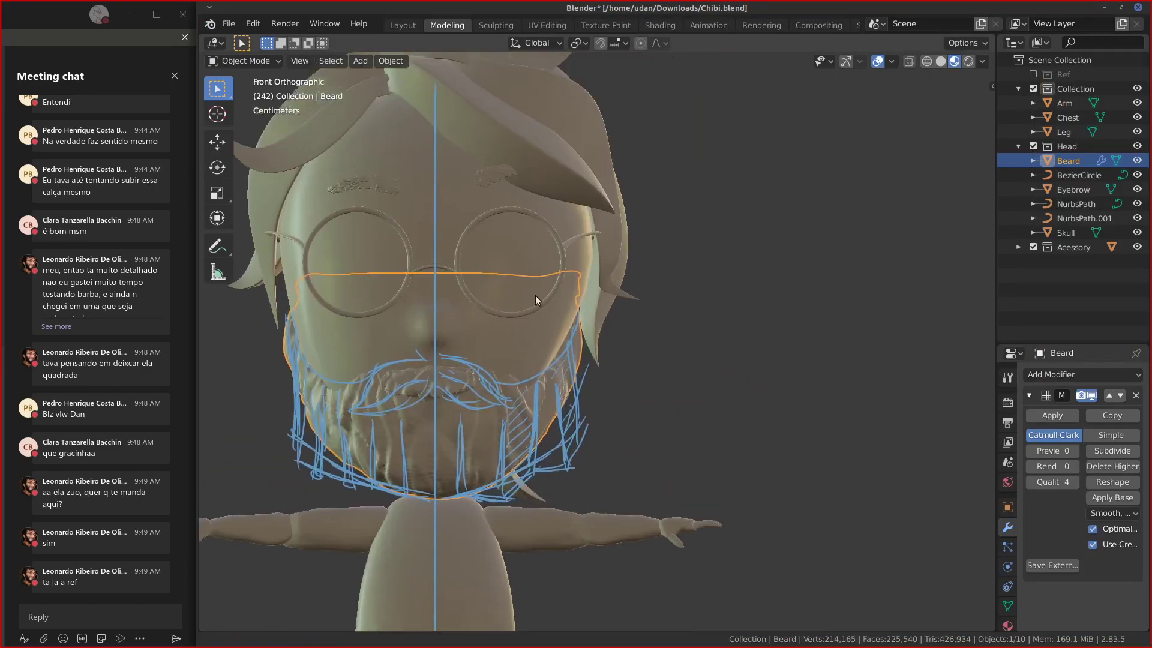
scroll(557, 293, up, 1)
scroll(576, 268, up, 3)
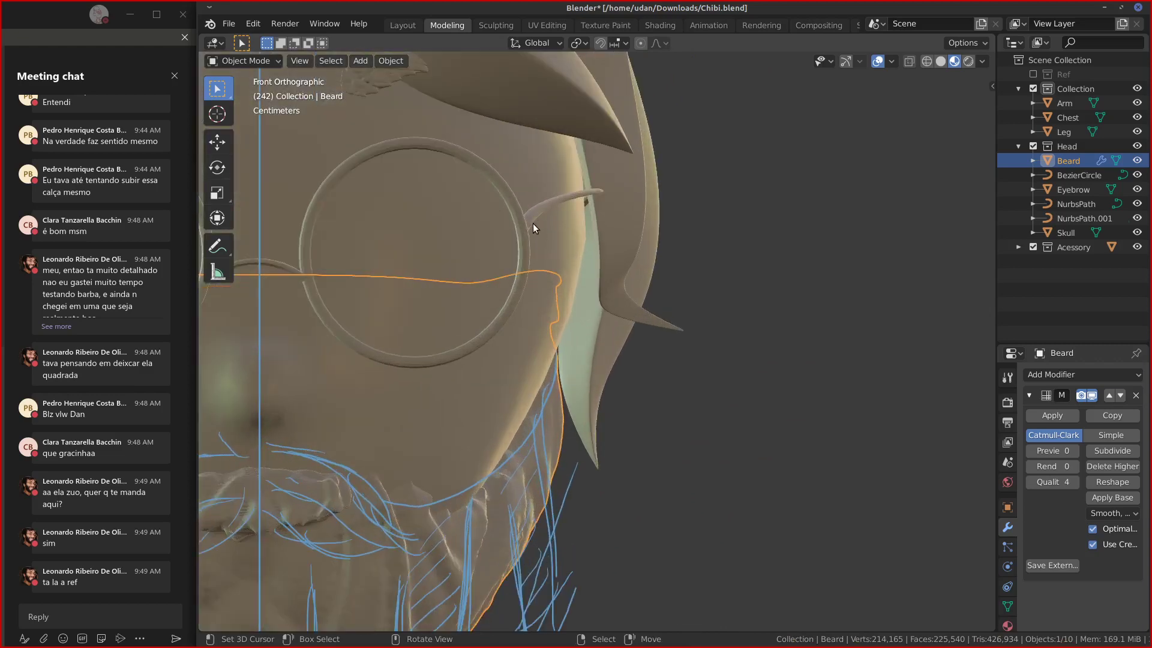
mouse_move(524, 215)
mouse_down()
mouse_move(544, 223)
mouse_move(541, 210)
mouse_move(527, 228)
mouse_move(550, 219)
mouse_up()
In the right orthographic view, annotate the hinge at the lens rim and outline the glasses' temple running back along the head.
key(KP_3)
shift+middle_drag(482, 217, 872, 259)
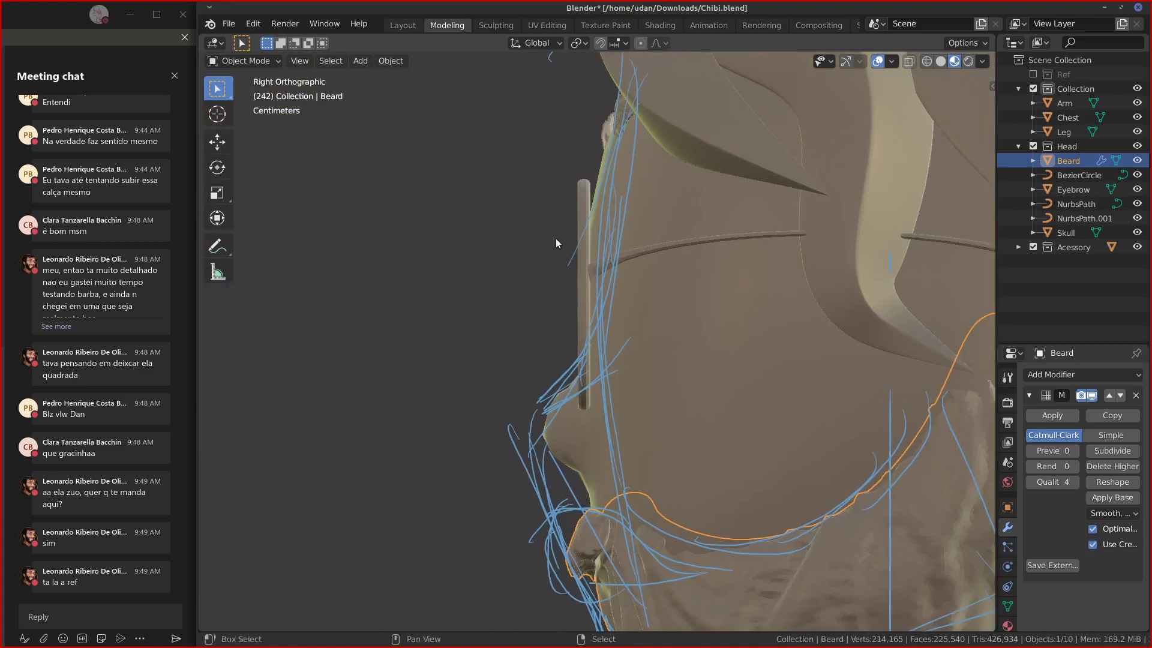
key(d)
mouse_move(578, 261)
mouse_down()
mouse_move(601, 260)
mouse_move(591, 278)
mouse_move(579, 262)
mouse_move(782, 233)
mouse_up()
key(d)
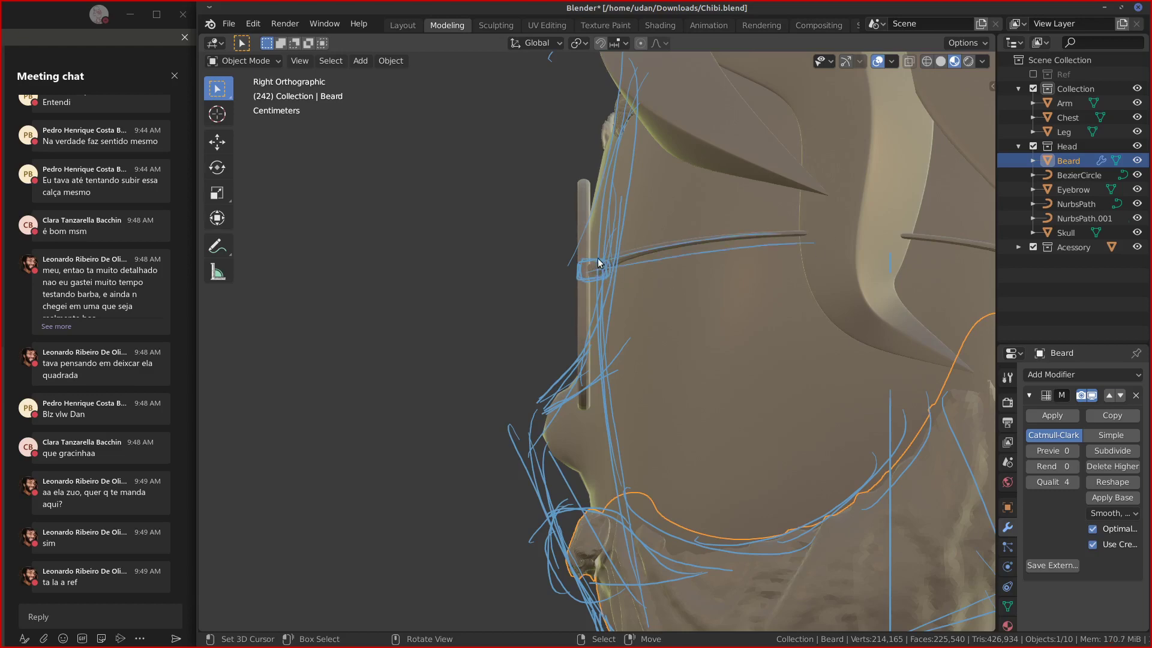
In the front view, outline the viewer-left eyebrow with annotation strokes along its inner end, upper edge and lower edge.
key(KP_1)
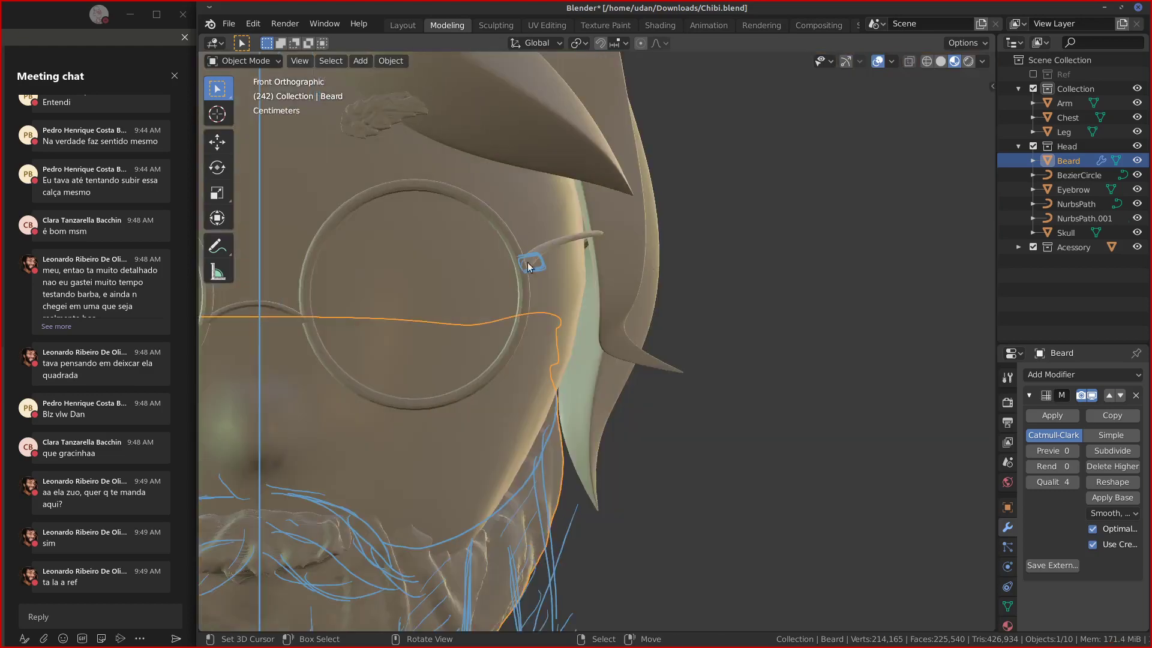
shift+middle_drag(433, 299, 693, 274)
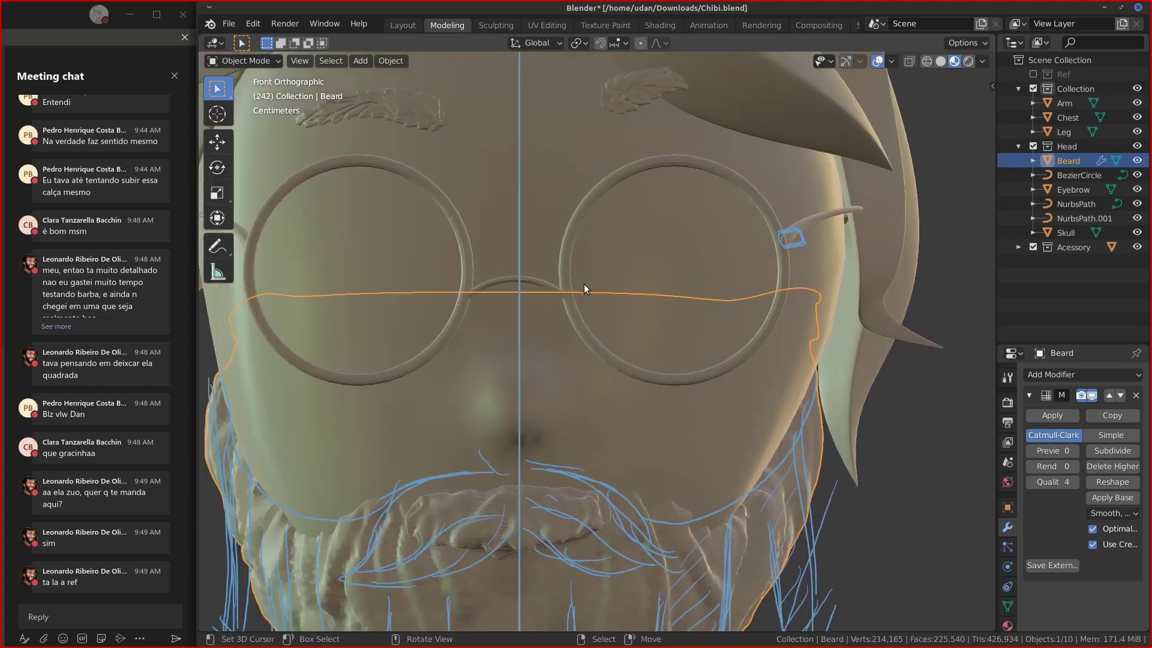
mouse_move(570, 281)
mouse_down()
mouse_move(594, 299)
mouse_move(582, 307)
mouse_move(580, 277)
mouse_up()
scroll(630, 264, down, 2)
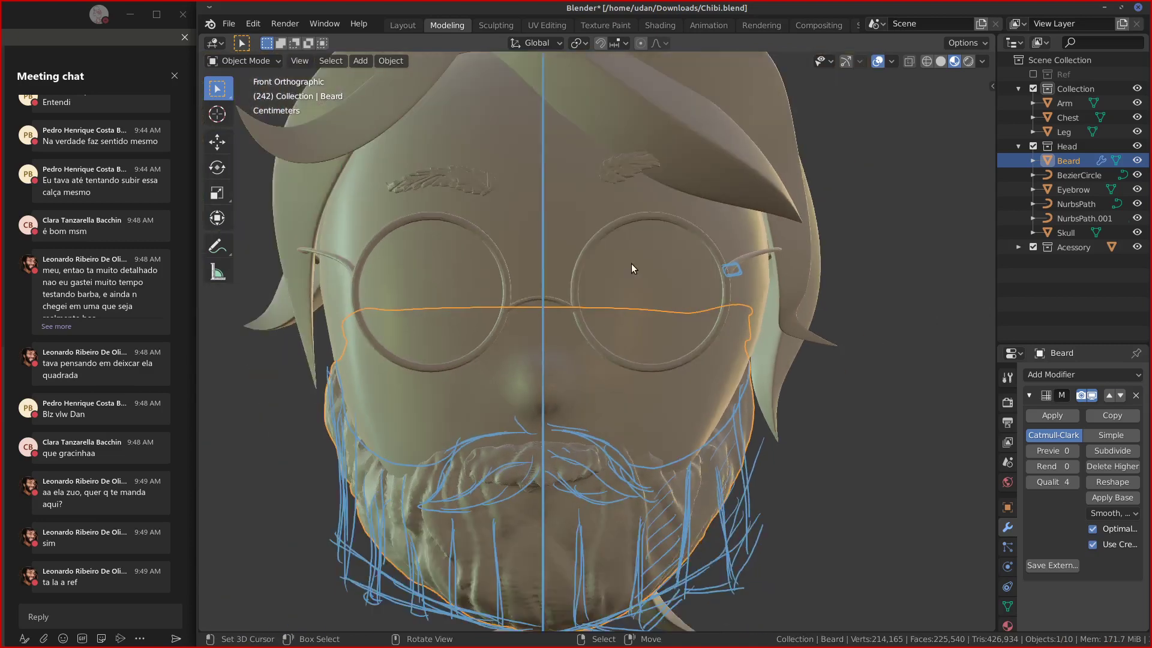
shift+middle_drag(618, 198, 579, 258)
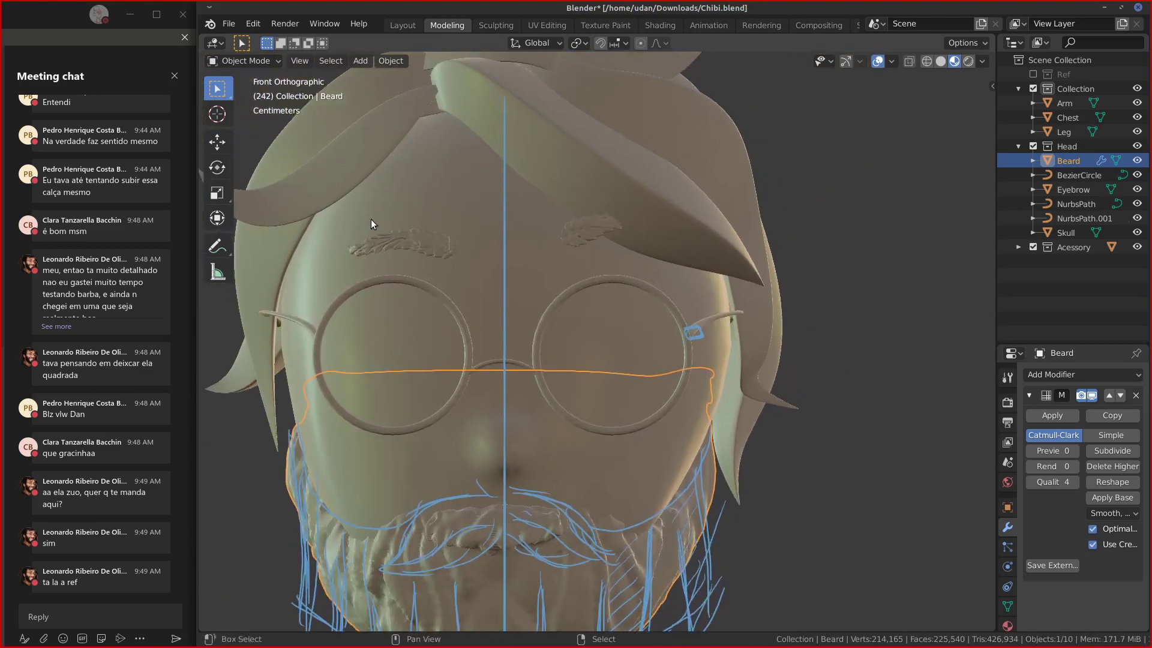
scroll(438, 244, up, 3)
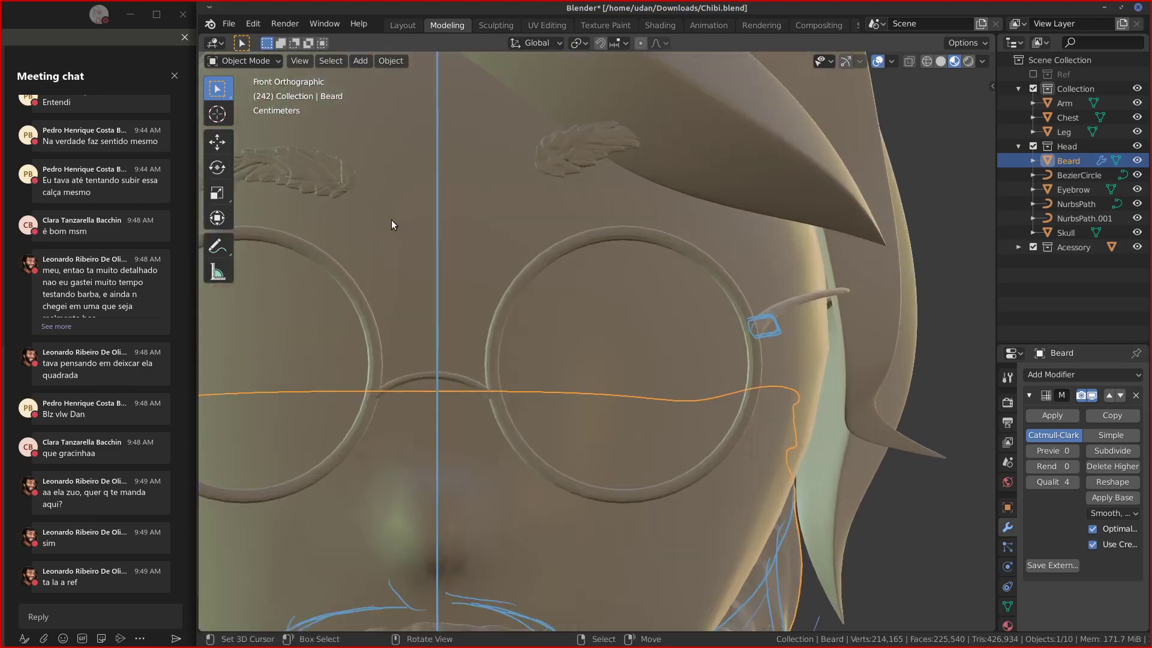
shift+middle_drag(391, 219, 616, 352)
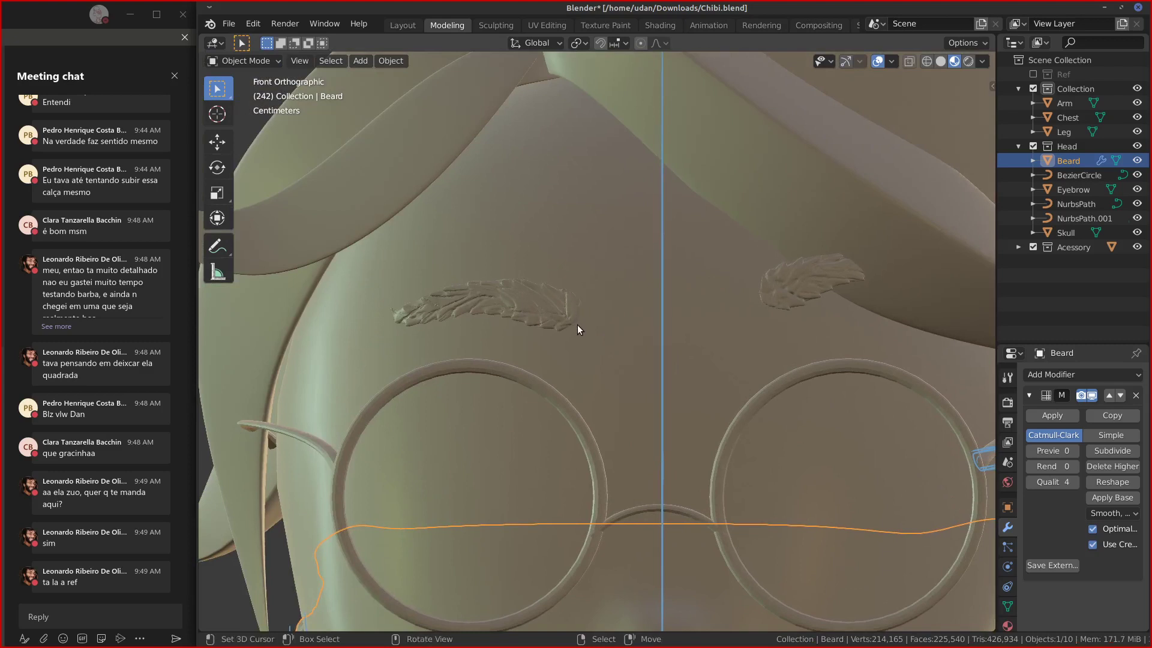
drag(586, 296, 583, 292)
drag(570, 334, 577, 278)
drag(577, 279, 454, 279)
drag(376, 318, 385, 312)
mouse_move(481, 318)
mouse_down()
mouse_move(498, 314)
mouse_move(417, 307)
mouse_up()
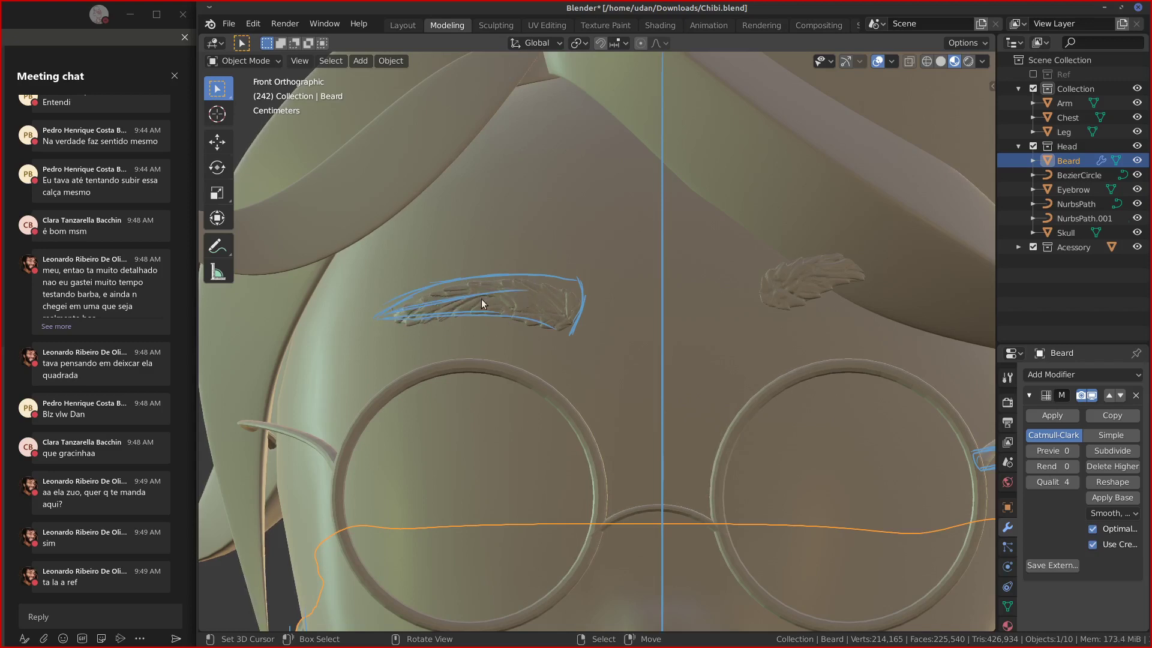
Erase the annotation strokes drawn around the viewer-left eyebrow.
mouse_move(529, 291)
right_down()
mouse_move(424, 301)
mouse_move(381, 321)
mouse_move(542, 314)
mouse_move(502, 316)
mouse_move(450, 278)
mouse_move(462, 294)
mouse_move(552, 273)
mouse_move(578, 309)
mouse_move(480, 287)
right_up()
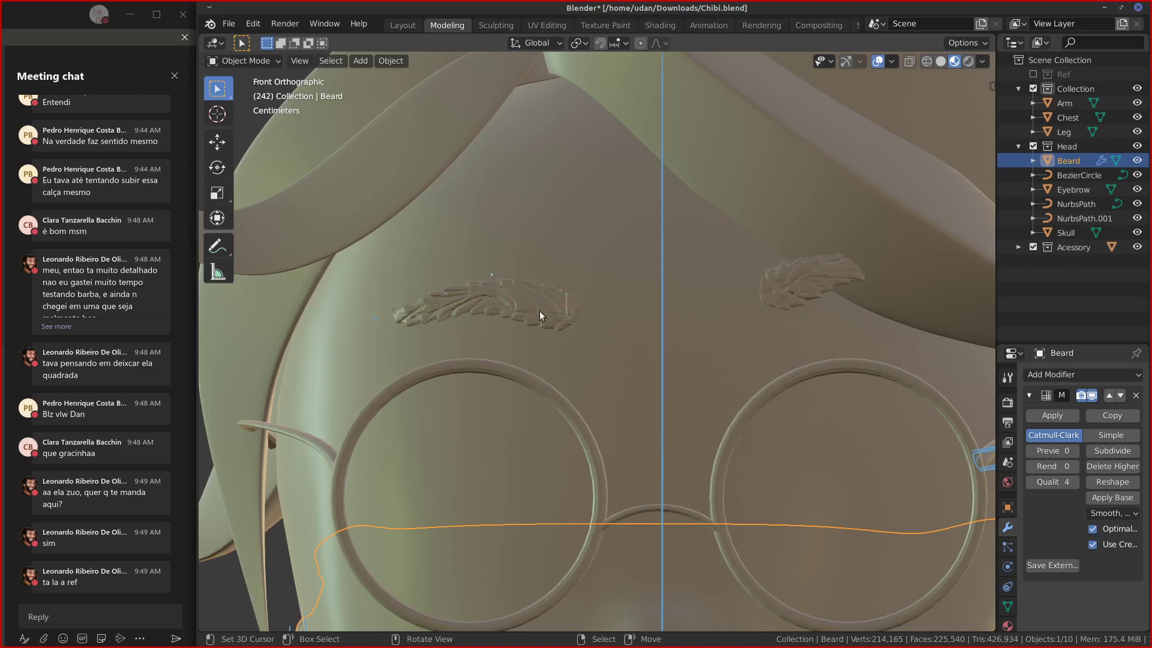
mouse_move(524, 326)
mouse_down()
mouse_move(540, 324)
mouse_move(502, 305)
mouse_move(466, 312)
mouse_up()
mouse_move(445, 315)
right_down()
mouse_move(571, 314)
mouse_move(432, 318)
right_up()
scroll(598, 317, down, 6)
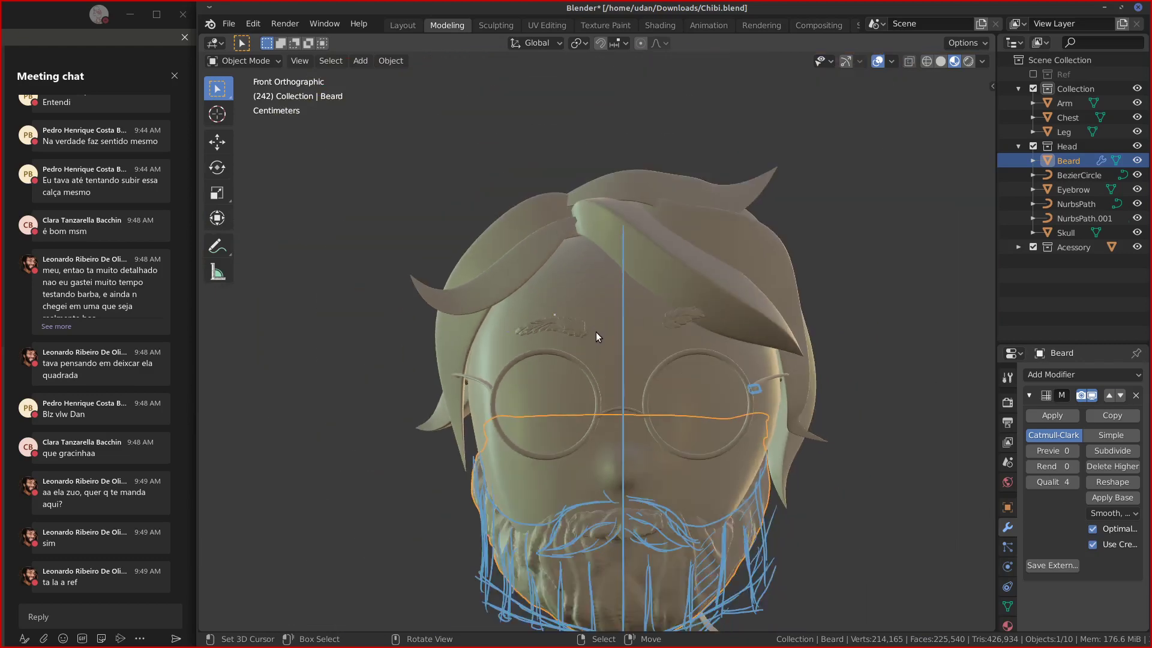
scroll(624, 294, down, 3)
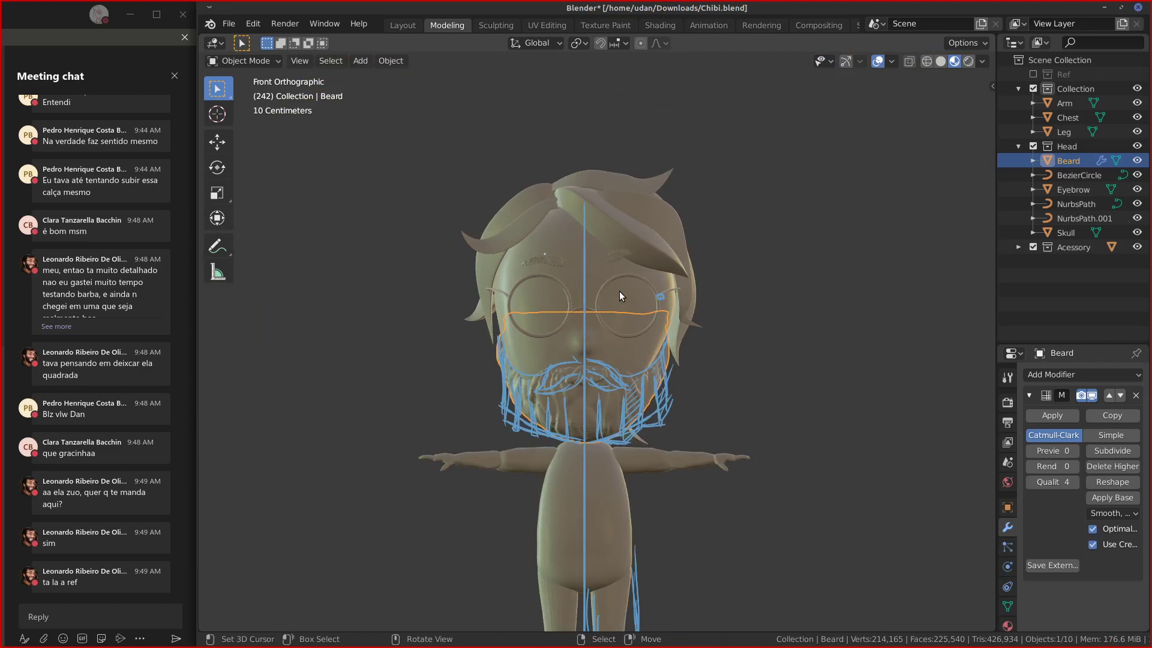
Switch to Firefox and search Google Images for "funko" in a new tab.
click(77, 616)
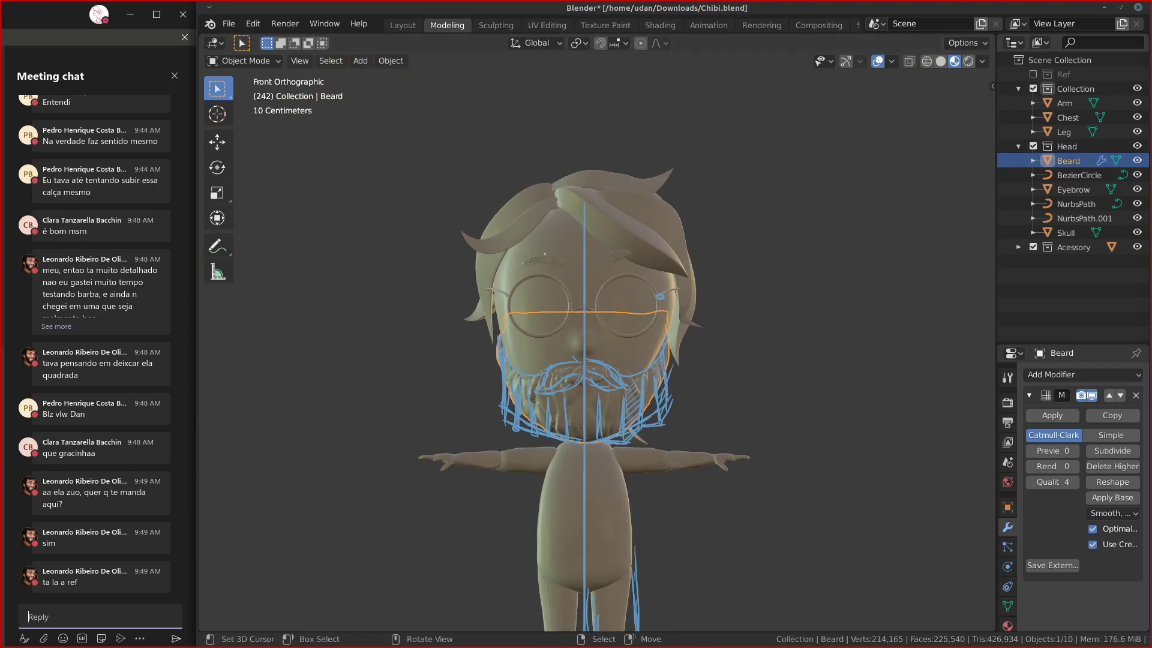
key(alt+Tab)
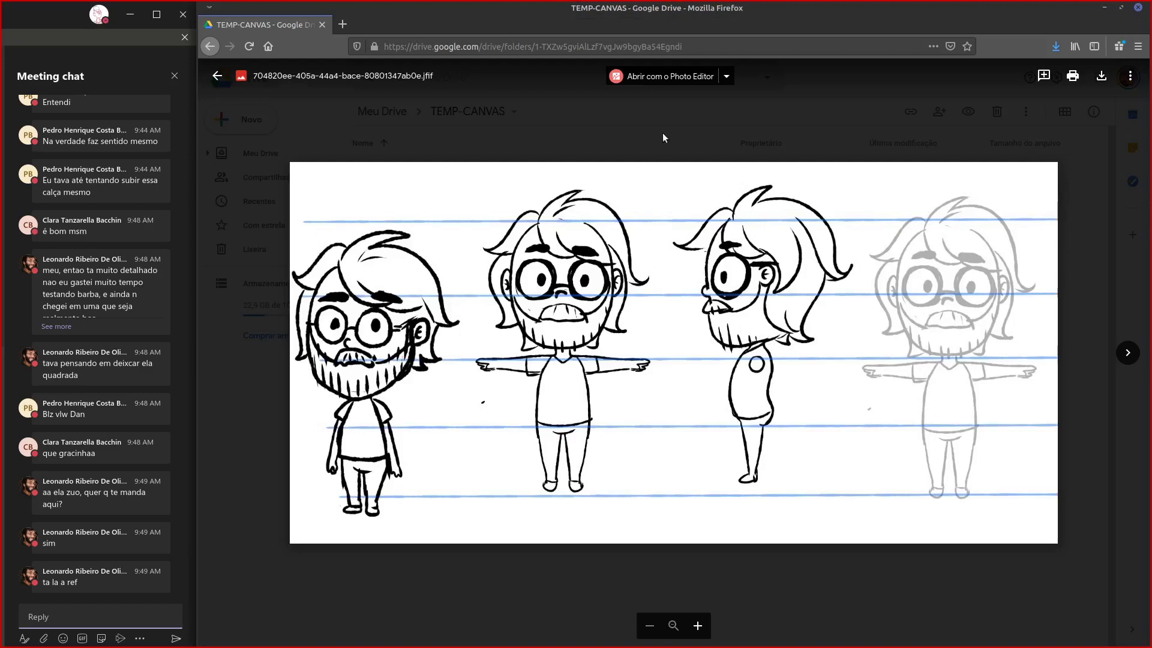
click(343, 24)
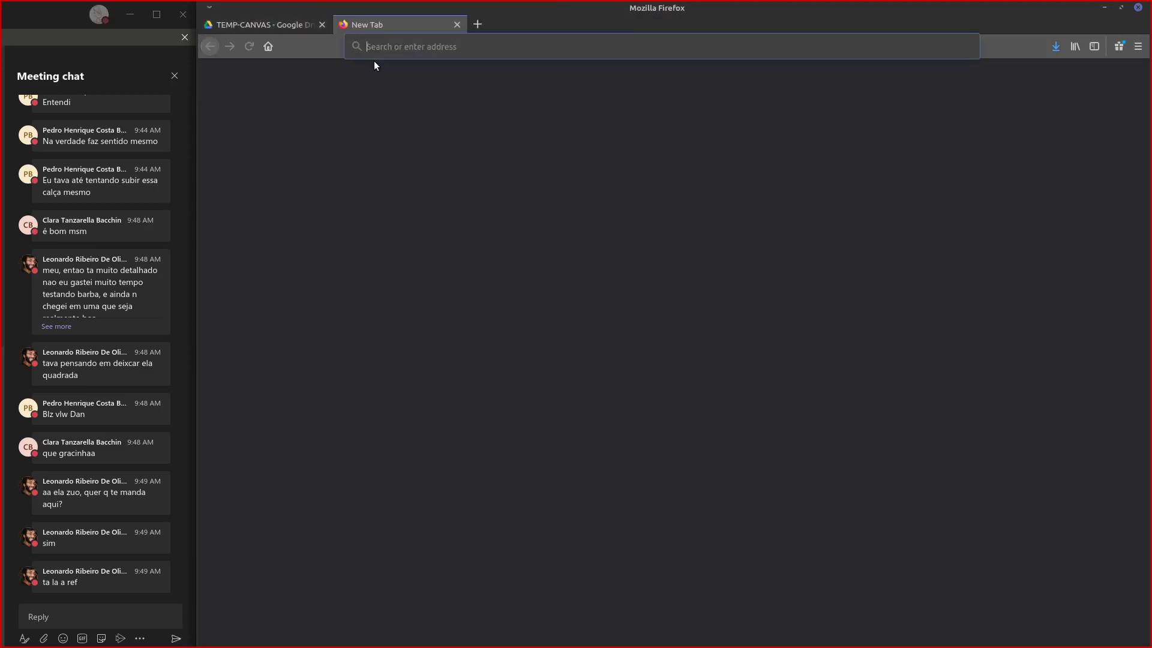
text(funko)
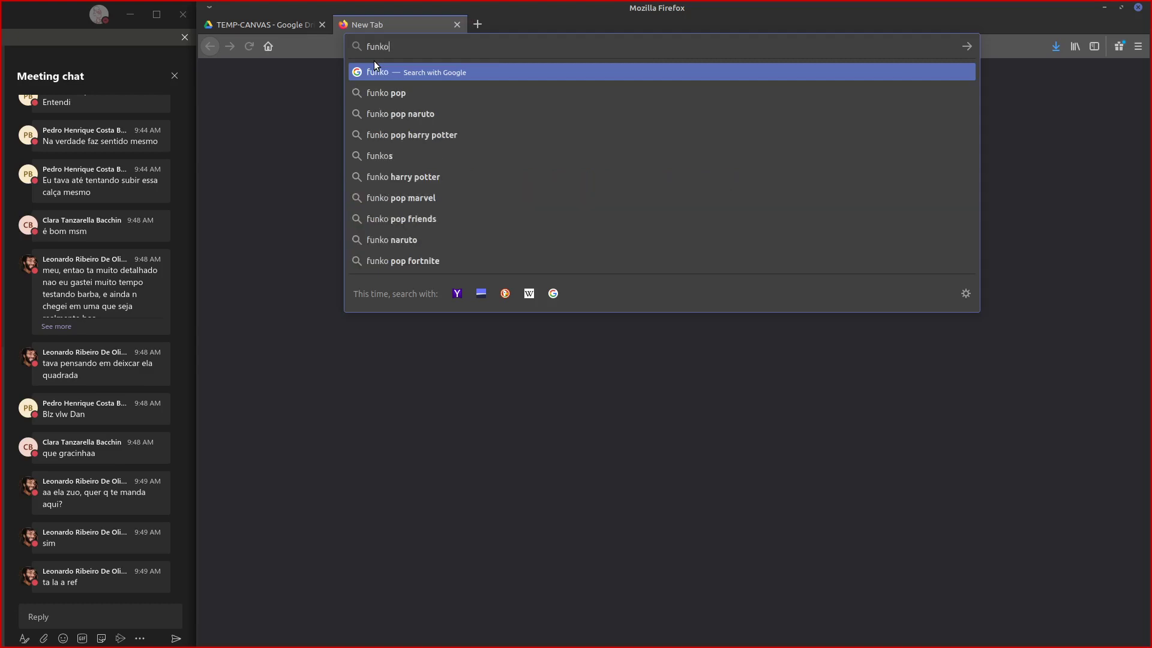
key(Return)
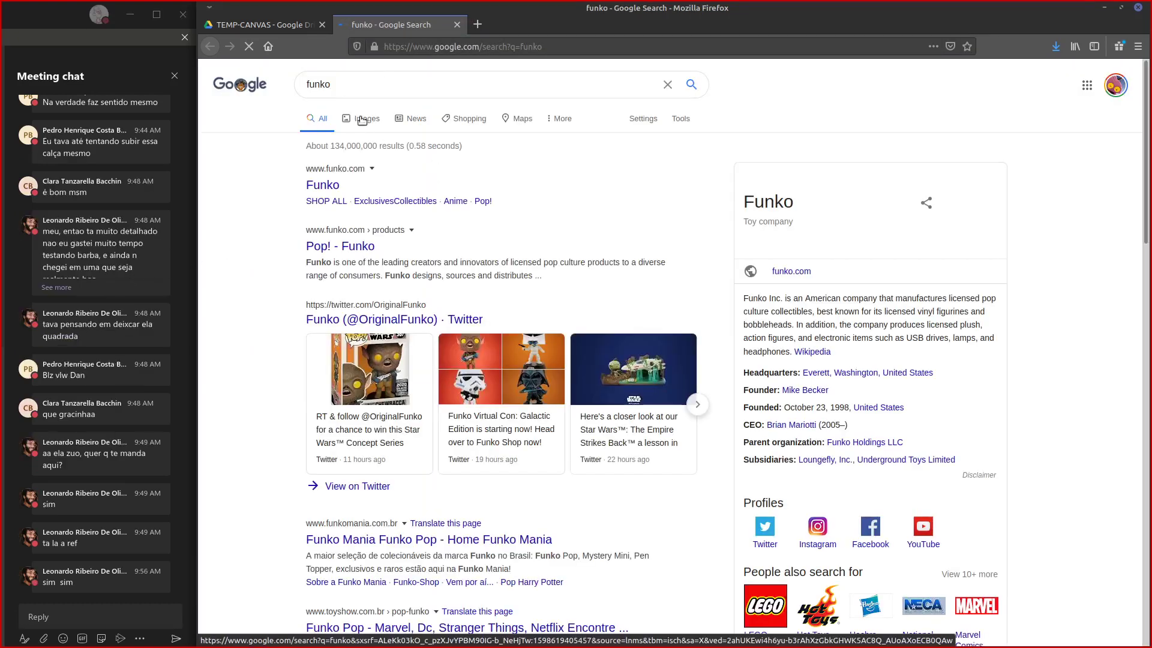
click(365, 118)
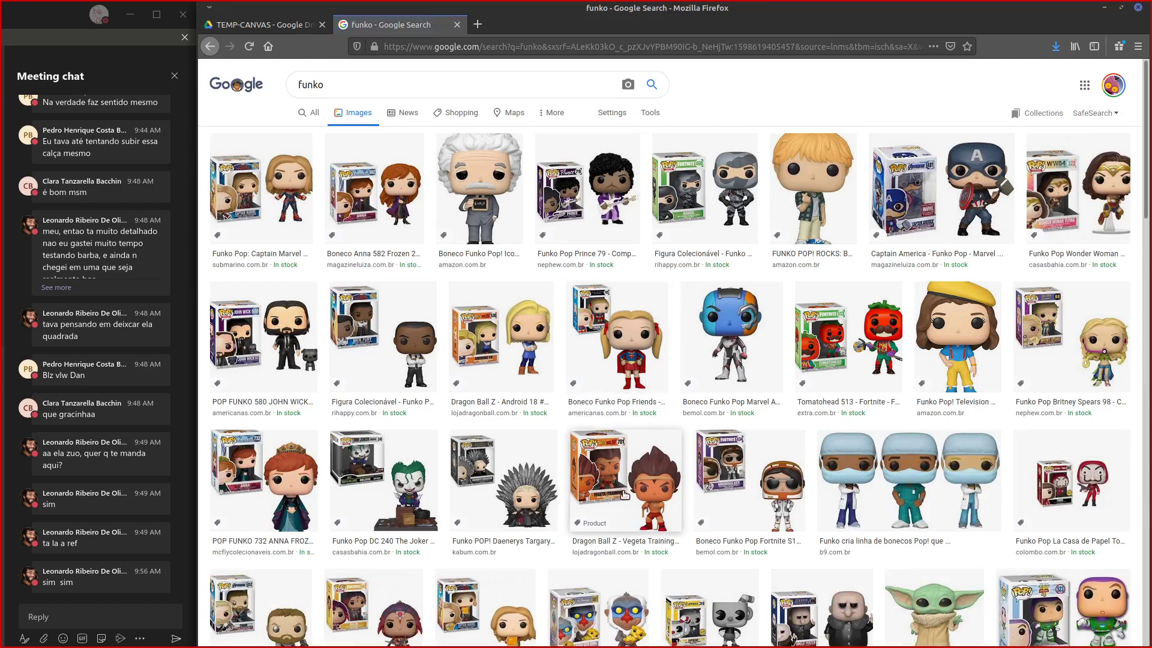
Preview the Vegeta, Havoc, John Wick, Albert Einstein, Anna and Joker Funko figures as style references.
click(651, 489)
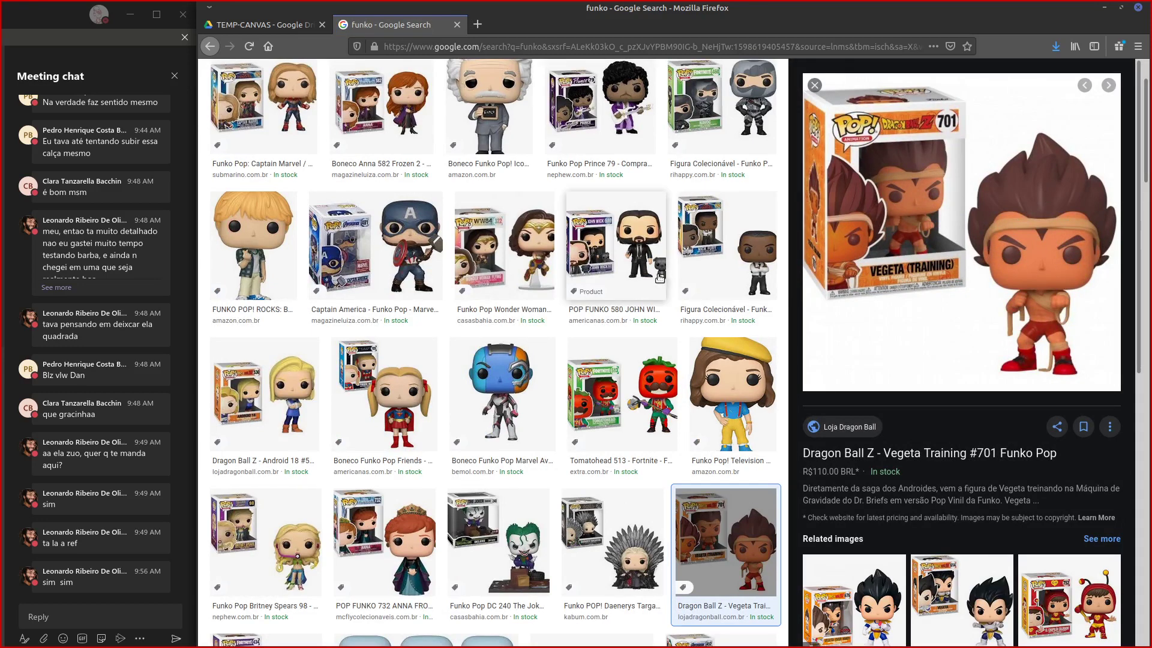
click(772, 145)
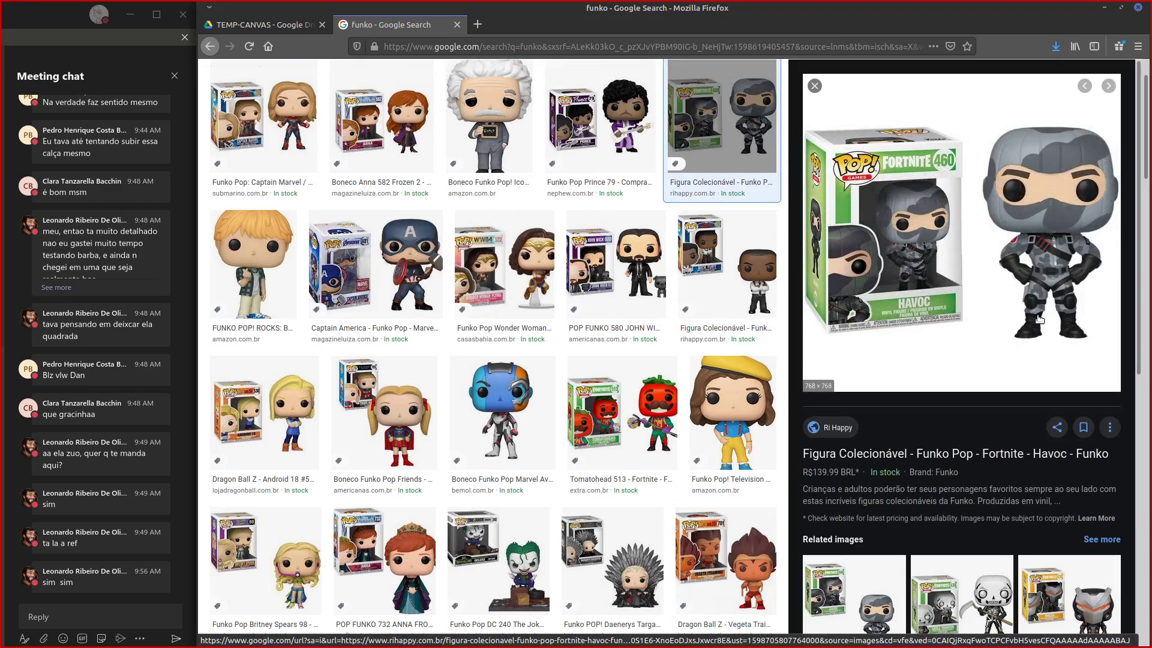
click(603, 258)
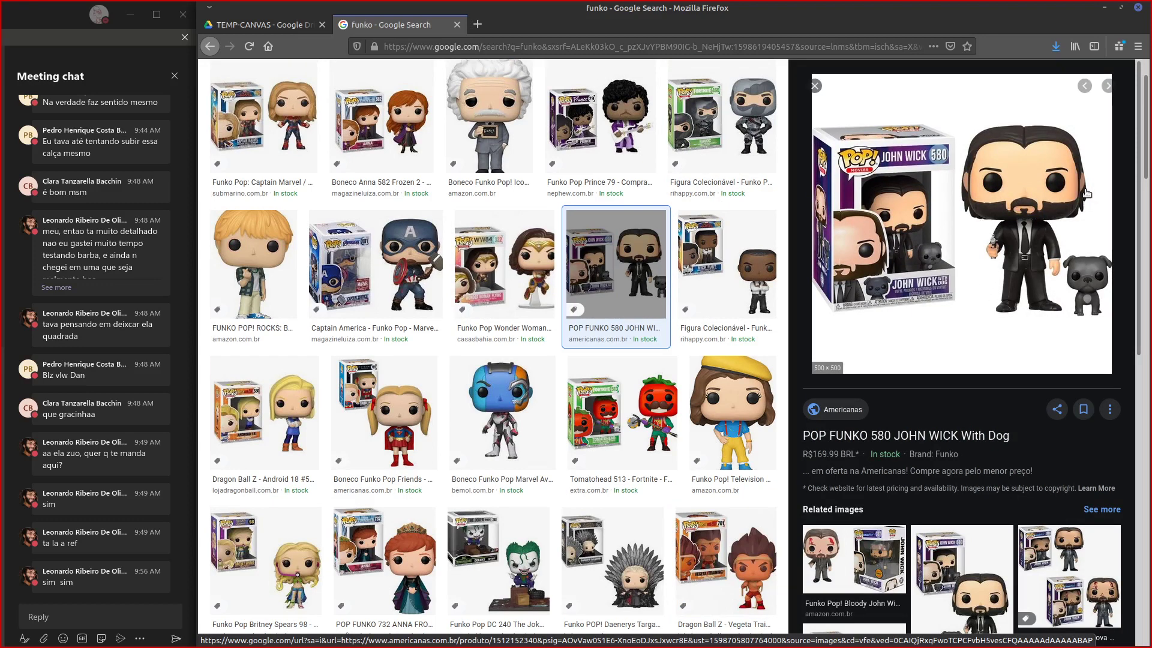
click(488, 130)
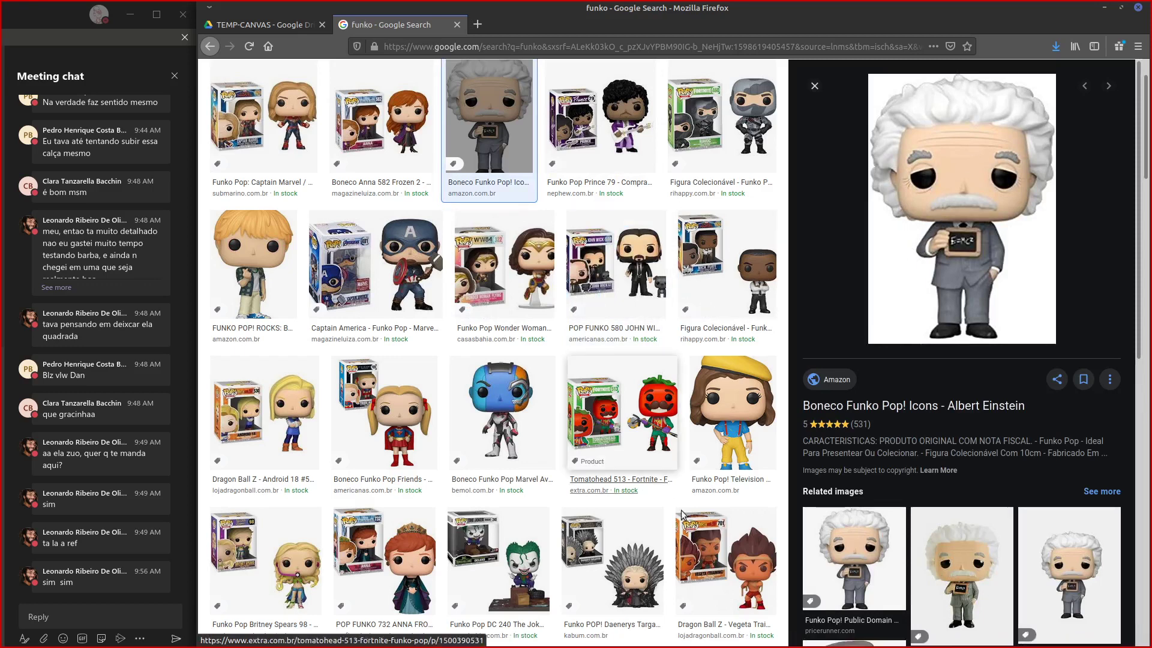
click(387, 558)
click(507, 547)
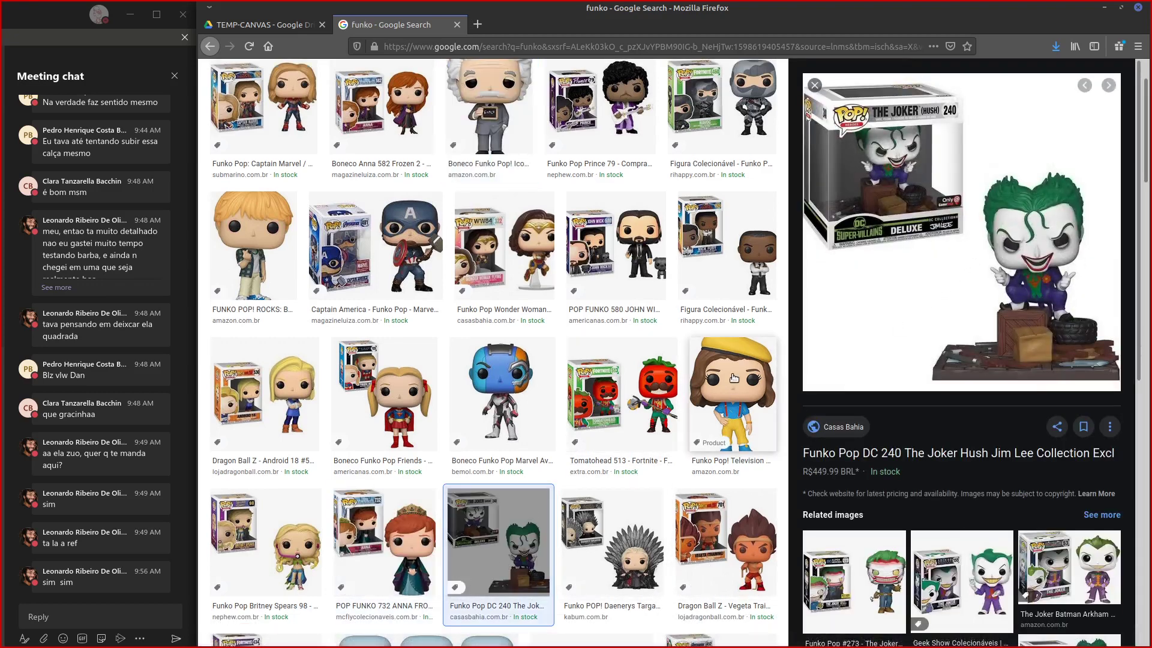
Look further through the Funko image results and preview the Logan 185 X-Men figure.
scroll(1144, 309, down, 2)
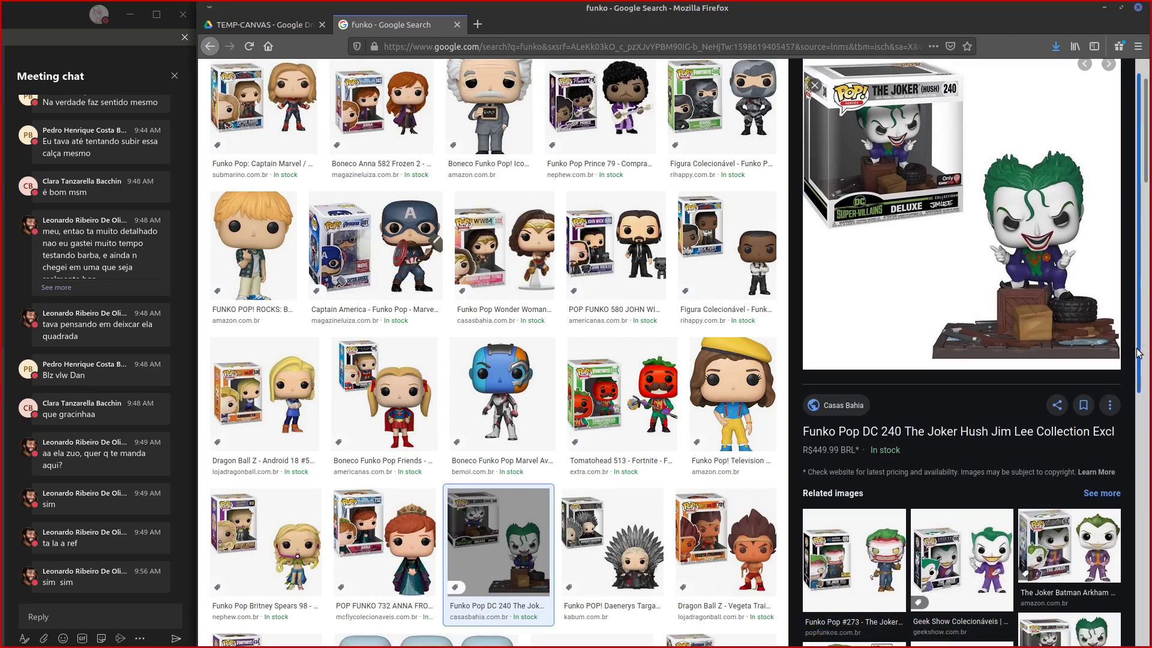
drag(1145, 173, 1120, 292)
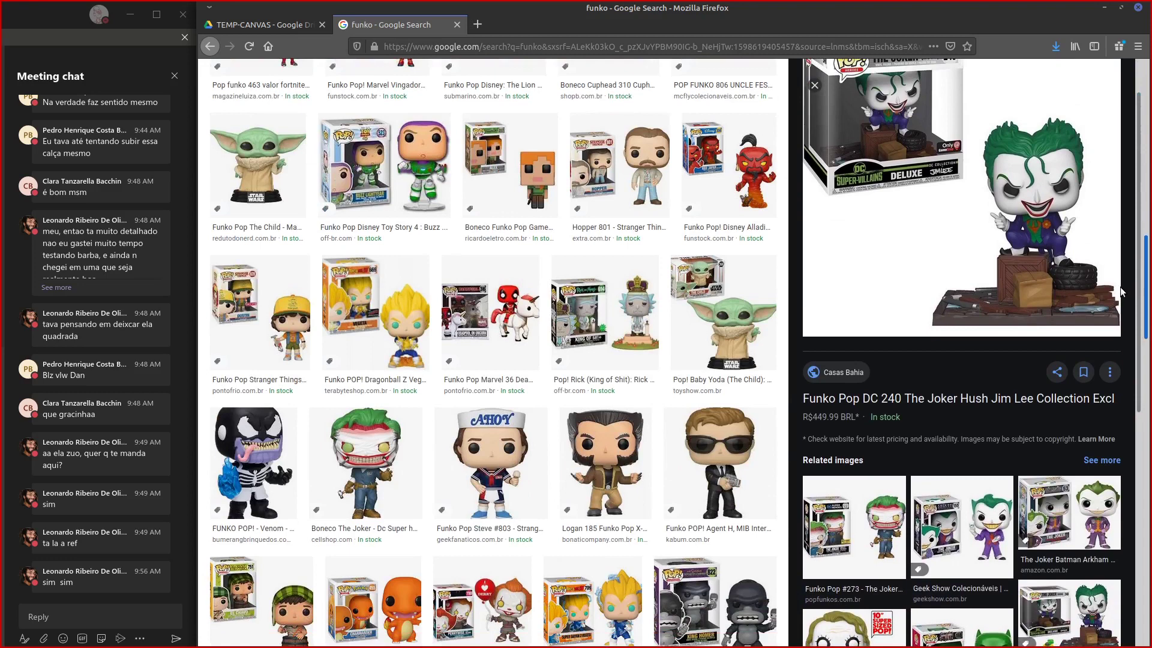
click(600, 465)
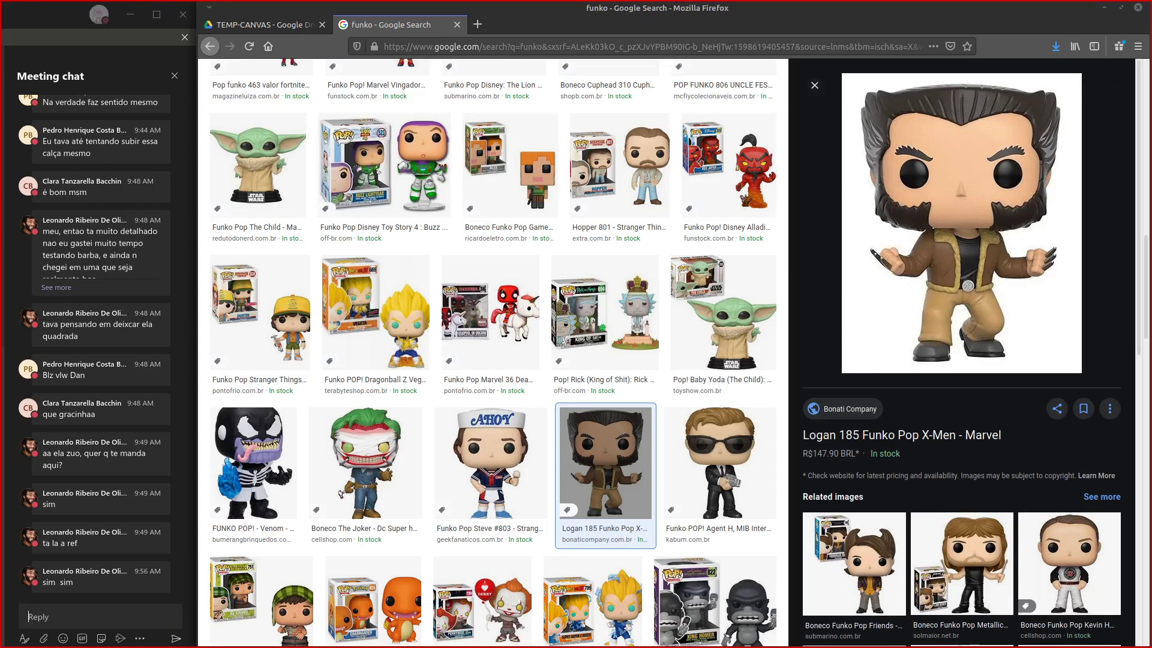
Switch back to Blender and erase the old beard and moustache annotation strokes over the face.
key(alt+Tab)
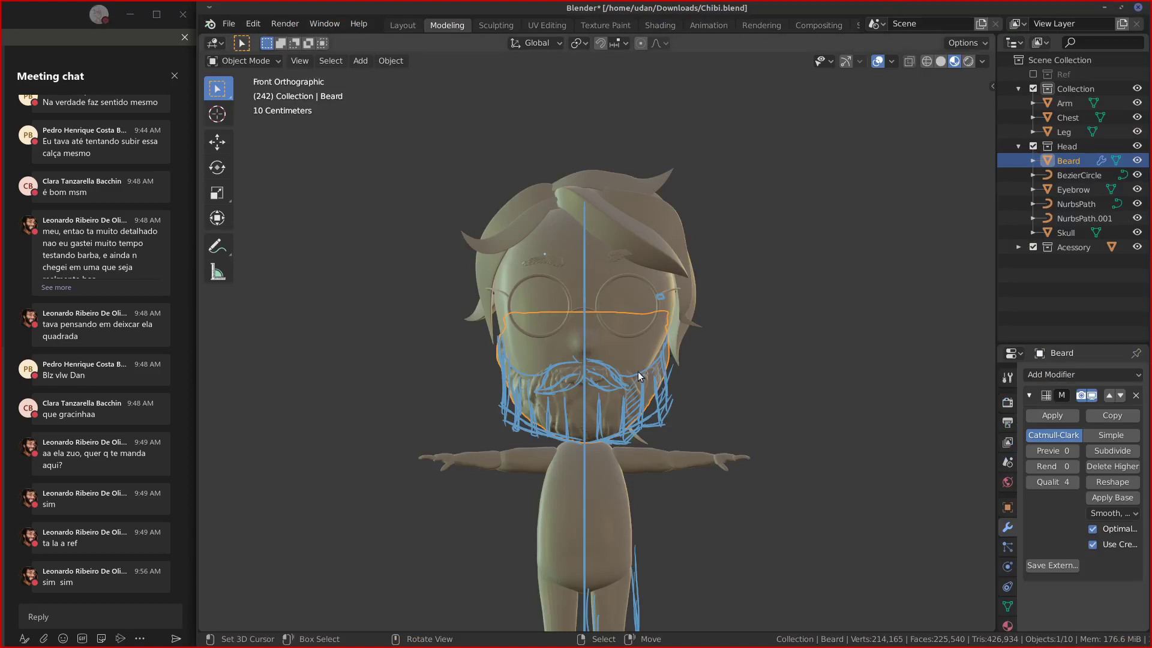
scroll(536, 359, up, 1)
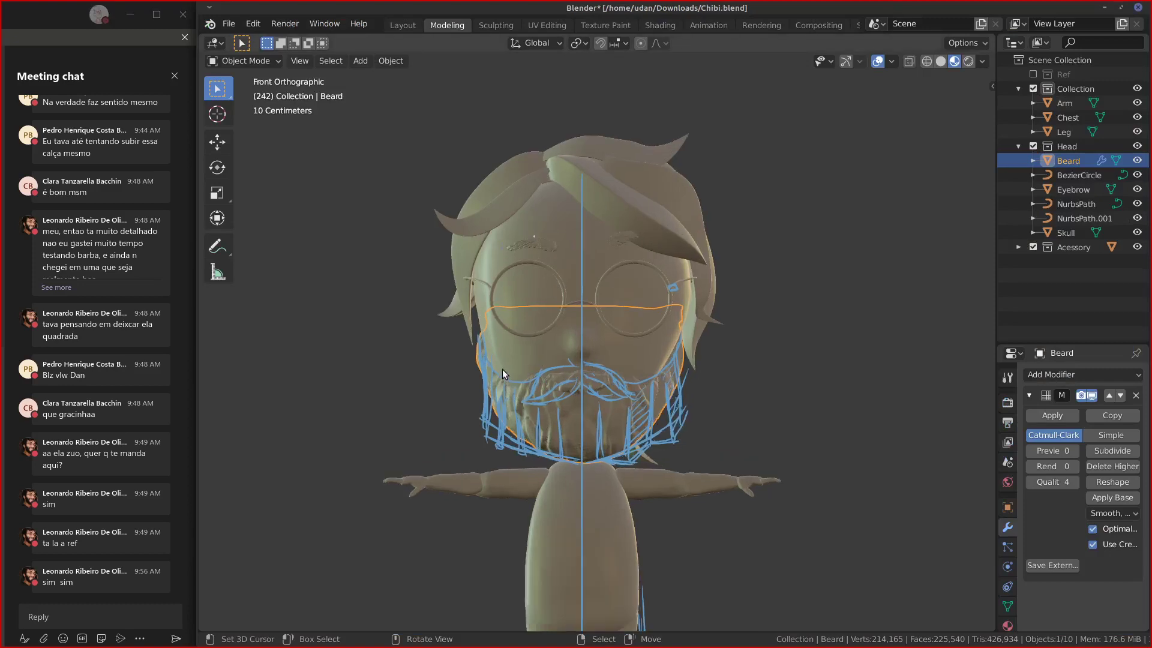
mouse_move(485, 361)
right_down()
mouse_move(489, 387)
mouse_move(528, 434)
mouse_move(577, 413)
mouse_move(637, 453)
mouse_move(675, 396)
mouse_move(606, 456)
mouse_move(516, 420)
mouse_move(560, 455)
mouse_move(537, 455)
right_up()
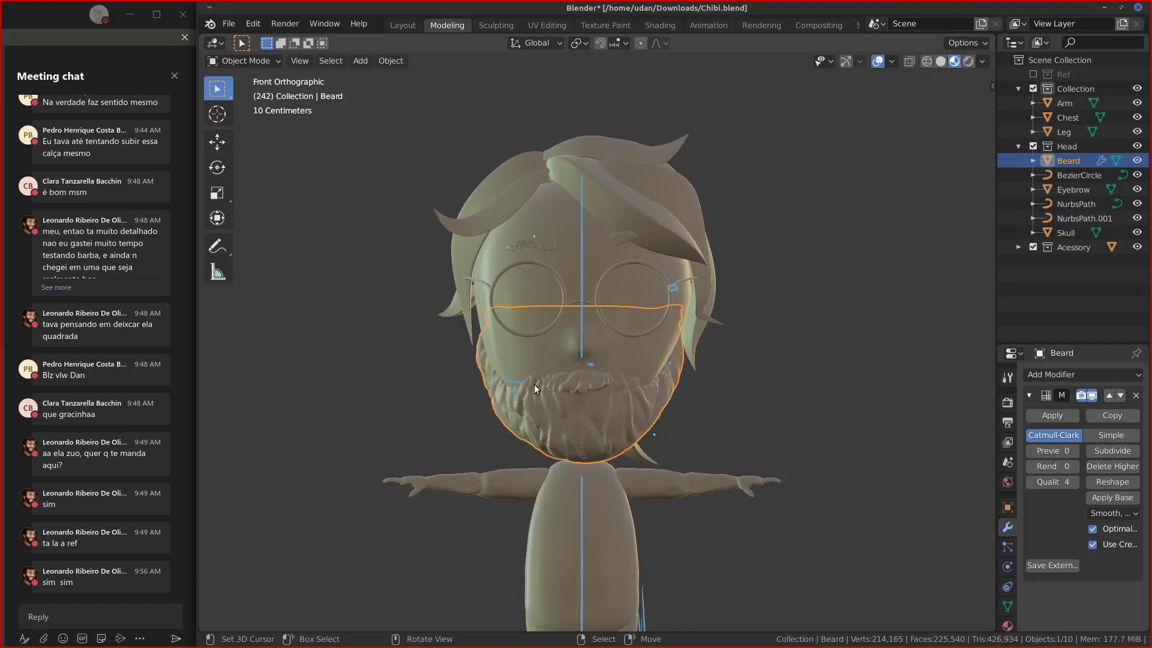
Annotate a stepped outline of chunky hair clumps along the viewer-left side of the beard, from beside the glasses to the lower cheek.
scroll(528, 373, up, 2)
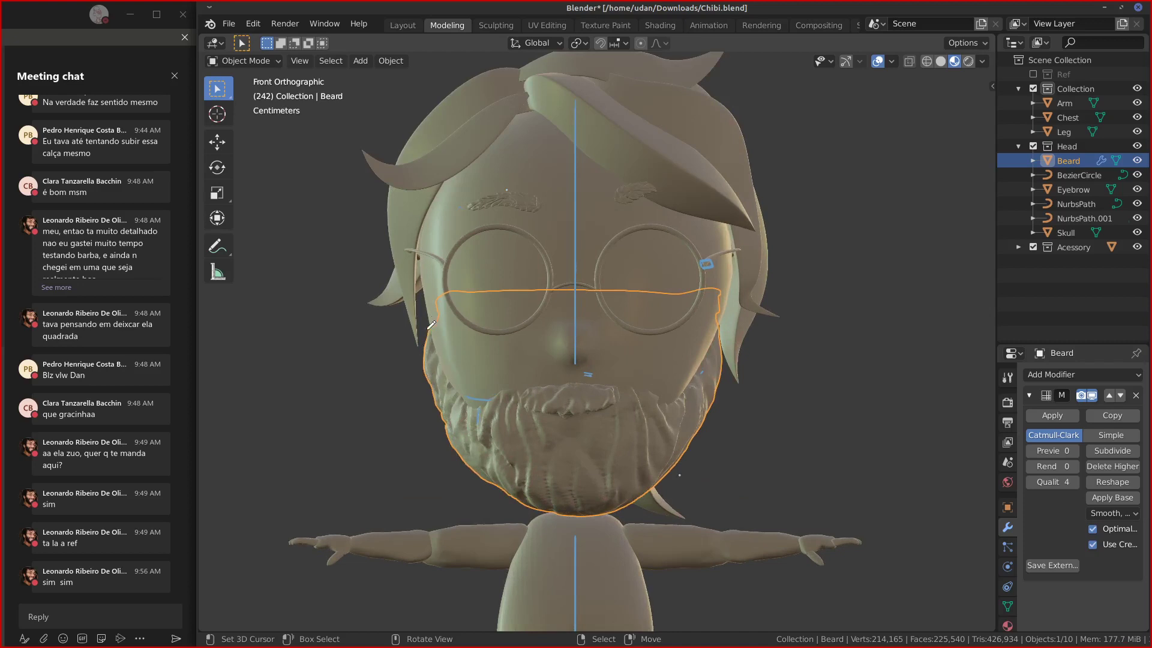
mouse_move(431, 324)
mouse_down()
mouse_move(433, 410)
mouse_move(466, 472)
mouse_move(429, 412)
mouse_move(428, 360)
mouse_up()
drag(476, 397, 473, 396)
Annotate a rounded moustache outline under the nose with a scalloped lower edge and inner strand lines.
mouse_move(564, 370)
mouse_down()
mouse_move(531, 382)
mouse_move(521, 411)
mouse_move(615, 403)
mouse_up()
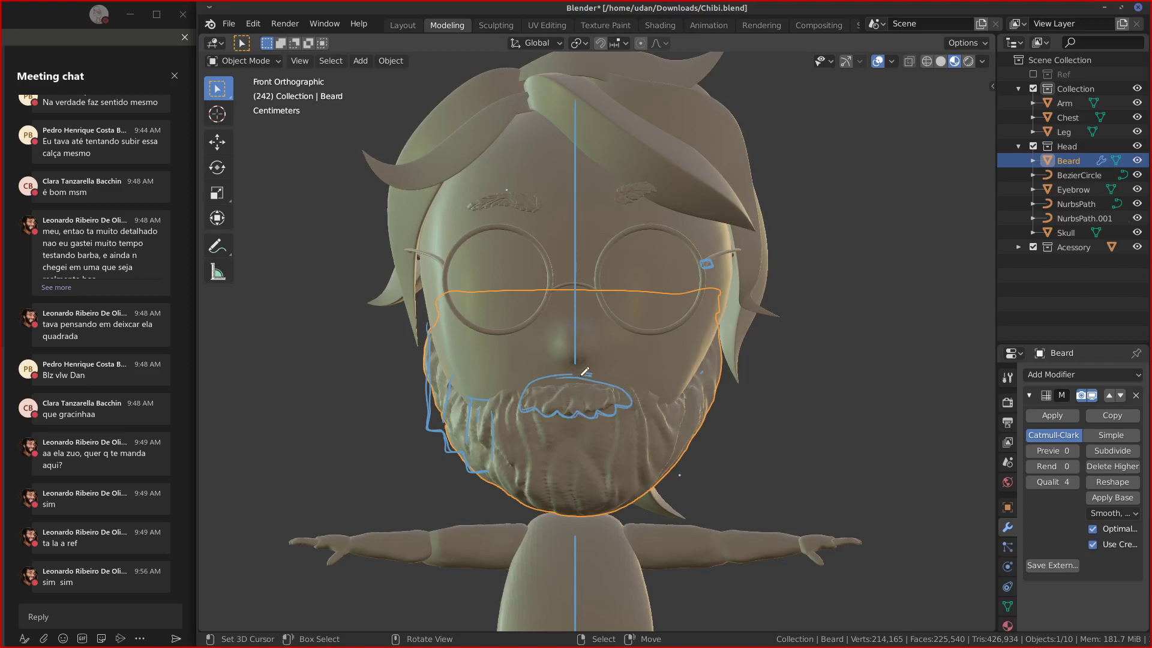
drag(581, 375, 604, 377)
mouse_move(563, 389)
mouse_down()
mouse_move(558, 403)
mouse_move(590, 390)
mouse_up()
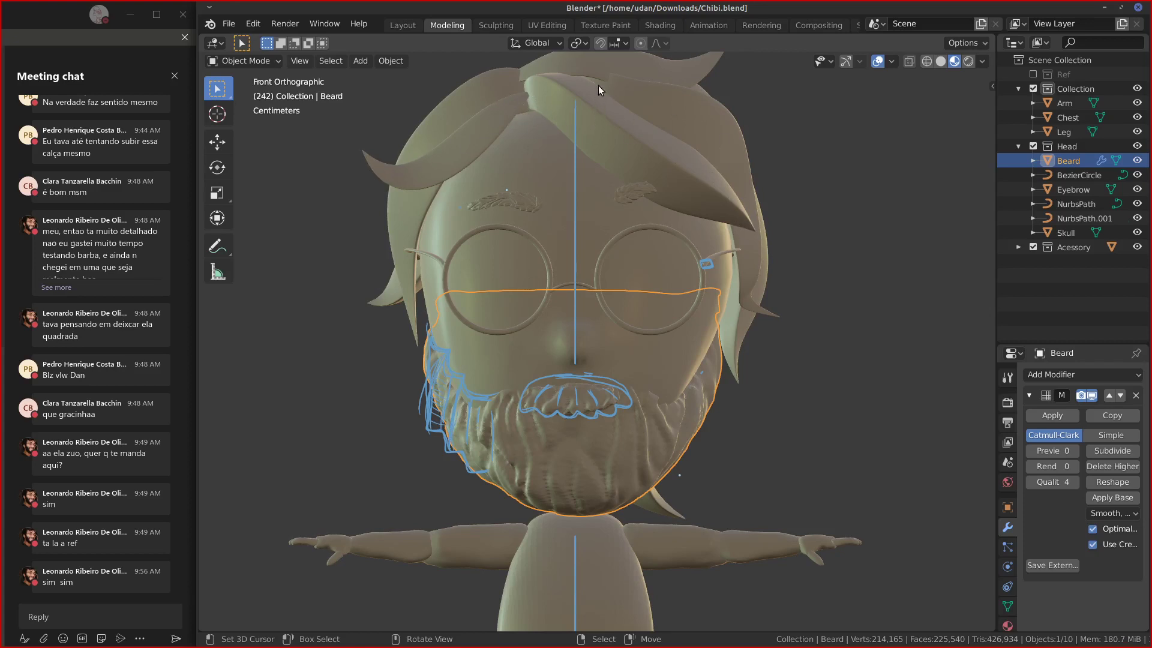
mouse_move(532, 76)
mouse_down()
mouse_move(653, 75)
mouse_move(731, 100)
mouse_up()
mouse_move(621, 73)
ctrl+mouse_down()
mouse_move(564, 77)
mouse_move(750, 90)
ctrl+mouse_up()
mouse_move(540, 75)
mouse_down()
mouse_move(650, 76)
mouse_move(733, 113)
mouse_up()
mouse_move(575, 78)
mouse_down()
mouse_move(635, 112)
mouse_move(647, 78)
mouse_move(720, 107)
mouse_up()
mouse_move(606, 76)
mouse_down()
mouse_move(699, 115)
mouse_move(626, 100)
mouse_up()
drag(572, 73, 647, 79)
mouse_move(585, 82)
right_down()
mouse_move(734, 123)
mouse_move(562, 72)
right_up()
drag(597, 81, 611, 75)
mouse_move(629, 76)
right_down()
mouse_move(600, 79)
mouse_move(724, 114)
mouse_move(659, 99)
right_up()
Annotate two wide curves sweeping from the crown out past the viewer-right side of the hair, and erase them.
mouse_move(566, 68)
mouse_down()
mouse_move(717, 99)
mouse_move(768, 246)
mouse_move(839, 374)
mouse_up()
mouse_move(550, 68)
mouse_down()
mouse_move(774, 139)
mouse_move(889, 380)
mouse_up()
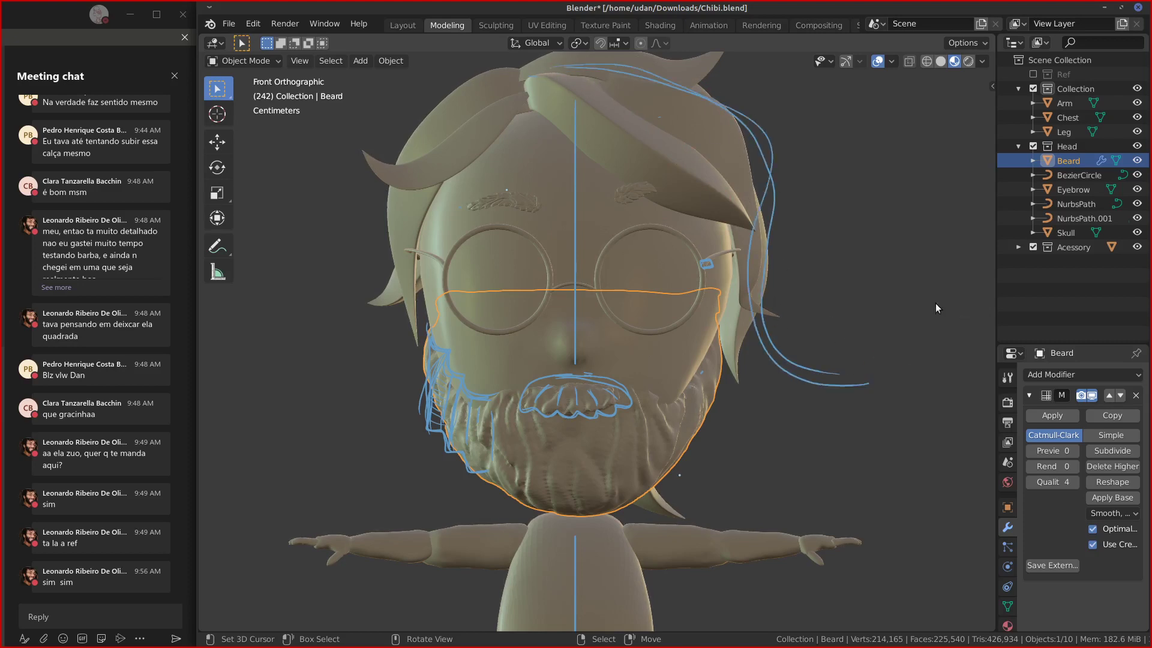
mouse_move(853, 360)
right_down()
mouse_move(707, 89)
mouse_move(529, 60)
mouse_move(829, 165)
mouse_move(751, 297)
right_up()
mouse_move(755, 294)
mouse_down()
mouse_move(760, 320)
mouse_move(750, 270)
mouse_move(772, 190)
mouse_up()
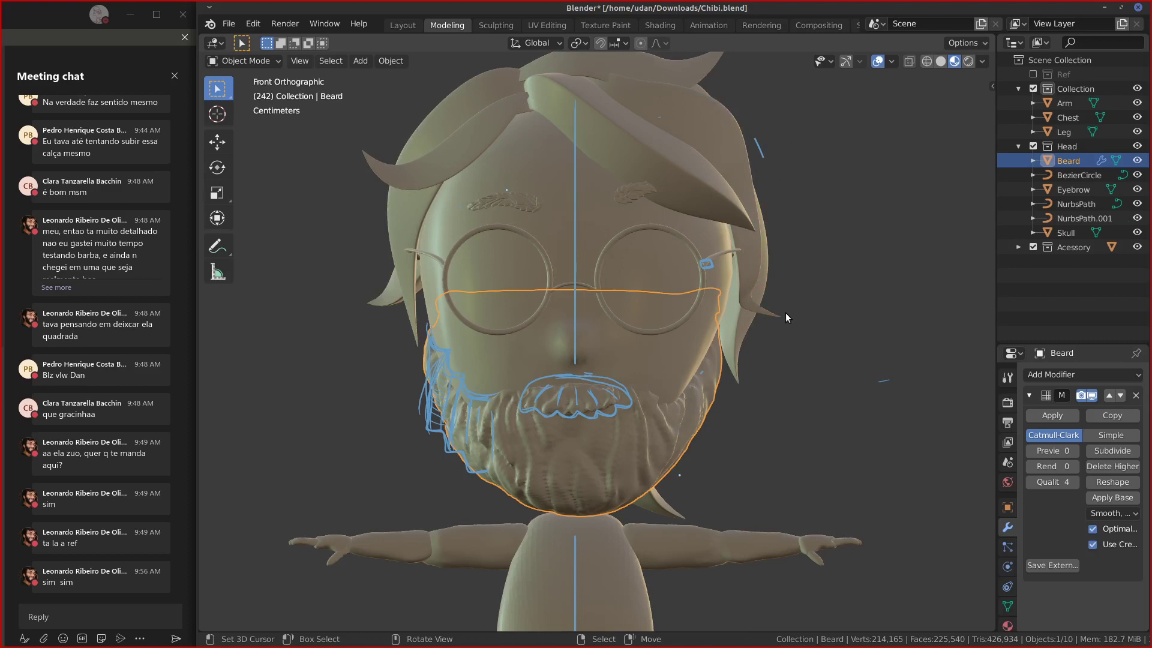
mouse_move(786, 316)
mouse_down()
mouse_move(760, 304)
mouse_move(759, 283)
mouse_move(750, 296)
mouse_move(781, 313)
mouse_up()
mouse_move(750, 300)
right_down()
mouse_move(787, 310)
mouse_move(741, 292)
right_up()
Annotate one curve following the viewer-right hair contour from the crown down to the flicked-out tip, and erase it.
mouse_move(748, 142)
mouse_down()
mouse_move(760, 198)
mouse_move(738, 280)
mouse_move(775, 142)
mouse_move(754, 249)
mouse_up()
mouse_move(765, 236)
right_down()
mouse_move(773, 215)
mouse_move(736, 278)
right_up()
mouse_move(600, 69)
mouse_down()
mouse_move(687, 95)
mouse_move(754, 157)
mouse_move(762, 294)
mouse_move(783, 307)
mouse_up()
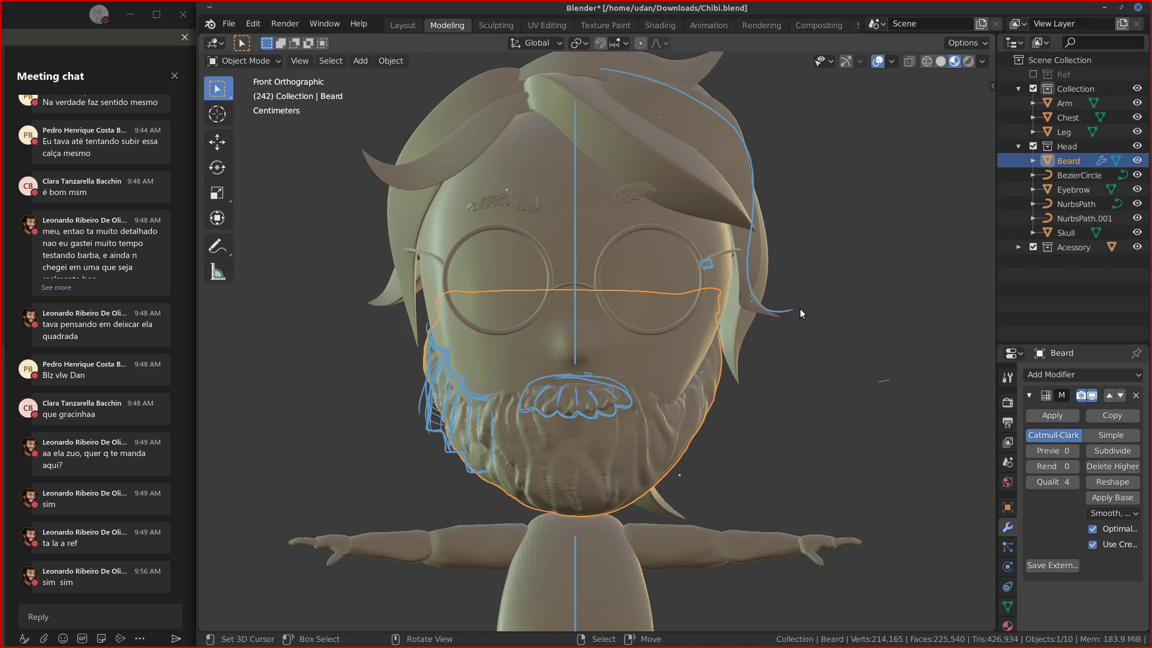
mouse_move(797, 306)
right_down()
mouse_move(742, 268)
mouse_move(750, 167)
mouse_move(616, 84)
mouse_move(748, 162)
right_up()
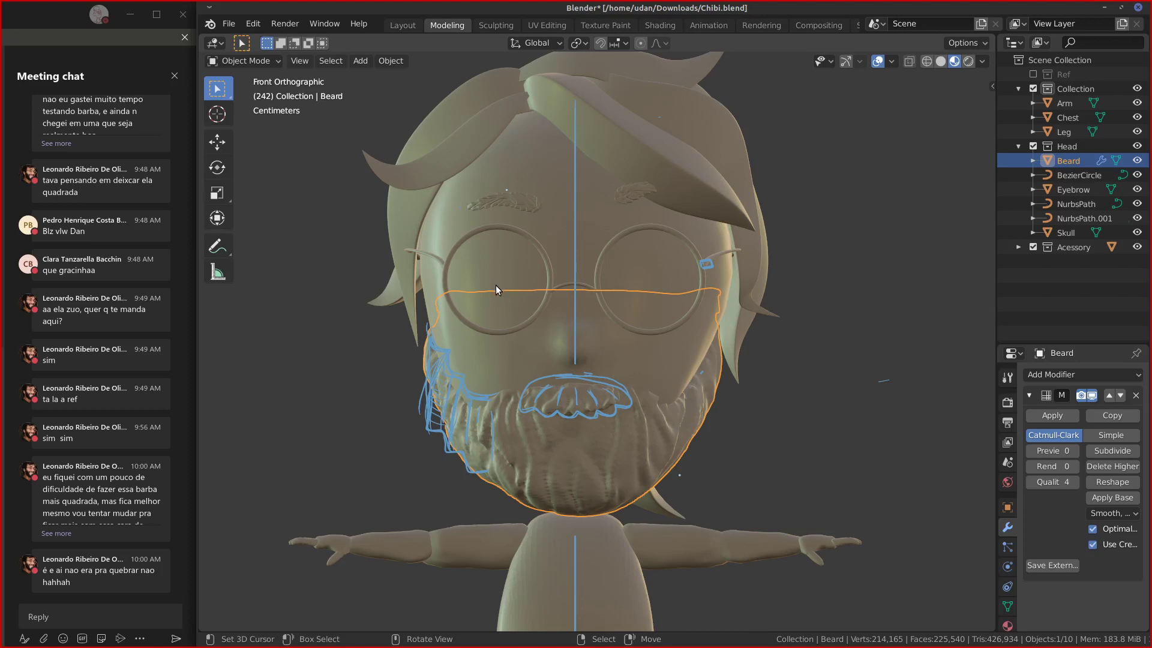
Expand the truncated chat message about the beard, and annotate two curved beard edges with jagged tufts in the empty space beside the head.
click(63, 533)
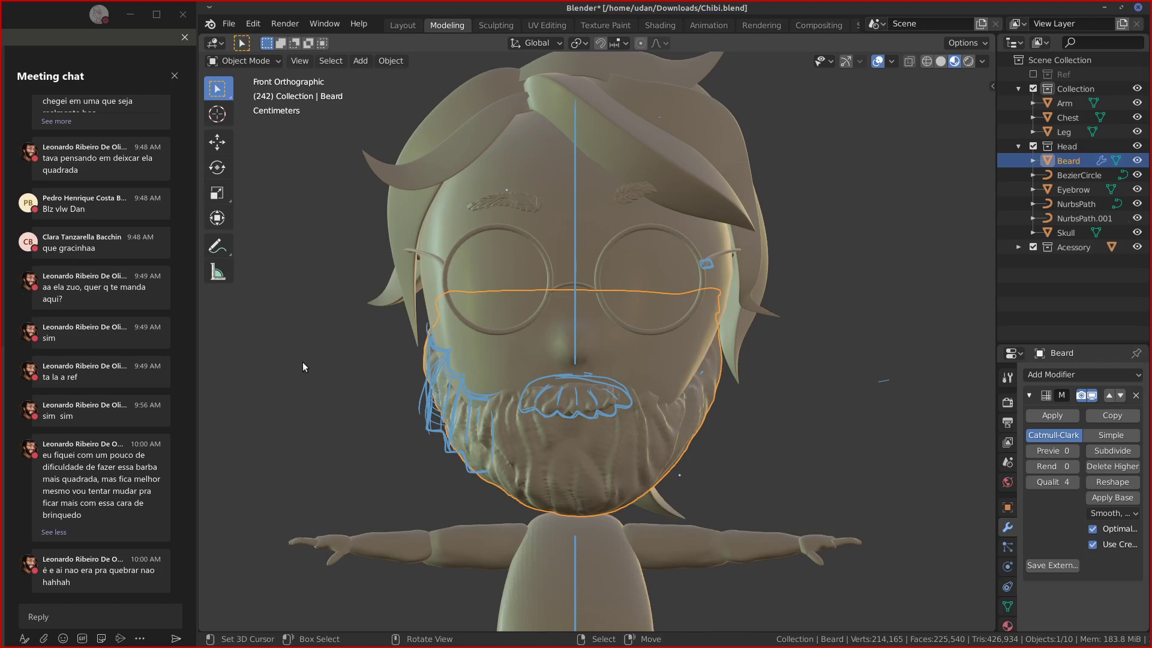
drag(262, 360, 359, 468)
drag(264, 347, 372, 471)
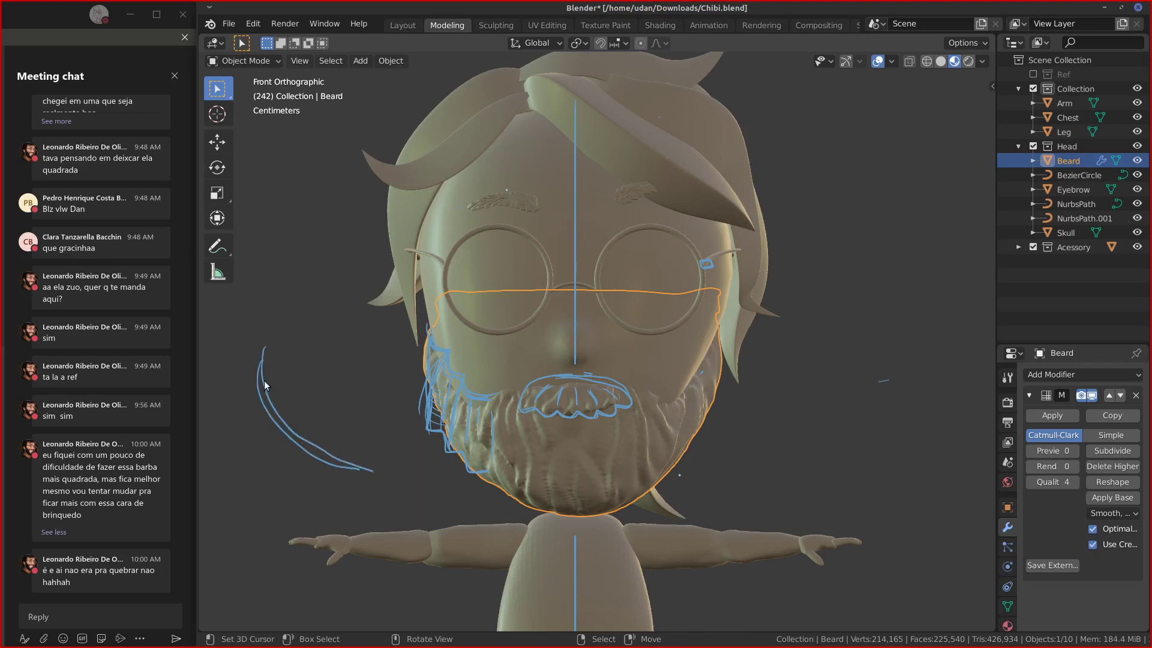
right_drag(262, 368, 381, 473)
drag(262, 338, 378, 476)
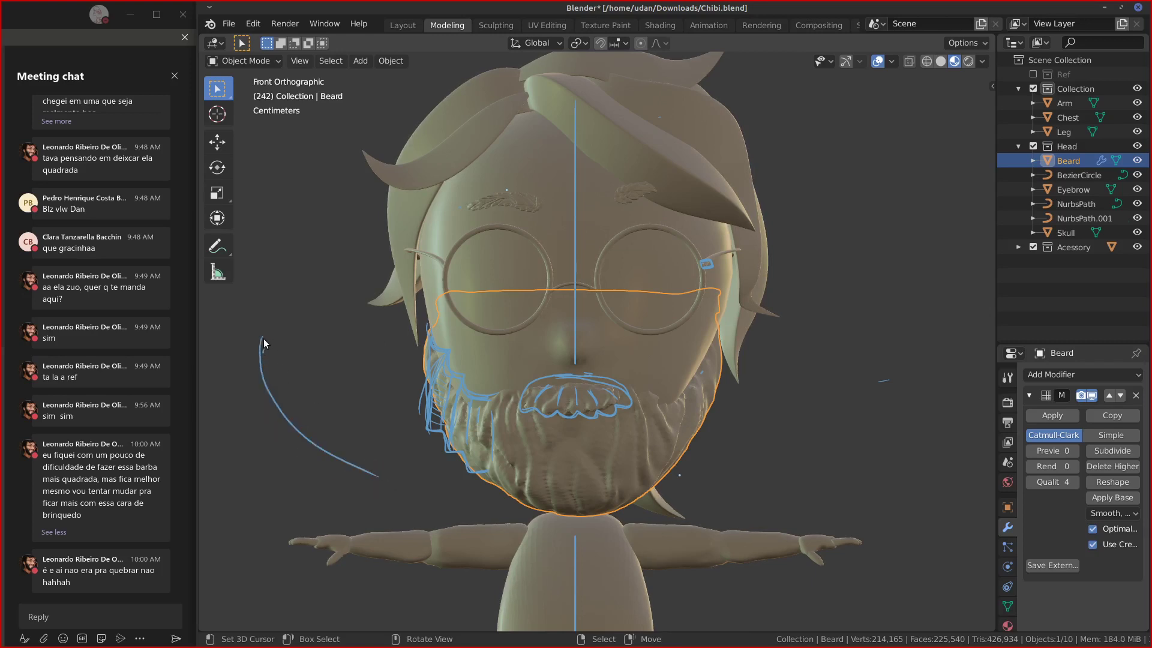
mouse_move(262, 336)
mouse_down()
mouse_move(272, 396)
mouse_move(377, 484)
mouse_up()
mouse_move(291, 296)
mouse_down()
mouse_move(295, 329)
mouse_move(402, 353)
mouse_up()
mouse_move(295, 300)
mouse_down()
mouse_move(310, 333)
mouse_move(376, 353)
mouse_up()
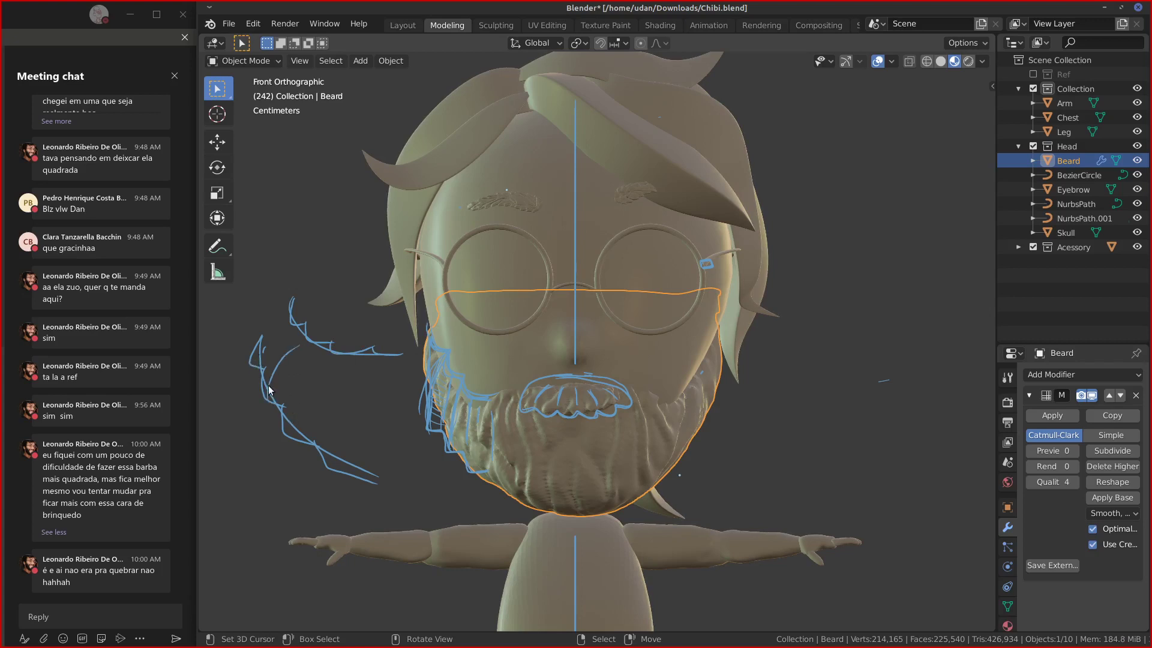
Annotate inner hair strands between the two beard edges sketched beside the head.
drag(268, 397, 298, 340)
mouse_move(288, 431)
mouse_down()
mouse_move(296, 403)
mouse_move(346, 414)
mouse_move(333, 469)
mouse_up()
drag(332, 377, 319, 430)
drag(340, 380, 326, 419)
drag(266, 351, 287, 324)
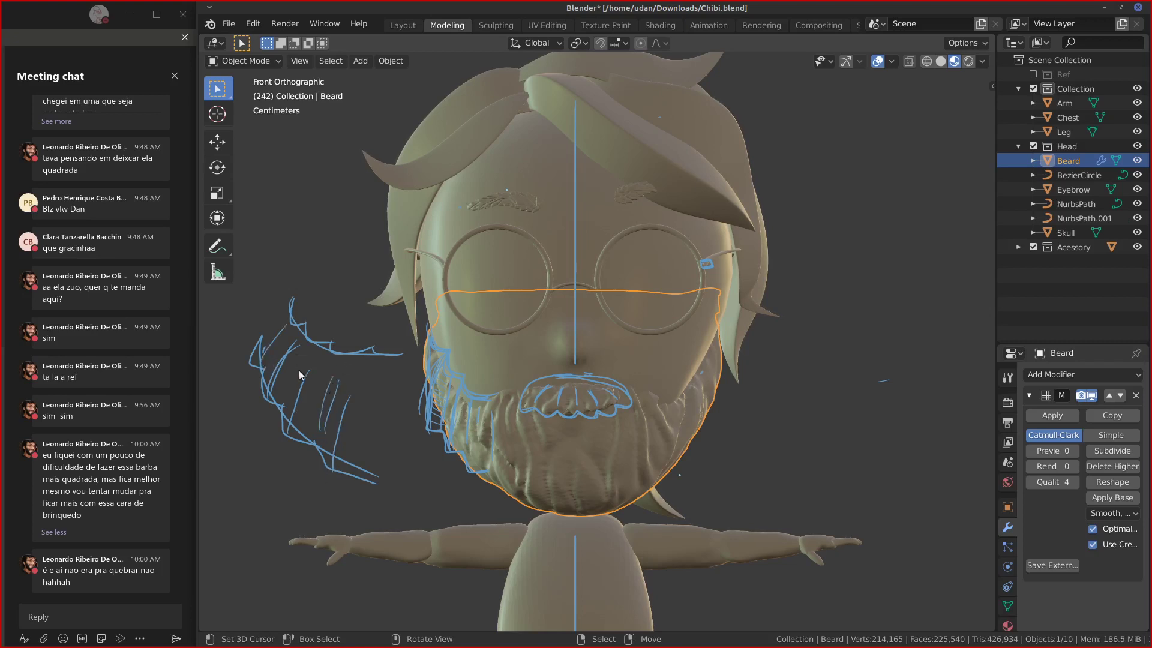
Annotate a rounded ear on each side of the head, below the temples of the glasses.
drag(538, 475, 524, 414)
right_drag(547, 487, 524, 414)
mouse_move(415, 278)
mouse_down()
mouse_move(384, 297)
mouse_move(402, 340)
mouse_move(420, 348)
mouse_move(430, 337)
mouse_move(386, 321)
mouse_move(394, 272)
mouse_move(428, 336)
mouse_move(410, 267)
mouse_up()
drag(429, 220, 427, 350)
mouse_move(396, 314)
ctrl+mouse_down()
mouse_move(416, 283)
mouse_move(384, 293)
mouse_move(411, 280)
mouse_move(406, 340)
mouse_move(424, 347)
ctrl+mouse_up()
mouse_move(410, 280)
mouse_down()
mouse_move(397, 327)
mouse_move(423, 351)
mouse_up()
drag(715, 348, 743, 330)
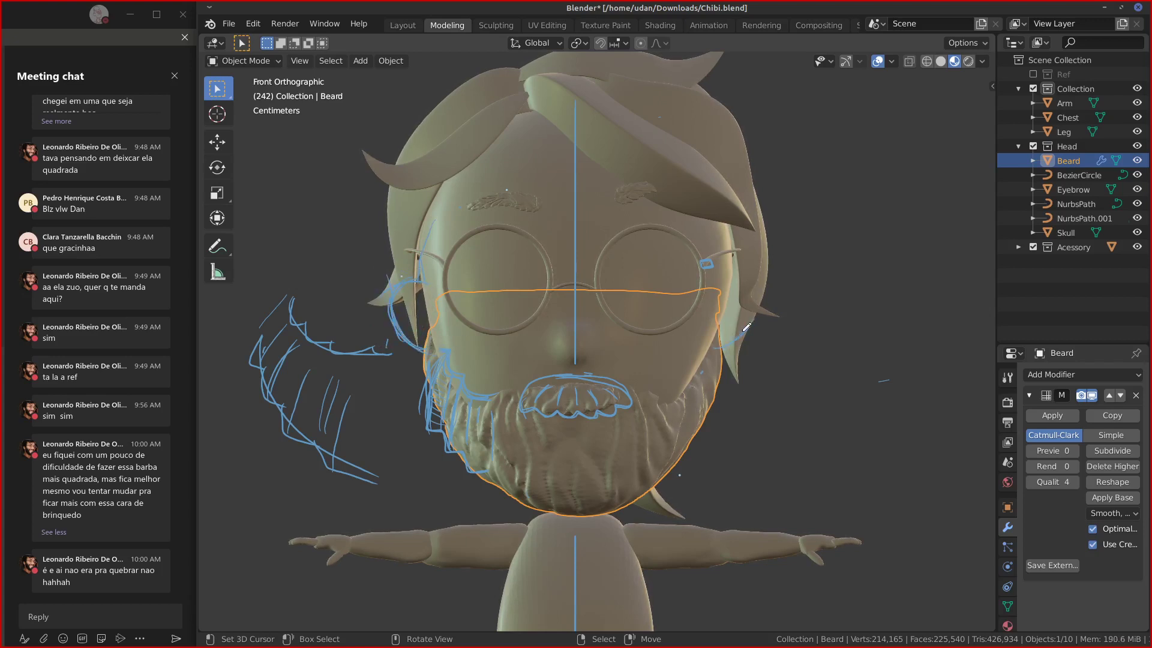
mouse_move(739, 277)
mouse_down()
mouse_move(757, 307)
mouse_move(744, 347)
mouse_up()
Annotate the side edge of the face on the viewer-left, running from the hairline down to the top of the beard.
drag(430, 294, 439, 327)
drag(436, 239, 445, 337)
drag(410, 258, 438, 318)
drag(437, 202, 448, 350)
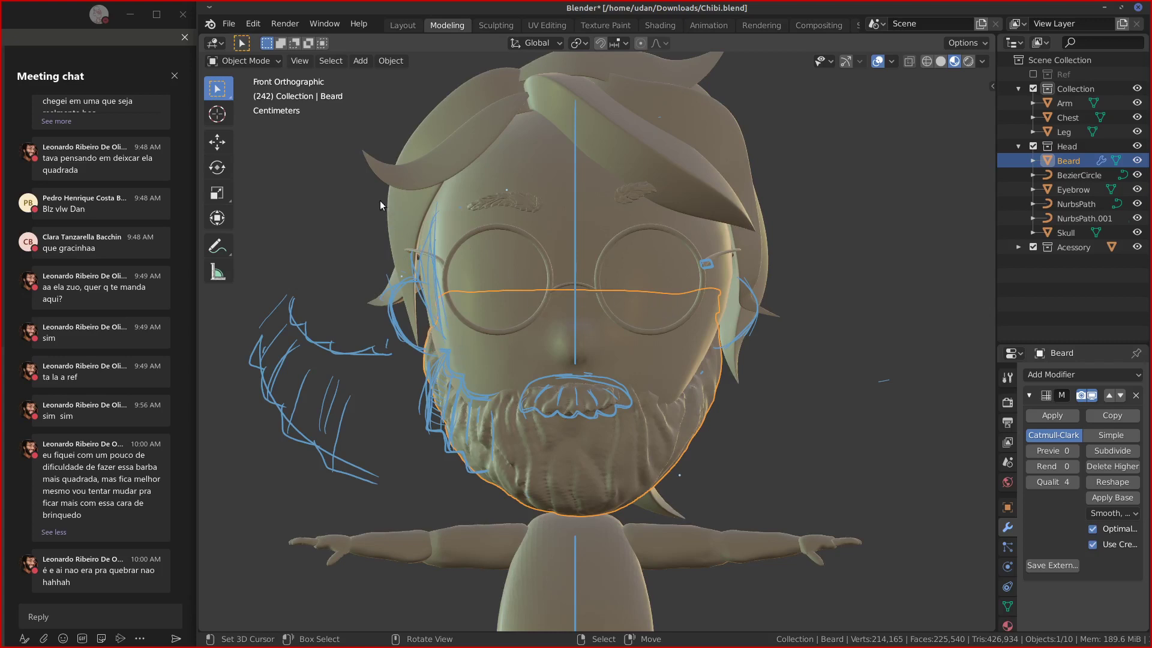
Erase the beard, moustache and side-sketch annotations, and outline an angular jaw and straight face edge on the viewer-right side.
drag(396, 303, 454, 462)
mouse_move(454, 463)
right_down()
mouse_move(418, 304)
mouse_move(617, 389)
mouse_move(592, 408)
mouse_move(370, 428)
mouse_move(300, 360)
mouse_move(277, 379)
mouse_move(322, 436)
mouse_move(329, 351)
mouse_move(384, 353)
mouse_move(413, 414)
mouse_move(423, 399)
mouse_move(322, 412)
right_up()
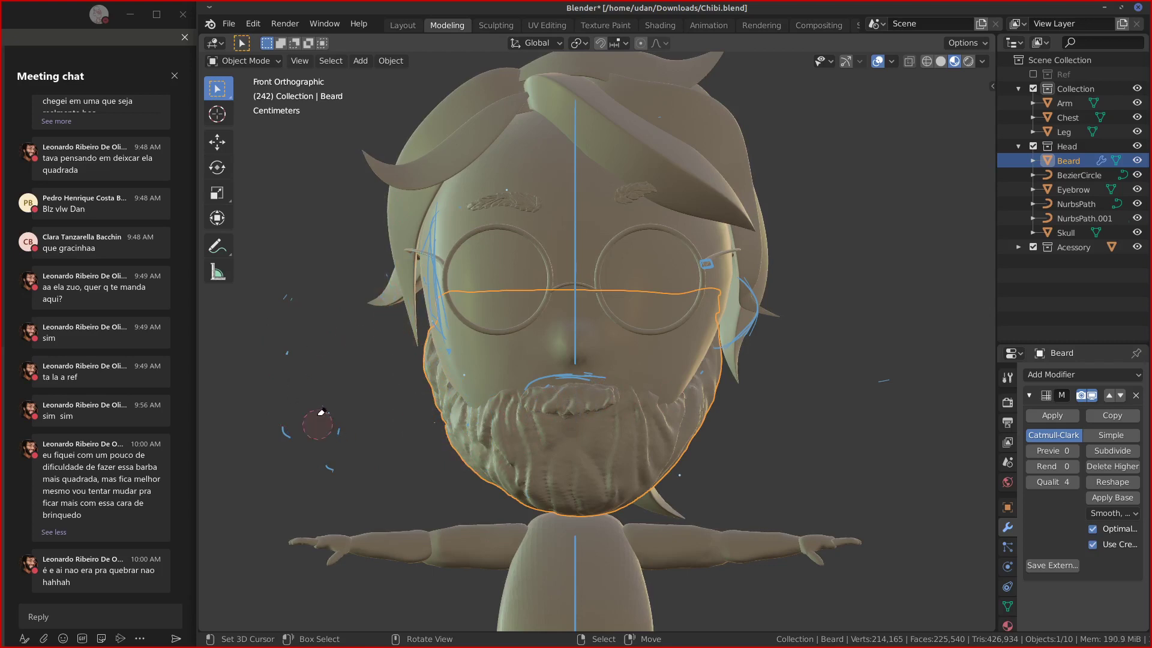
drag(591, 509, 779, 400)
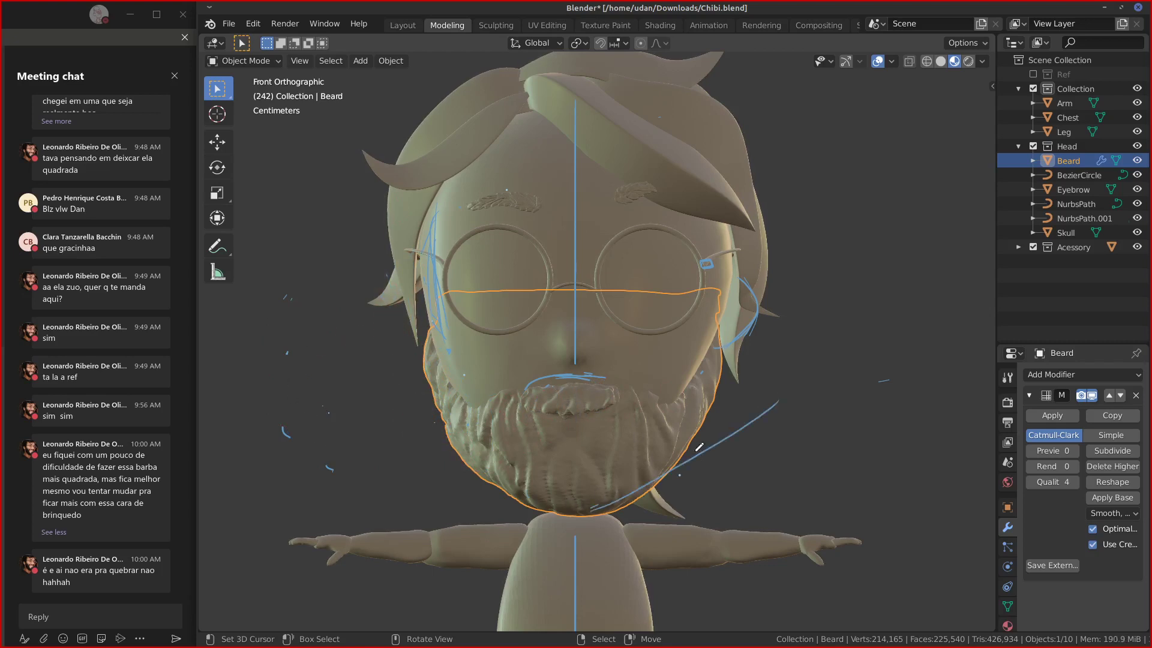
mouse_move(696, 451)
mouse_down()
mouse_move(745, 423)
mouse_move(722, 388)
mouse_move(751, 343)
mouse_up()
drag(668, 478, 747, 336)
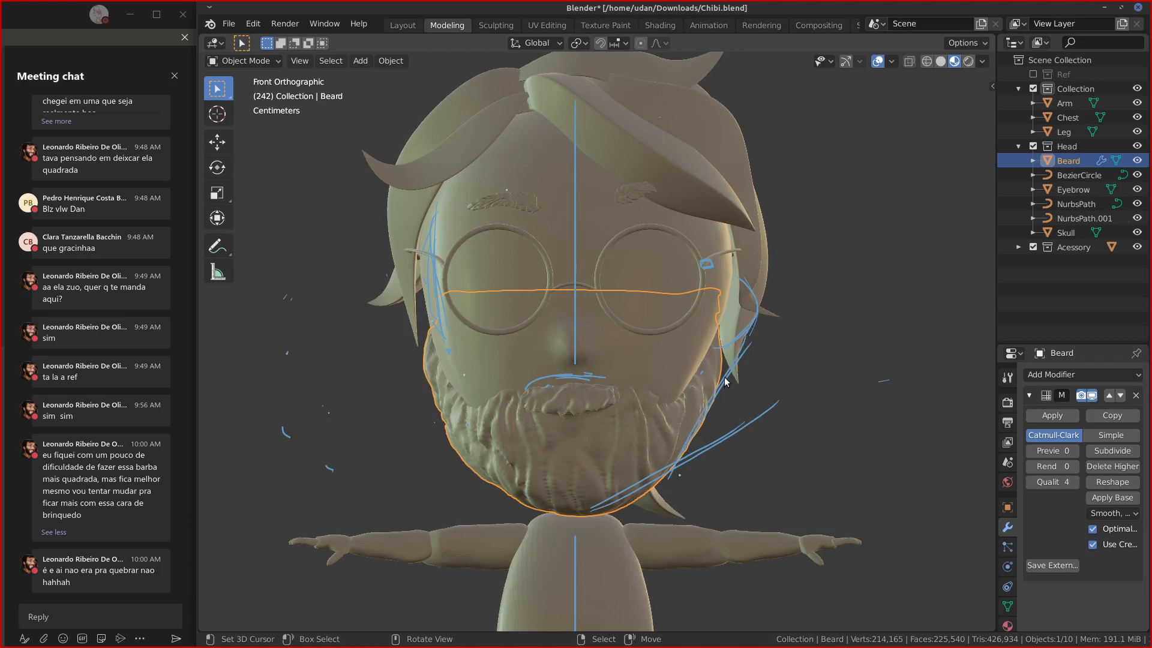
drag(737, 247, 732, 327)
mouse_move(738, 212)
mouse_down()
mouse_move(730, 372)
mouse_move(727, 347)
mouse_up()
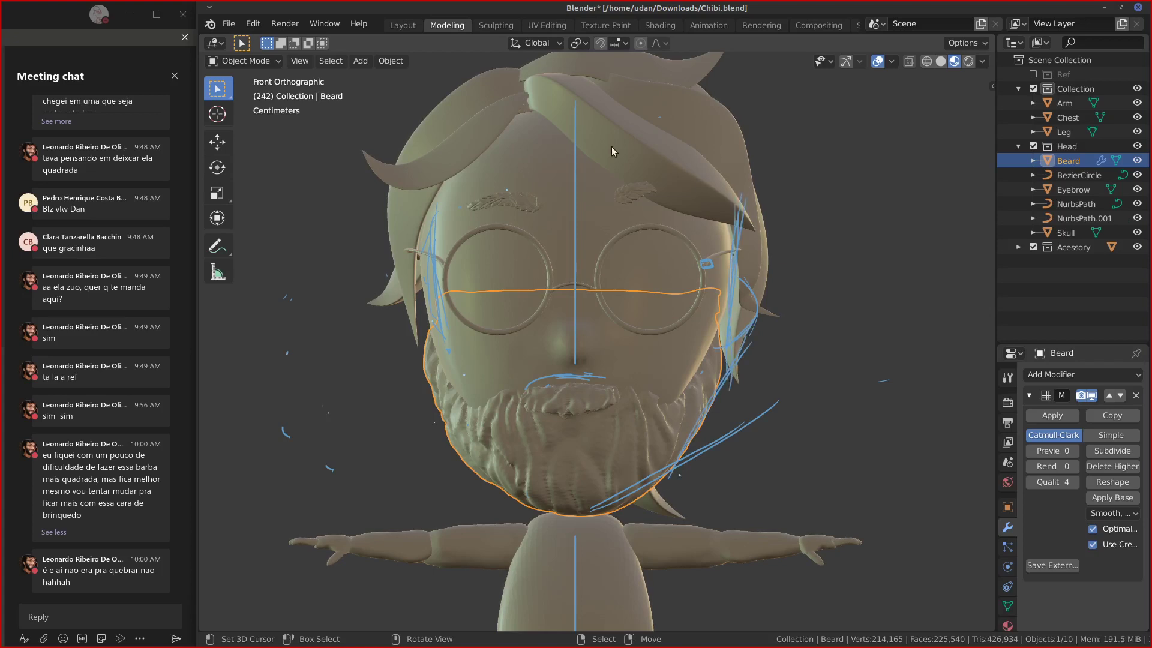
Annotate a flat line across the top of the head and an angled corner down to the viewer-right temple.
drag(468, 83, 643, 78)
drag(406, 87, 691, 80)
mouse_move(564, 89)
mouse_down()
mouse_move(696, 91)
mouse_move(736, 182)
mouse_up()
drag(684, 96, 741, 207)
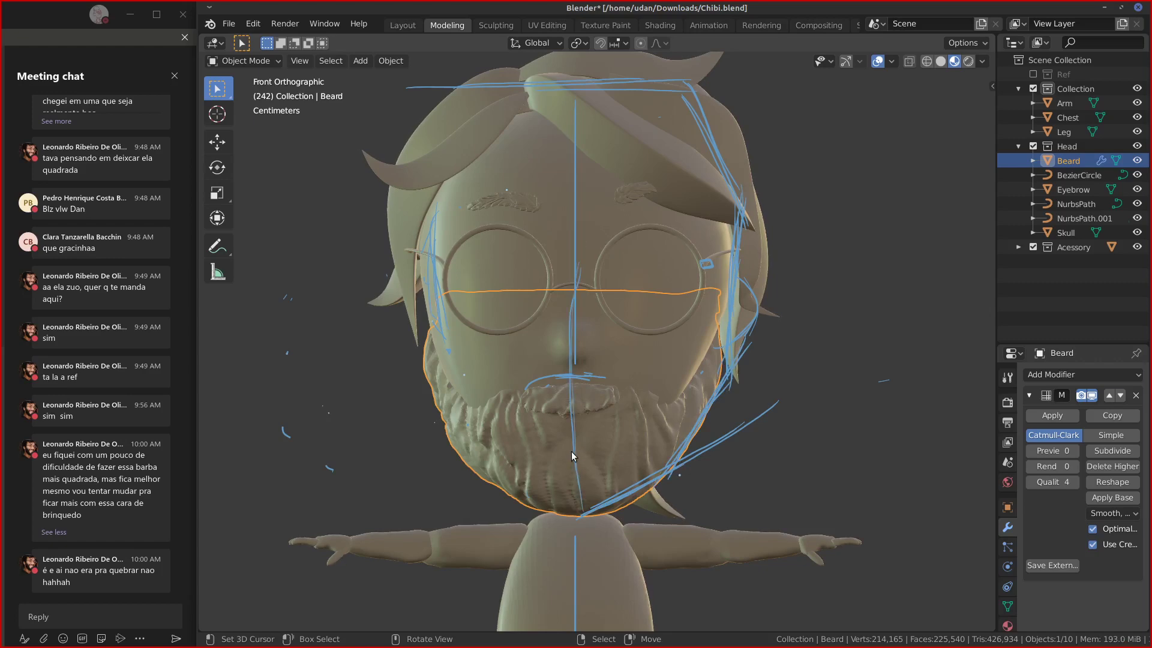
Switch to the right side view and annotate the front of the face, the jaw and the back-of-head outline.
key(KP_3)
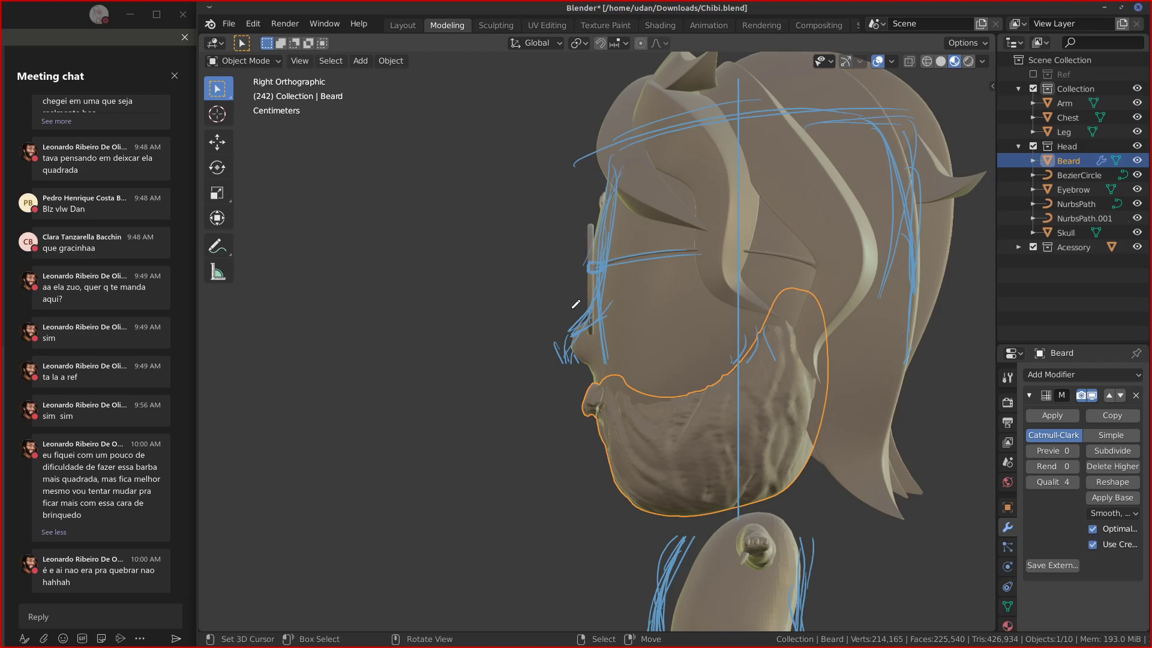
mouse_move(573, 337)
mouse_down()
mouse_move(564, 355)
mouse_move(590, 363)
mouse_move(556, 358)
mouse_move(612, 210)
mouse_move(636, 180)
mouse_move(611, 462)
mouse_move(766, 430)
mouse_move(618, 496)
mouse_up()
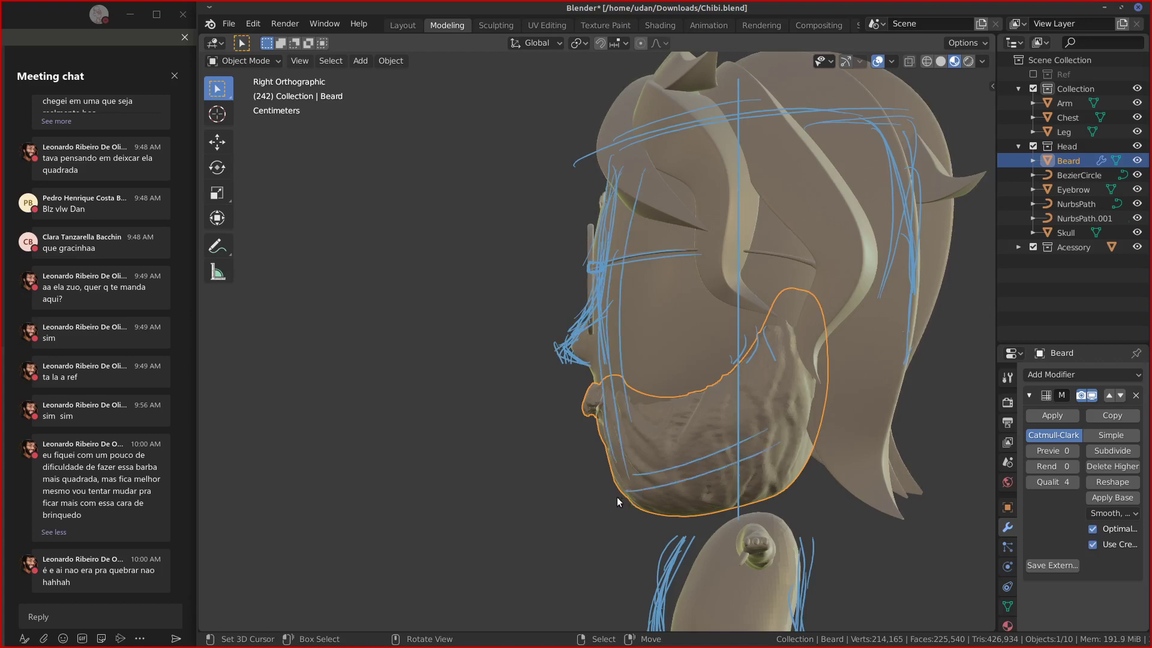
mouse_move(744, 458)
mouse_down()
mouse_move(696, 480)
mouse_move(858, 384)
mouse_move(762, 459)
mouse_move(907, 259)
mouse_move(787, 434)
mouse_move(902, 159)
mouse_move(889, 135)
mouse_move(599, 142)
mouse_move(572, 160)
mouse_up()
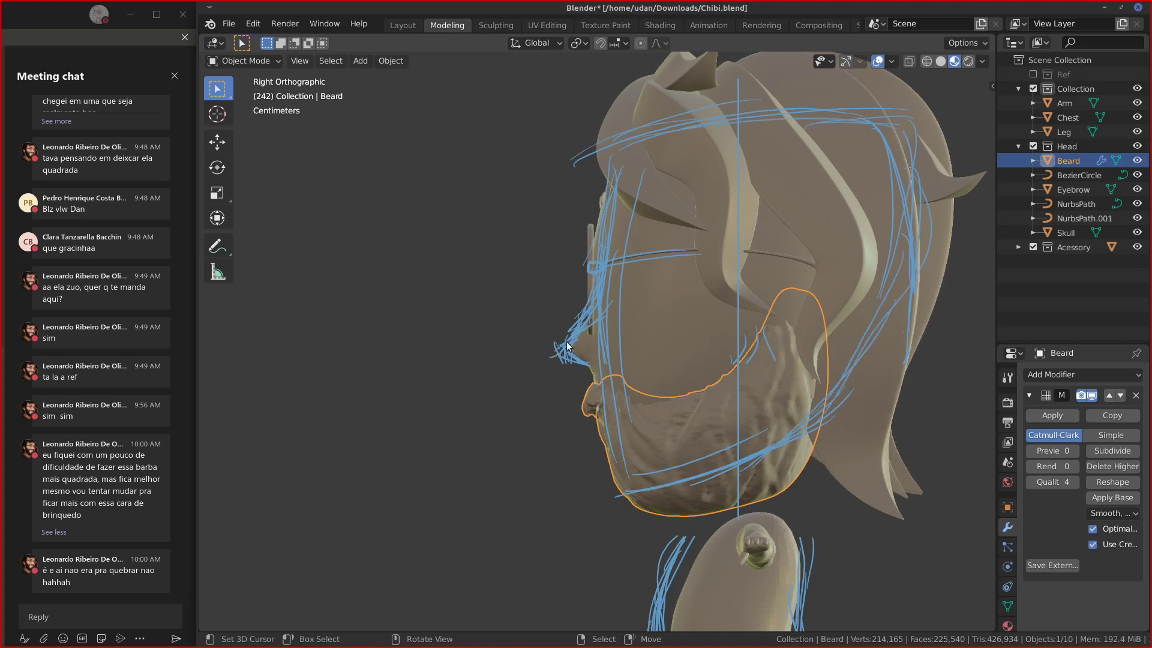
Annotate the underside of the nose, the protruding moustache and a square chin with a straight jawline in profile.
drag(562, 360, 591, 378)
mouse_move(597, 377)
mouse_down()
mouse_move(587, 408)
mouse_move(606, 510)
mouse_move(733, 480)
mouse_up()
drag(625, 511, 831, 430)
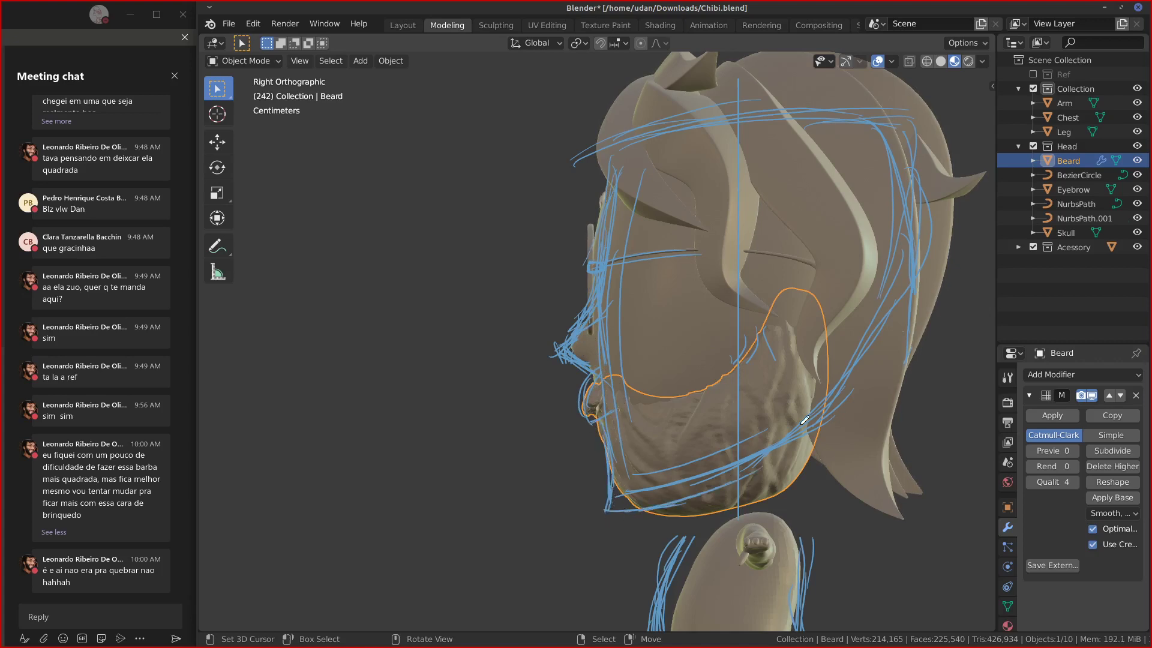
mouse_move(599, 505)
mouse_down()
mouse_move(784, 463)
mouse_move(807, 443)
mouse_up()
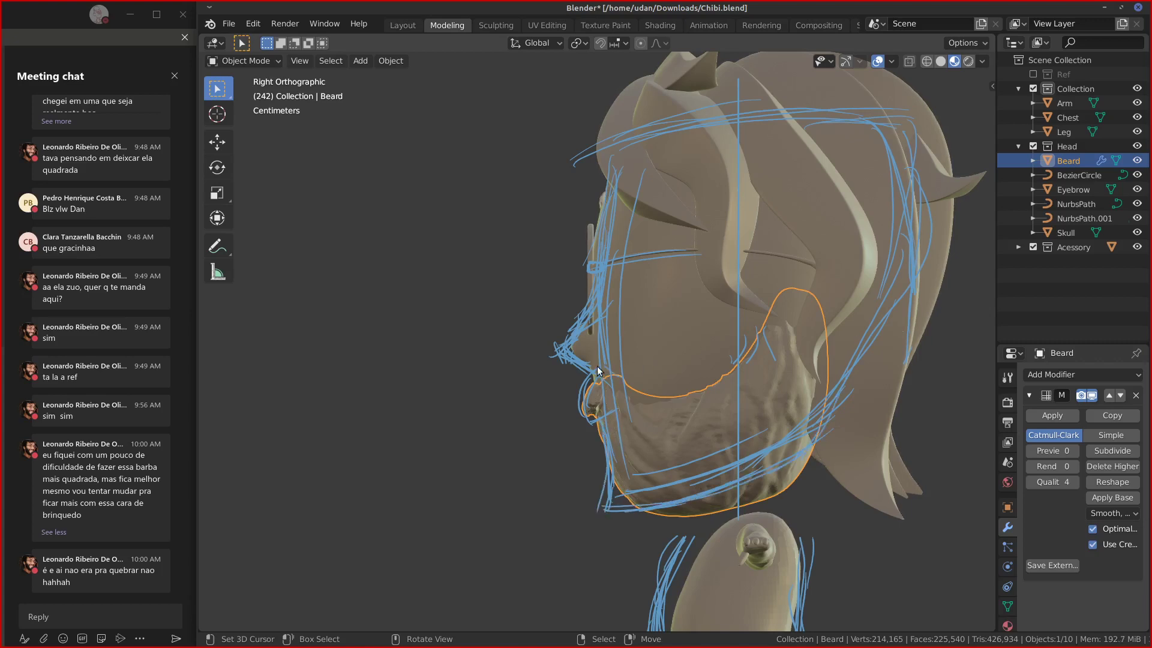
Annotate the upper beard edge curving across the cheek to the sideburn, plus a rounded ear behind it.
mouse_move(640, 399)
mouse_down()
mouse_move(644, 412)
mouse_move(710, 395)
mouse_move(778, 323)
mouse_move(763, 304)
mouse_up()
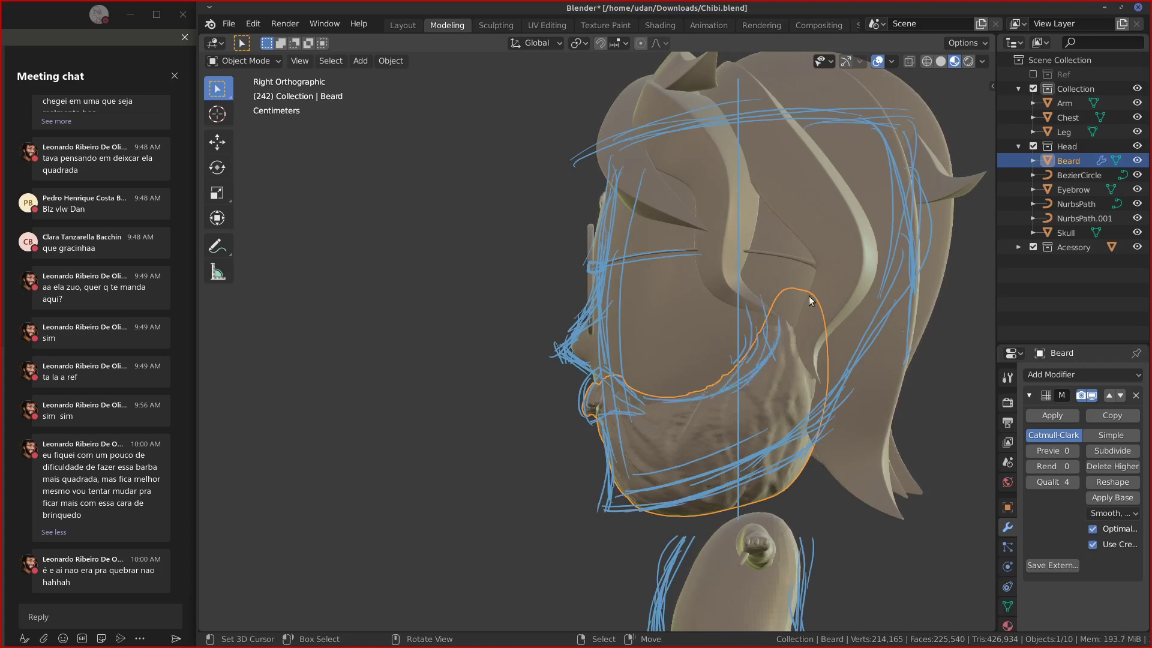
mouse_move(843, 254)
mouse_down()
mouse_move(790, 277)
mouse_move(802, 348)
mouse_move(833, 273)
mouse_move(795, 319)
mouse_move(790, 360)
mouse_up()
mouse_move(785, 277)
mouse_down()
mouse_move(796, 272)
mouse_move(801, 348)
mouse_up()
drag(773, 305, 761, 363)
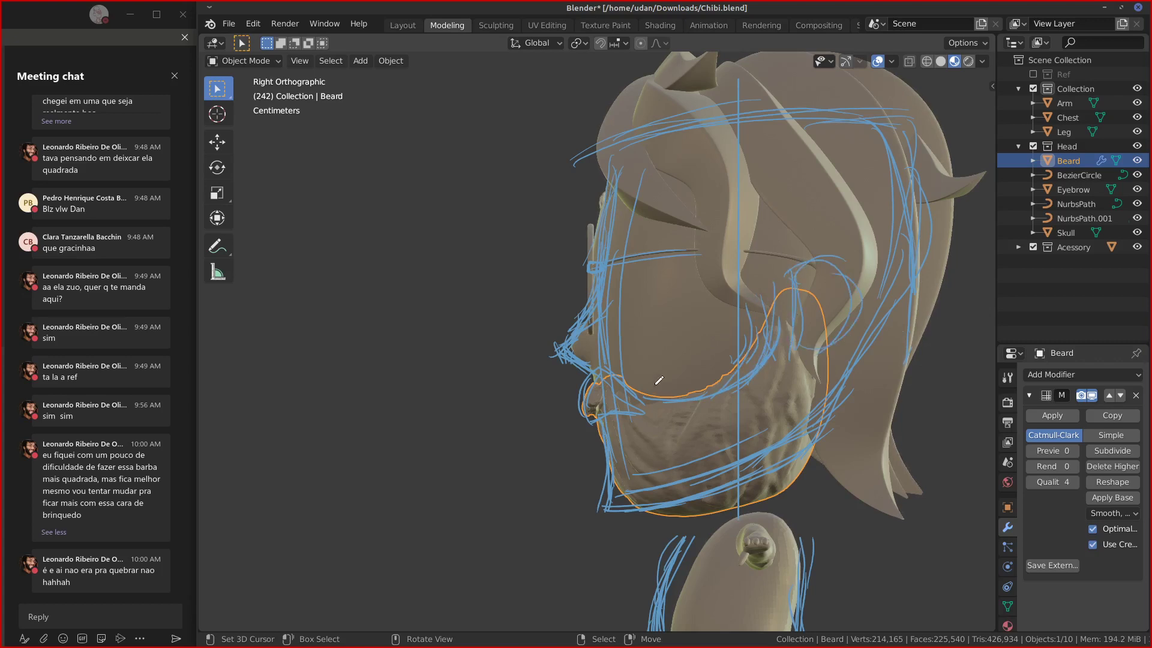
drag(657, 391, 723, 390)
Redraw the chin corner more squarely, thicken the jawline strokes, and add slanted strokes in front of the forehead.
drag(629, 300, 636, 287)
drag(610, 467, 605, 511)
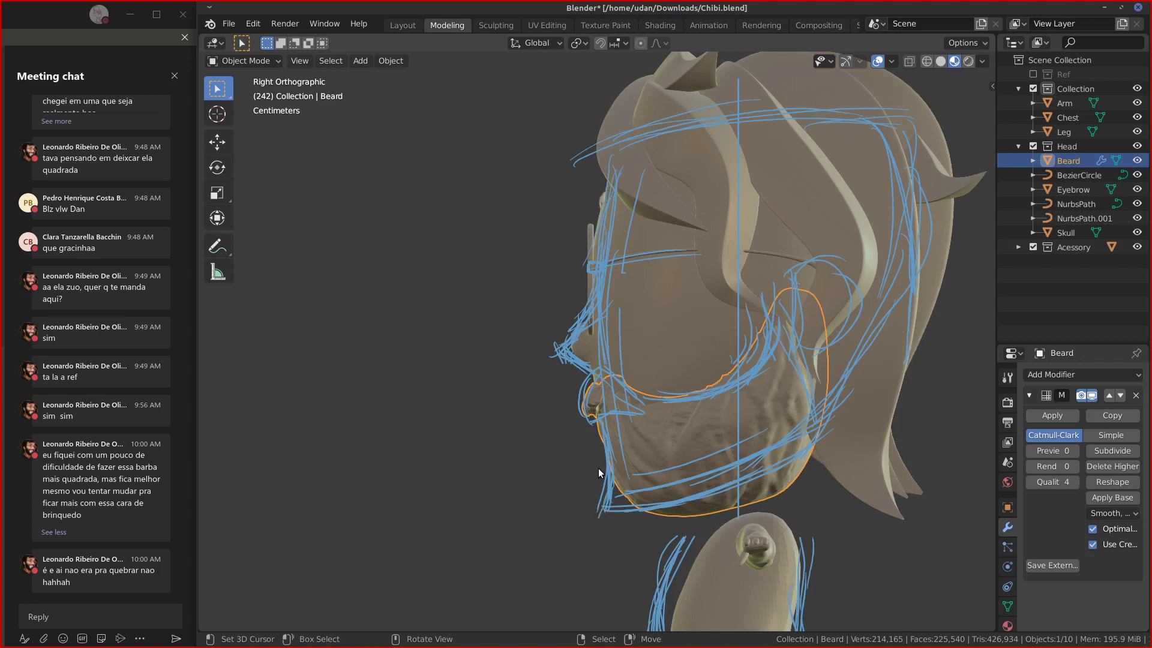
right_drag(613, 514, 603, 498)
drag(607, 458, 619, 511)
drag(614, 439, 618, 516)
drag(680, 495, 609, 505)
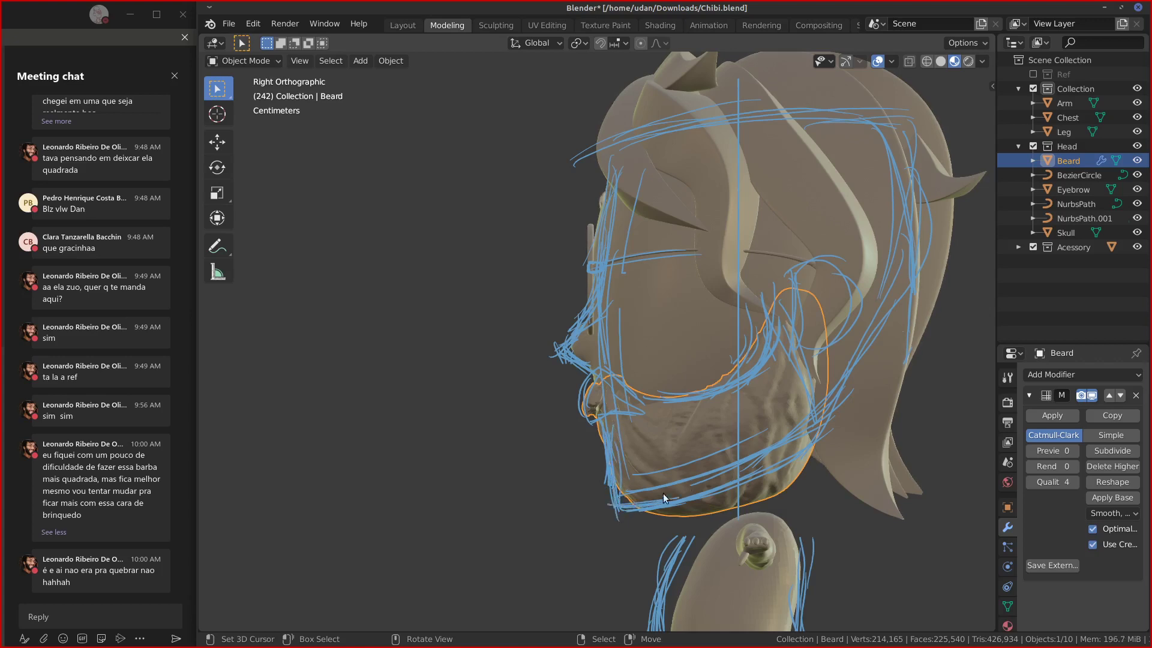
mouse_move(718, 487)
mouse_down()
mouse_move(637, 503)
mouse_move(779, 474)
mouse_up()
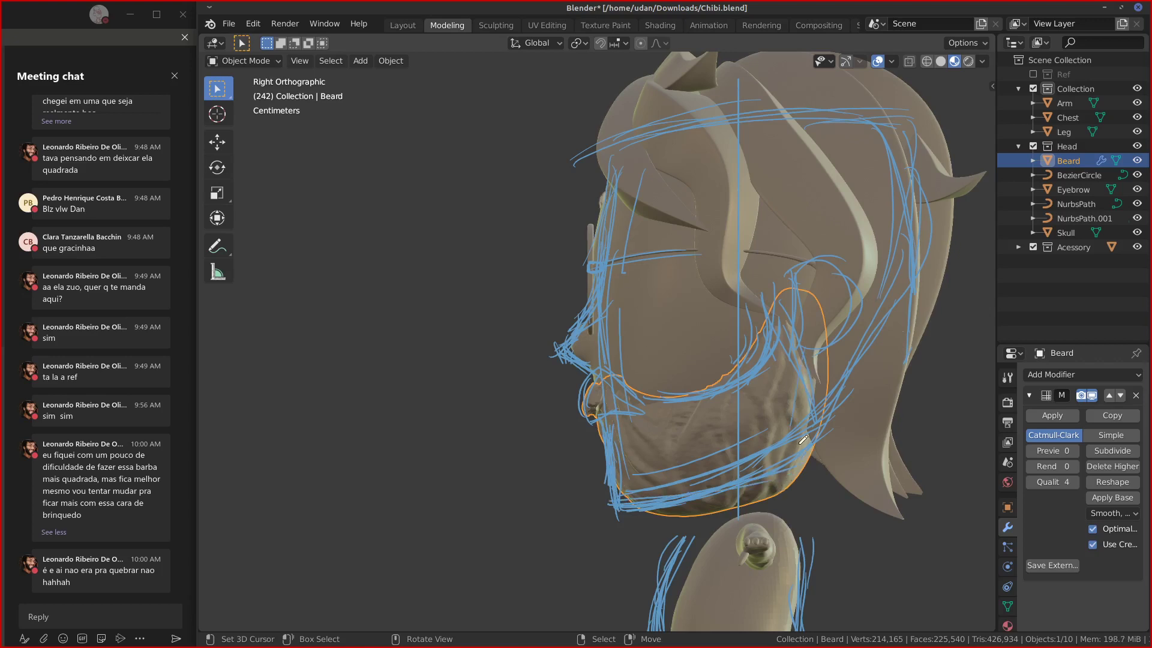
drag(651, 486, 732, 463)
drag(600, 125, 553, 264)
drag(566, 189, 553, 238)
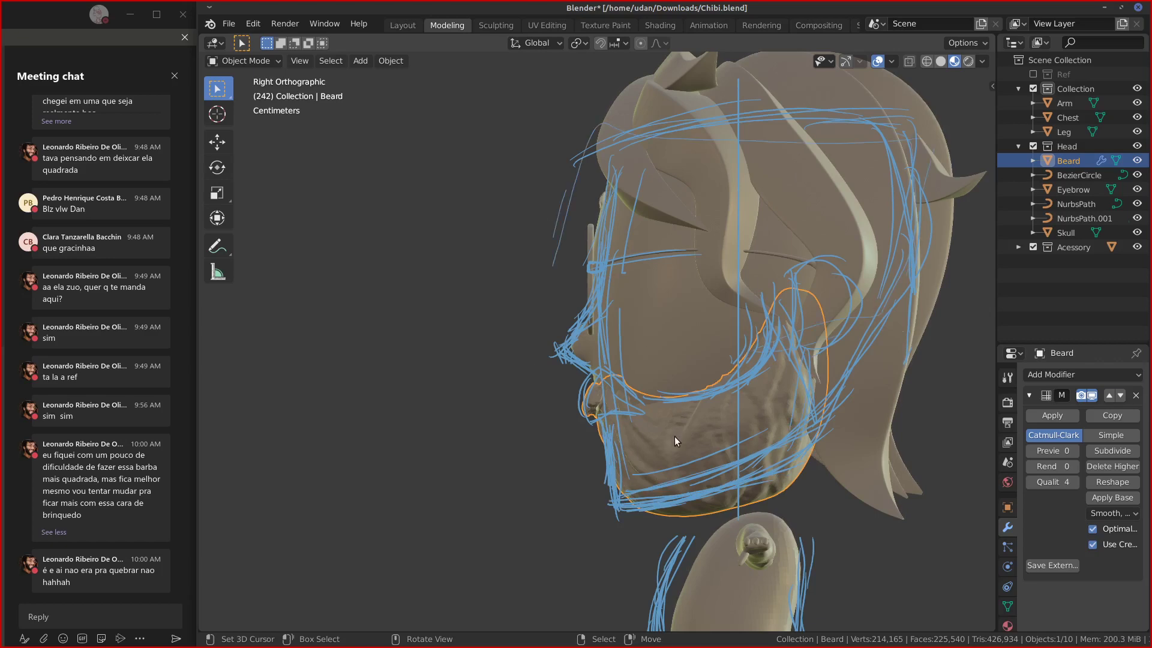
Frame the whole figure and hide the Head and body collections so the annotation sketch stands alone.
scroll(672, 438, down, 5)
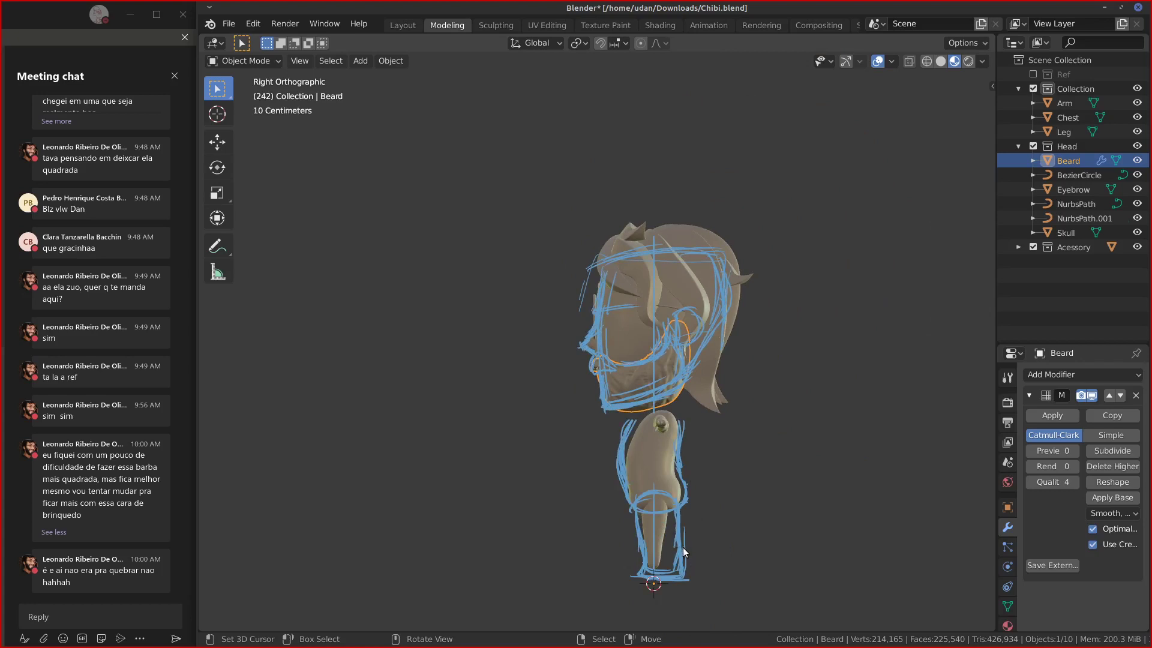
scroll(691, 549, up, 1)
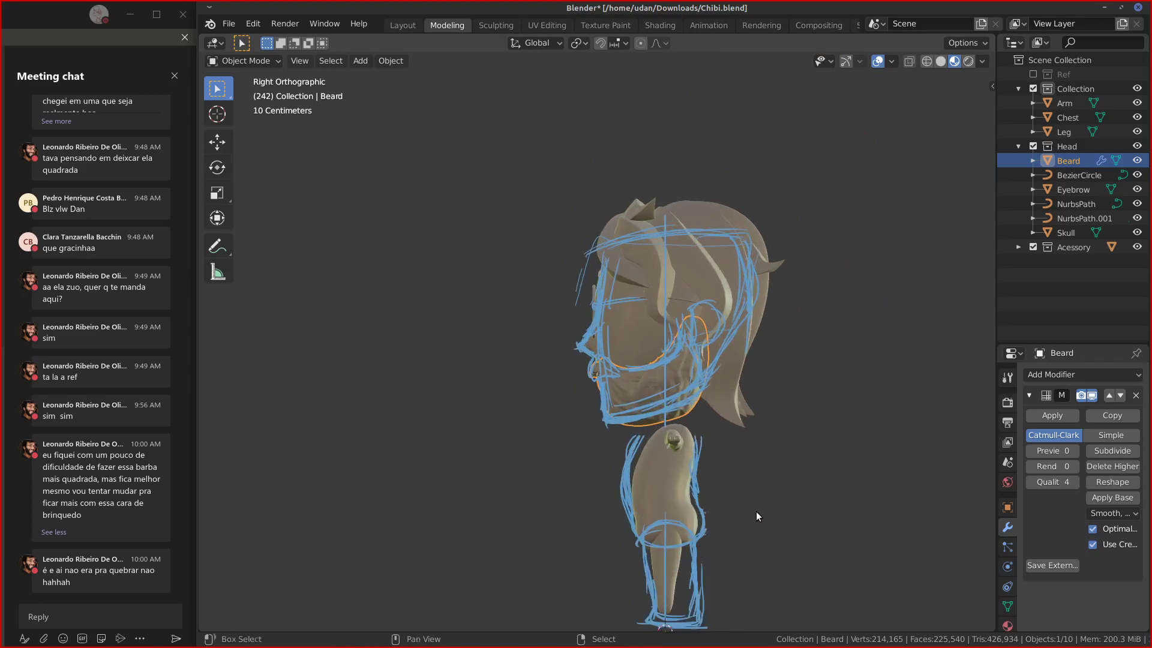
shift+middle_drag(756, 511, 696, 434)
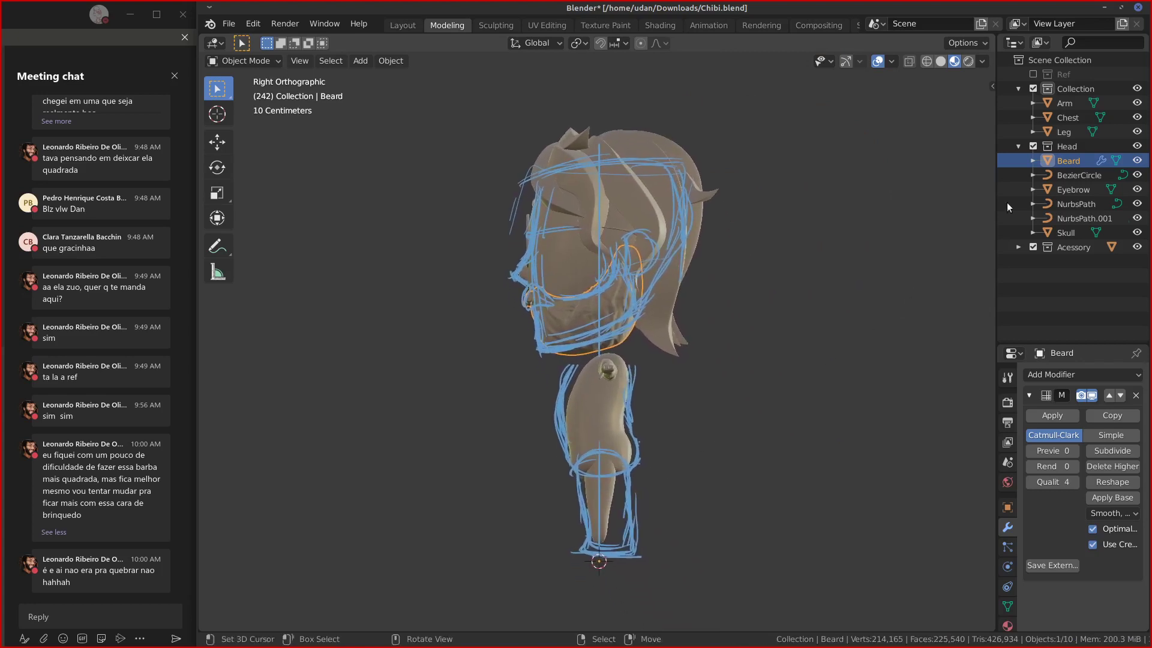
click(1137, 146)
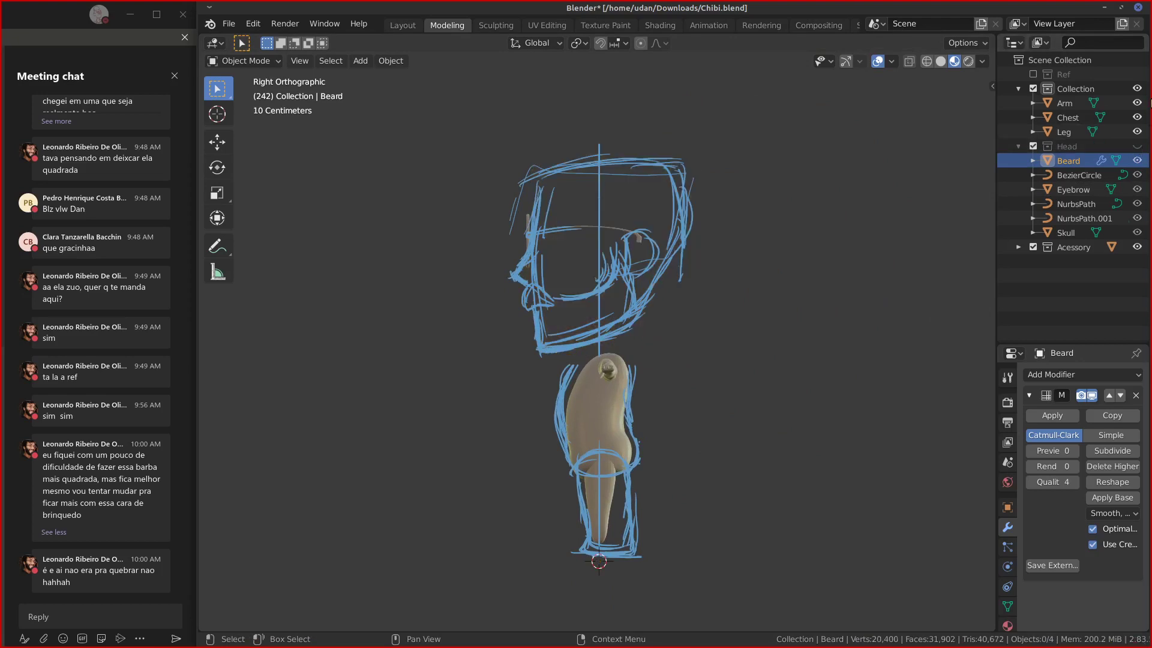
click(1137, 88)
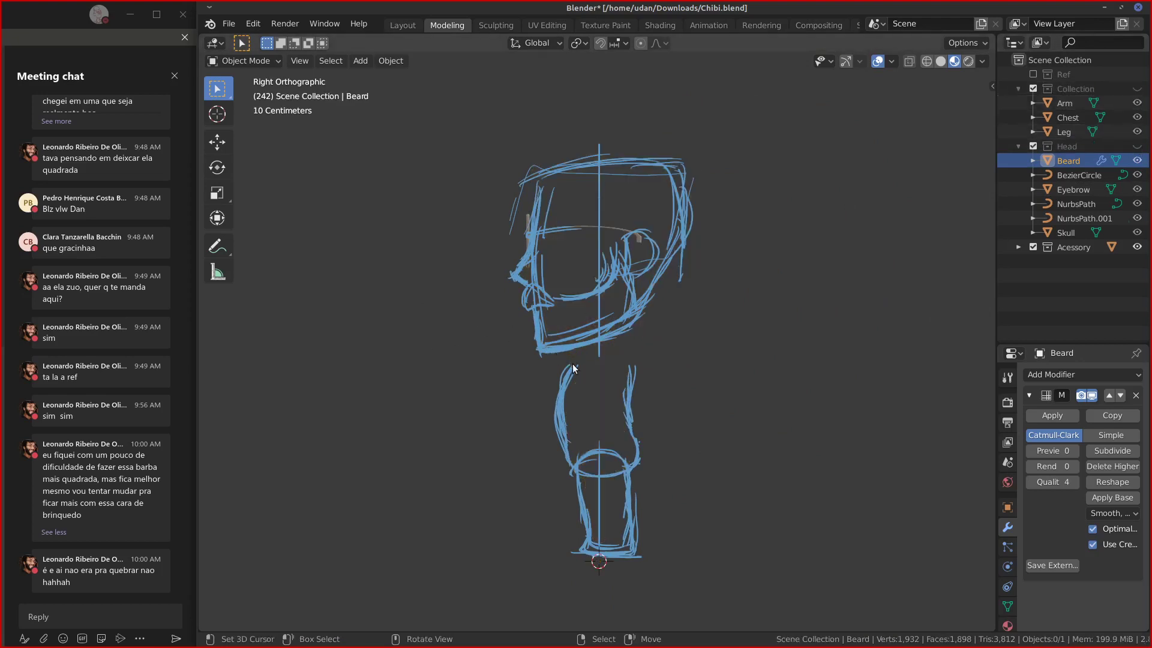
Annotate the rounded shoulder top, neck, body posture line and a circular shoulder joint on the side-view body sketch.
mouse_move(564, 362)
mouse_down()
mouse_move(597, 351)
mouse_move(637, 399)
mouse_move(629, 356)
mouse_move(573, 436)
mouse_up()
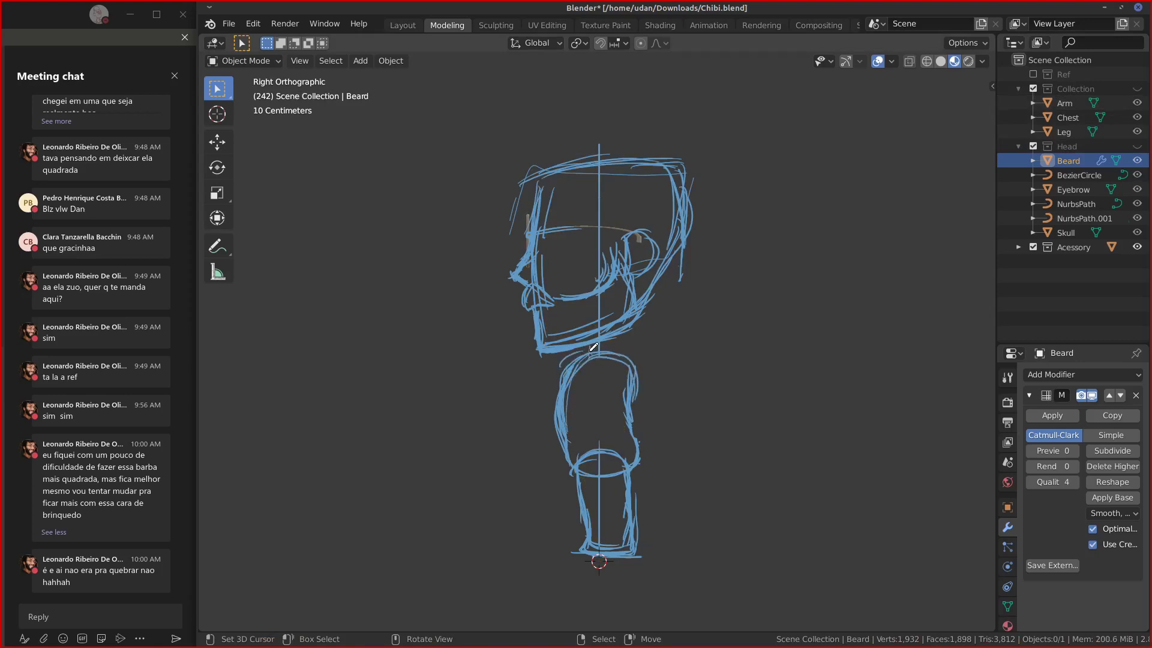
mouse_move(590, 343)
mouse_down()
mouse_move(585, 359)
mouse_move(622, 363)
mouse_move(599, 451)
mouse_up()
drag(604, 496, 613, 282)
mouse_move(608, 175)
mouse_down()
mouse_move(612, 434)
mouse_move(603, 336)
mouse_up()
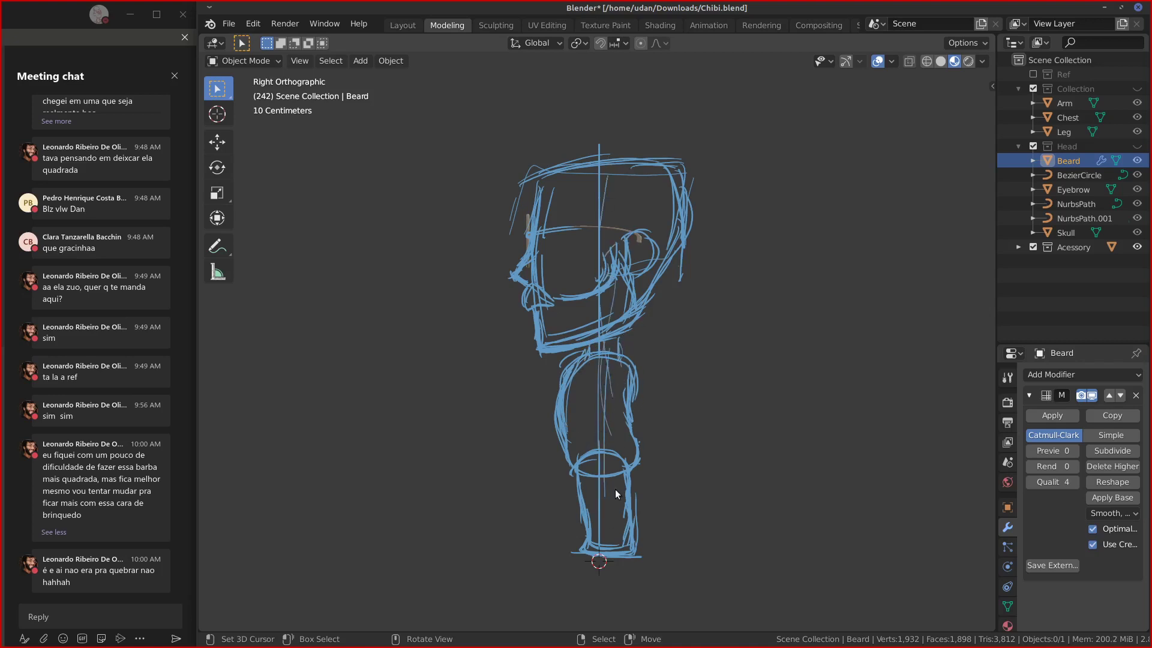
mouse_move(592, 556)
mouse_down()
mouse_move(639, 556)
mouse_move(591, 557)
mouse_up()
drag(601, 367, 595, 385)
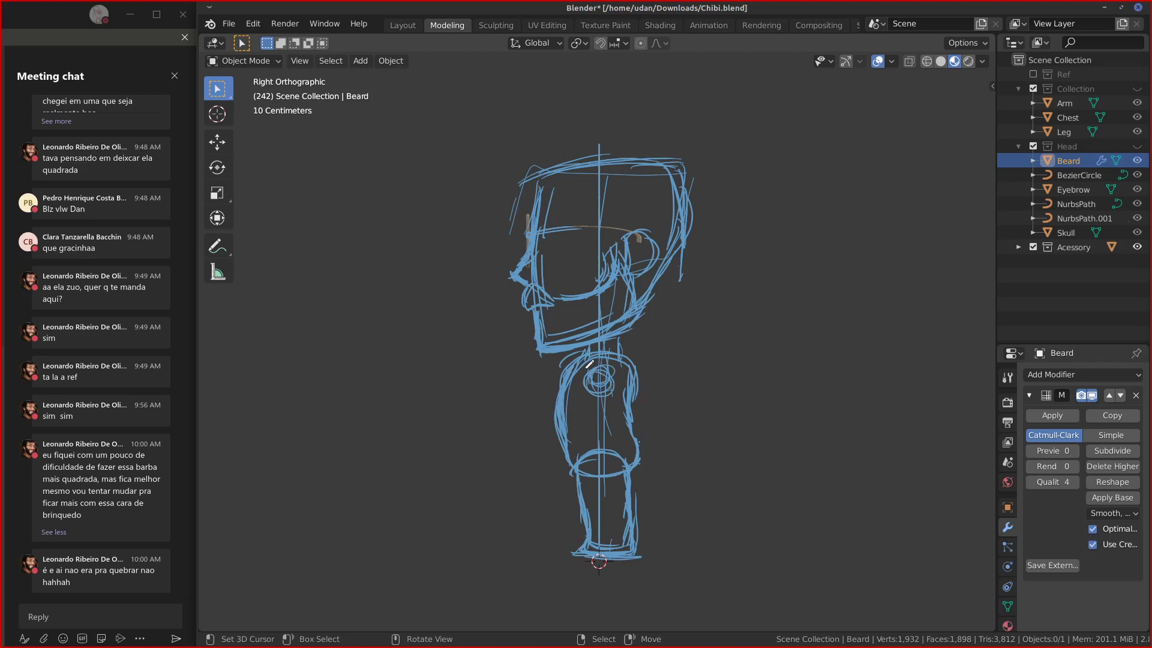
Show the collection containing arm, chest and leg in front view, and annotate simplified arm edges and a blocky hand outline.
key(KP_1)
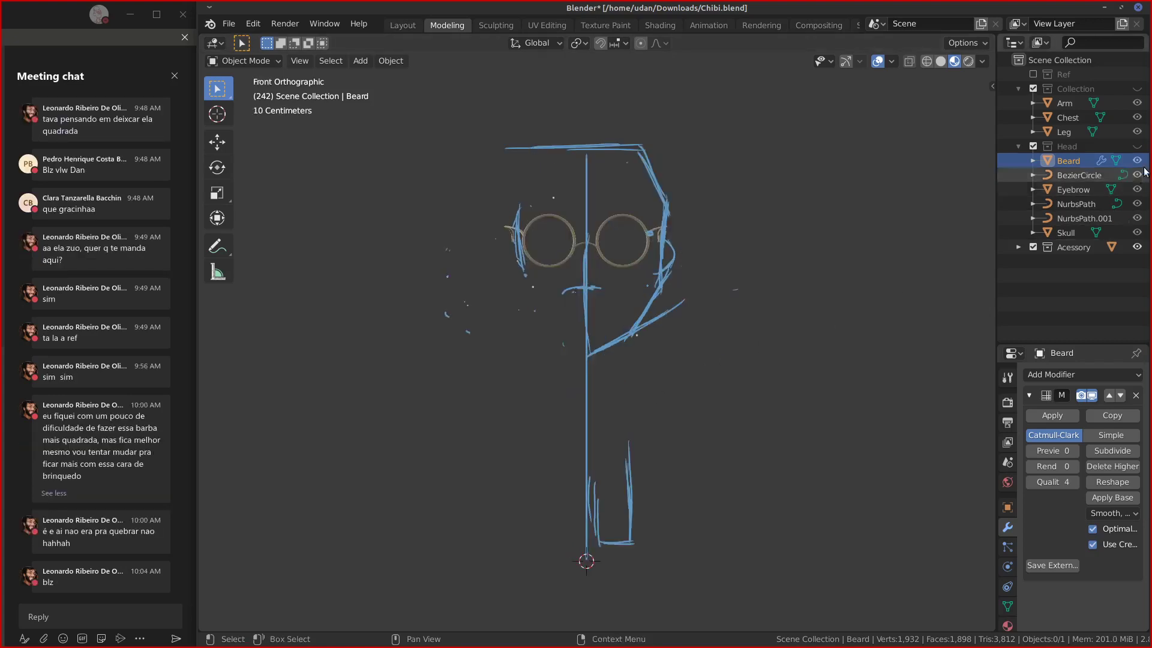
click(1137, 88)
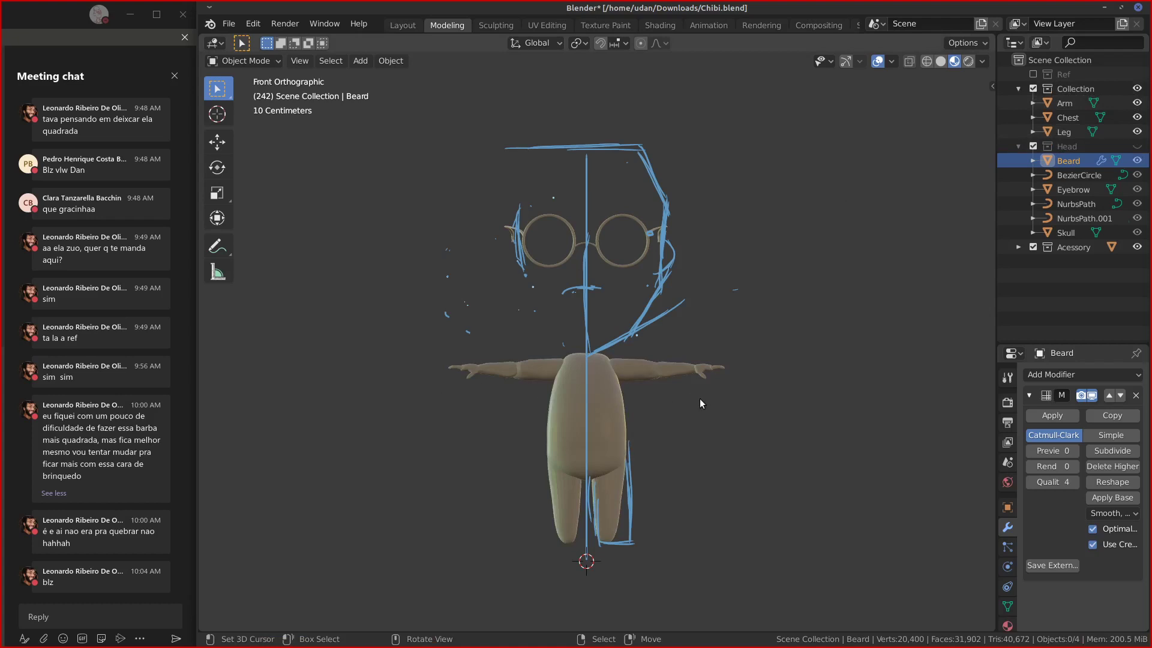
drag(611, 358, 695, 358)
drag(617, 380, 690, 372)
drag(694, 358, 725, 364)
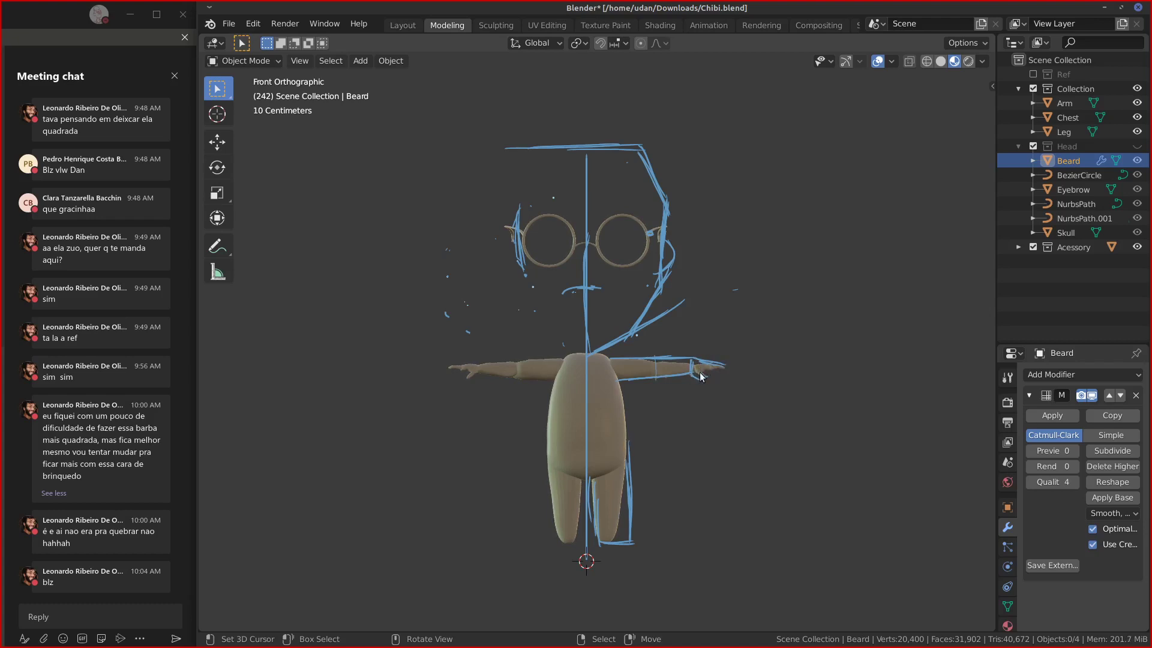
drag(701, 375, 721, 372)
Reinforce the annotated upper arm edge, wrist joint and fingertip outline on the same arm.
scroll(758, 425, up, 4)
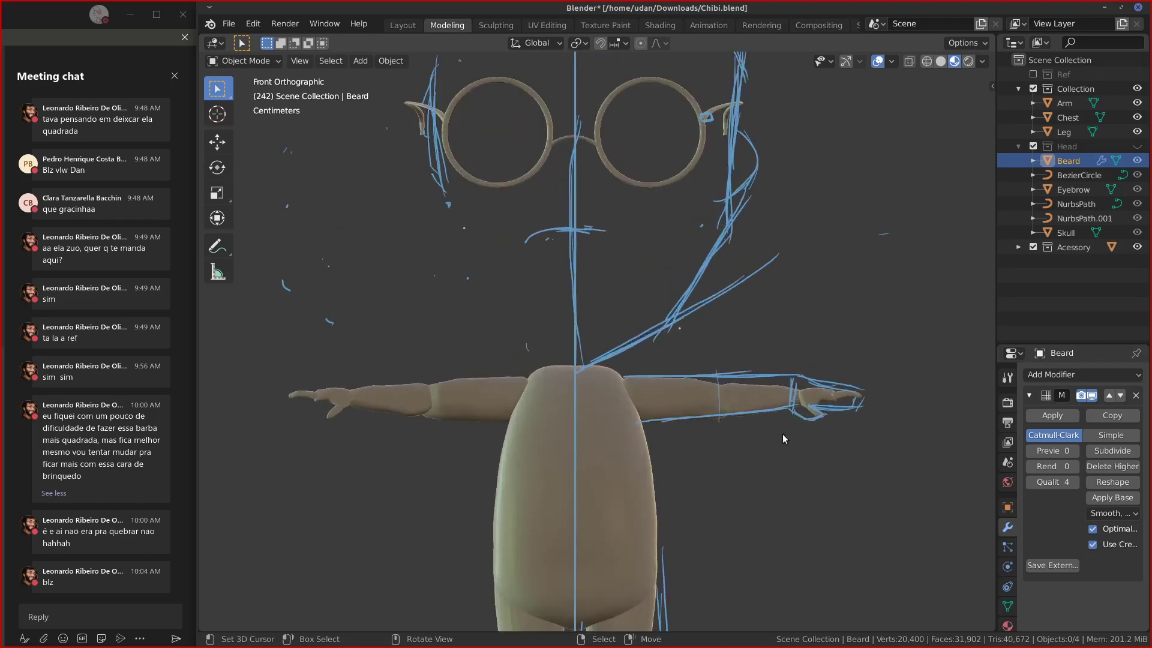
shift+middle_drag(754, 436, 599, 413)
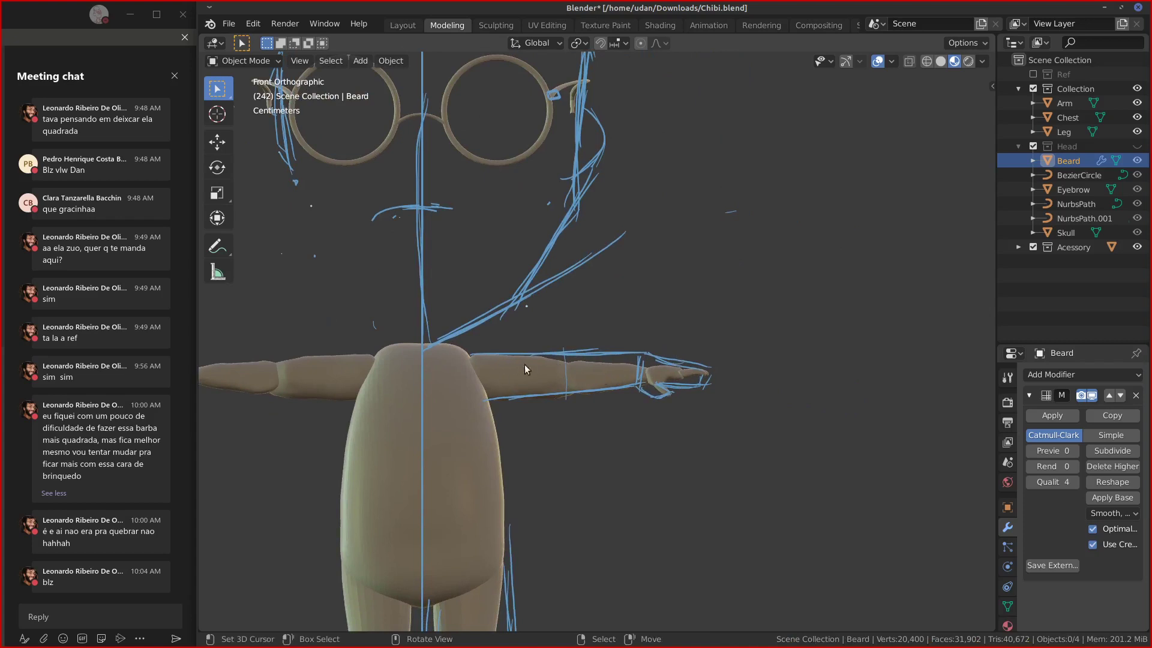
drag(474, 354, 649, 355)
drag(661, 358, 659, 383)
mouse_move(683, 363)
mouse_down()
mouse_move(680, 381)
mouse_move(716, 375)
mouse_up()
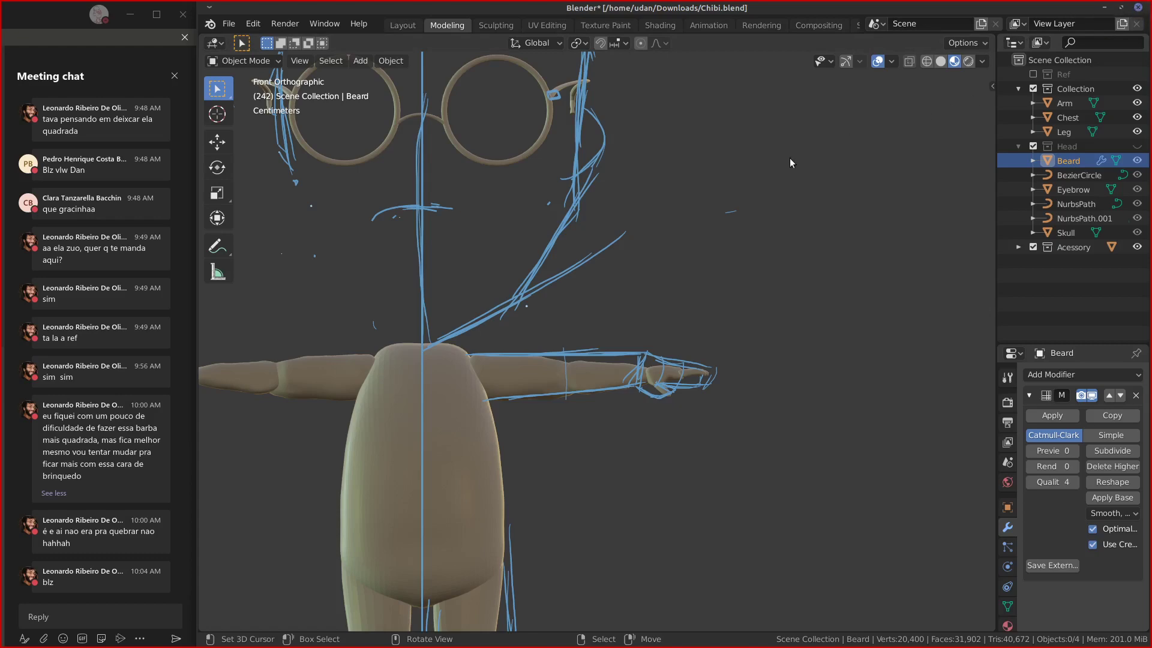
Switch to Firefox and close the funko image search and the character sketch preview.
key(alt+Tab)
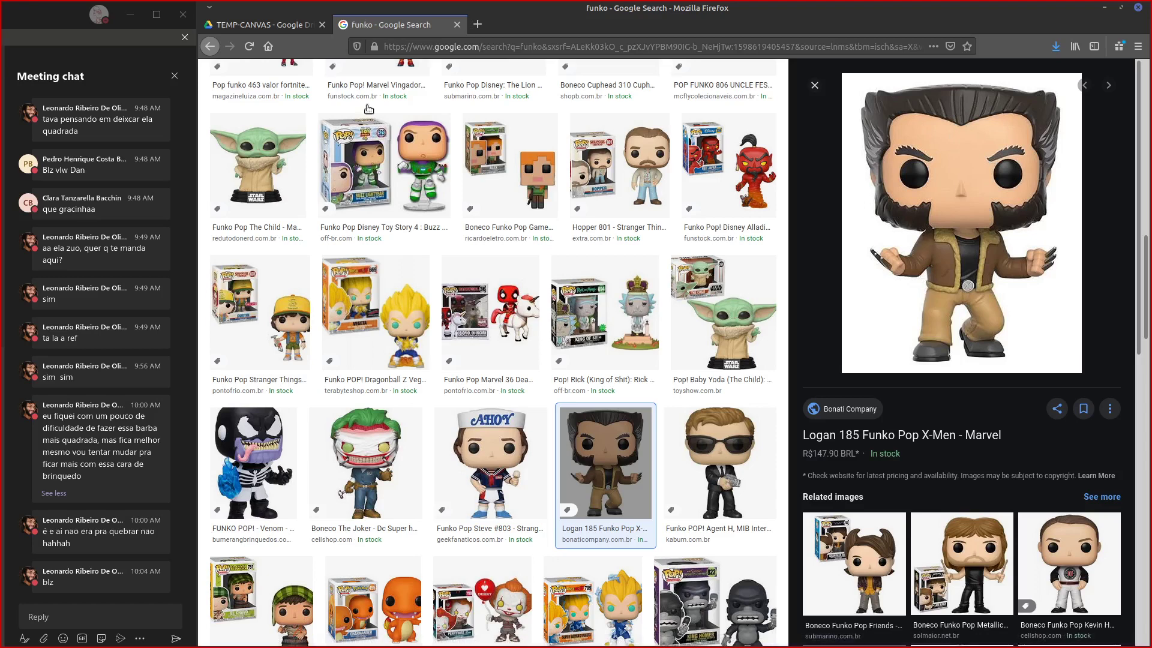
click(458, 26)
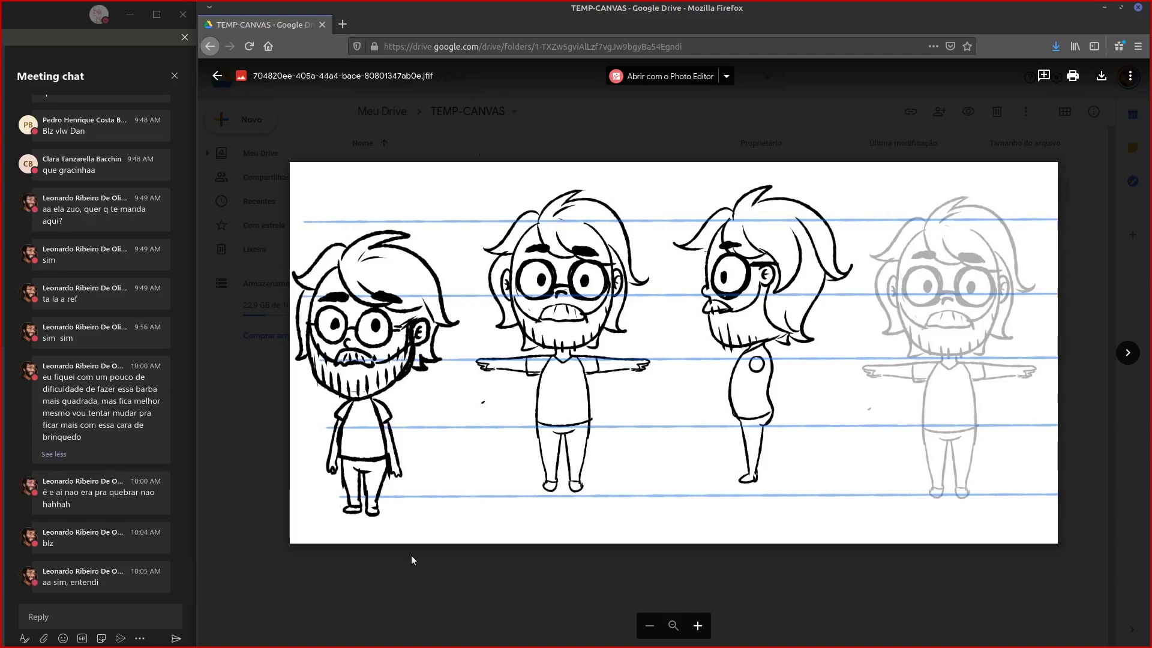
click(423, 563)
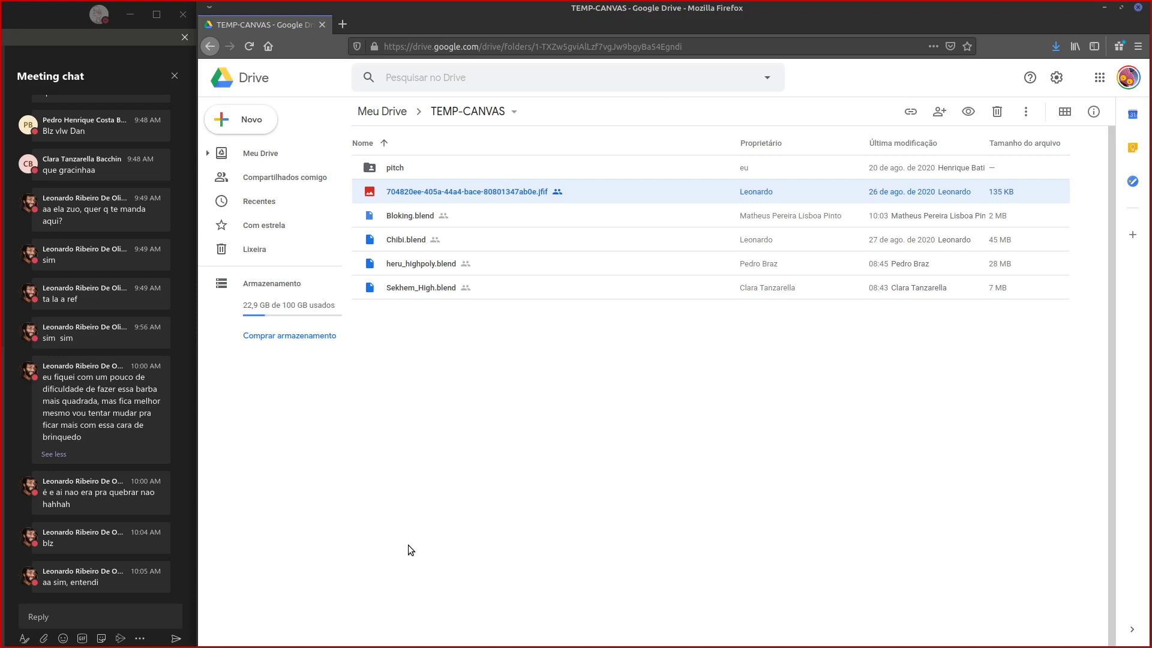
Download Bloking.blend from the TEMP-CANVAS folder, opening it with Blender, and close its preview.
click(429, 227)
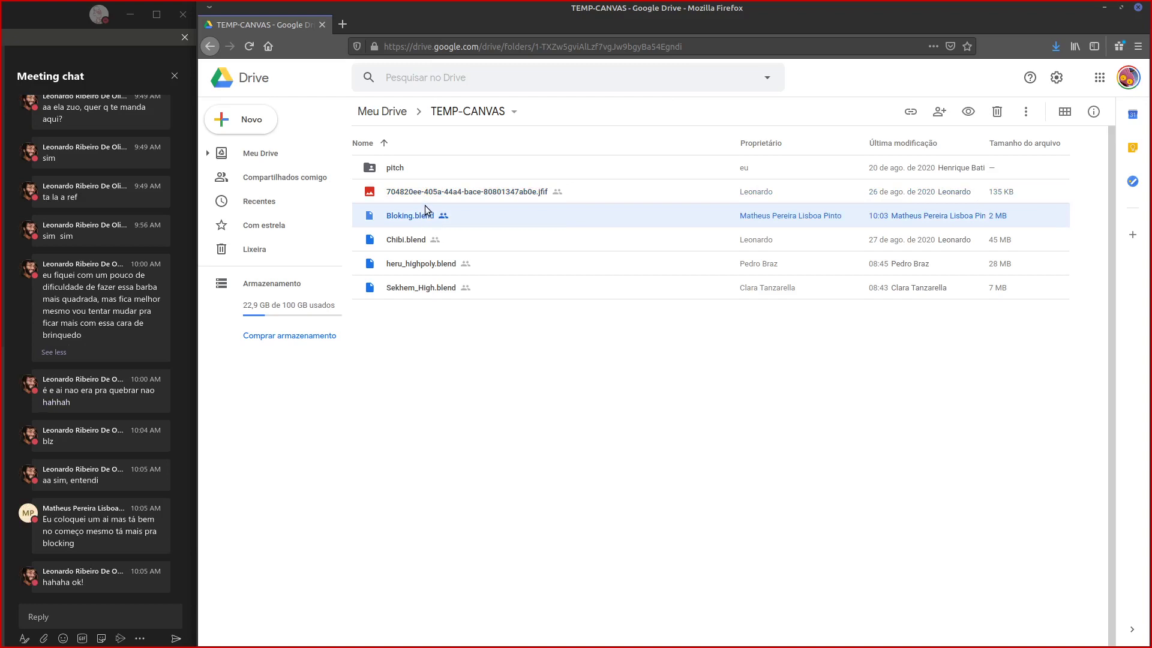
double_click(424, 217)
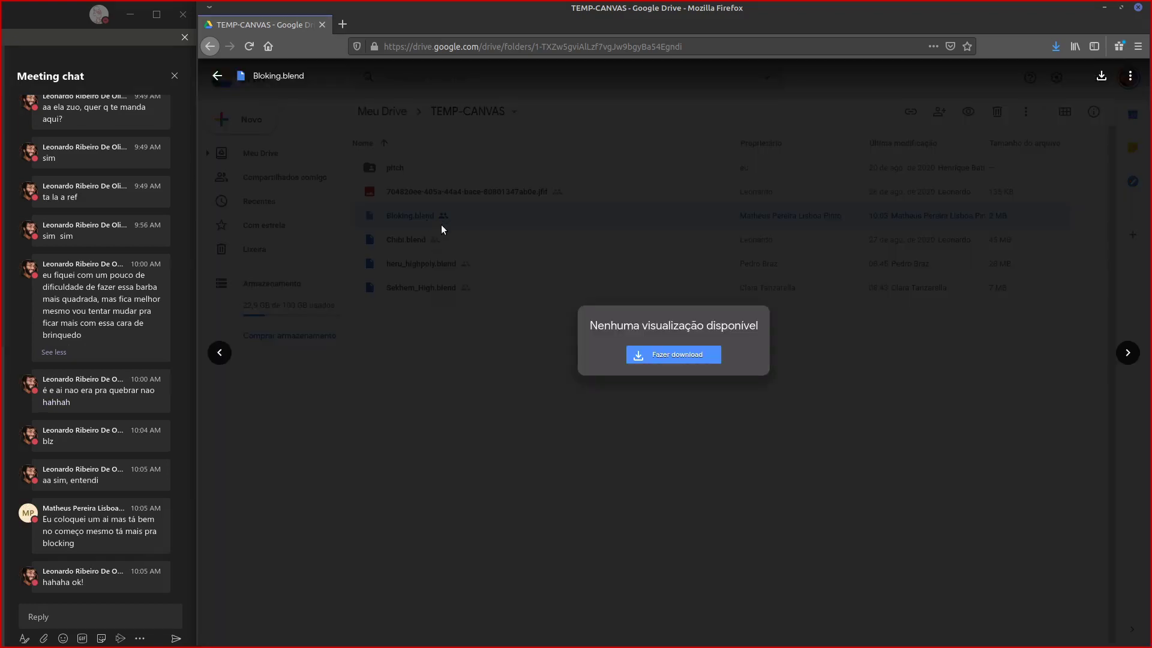
click(634, 353)
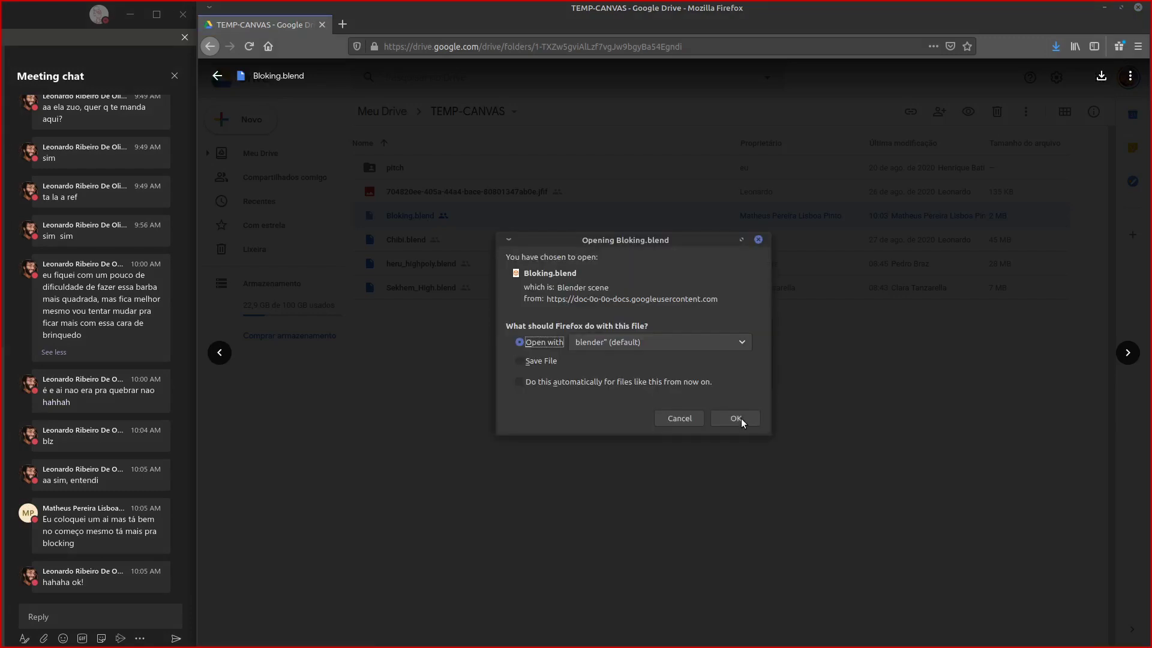
click(744, 416)
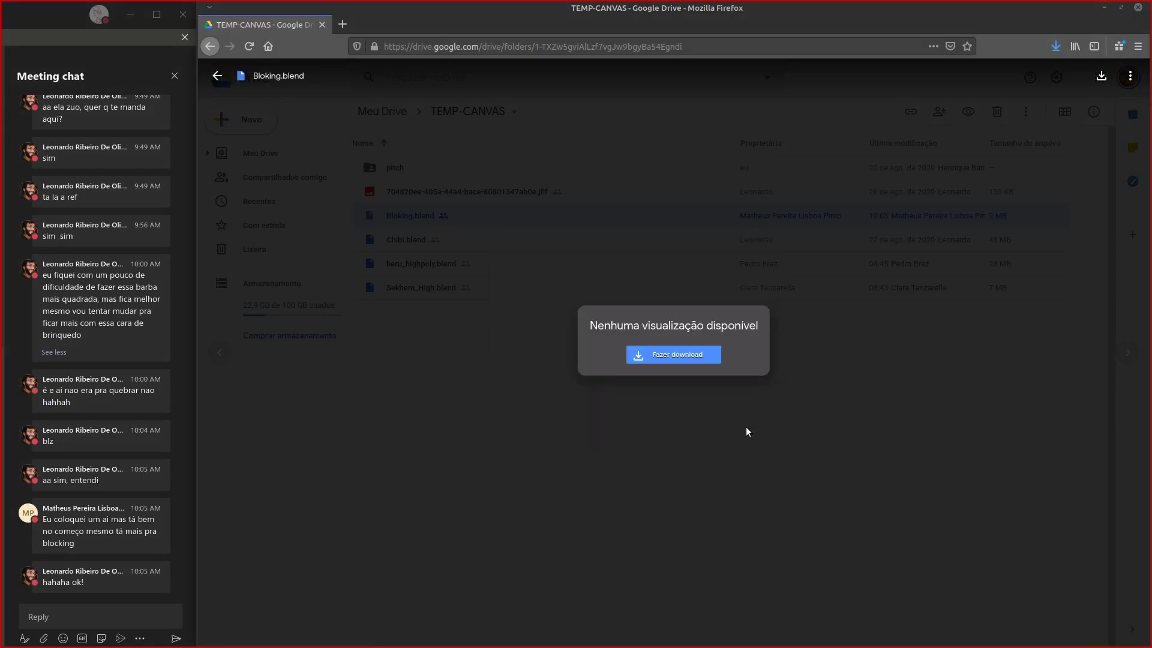
click(637, 444)
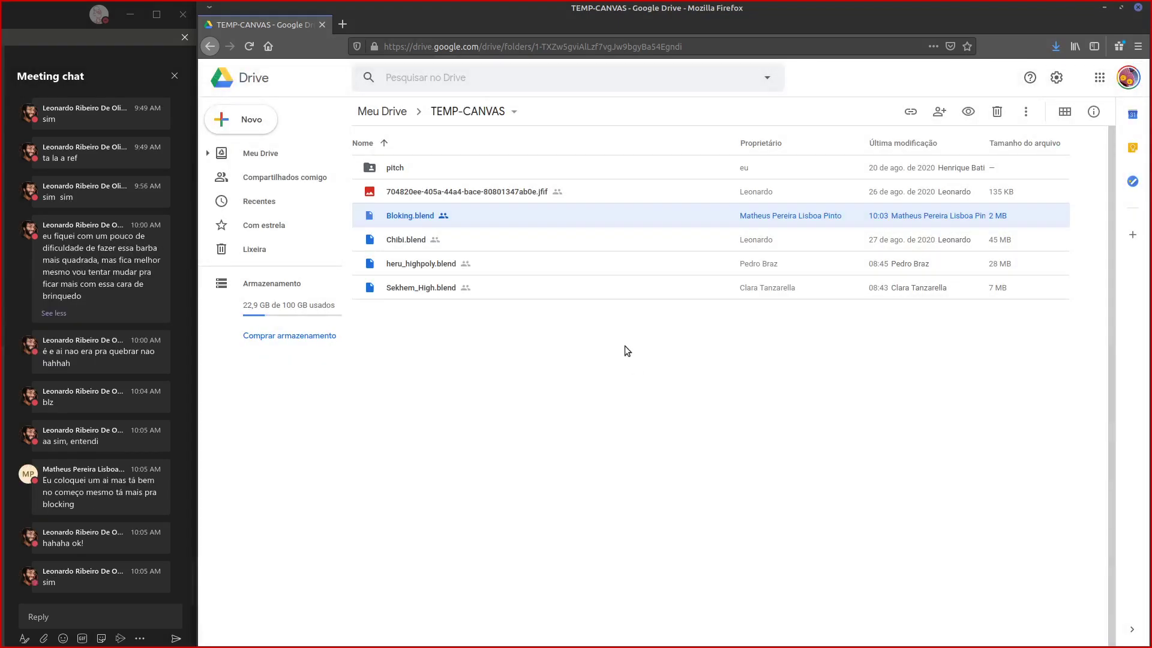
Move and resize the new Blender window so it fills the screen area beside the meeting chat.
drag(624, 345, 262, 322)
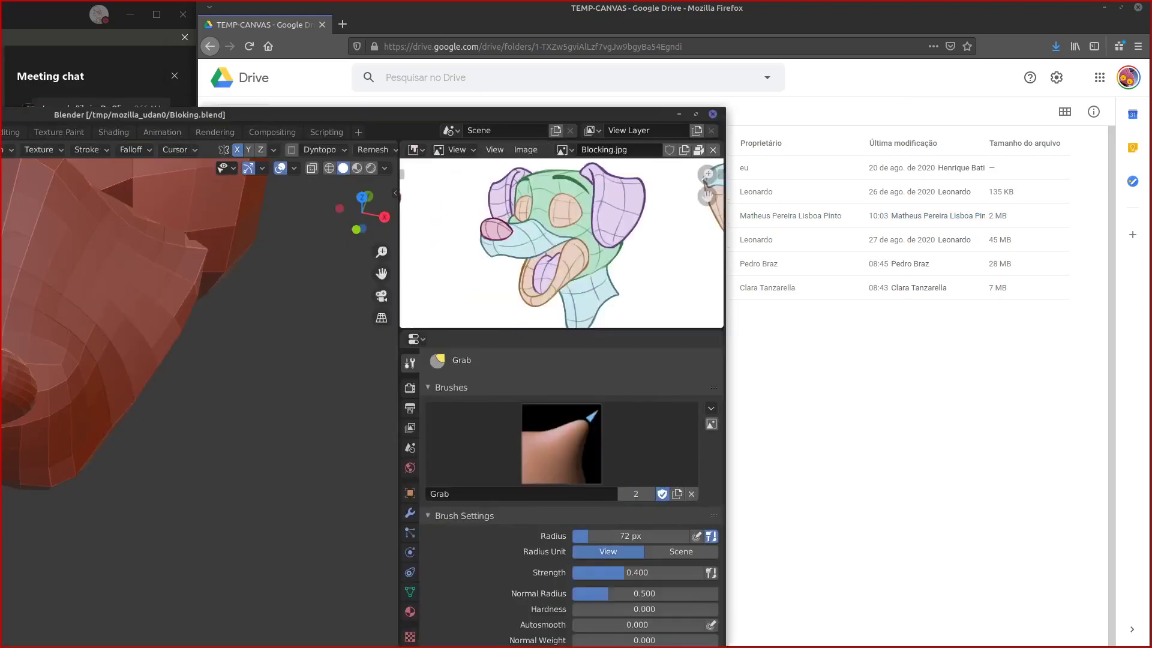
drag(0, 114, 365, 108)
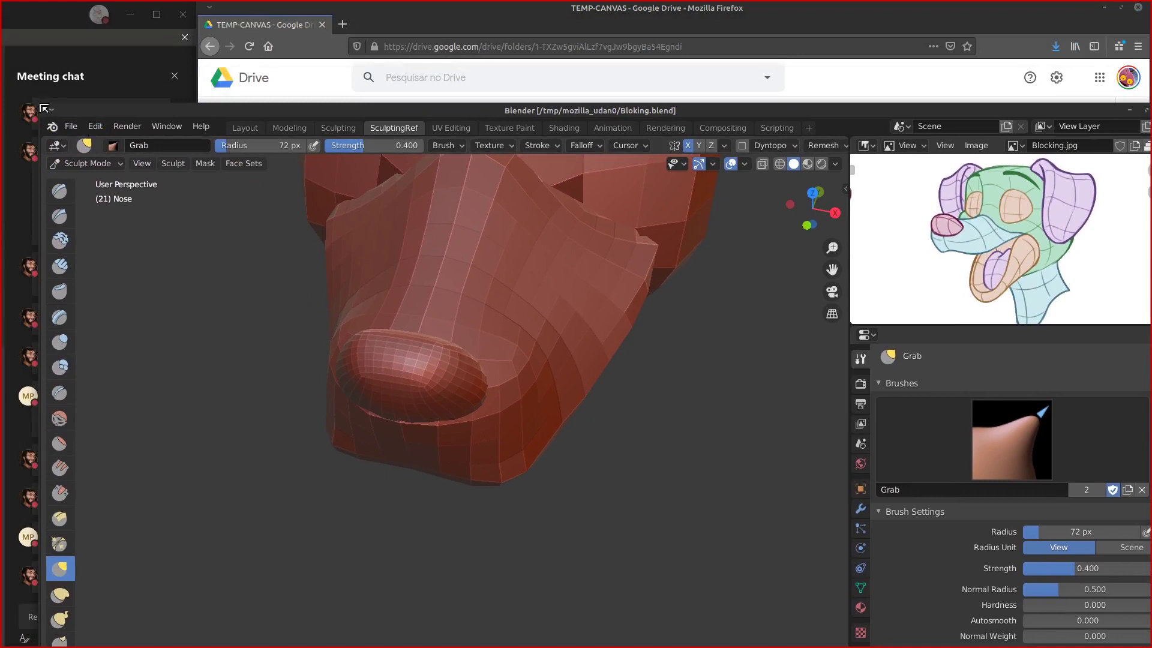
drag(42, 107, 42, 146)
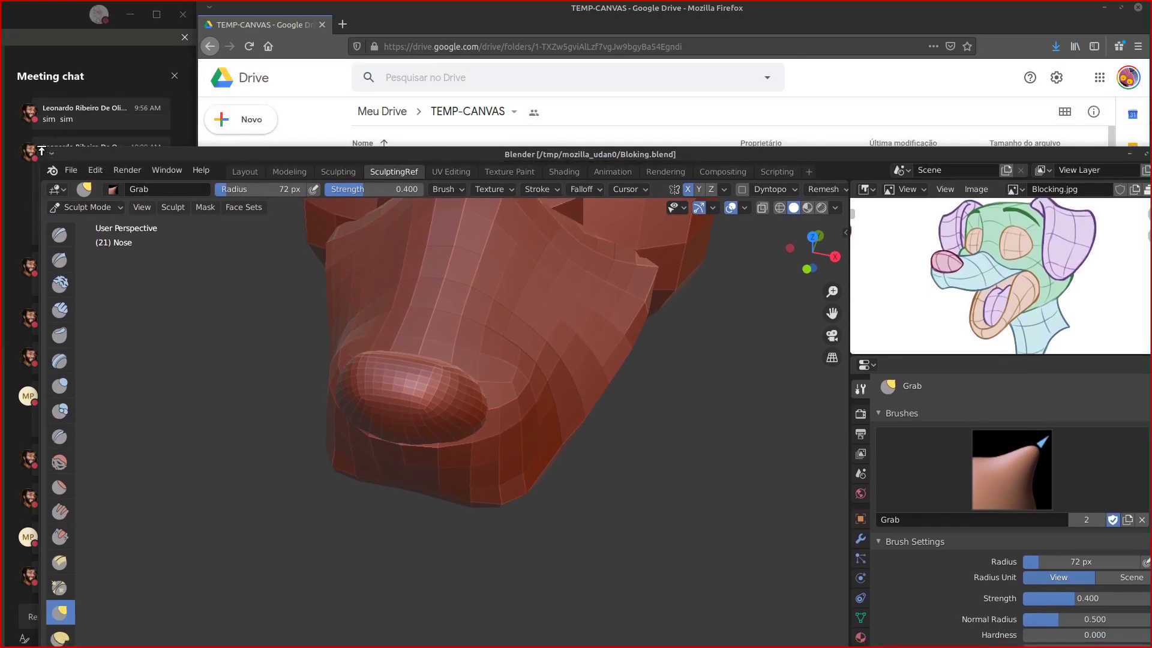
drag(43, 152, 242, 64)
drag(468, 69, 451, 6)
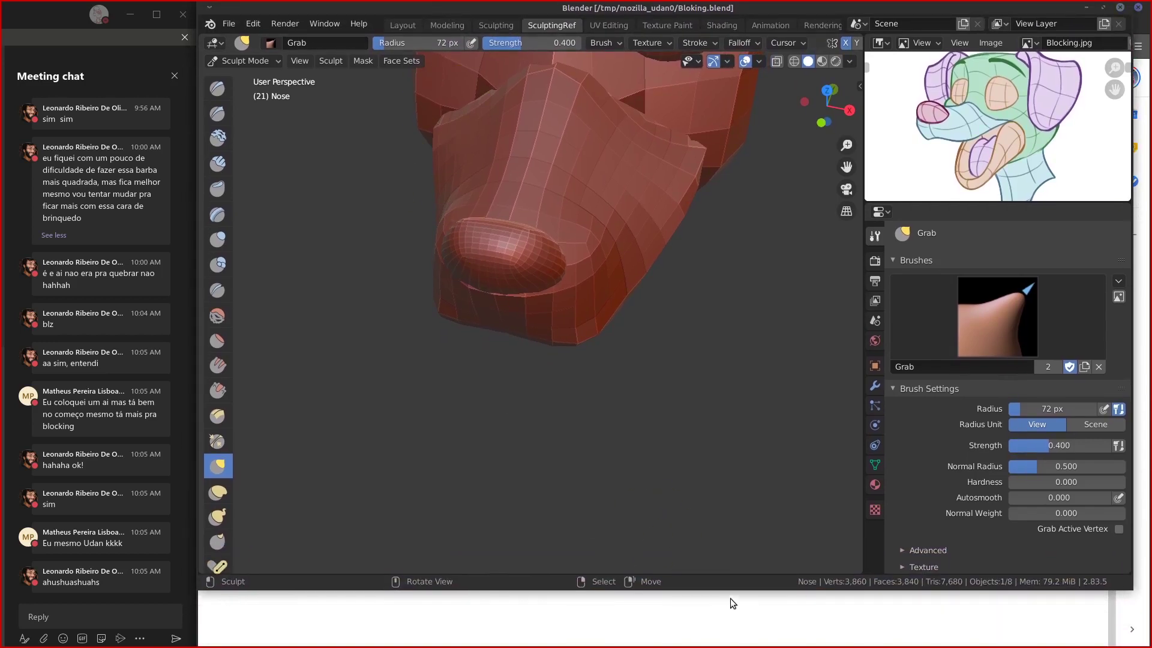
drag(725, 585, 725, 645)
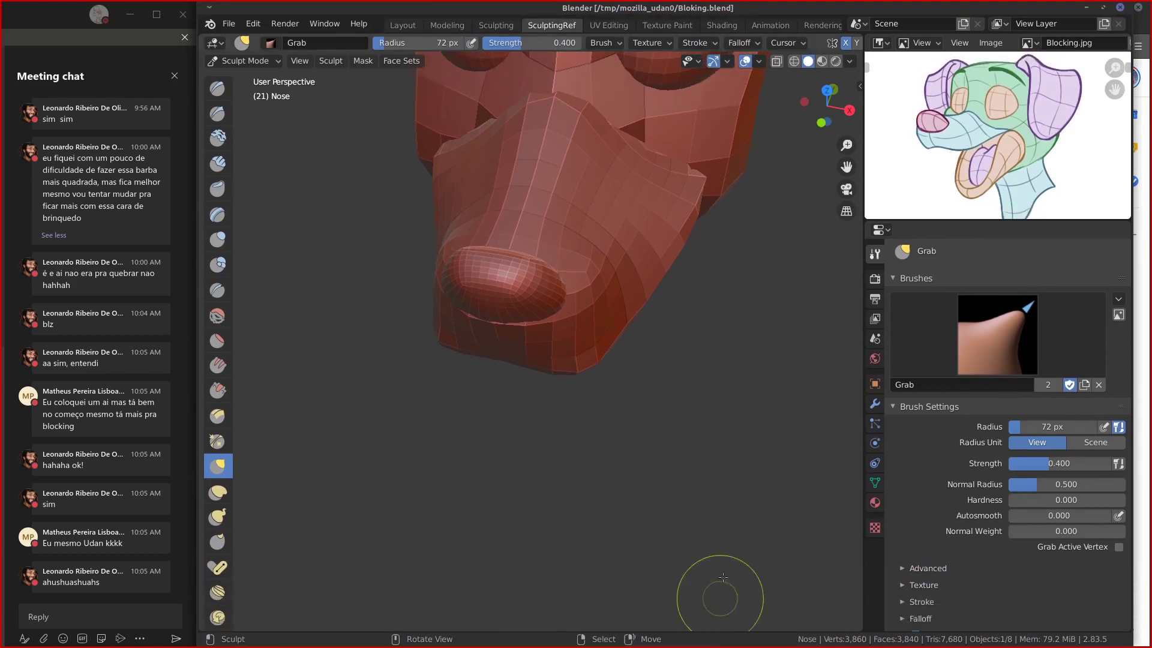
Leave sculpting of the nose, select the Eyes object in Object Mode, and face the dog head in front orthographic view.
mouse_move(610, 354)
middle_down()
mouse_move(625, 424)
mouse_move(596, 401)
mouse_move(610, 386)
mouse_move(726, 342)
mouse_move(655, 360)
middle_up()
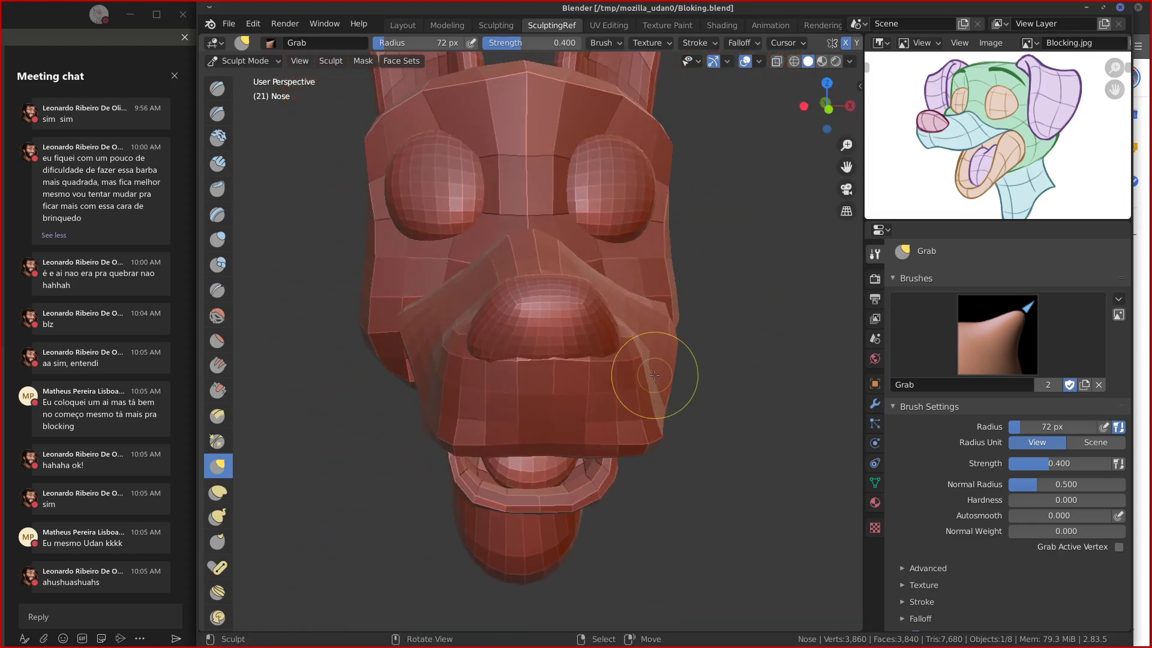
key(KP_7)
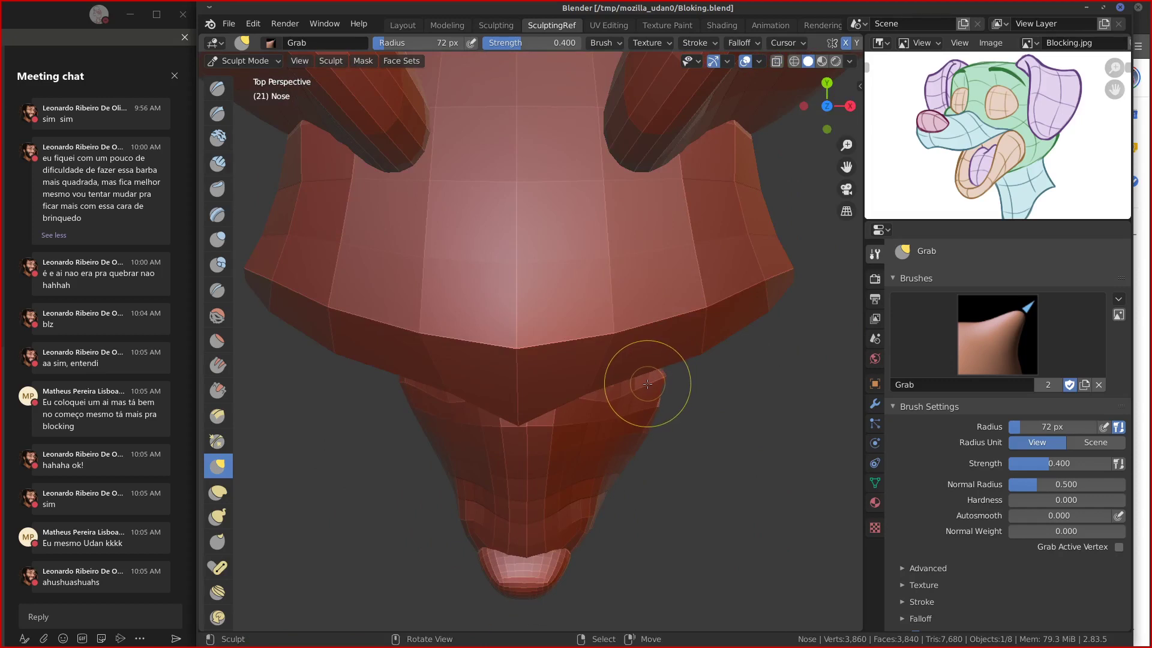
key(KP_1)
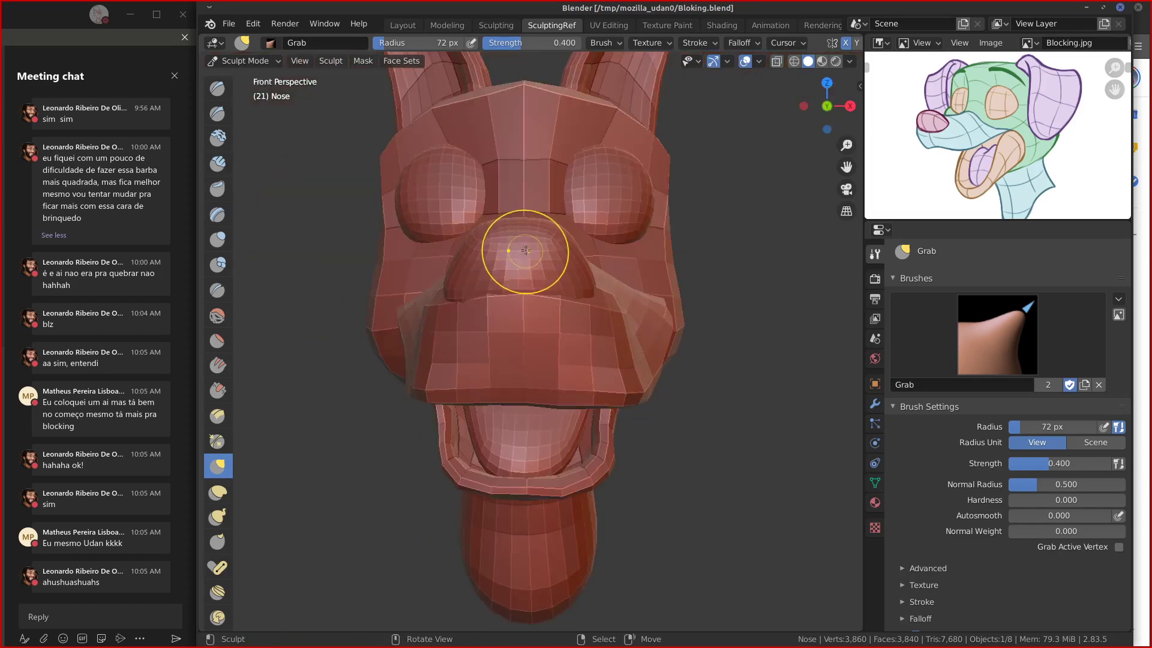
key(KP_5)
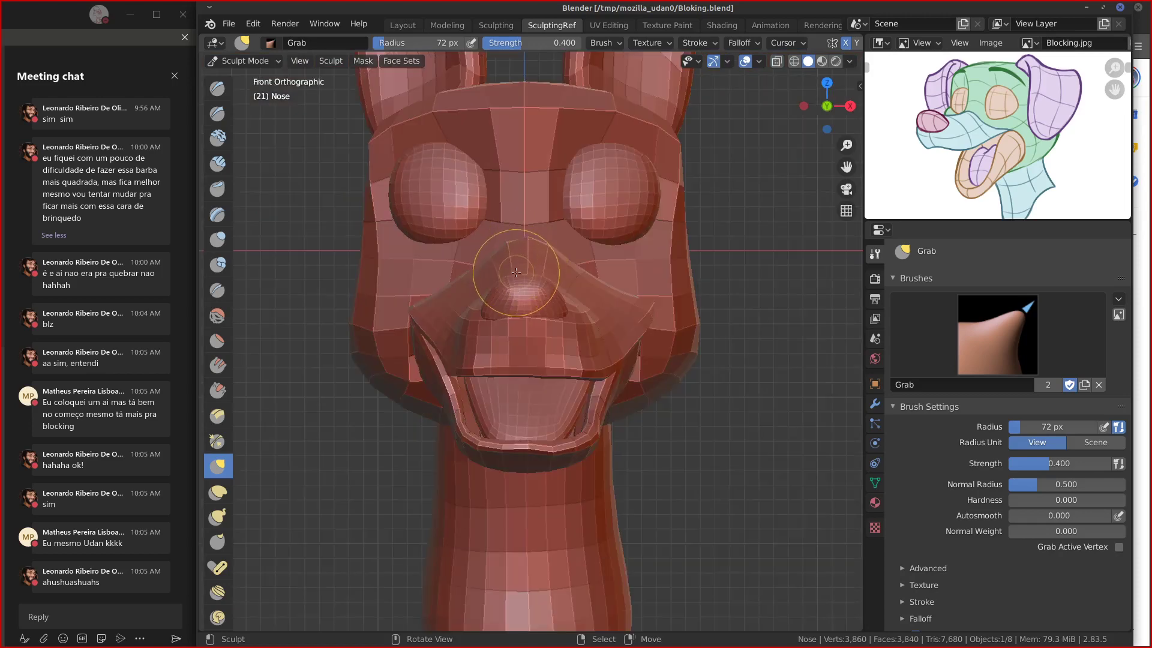
mouse_move(693, 375)
middle_down()
mouse_move(616, 342)
mouse_move(595, 382)
mouse_move(659, 393)
mouse_move(553, 379)
mouse_move(557, 390)
mouse_move(522, 397)
mouse_move(606, 416)
middle_up()
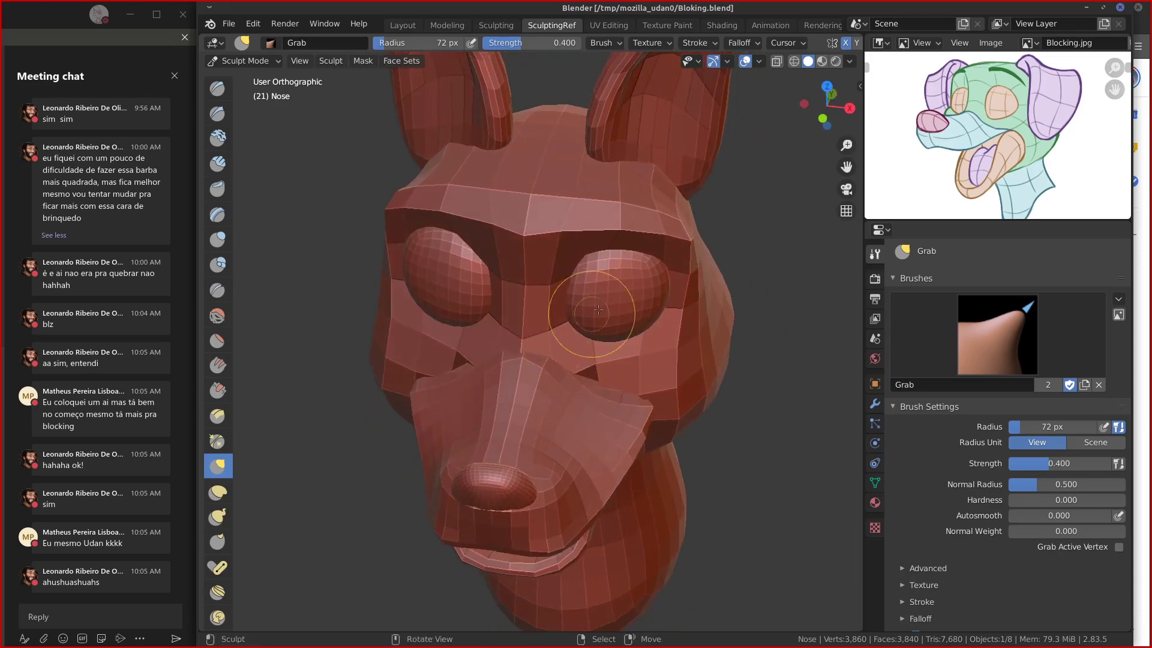
key(Tab)
key(Tab)
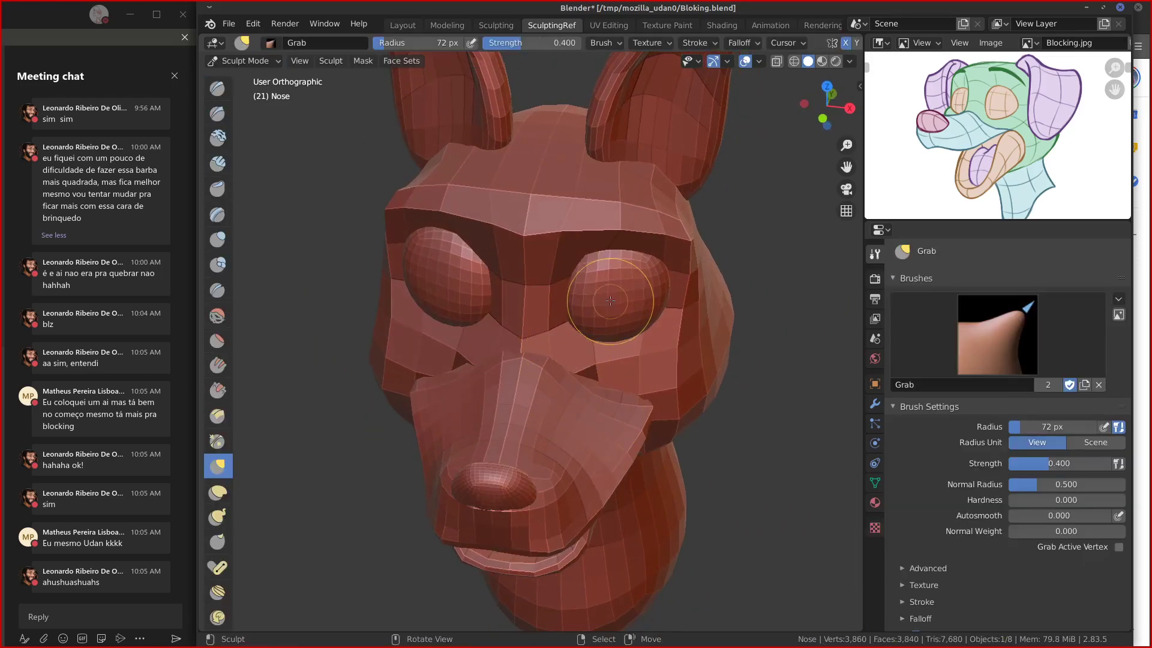
right_click(612, 298)
key(Tab)
key(Tab)
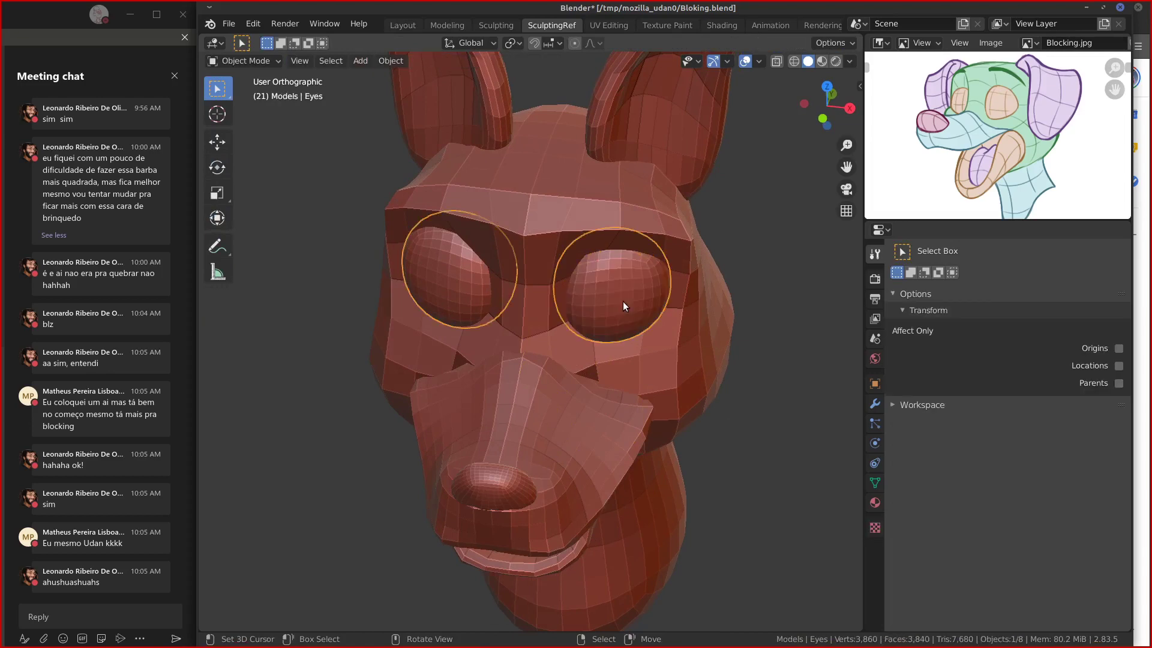
key(KP_1)
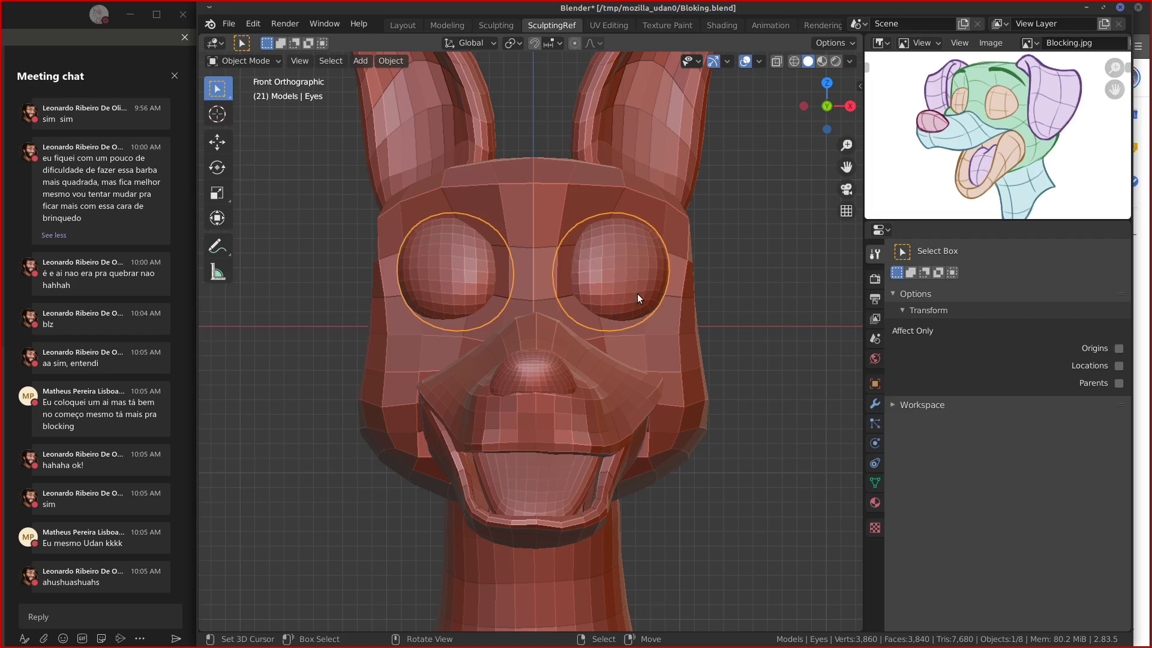
Annotate concentric iris and pupil outlines on the dog's left eye.
key(q)
key(Tab)
key(Tab)
click(760, 60)
drag(617, 258, 624, 276)
Annotate curved upper and lower eyelid lines and the outer rim around the dog's left eye.
mouse_move(575, 240)
mouse_down()
mouse_move(609, 230)
mouse_move(670, 251)
mouse_up()
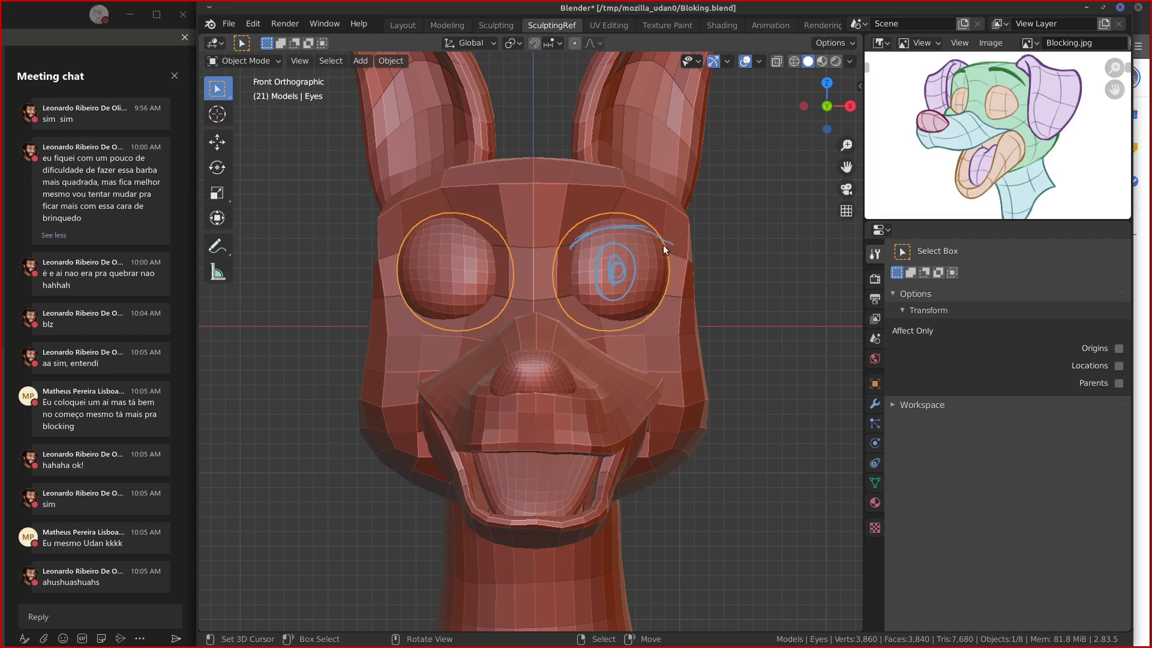
mouse_move(569, 244)
mouse_down()
mouse_move(606, 214)
mouse_move(654, 219)
mouse_up()
mouse_move(574, 300)
mouse_down()
mouse_move(610, 312)
mouse_move(662, 294)
mouse_up()
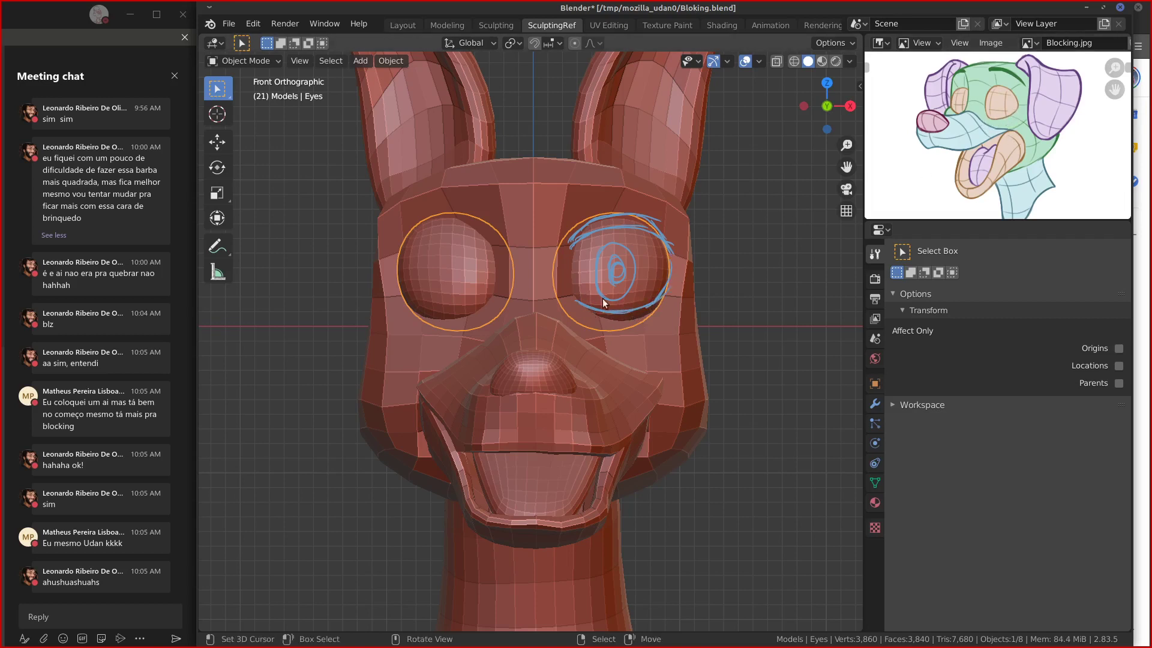
mouse_move(575, 297)
mouse_down()
mouse_move(605, 310)
mouse_move(656, 298)
mouse_move(671, 264)
mouse_up()
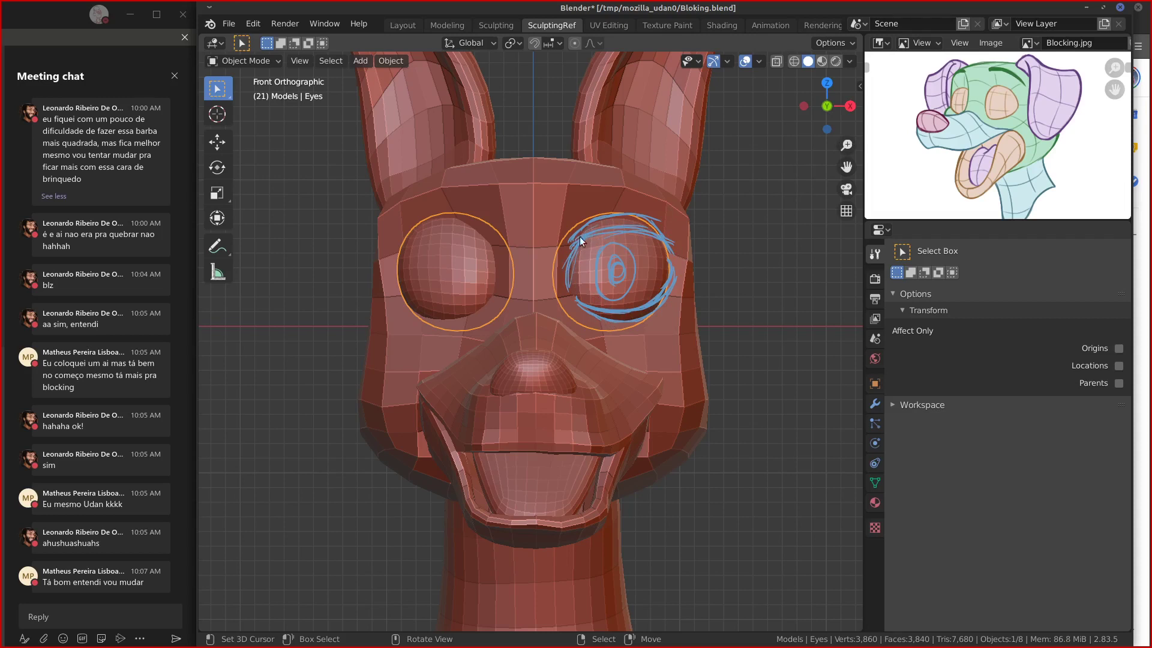
Erase the eyelid and rim strokes around the left eye, keeping the iris and pupil sketch.
right_drag(615, 228, 681, 238)
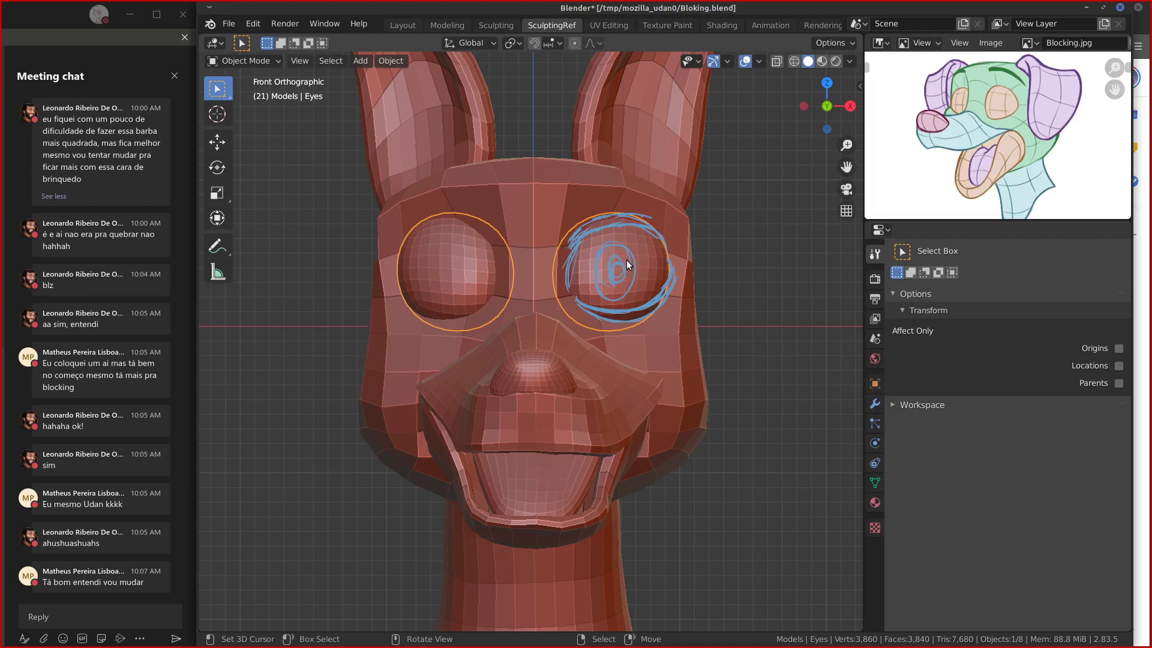
scroll(496, 316, up, 2)
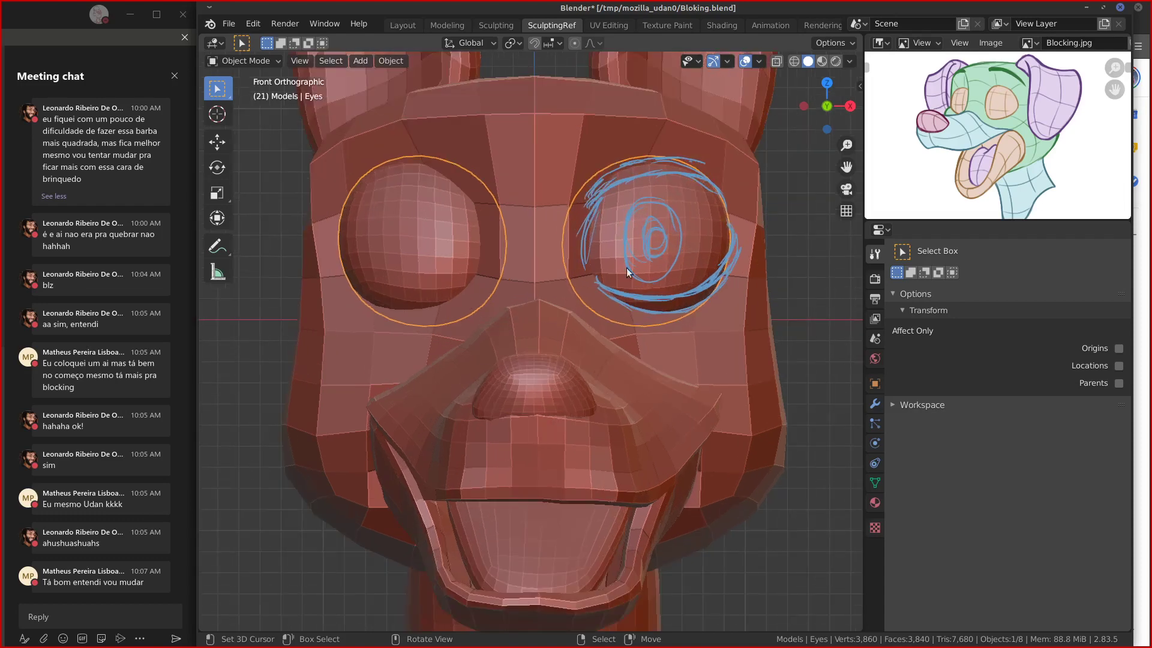
shift+middle_drag(696, 313, 652, 333)
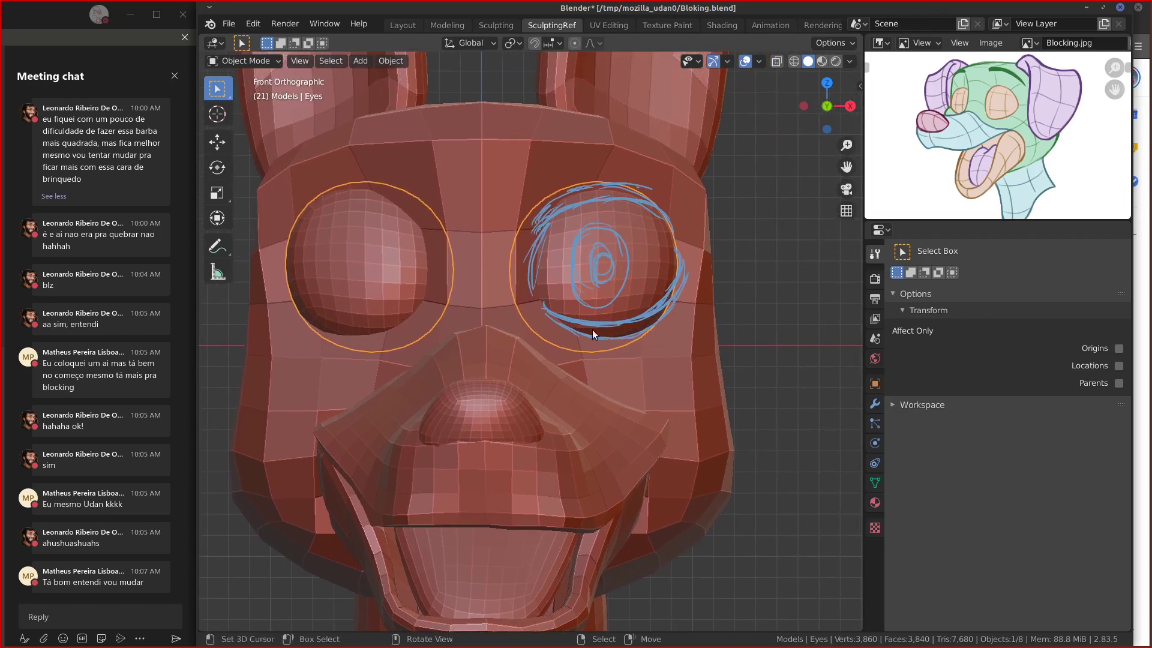
mouse_move(568, 322)
right_down()
mouse_move(694, 291)
mouse_move(682, 266)
mouse_move(557, 239)
mouse_move(538, 258)
mouse_move(681, 216)
mouse_move(542, 311)
mouse_move(665, 233)
mouse_move(612, 187)
mouse_move(575, 211)
right_up()
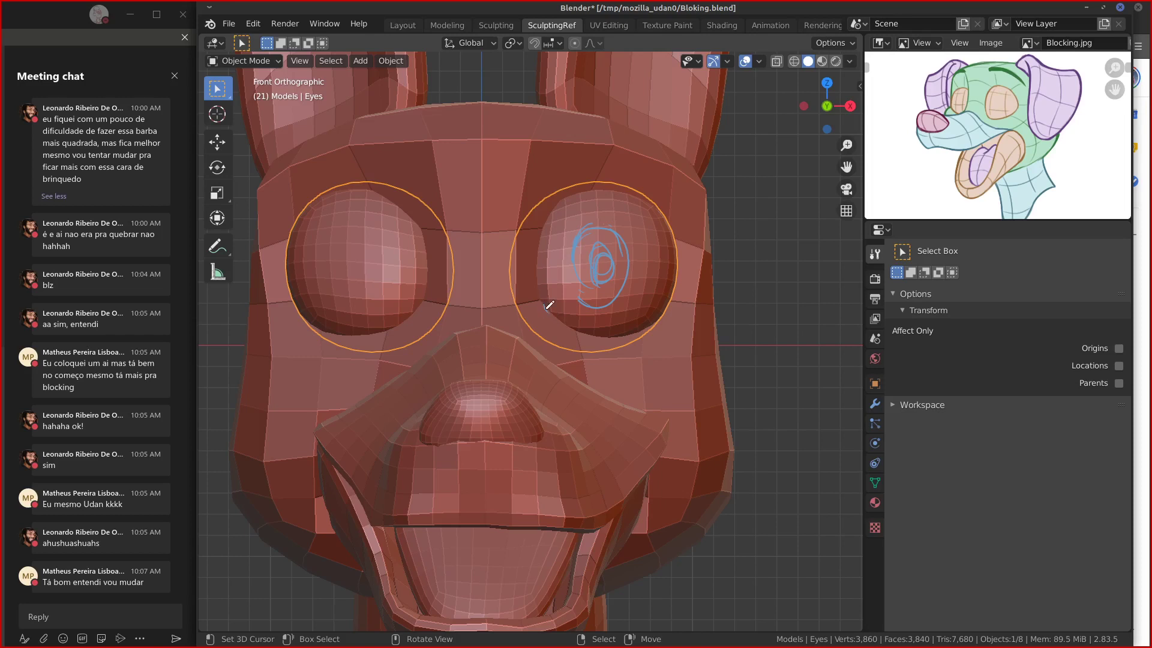
Annotate the lower eyelid as a thick curved band hugging the underside of the left eyeball.
mouse_move(555, 309)
mouse_down()
mouse_move(631, 321)
mouse_move(675, 299)
mouse_up()
mouse_move(554, 322)
mouse_down()
mouse_move(649, 319)
mouse_move(677, 293)
mouse_up()
mouse_move(545, 307)
mouse_down()
mouse_move(586, 334)
mouse_move(638, 337)
mouse_up()
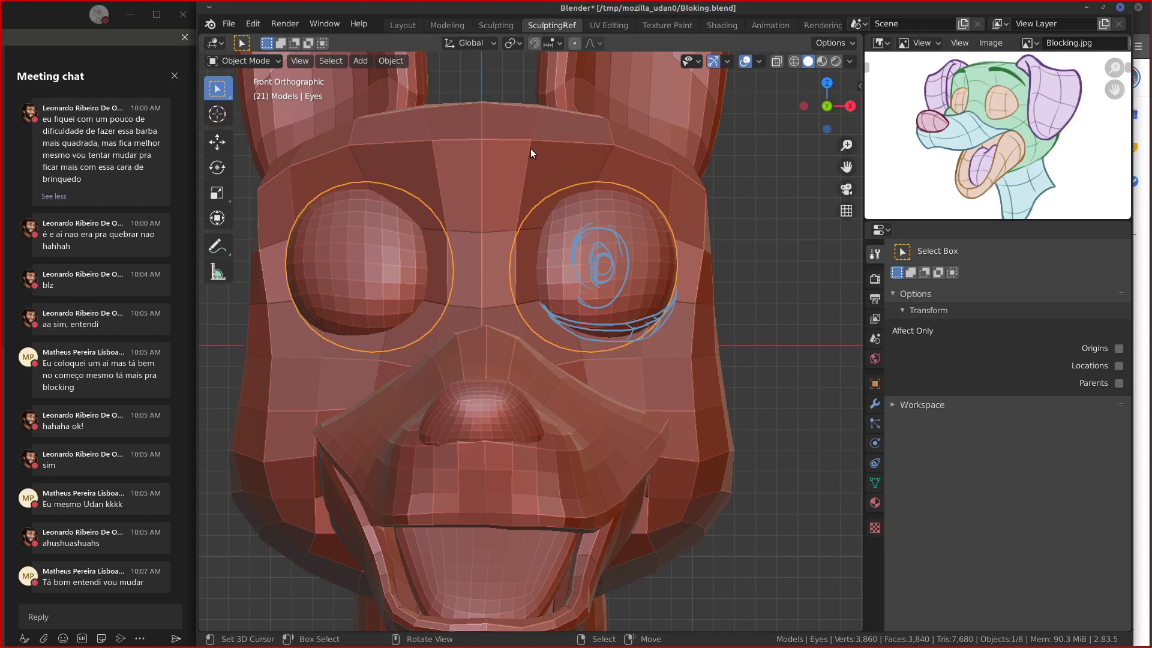
Select the head in Object Mode and check which modifiers it has.
right_click(655, 336)
key(ctrl+Tab)
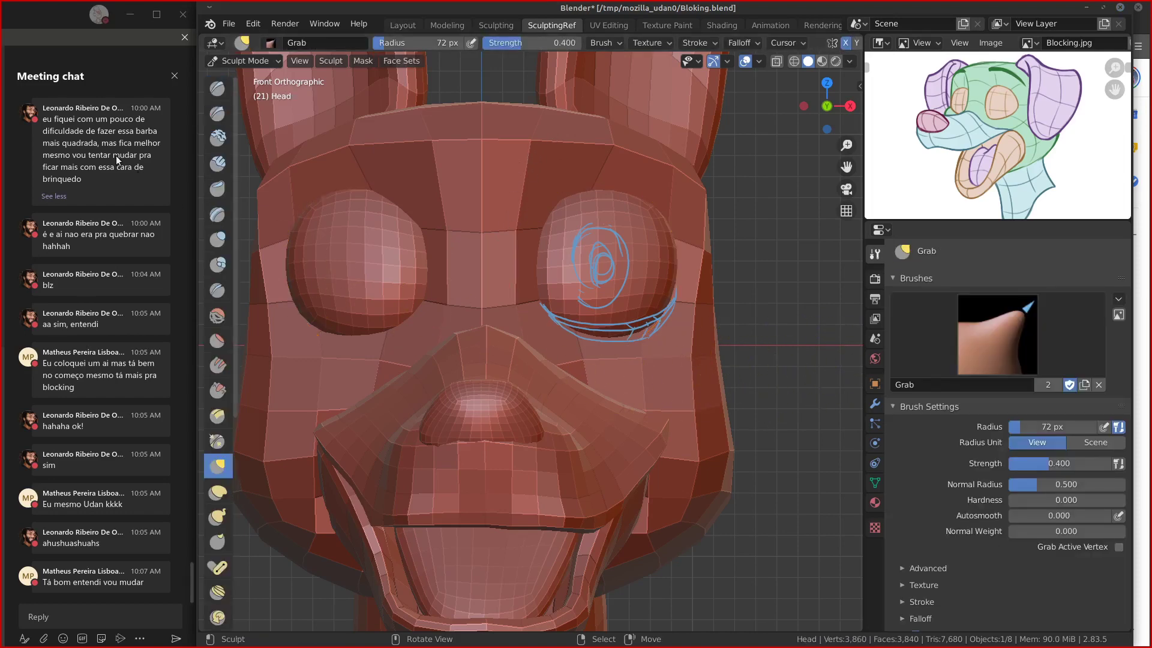
click(244, 61)
click(246, 75)
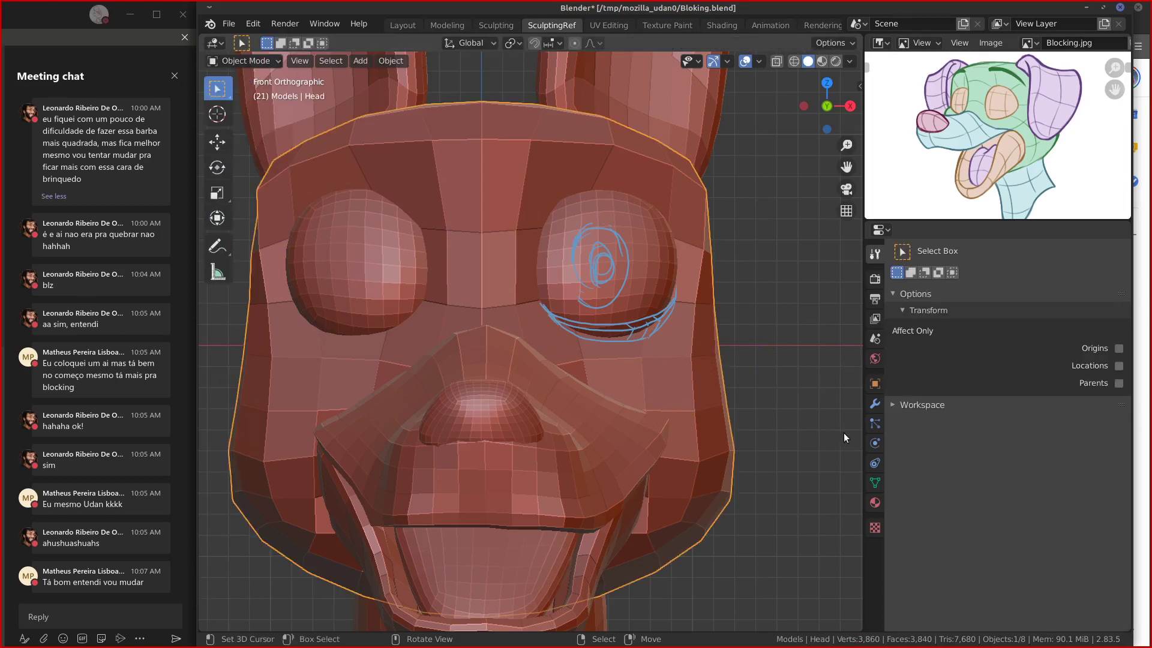
click(875, 405)
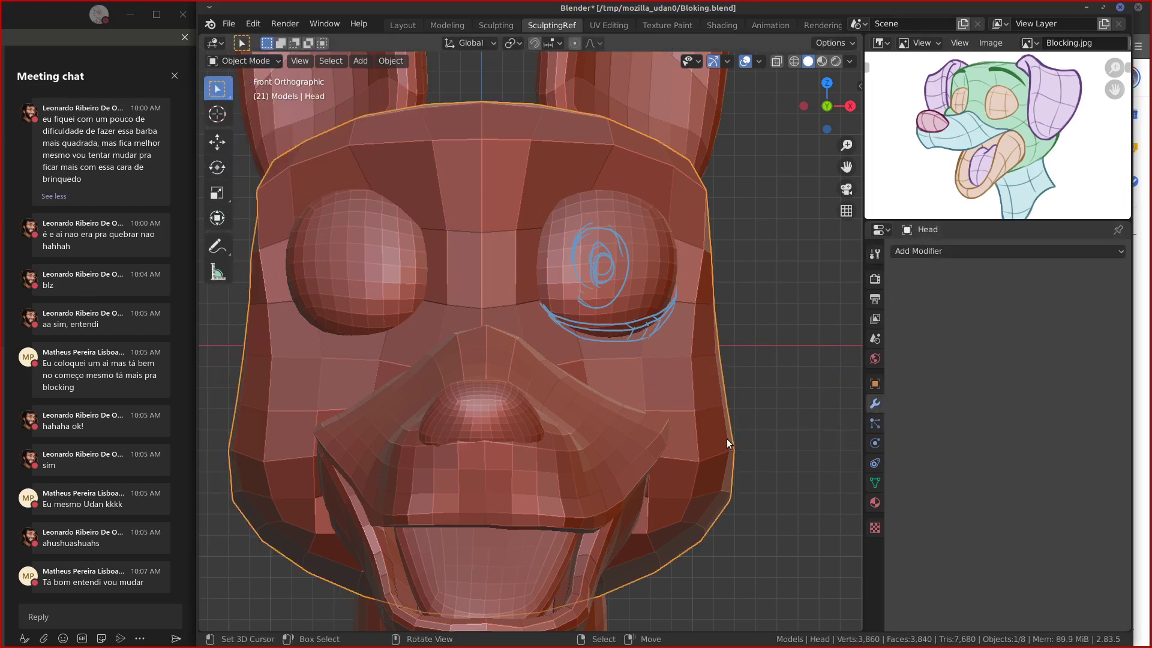
middle_drag(727, 443, 488, 496)
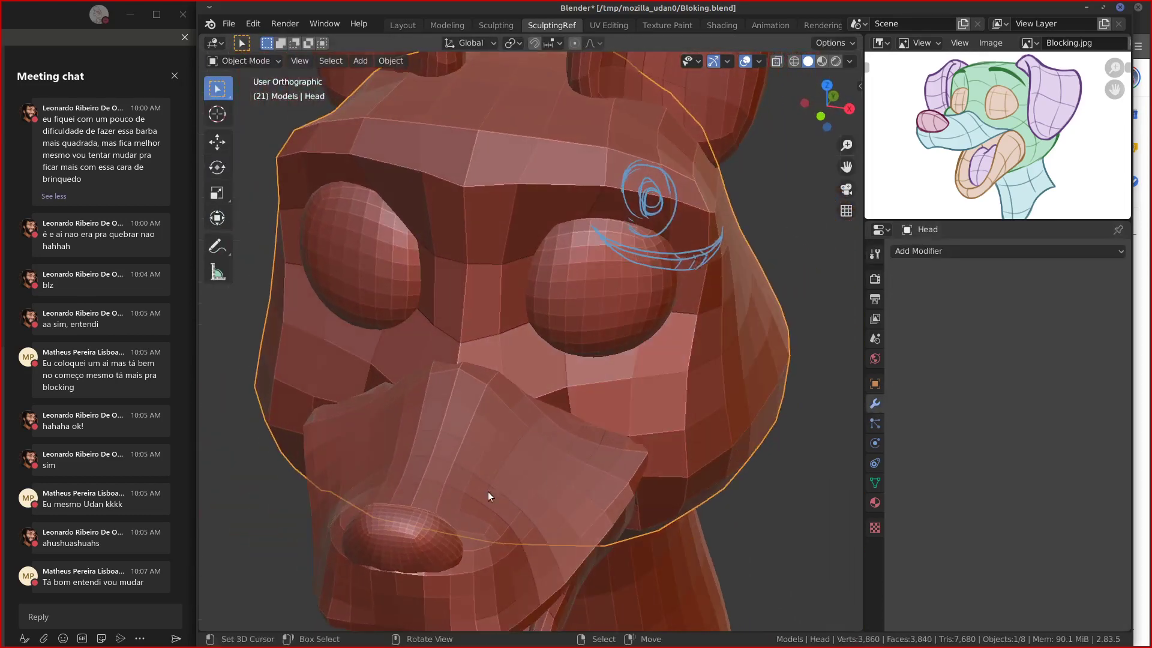
Check the upper mouth piece's modifiers in Object Mode and examine how it fits against the head.
right_click(488, 496)
key(ctrl+Tab)
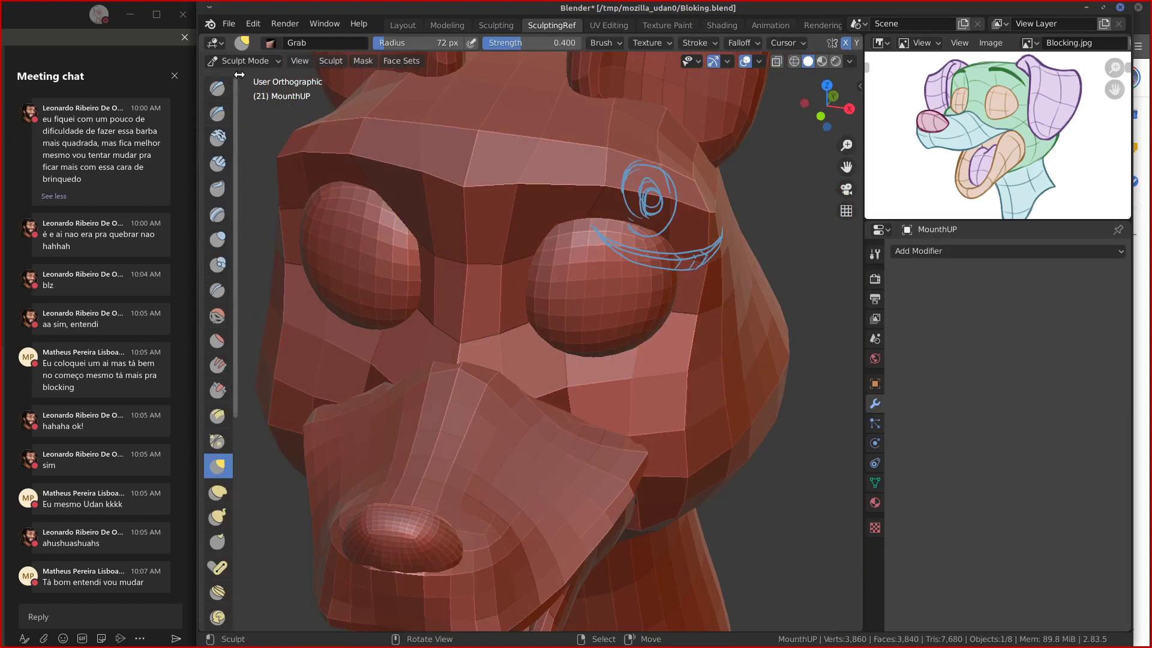
click(245, 60)
click(247, 77)
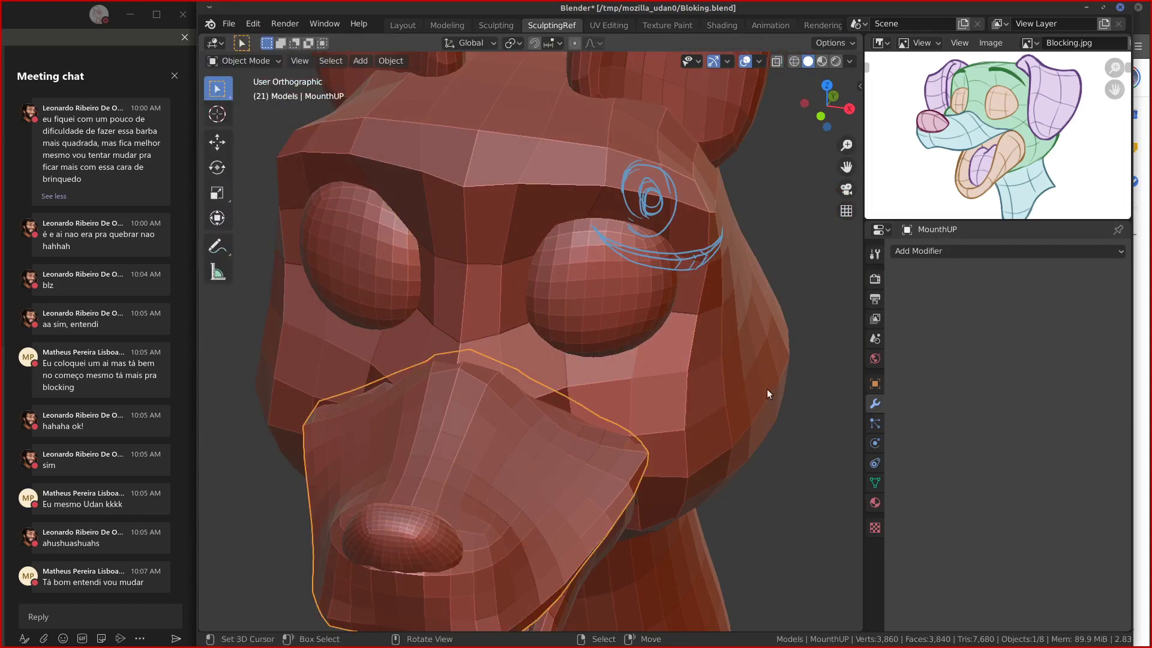
click(600, 405)
middle_drag(491, 355, 514, 402)
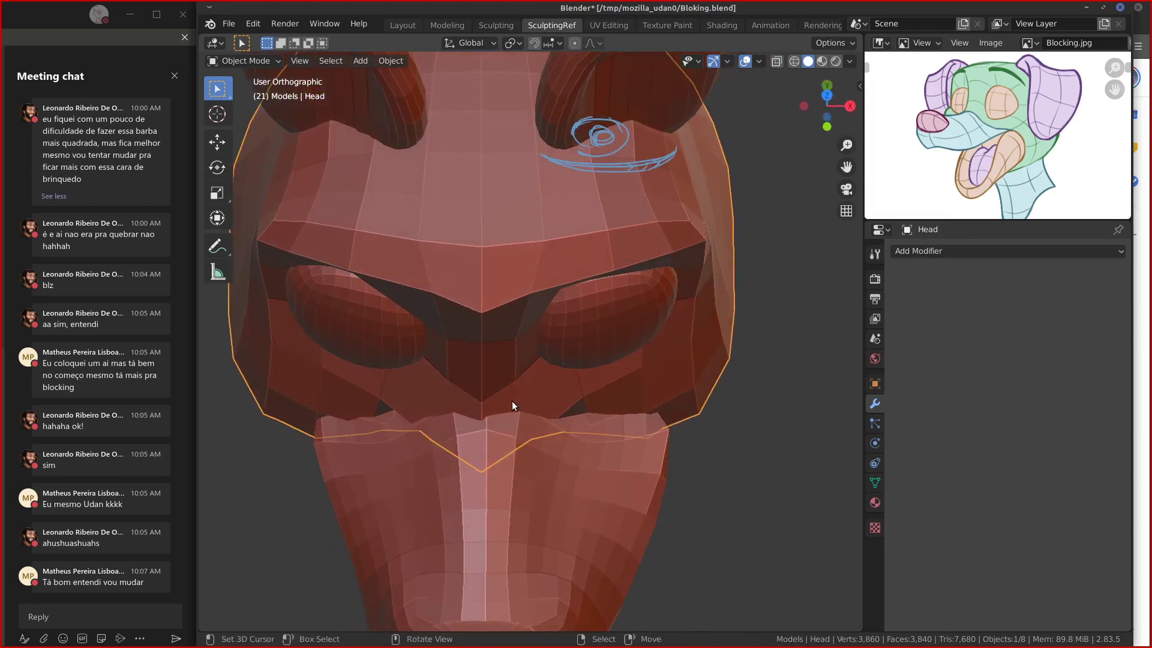
Move the upper mouth piece slightly sideways in top view to centre it on the head's midline.
key(KP_7)
click(499, 505)
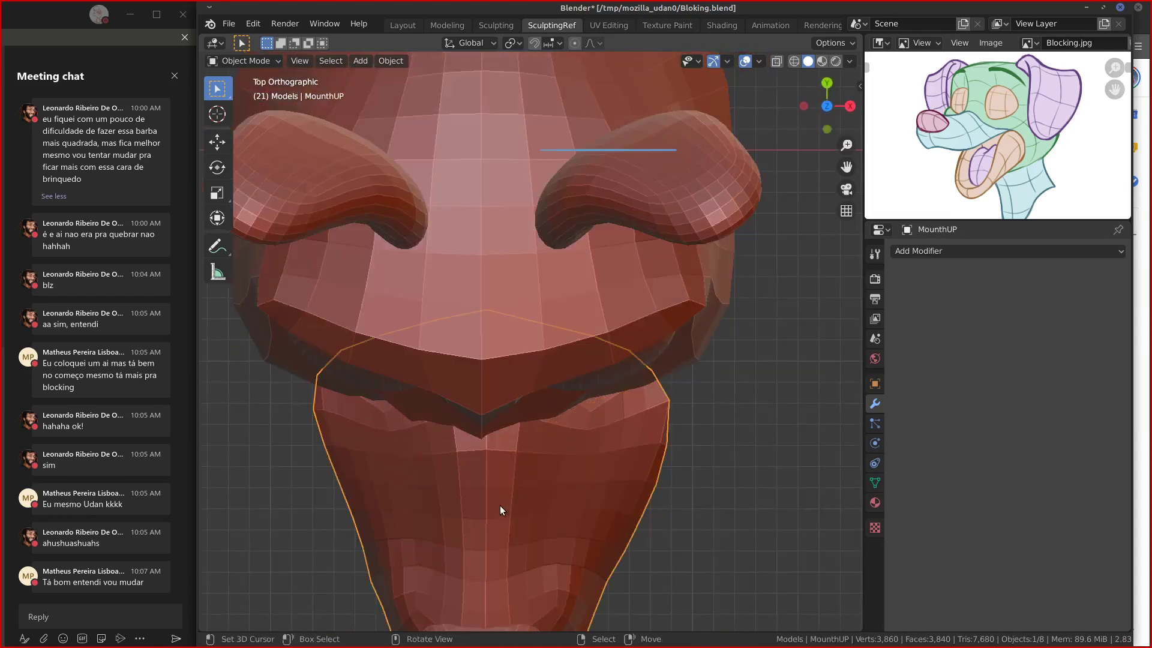
key(g)
click(531, 498)
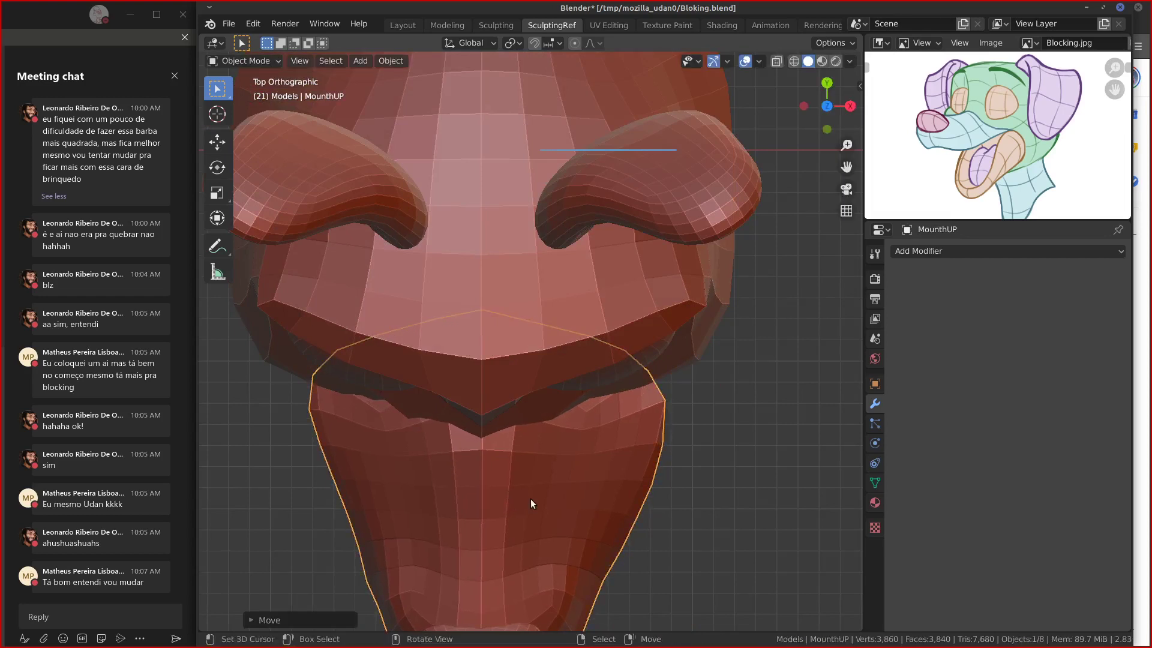
shift+middle_drag(554, 503, 558, 373)
right_click(519, 477)
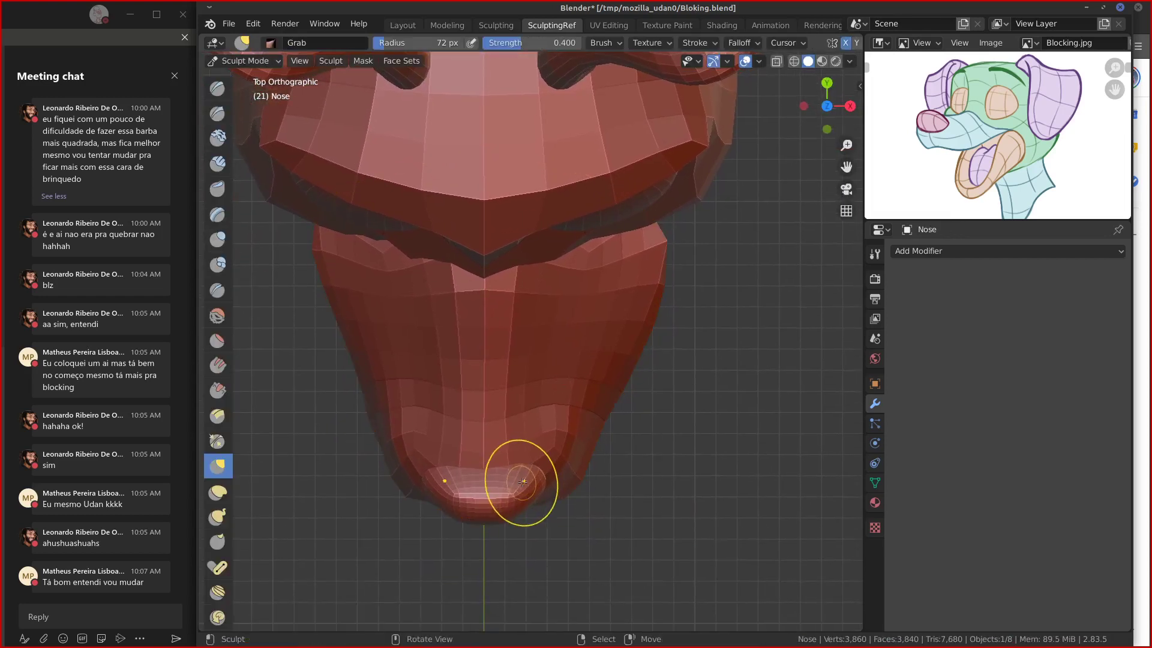
shift+middle_drag(591, 306, 596, 399)
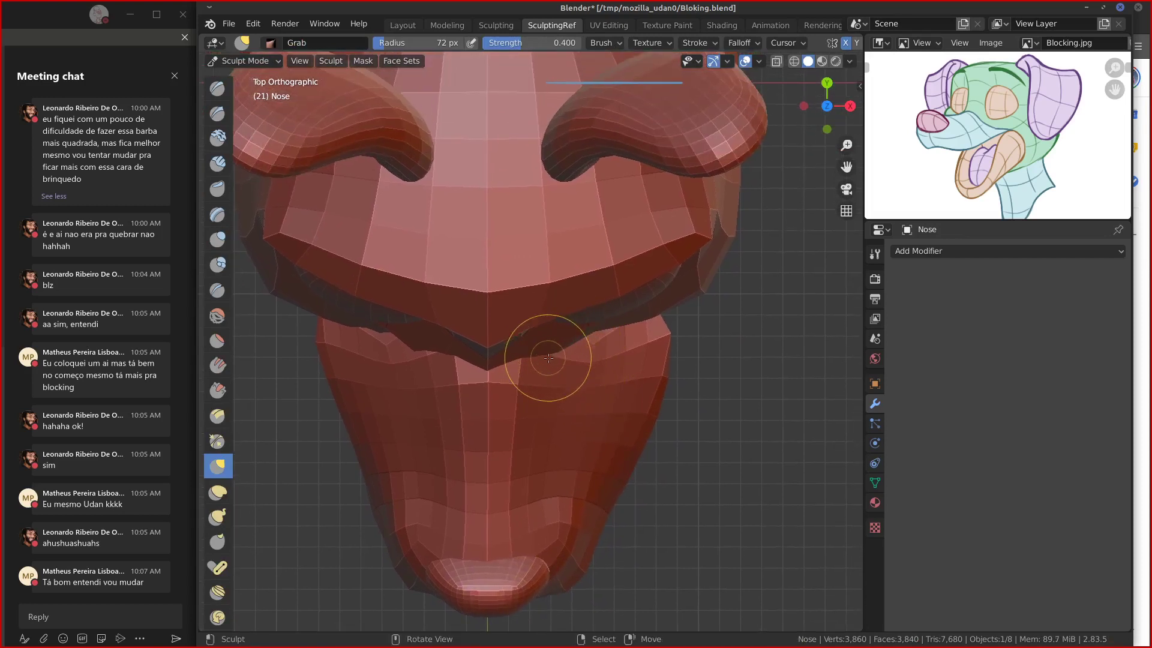
Annotate a grid of edge lines in front view, running down the bridge between the eyes to the nose.
key(KP_1)
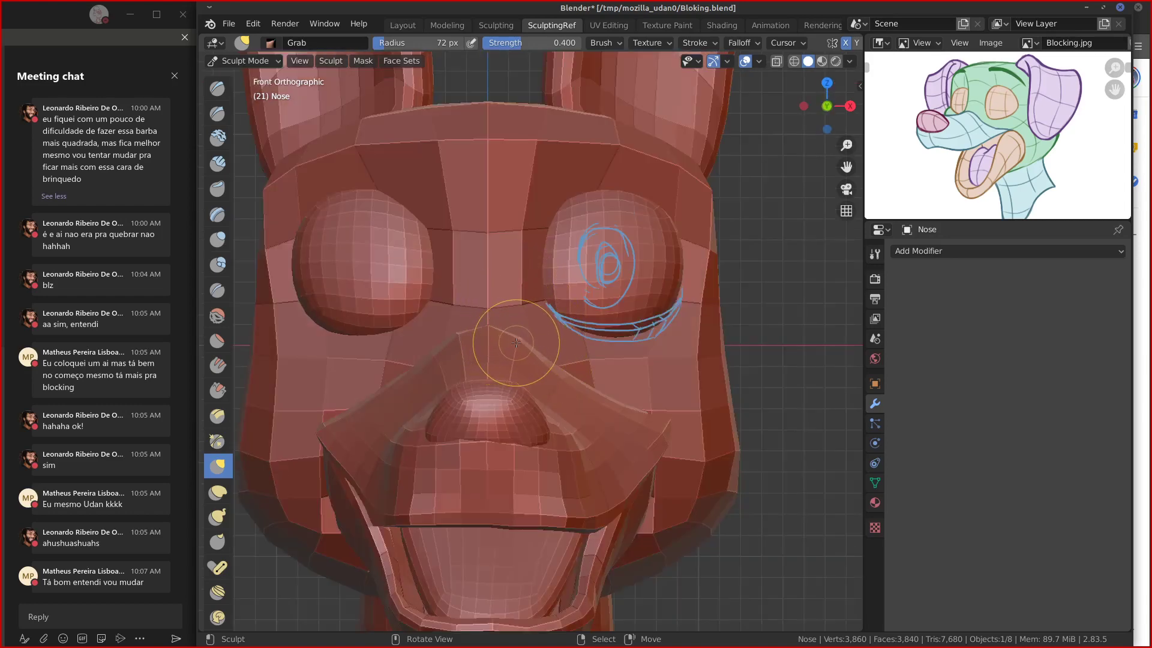
drag(510, 363, 526, 319)
drag(473, 357, 454, 306)
mouse_move(463, 328)
right_down()
mouse_move(507, 378)
mouse_move(533, 339)
mouse_move(453, 299)
right_up()
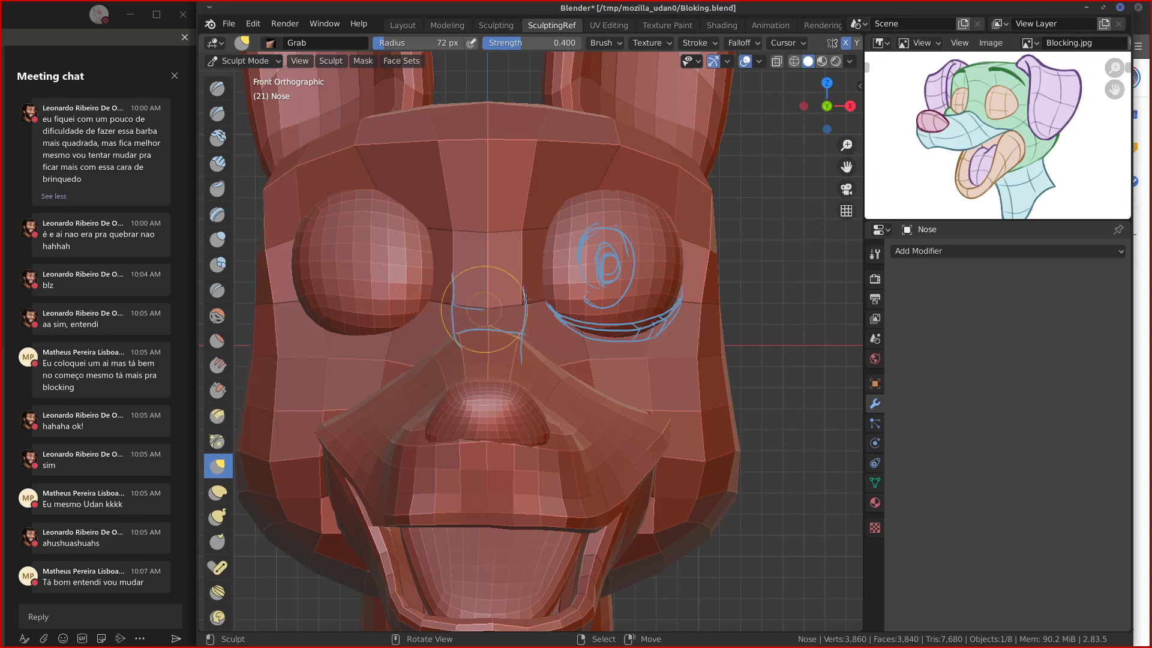
drag(526, 299, 532, 304)
drag(459, 265, 522, 266)
drag(466, 353, 511, 361)
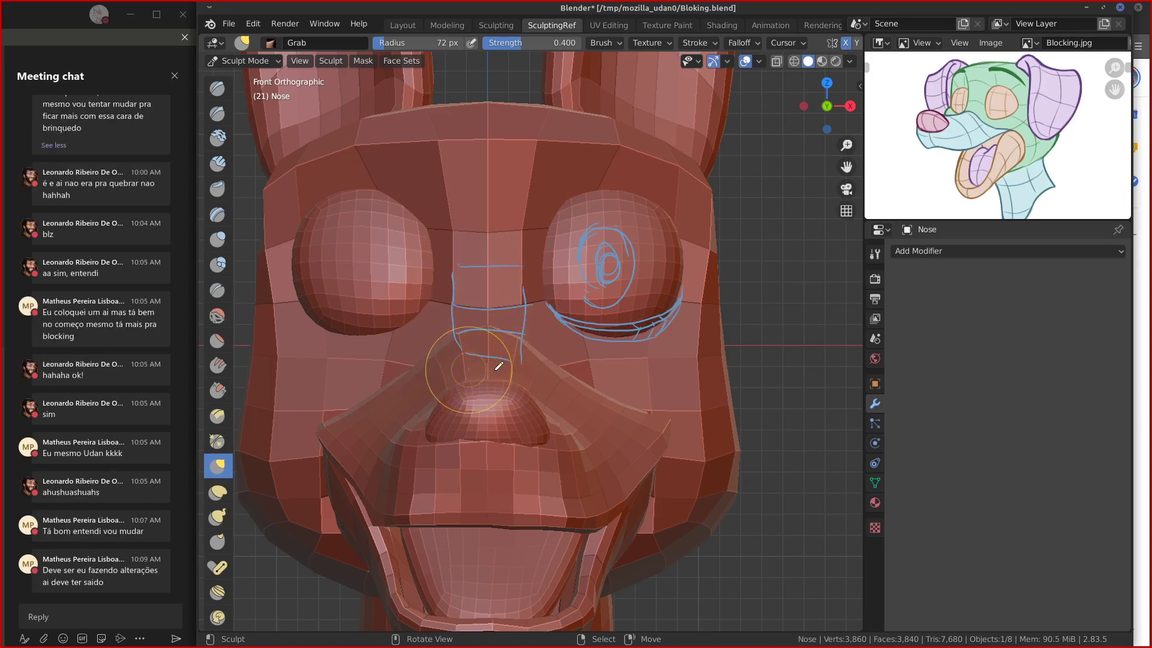
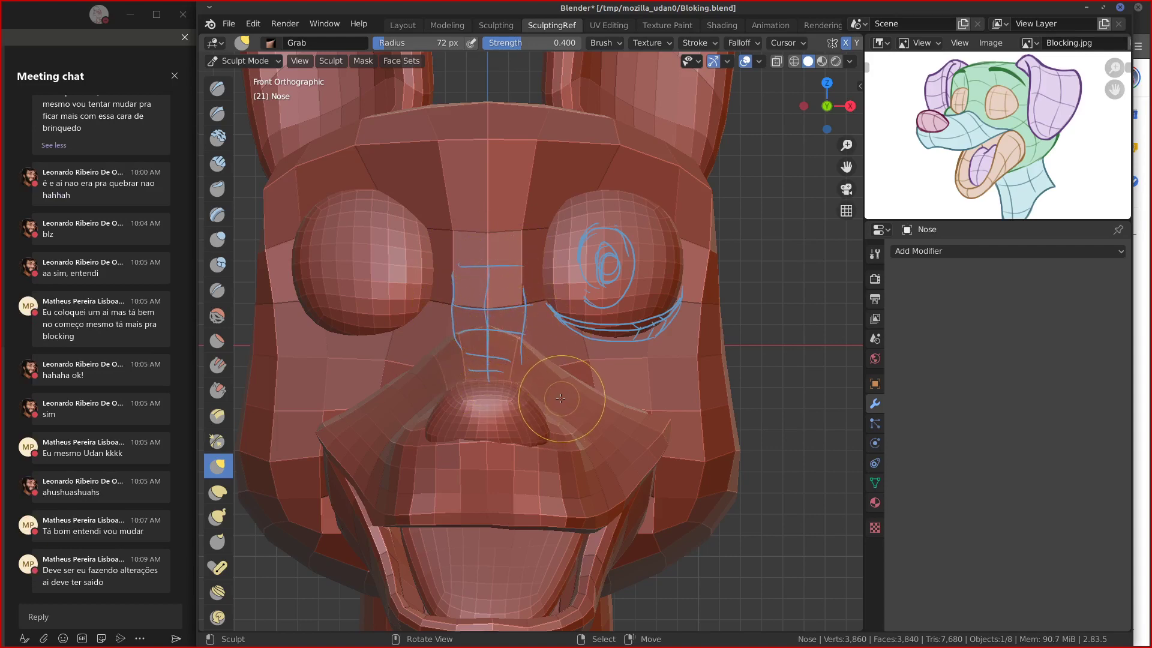
Annotate the side and cross edges joining the muzzle's upper end to the brow in an angled view.
alt+drag(565, 383, 517, 354)
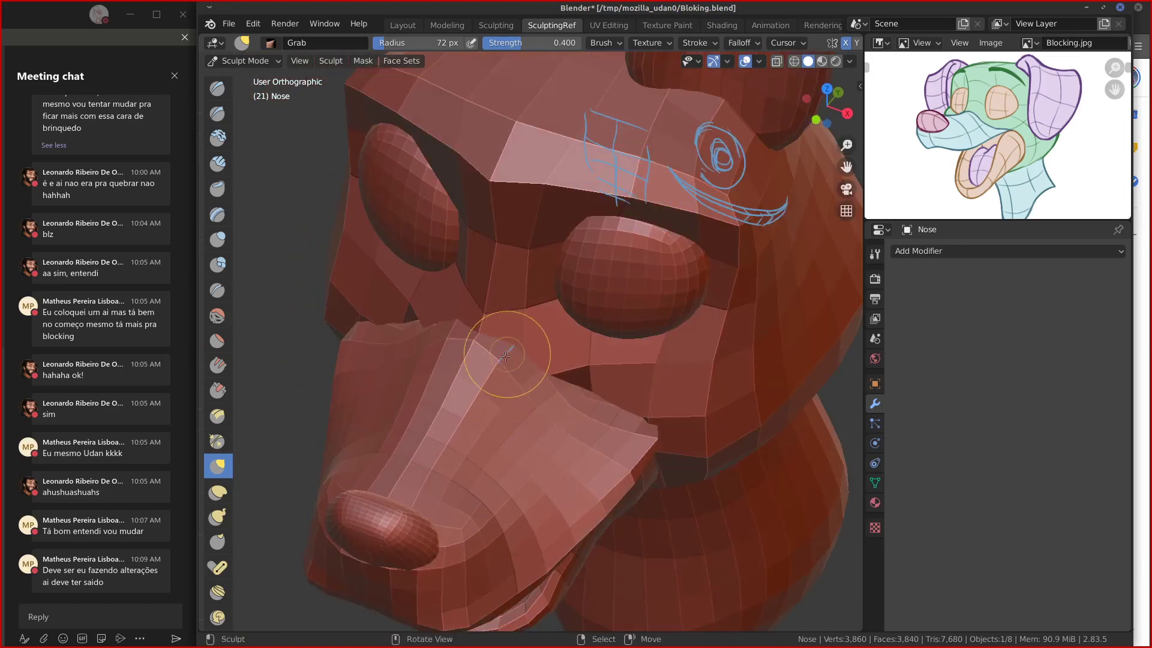
drag(516, 340, 534, 261)
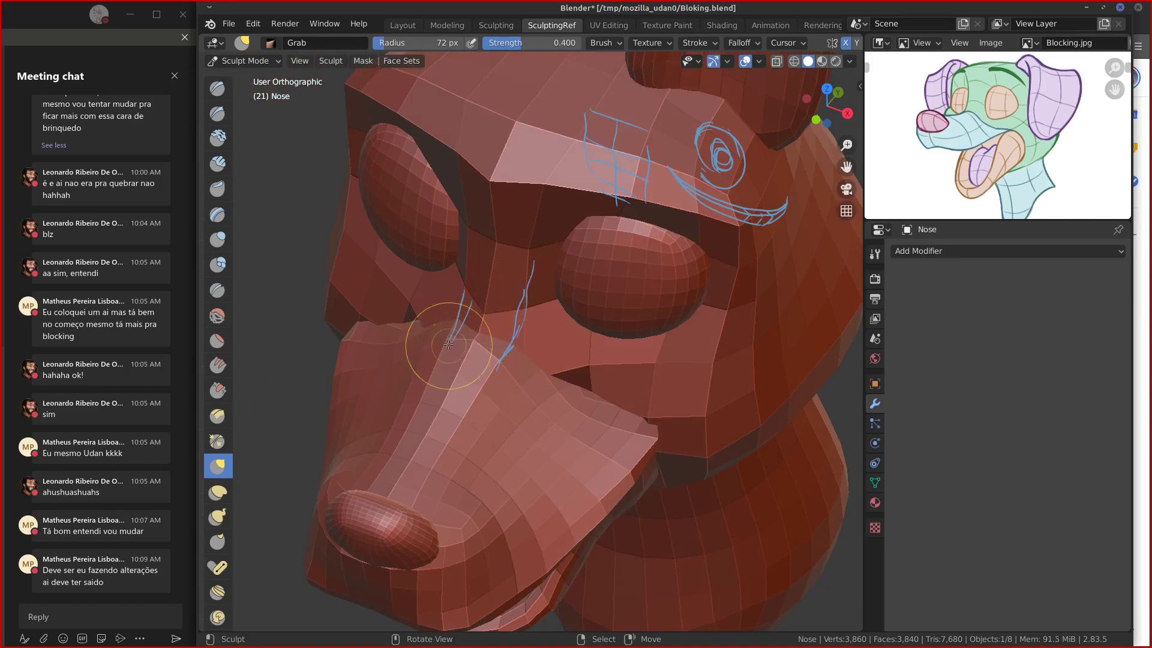
mouse_move(448, 344)
mouse_down()
mouse_move(471, 268)
mouse_move(461, 323)
mouse_move(505, 340)
mouse_up()
mouse_move(467, 301)
mouse_down()
mouse_move(522, 309)
mouse_move(471, 268)
mouse_move(459, 308)
mouse_up()
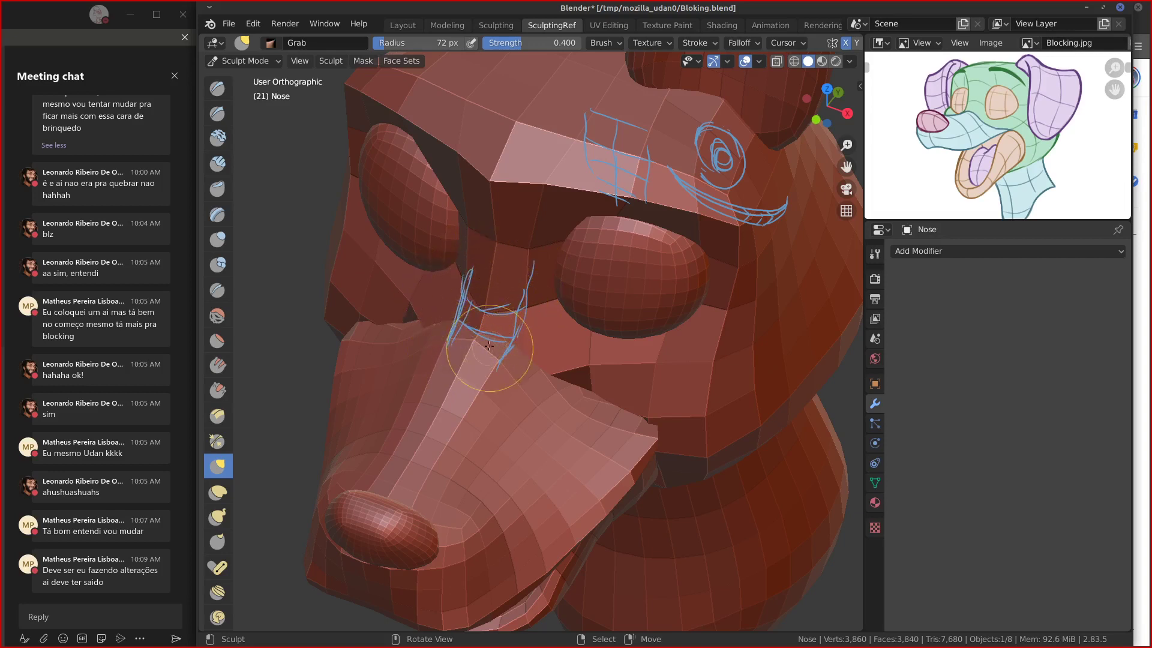
Erase the muzzle transition strokes and remove the grid sketched on the nose bridge.
mouse_move(441, 339)
right_down()
mouse_move(482, 360)
mouse_move(517, 331)
right_up()
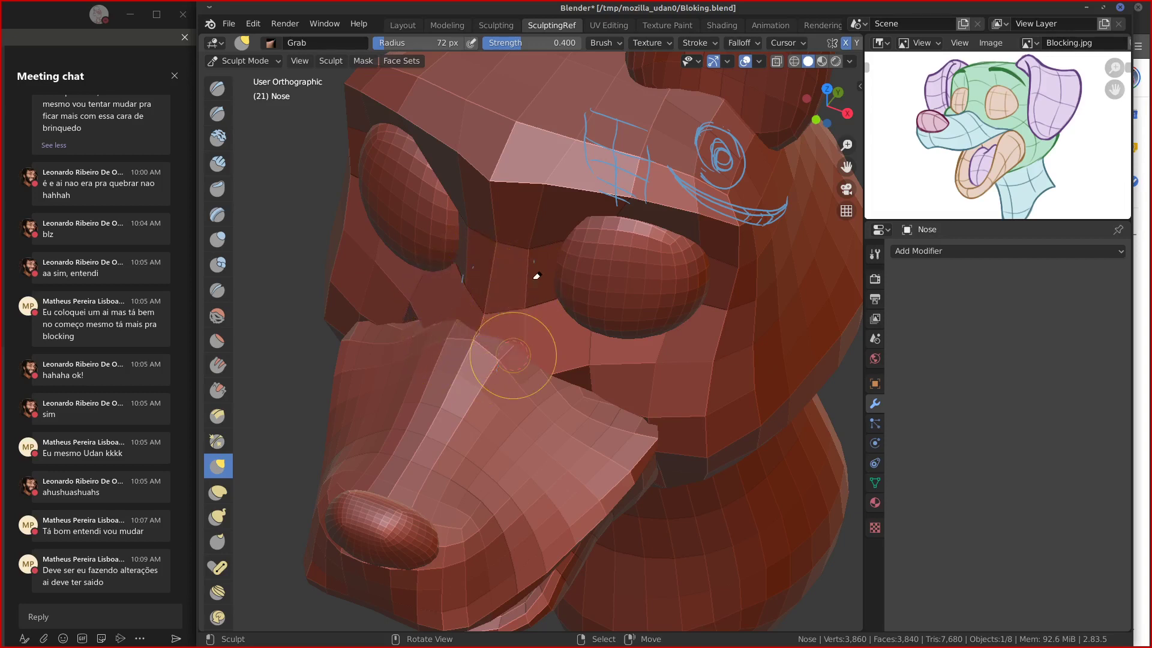
right_drag(537, 276, 531, 291)
mouse_move(532, 267)
right_down()
mouse_move(471, 273)
mouse_move(462, 235)
right_up()
drag(518, 343, 517, 366)
key(KP_1)
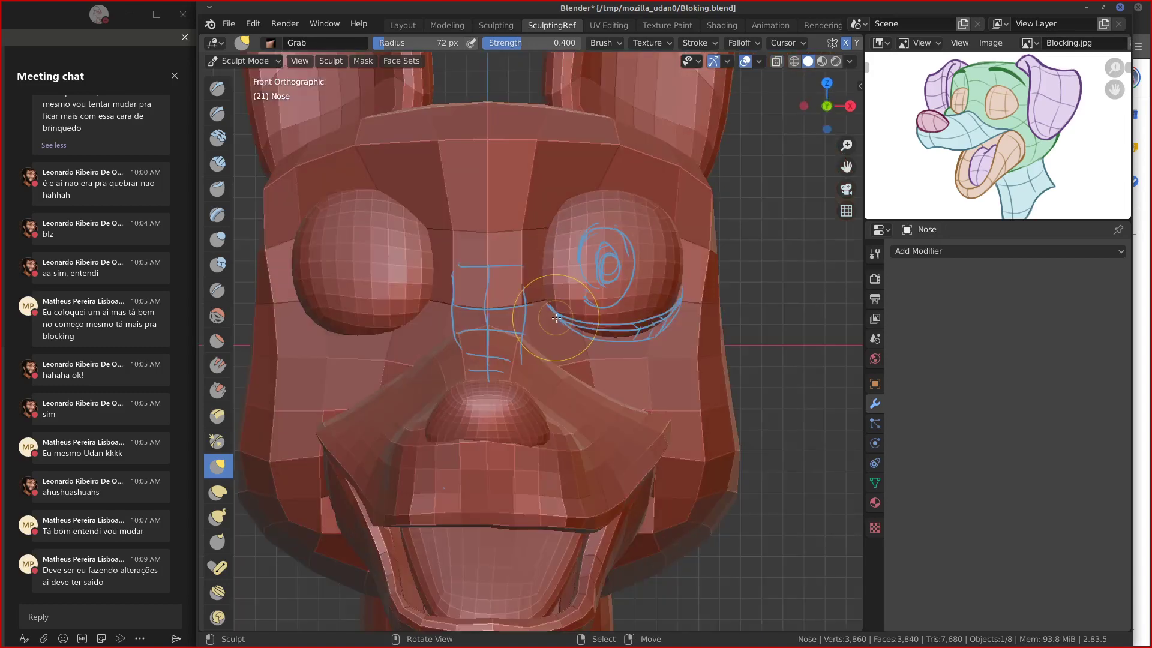
mouse_move(513, 359)
right_down()
mouse_move(517, 318)
mouse_move(484, 301)
mouse_move(458, 342)
mouse_move(540, 294)
mouse_move(462, 326)
mouse_move(504, 324)
right_up()
key(ctrl+z)
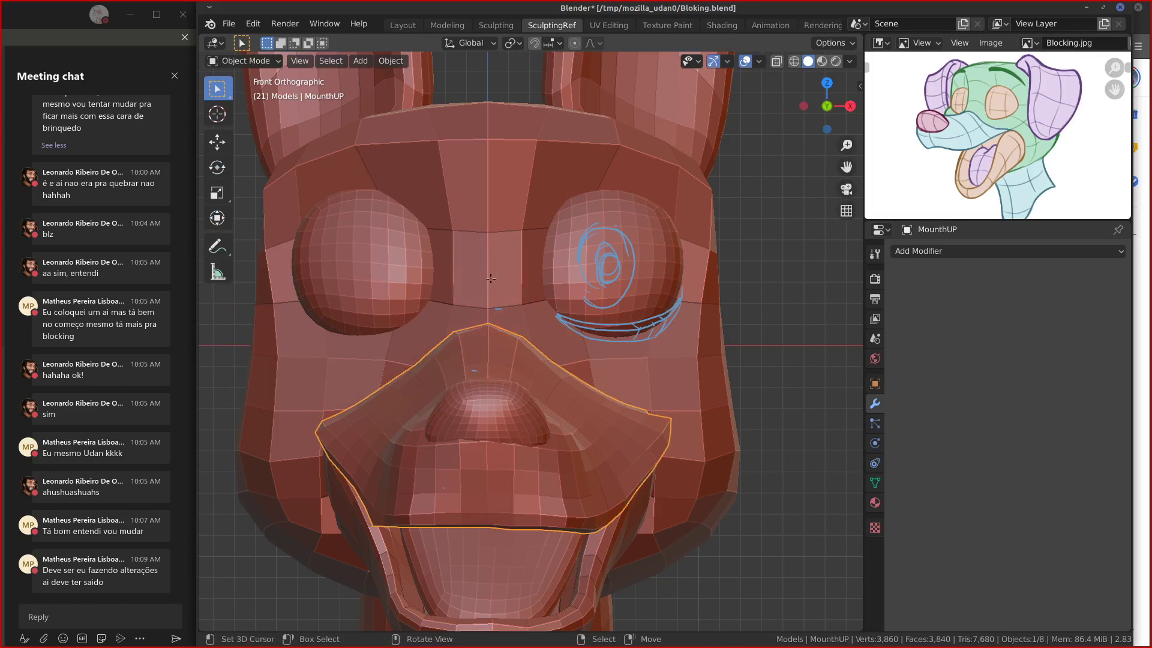
Annotate edge loops curving around the inner corner and underside of the left eye, with a vertical line along the bridge.
drag(530, 219, 527, 291)
drag(527, 243, 551, 343)
mouse_move(529, 280)
mouse_down()
mouse_move(577, 349)
mouse_move(633, 366)
mouse_up()
drag(556, 333, 639, 373)
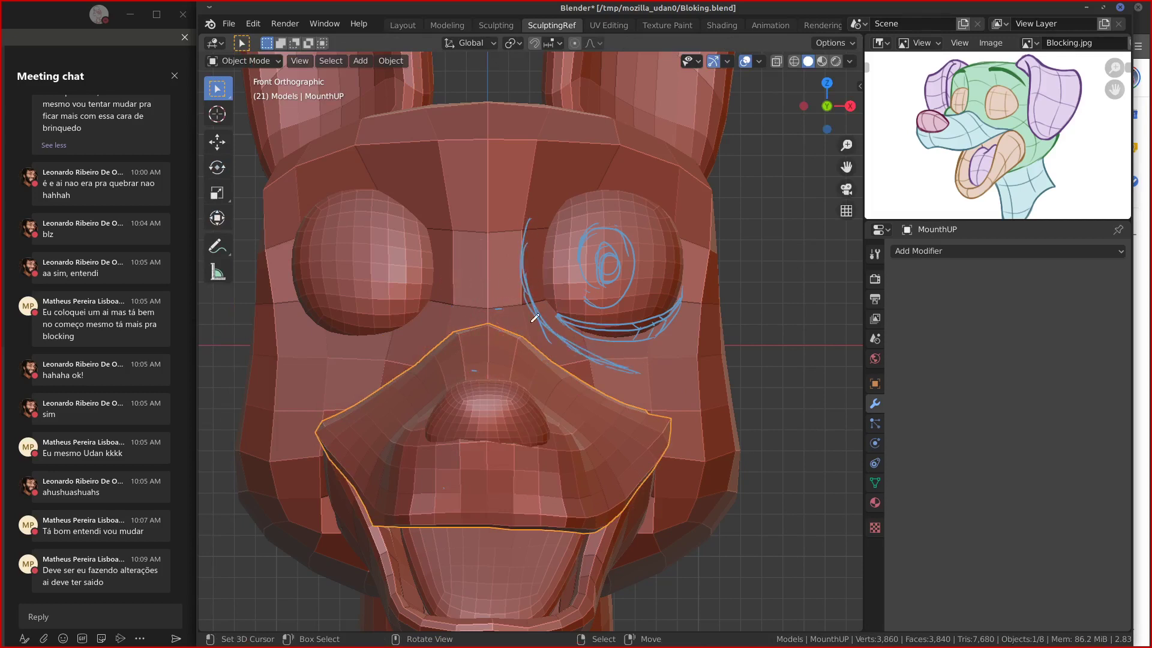
drag(511, 299, 604, 364)
drag(518, 388, 510, 180)
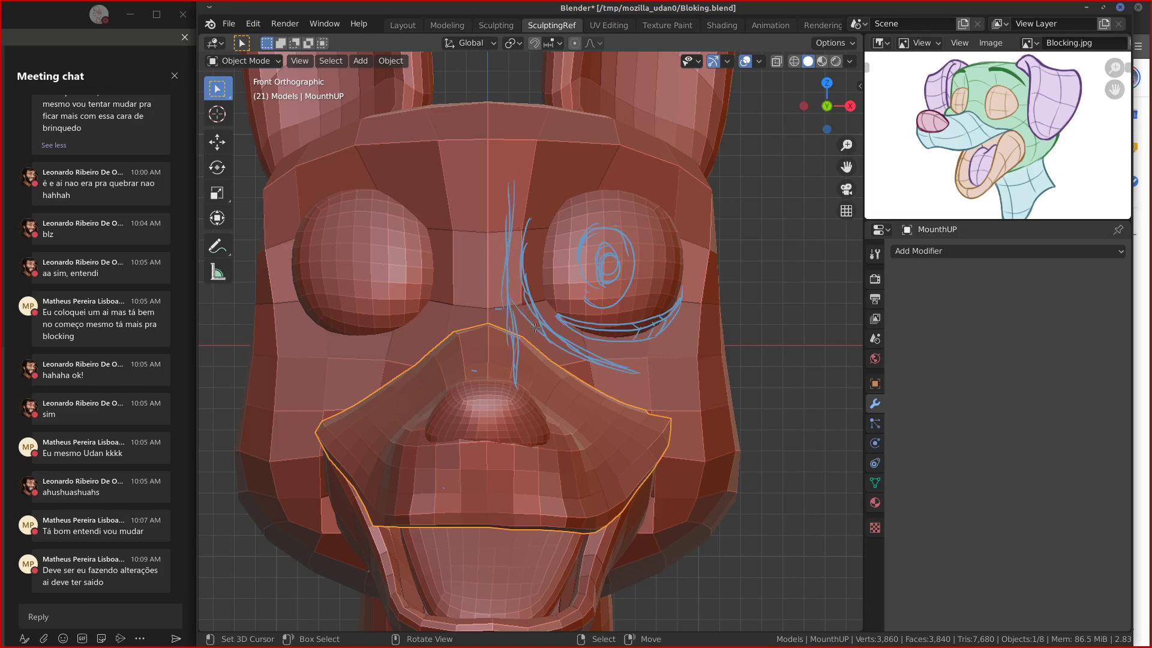
Annotate cross edges between the loops, extend the under-eye lines toward the cheek, and mark the bridge's centreline.
mouse_move(528, 338)
mouse_down()
mouse_move(530, 367)
mouse_move(577, 364)
mouse_up()
drag(533, 339, 593, 377)
drag(513, 307, 529, 303)
mouse_move(589, 374)
mouse_down()
mouse_move(669, 370)
mouse_move(675, 355)
mouse_up()
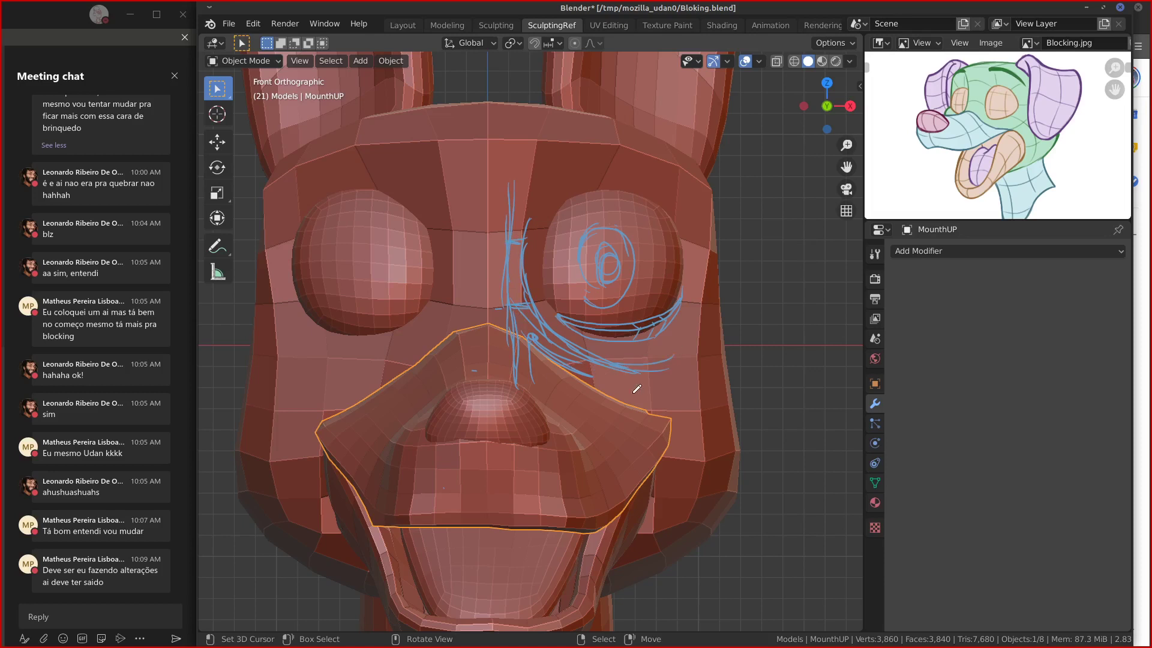
mouse_move(577, 374)
mouse_down()
mouse_move(645, 395)
mouse_move(677, 370)
mouse_up()
drag(488, 371, 491, 254)
drag(483, 370, 479, 232)
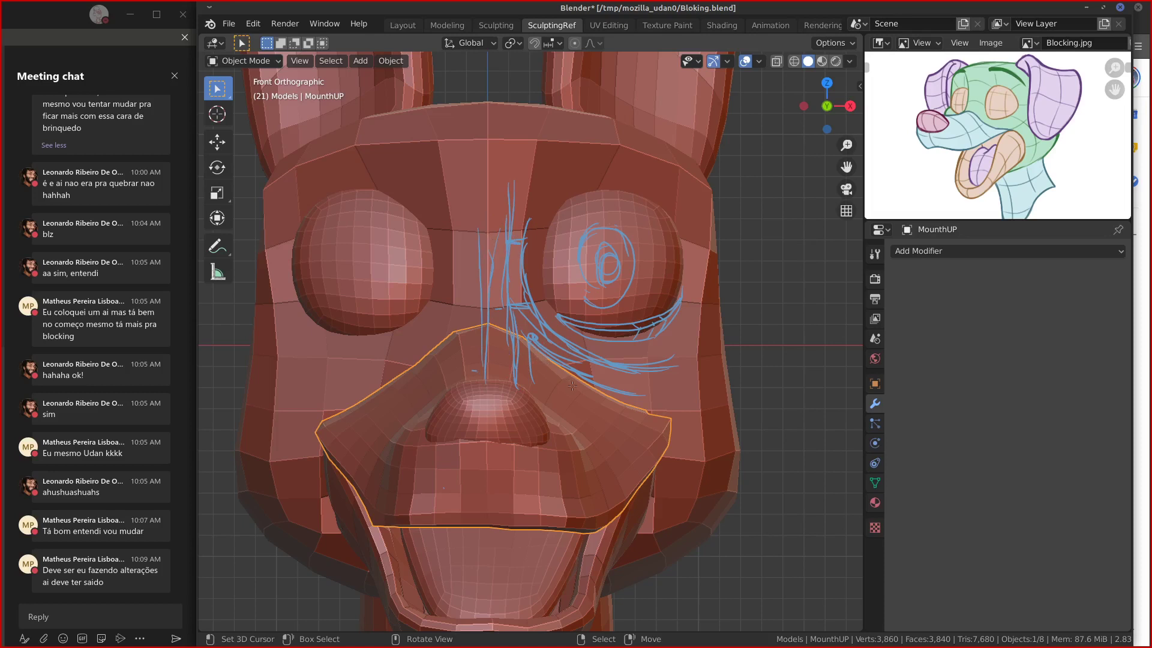
Erase the bridge and under-eye loop strokes and the lower eyelid band, keeping the iris and pupil sketch.
mouse_move(528, 369)
right_down()
mouse_move(514, 232)
mouse_move(501, 386)
mouse_move(565, 349)
mouse_move(650, 363)
mouse_move(550, 221)
mouse_move(480, 242)
mouse_move(528, 246)
right_up()
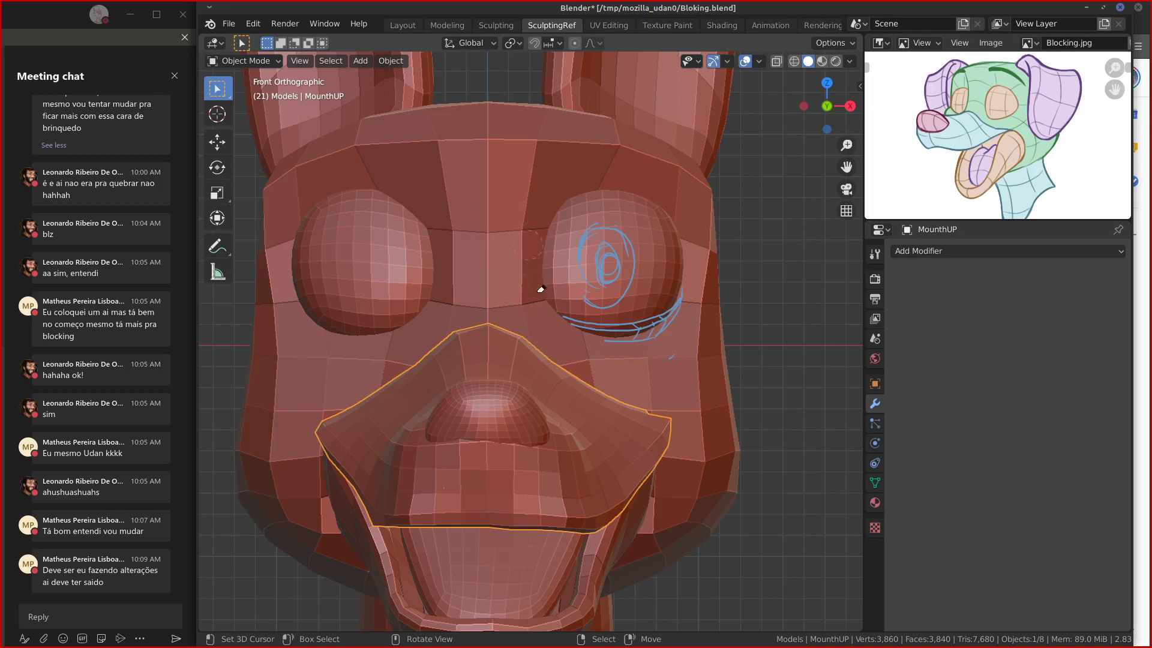
mouse_move(540, 290)
right_down()
mouse_move(668, 352)
mouse_move(696, 310)
mouse_move(613, 332)
mouse_move(533, 312)
right_up()
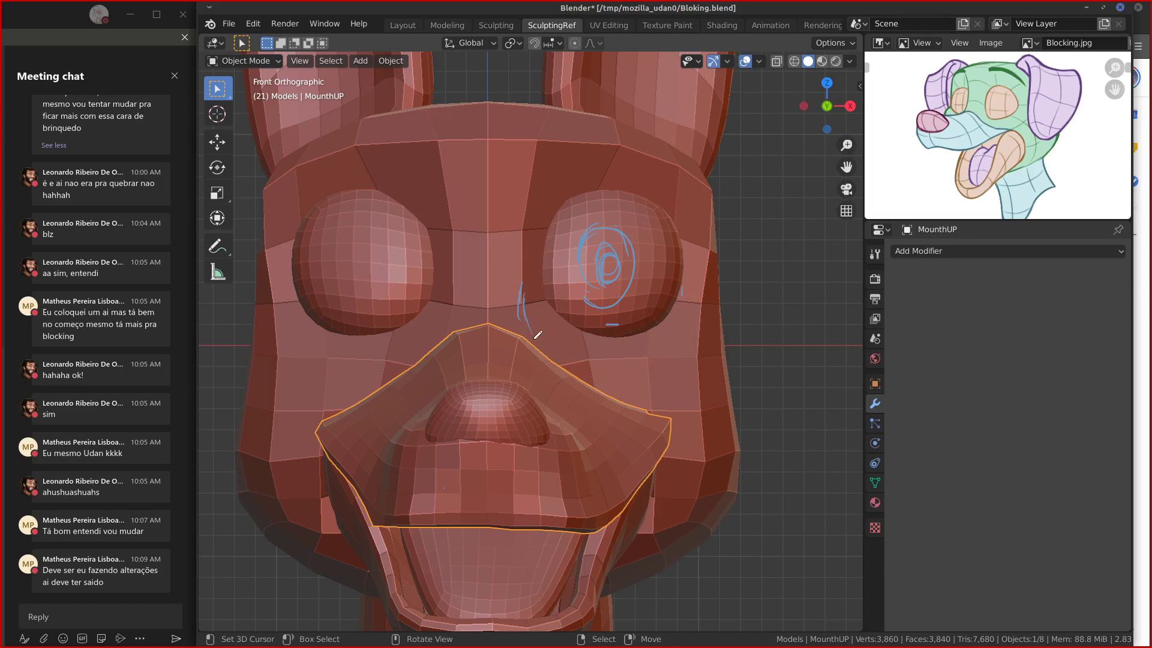
Annotate edge lines from the nose, cheek and brow meeting at a point beside the bridge, plus the centreline.
mouse_move(589, 358)
mouse_down()
mouse_move(566, 365)
mouse_move(589, 357)
mouse_up()
drag(532, 334, 541, 340)
drag(522, 335, 502, 383)
mouse_move(487, 326)
mouse_down()
mouse_move(485, 379)
mouse_move(497, 289)
mouse_up()
drag(527, 330, 521, 242)
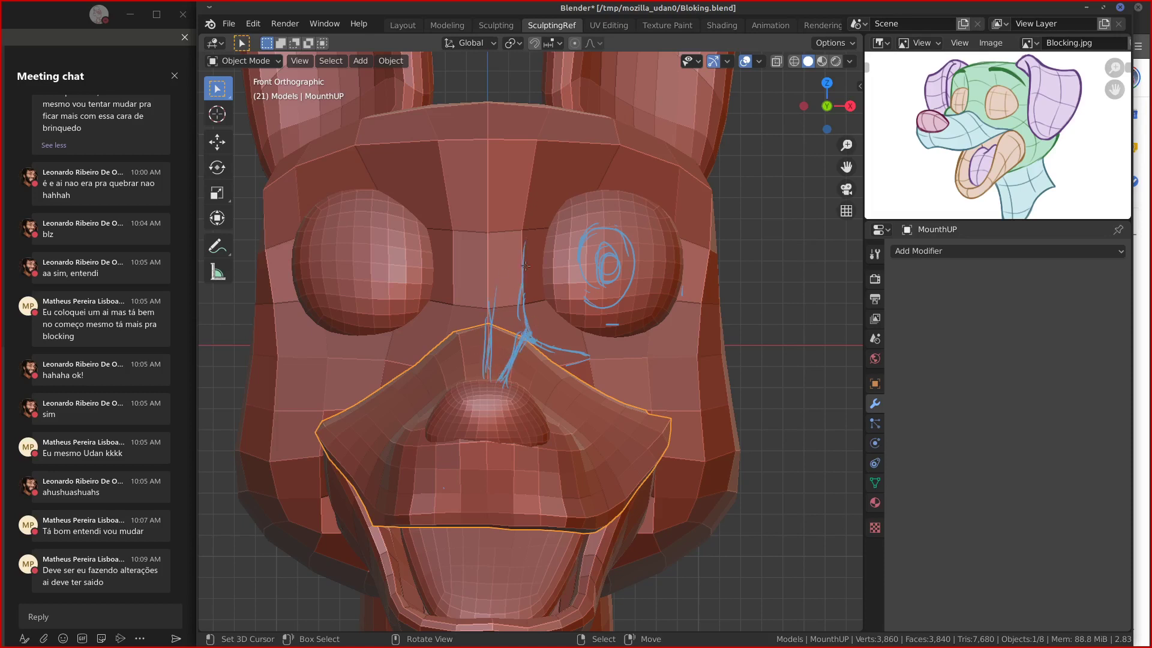
drag(489, 337, 481, 258)
Erase the edge-junction strokes around the nose bridge and clear the test strokes on the muzzle.
mouse_move(584, 355)
ctrl+mouse_down()
mouse_move(540, 312)
mouse_move(524, 378)
mouse_move(503, 272)
mouse_move(507, 363)
mouse_move(504, 236)
mouse_move(492, 282)
mouse_move(490, 228)
ctrl+mouse_up()
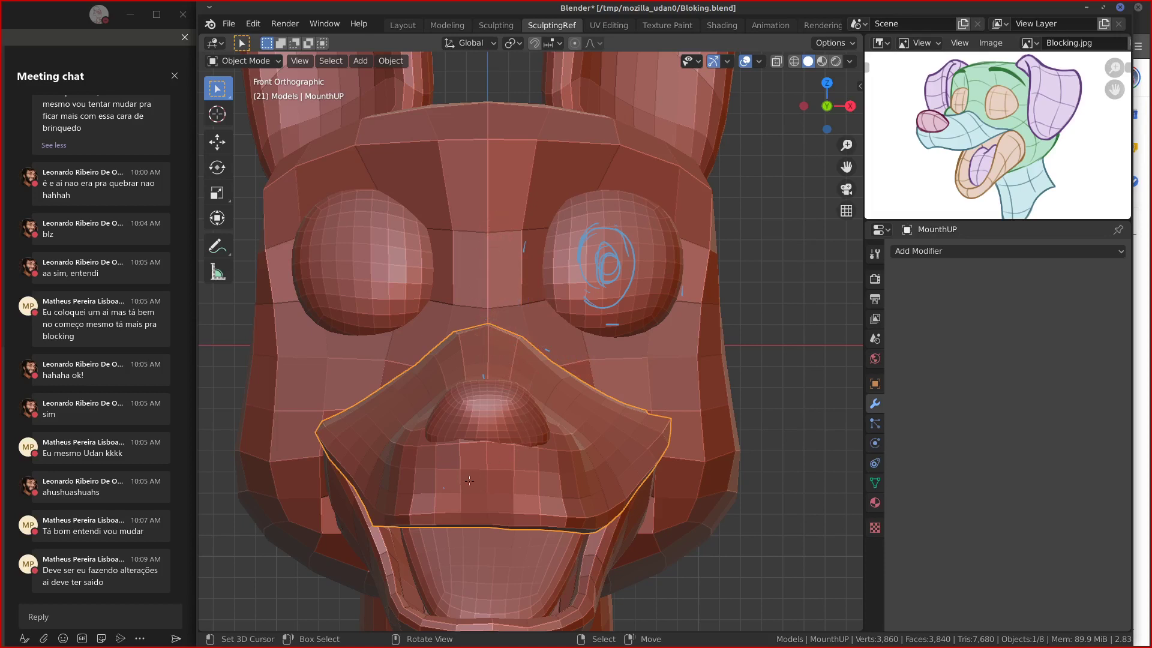
mouse_move(466, 487)
mouse_down()
mouse_move(462, 444)
mouse_move(544, 442)
mouse_up()
mouse_move(530, 452)
right_down()
mouse_move(490, 439)
mouse_move(445, 448)
right_up()
mouse_move(448, 446)
ctrl+mouse_down()
mouse_move(480, 476)
mouse_move(452, 458)
mouse_move(467, 471)
ctrl+mouse_up()
right_drag(447, 495, 465, 457)
mouse_move(499, 376)
ctrl+mouse_down()
mouse_move(601, 352)
mouse_move(599, 335)
mouse_move(534, 296)
mouse_move(518, 257)
ctrl+mouse_up()
Select the lower mouth piece and return it to Object Mode.
middle_drag(738, 457, 696, 398)
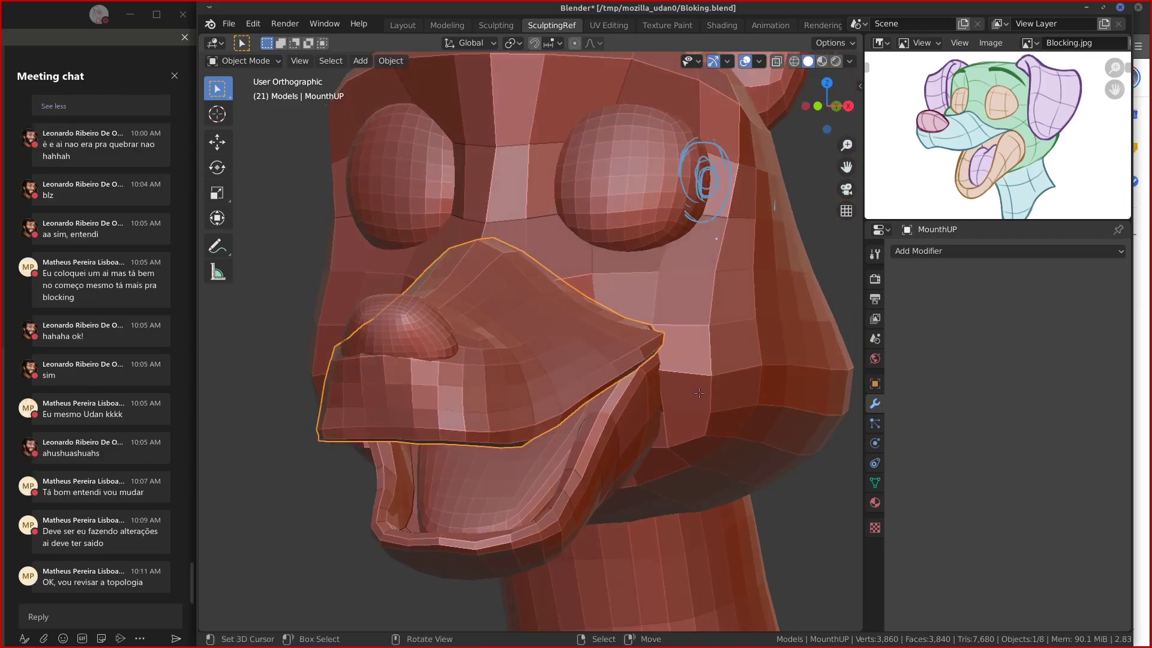
scroll(702, 397, down, 2)
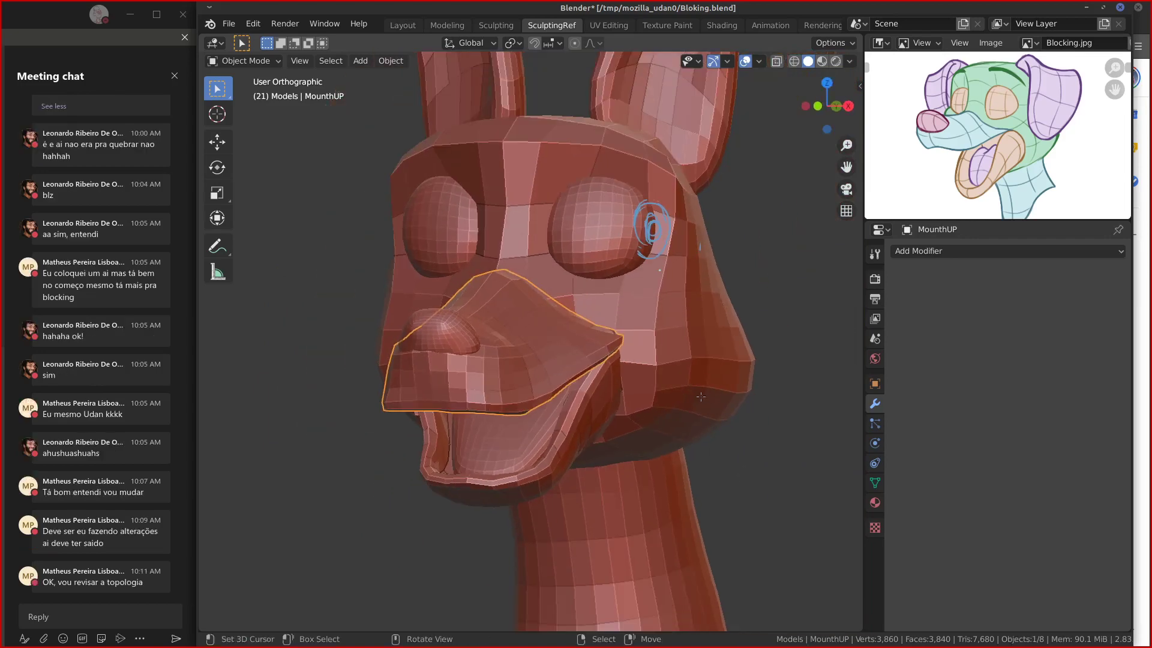
key(Tab)
key(Tab)
right_click(610, 400)
click(258, 61)
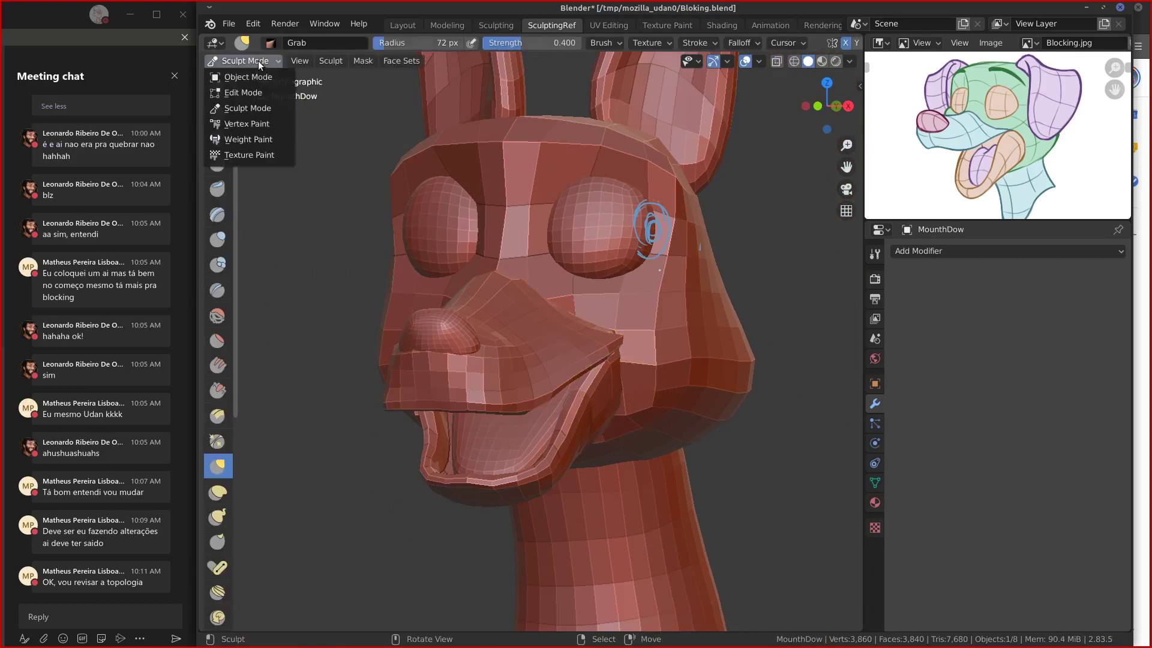
click(248, 77)
click(592, 367)
click(595, 365)
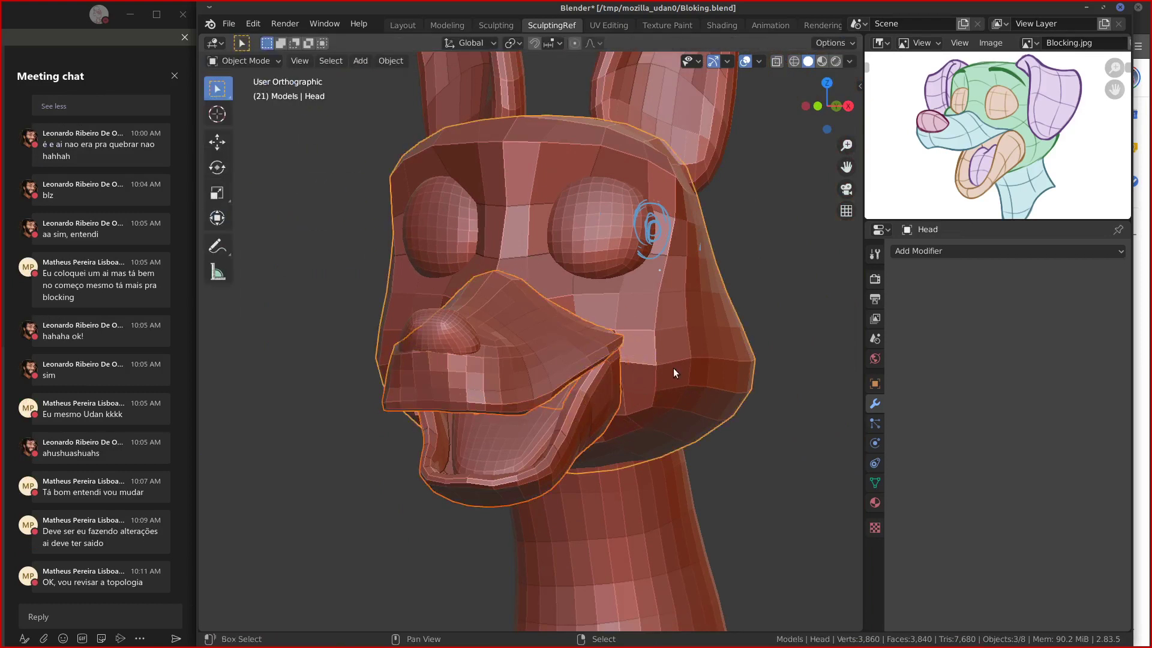
shift+right_click(642, 502)
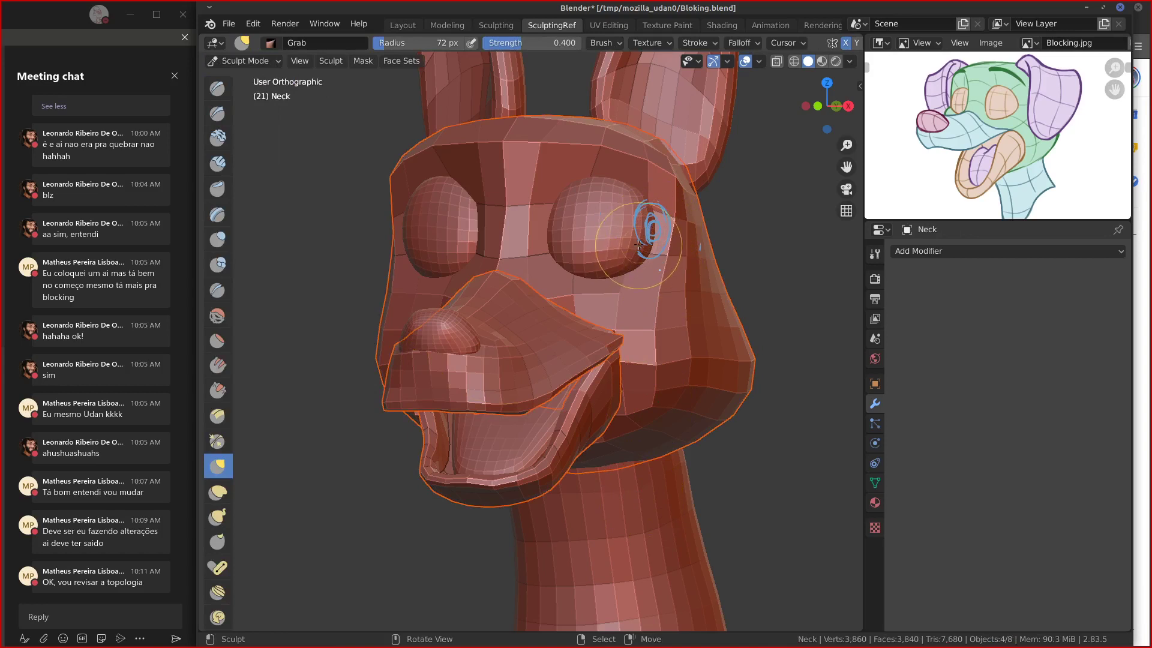
shift+right_click(720, 146)
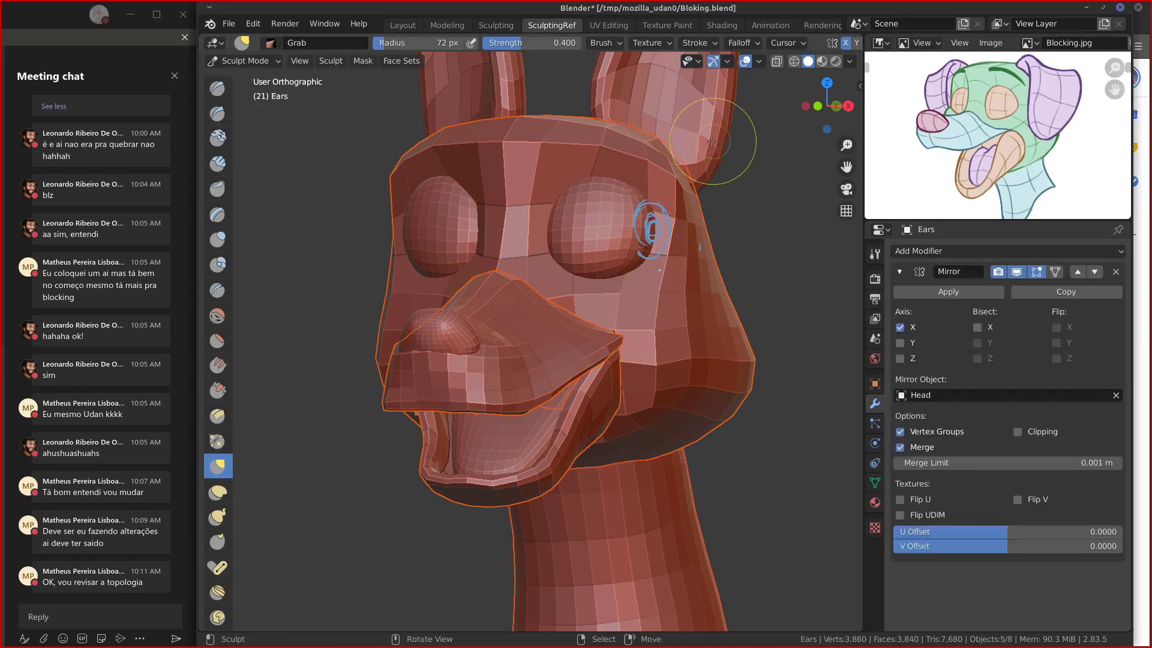
click(248, 61)
click(248, 77)
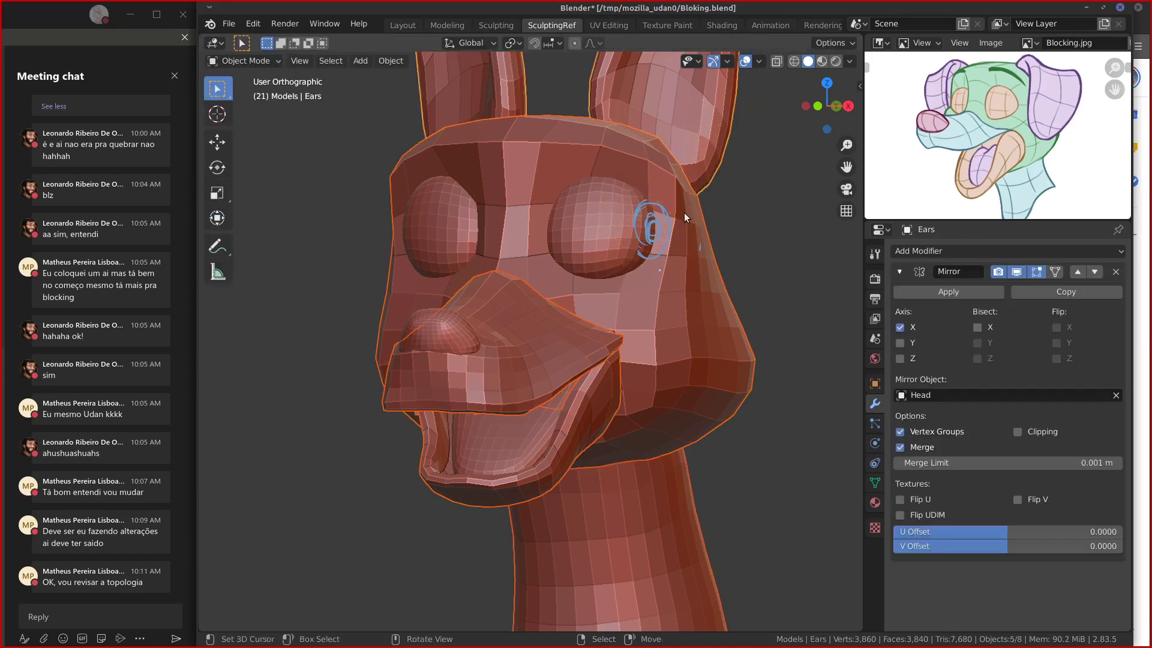
shift+click(599, 238)
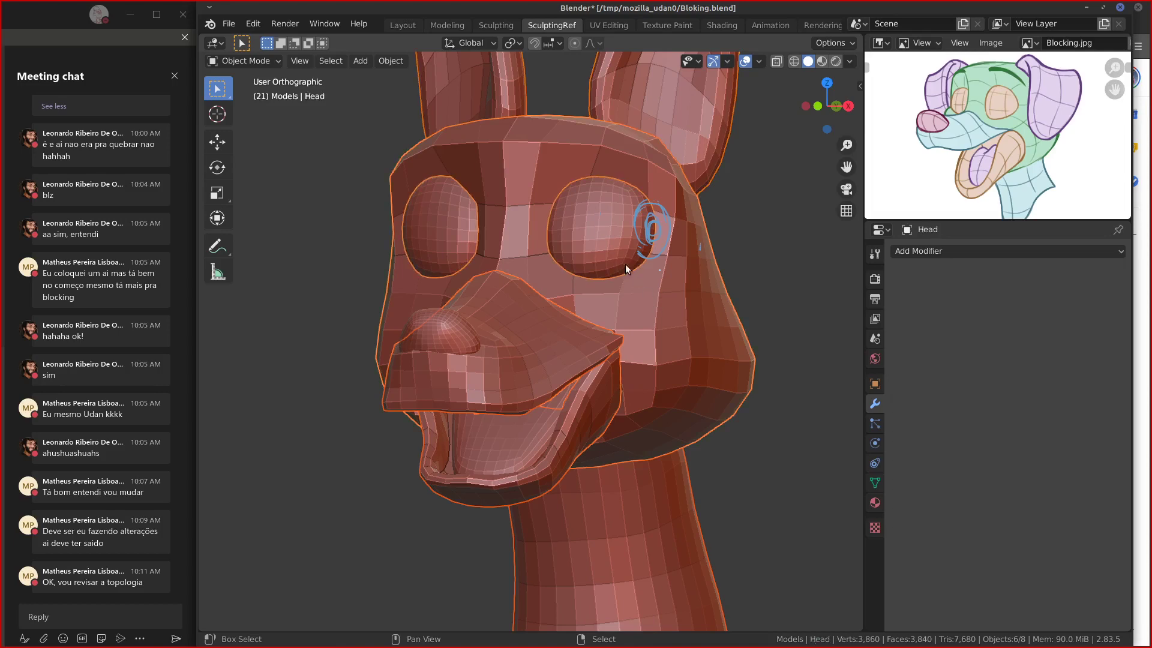
click(599, 231)
Select the upper muzzle, lower mouth, head, ears and neck, and join them into one mesh in Object Mode.
click(569, 361)
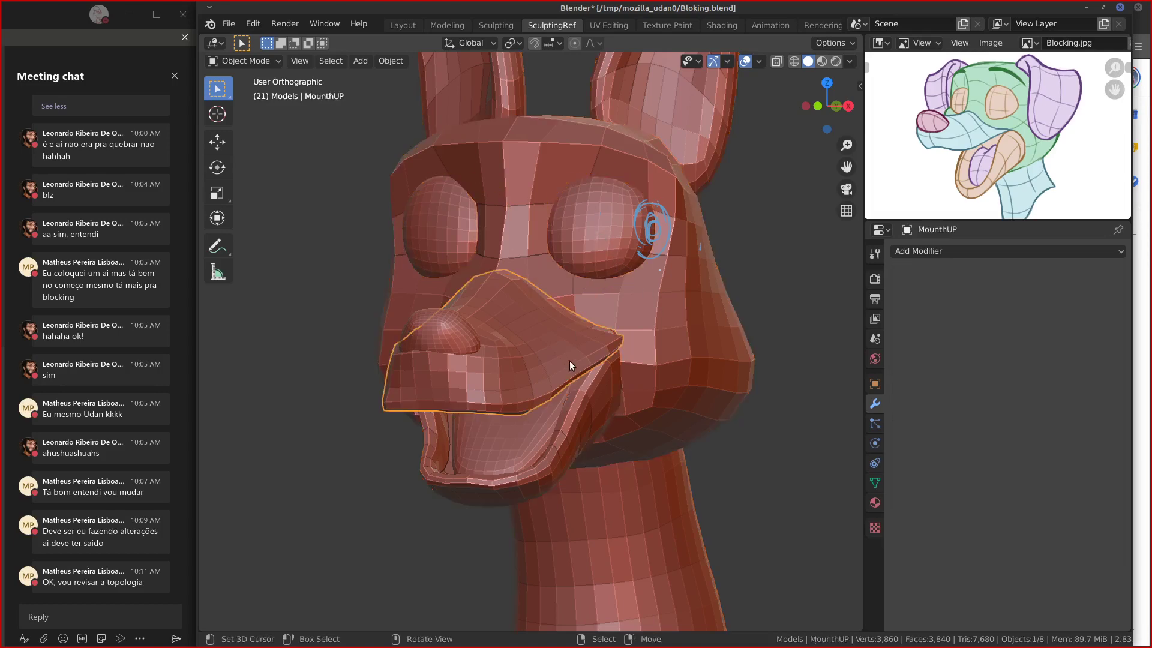
shift+click(593, 391)
shift+click(646, 357)
shift+click(712, 157)
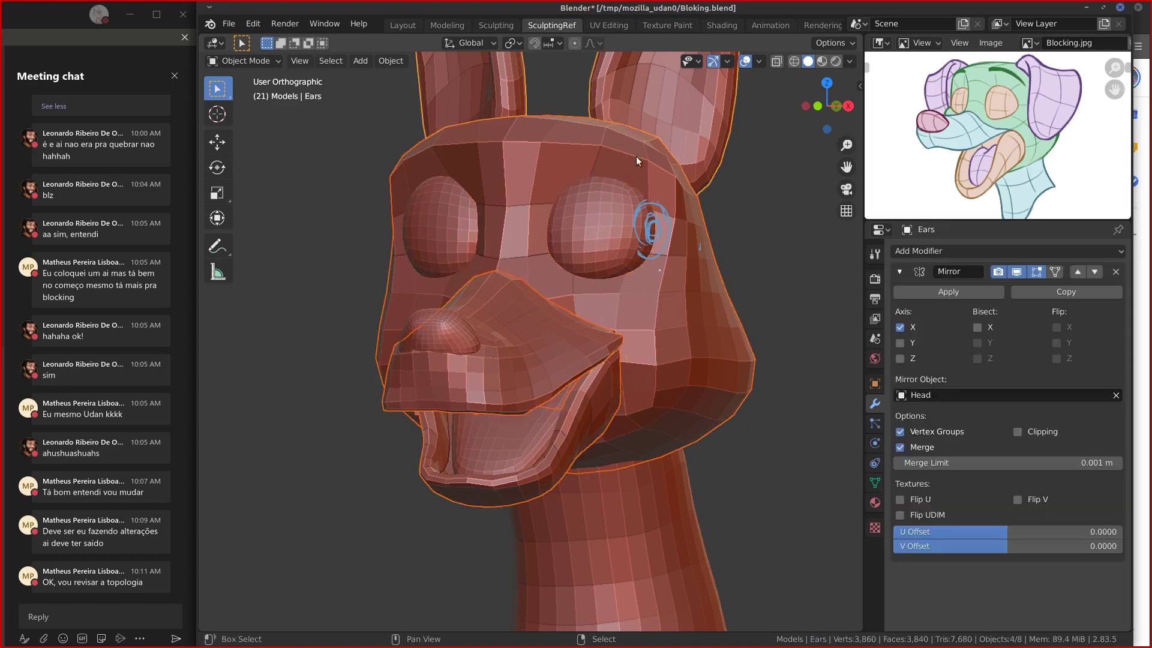
shift+click(656, 498)
key(ctrl+Tab)
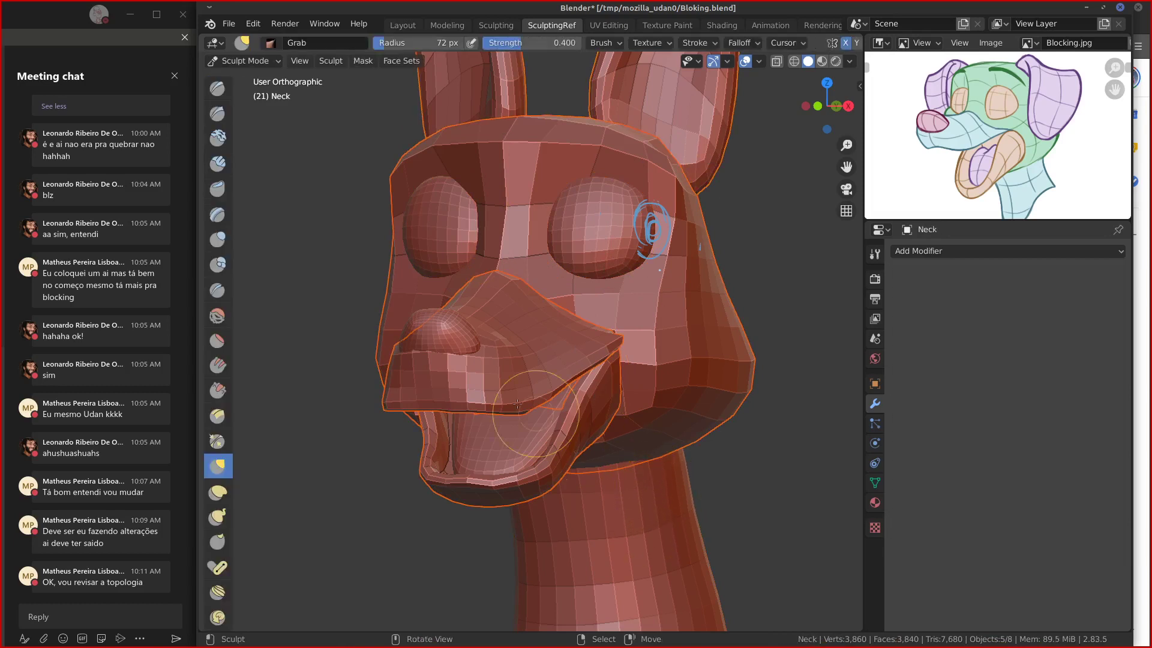
click(217, 60)
click(240, 70)
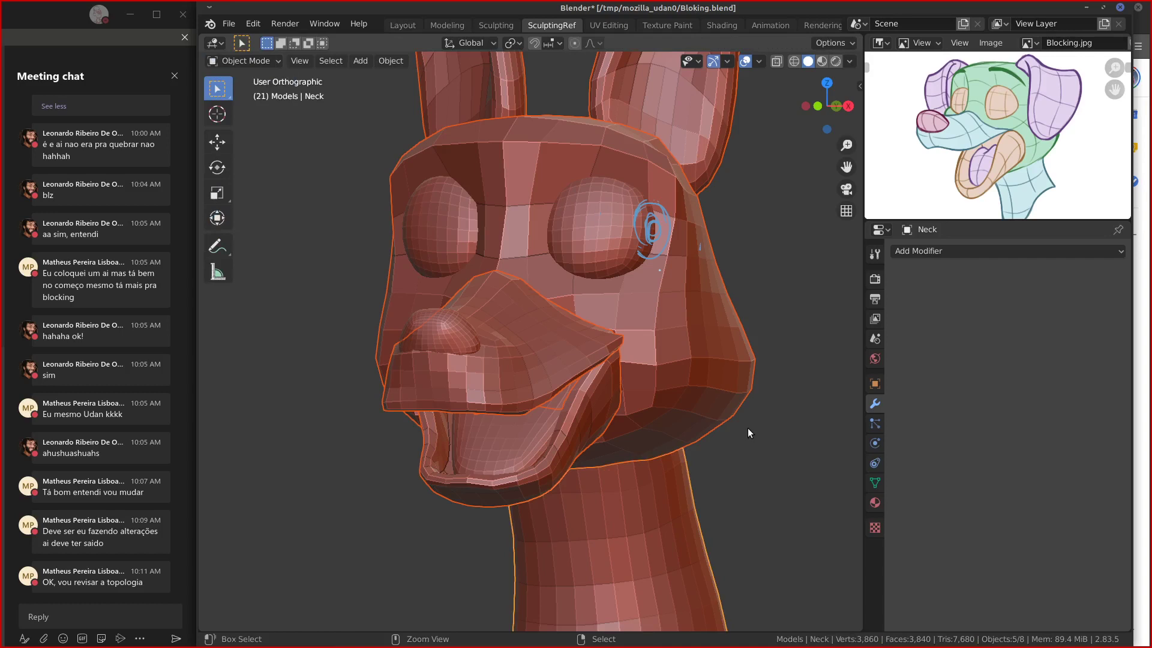
key(ctrl+j)
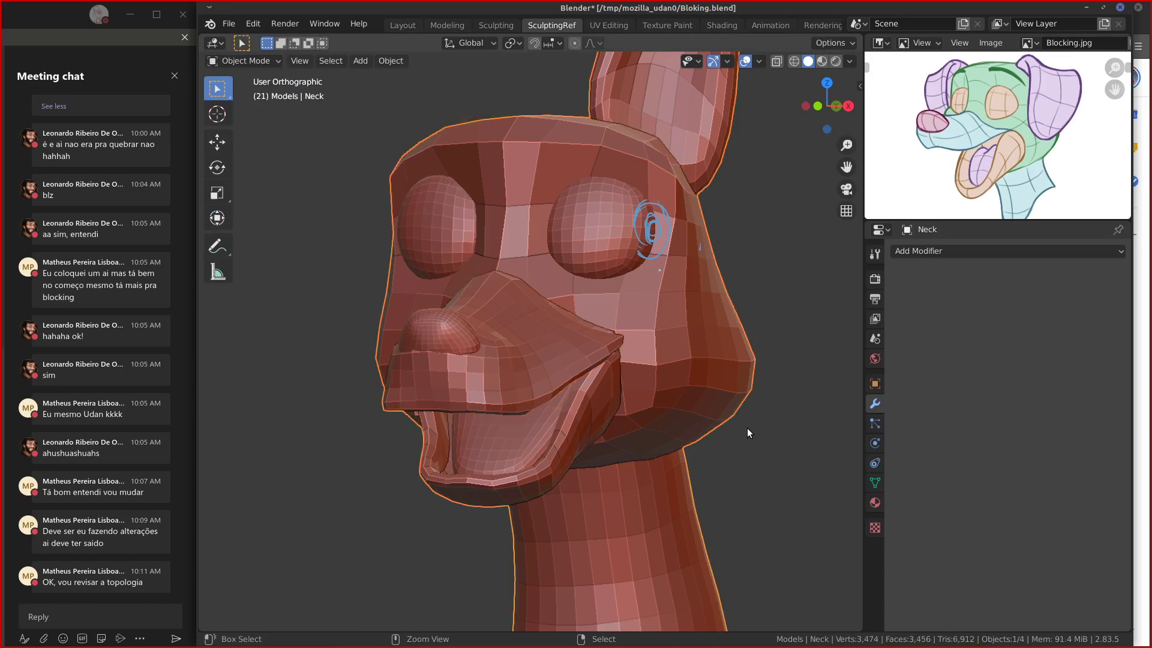
Try a Voxel Remesh modifier on the joined head mesh in front view, and remove it.
key(KP_1)
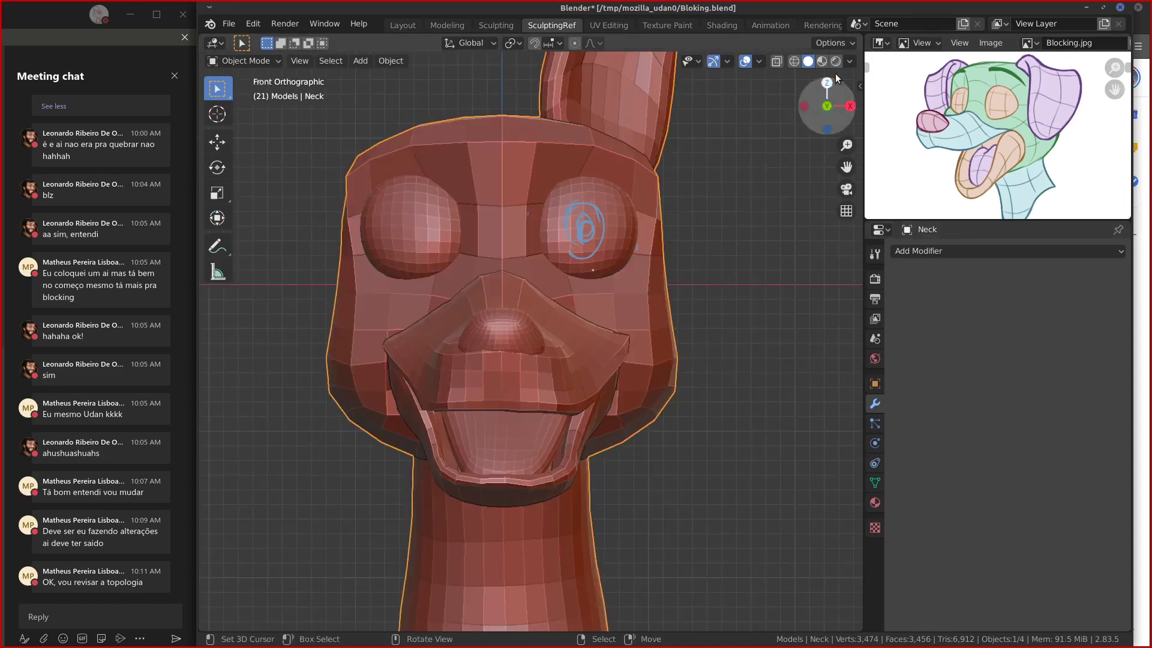
click(834, 42)
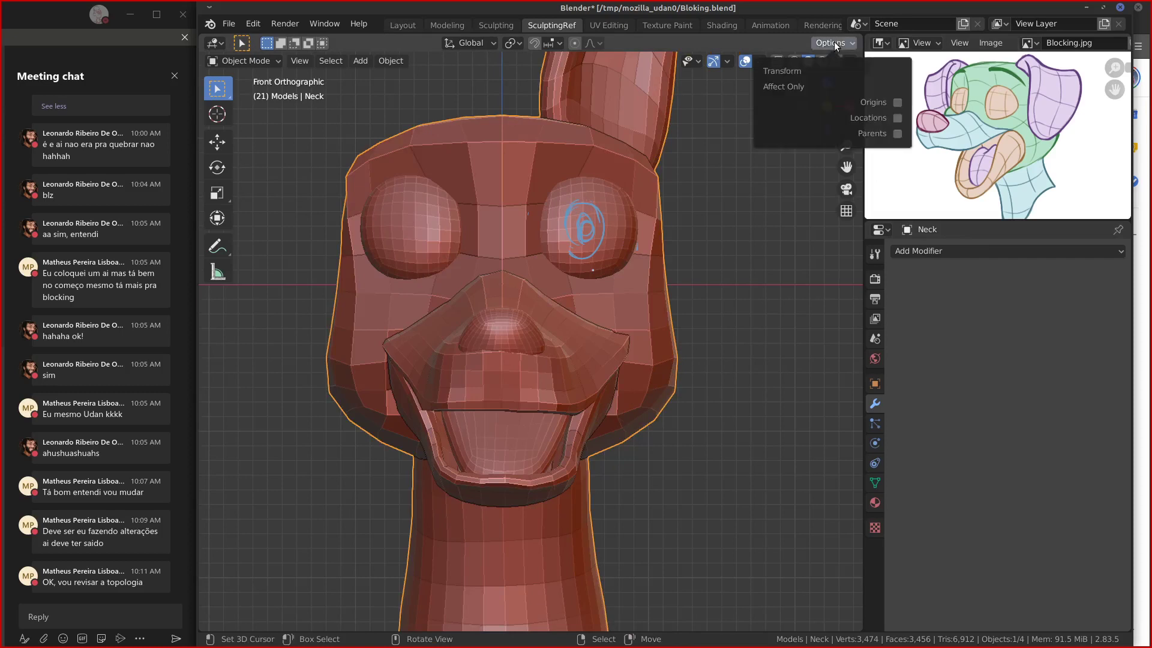
shift+middle_drag(819, 380, 813, 424)
shift+middle_drag(741, 282, 748, 347)
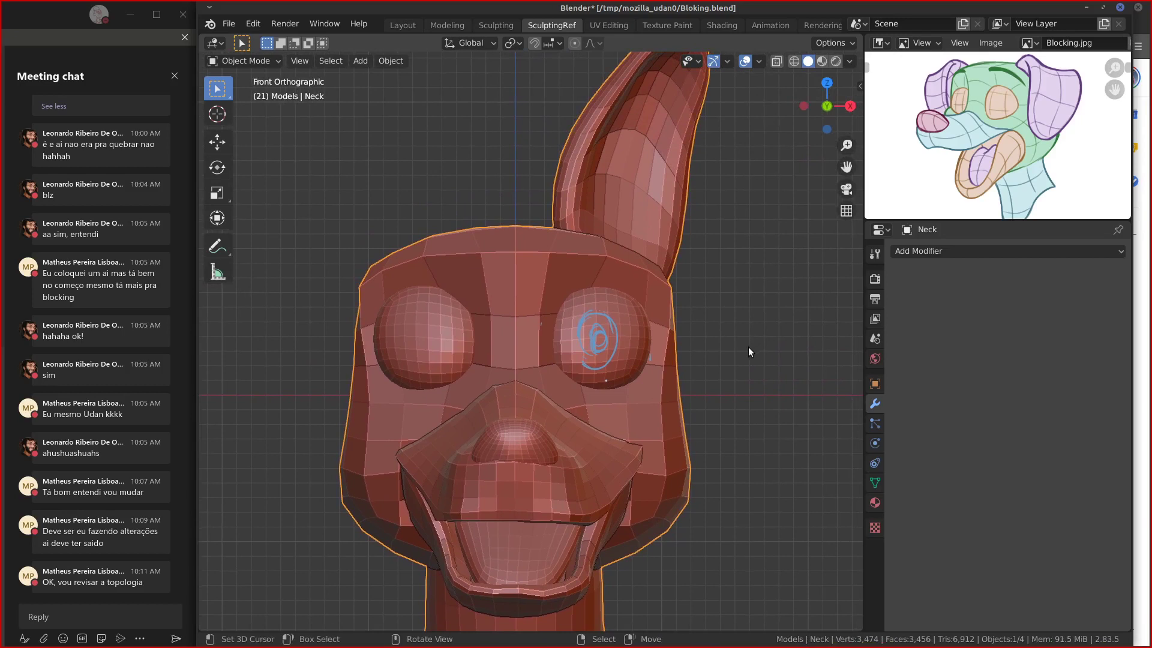
shift+middle_drag(747, 346, 744, 301)
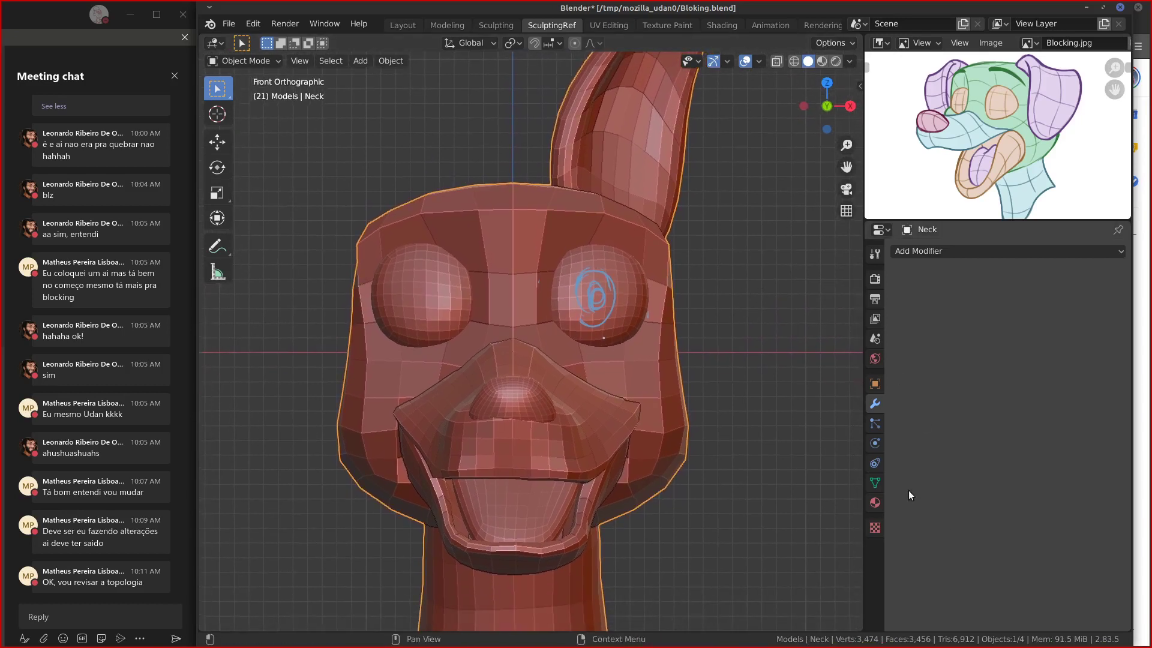
click(874, 483)
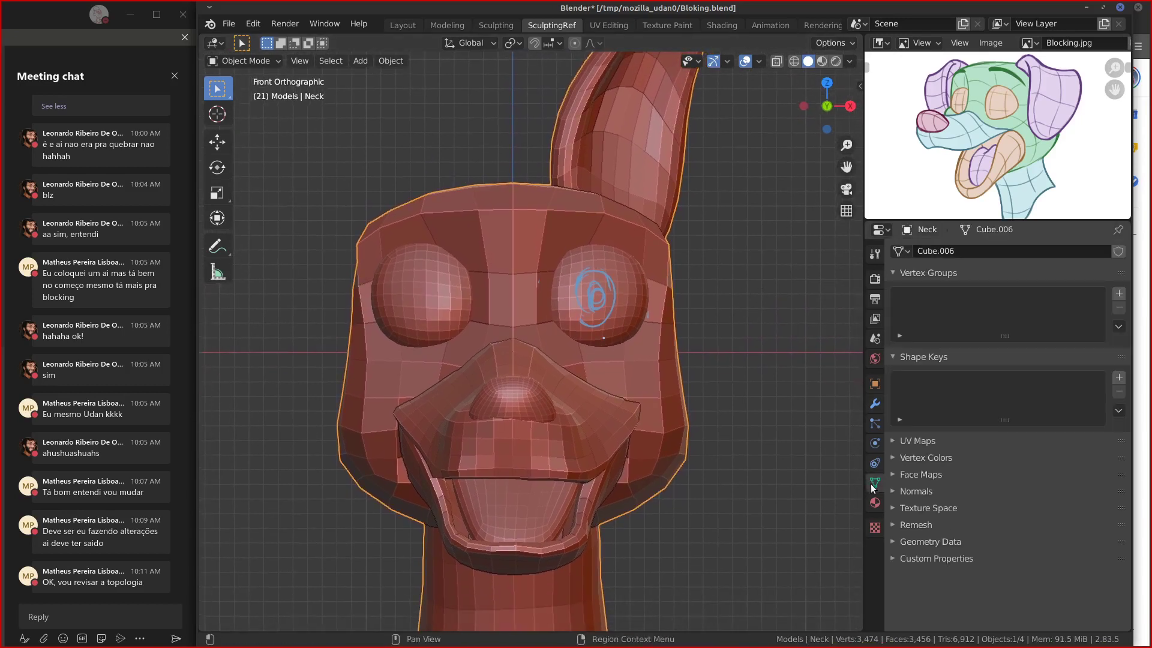
click(875, 408)
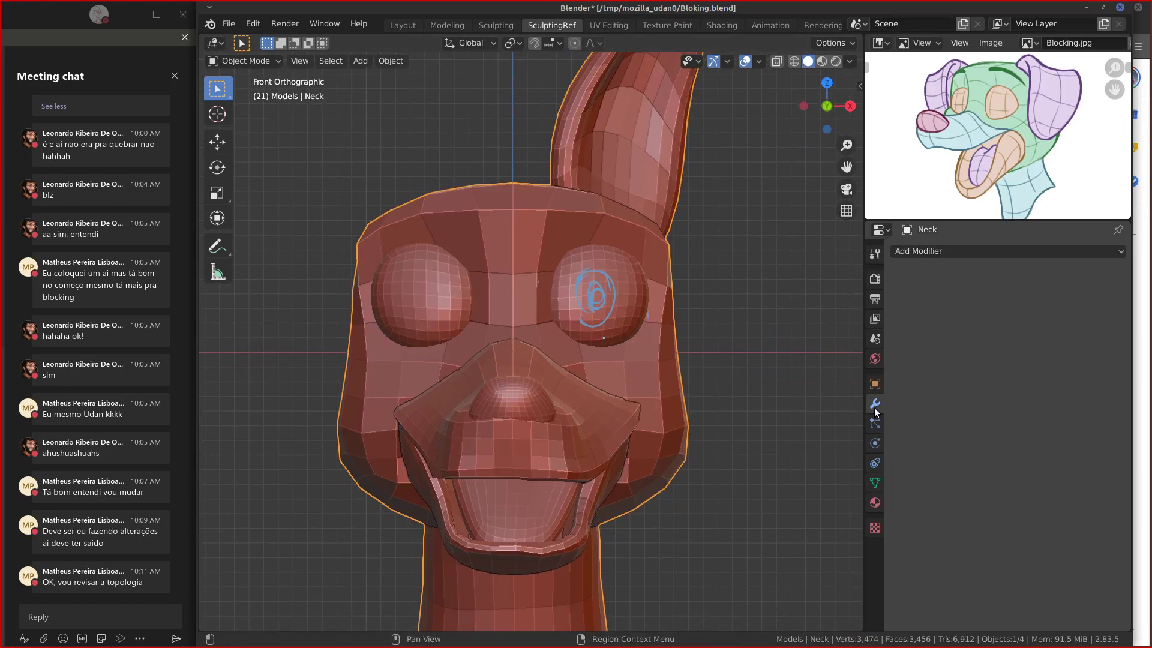
click(945, 252)
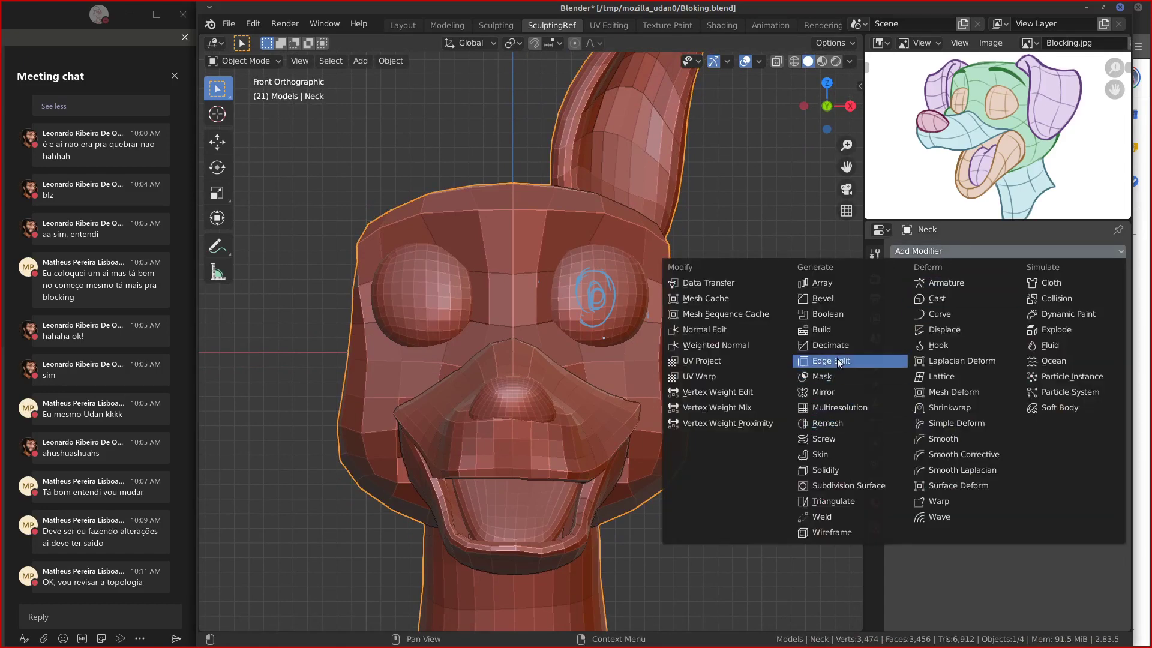
click(836, 423)
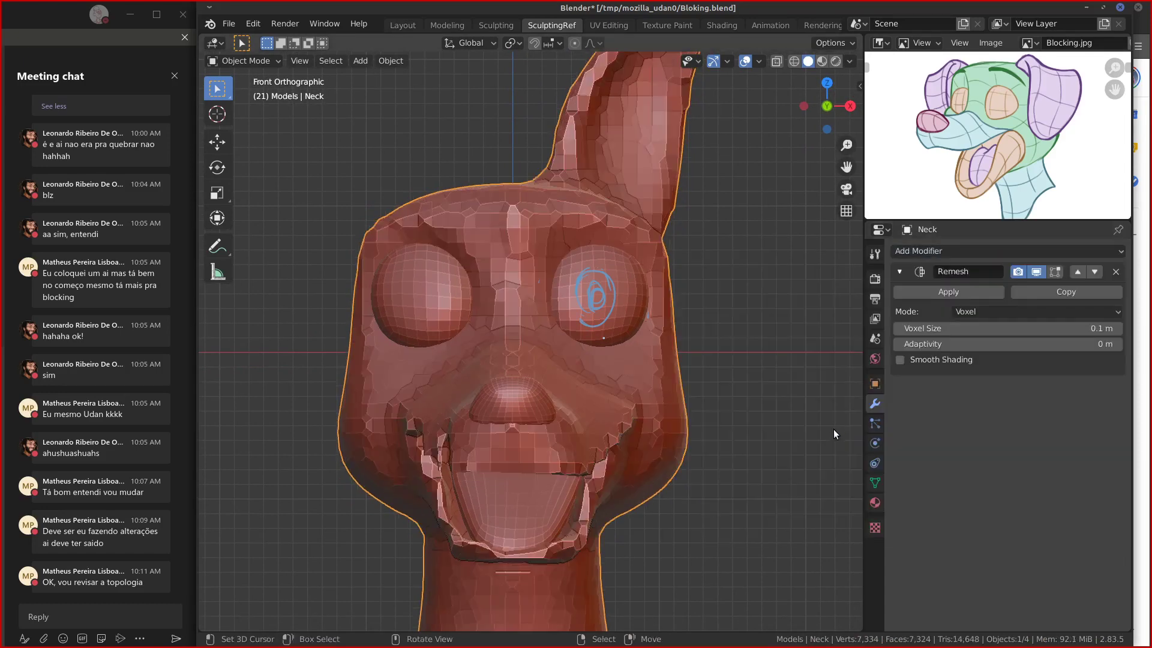
click(1116, 273)
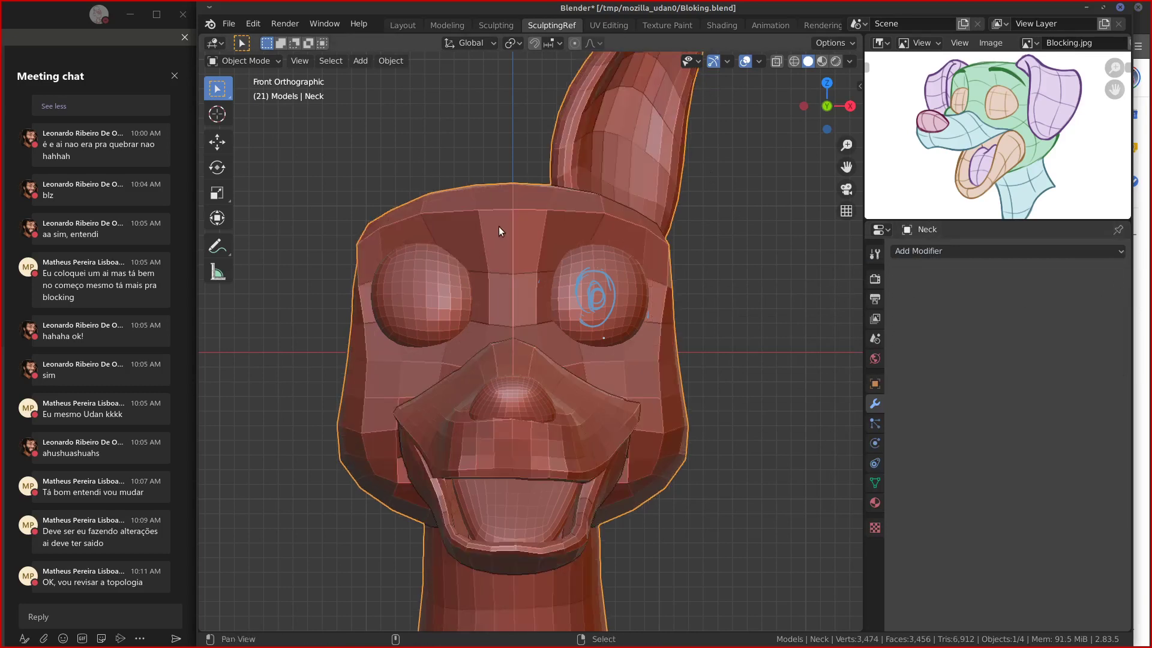
Switch the joined head mesh to Sculpt Mode and try a Grab stroke on the cheek.
shift+middle_drag(498, 226, 510, 204)
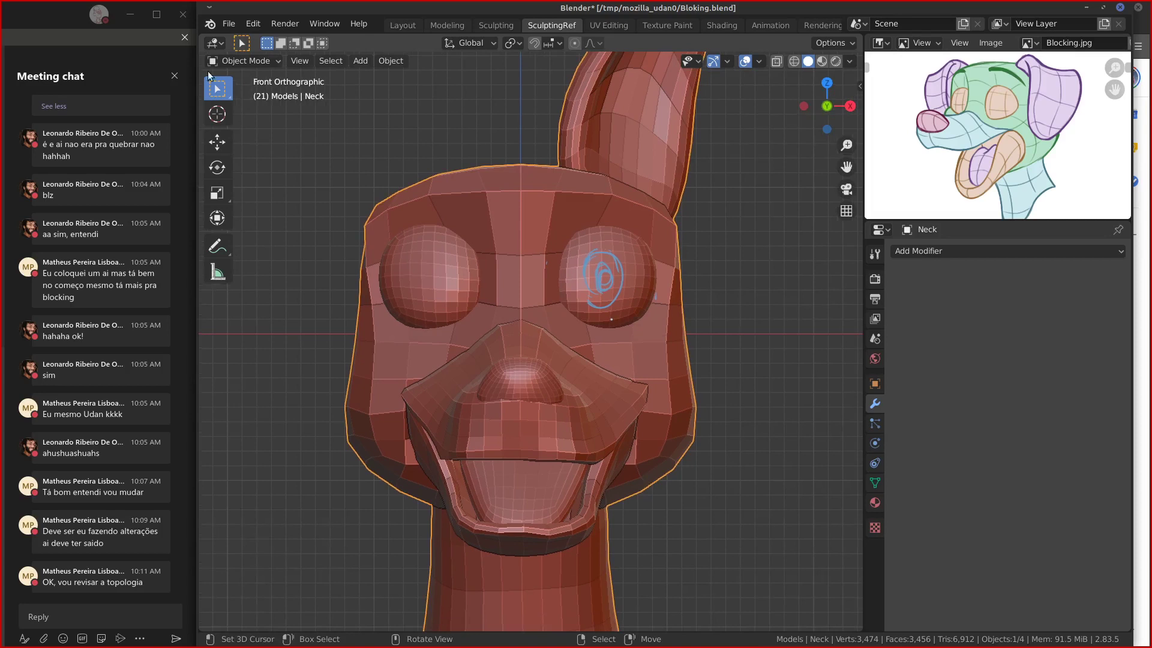
click(234, 61)
click(243, 108)
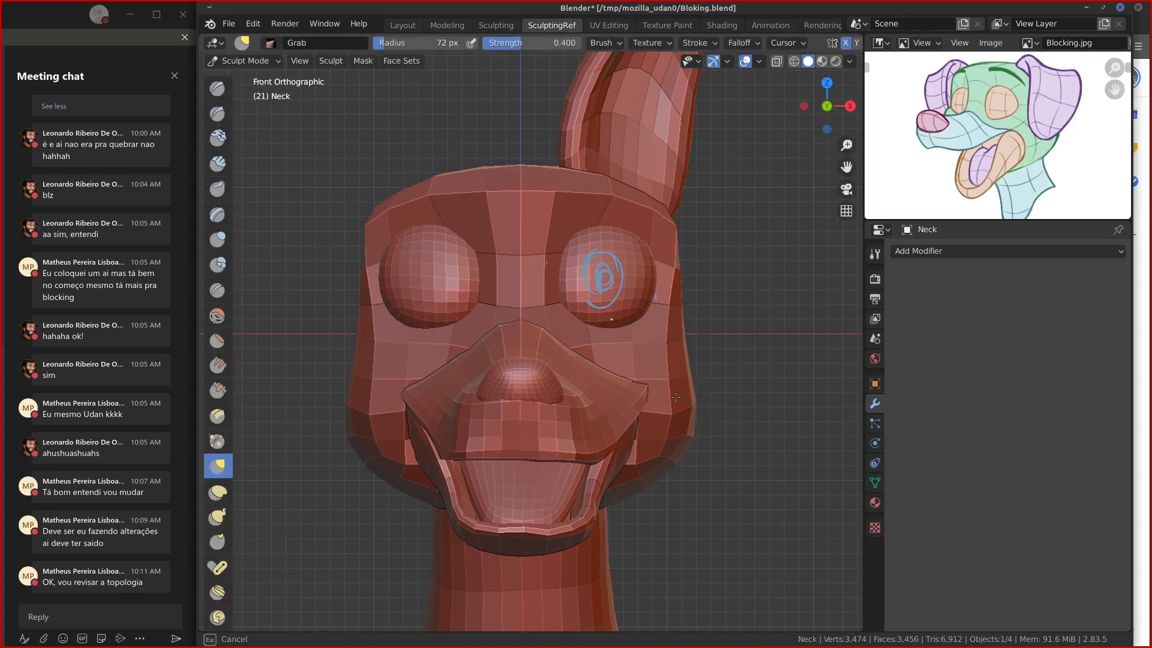
drag(675, 397, 740, 346)
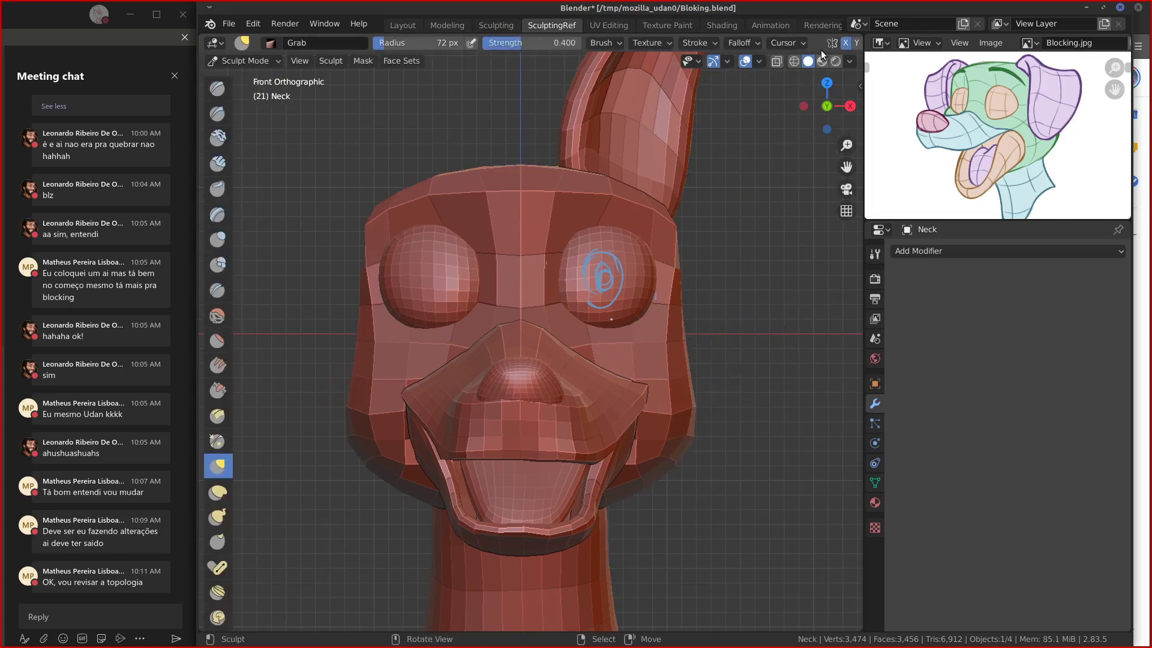
Enable Dyntopo, look through its refine method choices, and disable it again.
scroll(819, 39, down, 8)
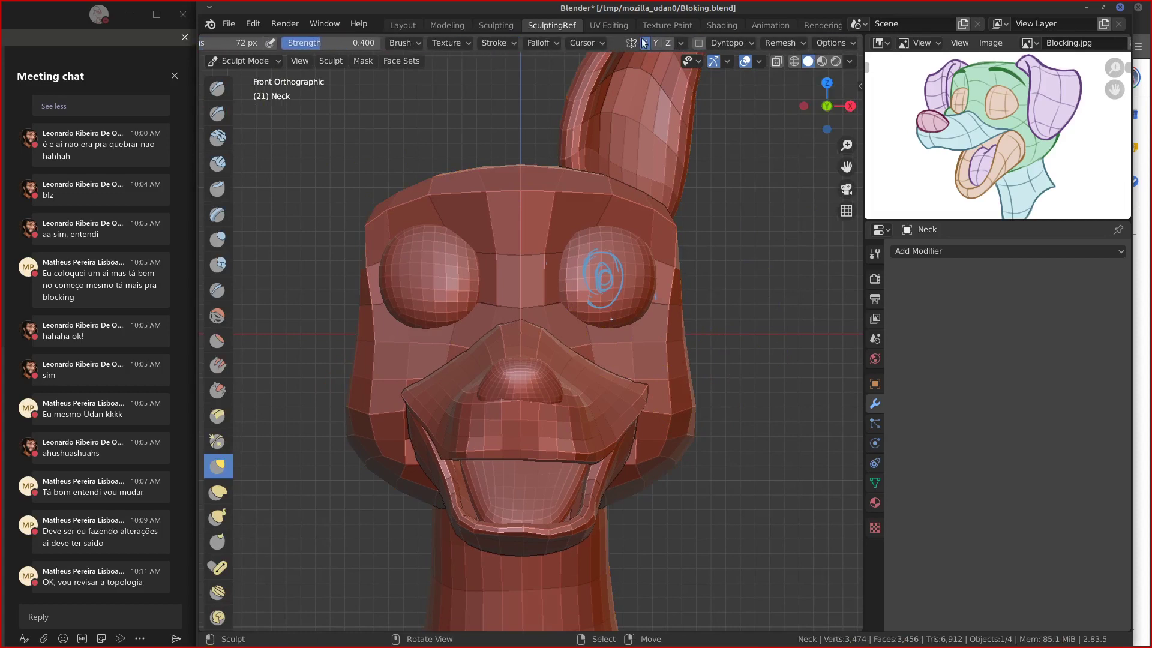
click(699, 44)
click(678, 82)
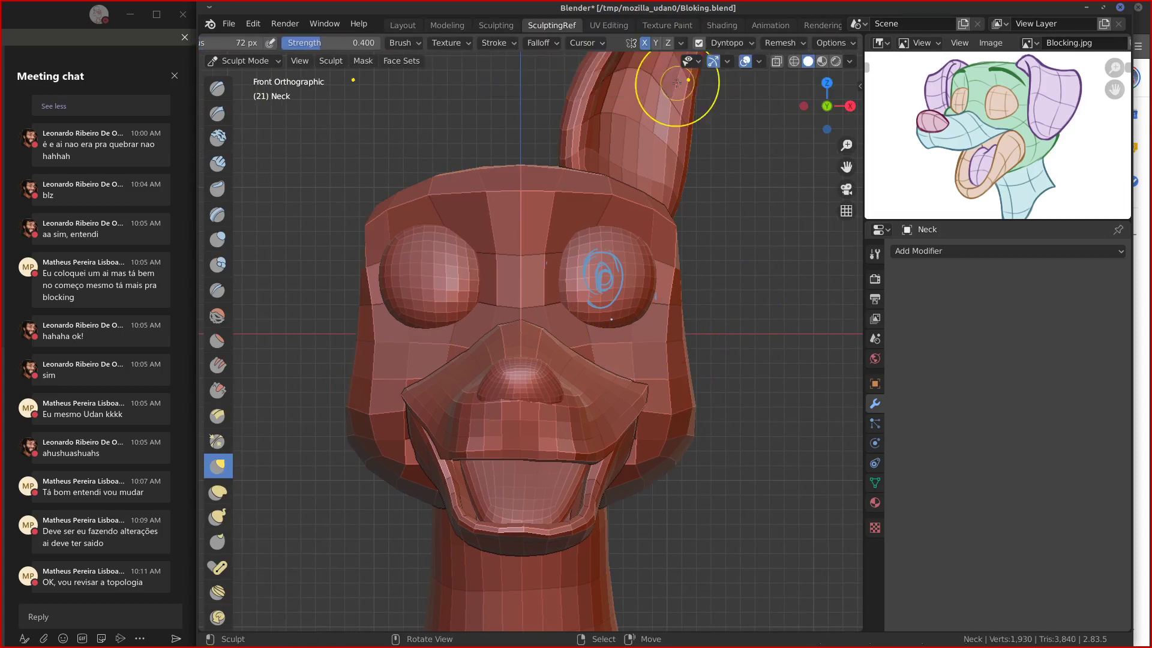
click(735, 43)
click(768, 86)
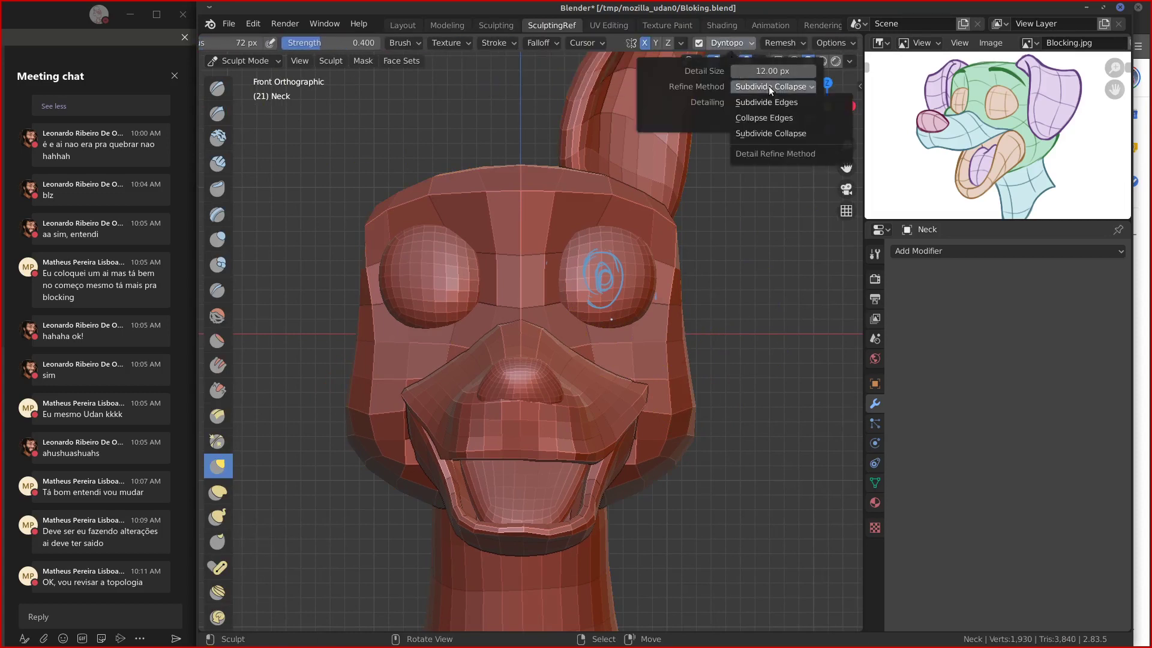
click(780, 43)
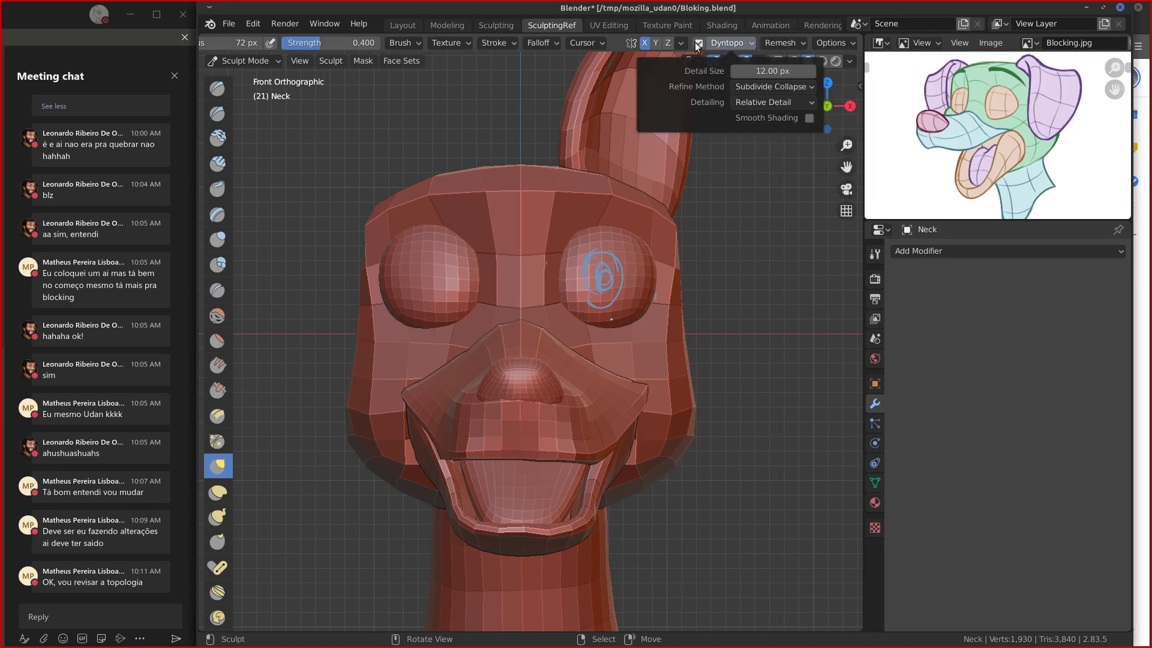
click(699, 44)
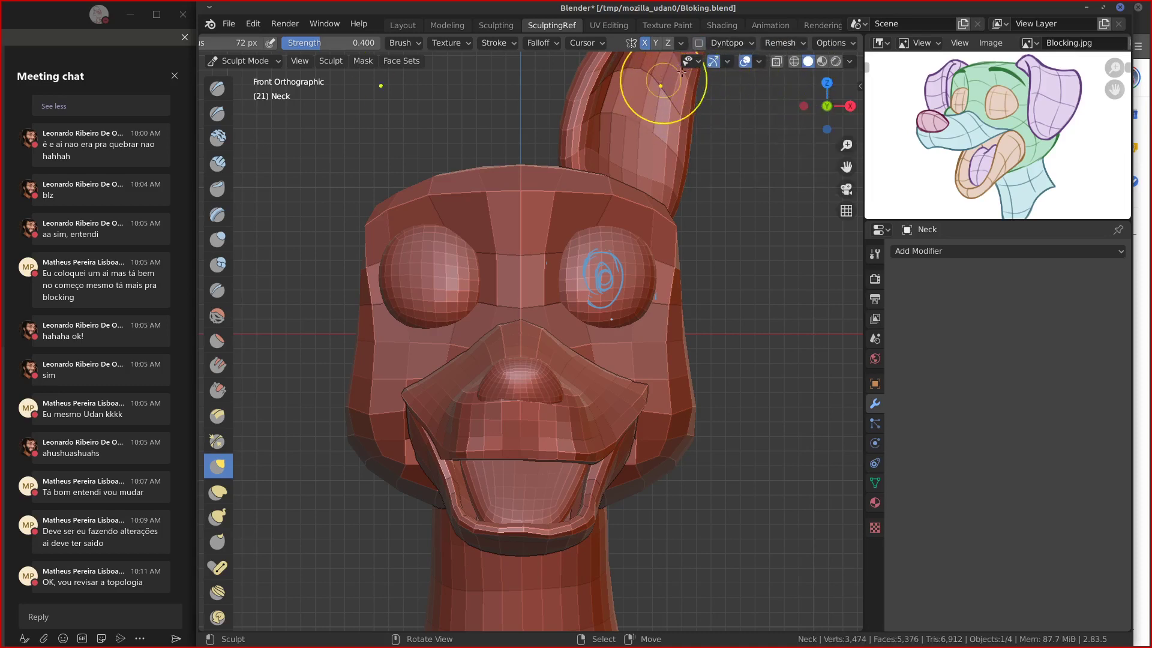
Enable Dyntopo in the active tool settings and expand the Dyntopo and Remesh options.
click(778, 42)
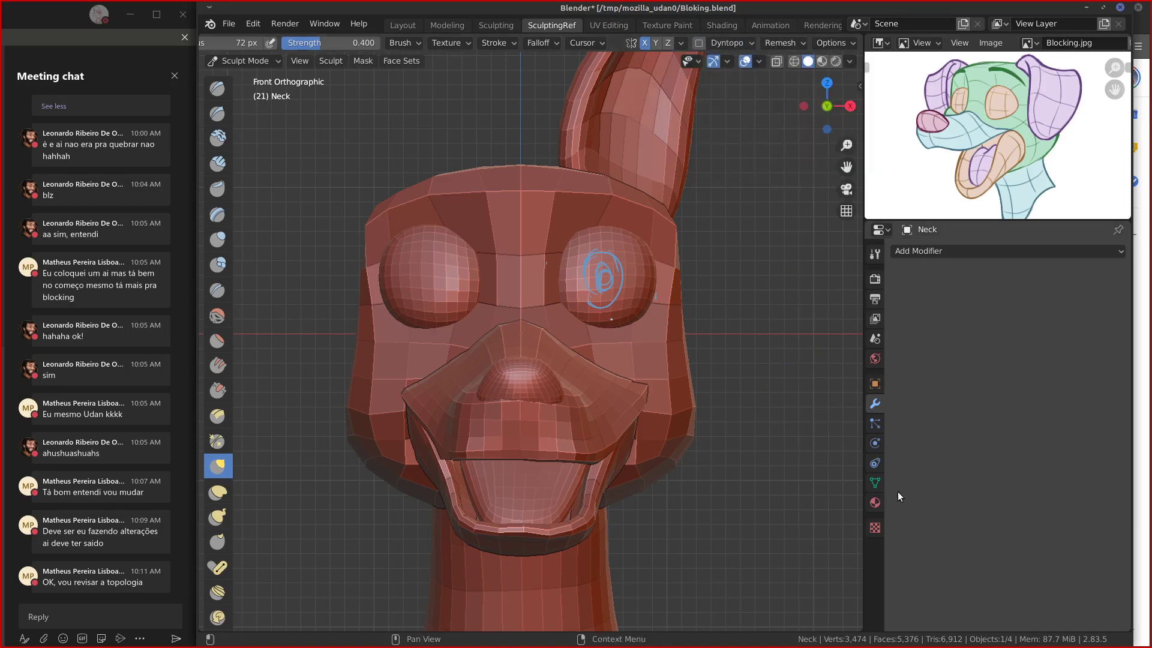
click(875, 253)
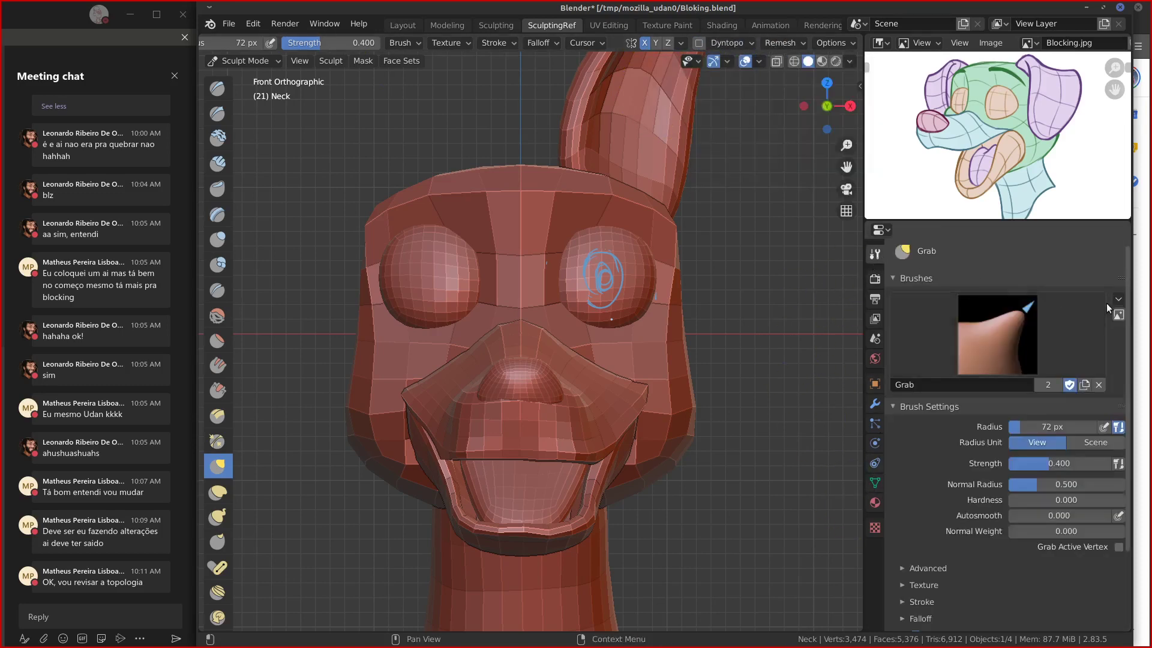
click(895, 279)
click(894, 294)
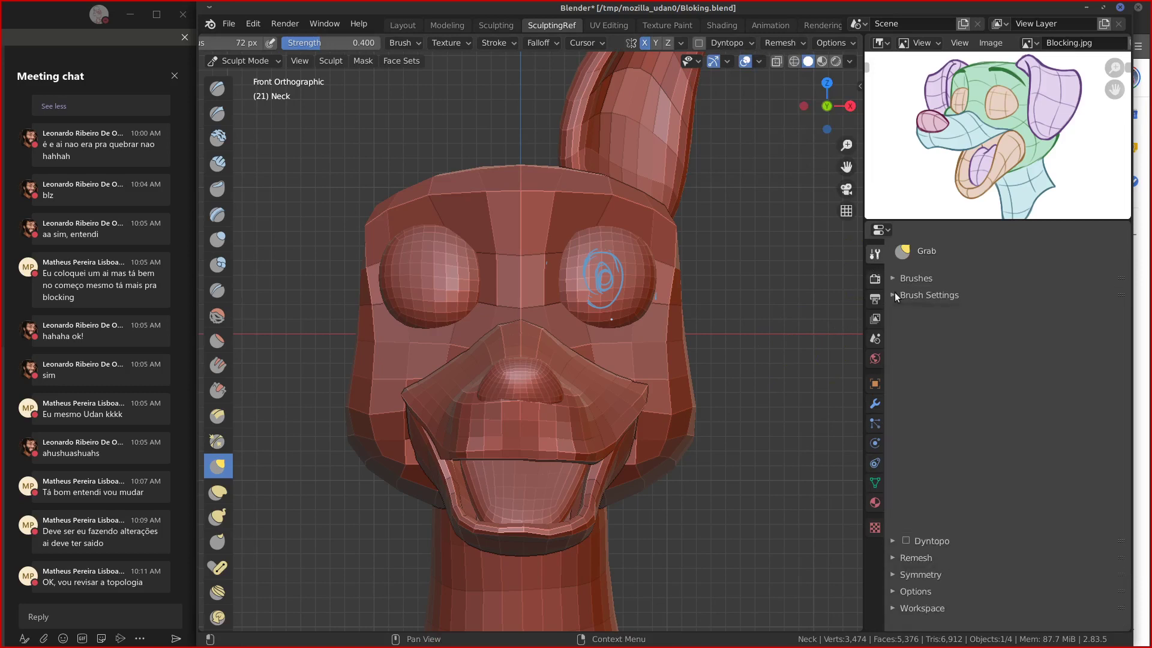
click(905, 311)
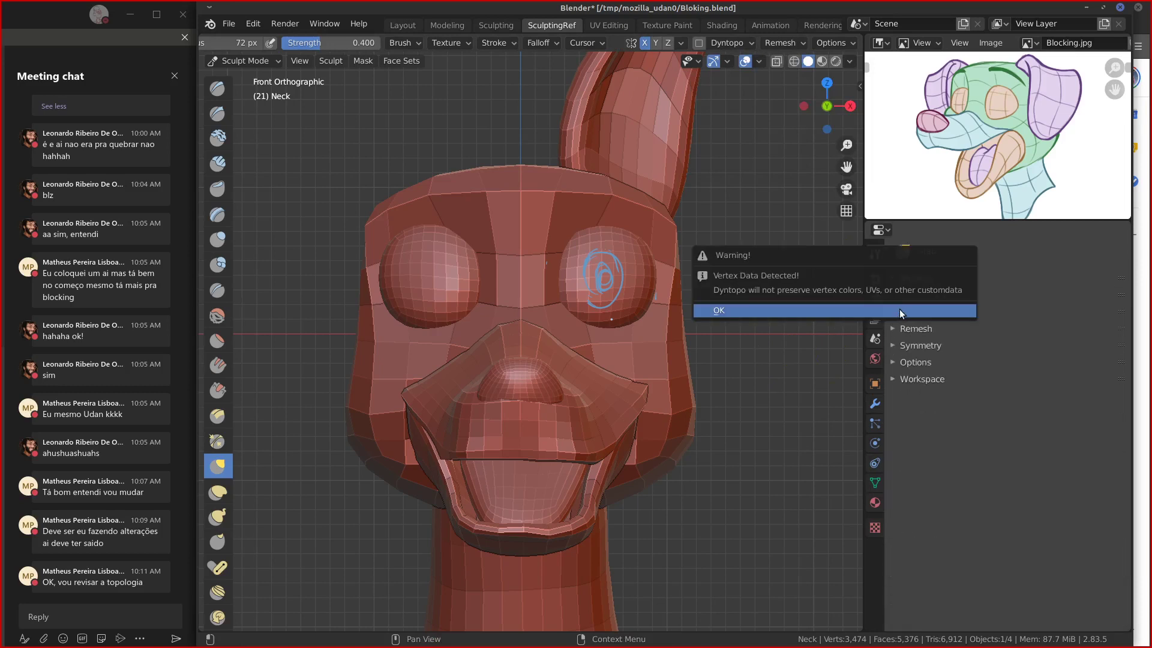
click(899, 308)
click(892, 329)
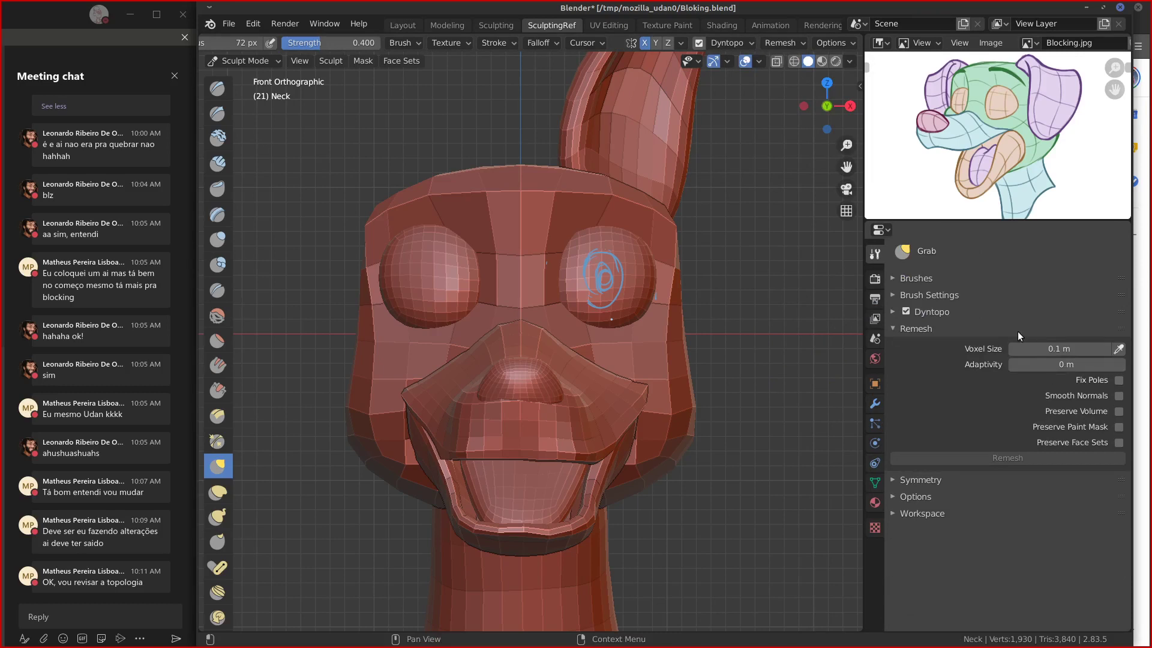
click(892, 311)
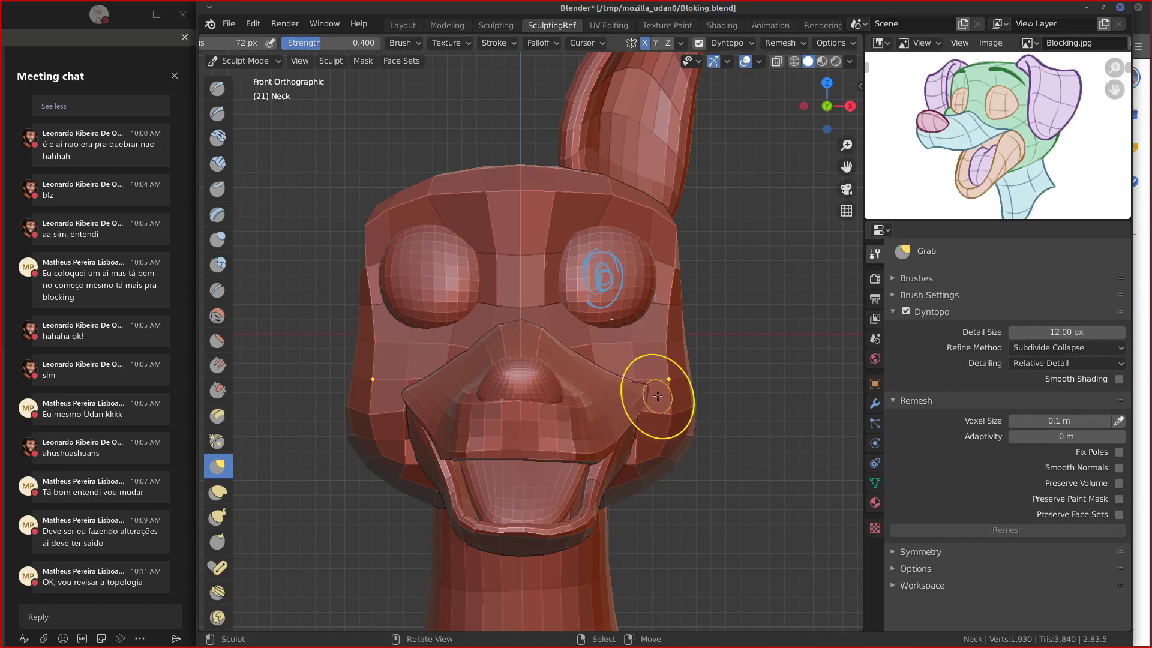
key(F3)
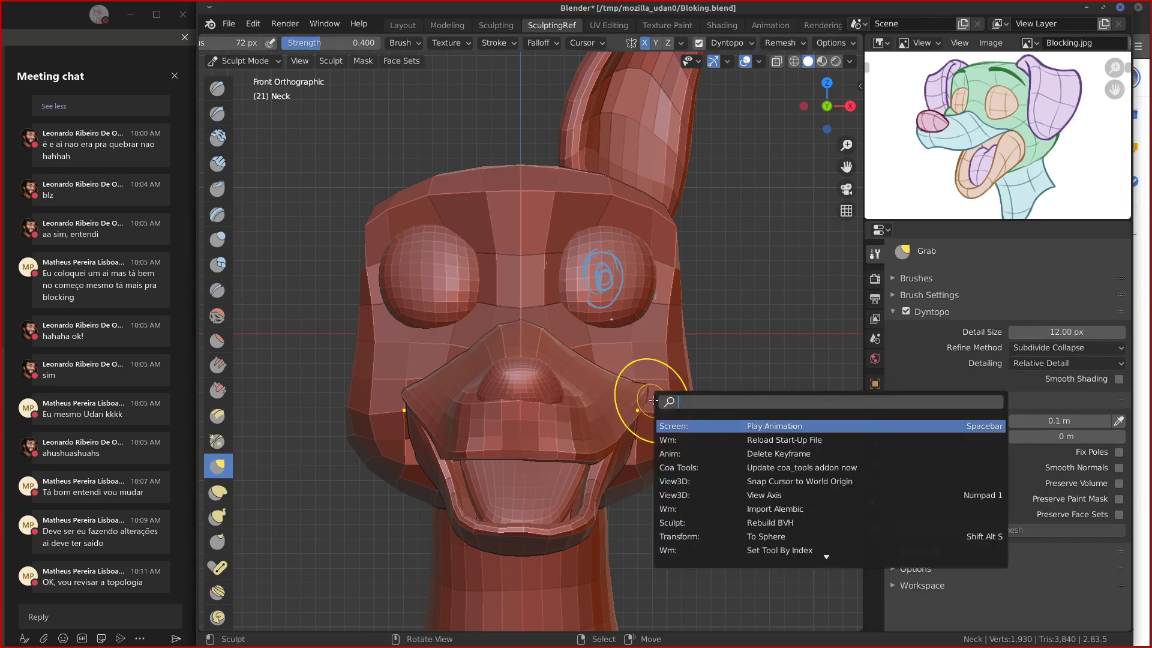
text(sim)
key(BackSpace)
key(BackSpace)
key(BackSpace)
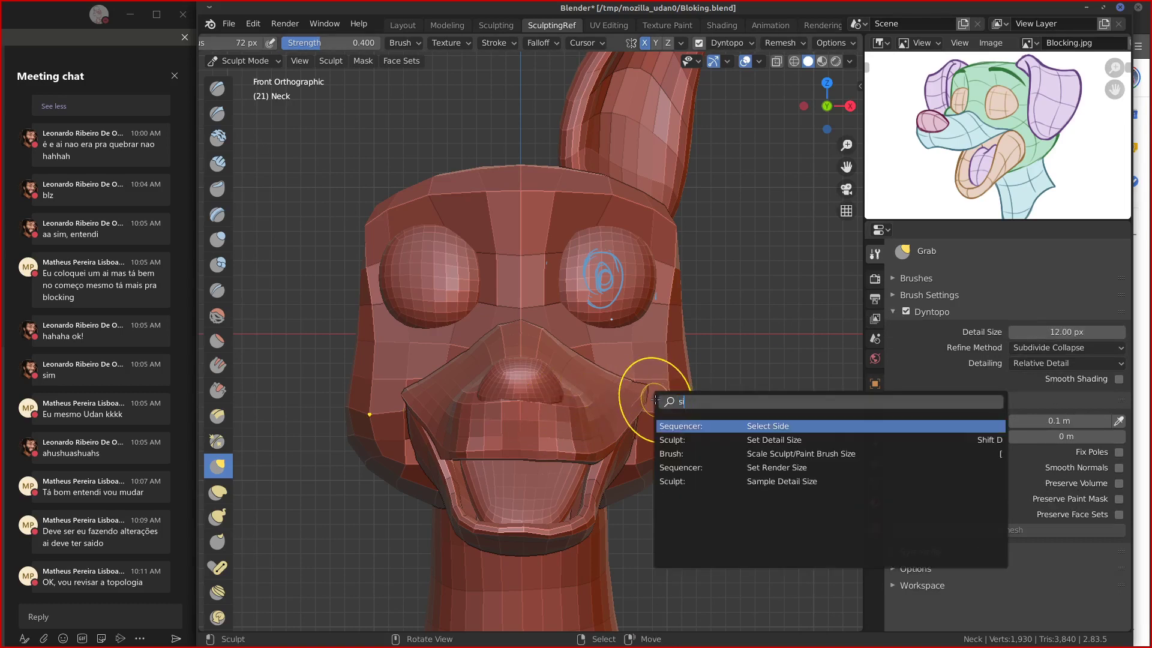
key(Escape)
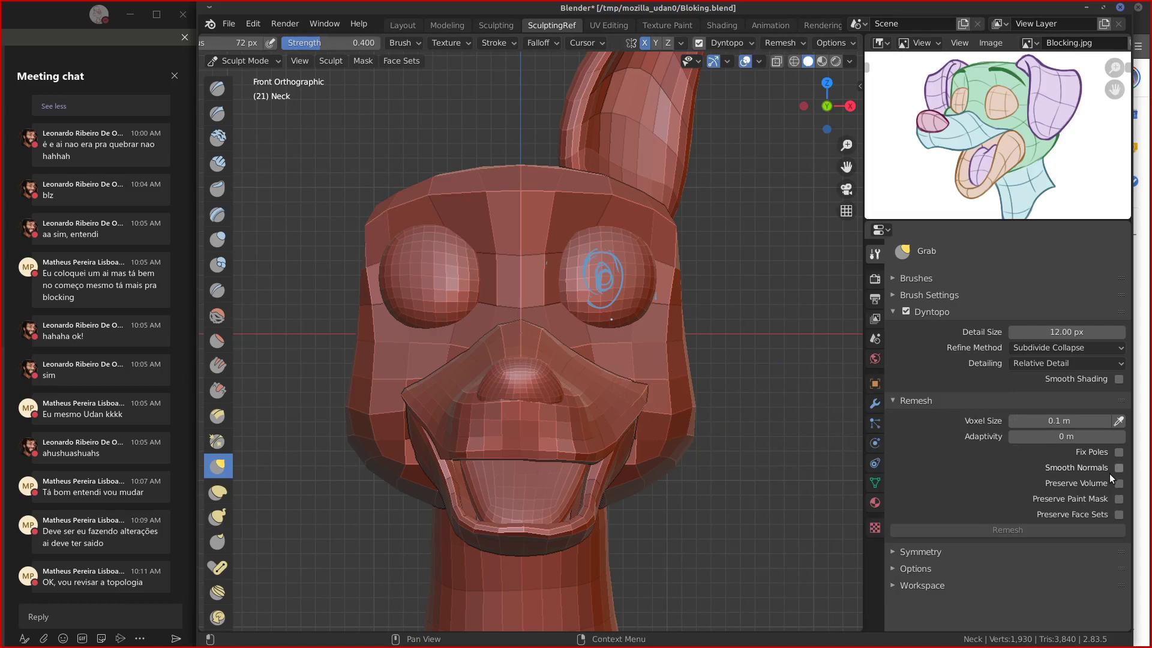
Symmetrize the head mesh from +X to -X using the sculpt symmetry settings.
click(918, 551)
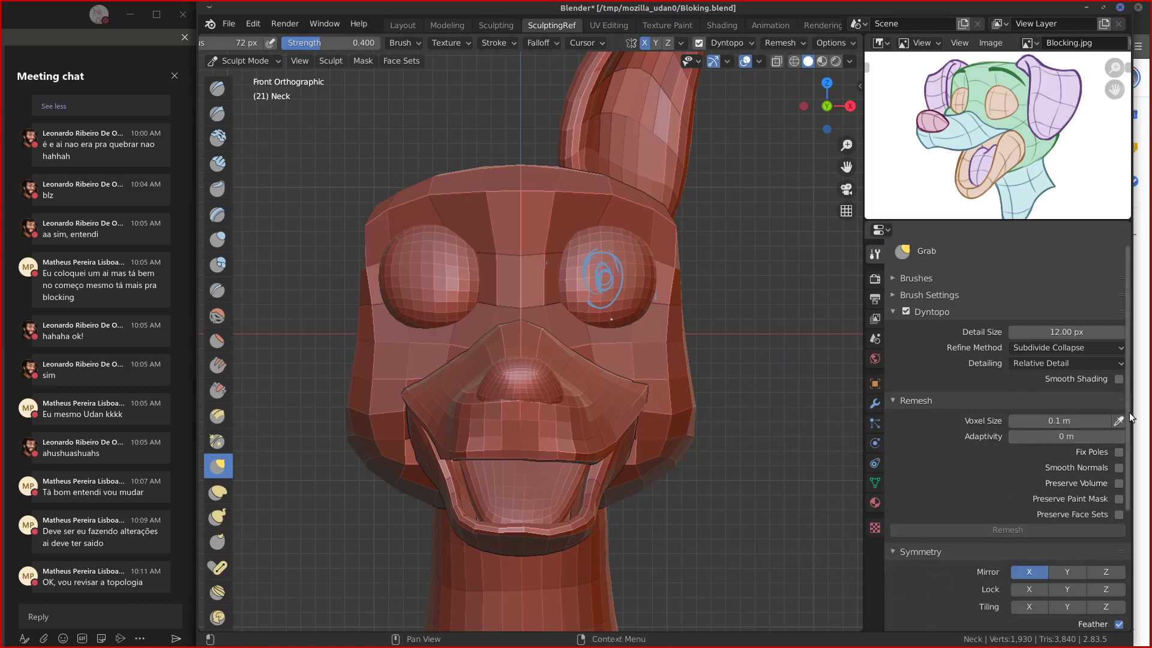
drag(1129, 412, 1123, 550)
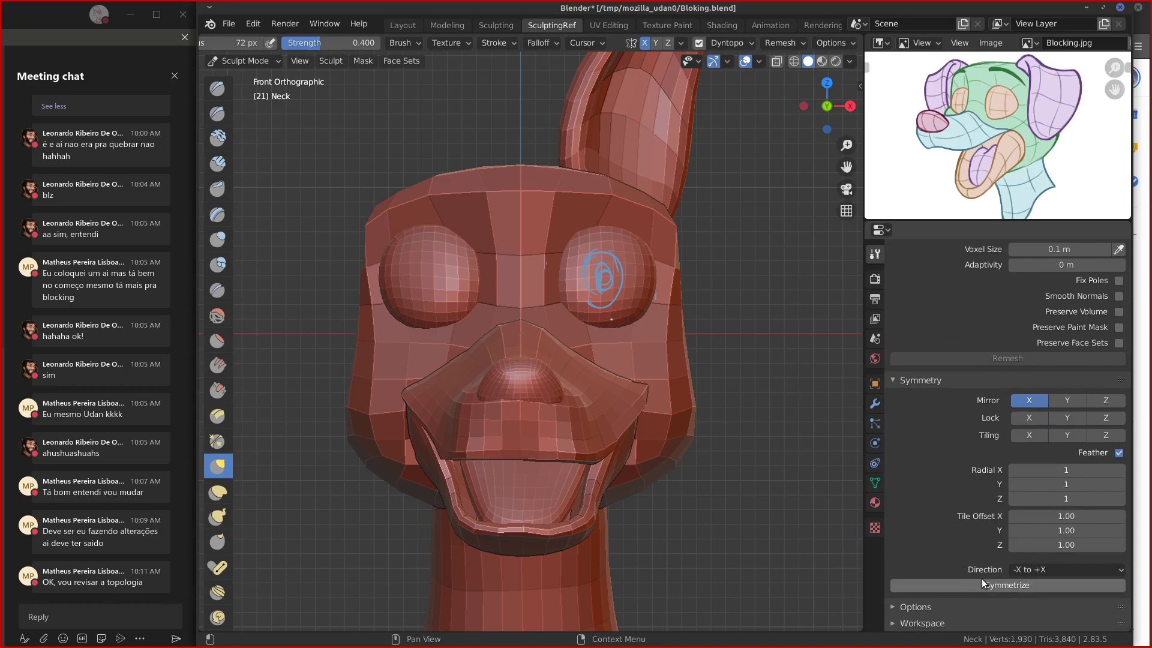
click(1020, 568)
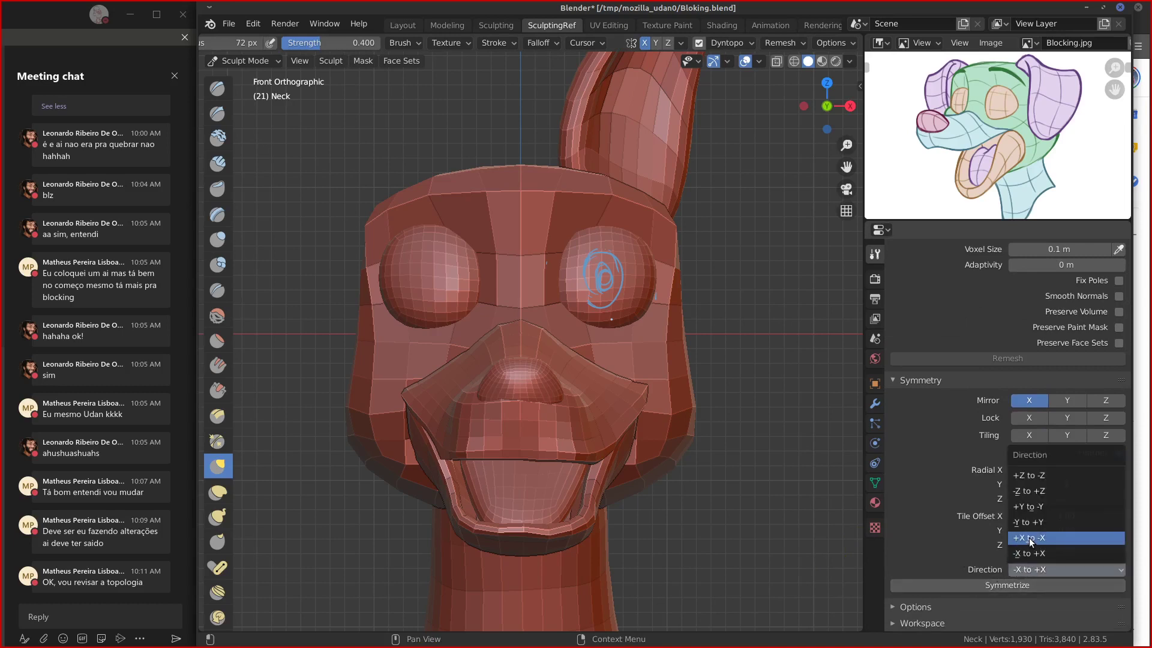
click(1028, 537)
click(997, 585)
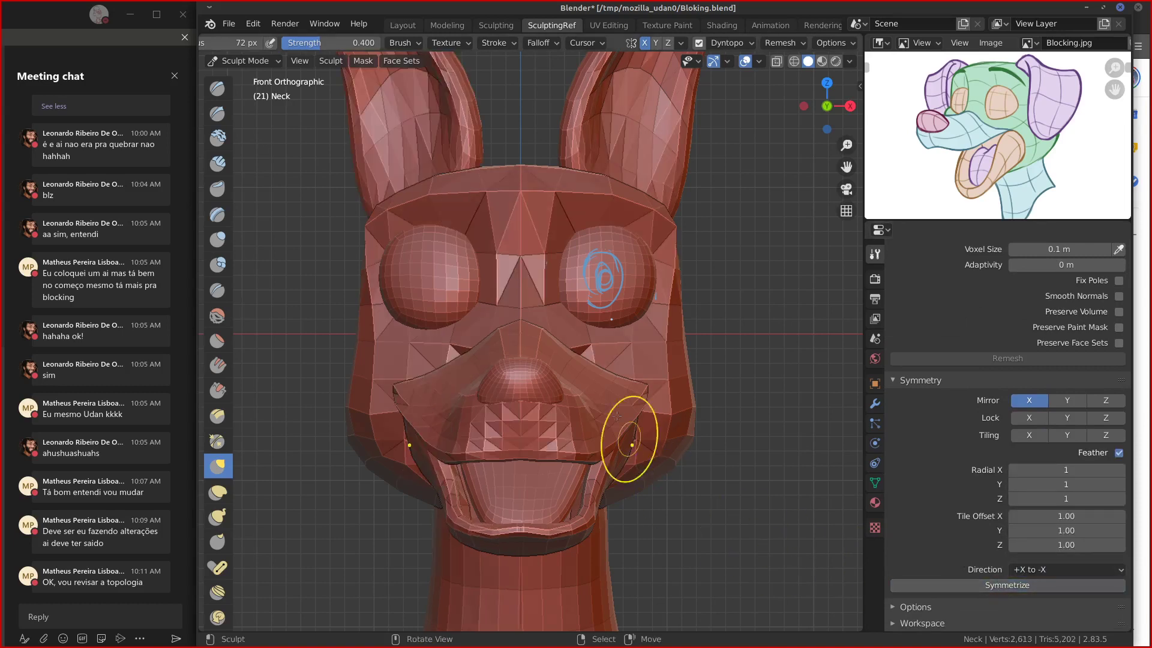
Enable Smooth Shading in the Dyntopo settings for the symmetrized head mesh.
mouse_move(707, 282)
middle_down()
mouse_move(707, 411)
mouse_move(750, 387)
mouse_move(645, 336)
middle_up()
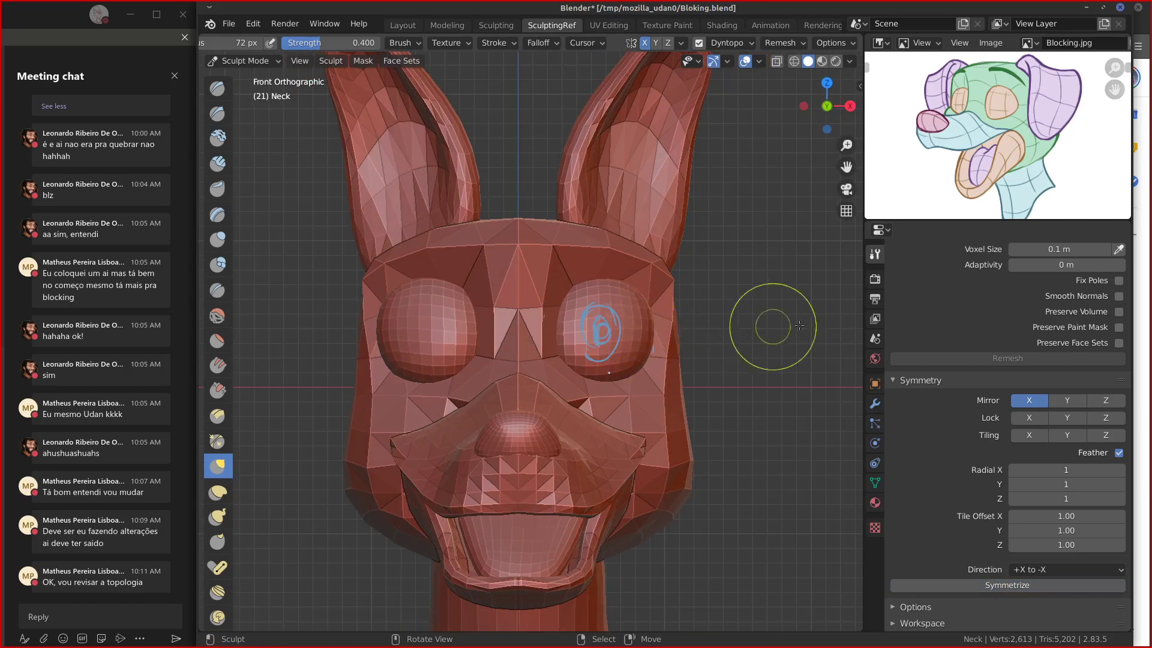
click(875, 403)
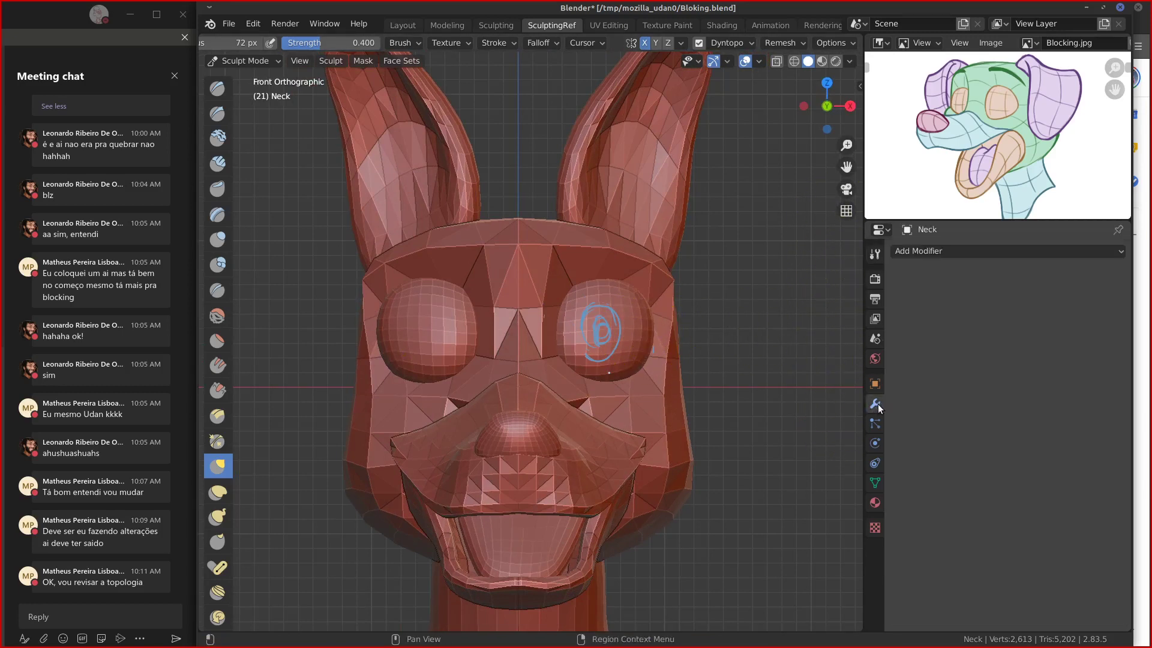
shift+middle_drag(711, 316, 705, 257)
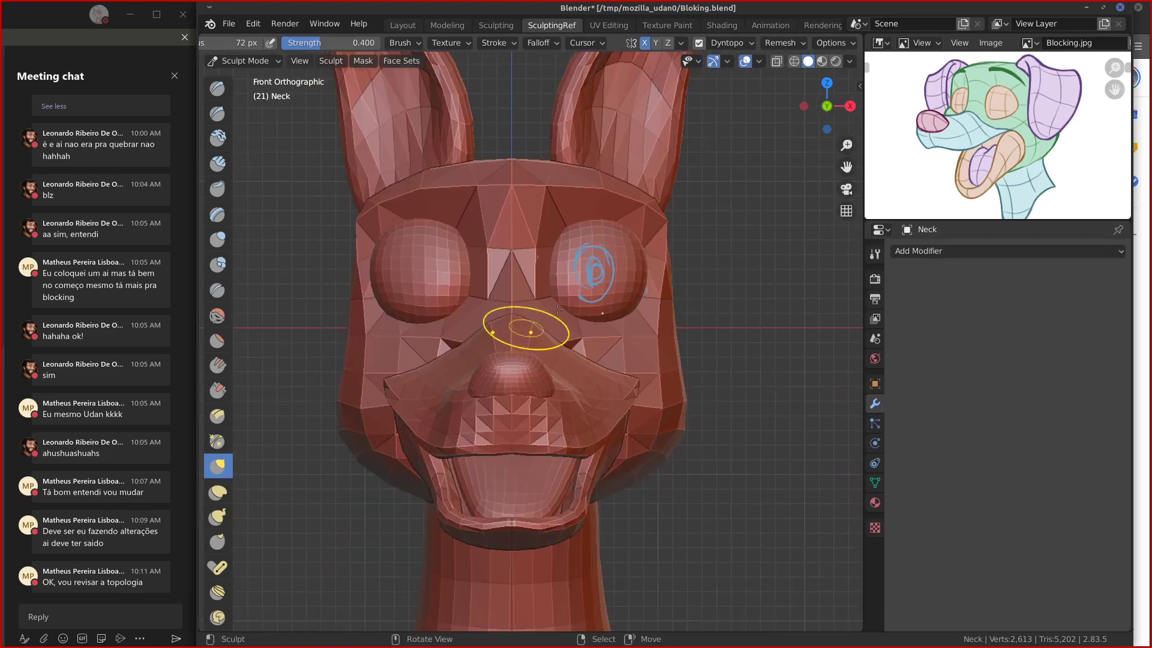
click(956, 254)
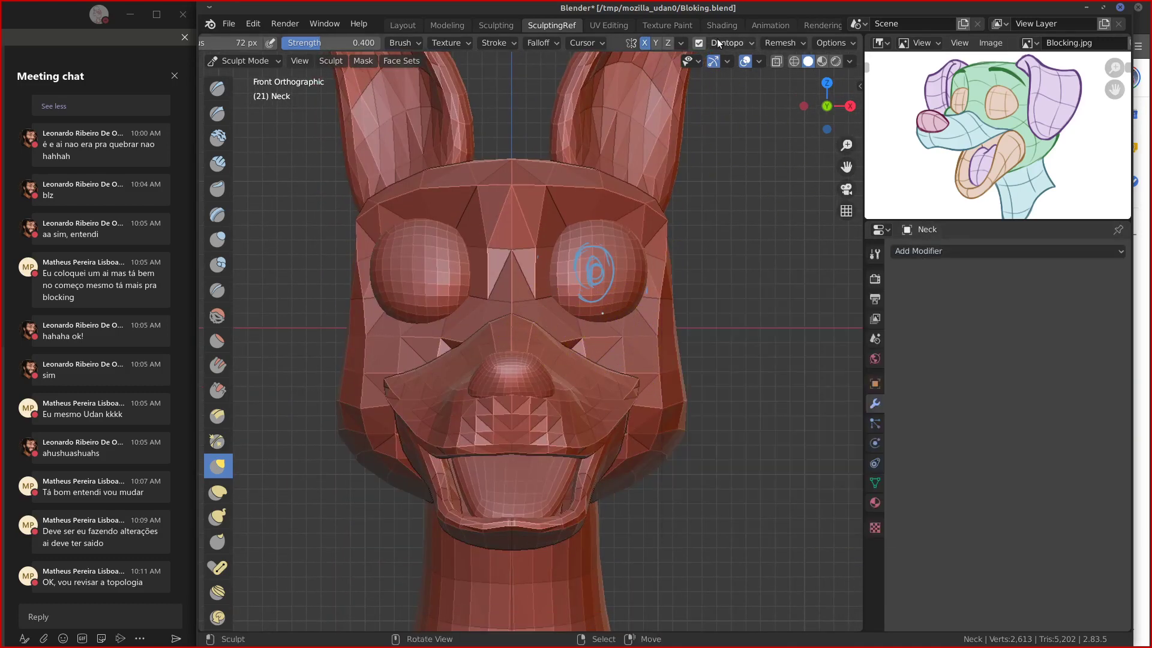
click(728, 43)
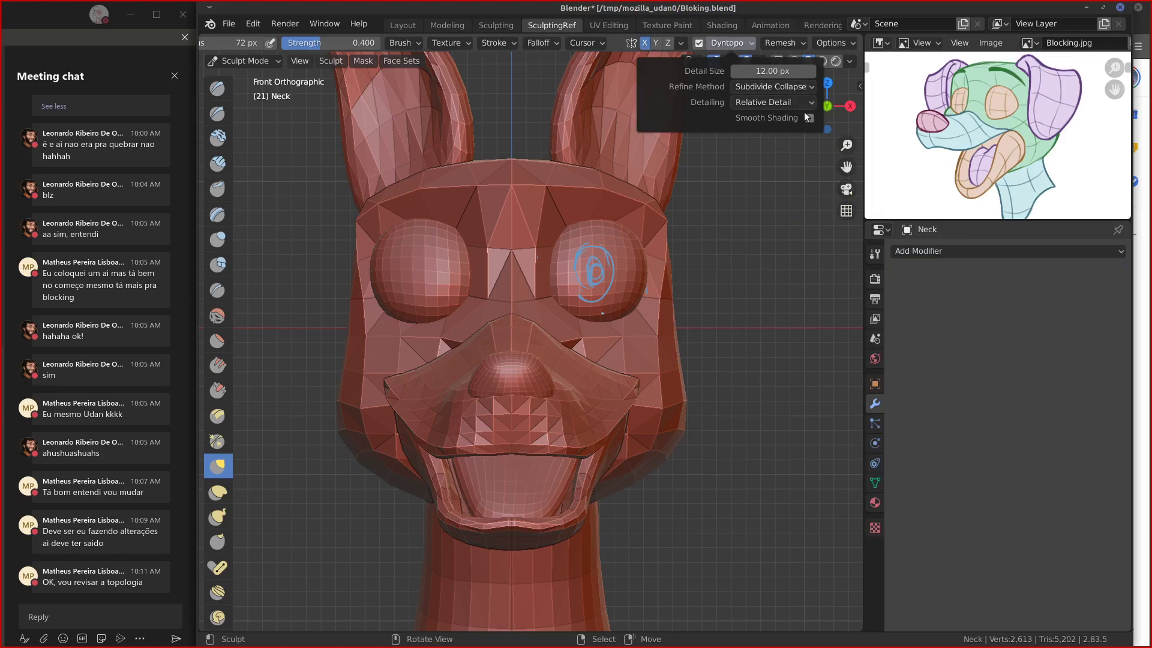
click(808, 117)
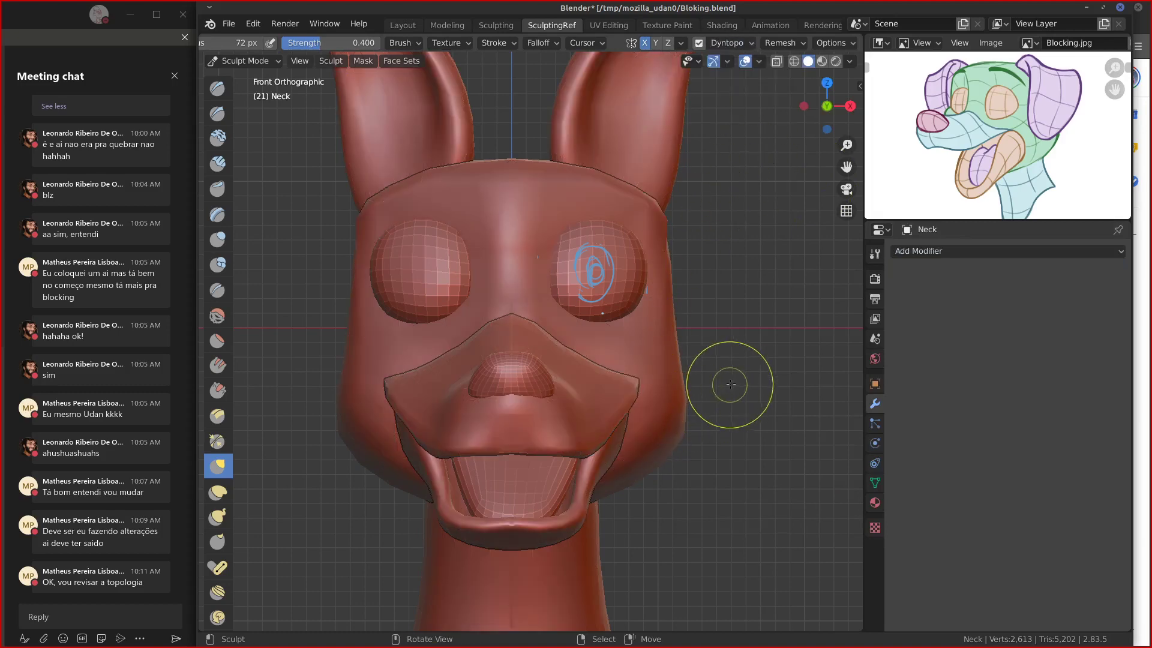
Try a Voxel Remesh modifier with Smooth Shading on the head mesh, disabling Dyntopo, and remove the modifier.
mouse_move(731, 384)
middle_down()
mouse_move(654, 387)
mouse_move(727, 385)
mouse_move(663, 390)
mouse_move(714, 366)
middle_up()
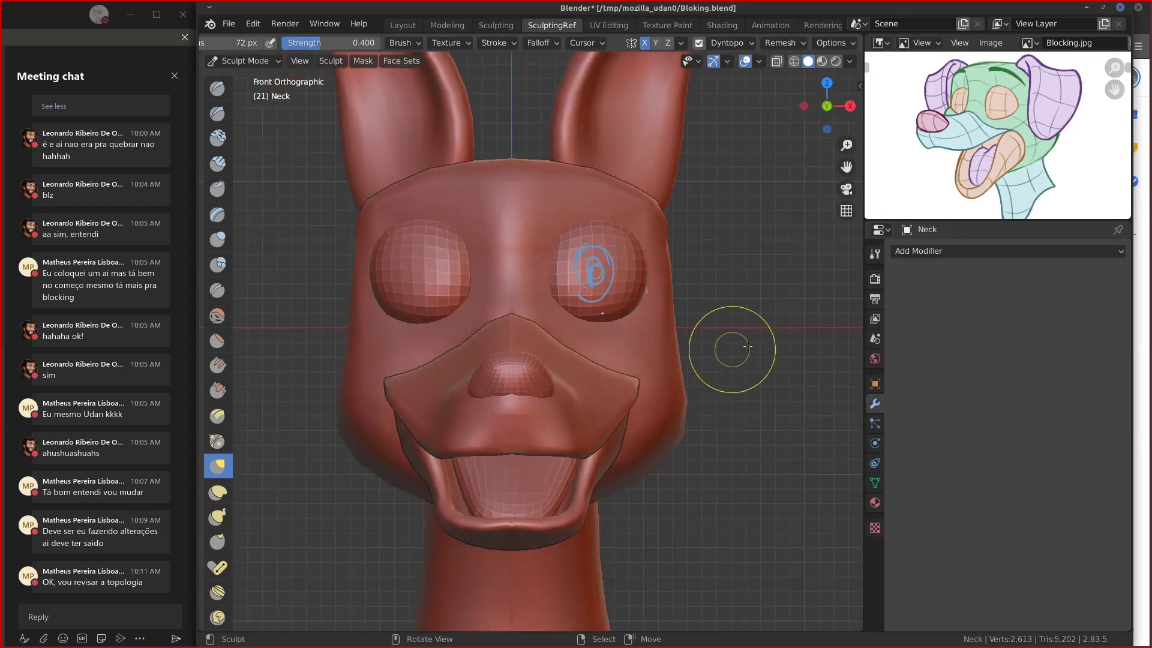
click(960, 251)
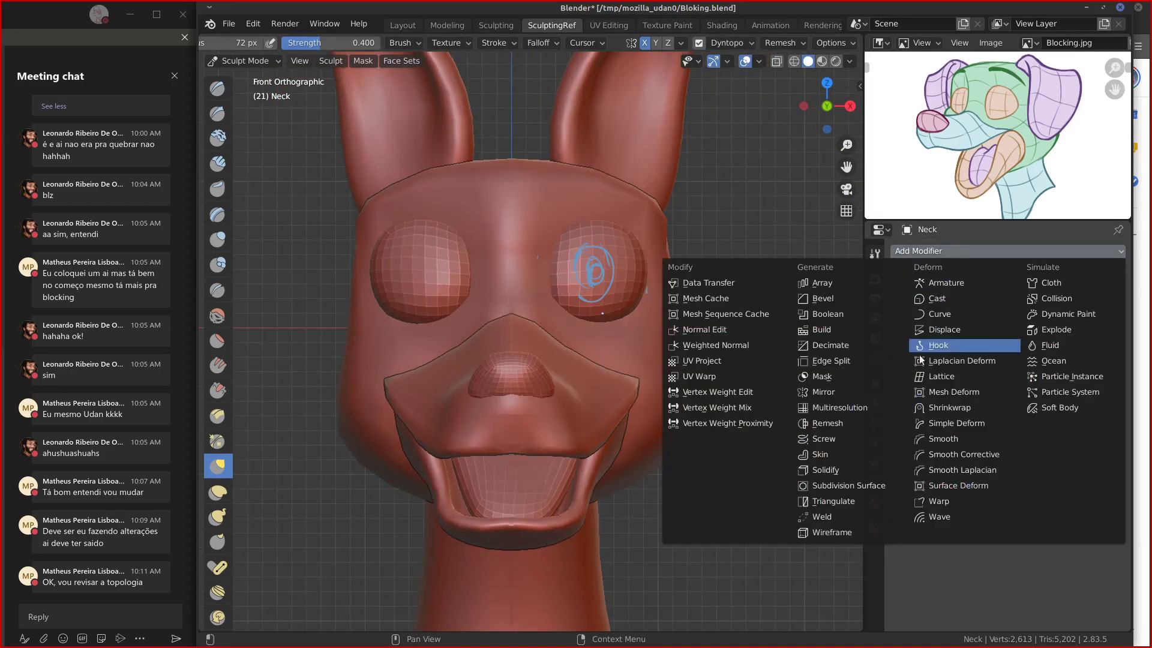
click(857, 422)
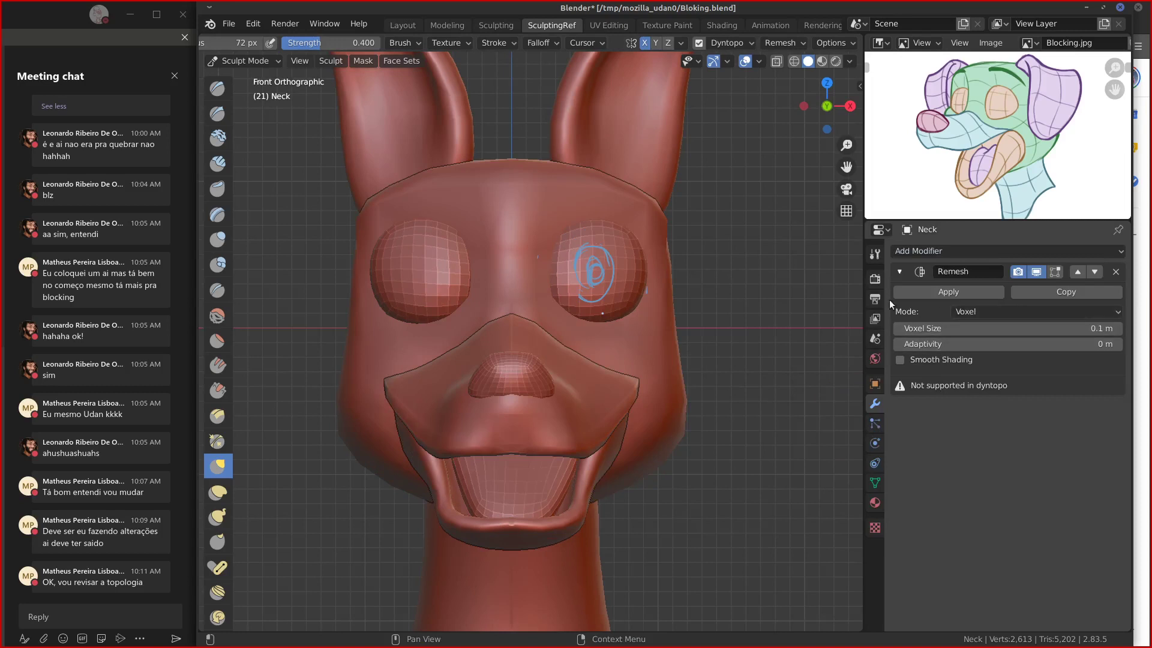
click(697, 43)
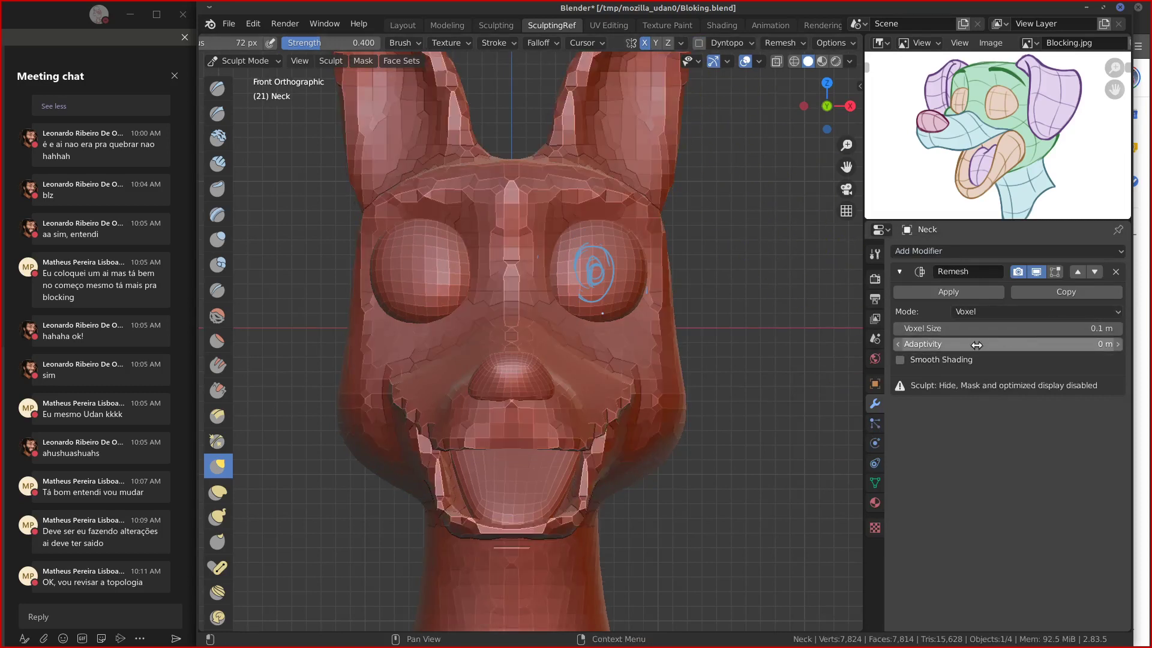
click(911, 362)
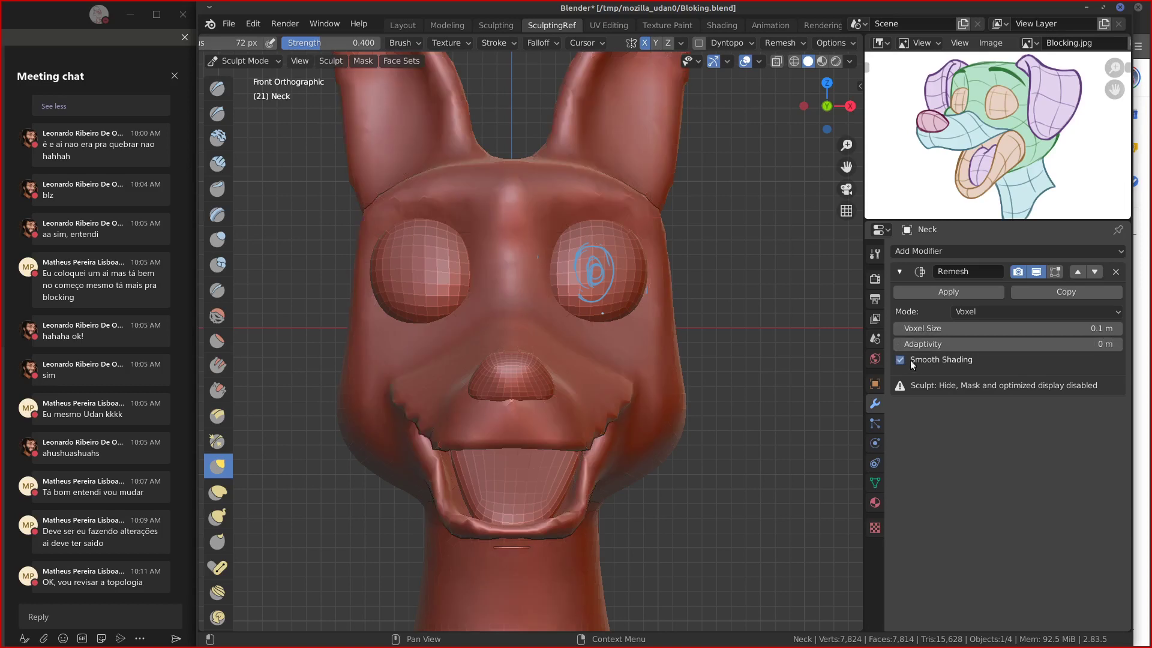
click(975, 328)
key(Return)
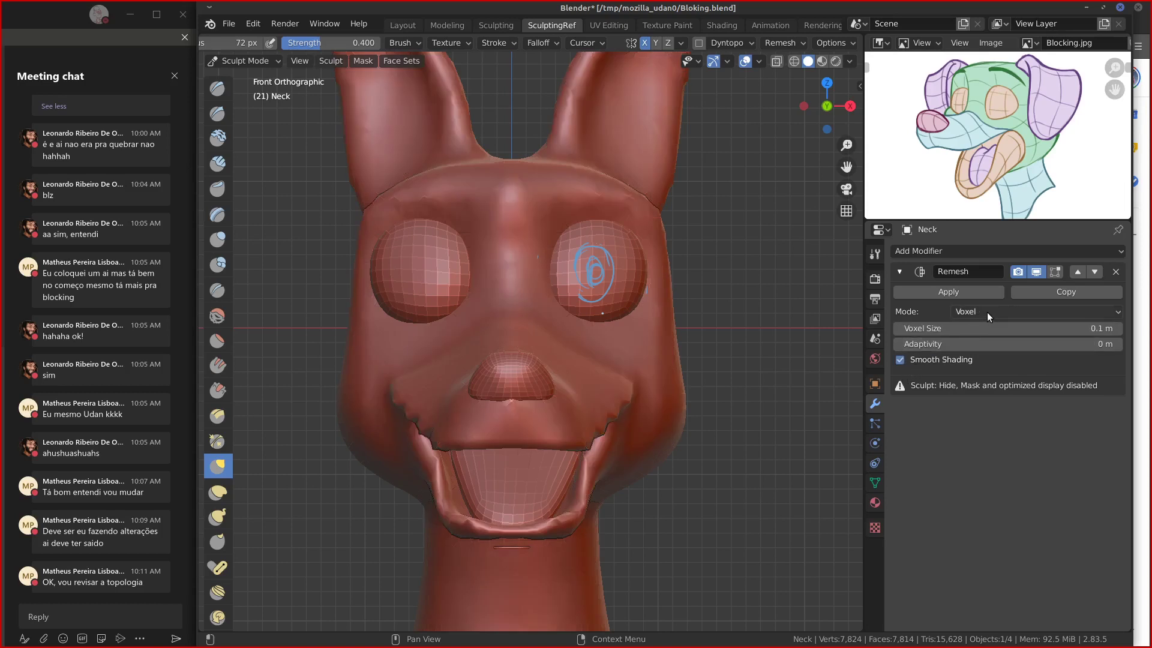
click(987, 312)
click(1115, 272)
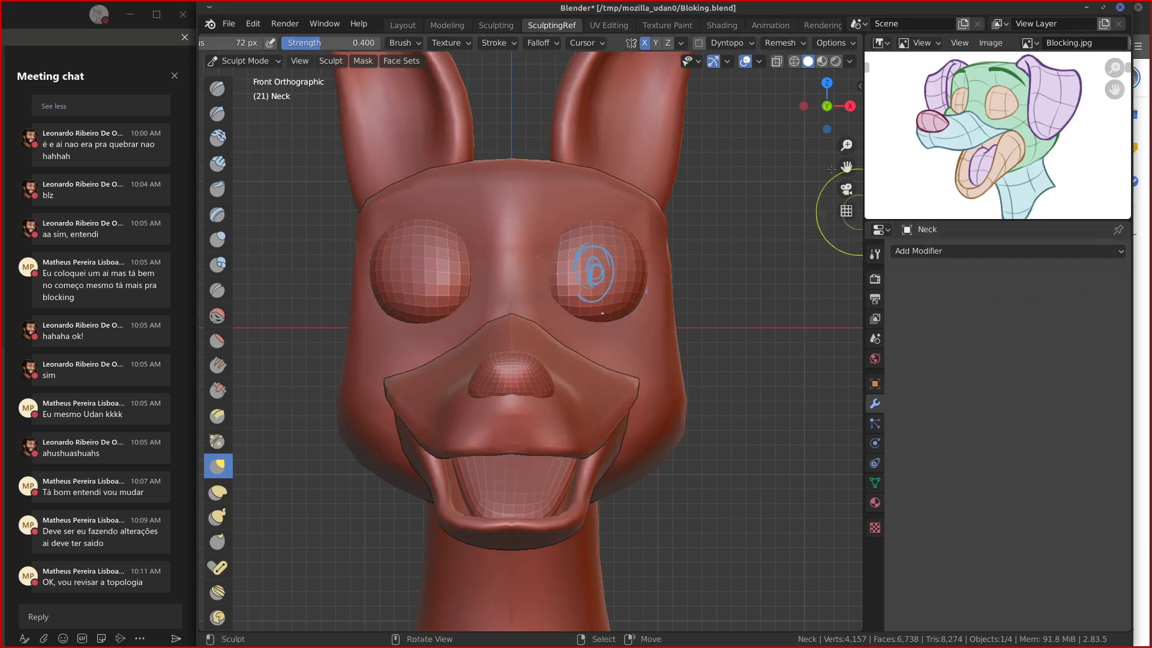
Remesh the head mesh with QuadriFlow at 4000 faces, using paint symmetry.
click(790, 42)
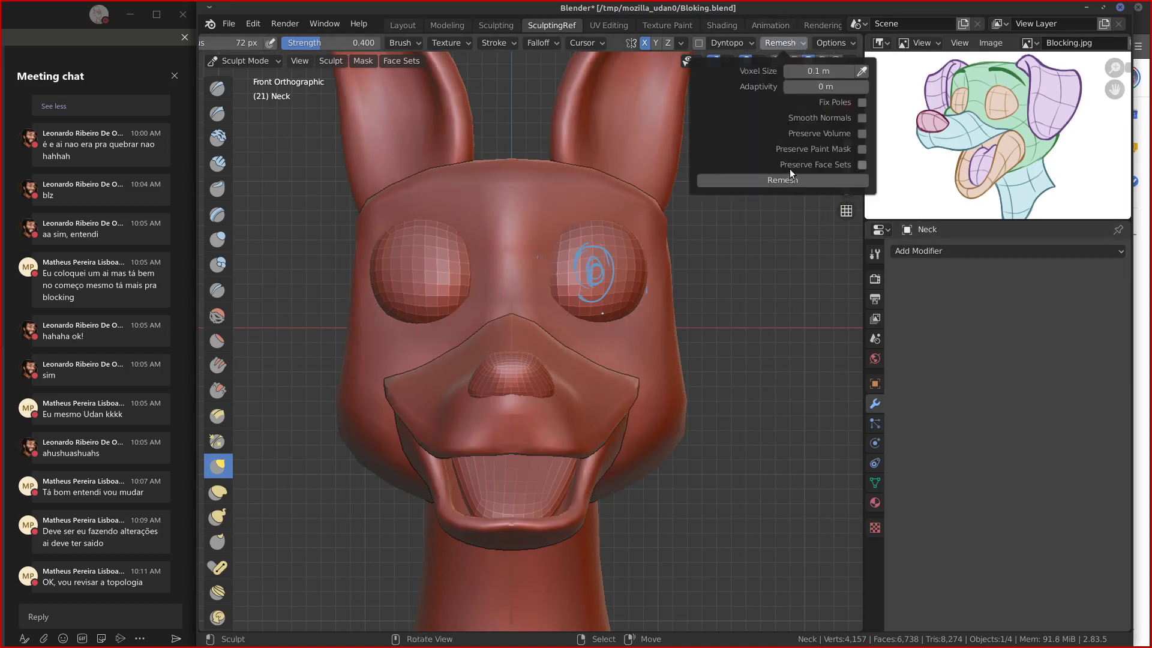
click(876, 483)
click(913, 525)
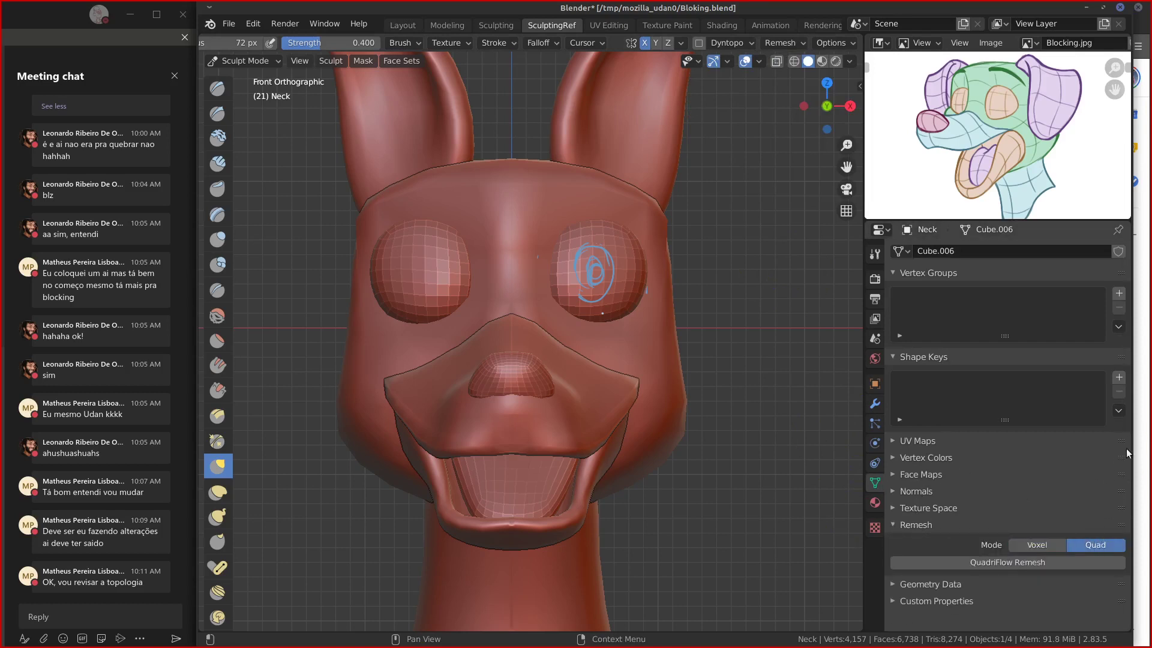
click(989, 562)
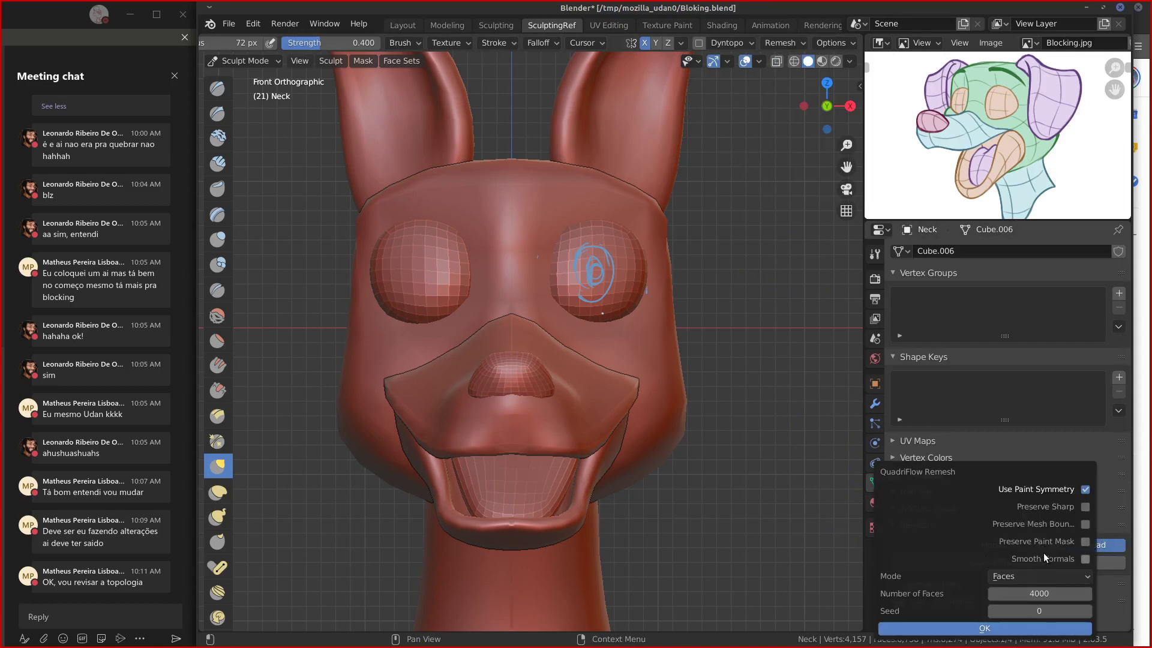
click(1004, 628)
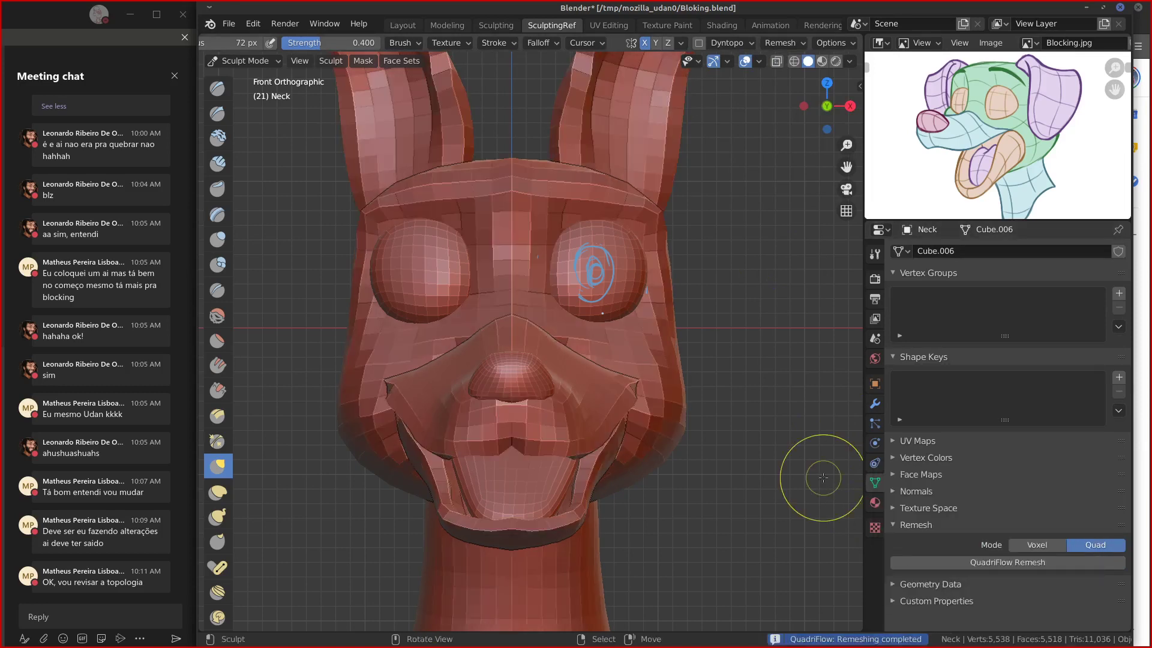
Examine the remeshed topology around the snout and eyes, up close and from the camera and front views.
mouse_move(432, 380)
middle_down()
mouse_move(360, 393)
mouse_move(484, 446)
mouse_move(458, 442)
middle_up()
scroll(486, 385, up, 8)
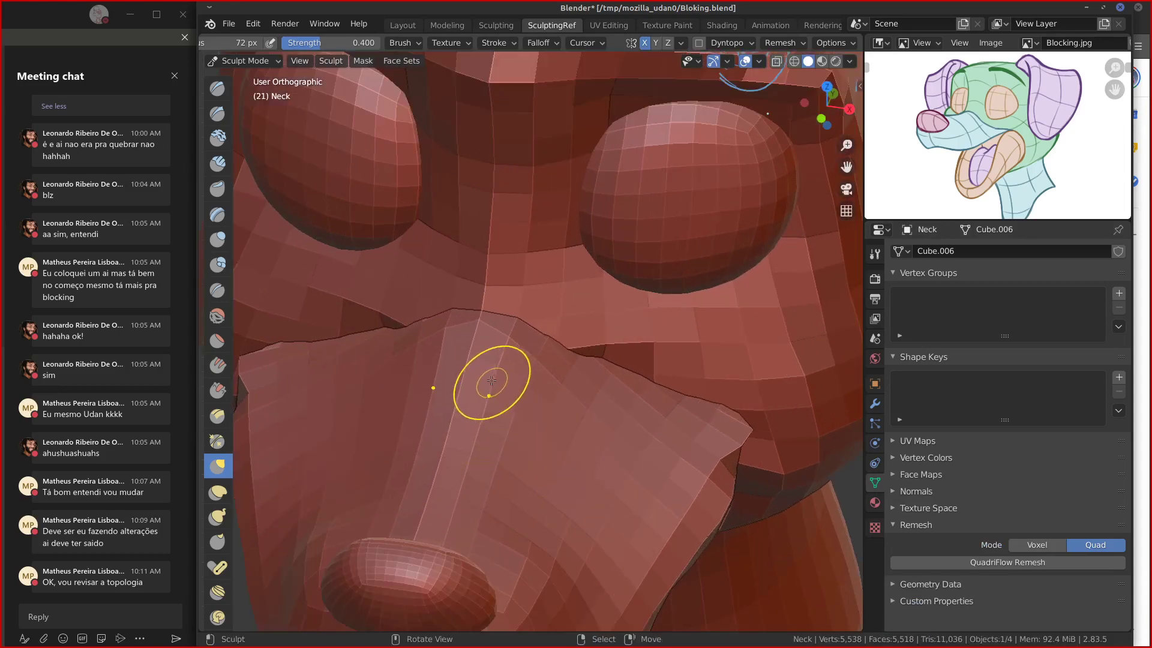
mouse_move(559, 350)
middle_down()
mouse_move(594, 345)
mouse_move(527, 314)
middle_up()
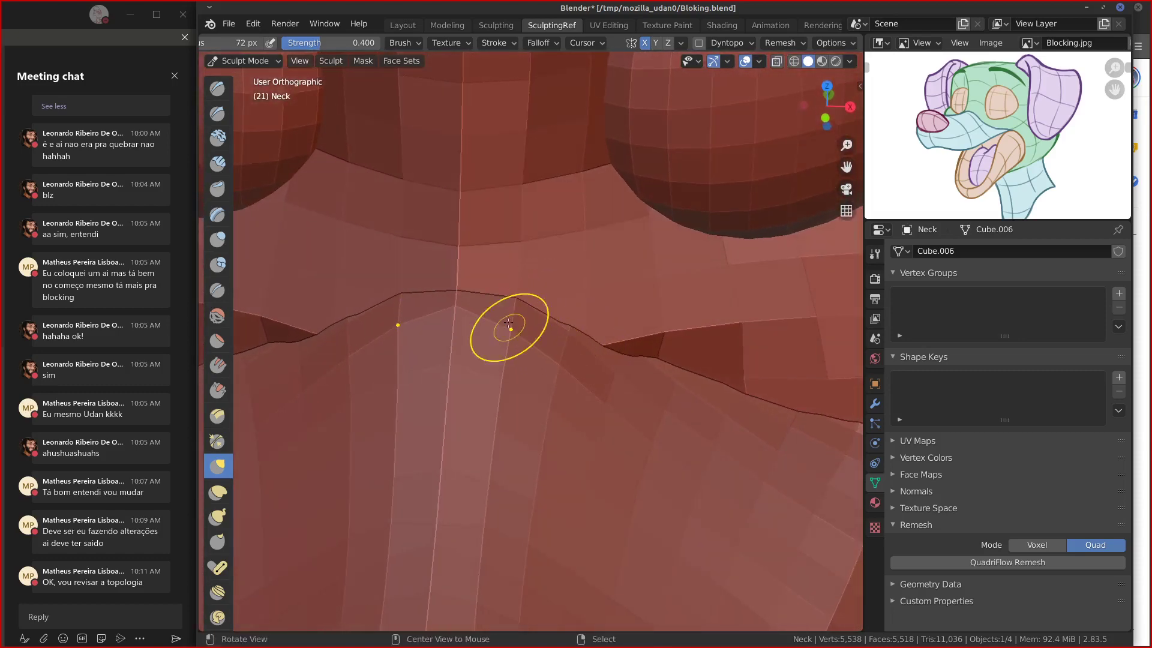
key(KP_0)
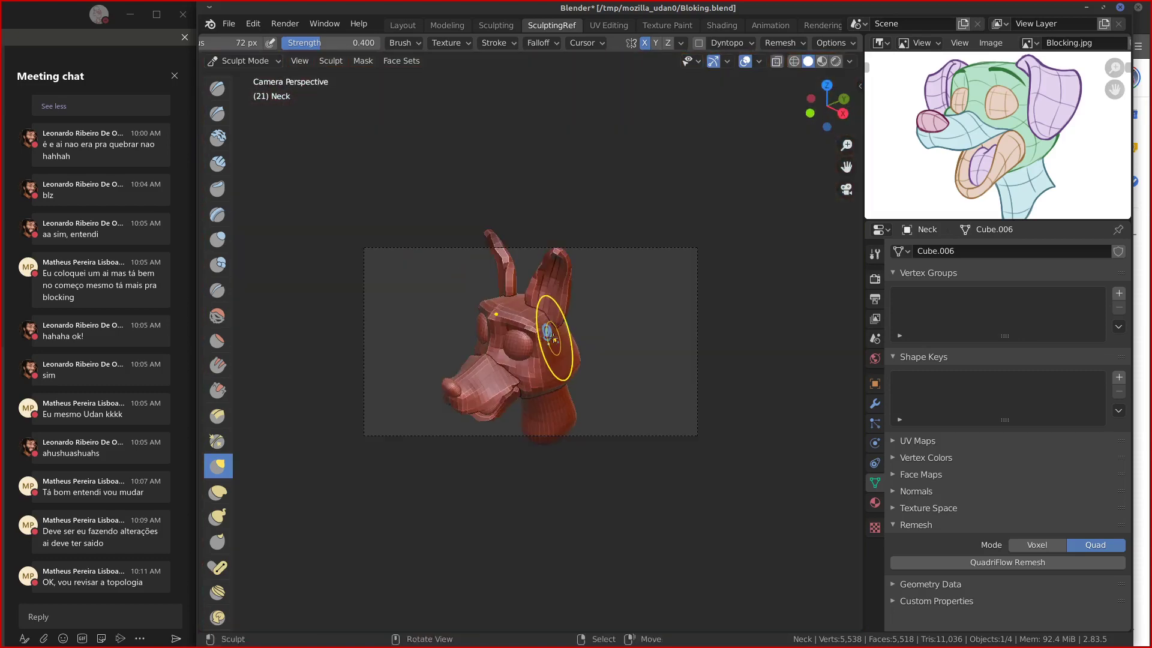
key(KP_1)
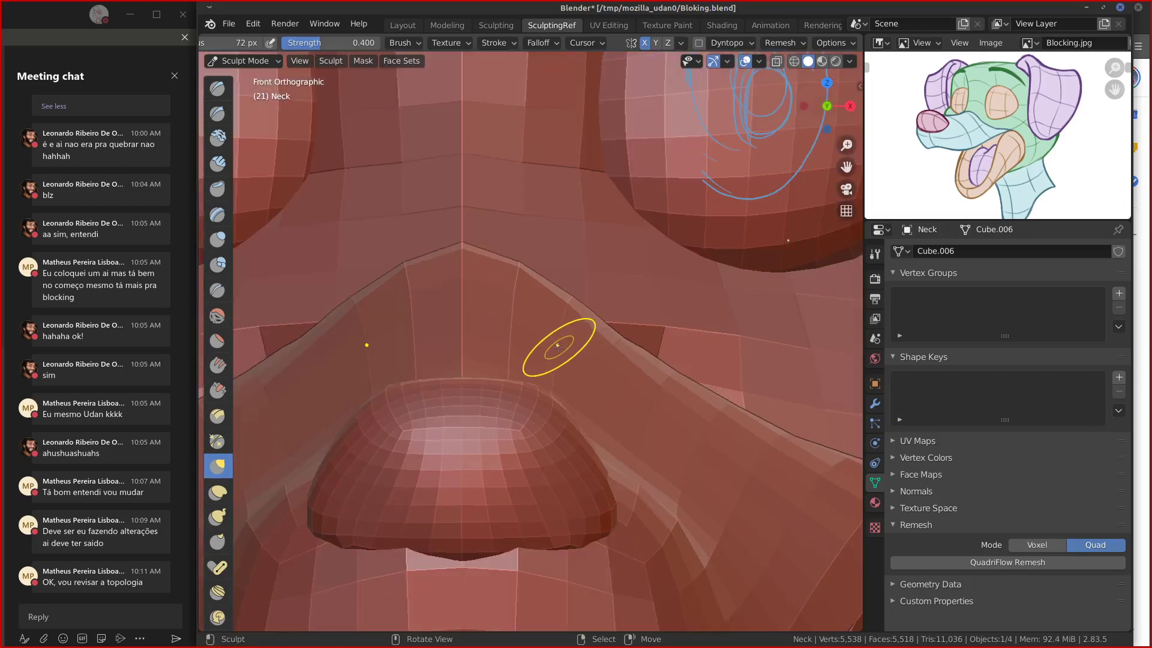
scroll(559, 348, down, 3)
scroll(559, 348, down, 3)
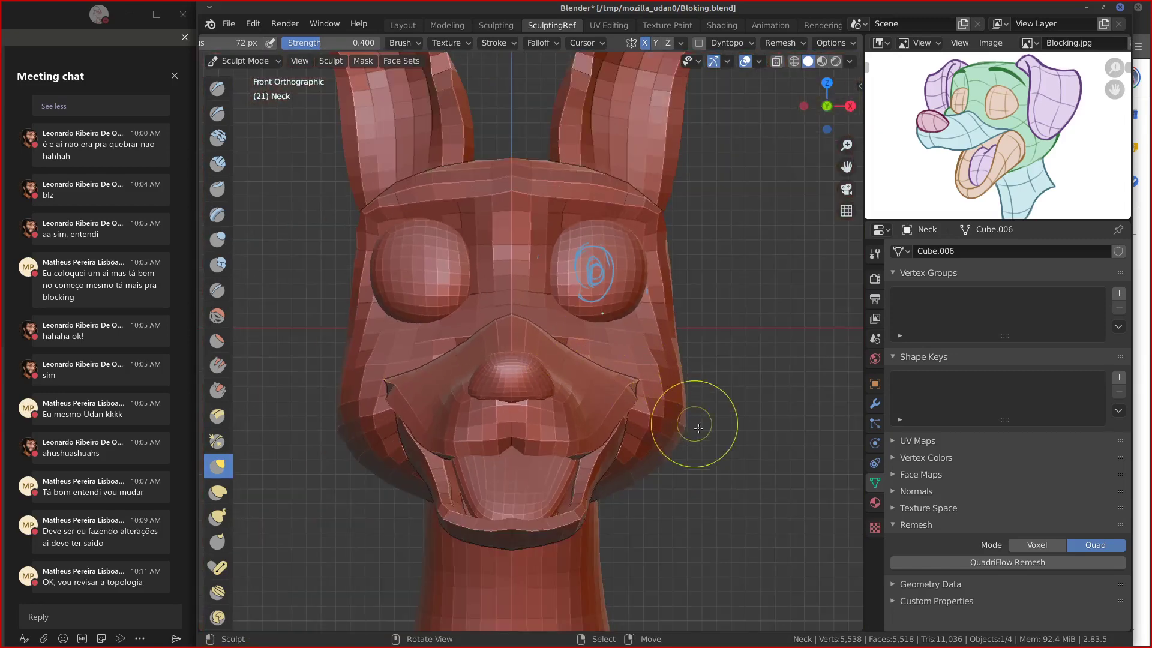
Erase the blue annotation scribble over the eye in front view.
mouse_move(698, 428)
middle_down()
mouse_move(774, 456)
mouse_move(740, 483)
mouse_move(714, 481)
middle_up()
key(KP_1)
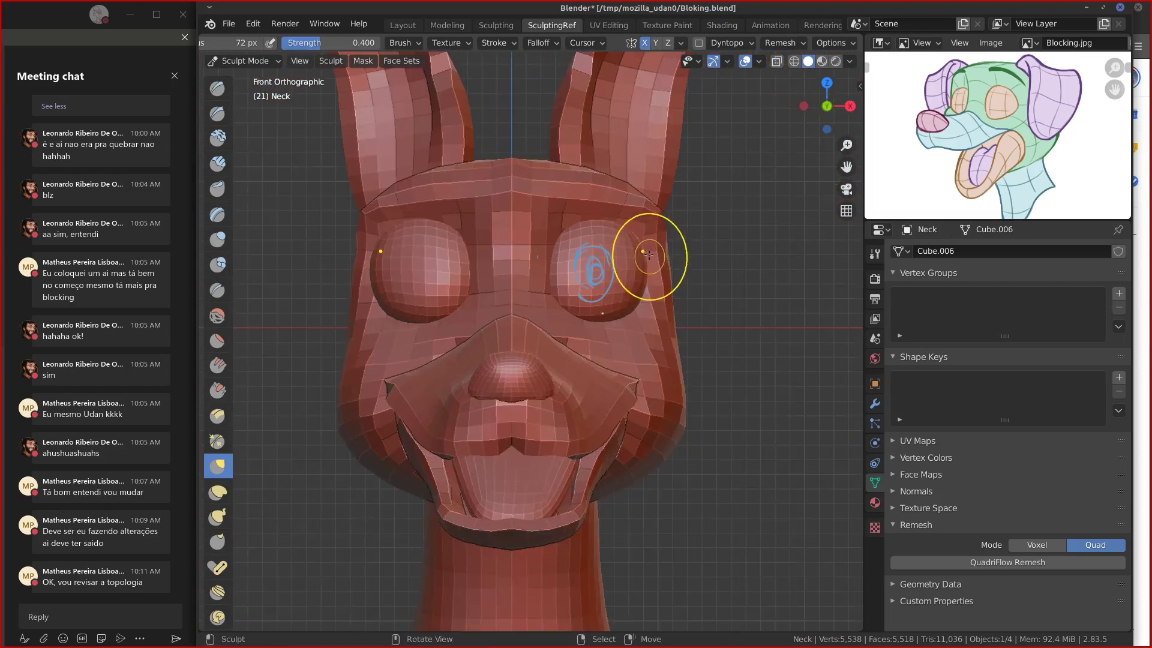
mouse_move(583, 279)
right_down()
mouse_move(623, 273)
mouse_move(655, 292)
right_up()
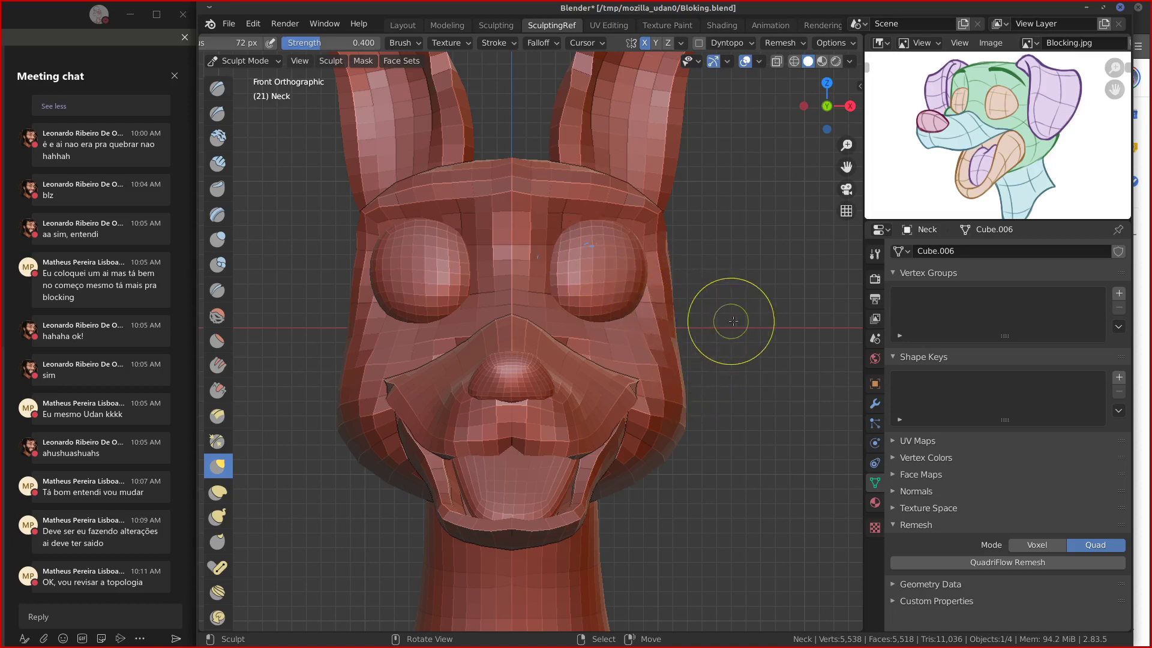
Select the head's linked geometry in Edit Mode and merge it with the other parts using Intersect (Boolean) set to Union.
mouse_move(733, 321)
middle_down()
mouse_move(639, 355)
mouse_move(786, 378)
mouse_move(657, 367)
middle_up()
key(Tab)
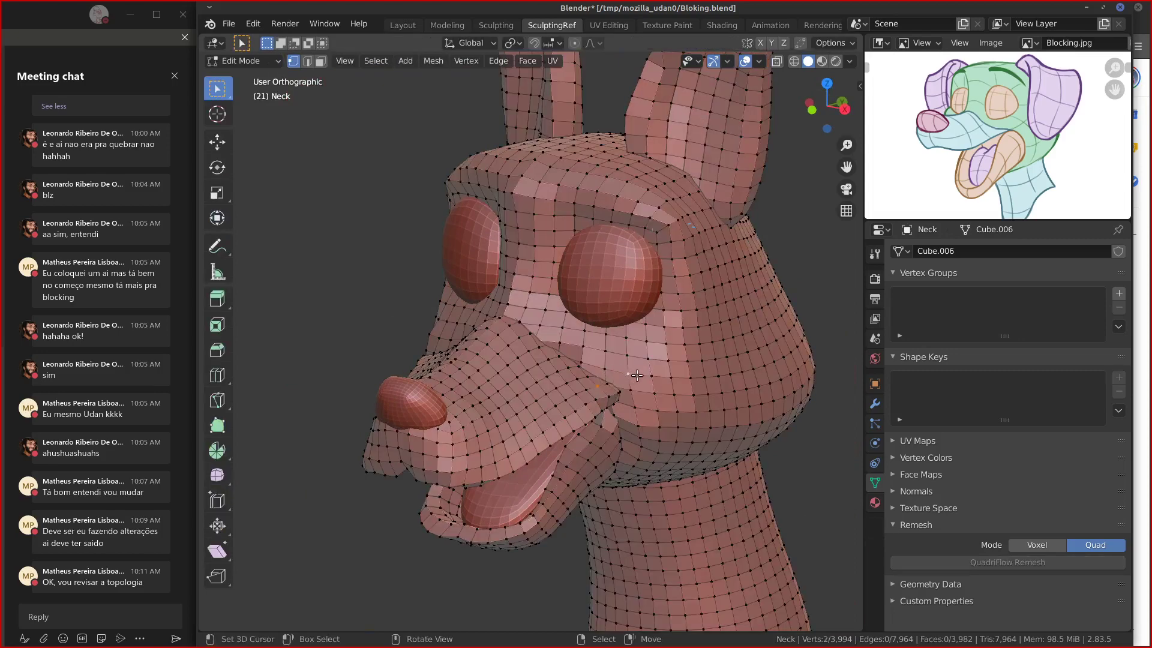
key(ctrl+l)
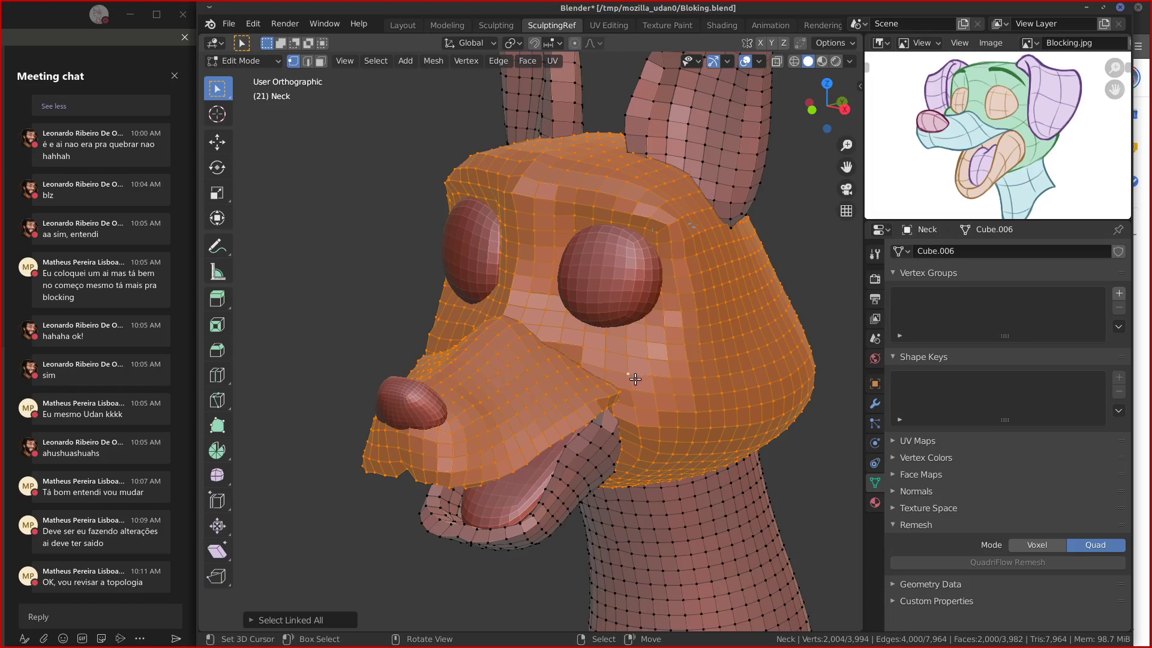
key(F3)
text(b)
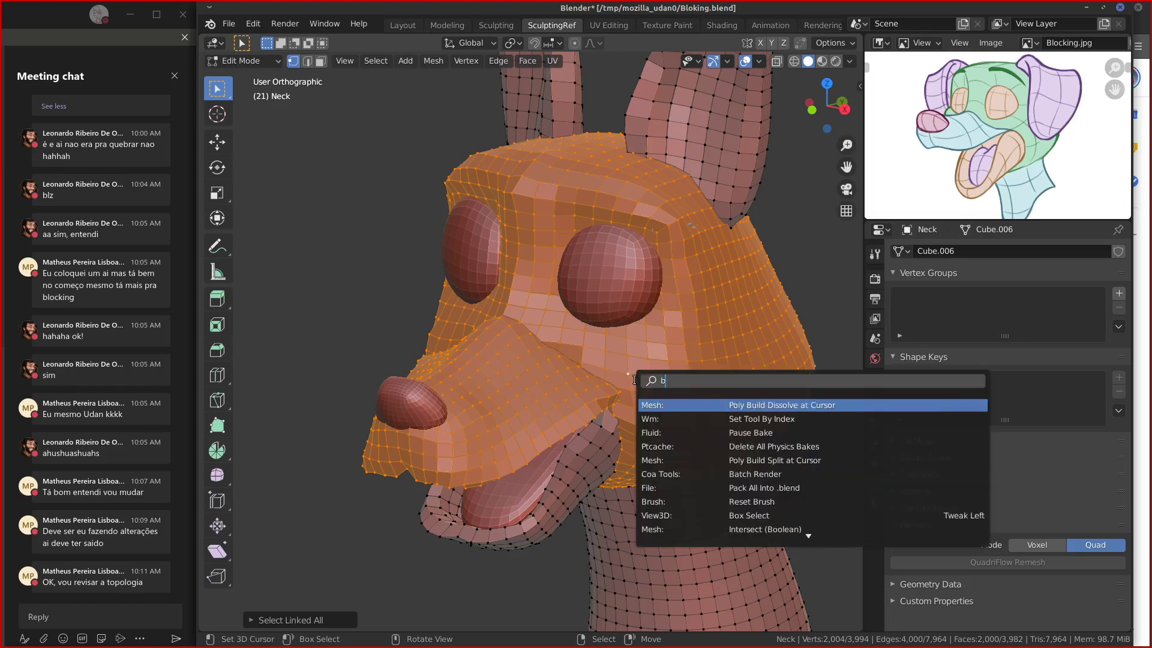
text(oo)
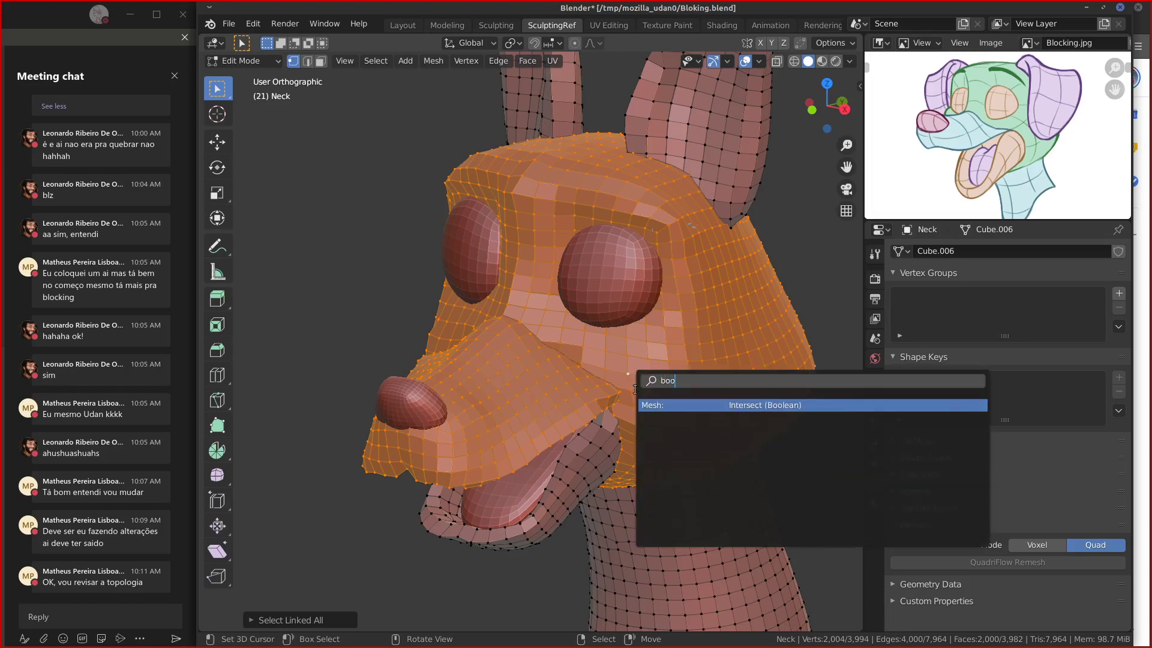
key(Return)
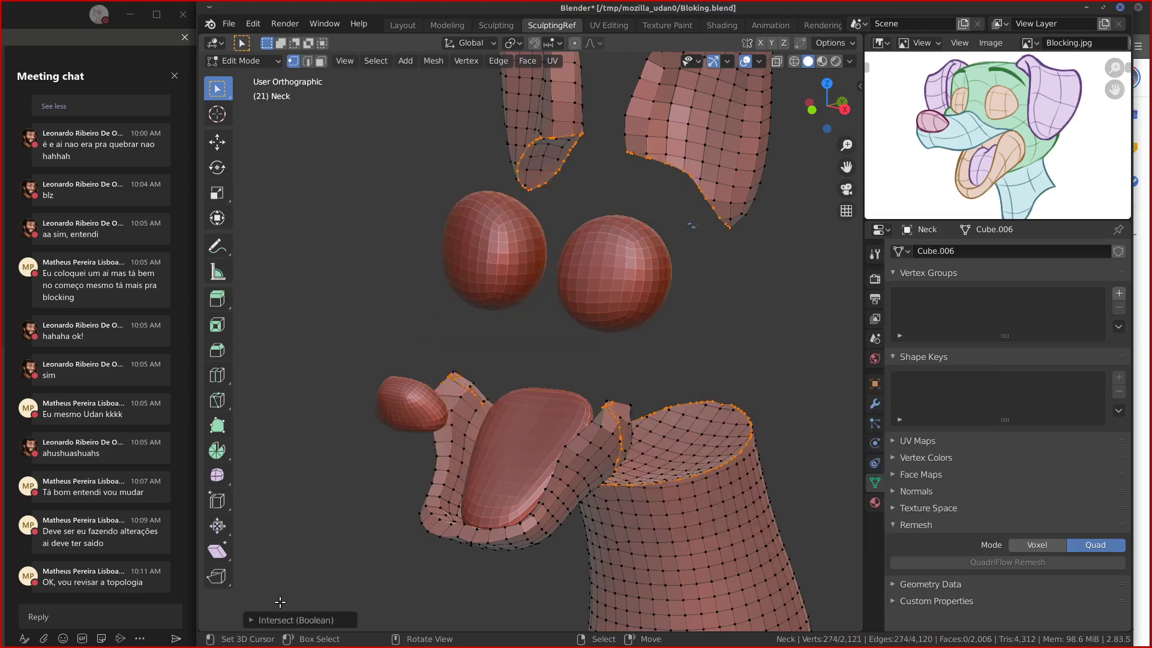
click(251, 620)
click(375, 585)
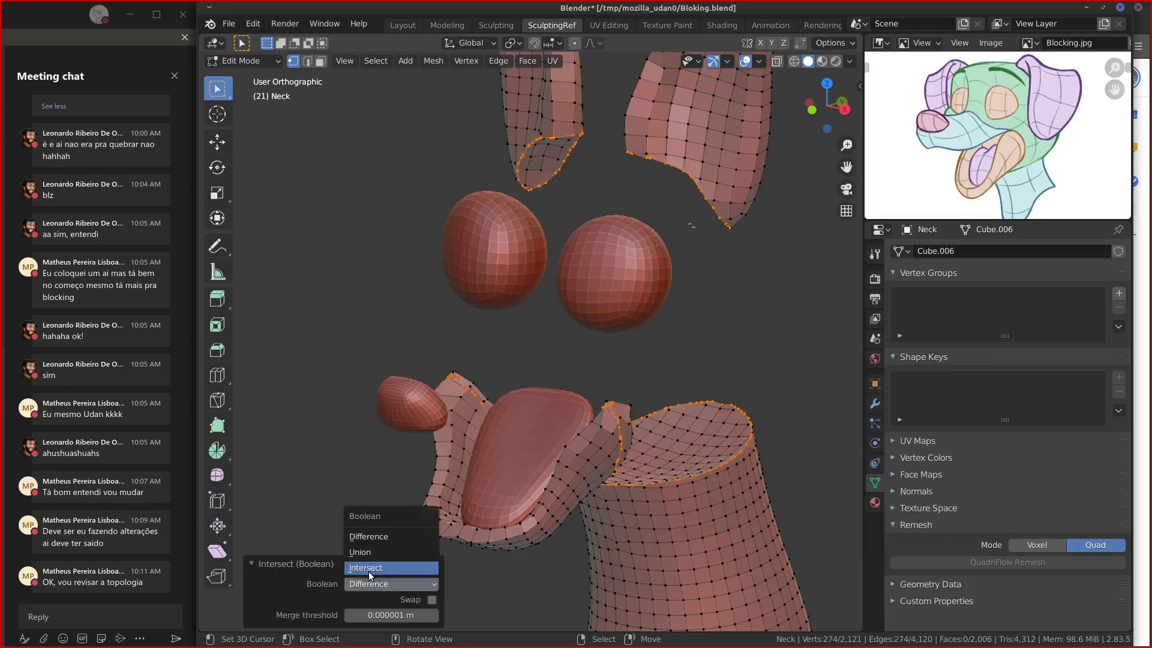
click(369, 553)
mouse_move(638, 470)
middle_down()
mouse_move(639, 452)
mouse_move(623, 456)
middle_up()
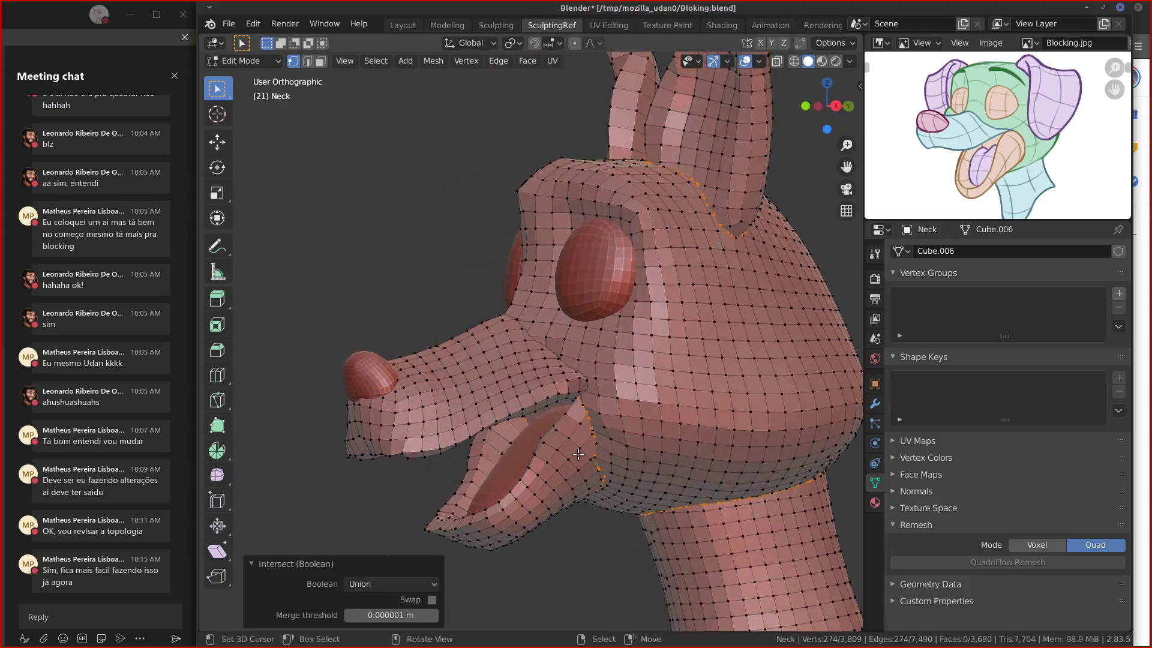
Check that the lower jaw is connected to the head by selecting all geometry linked to a jaw vertex.
click(568, 460)
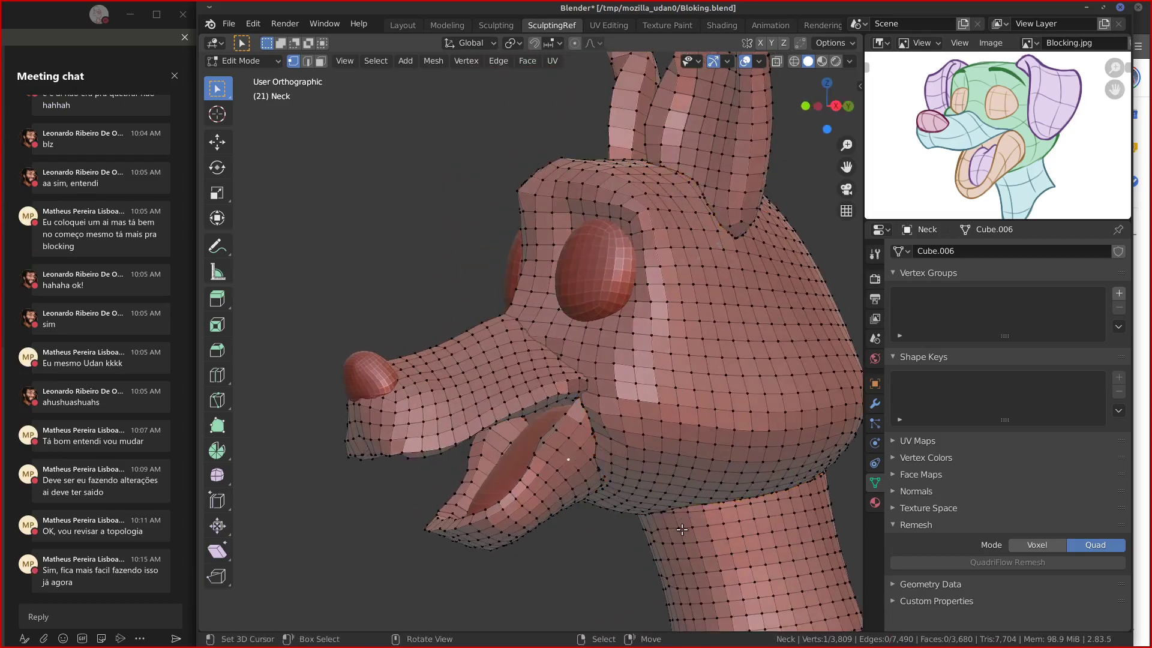
key(ctrl+l)
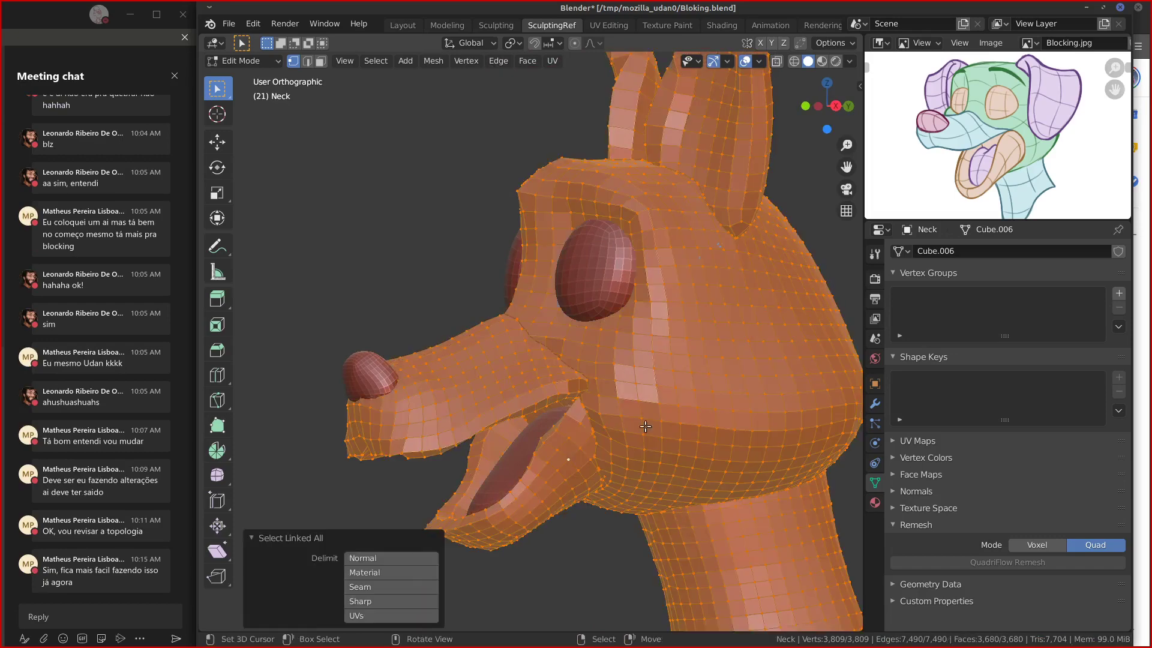
mouse_move(645, 425)
middle_down()
mouse_move(743, 406)
mouse_move(706, 450)
mouse_move(678, 400)
mouse_move(751, 397)
middle_up()
Return to Sculpt Mode and enable Dyntopo for the merged head mesh.
key(Tab)
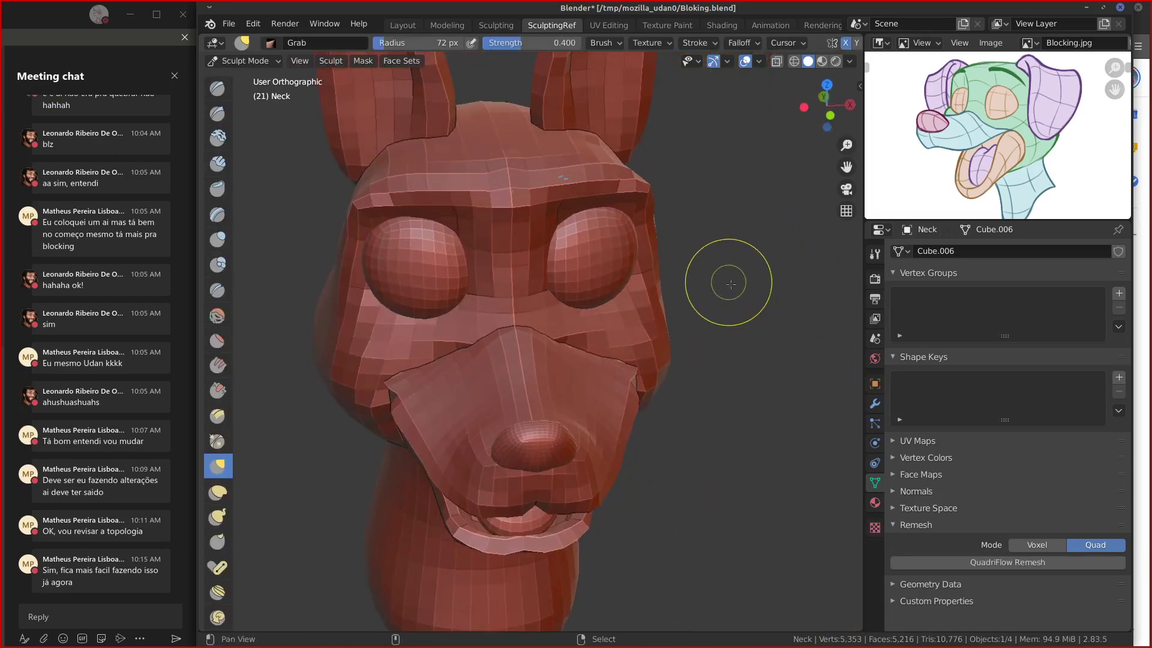
mouse_move(731, 284)
shift+middle_down()
mouse_move(765, 293)
mouse_move(662, 311)
mouse_move(723, 305)
shift+middle_up()
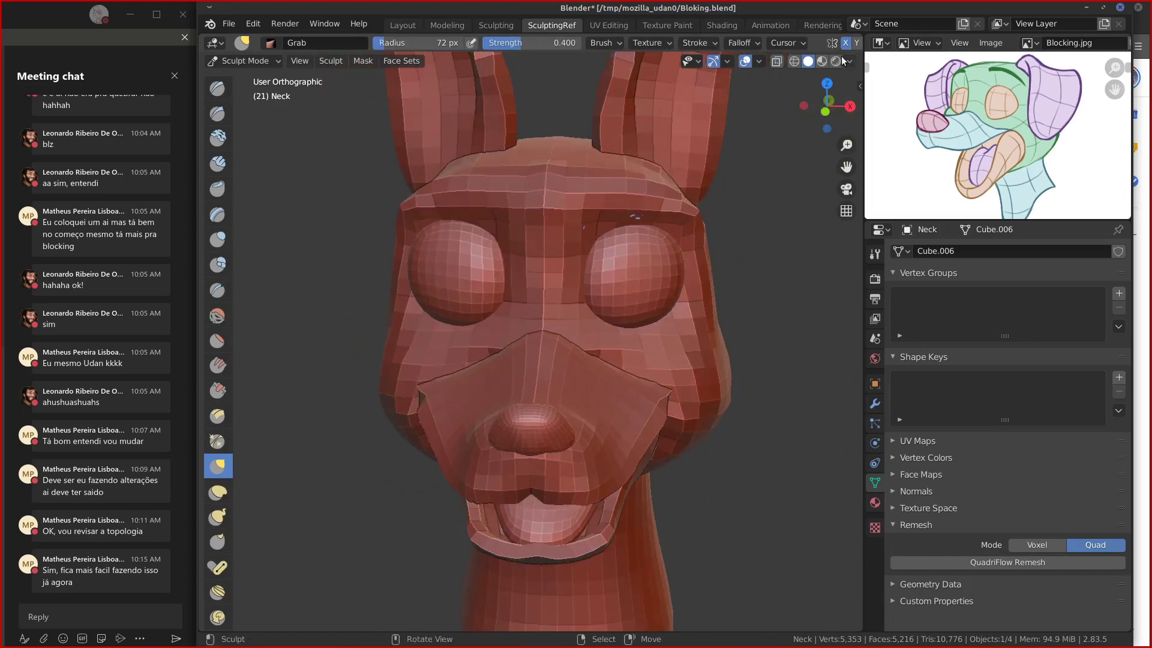
scroll(742, 43, down, 4)
click(796, 43)
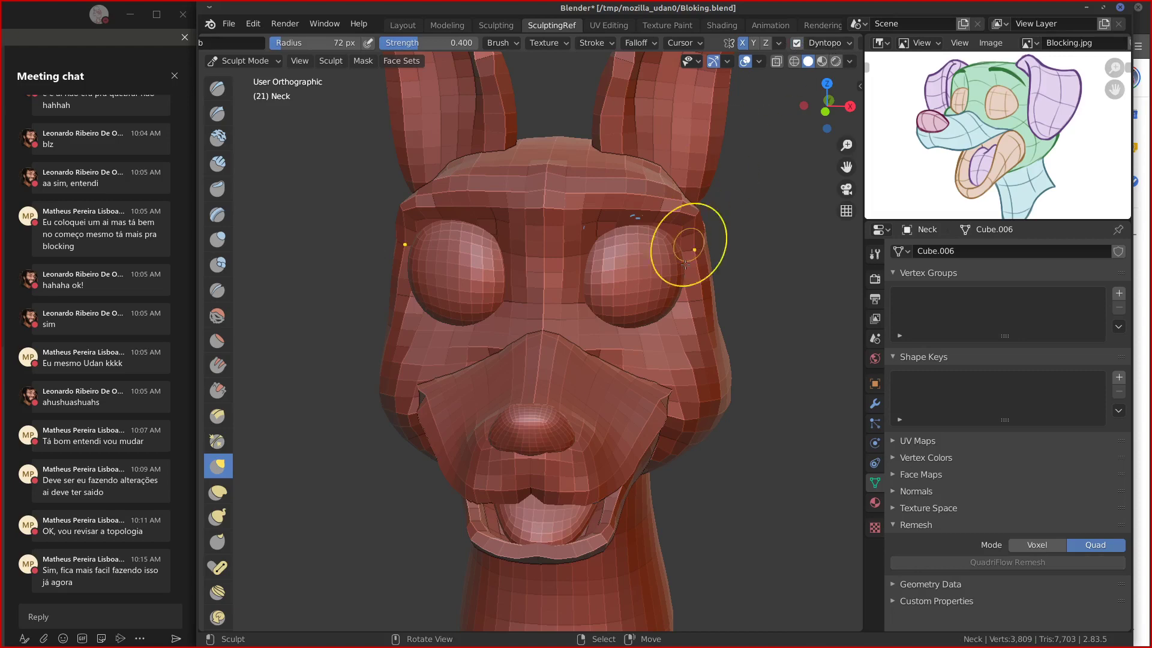
middle_drag(686, 239, 634, 317)
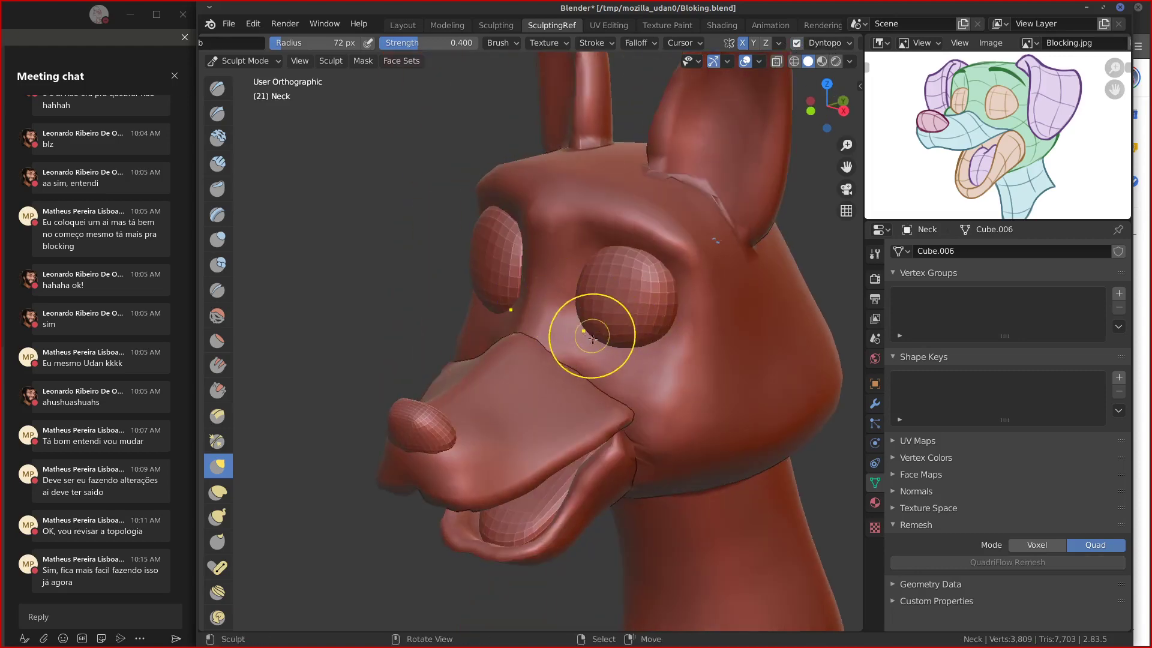
Try adding and carving Clay Strips strokes along the seam between snout and face, and undo the strokes.
scroll(597, 333, up, 6)
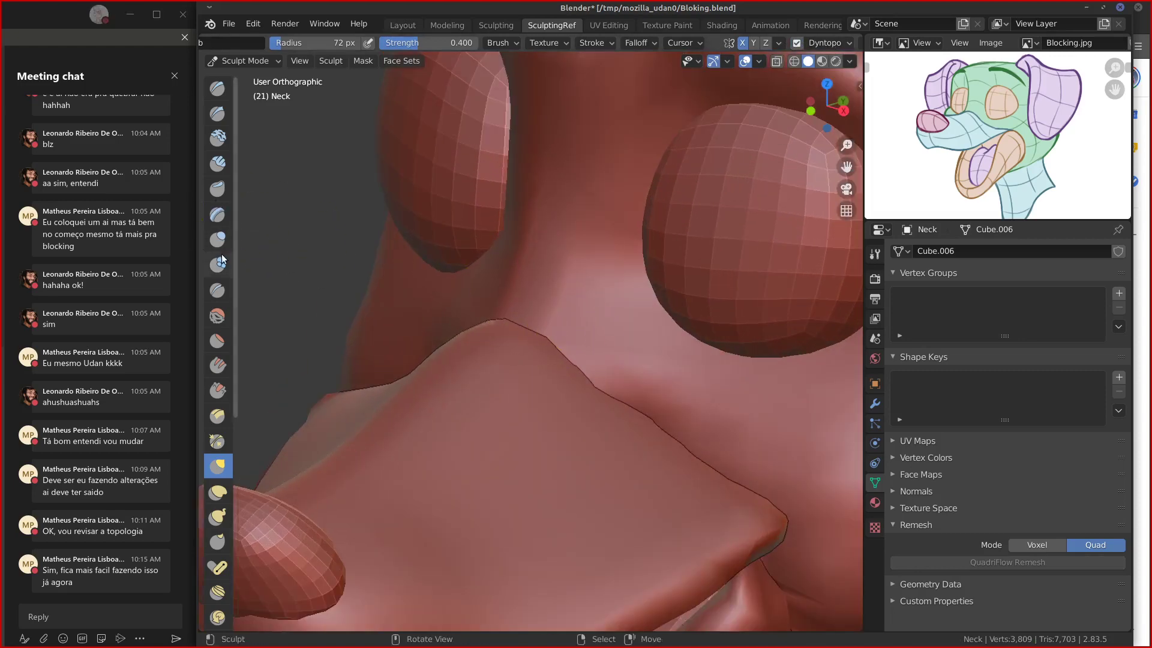
click(215, 164)
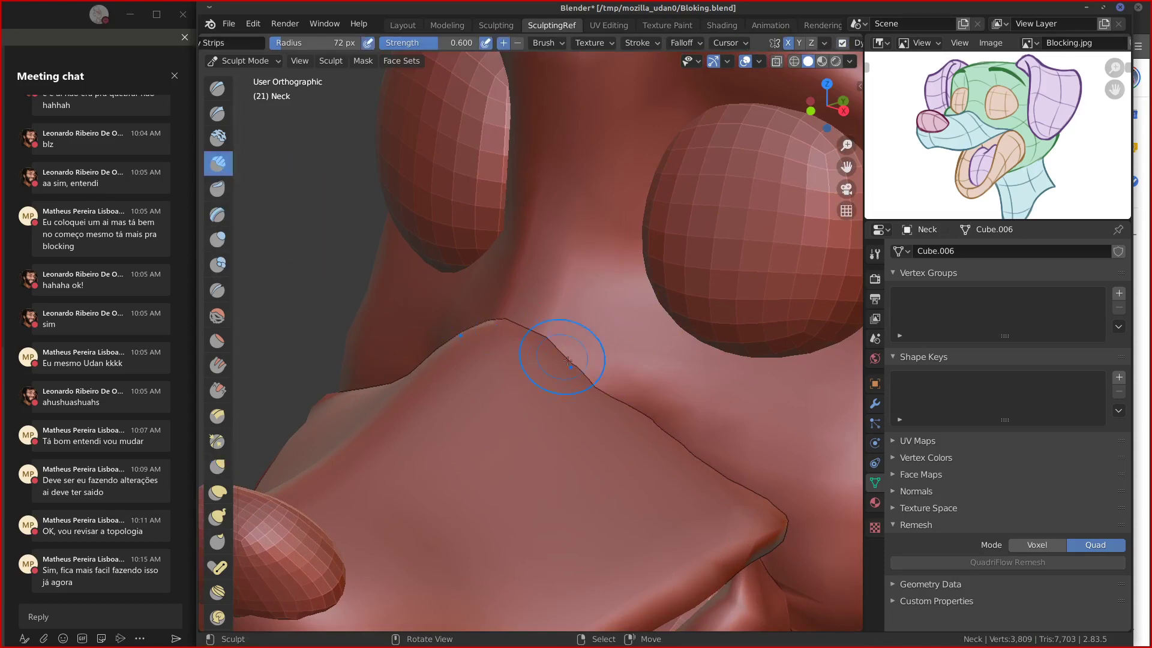
drag(564, 350, 645, 393)
ctrl+drag(596, 384, 624, 390)
middle_drag(599, 378, 526, 382)
mouse_move(526, 382)
ctrl+mouse_down()
mouse_move(505, 366)
mouse_move(576, 435)
ctrl+mouse_up()
key(ctrl+z)
key(ctrl+z)
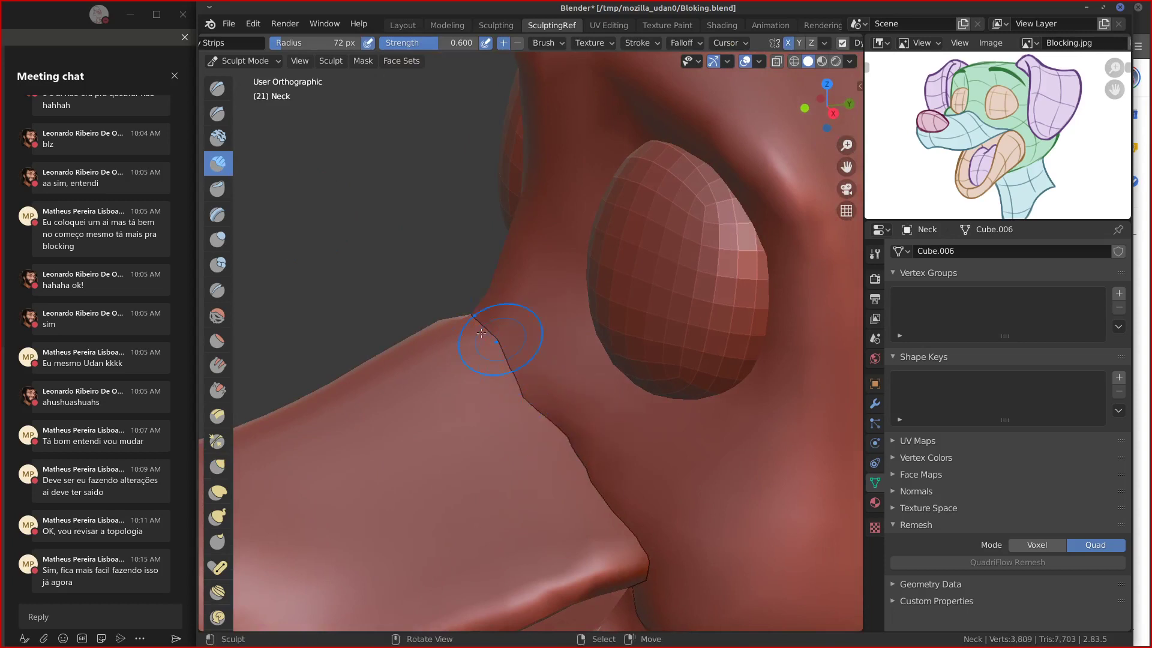
Try smoothing the seam between snout and face and building it up with Clay brush strokes.
click(218, 315)
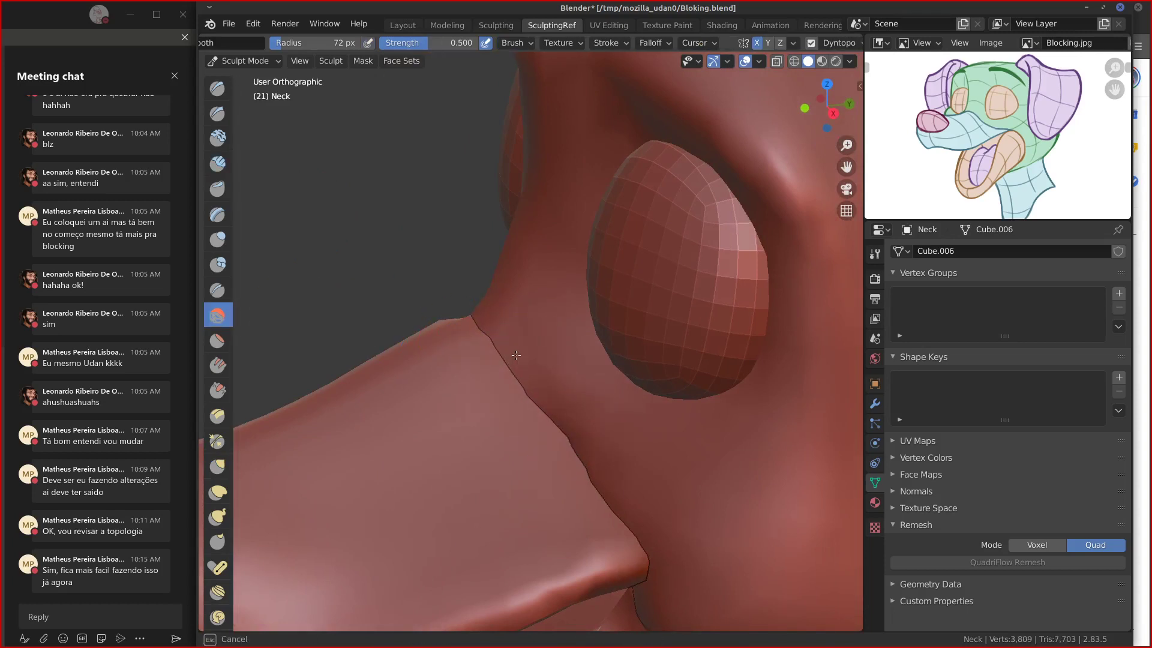
drag(516, 355, 606, 503)
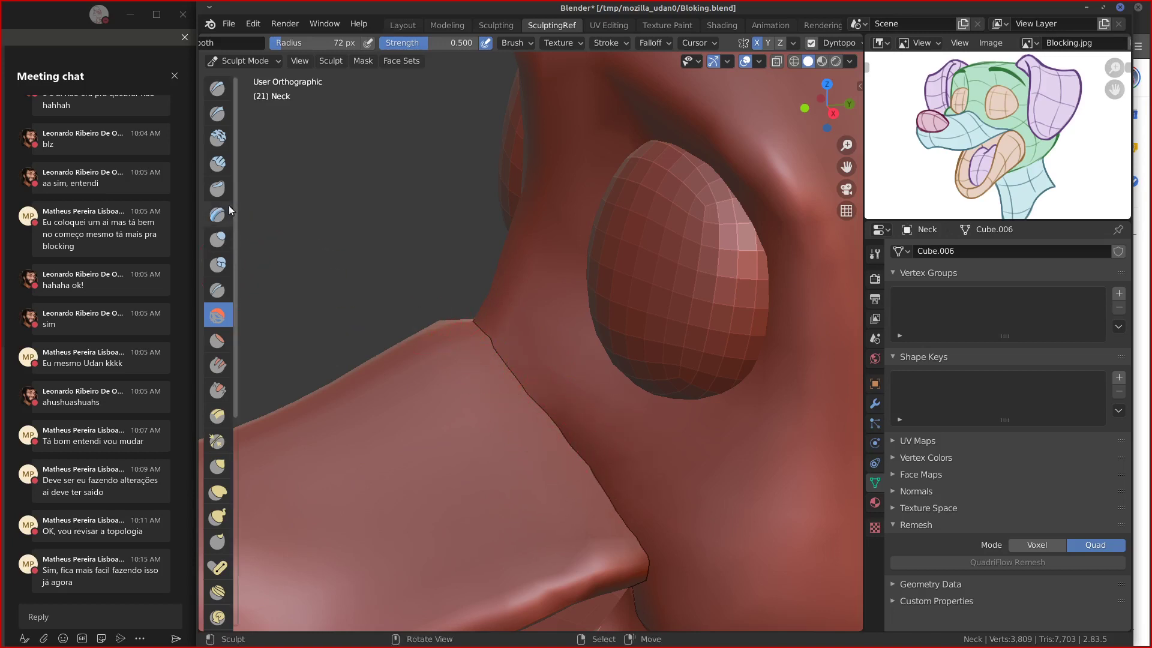
click(218, 139)
drag(522, 375, 574, 443)
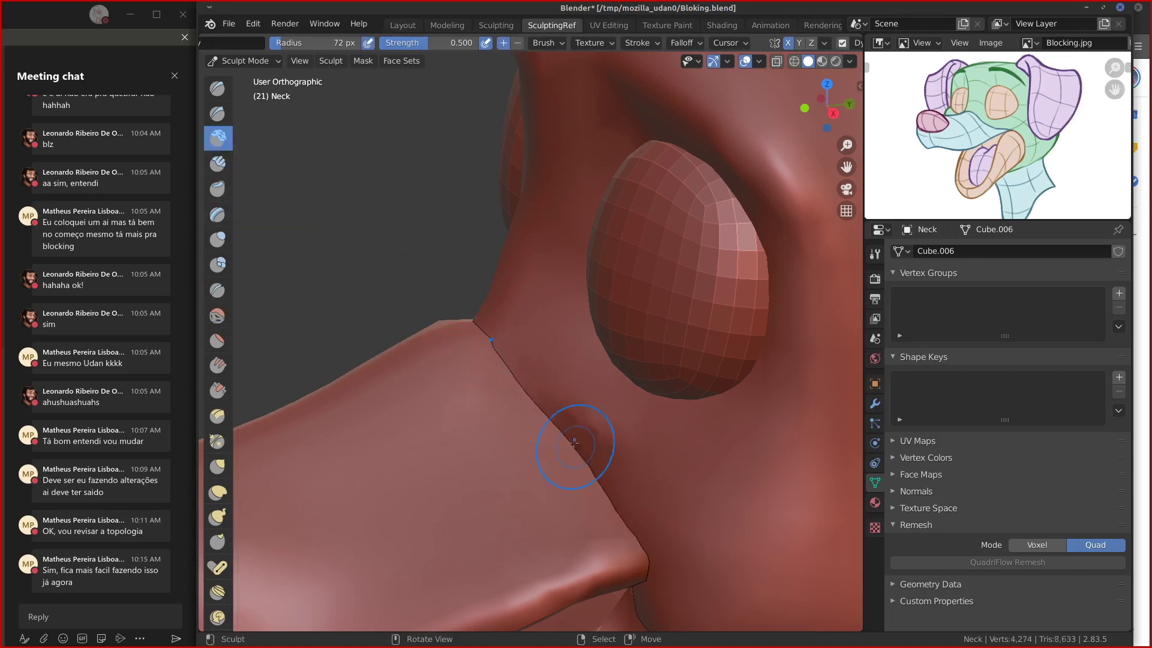
click(857, 43)
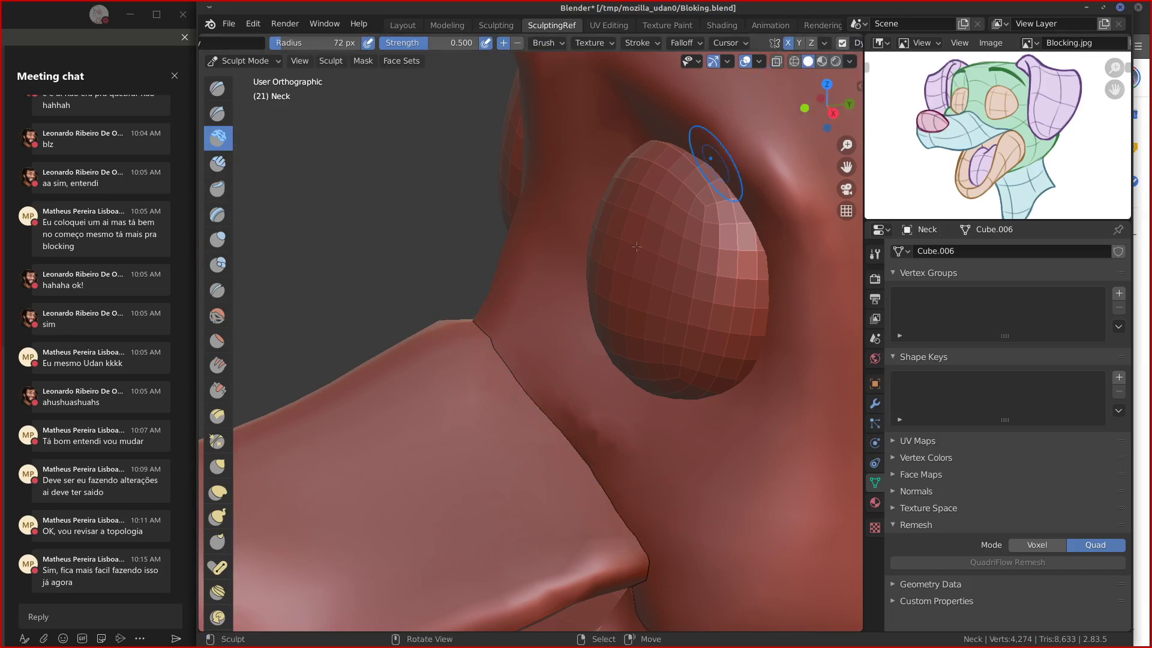
mouse_move(609, 513)
mouse_down()
mouse_move(621, 600)
mouse_move(606, 510)
mouse_move(573, 460)
mouse_up()
Try blending the snout seam with the Fill/Deepen brush and switch back to the Smooth brush.
click(217, 364)
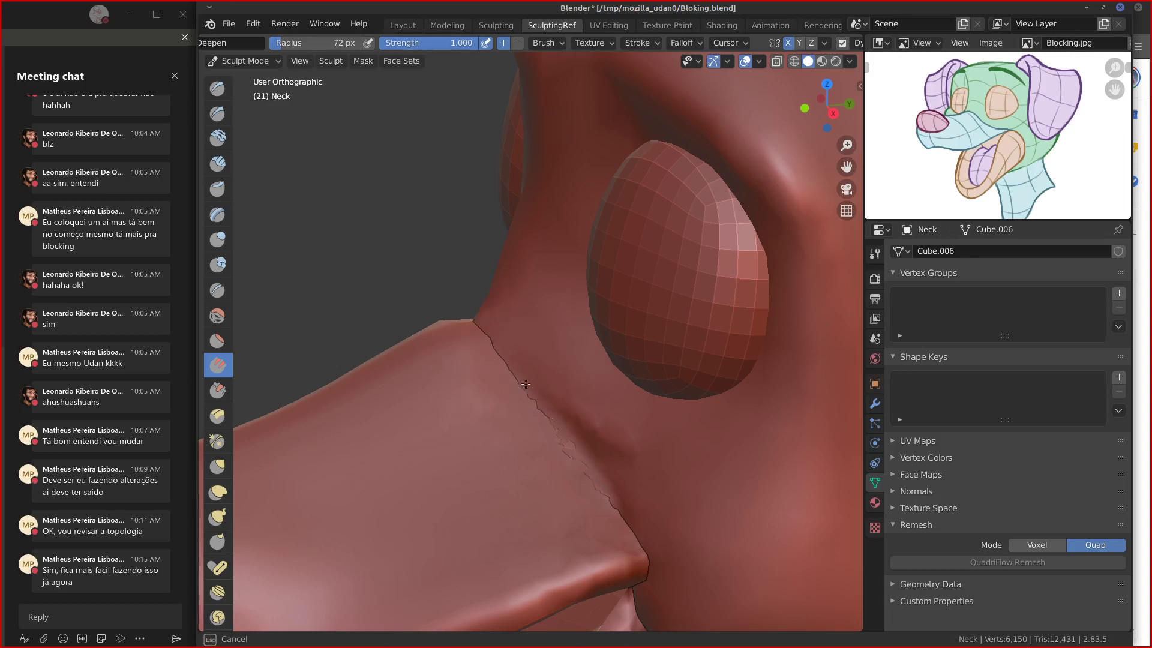
mouse_move(622, 509)
mouse_down()
mouse_move(586, 476)
mouse_move(627, 527)
mouse_up()
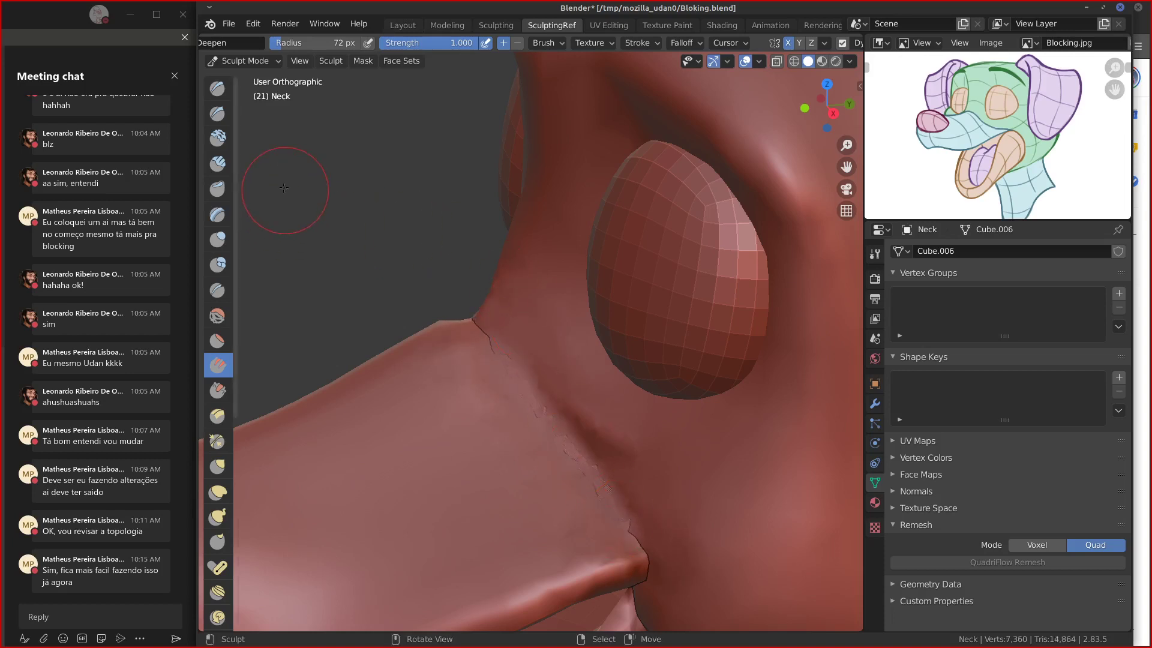
click(223, 316)
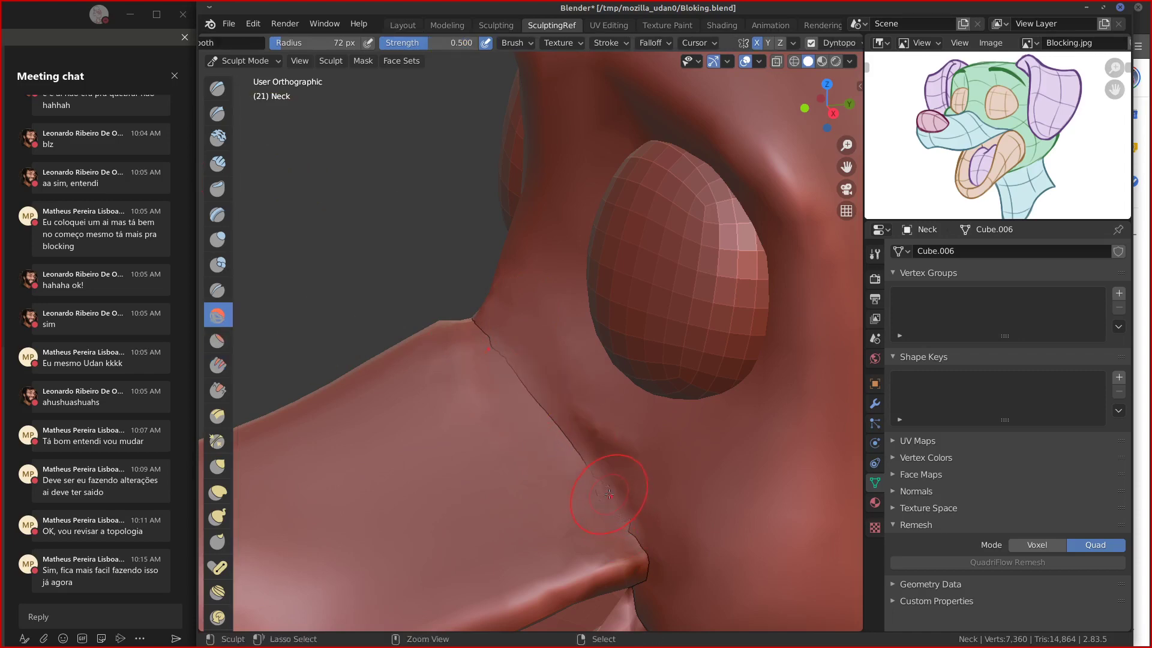
Select all geometry linked to a snout vertex in Edit Mode and triangulate its faces.
key(Tab)
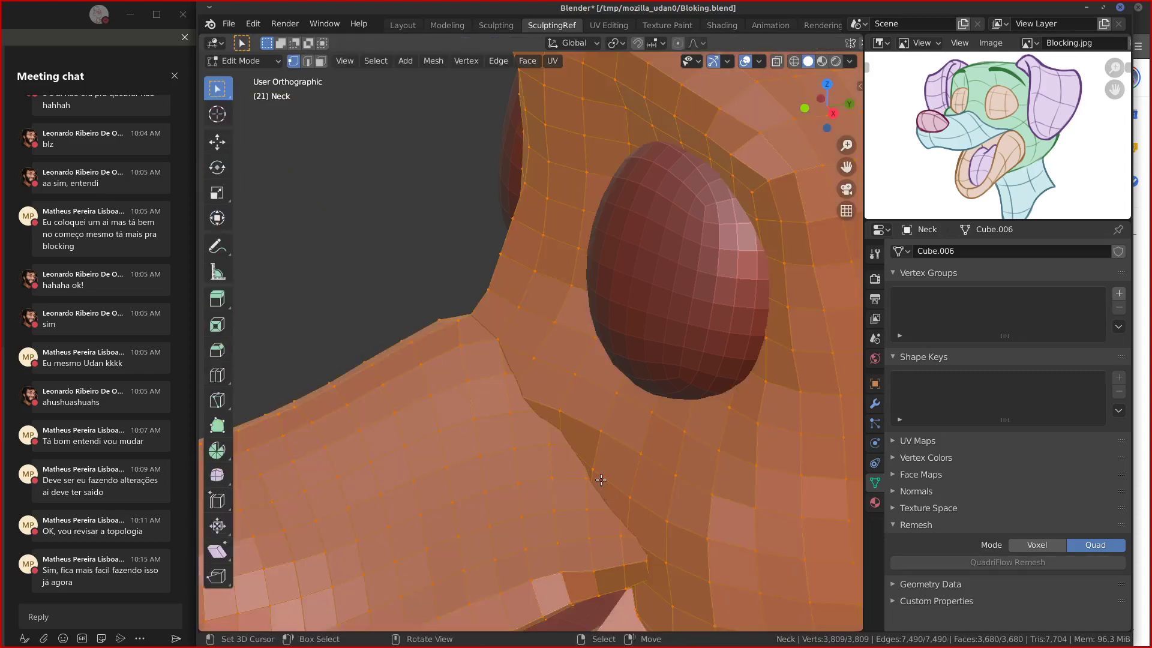
mouse_move(604, 492)
middle_down()
mouse_move(667, 451)
mouse_move(715, 460)
mouse_move(689, 460)
middle_up()
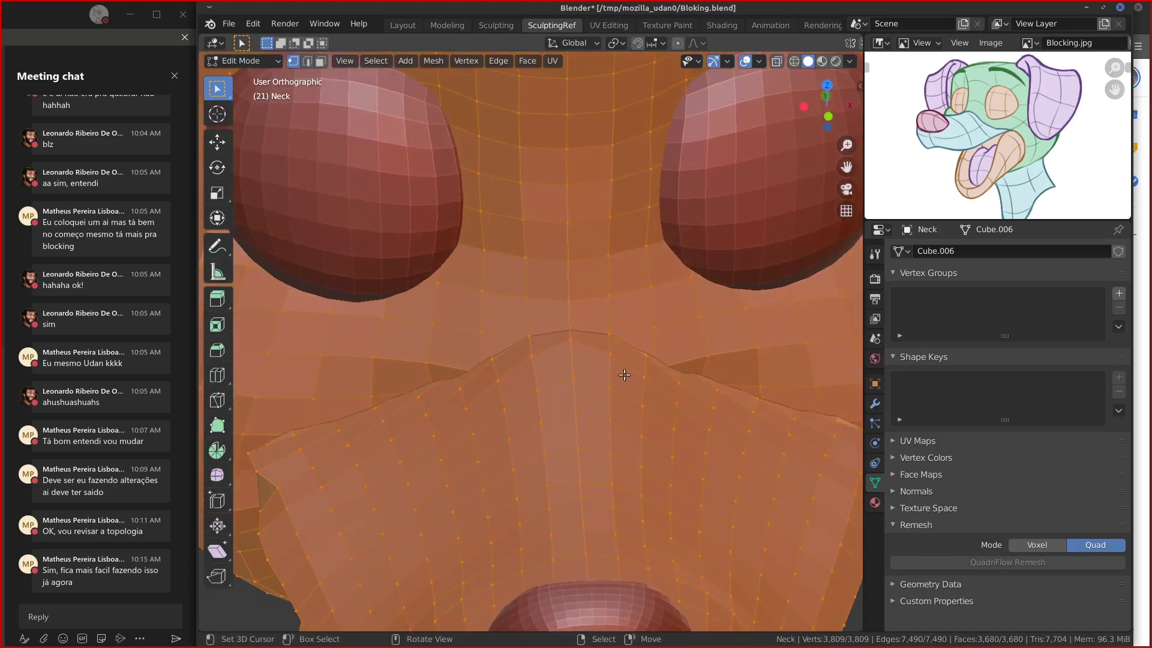
middle_drag(624, 391, 576, 382)
click(579, 340)
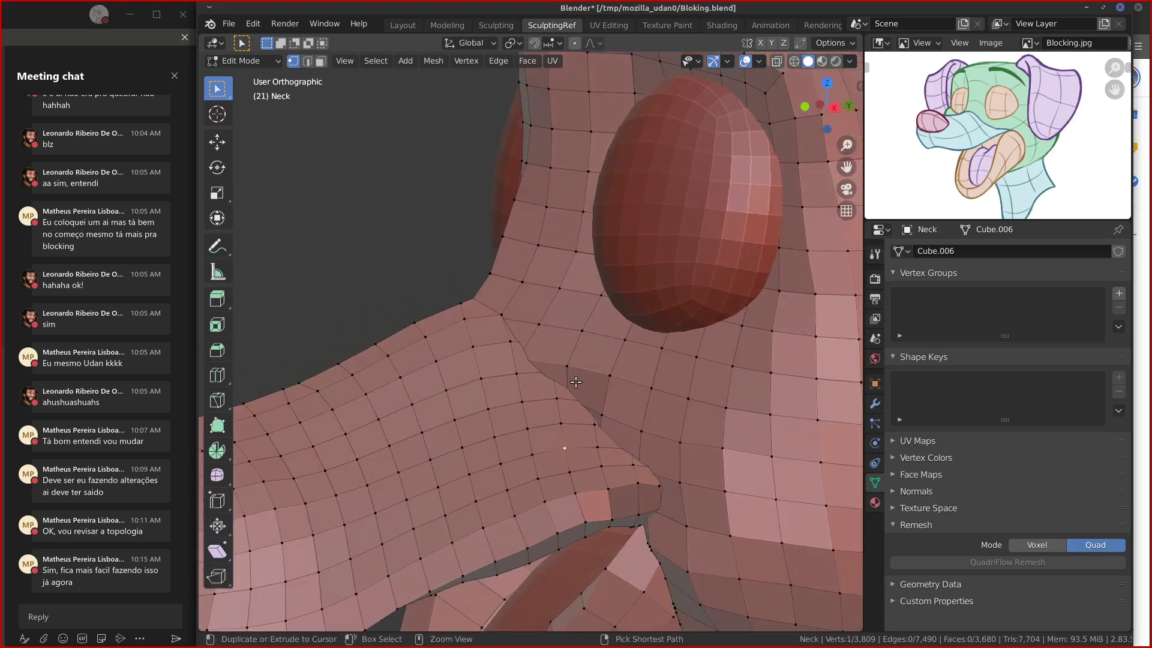
key(ctrl+l)
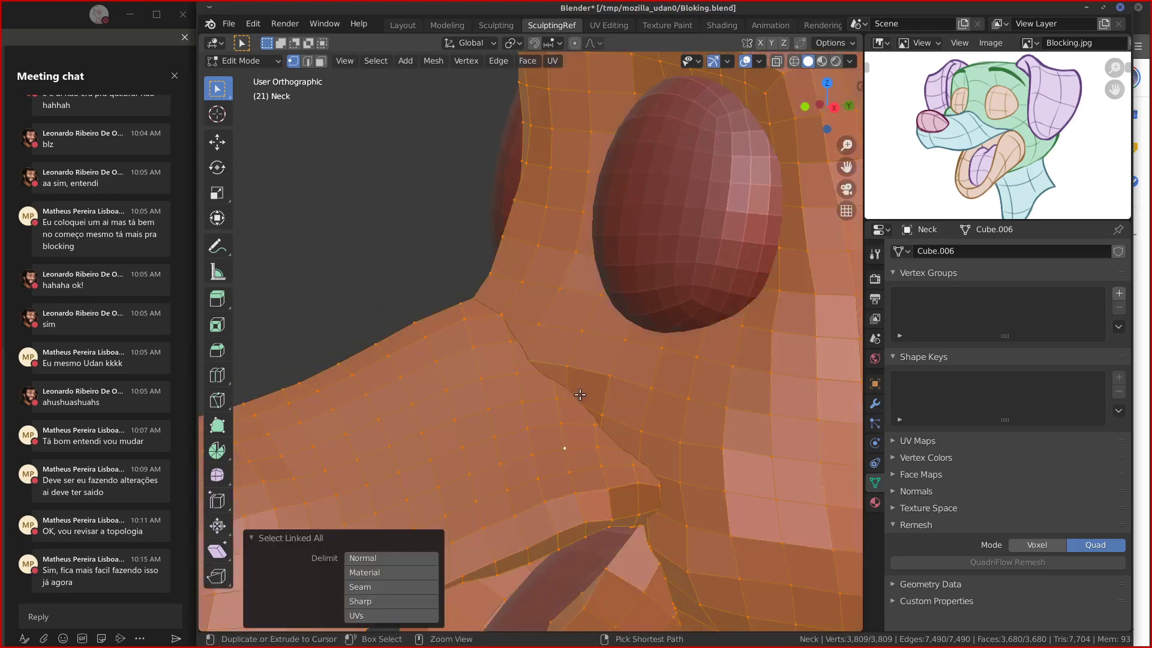
key(ctrl+t)
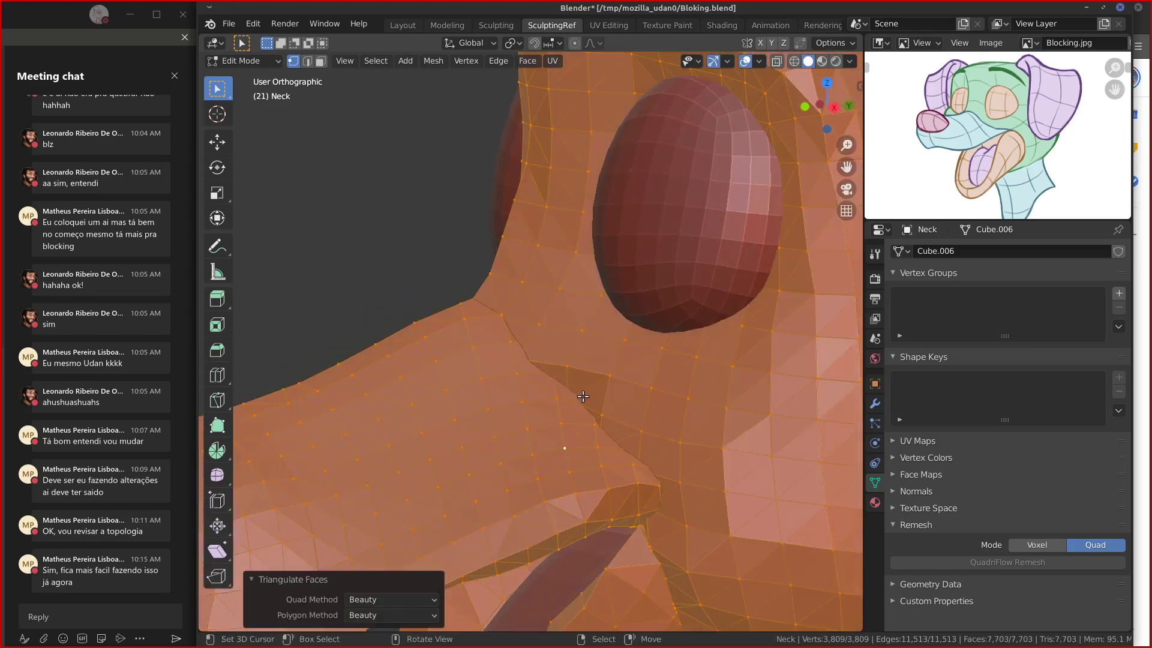
Merge the selected vertices by distance with a merge distance of 0.0101 m.
key(w)
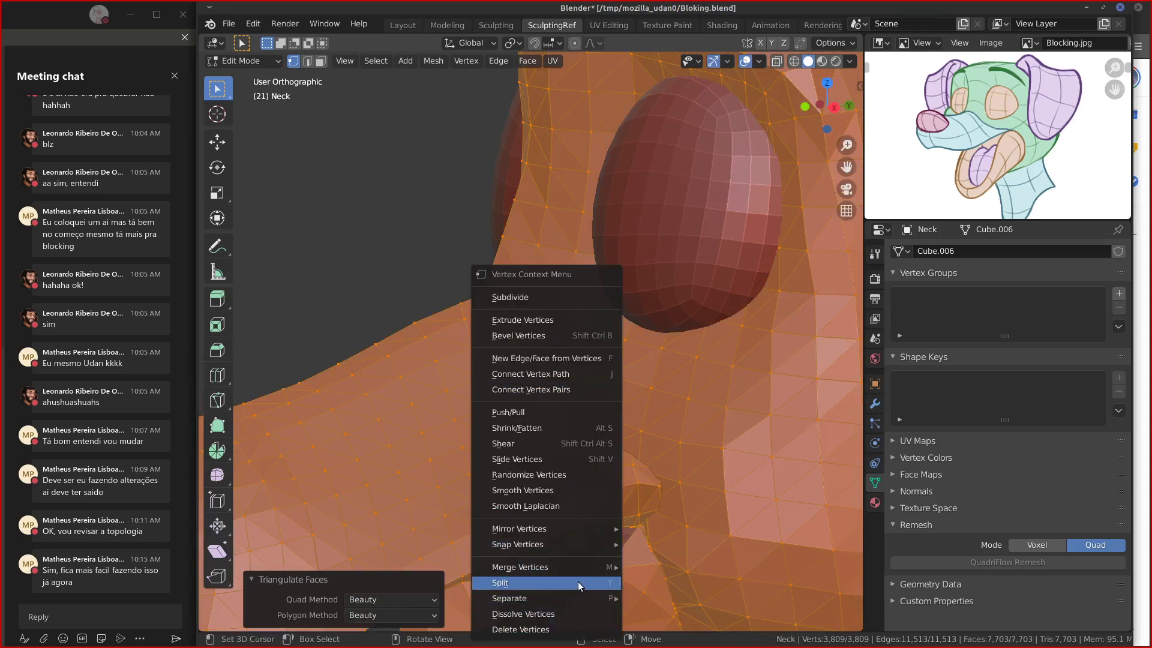
key(m)
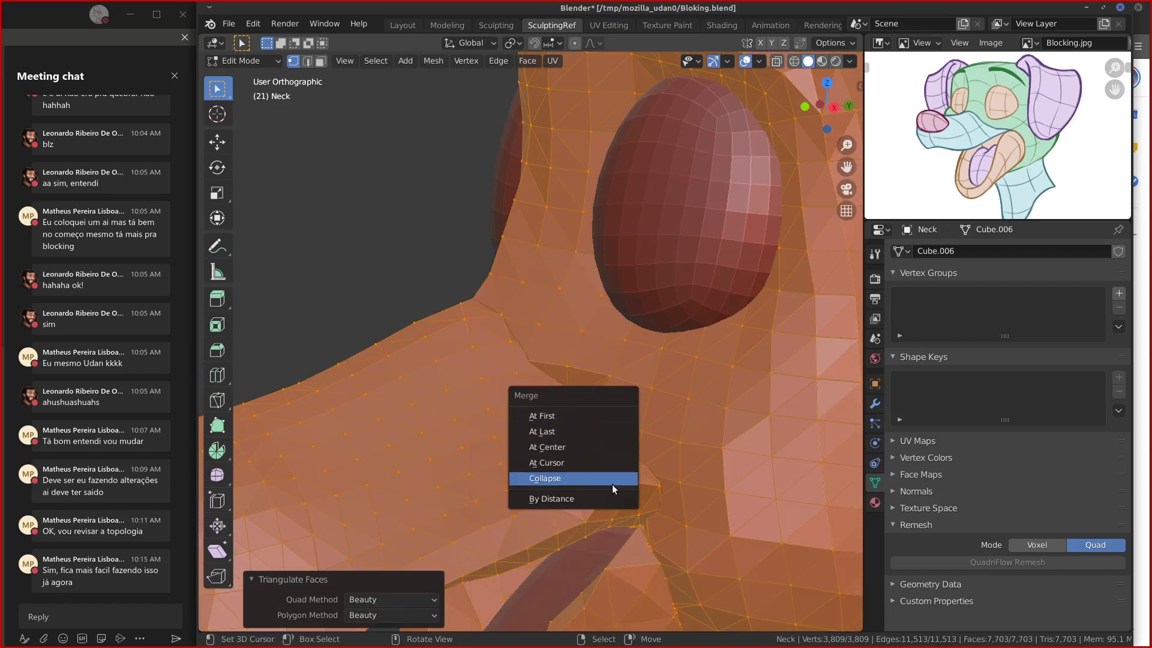
click(607, 495)
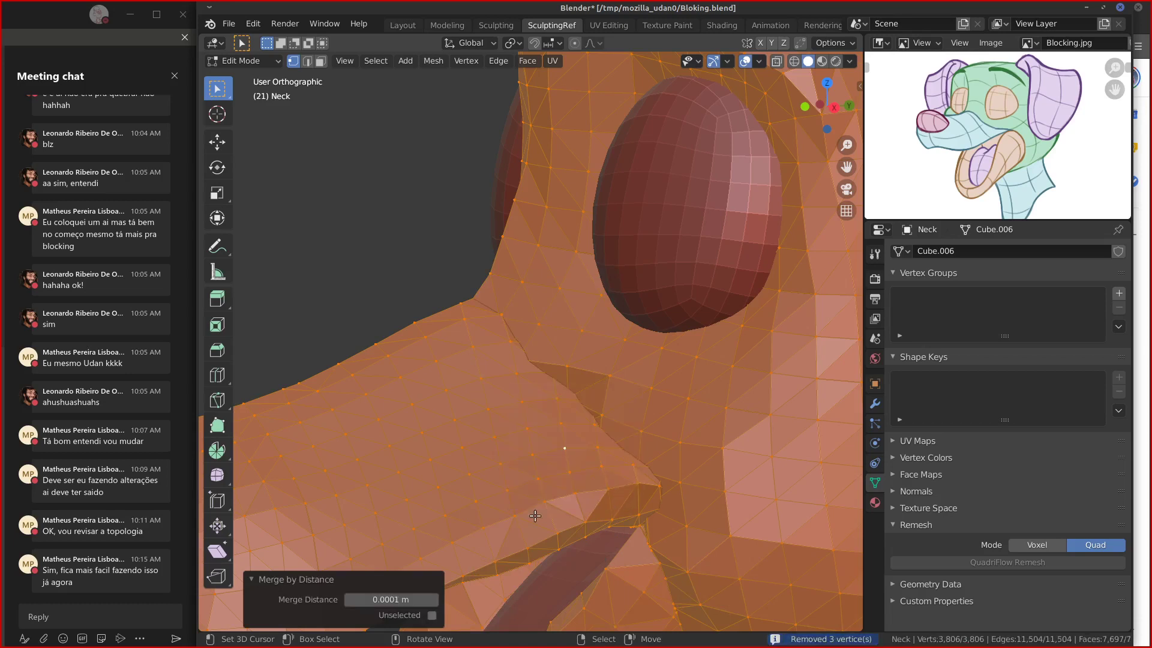
click(433, 599)
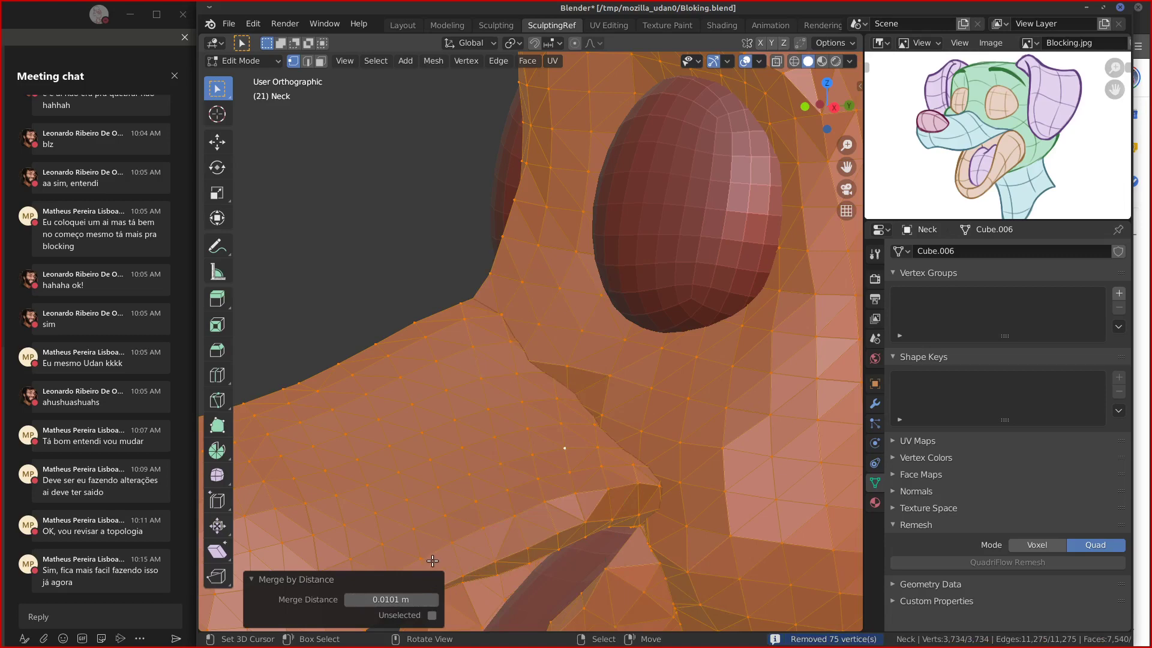
Check the mesh in Sculpt Mode and, in Edit Mode, its connectivity by selecting geometry linked to a vertex near the snout seam.
key(Tab)
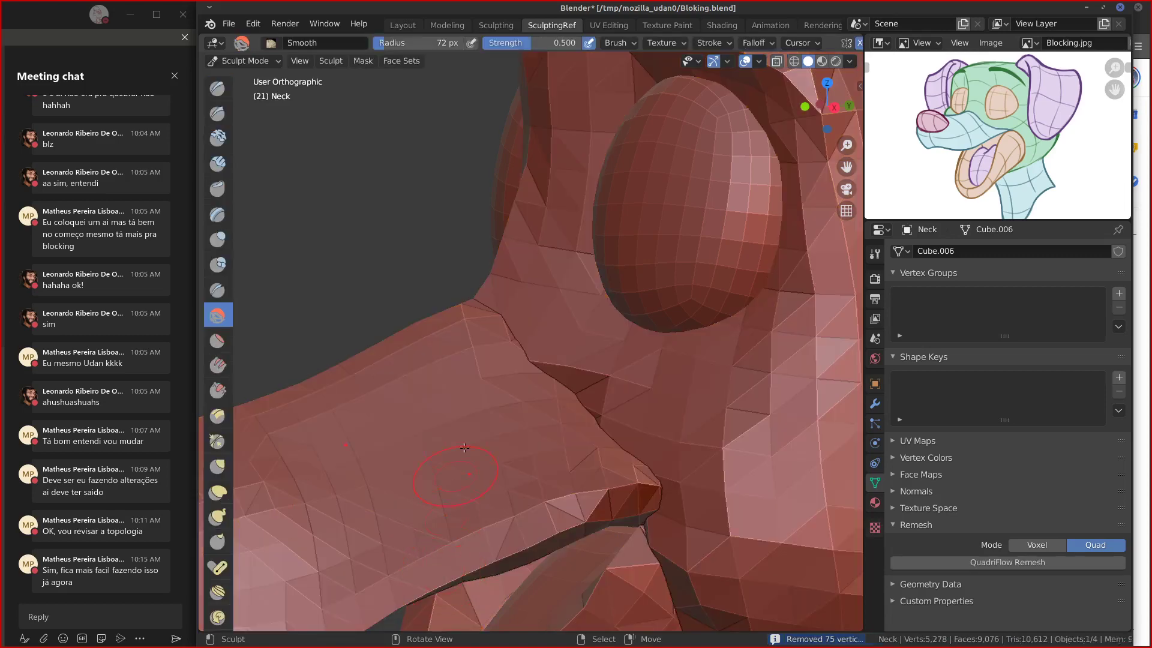
key(Tab)
click(509, 373)
key(ctrl+l)
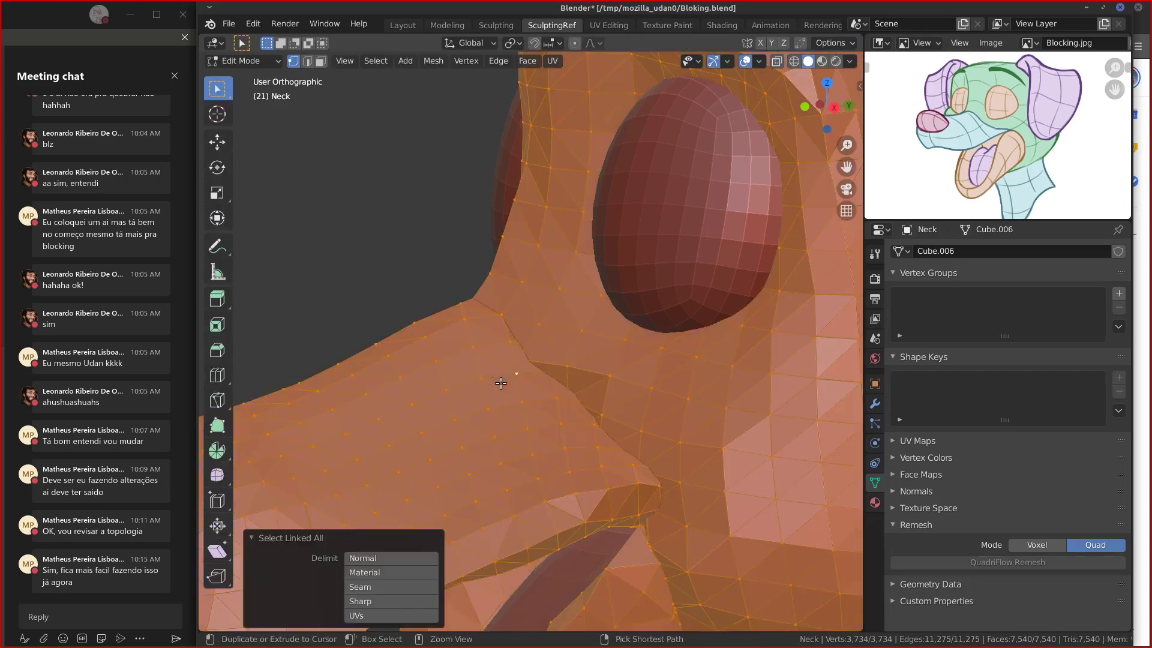
click(511, 375)
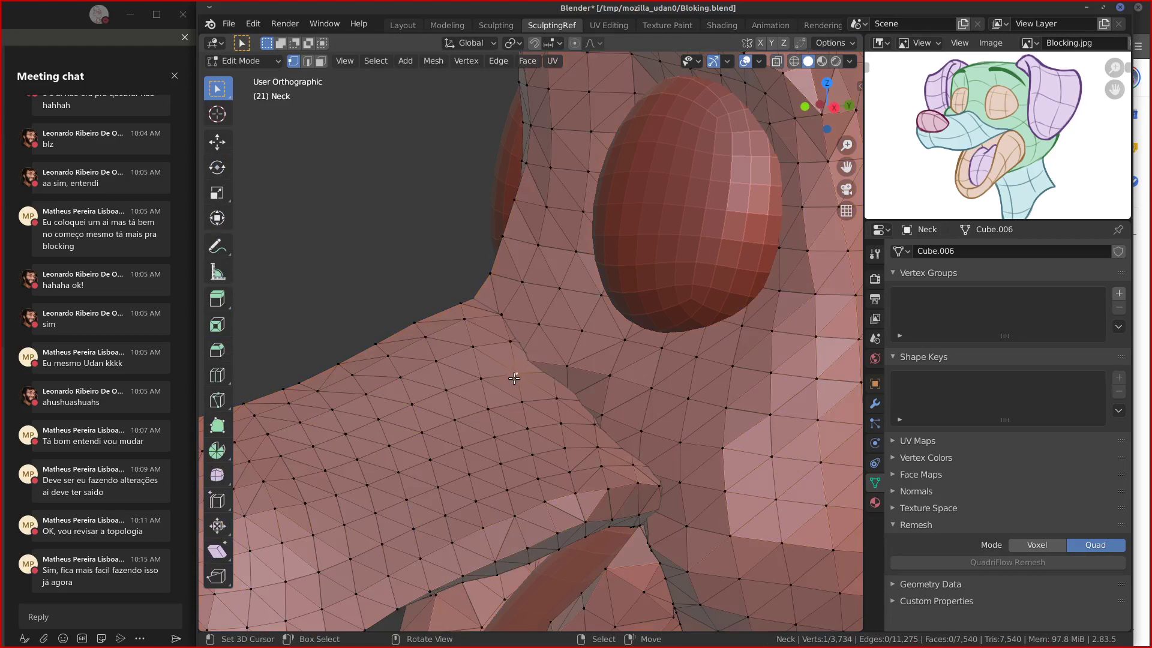
Check the mesh's connectivity by selecting geometry linked to the snout vertex, then view the seam in Sculpt Mode and return to Edit Mode.
key(ctrl+l)
key(g)
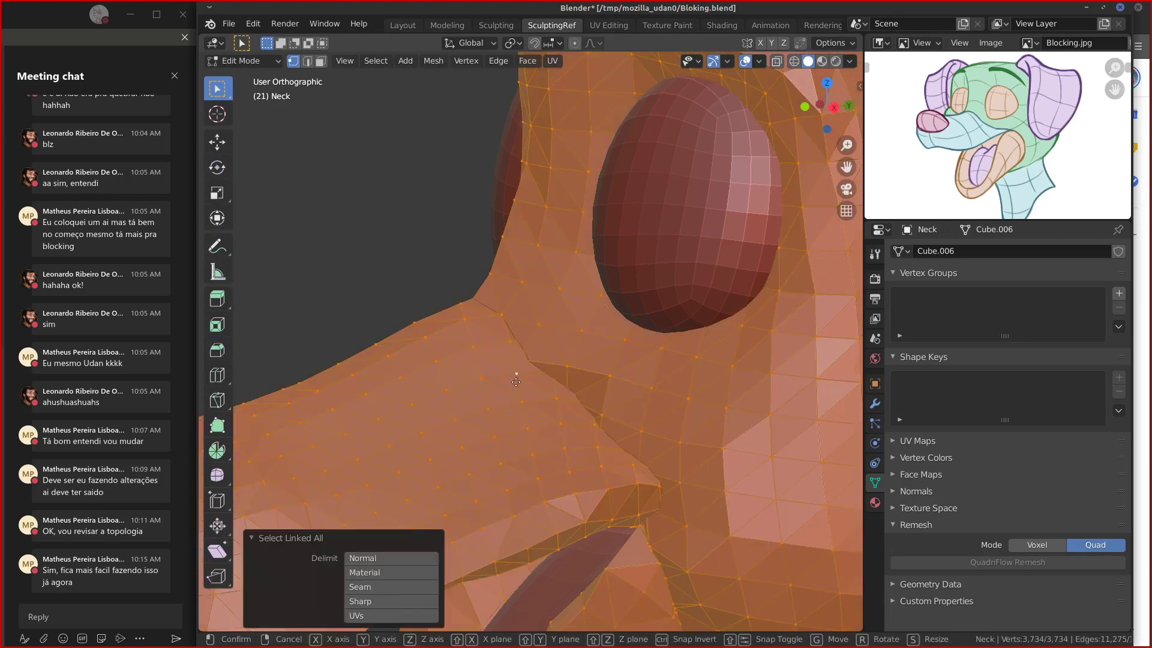
right_click(517, 380)
key(Tab)
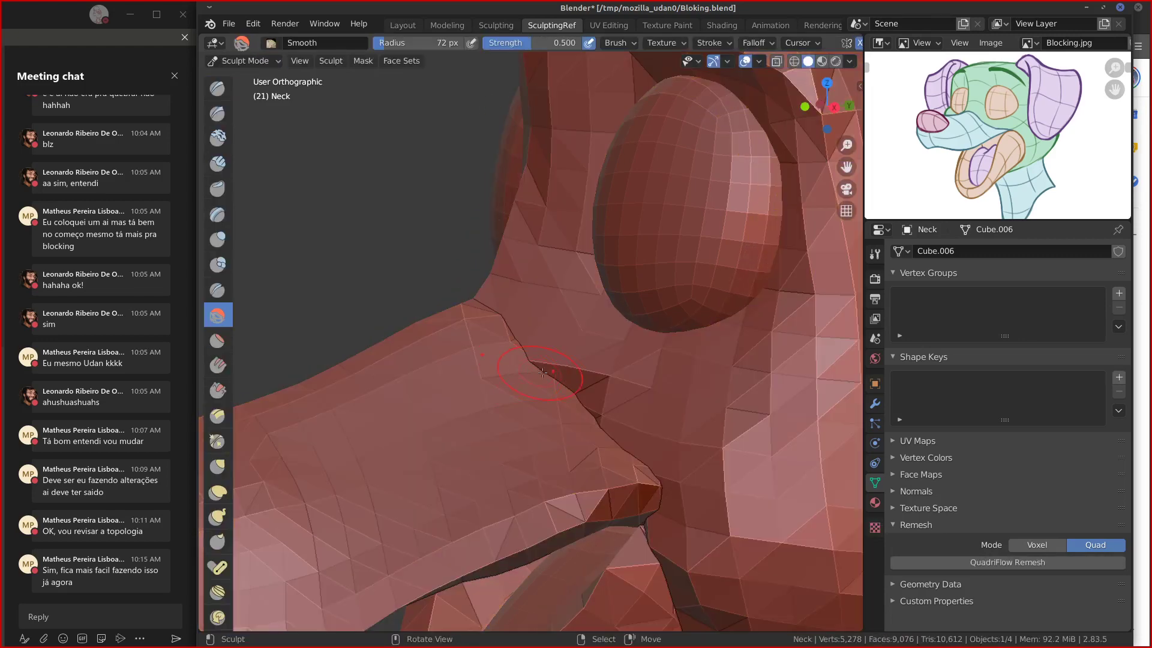
key(Tab)
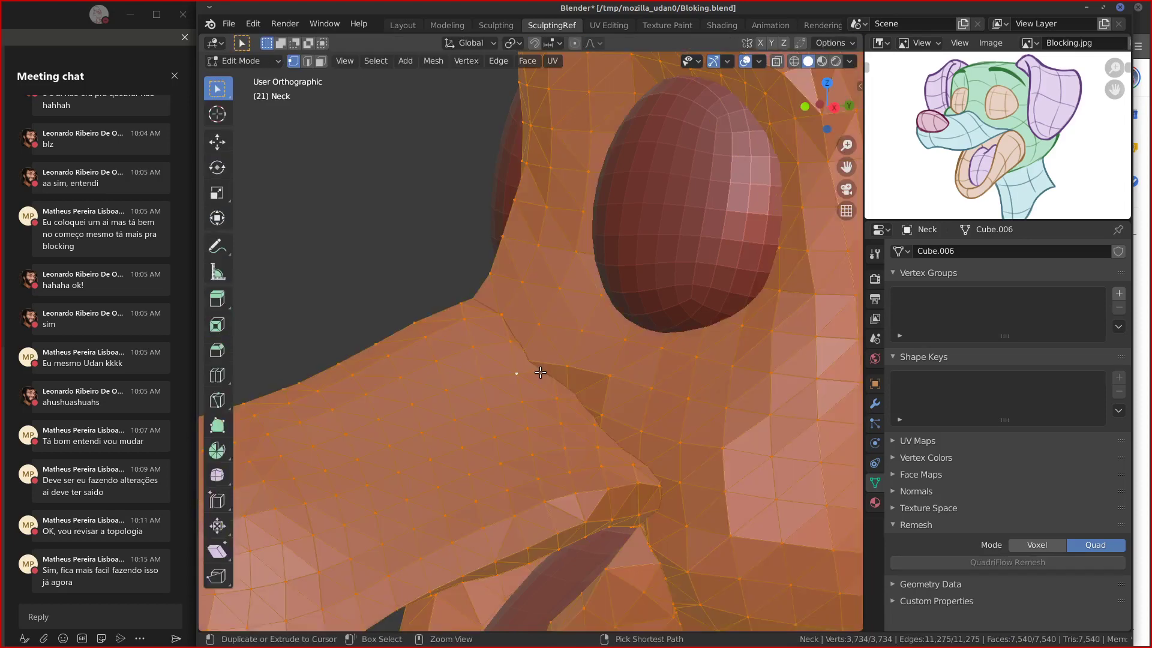
Undo the recent cleanup edits on the merged head mesh.
key(ctrl+z)
key(ctrl+z)
key(ctrl+z)
key(ctrl+z)
key(ctrl+z)
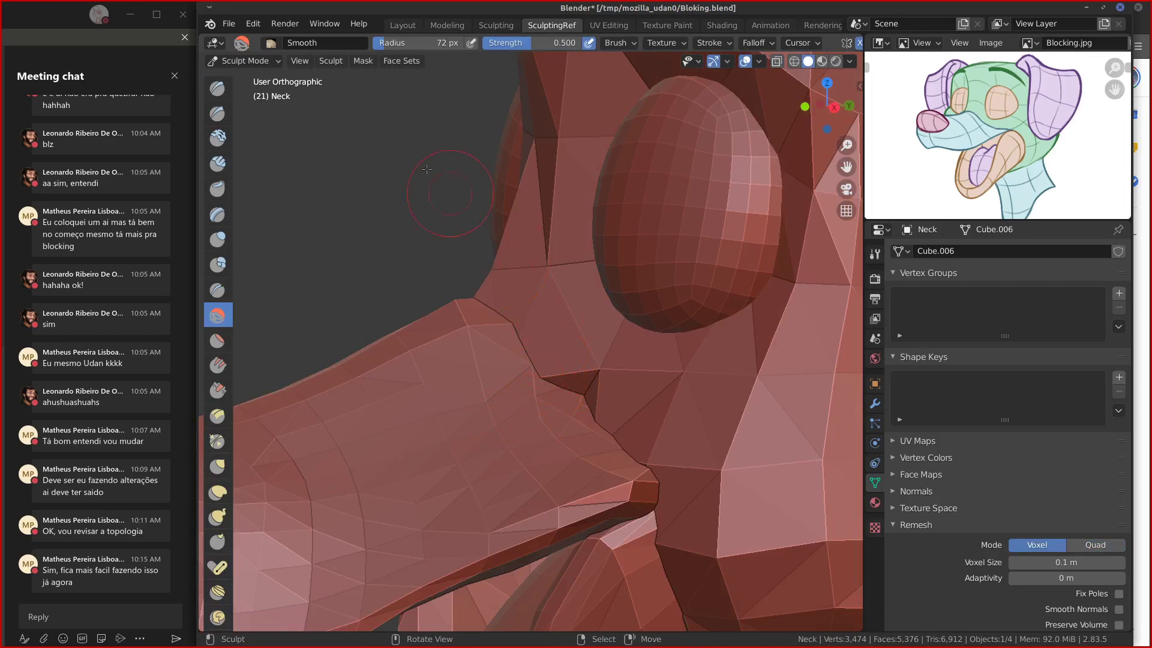
Reopen Bloking.blend from the recent files to restore the separate head parts.
click(229, 24)
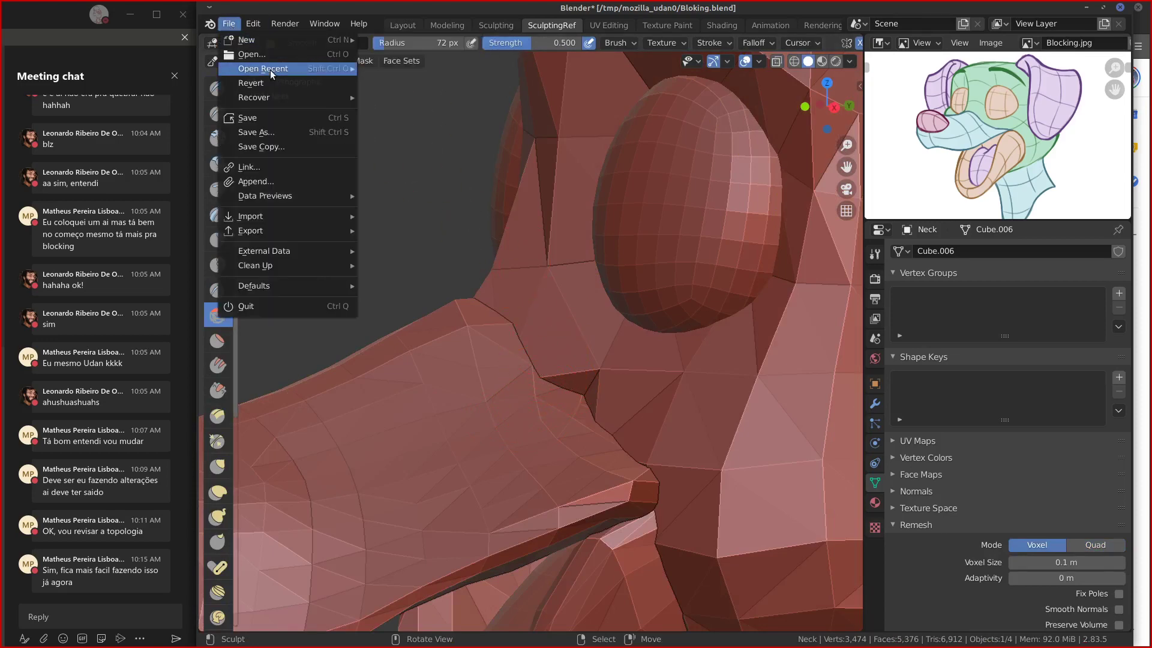
mouse_move(271, 73)
click(424, 68)
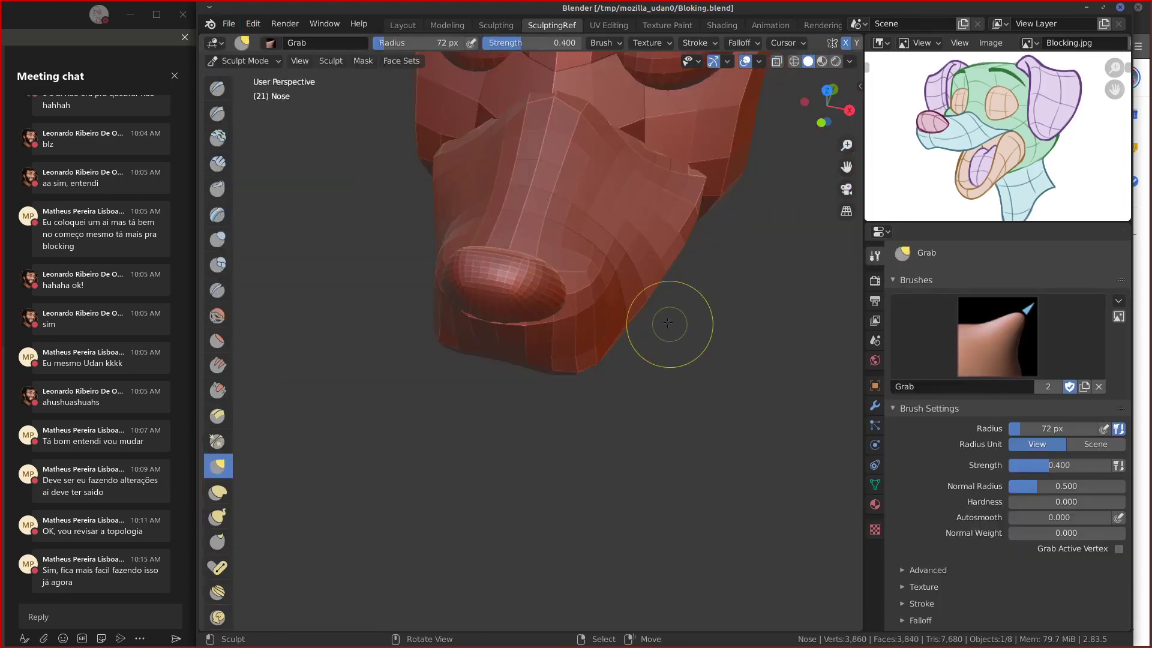
middle_drag(689, 329, 388, 201)
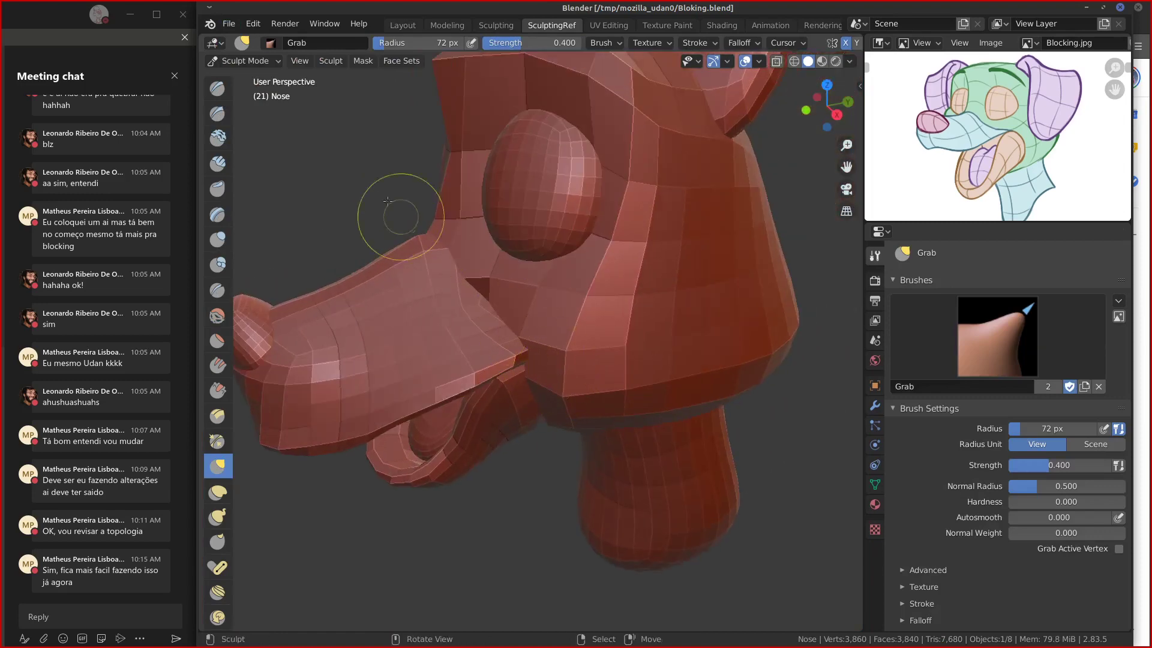
Select the MounthUP snout in Object Mode and add the Head to the selection as the active object.
click(243, 60)
click(243, 77)
right_click(418, 336)
key(ctrl+Tab)
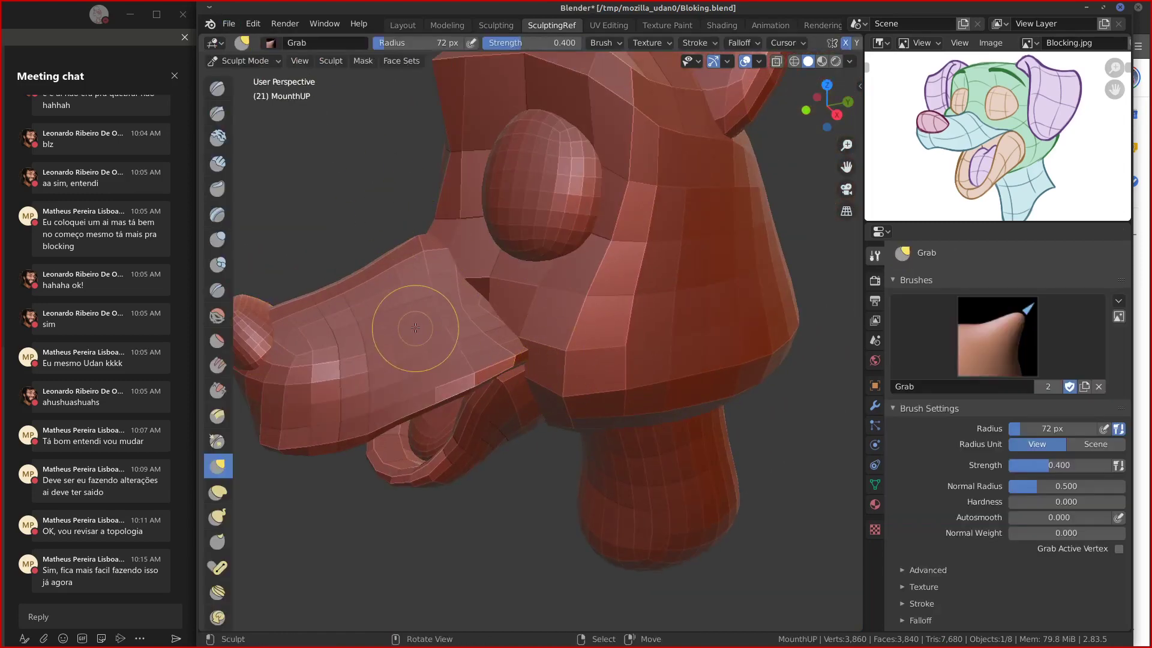
click(252, 60)
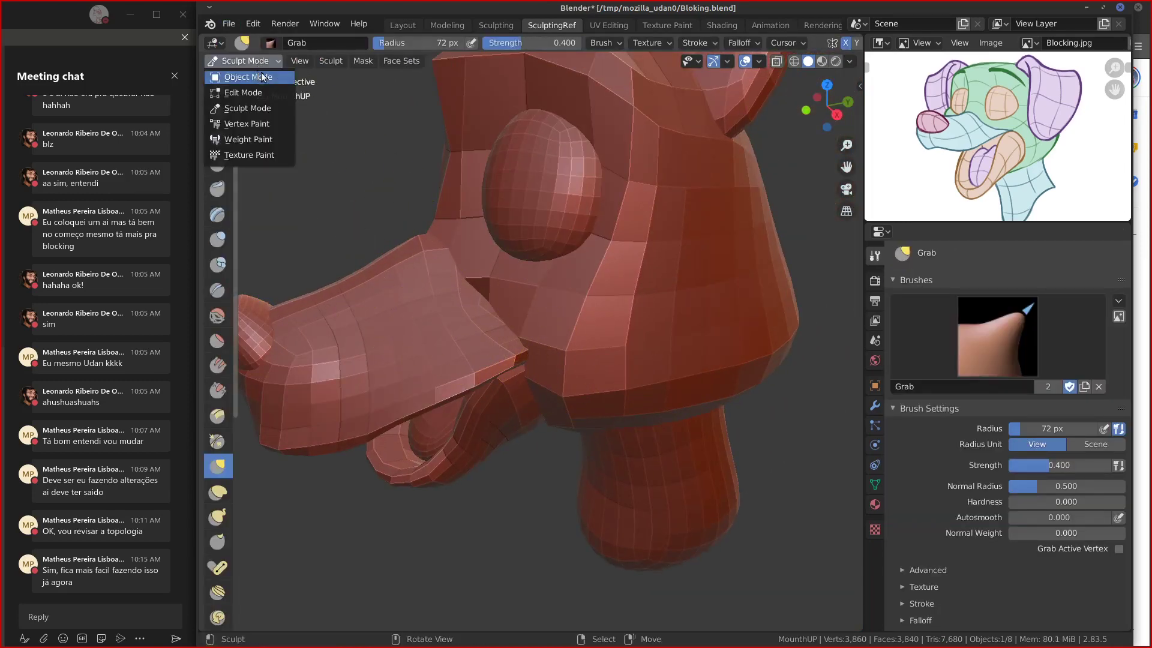
click(262, 76)
shift+click(598, 324)
key(ctrl+Tab)
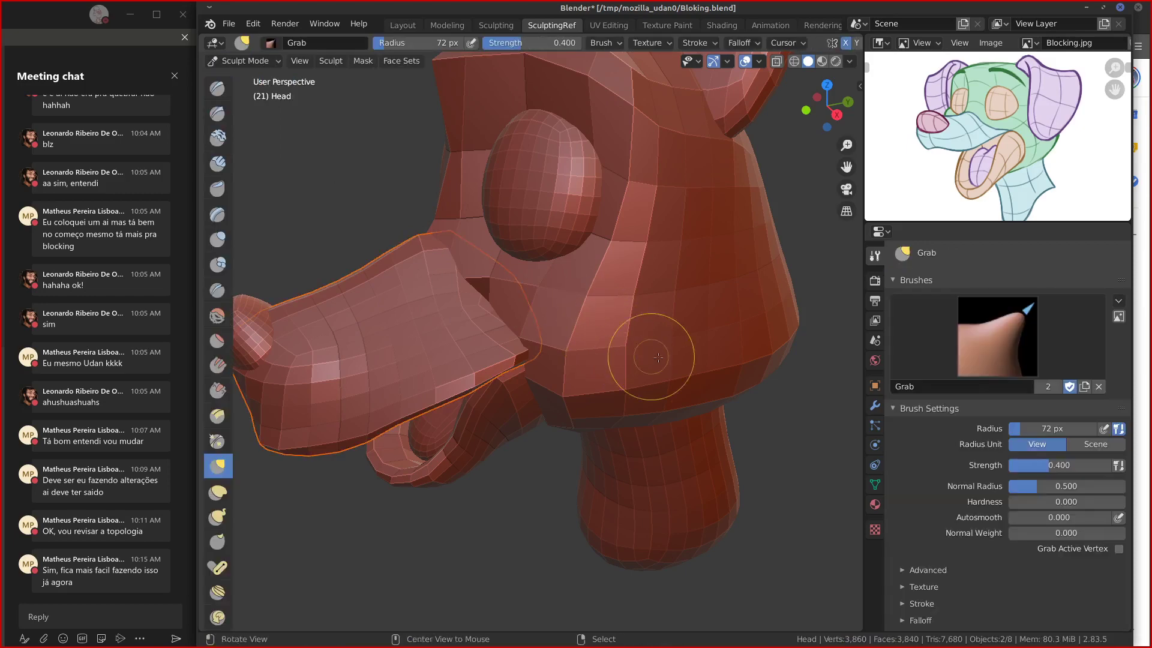
Return to Object Mode and add a Boolean modifier to the Head.
alt+drag(658, 358, 540, 269)
click(243, 60)
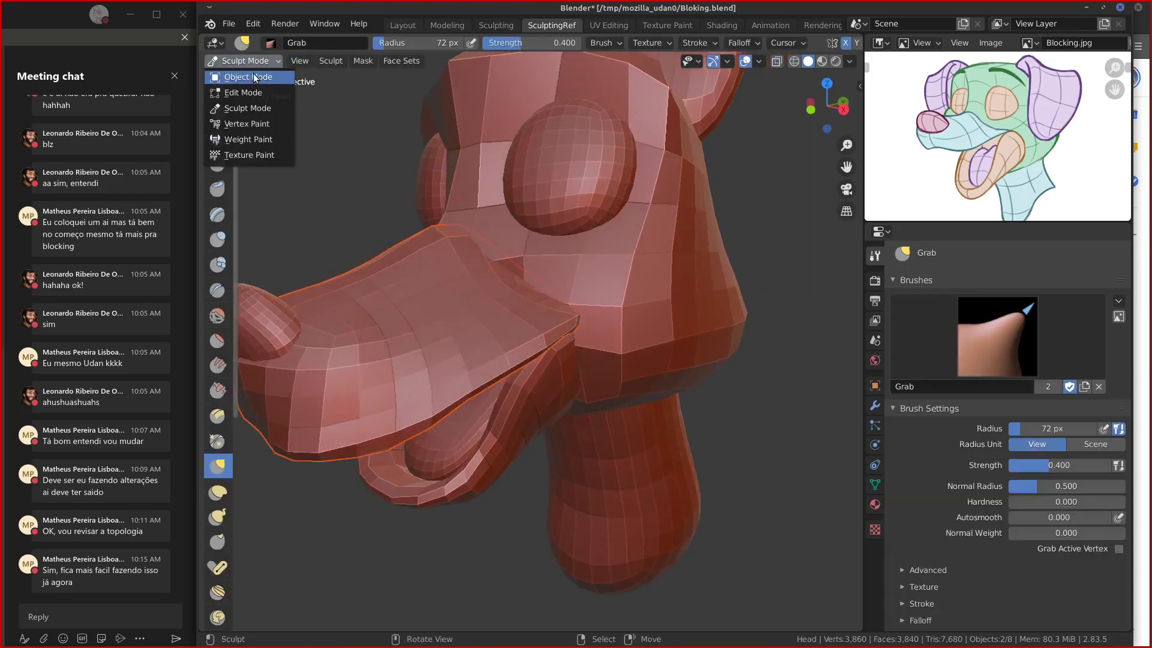
click(255, 77)
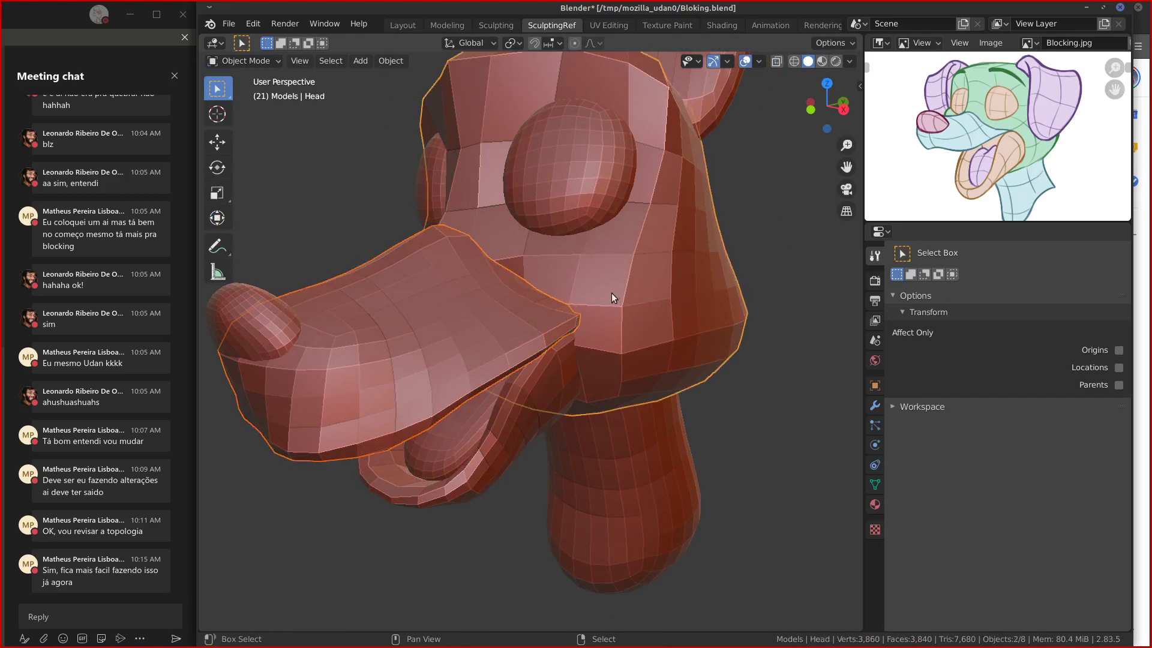
alt+drag(611, 293, 654, 312)
alt+drag(718, 384, 702, 366)
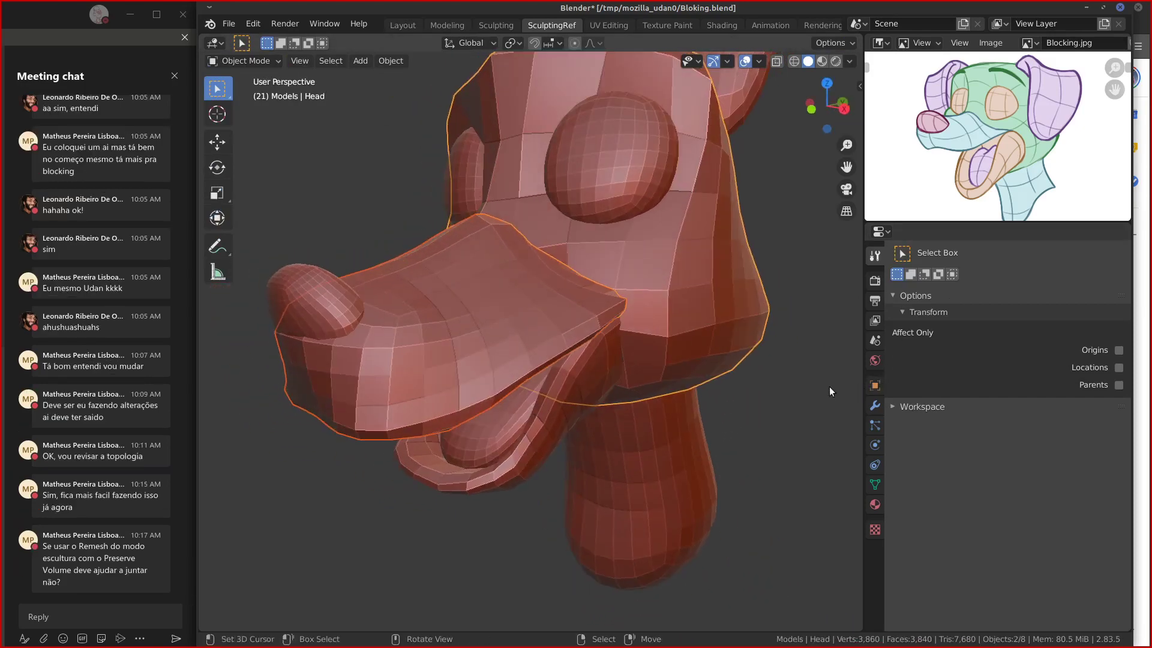
click(874, 406)
click(930, 254)
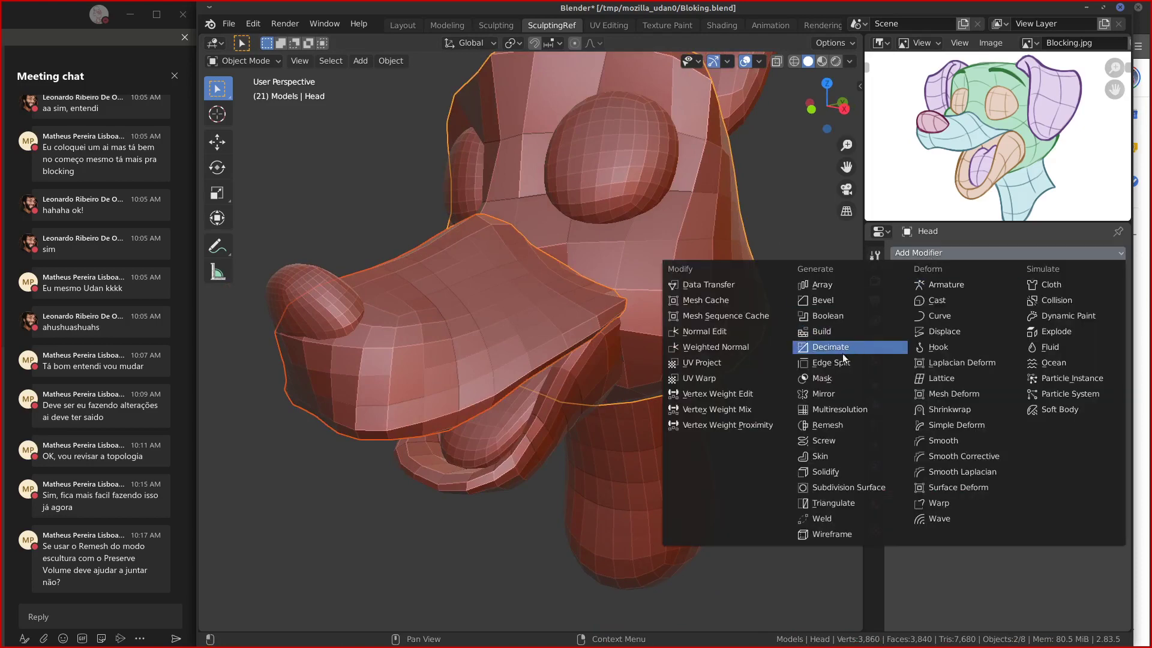
click(838, 316)
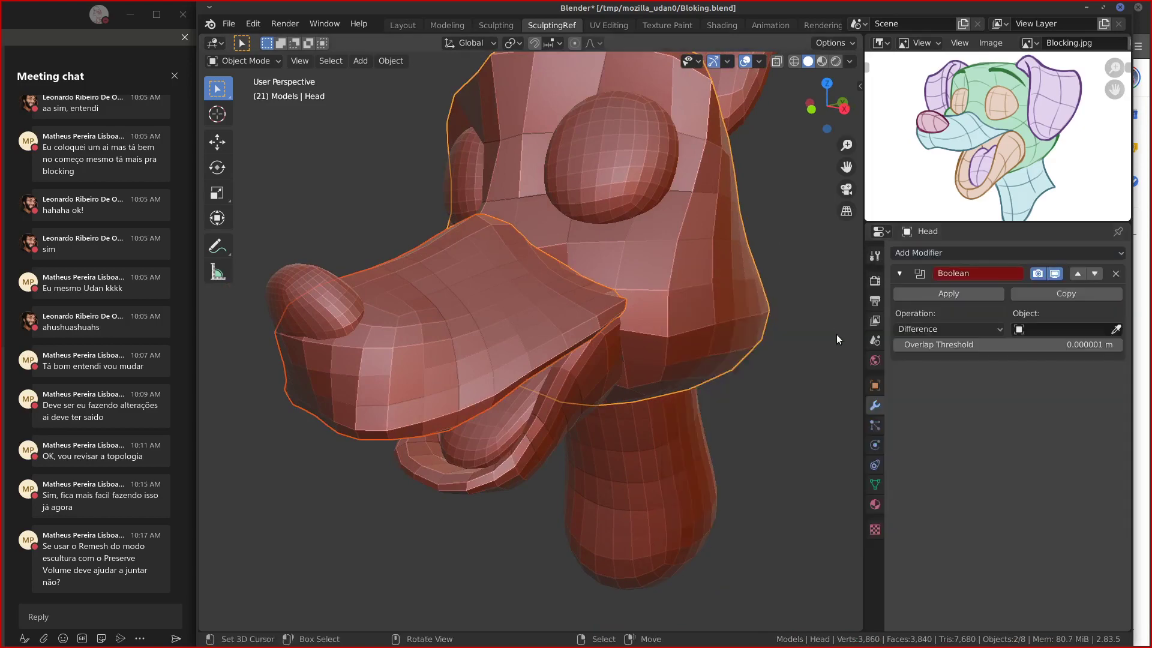
Set Nose as the target object of the Head's Boolean modifier.
click(1047, 330)
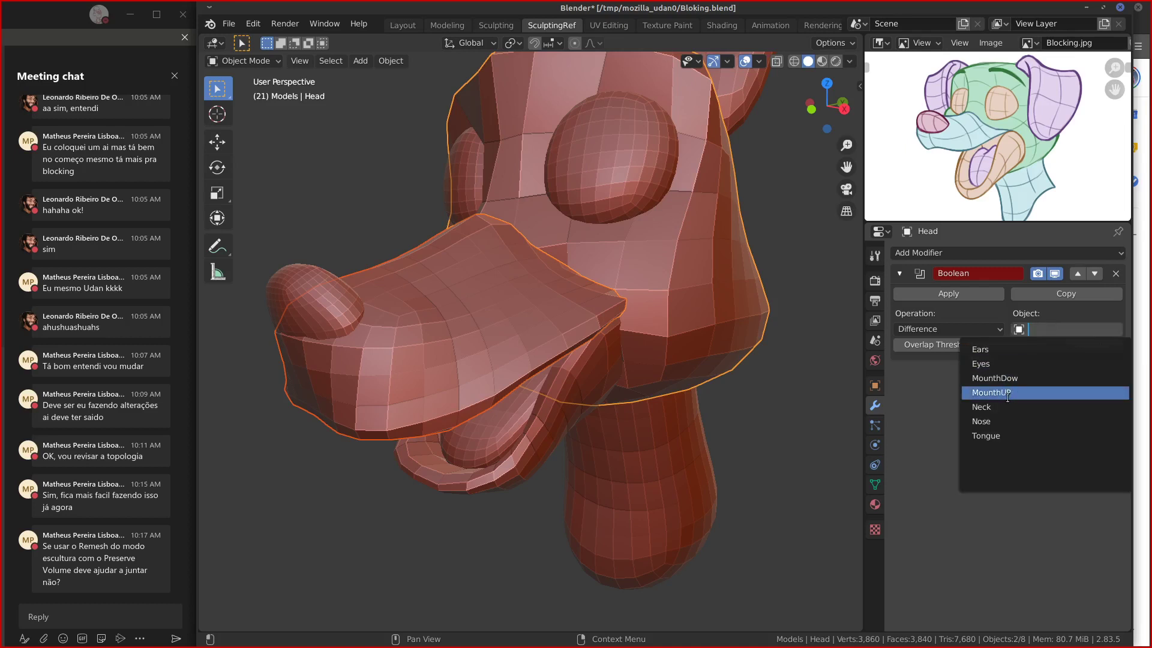
click(994, 421)
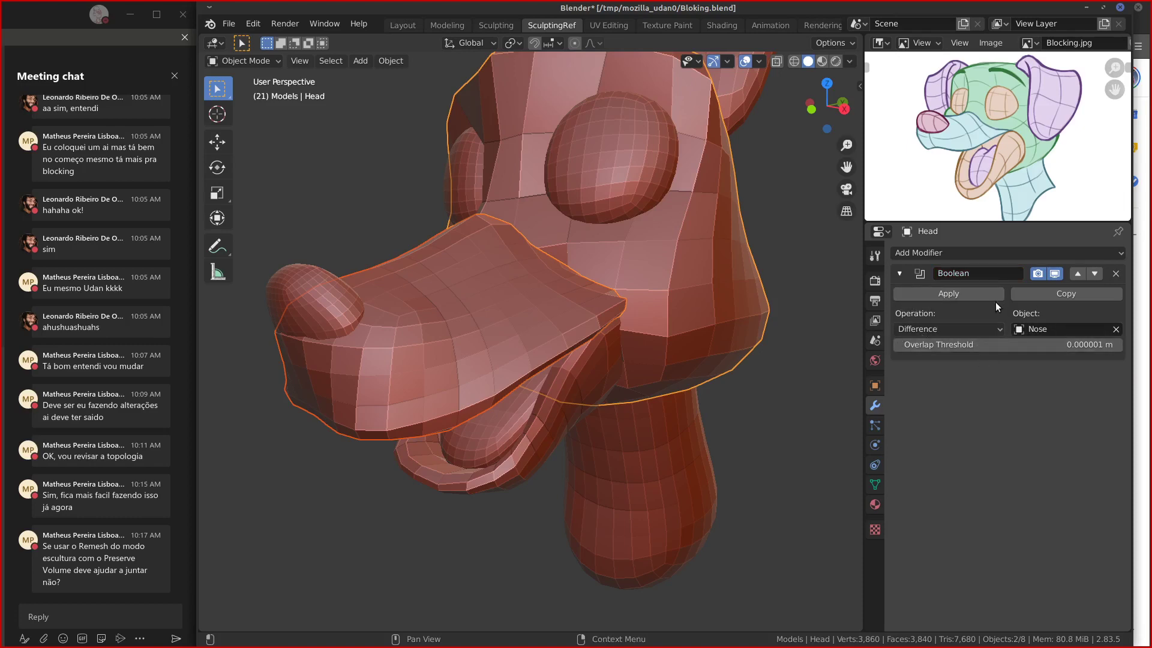
middle_drag(570, 353, 677, 336)
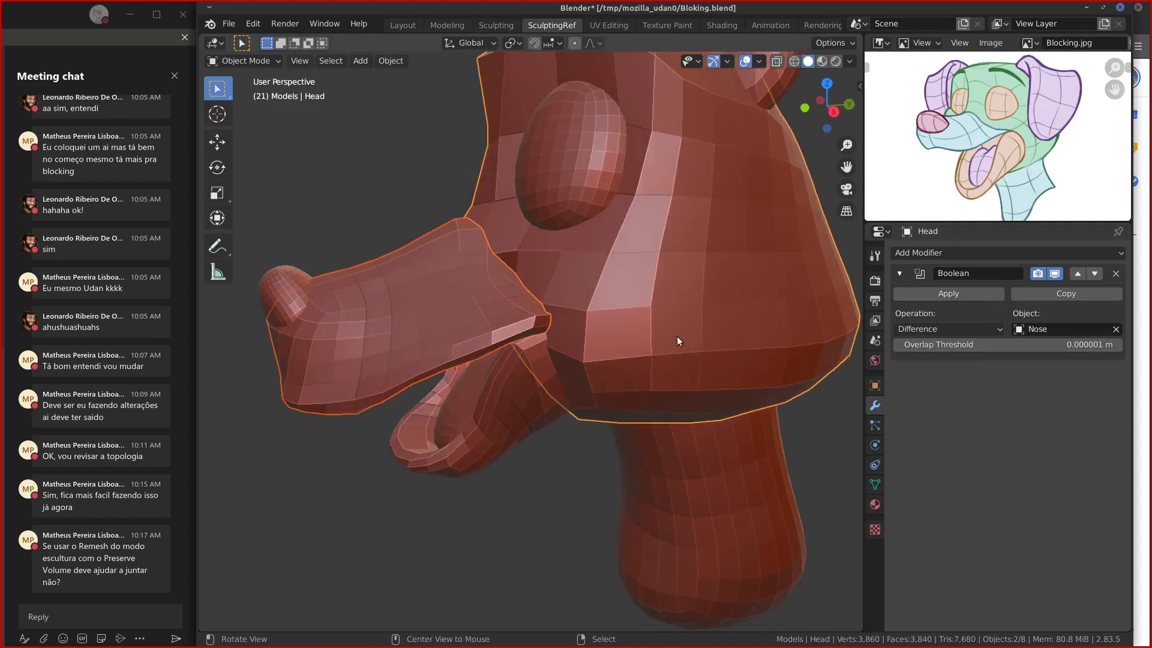
Replace the reference image editor with the Outliner and hide the MounthUP object.
click(880, 43)
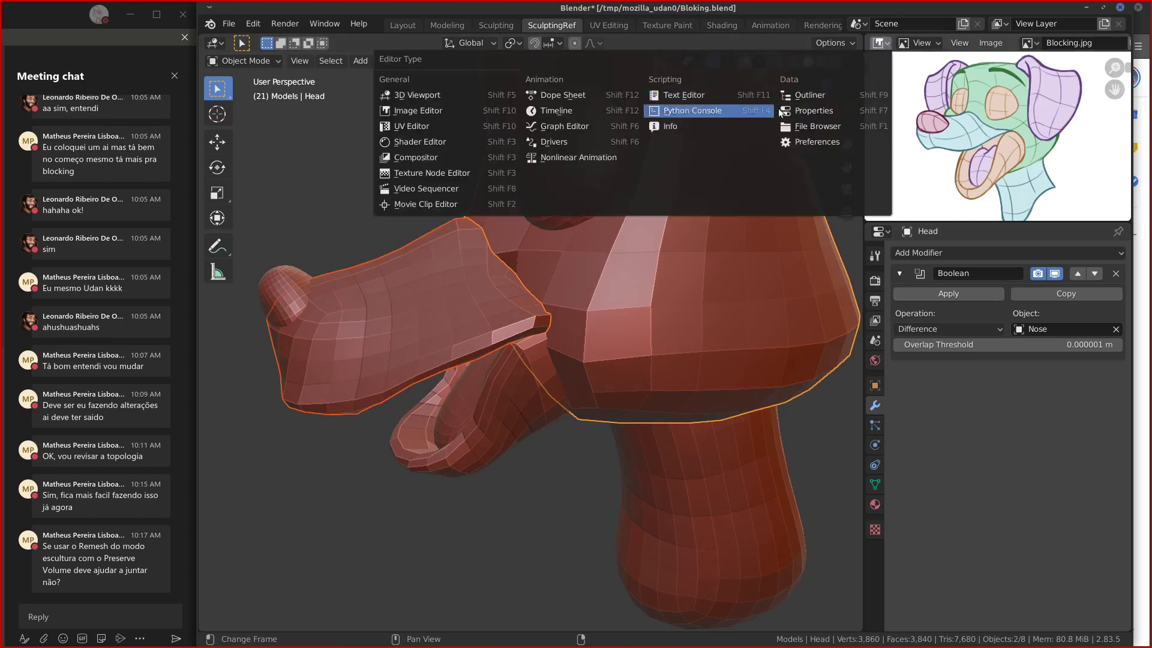
click(822, 96)
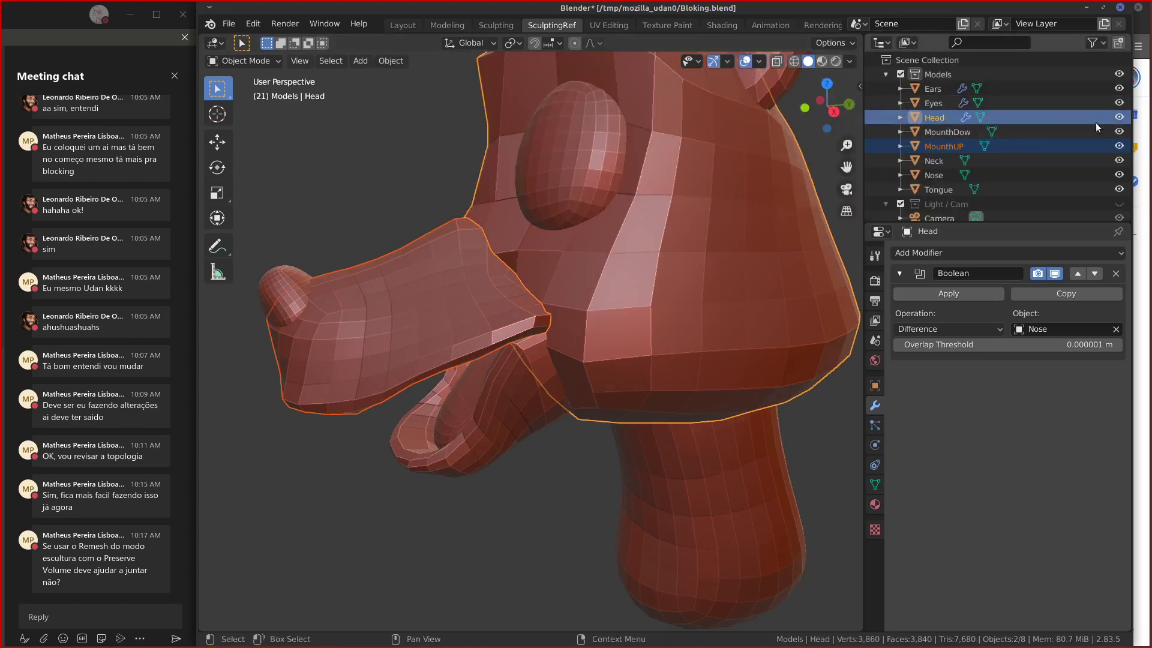
click(1120, 117)
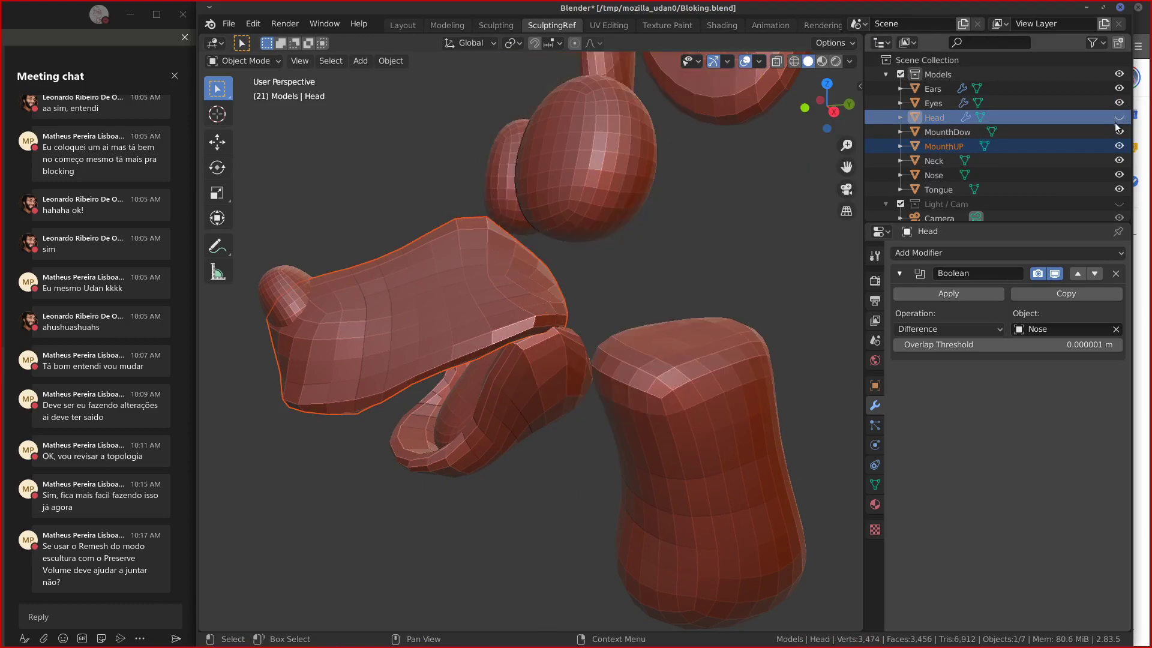
click(1119, 118)
click(1119, 146)
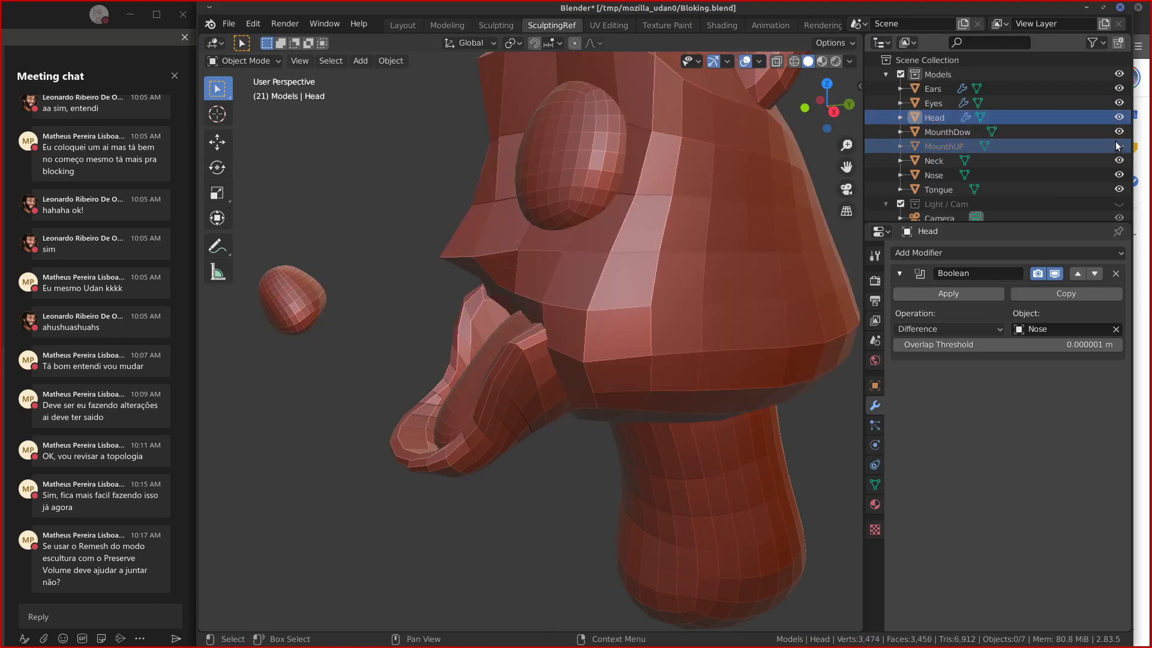
Set the Head's Boolean operation to Union with MounthUP as the target object and apply the modifier.
click(956, 329)
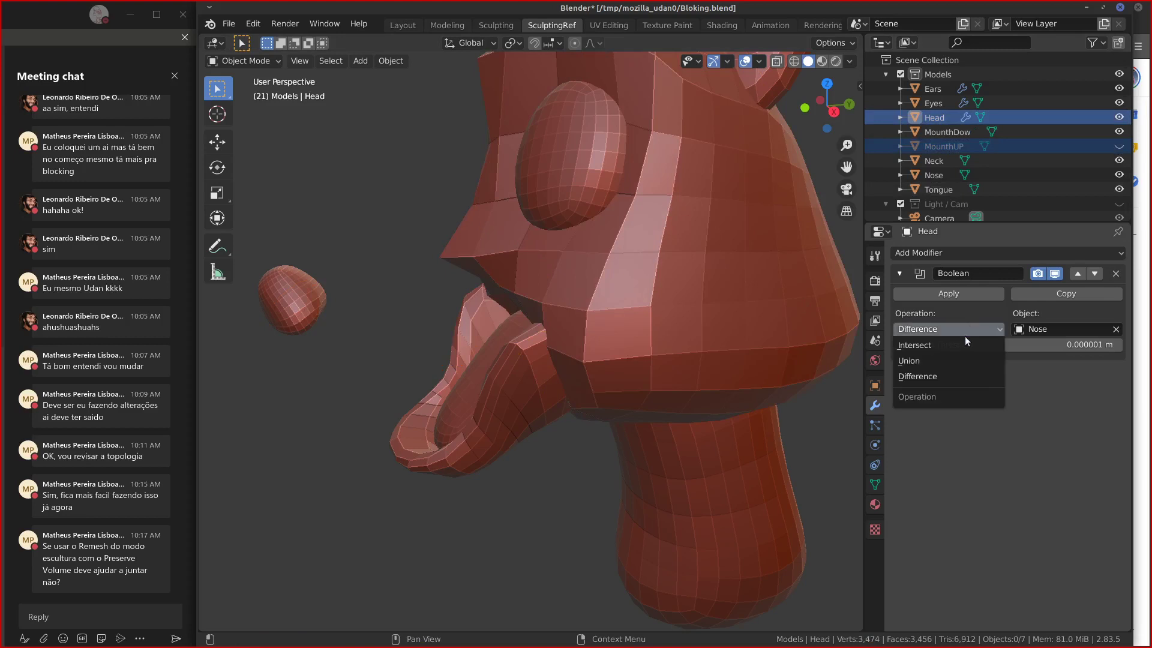
click(942, 358)
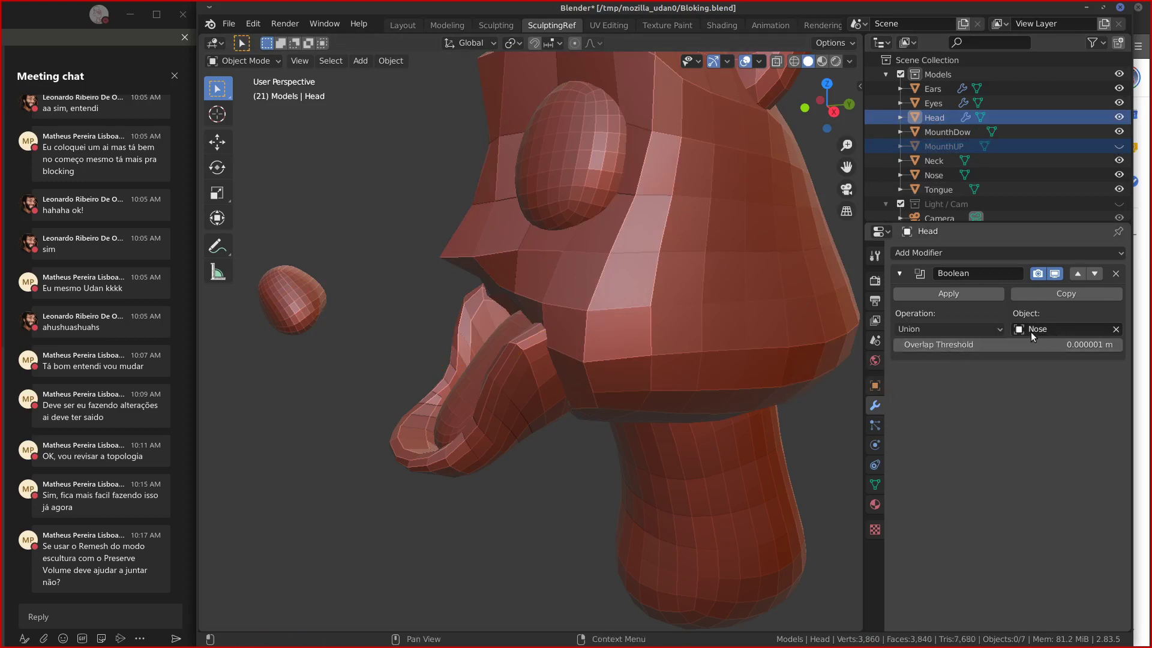
middle_drag(619, 393, 643, 393)
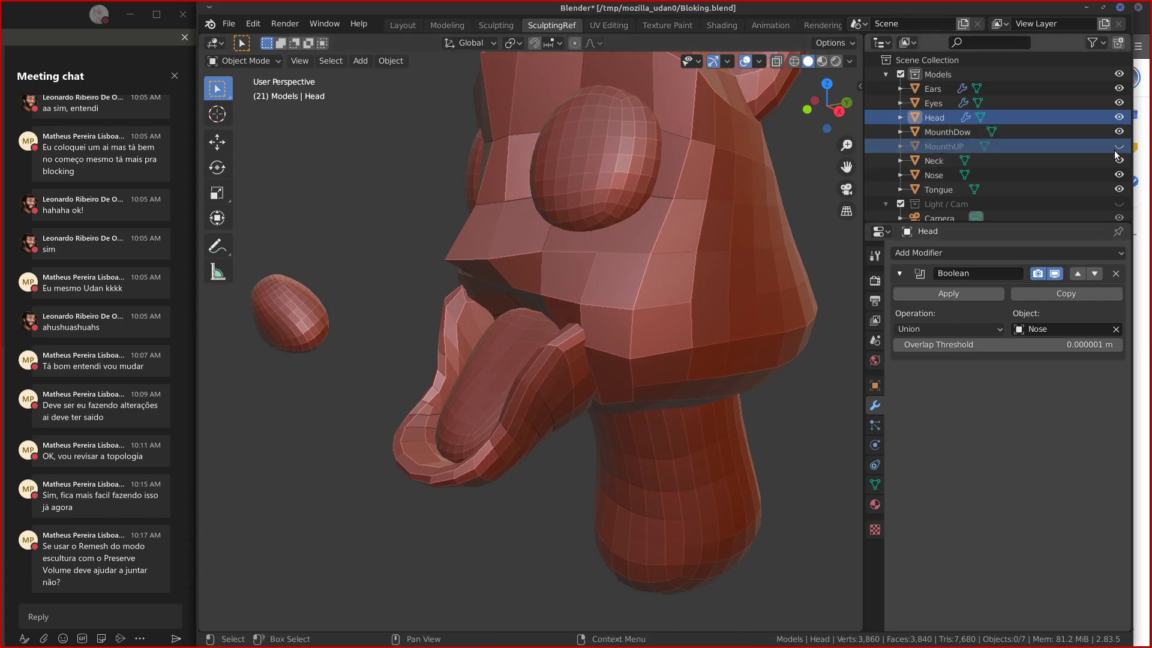
click(923, 329)
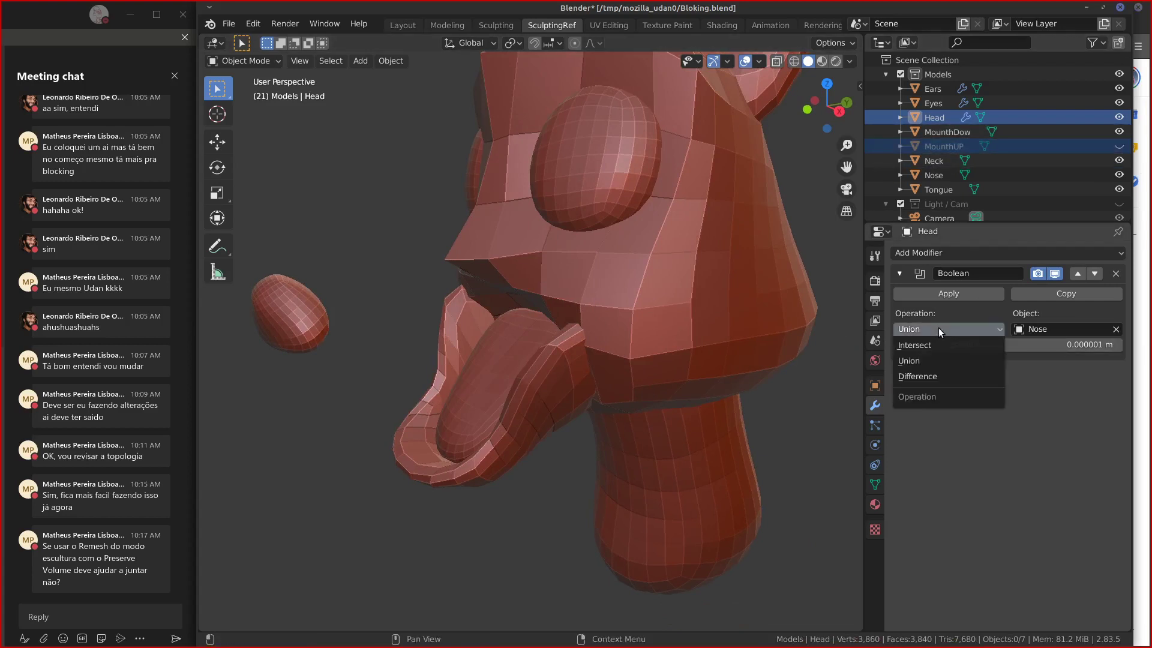
click(1062, 329)
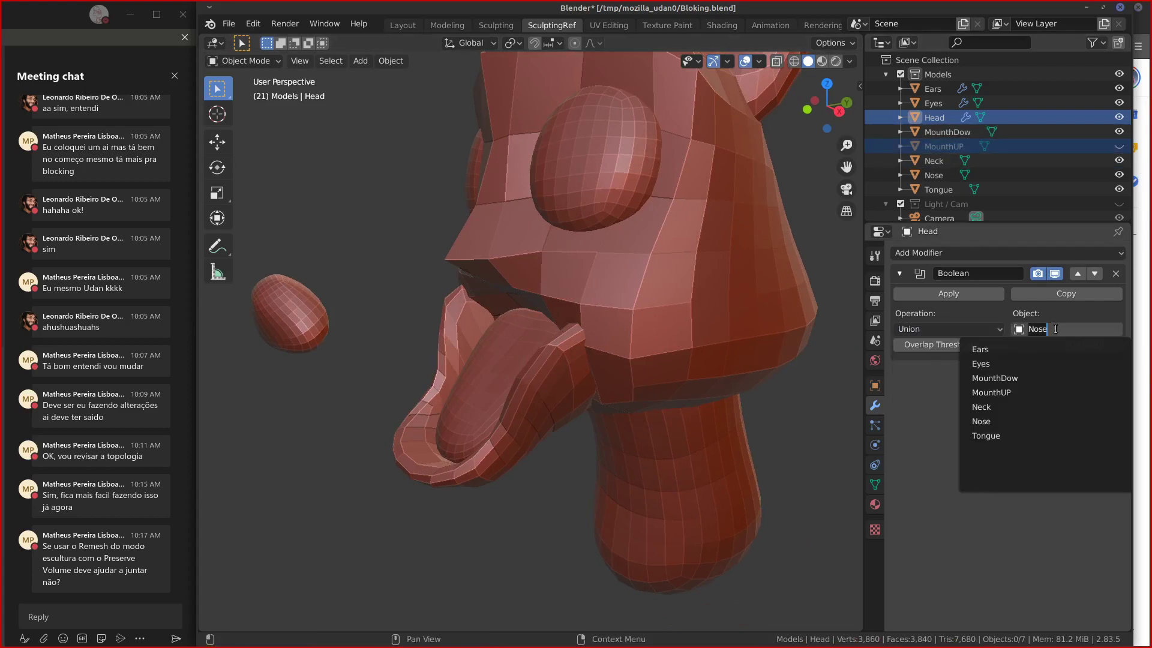
click(1014, 391)
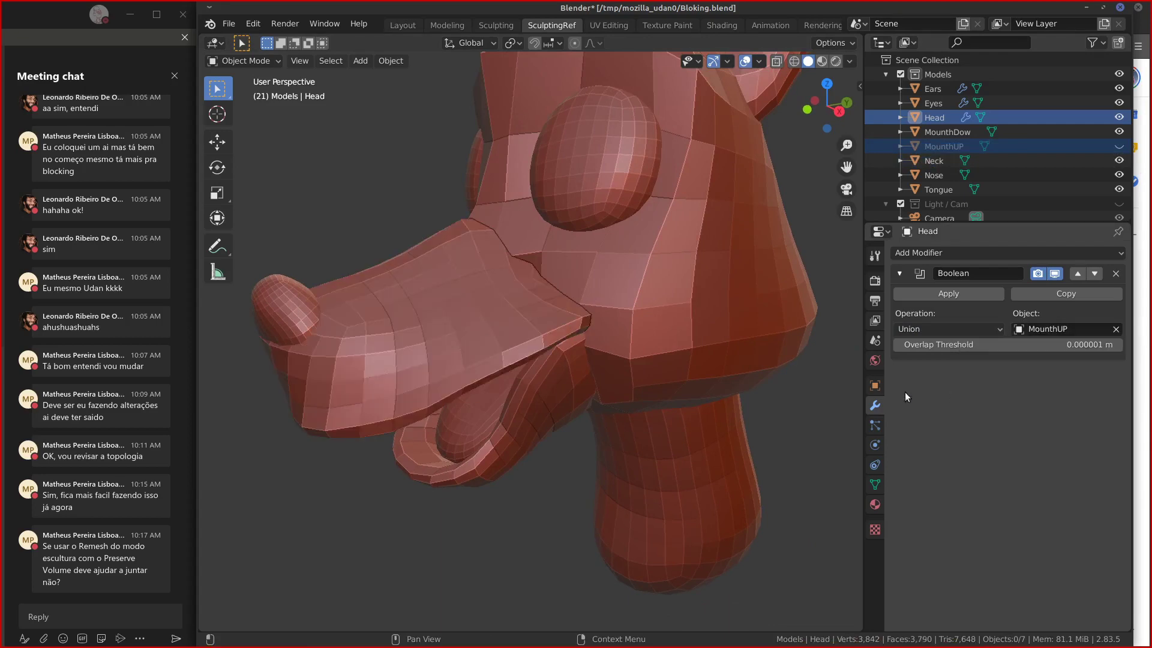
middle_drag(750, 372, 720, 378)
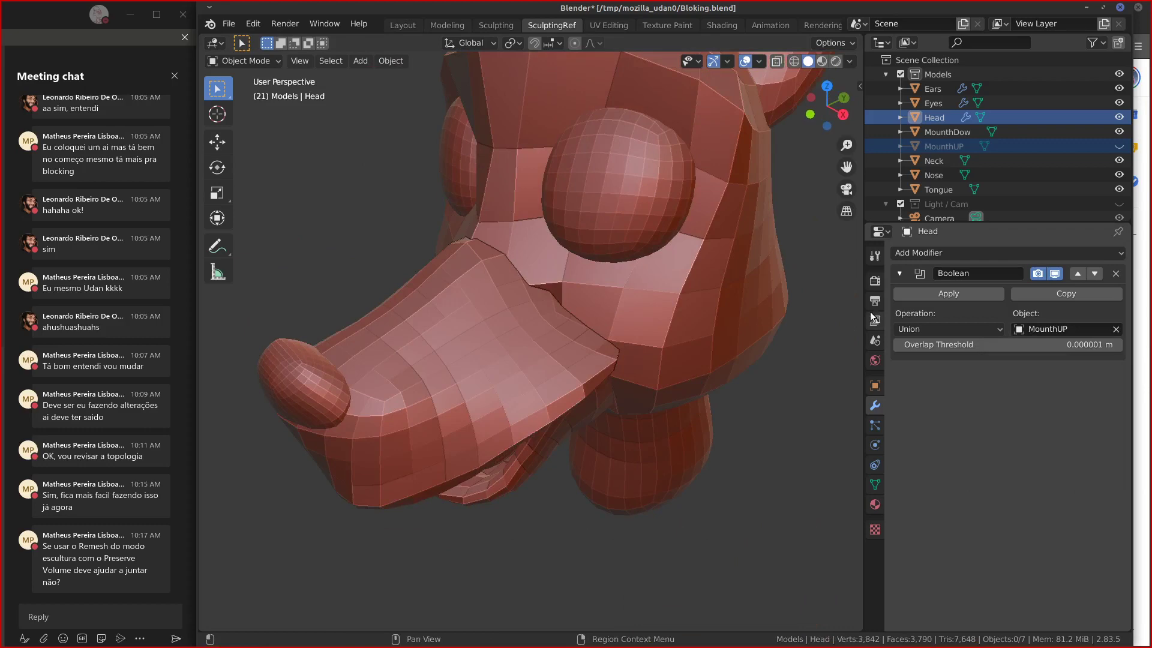
click(962, 293)
In Edit Mode, clear the selection and select all geometry linked to a vertex near the snout seam.
key(Tab)
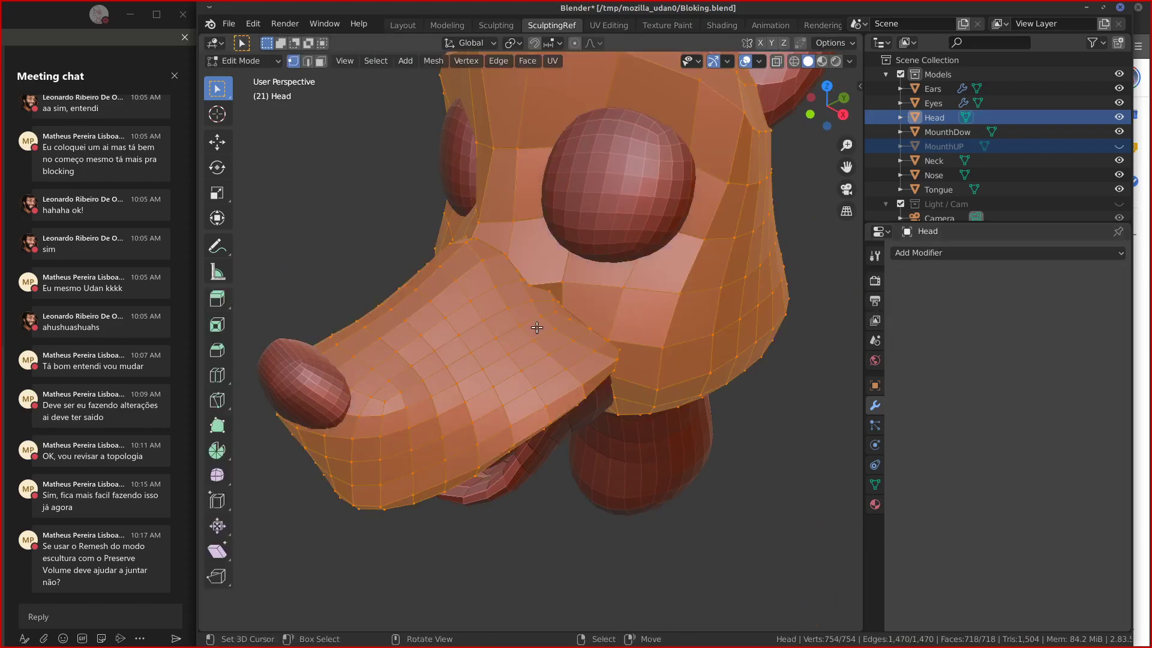
click(547, 304)
key(space)
key(space)
key(alt+a)
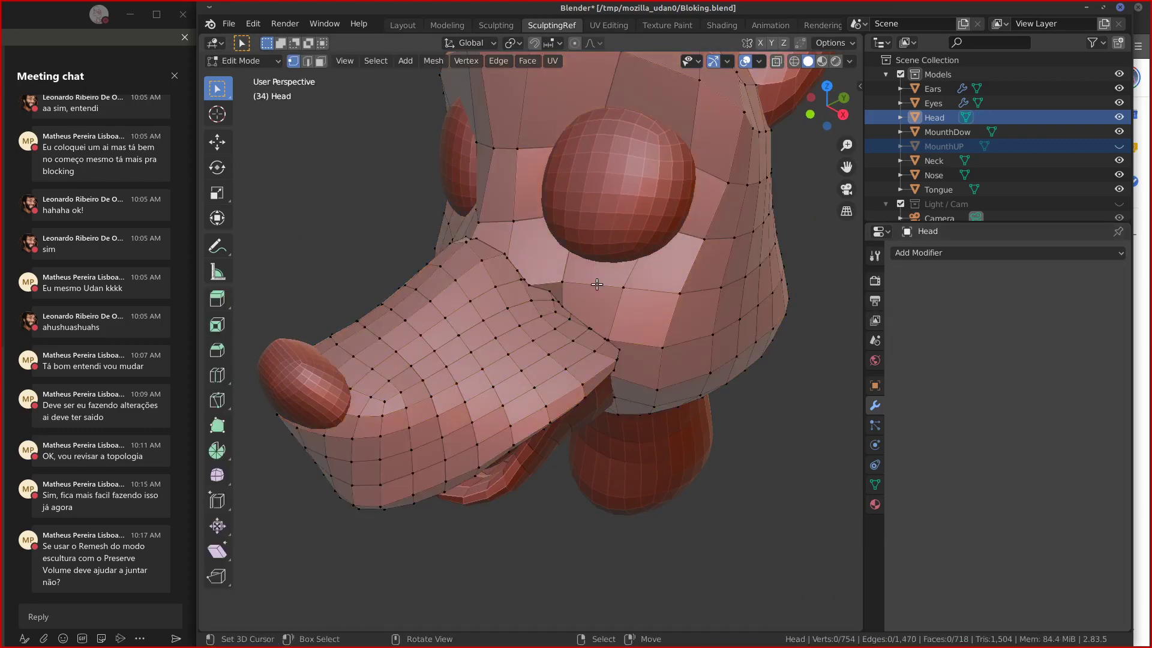
middle_drag(599, 299, 583, 283)
right_click(574, 304)
key(ctrl+l)
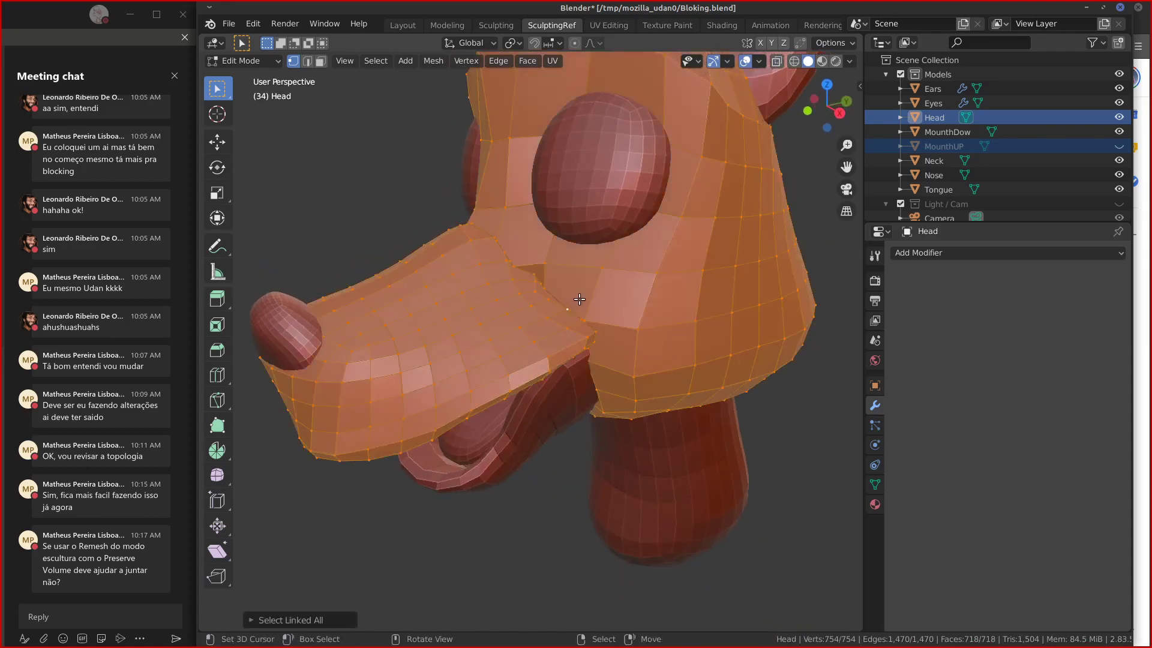
Triangulate the selected faces of the merged head and return to Object Mode.
key(Tab)
key(Tab)
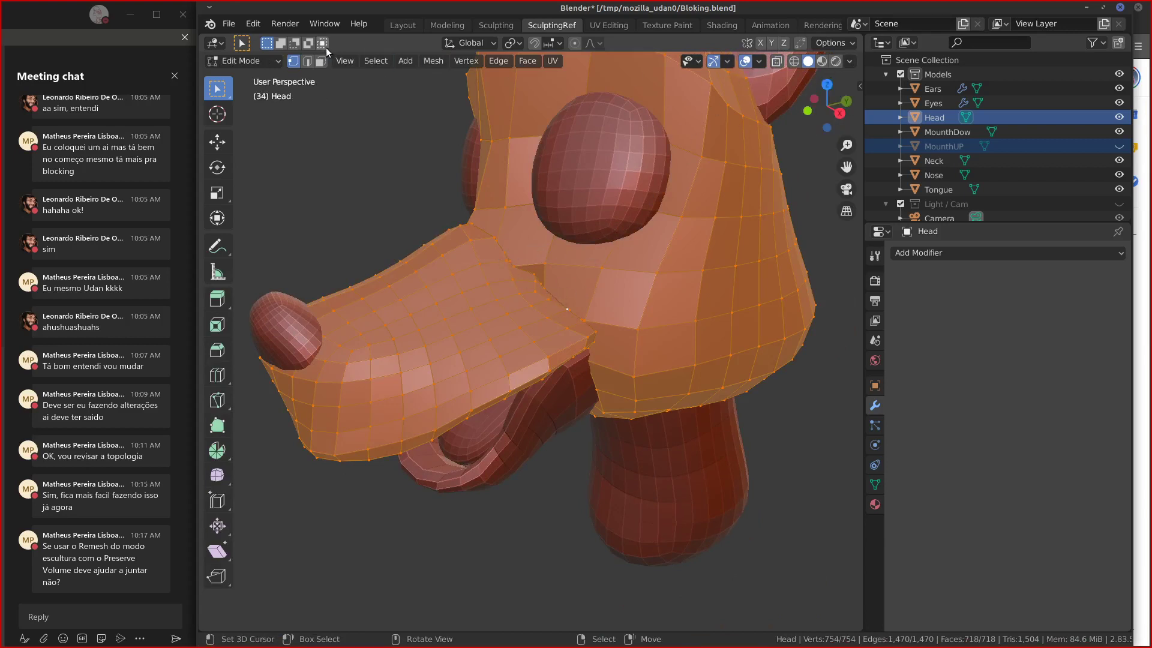
key(ctrl)
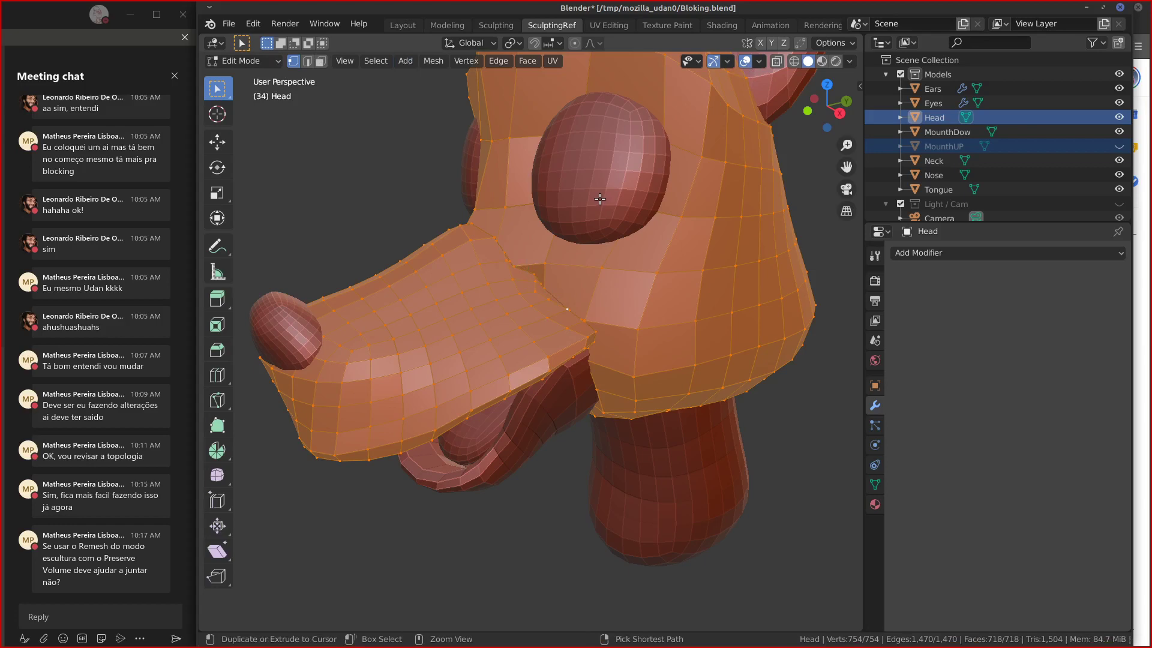
key(ctrl+t)
key(Tab)
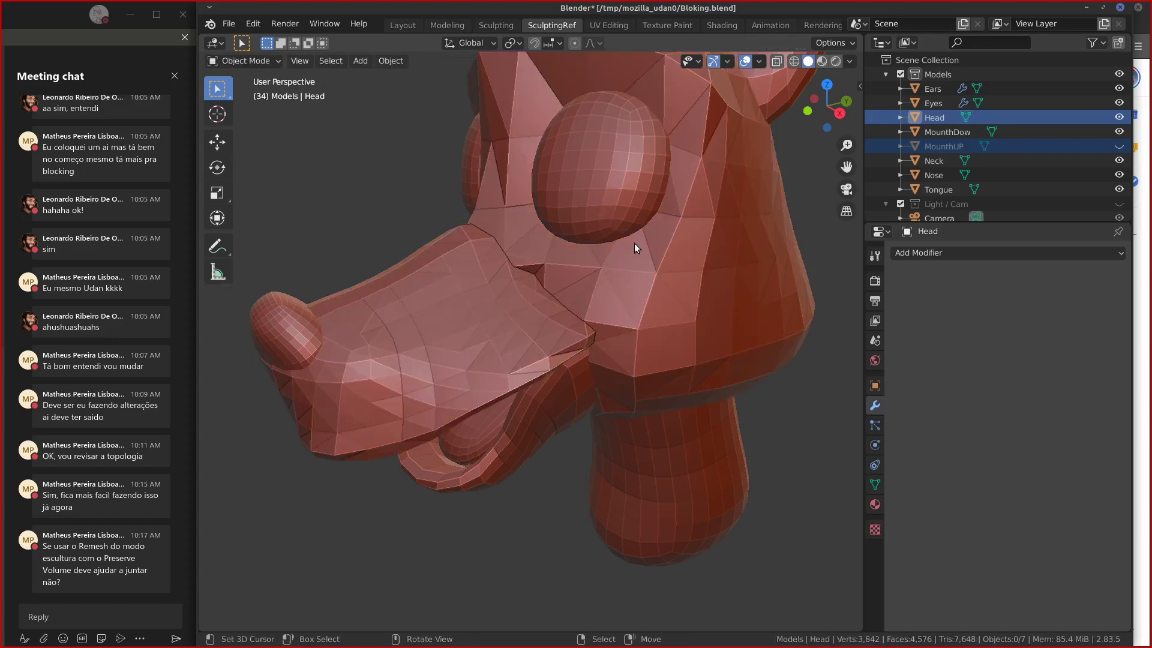
Merge the head's selected vertices by distance, test a 0.0201 m merge distance, restore 0.0001 m and return to Object Mode.
key(Tab)
middle_drag(635, 243, 636, 295)
key(m)
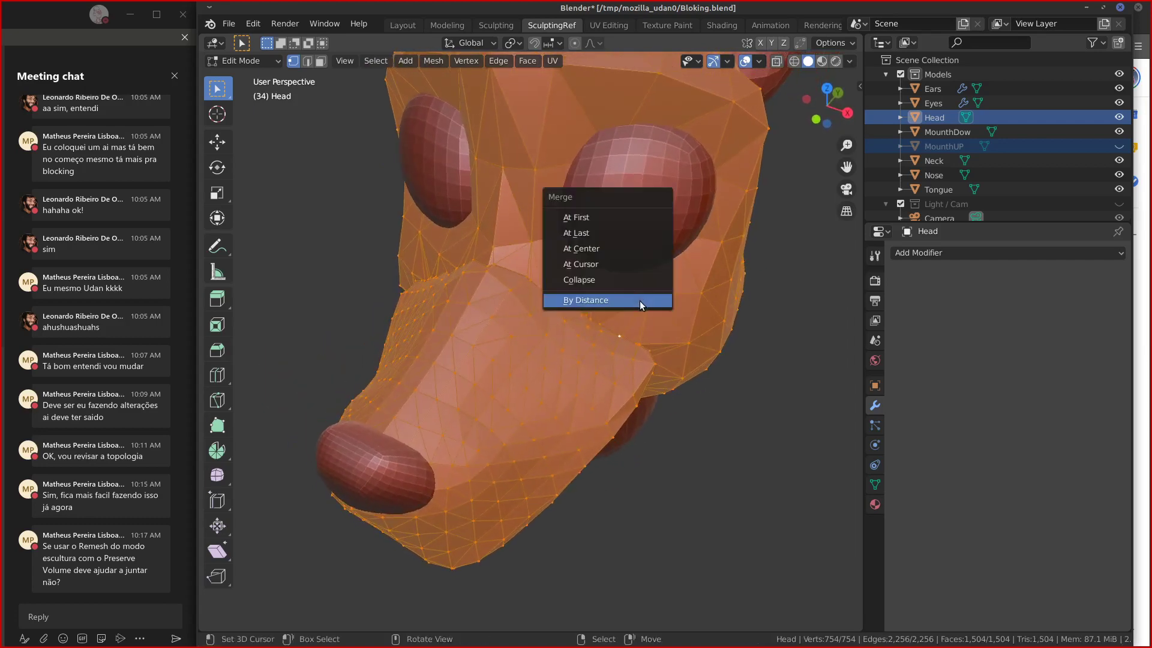
click(640, 301)
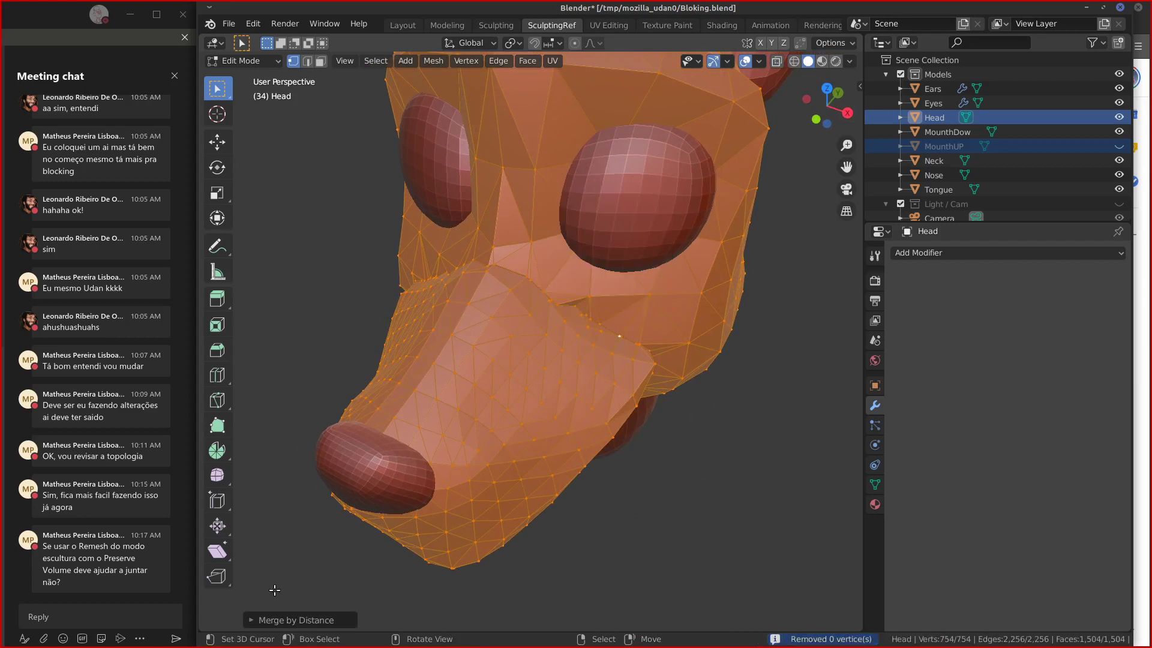
click(251, 620)
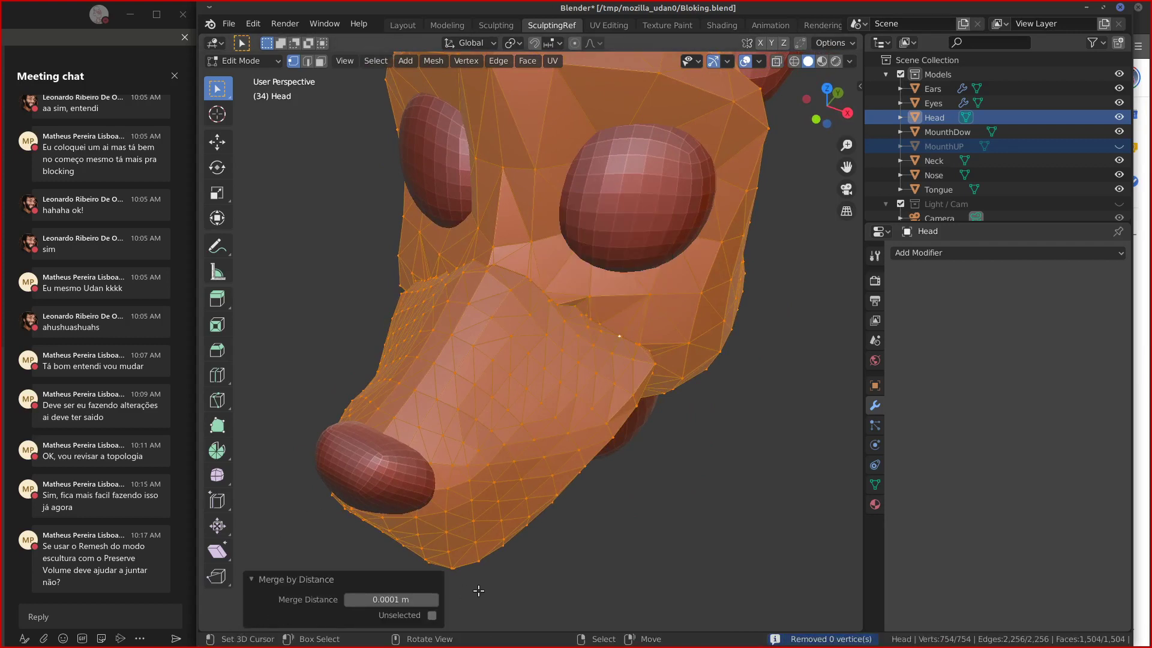
click(434, 600)
click(433, 600)
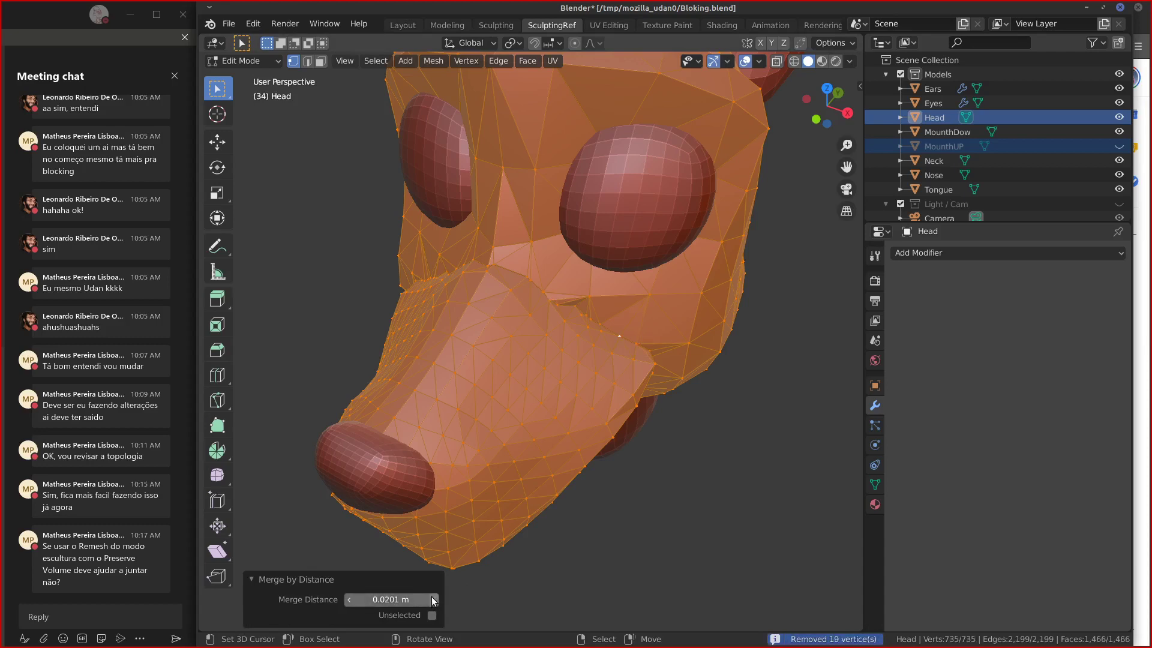
click(350, 597)
click(350, 597)
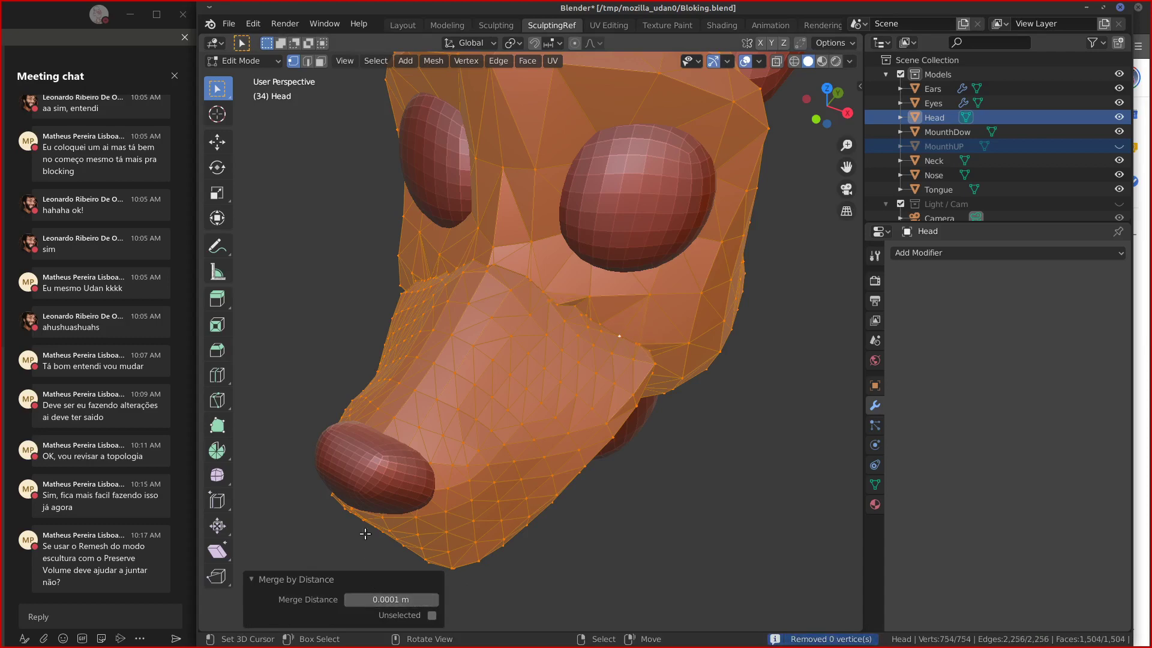
key(Tab)
Put the Head in Sculpt Mode and enable Dyntopo, accepting the confirmation.
middle_drag(524, 379, 627, 294)
click(243, 60)
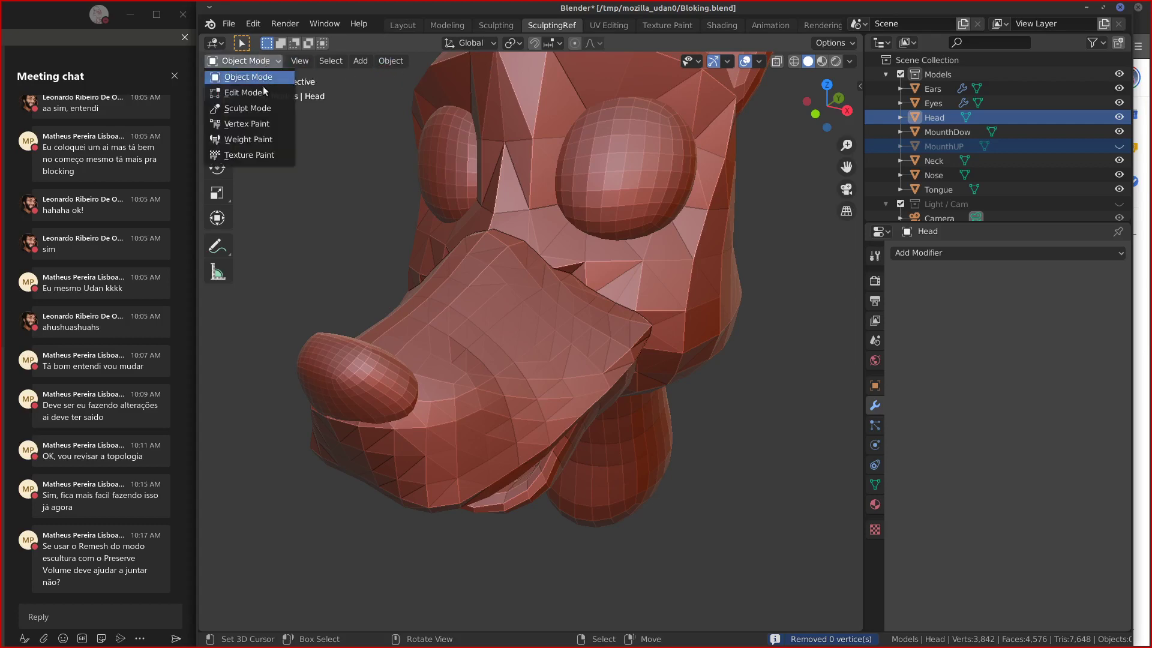
click(240, 108)
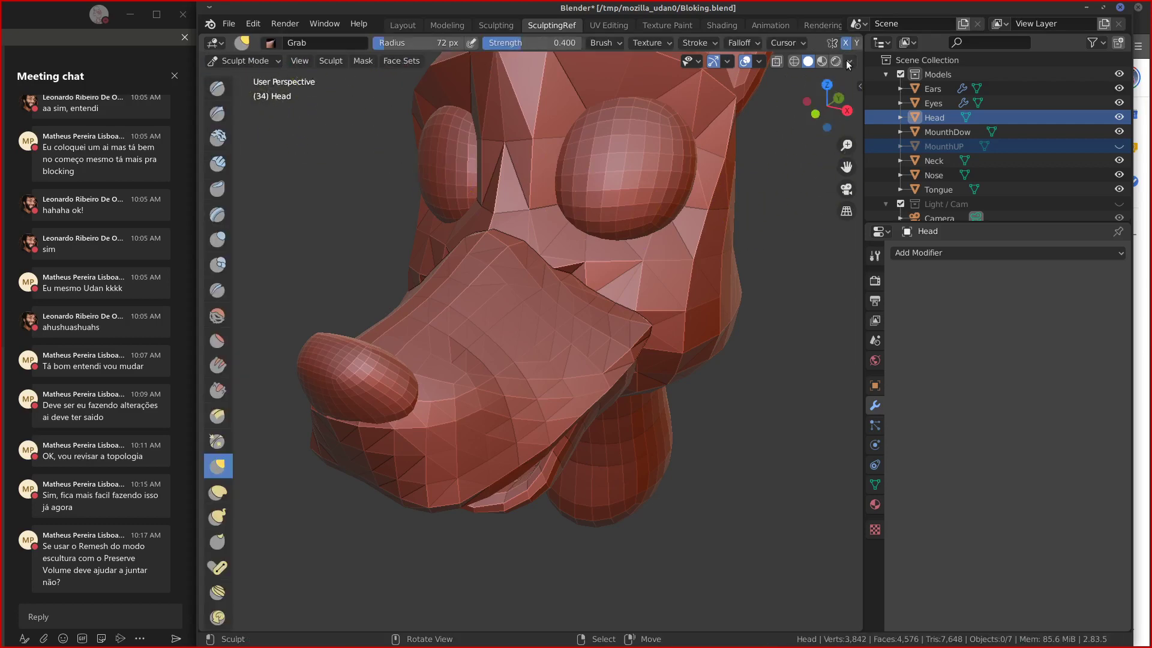
middle_drag(664, 257, 643, 256)
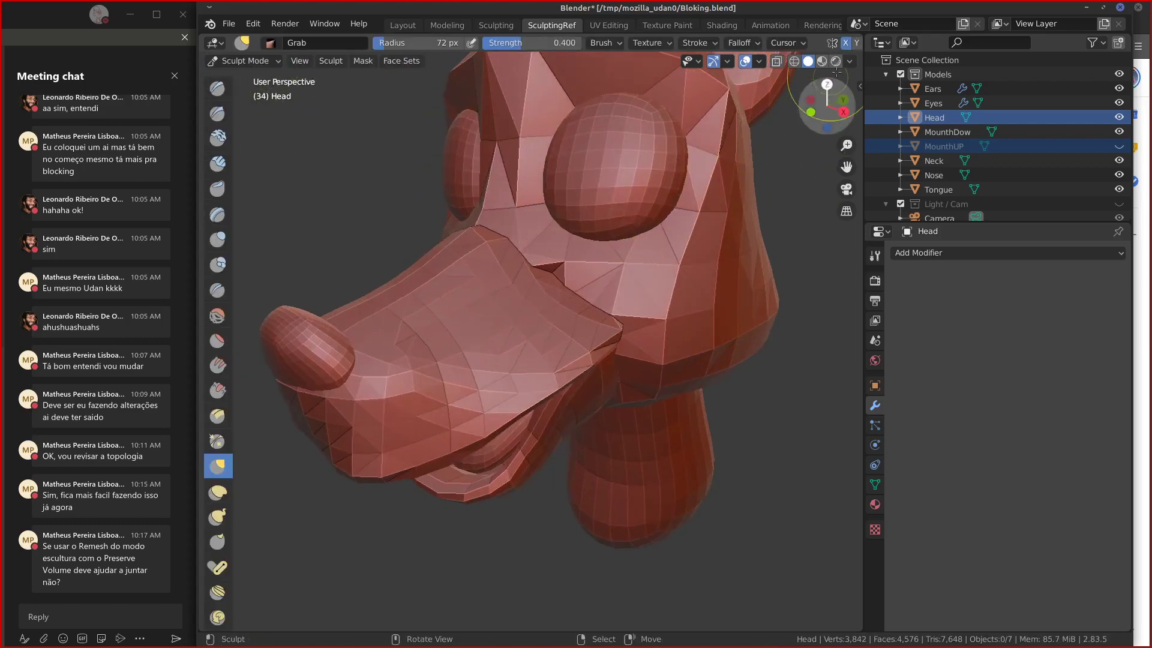
scroll(750, 43, down, 5)
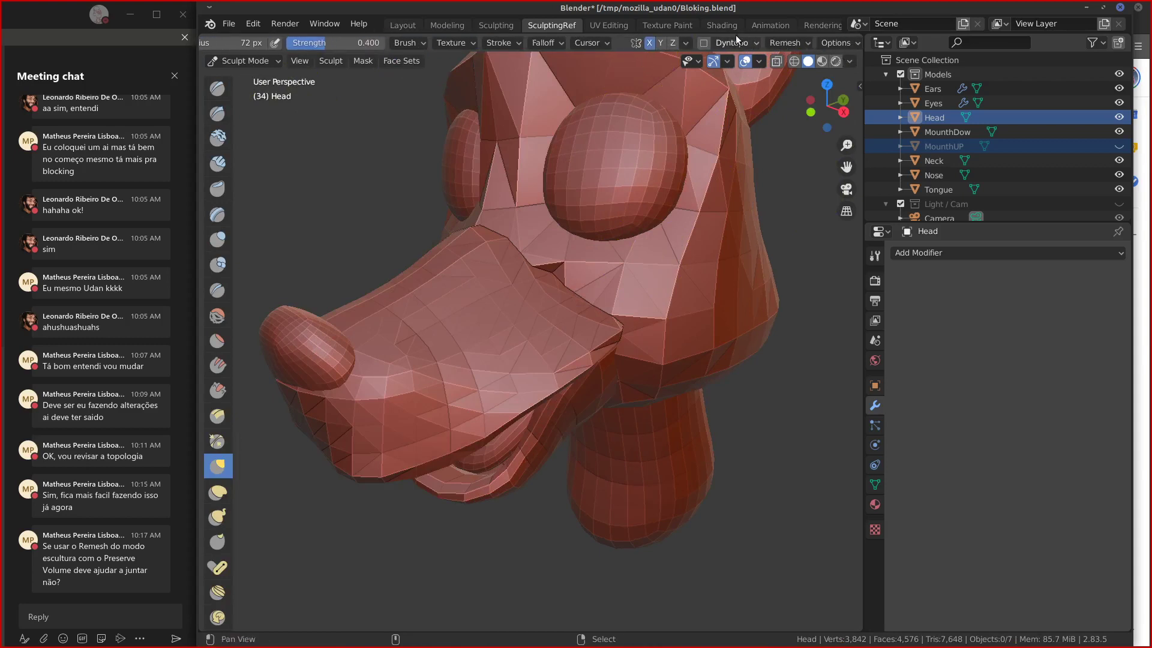
scroll(757, 41, down, 1)
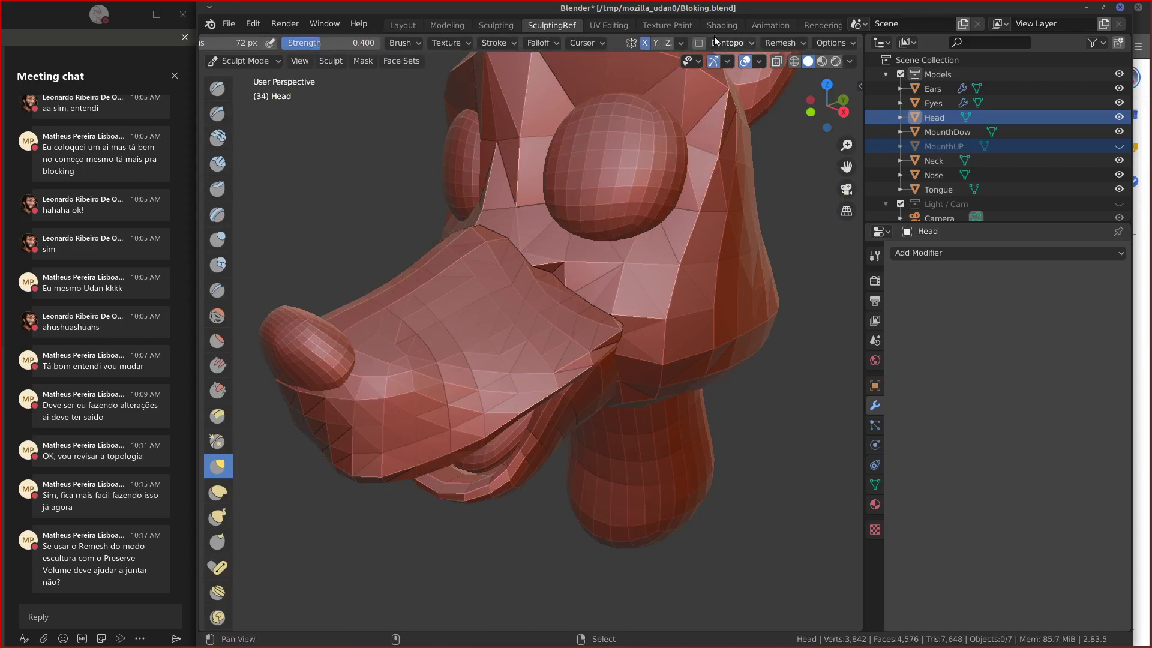
click(702, 42)
click(668, 79)
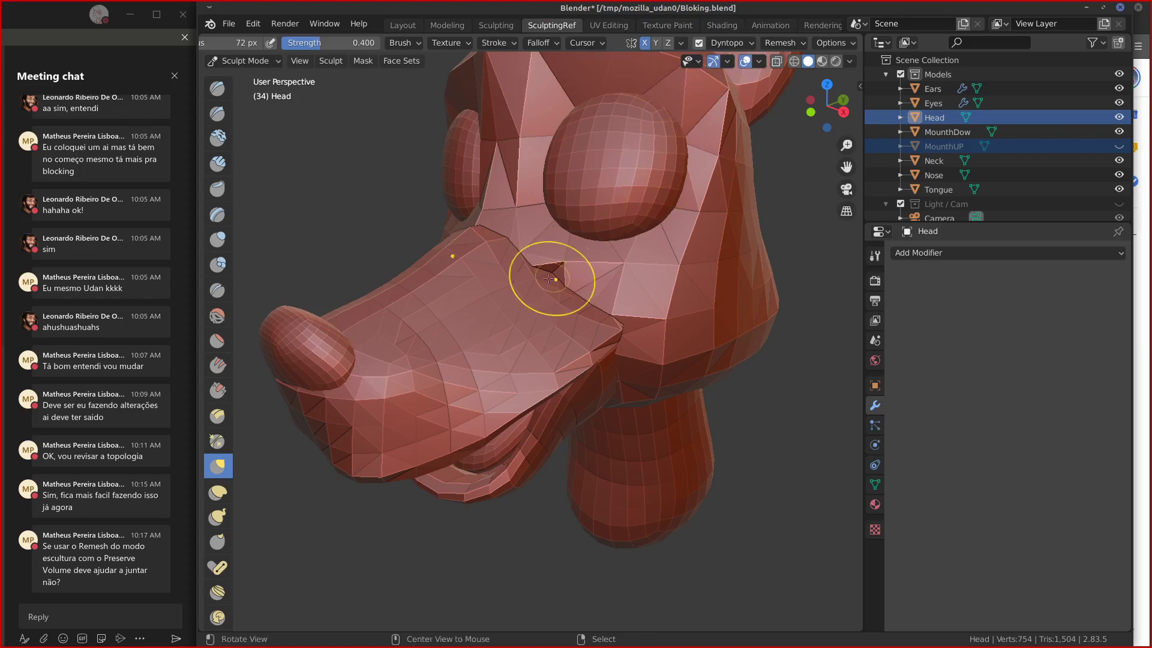
Undo a first Fill brush stroke, reduce the radius to 33 px and fill the seam between snout and head.
middle_drag(549, 279, 360, 288)
click(217, 365)
mouse_move(564, 297)
middle_down()
mouse_move(583, 294)
mouse_move(570, 294)
middle_up()
drag(570, 294, 556, 279)
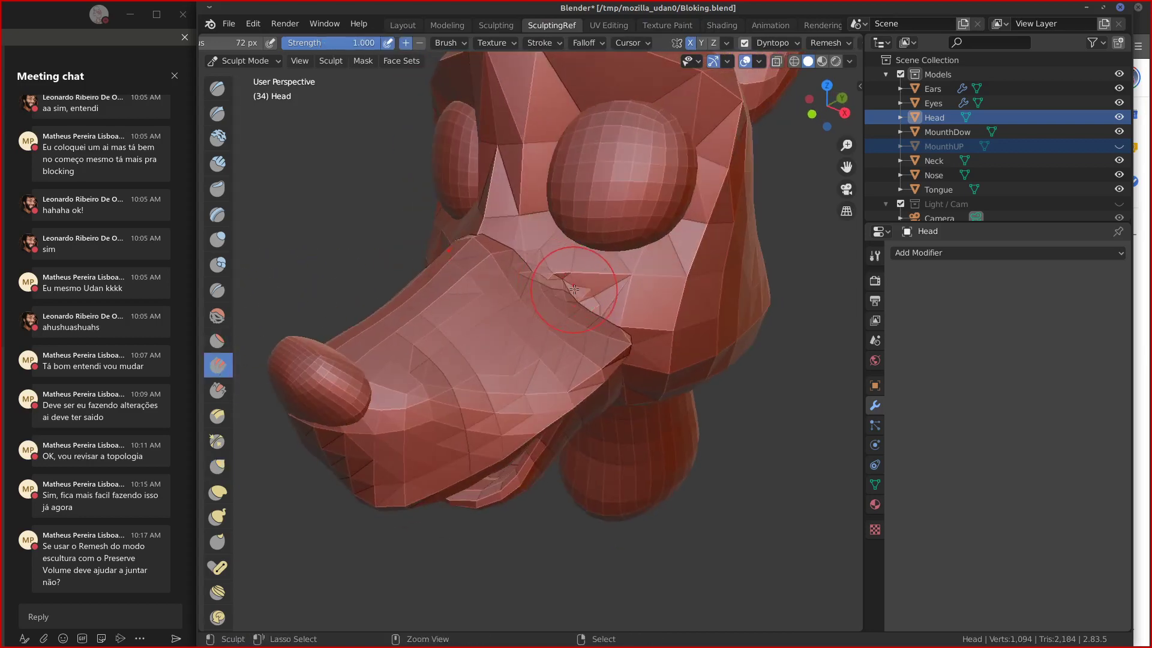
key(ctrl+z)
scroll(599, 288, up, 5)
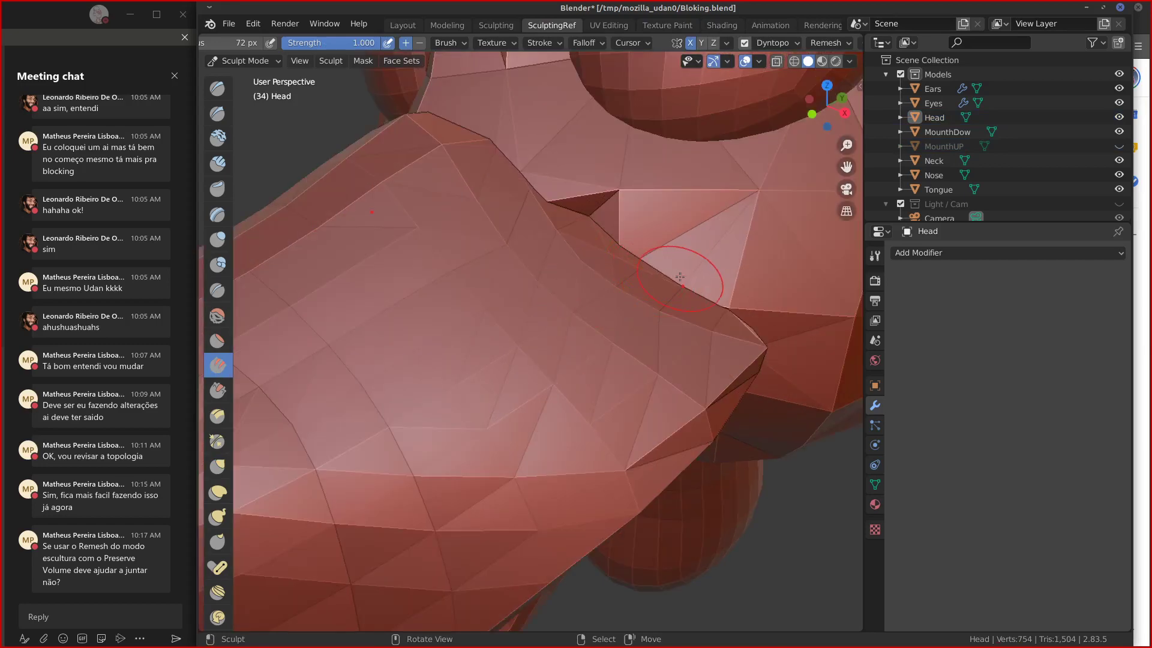
key(f)
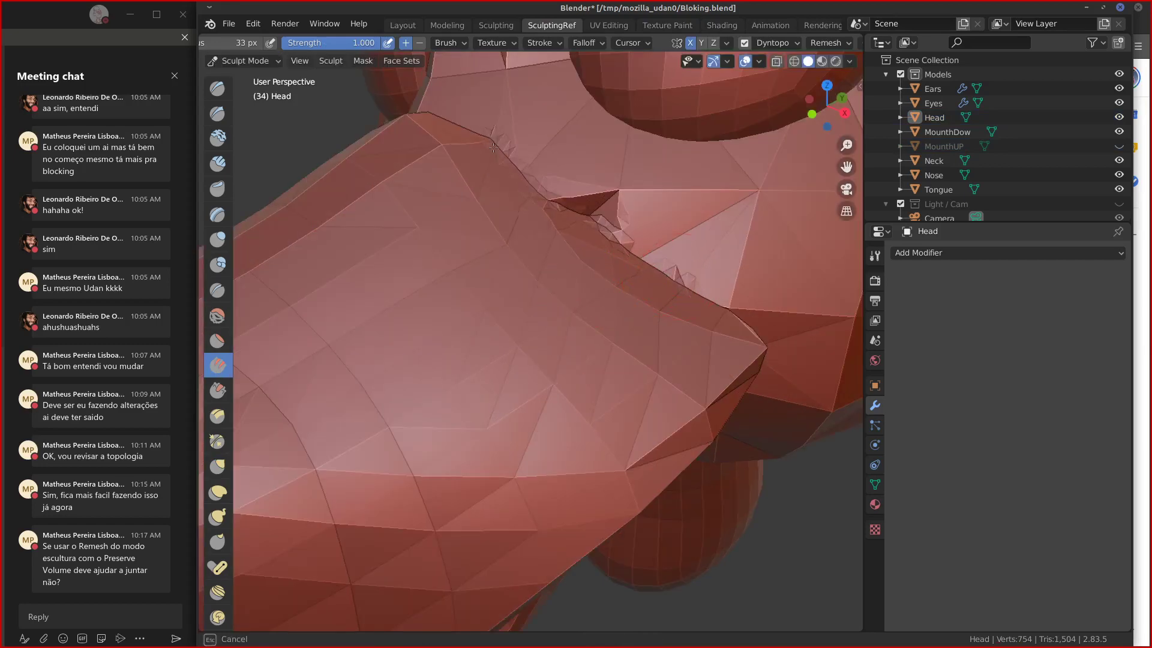
mouse_move(482, 134)
mouse_down()
mouse_move(733, 311)
mouse_move(663, 280)
mouse_up()
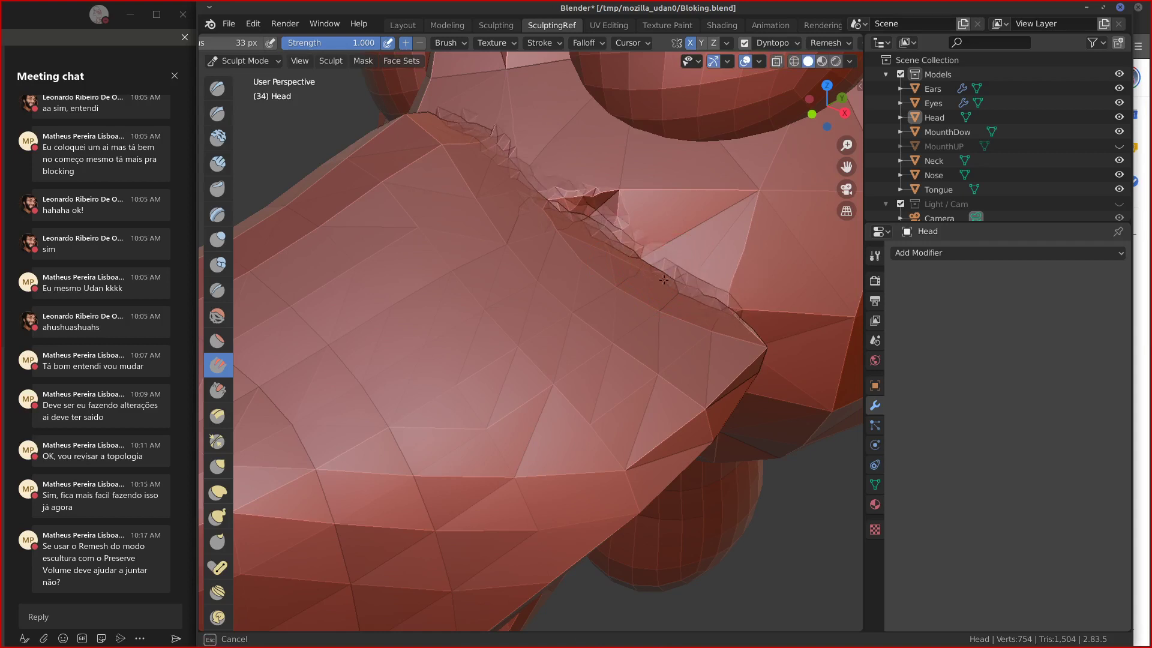
drag(586, 222, 513, 169)
mouse_move(546, 174)
mouse_down()
mouse_move(638, 238)
mouse_move(619, 238)
mouse_up()
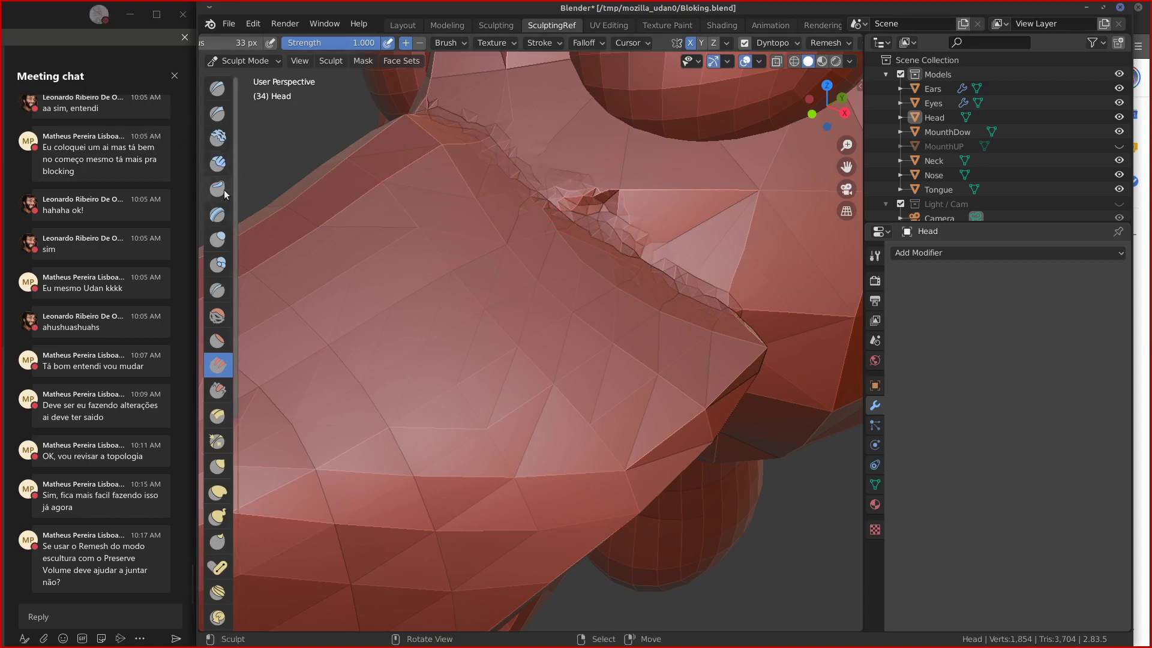
With the Smooth brush at a 92 px radius, smooth the snout seam from between the eyes to the mouth corner.
click(211, 320)
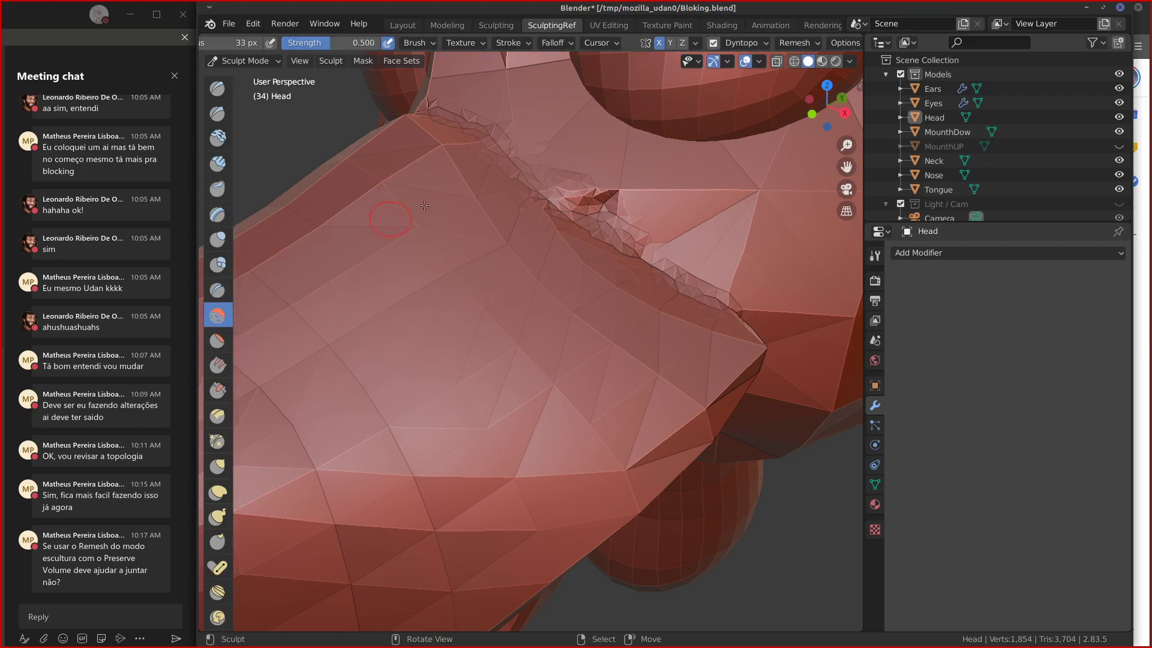
key(f)
click(538, 161)
drag(534, 168, 472, 122)
mouse_move(565, 195)
mouse_down()
mouse_move(735, 303)
mouse_move(762, 345)
mouse_up()
drag(513, 169, 518, 172)
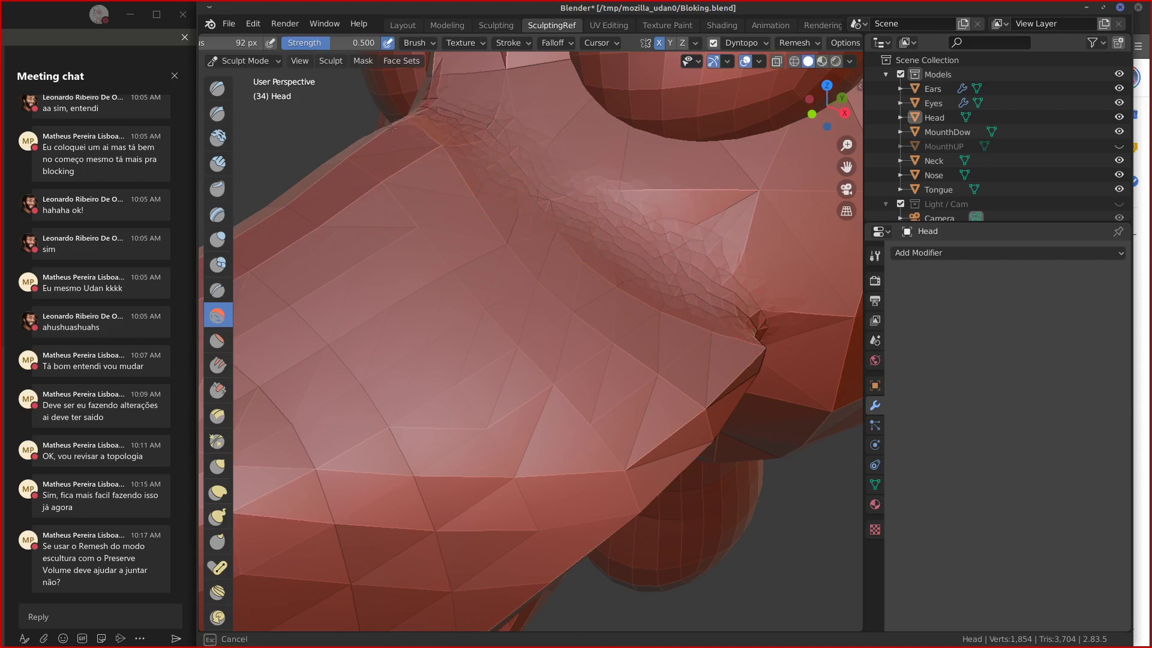
drag(392, 128, 393, 129)
middle_drag(393, 129, 630, 234)
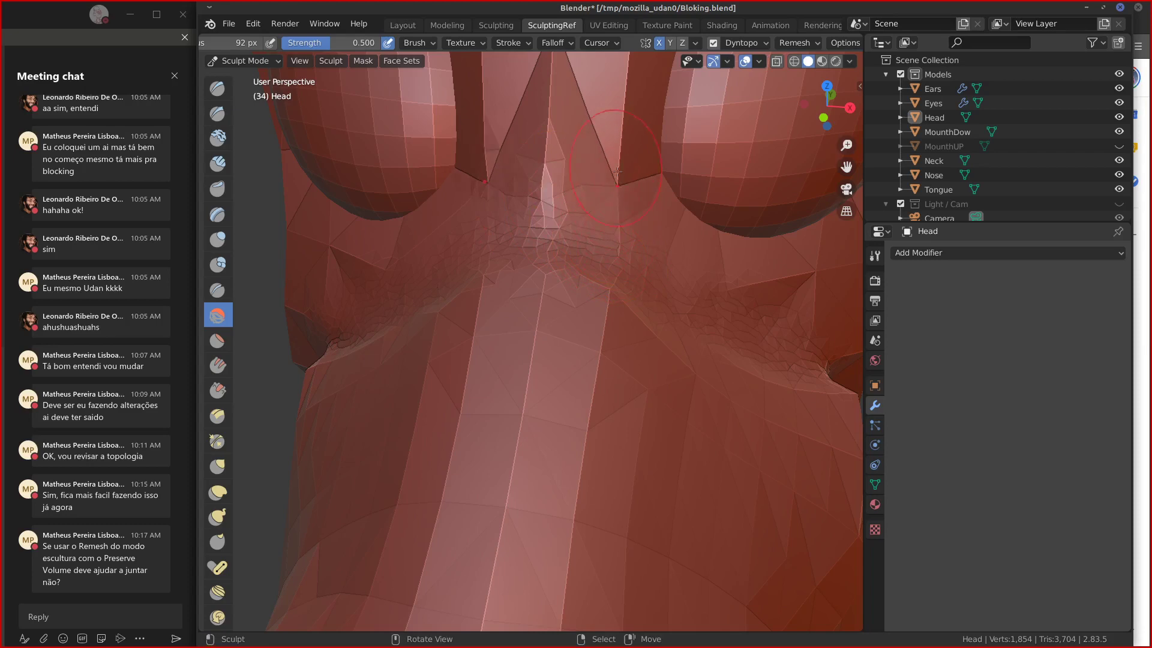
mouse_move(615, 241)
alt+mouse_down()
mouse_move(594, 214)
mouse_move(614, 223)
mouse_move(571, 198)
mouse_move(603, 224)
alt+mouse_up()
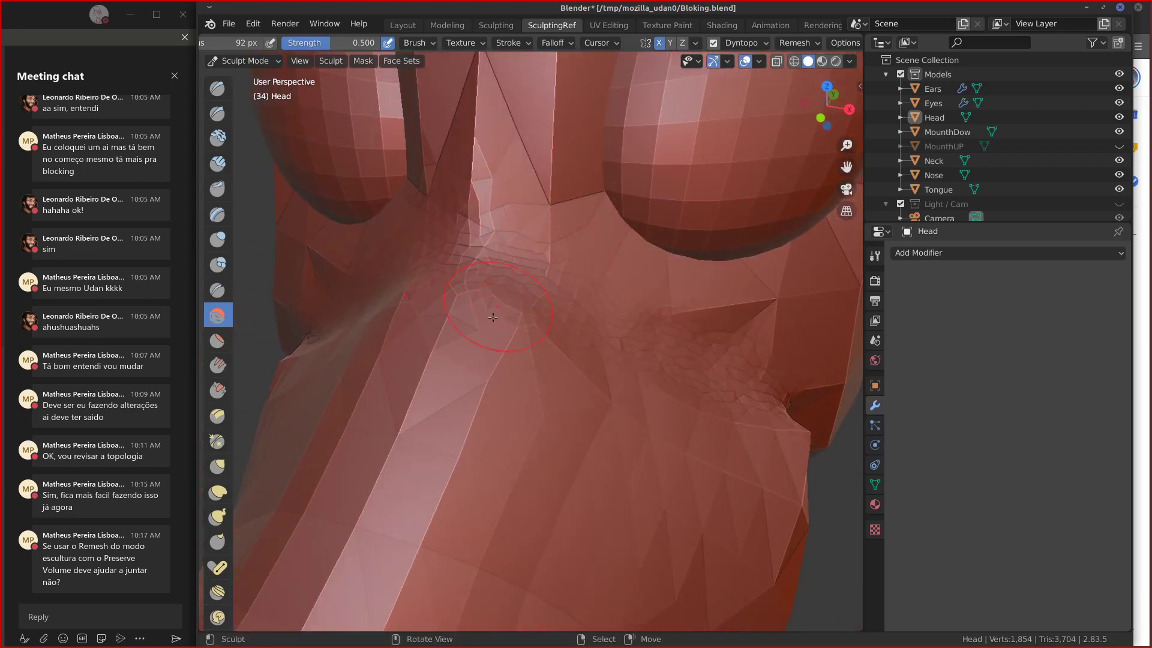
Build up volume along the seam between snout and head with the Clay Strips brush.
alt+drag(511, 322, 492, 307)
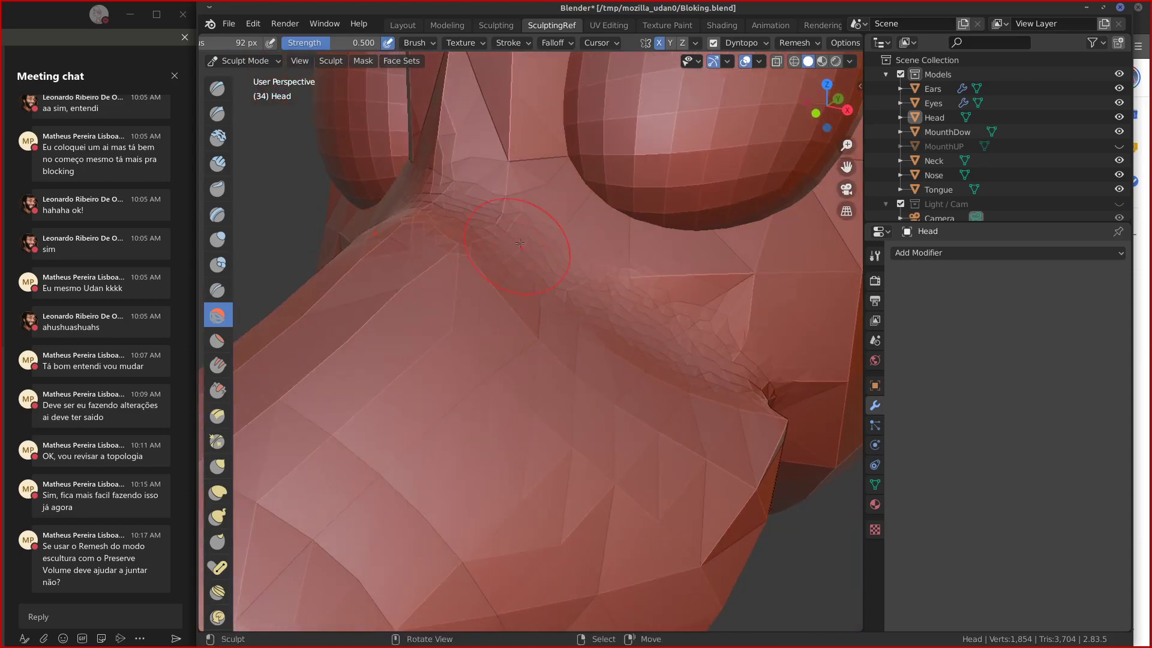
click(217, 167)
mouse_move(526, 257)
mouse_down()
mouse_move(622, 282)
mouse_move(625, 305)
mouse_move(669, 354)
mouse_move(740, 402)
mouse_up()
drag(672, 339, 750, 402)
mouse_move(750, 387)
mouse_down()
mouse_move(699, 321)
mouse_move(544, 213)
mouse_move(434, 261)
mouse_move(351, 351)
mouse_move(462, 234)
mouse_up()
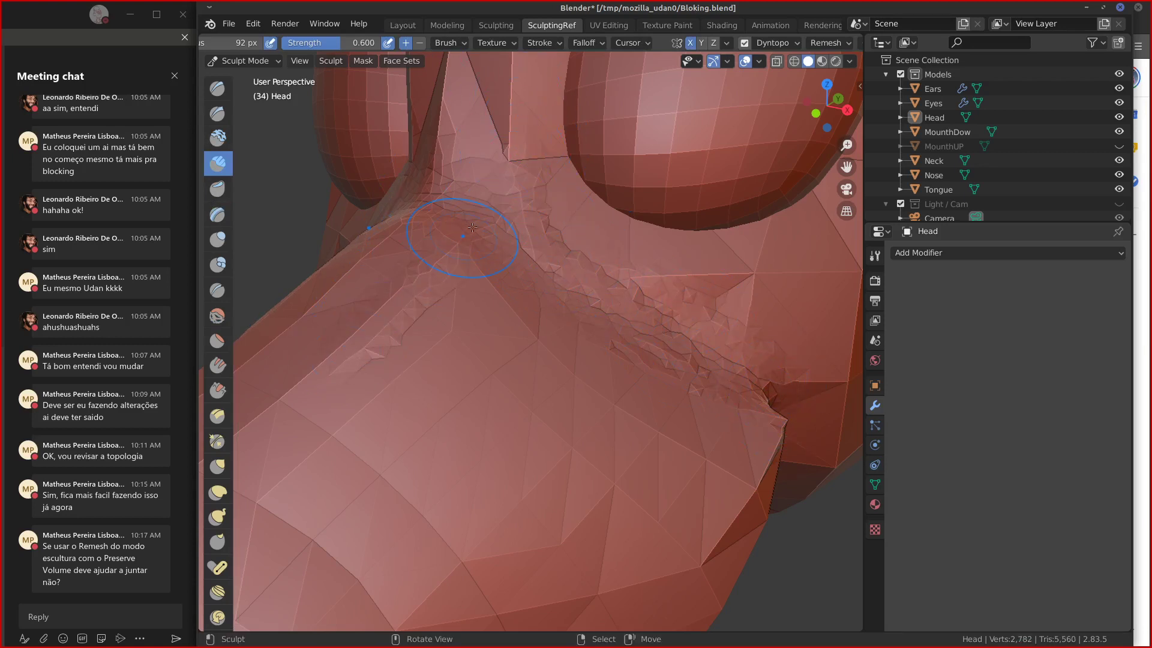
Smooth the added clay along the snout seam, the bridge between the eyes and the mouth corner with the Smooth brush.
click(218, 316)
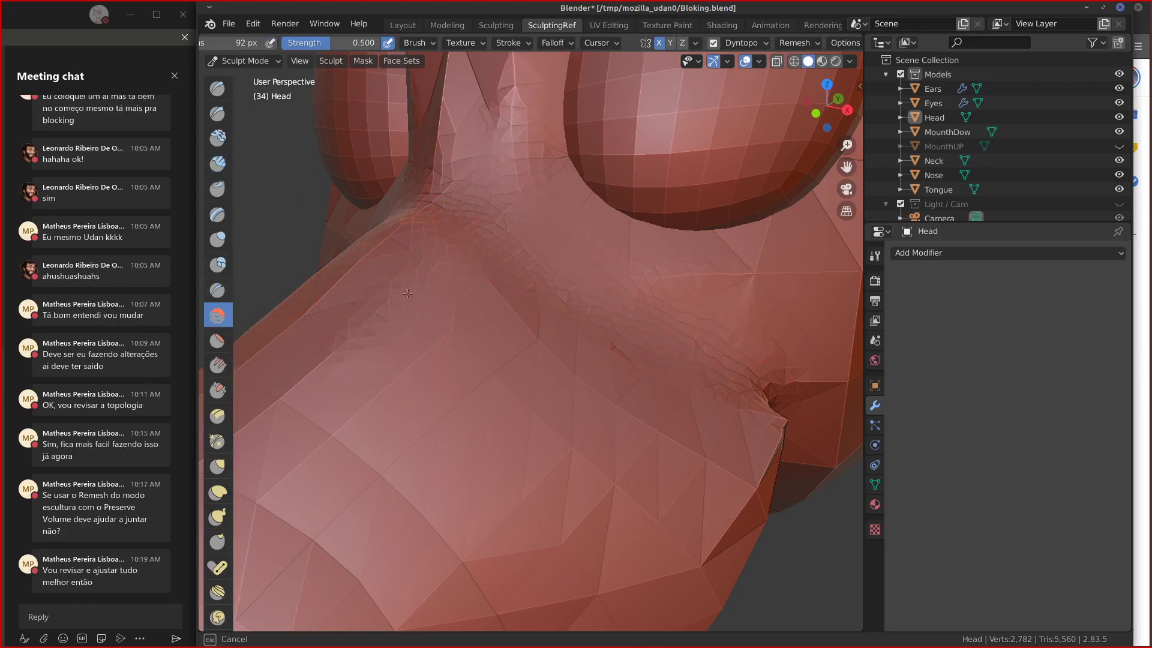
middle_drag(481, 196, 648, 332)
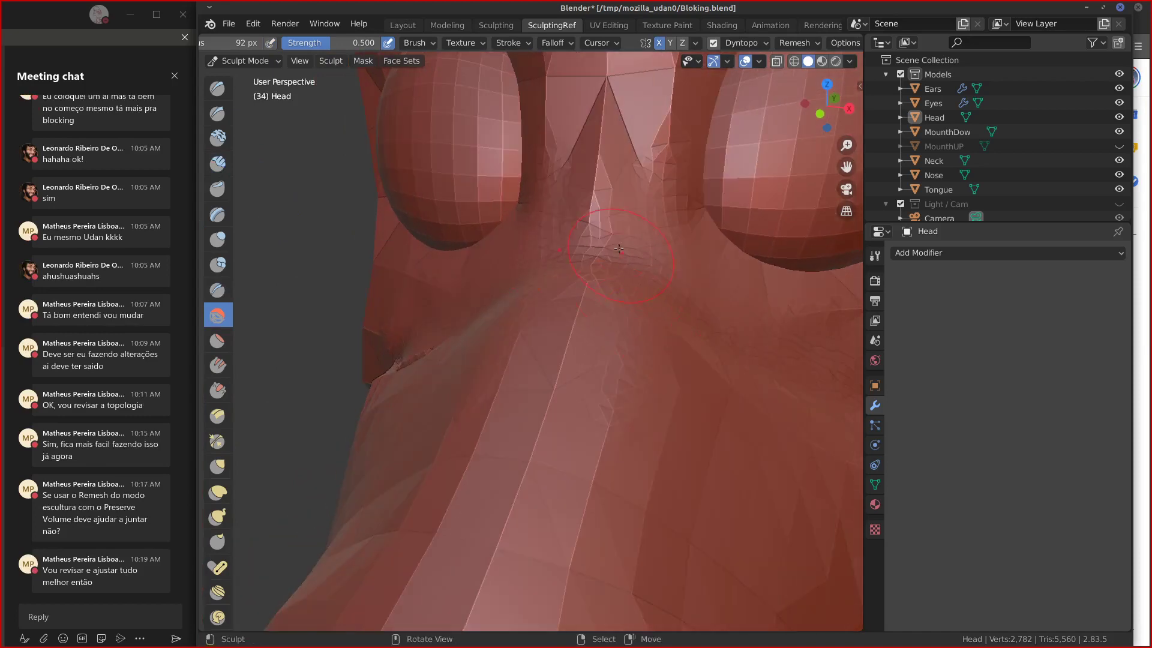
mouse_move(599, 211)
mouse_down()
mouse_move(600, 120)
mouse_move(611, 103)
mouse_up()
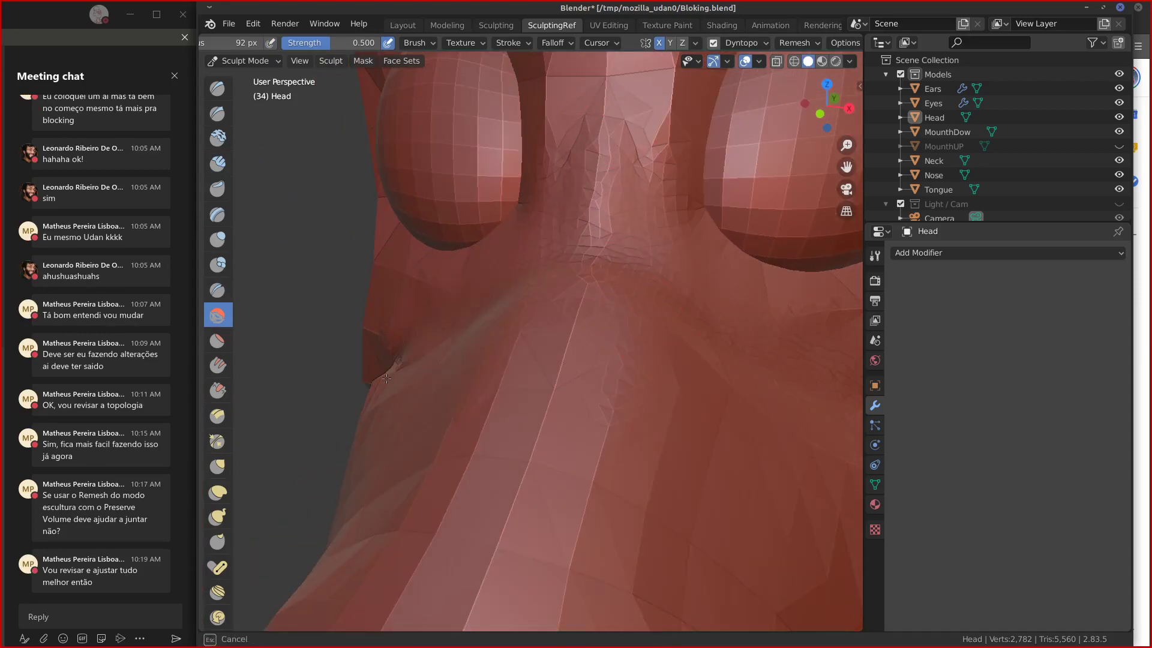
scroll(540, 371, down, 10)
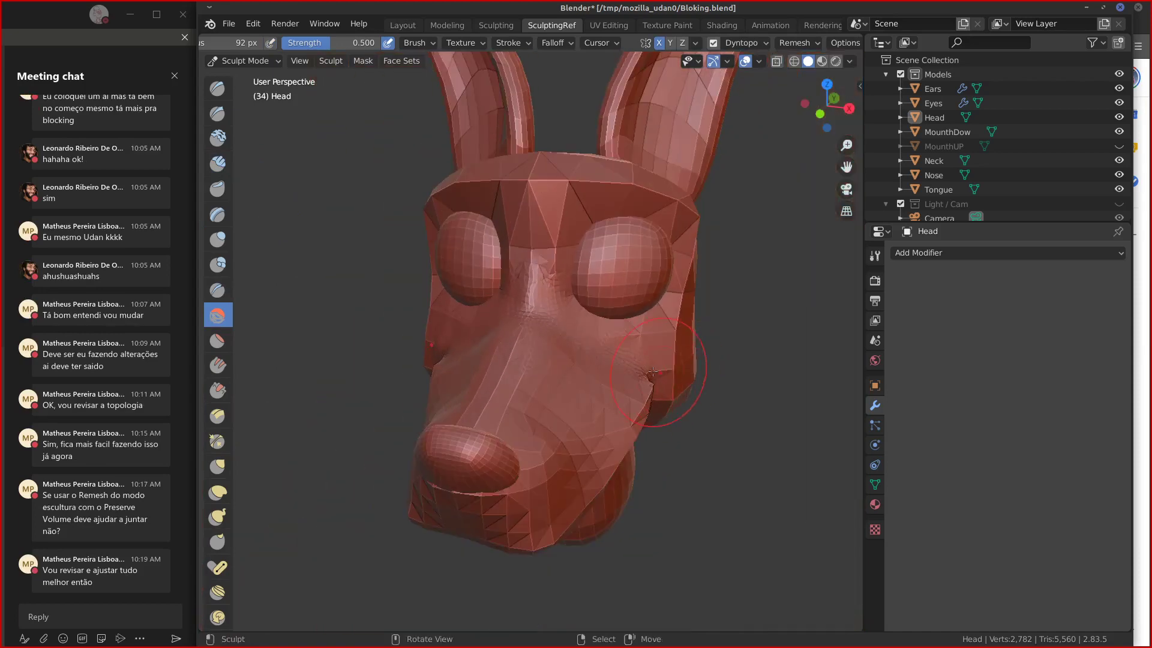
alt+drag(596, 353, 552, 347)
mouse_move(519, 280)
mouse_down()
mouse_move(480, 331)
mouse_move(530, 346)
mouse_up()
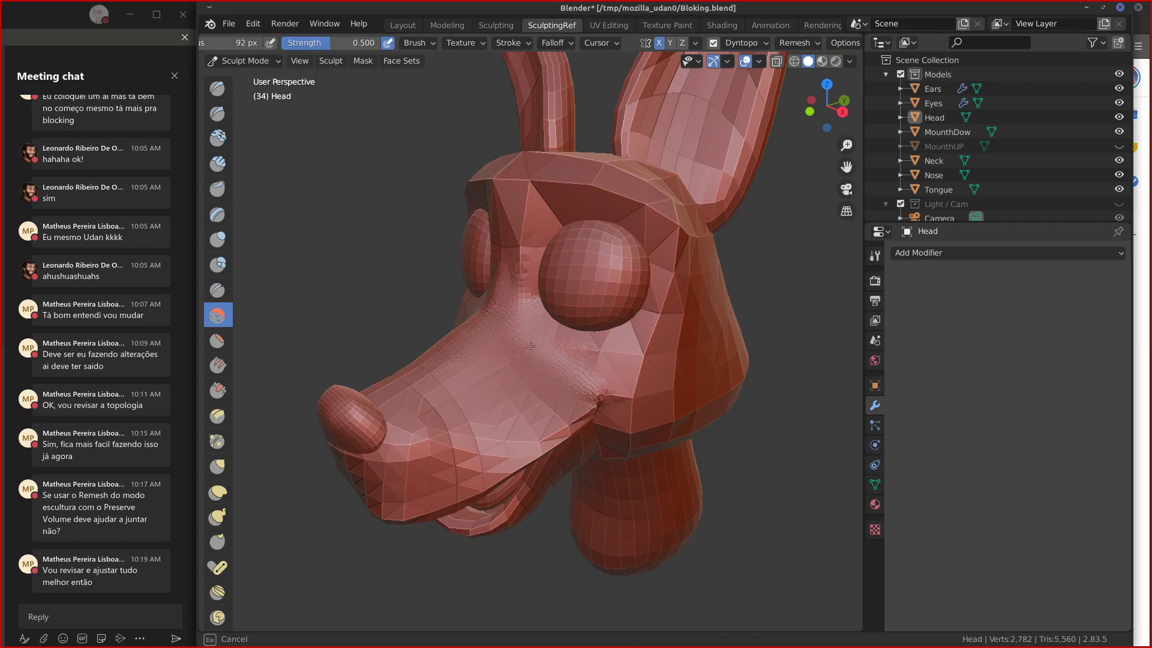
mouse_move(598, 393)
mouse_down()
mouse_move(591, 348)
mouse_move(528, 328)
mouse_up()
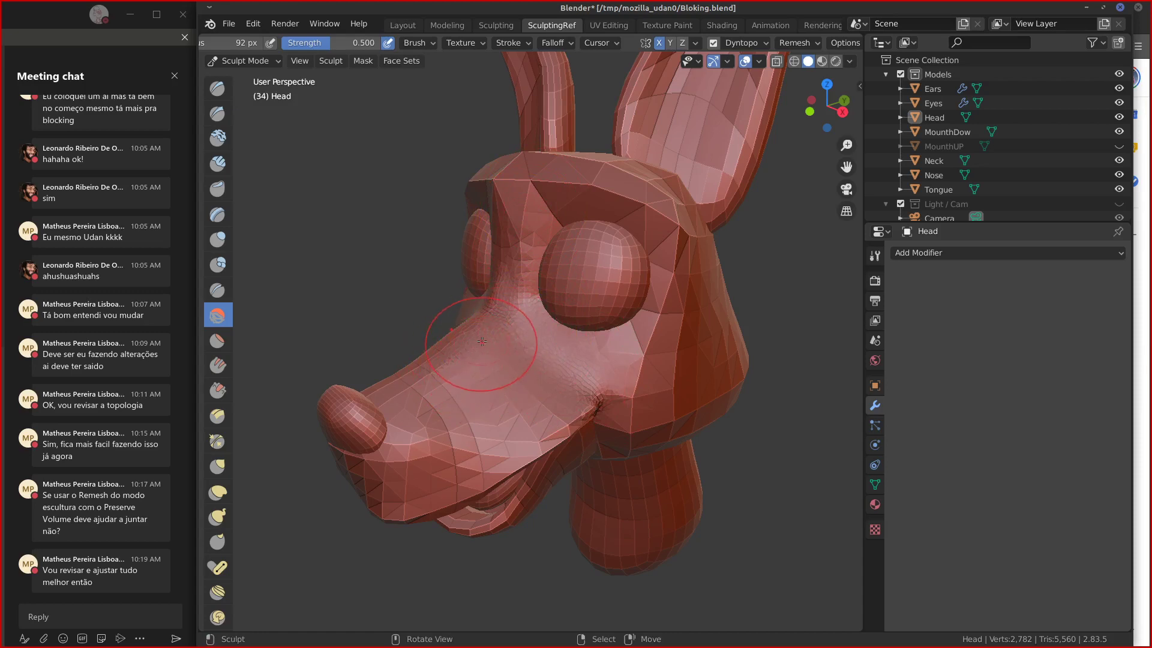
With the Pinch brush at a 35 px radius, tighten the upper side edge of the snout.
scroll(473, 357, up, 3)
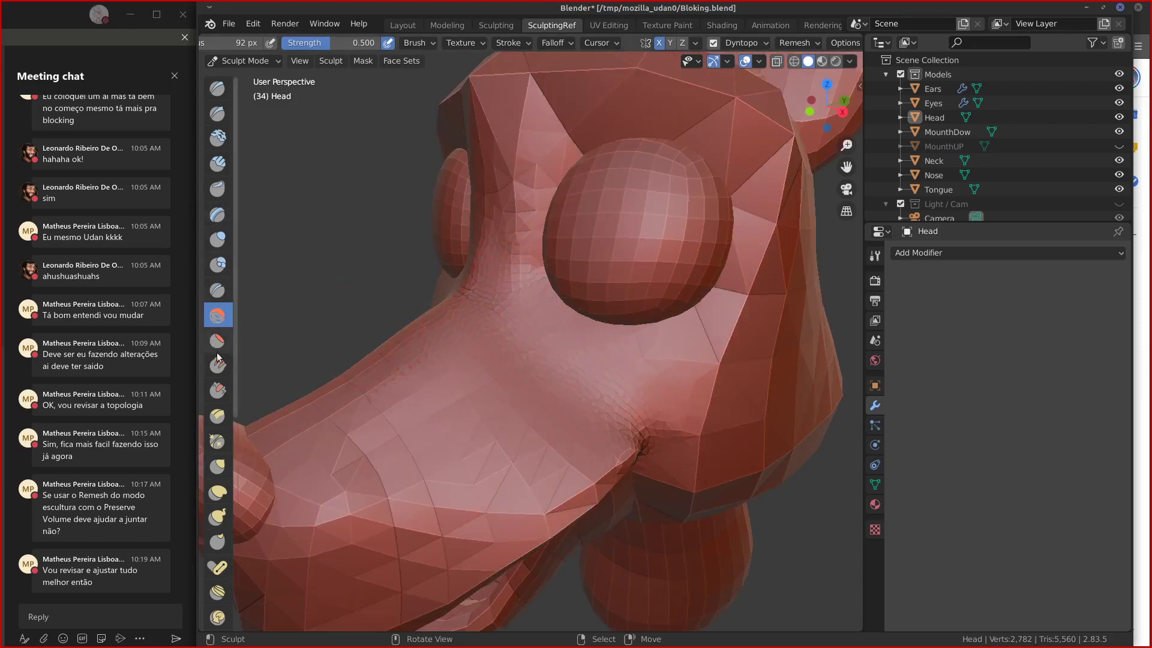
click(220, 445)
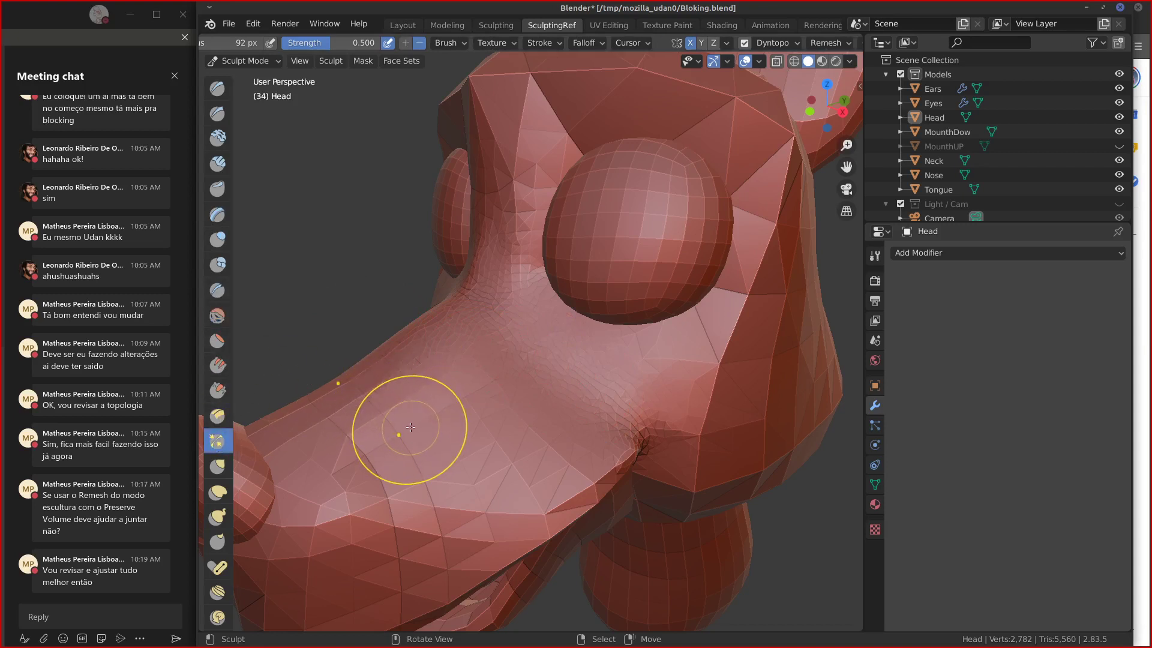
key(f)
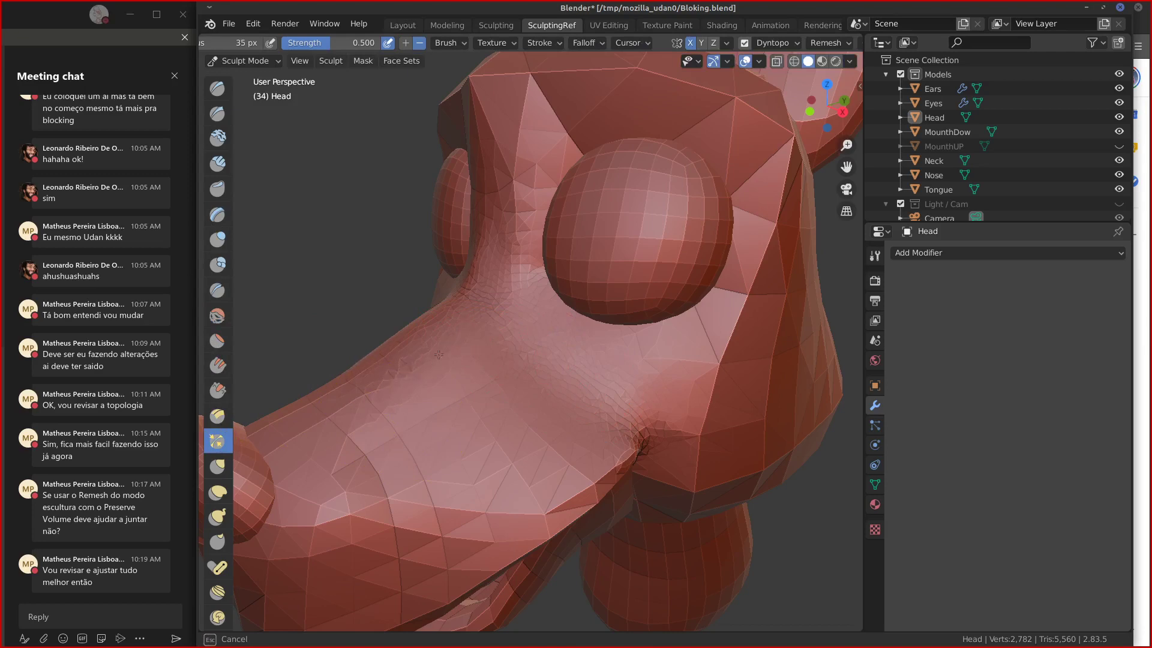
click(357, 396)
middle_drag(442, 365, 380, 413)
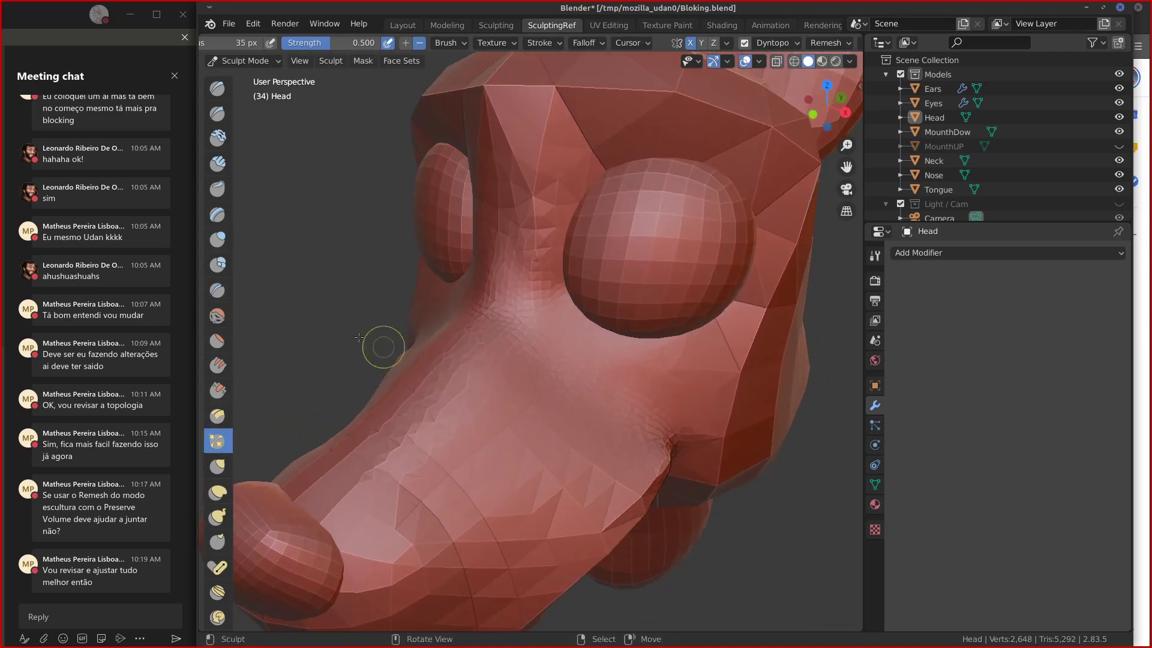
Try a Multi-plane Scrape stroke along the upper side edge of the snout.
click(214, 415)
drag(414, 447, 498, 373)
key(ctrl+z)
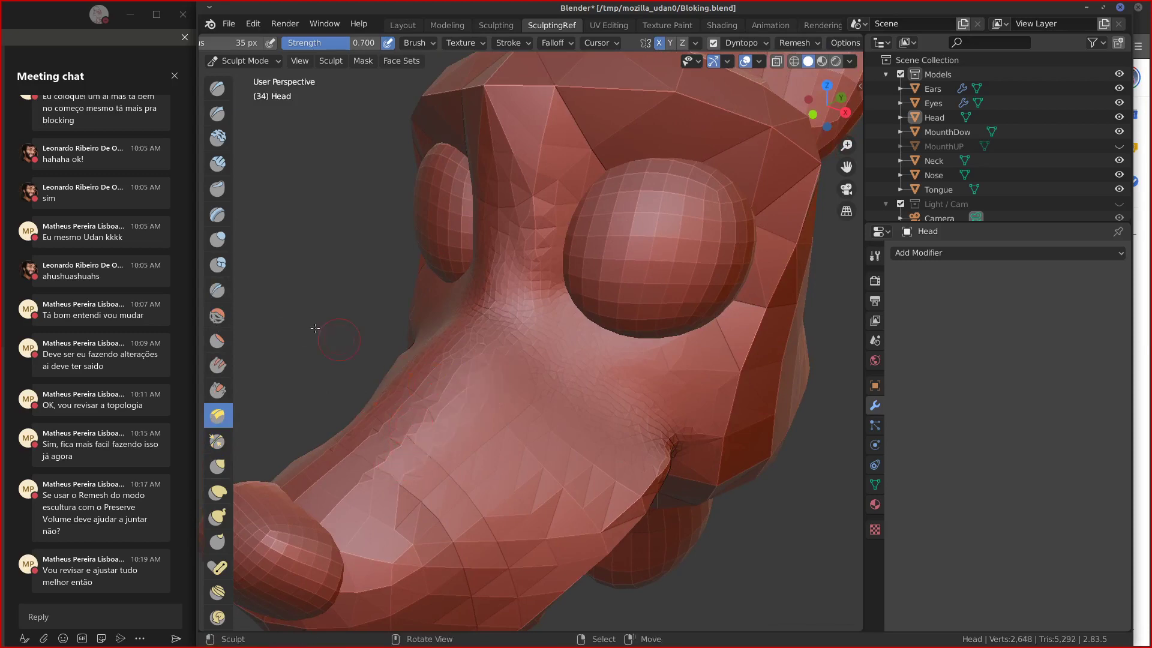
Flatten the top and upper side edge of the snout with the Flatten brush, finishing by selecting the Pinch brush.
click(218, 340)
middle_drag(456, 360, 549, 373)
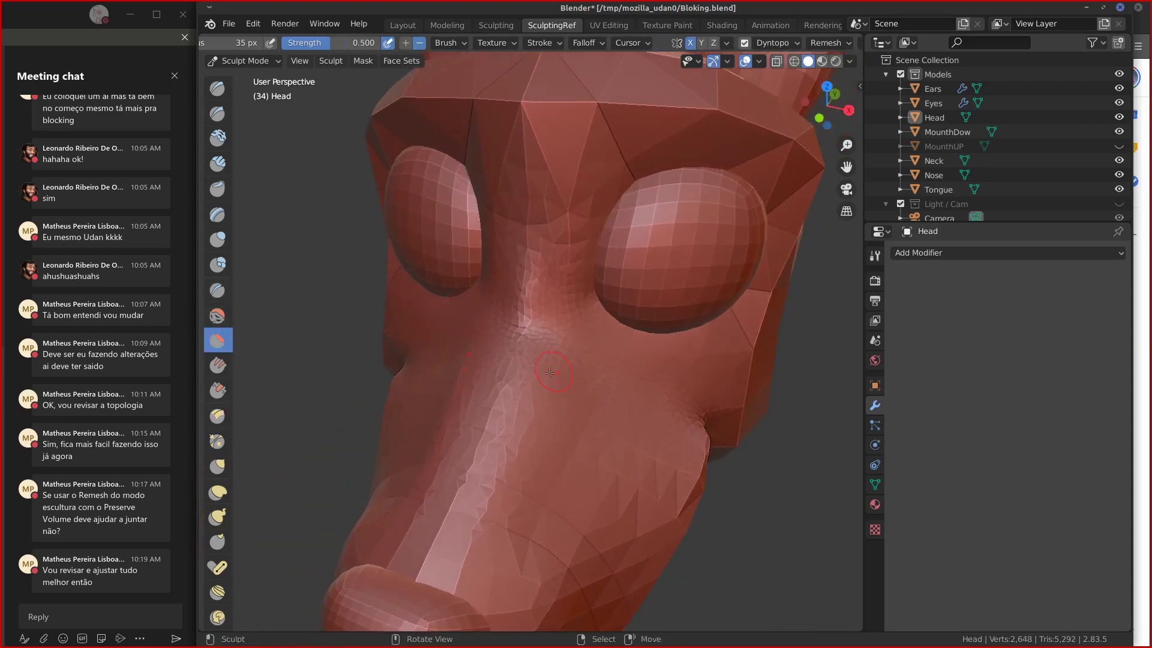
drag(550, 372, 500, 429)
middle_drag(500, 429, 465, 416)
drag(420, 432, 448, 400)
click(217, 441)
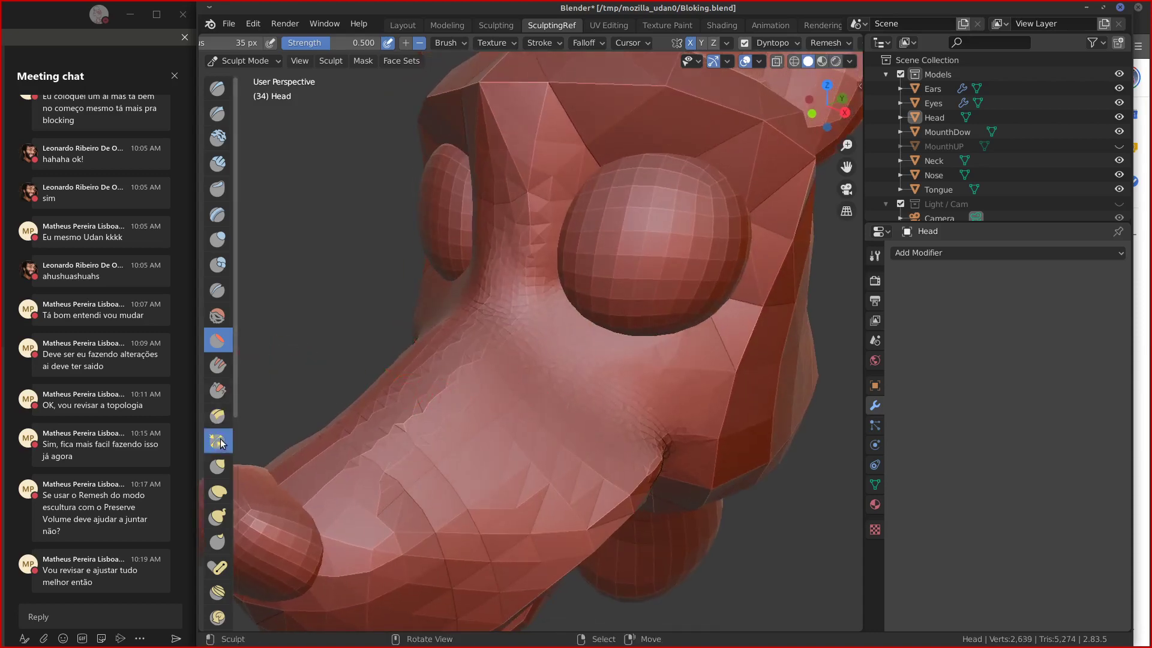
With the Pinch brush at a 35 px radius, tighten the upper side edge of the snout and the bridge between the eyes.
drag(386, 433, 414, 409)
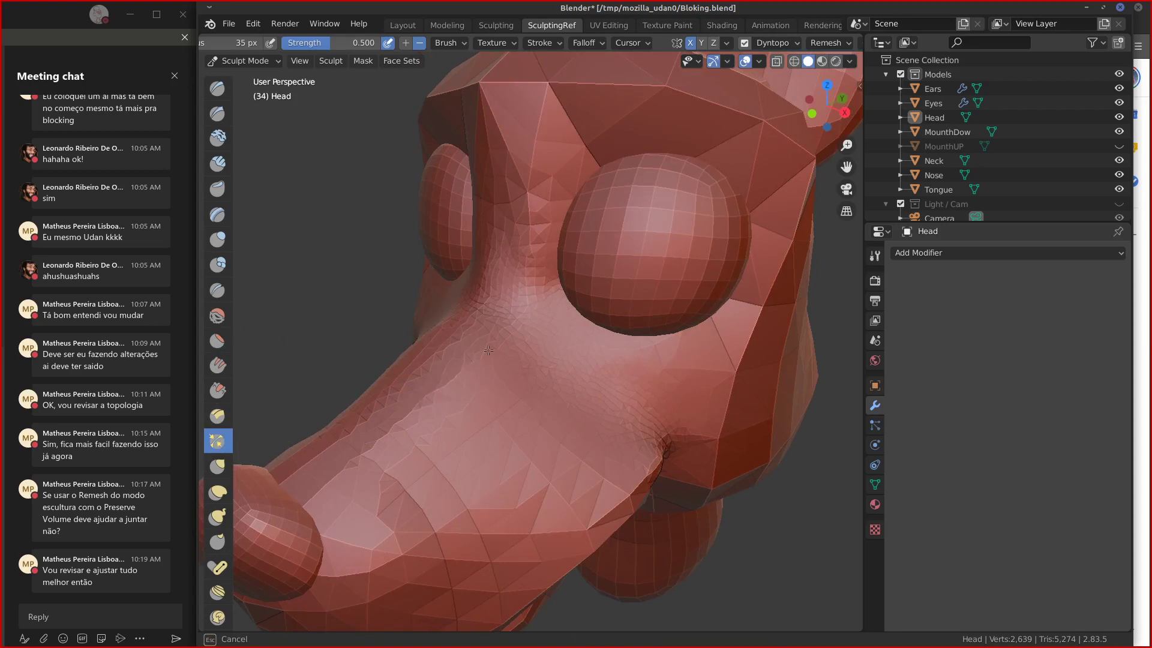
drag(518, 288, 535, 220)
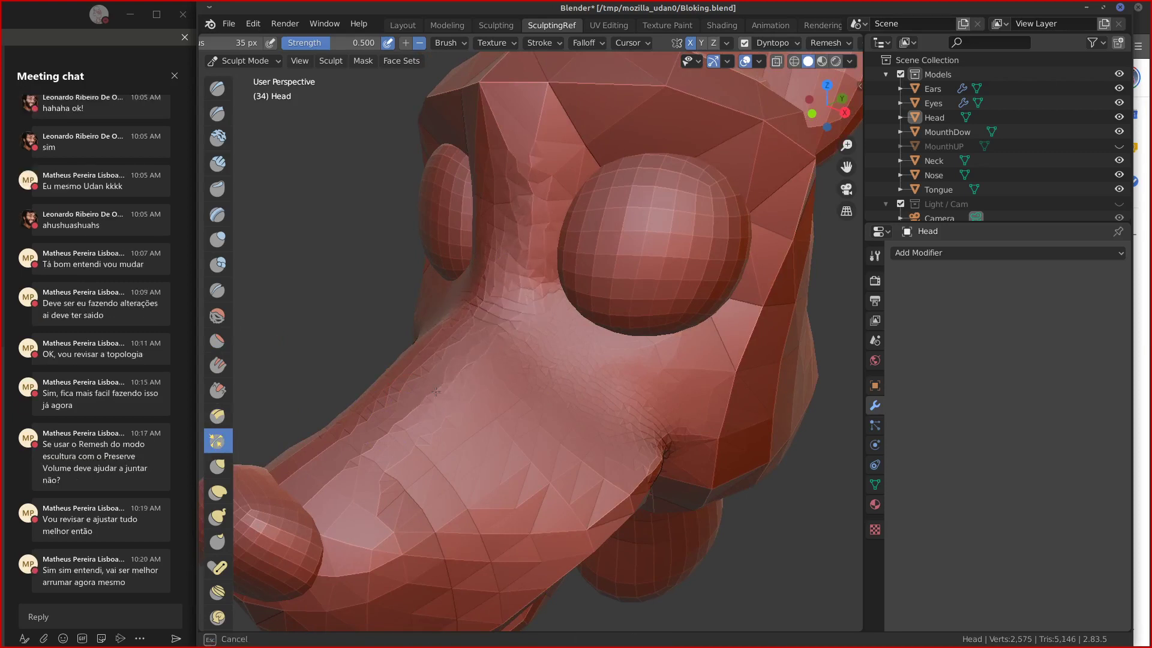
drag(324, 478, 318, 483)
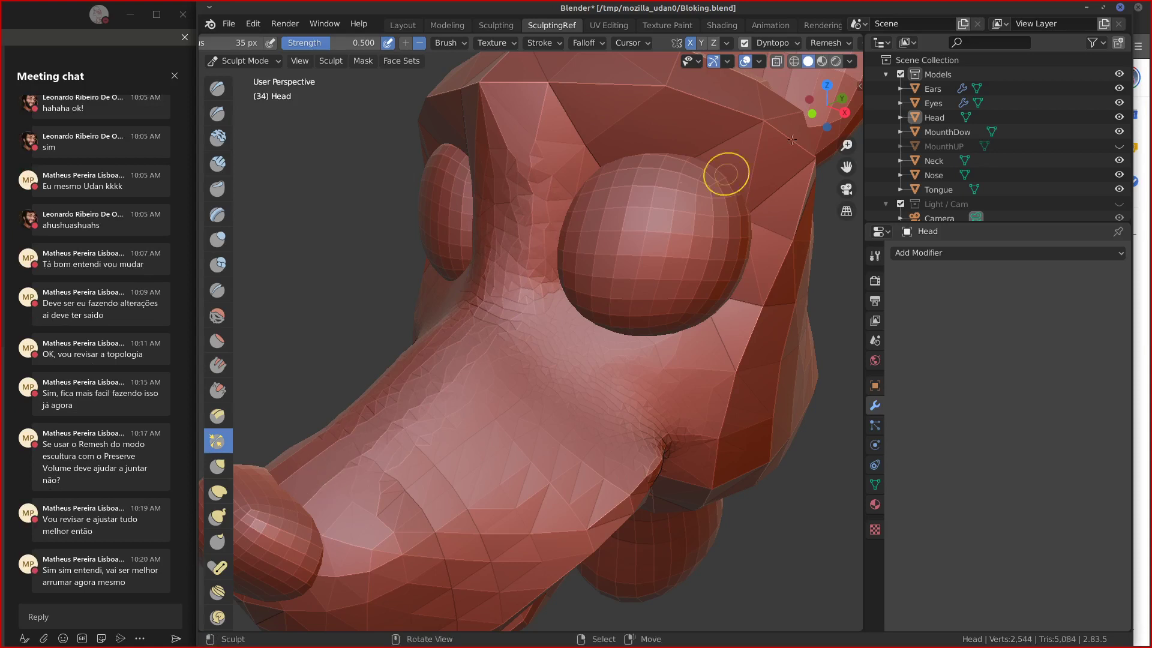
Enable Smooth Shading in the Dyntopo settings.
click(849, 61)
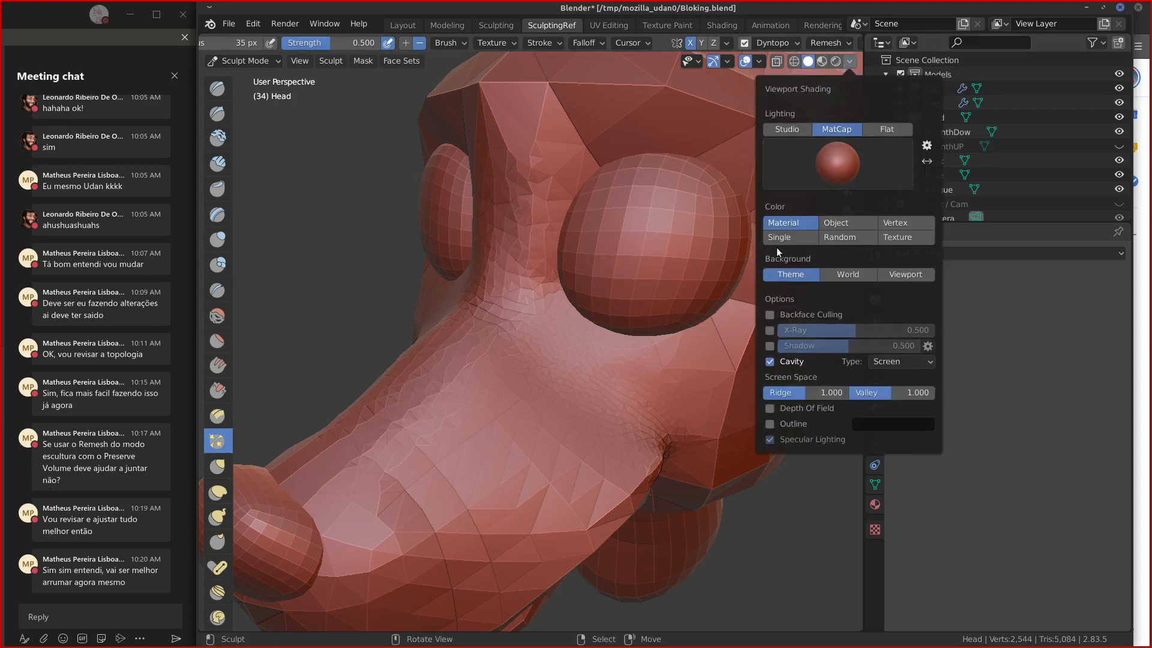
click(787, 43)
click(832, 101)
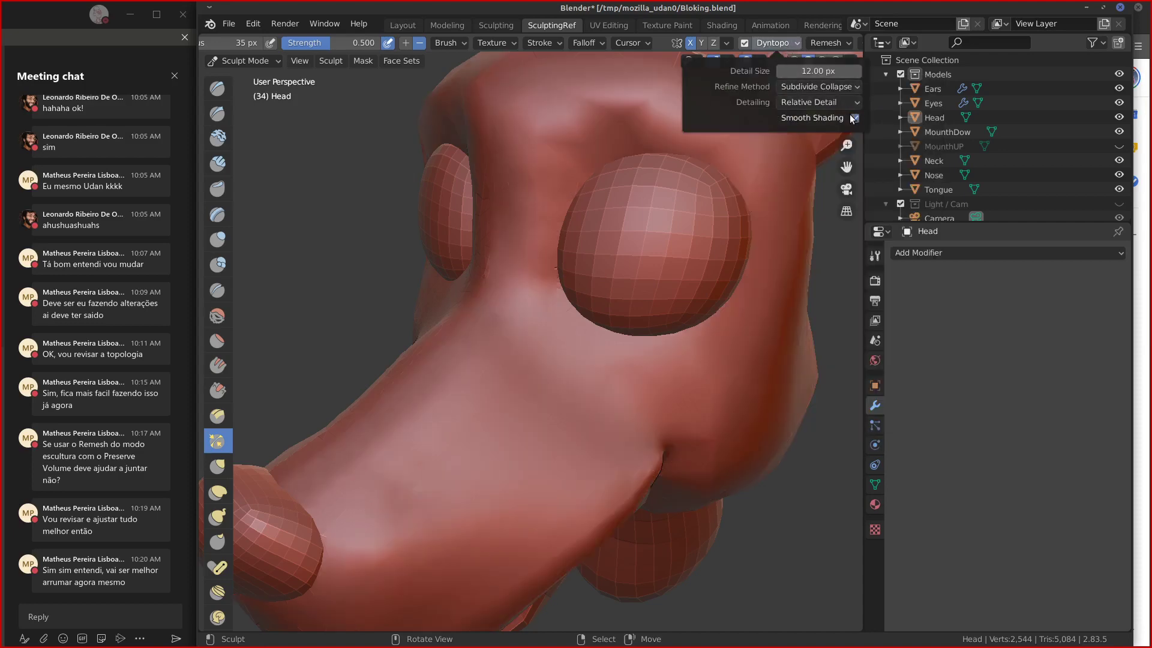
Carve a few inverted Clay Strips strokes into the upper side of the snout in front of the eye at 0.600 strength.
mouse_move(504, 399)
middle_down()
mouse_move(620, 374)
mouse_move(443, 324)
middle_up()
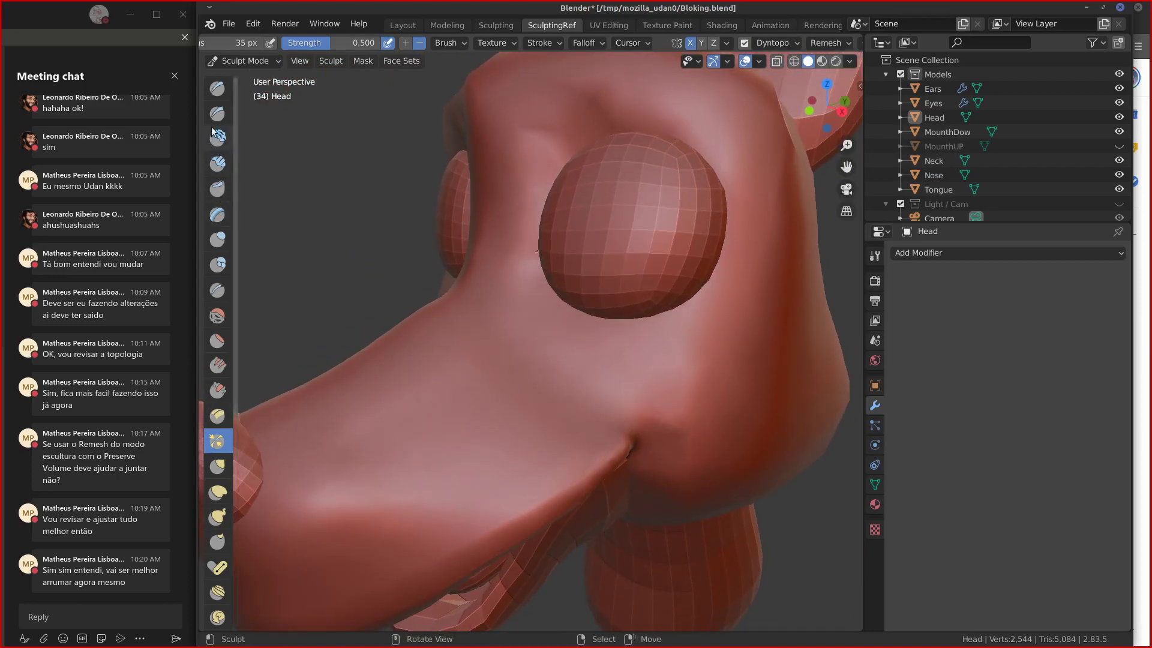
click(217, 163)
scroll(476, 390, up, 6)
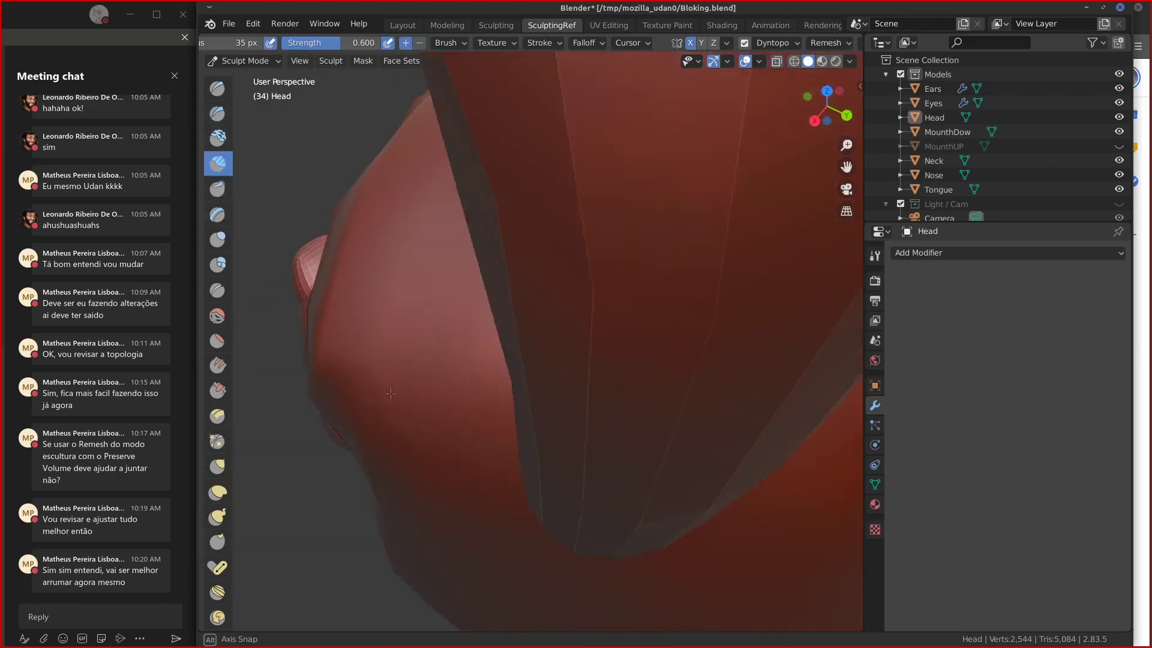
mouse_move(421, 377)
alt+mouse_down()
mouse_move(585, 336)
mouse_move(529, 339)
mouse_move(372, 419)
alt+mouse_up()
mouse_move(456, 372)
ctrl+mouse_down()
mouse_move(356, 446)
mouse_move(482, 450)
ctrl+mouse_up()
ctrl+drag(466, 372, 430, 404)
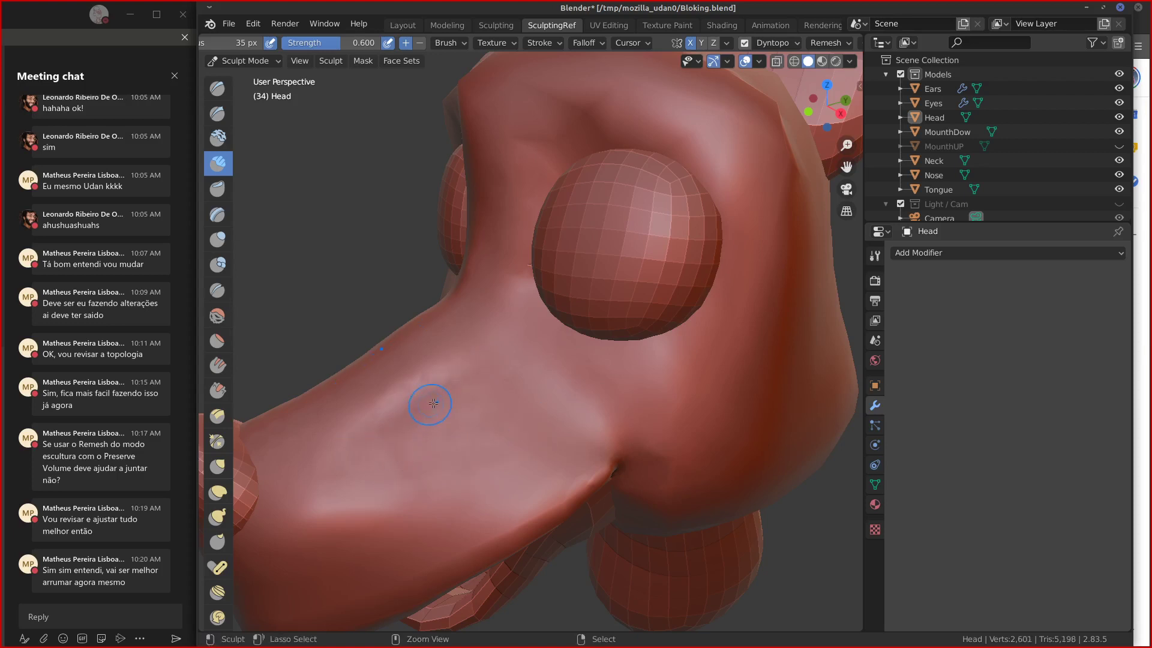
Smooth the Clay Strips marks on the side of the snout with the Smooth brush at 0.500 strength.
click(211, 318)
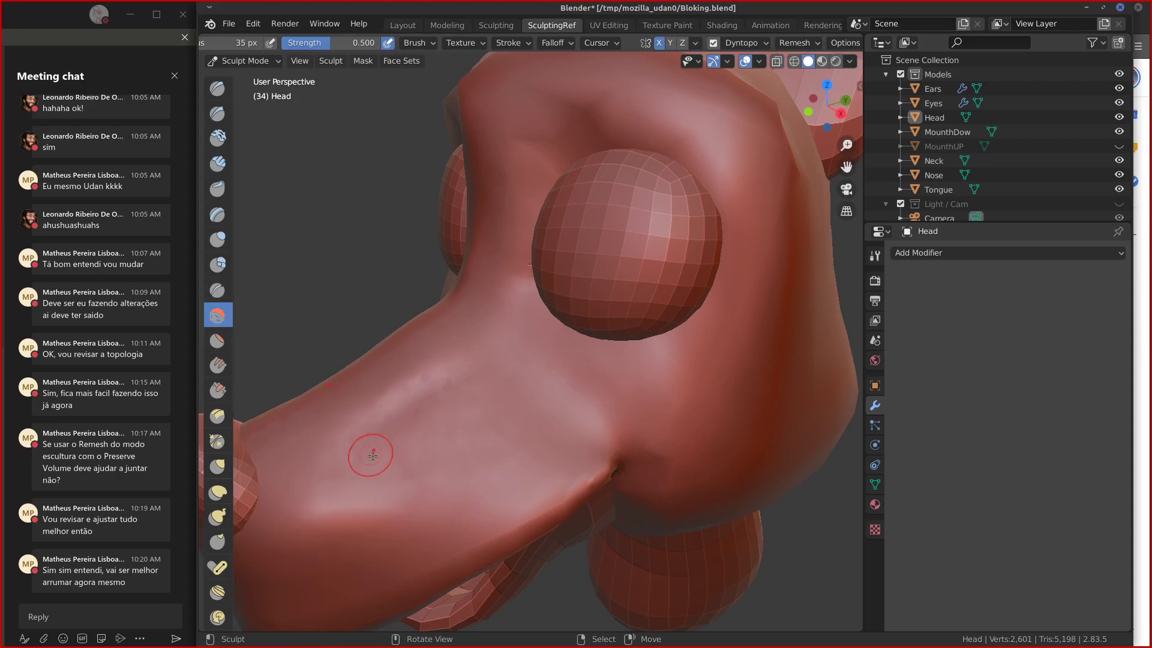
drag(465, 399, 378, 452)
drag(473, 377, 362, 465)
mouse_move(453, 422)
mouse_down()
mouse_move(358, 476)
mouse_move(512, 372)
mouse_up()
Build up a Clay Strips rim under the eye, undoing the extra stroke above it.
middle_drag(499, 409, 660, 327)
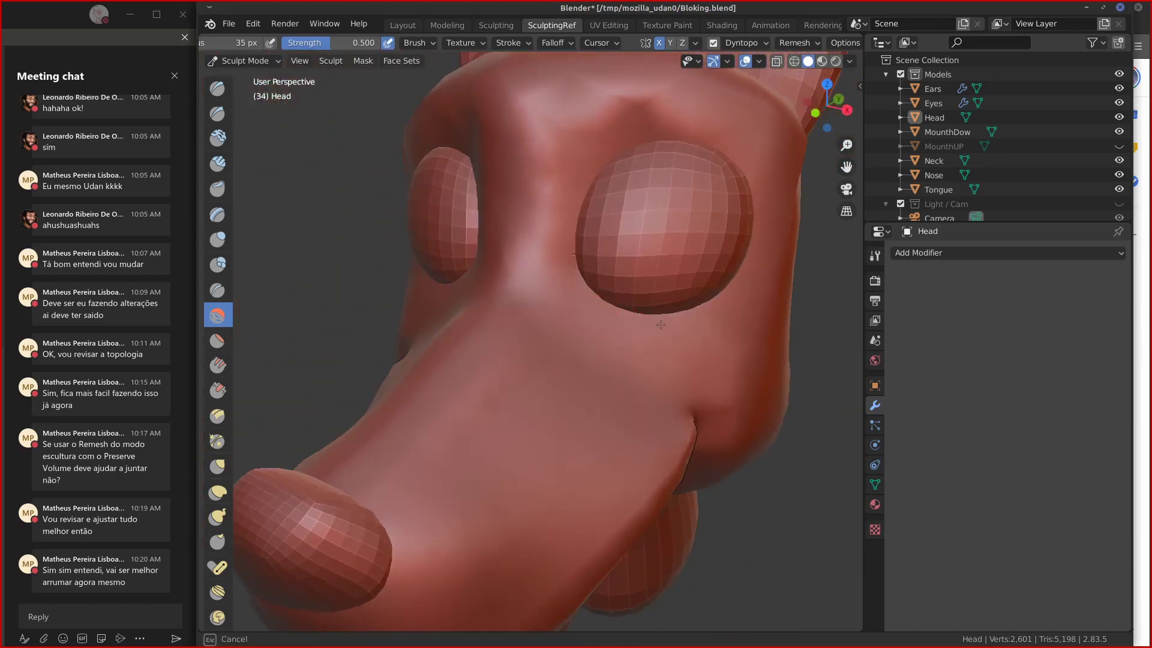
key(c)
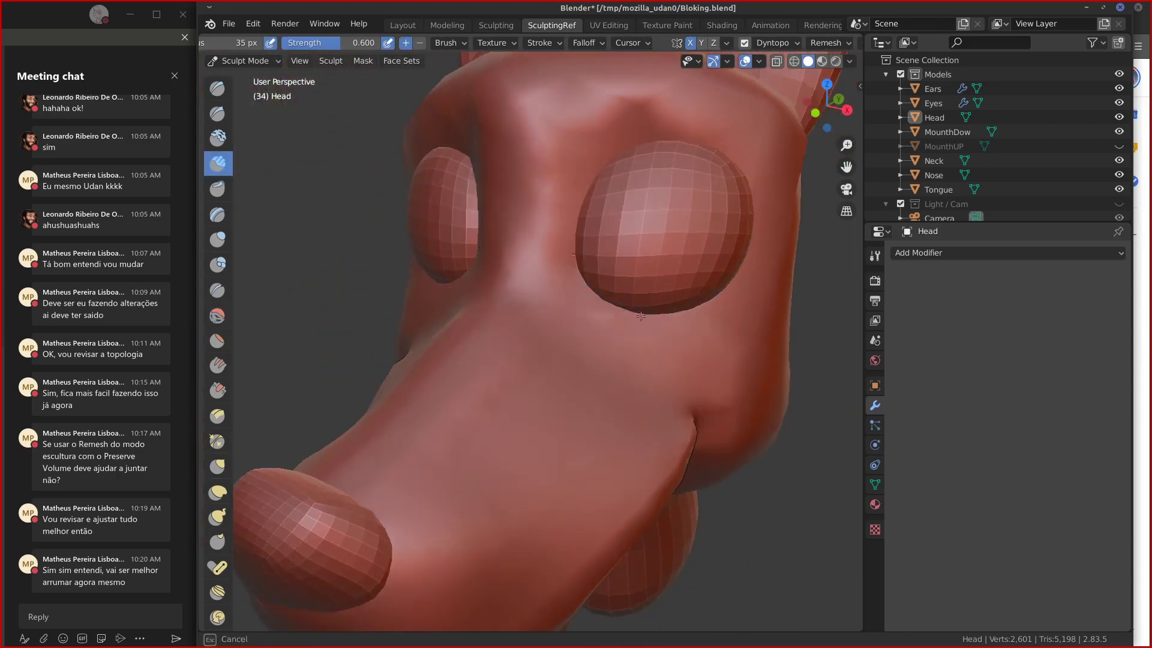
mouse_move(640, 316)
mouse_down()
mouse_move(737, 294)
mouse_move(729, 286)
mouse_move(648, 317)
mouse_move(603, 298)
mouse_move(570, 257)
mouse_up()
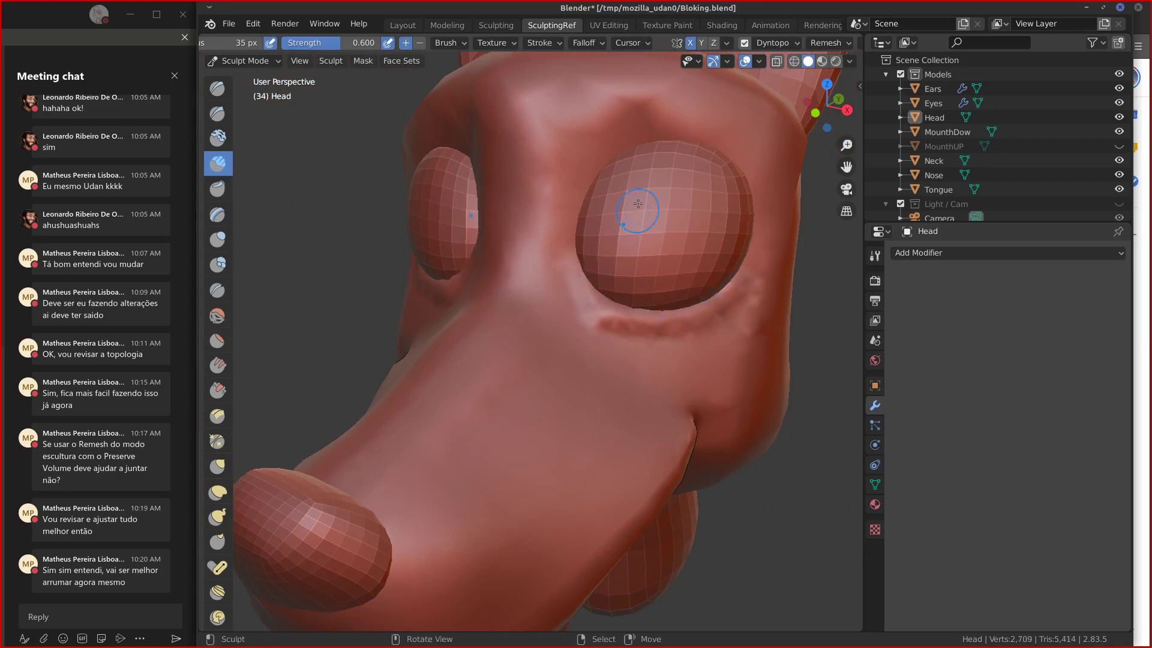
mouse_move(571, 106)
mouse_down()
mouse_move(720, 131)
mouse_move(772, 201)
mouse_up()
key(ctrl+z)
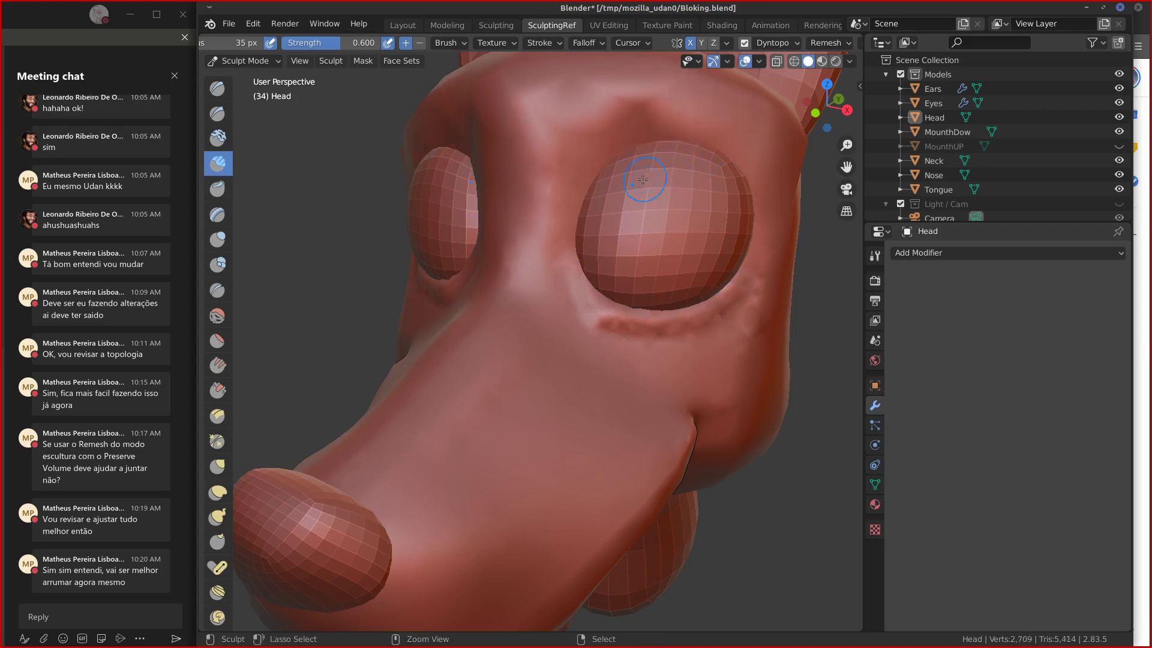
Turn off Smooth Shading for Dyntopo and build up the Clay Strips rim over the top and outer side of the eye.
click(796, 44)
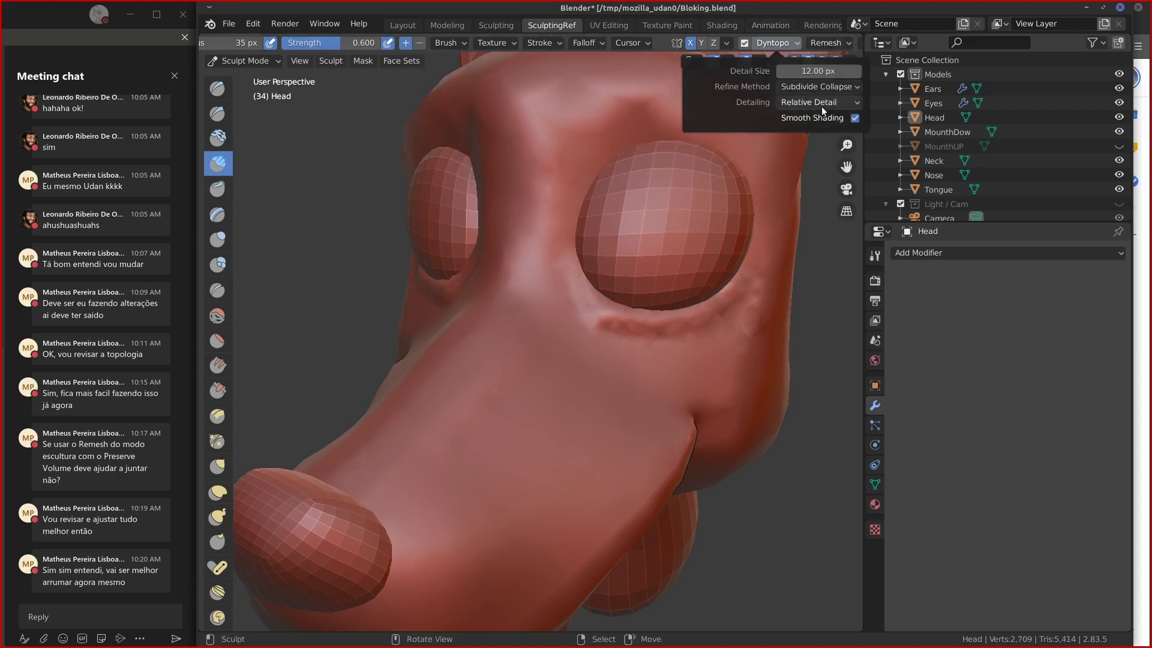
click(854, 118)
mouse_move(616, 150)
mouse_down()
mouse_move(714, 127)
mouse_move(754, 196)
mouse_move(720, 144)
mouse_move(606, 141)
mouse_move(576, 177)
mouse_move(618, 148)
mouse_move(714, 146)
mouse_up()
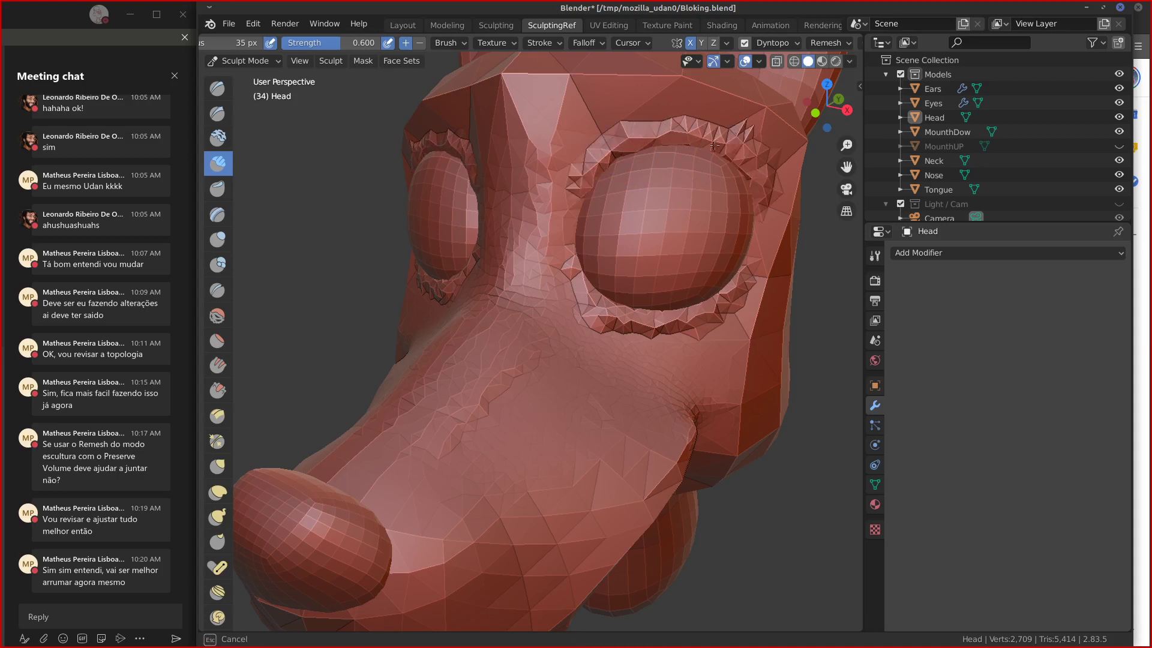
mouse_move(756, 196)
mouse_down()
mouse_move(723, 147)
mouse_move(618, 150)
mouse_move(717, 153)
mouse_move(621, 144)
mouse_move(690, 141)
mouse_move(744, 161)
mouse_up()
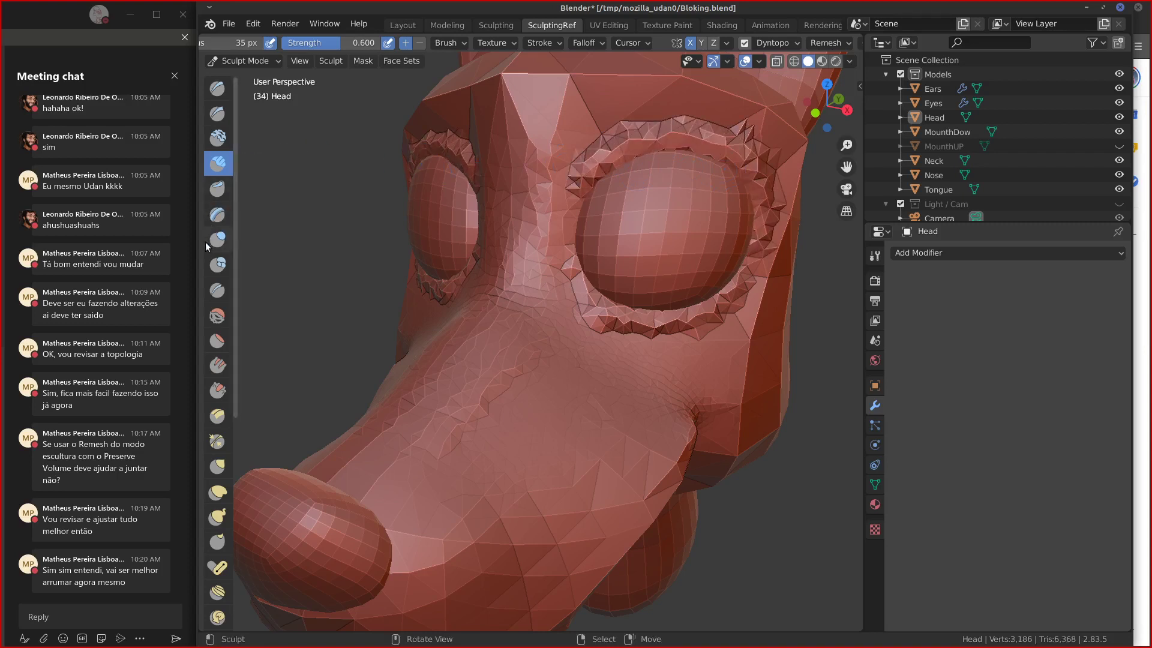
Run the Crease brush at 0.250 strength around the upper, outer and lower parts of the eye rim.
click(218, 290)
mouse_move(594, 129)
mouse_down()
mouse_move(717, 127)
mouse_move(765, 150)
mouse_move(777, 191)
mouse_up()
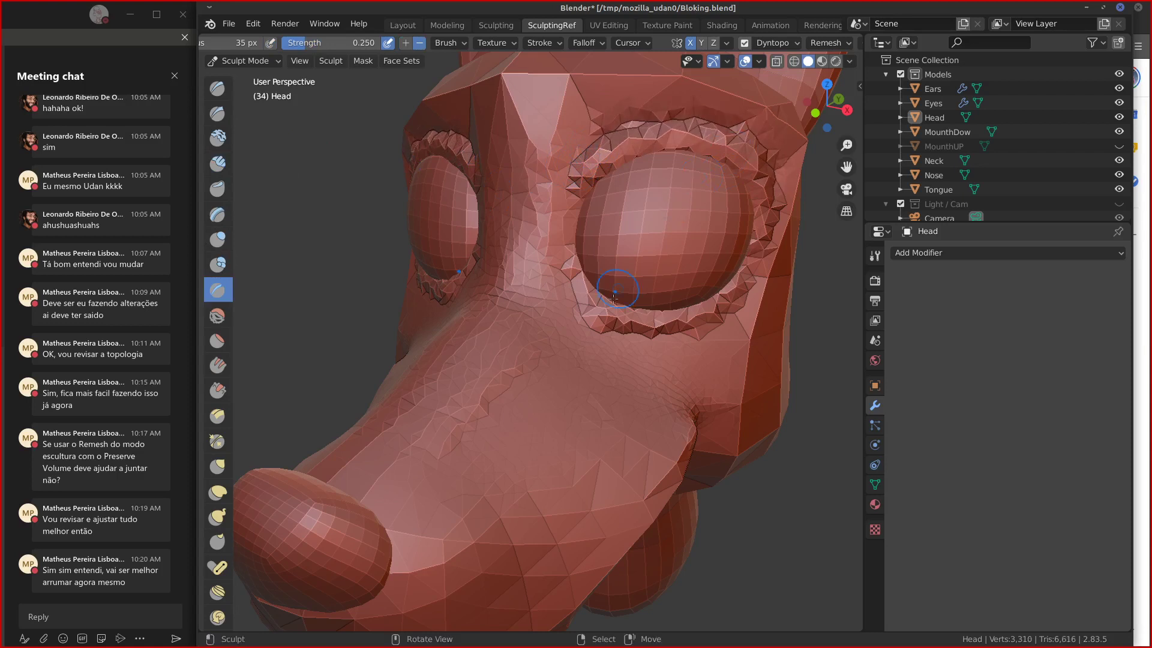
mouse_move(581, 304)
mouse_down()
mouse_move(645, 336)
mouse_move(711, 329)
mouse_move(609, 338)
mouse_up()
mouse_move(580, 289)
mouse_down()
mouse_move(639, 321)
mouse_move(690, 324)
mouse_move(750, 270)
mouse_move(769, 188)
mouse_move(753, 150)
mouse_move(666, 120)
mouse_move(591, 147)
mouse_move(644, 122)
mouse_move(744, 129)
mouse_up()
Smooth the rim around the eye and crease its upper inner edge with the Crease brush.
click(218, 315)
mouse_move(640, 182)
mouse_down()
mouse_move(600, 182)
mouse_move(582, 280)
mouse_up()
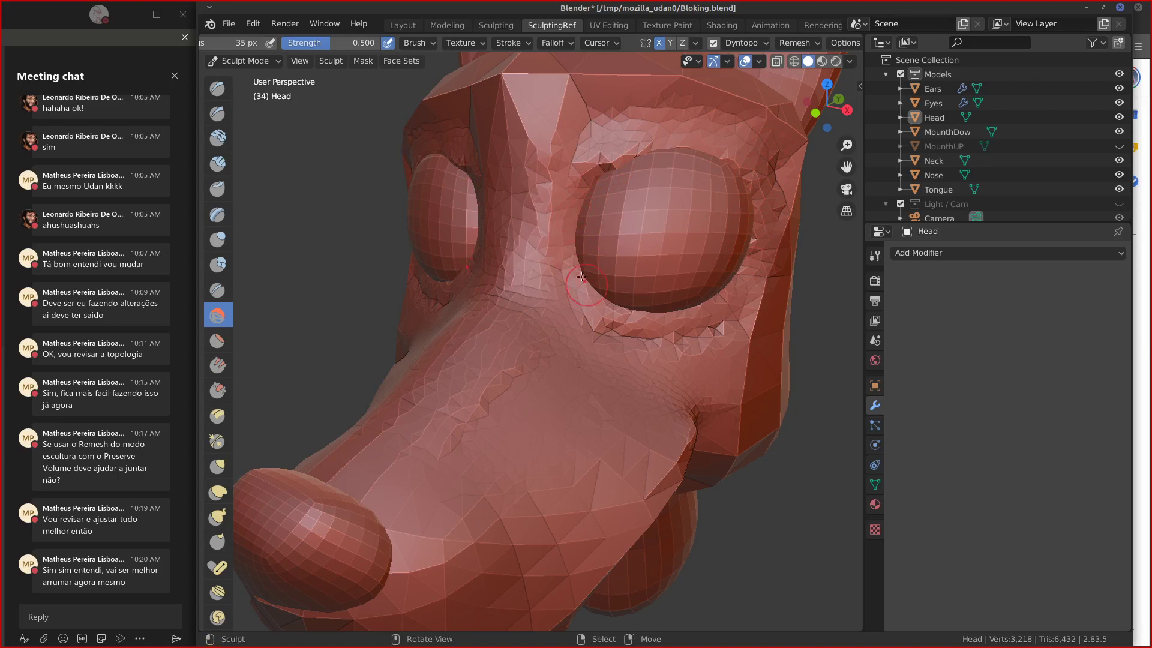
mouse_move(584, 201)
mouse_down()
mouse_move(621, 160)
mouse_move(736, 158)
mouse_move(684, 144)
mouse_move(702, 212)
mouse_up()
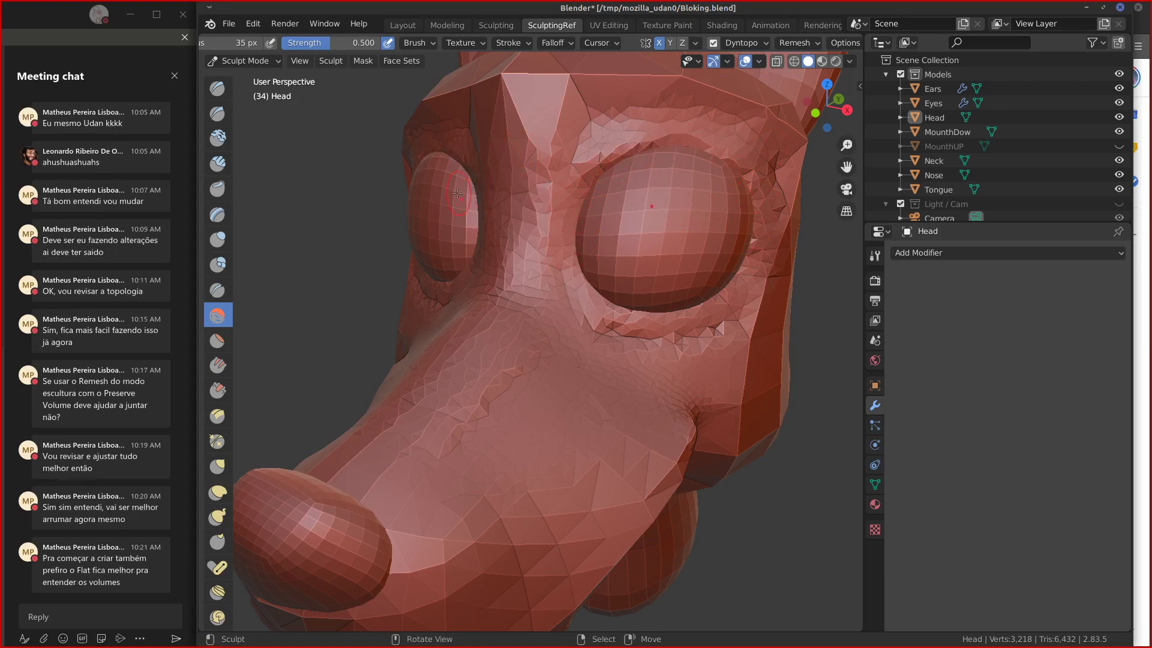
click(217, 289)
mouse_move(600, 147)
mouse_down()
mouse_move(653, 117)
mouse_move(586, 150)
mouse_move(573, 187)
mouse_move(582, 157)
mouse_move(574, 166)
mouse_up()
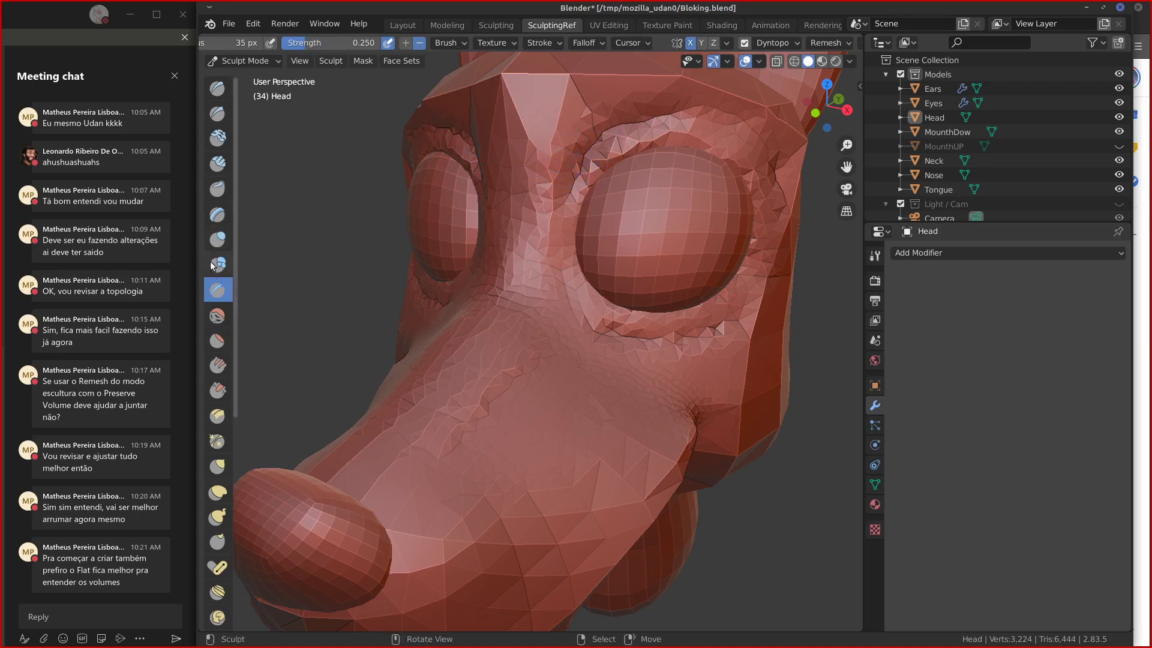
With Clay Strips at a 93 px radius, add volume along the brow and forehead edge above the eyes.
click(217, 163)
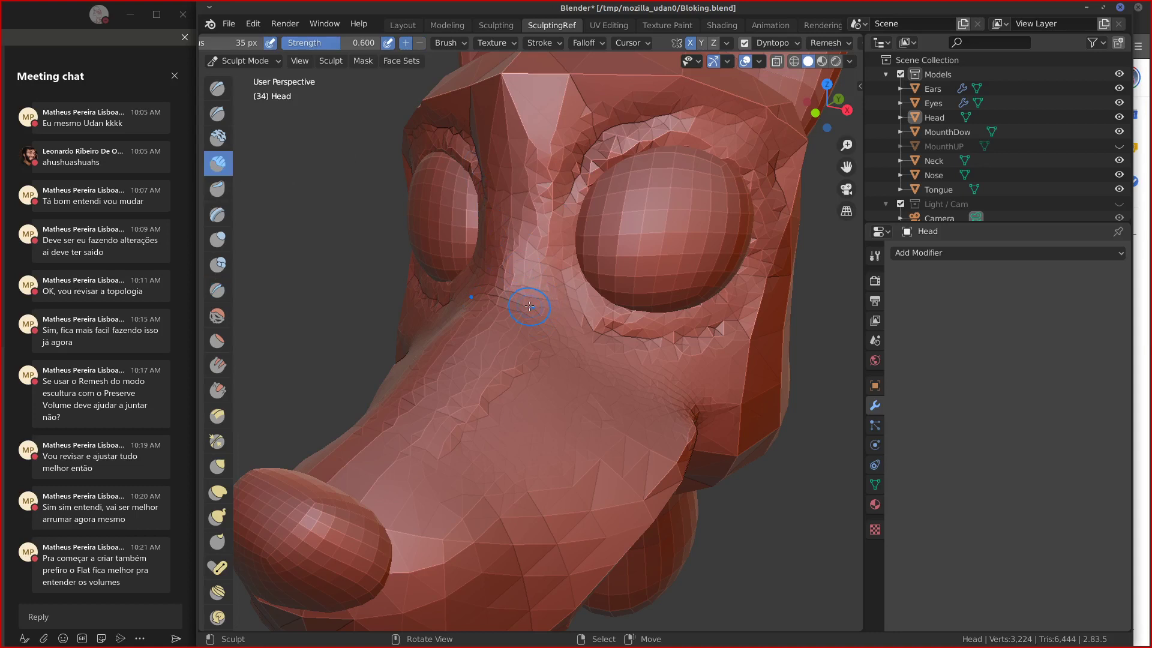
key(f)
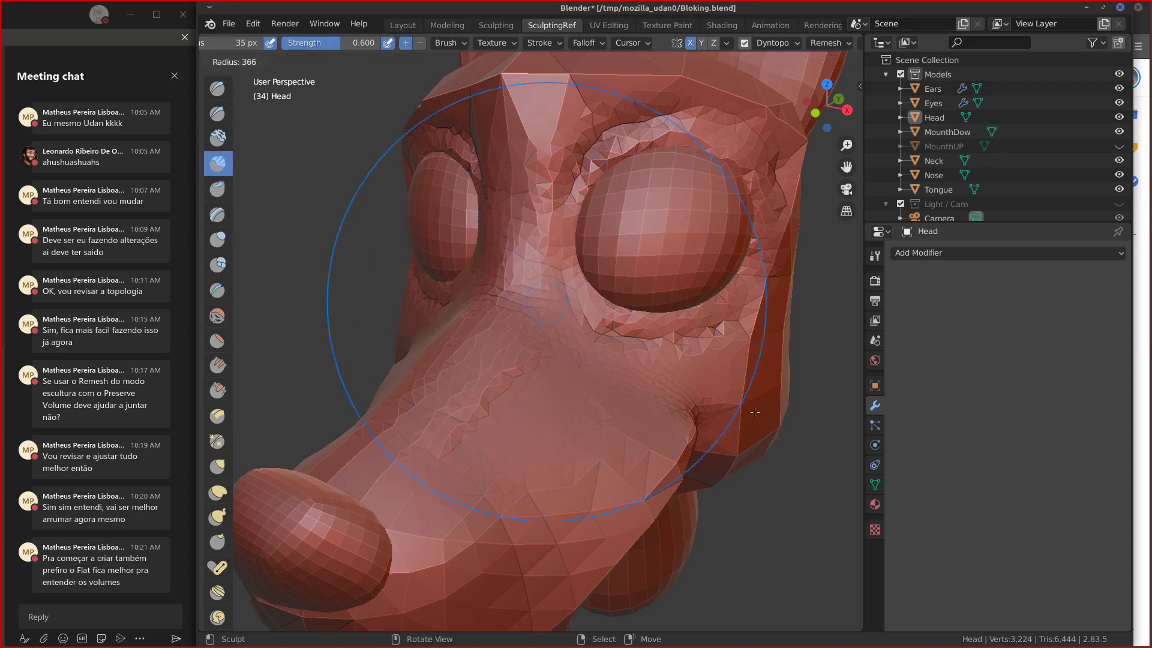
click(582, 363)
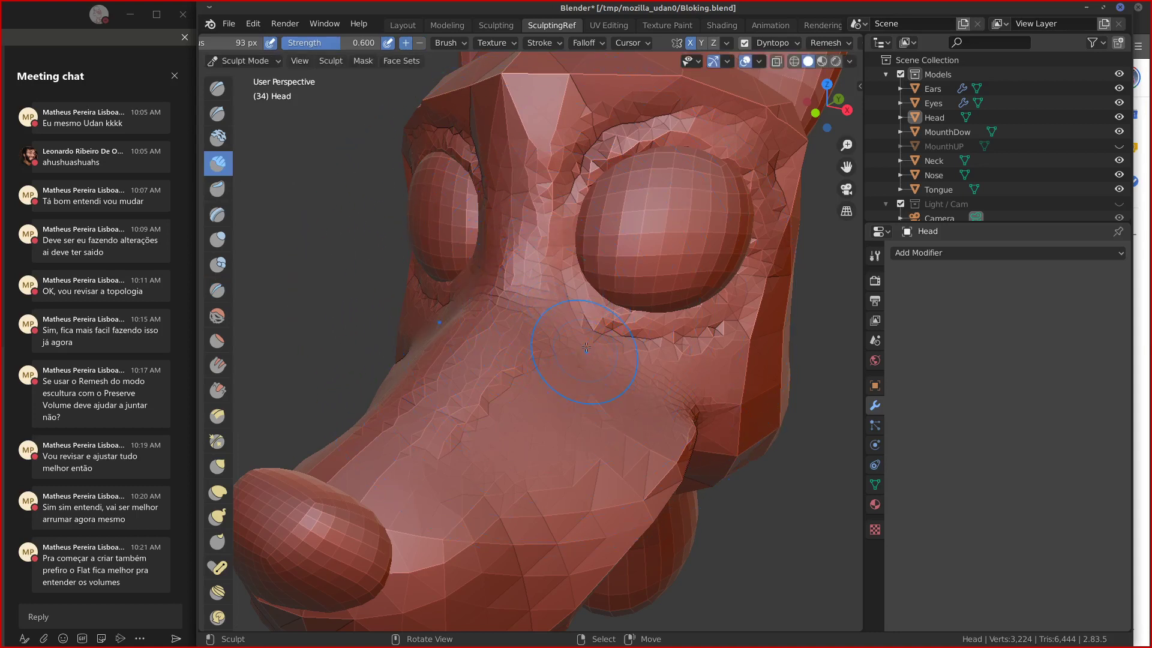
scroll(582, 342, down, 2)
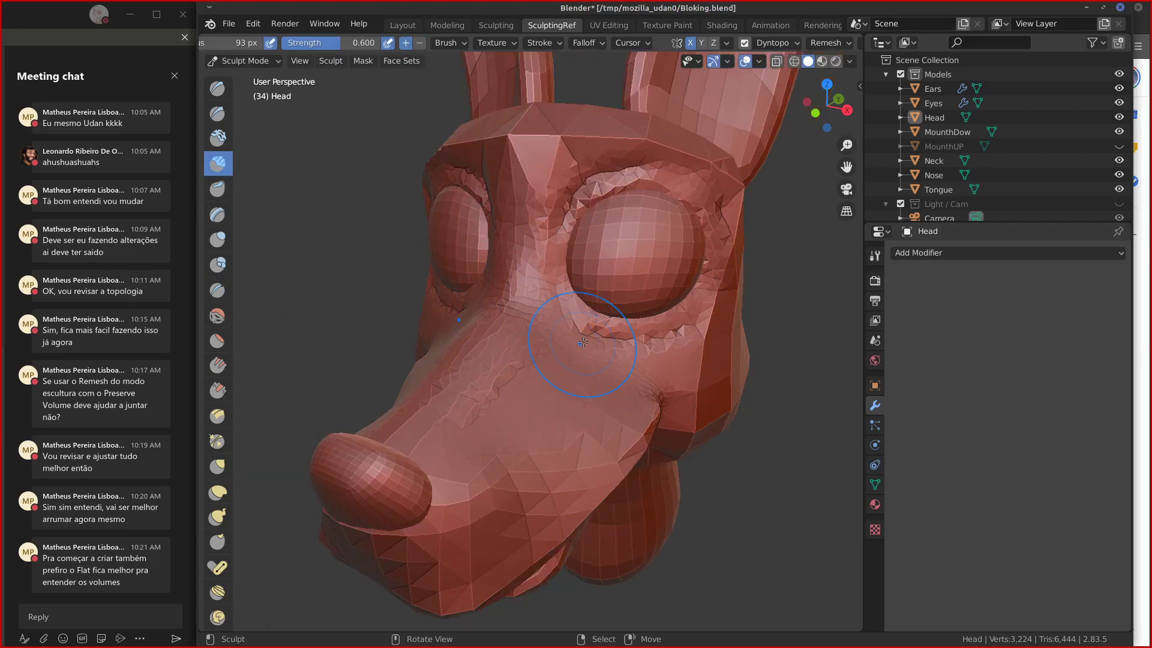
mouse_move(575, 142)
mouse_down()
mouse_move(638, 136)
mouse_move(628, 136)
mouse_move(723, 167)
mouse_move(513, 140)
mouse_move(532, 159)
mouse_up()
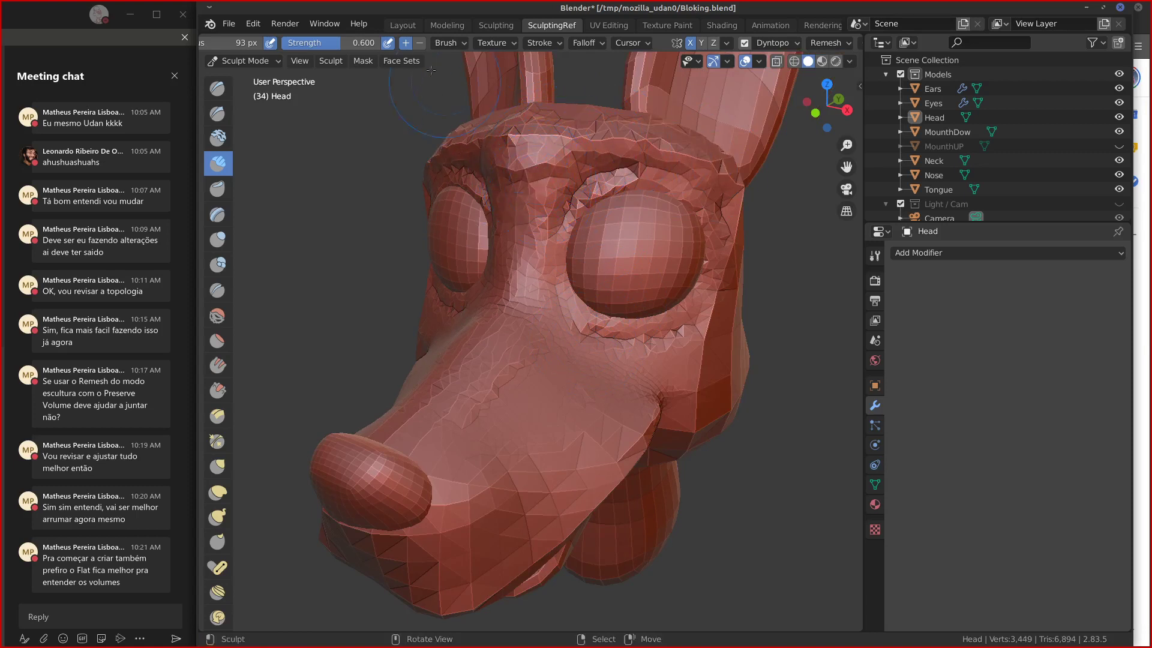
Set the Clay Strips strength to 0.000 and brush over the snout and mouth corner to refine the mesh without displacing it.
drag(351, 44, 193, 48)
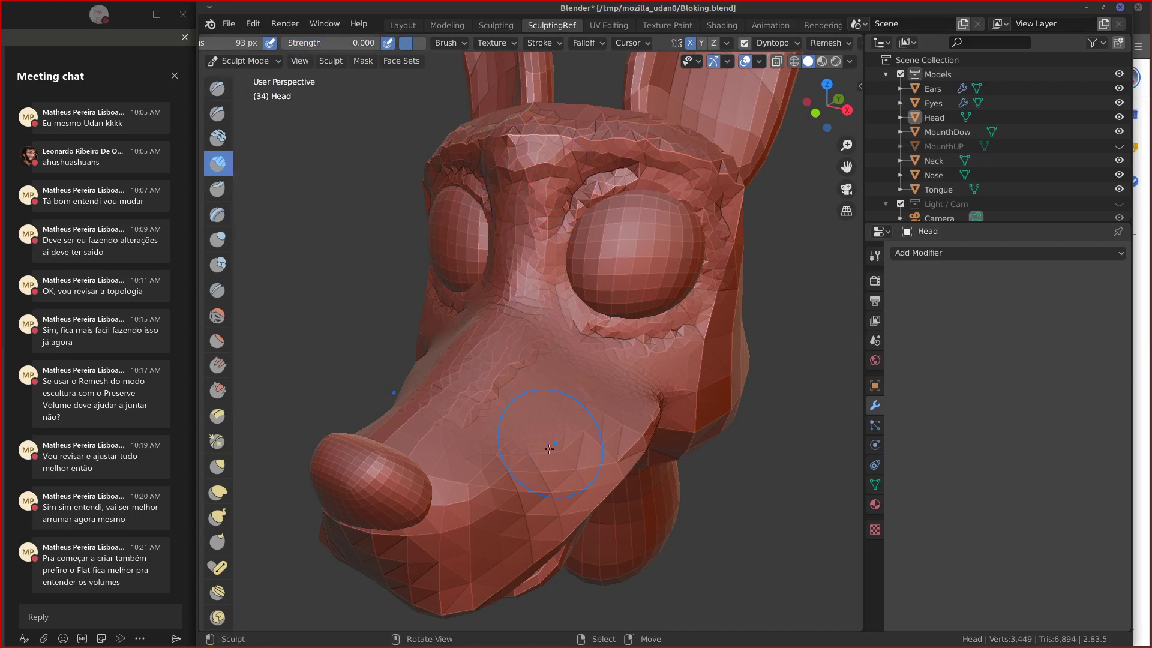
drag(549, 449, 559, 412)
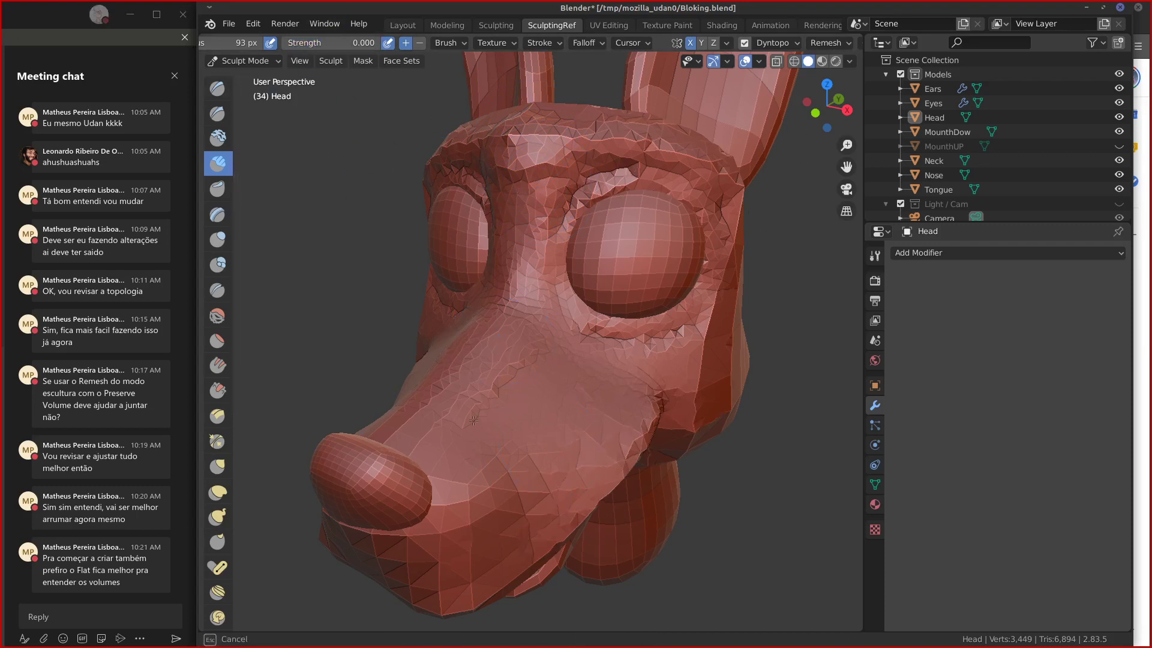
drag(473, 421, 531, 176)
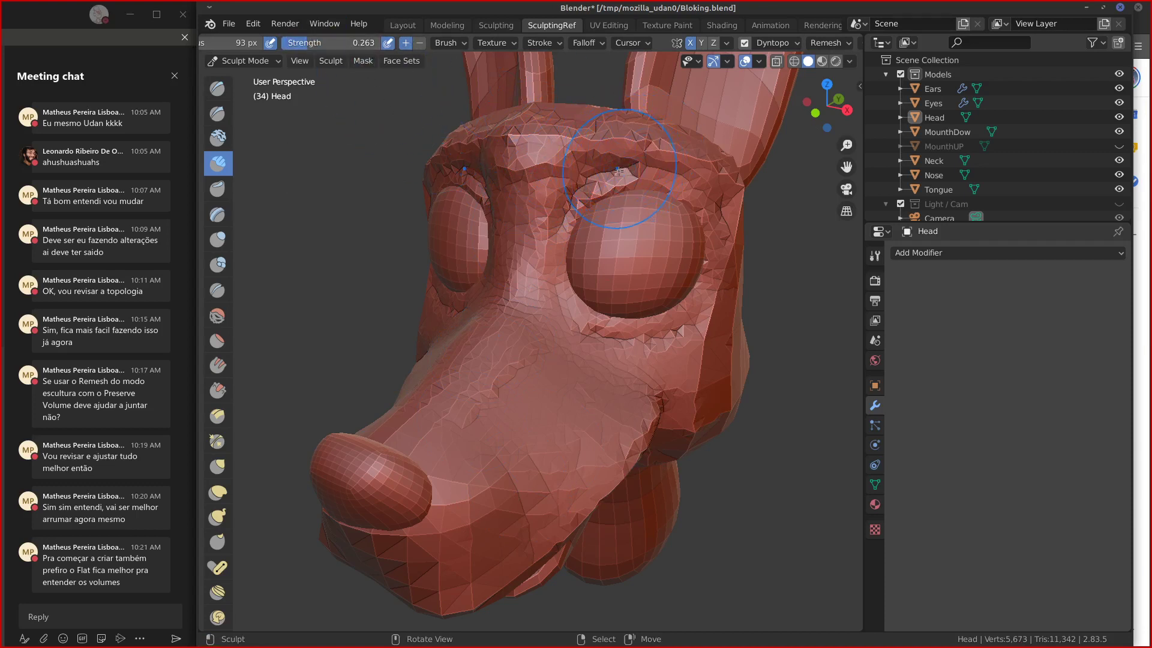
Reduce the brush radius to 36 px and add a Clay Strips stroke along the rim above the eye at 0.263 strength.
key(f)
click(583, 170)
mouse_move(624, 157)
mouse_down()
mouse_move(648, 145)
mouse_move(714, 163)
mouse_up()
Smooth the brow, the forehead edge and the rim around the eye with the Smooth brush at 0.500 strength.
click(217, 315)
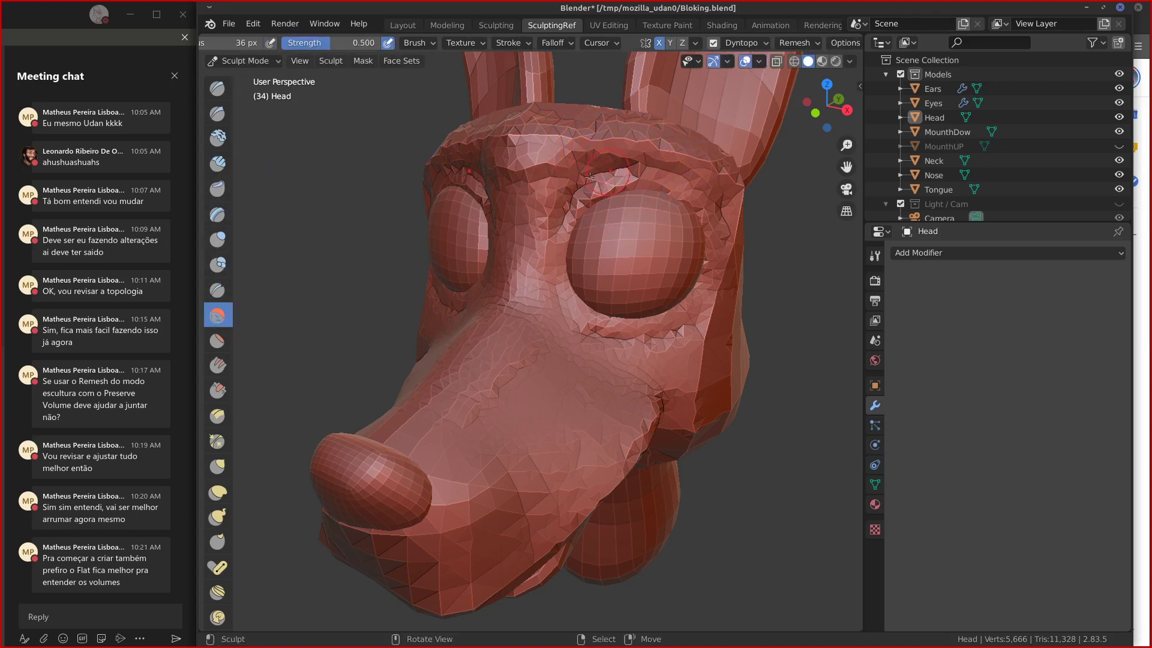
mouse_move(641, 155)
mouse_down()
mouse_move(655, 144)
mouse_move(567, 120)
mouse_move(546, 130)
mouse_move(633, 156)
mouse_move(585, 193)
mouse_move(521, 154)
mouse_move(591, 144)
mouse_move(715, 187)
mouse_move(733, 219)
mouse_move(720, 264)
mouse_up()
mouse_move(708, 308)
mouse_down()
mouse_move(740, 178)
mouse_move(730, 171)
mouse_up()
drag(573, 147, 528, 138)
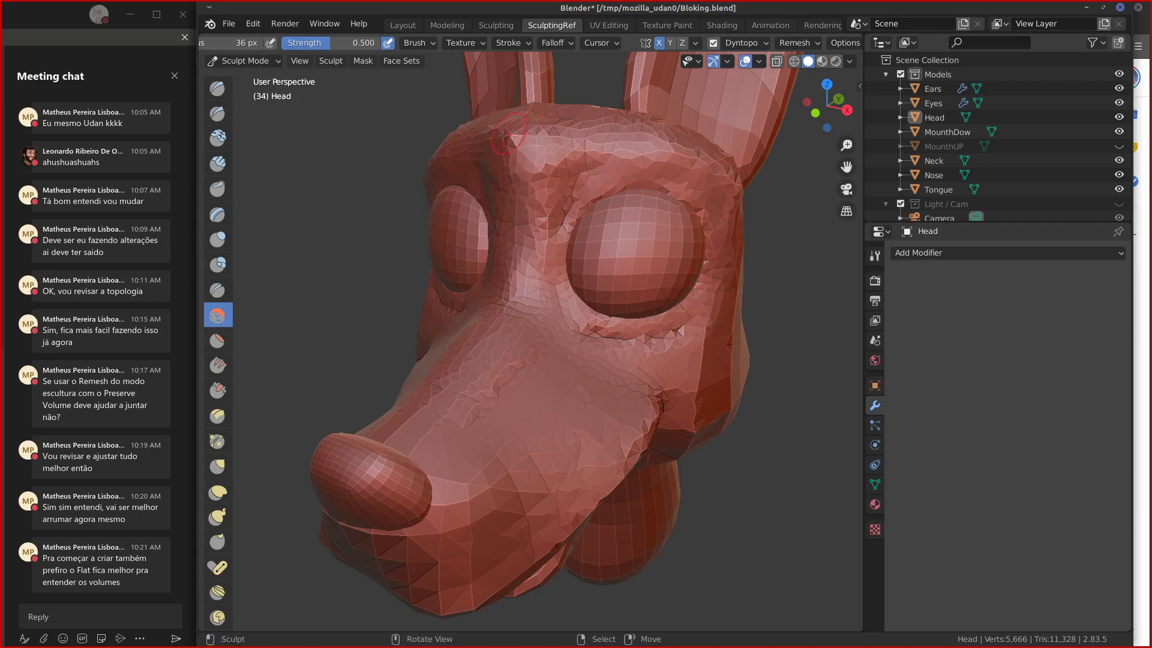
mouse_move(619, 120)
mouse_down()
mouse_move(629, 144)
mouse_move(723, 183)
mouse_up()
drag(679, 329, 570, 324)
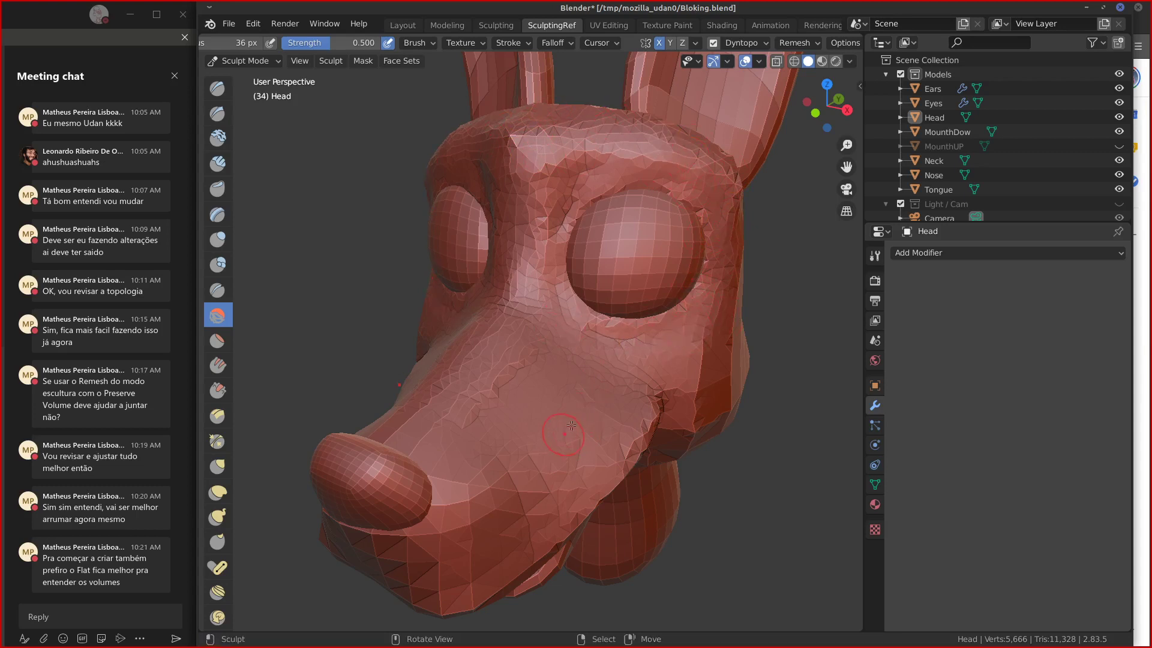
Smooth the lower snout, mouth corner and upper snout edge, then the upper eye rim, finishing by selecting the Crease brush.
mouse_move(466, 504)
mouse_down()
mouse_move(450, 498)
mouse_move(501, 546)
mouse_up()
drag(577, 517, 534, 552)
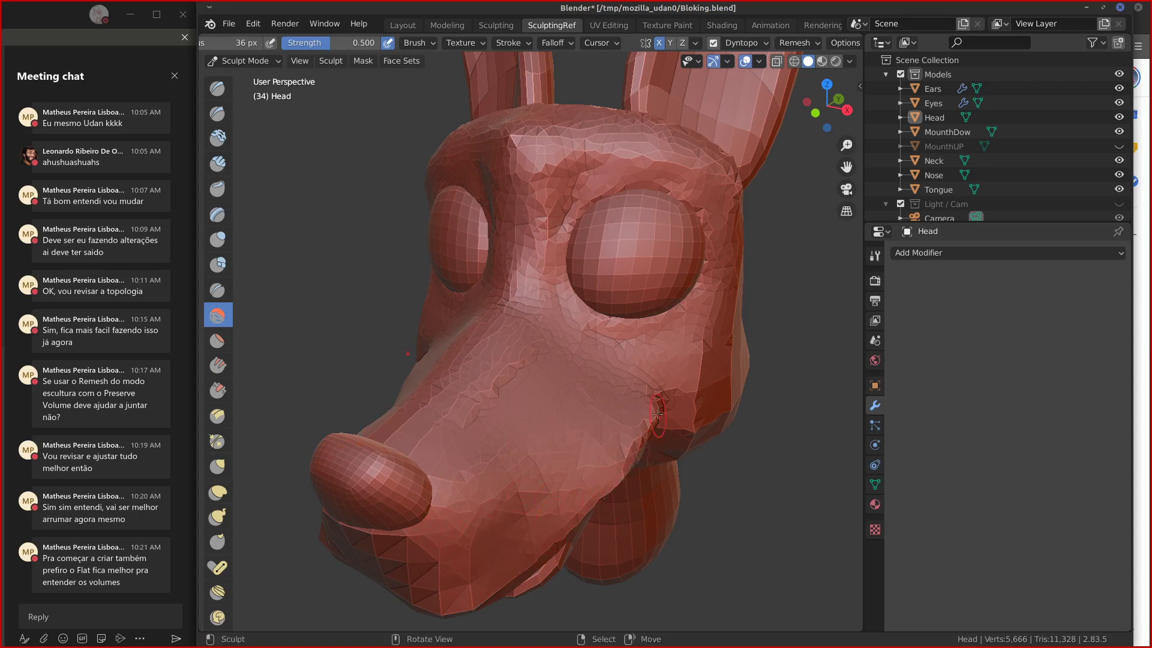
mouse_move(630, 460)
mouse_down()
mouse_move(656, 387)
mouse_move(660, 412)
mouse_up()
mouse_move(440, 474)
mouse_down()
mouse_move(444, 580)
mouse_move(427, 568)
mouse_move(631, 410)
mouse_up()
drag(511, 375, 513, 387)
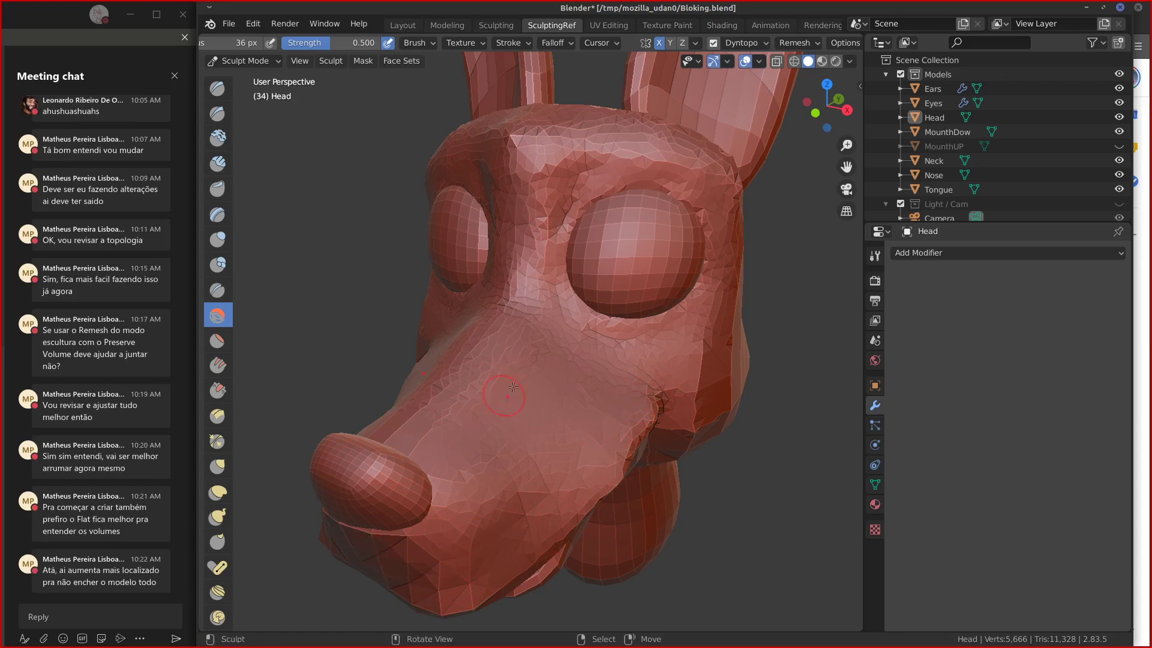
mouse_move(591, 198)
mouse_down()
mouse_move(545, 252)
mouse_move(576, 210)
mouse_move(690, 201)
mouse_up()
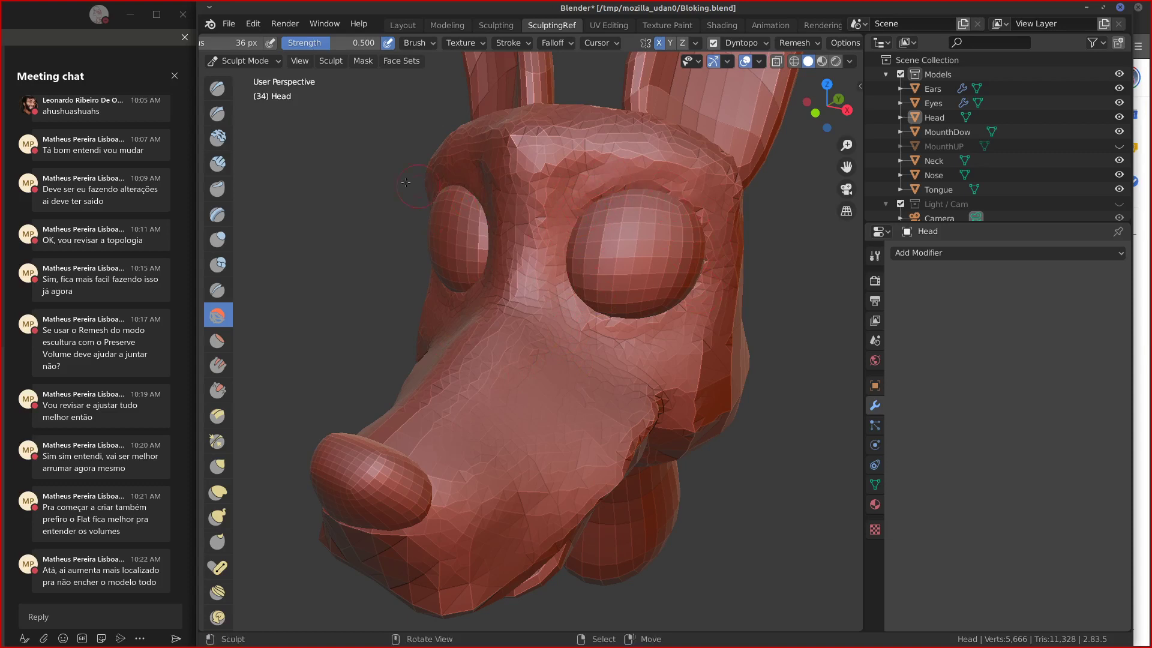
click(217, 290)
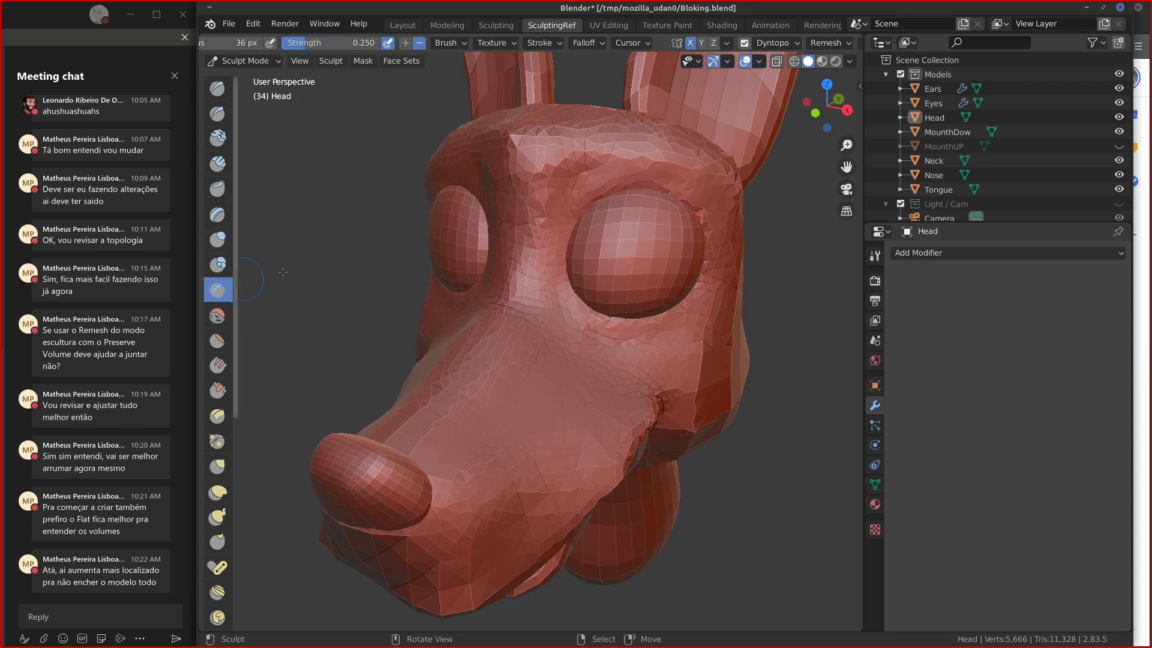
Reduce the Crease brush radius to 21 px and carve a crease along the upper rim of the eye at 0.250 strength.
key(f)
click(608, 229)
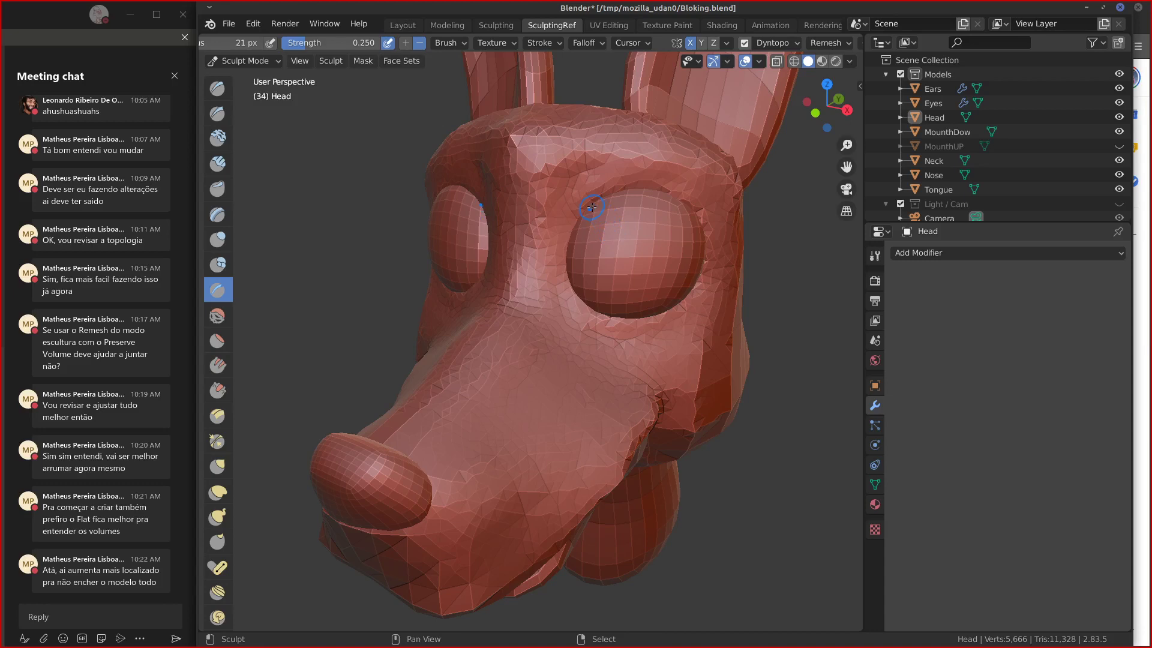
shift+middle_drag(592, 205, 576, 260)
scroll(575, 253, up, 3)
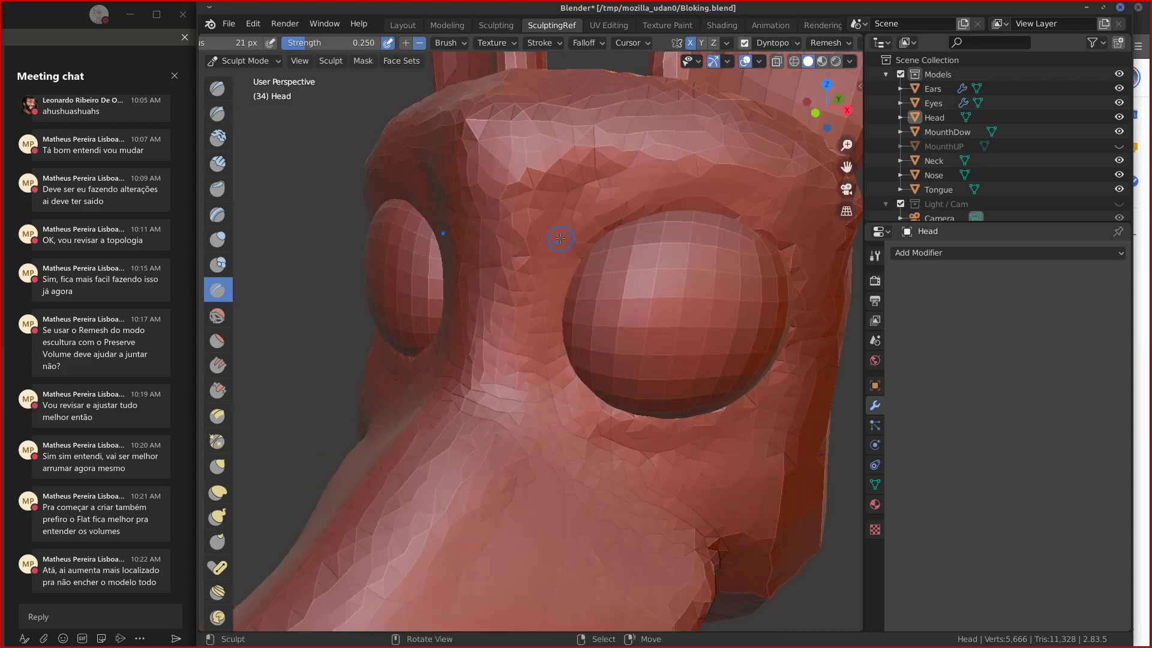
mouse_move(563, 246)
mouse_down()
mouse_move(603, 192)
mouse_move(684, 180)
mouse_move(735, 198)
mouse_move(712, 242)
mouse_up()
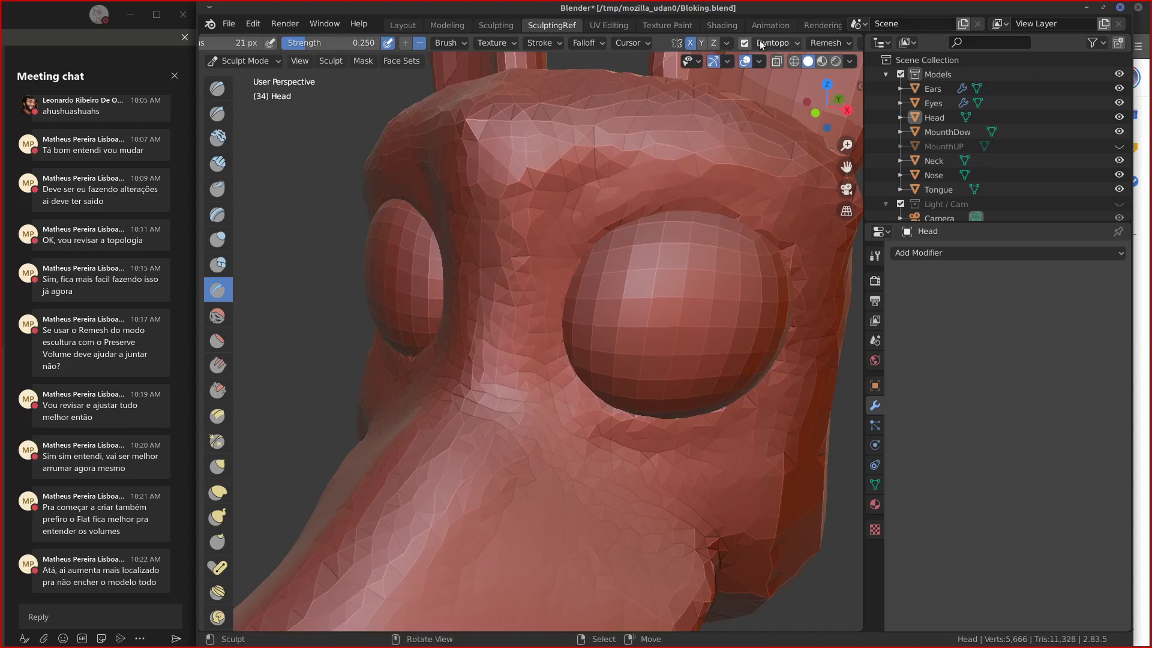
Smooth the brow ridge, the outer eye rim and the temple with the Smooth brush at 112 px radius and 0.500 strength.
middle_drag(630, 210, 474, 193)
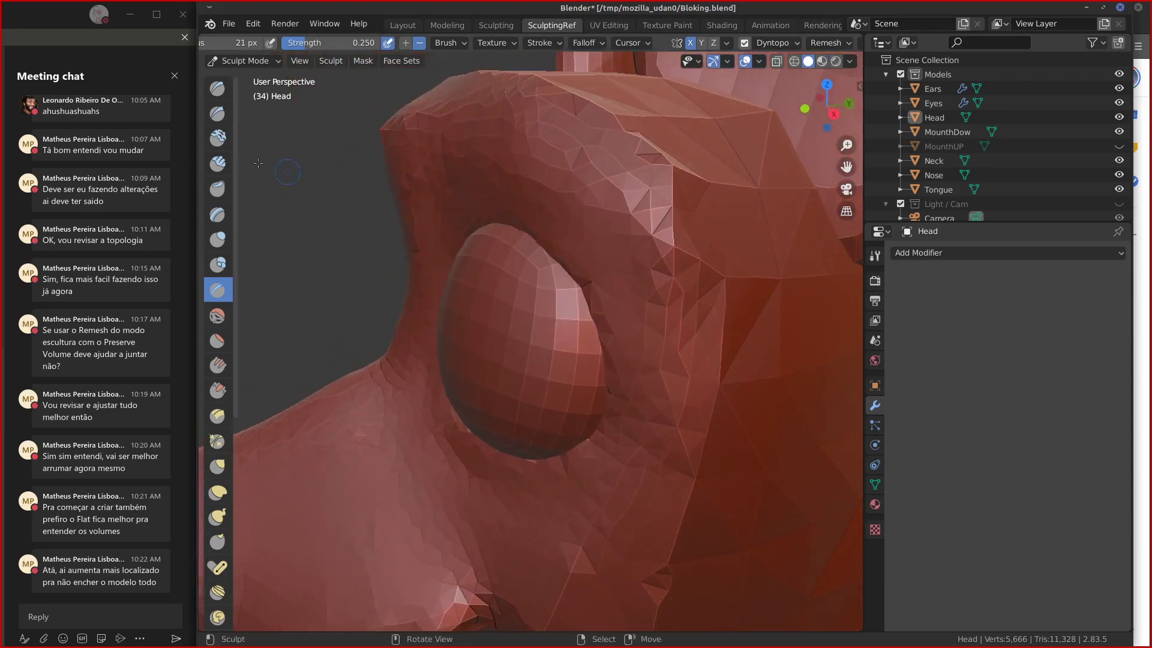
click(217, 315)
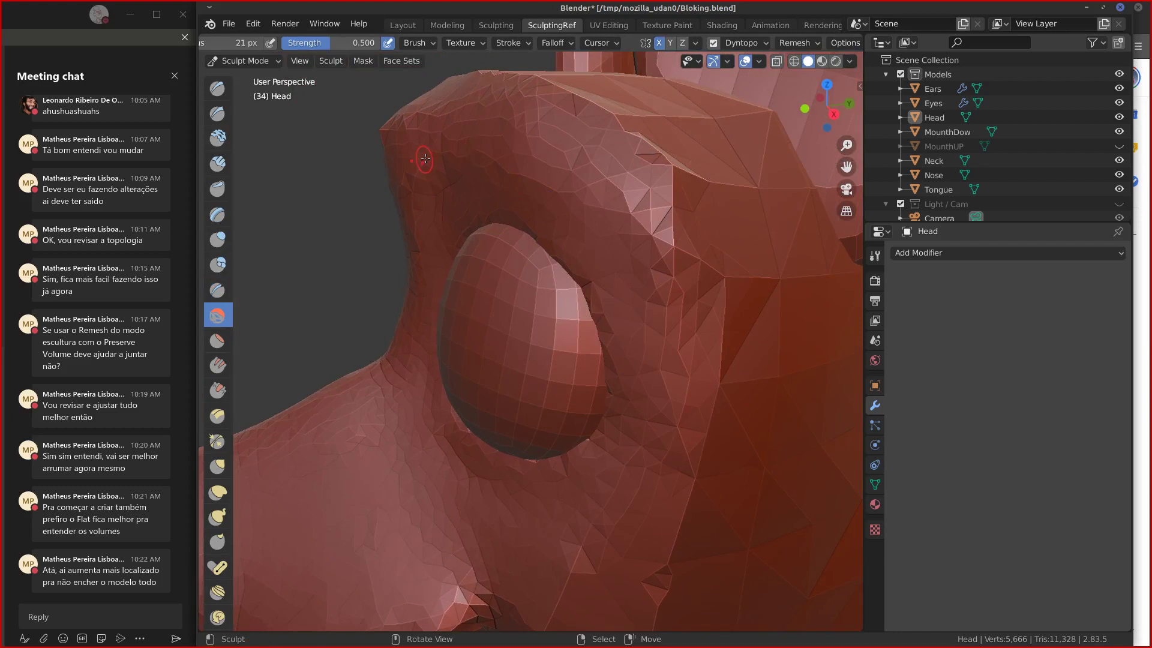
key(f)
drag(574, 97, 591, 105)
mouse_move(597, 109)
mouse_down()
mouse_move(667, 168)
mouse_move(678, 252)
mouse_up()
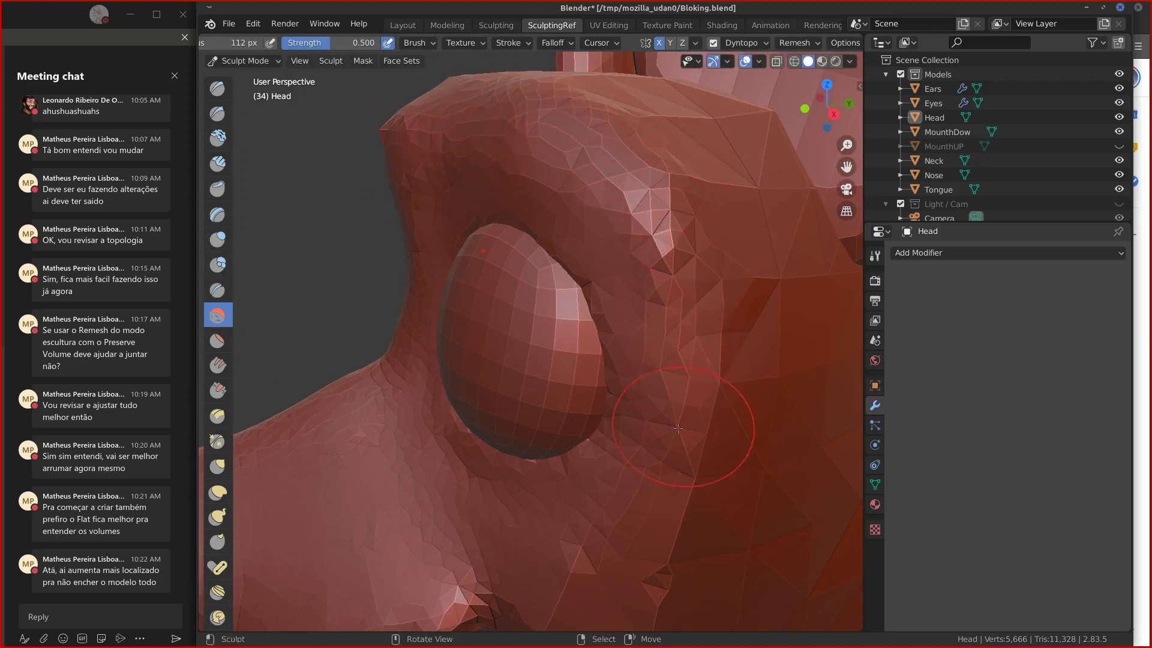
drag(683, 198, 564, 96)
mouse_move(385, 96)
mouse_down()
mouse_move(432, 186)
mouse_move(528, 105)
mouse_move(672, 360)
mouse_up()
mouse_move(628, 465)
mouse_down()
mouse_move(660, 504)
mouse_move(684, 483)
mouse_up()
mouse_move(684, 483)
mouse_down()
mouse_move(666, 492)
mouse_move(648, 480)
mouse_up()
mouse_move(534, 537)
mouse_down()
mouse_move(420, 462)
mouse_move(666, 560)
mouse_move(707, 384)
mouse_move(711, 162)
mouse_move(737, 180)
mouse_up()
drag(756, 198, 794, 241)
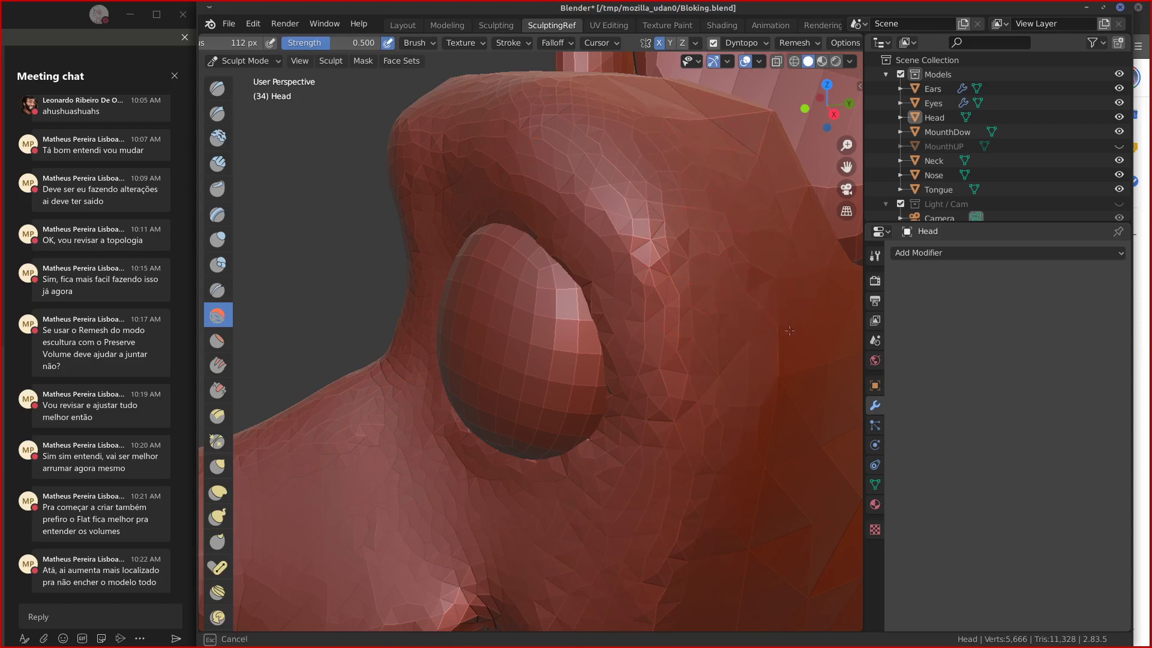
Smooth the cheek below the eye and the lower jaw edge toward the back of the head.
scroll(737, 462, down, 4)
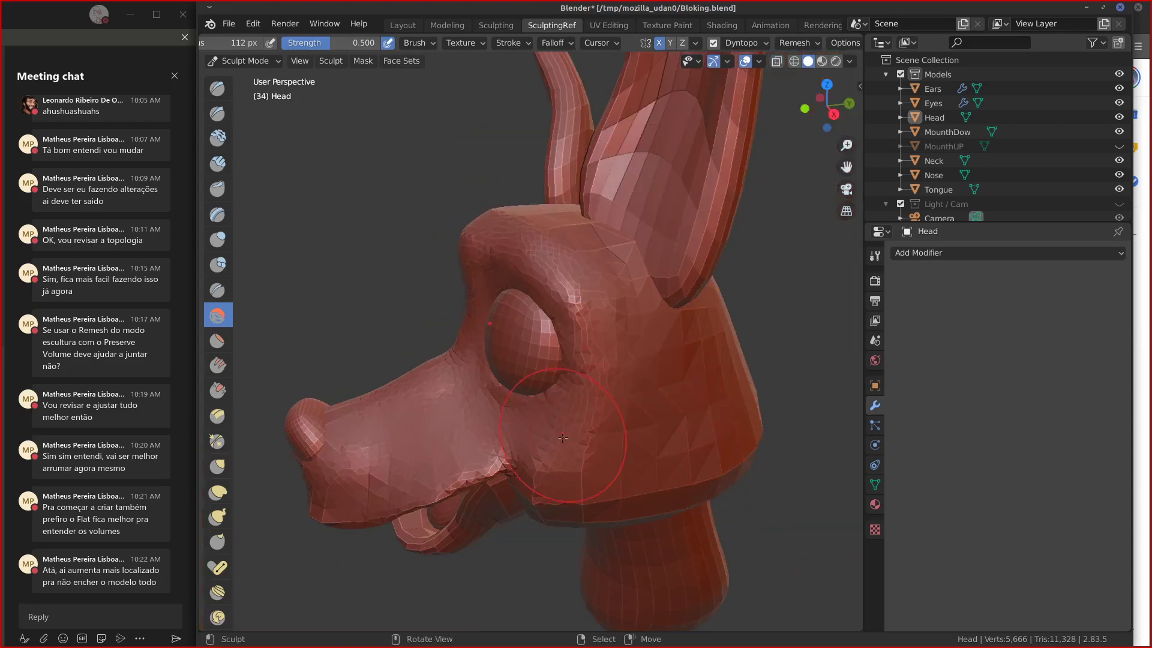
drag(579, 435, 555, 507)
mouse_move(629, 501)
mouse_down()
mouse_move(738, 456)
mouse_move(755, 408)
mouse_move(708, 480)
mouse_up()
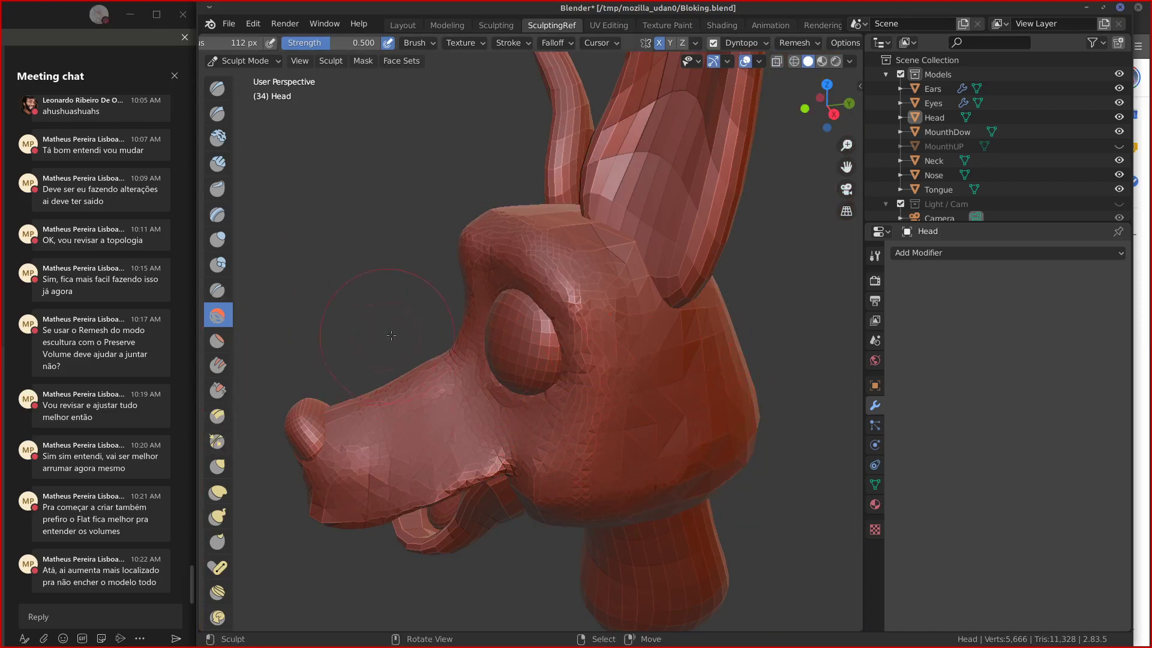
Reshape the back of the head, brow and snout profile using the Grab brush at 201 px radius and 0.400 strength.
click(217, 465)
key(f)
click(743, 431)
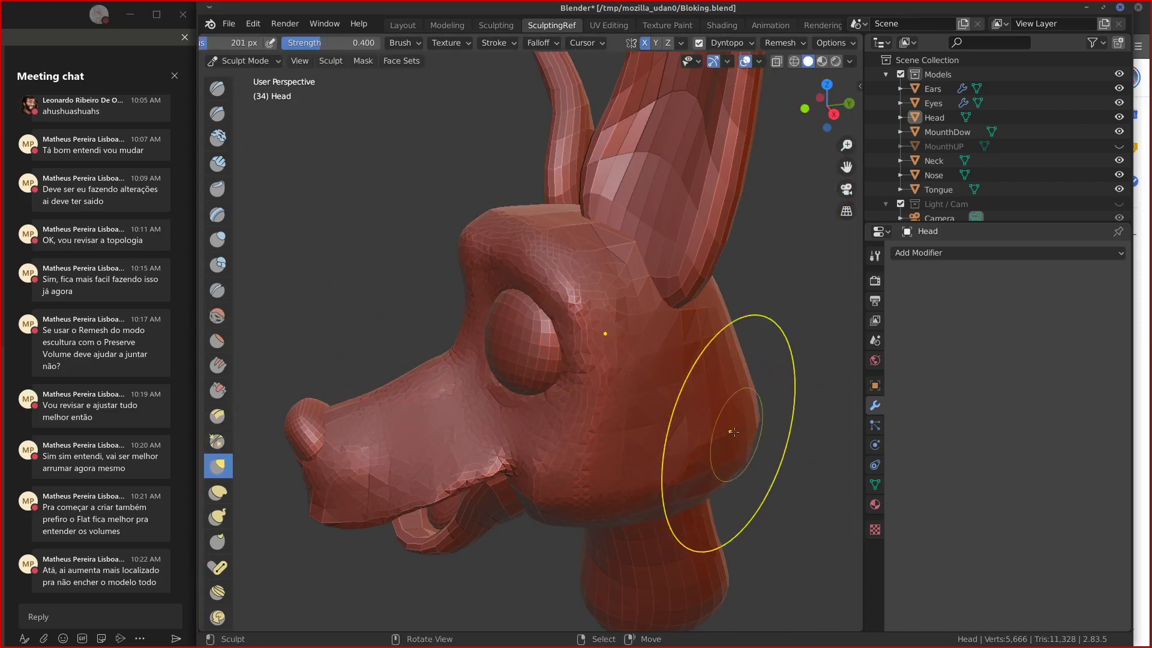
drag(743, 433, 757, 427)
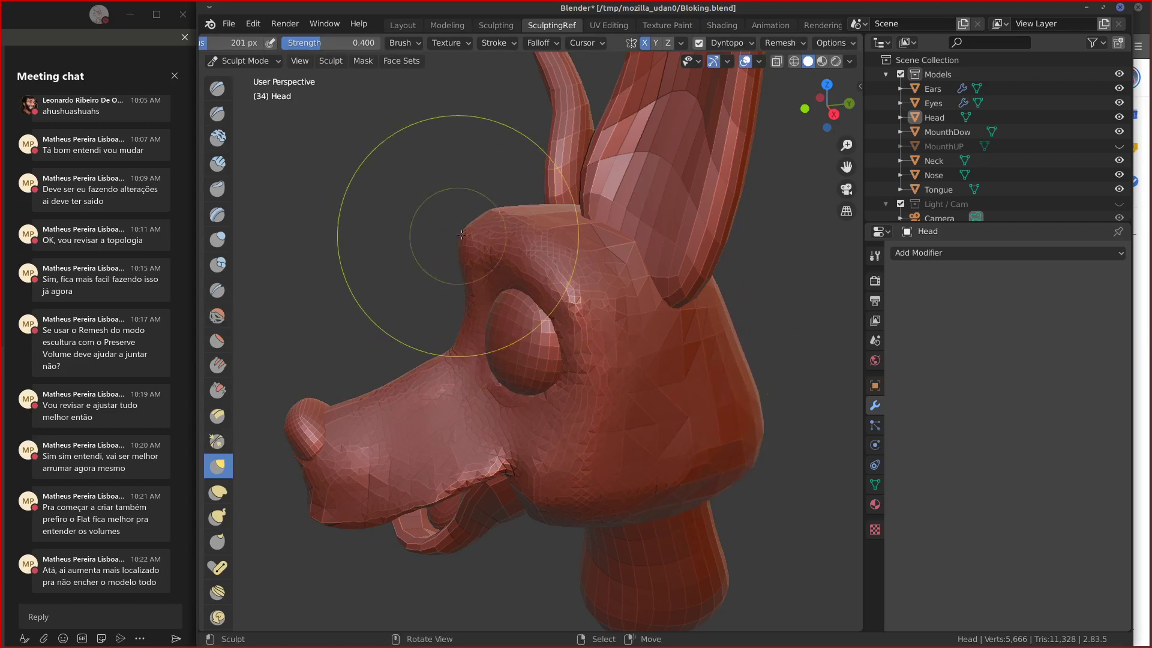
drag(543, 251, 539, 233)
drag(538, 232, 542, 232)
drag(398, 389, 359, 424)
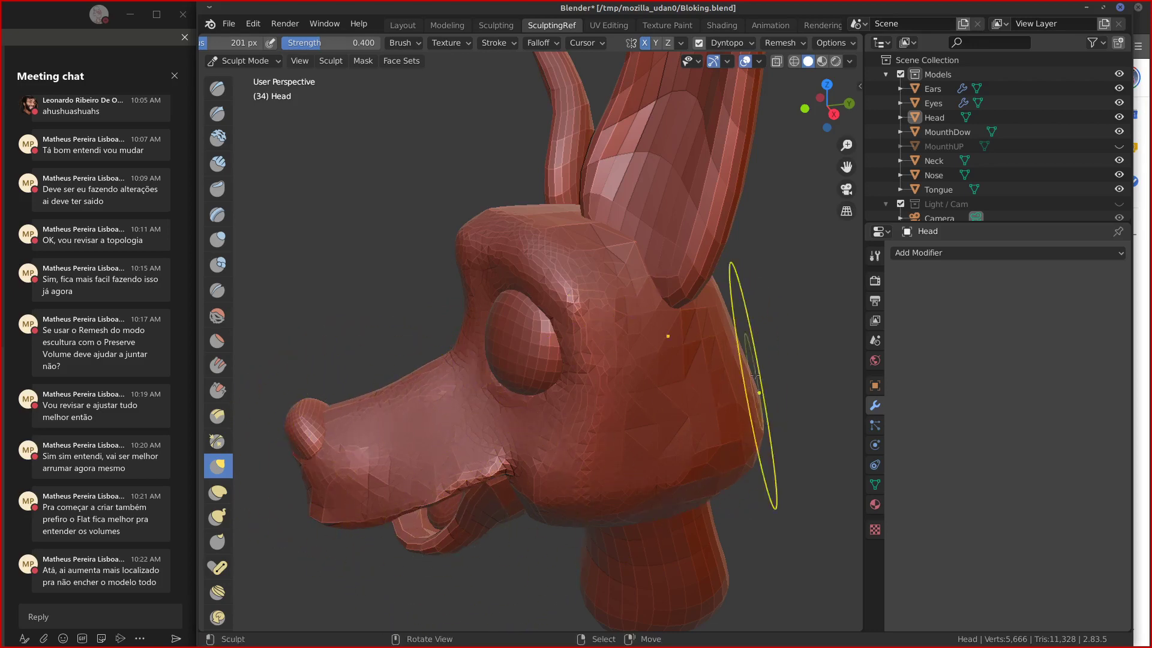
drag(737, 336, 722, 311)
Adjust the rear contour of the skull and the area behind the ears with Grab strokes from the side and back.
middle_drag(696, 283, 710, 257)
drag(710, 257, 729, 264)
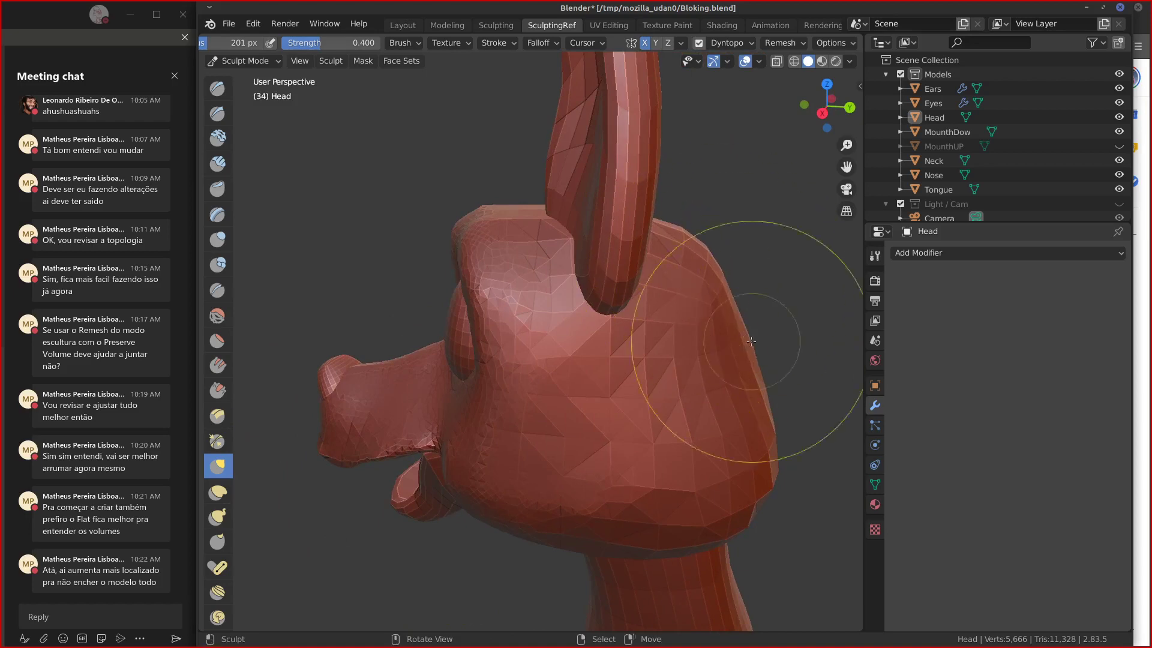
drag(751, 341, 727, 356)
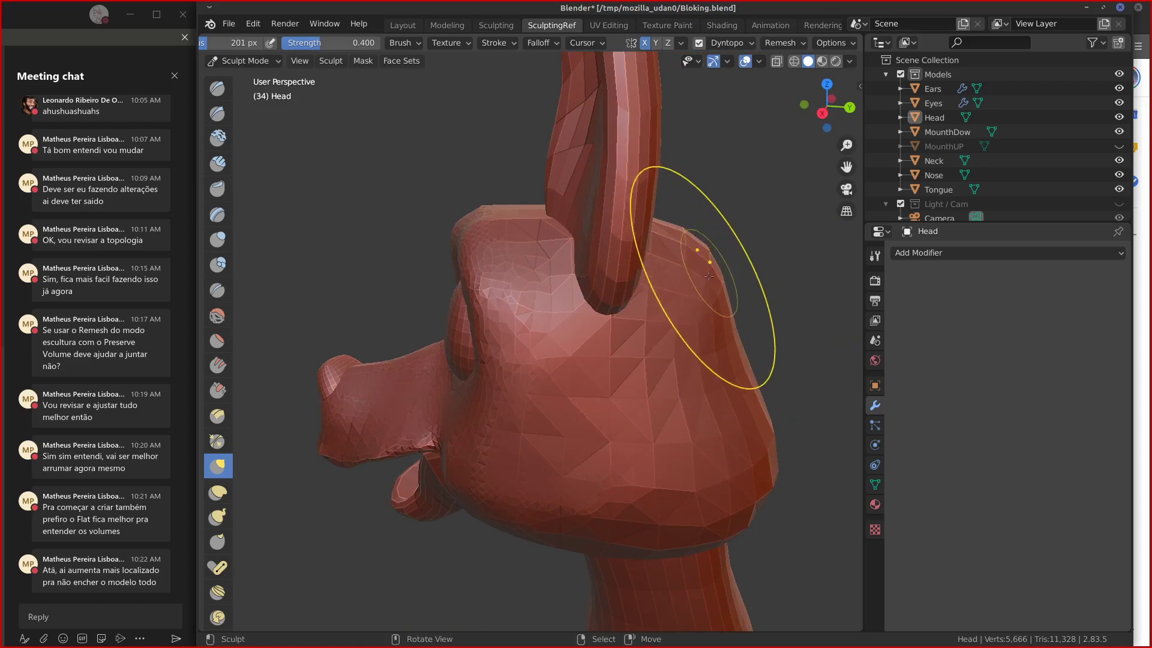
mouse_move(674, 347)
middle_down()
mouse_move(639, 328)
mouse_move(586, 360)
middle_up()
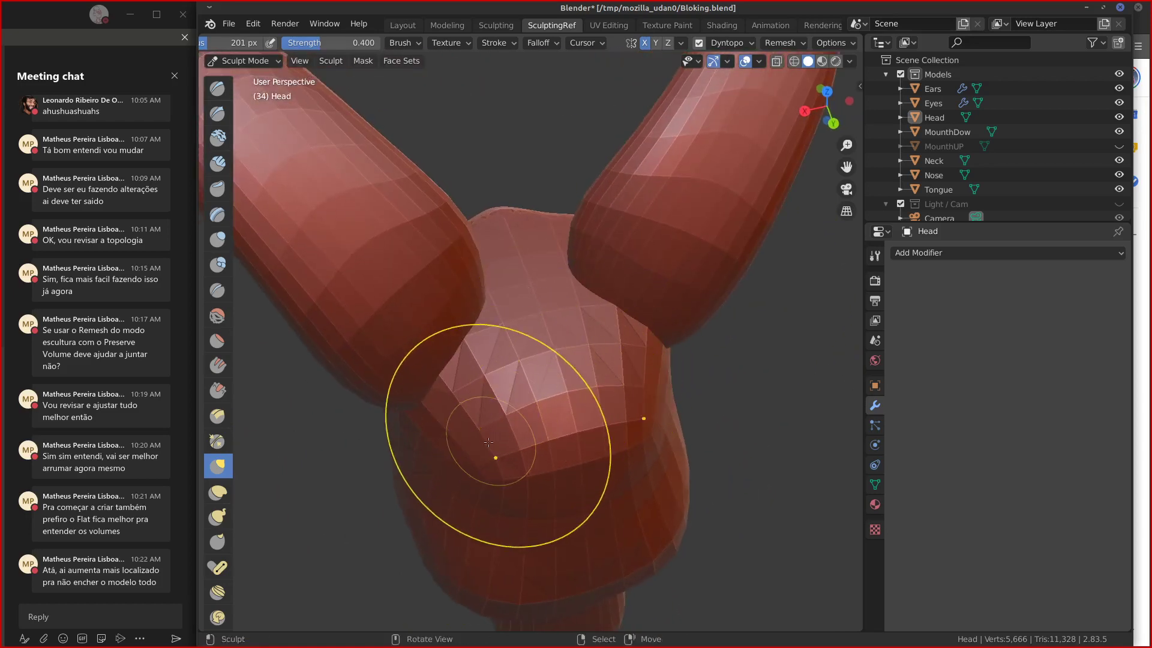
drag(637, 363, 634, 337)
mouse_move(634, 339)
mouse_down()
mouse_move(626, 312)
mouse_move(643, 313)
mouse_up()
In front orthographic view, adjust the head's side silhouette from the temple down to the cheek with the Grab brush.
key(KP_1)
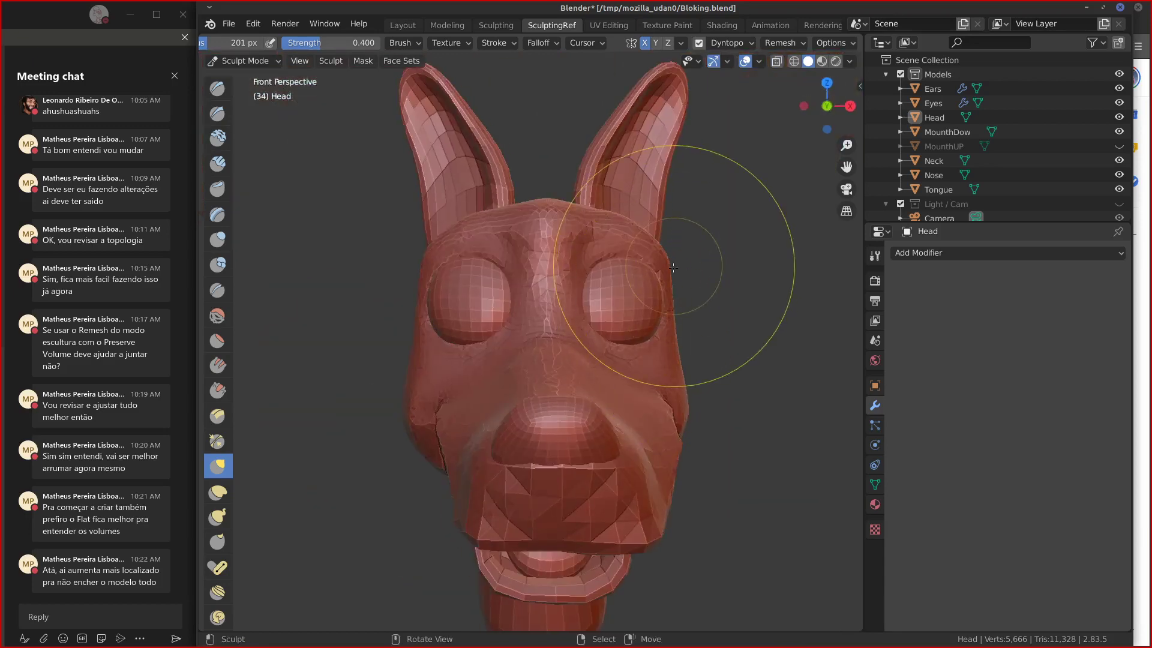
key(KP_5)
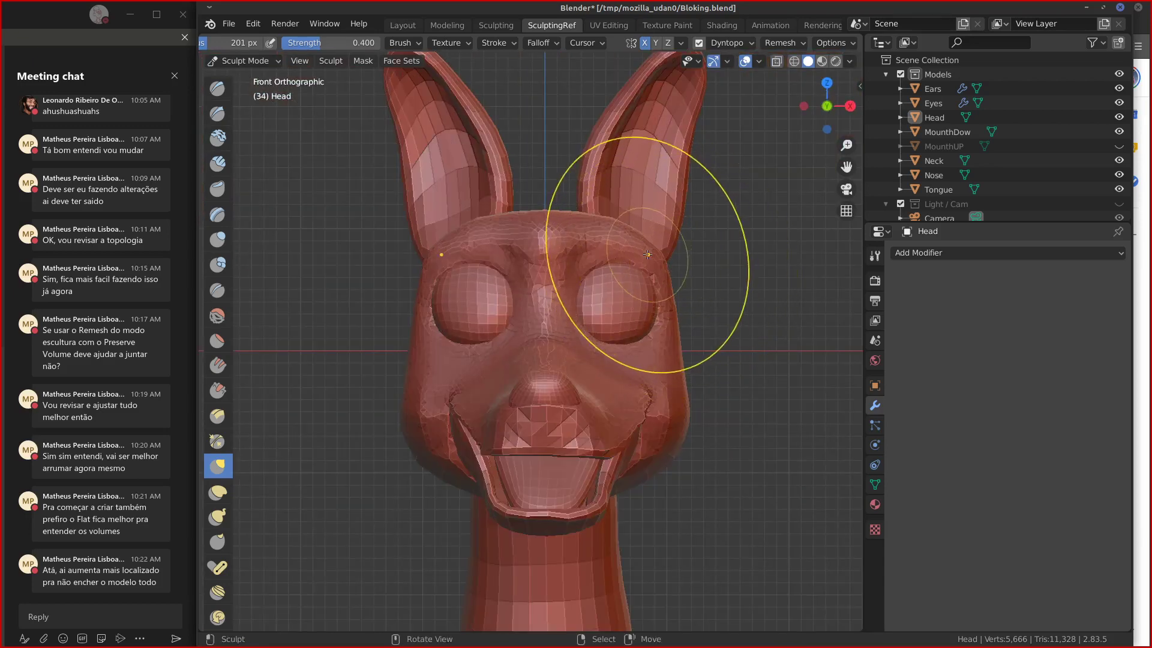
drag(649, 257, 665, 255)
drag(683, 303, 674, 304)
drag(689, 347, 670, 360)
drag(690, 408, 683, 411)
mouse_move(683, 411)
mouse_down()
mouse_move(693, 412)
mouse_move(655, 413)
mouse_up()
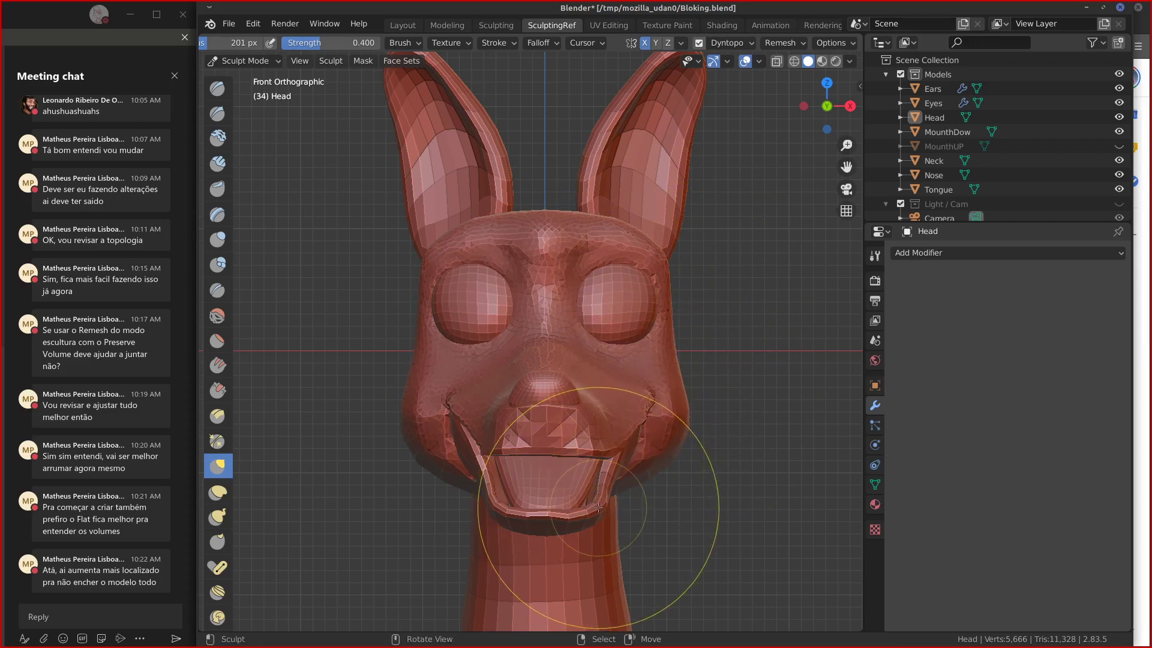
Nudge the area around the mouth and lower cheek with small Grab strokes, finishing in front view.
mouse_move(582, 508)
mouse_down()
mouse_move(500, 502)
mouse_move(586, 505)
mouse_up()
middle_drag(586, 504, 577, 442)
mouse_move(577, 441)
mouse_down()
mouse_move(567, 443)
mouse_move(601, 455)
mouse_move(586, 451)
mouse_up()
middle_drag(605, 430, 612, 456)
mouse_move(638, 460)
mouse_down()
mouse_move(625, 456)
mouse_move(605, 488)
mouse_up()
key(KP_1)
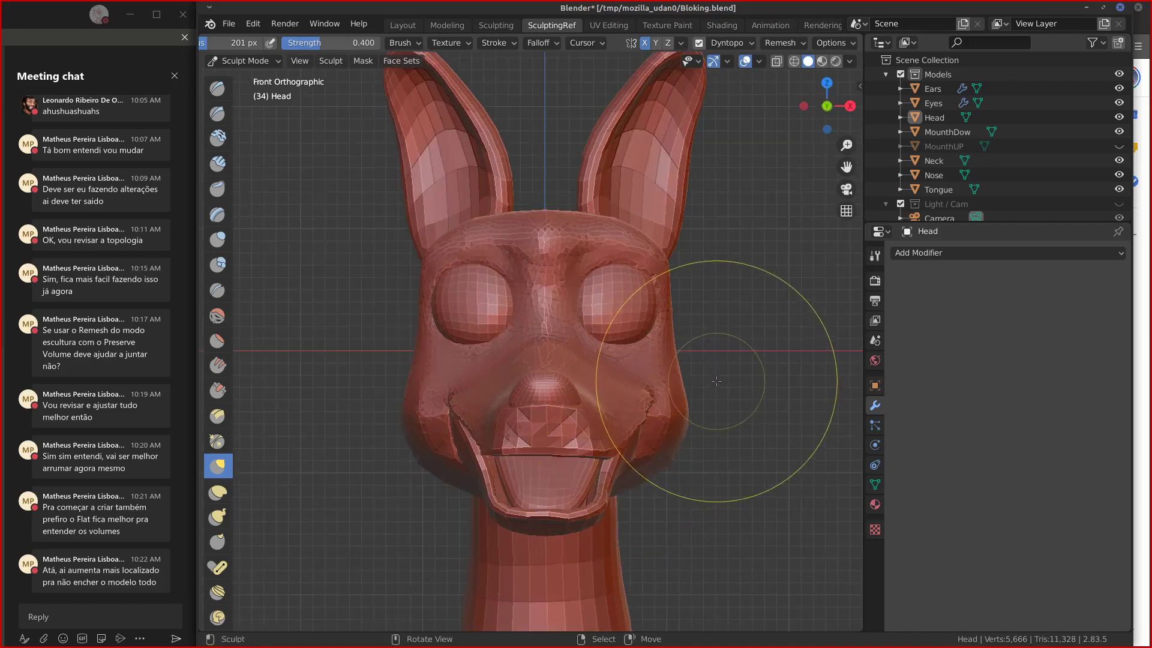
Turn on smooth shading for the Dyntopo head mesh.
middle_drag(717, 381, 420, 351)
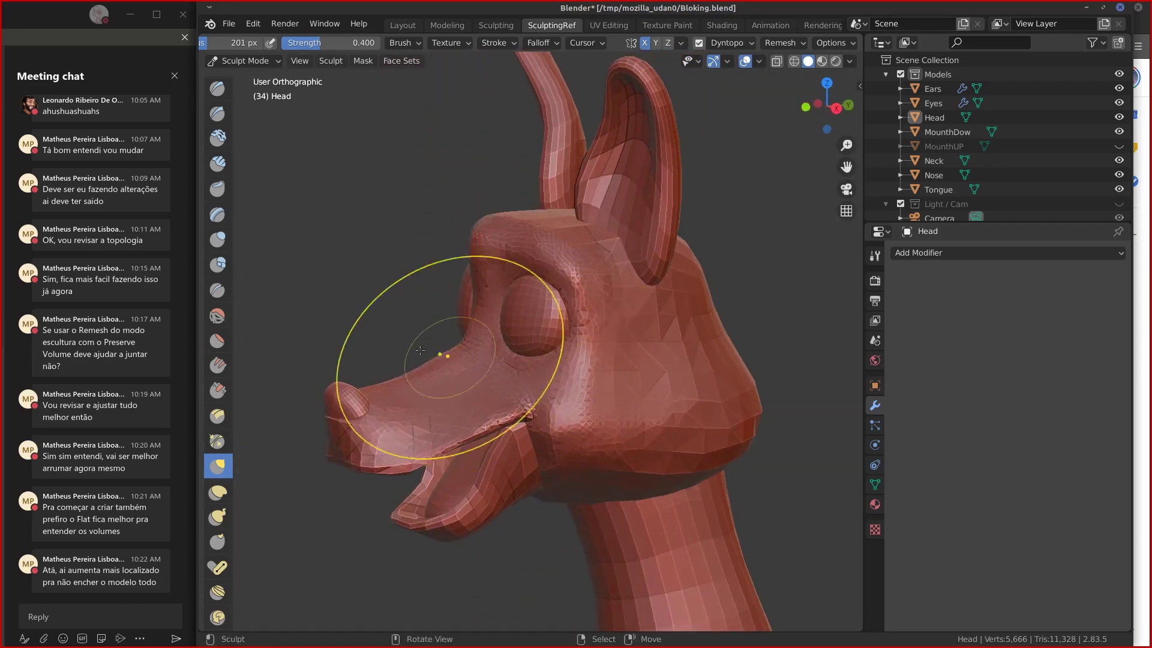
click(849, 62)
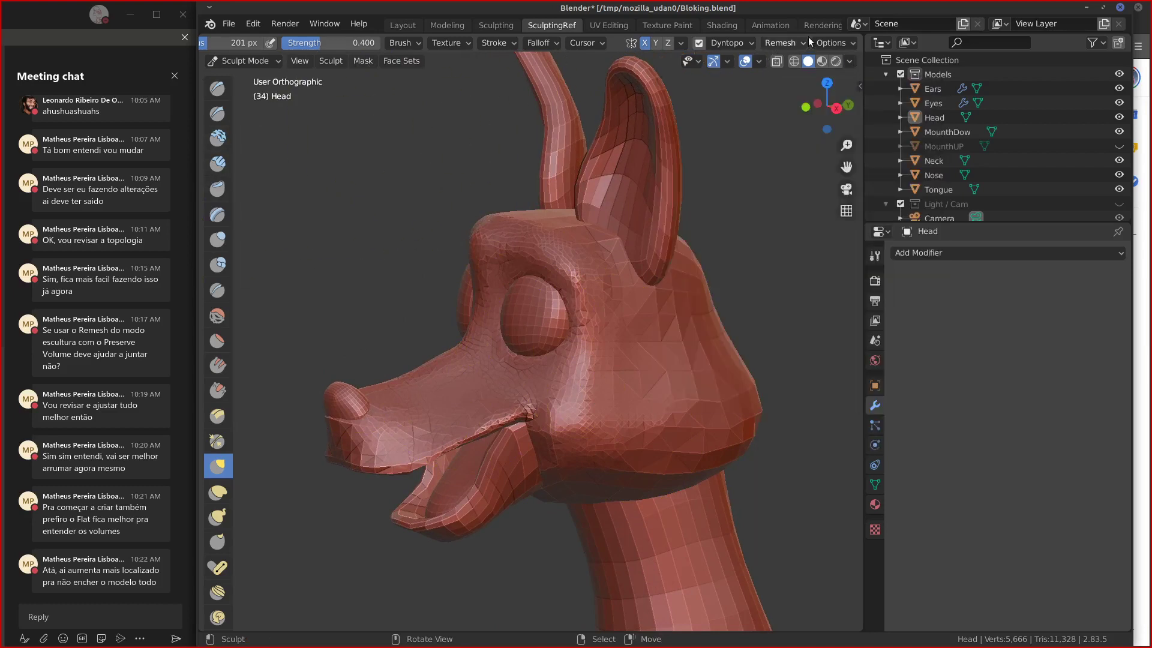
click(742, 46)
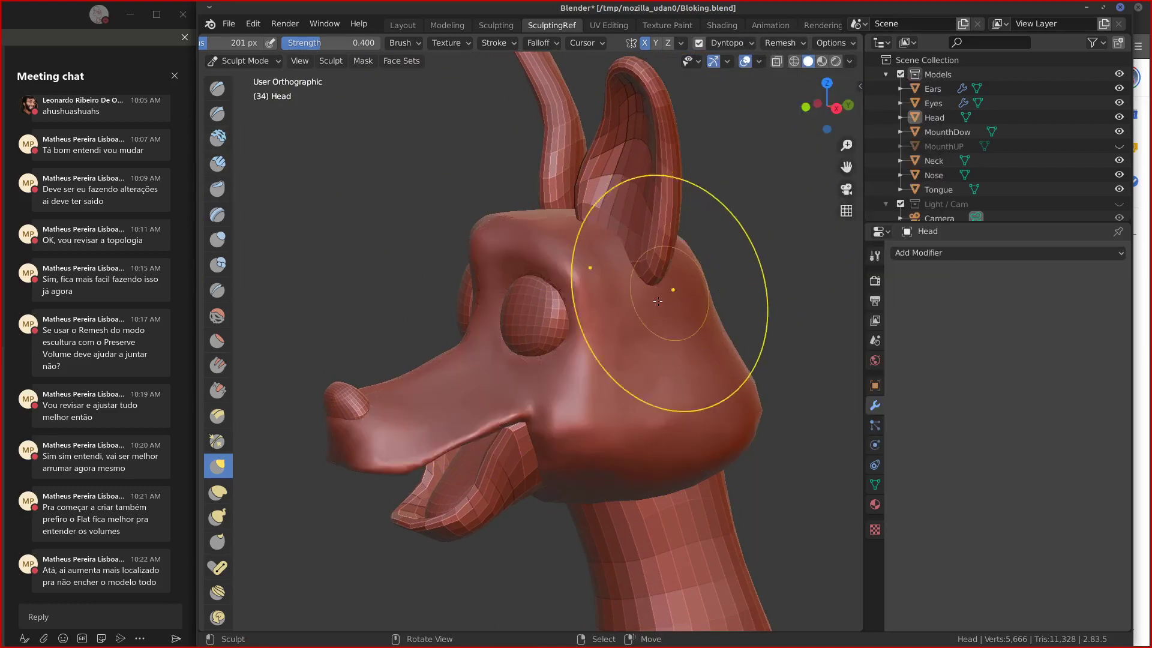
Smooth the side of the head behind the eye with the Smooth brush at 126 px radius and 0.500 strength.
mouse_move(669, 296)
middle_down()
mouse_move(773, 351)
mouse_move(631, 355)
middle_up()
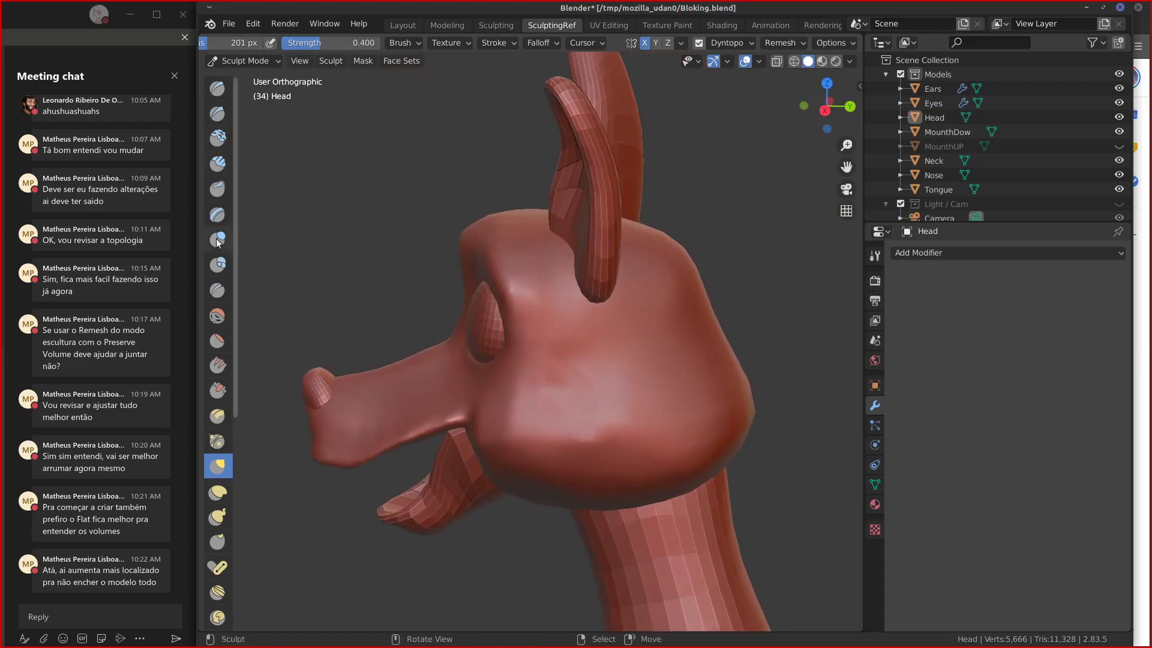
click(218, 315)
key(f)
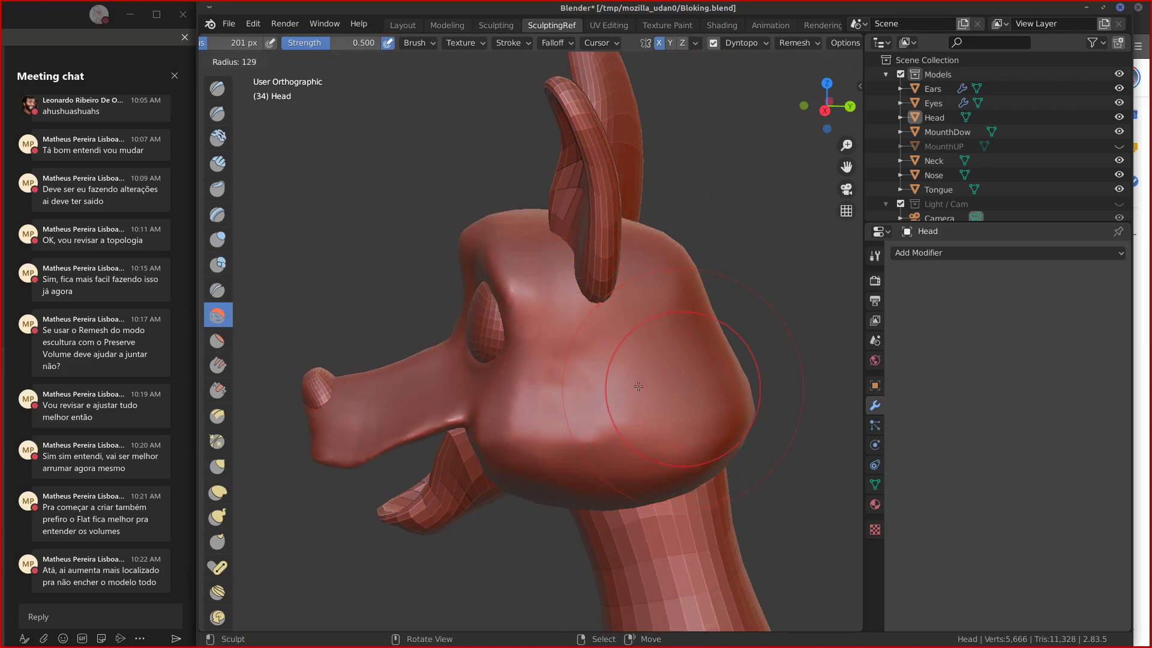
click(600, 387)
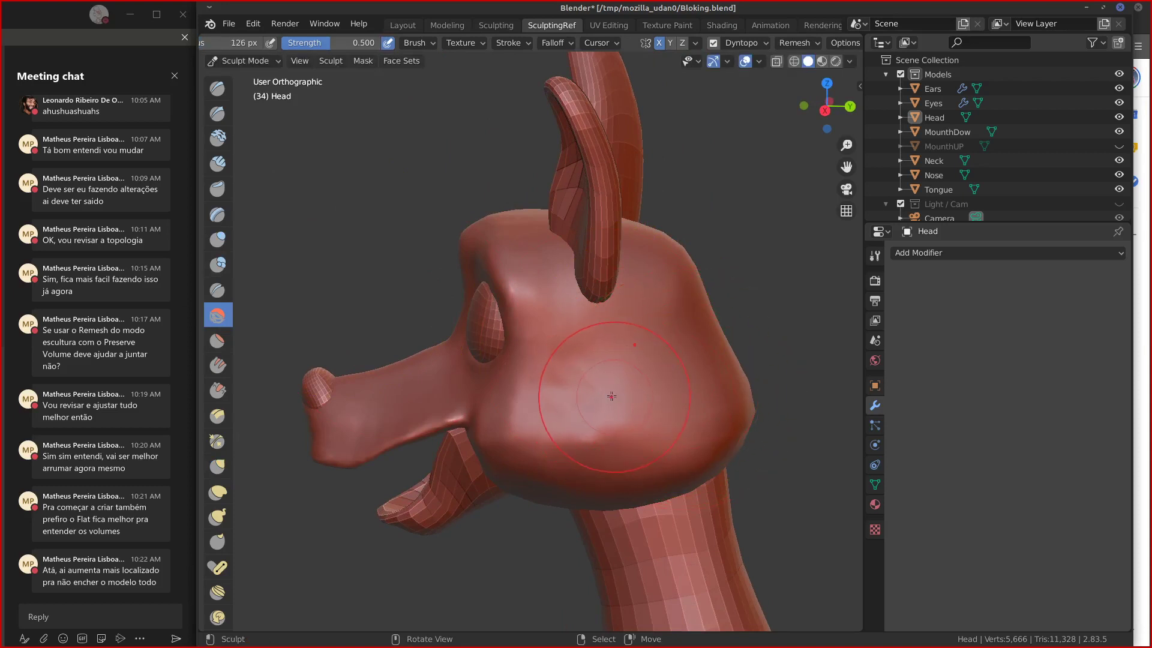
drag(611, 394, 585, 370)
drag(621, 429, 627, 419)
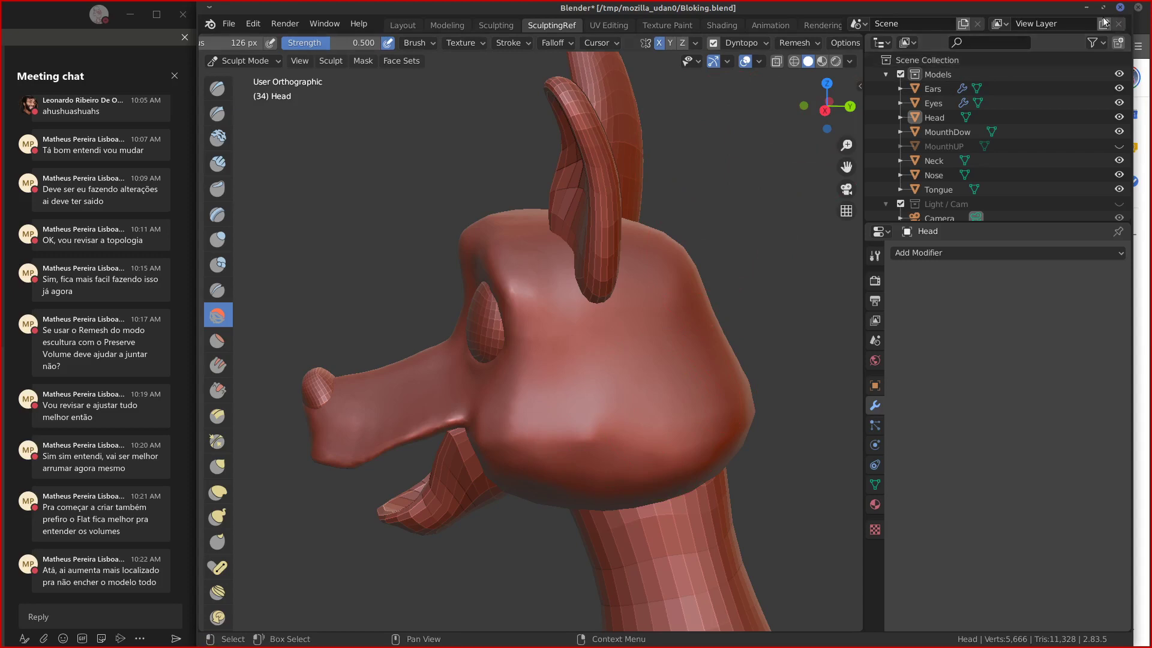
Close the Blender window and return to the TEMP-CANVAS folder in Google Drive.
drag(1048, 9, 1039, 34)
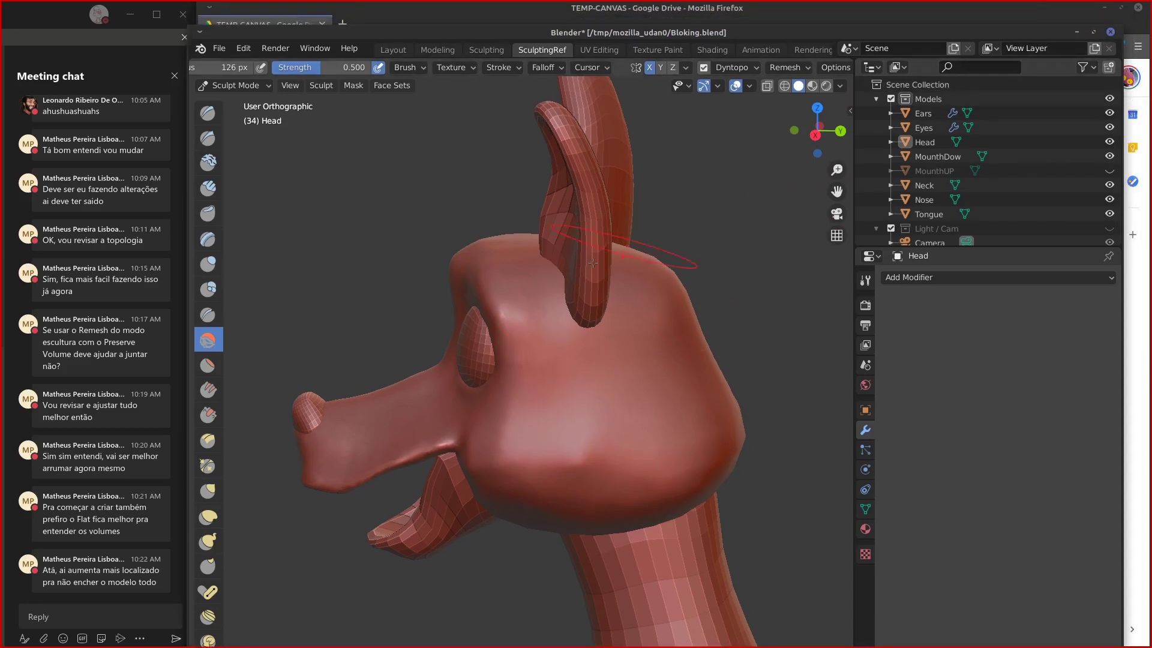
click(1108, 31)
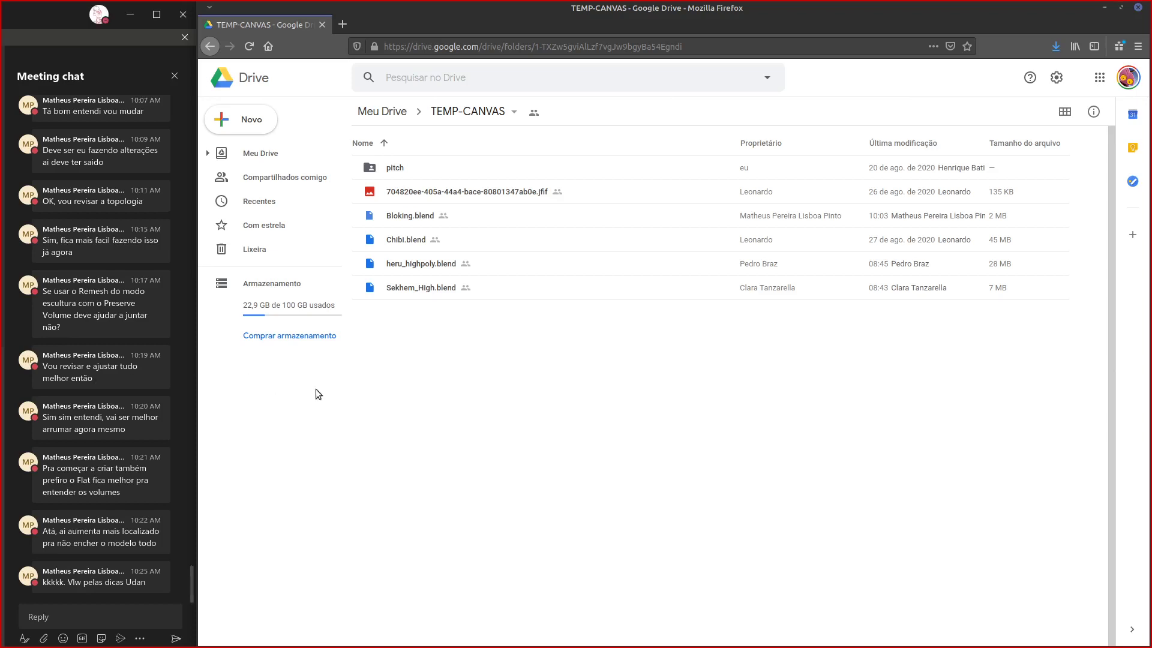
Select the JFIF image and the four .blend files in the TEMP-CANVAS folder, leaving out the pitch folder.
drag(552, 390, 393, 187)
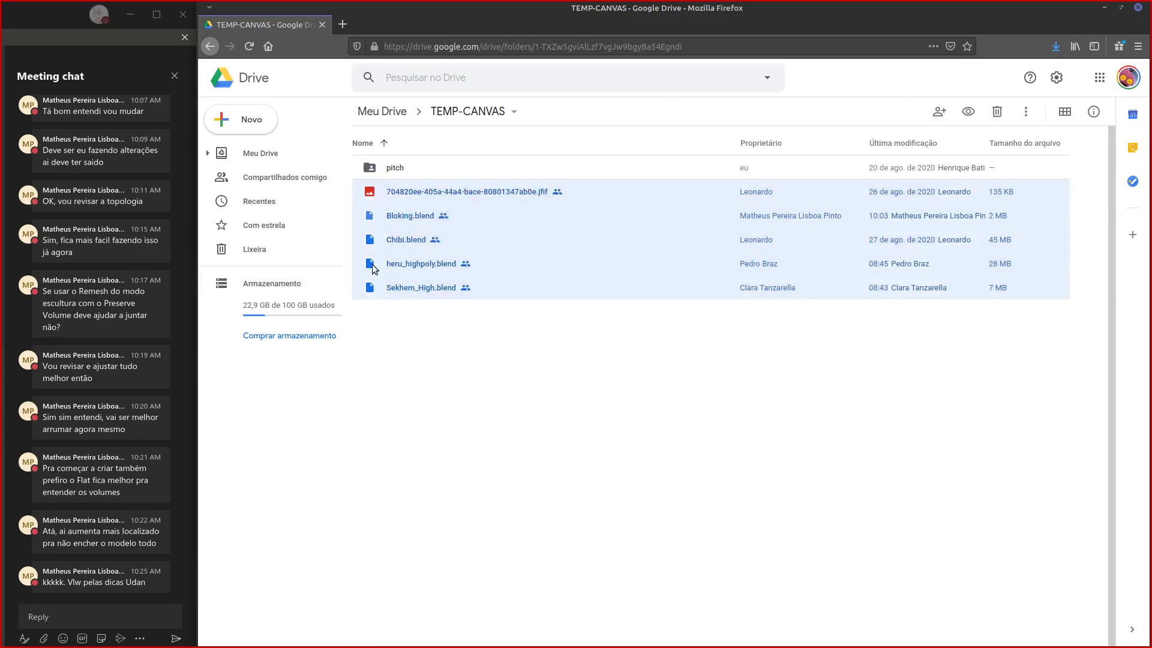
right_click(495, 244)
click(565, 465)
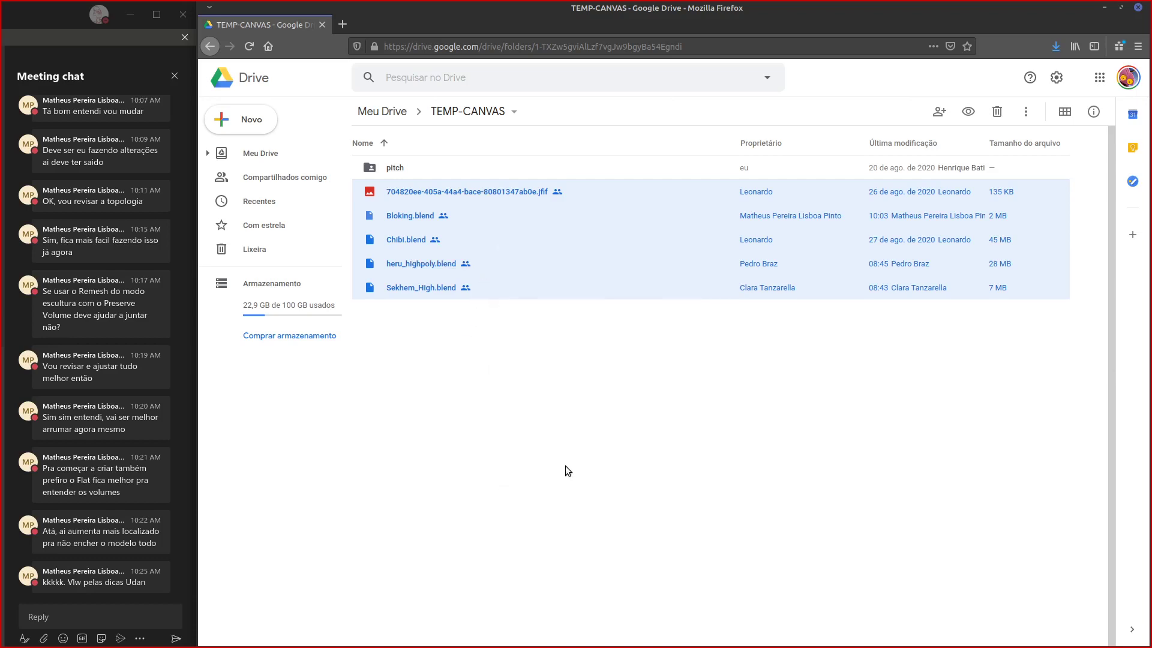